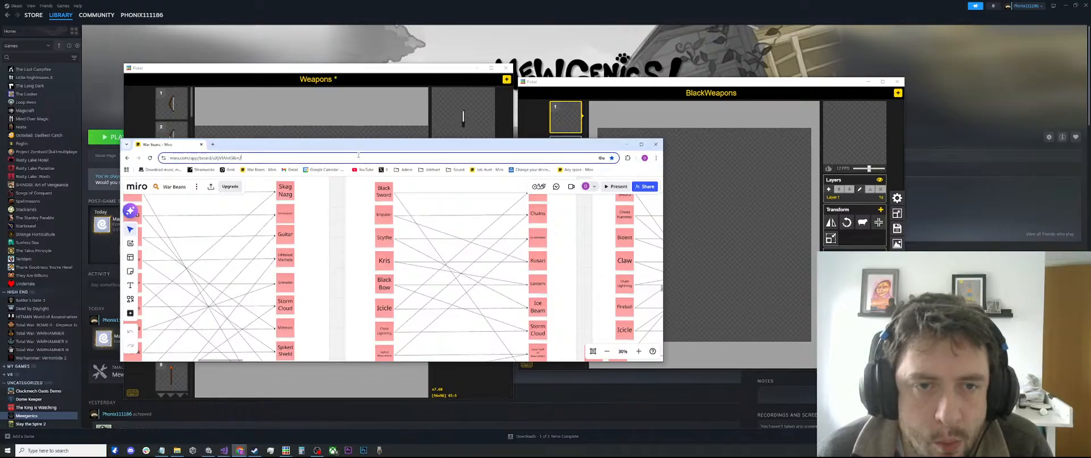
Step: Bring the BlackWeapons sprite forward and resize its canvas to 96 by 96 px
left_click(341, 158)
left_click(240, 450)
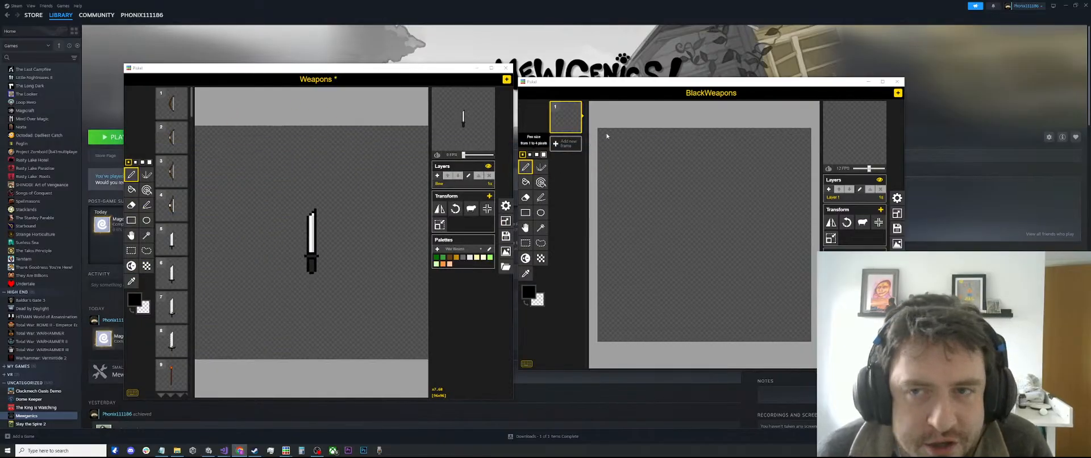
left_click(687, 93)
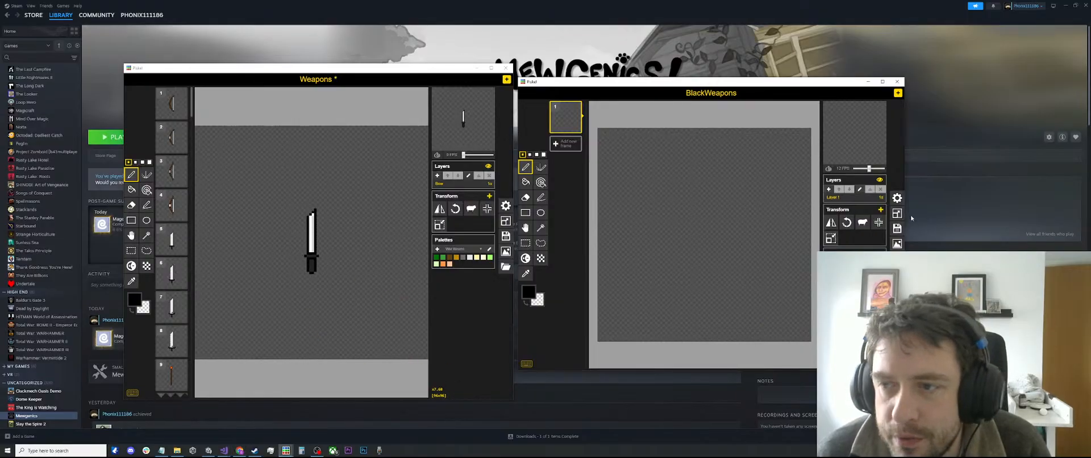
left_click(897, 213)
left_click(849, 162)
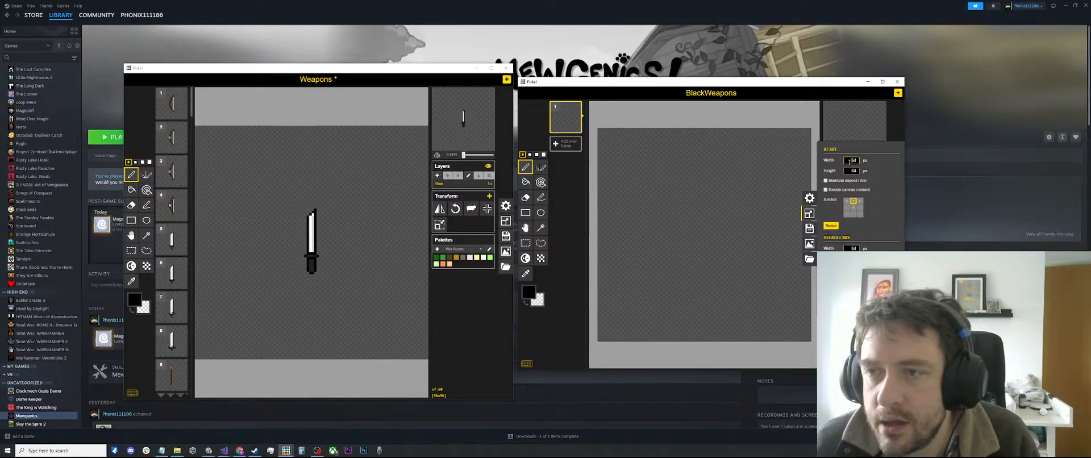
type("96")
key("Tab")
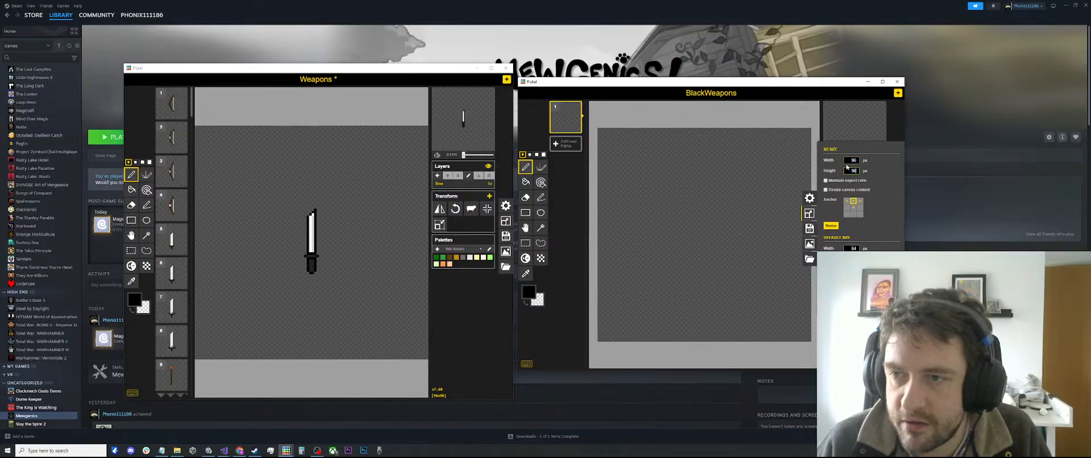
key("Return")
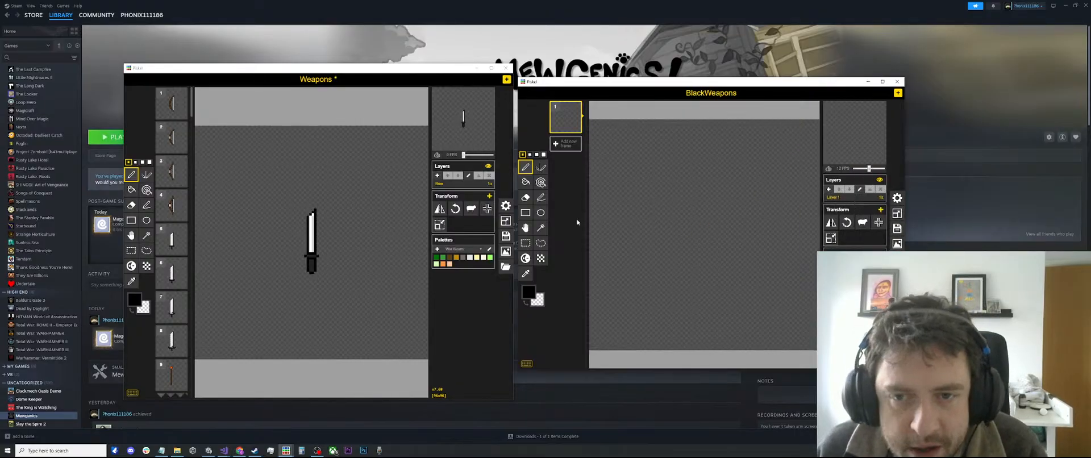
Step: Look through the whole frame list of the Weapons sprite to review the existing weapon drawings
scroll(174, 256, "down", 5)
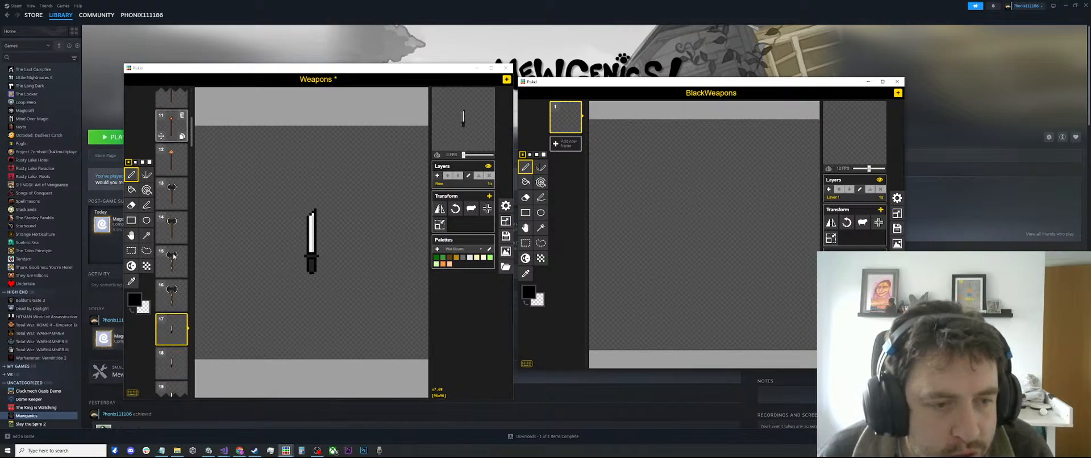
scroll(173, 255, "down", 15)
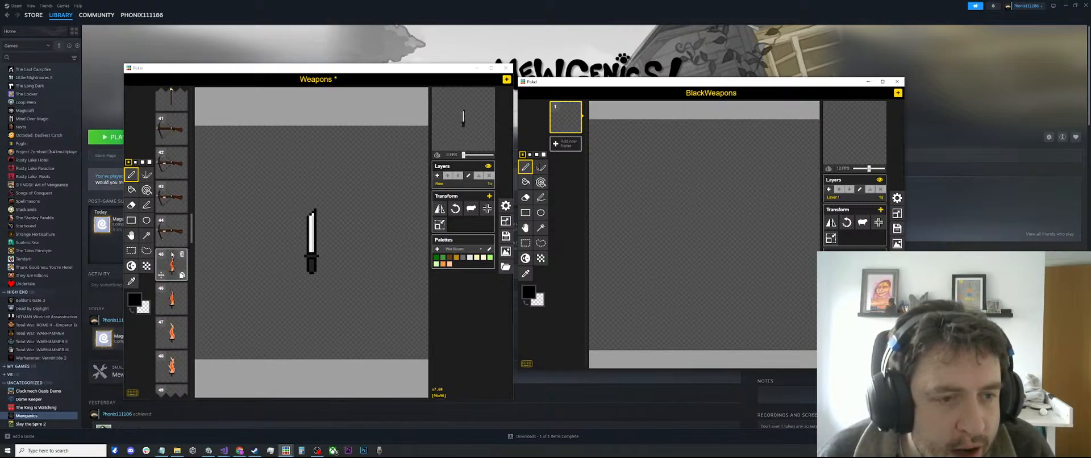
scroll(172, 254, "down", 8)
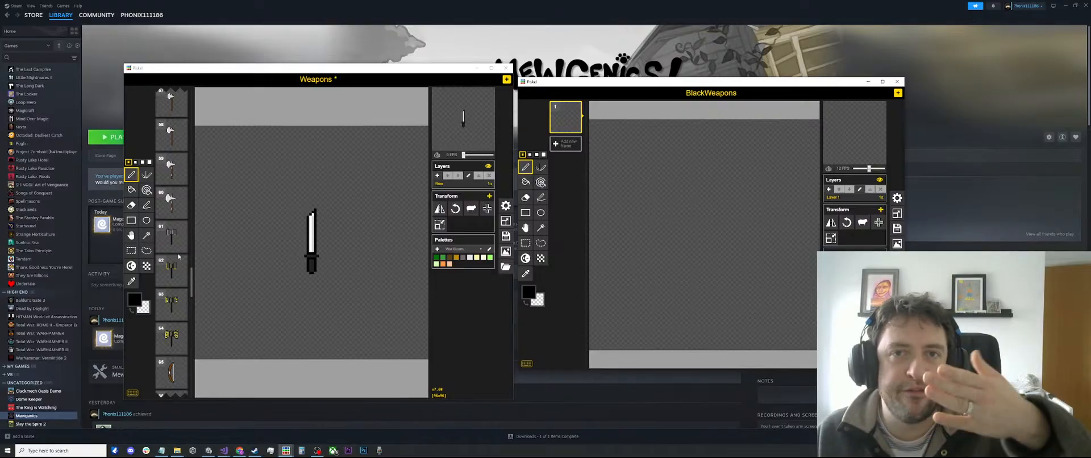
scroll(173, 262, "down", 4)
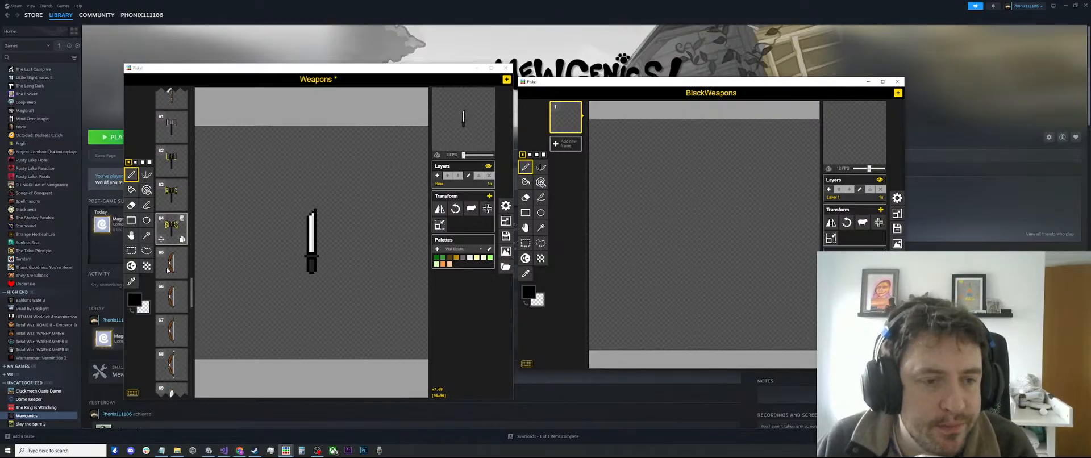
scroll(165, 276, "down", 7)
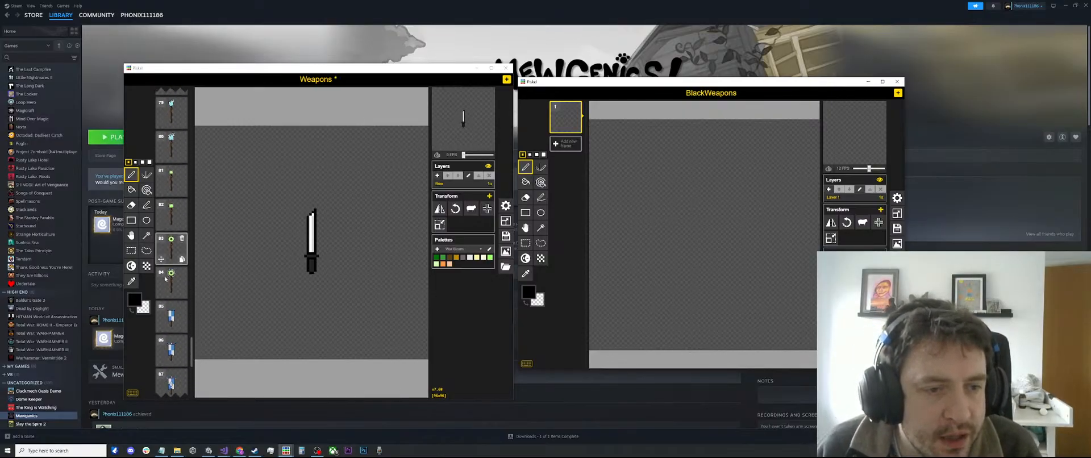
scroll(168, 290, "down", 3)
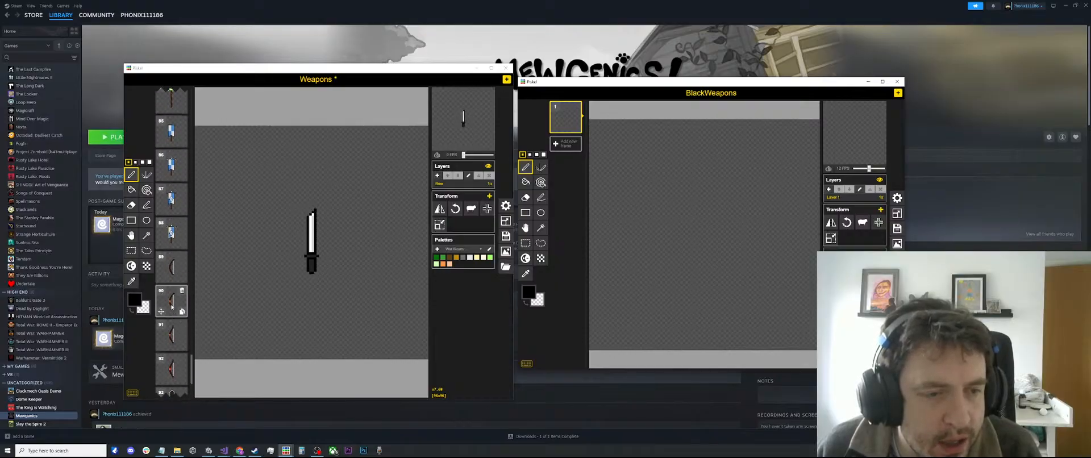
scroll(172, 324, "up", 5)
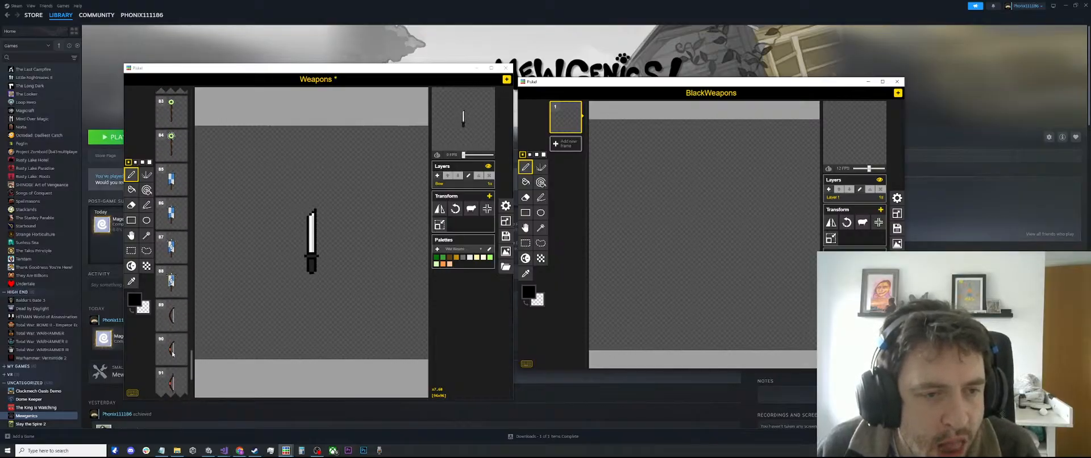
scroll(171, 334, "up", 15)
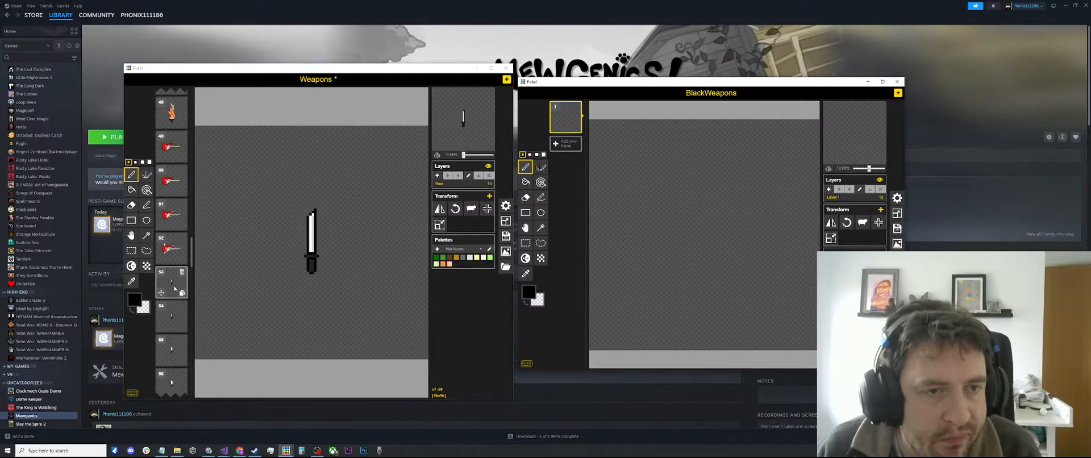
scroll(178, 265, "up", 17)
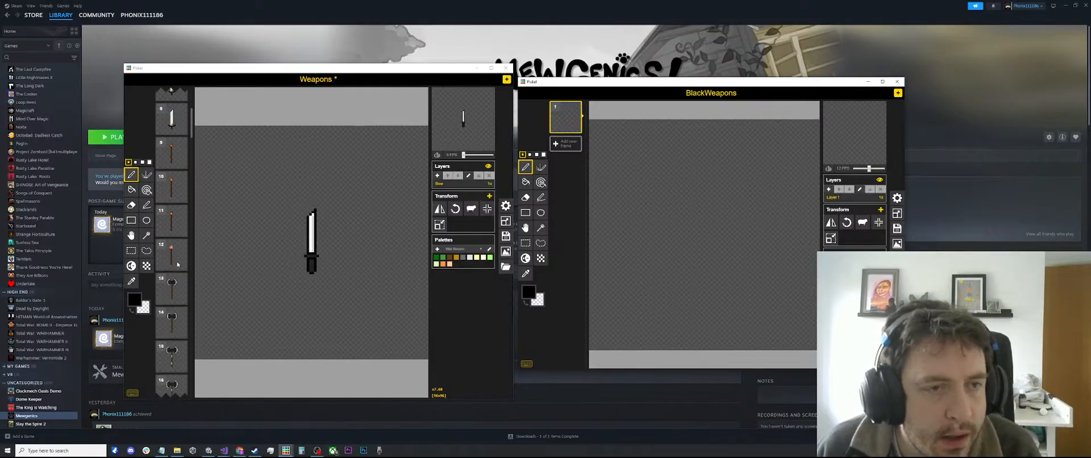
scroll(184, 222, "up", 2)
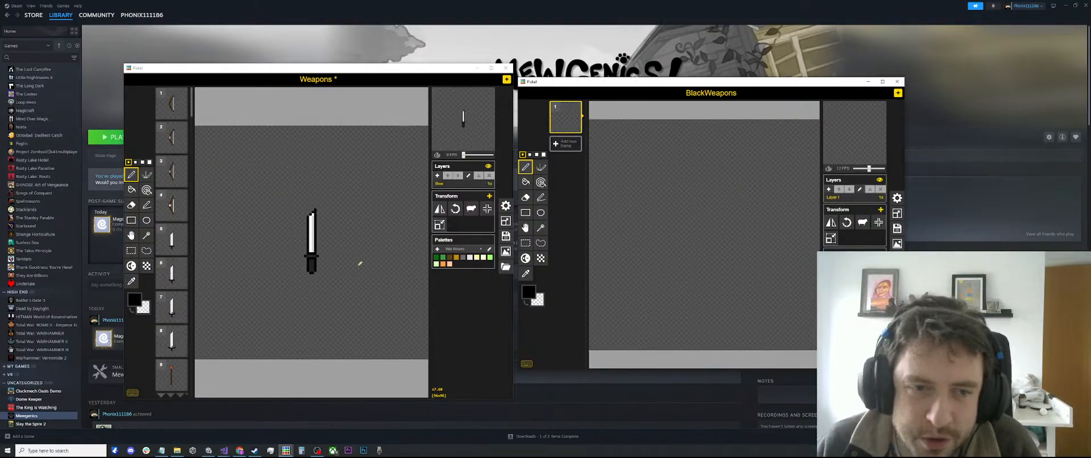
scroll(183, 179, "down", 4)
scroll(183, 181, "up", 4)
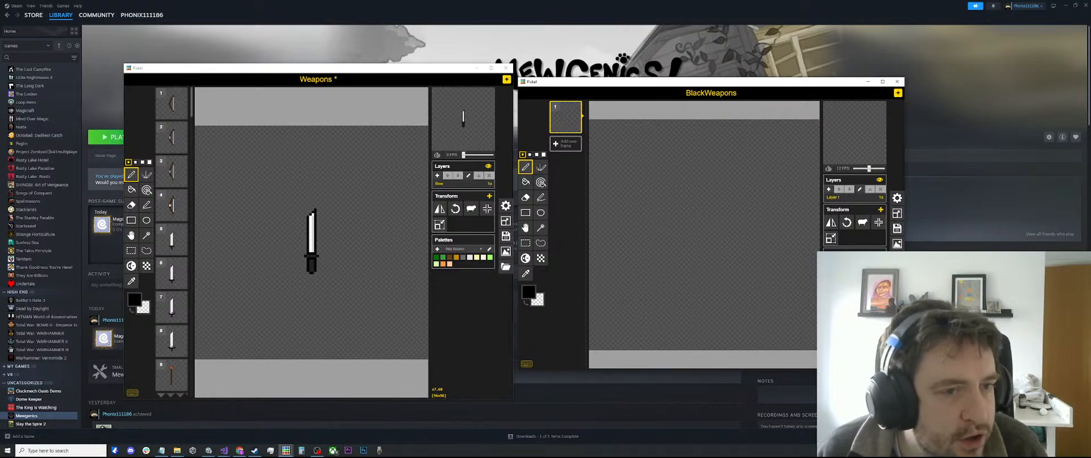
Step: Copy the sword from frame 5 of the Weapons sprite into frame 1 of the BlackWeapons sprite
left_click(171, 239)
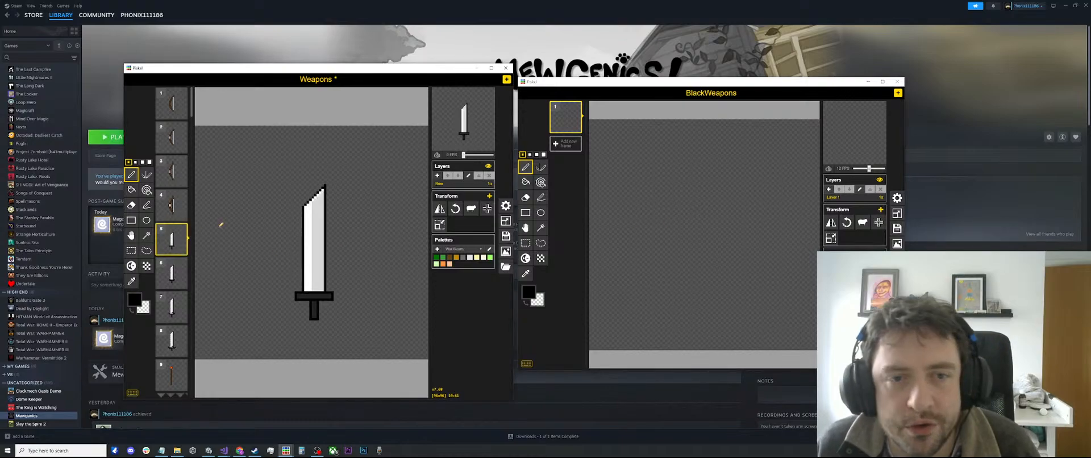
key("s")
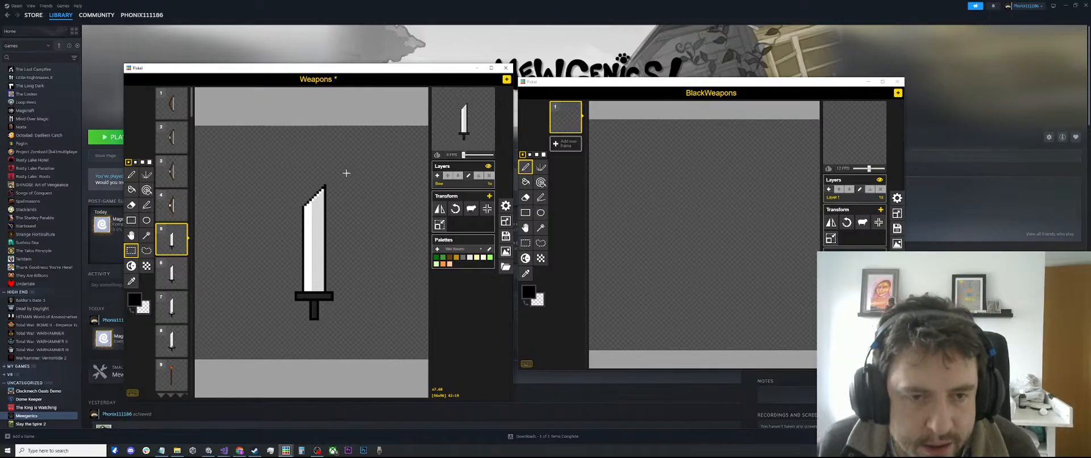
left_click_drag(347, 172, 244, 330)
left_click(686, 99)
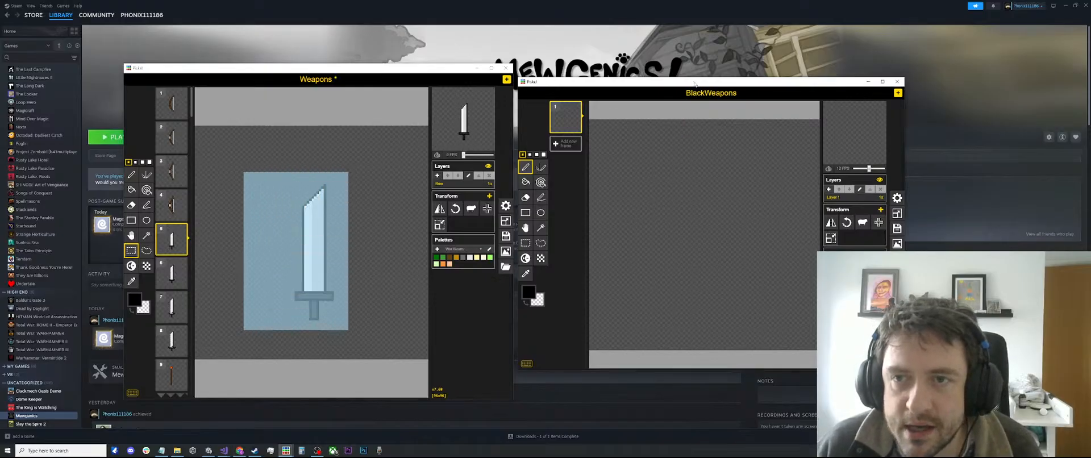
key("ctrl+v")
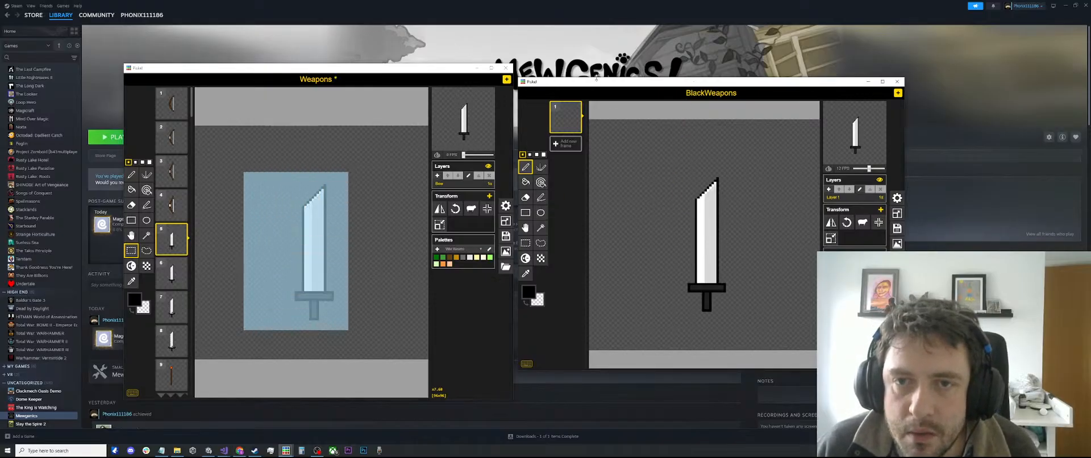
left_click_drag(596, 79, 657, 82)
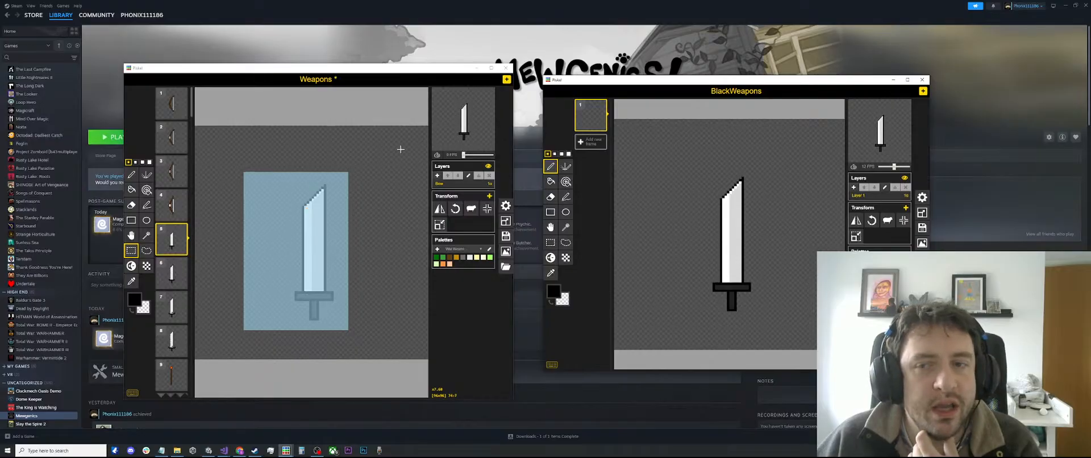
left_click(771, 288)
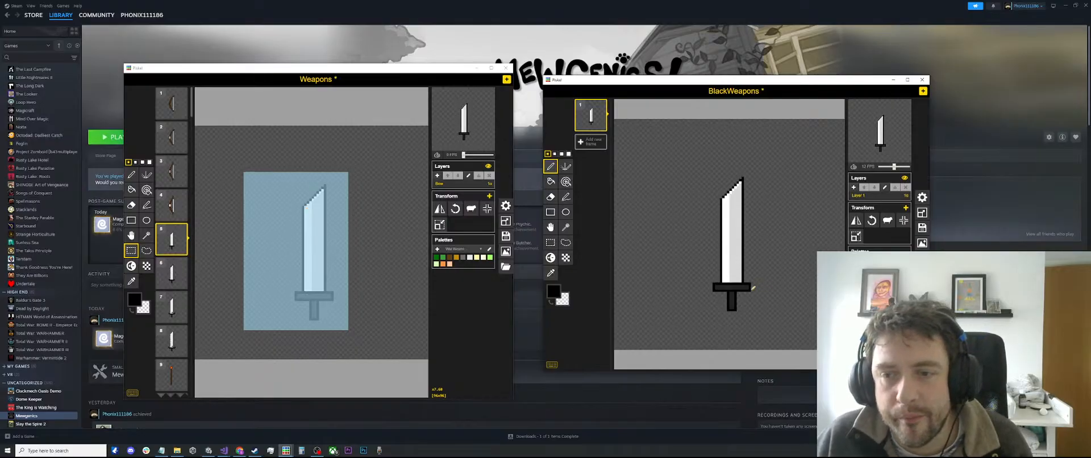
scroll(751, 287, "up", 2)
scroll(719, 266, "down", 1)
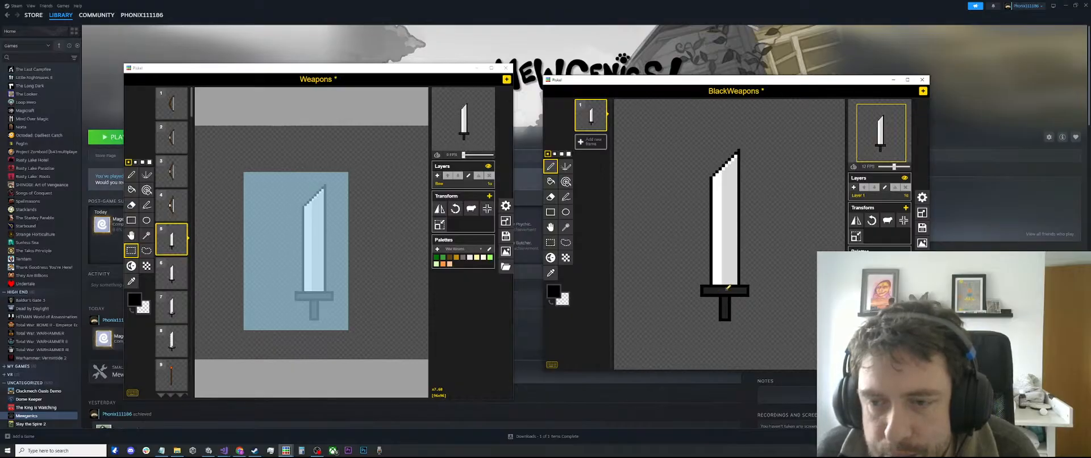
scroll(728, 287, "down", 2)
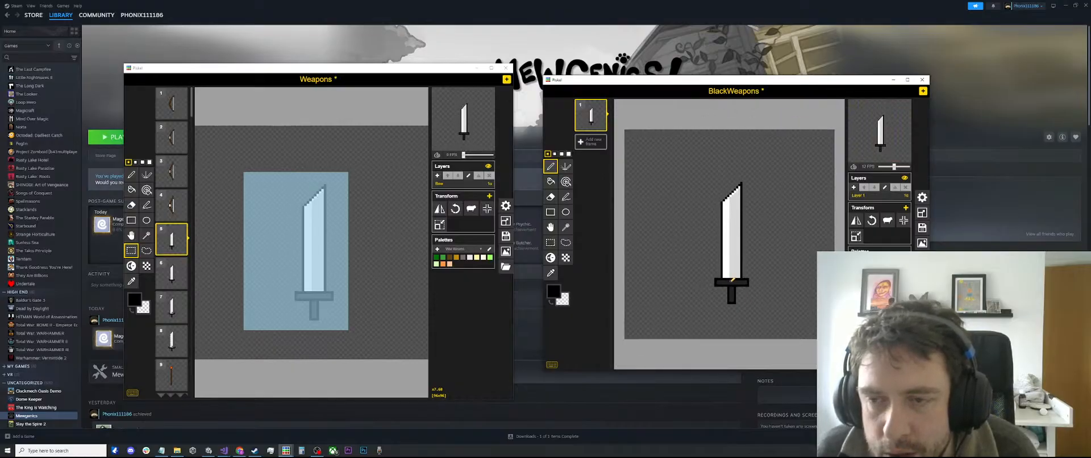
scroll(733, 296, "up", 2)
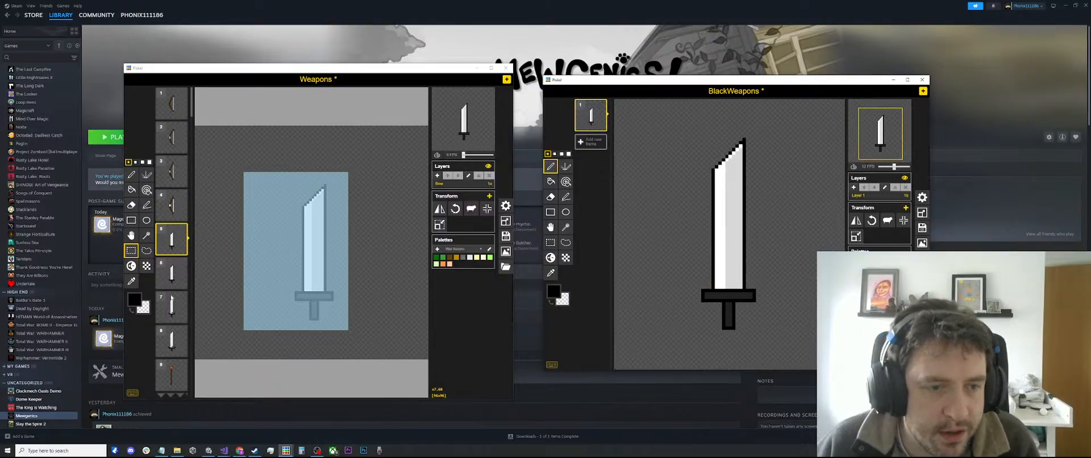
Step: Compare the sword variants in frames 5 to 8 of the Weapons sprite, checking frame 9 as well
left_click(172, 308)
left_click(168, 338)
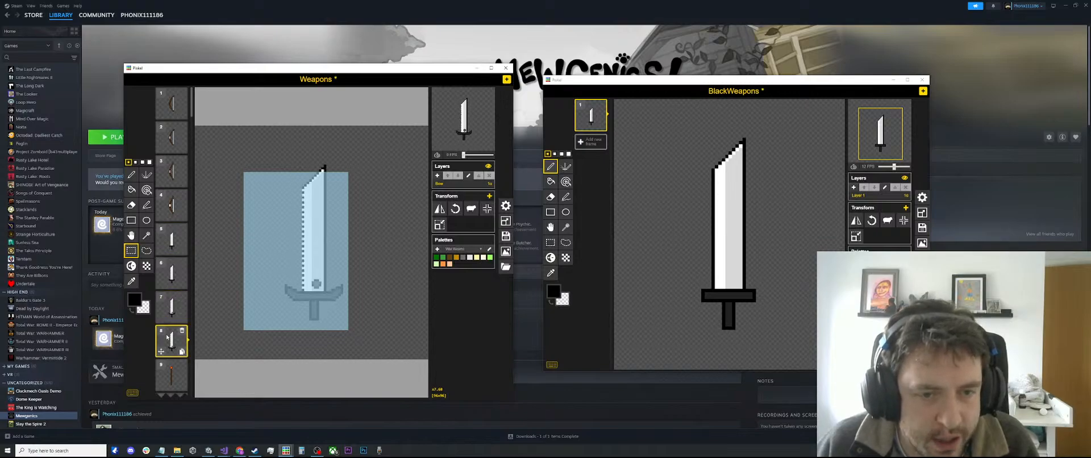
left_click(172, 274)
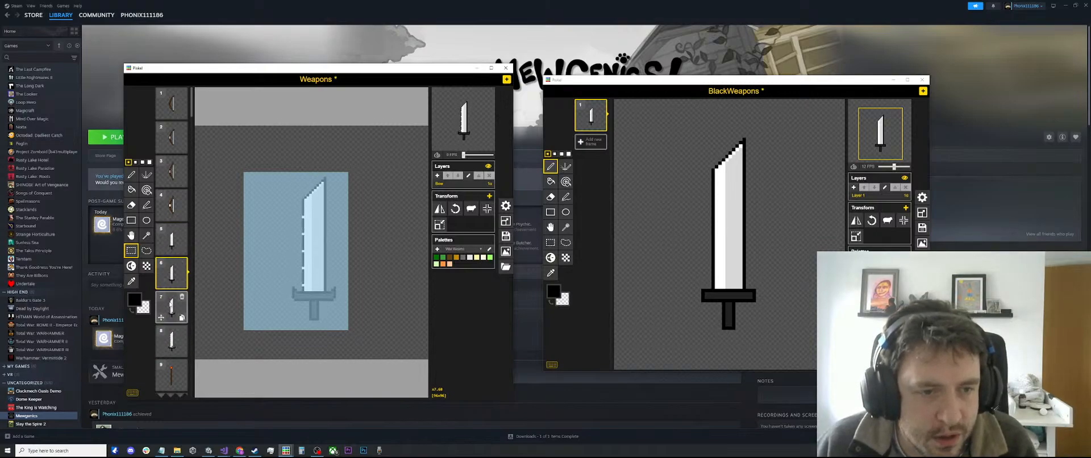
left_click(170, 307)
left_click(172, 340)
left_click(171, 369)
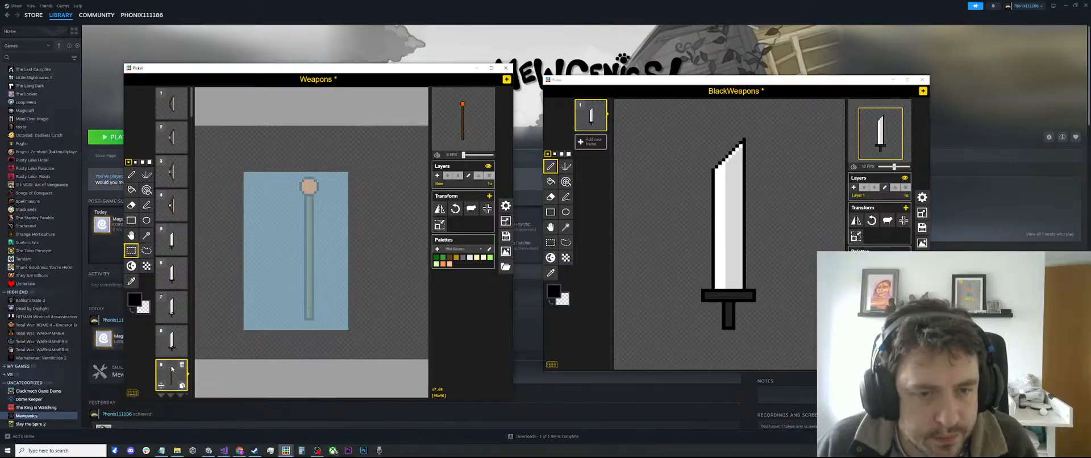
left_click(172, 340)
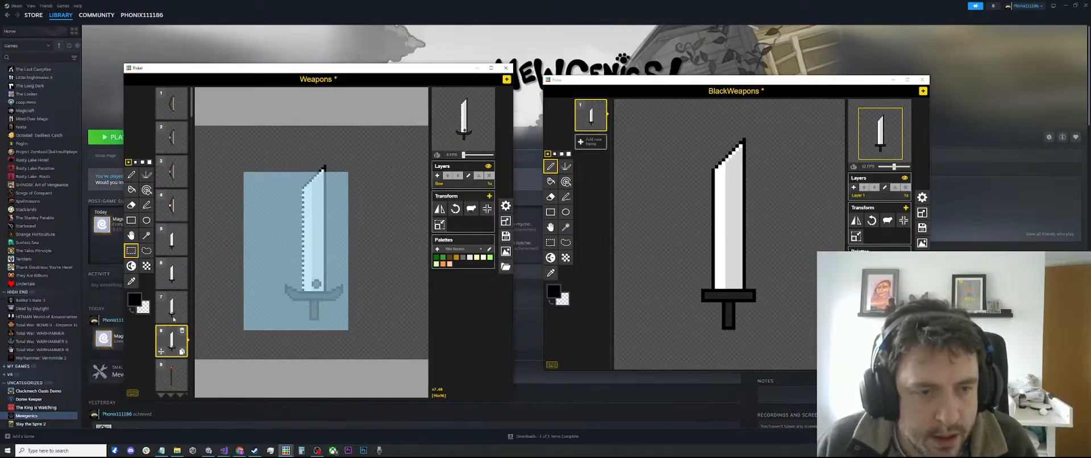
left_click(170, 244)
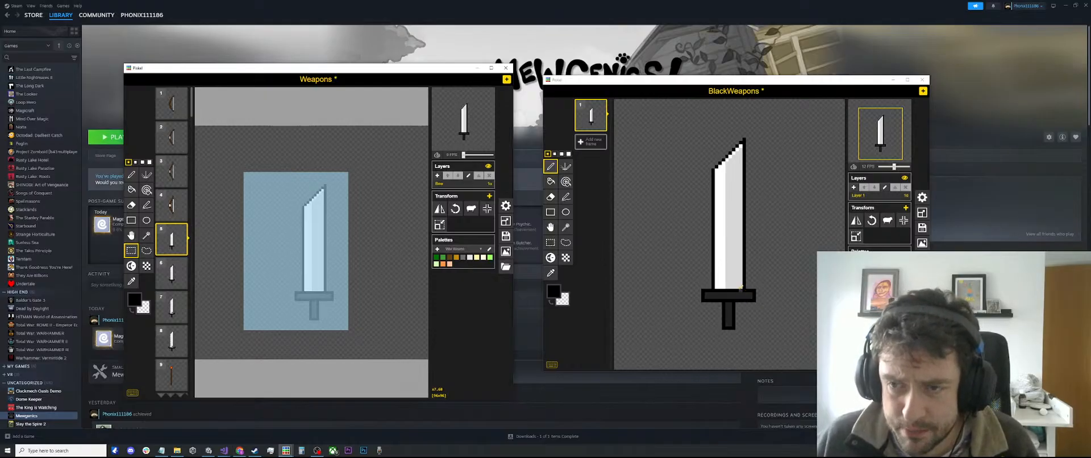
Step: Switch to Unity and open the first Edgelord prefab from the BlackBeans Tier2 characters folder
left_click(209, 450)
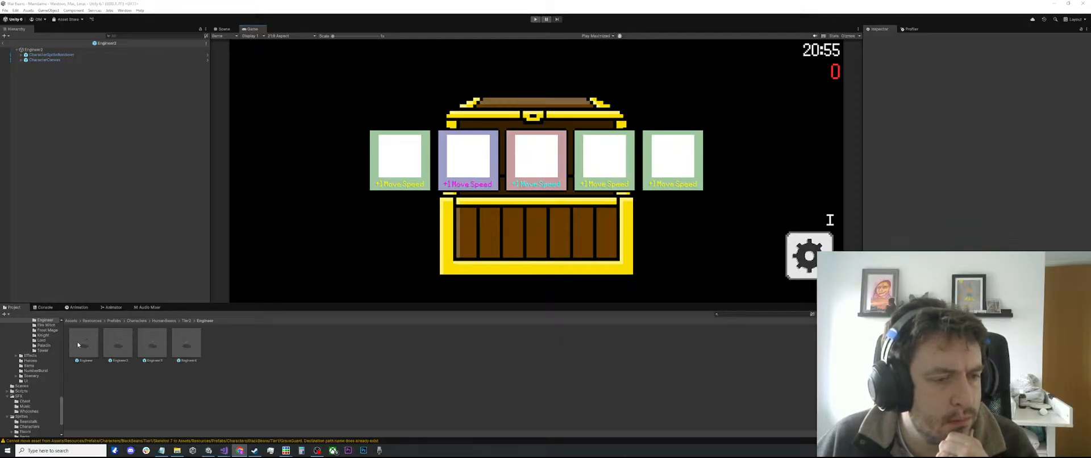
scroll(37, 349, "up", 5)
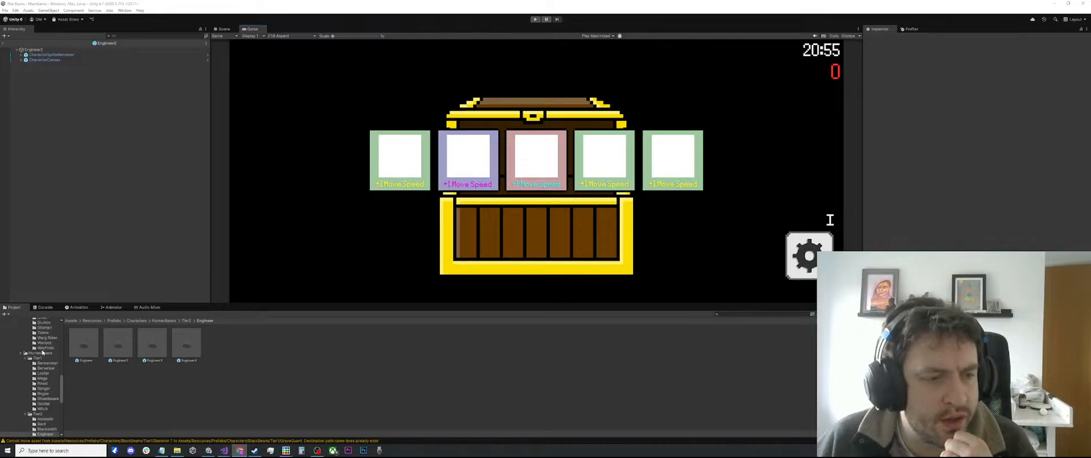
scroll(45, 359, "up", 10)
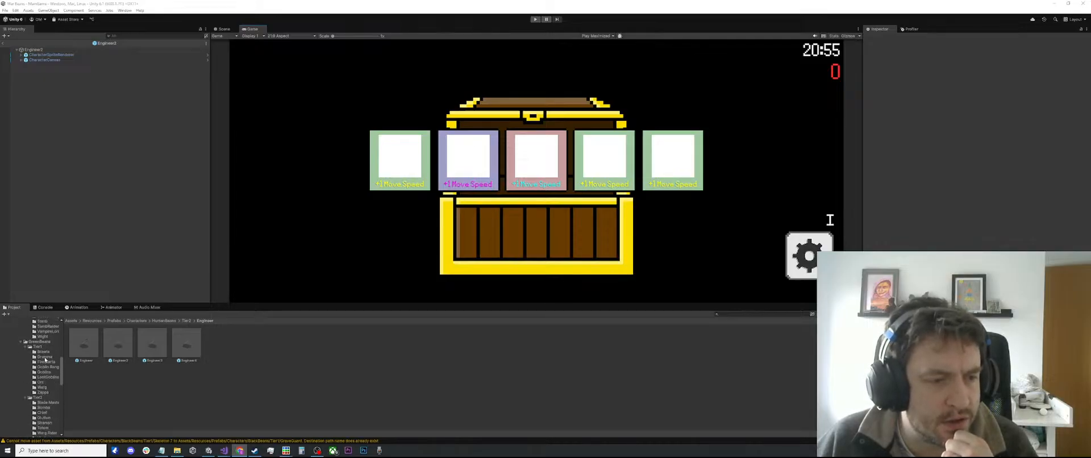
left_click(45, 353)
scroll(46, 357, "up", 5)
scroll(46, 355, "down", 2)
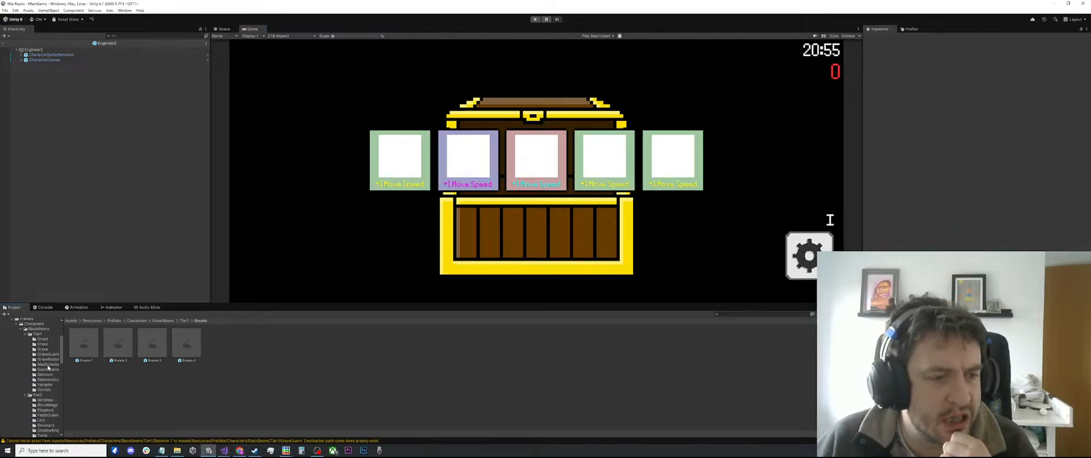
scroll(46, 390, "down", 2)
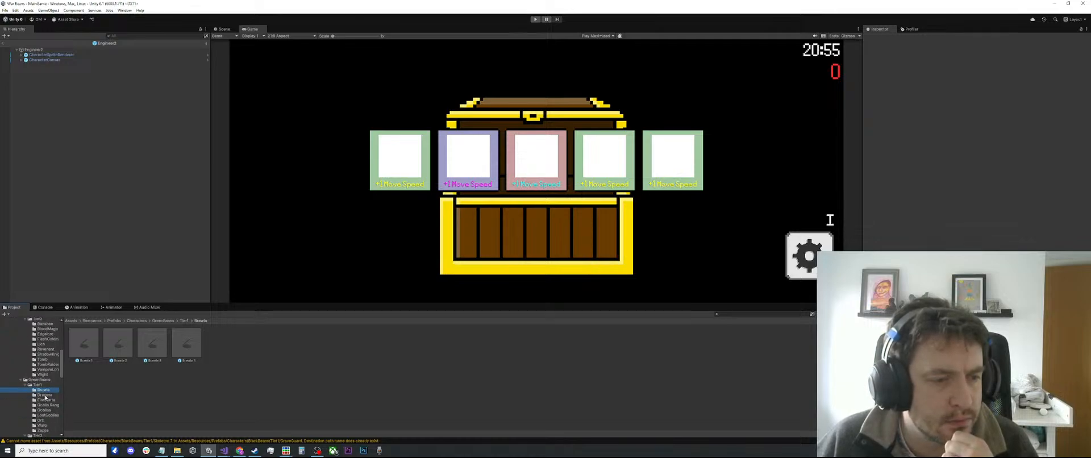
left_click(41, 335)
left_click(77, 354)
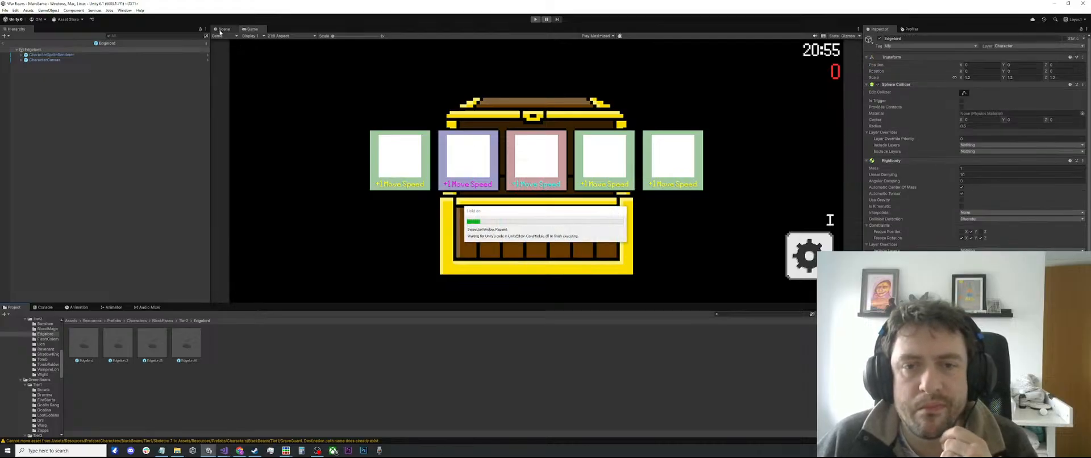
Step: Show the Edgelord prefab in the Scene view and select the WeaponSpriteRenderer inside WeaponContainer1
left_click(221, 30)
left_click(22, 55)
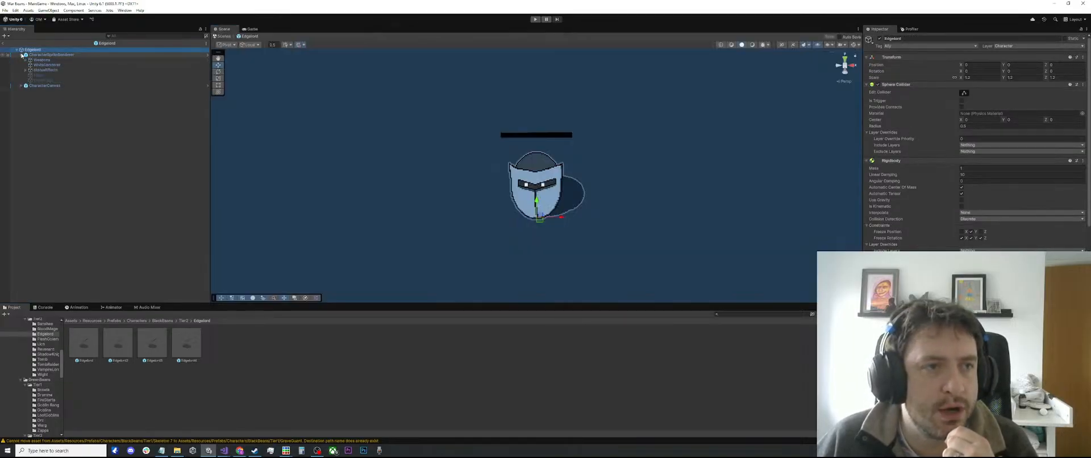
left_click(27, 60)
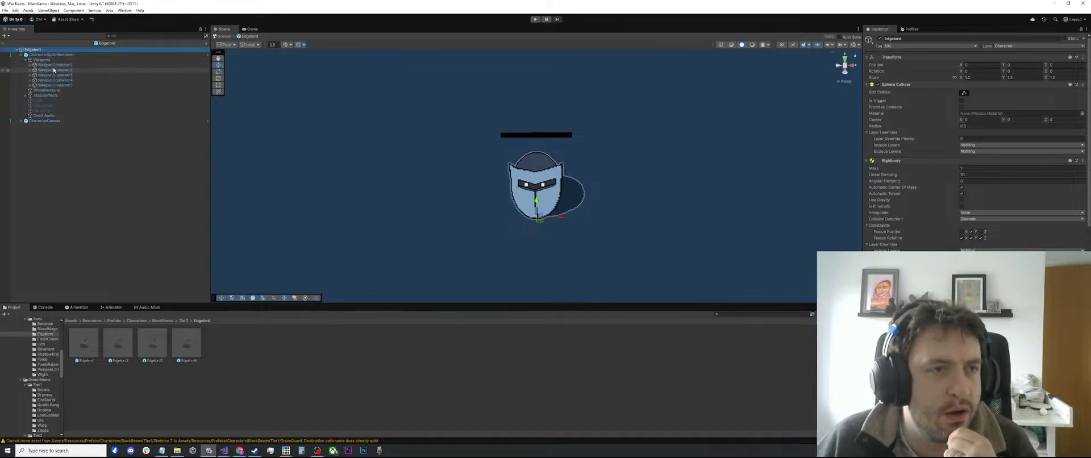
left_click(22, 66)
left_click(30, 65)
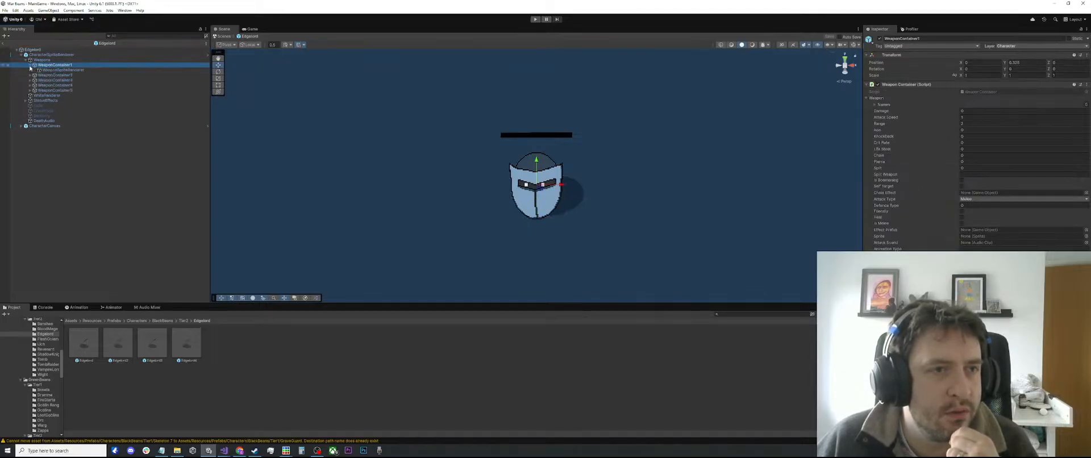
left_click(35, 70)
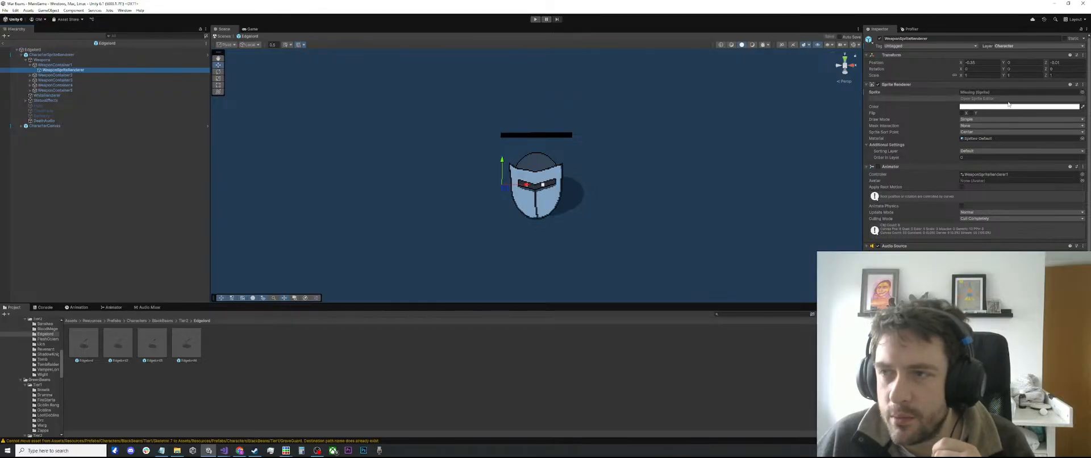
Step: Search the sprite picker for weapon sprites and assign GreenWeapons_23 to the weapon's sprite renderer
left_click(1083, 92)
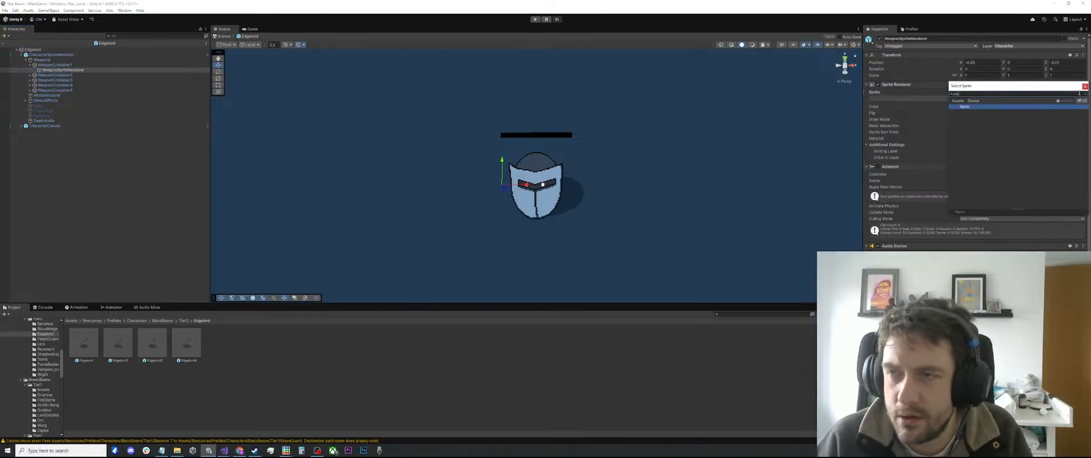
key("BackSpace")
key("BackSpace")
type("w")
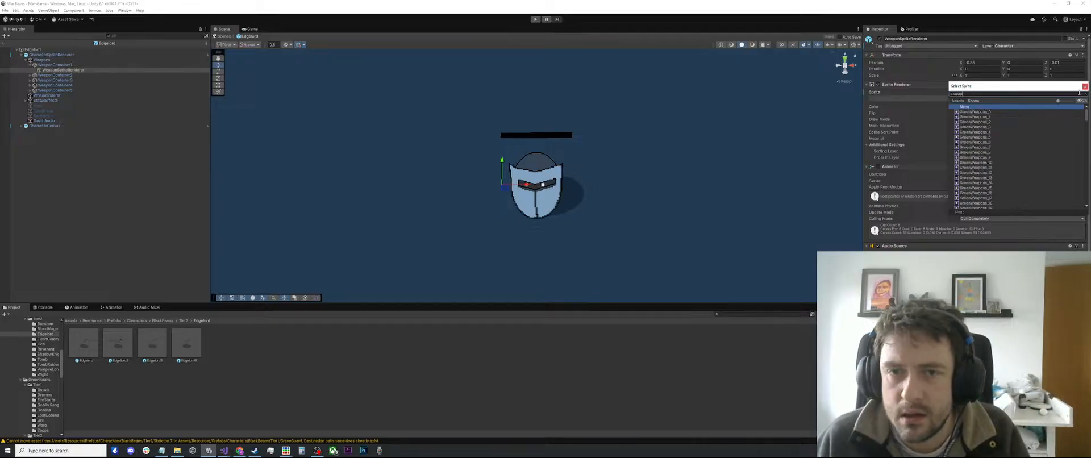
key("Down")
key("Down")
key("Down")
key("Down")
key("Down")
key("Down")
key("Down")
key("Down")
key("Down")
key("Down")
key("Down")
key("Down")
key("Down")
key("Down")
key("Down")
key("Down")
key("Down")
key("Down")
key("Down")
key("Down")
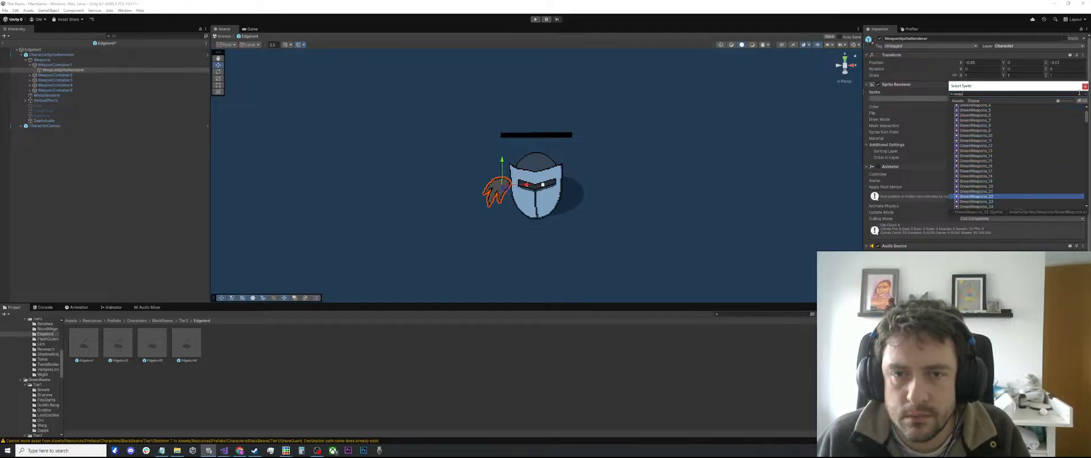
key("Down")
key("Return")
Step: Inspect the claw weapon against the Edgelord's face up close, and leave the prefab with its changes saved
scroll(387, 195, "up", 8)
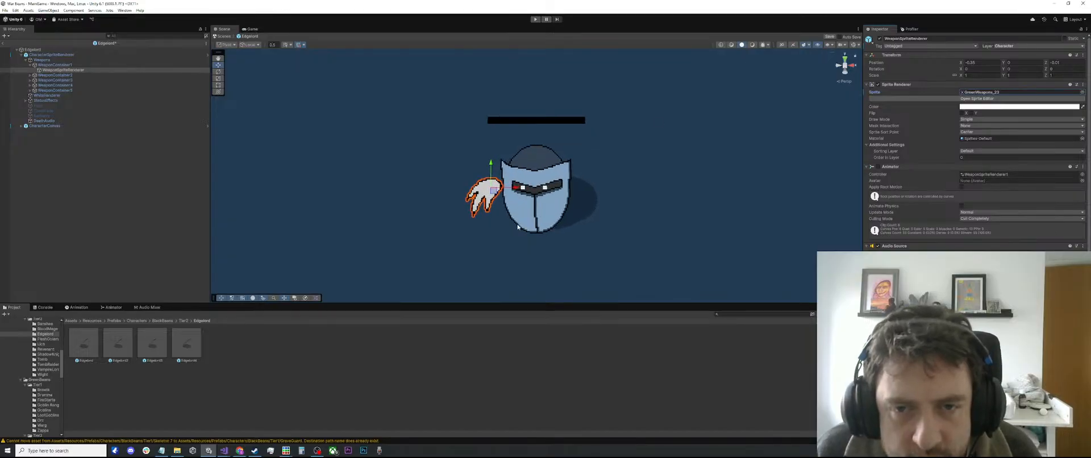
scroll(387, 196, "up", 5)
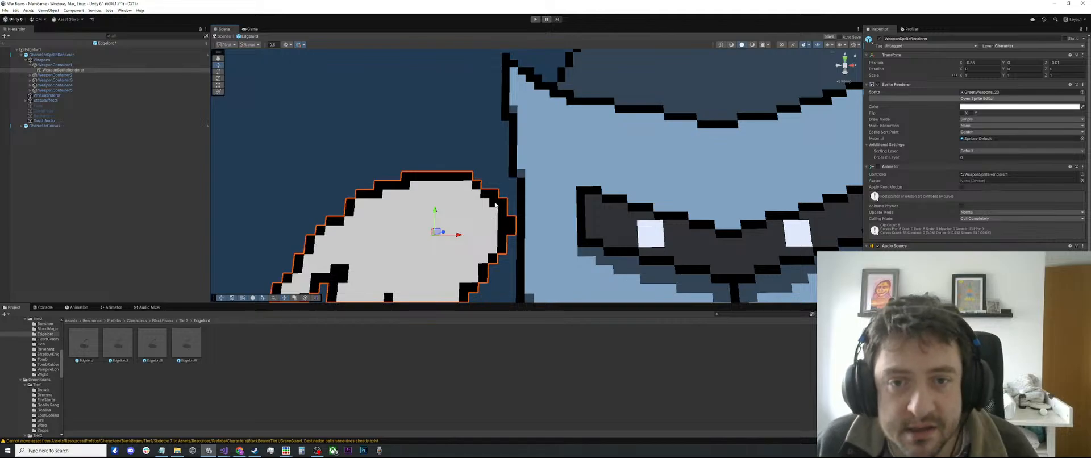
scroll(496, 205, "down", 10)
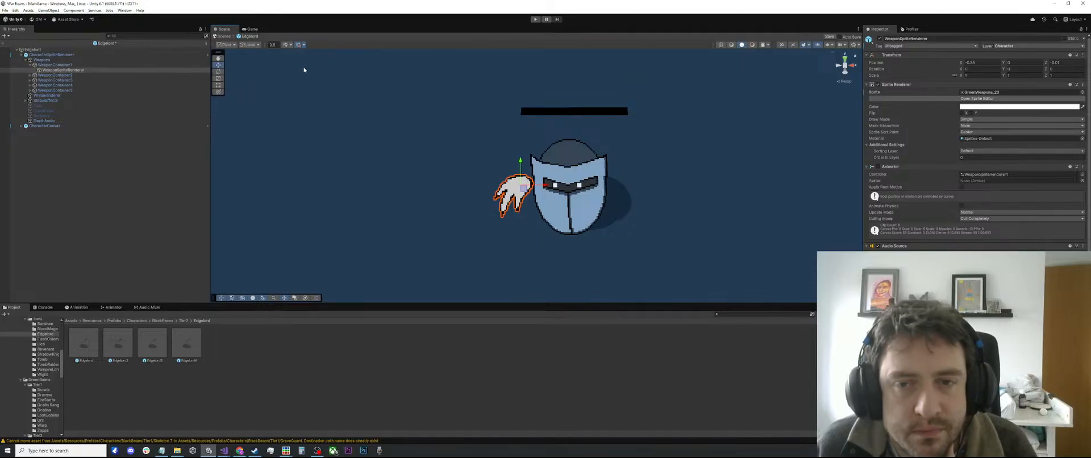
left_click(2, 44)
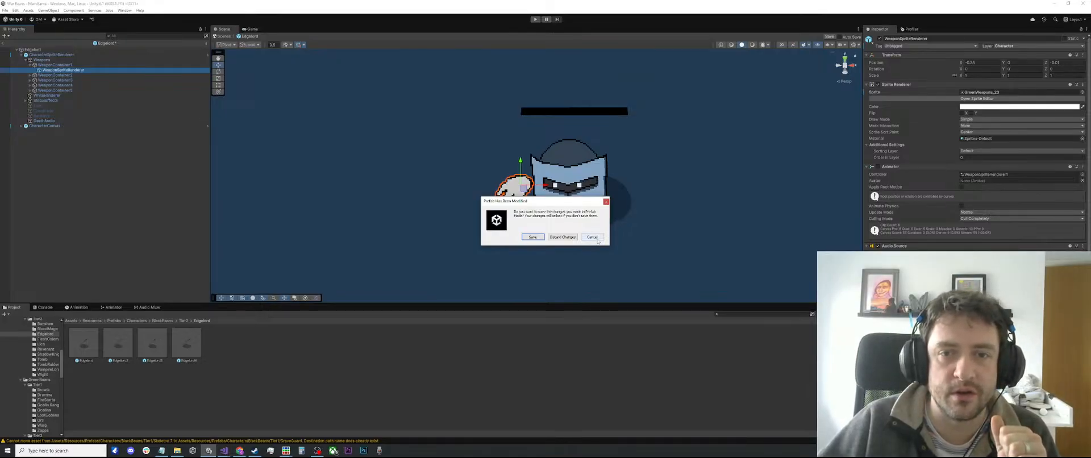
left_click(533, 237)
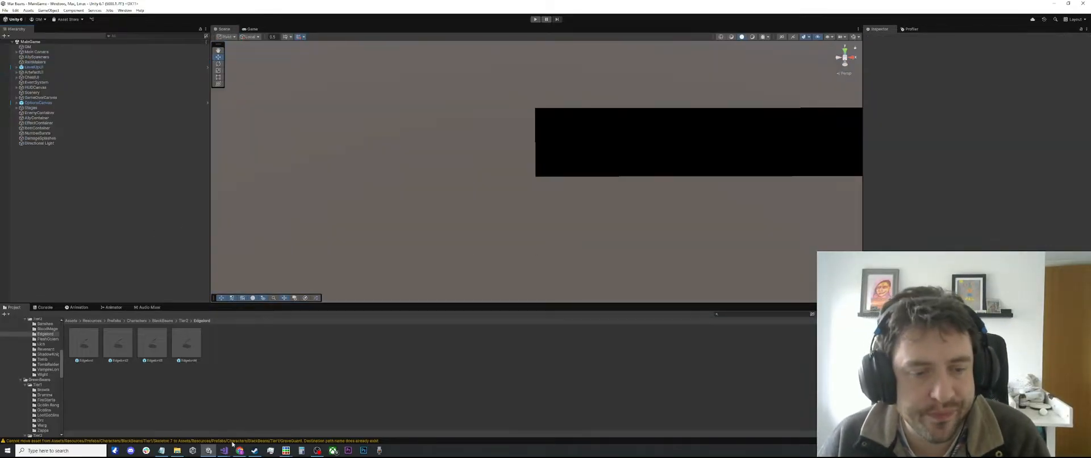
Step: Switch to the BlackWeapons sprite in Piskel and recolour the light grey part of the sword blade very dark grey
mouse_move(287, 453)
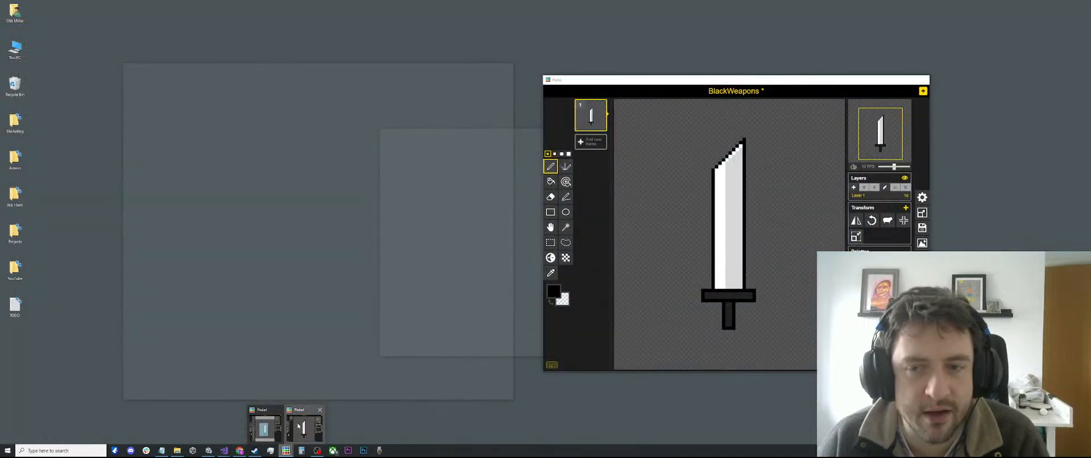
left_click(301, 427)
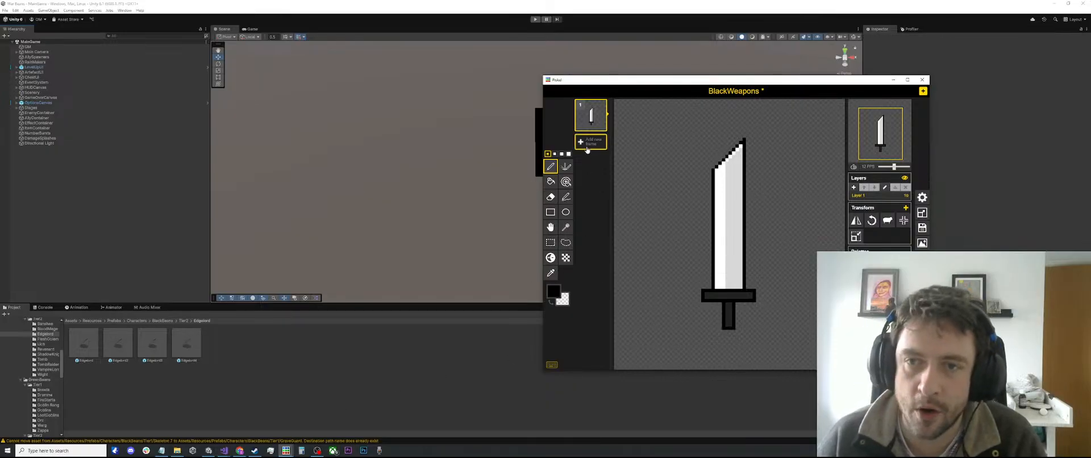
left_click(554, 292)
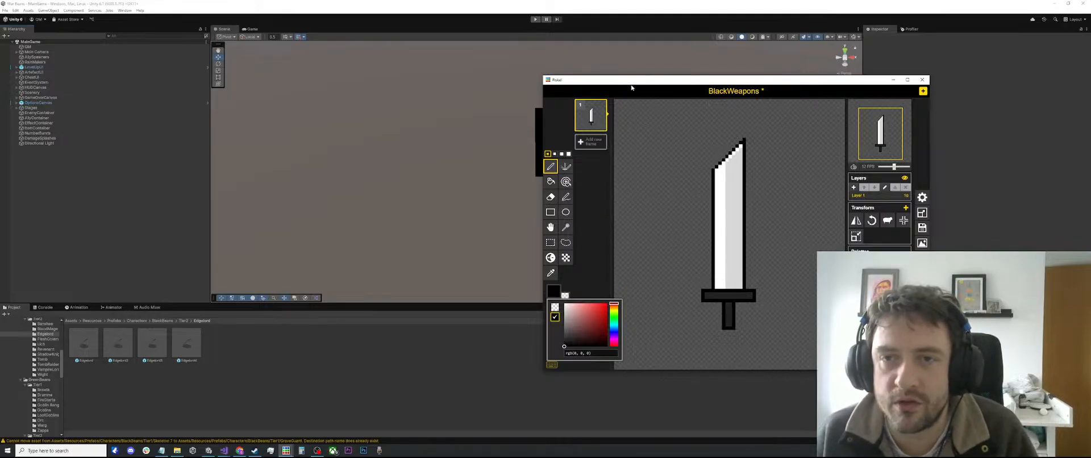
left_click_drag(572, 320, 557, 341)
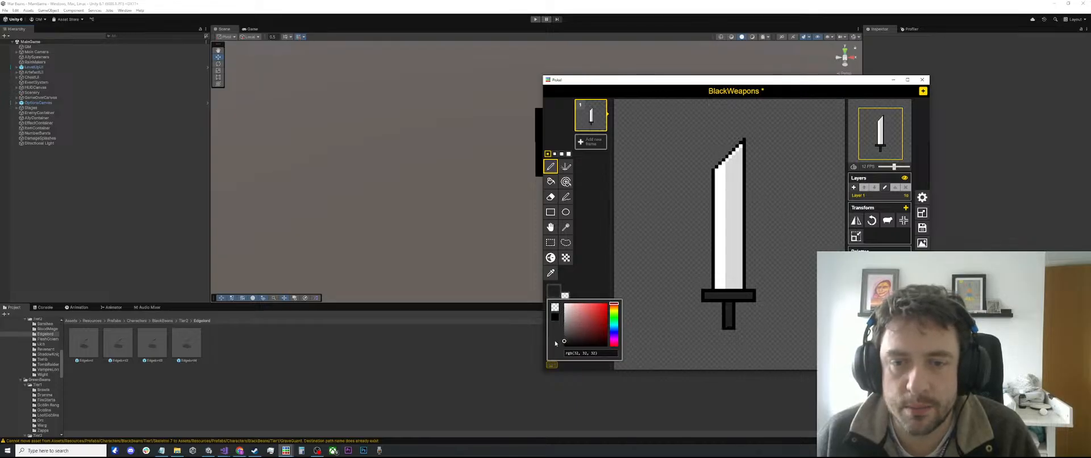
key("a")
left_click(729, 231)
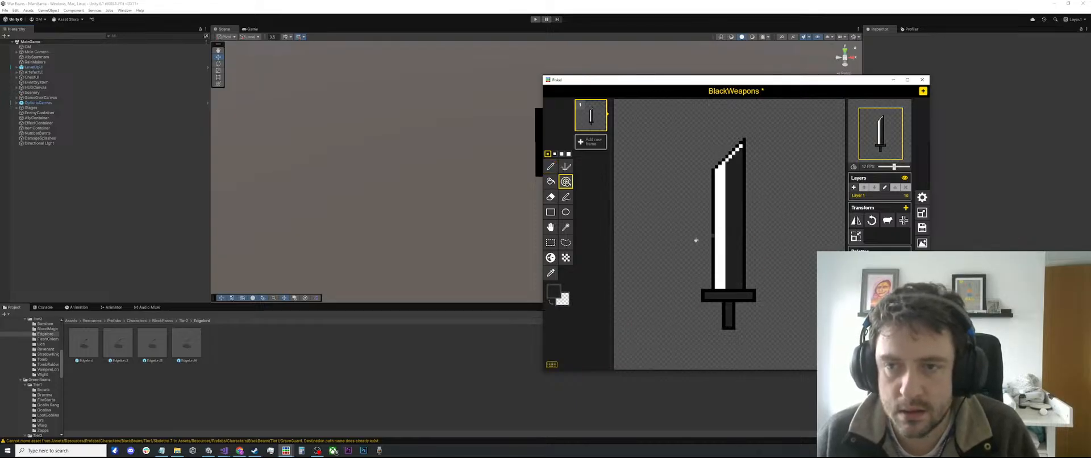
Step: Recolour the white edge of the sword blade medium grey, keeping the black outline
left_click(560, 294)
left_click_drag(584, 313, 563, 329)
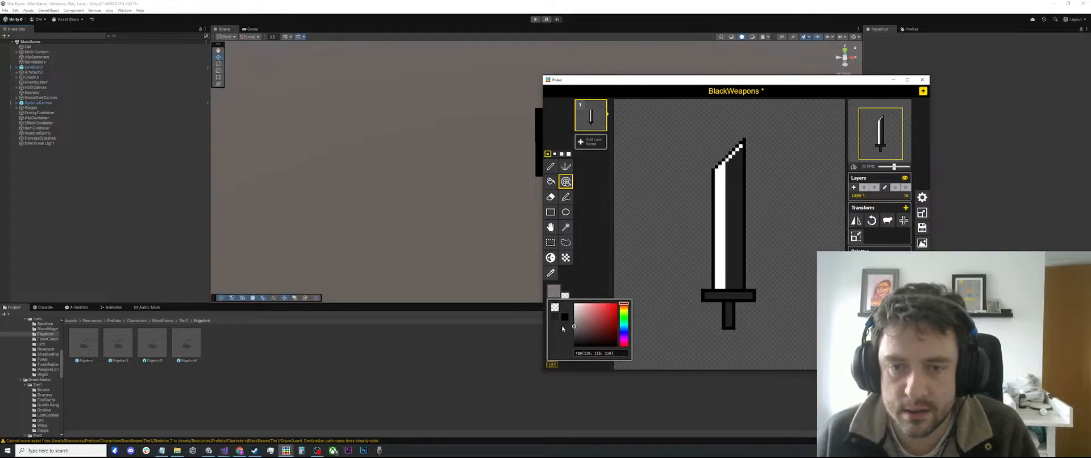
left_click(713, 212)
key("ctrl+z")
left_click(718, 212)
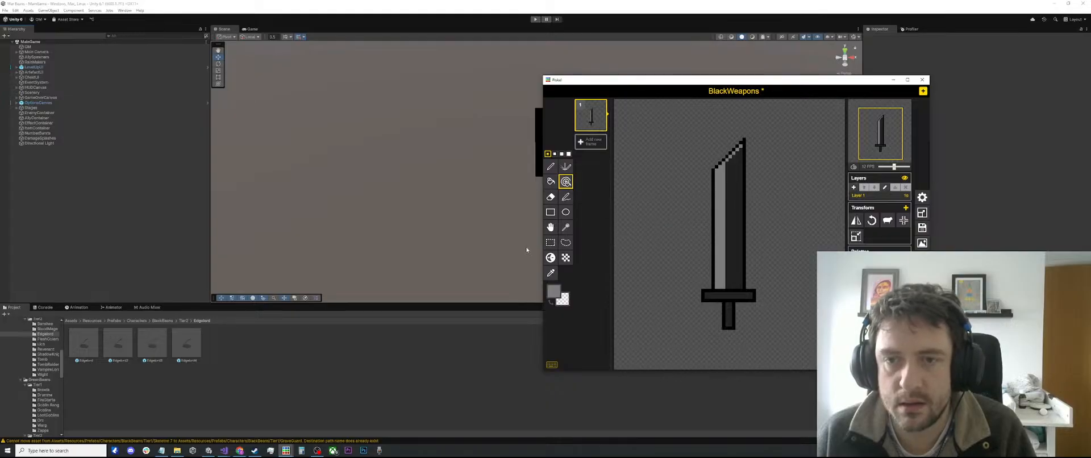
Step: Copy the sword from frame 6 of the Weapons sprite into a new frame 2 of the BlackWeapons sprite
left_click(550, 242)
left_click_drag(777, 128, 633, 329)
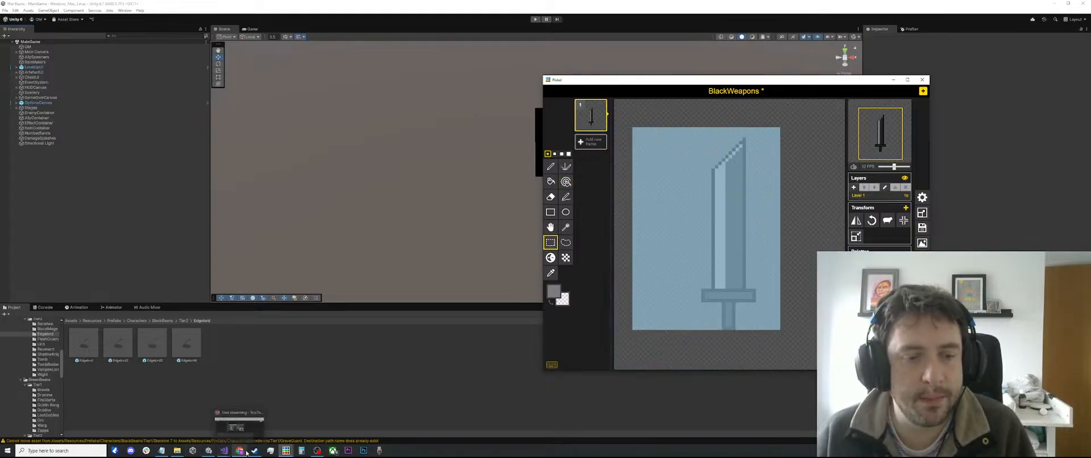
mouse_move(286, 451)
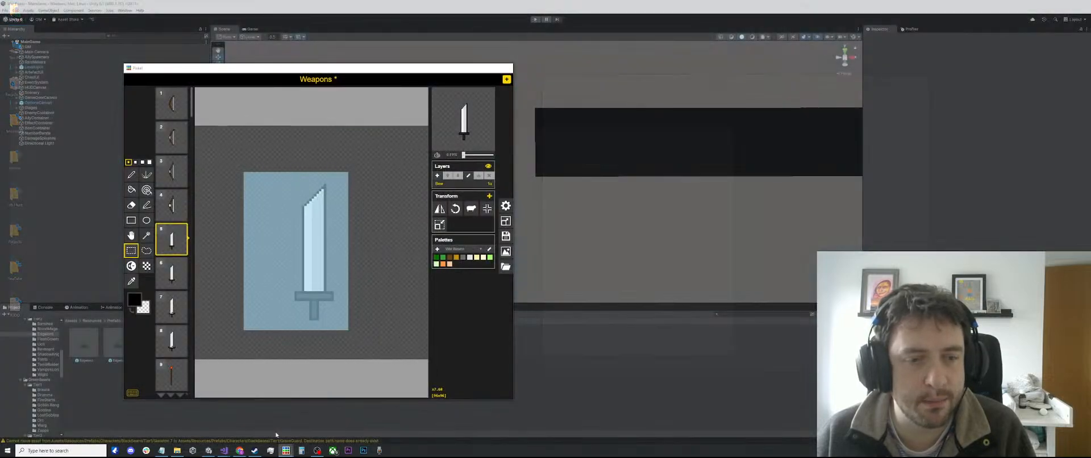
left_click(263, 429)
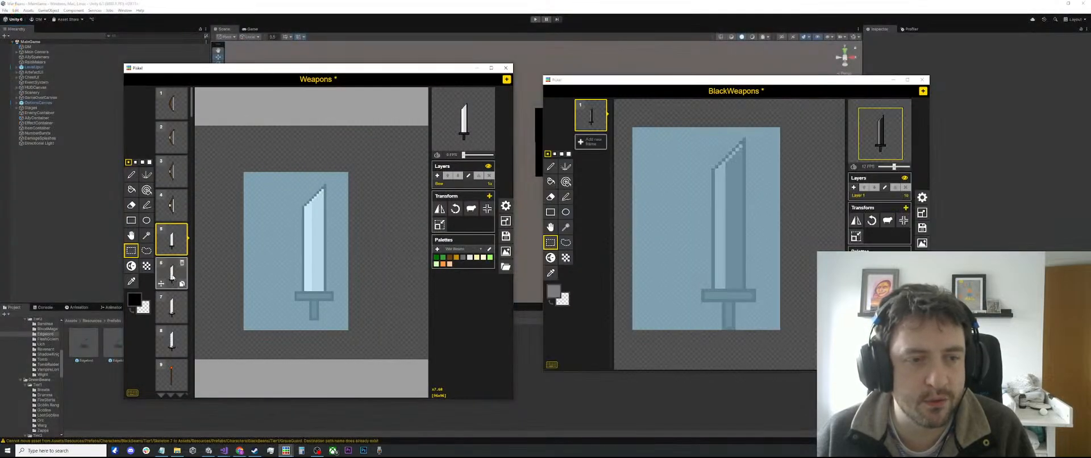
left_click(171, 272)
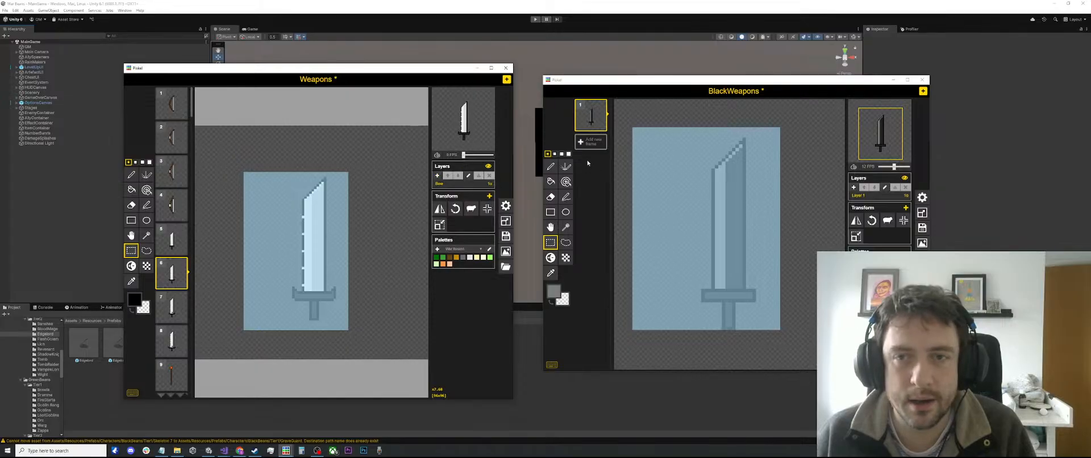
left_click(591, 142)
key("ctrl+v")
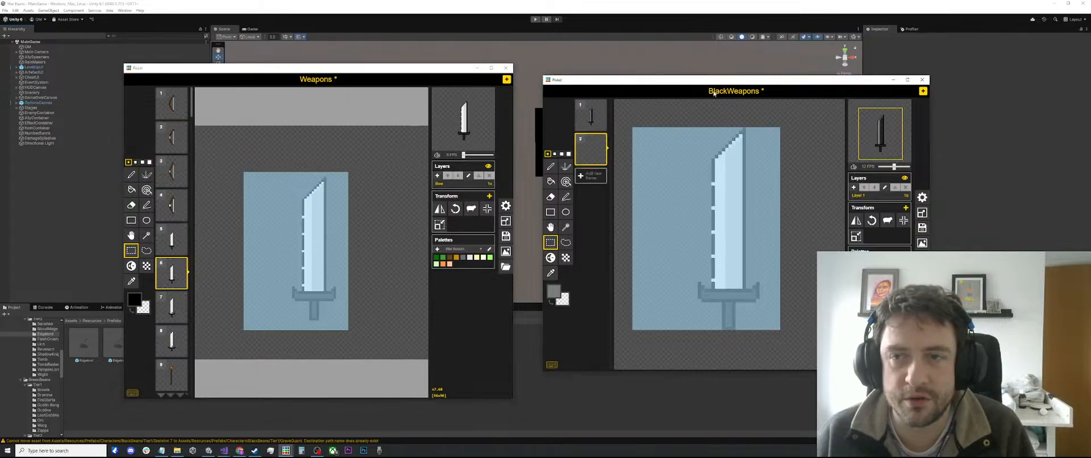
Step: Copy the sword from frame 7 of Weapons into a new frame 3 of BlackWeapons and lower the animation preview speed
left_click(164, 305)
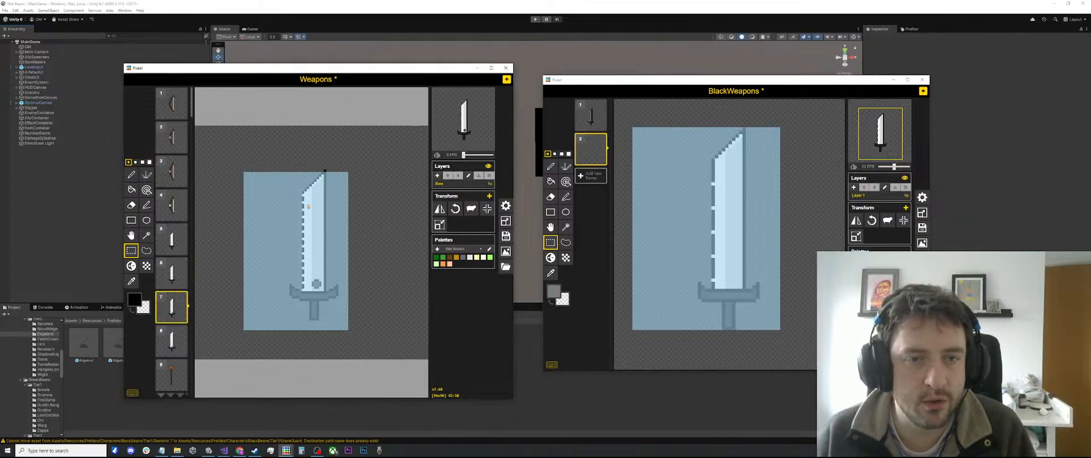
left_click(591, 176)
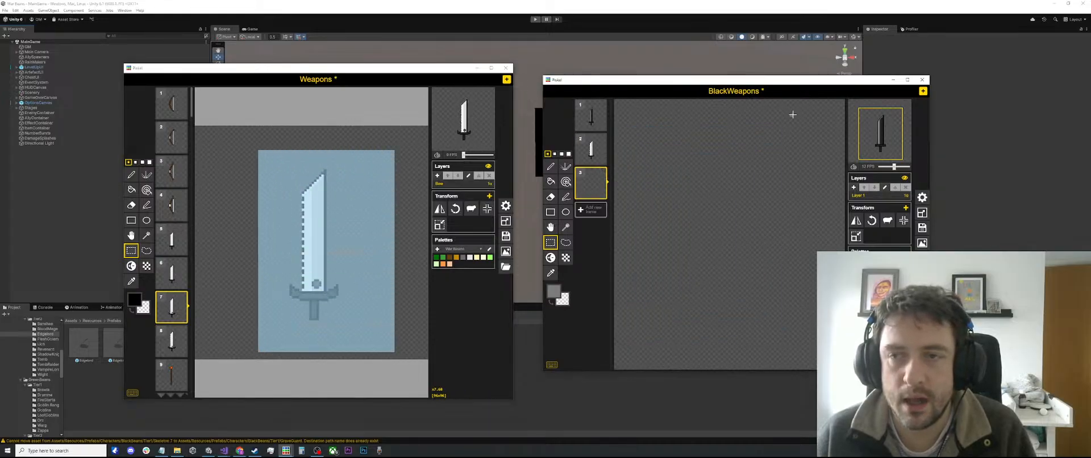
key("ctrl+v")
left_click_drag(894, 166, 880, 167)
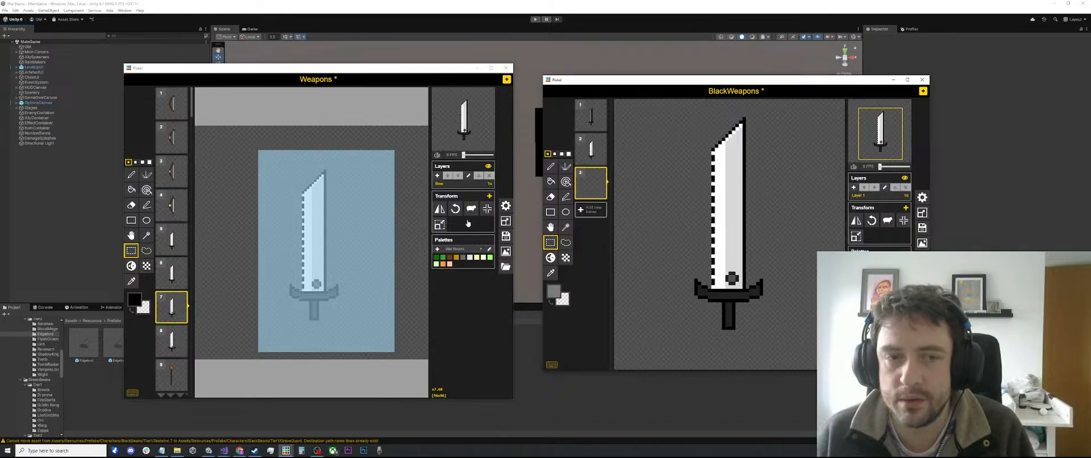
Step: Copy the sword from frame 8 of the Weapons sprite into a new frame 4 of the BlackWeapons sprite
left_click(172, 340)
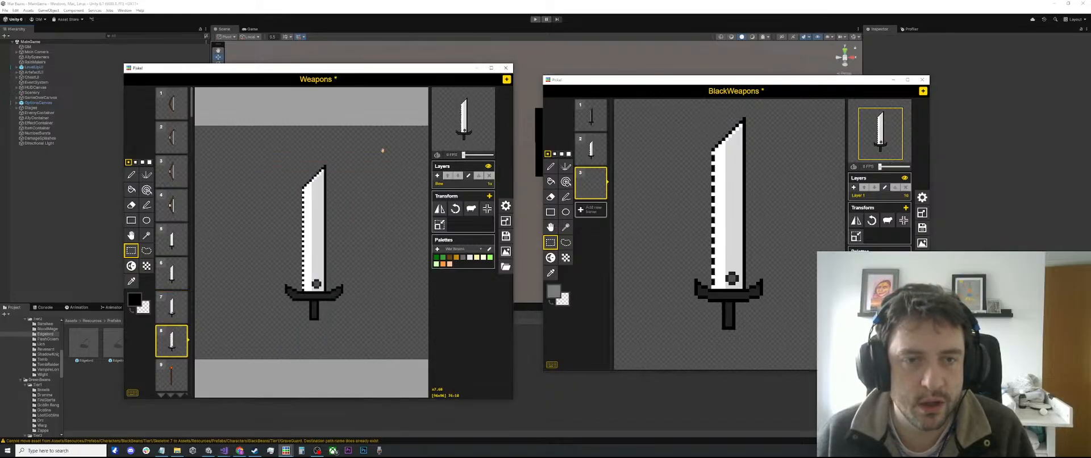
left_click_drag(382, 150, 337, 263)
left_click(389, 172)
left_click_drag(378, 151, 230, 365)
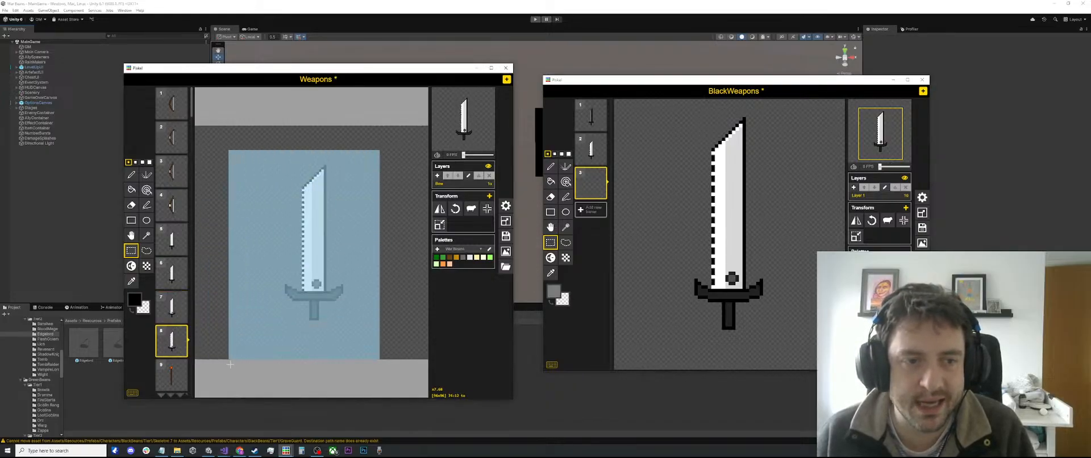
key("n")
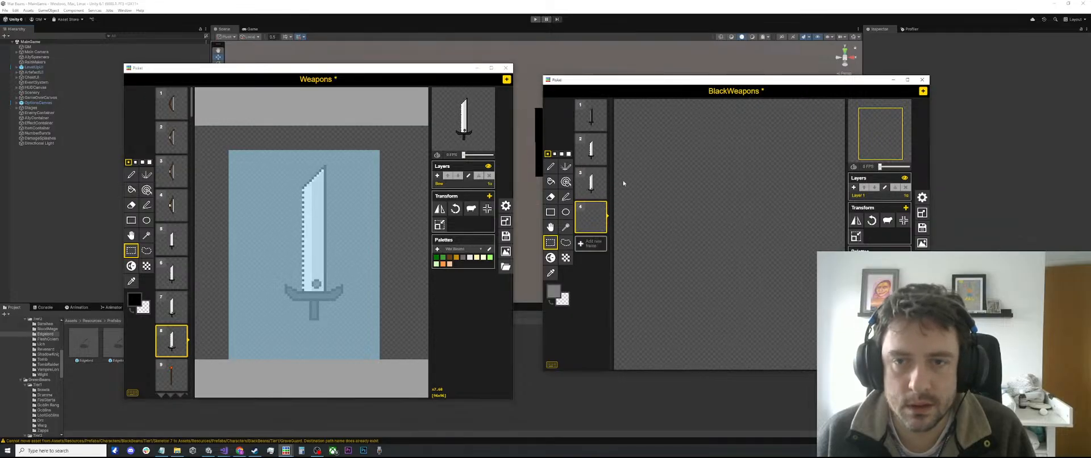
key("ctrl+v")
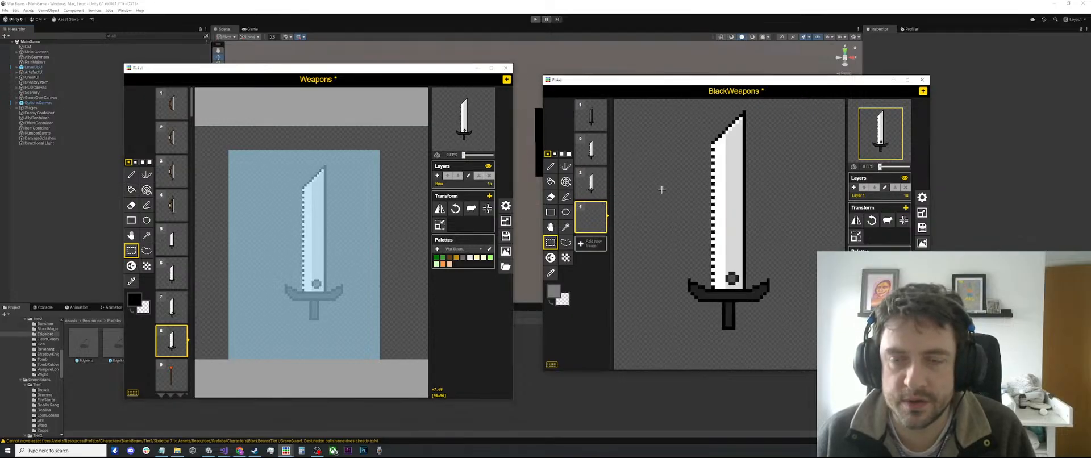
scroll(661, 189, "down", 1)
Step: Draw a black outline for a symmetrical pointed blade tip on the sword in frame 1 of BlackWeapons
left_click(592, 183)
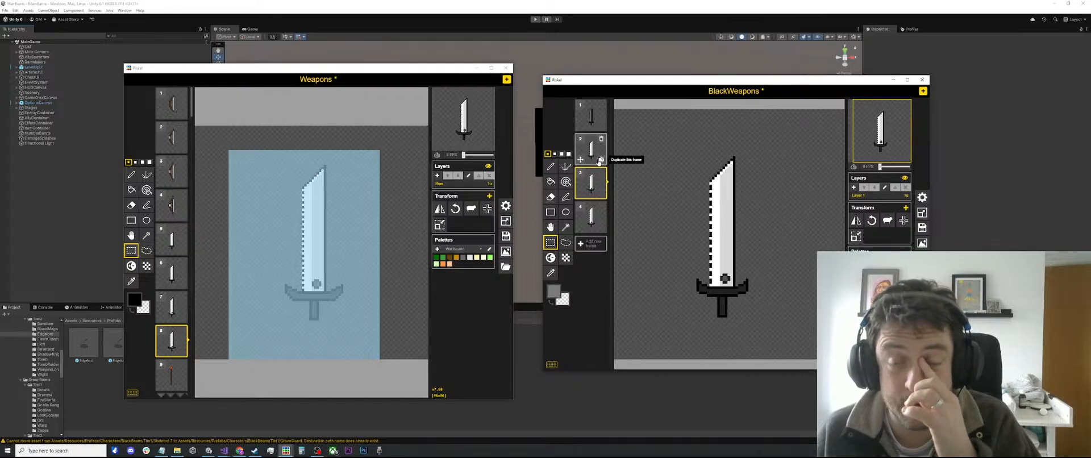
left_click(600, 157)
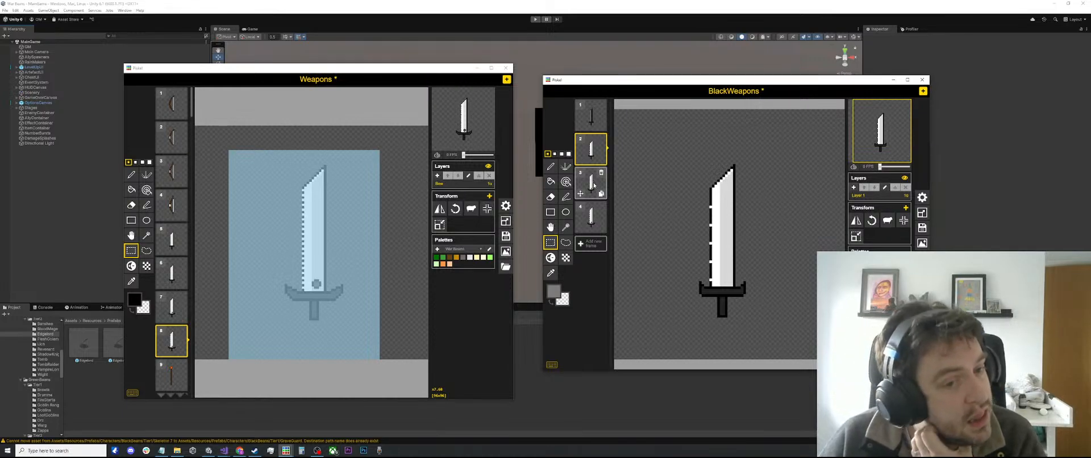
left_click(592, 118)
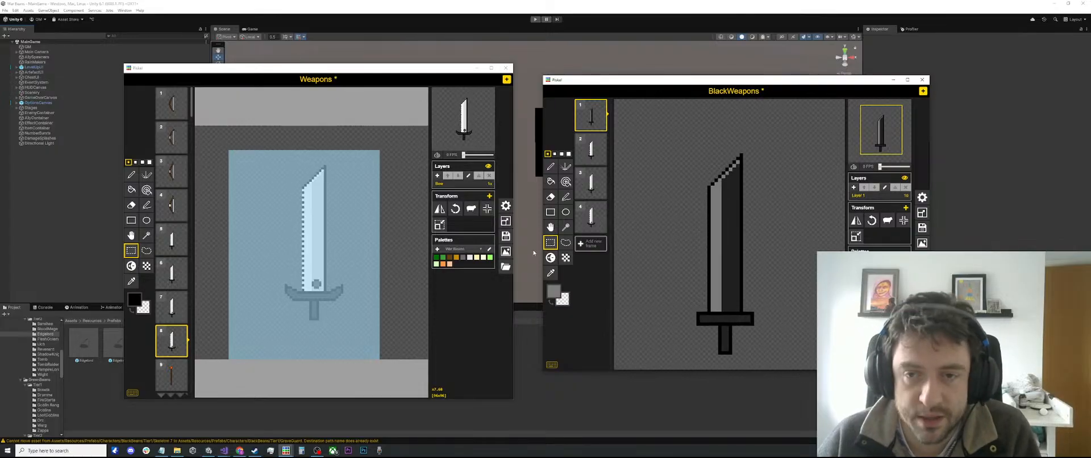
left_click(550, 166)
scroll(739, 164, "up", 1)
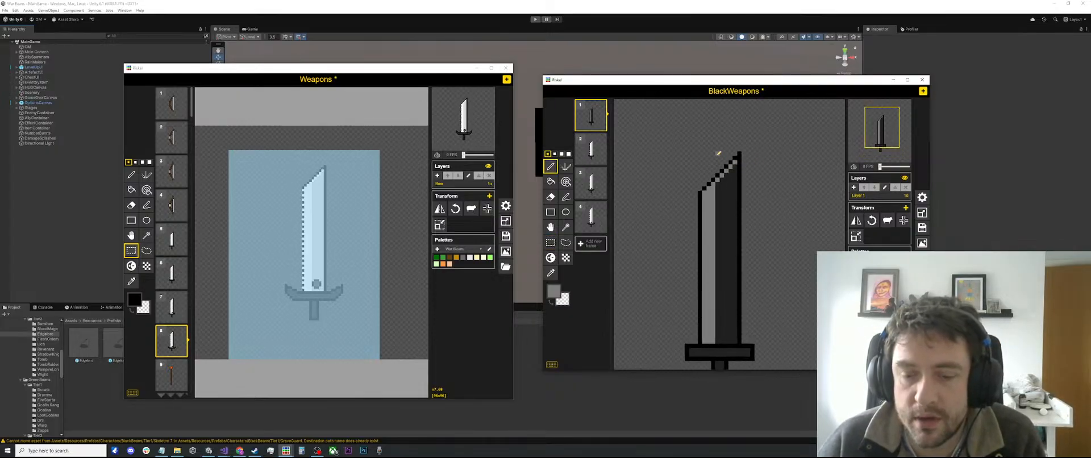
key("l")
key("p")
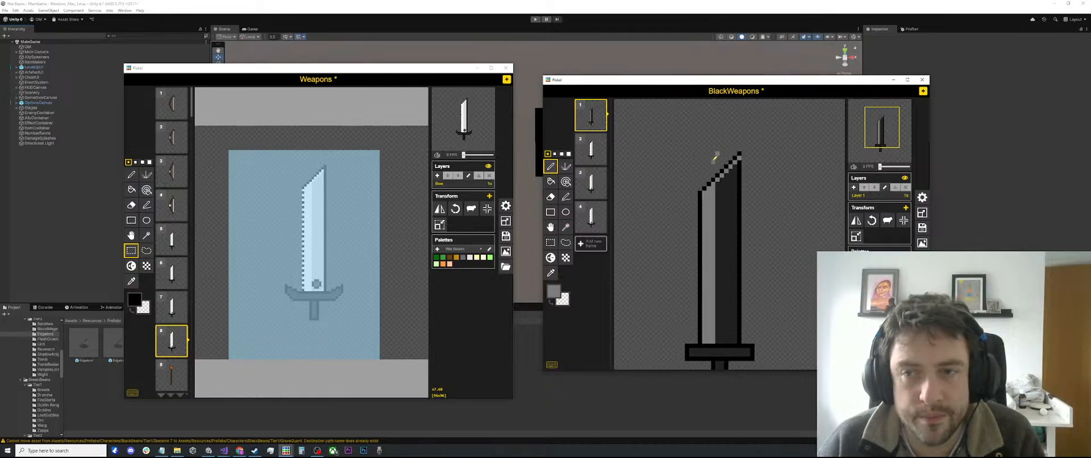
left_click(722, 157, "alt")
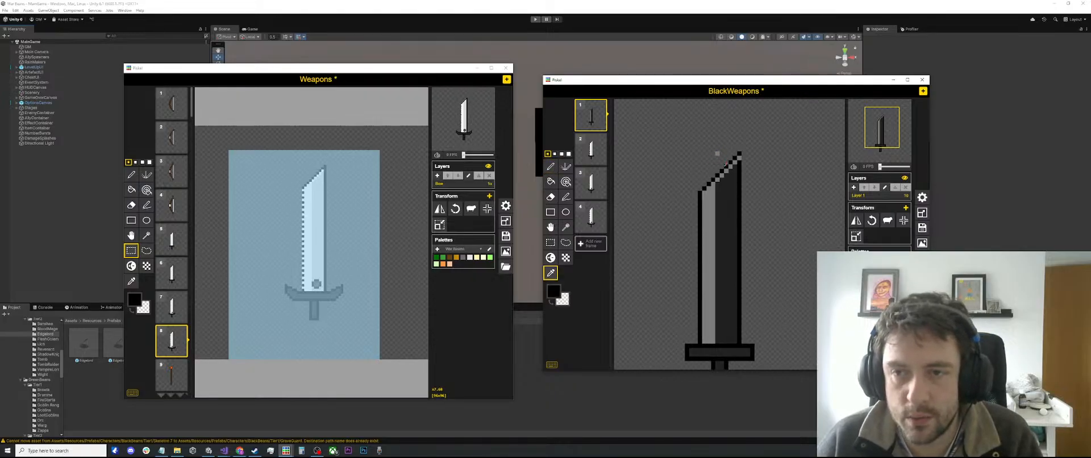
left_click(718, 153)
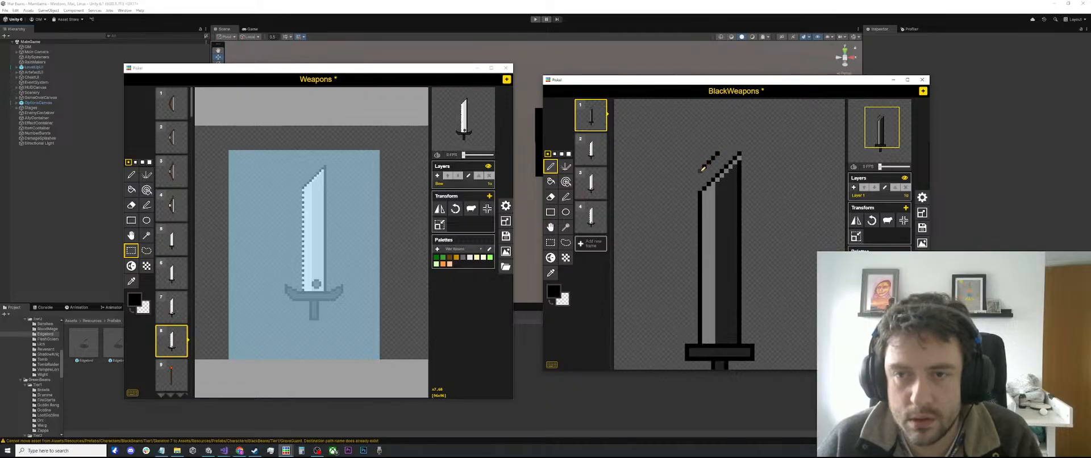
left_click_drag(702, 170, 701, 191)
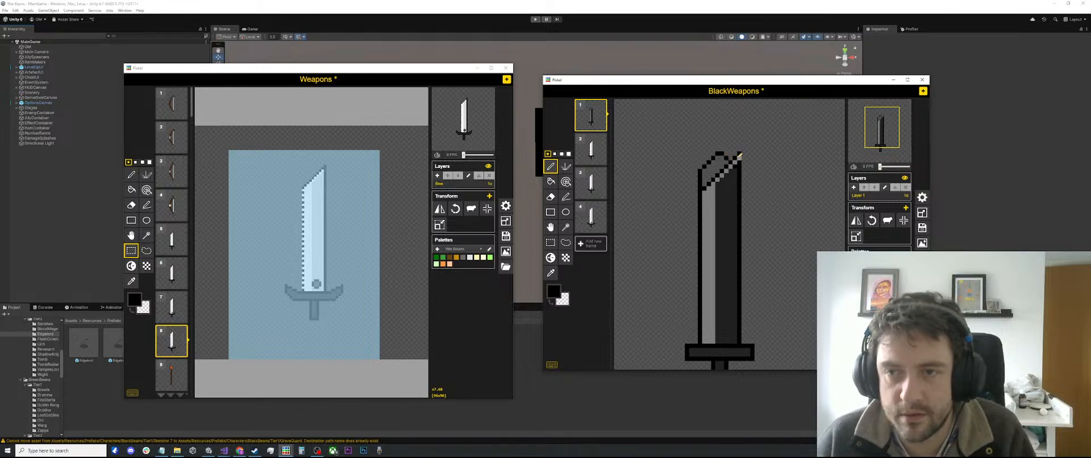
Step: Erase the old slanted tip outline inside the new pointed tip
key("e")
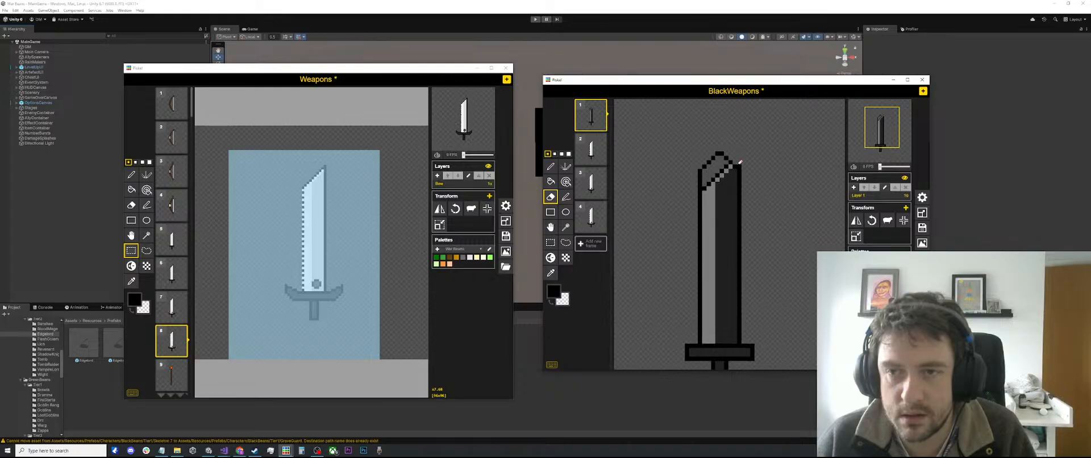
scroll(723, 171, "up", 2)
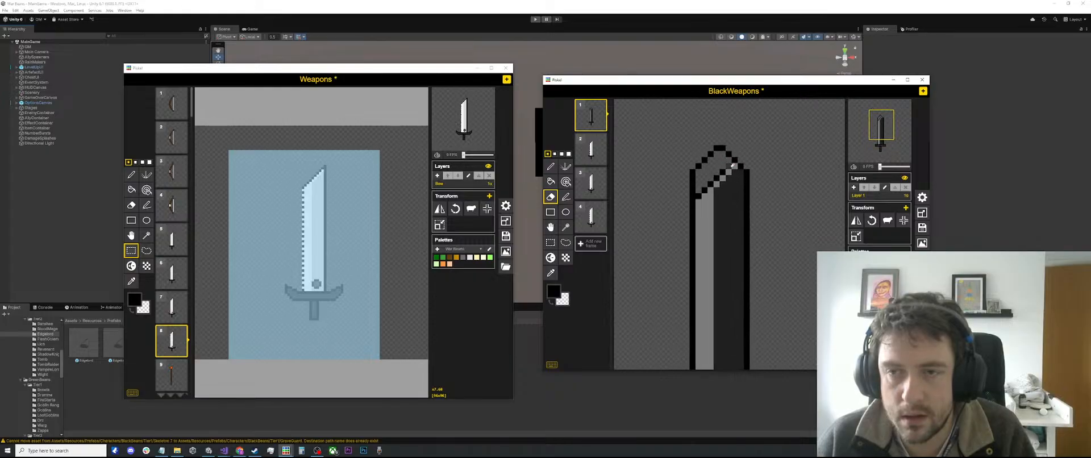
mouse_move(734, 165)
left_mouse_down()
mouse_move(708, 192)
mouse_move(715, 175)
left_mouse_up()
scroll(715, 188, "down", 2)
Step: Fill the whole blade inside the black outline, including the new tip, with its very dark grey
key("o")
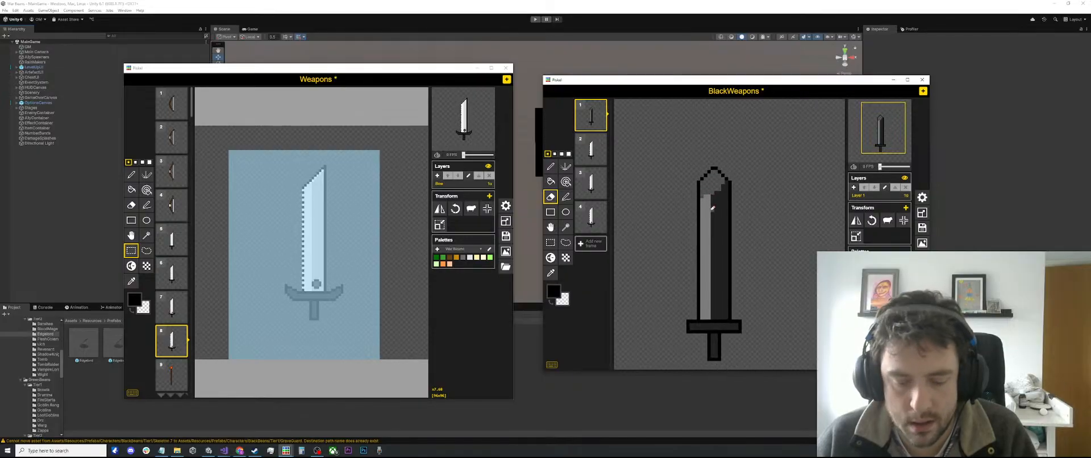
left_click(717, 220)
key("b")
left_click(713, 185)
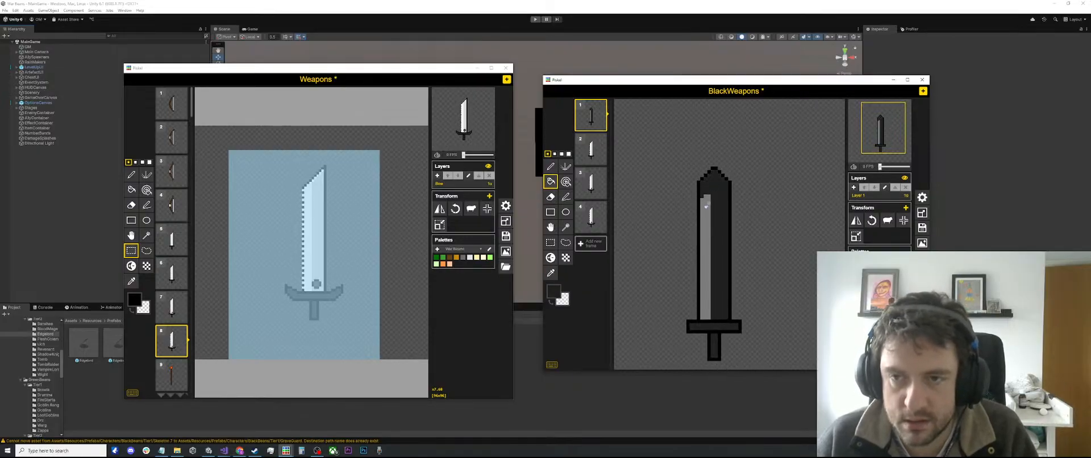
left_click(706, 215)
scroll(707, 215, "up", 4)
Step: Draw medium grey lines down both sides of the blade, meeting along the inside of the pointed tip
key("o")
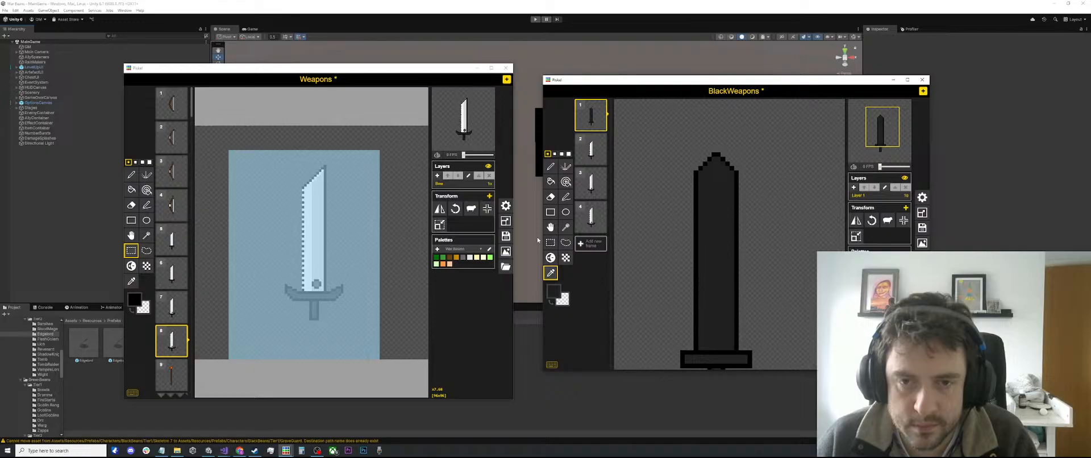
left_click(552, 294)
left_click(554, 317)
key("l")
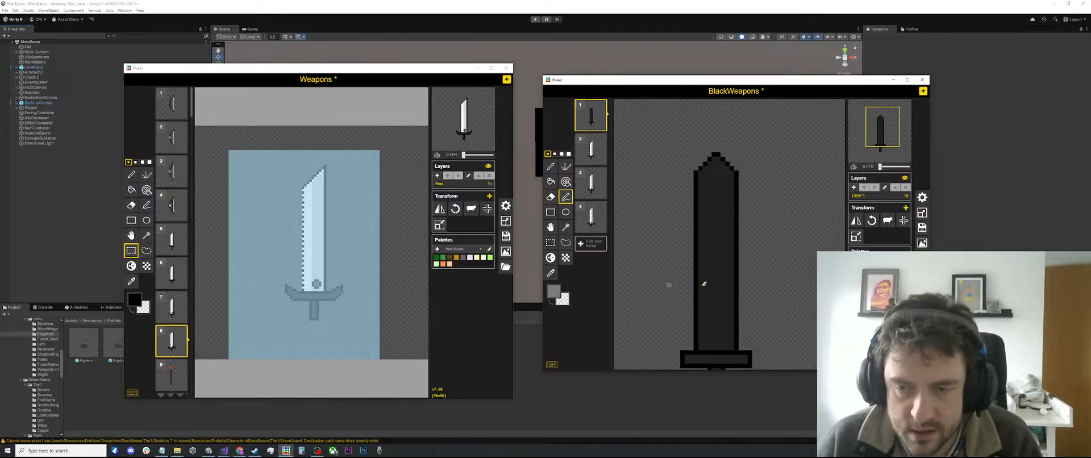
mouse_move(729, 346)
left_mouse_down()
mouse_move(731, 178)
mouse_move(719, 161)
mouse_move(707, 172)
left_mouse_up()
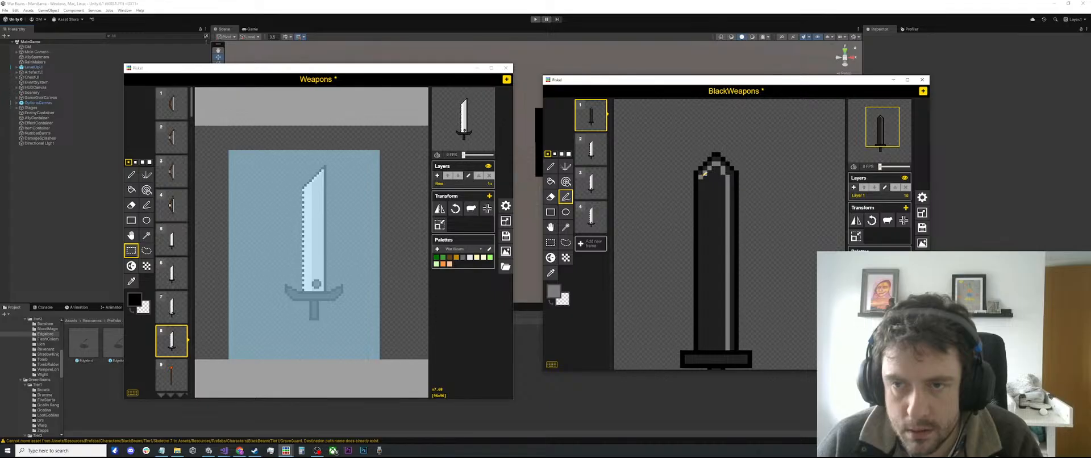
left_click_drag(705, 174, 706, 342)
Step: Fill the strips between the grey lines and the outline with medium grey, undoing the fill that recolours the outline
key("b")
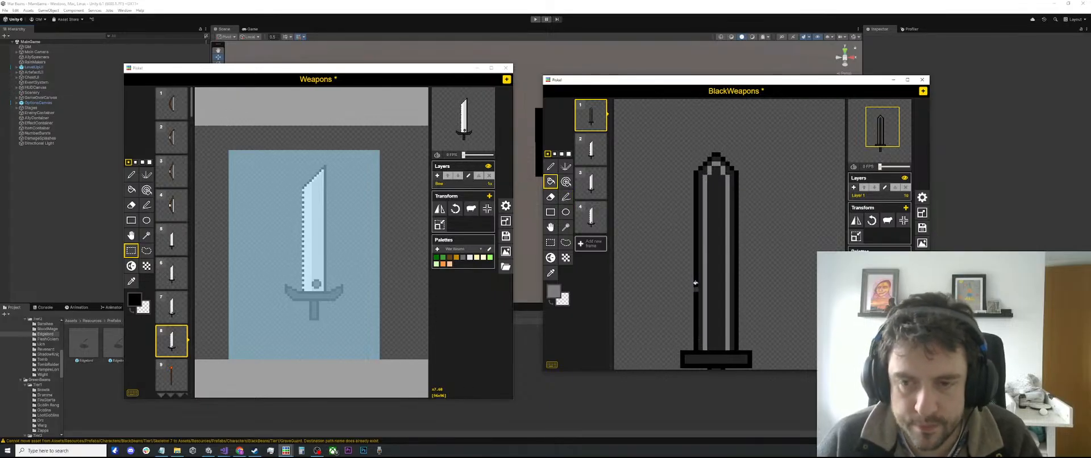
left_click(705, 278)
left_click(735, 267)
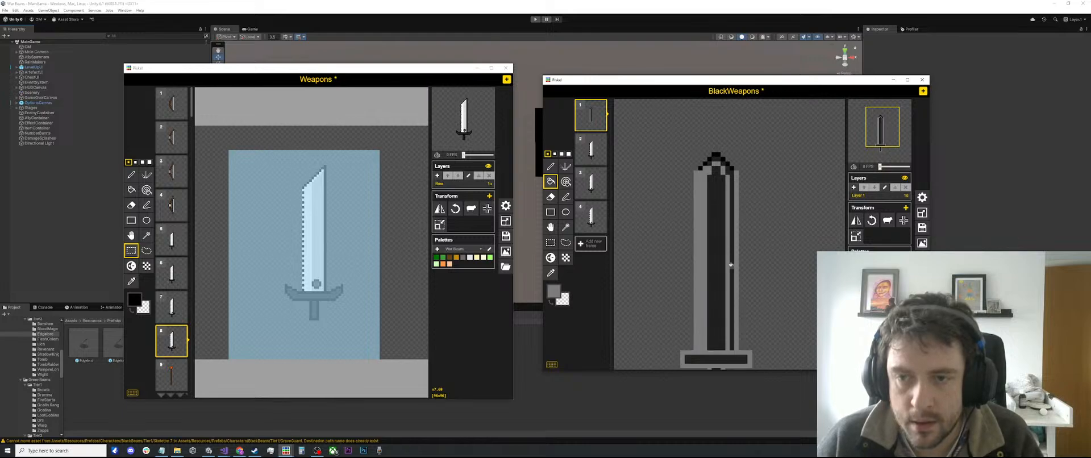
key("ctrl+z")
left_click(732, 267)
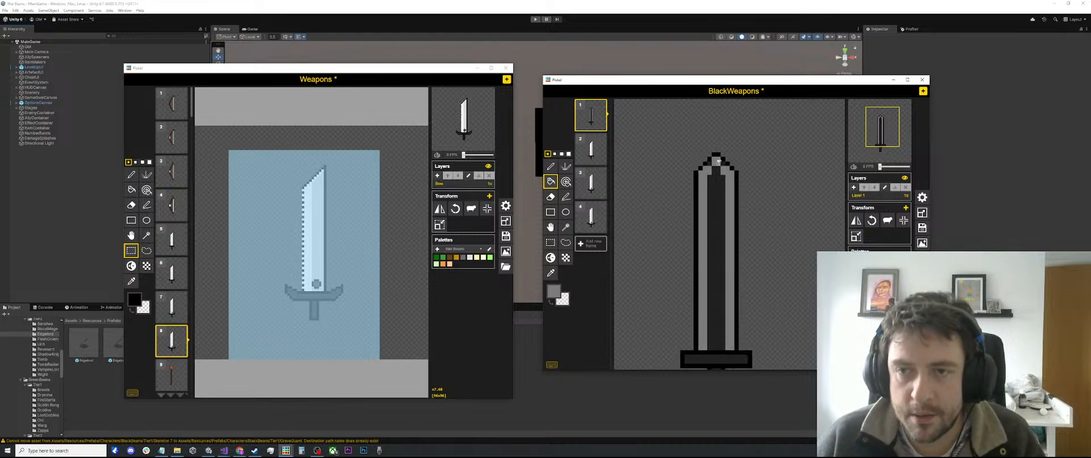
scroll(707, 161, "down", 4)
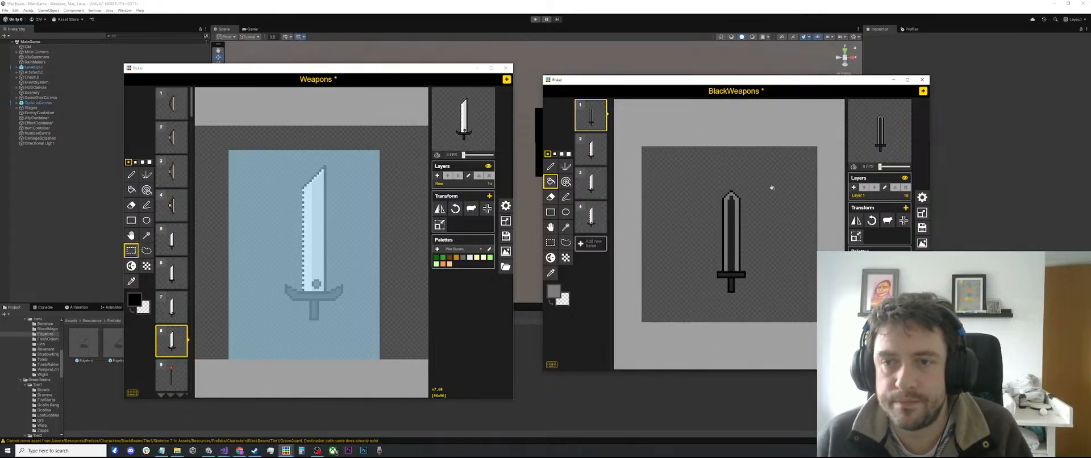
Step: Try to replace the slanted blade tip in frame 2 with a large copy of the pointed tip from frame 1
key("s")
key("ctrl+v")
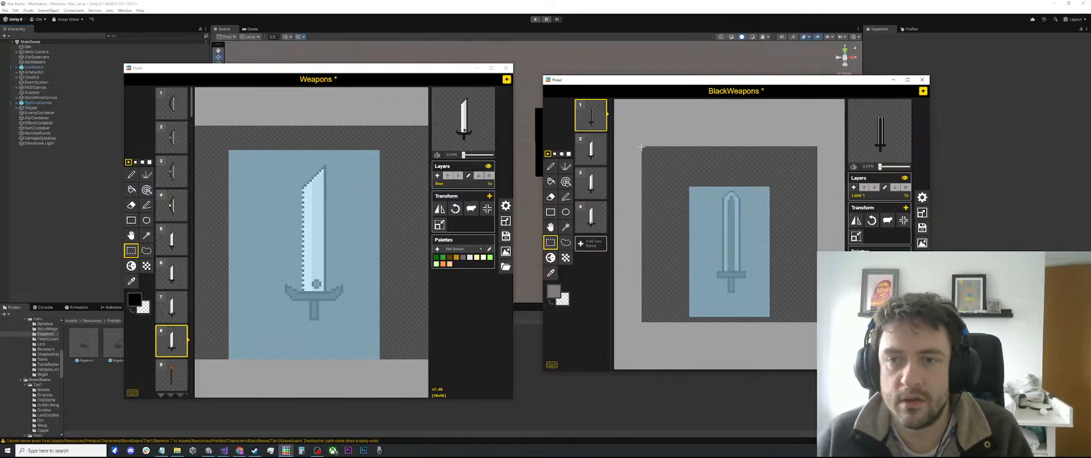
left_click(641, 147)
left_click_drag(768, 182, 708, 217)
left_click(584, 149)
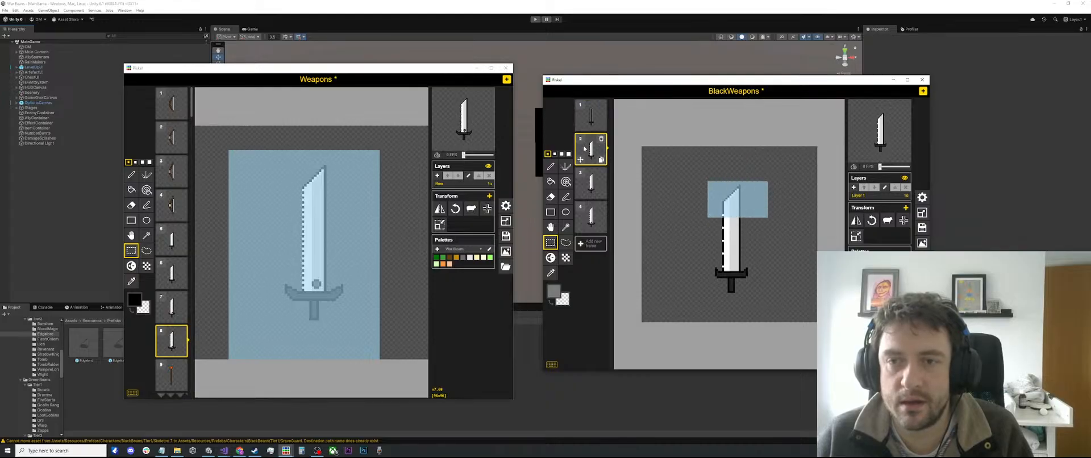
key("Delete")
key("ctrl+v")
left_click(770, 165)
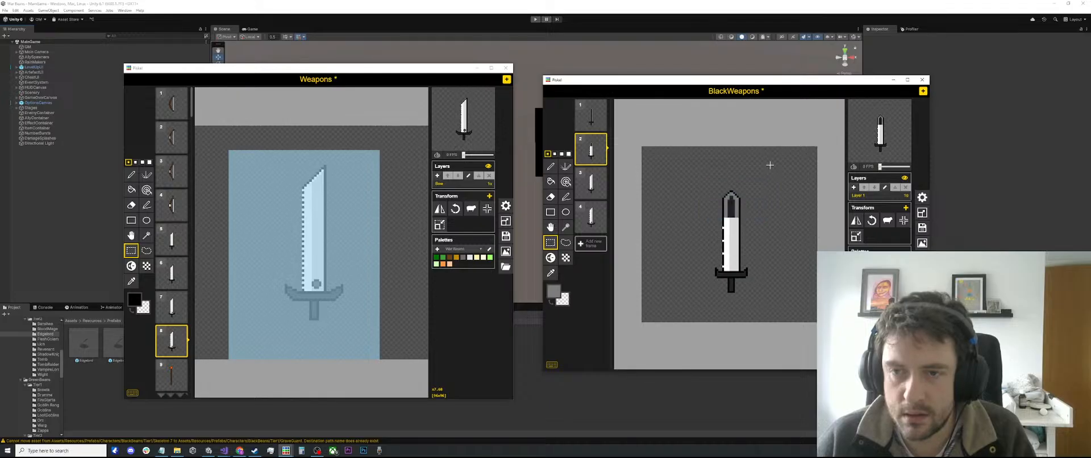
key("ctrl+z")
key("ctrl+z")
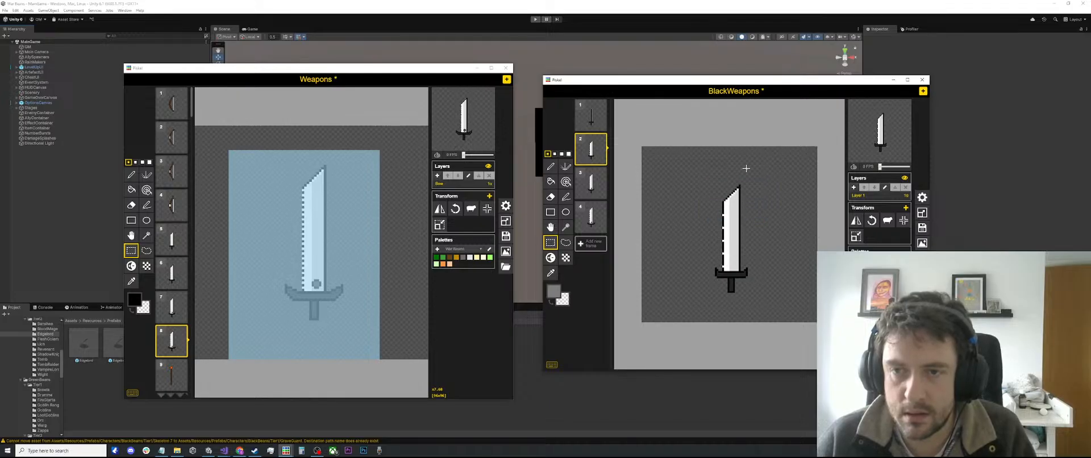
Step: Copy the pointed blade tip from frame 1
left_click(587, 129)
left_click_drag(767, 174, 716, 200)
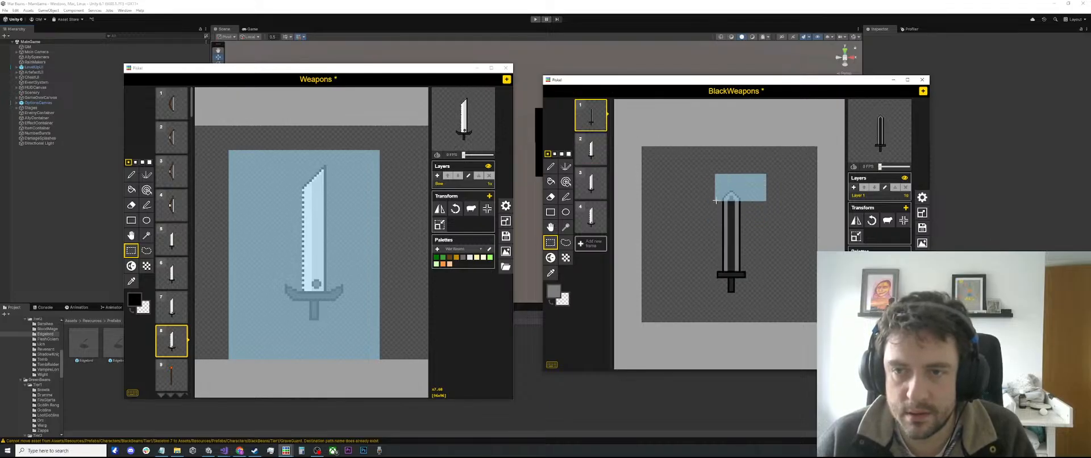
Step: Try to paste the copied tip directly over the slanted blade ends in frames 2, 3 and 4
left_click(591, 149)
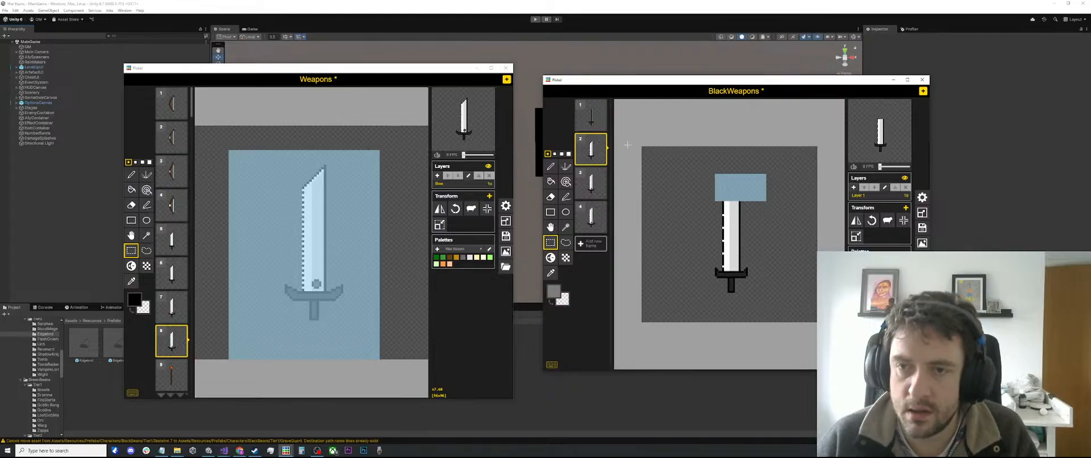
left_click(590, 183)
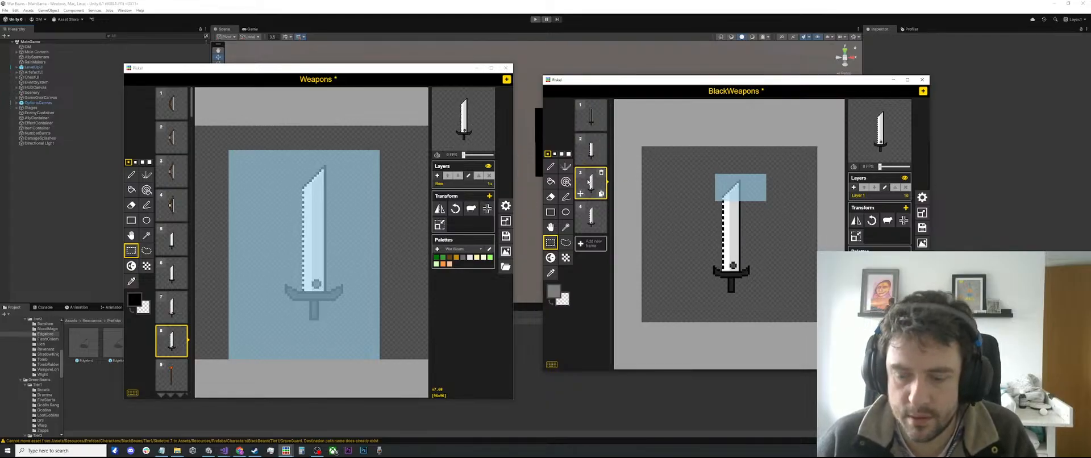
left_click(588, 222)
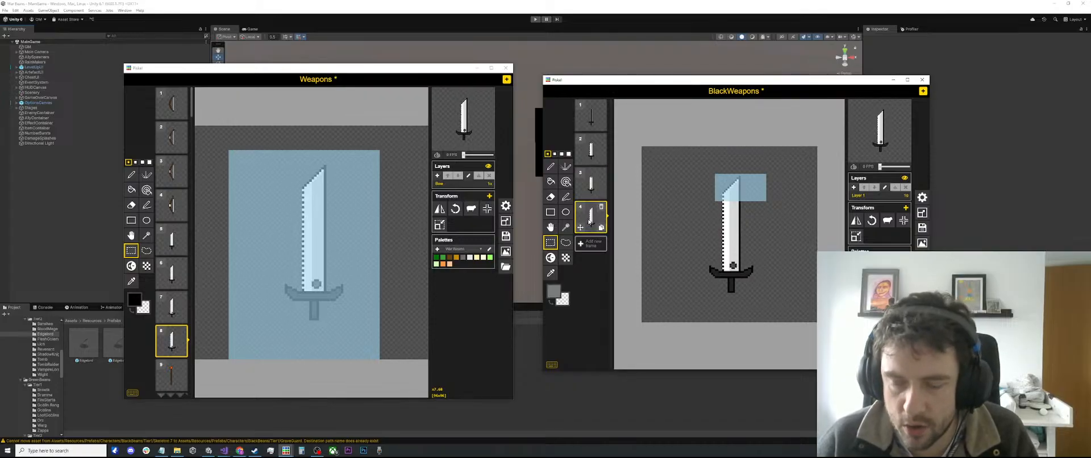
key("ctrl+v")
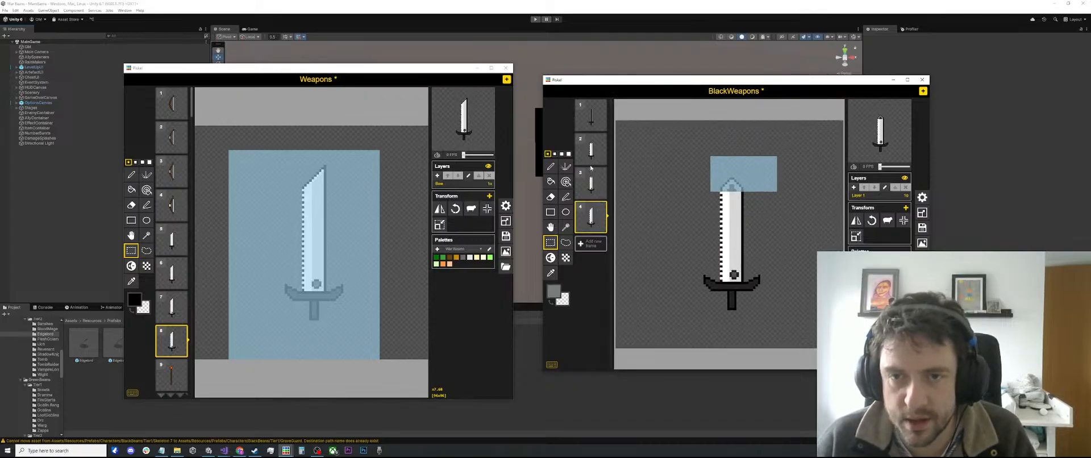
left_click(594, 148)
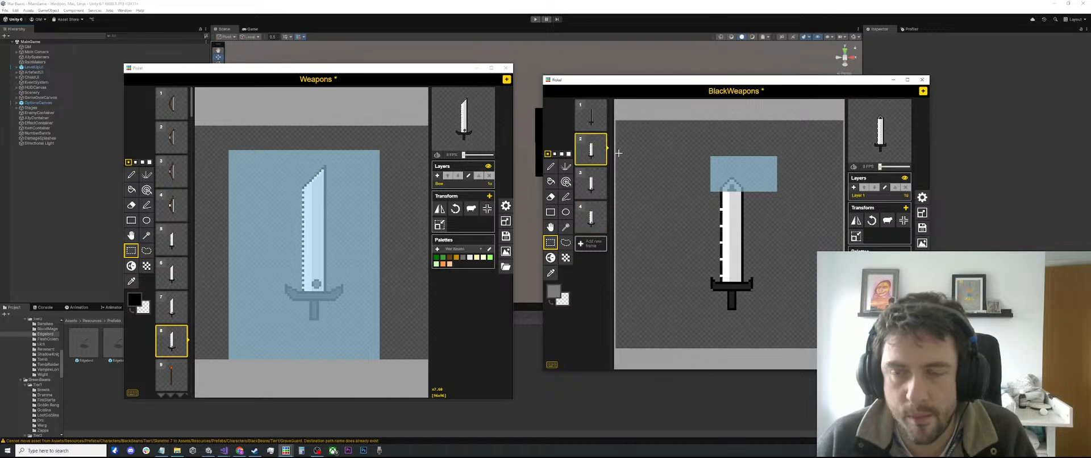
left_click(591, 182)
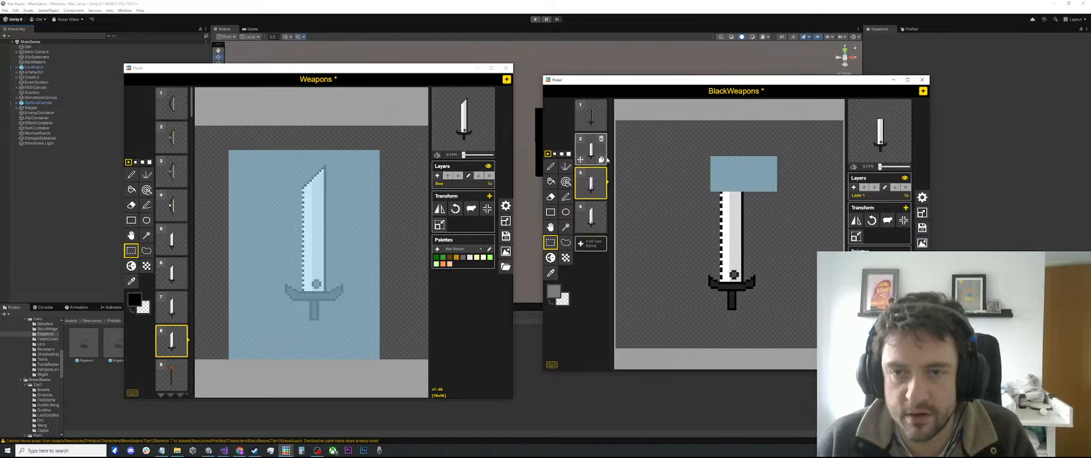
Step: Paste the copied pointed tip higher up, just above the slanted blade ends in frames 2, 3 and 4
left_click(600, 154)
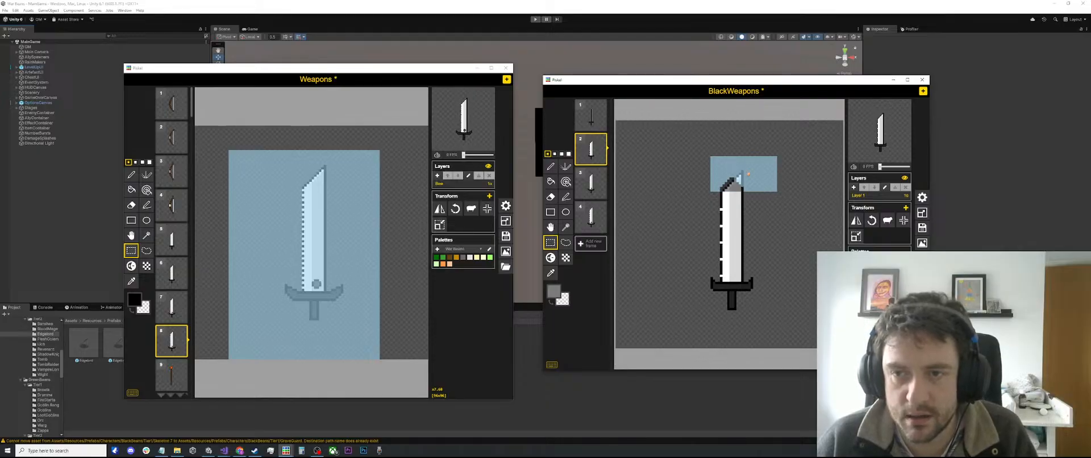
left_click_drag(749, 173, 757, 141)
left_click(598, 189)
left_click(591, 216)
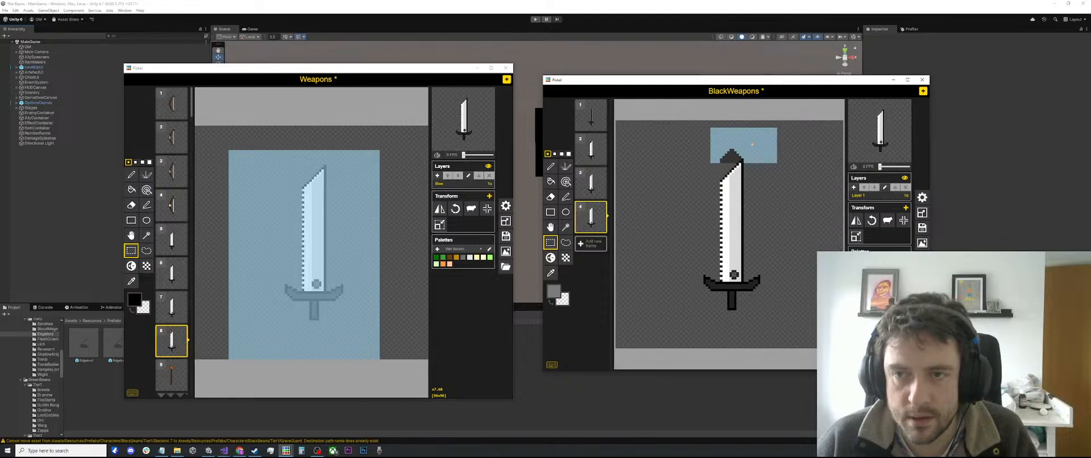
left_click(753, 144)
Step: In frame 4, draw a black line joining the left side of the pointed tip to the blade's outline
scroll(701, 175, "up", 3)
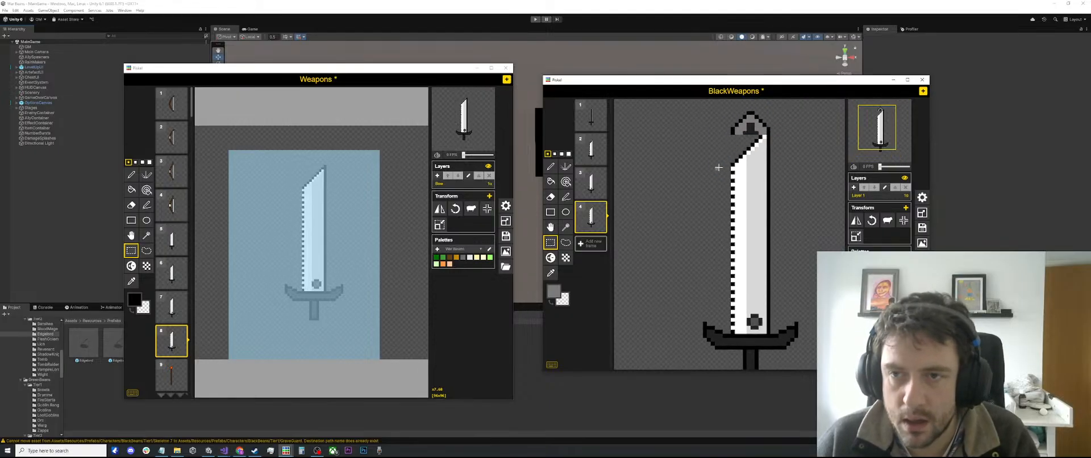
scroll(719, 168, "up", 1)
key("o")
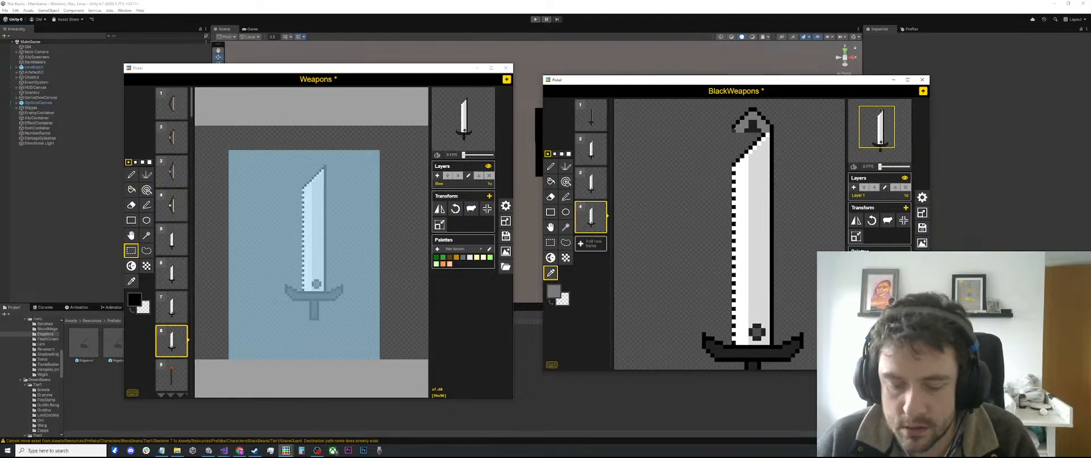
left_click(734, 129)
key("l")
left_click_drag(737, 129, 735, 156)
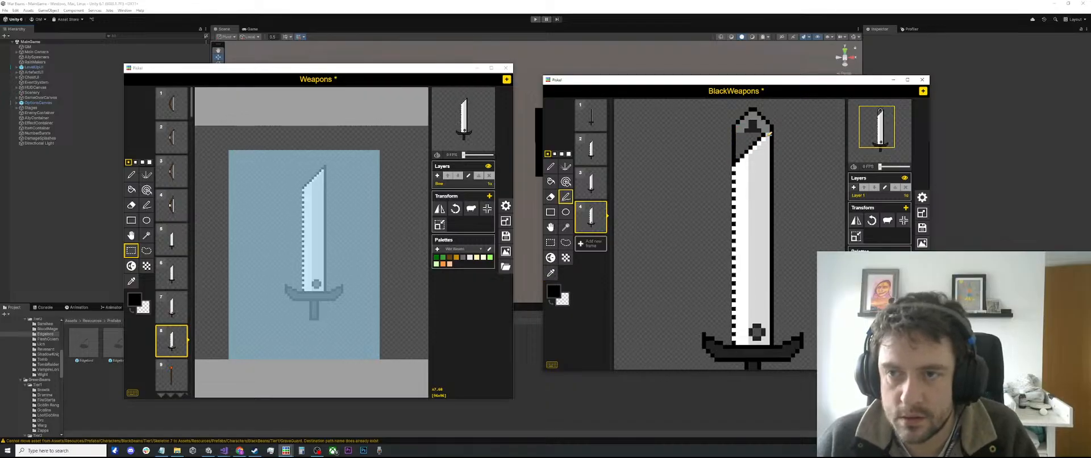
Step: Delete the slanted blade end between the black outlines below the pointed tip
key("s")
left_click_drag(771, 132, 738, 165)
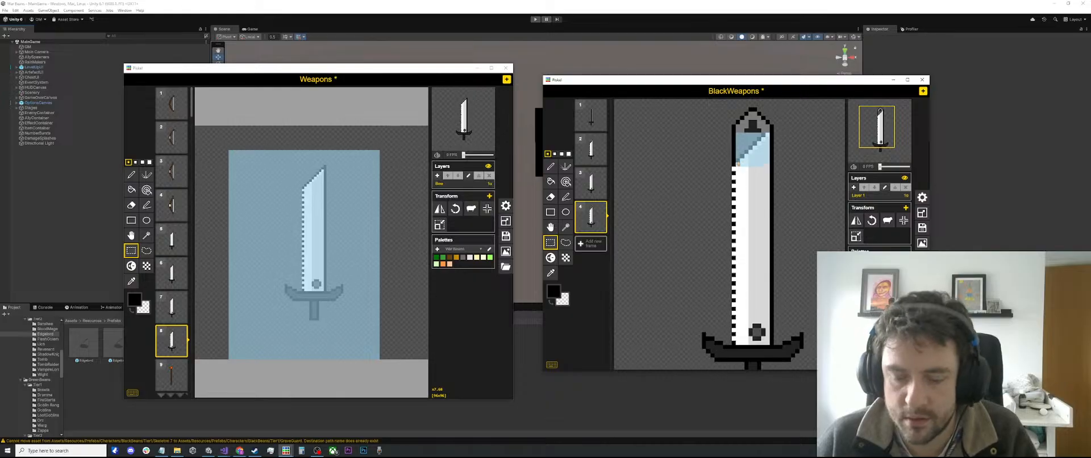
key("Delete")
left_click(774, 148)
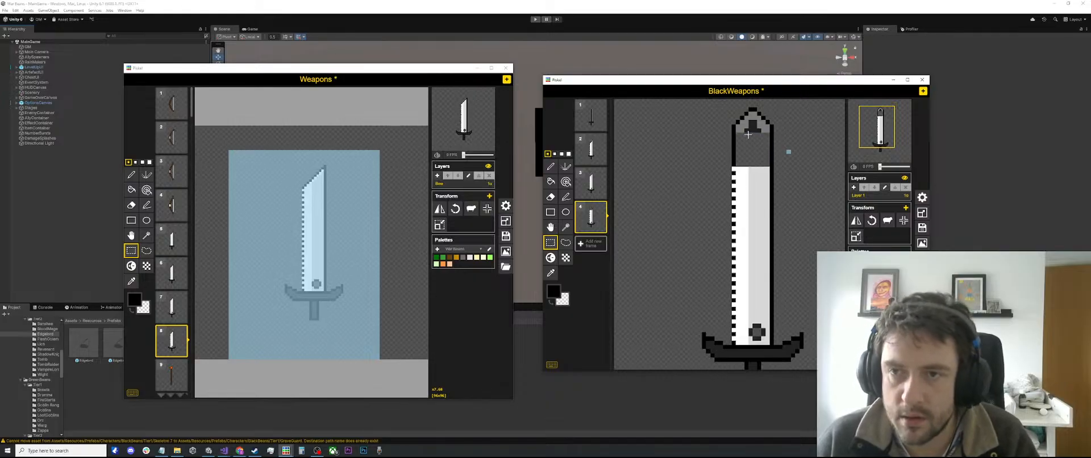
Step: Fill the white, light grey and empty areas of the frame 4 blade with the tip's very dark grey
key("o")
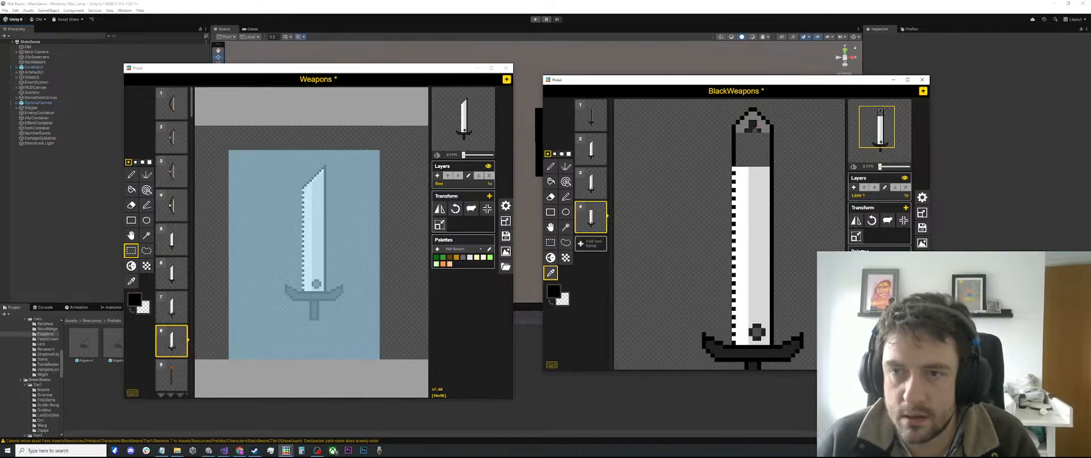
left_click(757, 123)
key("b")
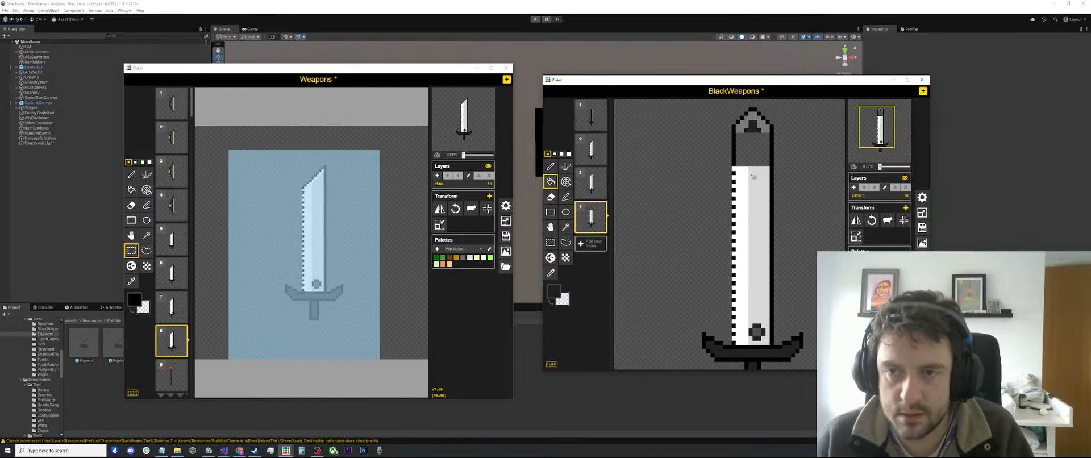
left_click(755, 178)
left_click(738, 213)
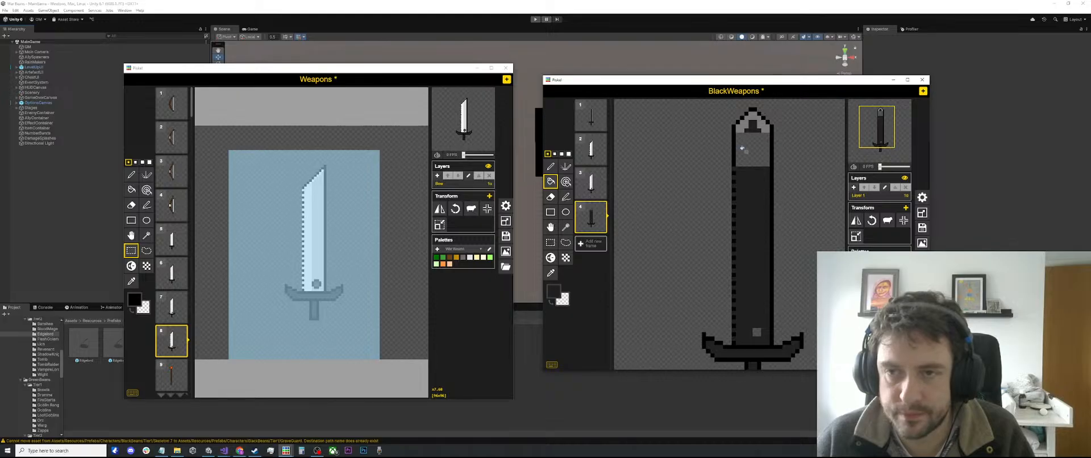
key("o")
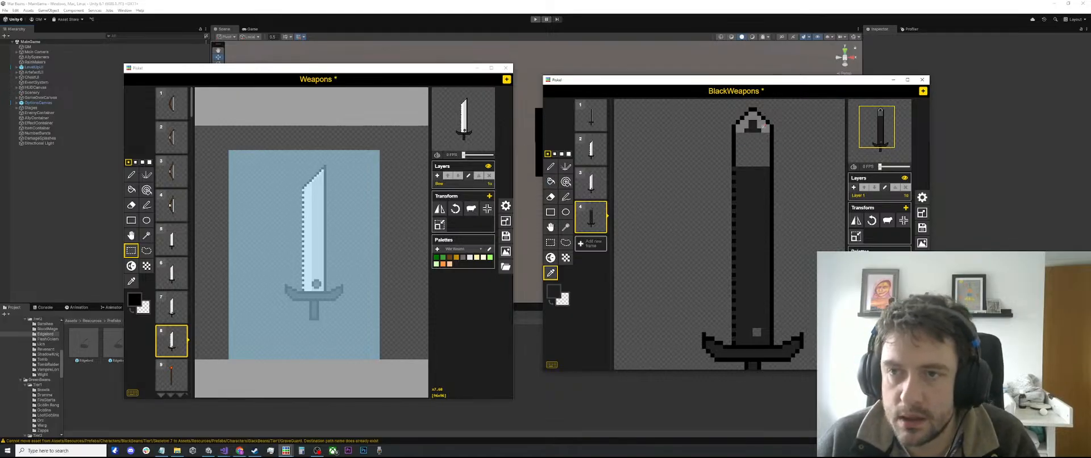
left_click(760, 129)
left_click(752, 179)
key("b")
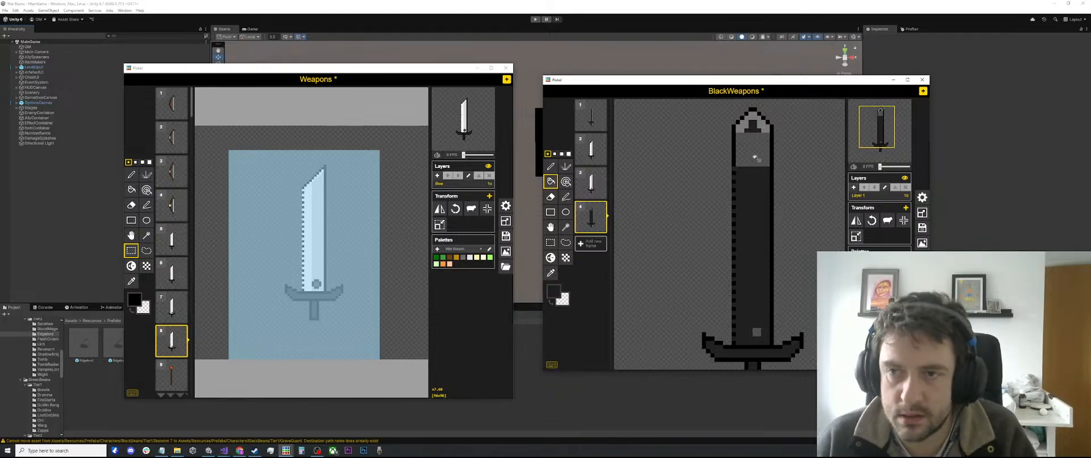
left_click(757, 158)
Step: Draw medium grey lines from the pointed tip down both sides of the dark blade
key("o")
left_click(769, 123)
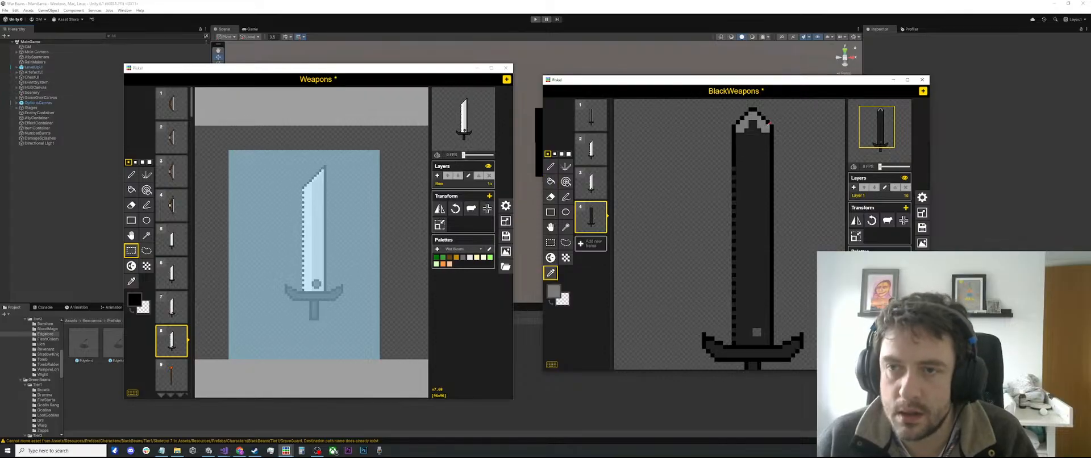
key("l")
mouse_move(763, 129)
left_mouse_down()
mouse_move(766, 341)
mouse_move(744, 307)
mouse_move(744, 136)
left_mouse_up()
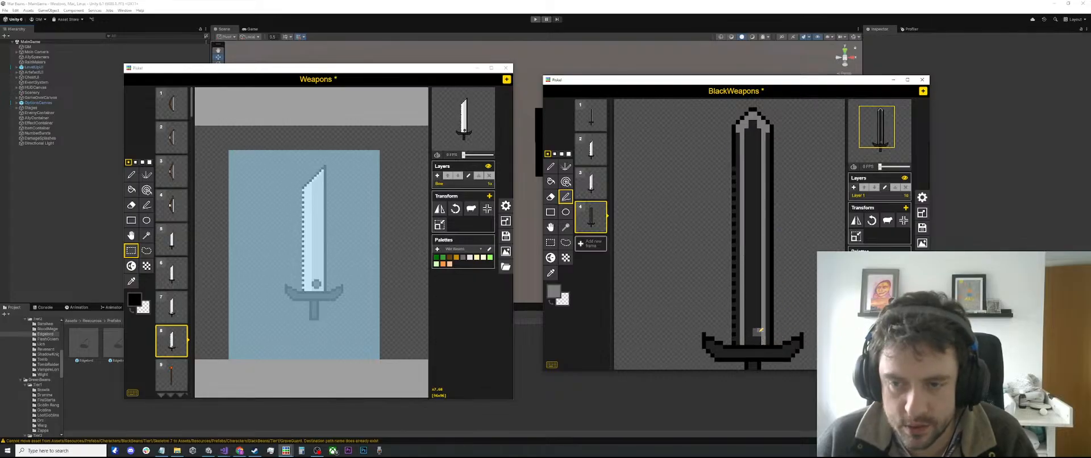
Step: Fill the rivet near the blade's base with the blade's very dark grey
key("o")
left_click(759, 318)
key("b")
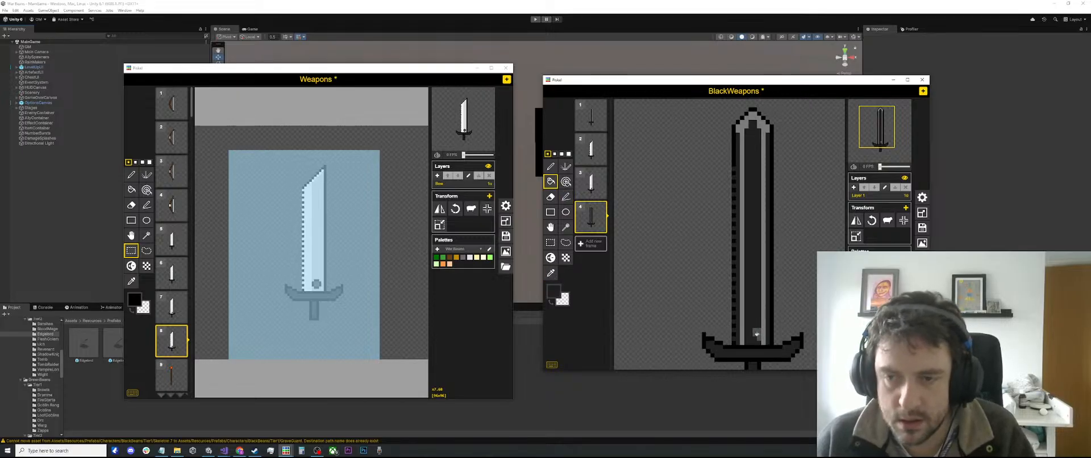
Step: Fill the strips between the grey lines and the black outline with medium grey on both sides of the blade
key("o")
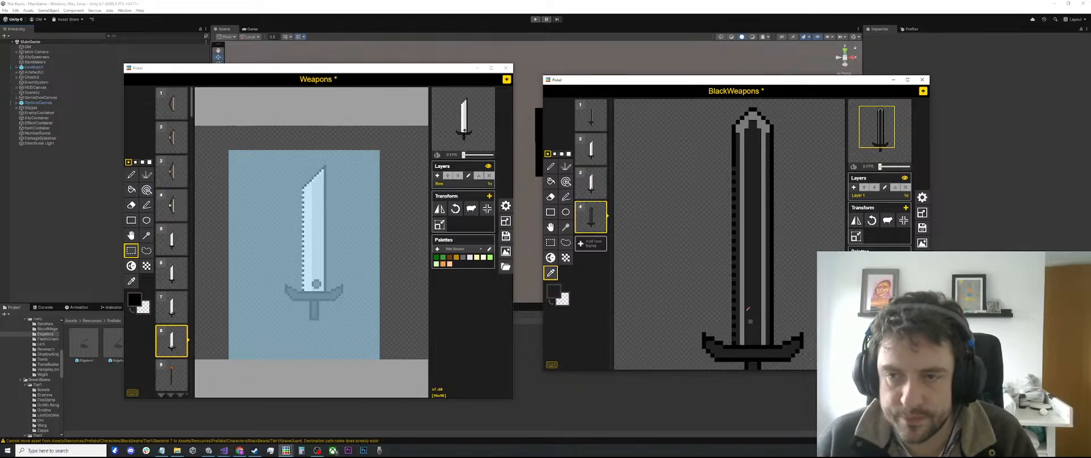
left_click(741, 153)
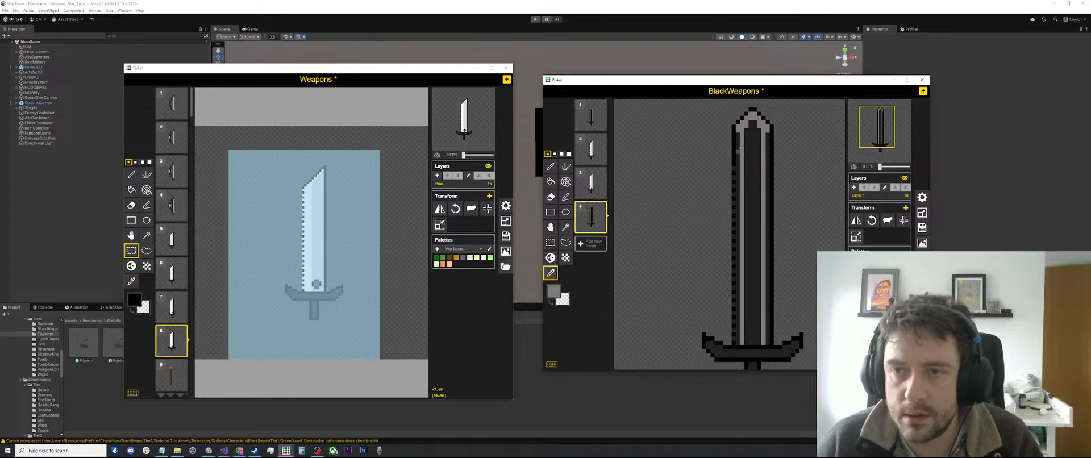
key("l")
mouse_move(738, 134)
left_mouse_down()
mouse_move(738, 341)
mouse_move(739, 225)
left_mouse_up()
key("b")
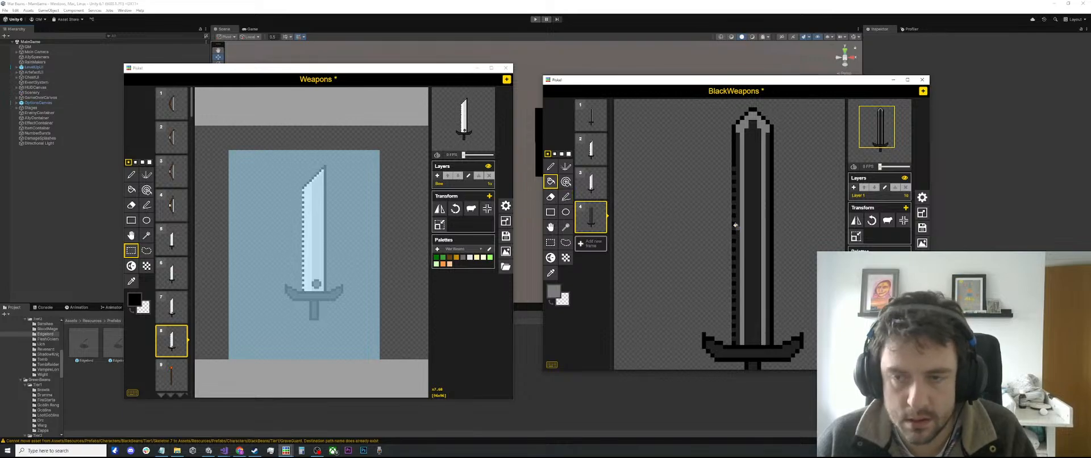
left_click(762, 212)
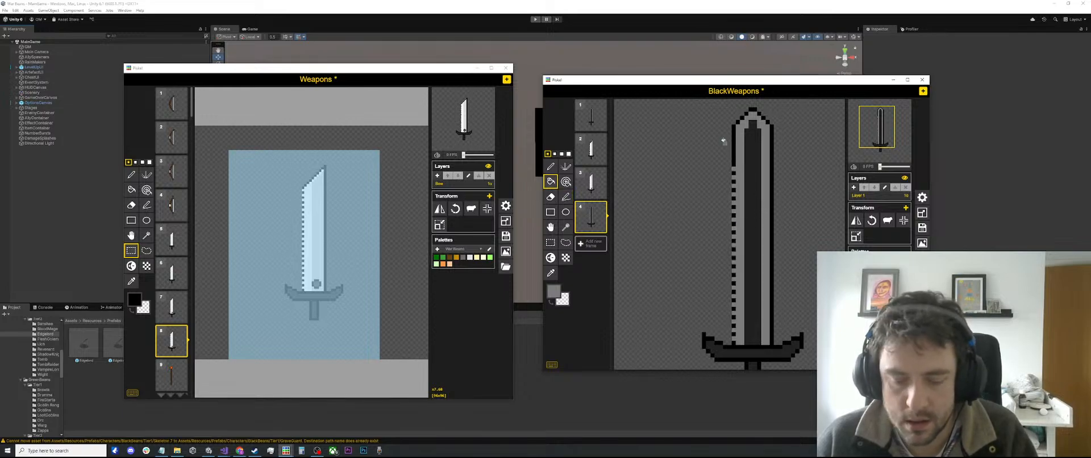
Step: Pencil alternating medium grey pixels into the black outline to serrate both blade edges and the pointed tip
key("p")
scroll(734, 165, "up", 1)
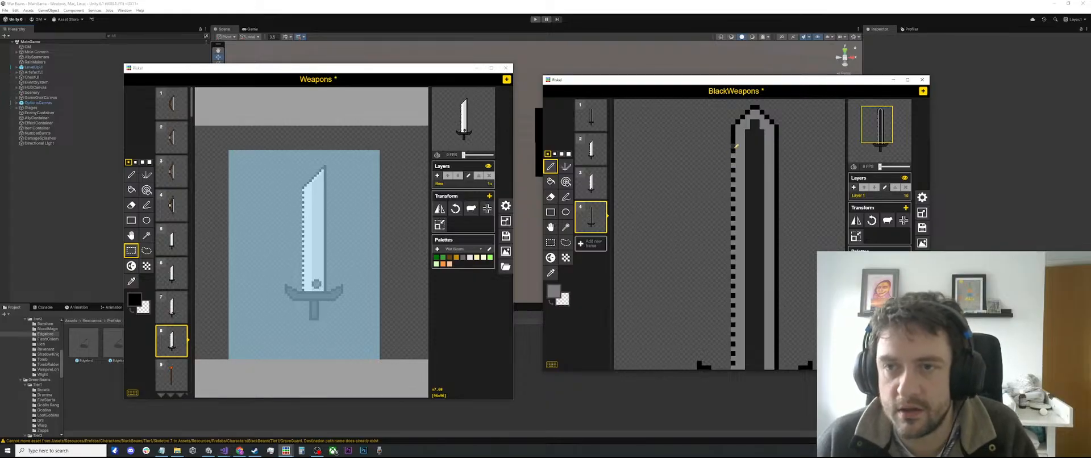
scroll(738, 132, "down", 2)
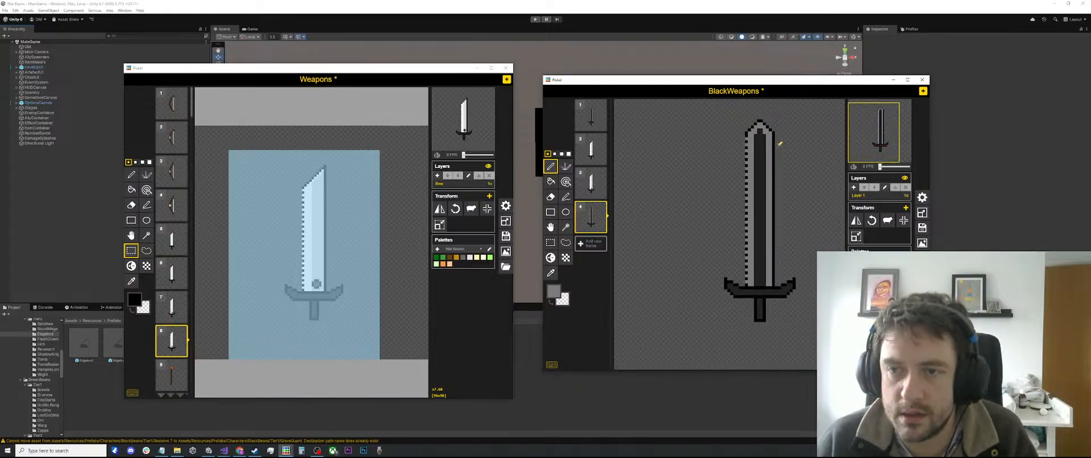
scroll(761, 238, "up", 1)
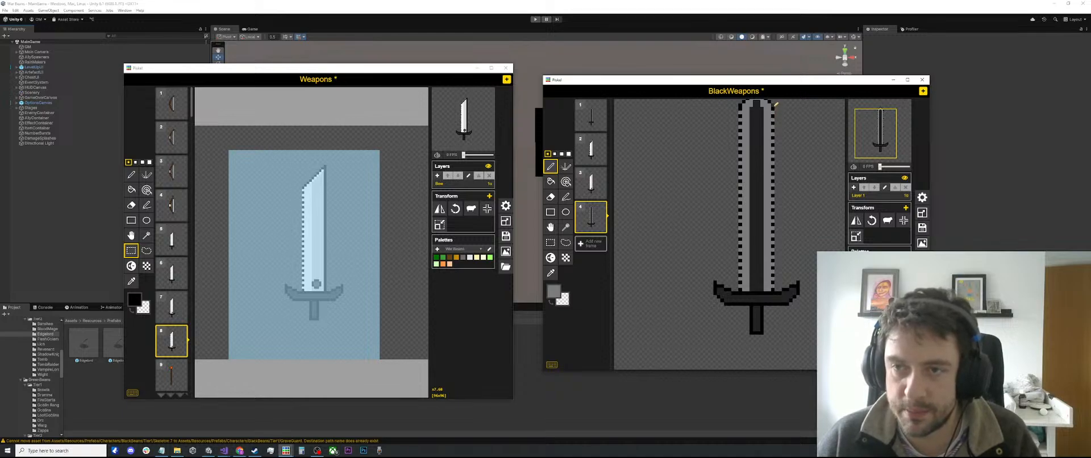
scroll(773, 119, "down", 1)
scroll(779, 169, "up", 3)
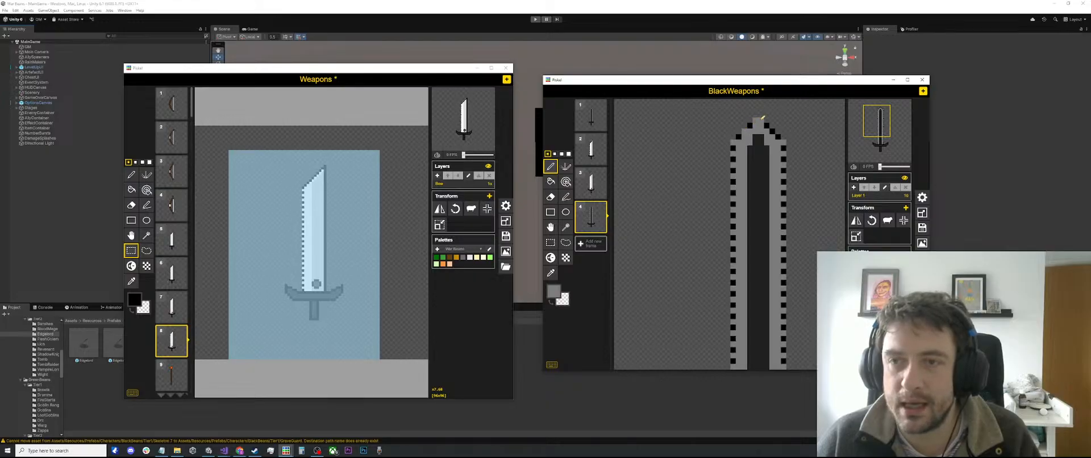
scroll(773, 129, "down", 5)
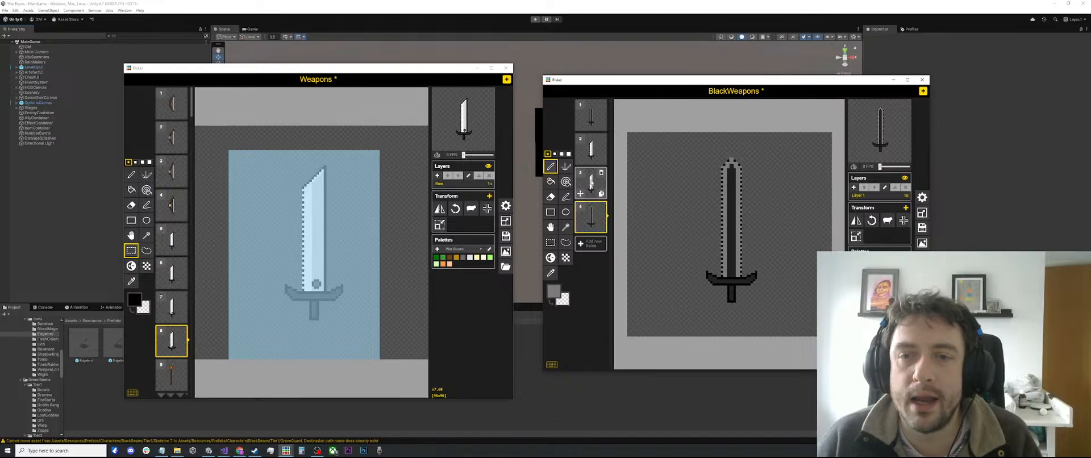
Step: On the third sword frame, extend the black outline from the pointed tip down to the blade's serrated edge
left_click(591, 182)
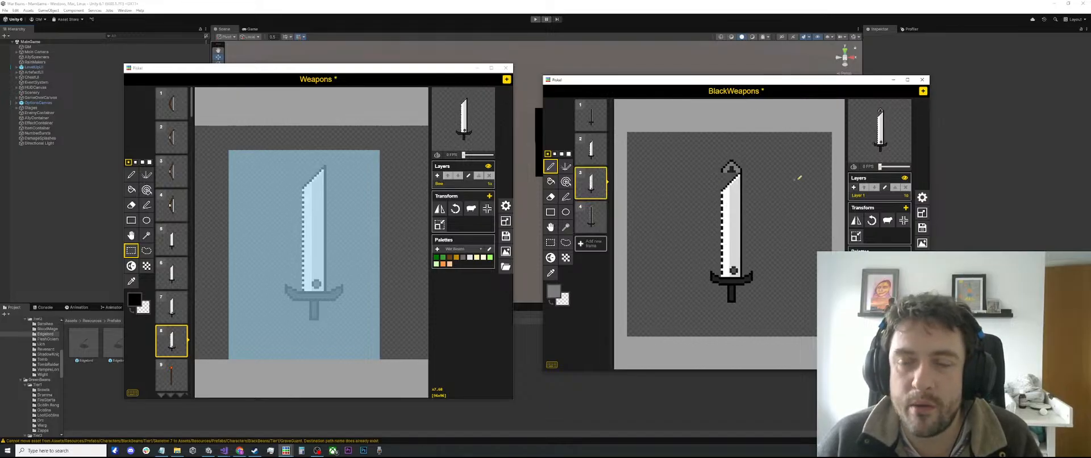
scroll(748, 175, "up", 3)
key("s")
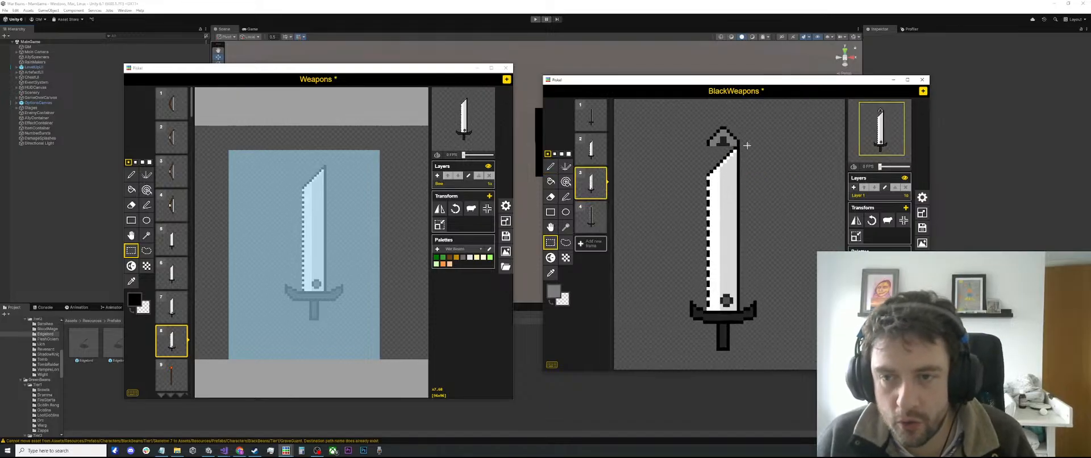
key("l")
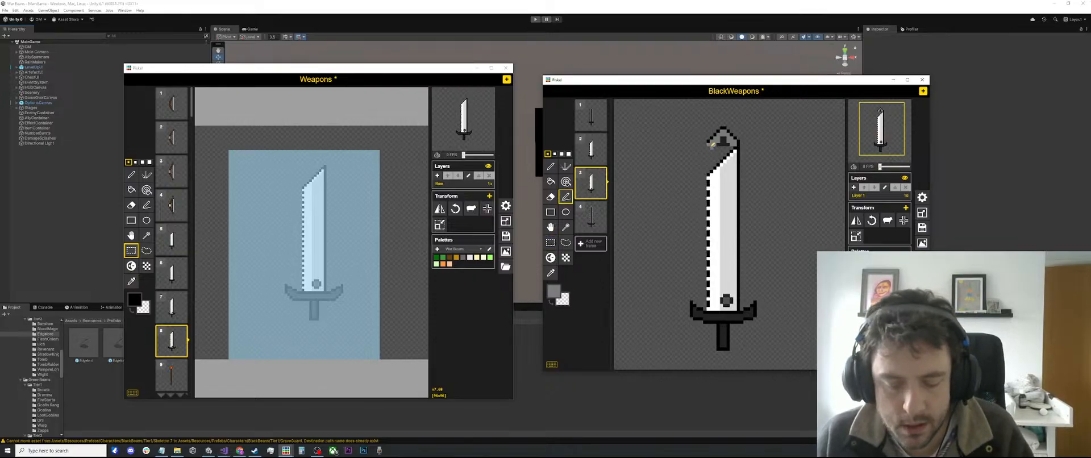
key("o")
left_click(710, 140)
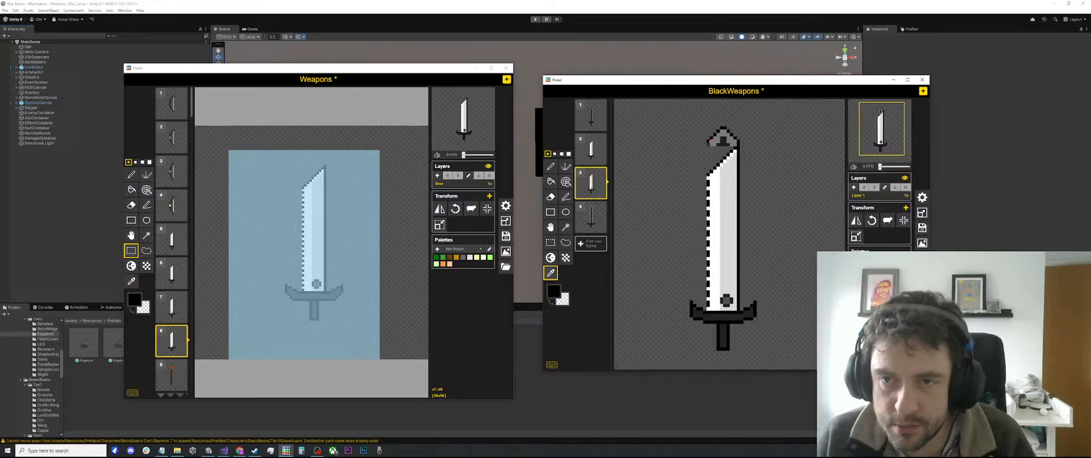
key("l")
left_click_drag(710, 140, 711, 172)
Step: Clear the old diagonal edge and the white and light grey fill from inside the third sword's blade outline
key("o")
scroll(723, 152, "up", 4)
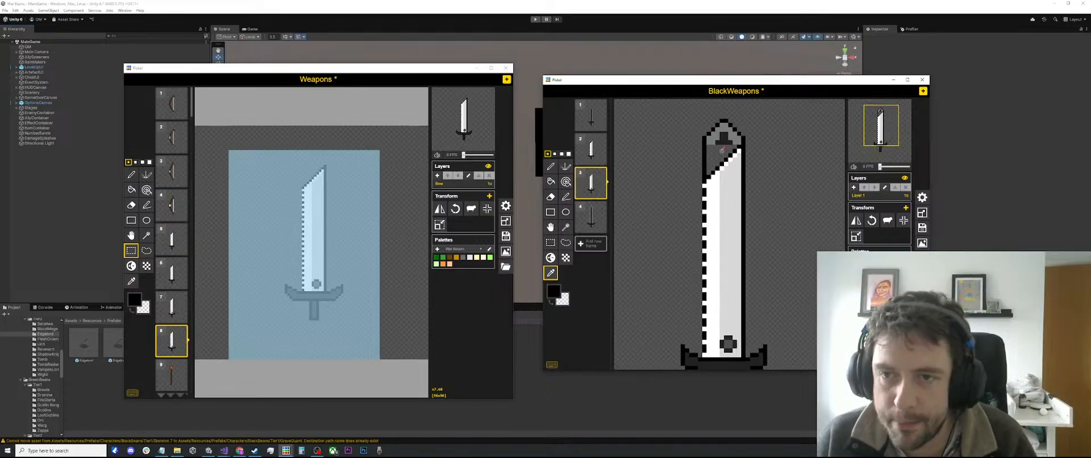
key("s")
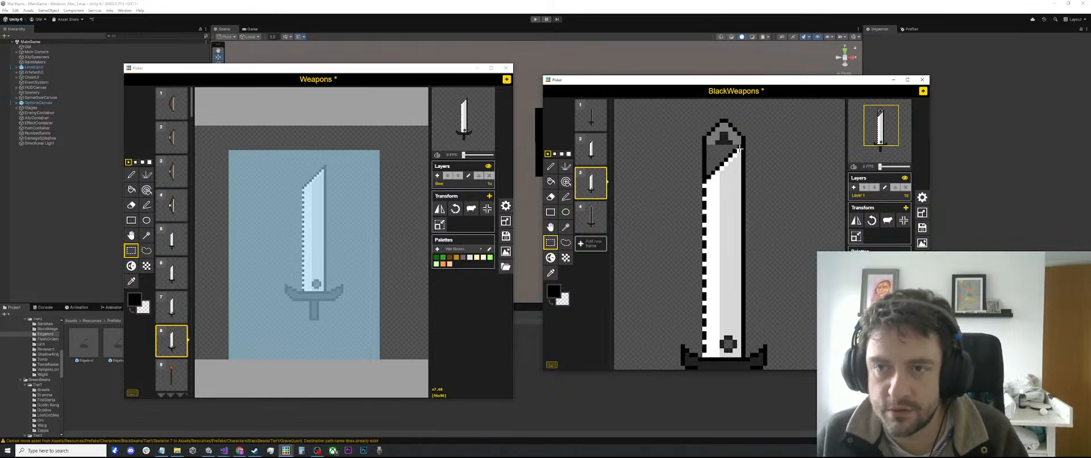
left_click_drag(740, 145, 708, 179)
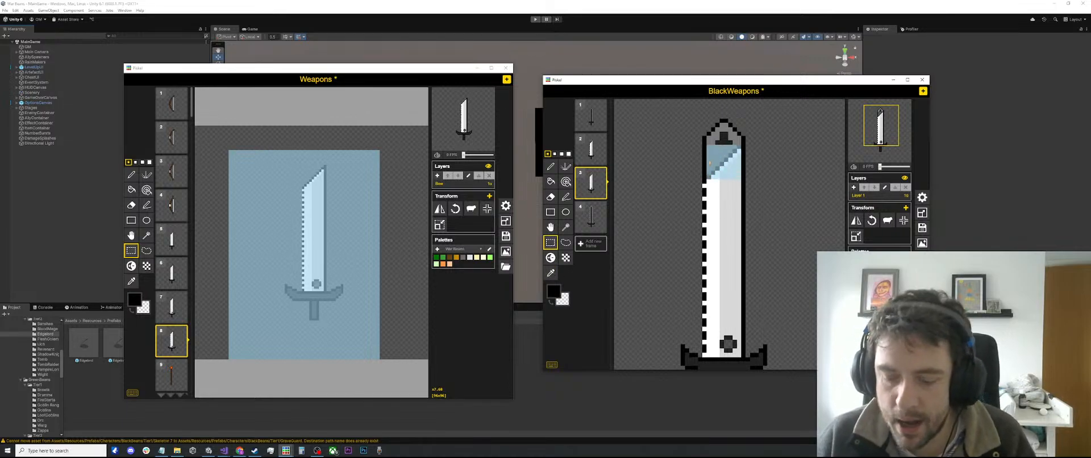
key("Delete")
left_click(754, 176)
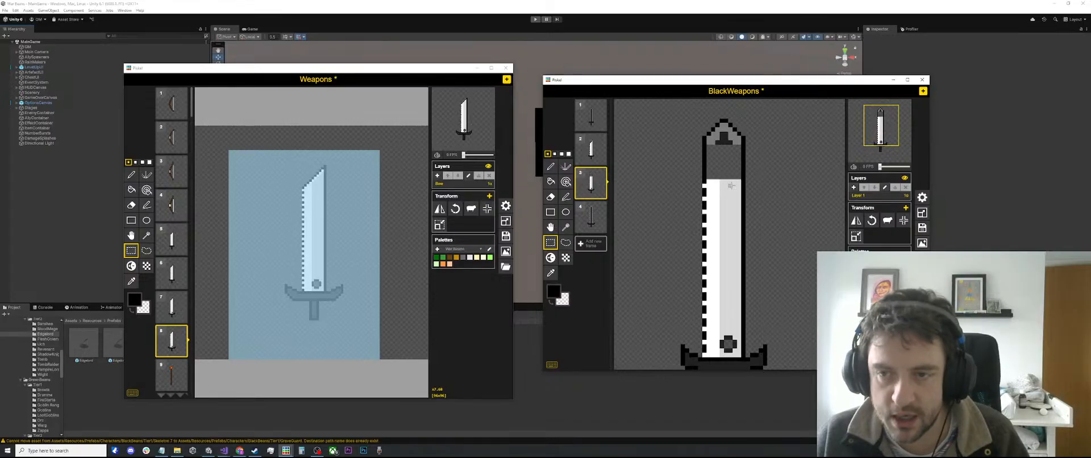
scroll(731, 186, "down", 1)
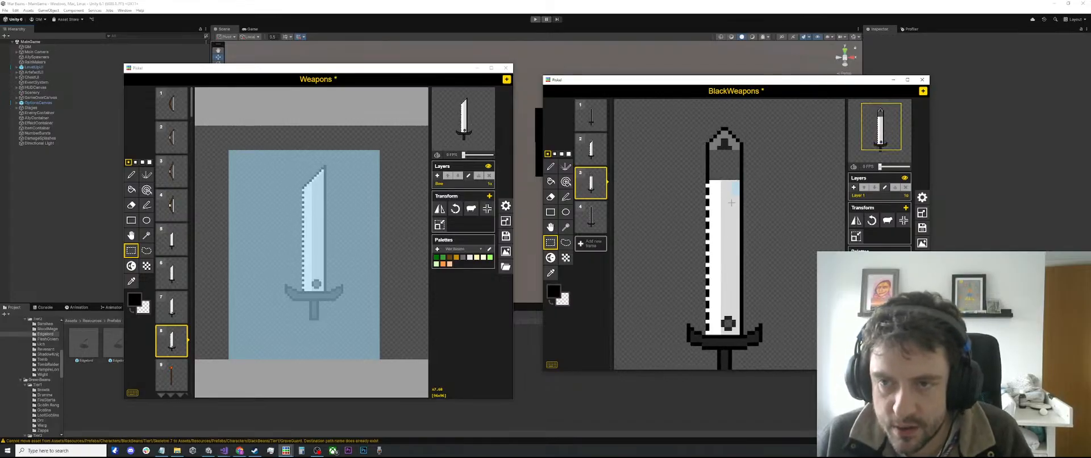
left_click_drag(739, 181, 712, 335)
key("ctrl+x")
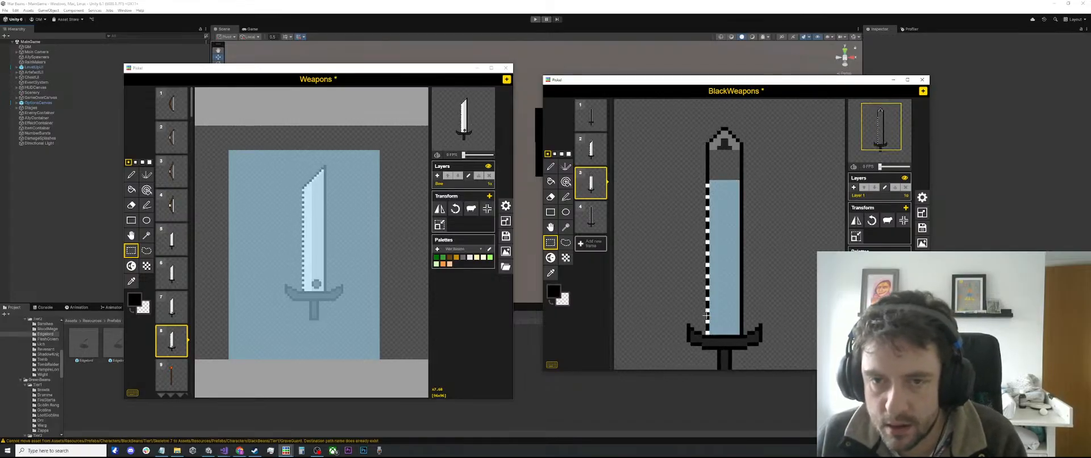
Step: On the fourth sword frame, clear the rivet area near the blade's base and refill it with the blade's very dark grey
key("Down")
key("ctrl+v")
scroll(720, 289, "up", 6)
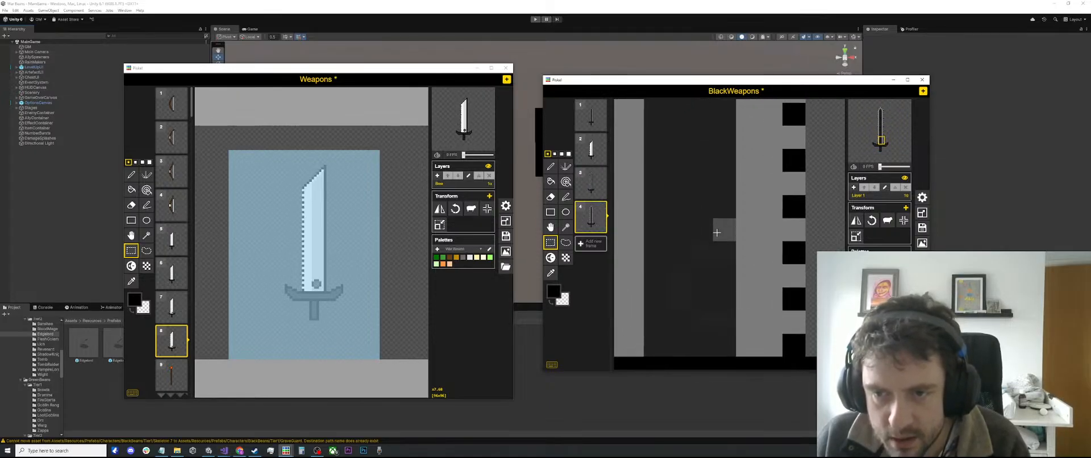
left_click_drag(721, 235, 673, 333)
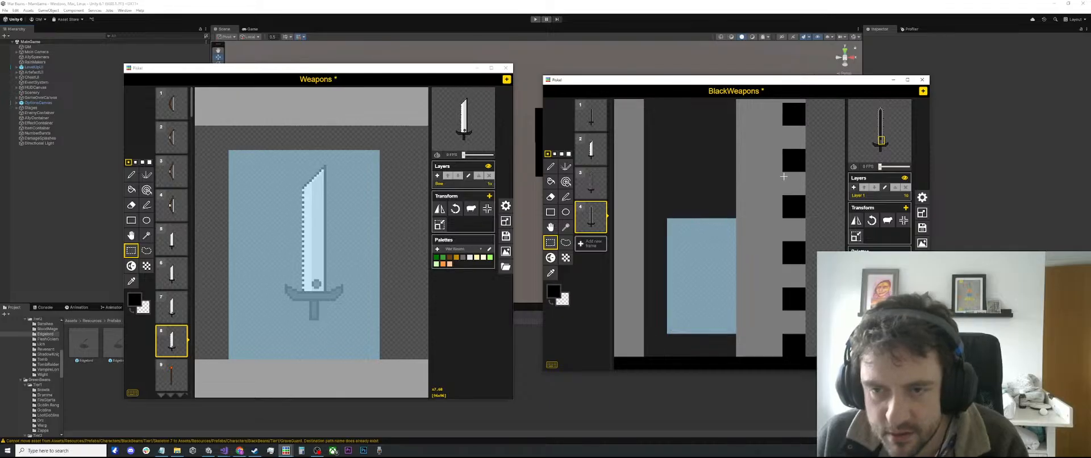
key("Delete")
key("b")
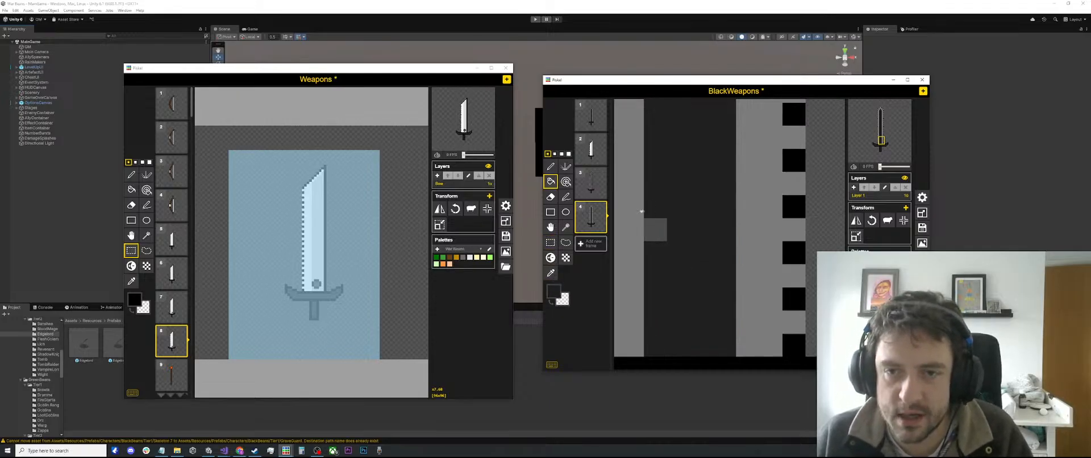
Step: Fill the emptied blade of the third sword with very dark grey
left_click(597, 186)
scroll(736, 263, "down", 5)
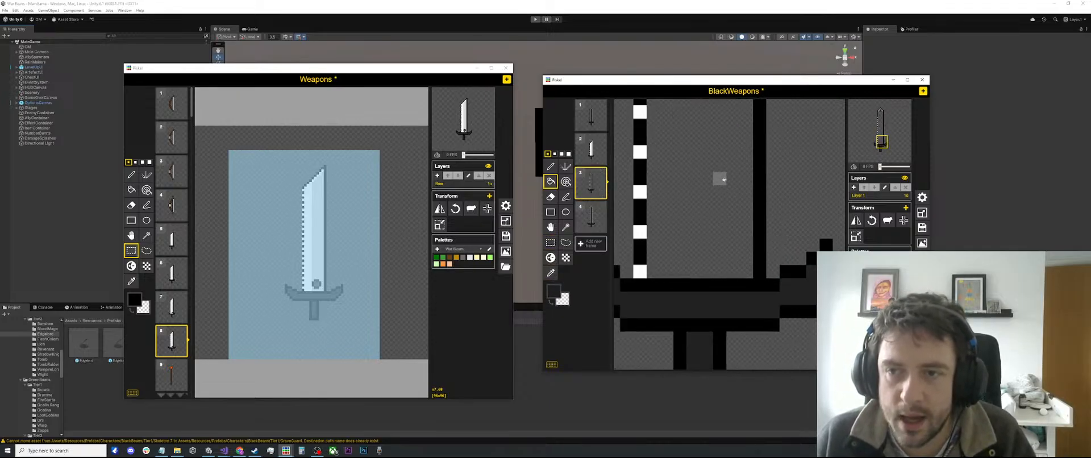
key("o")
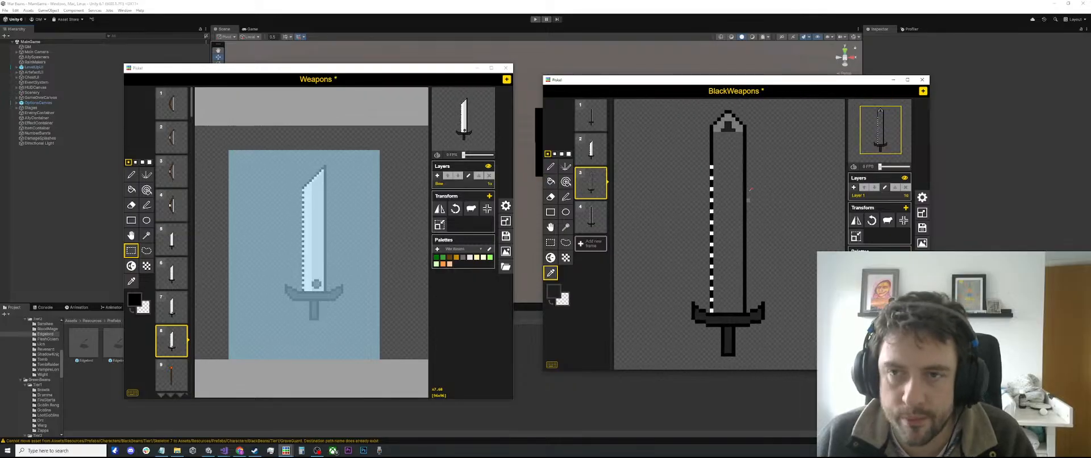
key("b")
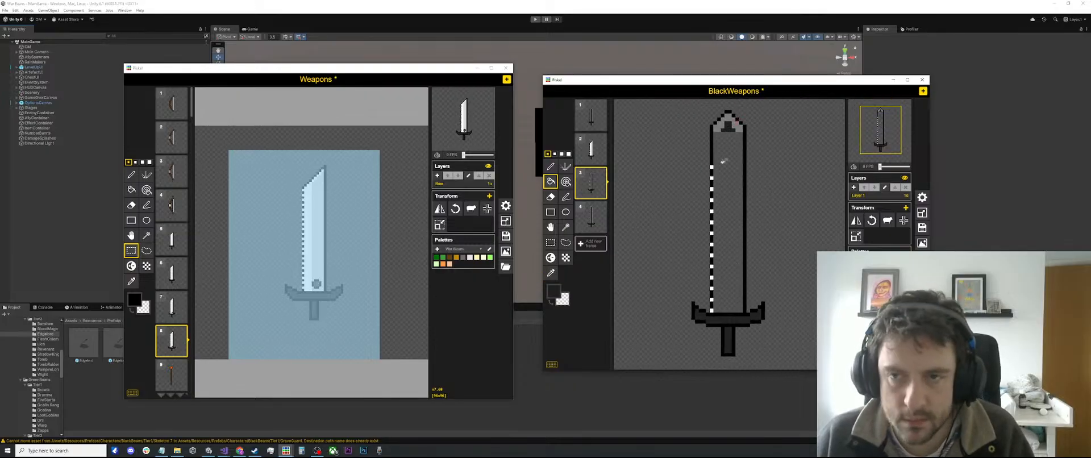
left_click(723, 163)
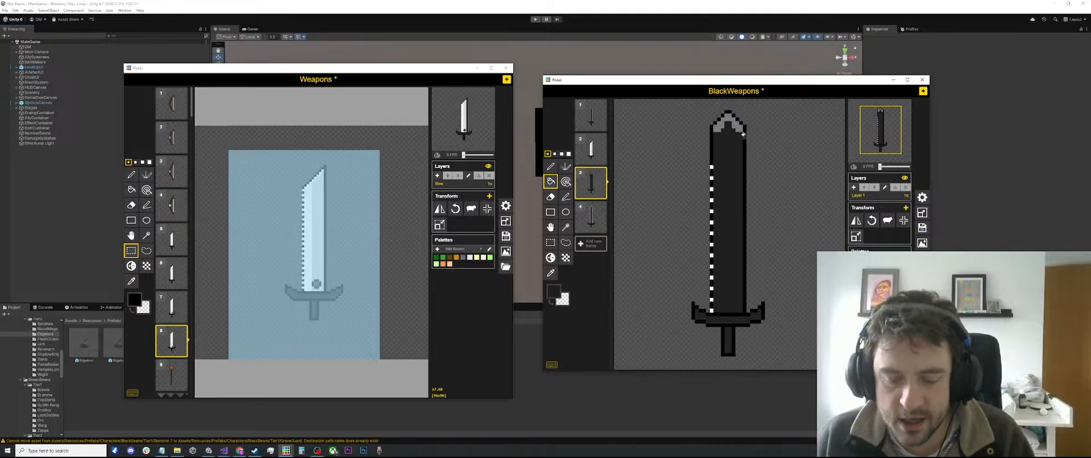
Step: Draw medium grey lines from the tip down both sides of the third sword's blade, using the grey picked from the tip
key("l")
key("o")
left_click(741, 126)
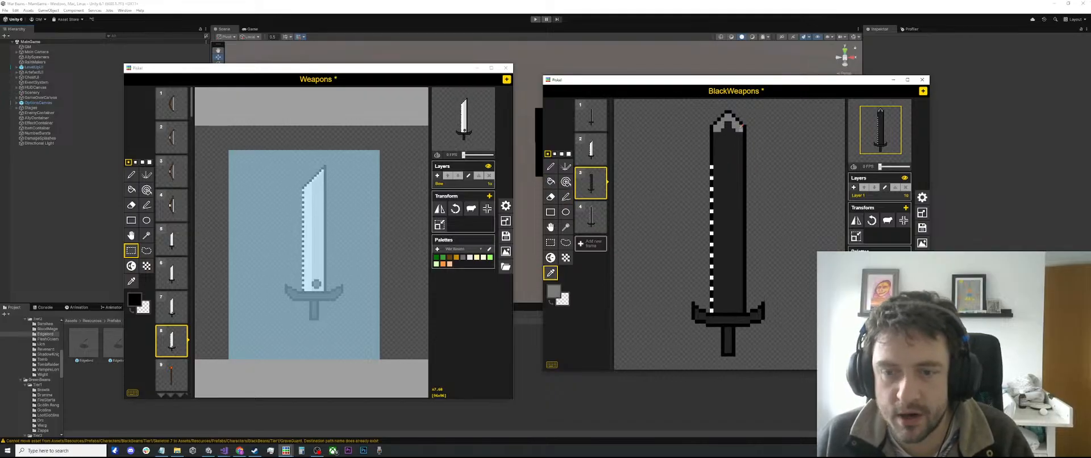
key("l")
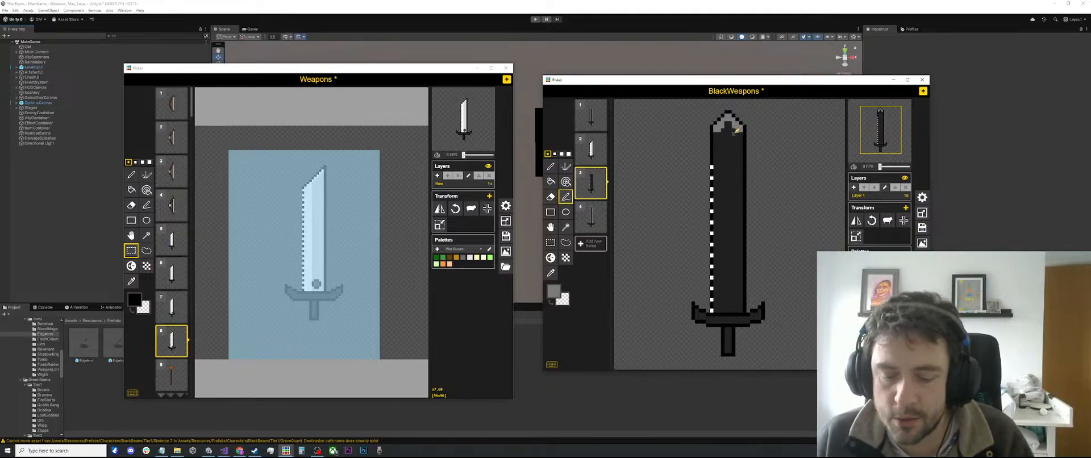
left_click_drag(739, 130, 738, 310)
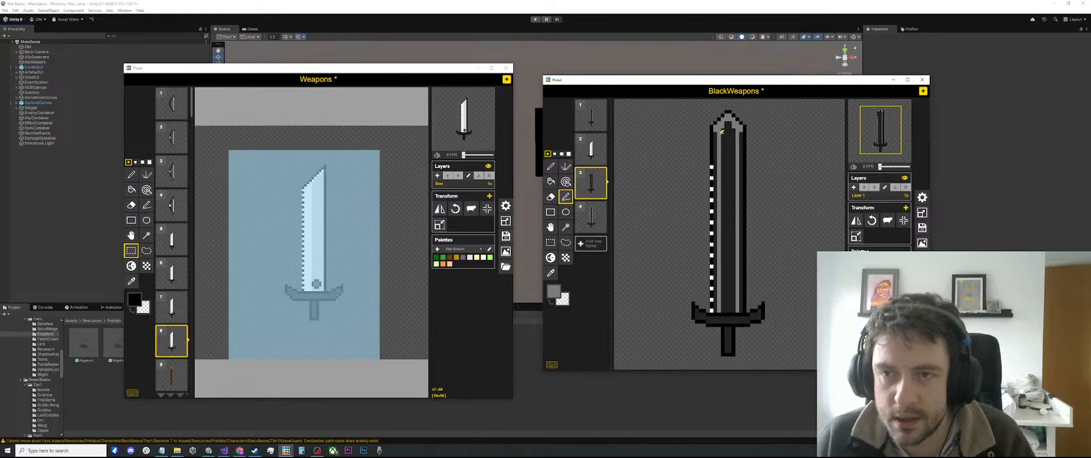
Step: Fill the strips between the grey lines and the outline with medium grey on both sides of the third sword's blade
key("b")
left_click(715, 140)
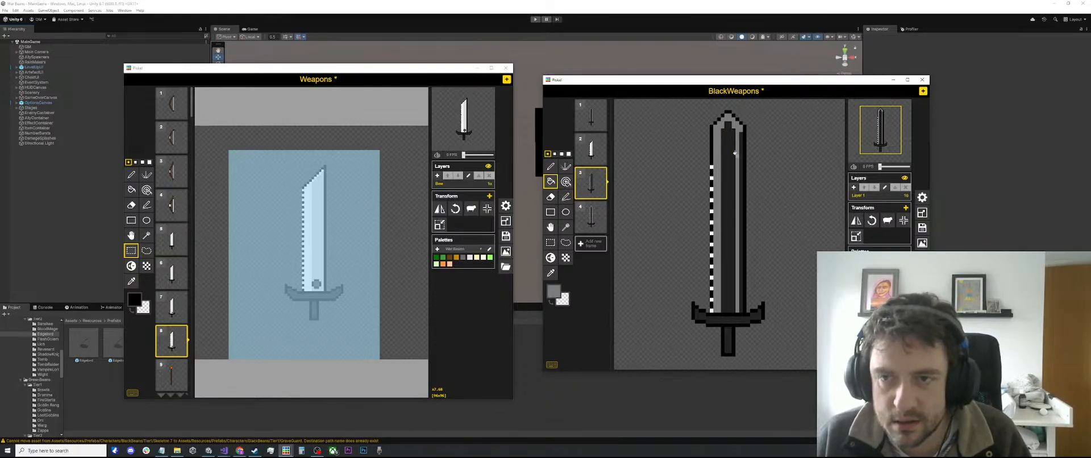
left_click(739, 150)
Step: Pencil medium grey over the white edge pixels and into alternating outline pixels to serrate the third sword's tip and both edges
scroll(724, 222, "up", 3)
key("p")
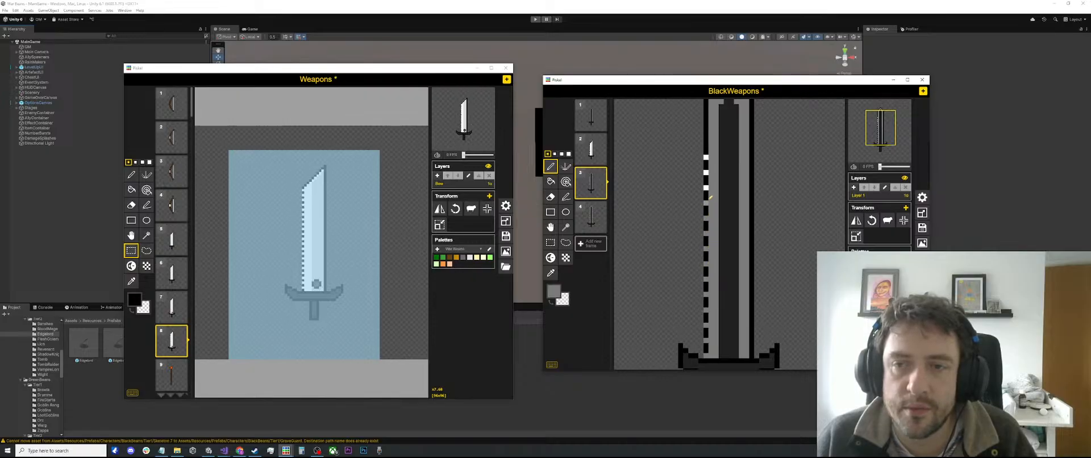
left_click_drag(682, 147, 661, 234)
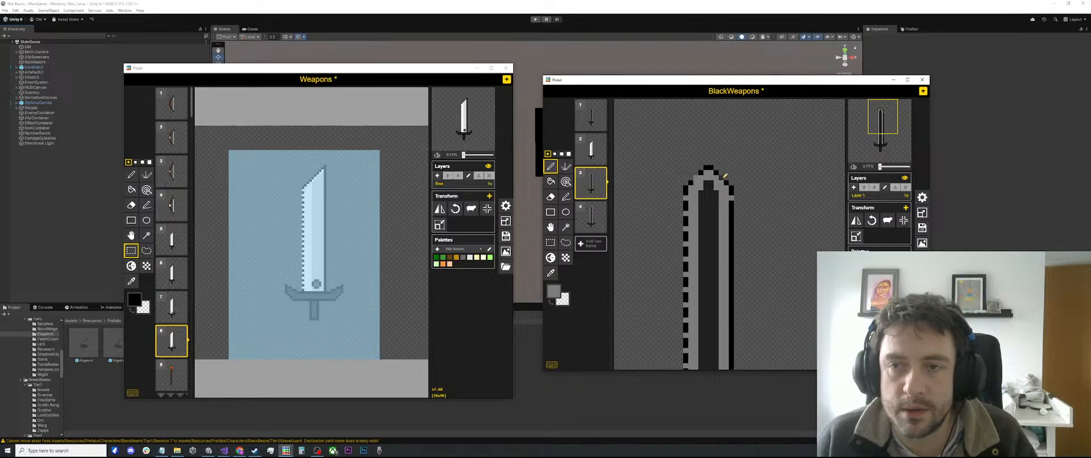
scroll(726, 175, "down", 2)
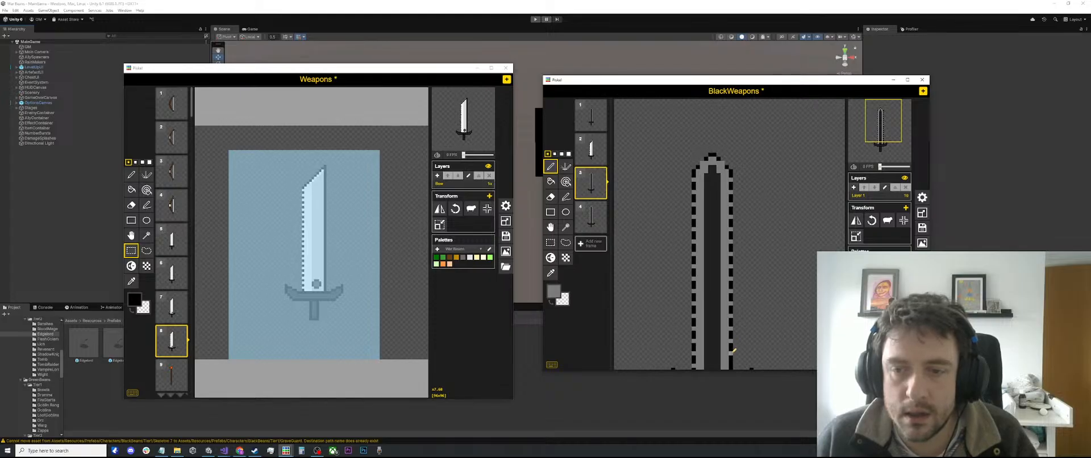
scroll(734, 351, "down", 1)
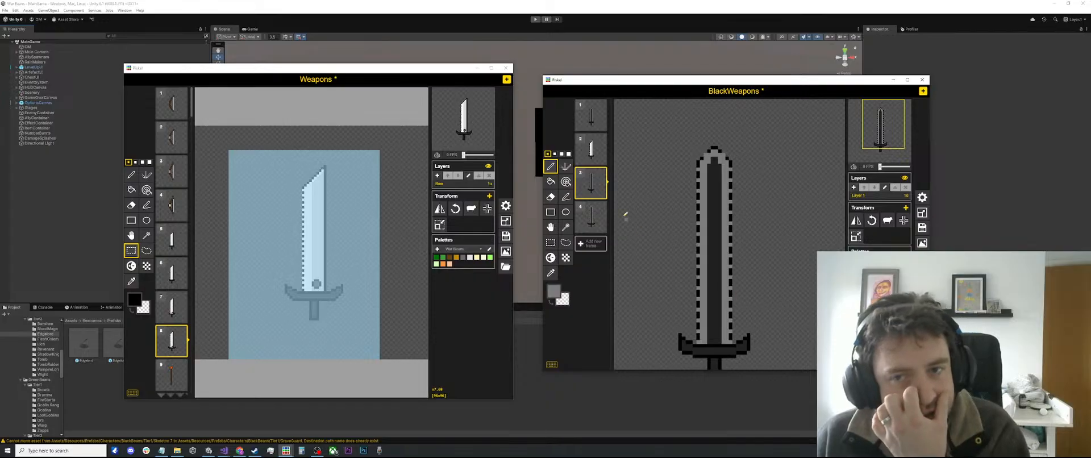
Step: On the second sword frame, replace the blade's white with medium grey and its light grey with very dark grey
left_click(594, 224)
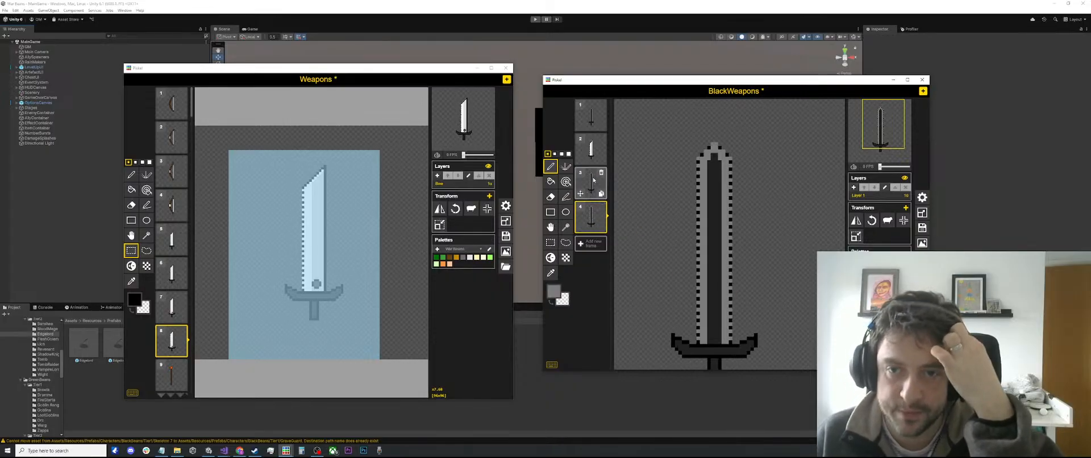
left_click(592, 149)
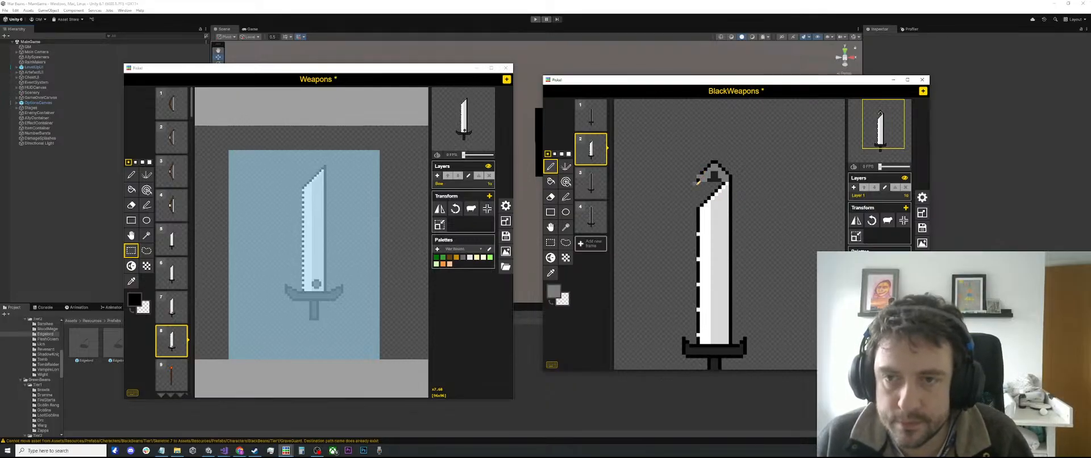
key("o")
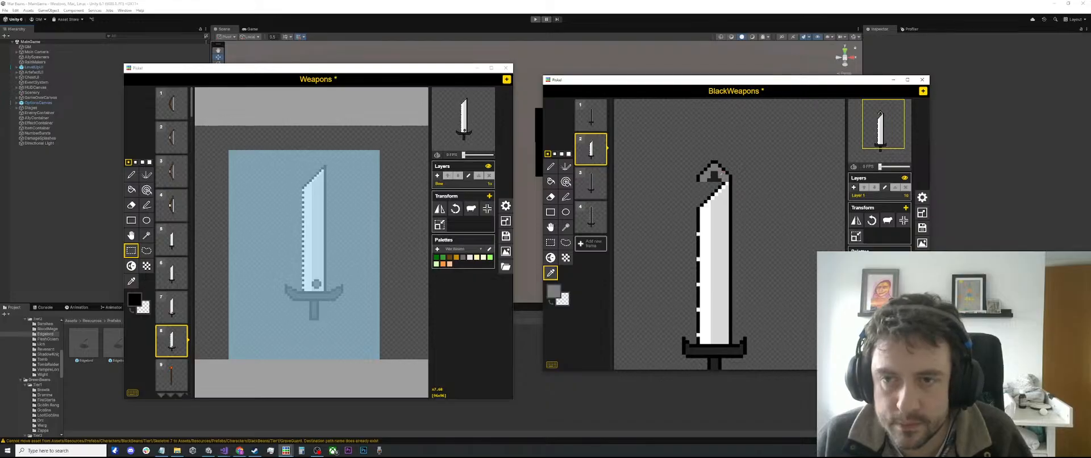
key("a")
left_click(705, 220)
key("o")
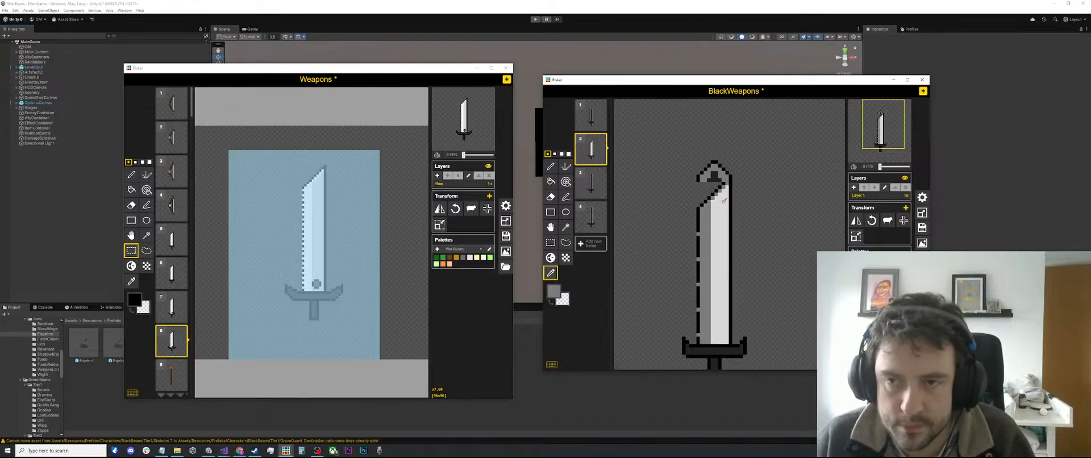
left_click(721, 173)
key("a")
left_click(719, 227)
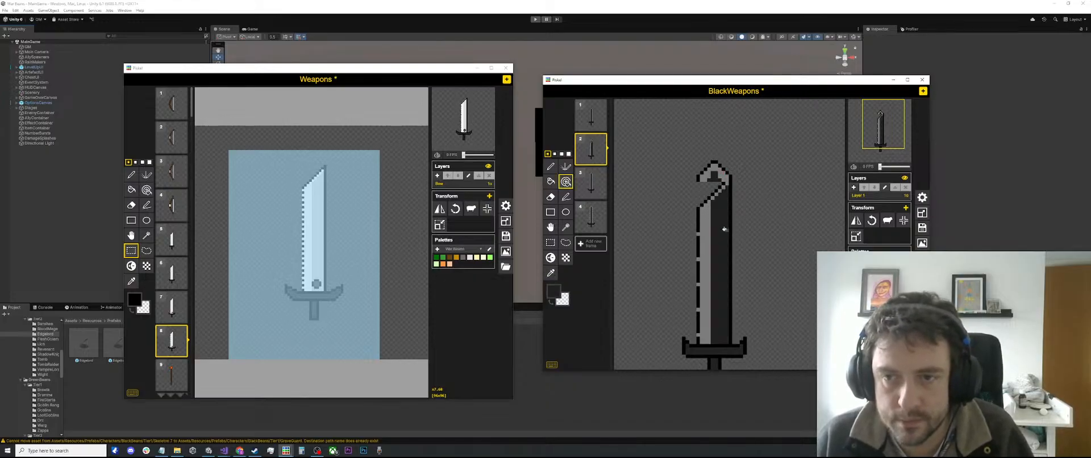
Step: Pencil a black outline from the second sword's pointed tip down to the blade's notched edge
key("o")
left_click(701, 177)
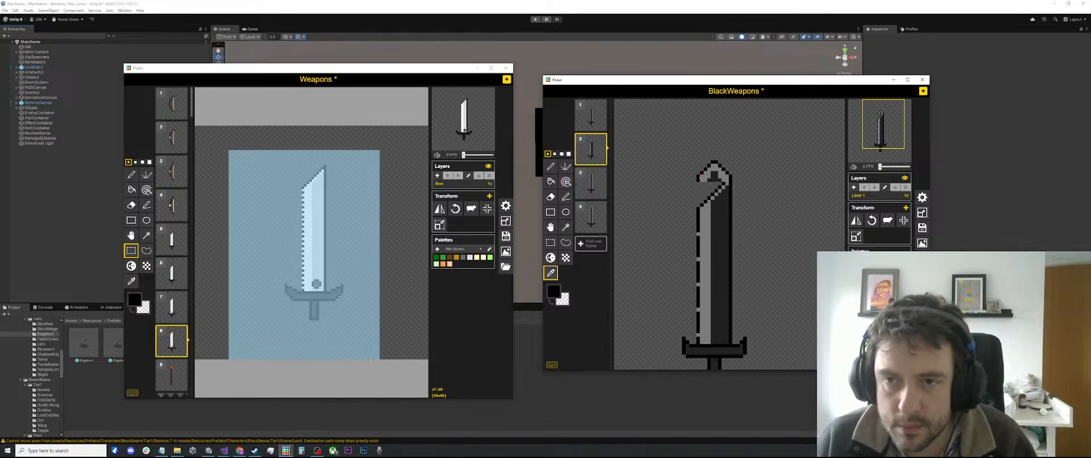
key("p")
left_click_drag(701, 178, 703, 198)
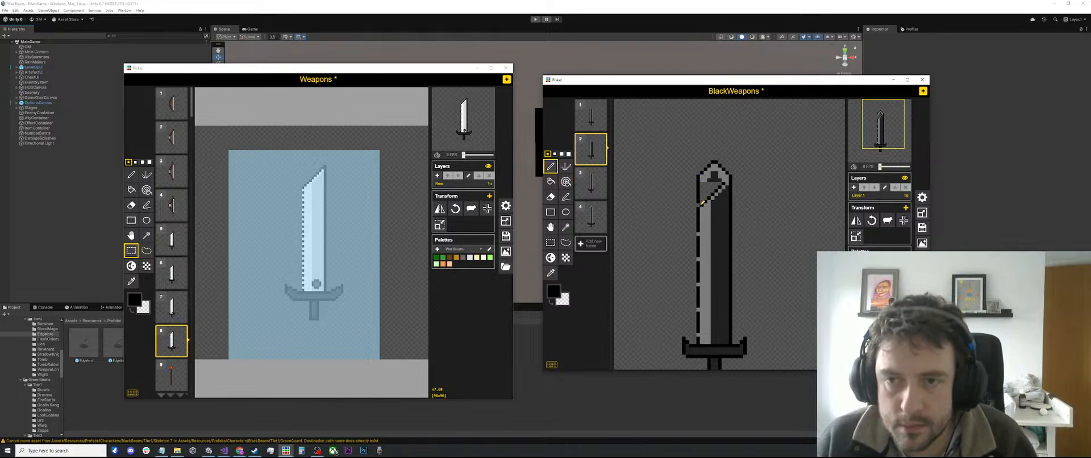
Step: Delete the old diagonal edge and the very dark grey fill from inside the second sword's blade
scroll(702, 202, "up", 2)
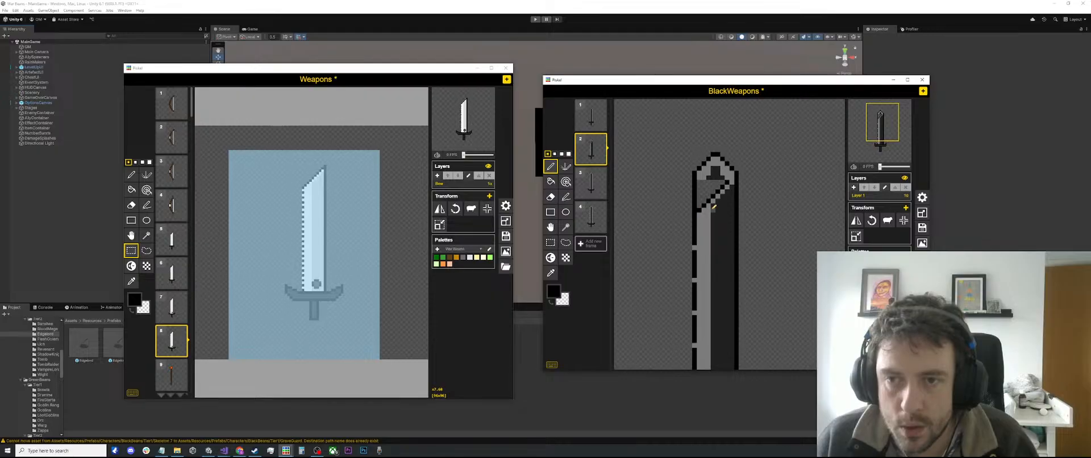
key("o")
key("p")
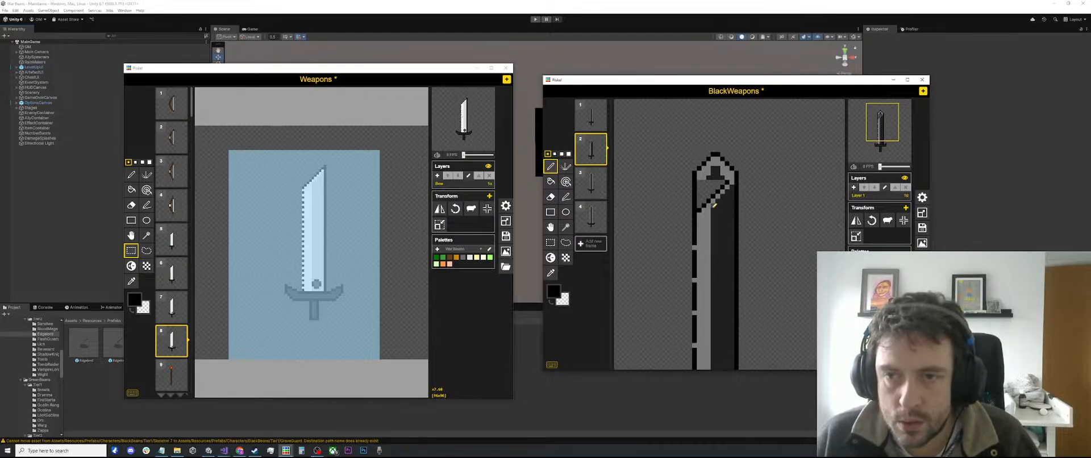
key("s")
left_click_drag(730, 180, 707, 357)
scroll(707, 220, "down", 2)
key("Delete")
key("o")
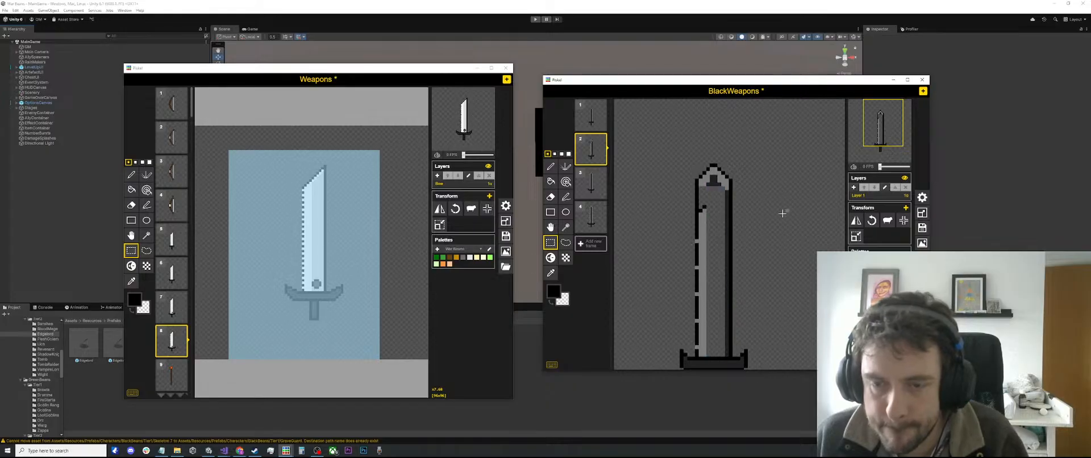
Step: Fill the medium grey centre of the second sword's blade with very dark grey
scroll(749, 216, "up", 1)
left_click(729, 216)
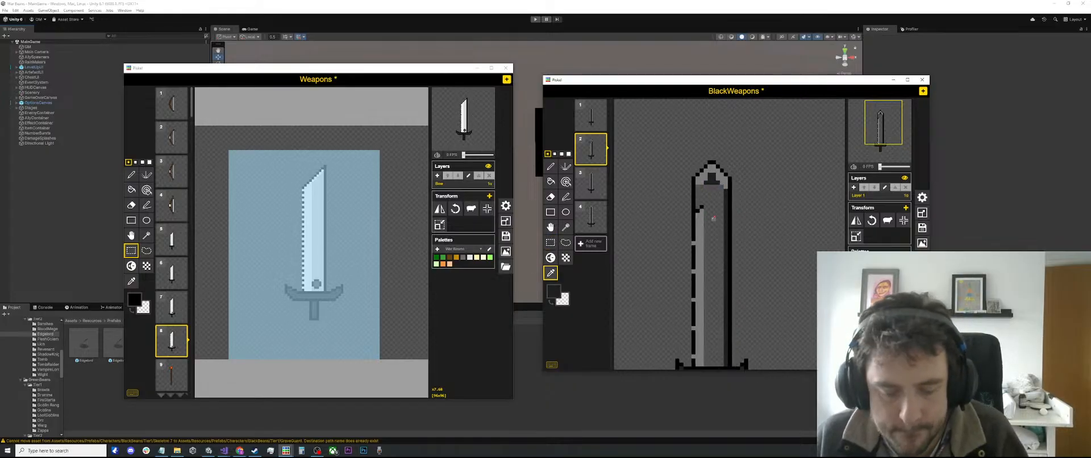
key("b")
left_click(717, 209)
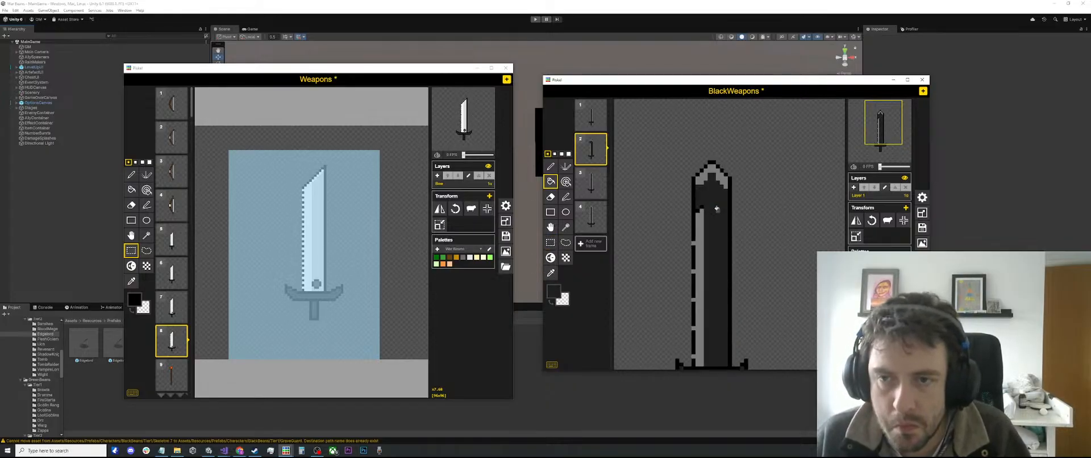
Step: Draw medium grey bands down both inner edges of the second sword's blade and fill them in evenly
key("o")
left_click(722, 183)
key("l")
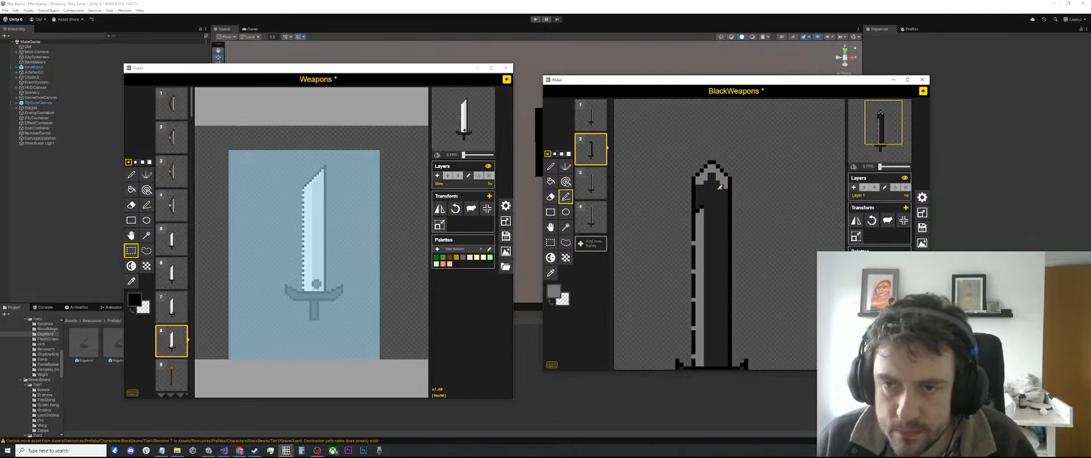
left_click_drag(722, 187, 722, 338)
scroll(722, 215, "down", 2)
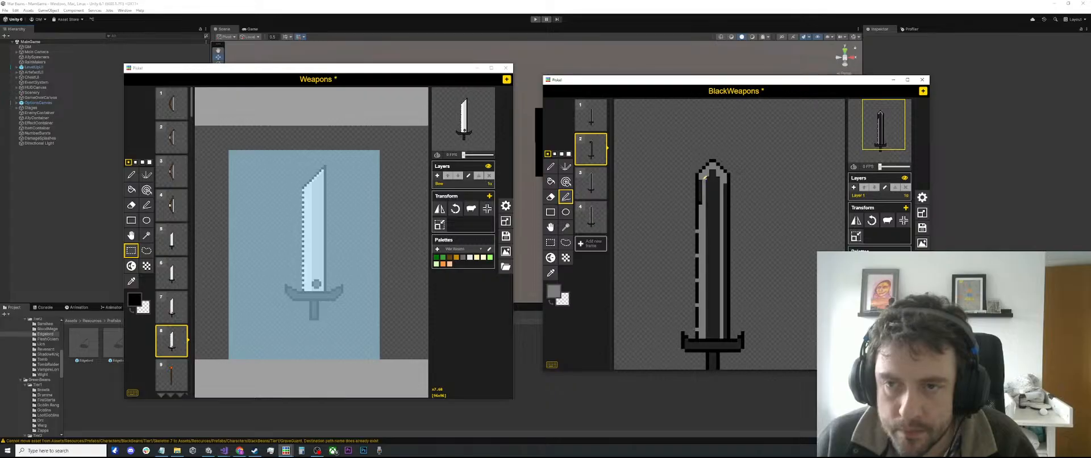
left_click_drag(701, 185, 701, 208)
key("b")
left_click(723, 185)
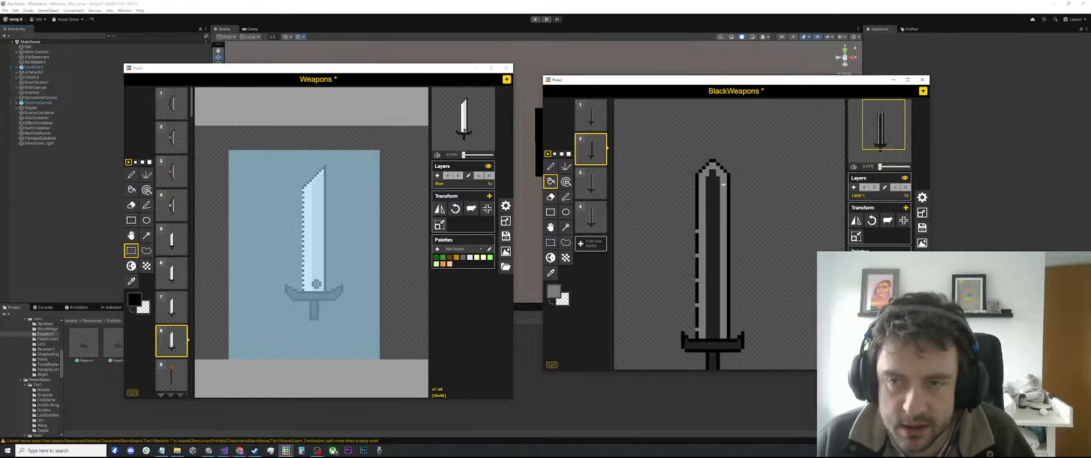
Step: Pencil spaced medium grey notches into the second sword's solid black edge to mirror the opposite notched edge
key("p")
scroll(701, 228, "up", 2)
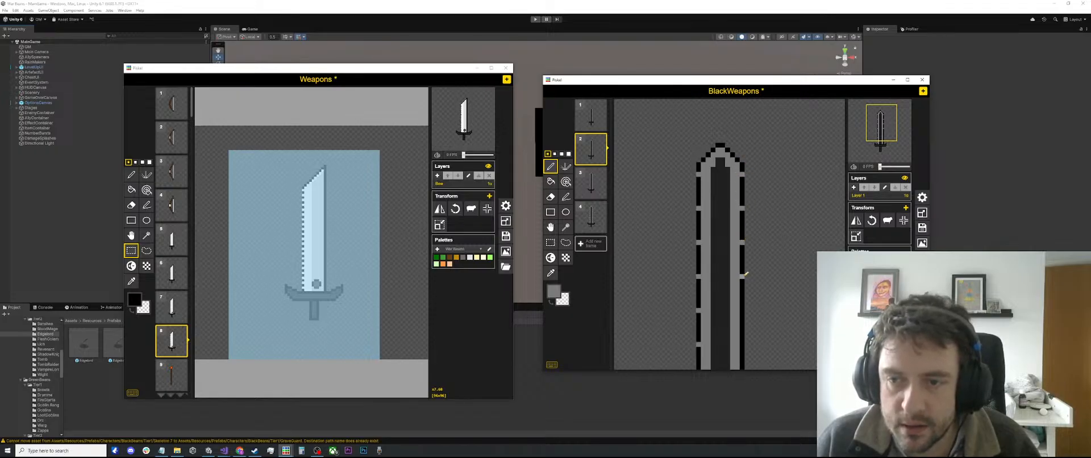
scroll(746, 274, "down", 1)
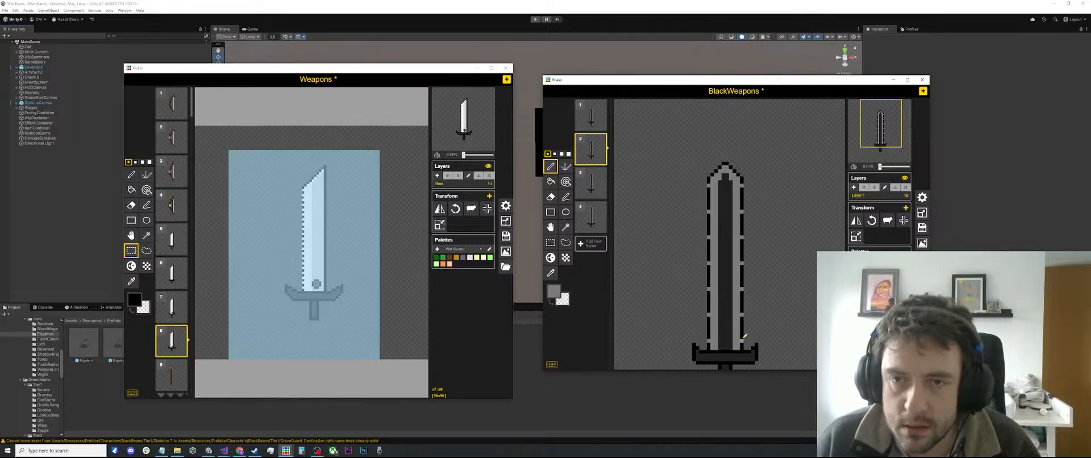
Step: On the fourth sword frame, pencil a black outline for a pommel wider than the handle at the handle's end
left_click(594, 184)
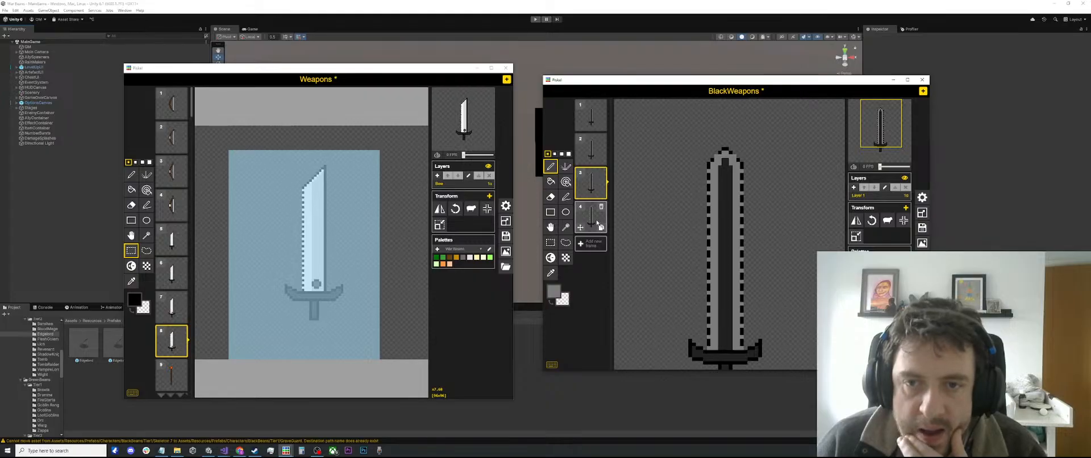
left_click(594, 219)
scroll(739, 273, "down", 1)
scroll(733, 318, "up", 2)
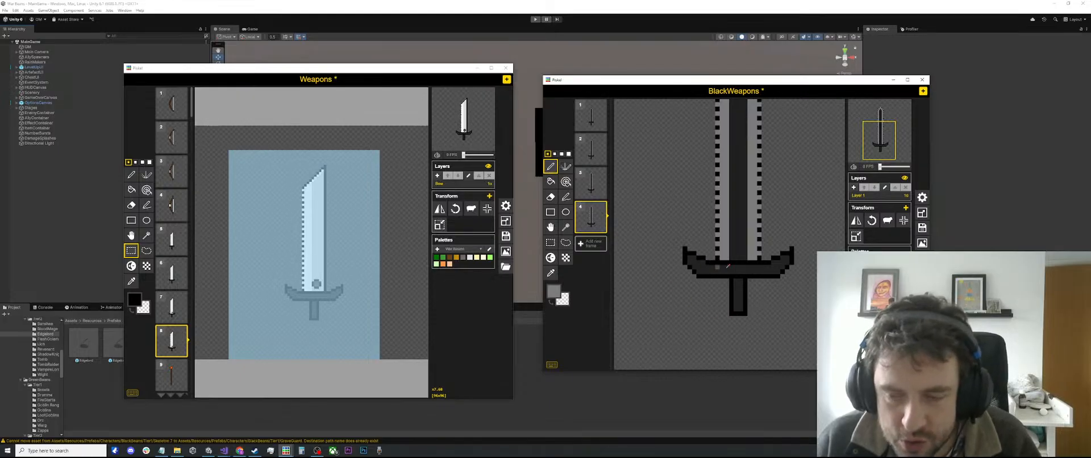
scroll(742, 286, "up", 1)
key("o")
left_click(737, 313)
key("p")
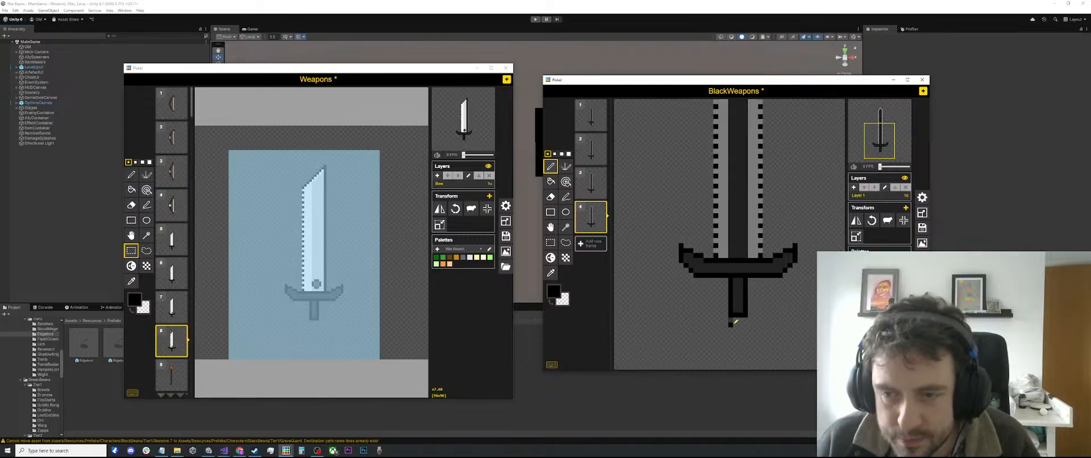
left_click_drag(733, 325, 742, 329)
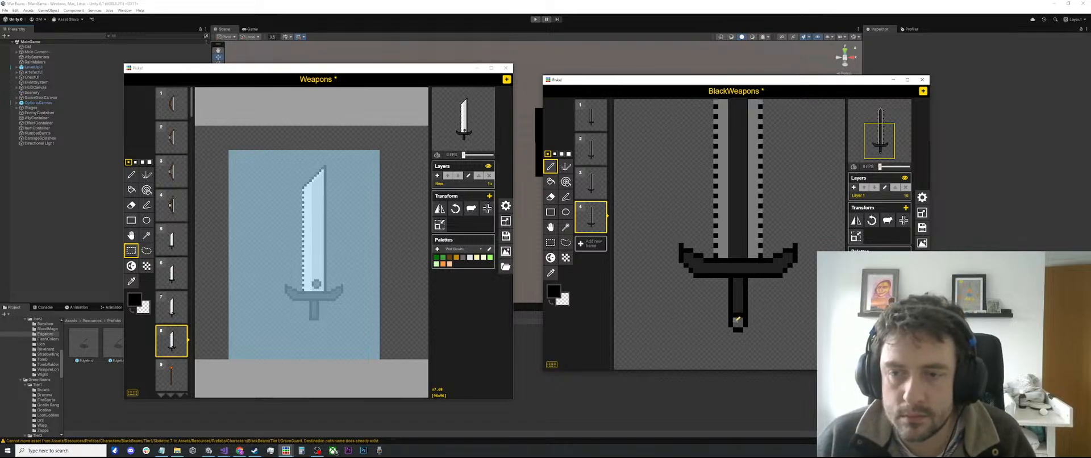
right_click(731, 320)
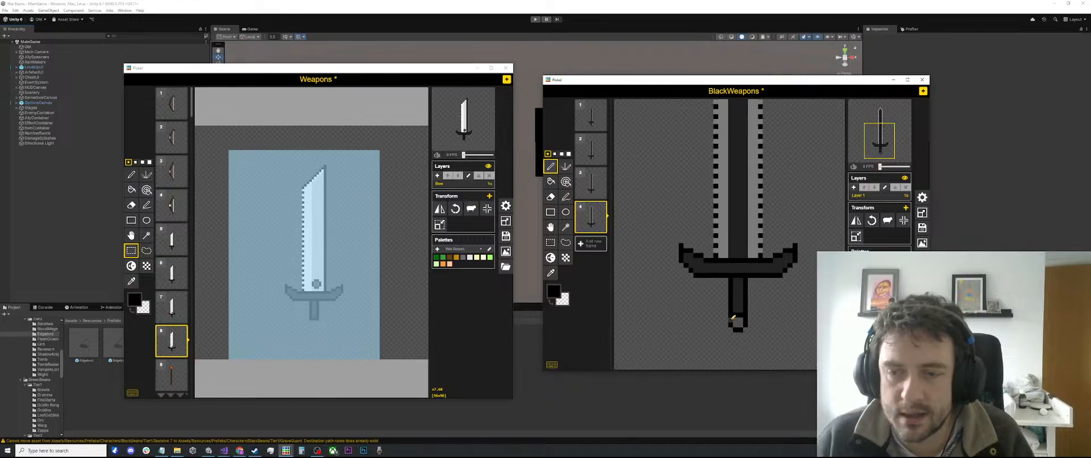
right_click(746, 320)
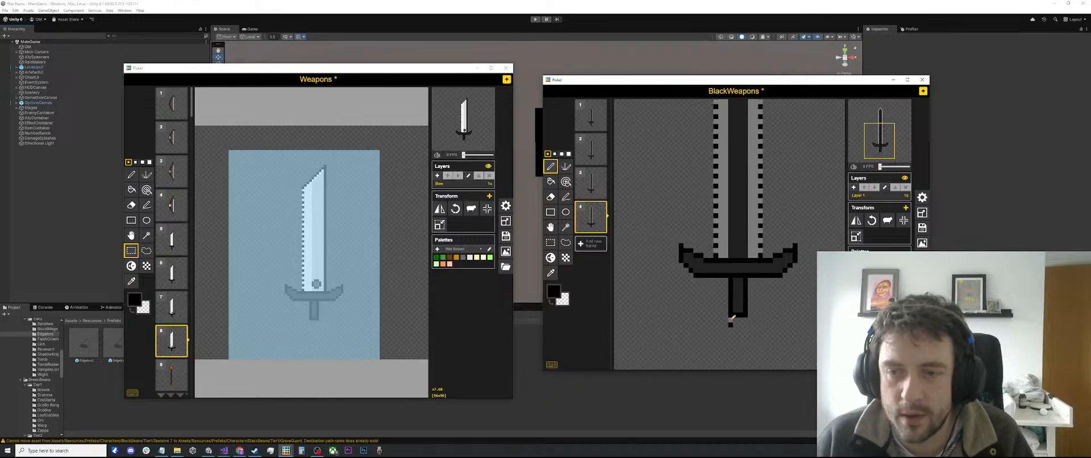
mouse_move(726, 320)
left_mouse_down()
mouse_move(732, 339)
mouse_move(751, 340)
mouse_move(750, 320)
left_mouse_up()
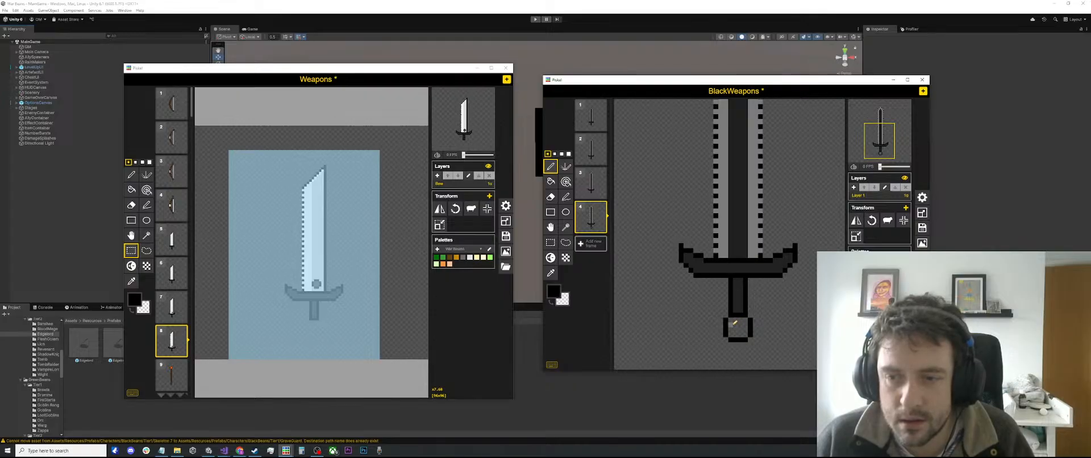
Step: Erase the pommel's lower corners and pencil its black outline into a tapered shape
key("e")
left_click(745, 340)
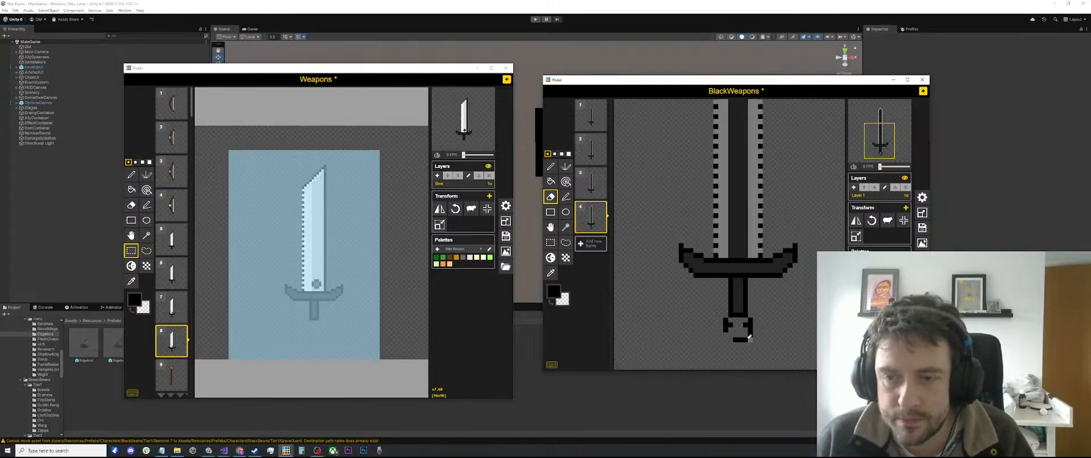
left_click(750, 335)
key("o")
key("p")
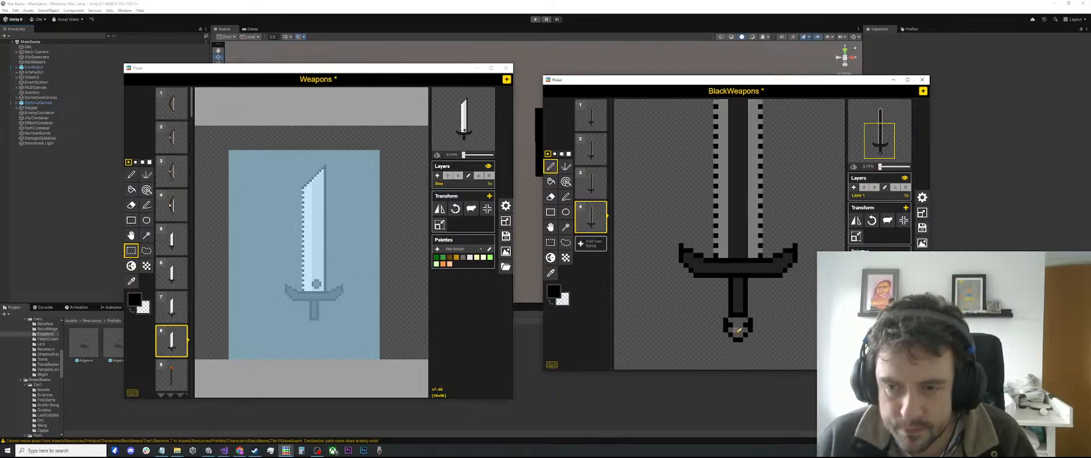
scroll(741, 332, "down", 1)
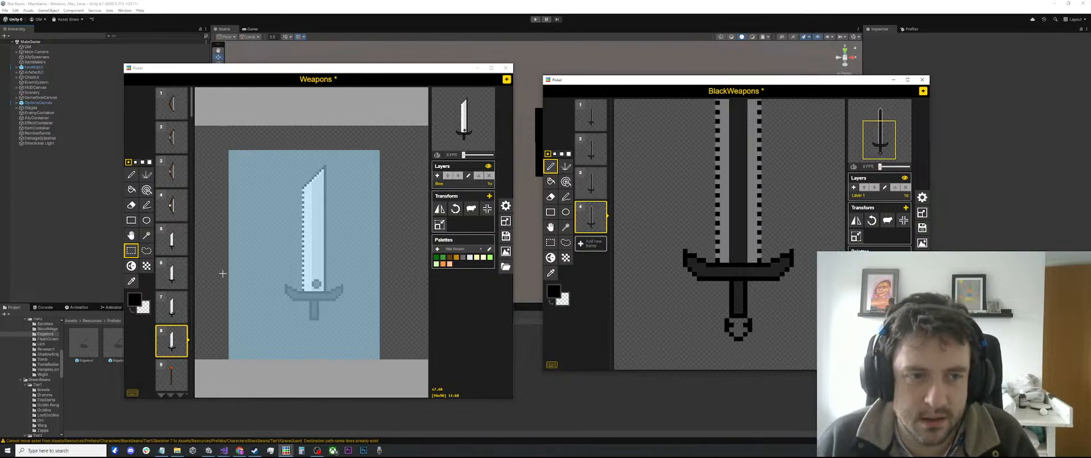
Step: Set the colour to light grey, rgb(197, 197, 197), and fill the fourth sword's pommel with it
left_click(553, 291)
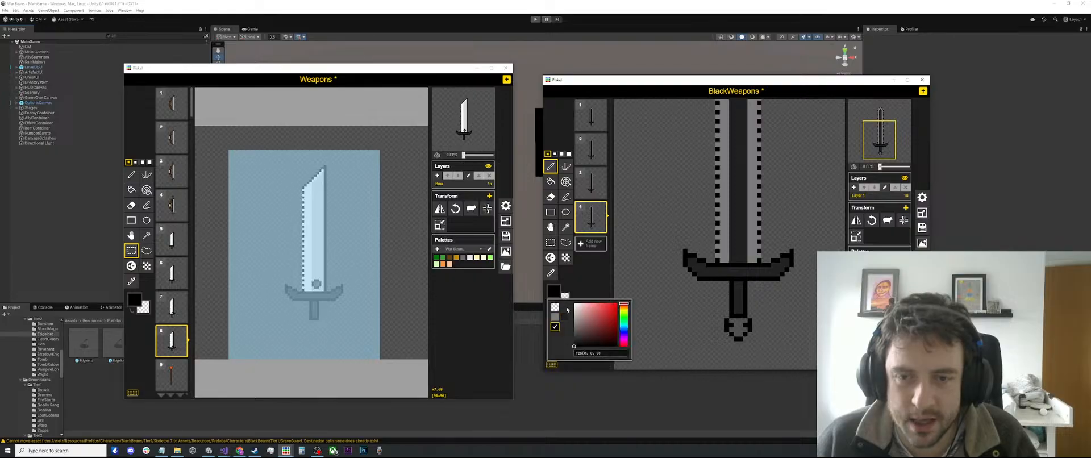
left_click(574, 310)
left_click_drag(575, 310, 573, 315)
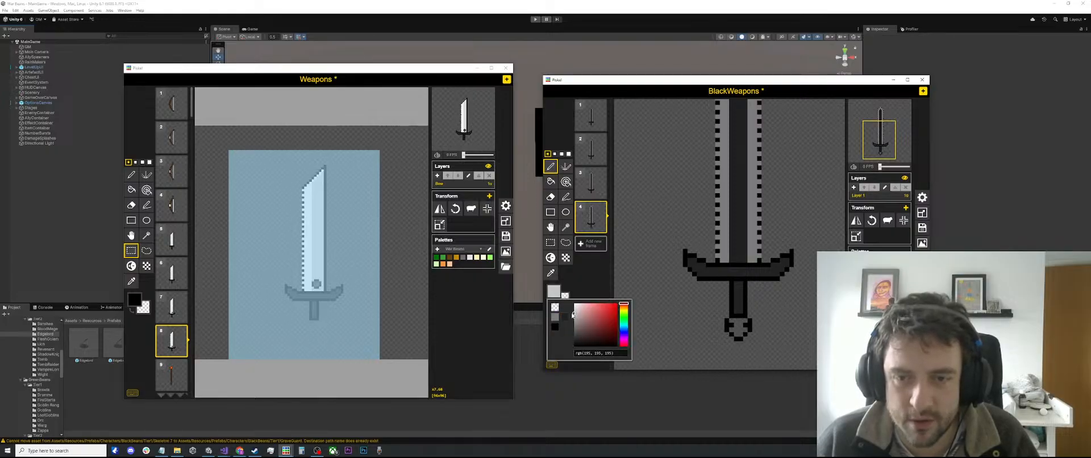
key("b")
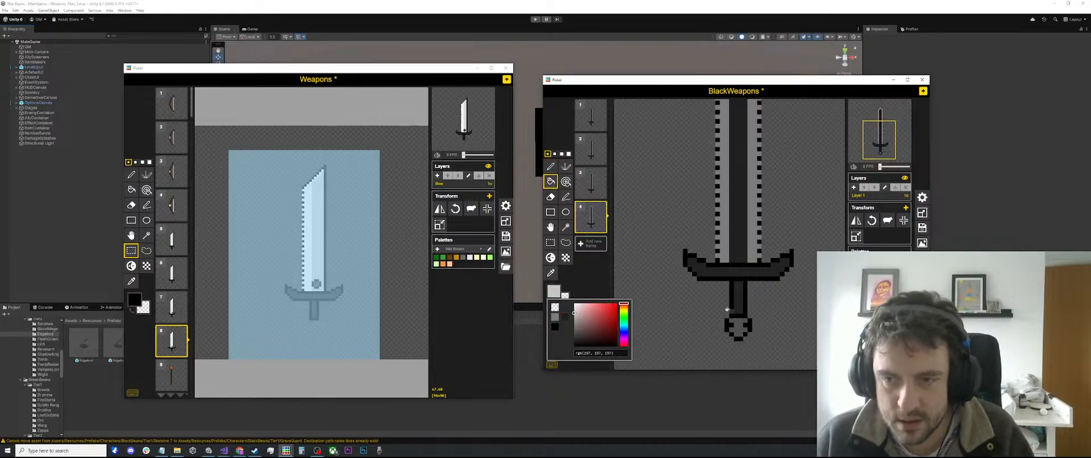
left_click(739, 326)
scroll(787, 282, "down", 2)
scroll(788, 282, "down", 2)
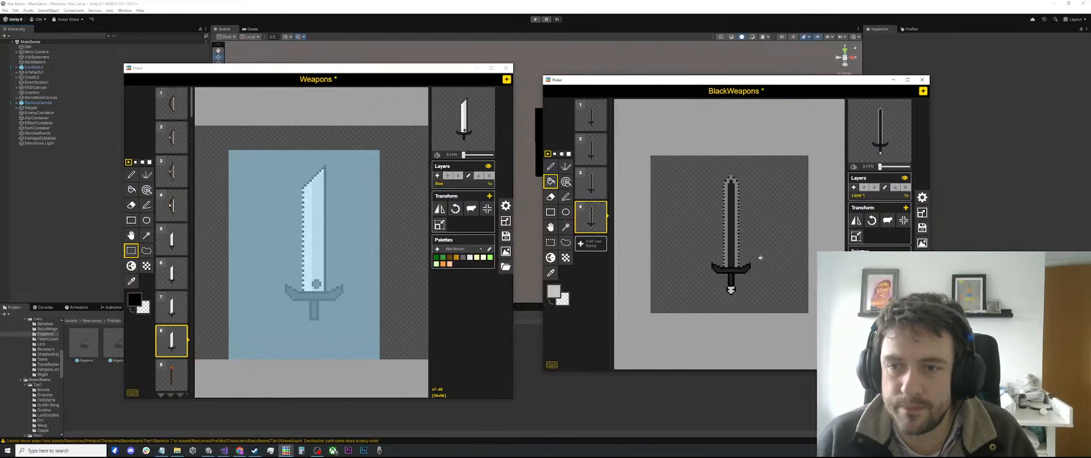
left_click(591, 183)
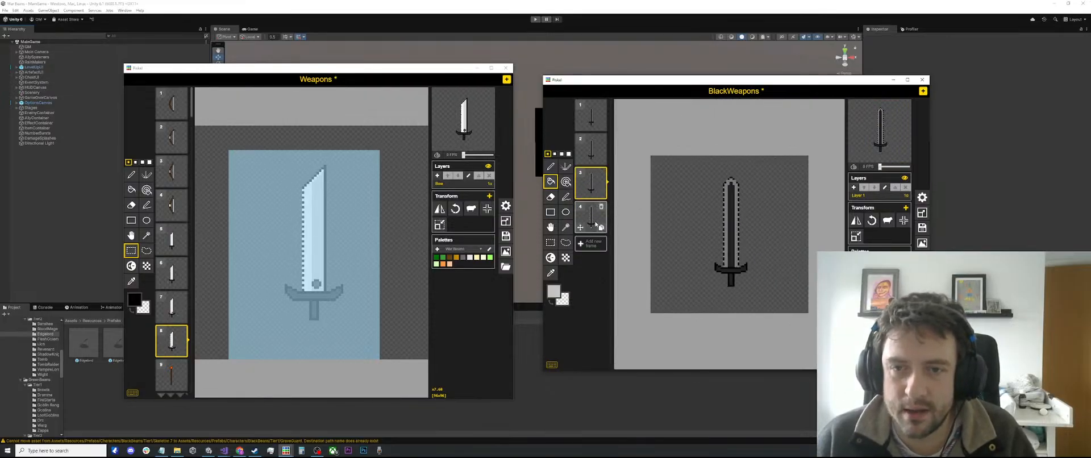
left_click(594, 222)
key("s")
left_click_drag(755, 335, 704, 309)
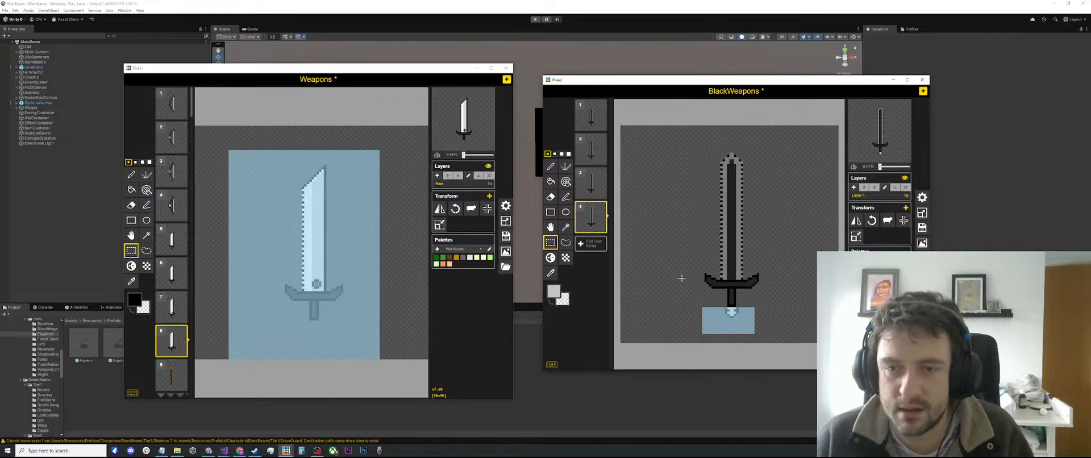
left_click(591, 183)
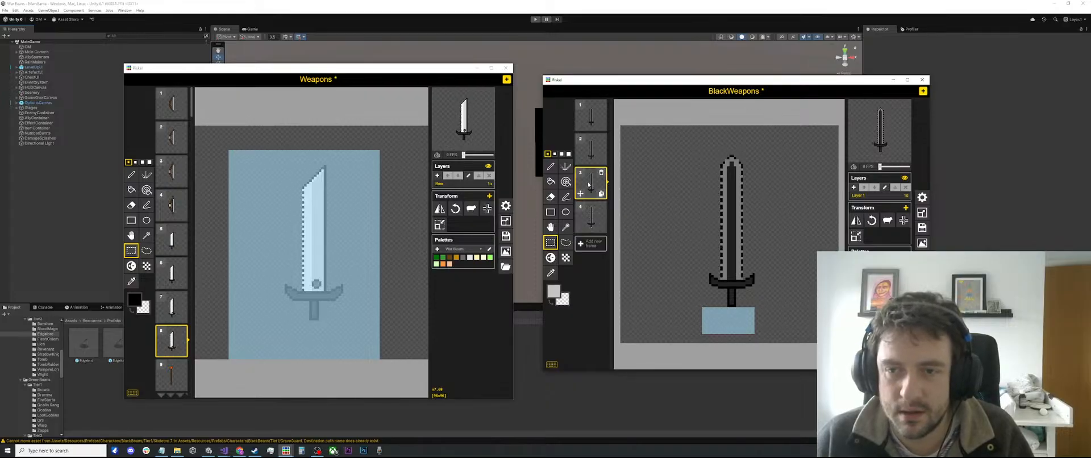
left_click(795, 243)
Step: Return to the fourth sword frame and save the BlackWeapons sprite
left_click(593, 219)
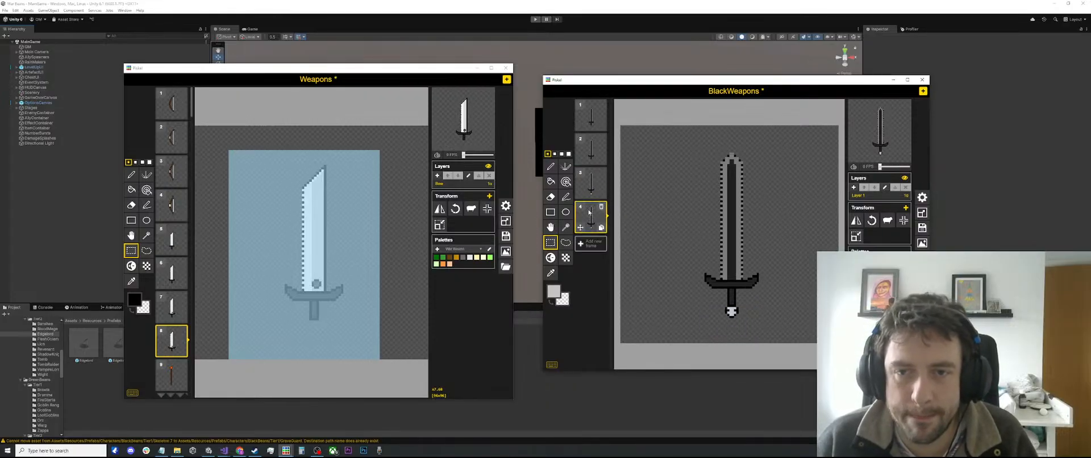
key("ctrl+s")
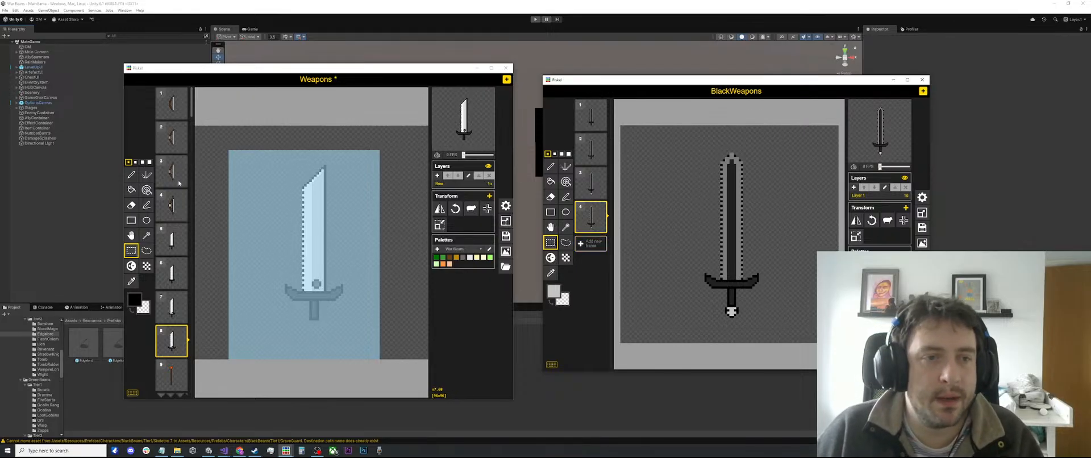
Step: Examine the spear designs in the Weapons sprite, from frame 21 through frame 24, as a basis for black spears
scroll(172, 239, "down", 3)
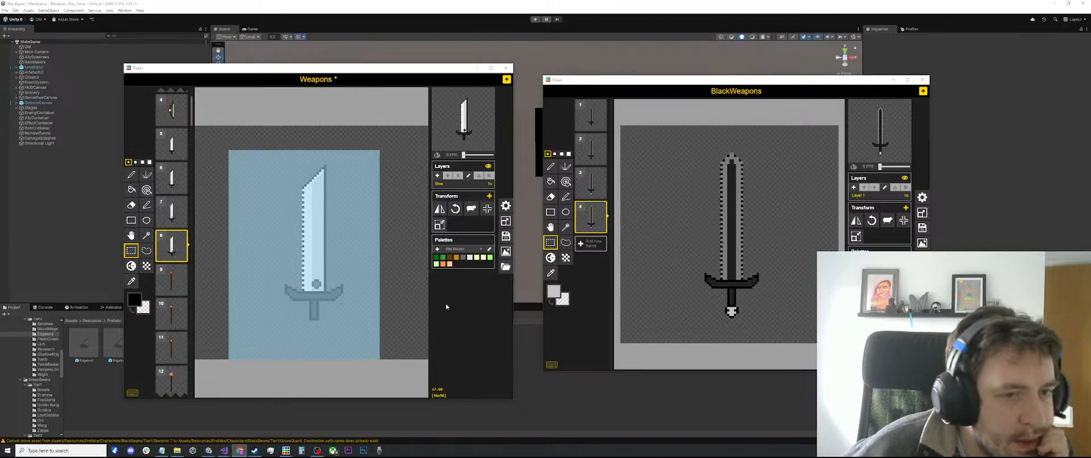
scroll(173, 276, "down", 4)
scroll(173, 276, "down", 3)
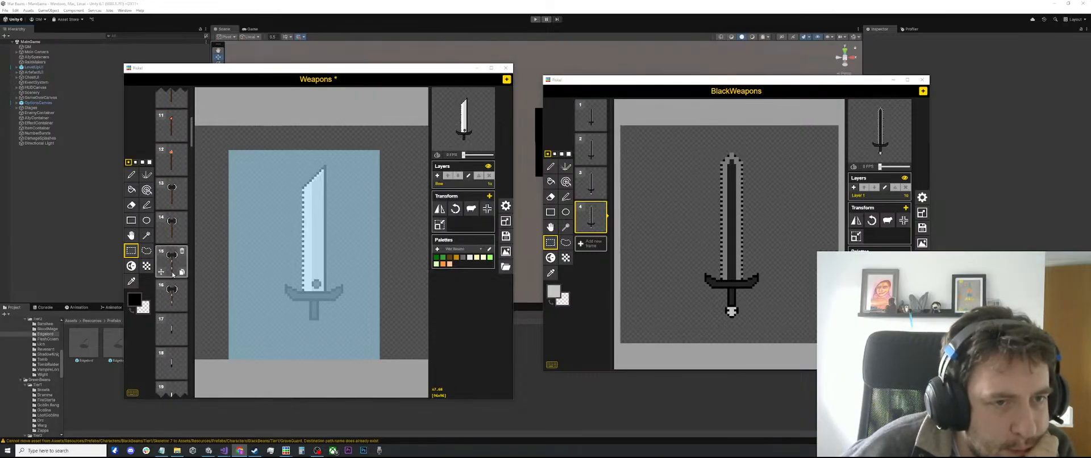
left_click(171, 306)
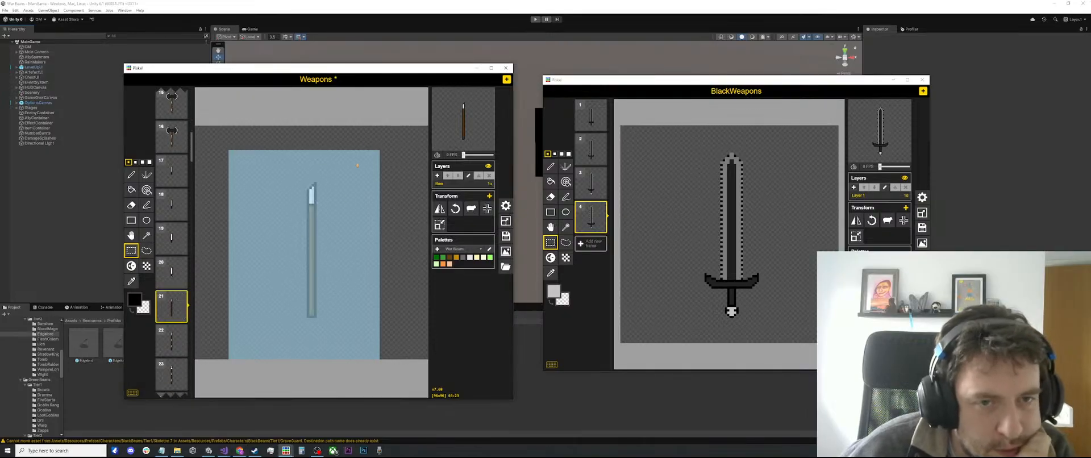
left_click(278, 200)
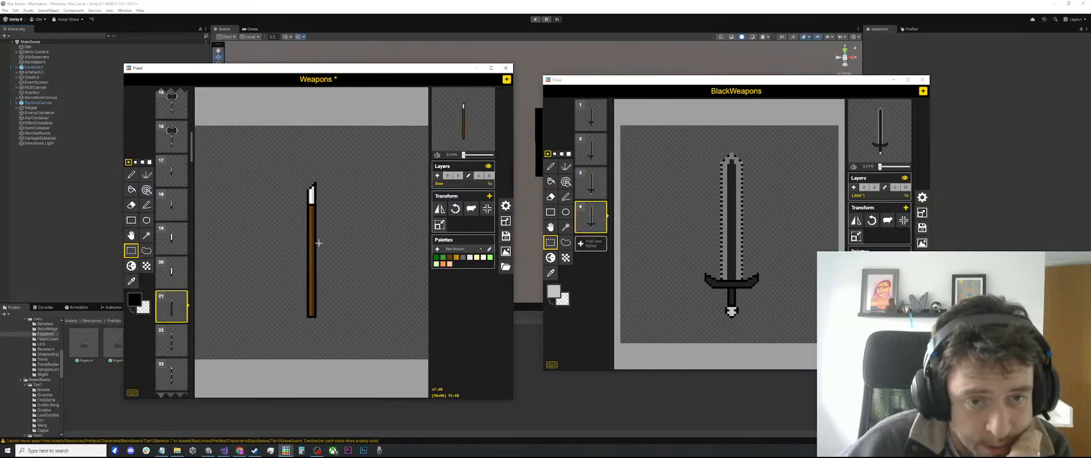
scroll(293, 193, "up", 1)
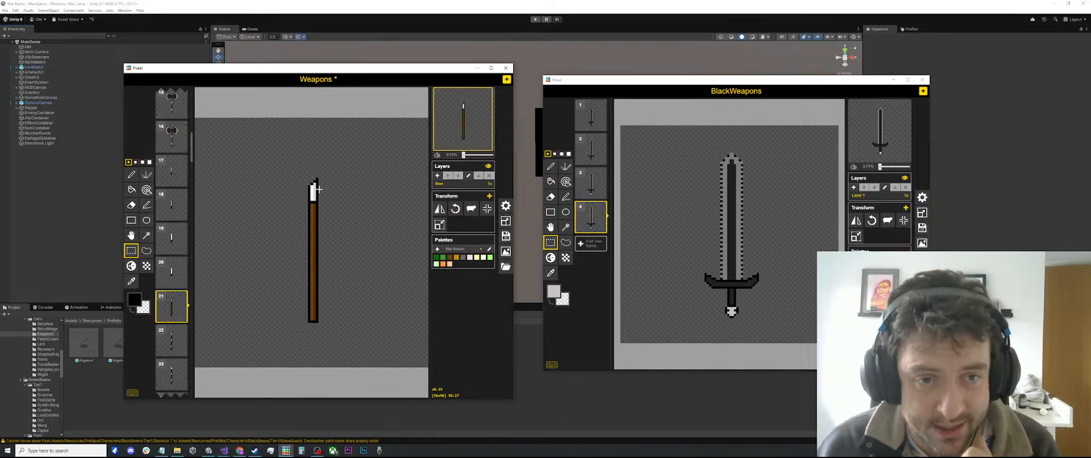
scroll(317, 189, "up", 3)
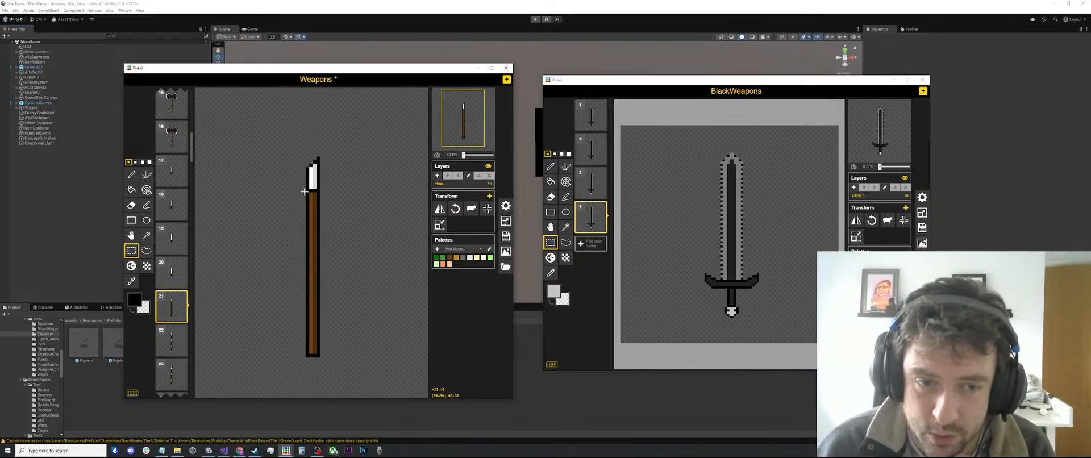
left_click(172, 340)
scroll(171, 344, "down", 1)
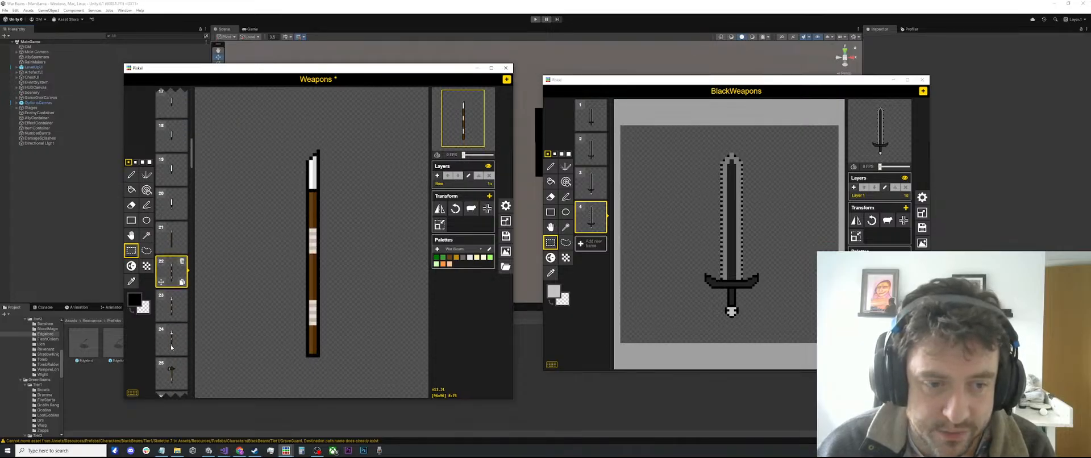
left_click(171, 317)
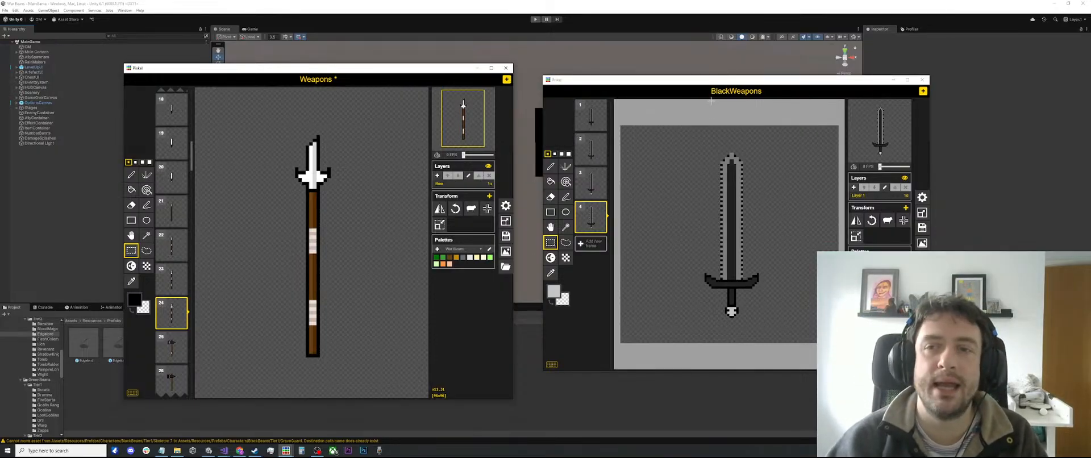
Step: Add a blank fifth frame to the BlackWeapons sprite
left_click(590, 248)
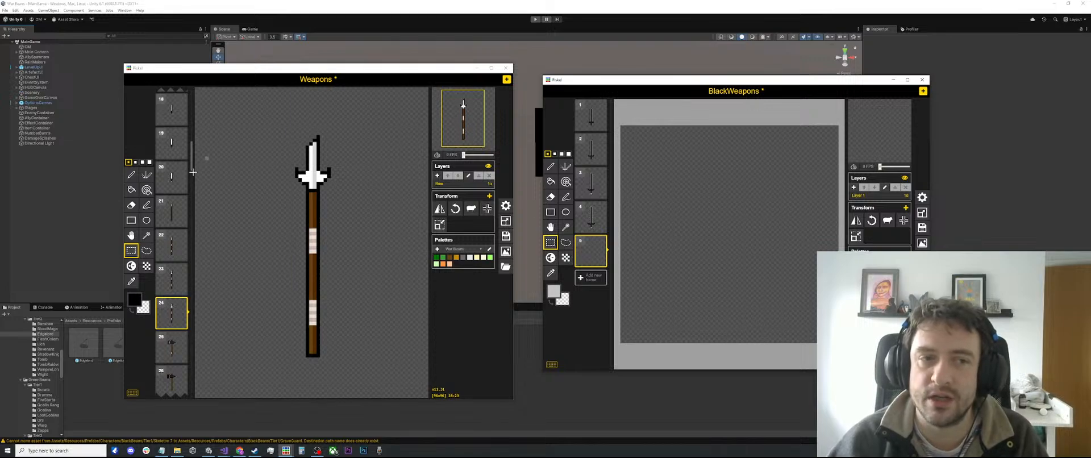
Step: Copy the plain spear from frame 21 of Weapons into the blank fifth frame of BlackWeapons
left_click(181, 202)
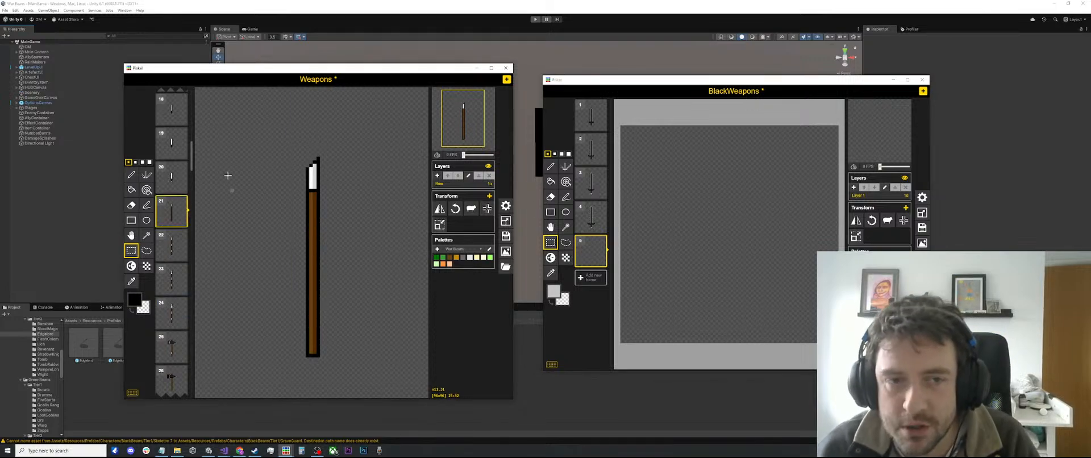
left_click_drag(366, 139, 244, 371)
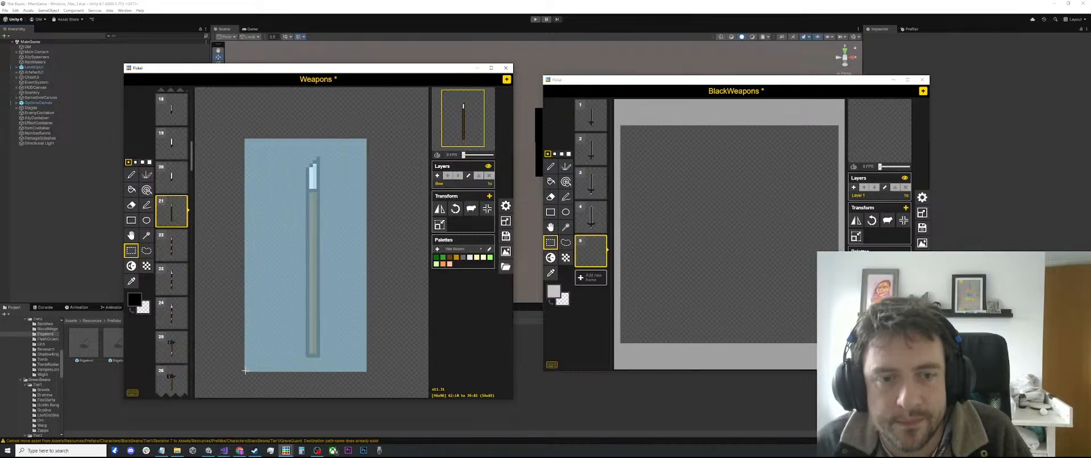
left_click(722, 89)
key("ctrl+v")
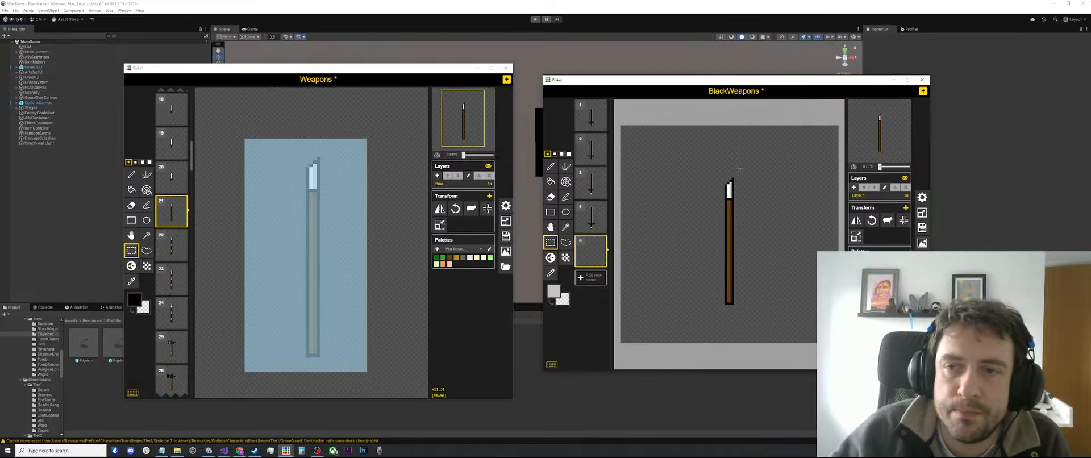
key("p")
scroll(734, 168, "up", 3)
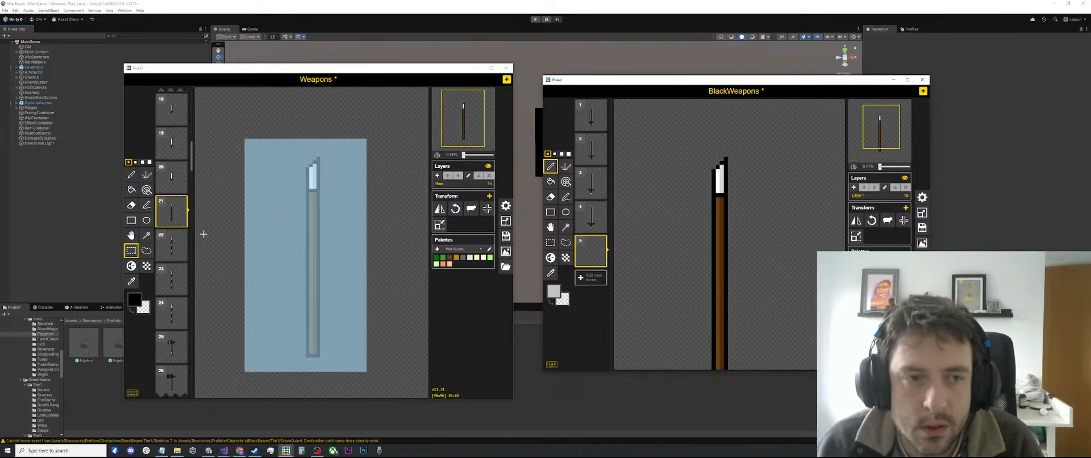
left_click(171, 312)
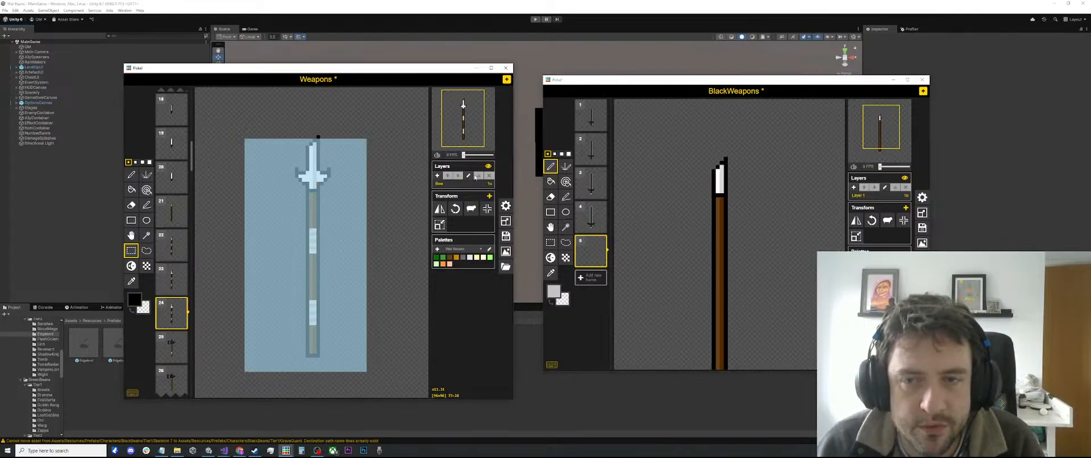
left_click(779, 199)
key("ctrl+z")
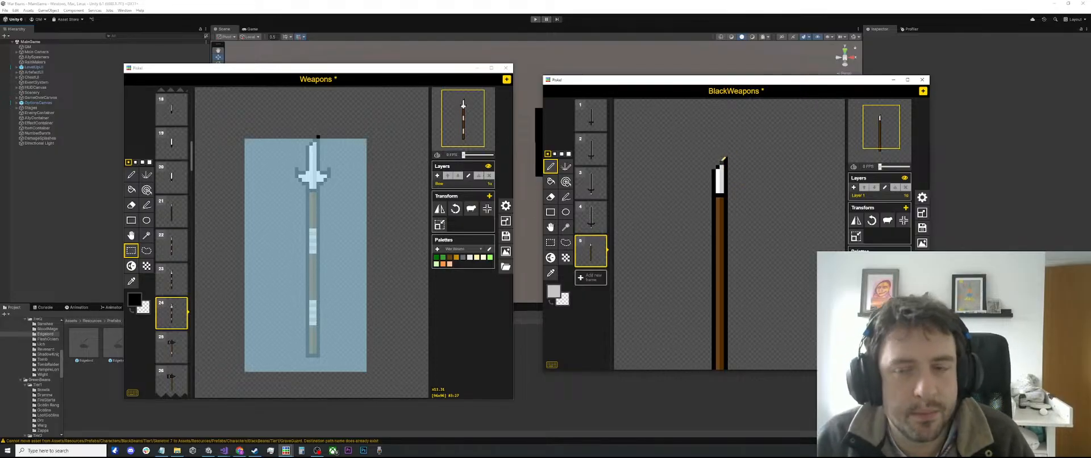
mouse_move(601, 262)
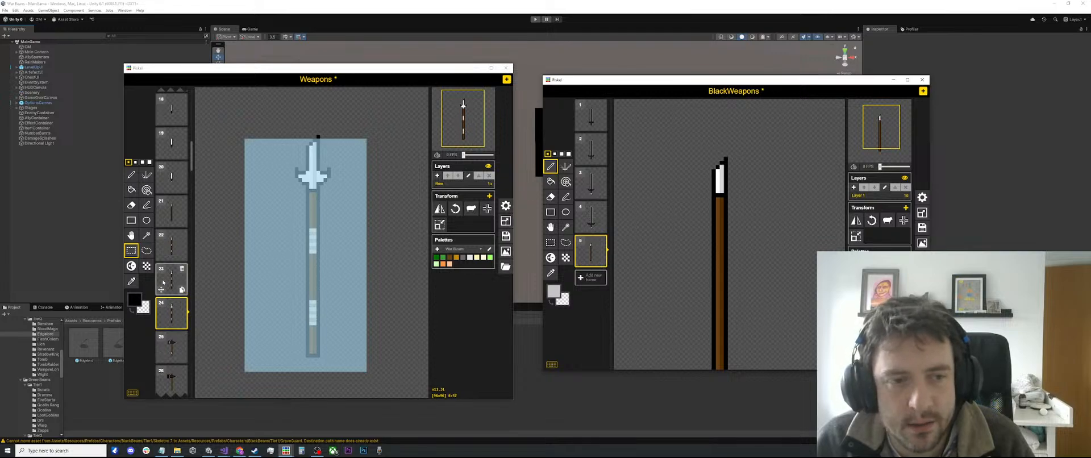
Step: Copy the banded spear from frame 22 of Weapons into a new sixth frame of BlackWeapons
left_click(172, 246)
left_click(318, 169)
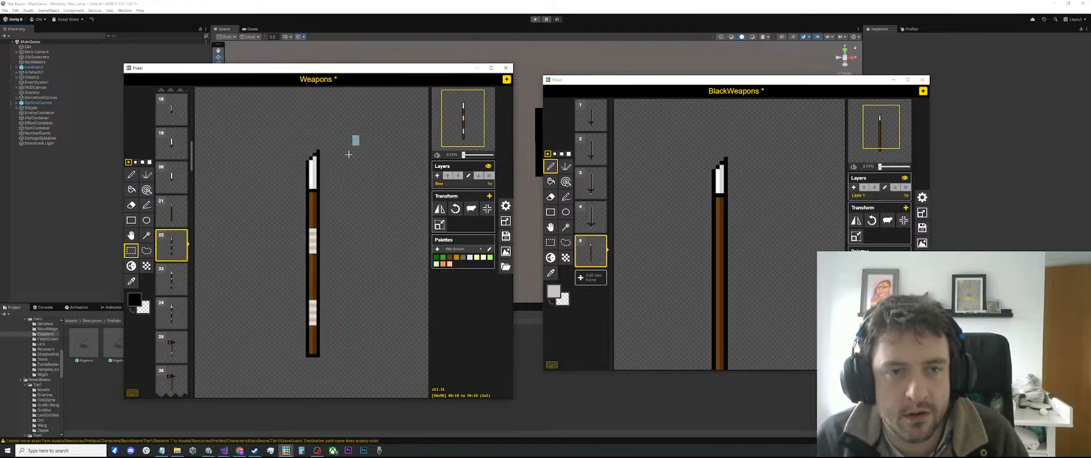
left_click_drag(359, 135, 253, 398)
left_click(598, 275)
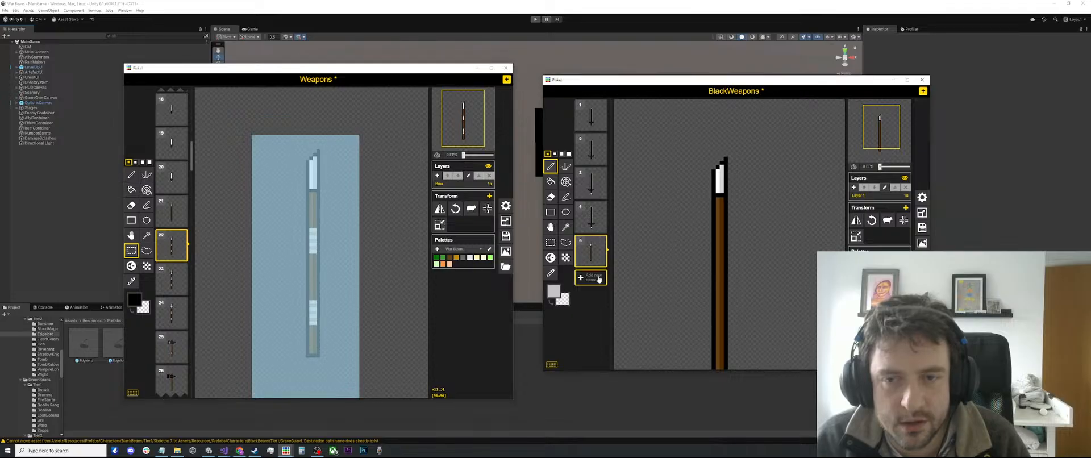
key("ctrl+v")
Step: Copy the guarded spear from frame 23 of Weapons into a new seventh frame of BlackWeapons
left_click(172, 291)
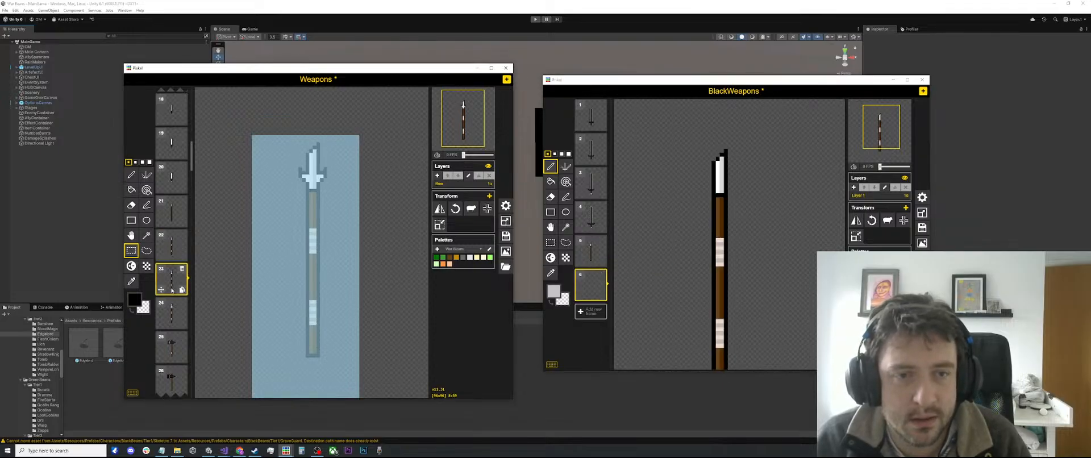
left_click(582, 313)
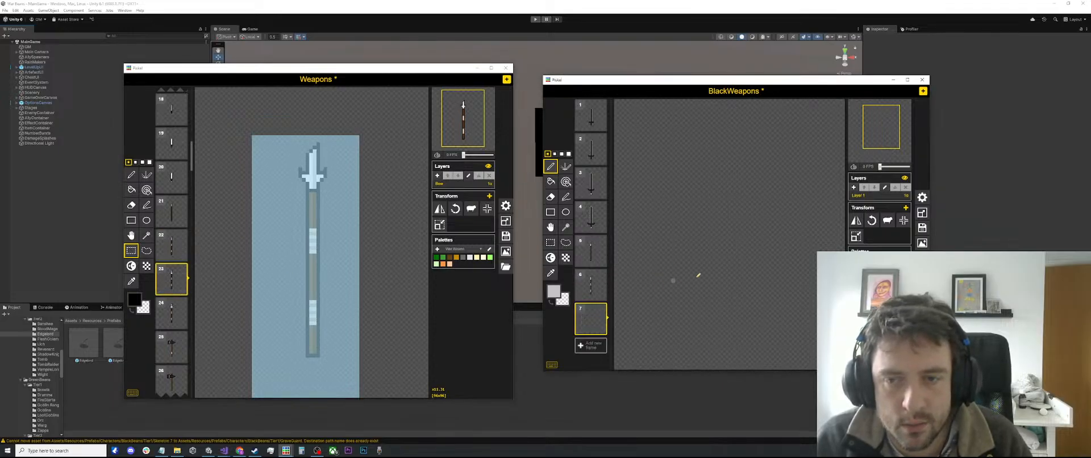
key("ctrl+v")
scroll(731, 215, "up", 1)
Step: Sample the outline black and draw pixels extending both outer ends of the seventh frame's spear guard downward
key("o")
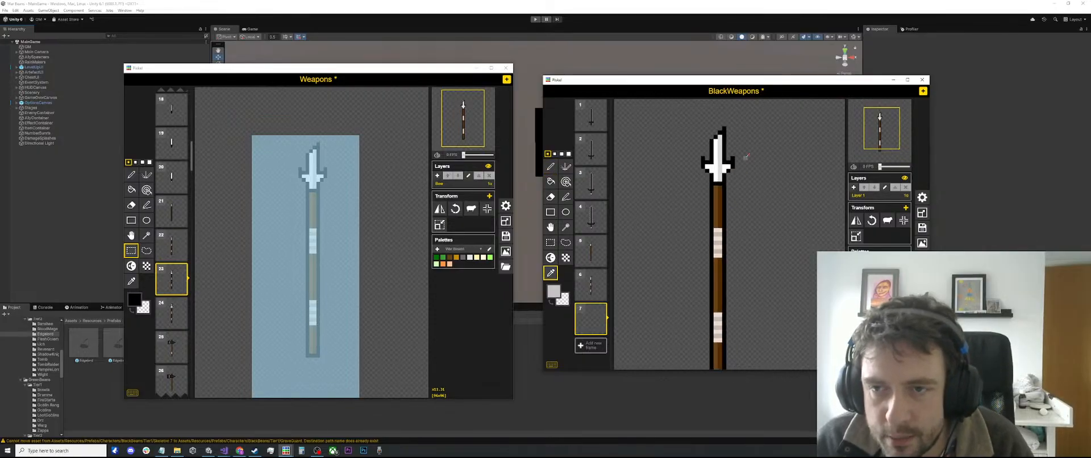
left_click(735, 166)
scroll(739, 168, "up", 1)
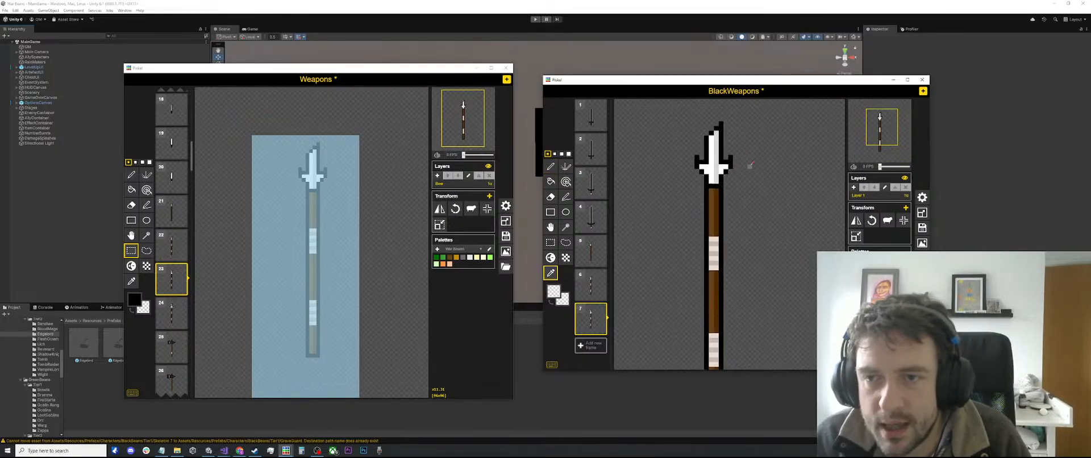
scroll(742, 166, "up", 1)
left_click(729, 157)
key("p")
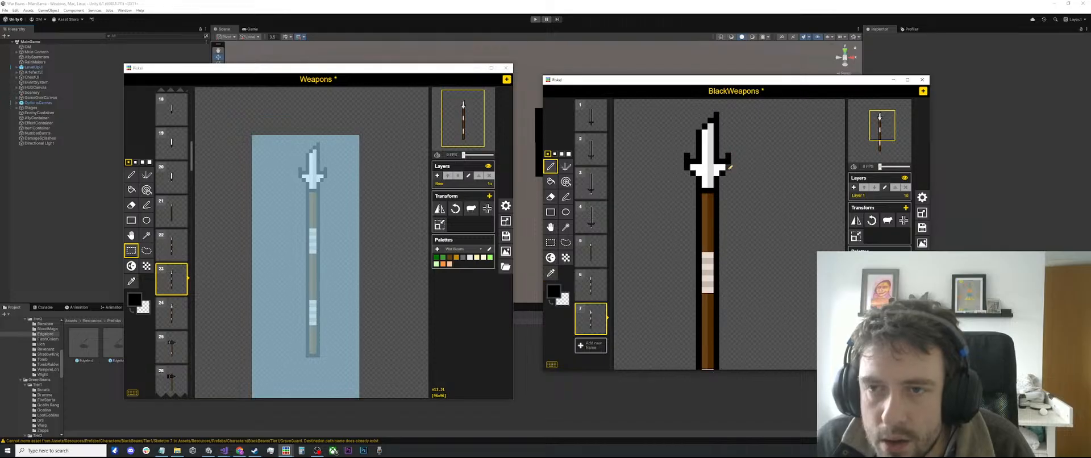
left_click(728, 173)
left_click(728, 179)
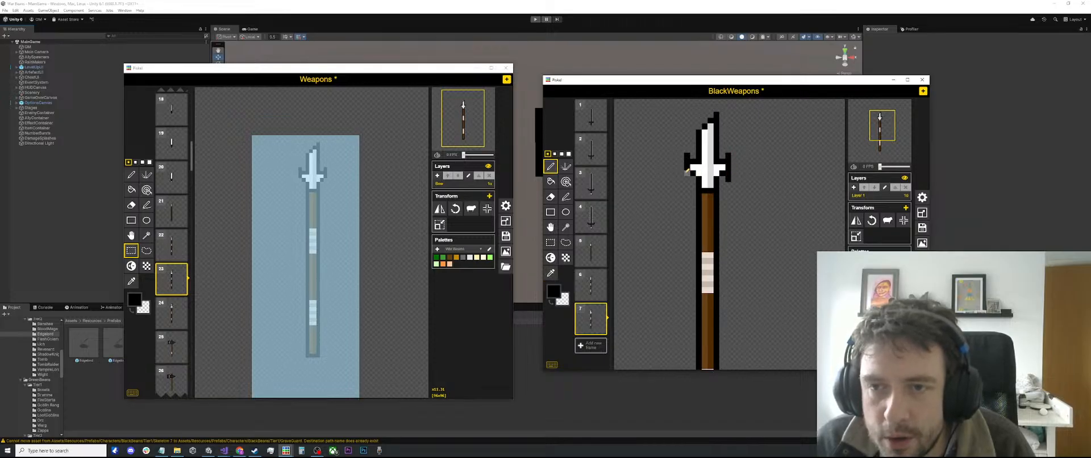
left_click(687, 173)
left_click(687, 179)
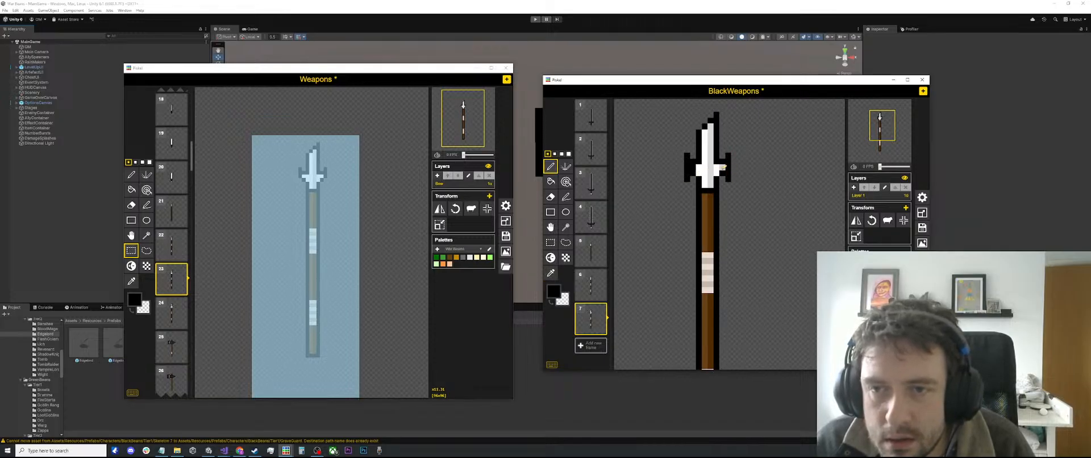
Step: Sample the blade's white, widen the seventh spear's guard with it, and erase the guard's upward-pointing prong pixels
key("o")
left_click(716, 168)
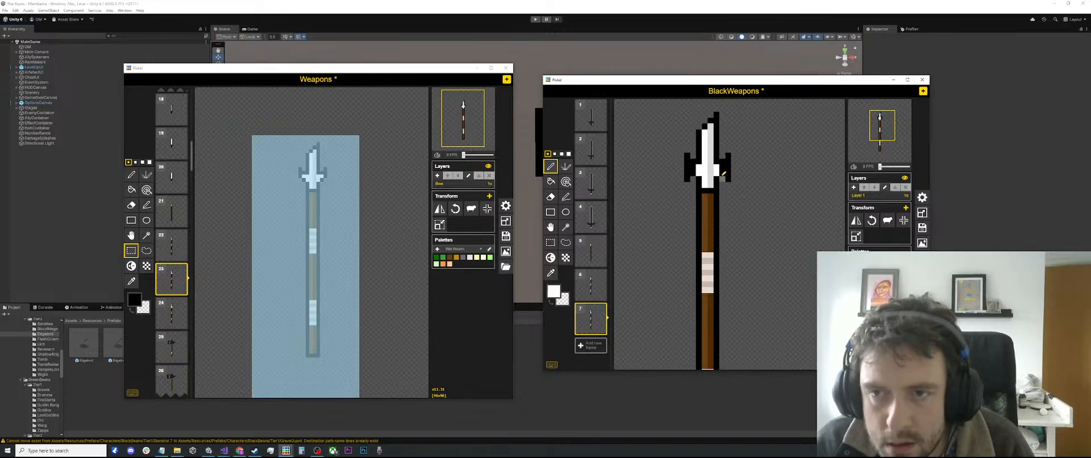
key("p")
key("o")
key("e")
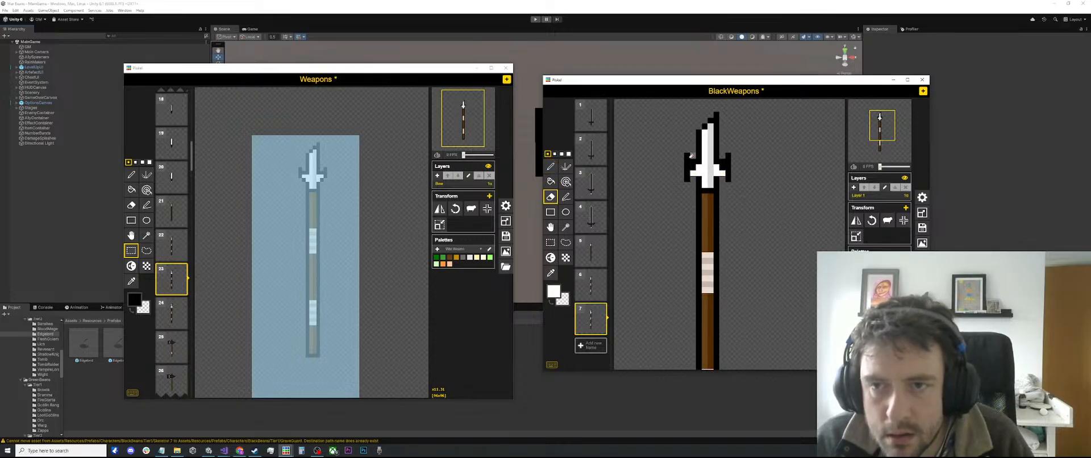
left_click(729, 157)
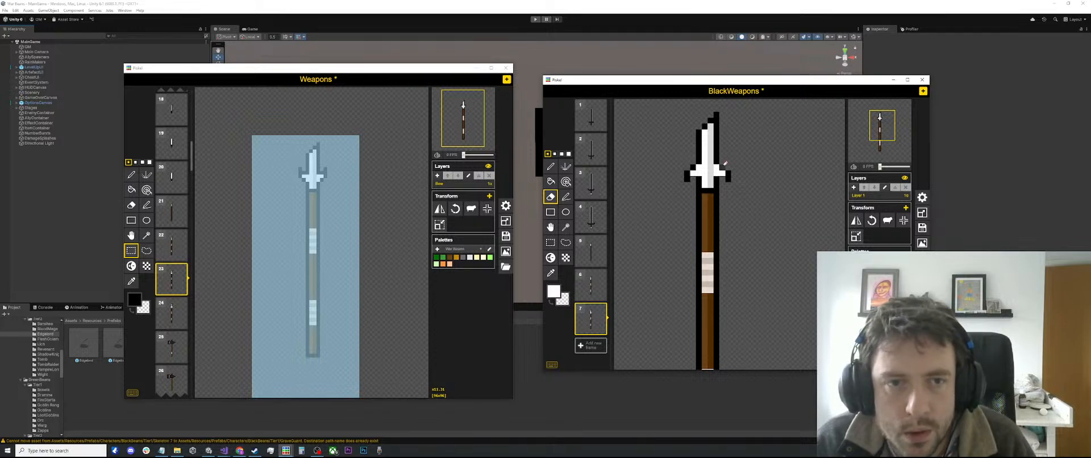
Step: Sample black and thicken the outline under the seventh spear's guard, lengthening both prongs downward by a pixel
scroll(733, 179, "up", 1)
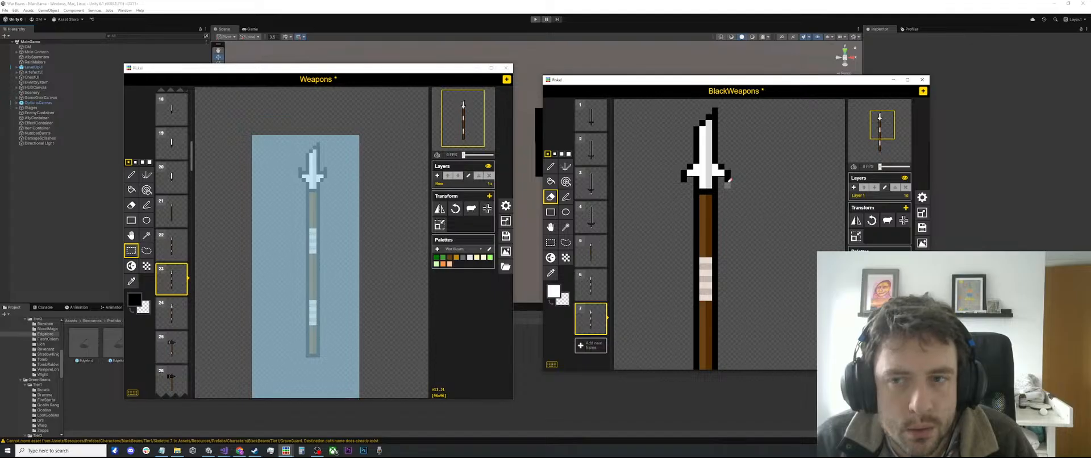
scroll(729, 181, "up", 1)
key("o")
left_click(730, 180)
key("p")
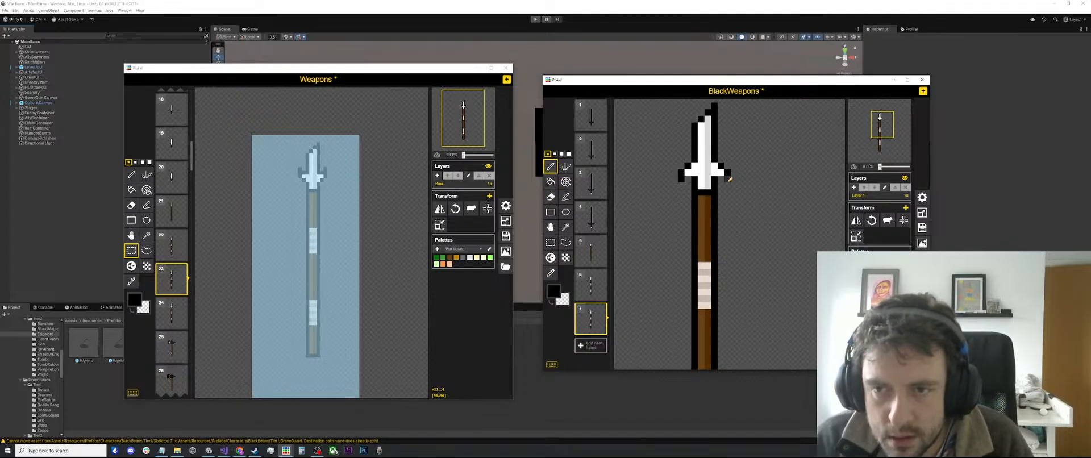
left_click_drag(729, 180, 721, 180)
left_click(688, 179)
key("o")
key("p")
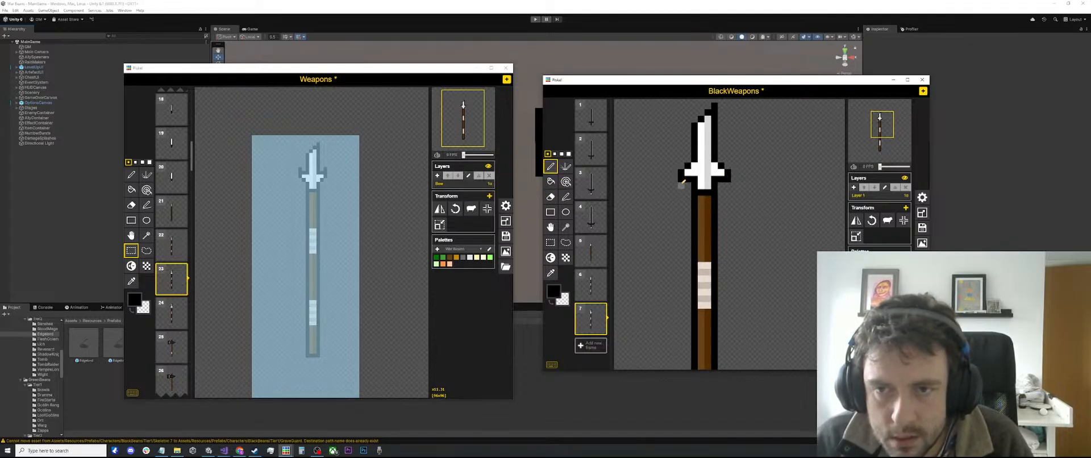
left_click(682, 185)
left_click(728, 186)
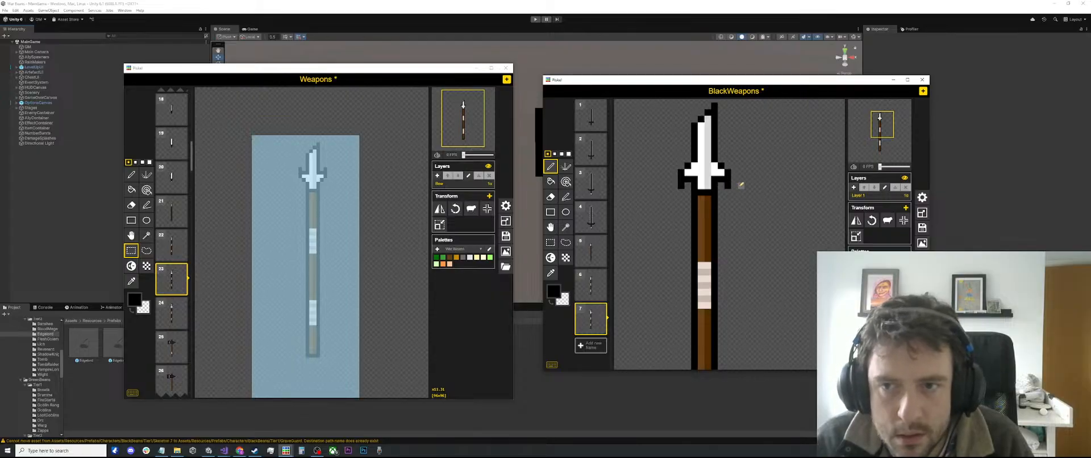
scroll(742, 185, "down", 1)
Step: Add an eighth frame to BlackWeapons and try pasting only the spearhead from frame 24 of Weapons into it
mouse_move(593, 281)
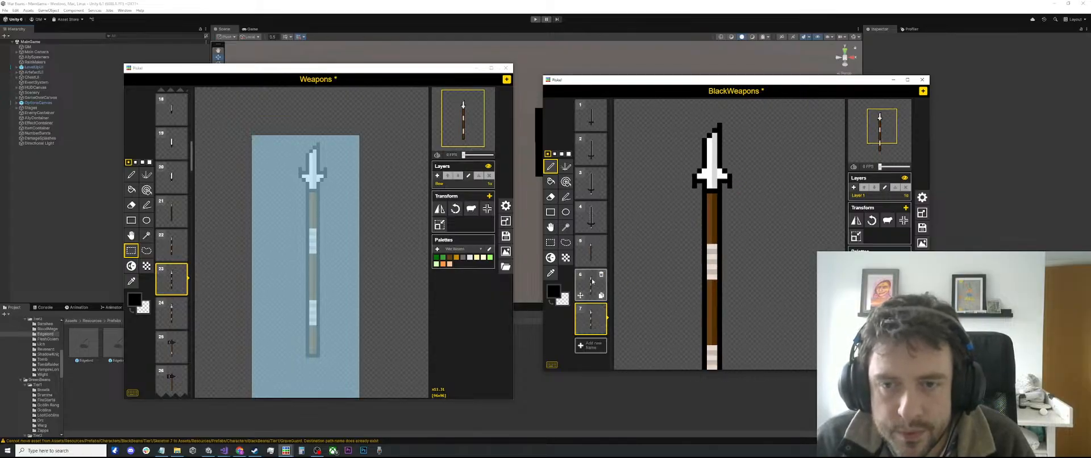
left_click(172, 313)
left_click(176, 285)
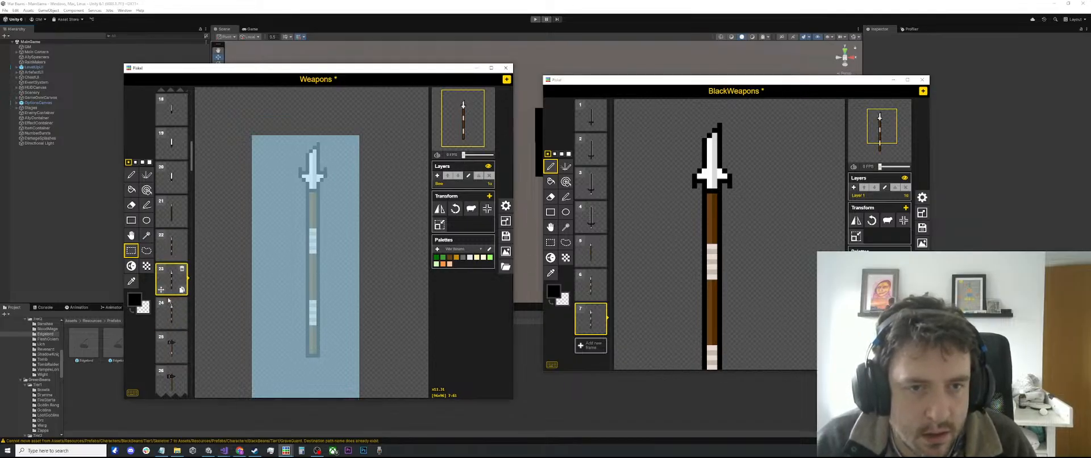
left_click(169, 310)
left_click_drag(340, 130, 291, 193)
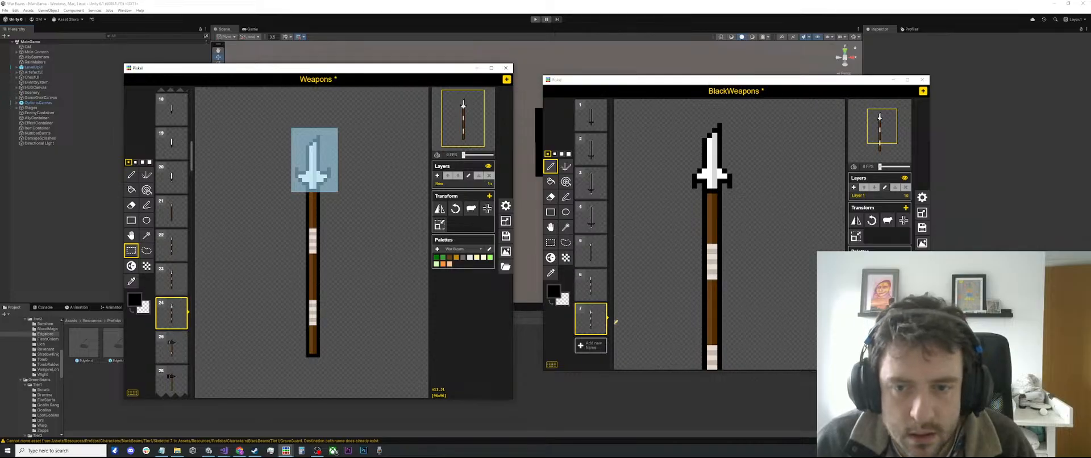
left_click(590, 345)
key("ctrl+v")
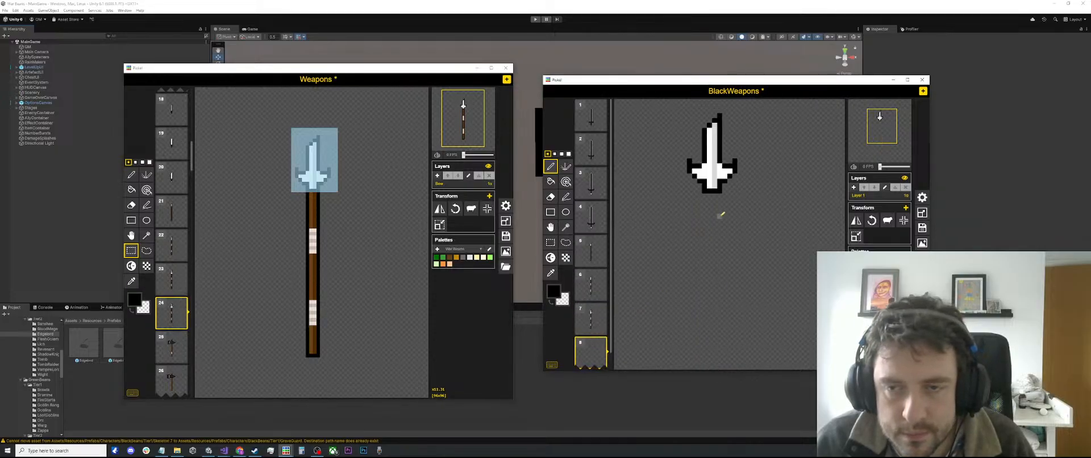
key("ctrl+z")
Step: Copy the whole spear from frame 24 of Weapons into the eighth frame of BlackWeapons
key("s")
left_click_drag(362, 126, 194, 335)
left_click(621, 340)
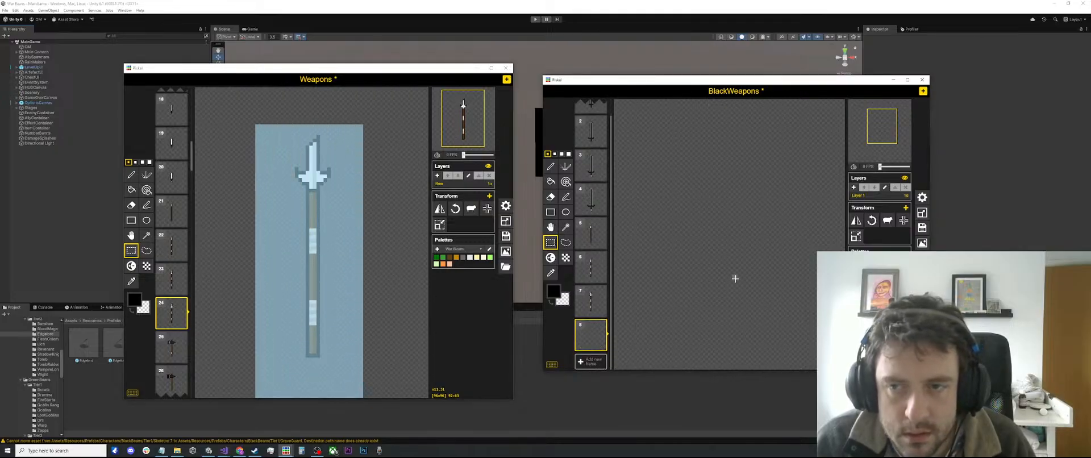
key("ctrl+v")
scroll(731, 168, "up", 3)
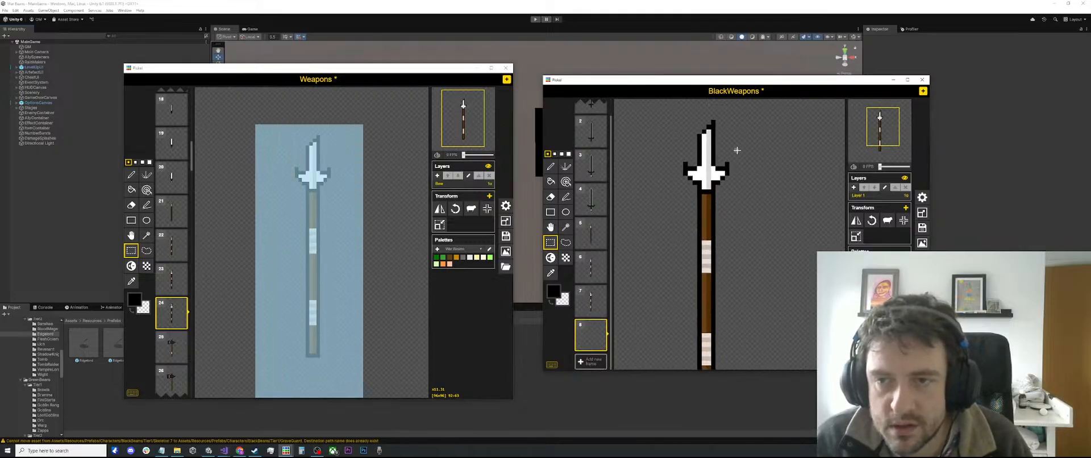
left_click_drag(737, 150, 720, 190)
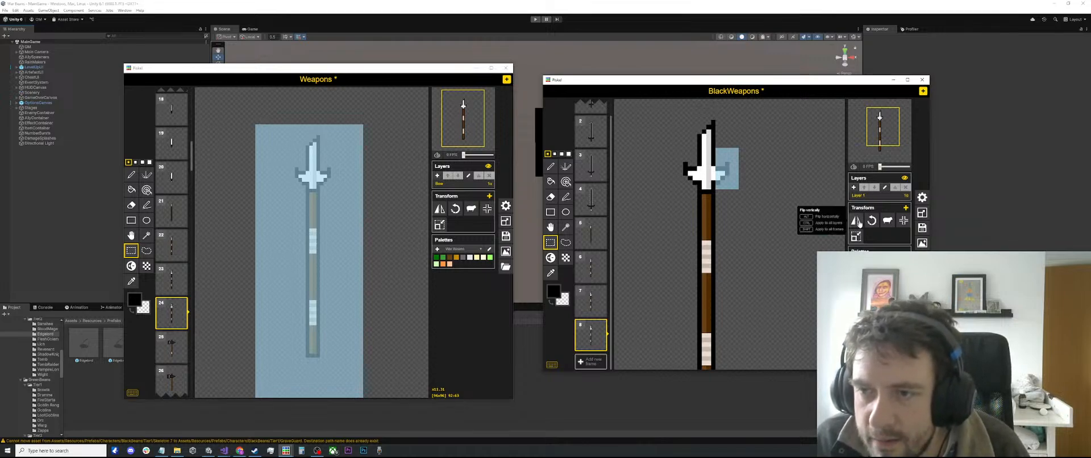
left_click(859, 221)
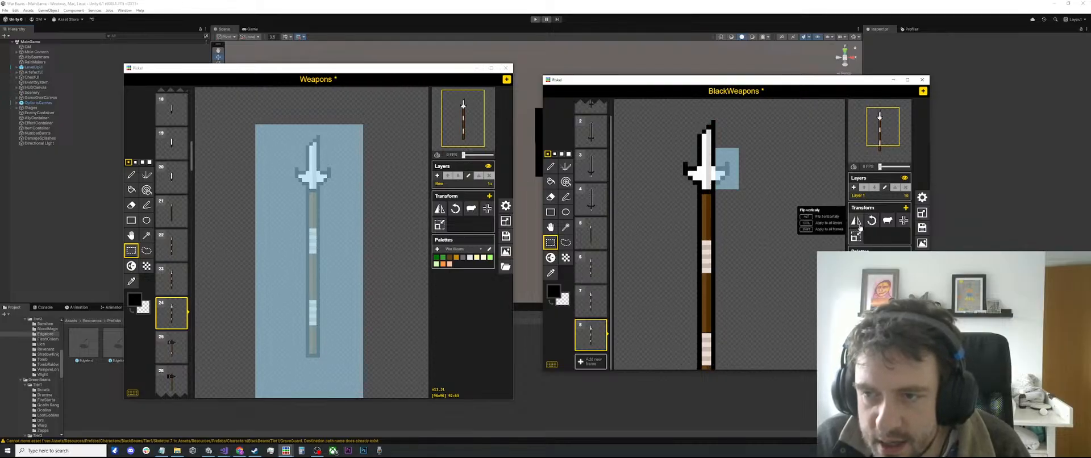
left_click(754, 171)
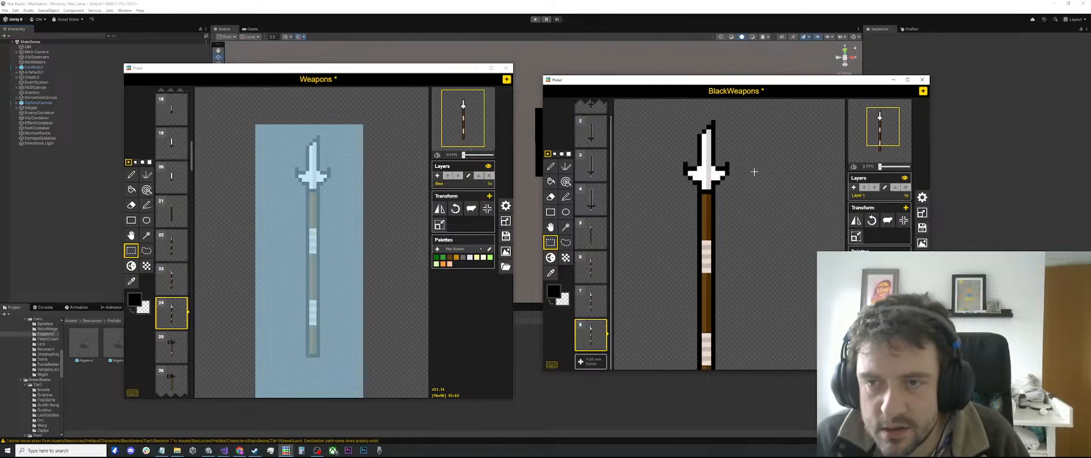
Step: Sample the blade's white and paint the lower edge of the eighth spear's guard beside the blade
scroll(755, 172, "up", 4)
key("o")
scroll(722, 164, "up", 1)
scroll(722, 162, "up", 1)
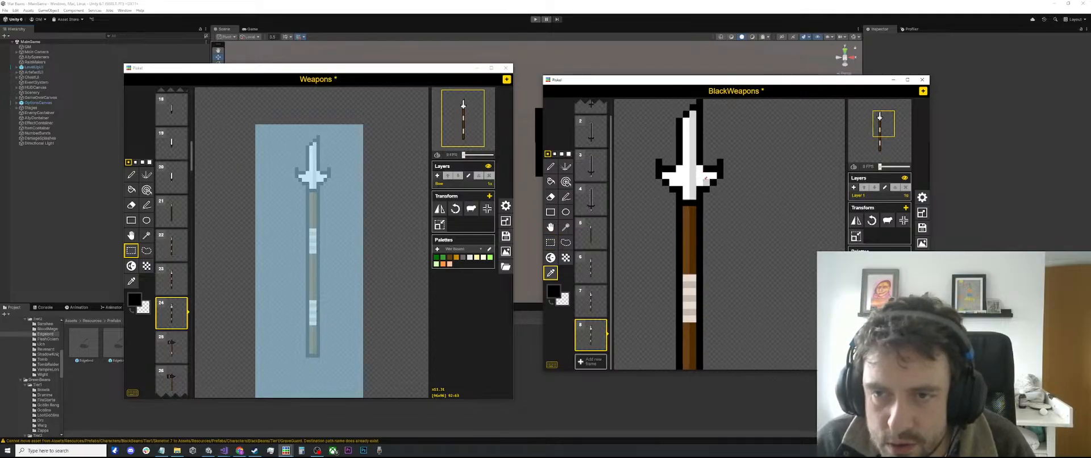
left_click(699, 181)
key("p")
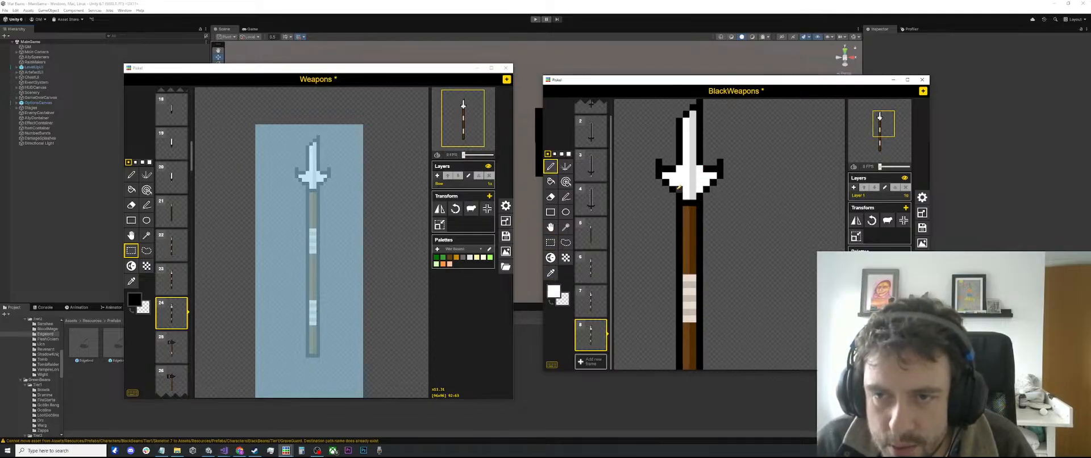
left_click(679, 189)
Step: Sample the outline black and paint the guard's upper edge on both sides of the eighth spear's blade
key("o")
left_click(678, 163)
key("p")
left_click(679, 169)
left_click(699, 169)
key("o")
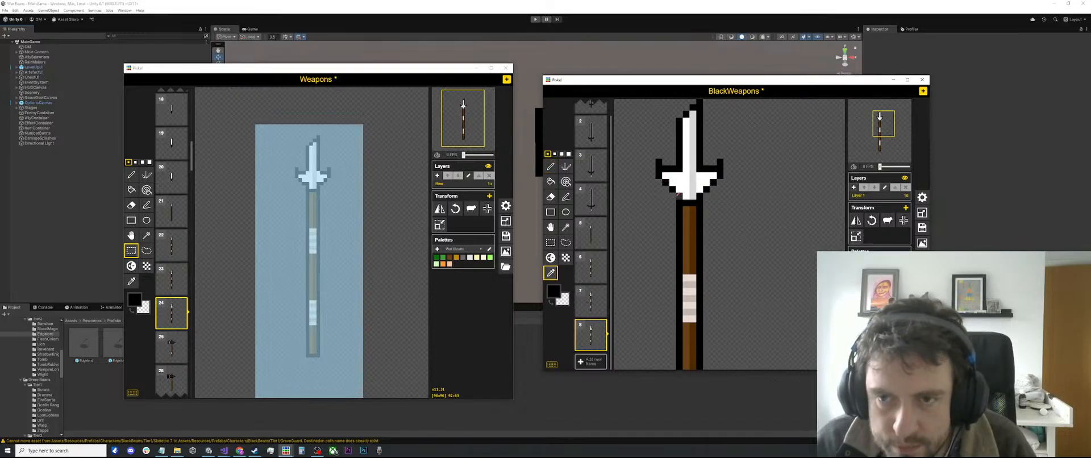
Step: Paint black tips below both ends of the eighth spear's guard, sample the blade's white and fill the guard's inner edges
key("p")
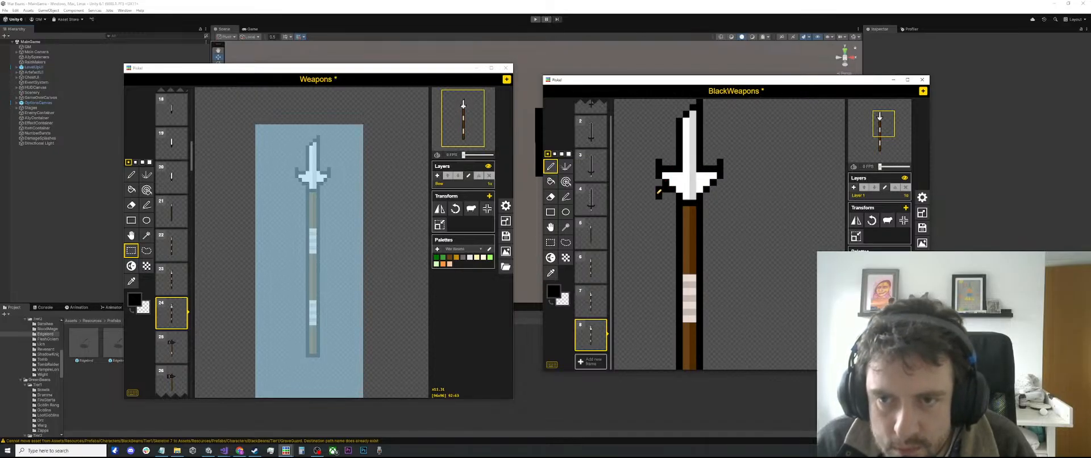
left_click_drag(713, 189, 720, 196)
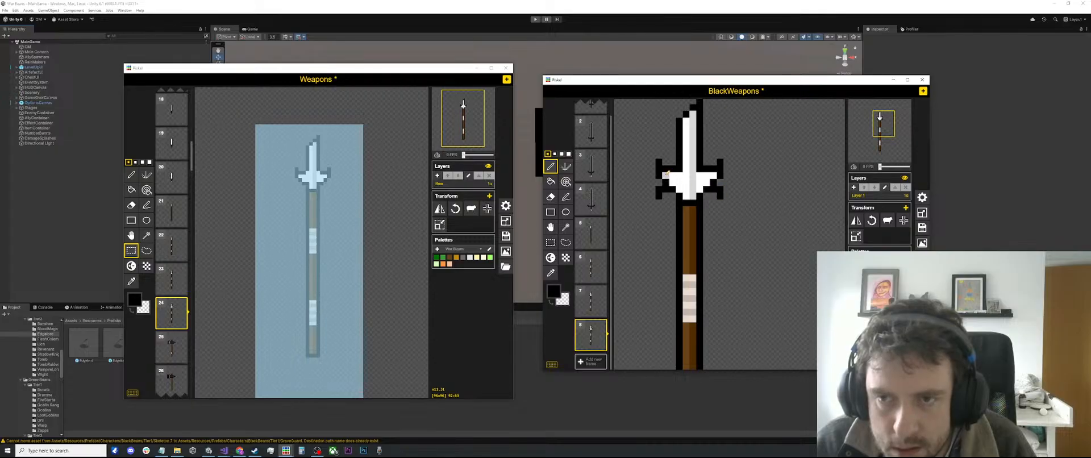
left_click(716, 181, "alt")
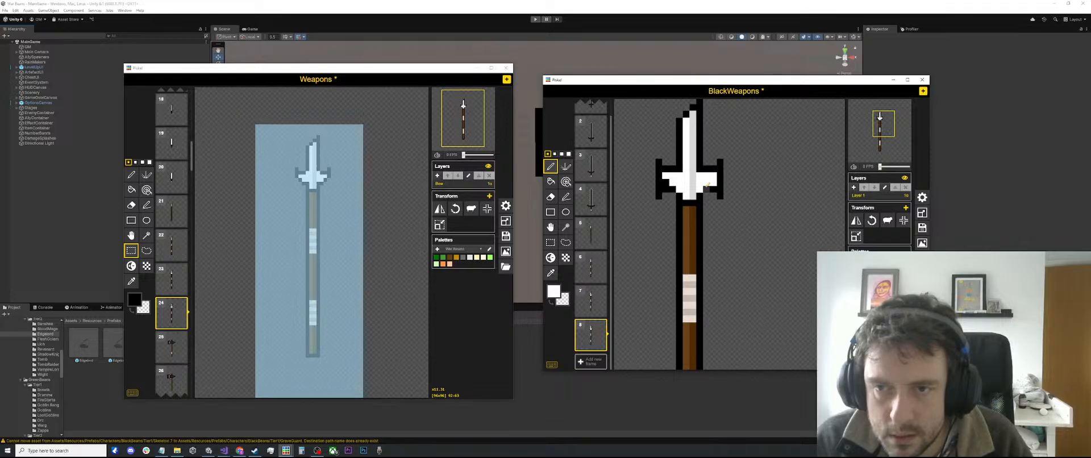
left_click(666, 183)
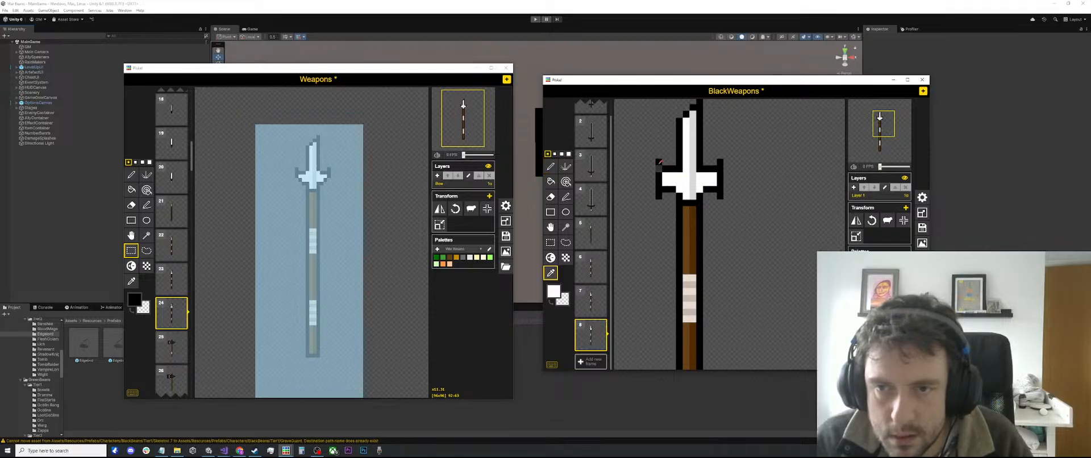
Step: Erase the raised tips at both ends of the eighth spear's guard and repaint its upper outline with the sampled black
key("e")
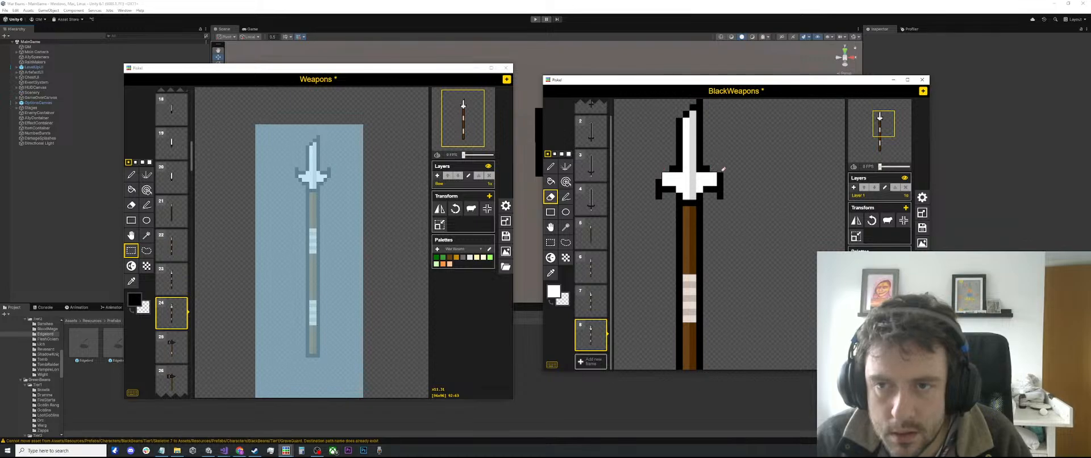
key("o")
left_click(706, 169)
key("p")
left_click(713, 175)
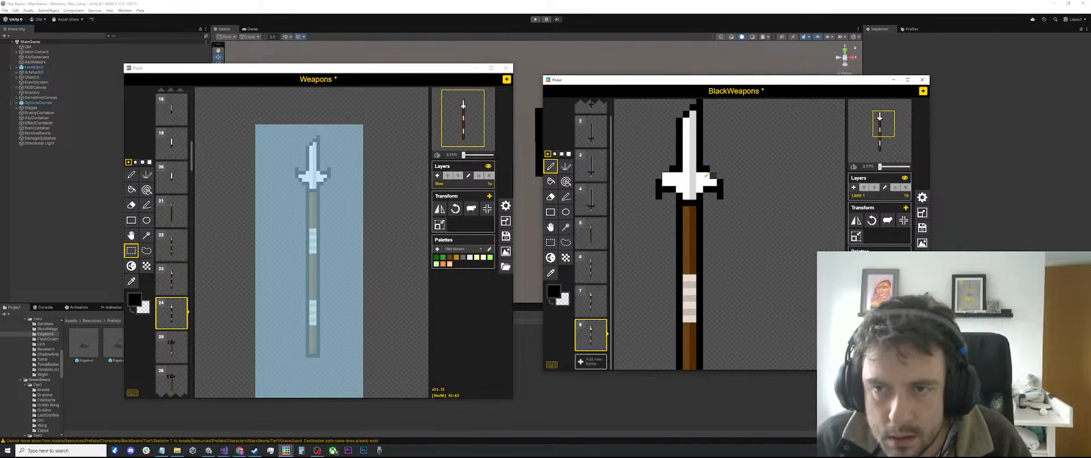
Step: Sample the dark centre colour of the sword blade in frame 4 and recolour the shaded half of frame 5's spearhead with it
scroll(667, 176, "down", 2)
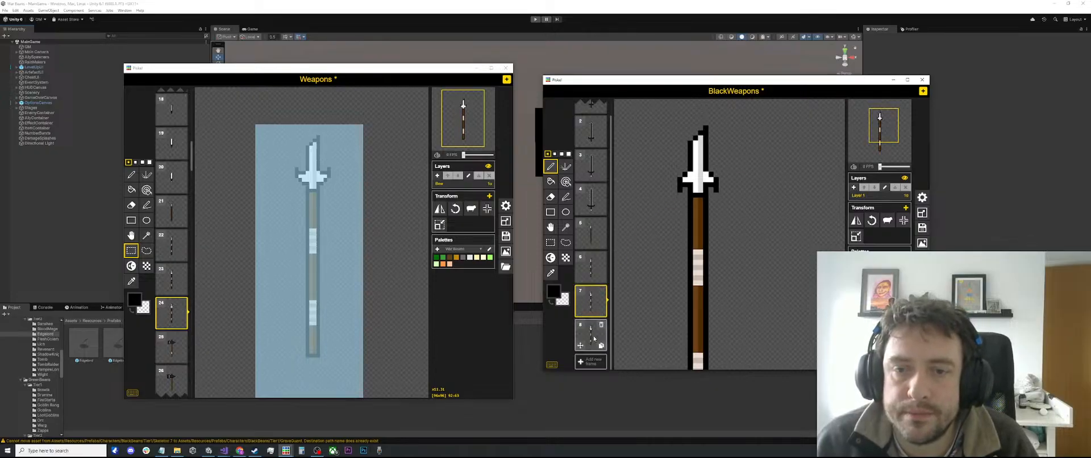
left_click(591, 236)
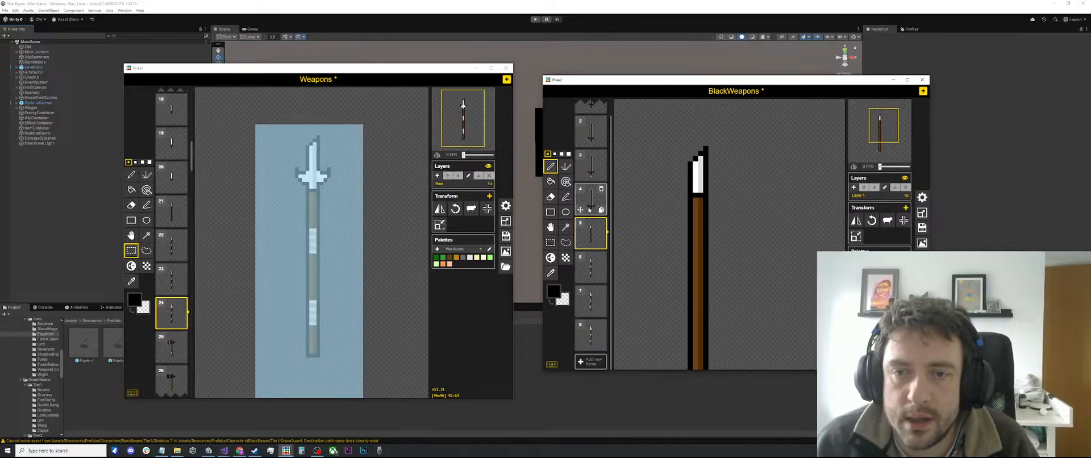
left_click(591, 199)
scroll(675, 202, "down", 2)
left_click(550, 273)
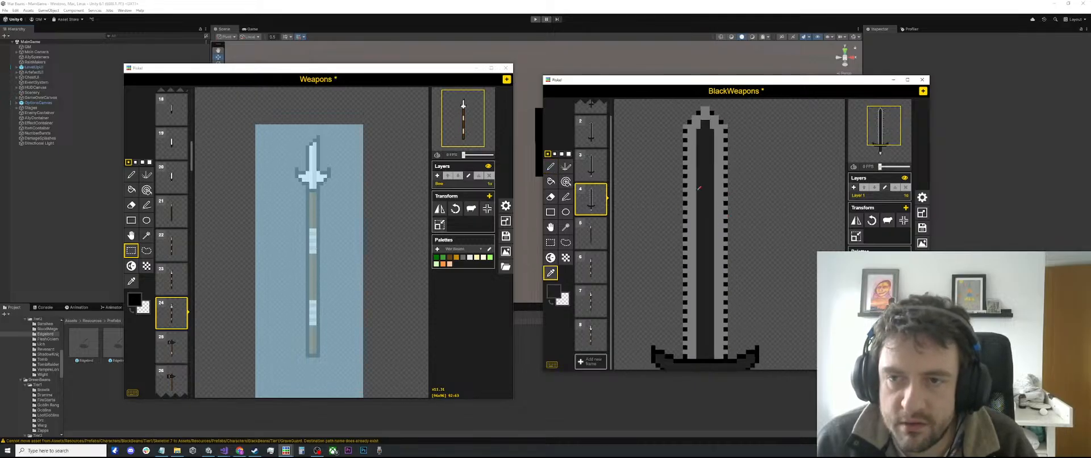
left_click(591, 233)
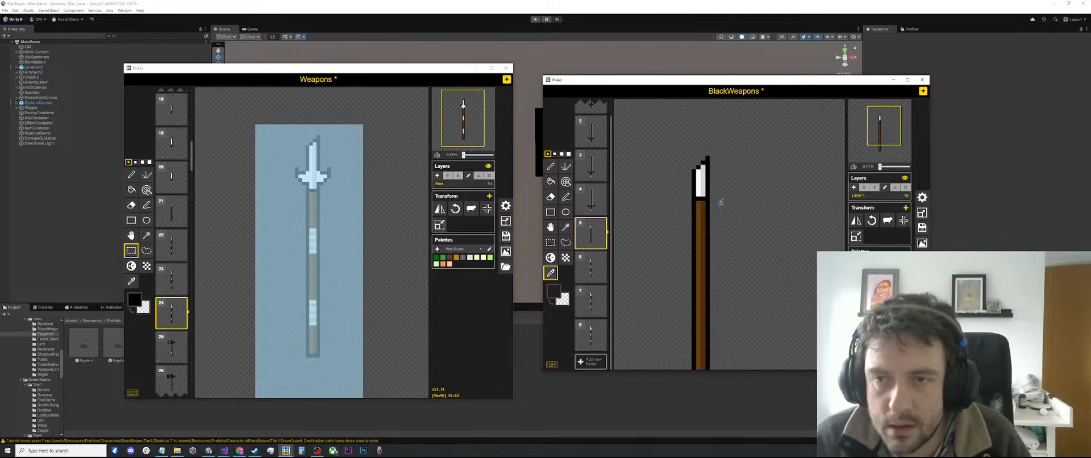
key("a")
left_click(696, 176)
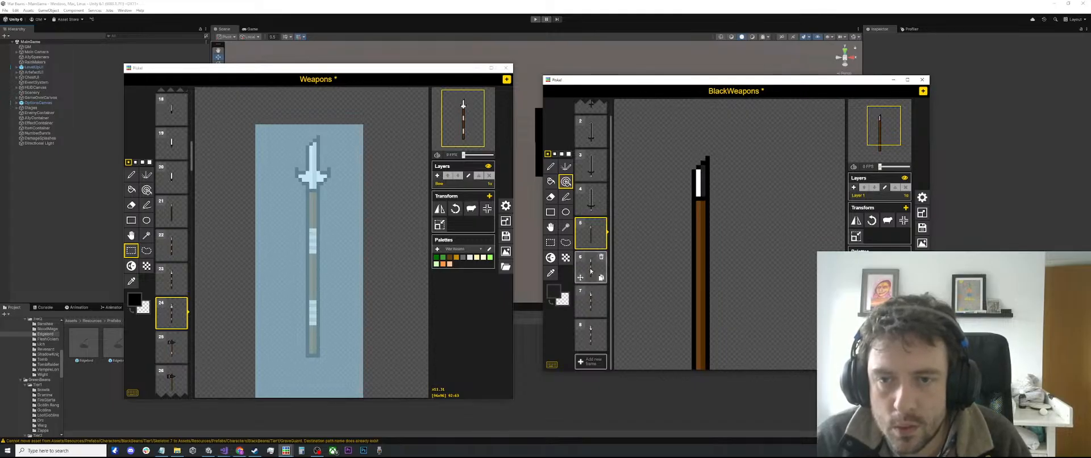
Step: Recolour the shaded half of the spearheads in frames 6, 7 and 8 with the same dark blade colour
key("Down")
left_click(703, 177)
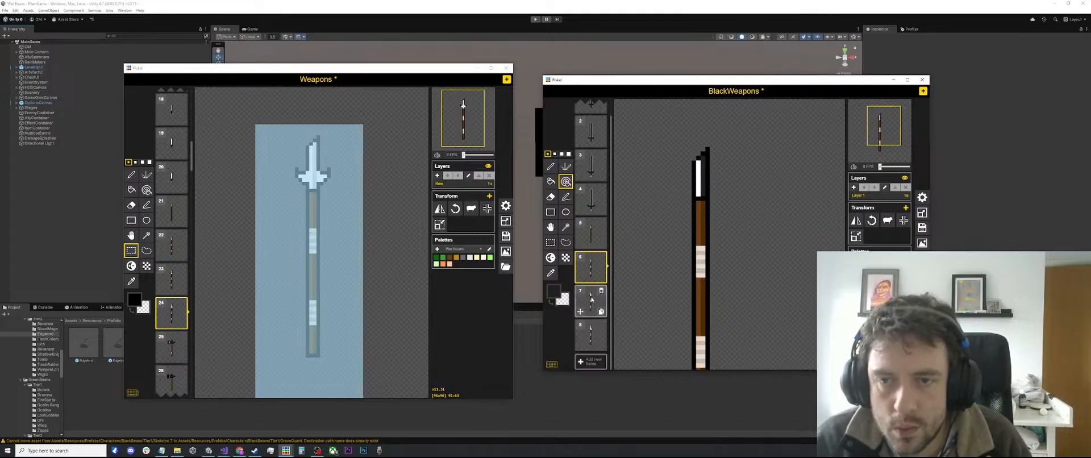
left_click(591, 298)
left_click(702, 180)
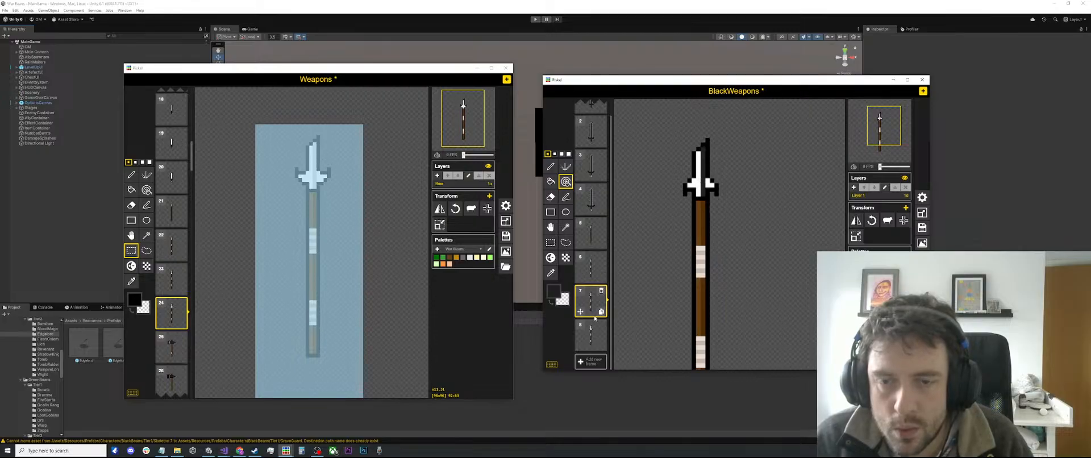
left_click(591, 336)
left_click(700, 152)
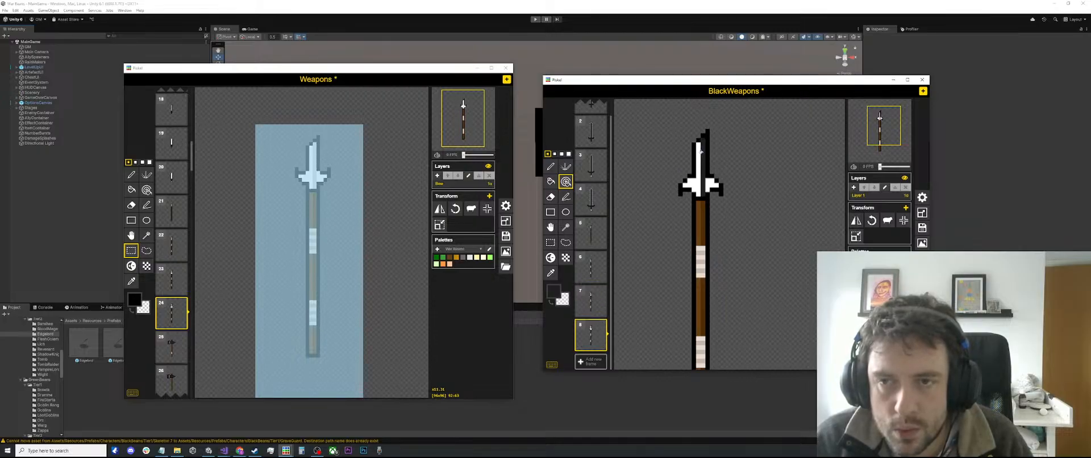
Step: Sample the grey edge colour of the sword blade in frame 4 and replace the white of frame 5's spearhead with it
left_click(606, 199)
key("o")
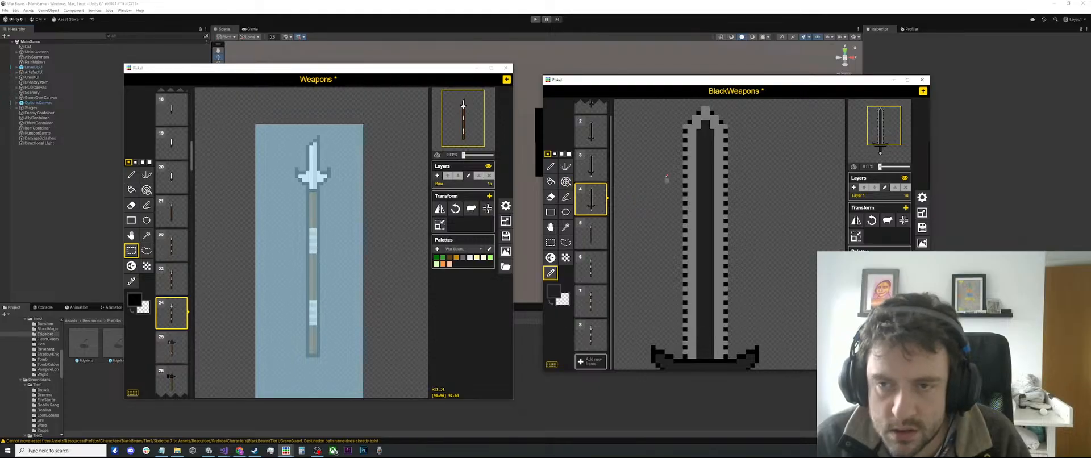
left_click(694, 169)
left_click(591, 233)
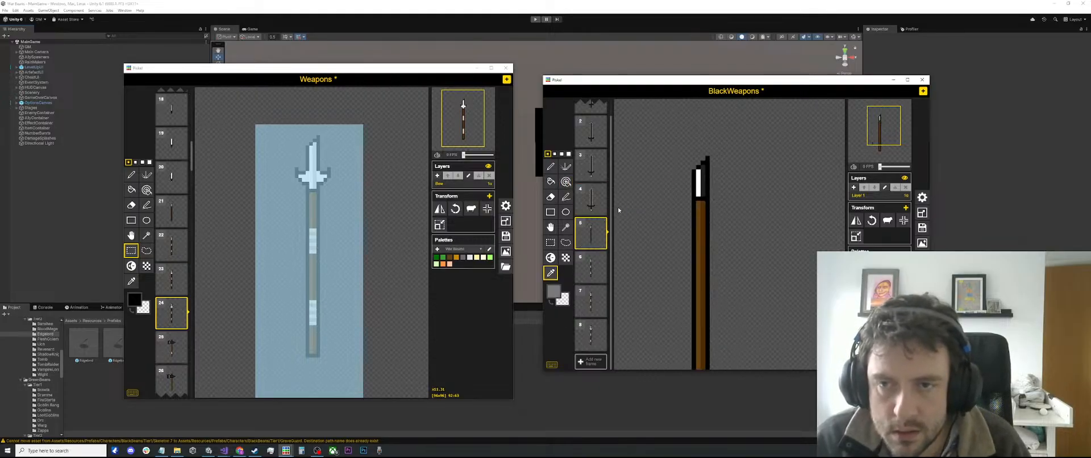
key("a")
left_click(693, 174)
Step: Replace the white of the spearheads in frames 6, 7 and 8 with the same grey and save BlackWeapons
left_click(592, 267)
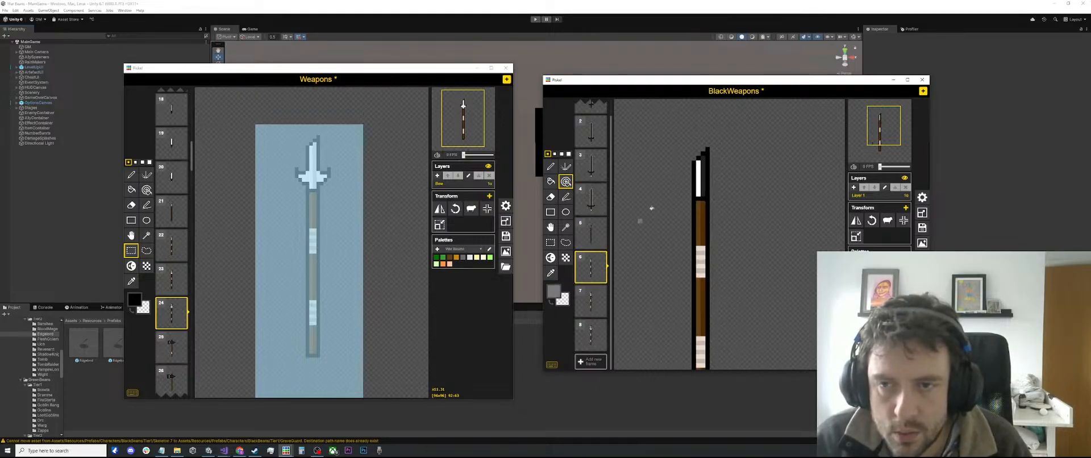
left_click(693, 175)
left_click(591, 301)
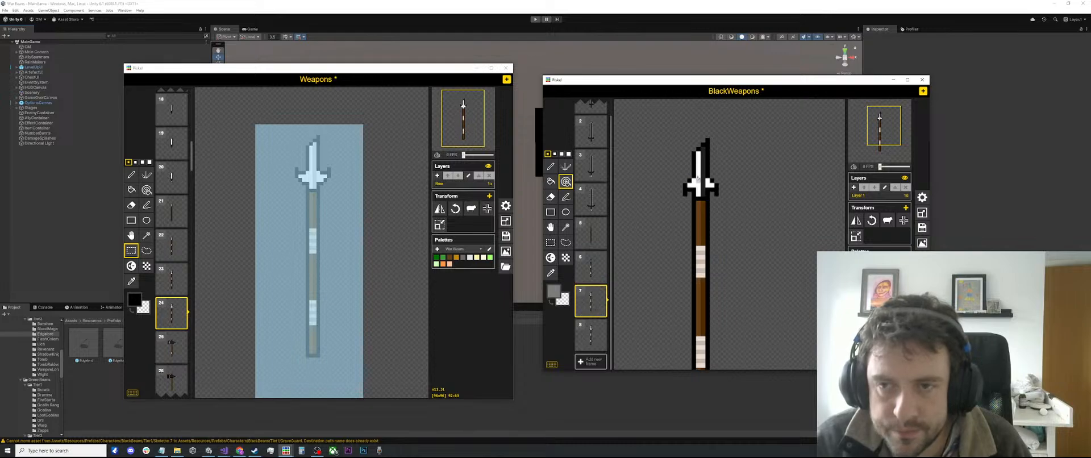
left_click(698, 171)
left_click(592, 336)
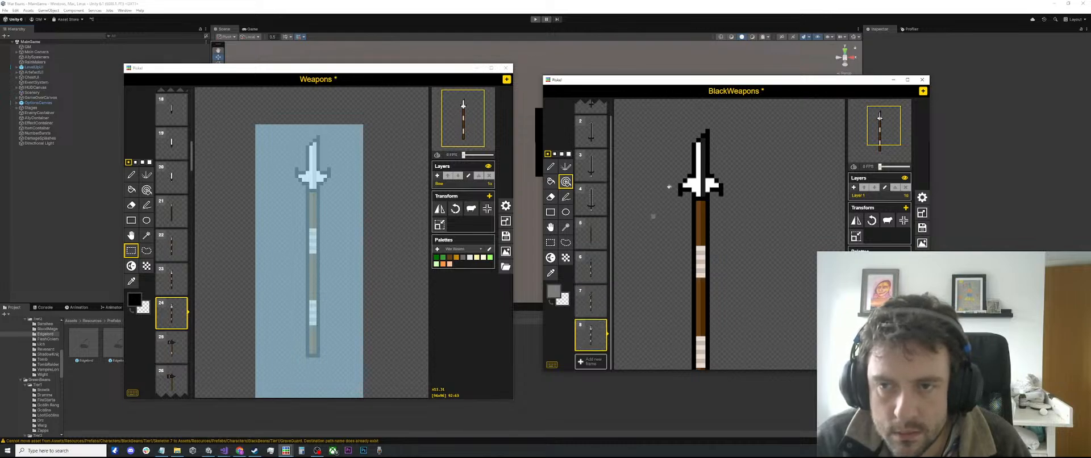
left_click(692, 165)
key("ctrl+s")
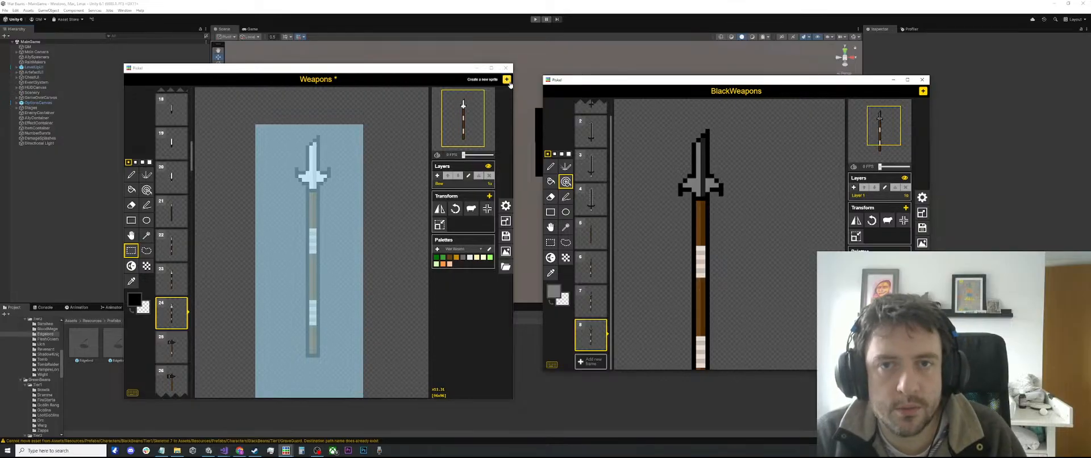
Step: Open the BlackBeans piskel file from the Characters folder in a new sprite window, keeping the BlackWeapons spear visible beside it
left_click(903, 105)
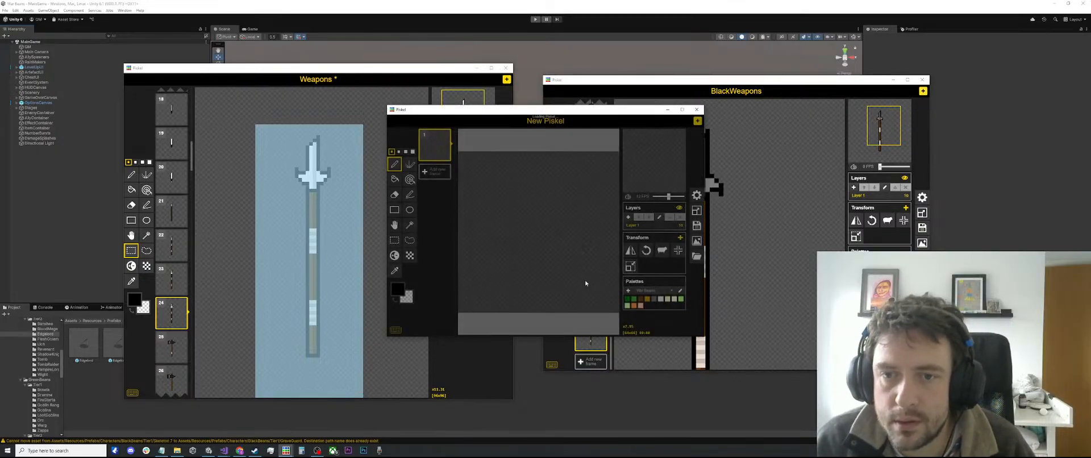
left_click(697, 255)
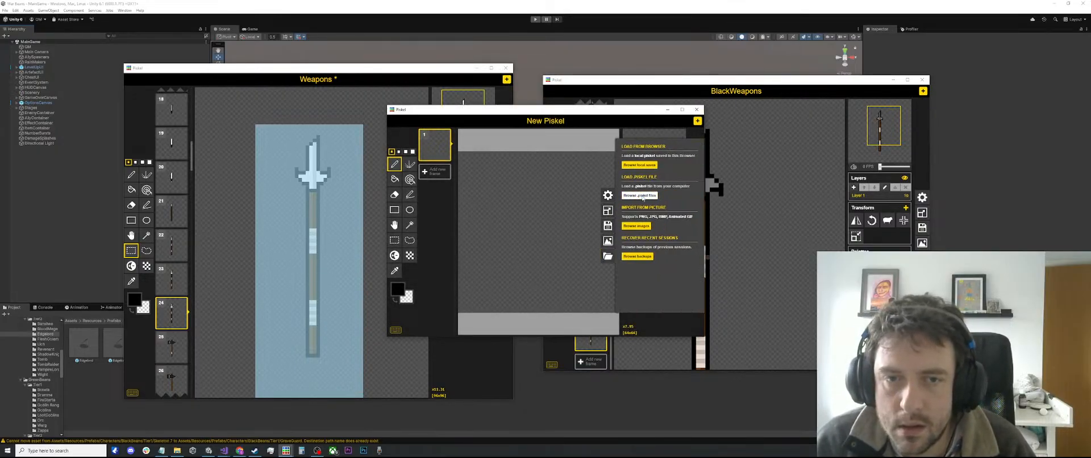
left_click(643, 199)
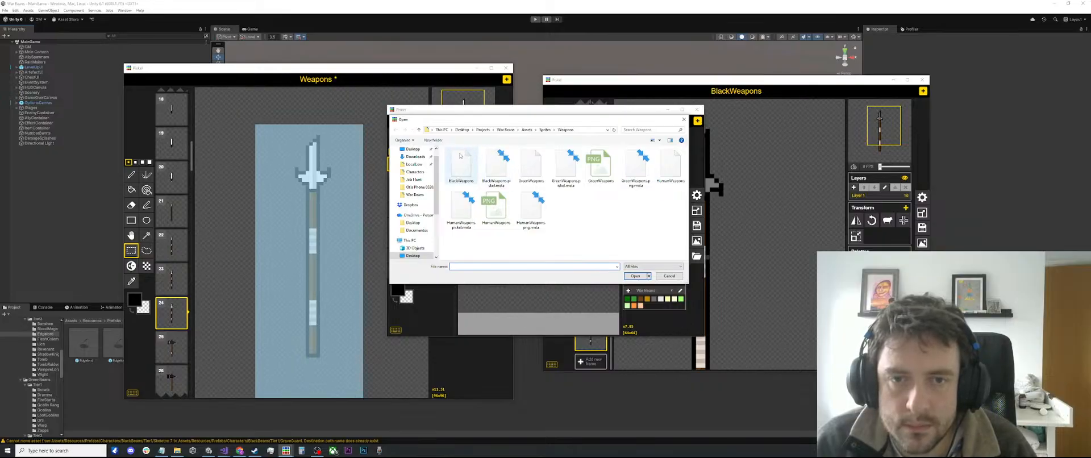
left_click(545, 130)
double_click(507, 165)
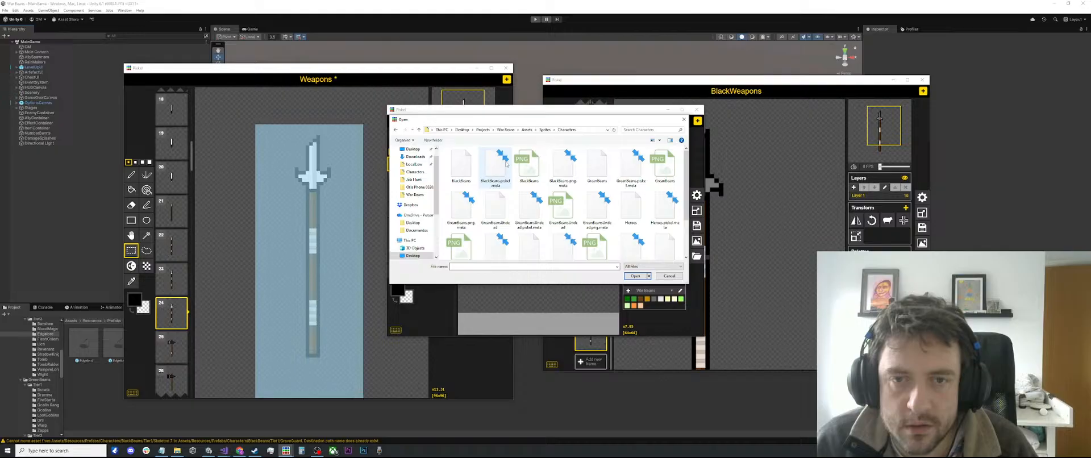
double_click(479, 183)
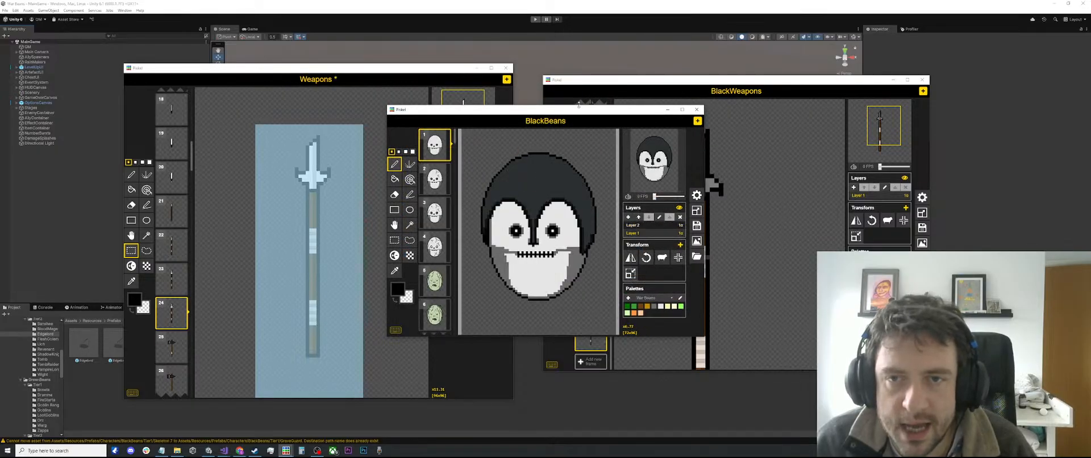
left_click_drag(579, 104, 479, 106)
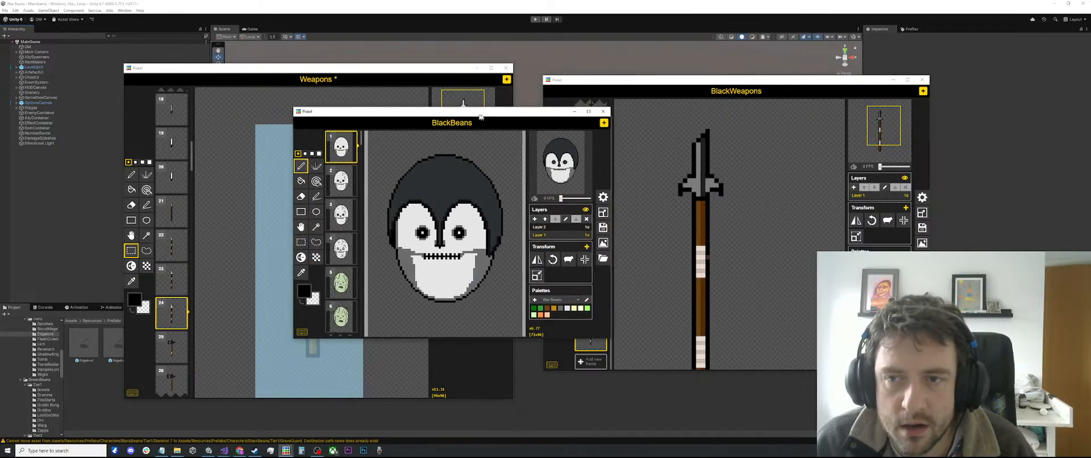
Step: Sample the dark hood colour from Layer 2 of the first BlackBeans frame and check its RGB values
left_click(337, 182)
left_click(337, 149)
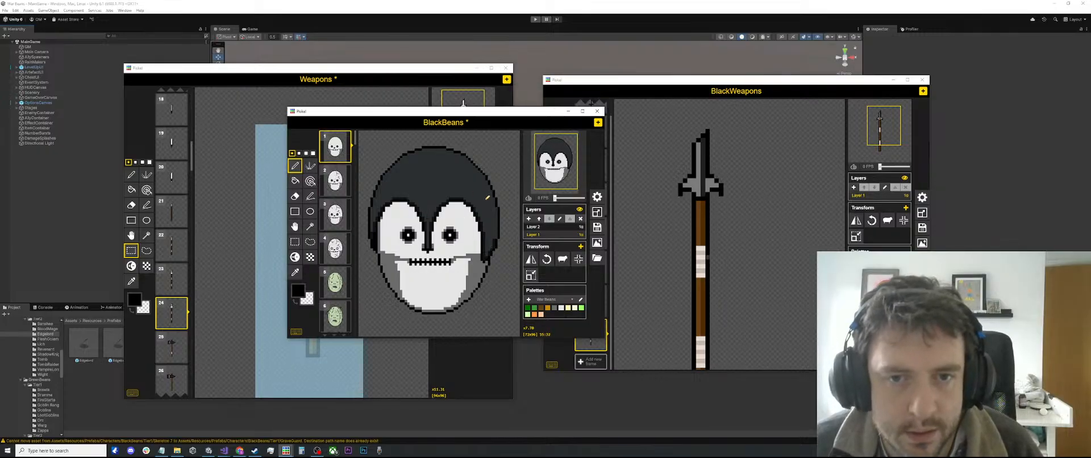
key("o")
left_click(434, 169)
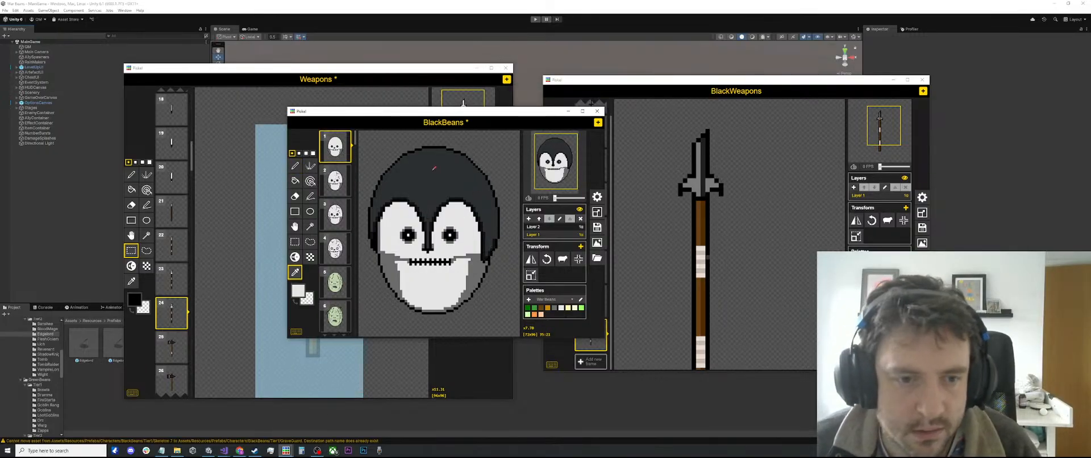
left_click(549, 227)
left_click(434, 180)
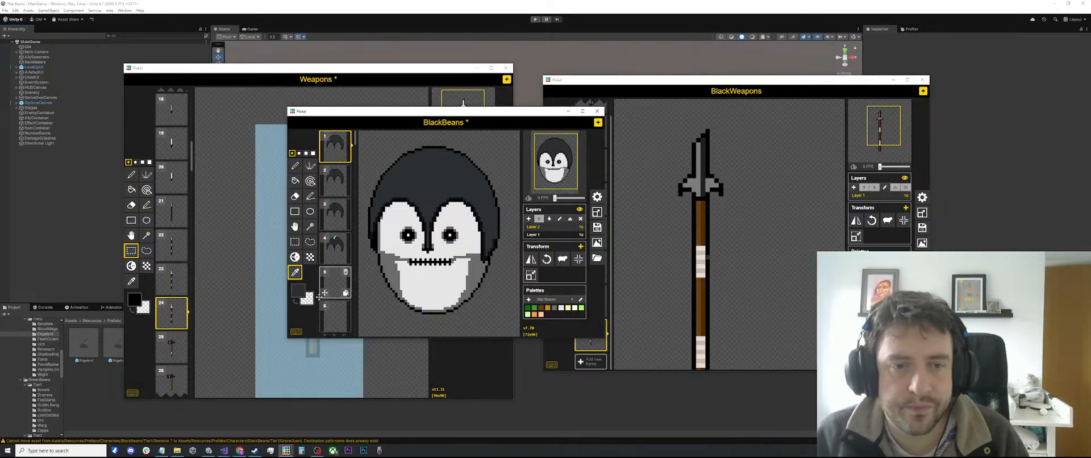
left_click(295, 289)
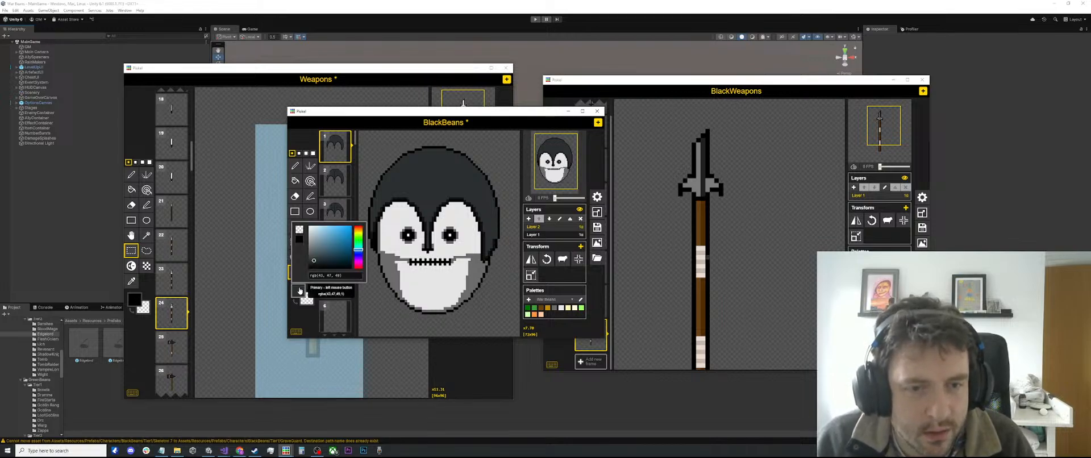
left_click(300, 291)
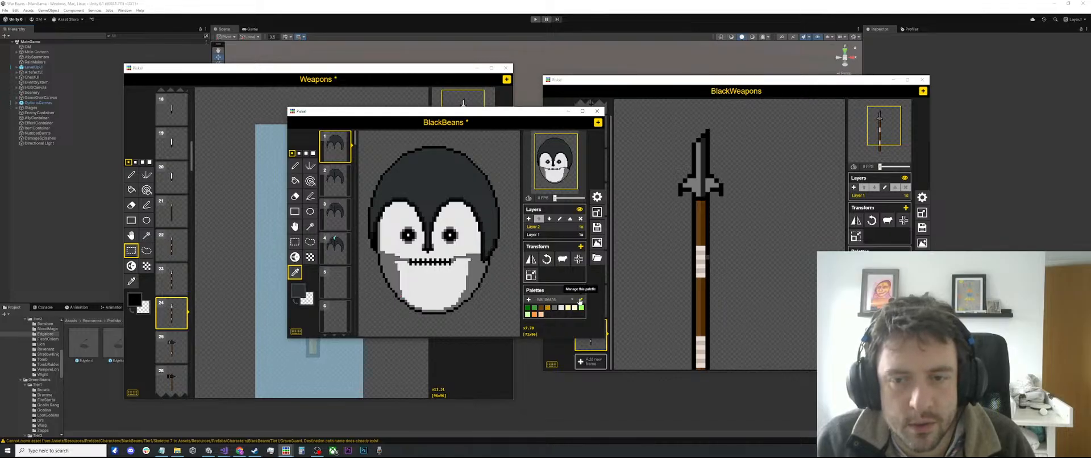
Step: Add a new colour with RGB 43, 47, 49 to the War Beans palette and save the palette
left_click(580, 299)
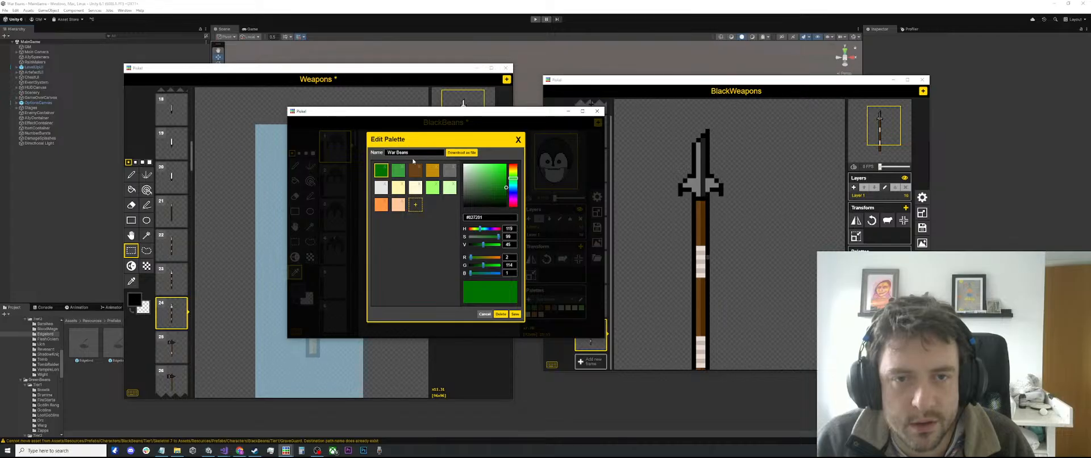
left_click(415, 206)
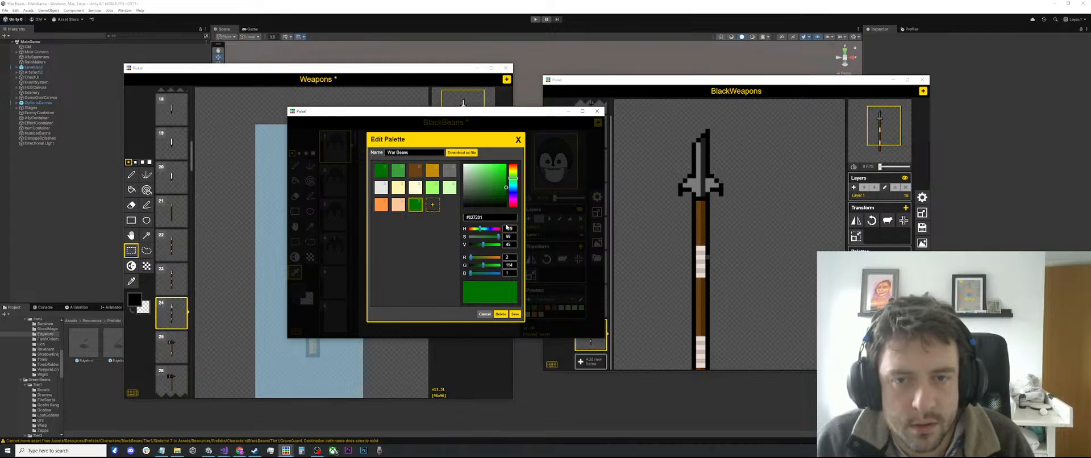
left_click(509, 256)
type("43")
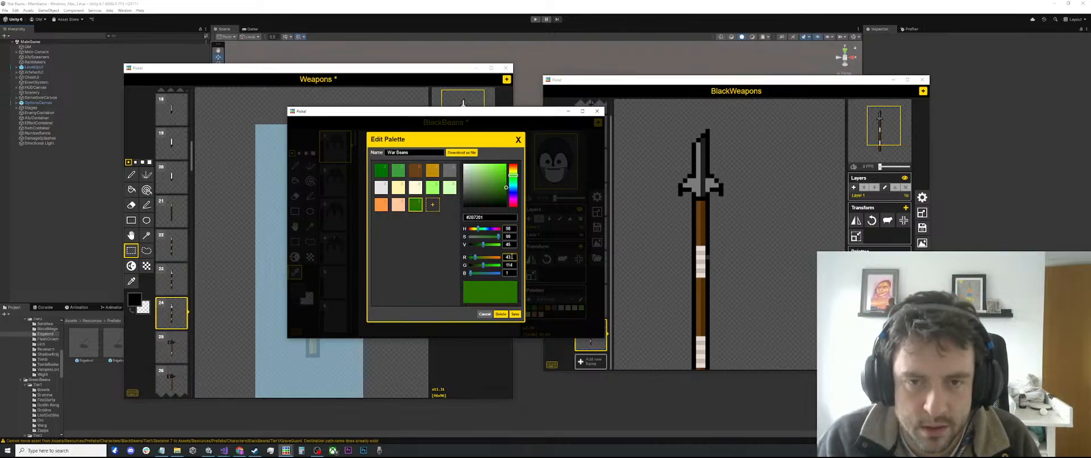
key("Tab")
type("47")
key("Tab")
type("4")
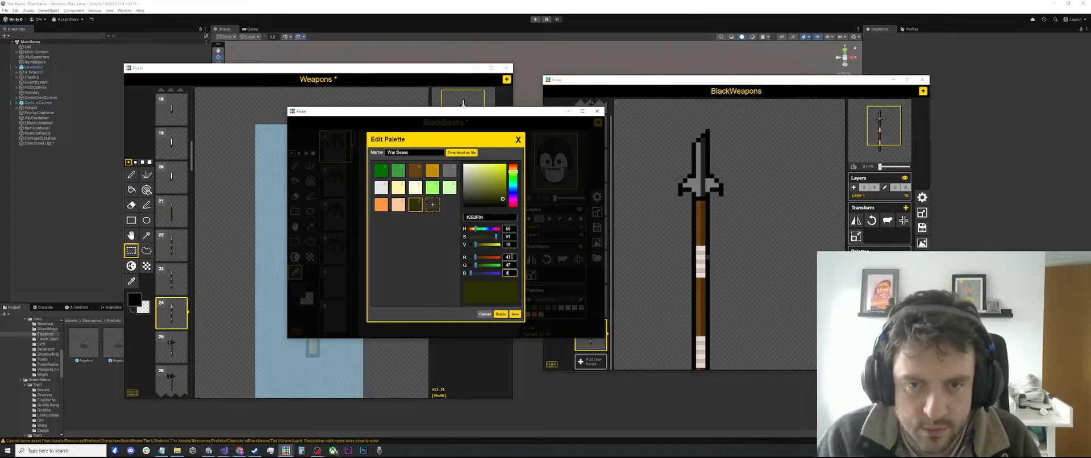
type("9")
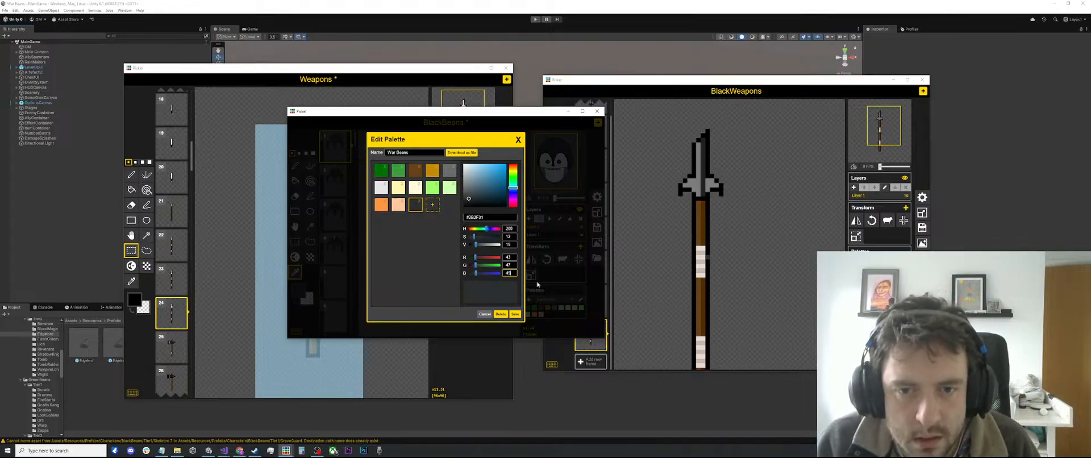
left_click(516, 314)
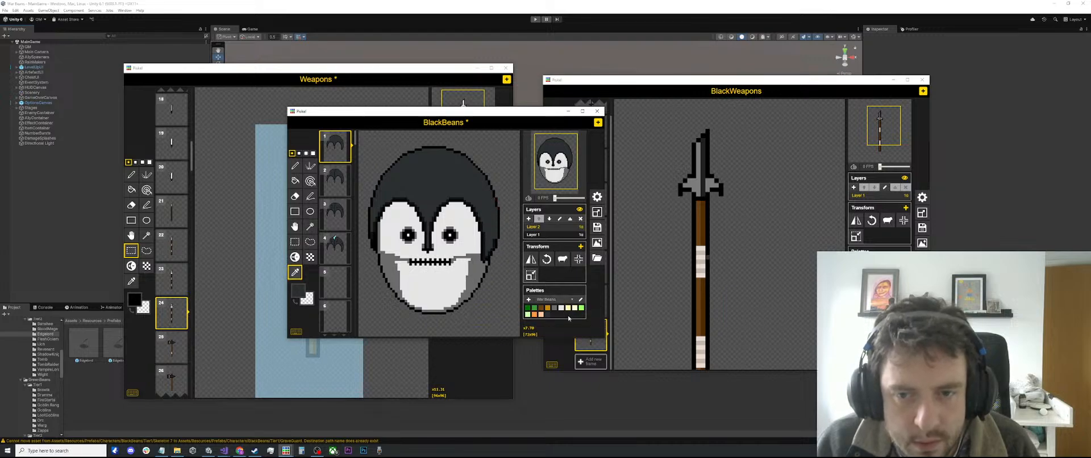
Step: Switch BlackBeans back to the Pen tool and save the sprite
key("p")
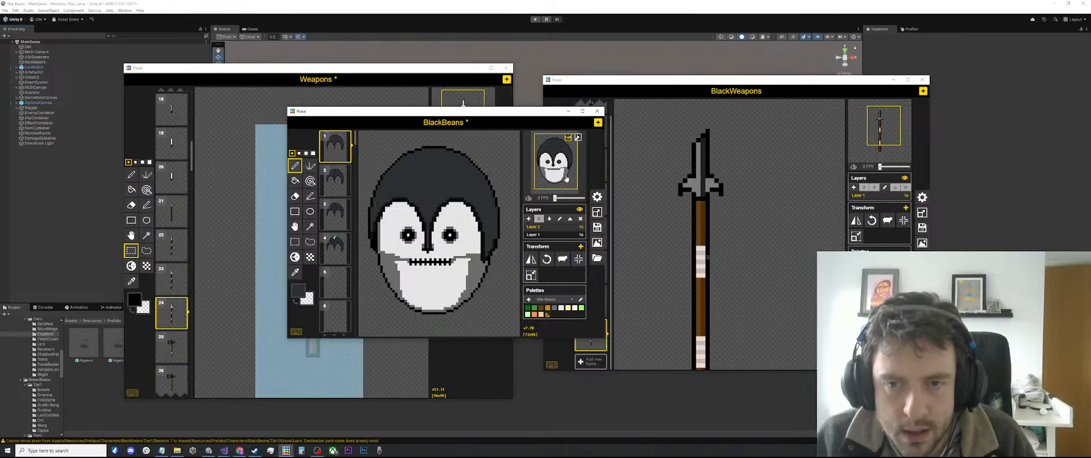
left_click(742, 90)
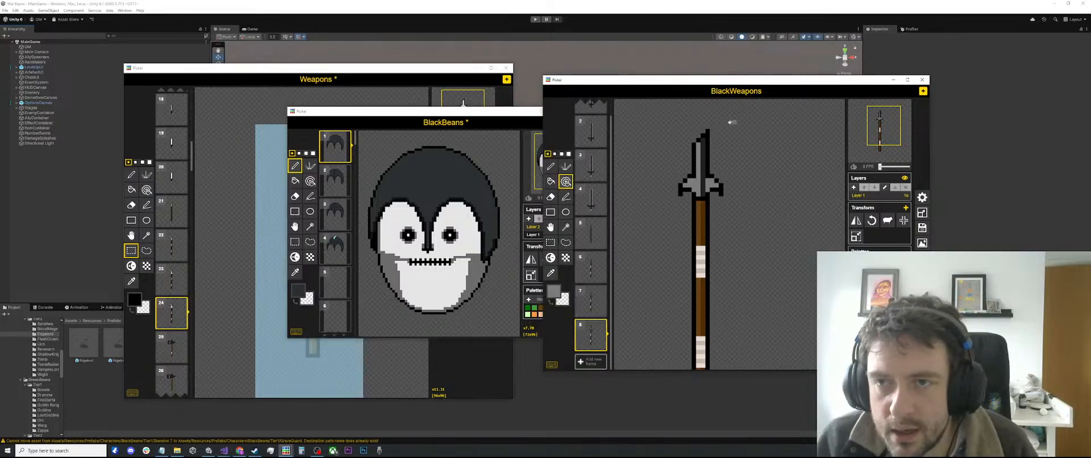
left_click(453, 116)
key("ctrl+s")
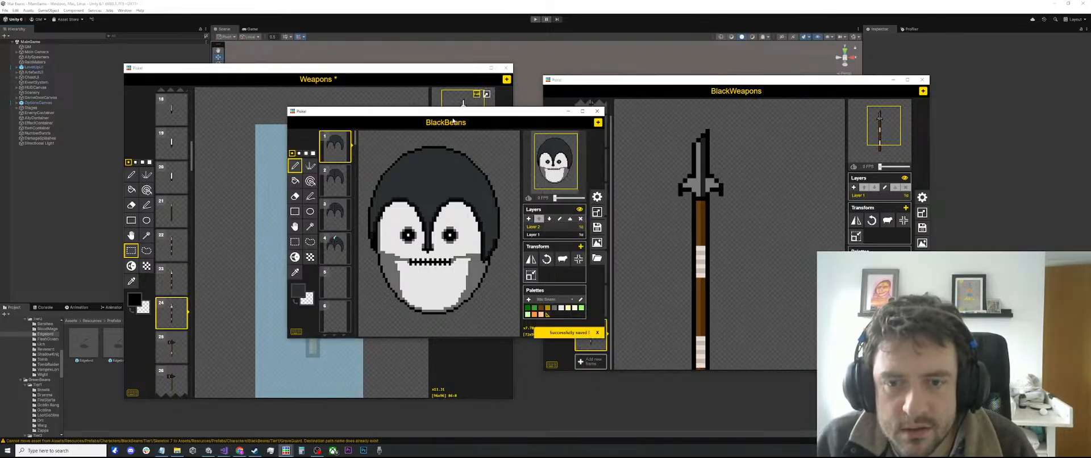
Step: Open the BlackWeapons piskel file from the Sprites Weapons folder in a new window and enlarge it over the old BlackWeapons window
left_click(749, 83)
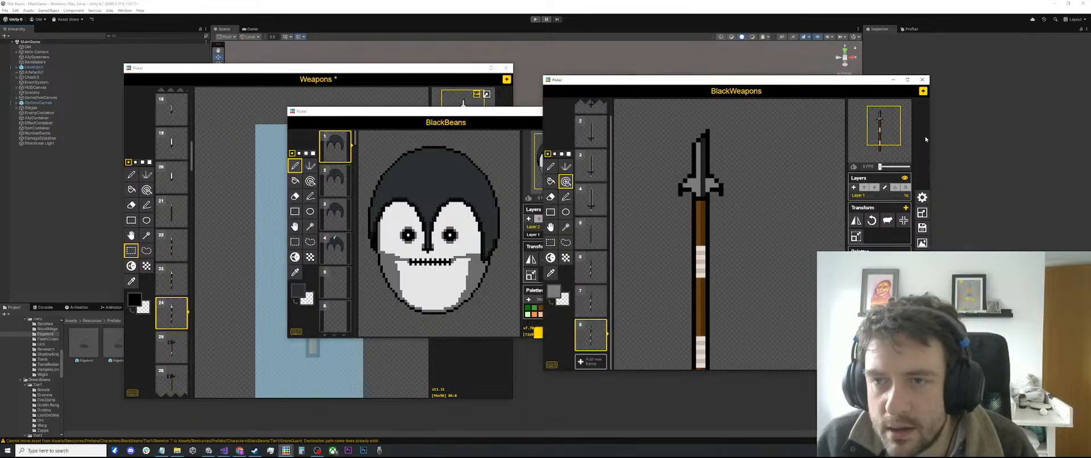
left_click(921, 91)
left_click(609, 256)
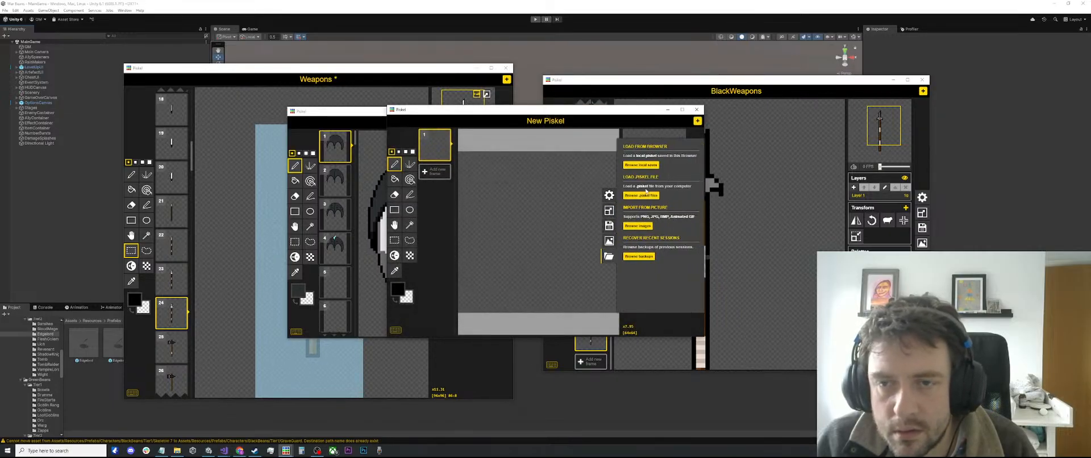
left_click(641, 195)
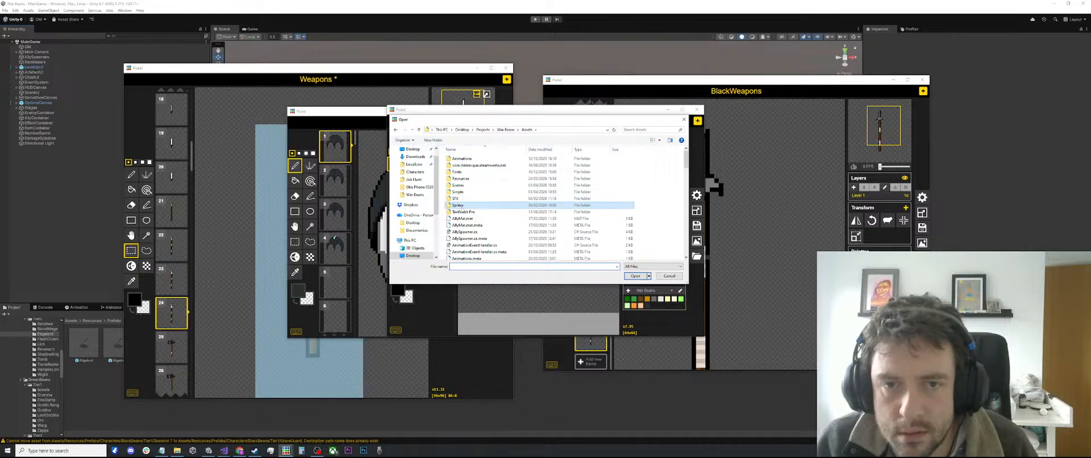
double_click(460, 205)
double_click(495, 202)
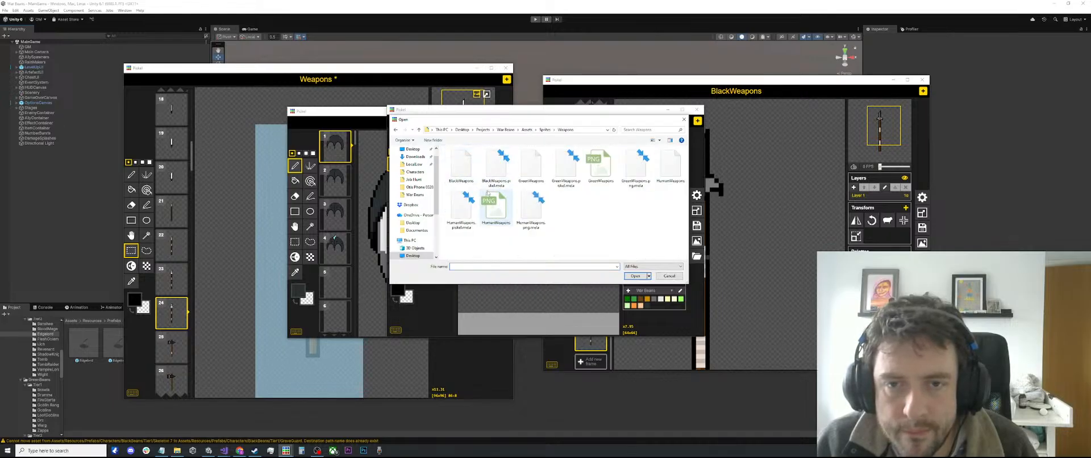
left_click(458, 157)
double_click(458, 157)
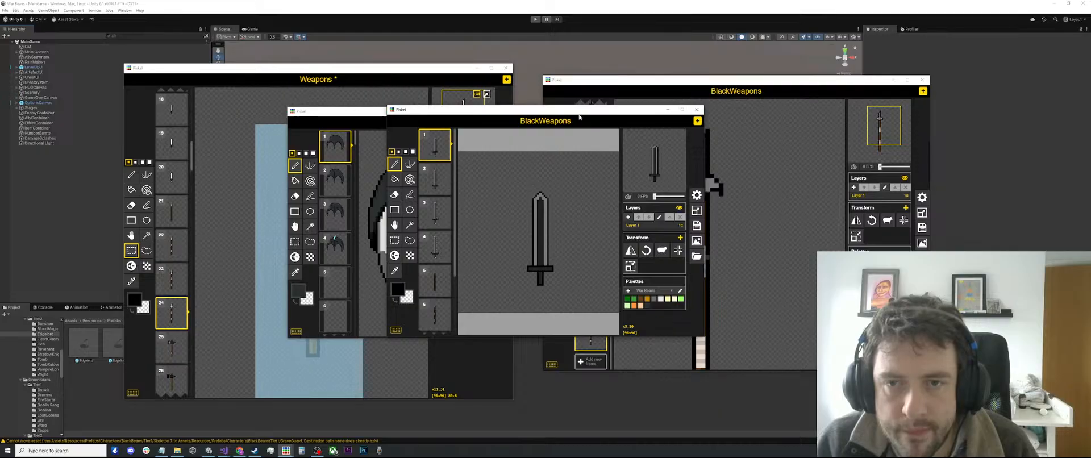
left_click_drag(580, 116, 721, 75)
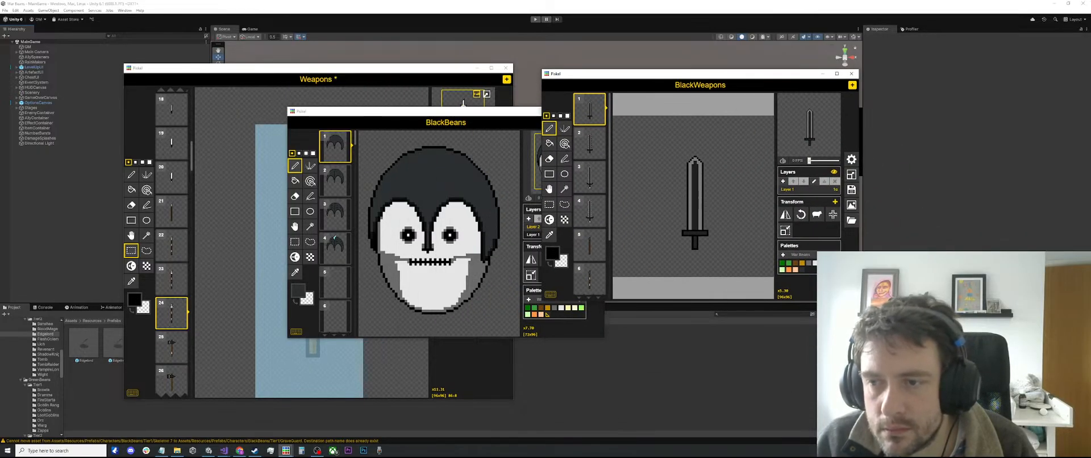
left_click_drag(859, 301, 948, 399)
Step: Replace the centre colour of the sword blades in frames 1 to 4 with the new dark War Beans palette colour
left_click(892, 270)
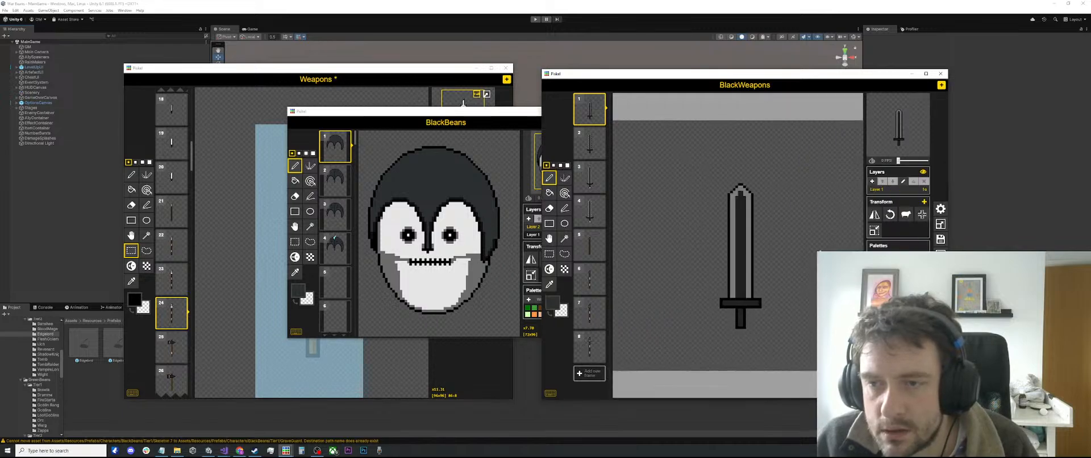
left_click(565, 192)
left_click(740, 239)
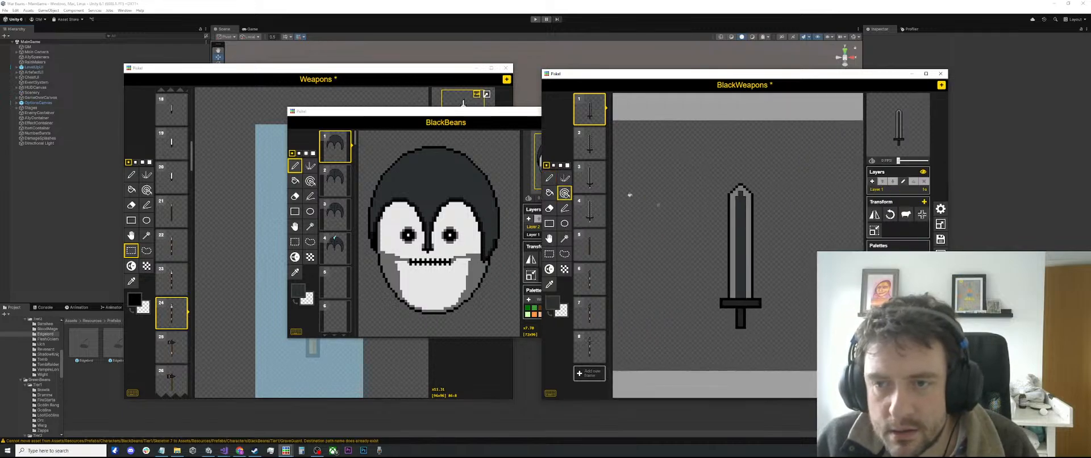
left_click(584, 146)
left_click(740, 213)
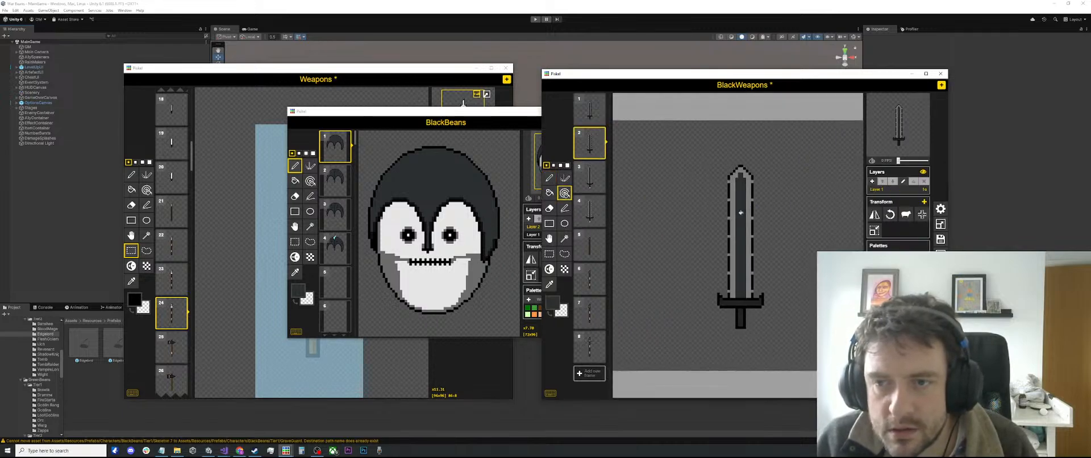
left_click(590, 182)
left_click(740, 210)
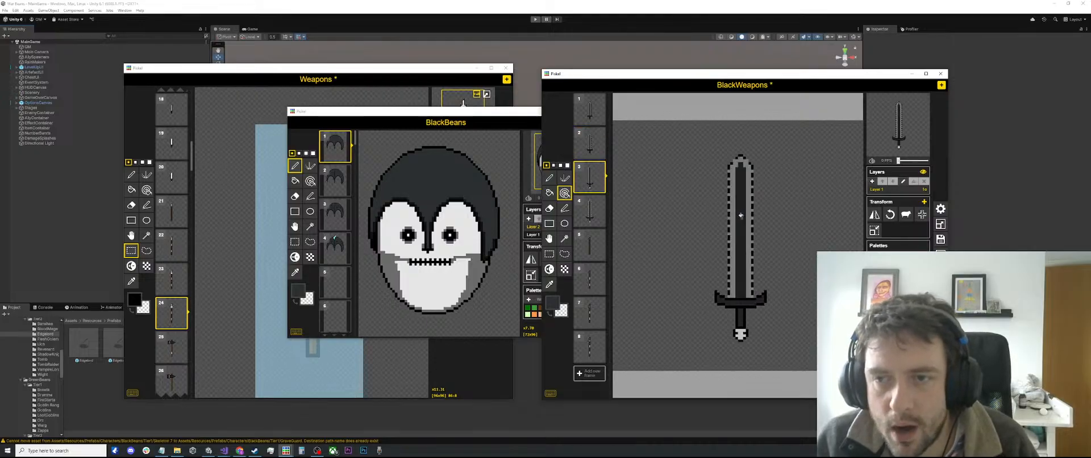
left_click(591, 211)
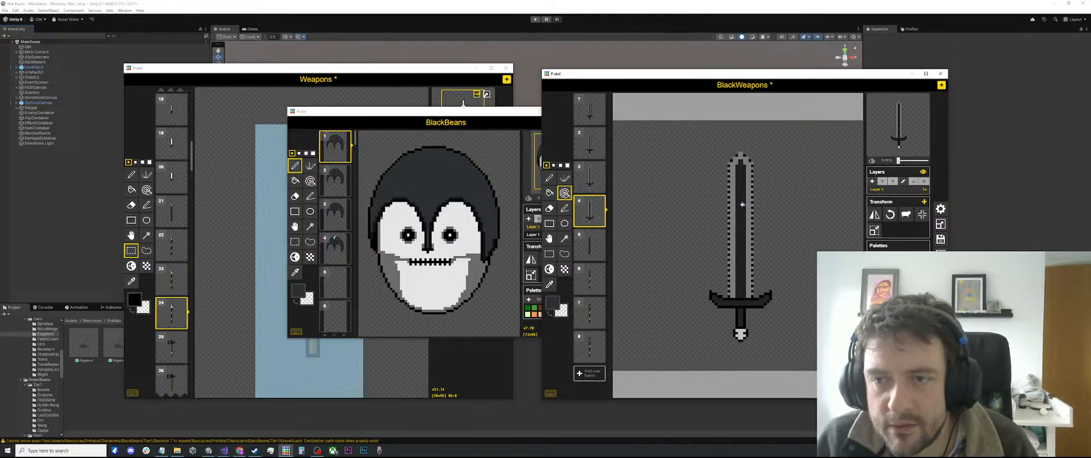
left_click(741, 227)
Step: Review the spears in frames 5 to 8 and darken the drawing colour to a near-black shade for the frame 8 shaft
left_click(590, 246)
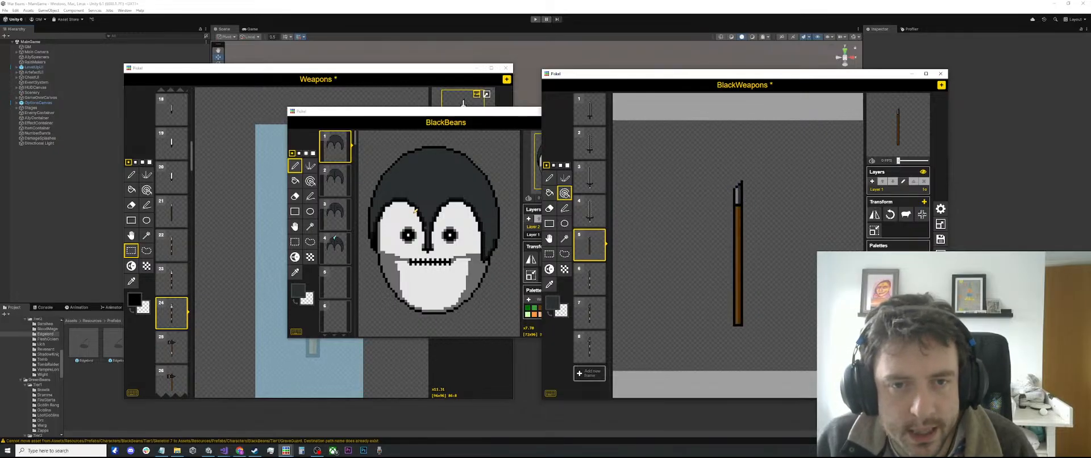
left_click(594, 279)
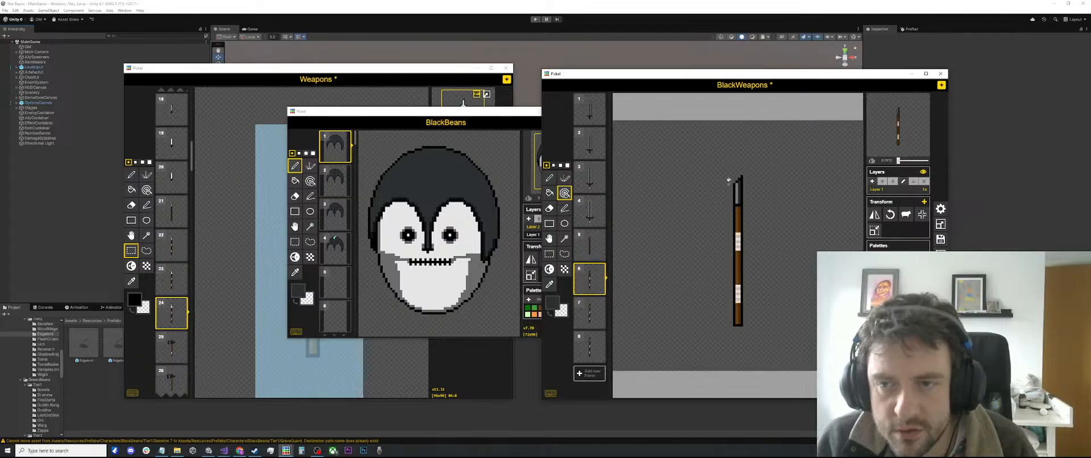
left_click(589, 313)
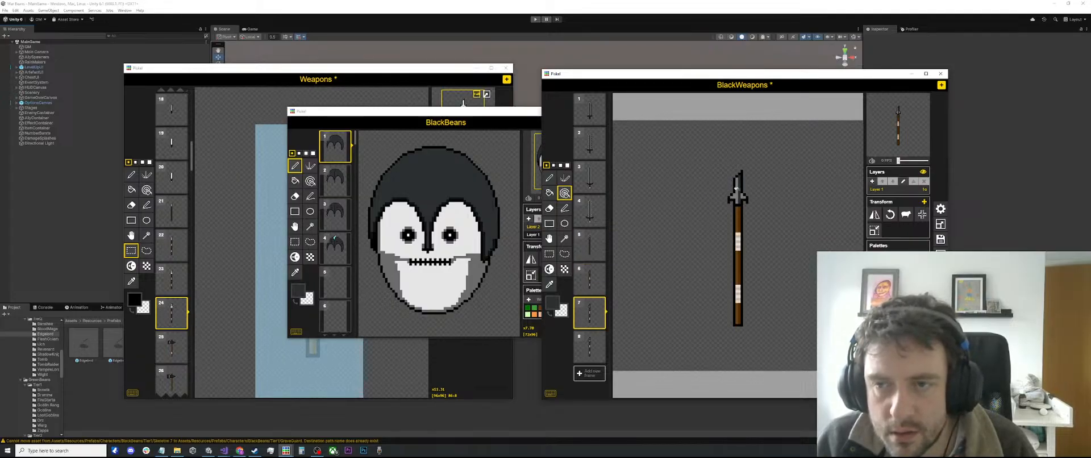
left_click(590, 347)
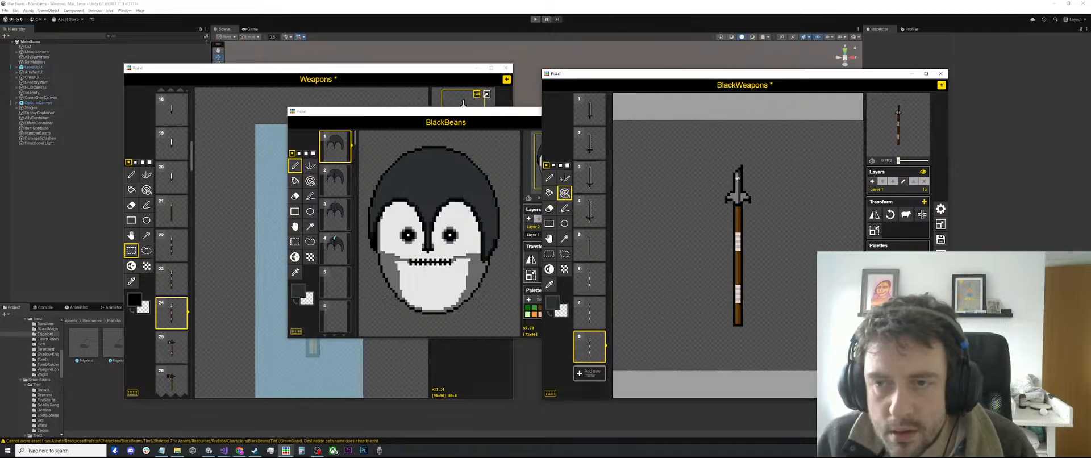
scroll(750, 206, "up", 2)
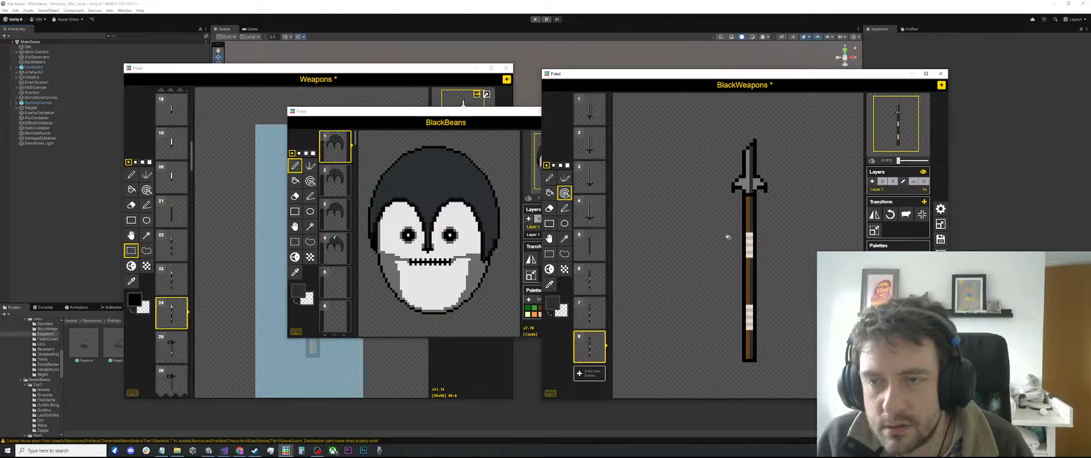
left_click(552, 303)
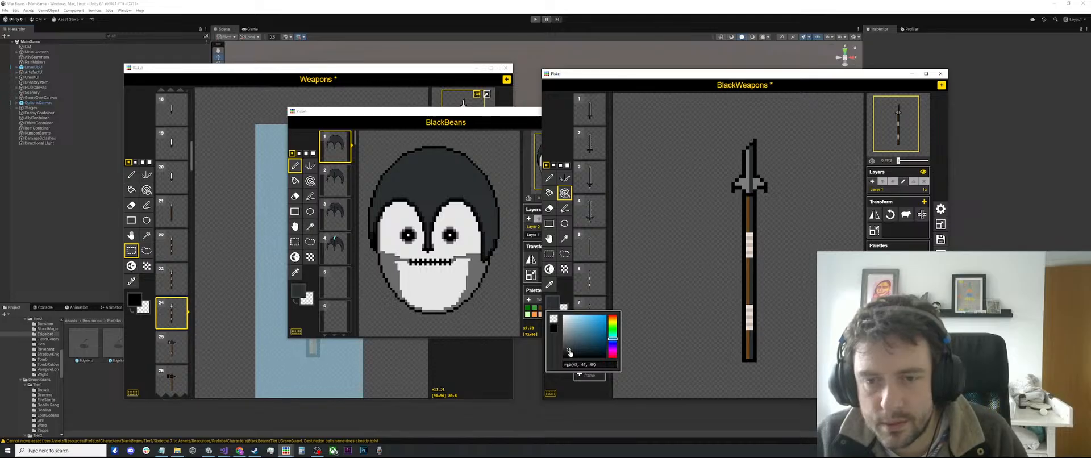
left_click_drag(569, 353, 569, 356)
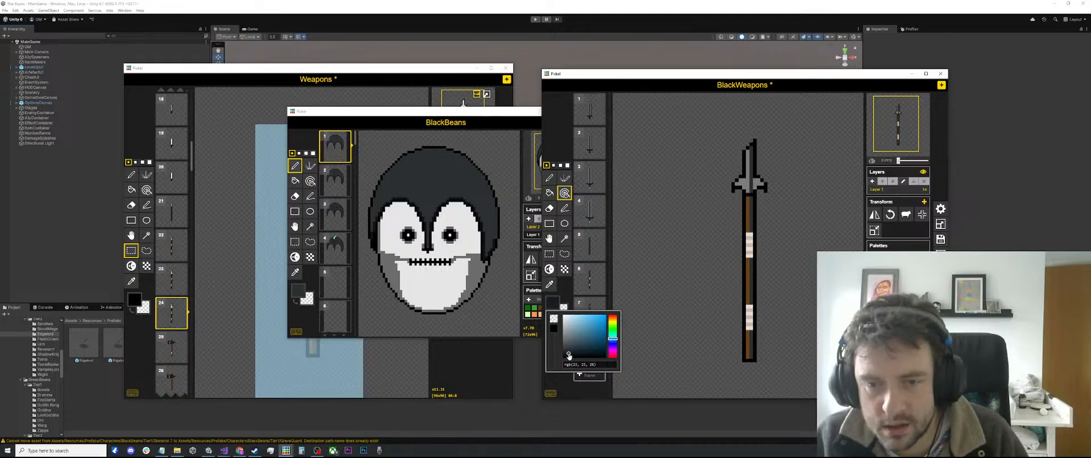
Step: Recolour all brown wooden sections of the frame 8 spear shaft with the near-black colour, keeping the white bands
left_click(749, 216)
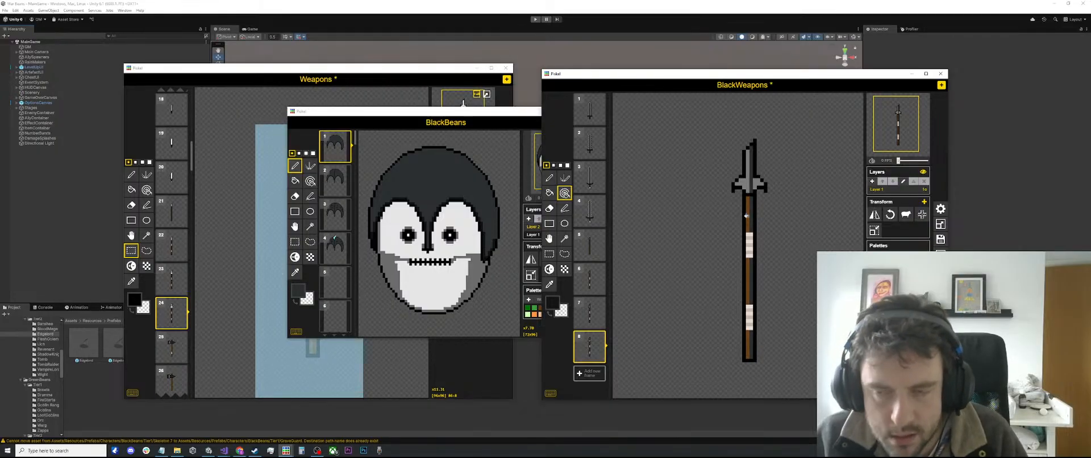
key("b")
left_click(749, 271)
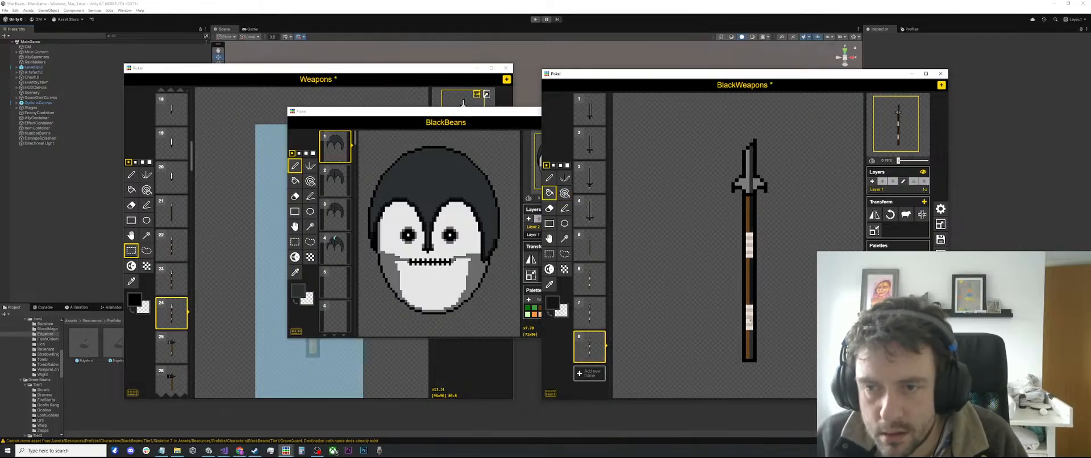
left_click(748, 341)
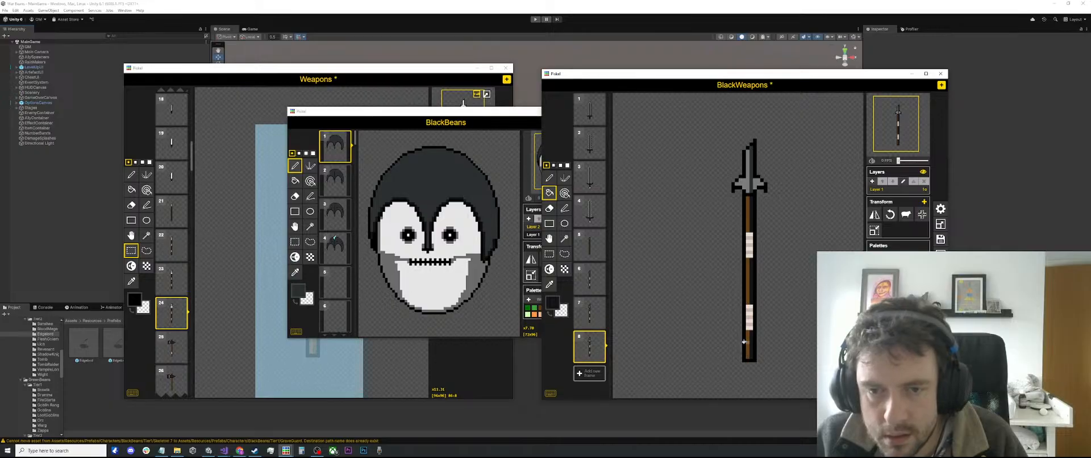
left_click(744, 342)
left_click(747, 293)
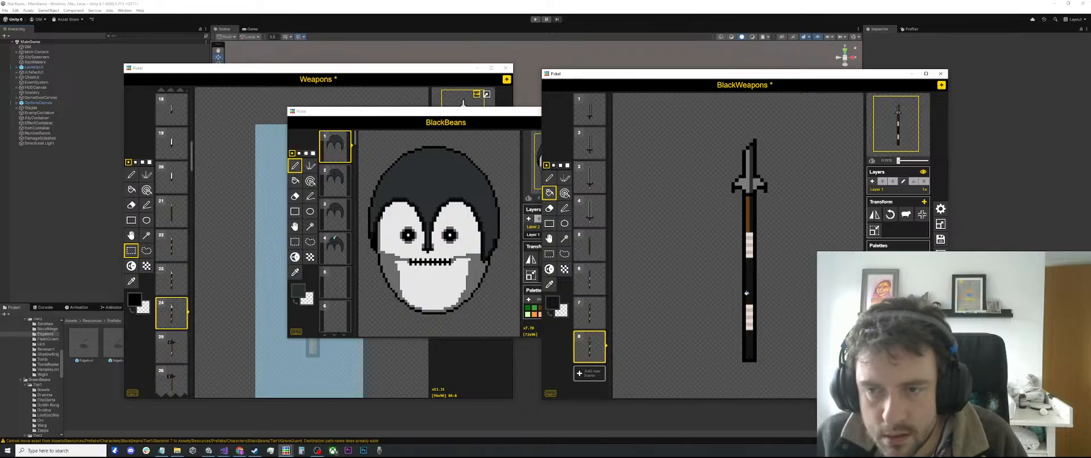
left_click(746, 209)
Step: Recolour all brown wooden sections of the frame 7 spear shaft near-black, keeping the white bands
left_click(598, 317)
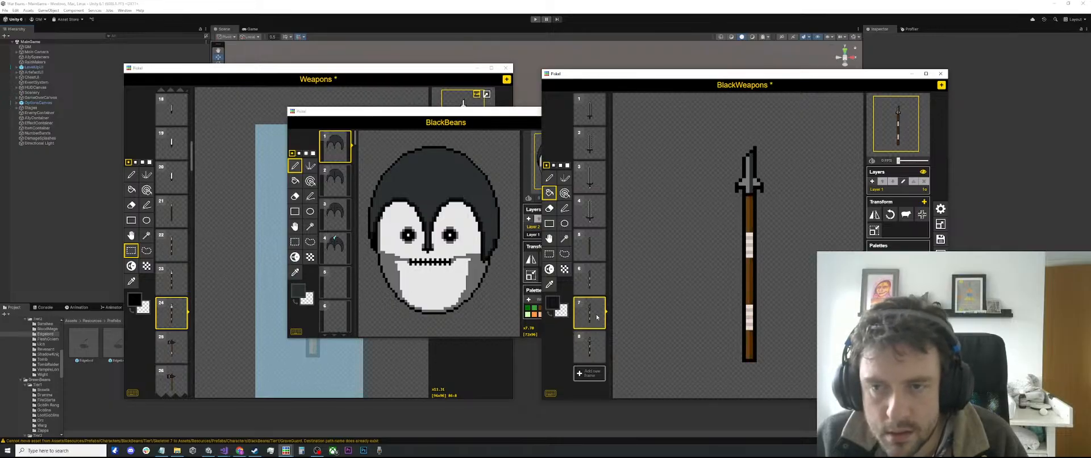
left_click(749, 281)
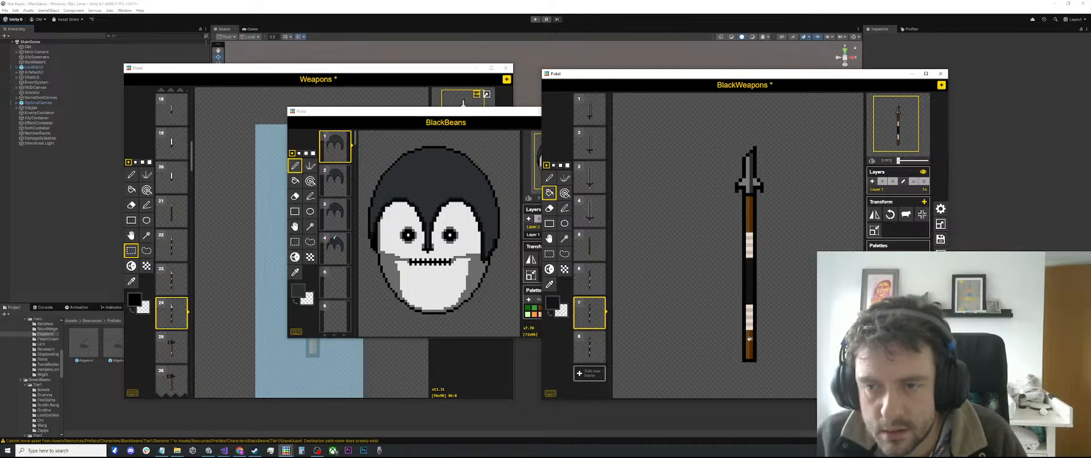
left_click(749, 338)
left_click(748, 209)
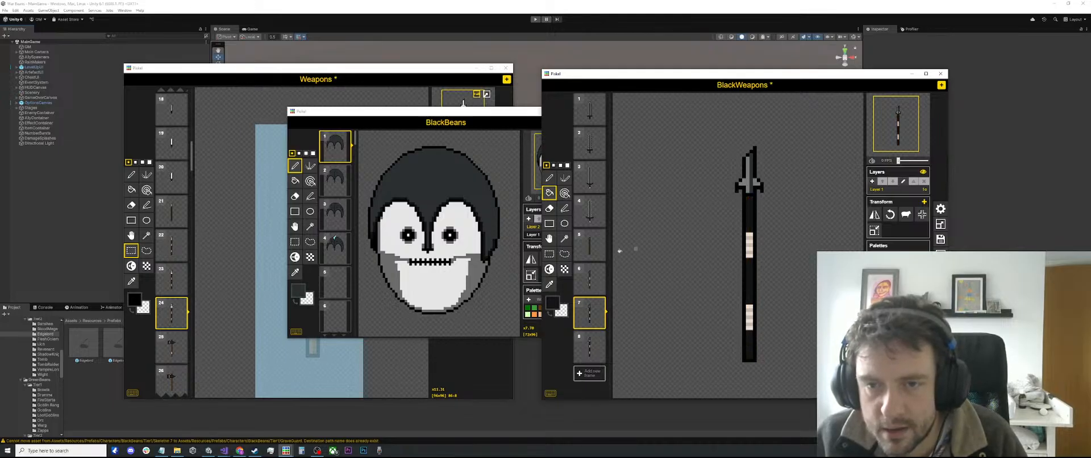
Step: Fill the three brown sections of the frame 6 spear shaft with the near-black colour, leaving the white bands
left_click(590, 279)
left_click(747, 212)
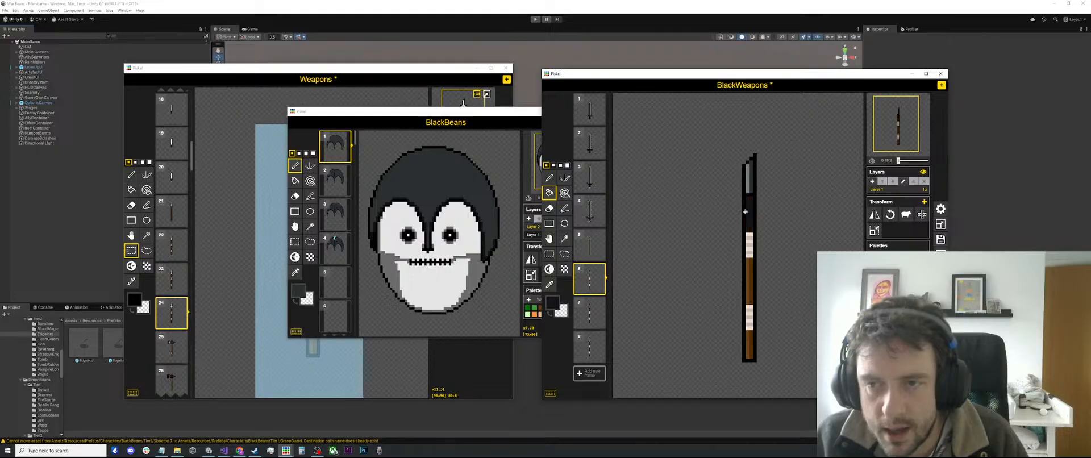
left_click(747, 278)
left_click(748, 345)
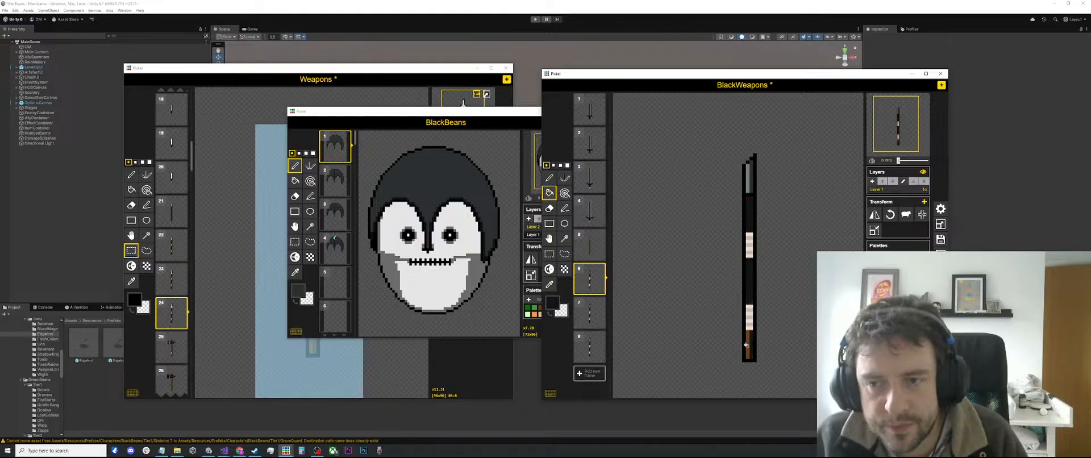
Step: Recolour both brown tones of the frame 5 spear shaft near-black and check the shafts in frames 6 to 8
left_click(589, 244)
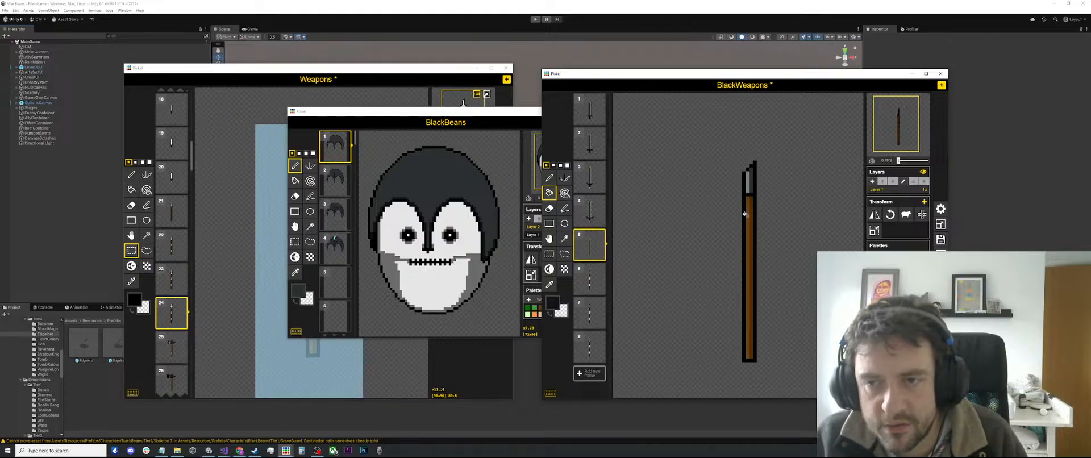
left_click(745, 215)
left_click(751, 215)
left_click(578, 276)
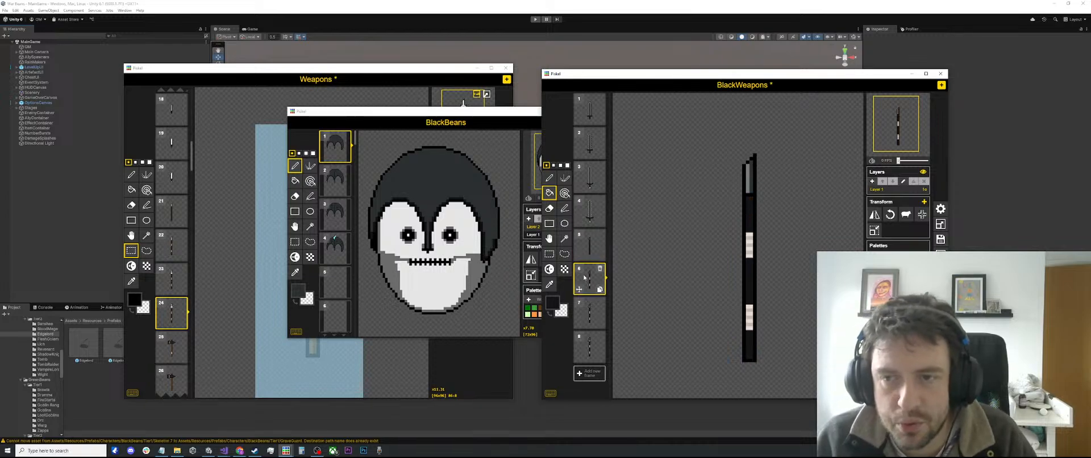
left_click(589, 312)
left_click(590, 348)
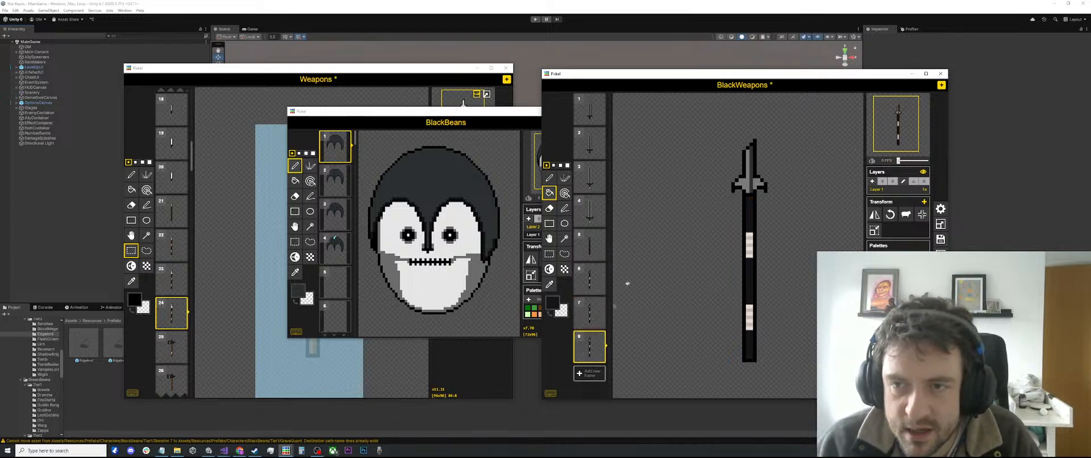
scroll(767, 187, "down", 2)
scroll(756, 213, "up", 1)
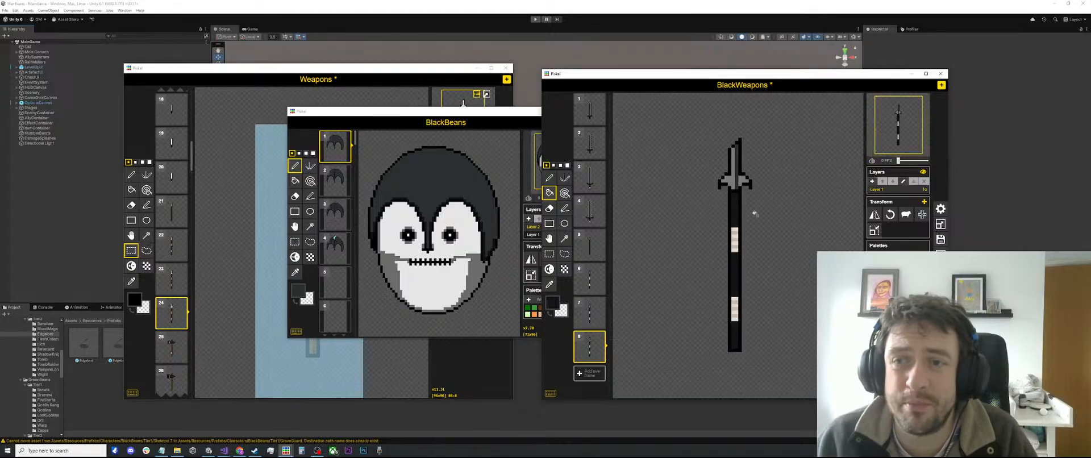
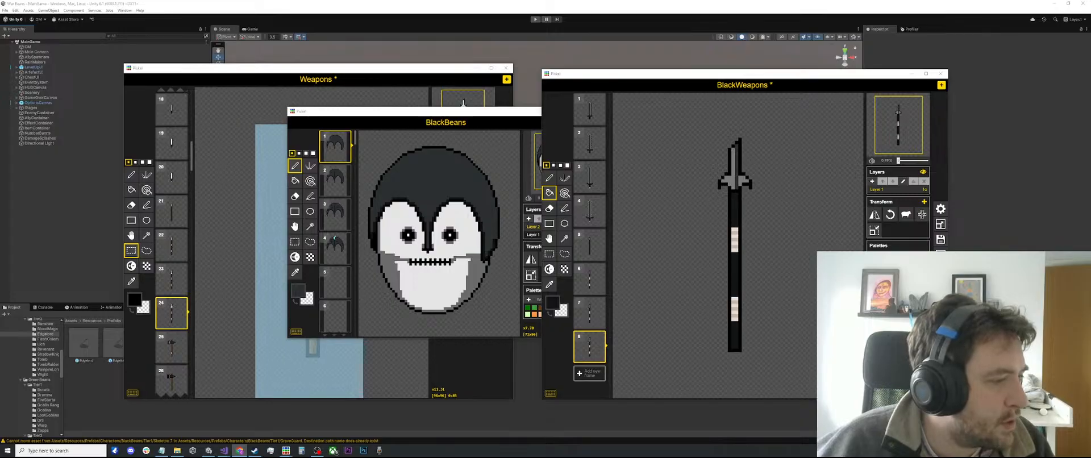
Step: Save the BlackWeapons sprite and add an empty ninth frame
left_click_drag(663, 74, 664, 79)
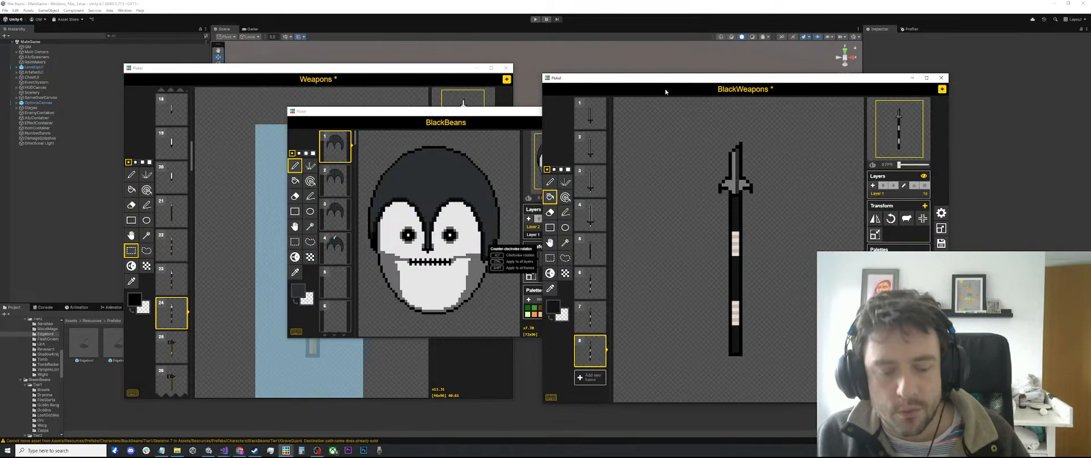
key("ctrl+s")
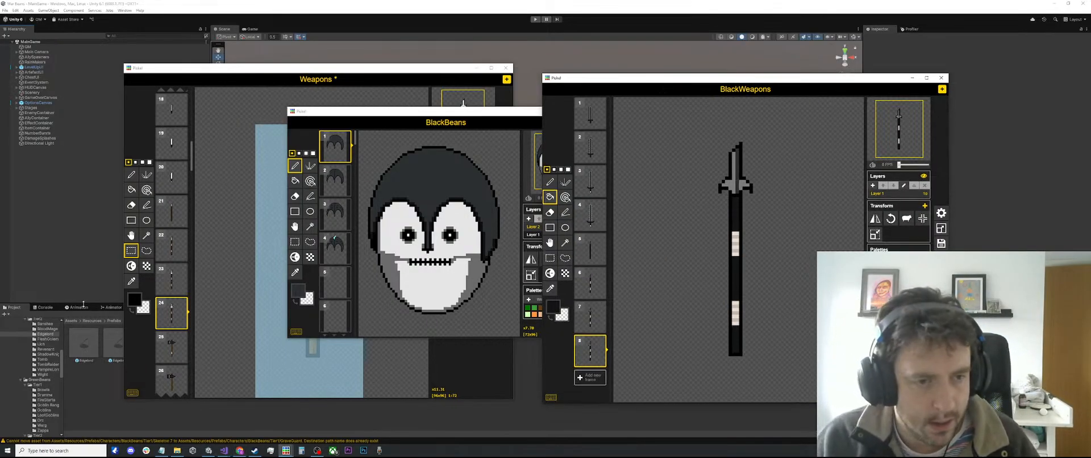
scroll(181, 319, "down", 3)
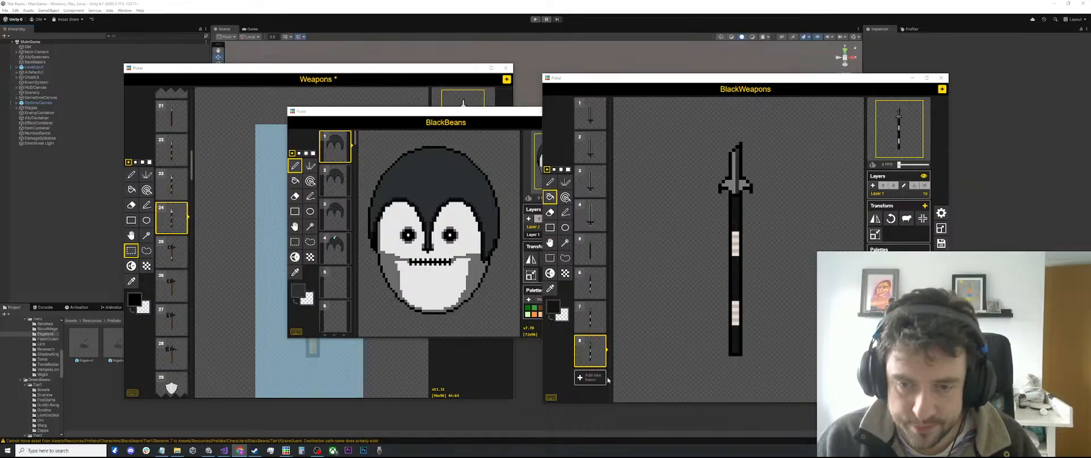
left_click(605, 378)
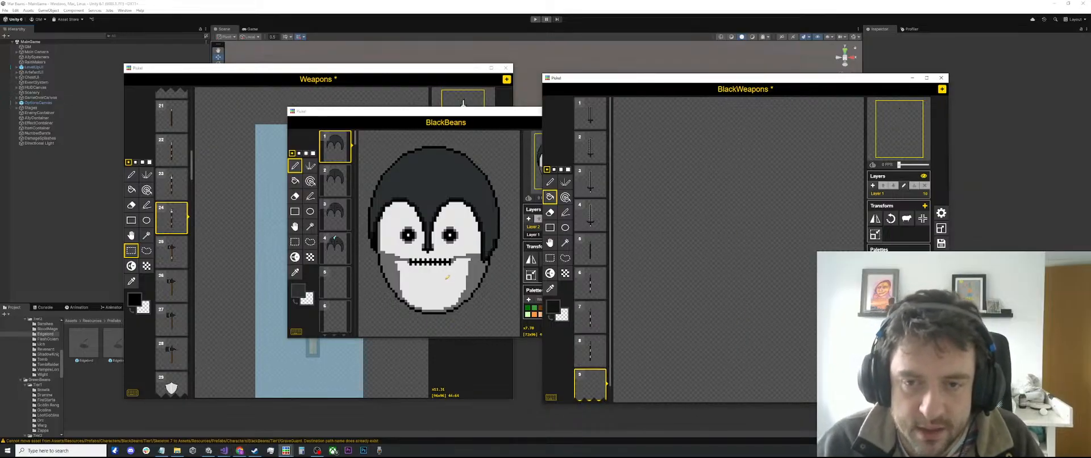
Step: Look through the frames of the Weapons sprite for reference designs, examining the crossbows in frames 41 to 44
scroll(182, 228, "down", 20)
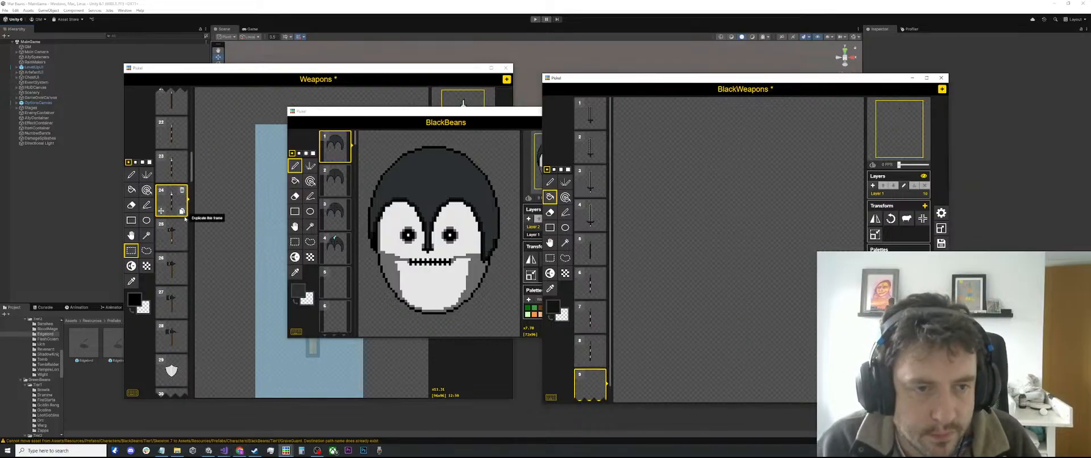
scroll(186, 233, "down", 20)
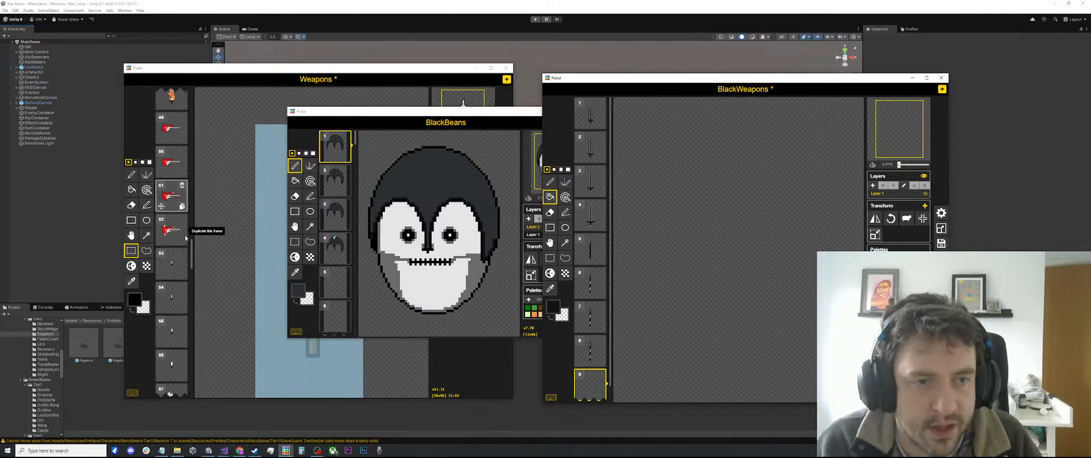
scroll(183, 248, "up", 20)
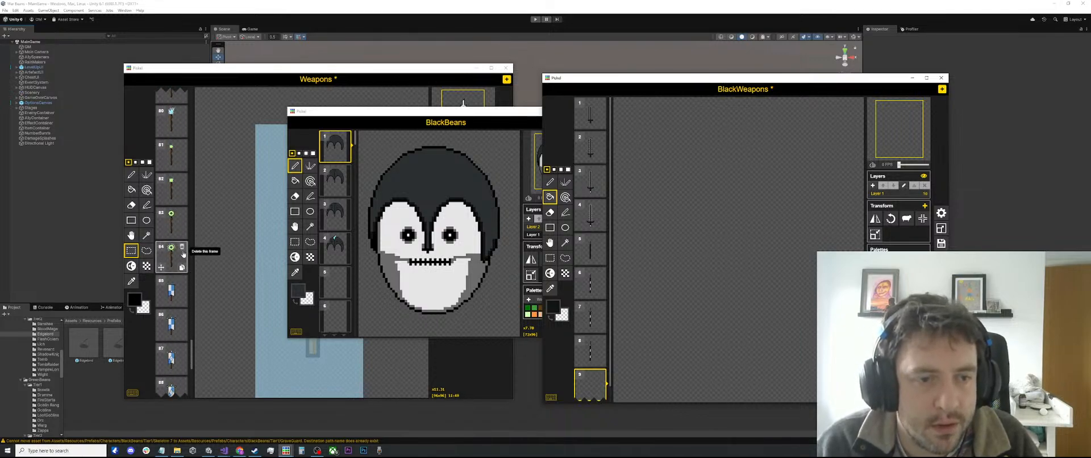
scroll(174, 254, "up", 12)
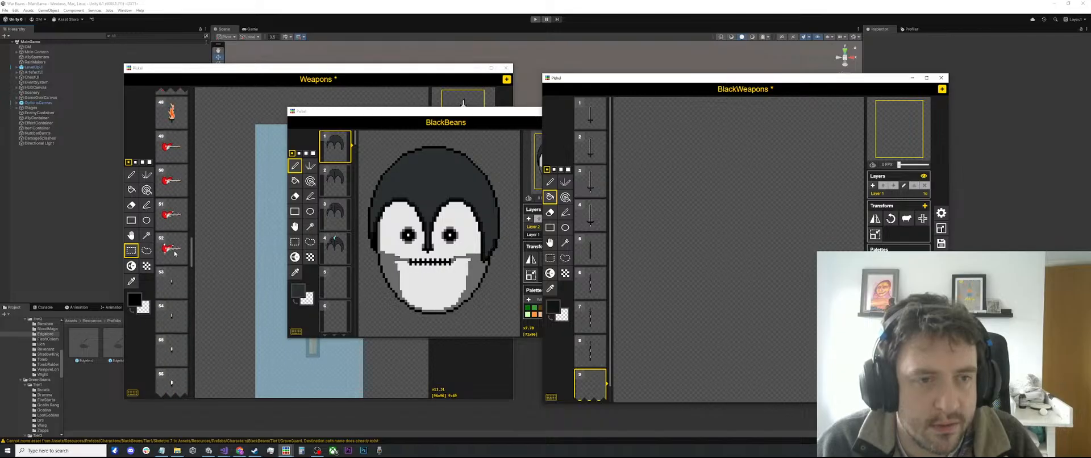
left_click(176, 161)
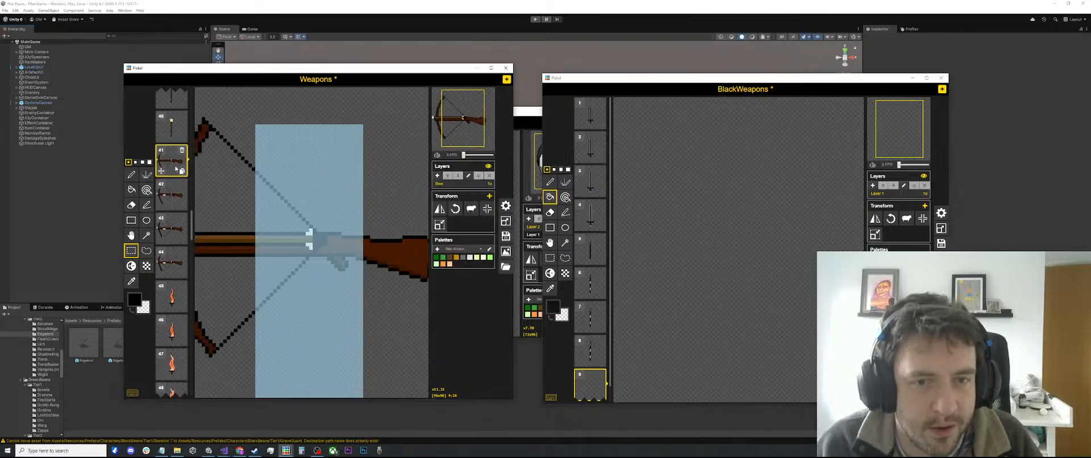
left_click(173, 195)
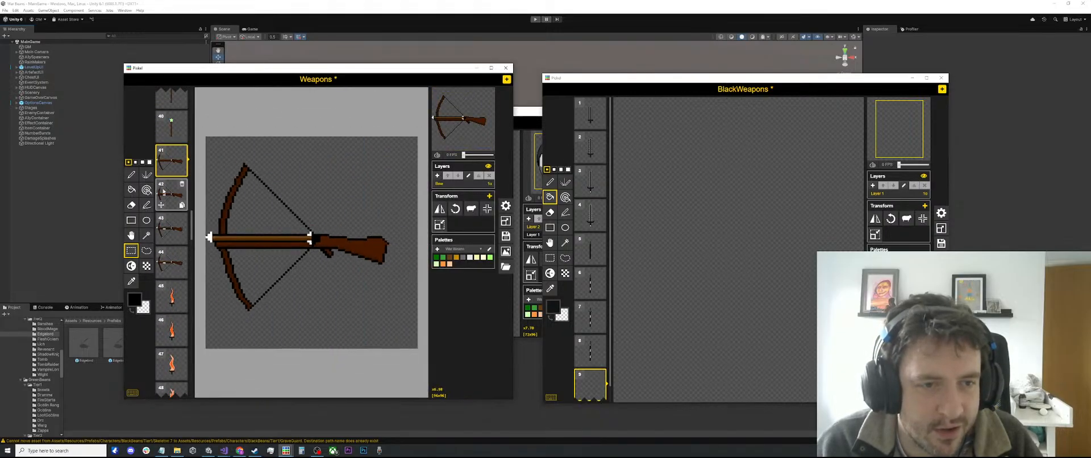
left_click(173, 221)
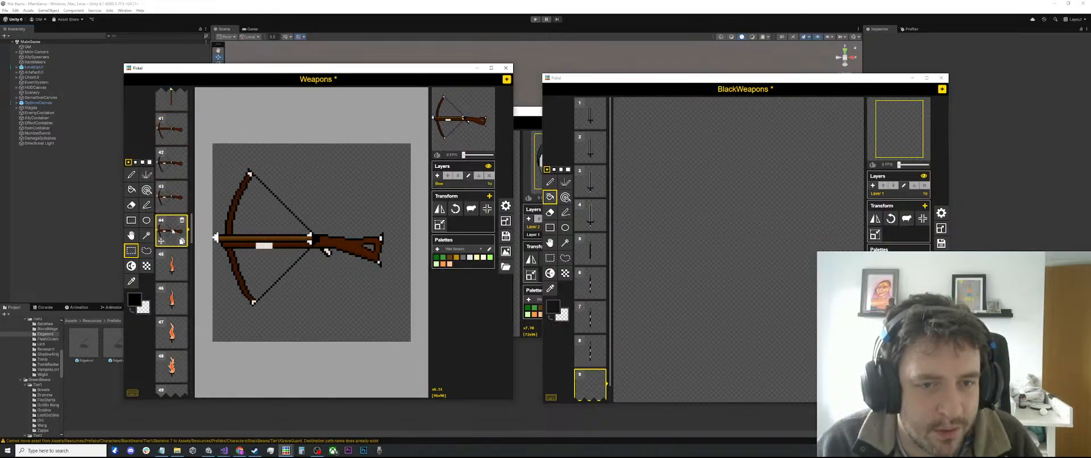
scroll(176, 171, "up", 11)
scroll(176, 144, "up", 20)
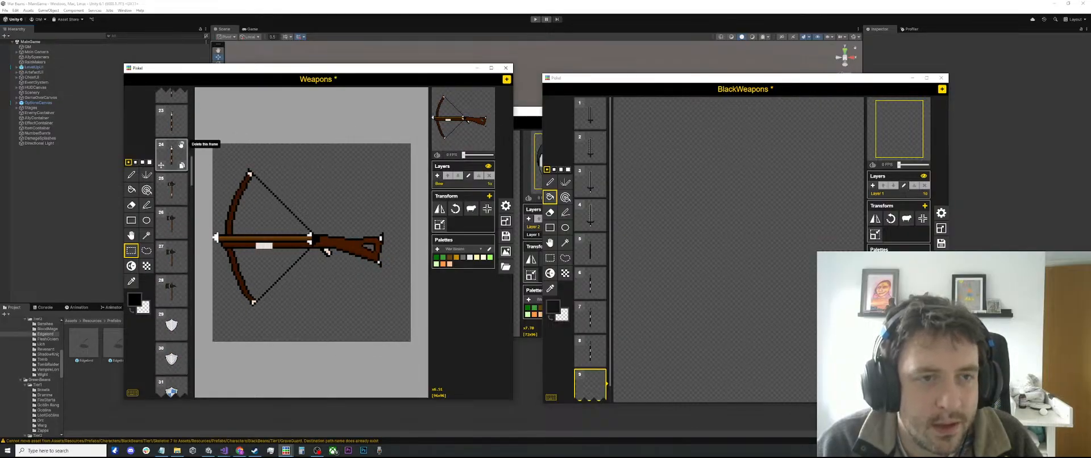
scroll(171, 119, "up", 5)
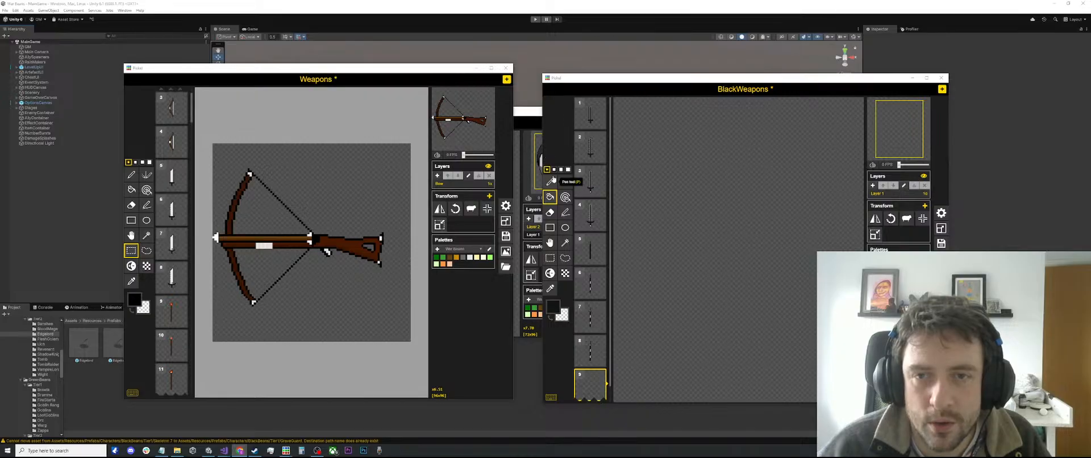
Step: Set the Pen tool colour to black, rgb(0, 0, 0), and sketch an S-curved scythe handle on frame 9
left_click(550, 182)
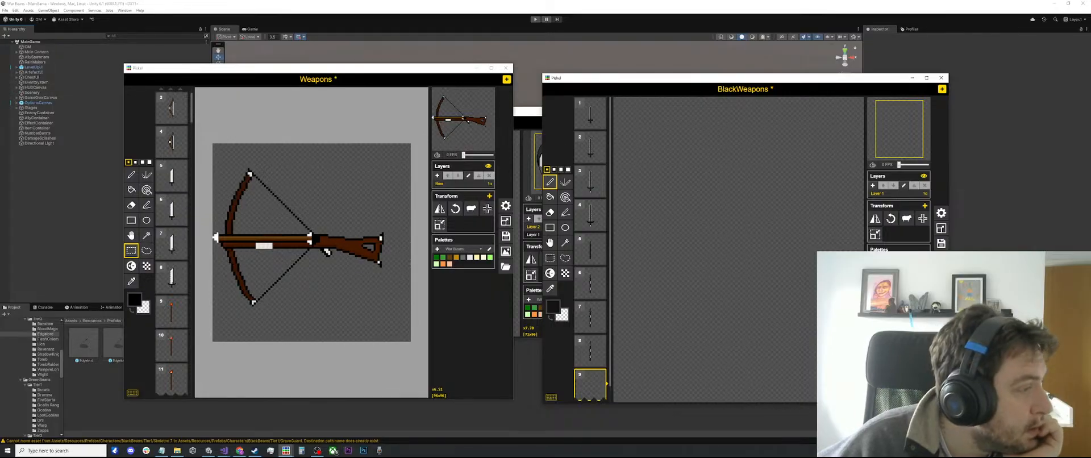
scroll(700, 342, "down", 4)
scroll(731, 342, "down", 2)
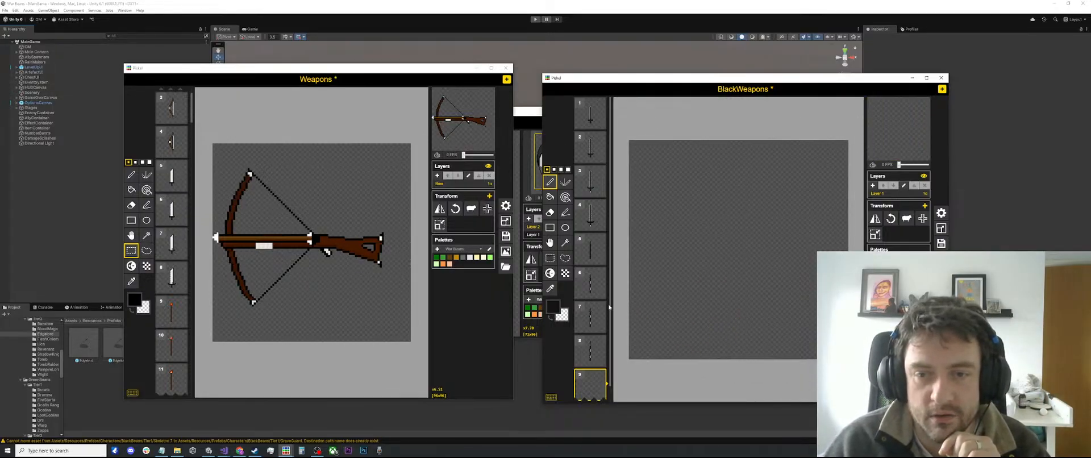
left_click_drag(734, 312, 758, 244)
key("ctrl+z")
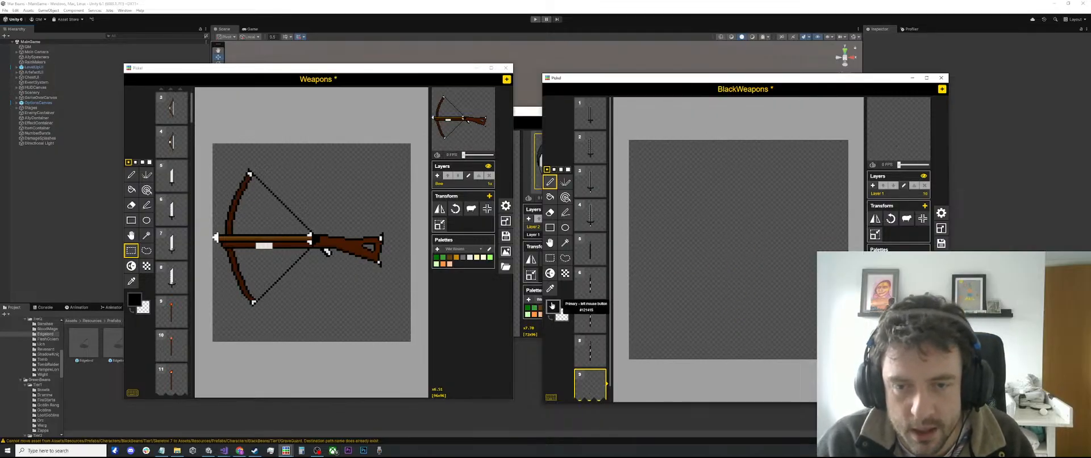
left_click(553, 307)
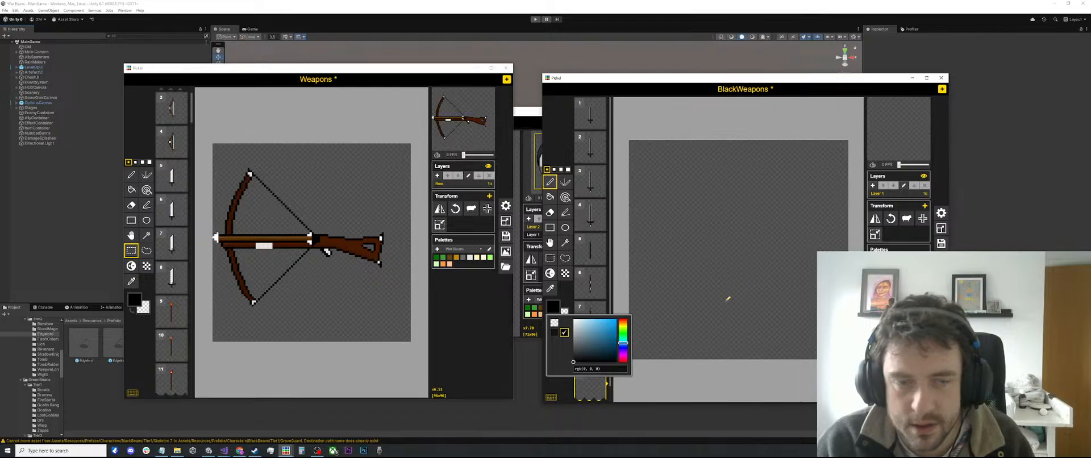
left_click_drag(715, 303, 748, 230)
key("ctrl+z")
mouse_move(731, 309)
left_mouse_down()
mouse_move(745, 239)
mouse_move(721, 212)
mouse_move(728, 194)
left_mouse_up()
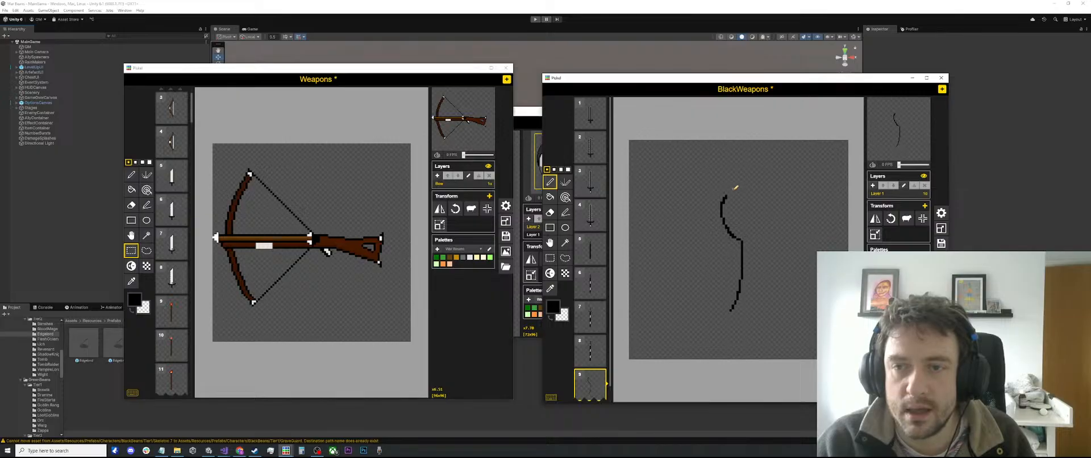
Step: Outline a long curved scythe blade across the top of the handle, closing it with a pointed back end
mouse_move(738, 181)
left_mouse_down()
mouse_move(689, 176)
mouse_move(668, 195)
left_mouse_up()
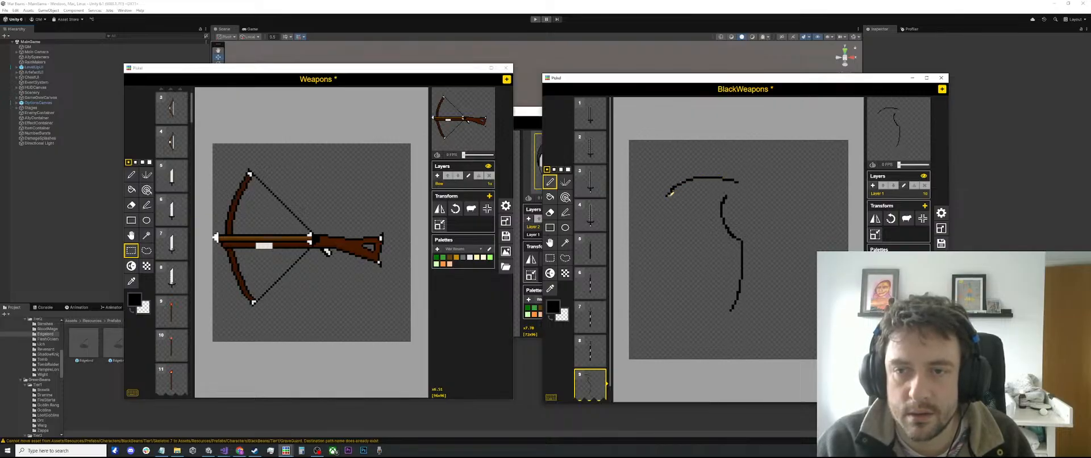
left_click_drag(667, 196, 742, 196)
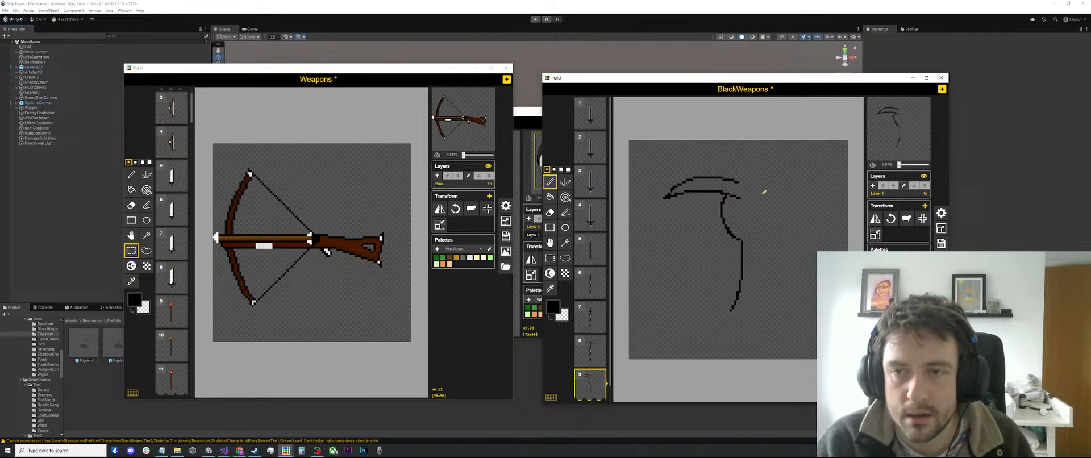
scroll(742, 181, "up", 2)
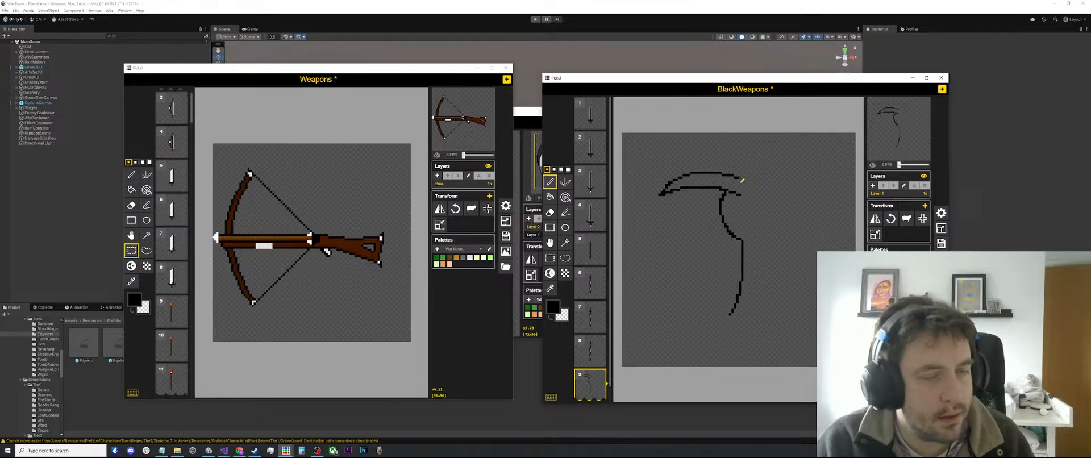
left_click_drag(745, 171, 756, 179)
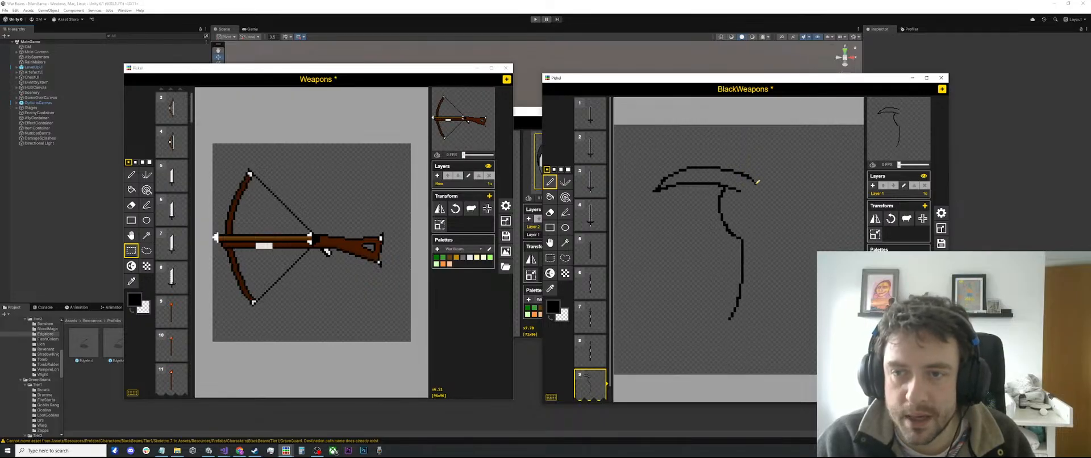
key("ctrl+z")
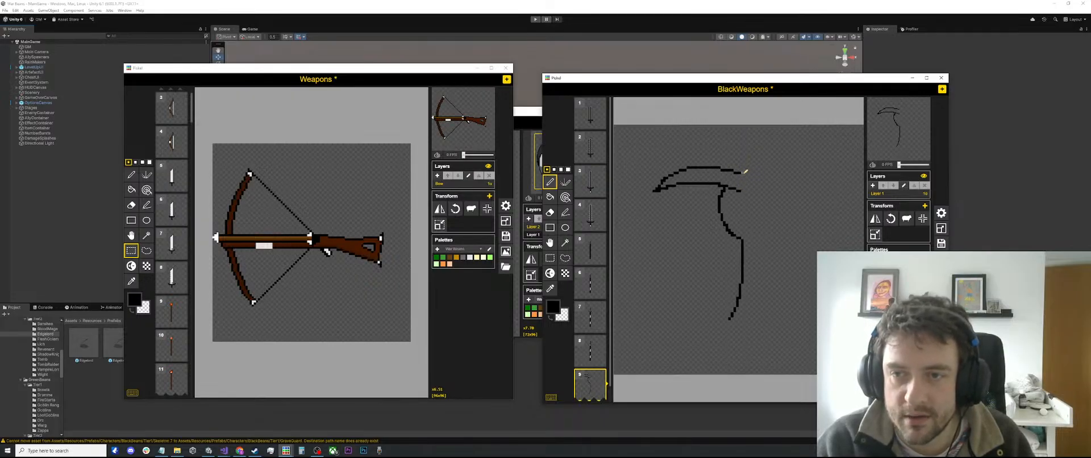
left_click_drag(745, 171, 739, 191)
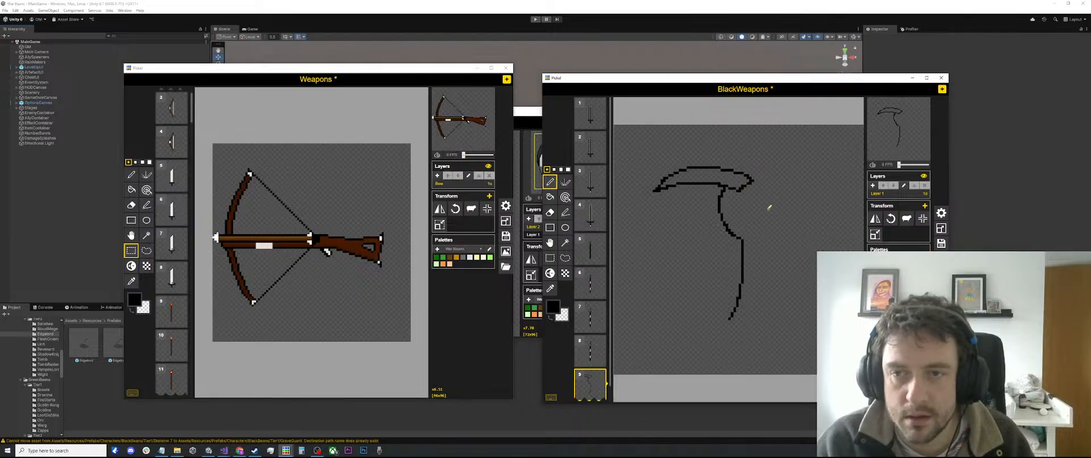
key("s")
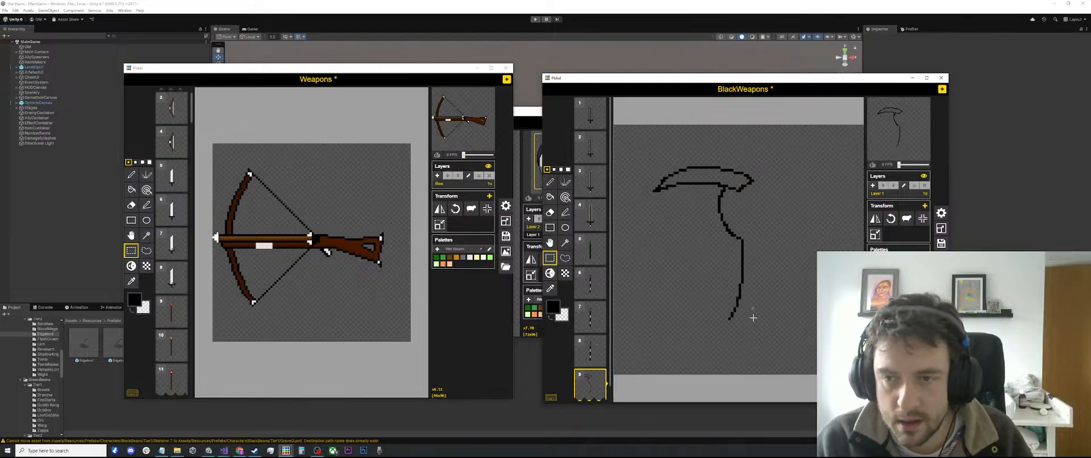
Step: Try to duplicate the scythe handle's line slightly to its left as the handle's second edge
mouse_move(757, 337)
left_mouse_down()
mouse_move(694, 210)
mouse_move(698, 194)
left_mouse_up()
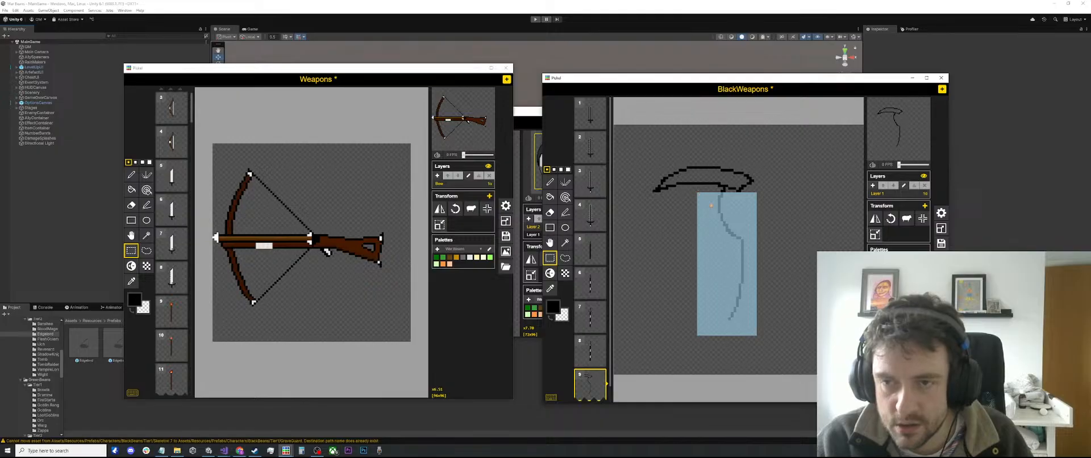
left_click_drag(731, 213, 729, 215)
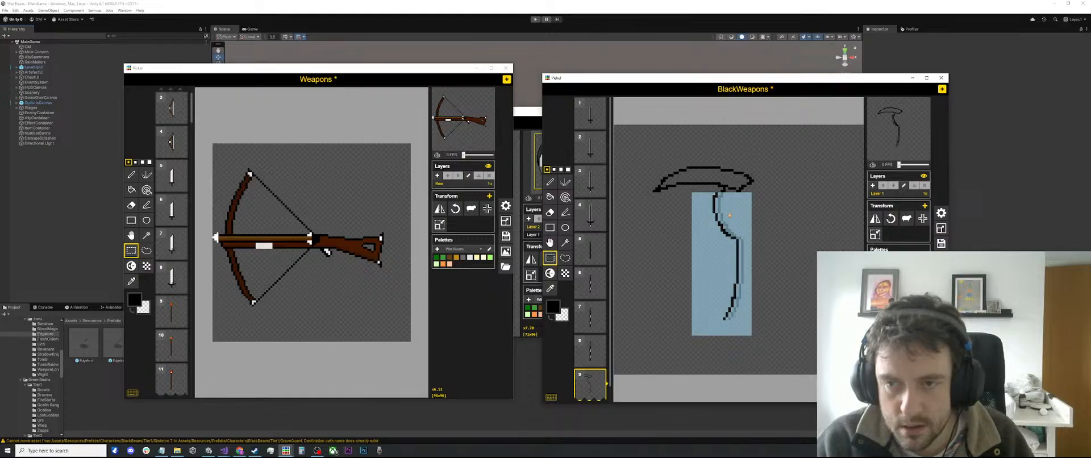
left_click(785, 214)
scroll(756, 210, "up", 1)
key("o")
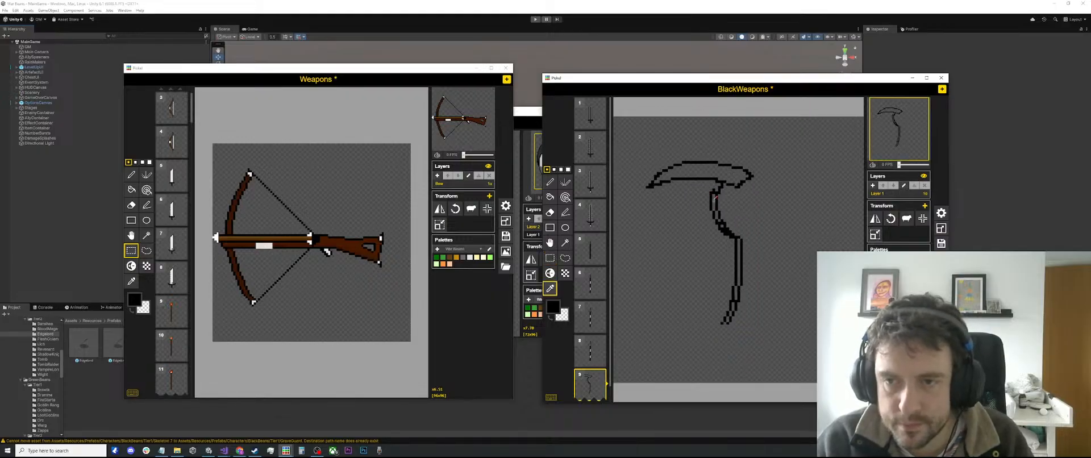
key("p")
scroll(718, 188, "up", 1)
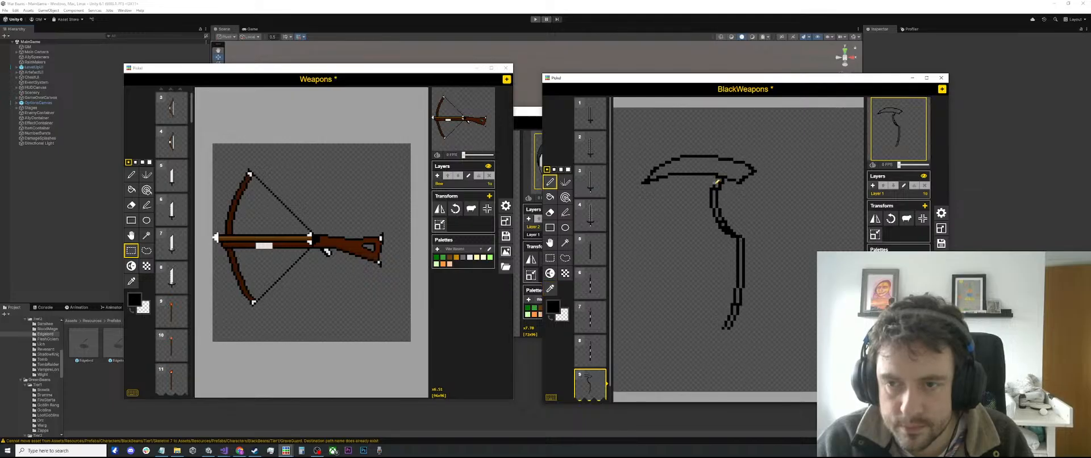
key("ctrl+z")
Step: Duplicate the scythe handle's line to its left with a wider gap, forming the handle's second edge
key("s")
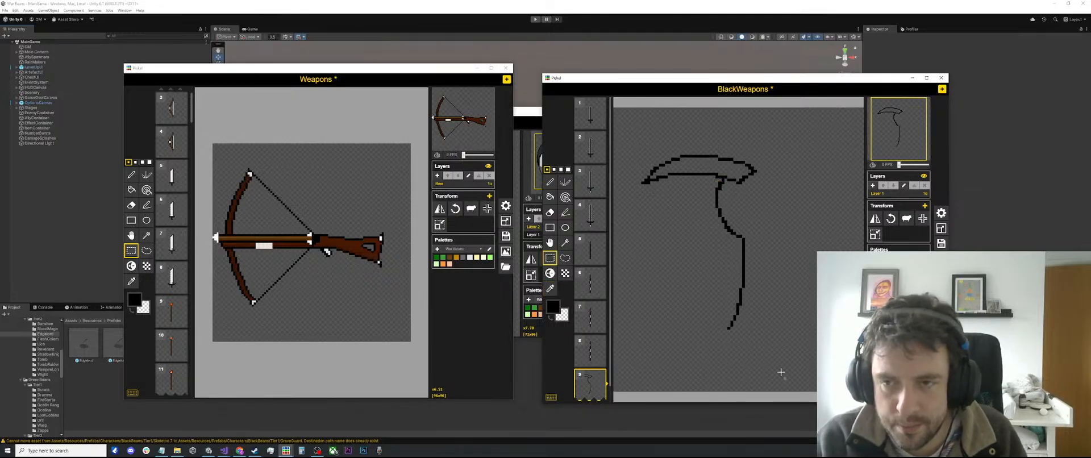
left_click_drag(778, 365, 656, 184)
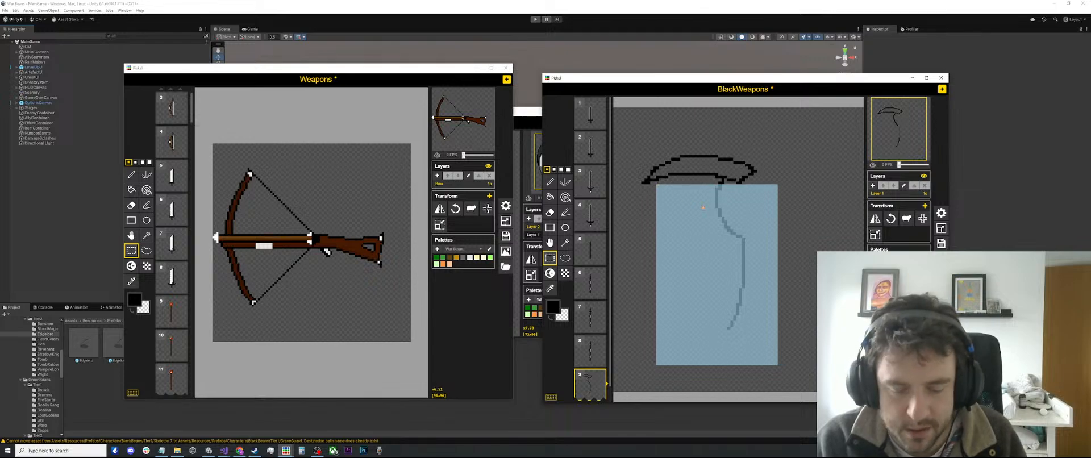
key("Left")
key("Left")
key("Left")
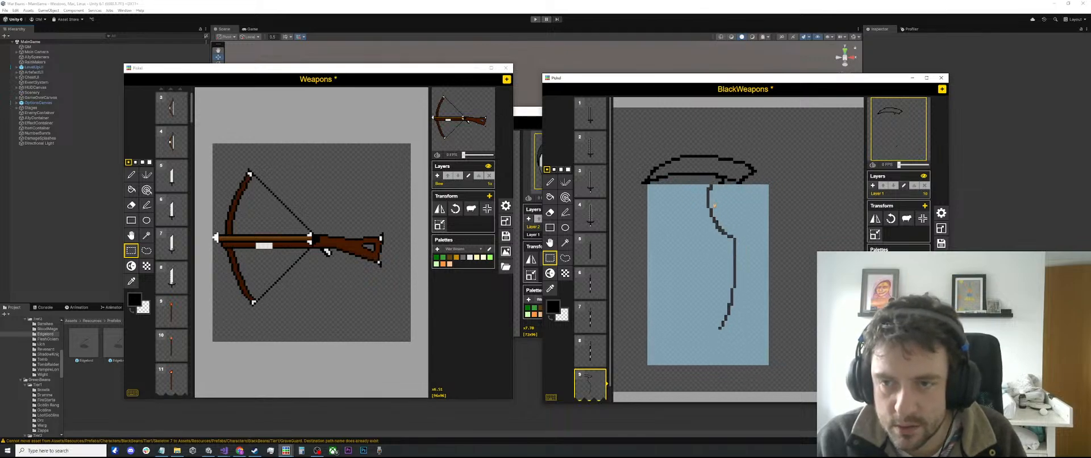
scroll(749, 214, "up", 5)
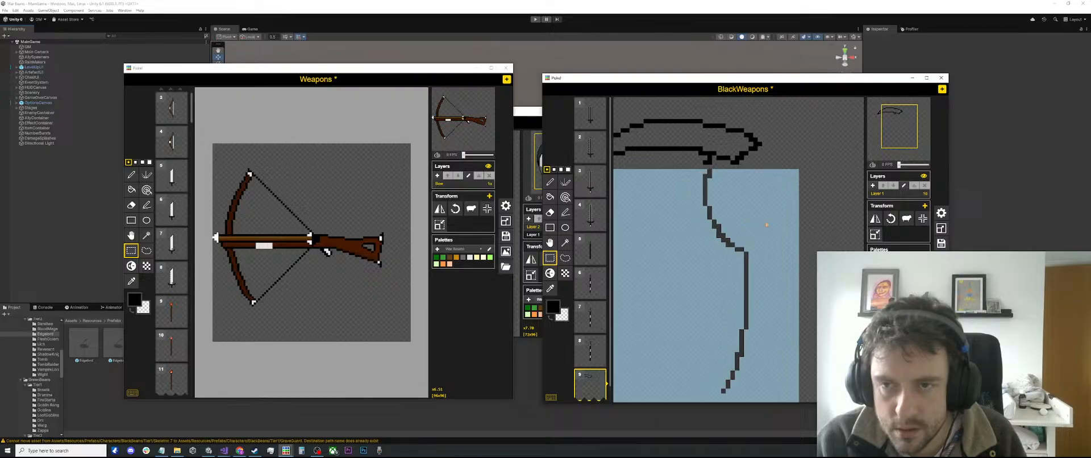
left_click_drag(778, 274, 790, 250)
left_click_drag(761, 277, 728, 231)
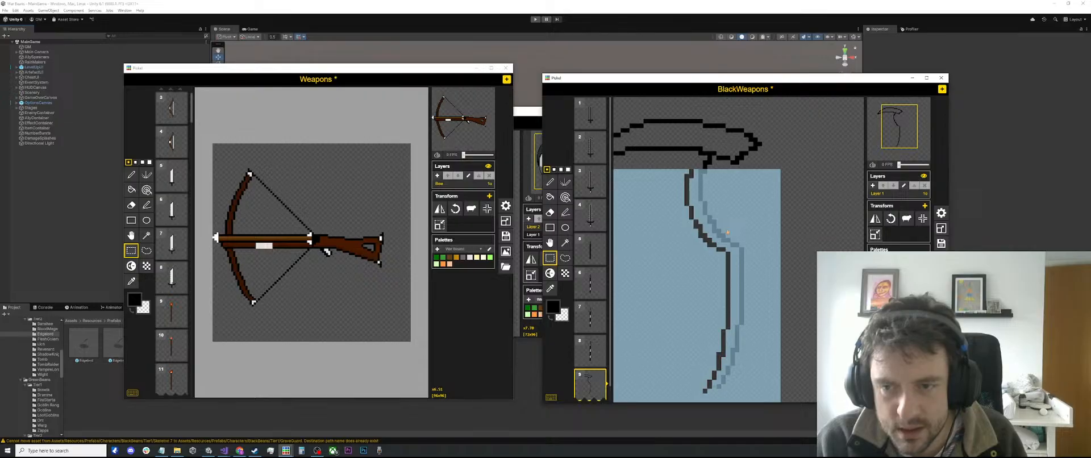
scroll(728, 232, "down", 3)
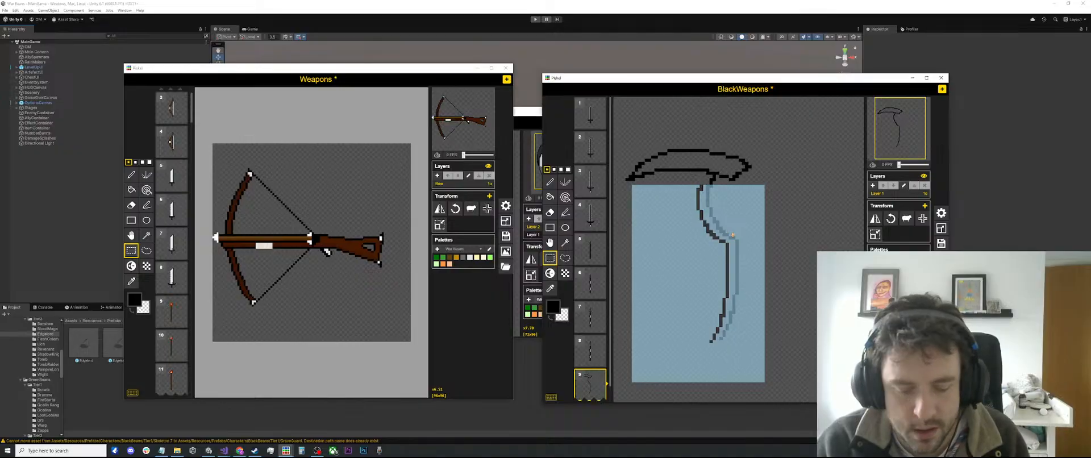
left_click(808, 207)
Step: Join the handle's new edge to the blade and close the handle's lower end with black pixels
scroll(747, 237, "up", 3)
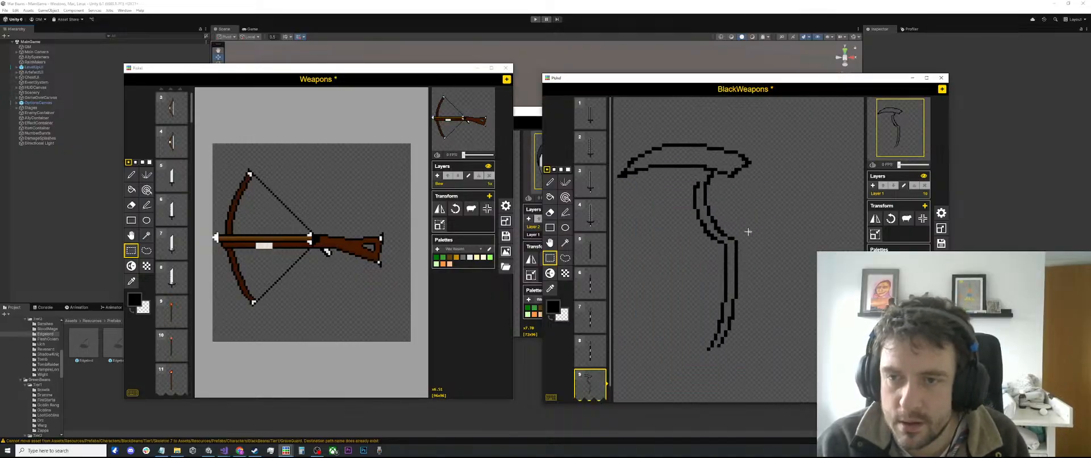
key("o")
key("e")
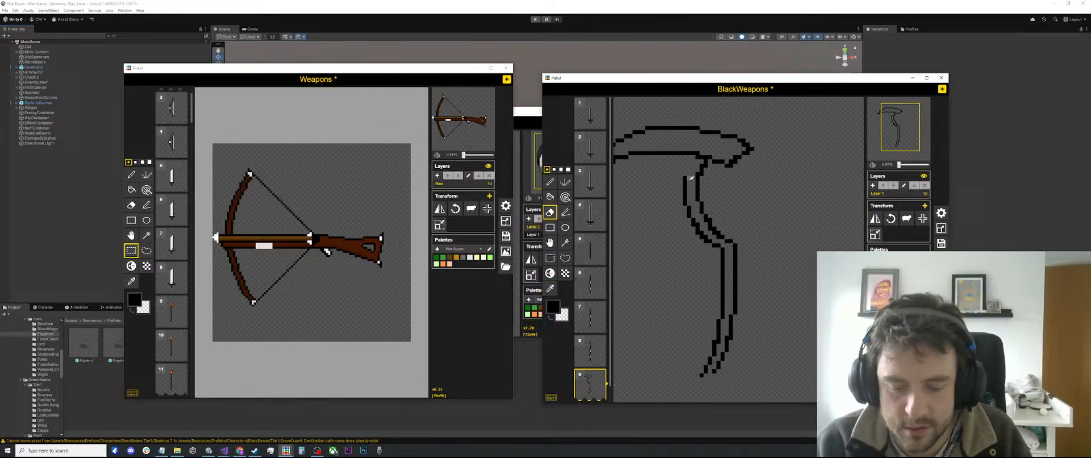
key("o")
key("b")
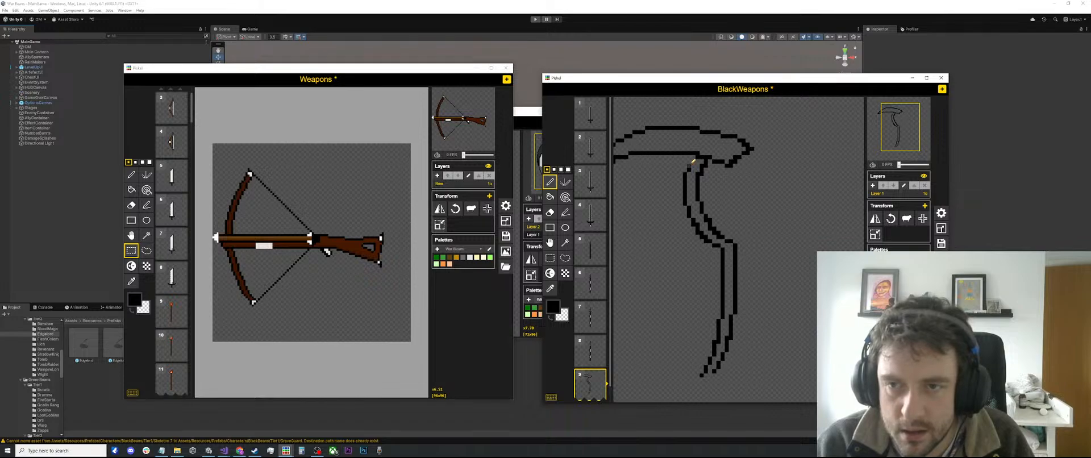
scroll(709, 196, "down", 5)
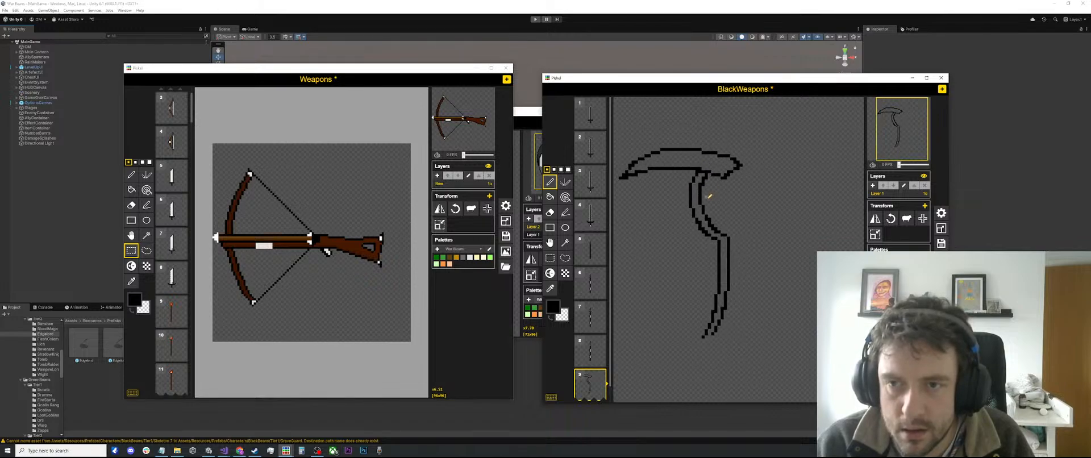
scroll(715, 237, "up", 5)
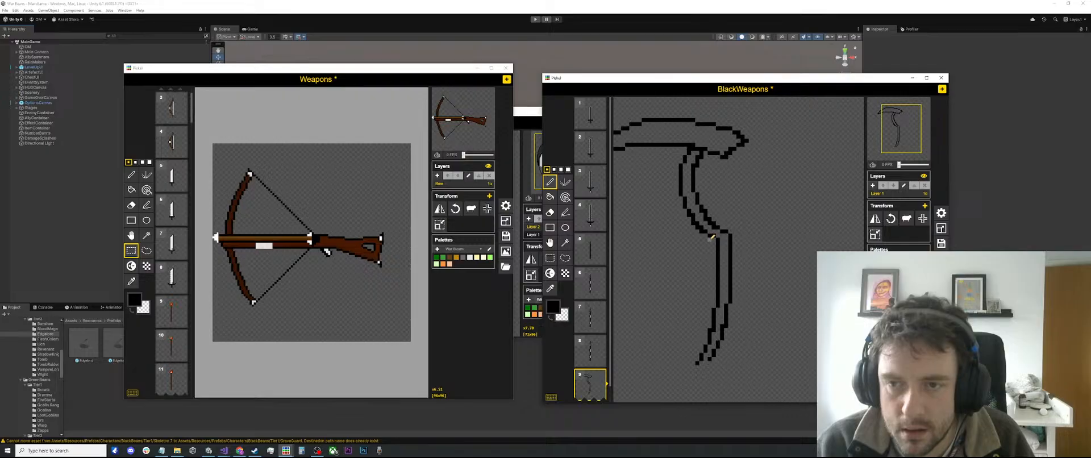
left_click_drag(698, 368, 716, 363)
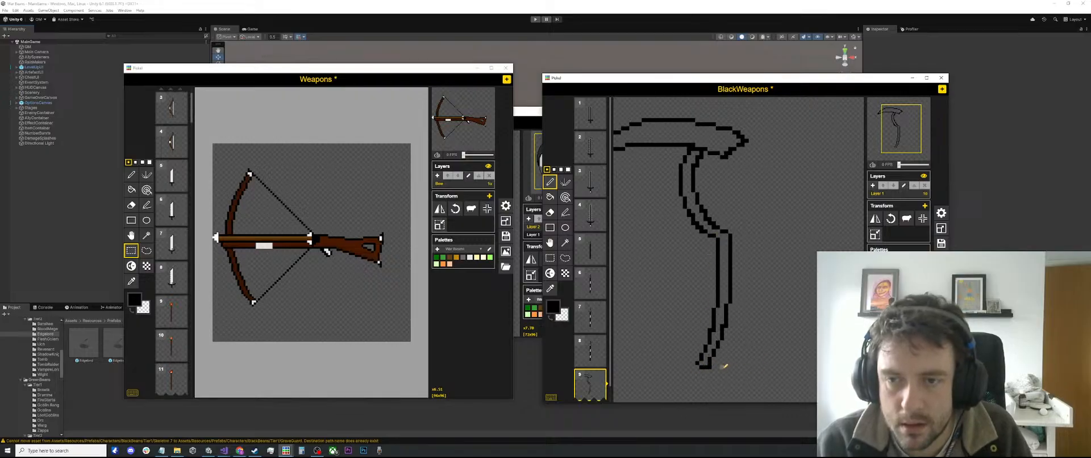
key("ctrl+z")
left_click_drag(699, 367, 708, 367)
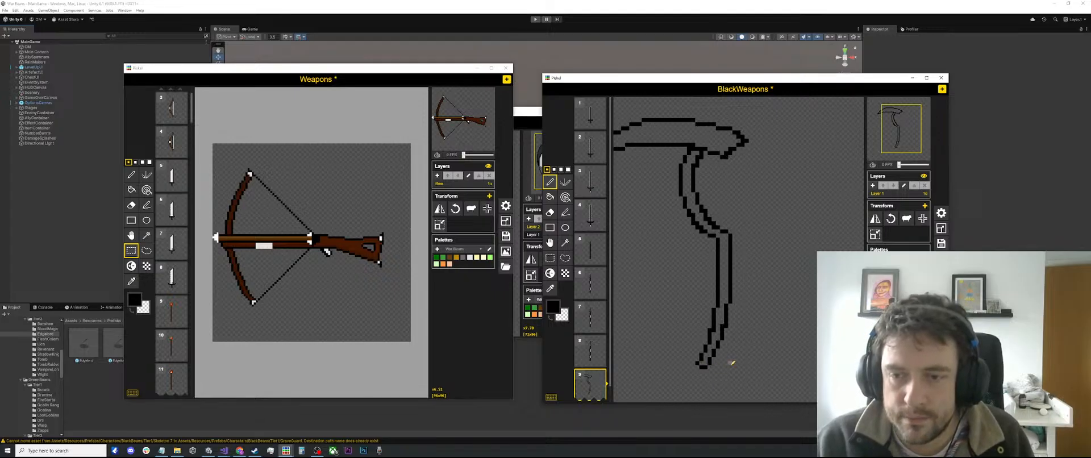
Step: Move the whole scythe slightly to the right, towards the centre of the canvas
scroll(732, 363, "down", 5)
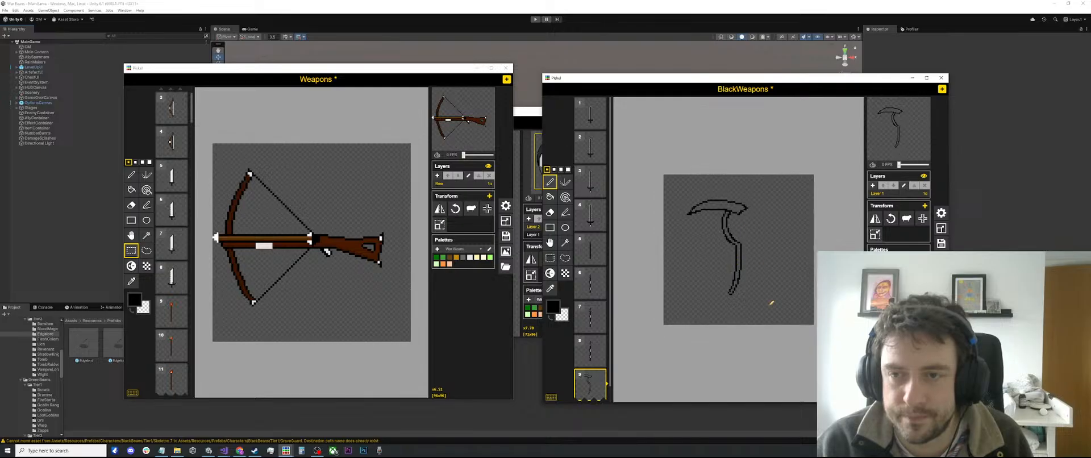
key("m")
left_click_drag(771, 303, 648, 182)
left_click_drag(728, 230, 738, 230)
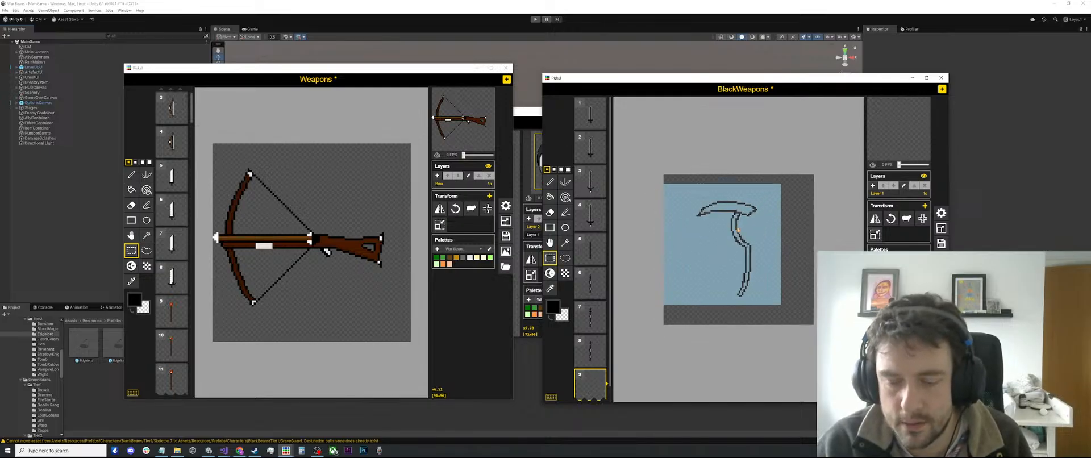
key("Return")
scroll(737, 231, "up", 1)
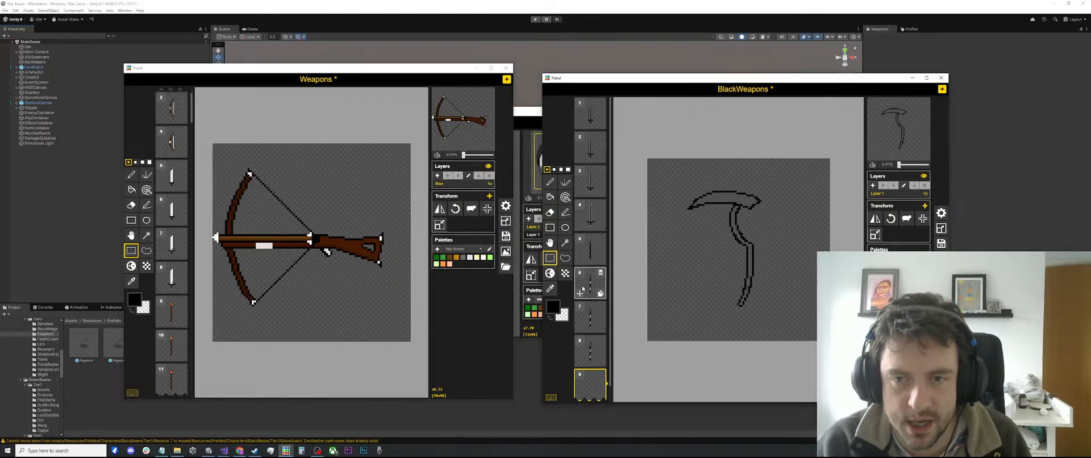
Step: Sample the dark grey from the middle of frame 4's sword blade and fill frame 9's scythe blade with it
left_click(586, 222)
key("o")
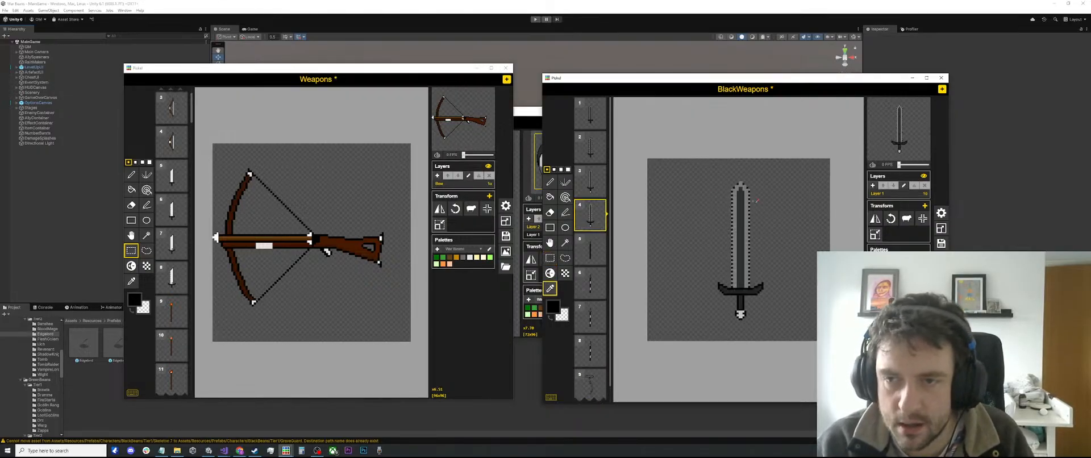
left_click(743, 210)
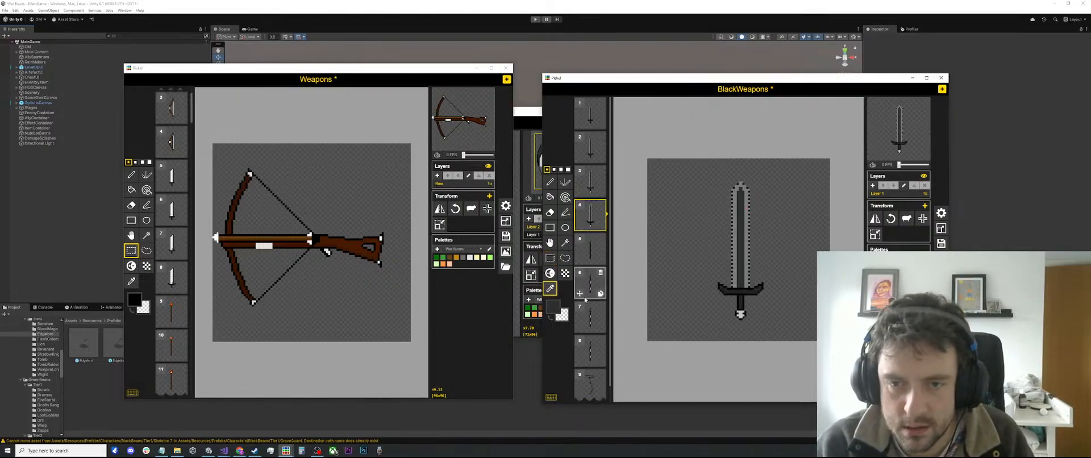
left_click(590, 383)
key("a")
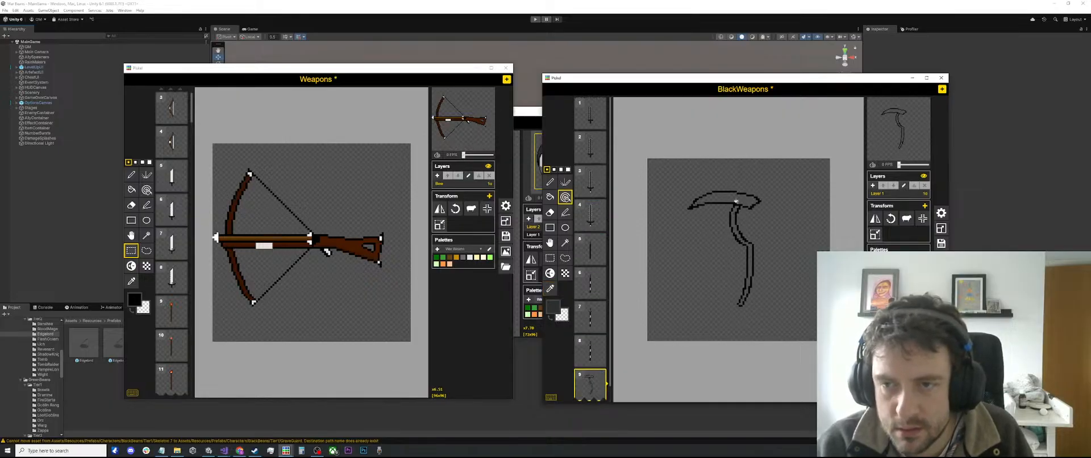
key("b")
left_click(737, 201)
scroll(736, 199, "up", 1)
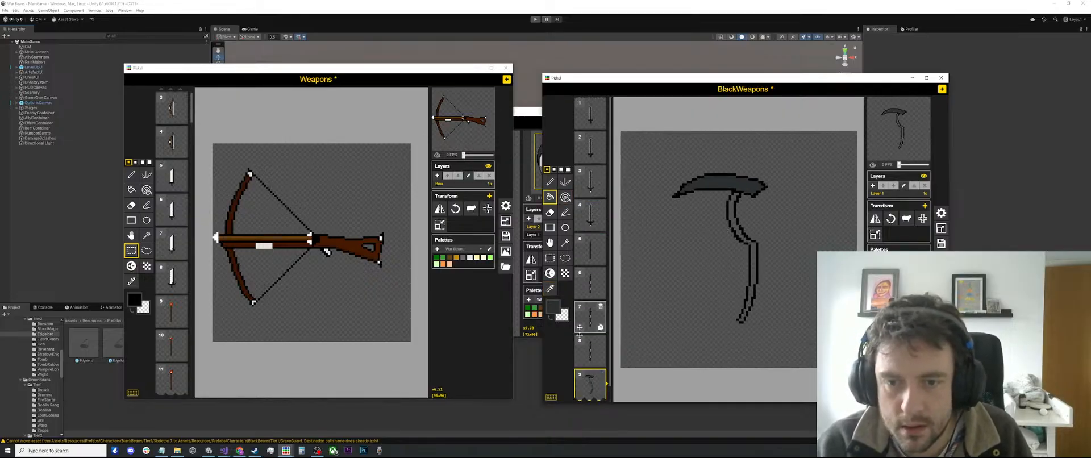
Step: Sample the lighter grey from frame 4's sword edge and draw a highlight inside the scythe blade's upper outline on frame 9
left_click(597, 215)
key("o")
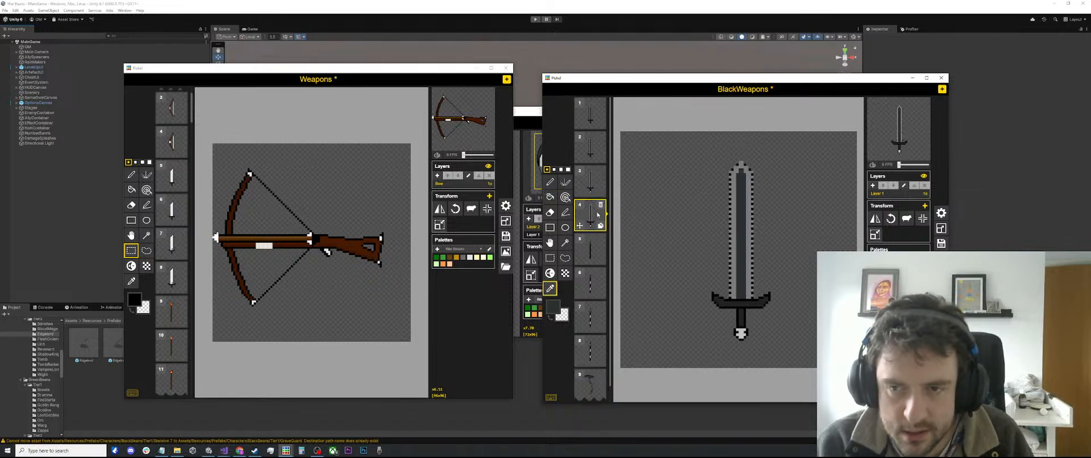
left_click(734, 177)
scroll(591, 354, "down", 2)
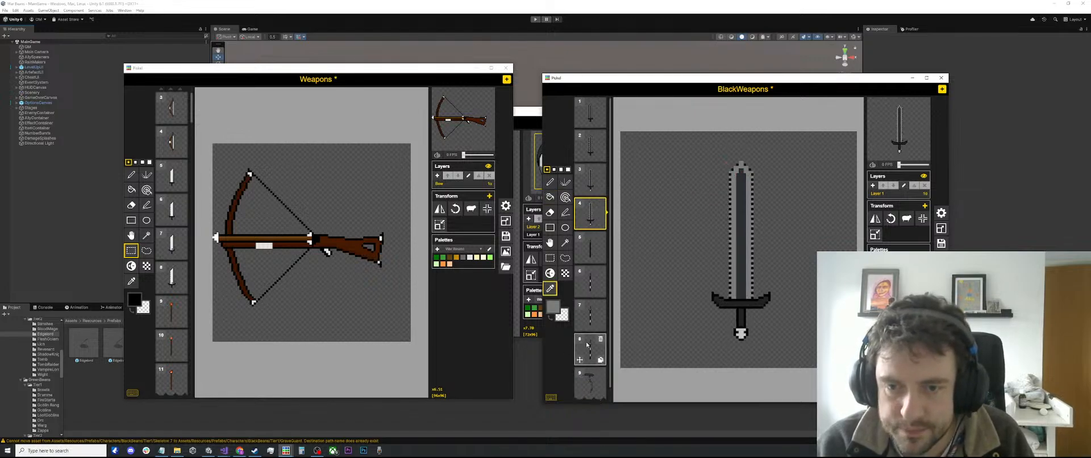
left_click(592, 366)
key("p")
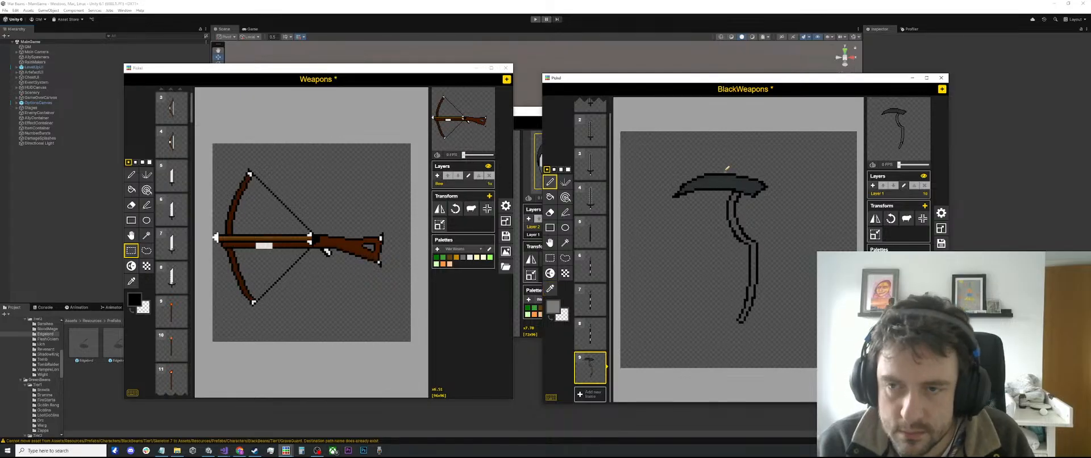
scroll(710, 174, "up", 2)
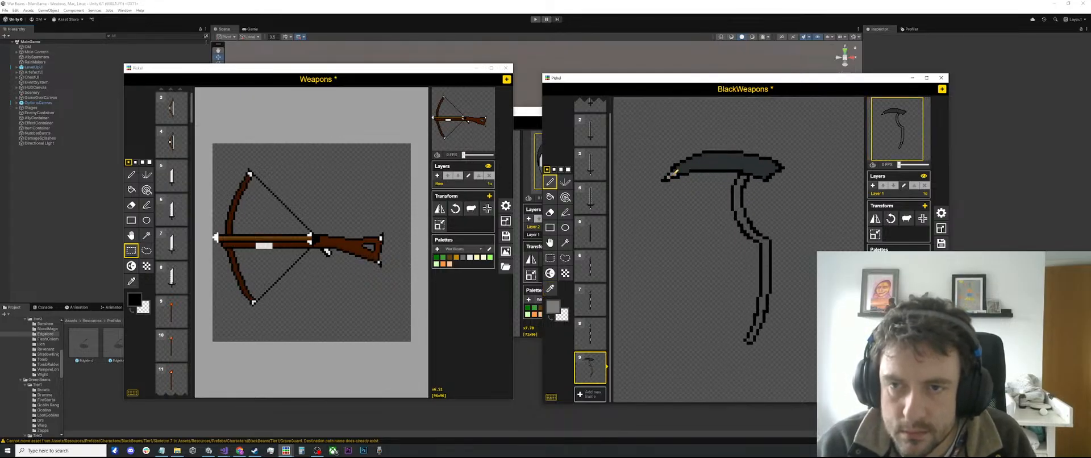
left_click_drag(673, 175, 678, 173)
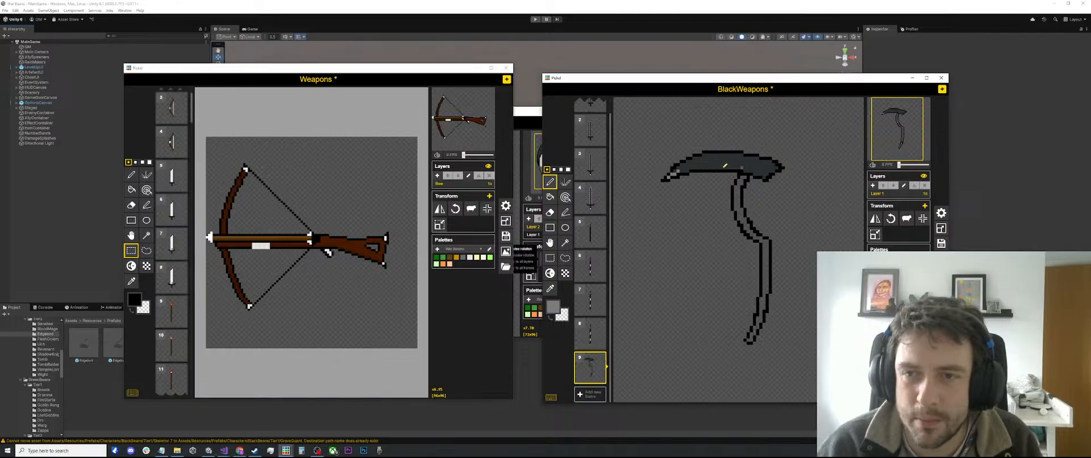
scroll(675, 170, "up", 1)
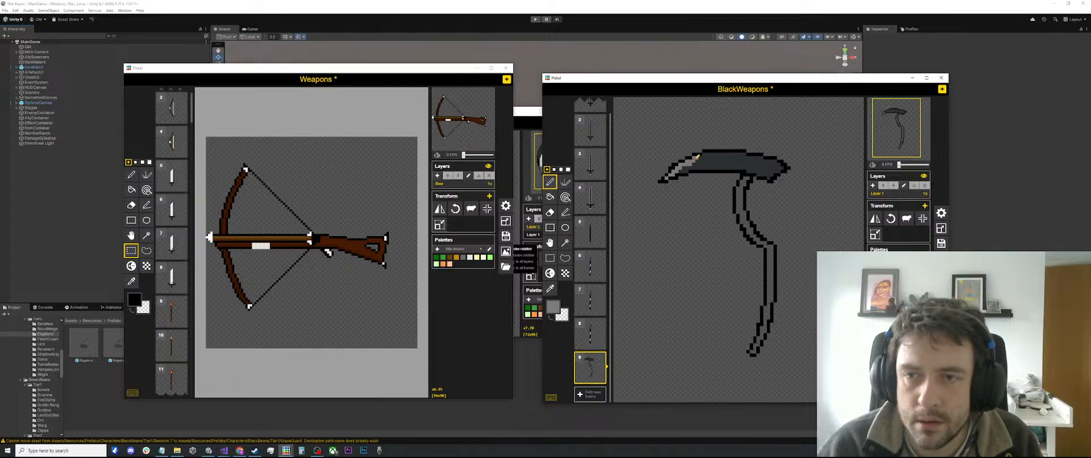
left_click_drag(706, 153, 741, 151)
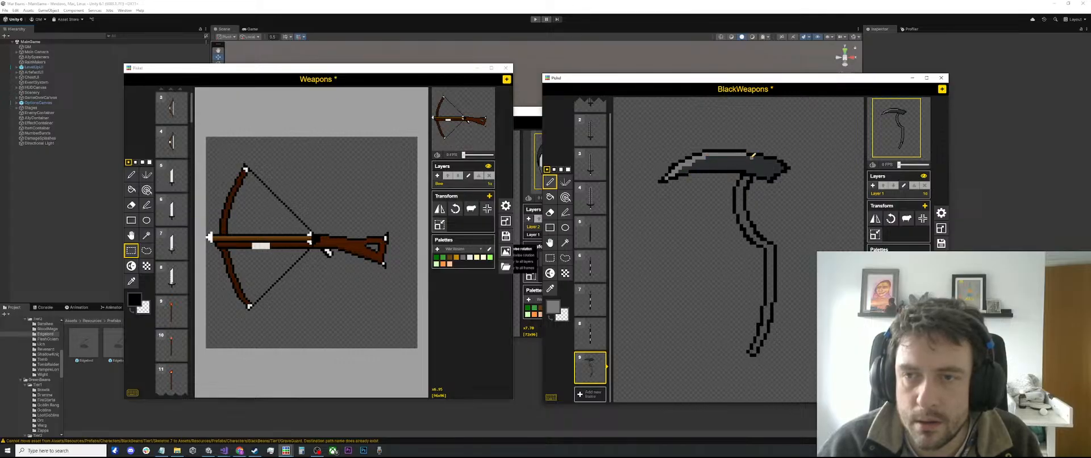
left_click_drag(765, 161, 774, 161)
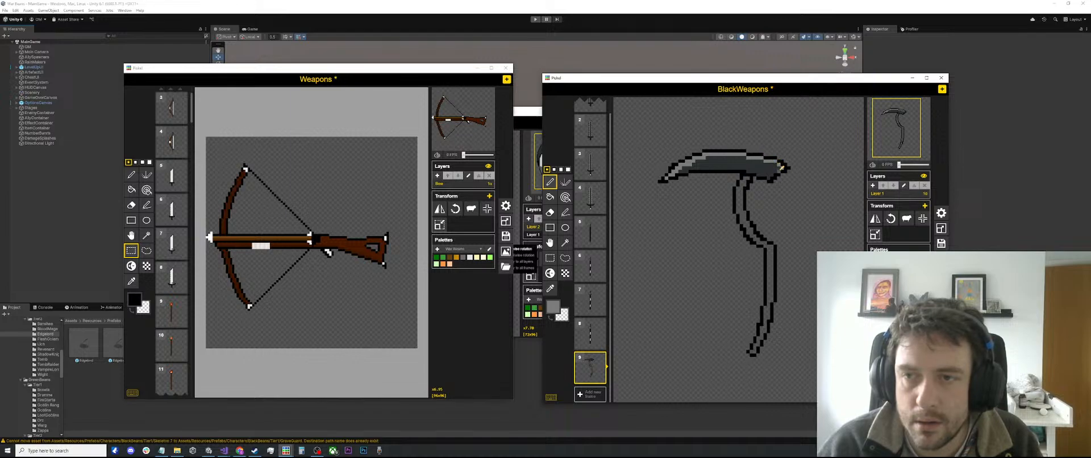
scroll(763, 283, "down", 3)
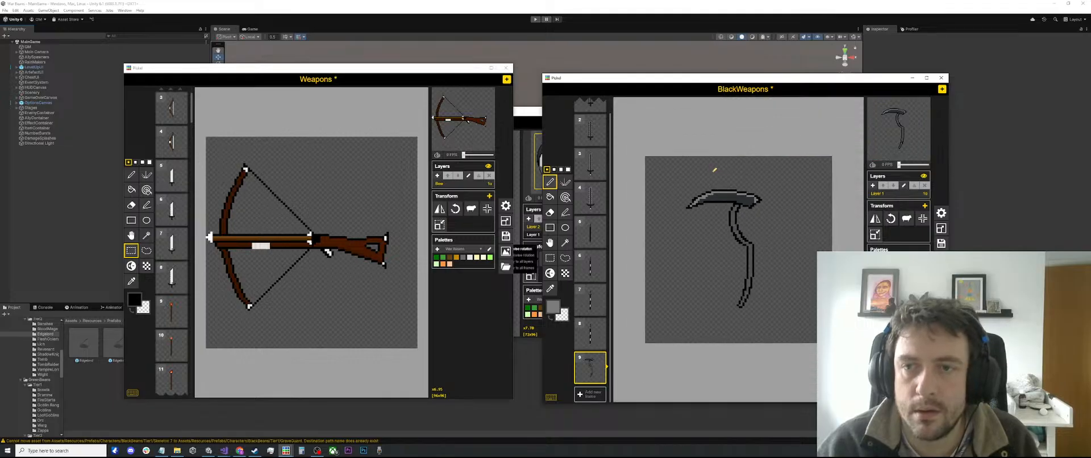
Step: Sample the dark grey from frame 6's spear shaft and fill frame 9's scythe handle with it
scroll(764, 284, "up", 1)
scroll(764, 283, "up", 1)
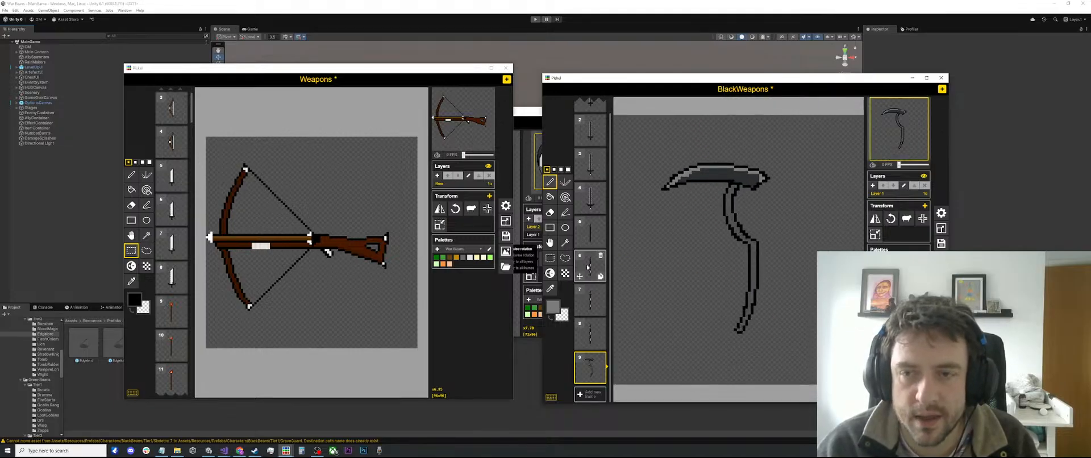
left_click(588, 267)
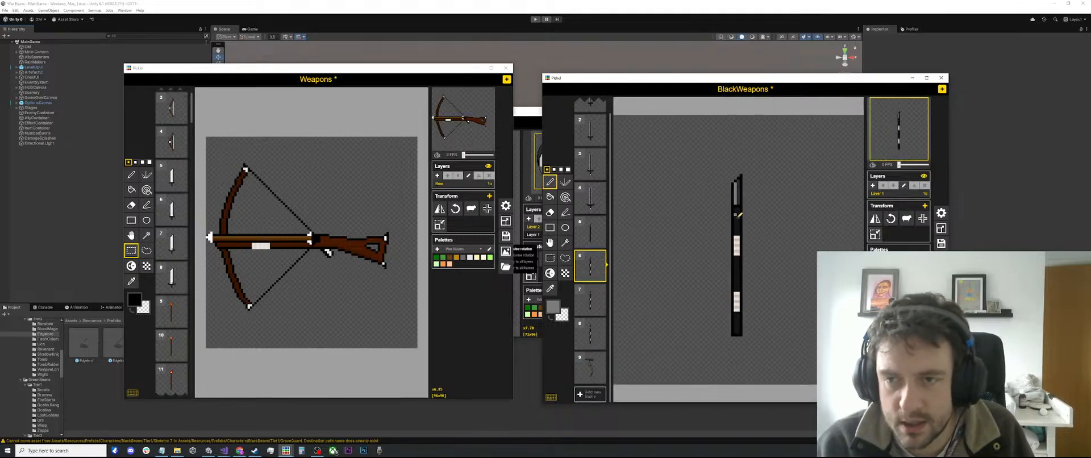
key("o")
left_click(739, 216)
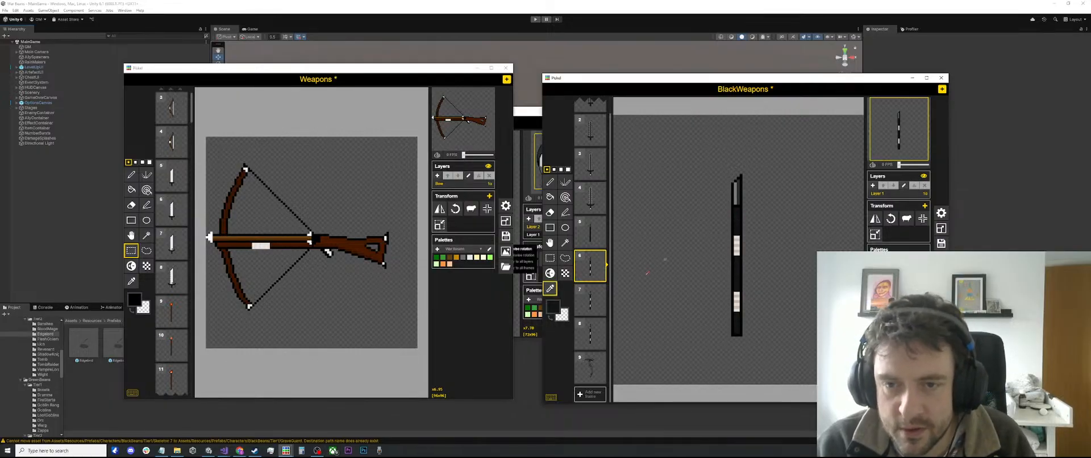
left_click(594, 358)
key("a")
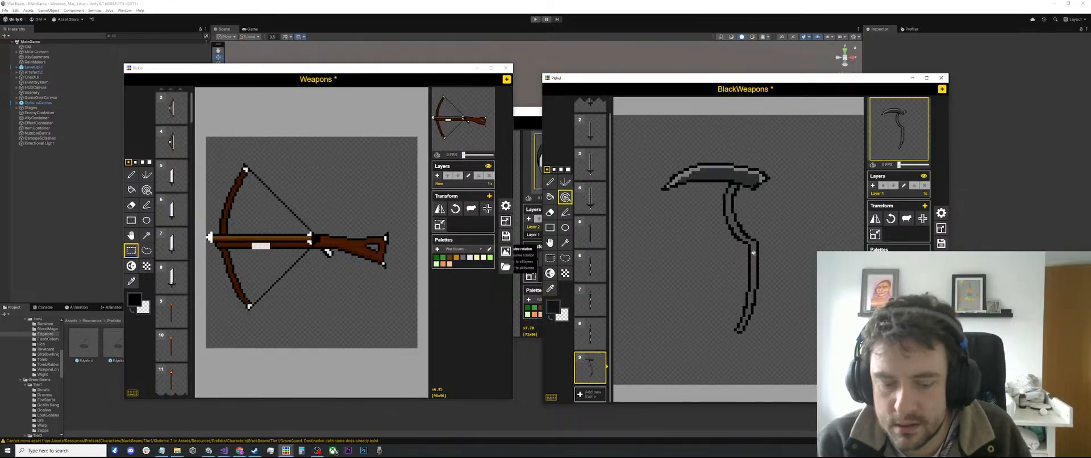
key("b")
left_click(753, 249)
scroll(766, 220, "down", 2)
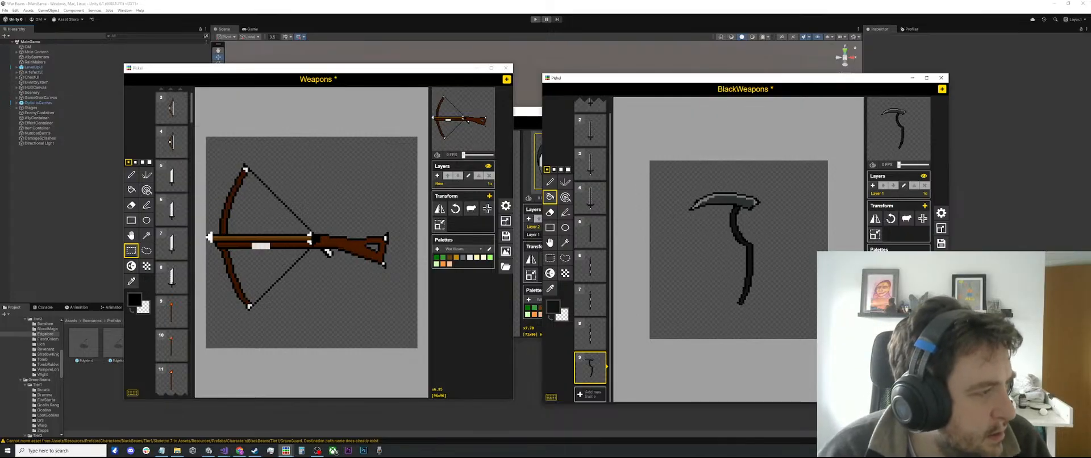
Step: Sample black from the scythe's outline and draw a small bump on top of the blade, above the handle
scroll(591, 165, "up", 1)
scroll(796, 171, "up", 3)
key("o")
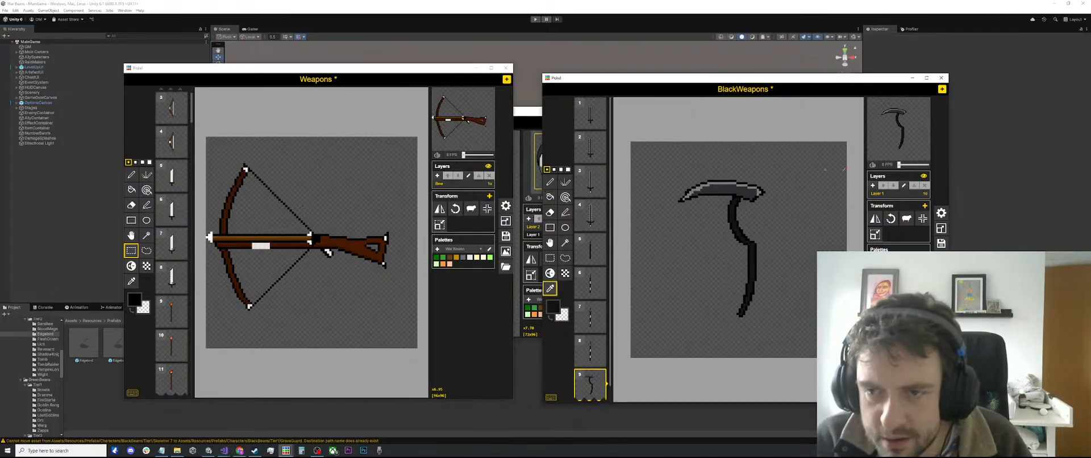
scroll(740, 197, "up", 2)
scroll(740, 198, "up", 1)
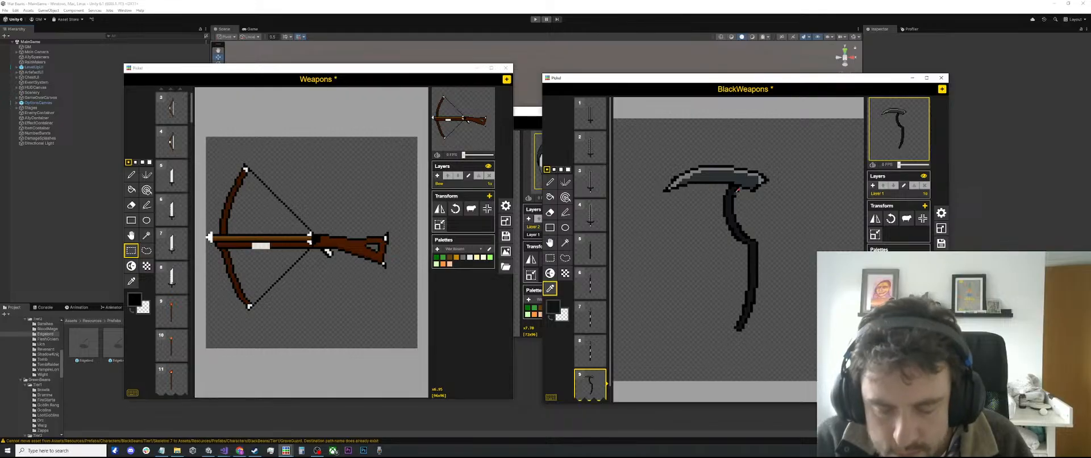
left_click(738, 190)
key("b")
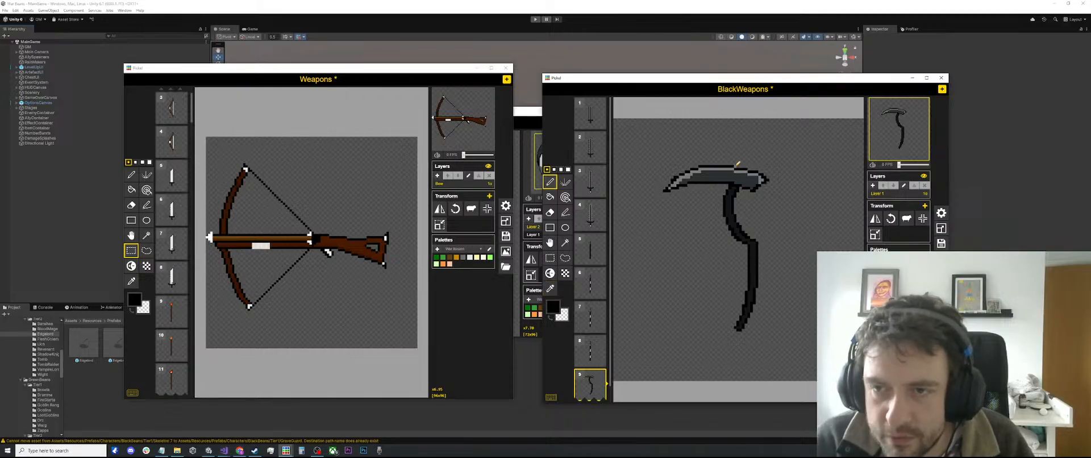
left_click_drag(741, 167, 749, 167)
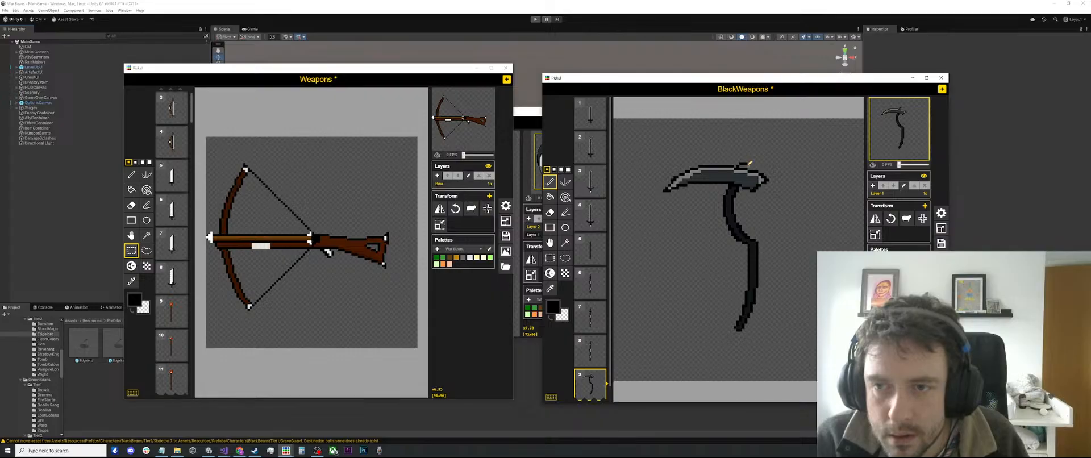
Step: Sample the dark grey from the scythe's handle and fill the small bump above the blade with it
scroll(751, 167, "up", 3)
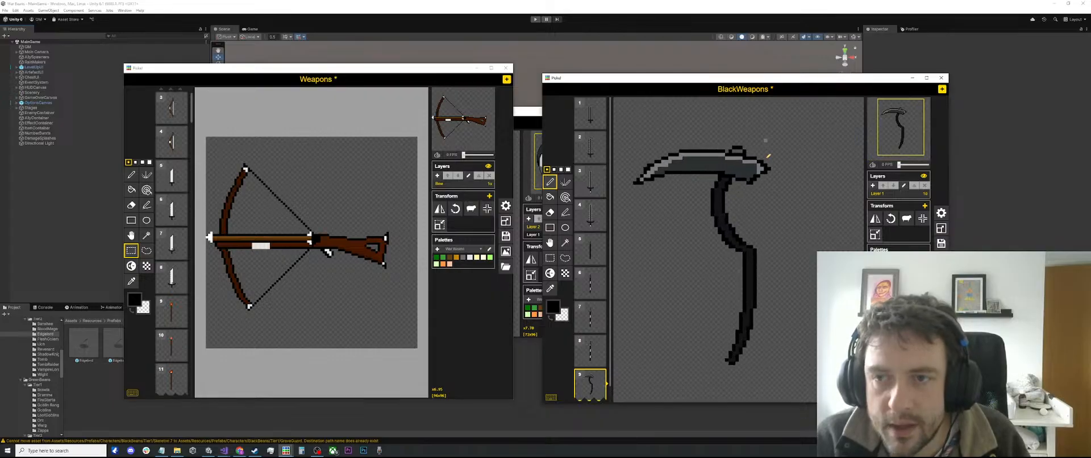
key("o")
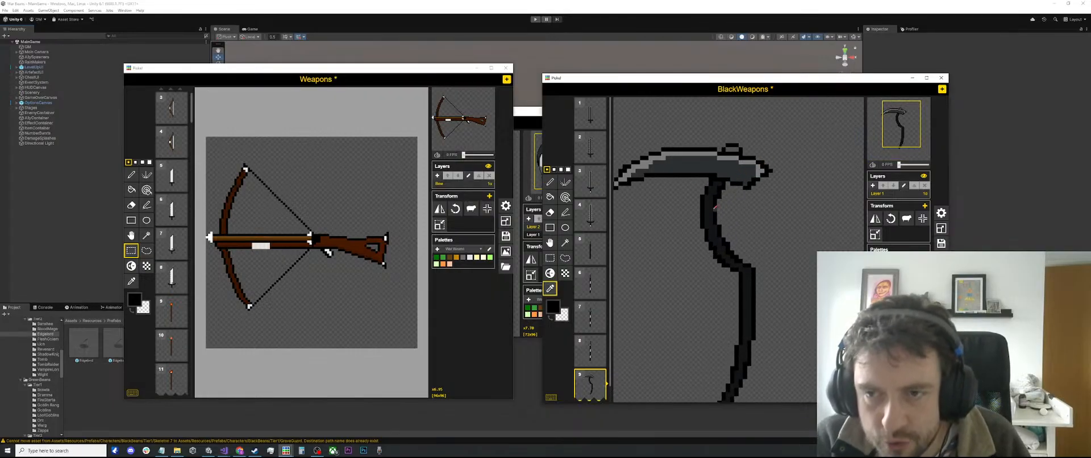
left_click(713, 208)
key("b")
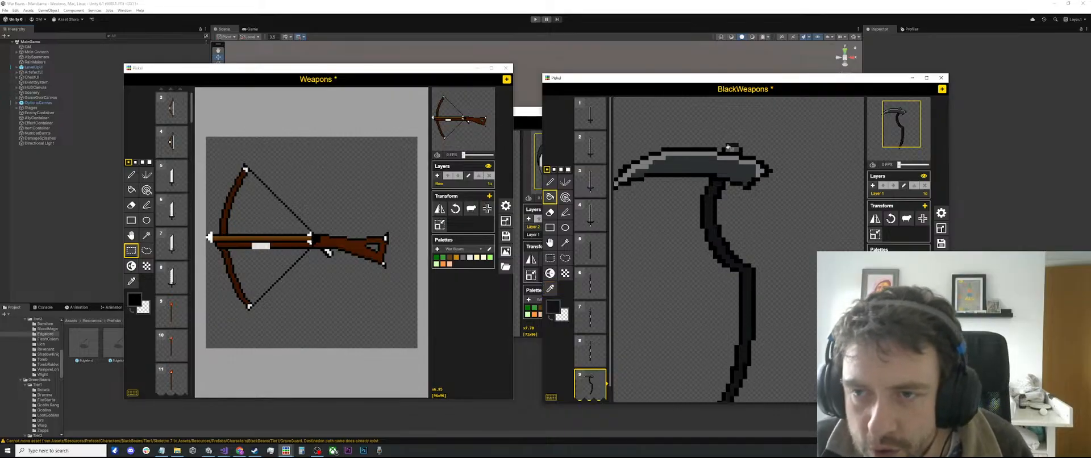
scroll(725, 148, "down", 3)
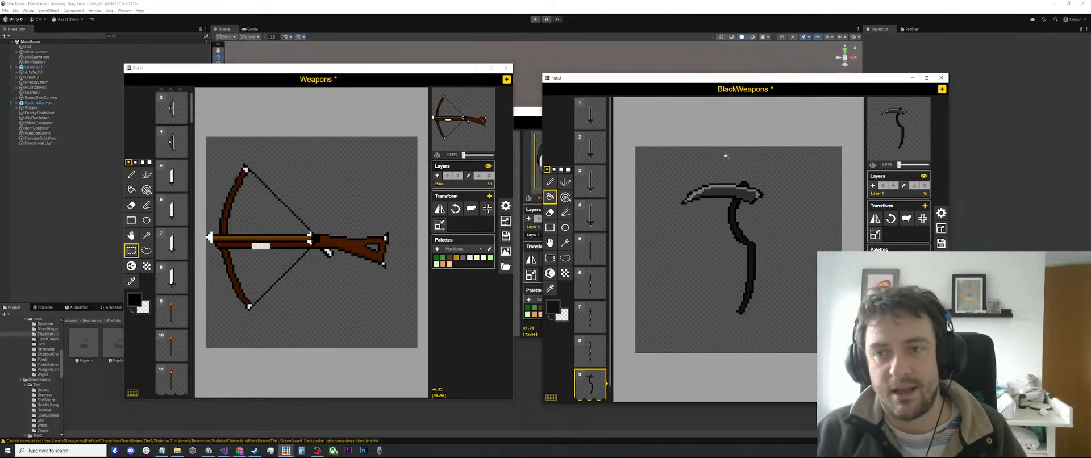
scroll(726, 155, "down", 1)
key("s")
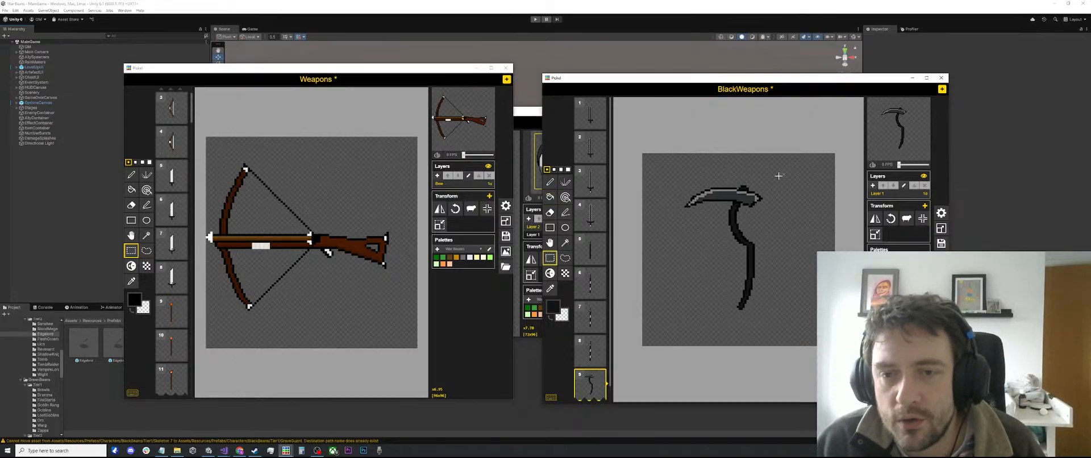
left_click_drag(787, 172, 665, 331)
scroll(600, 357, "down", 1)
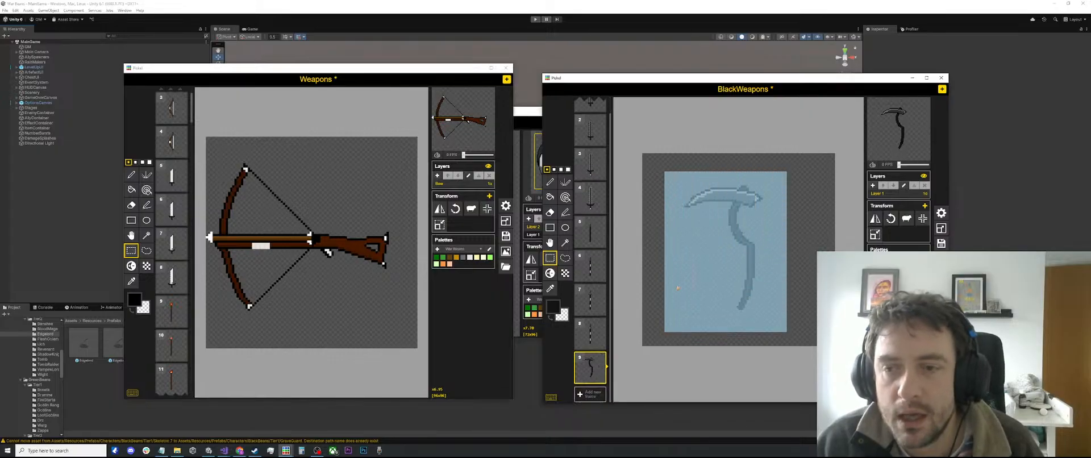
left_click(821, 207)
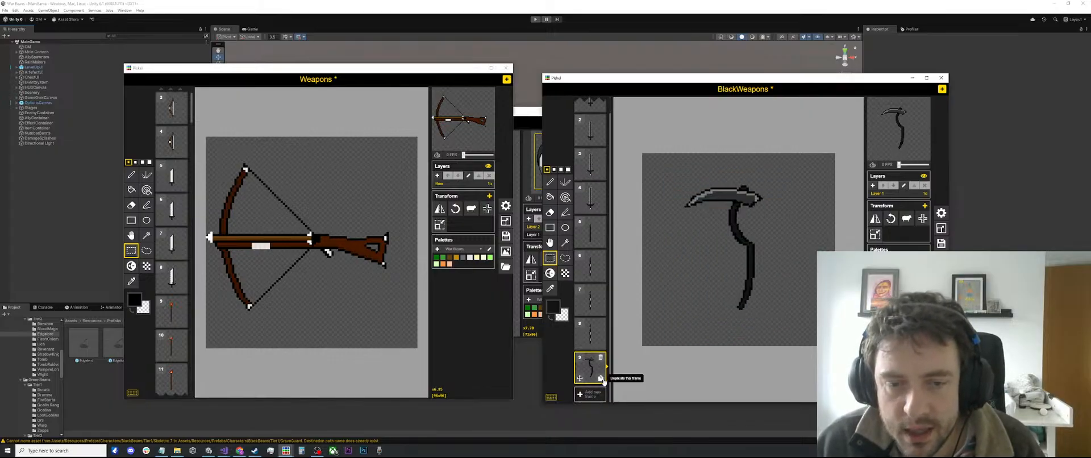
Step: Examine frame 16's double-bladed axe in the Weapons file and look through its neighbouring frames
scroll(265, 280, "down", 1)
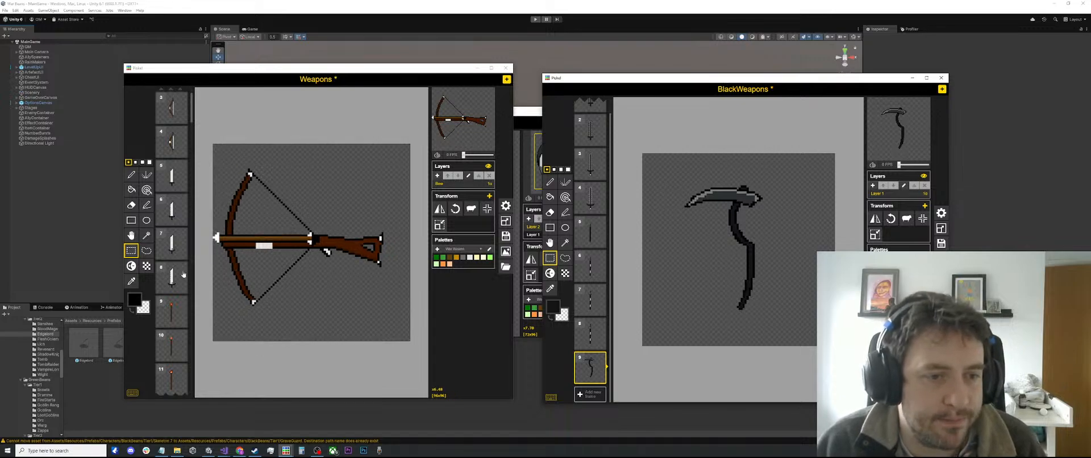
scroll(173, 267, "down", 6)
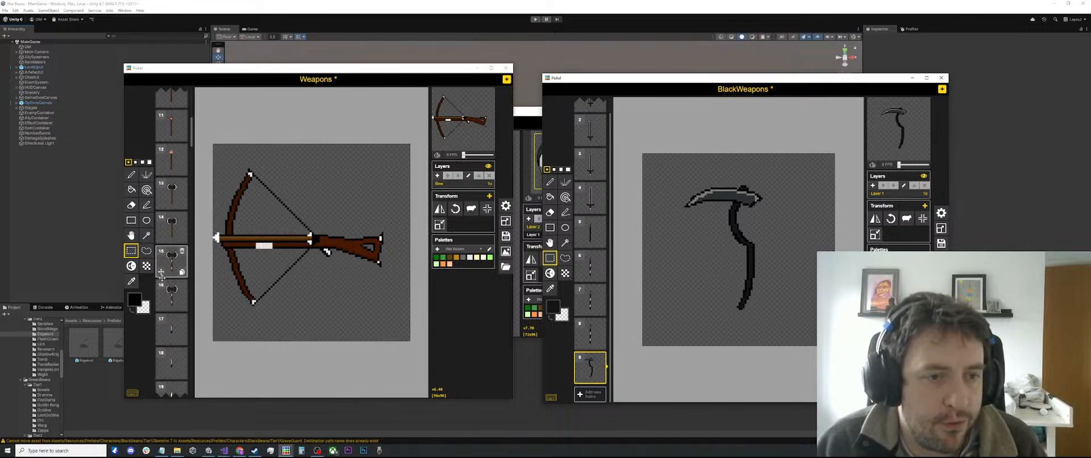
scroll(173, 270, "down", 1)
left_click(172, 267)
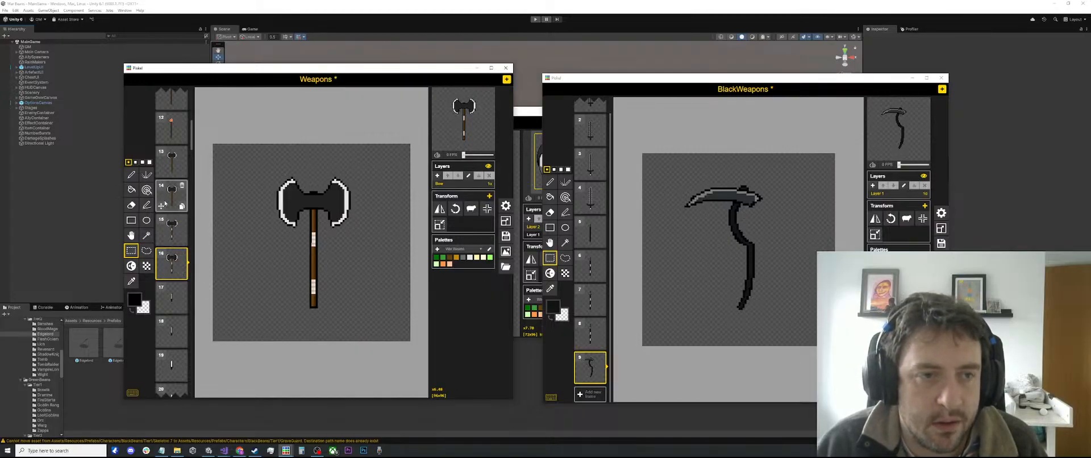
scroll(165, 203, "up", 10)
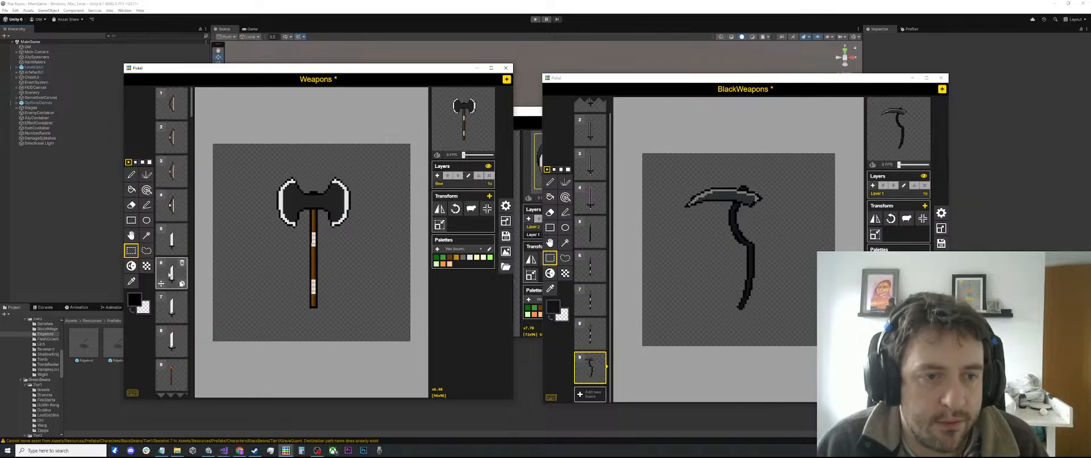
scroll(171, 275, "down", 15)
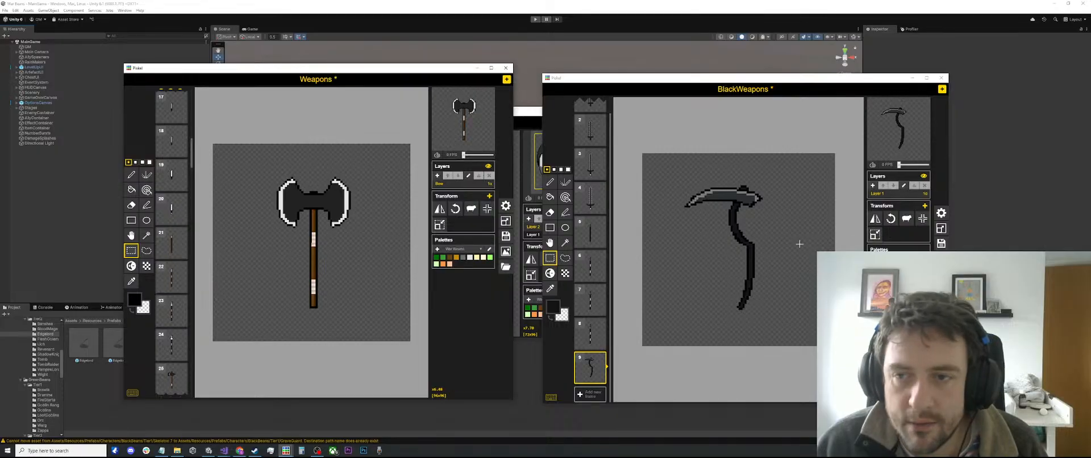
Step: Duplicate the finished scythe of frame 9 into a new frame directly after it
left_click_drag(793, 180, 653, 338)
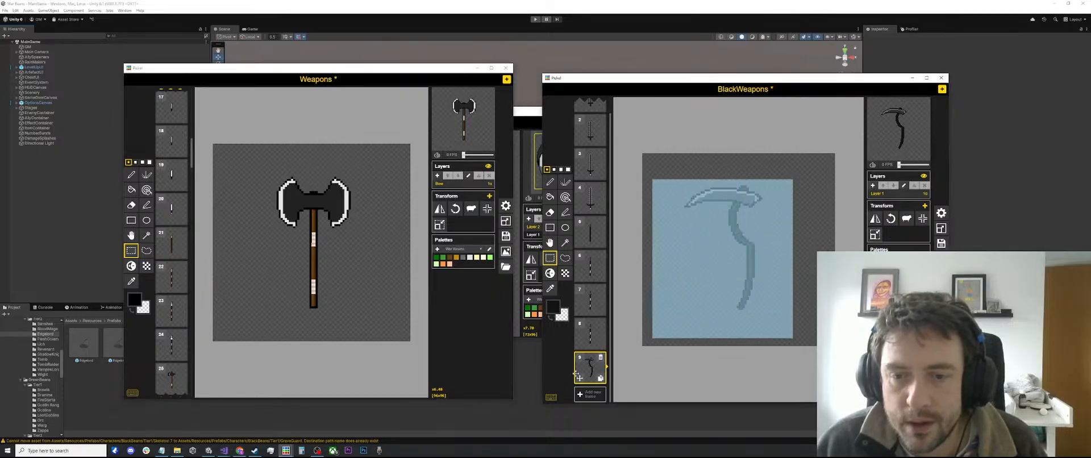
left_click(600, 378)
scroll(762, 195, "up", 1)
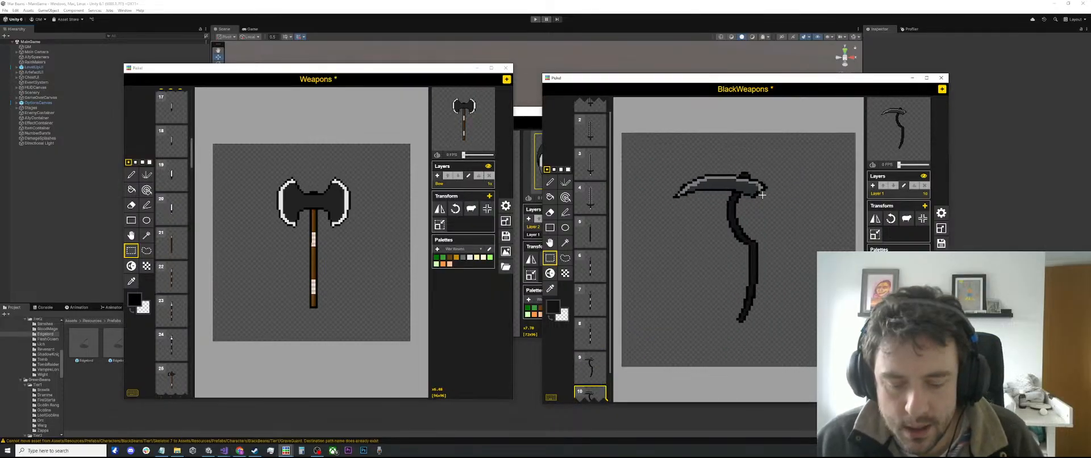
scroll(763, 195, "up", 1)
Step: Enlarge the duplicated scythe's blade by moving its pointed end slightly outward and its upper part slightly up
left_click_drag(708, 164, 642, 206)
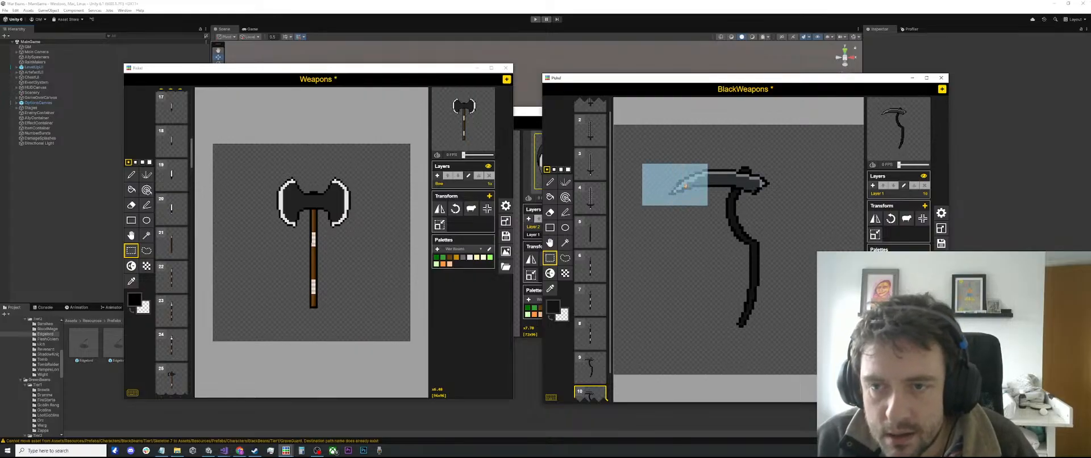
key("ctrl+x")
left_click_drag(691, 185, 689, 184)
left_click_drag(806, 148, 658, 185)
left_click(726, 171)
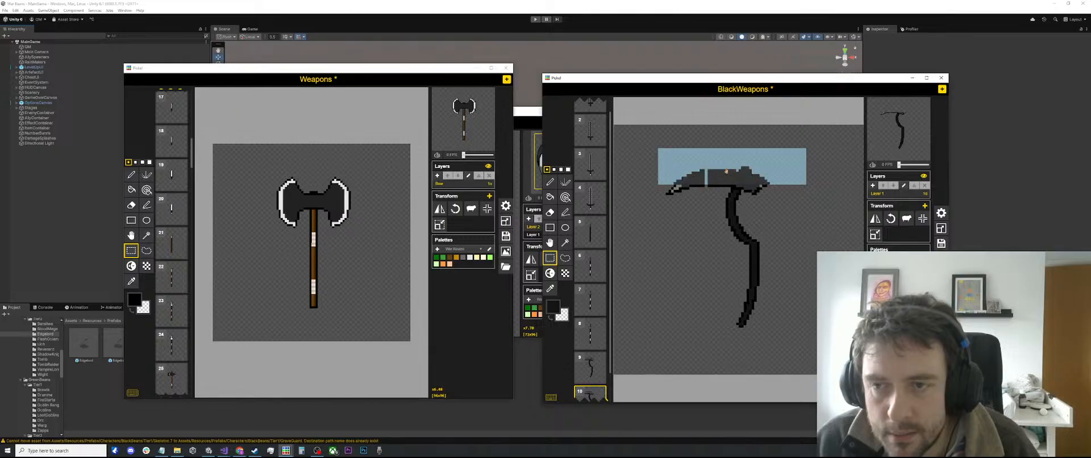
left_click_drag(727, 170, 727, 167)
left_click(709, 202)
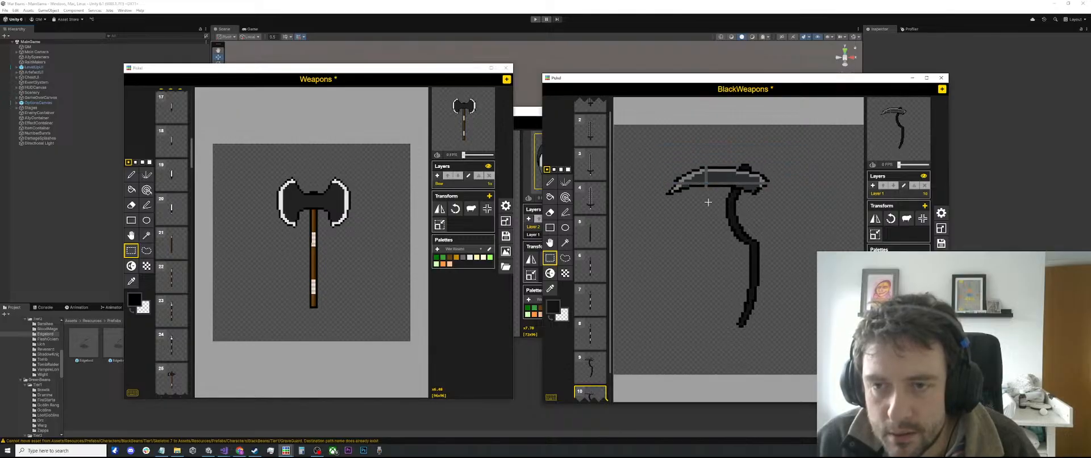
mouse_move(699, 203)
left_mouse_down()
mouse_move(665, 186)
mouse_move(689, 194)
left_mouse_up()
left_click(704, 200)
left_click(717, 203)
Step: Sample black from the scythe's outline and repair the gaps in the enlarged blade's outline with the pen
scroll(725, 202, "up", 4)
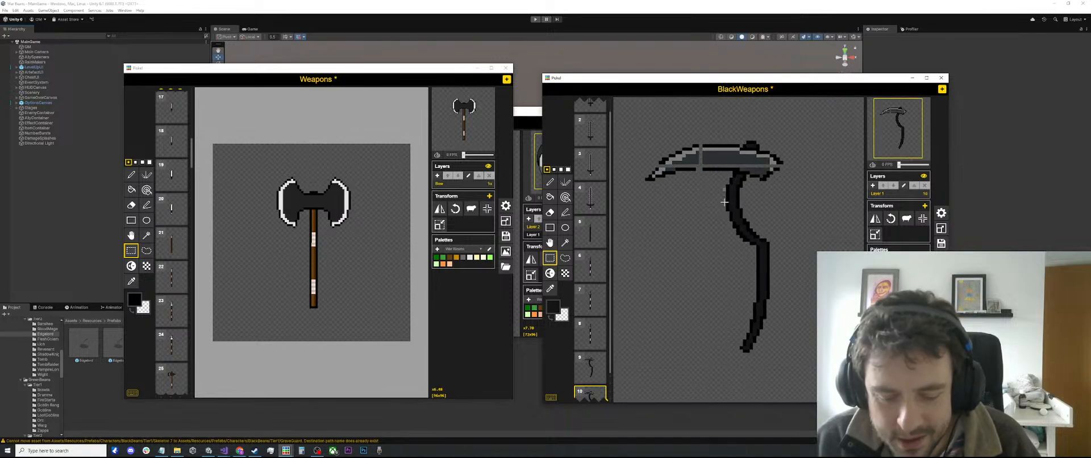
key("o")
scroll(725, 199, "up", 2)
left_click(726, 160)
key("b")
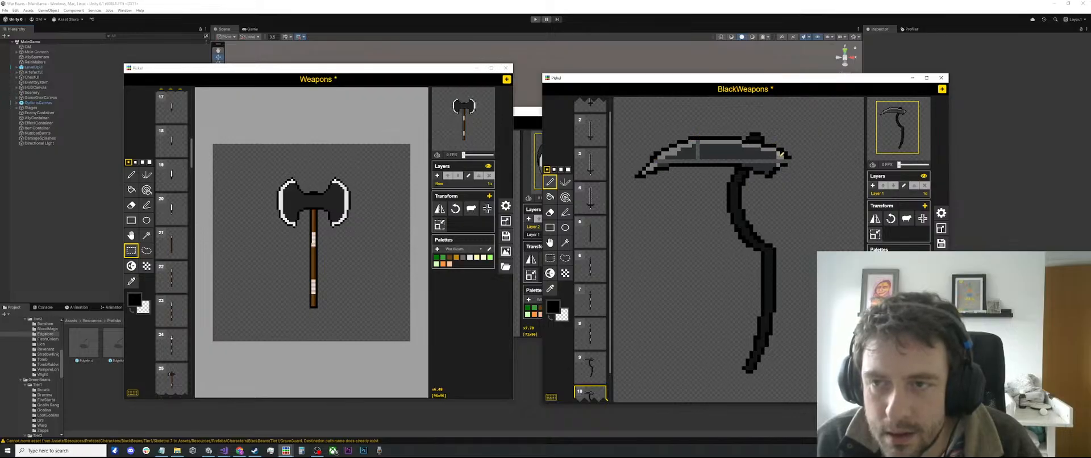
Step: Sample the scythe blade's dark grey and fill the middle of the blade with it in frame 10
scroll(802, 163, "up", 1)
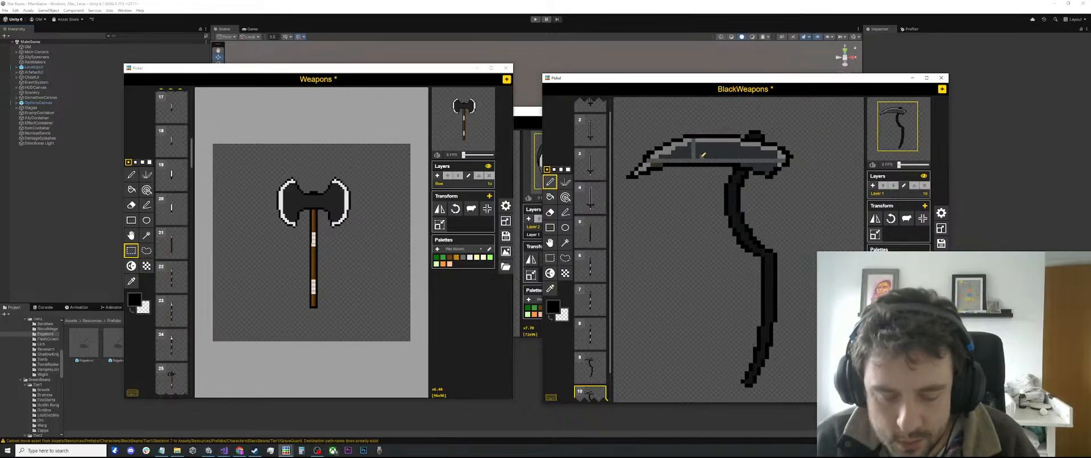
key("o")
left_click(724, 148)
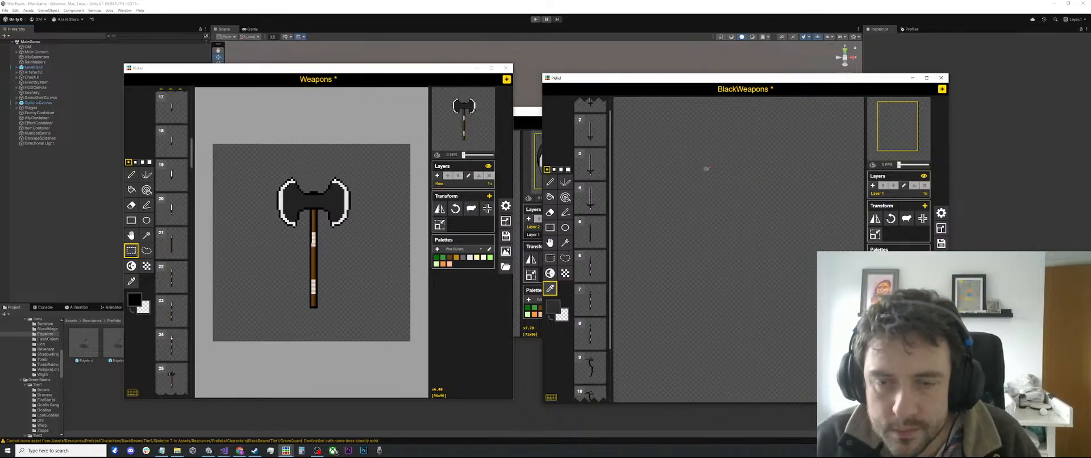
key("b")
scroll(705, 168, "up", 1)
left_click(709, 161)
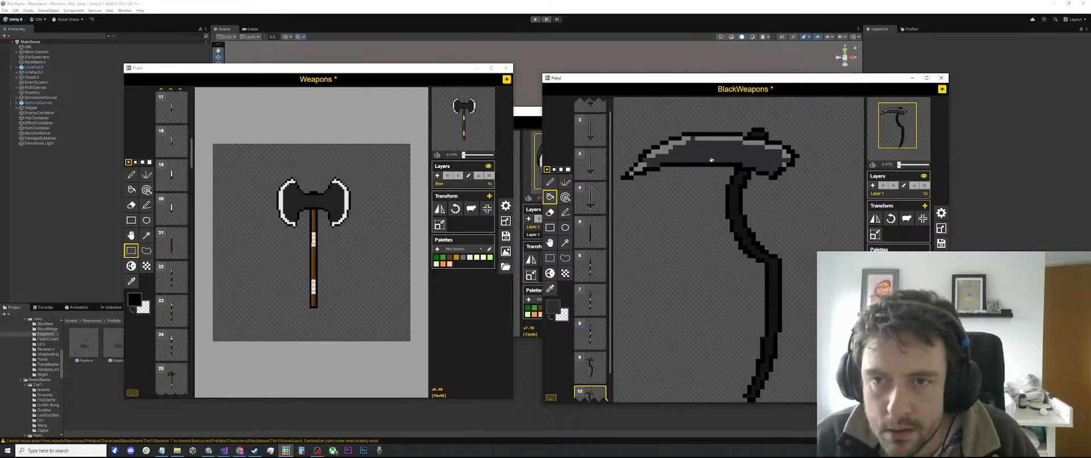
Step: Sample the blade's light grey edge colour and touch up the pixels near the blade's long tip in frame 10
key("o")
left_click(678, 140)
key("p")
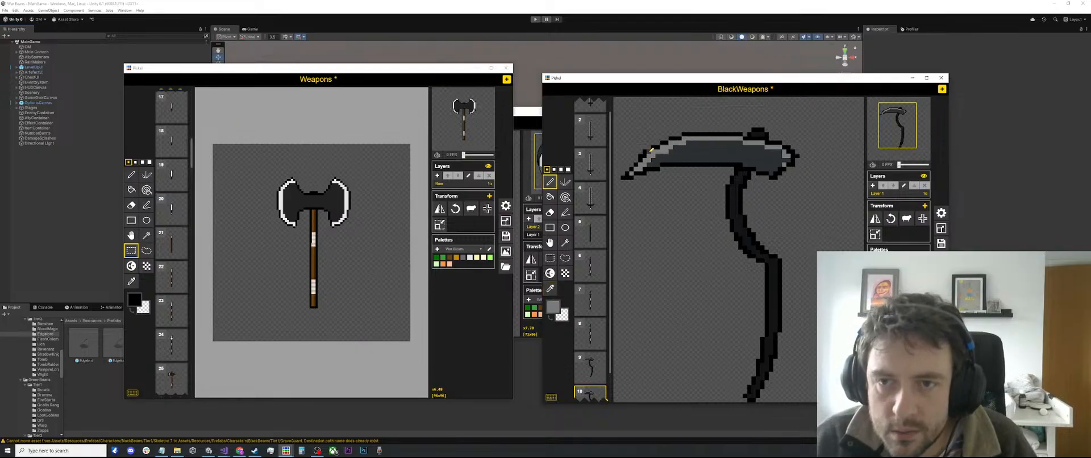
key("e")
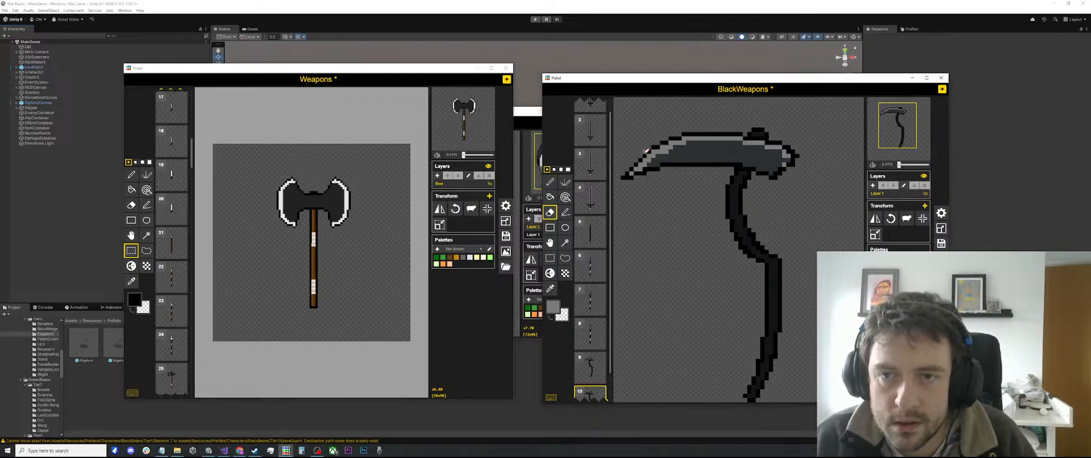
Step: In frame 9, sample the black outline colour and touch up the outline along the underside of the scythe blade
left_click(592, 370)
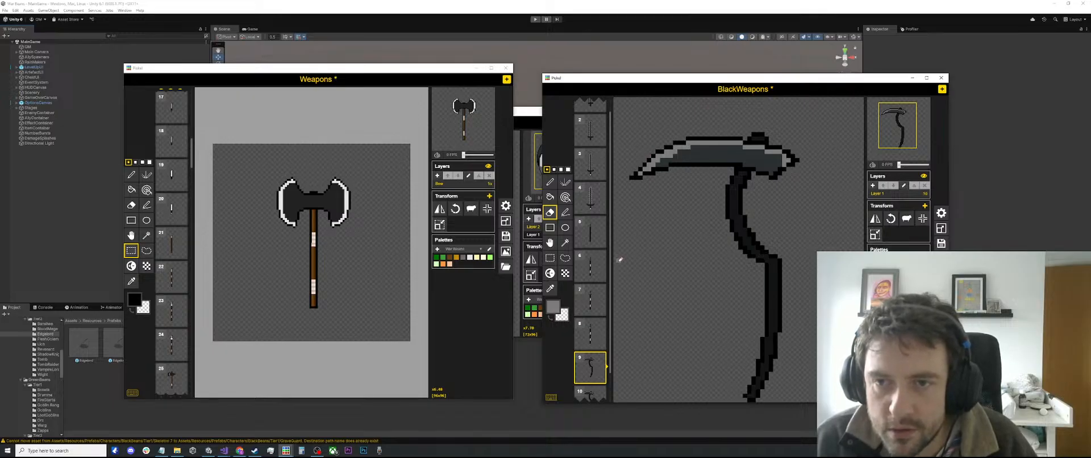
scroll(591, 366, "down", 1)
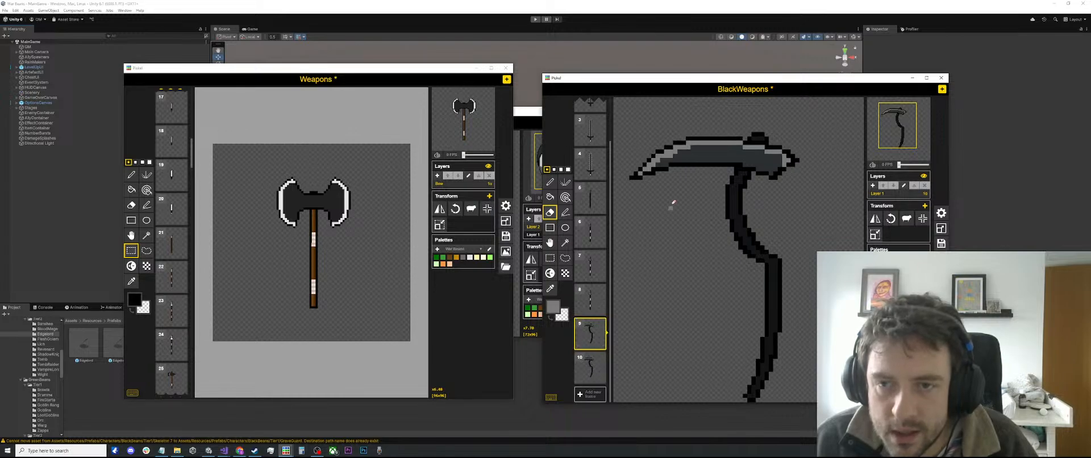
key("p")
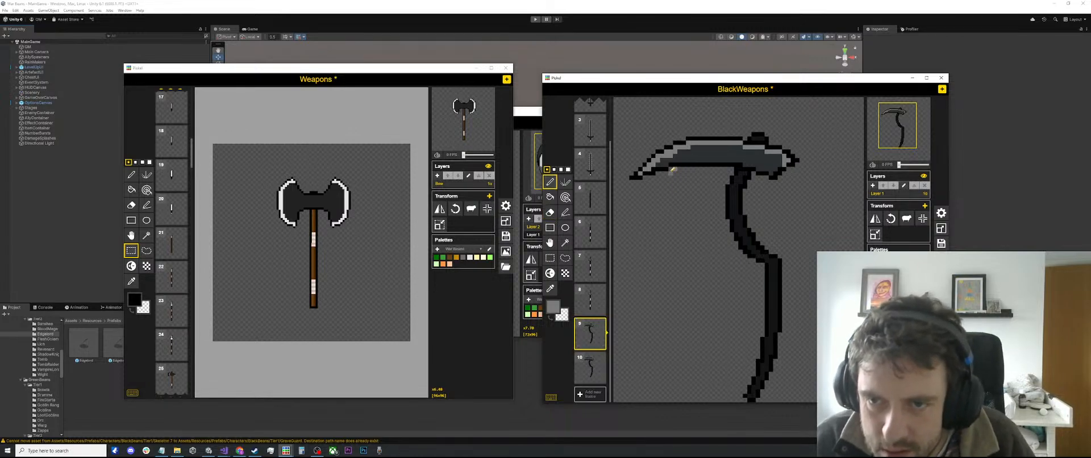
left_click(672, 167, "alt")
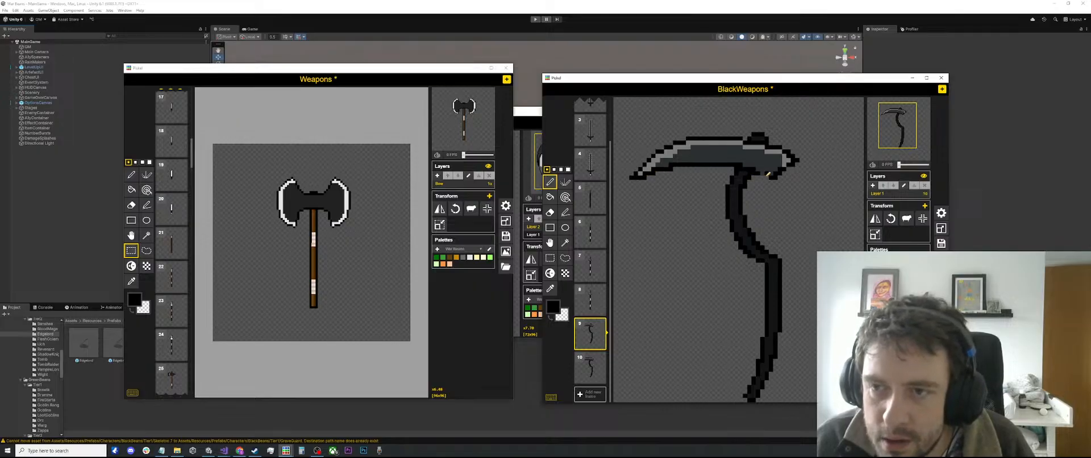
scroll(732, 198, "down", 2)
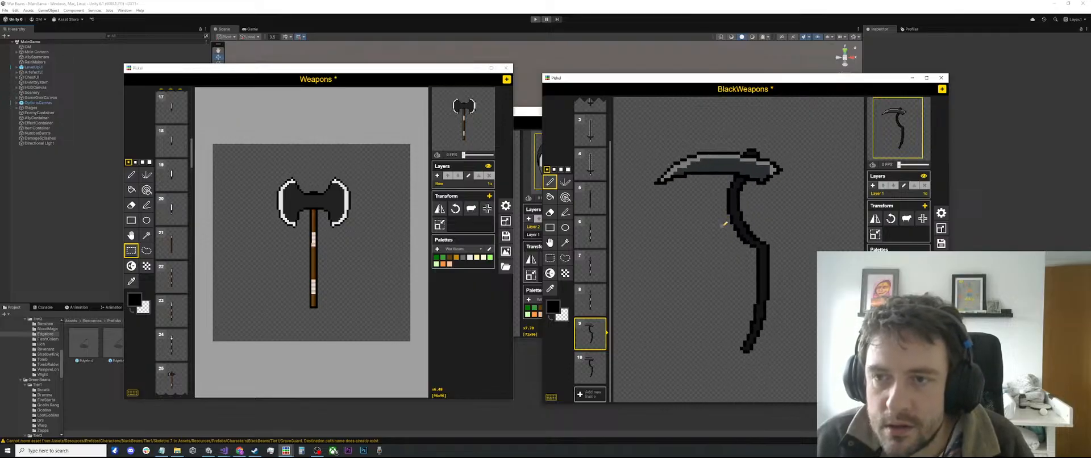
scroll(787, 161, "up", 2)
Step: Erase outline pixels at the short rear point of the scythe blade in frame 9
key("o")
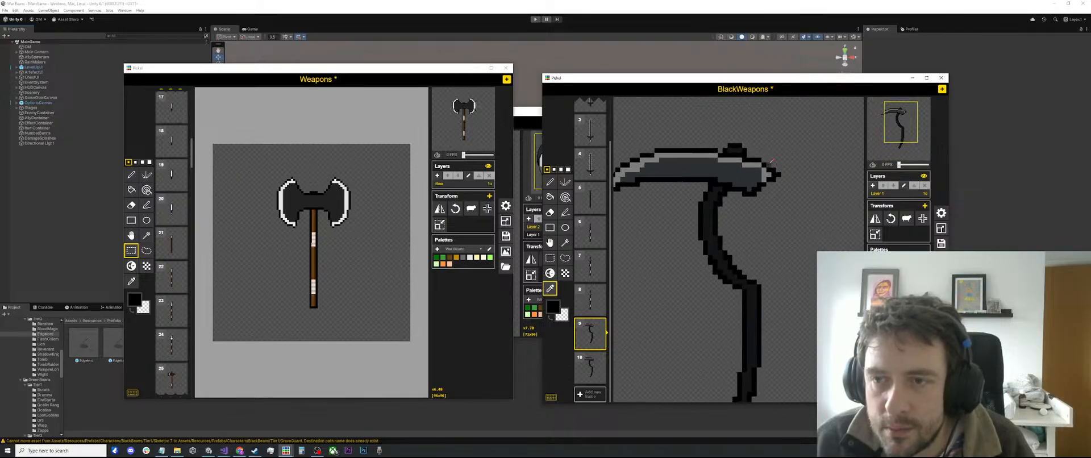
key("e")
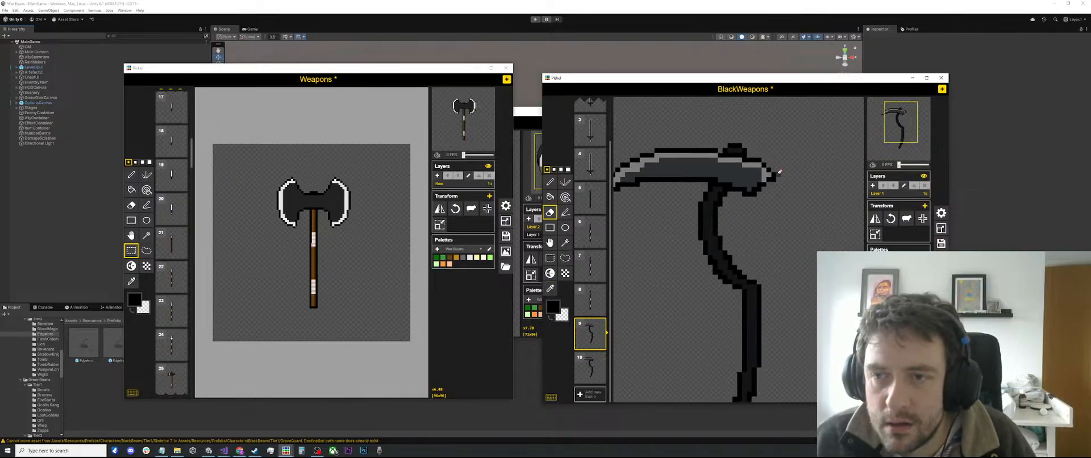
scroll(791, 205, "down", 1)
scroll(798, 214, "down", 1)
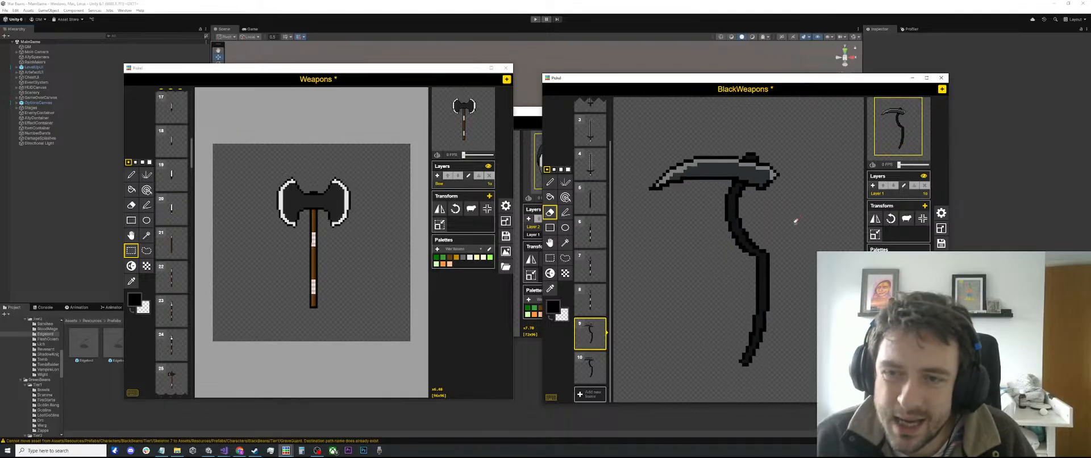
Step: Compare the scythes in frames 9 and 10, and erase outline pixels at the blade's rear point in frame 10
left_click(586, 374)
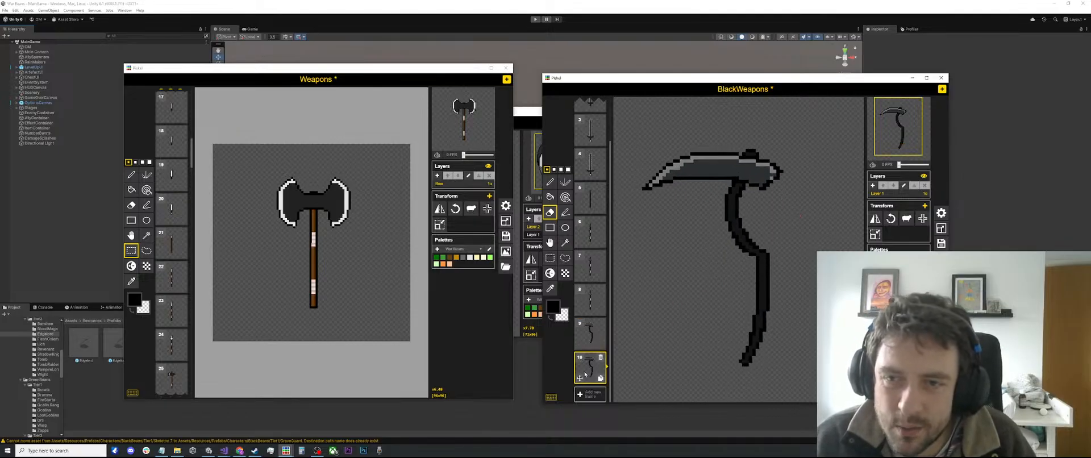
scroll(796, 162, "up", 2)
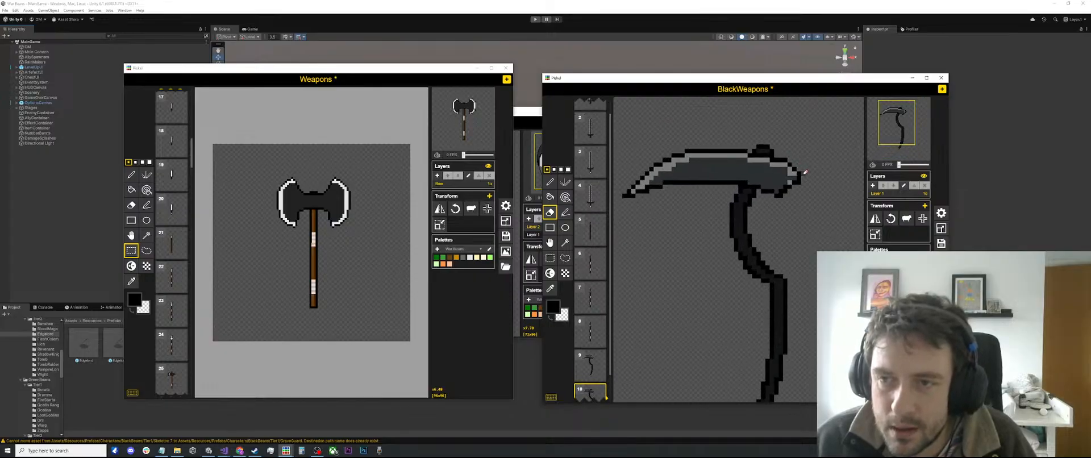
left_click(590, 365)
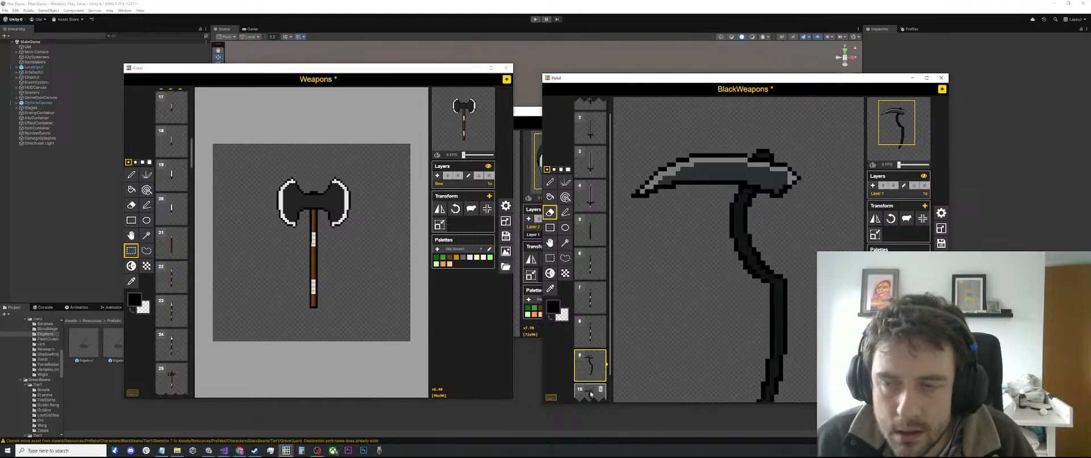
left_click(590, 392)
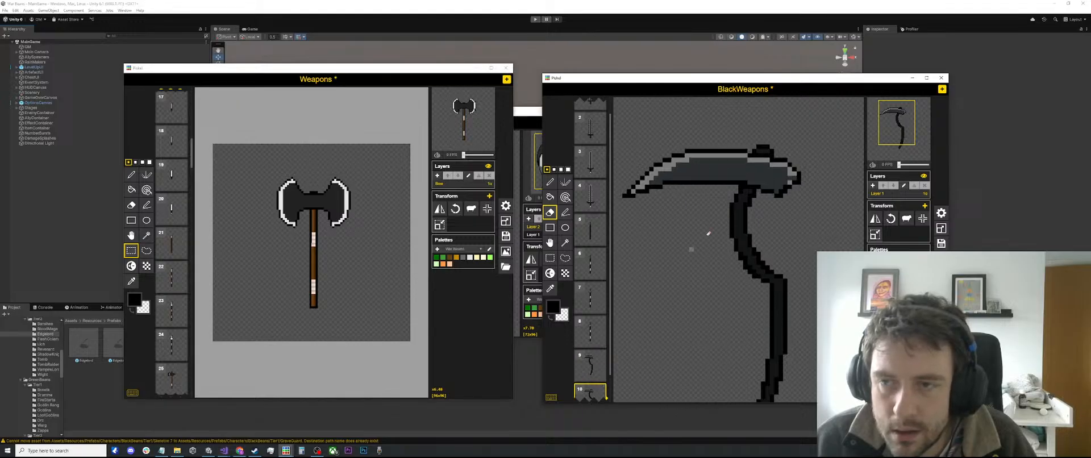
scroll(800, 180, "up", 1)
left_click(798, 180)
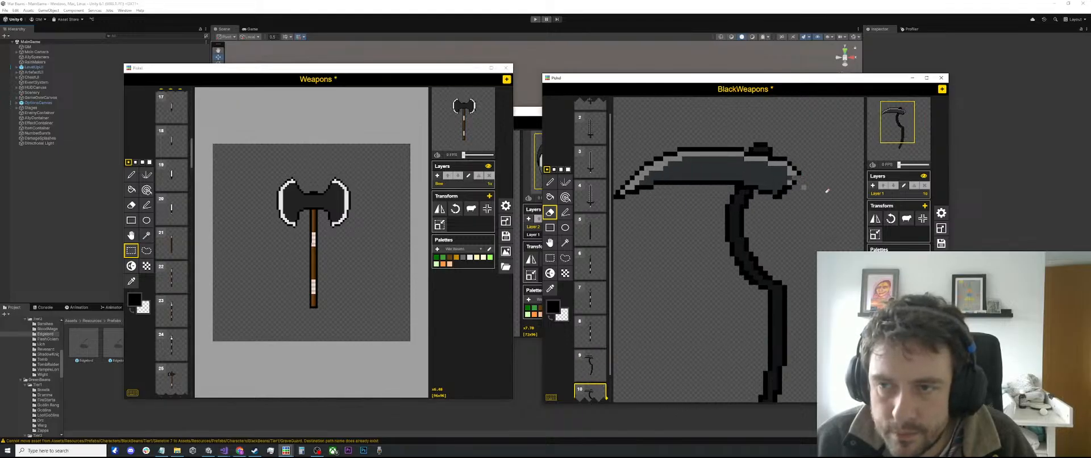
Step: Redraw the rear point of frame 10's scythe blade using its sampled light grey and black outline colours
key("o")
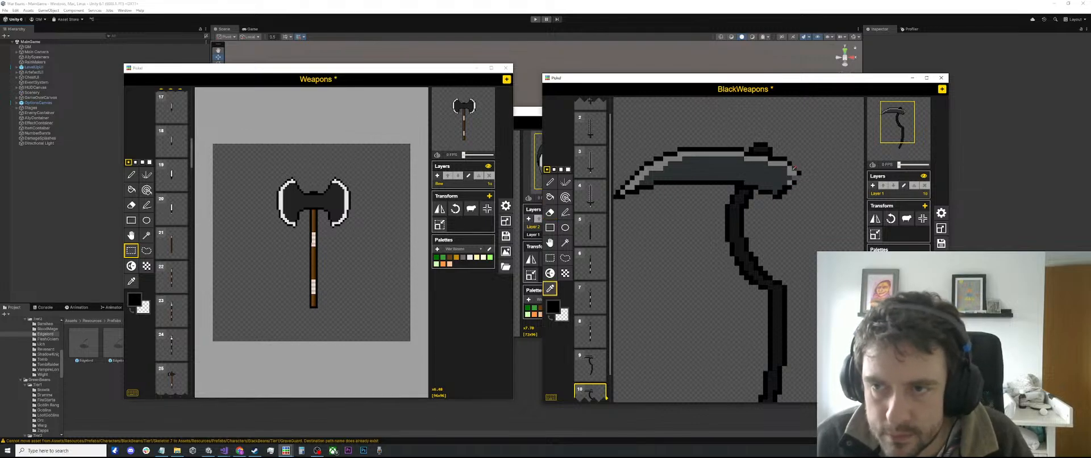
left_click(792, 172)
key("p")
left_click(793, 176)
key("o")
left_click(798, 175)
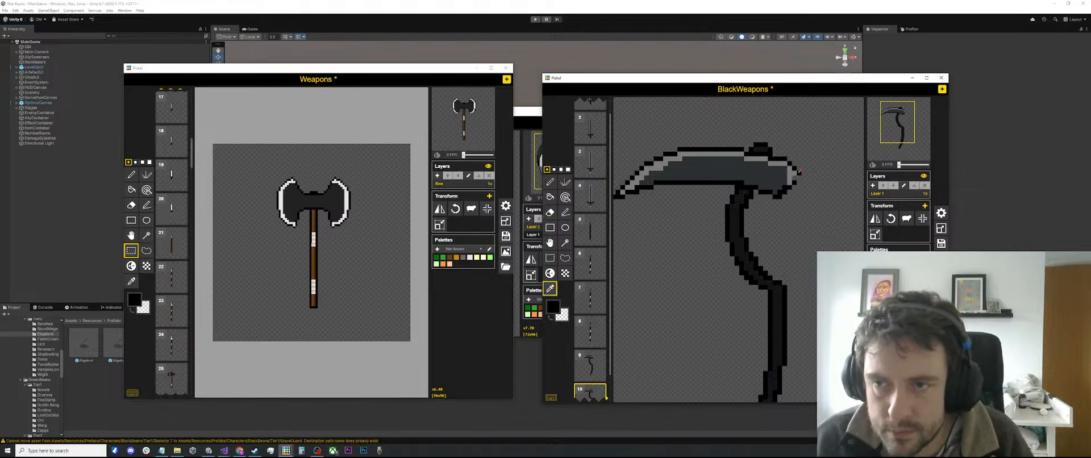
key("p")
scroll(799, 174, "down", 2)
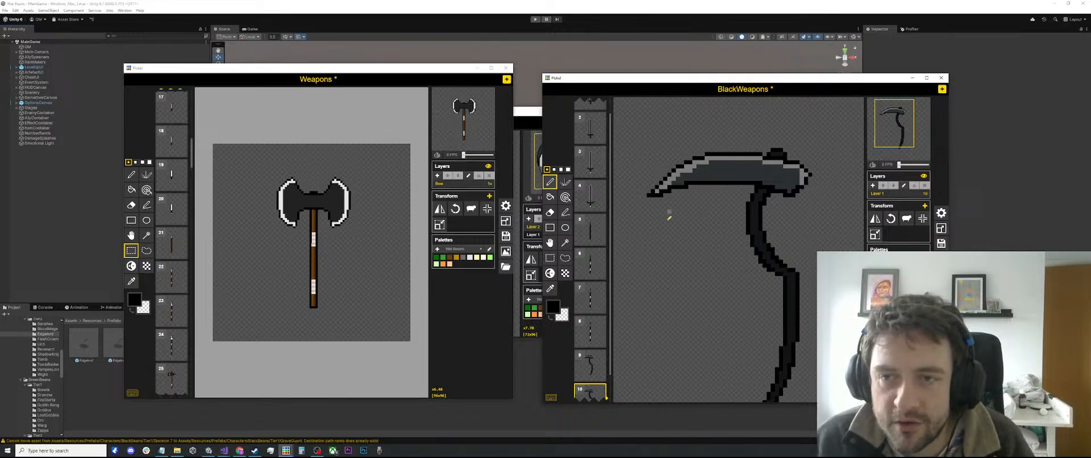
Step: Compare the scythe shapes in frames 9 and 10 by switching between the two frames
scroll(669, 215, "down", 1)
scroll(738, 162, "up", 1)
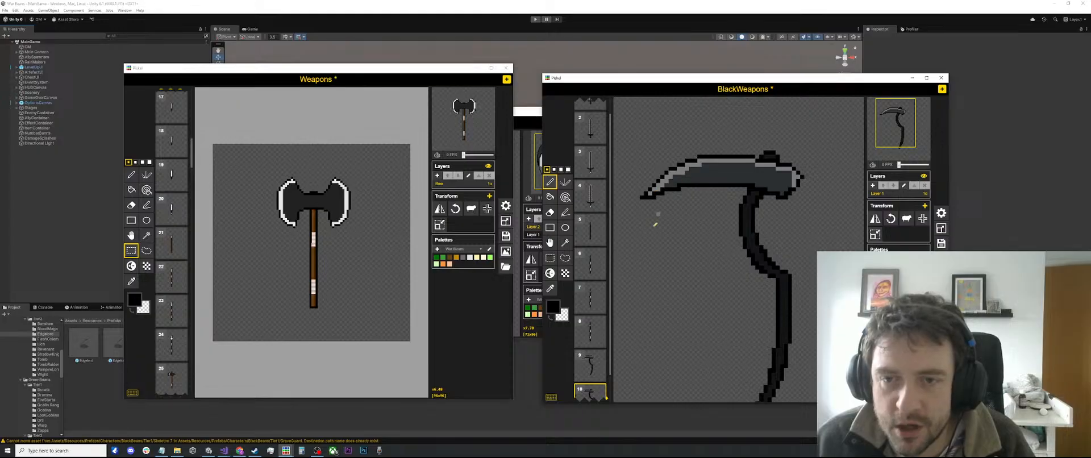
left_click(588, 362)
scroll(586, 358, "down", 1)
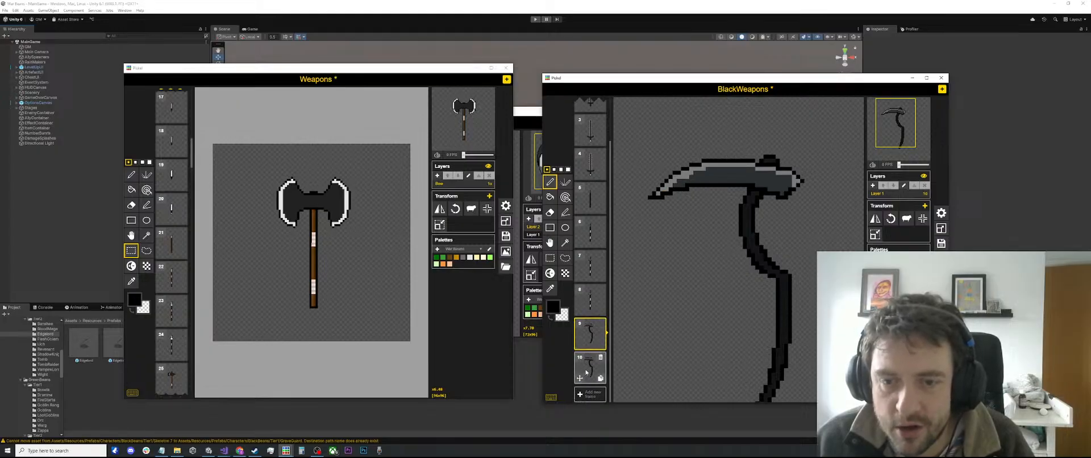
left_click(587, 372)
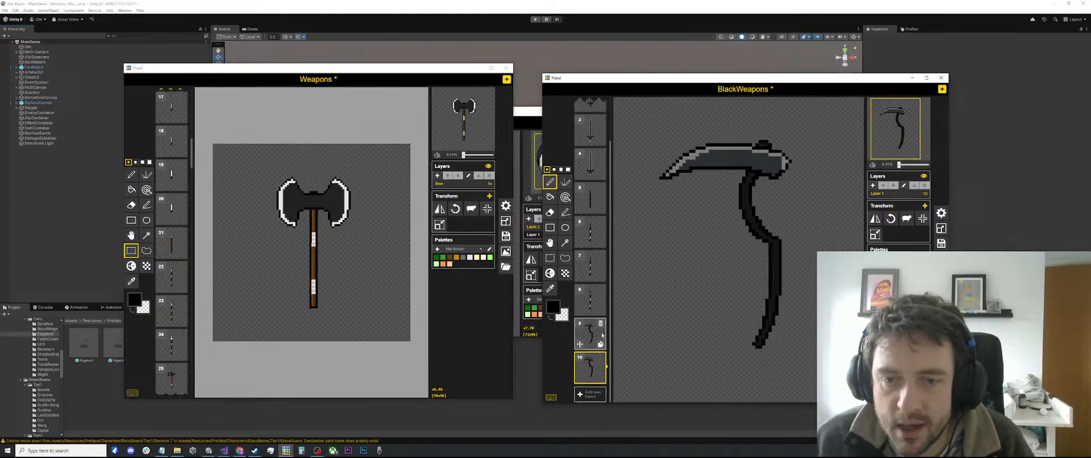
left_click(595, 340)
left_click(592, 374)
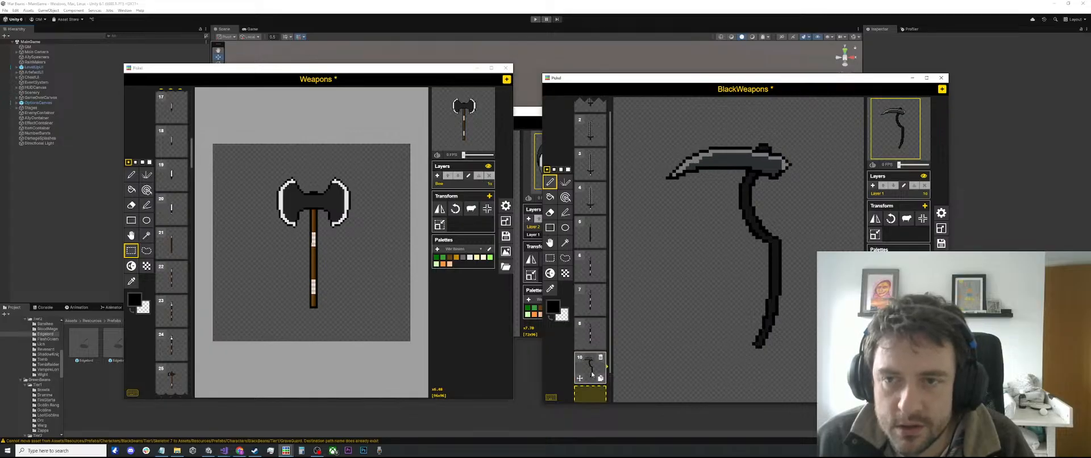
scroll(591, 373, "down", 1)
left_click(591, 371)
Step: Sample the blade's light grey and paint highlight pixels over the outline of the scythe blade in frame 10
key("o")
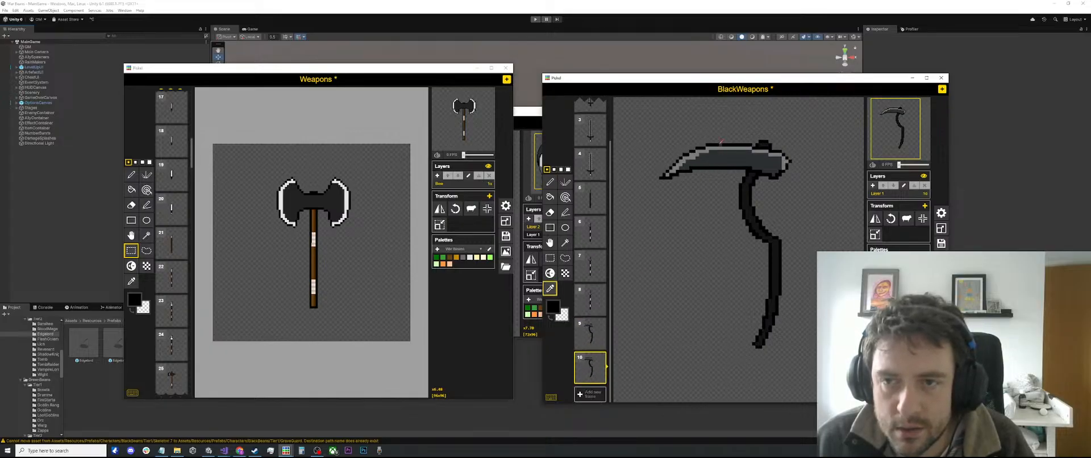
left_click(718, 150)
left_click(686, 158)
key("p")
scroll(685, 156, "up", 2)
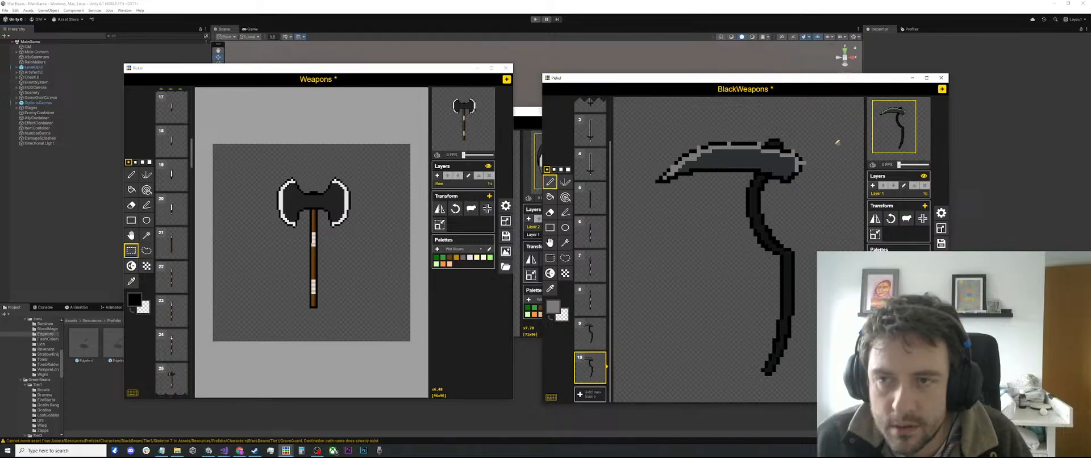
scroll(837, 142, "down", 1)
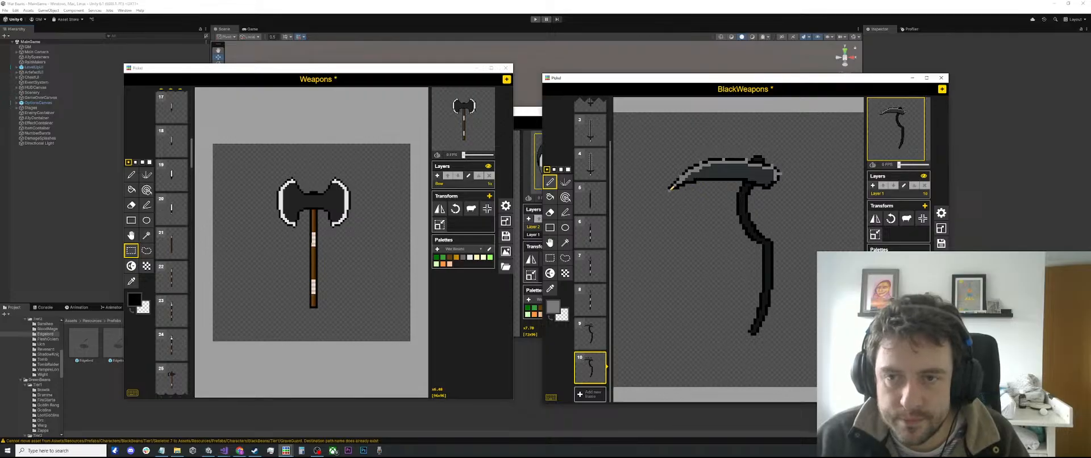
scroll(690, 191, "up", 2)
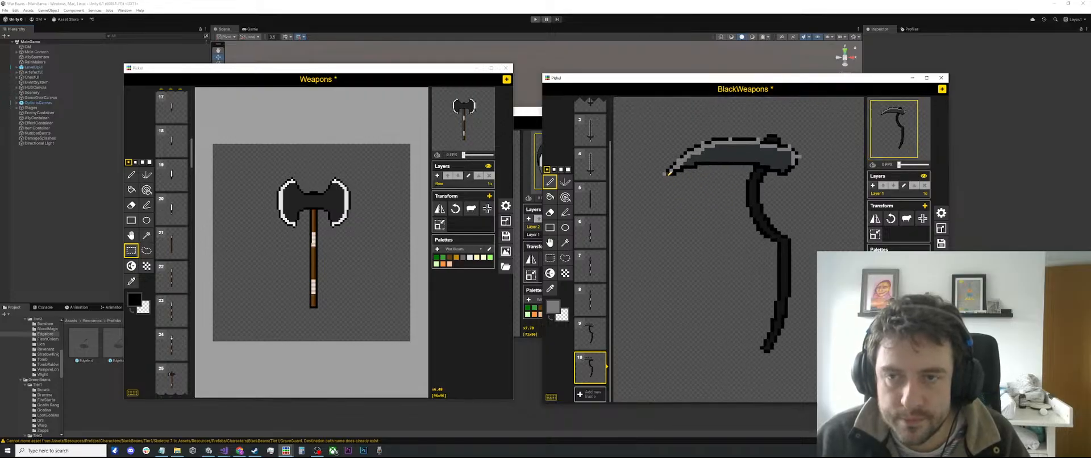
scroll(666, 205, "down", 3)
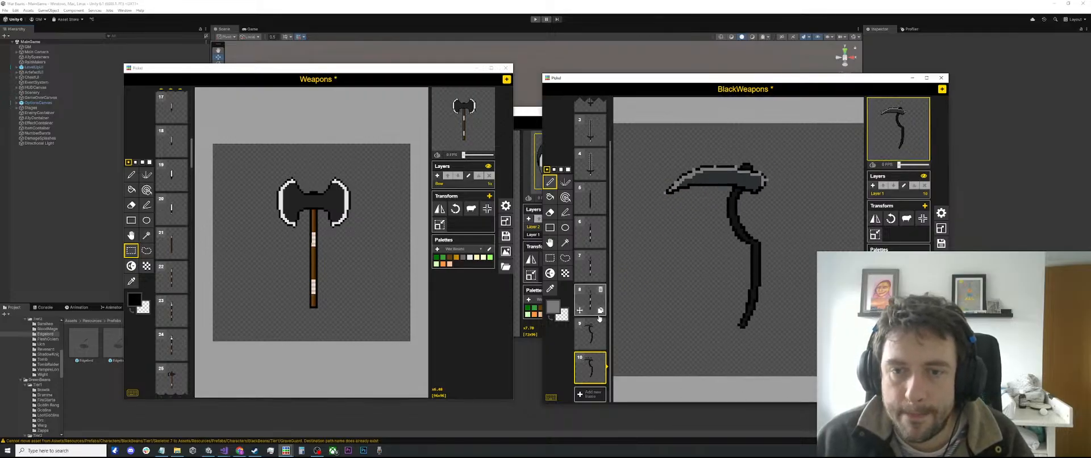
Step: Check frame 10 against frame 9 and duplicate frame 10 as a new frame
left_click(590, 339)
left_click(589, 361)
scroll(773, 207, "down", 2)
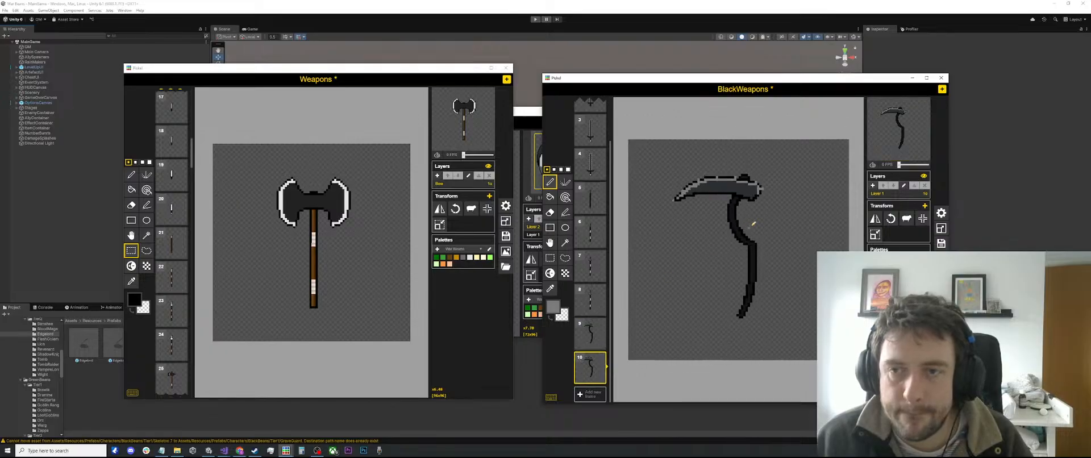
key("s")
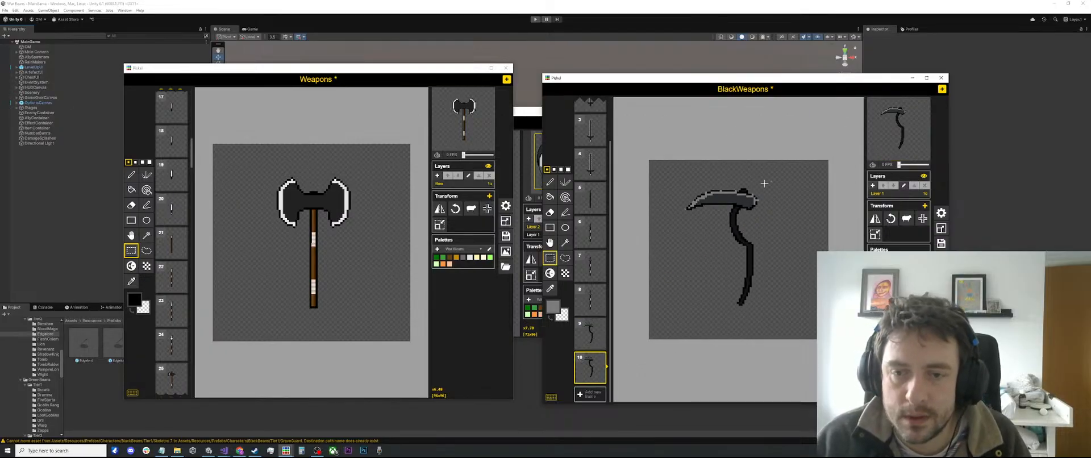
left_click(600, 379)
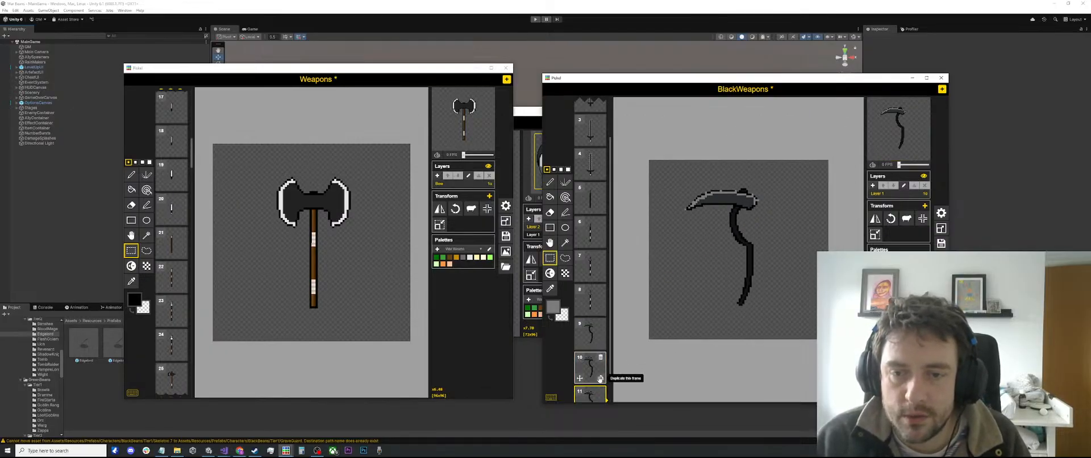
Step: Sample the pale wrap colour from the weapon in frame 8 and paint two wrap bands on frame 11's scythe handle
left_click(591, 301)
scroll(591, 296, "down", 1)
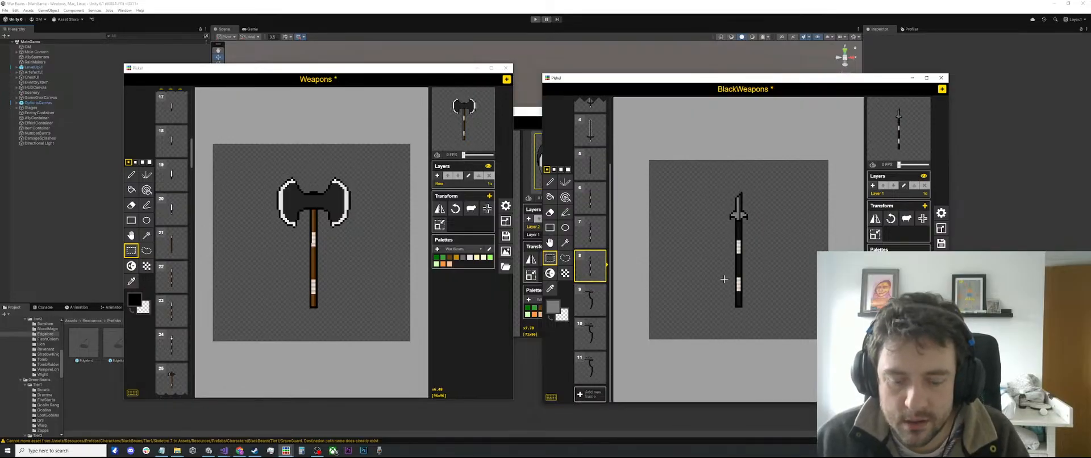
scroll(726, 277, "up", 1)
key("o")
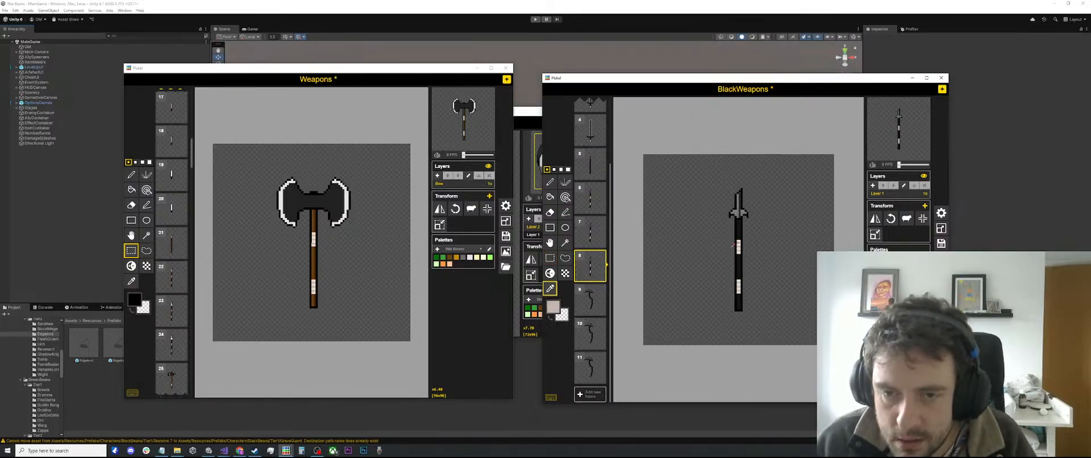
left_click(594, 365)
scroll(711, 230, "up", 2)
key("p")
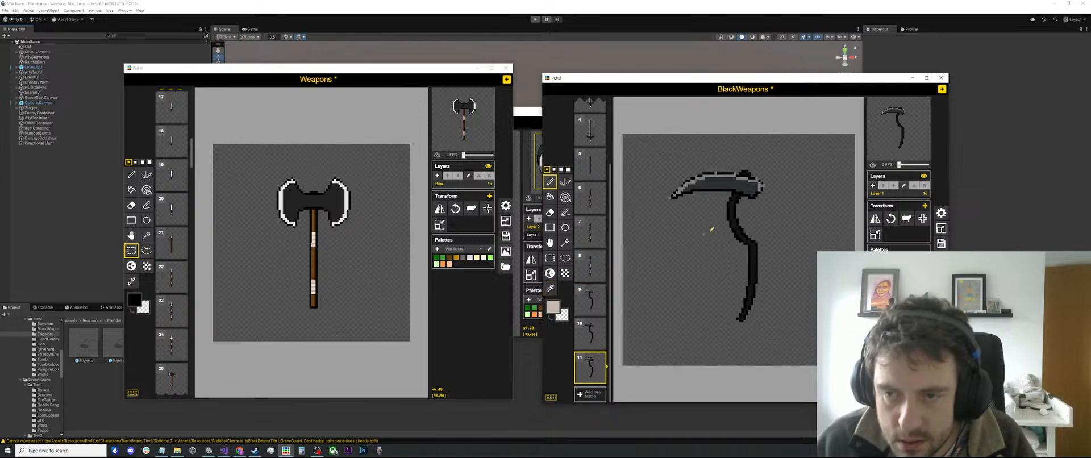
scroll(737, 230, "up", 2)
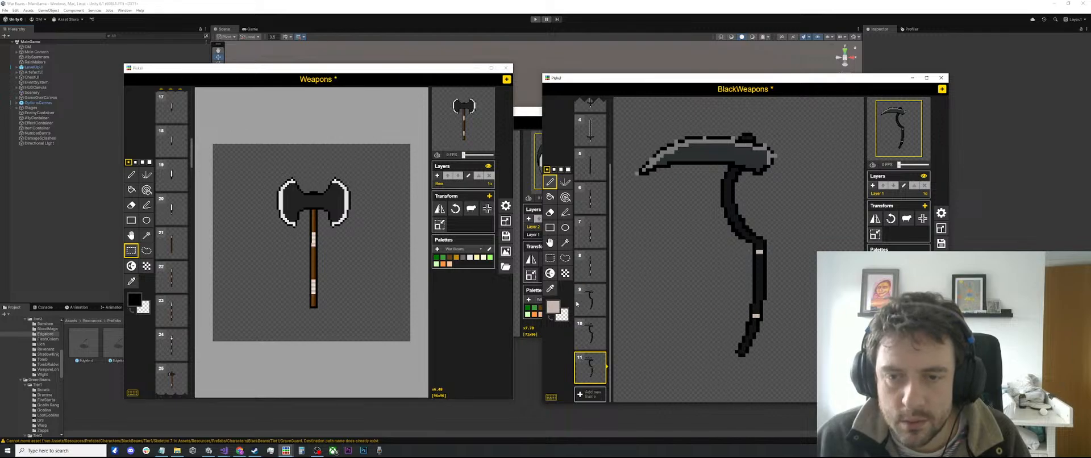
Step: Sample the lighter wrap colour from frame 7's spear and paint light pixels on both handle wraps of frame 11's scythe
left_click(590, 332)
key("o")
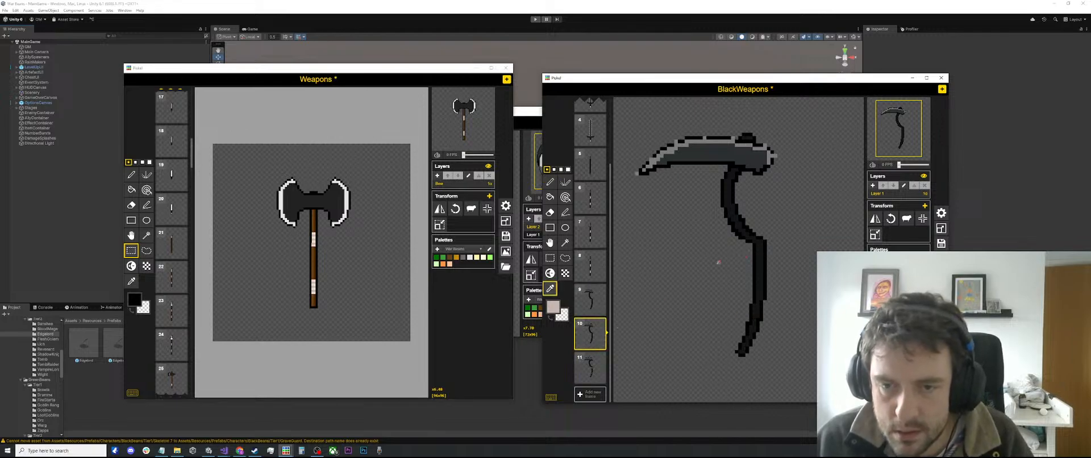
left_click(581, 239)
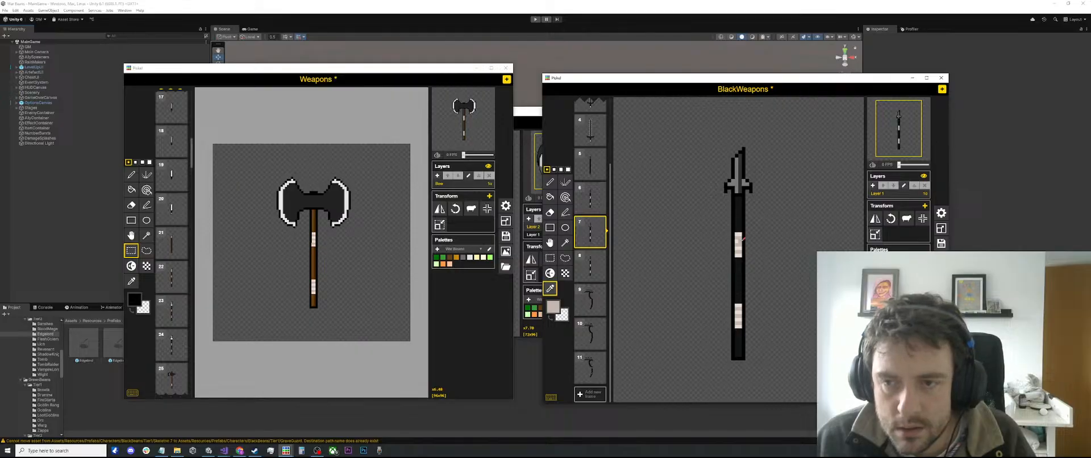
left_click(739, 241)
key("p")
left_click(590, 366)
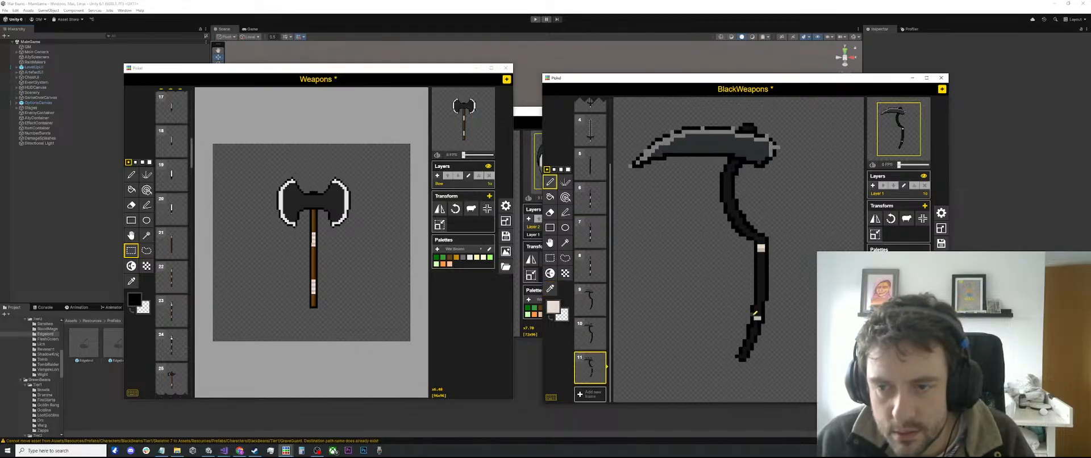
left_click(757, 315)
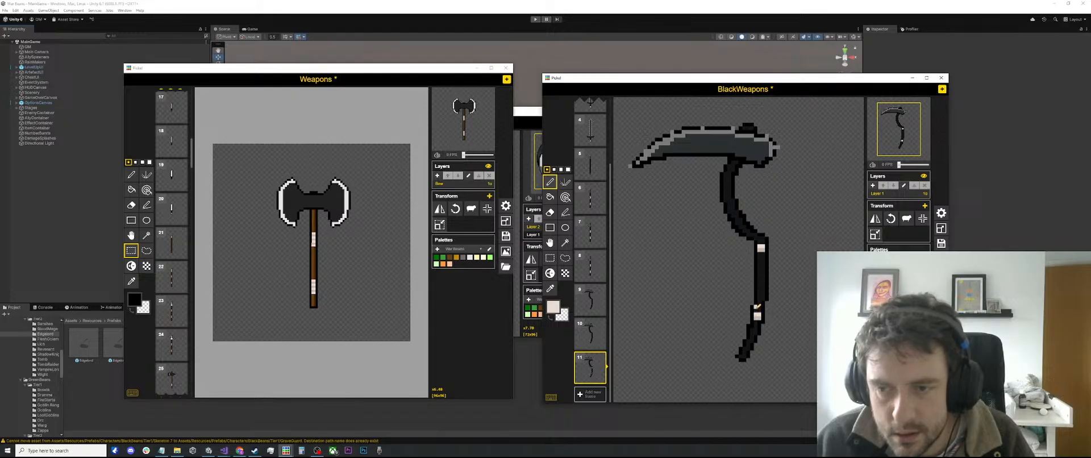
left_click(757, 308)
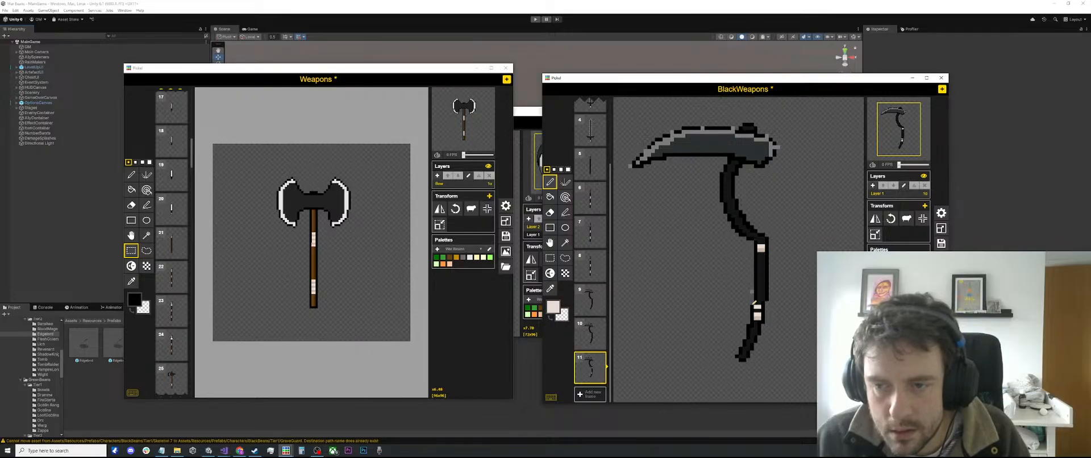
Step: Sample the darker pinkish wrap colour and add shading rows to both handle wraps of frame 11's scythe
key("o")
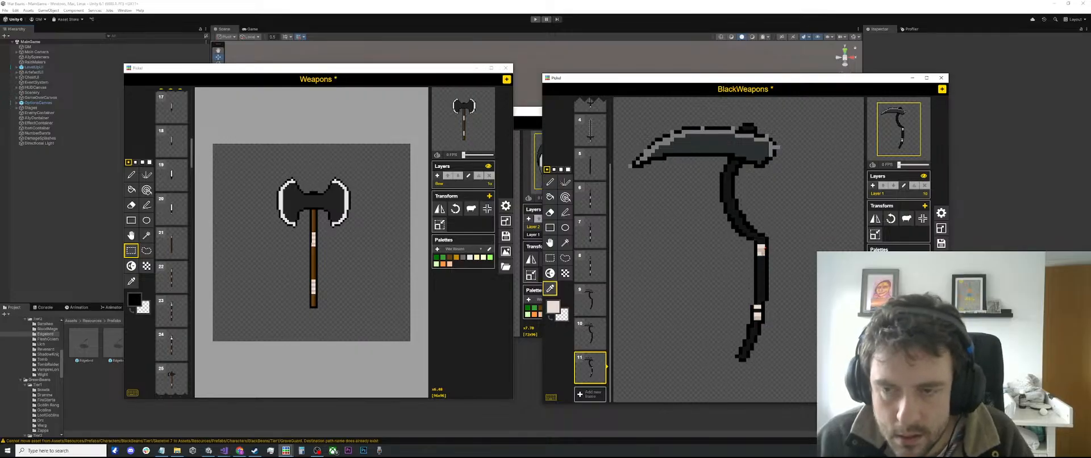
left_click(762, 253)
key("p")
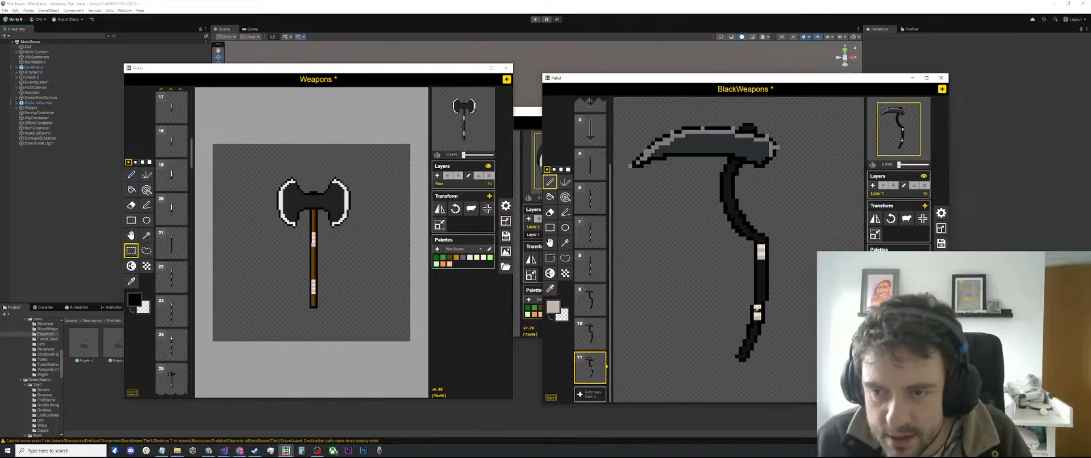
scroll(758, 309, "up", 1)
scroll(770, 278, "down", 2)
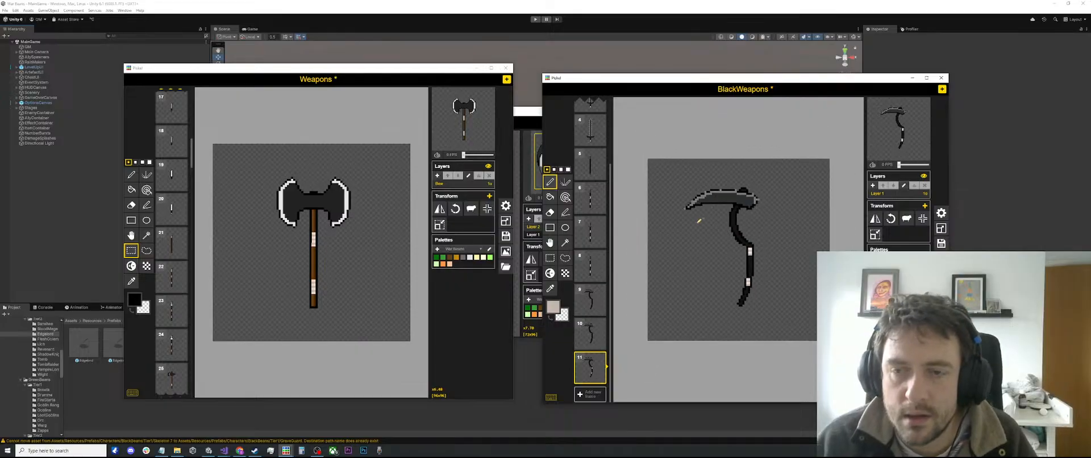
Step: Select and shift the tip, upper part and lower tip edge of frame 11's scythe blade to enlarge the blade
left_click(584, 332)
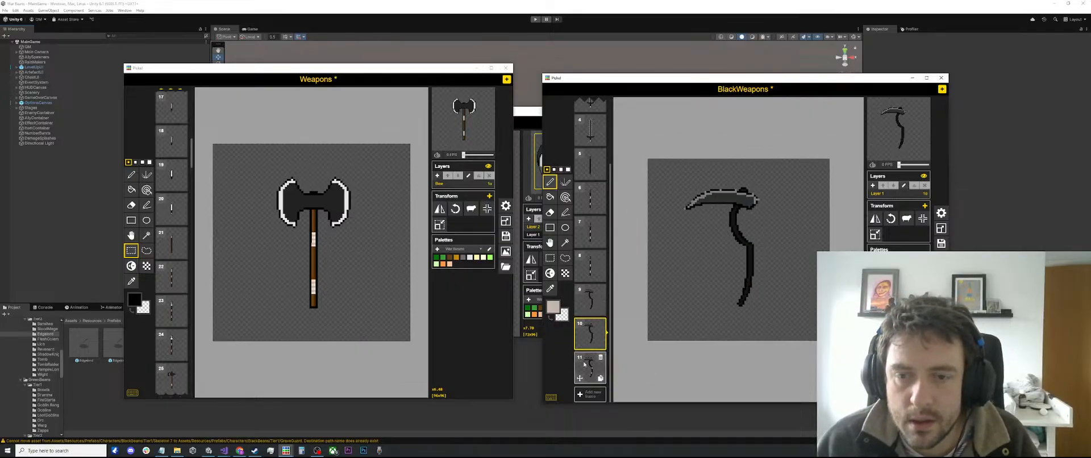
left_click(587, 364)
scroll(671, 170, "up", 2)
key("s")
left_click_drag(660, 159, 698, 178)
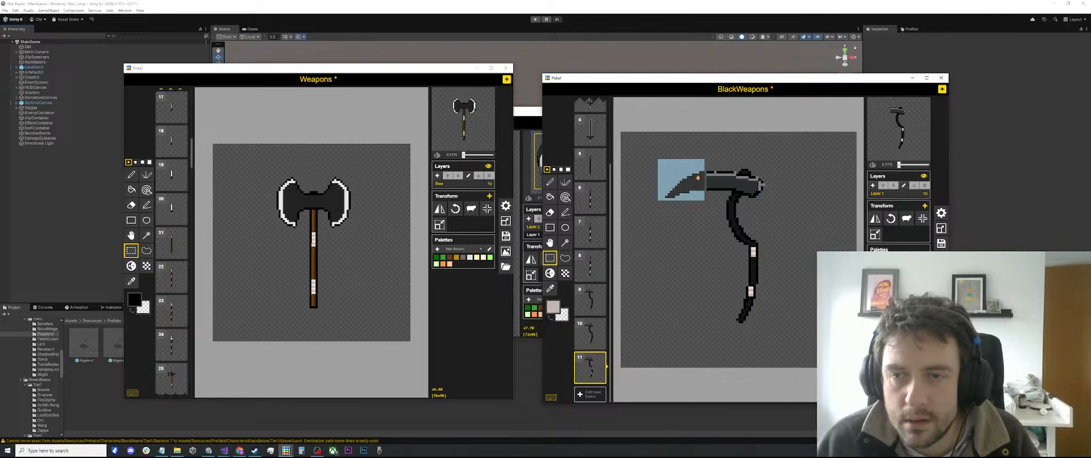
left_click(793, 162)
left_click_drag(792, 146, 618, 187)
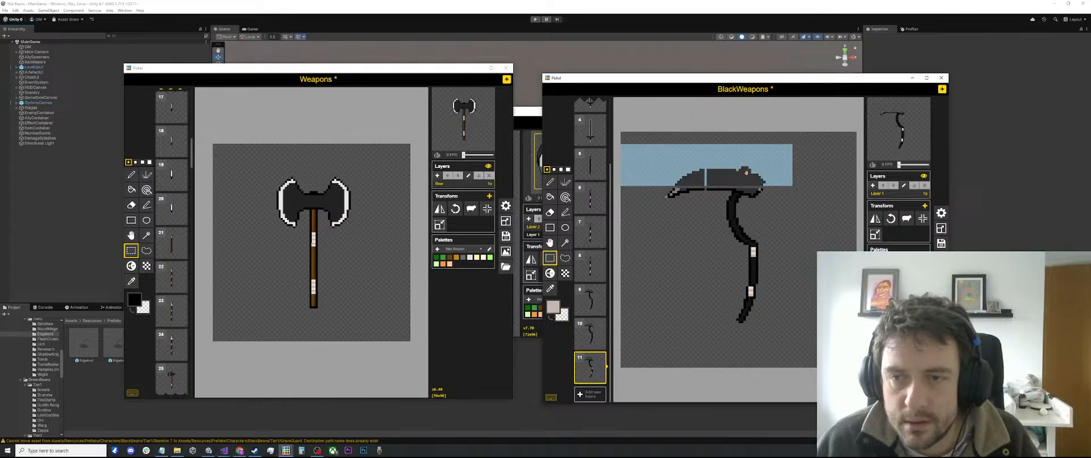
left_click(695, 209)
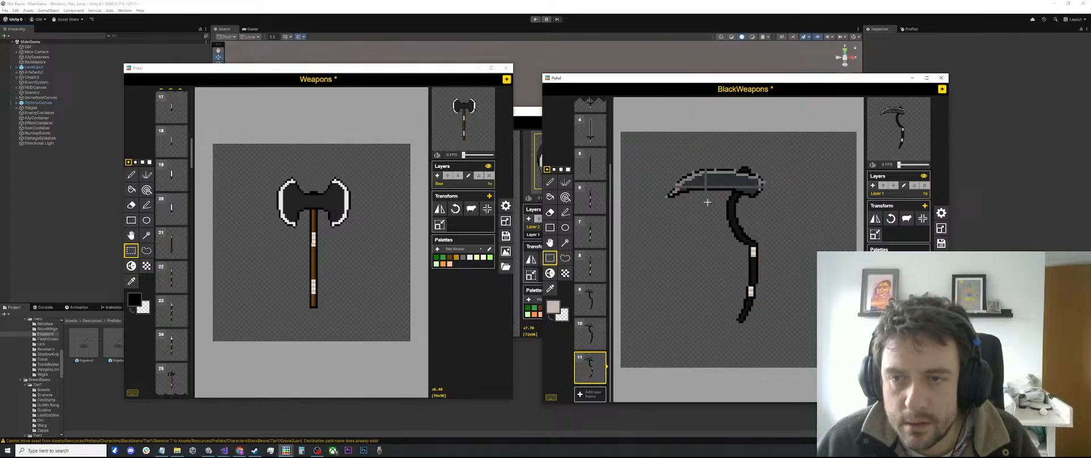
left_click_drag(705, 204, 681, 191)
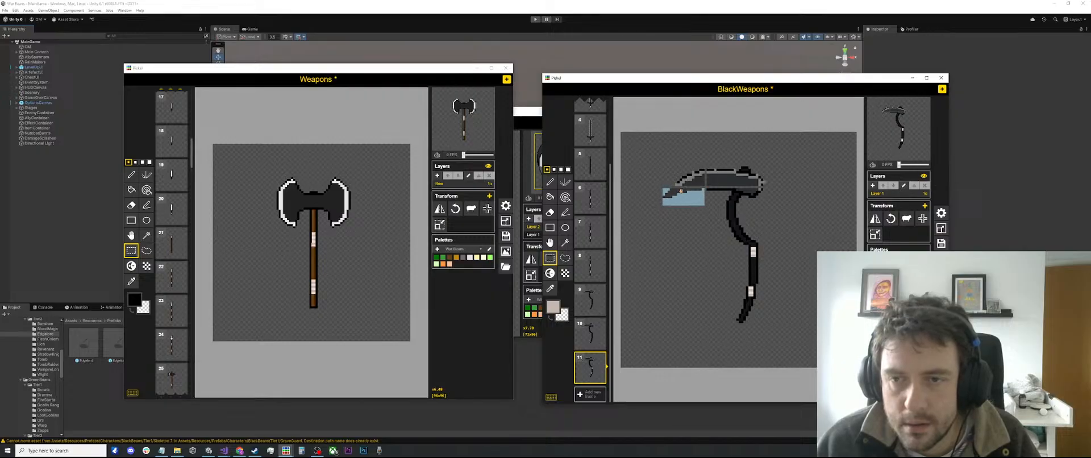
left_click(705, 233)
Step: Sample the black outline colour and touch up the outline of frame 11's enlarged scythe blade
scroll(717, 231, "up", 6)
key("o")
left_click(719, 167)
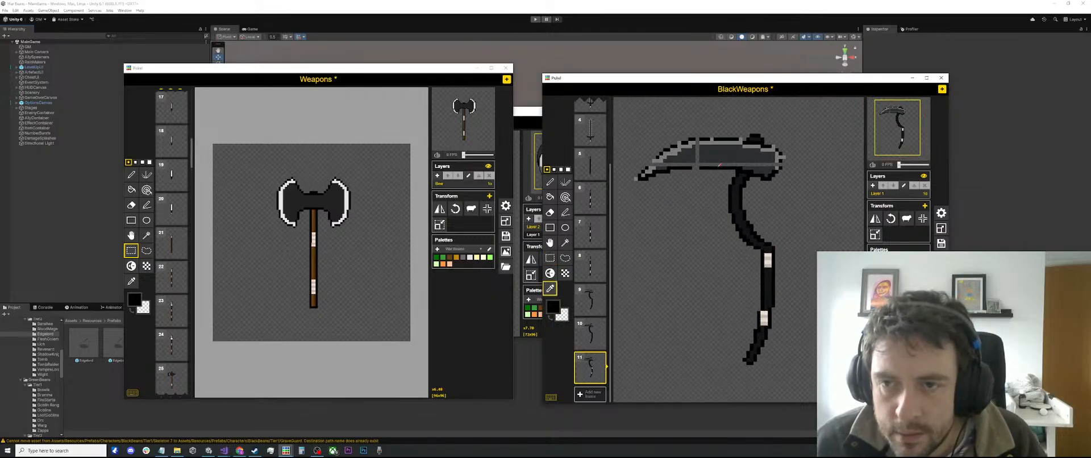
key("b")
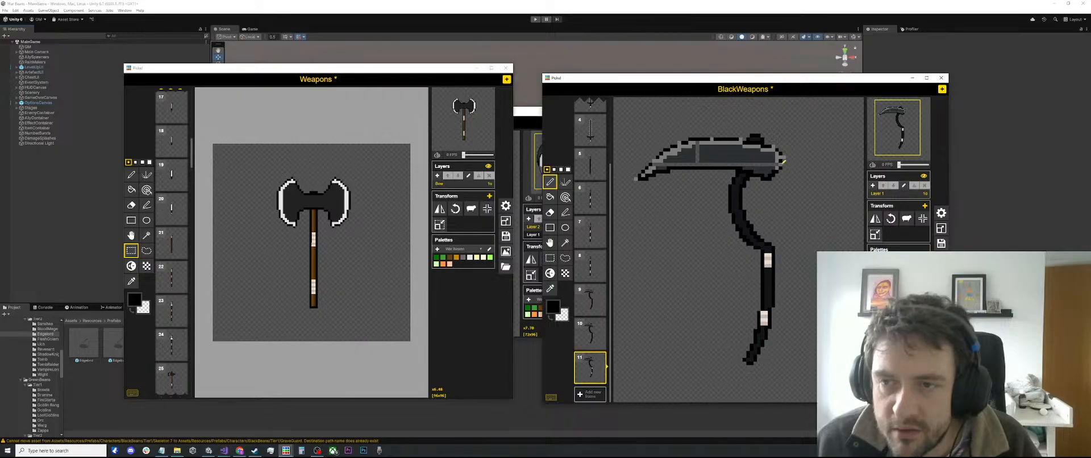
key("i")
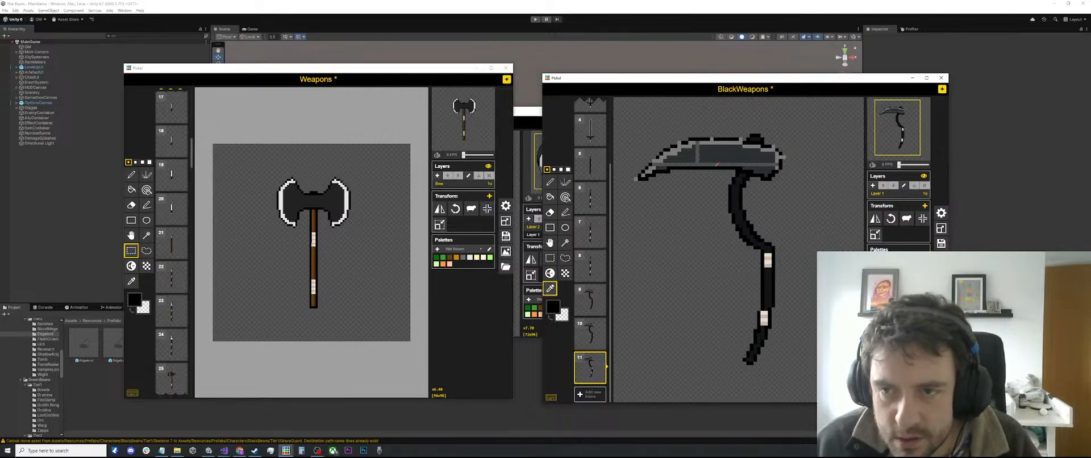
key("g")
left_click(709, 161)
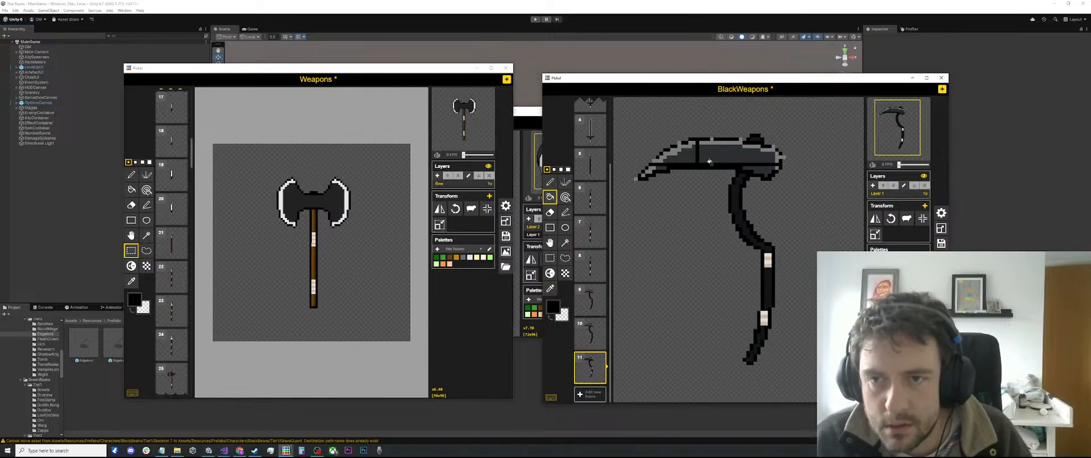
key("ctrl+z")
Step: Sample the blade's dark grey and fill the vertical seam inside frame 11's scythe blade with it
key("o")
left_click(710, 163)
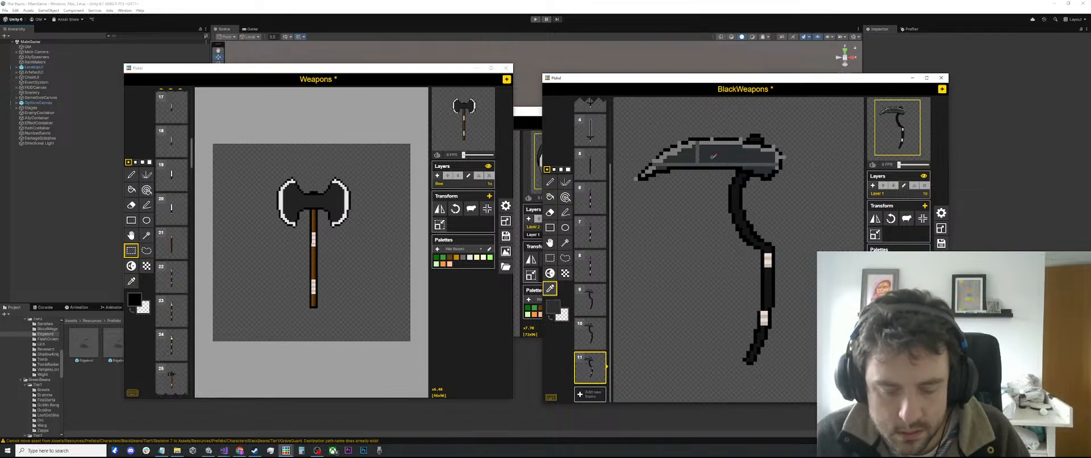
key("n")
key("ctrl+z")
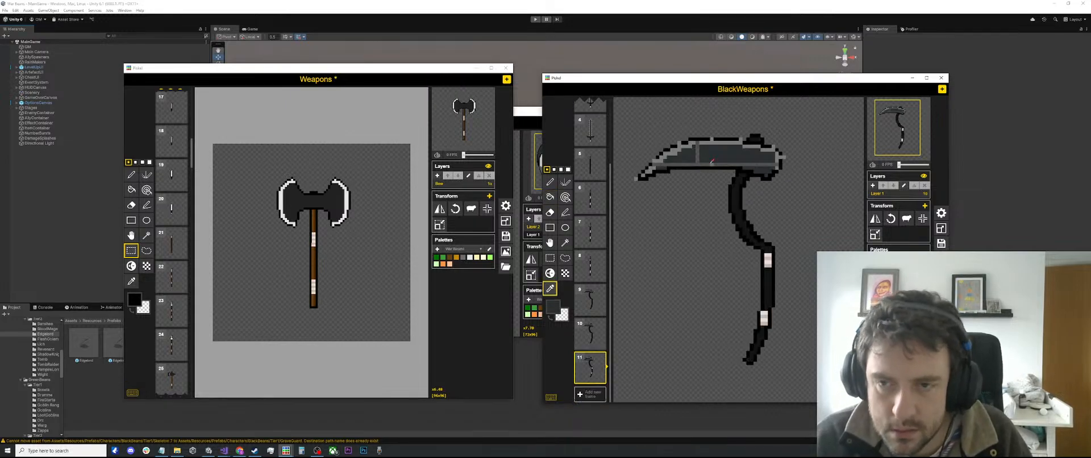
key("b")
left_click(712, 162)
Step: Sample the blade's light grey and paint highlight pixels along the edge of frame 11's scythe blade
key("o")
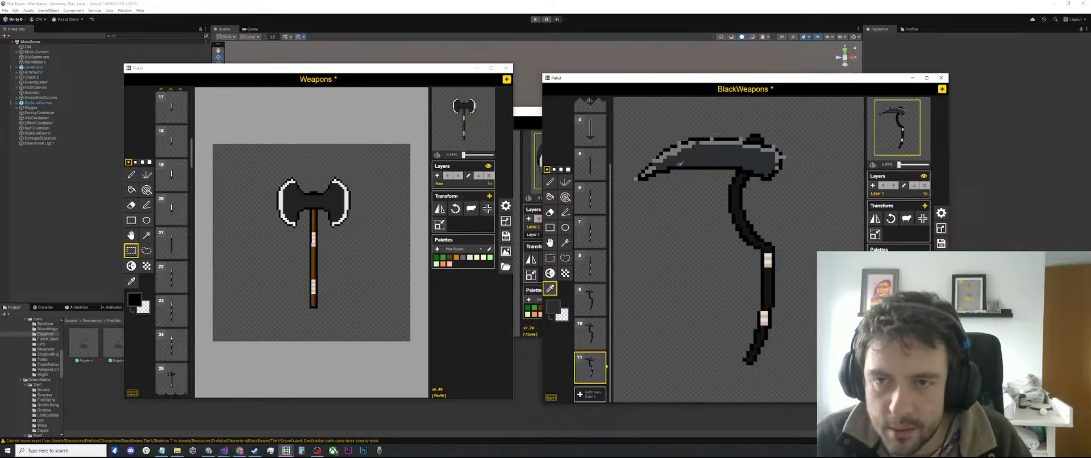
left_click(661, 160)
key("p")
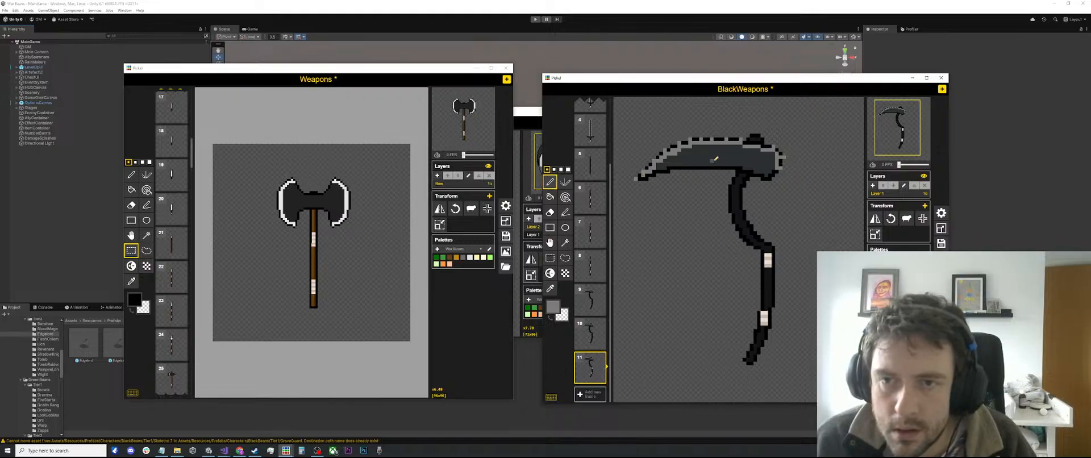
scroll(713, 173, "down", 1)
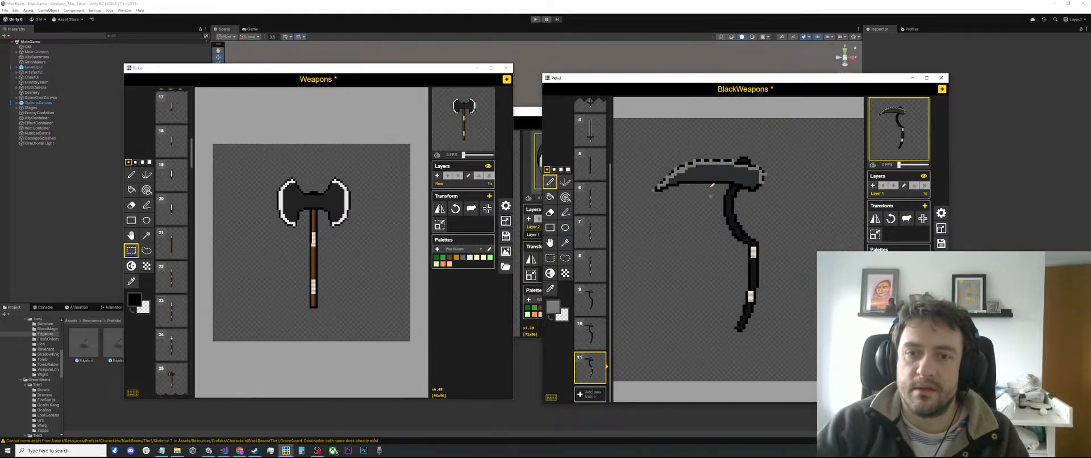
Step: Examine the swords in BlackWeapons frames 3 and 4 and the axes in Weapons frames 15 and 16 for reference
scroll(590, 182, "up", 3)
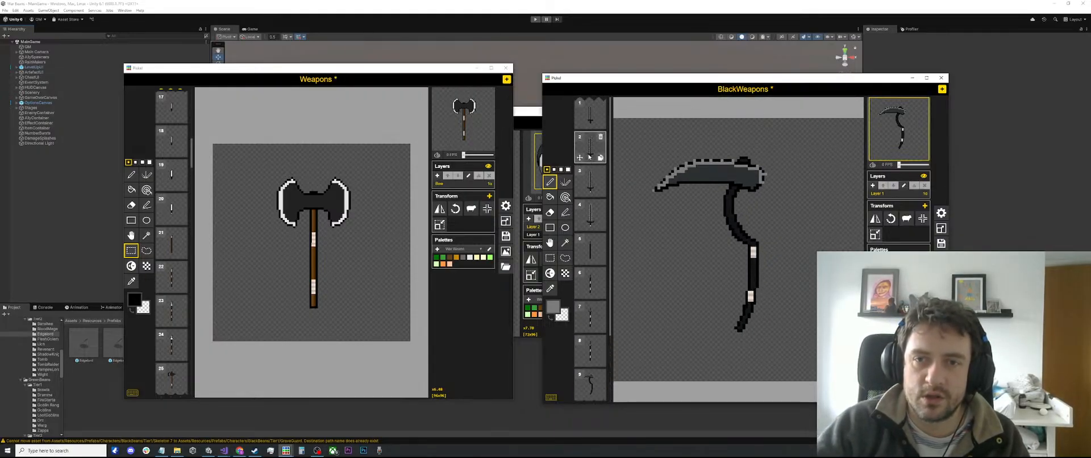
left_click(590, 181)
left_click(590, 216)
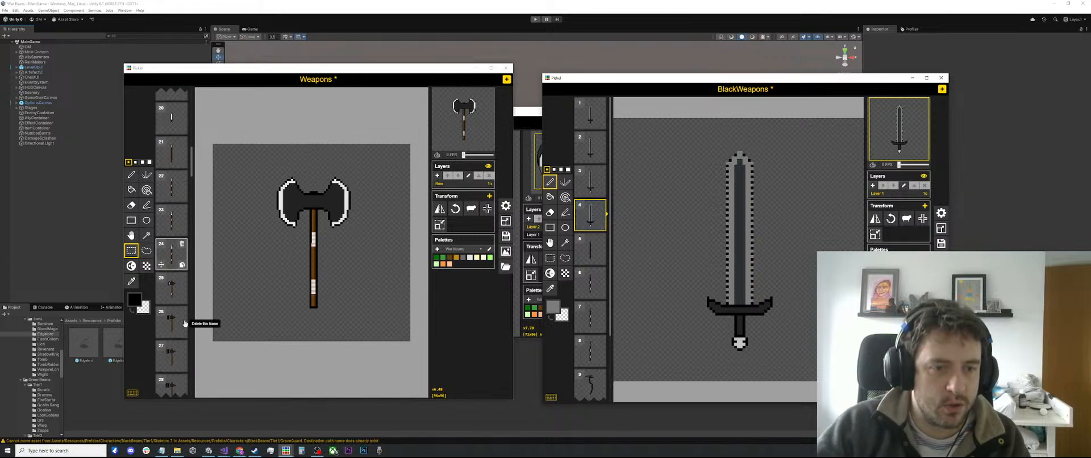
scroll(179, 252, "down", 1)
scroll(180, 252, "up", 5)
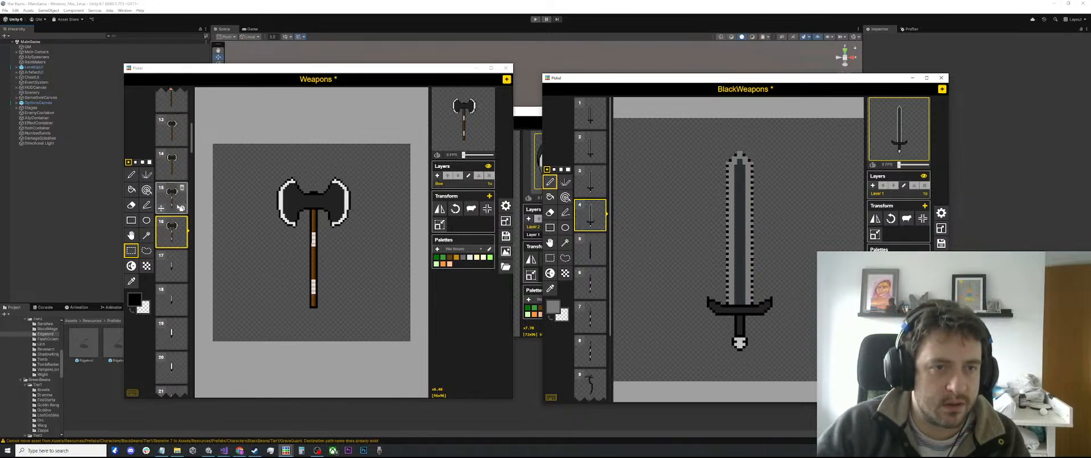
left_click(178, 203)
left_click(174, 234)
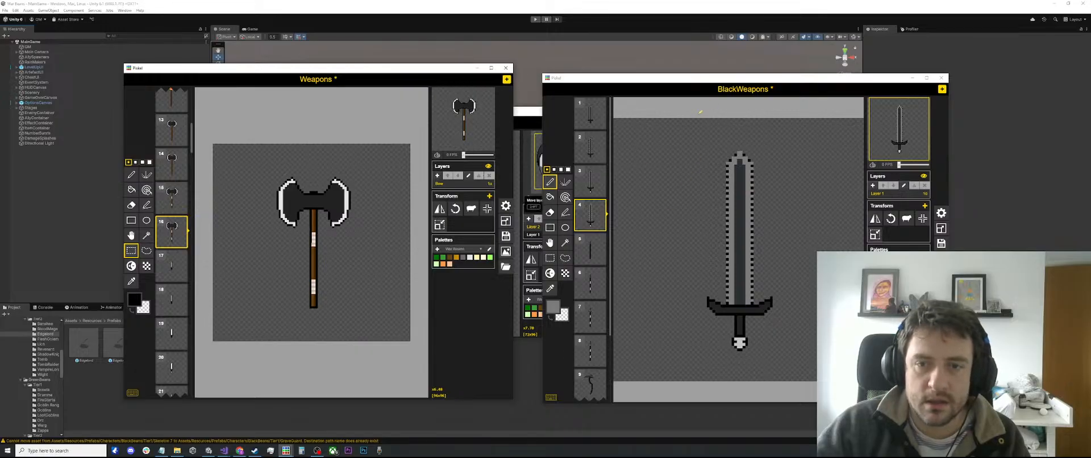
Step: Compare the scythe sprites in BlackWeapons frames 9, 10 and 11 by switching between them
scroll(617, 267, "down", 1)
scroll(596, 272, "down", 3)
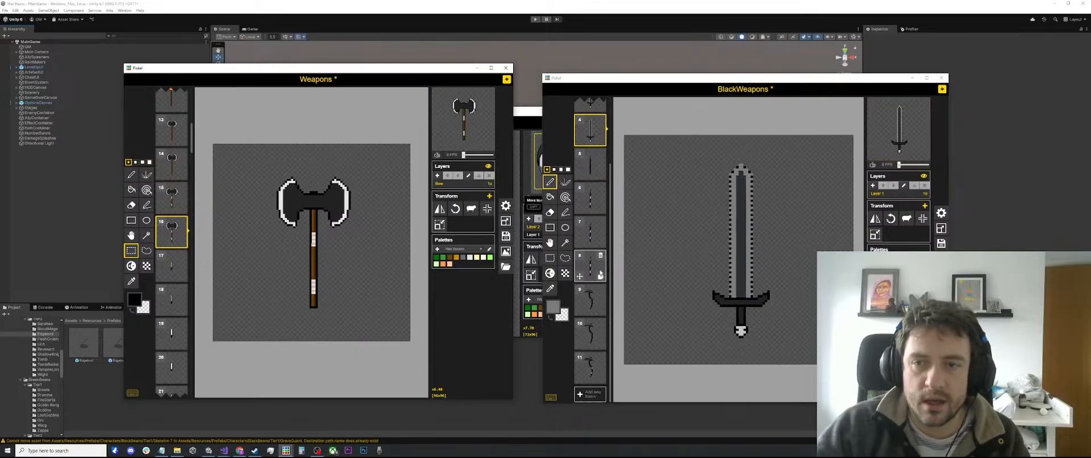
left_click(586, 368)
left_click(590, 335)
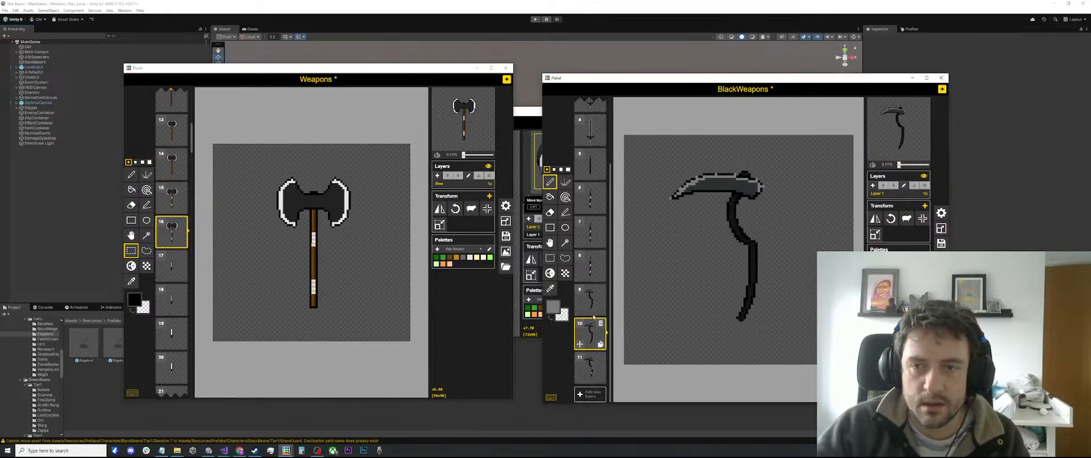
left_click(590, 302)
left_click(586, 334)
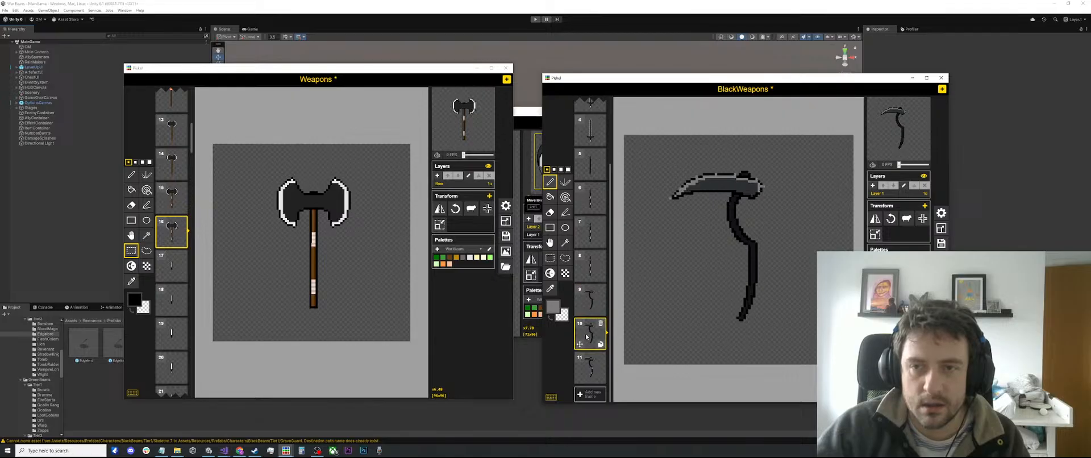
left_click(589, 369)
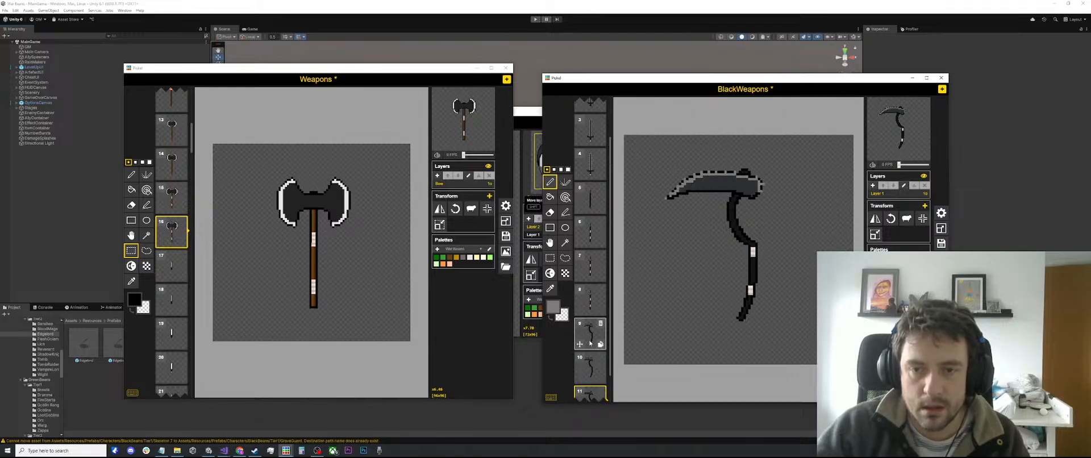
left_click(592, 332)
scroll(716, 238, "up", 1)
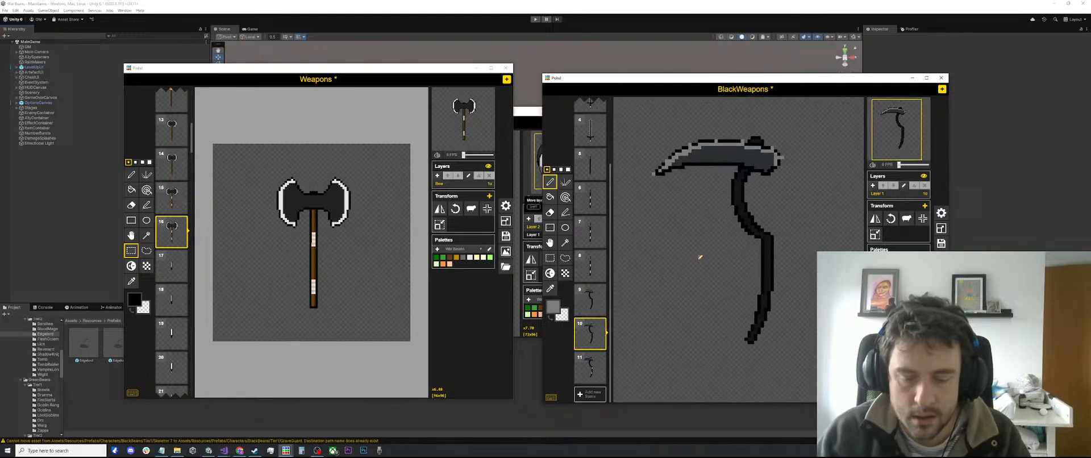
Step: Sample black and outline the blade's back point in frames 10 and 11, plus the front tip in frame 11
left_click(727, 137)
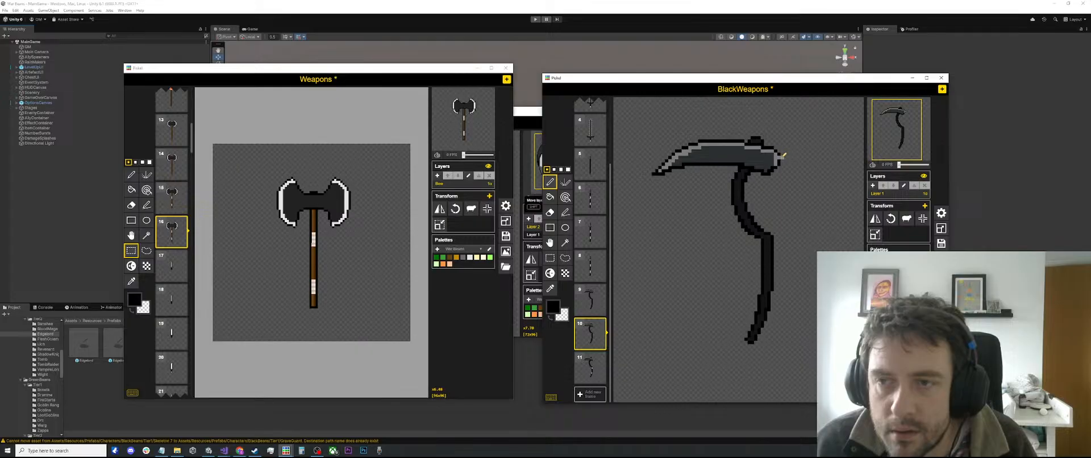
left_click(590, 368)
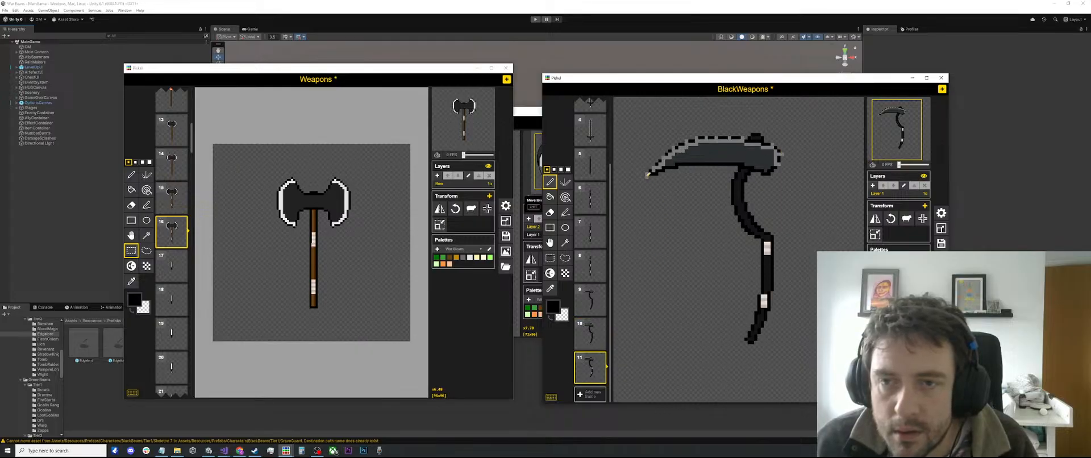
left_click_drag(648, 173, 655, 166)
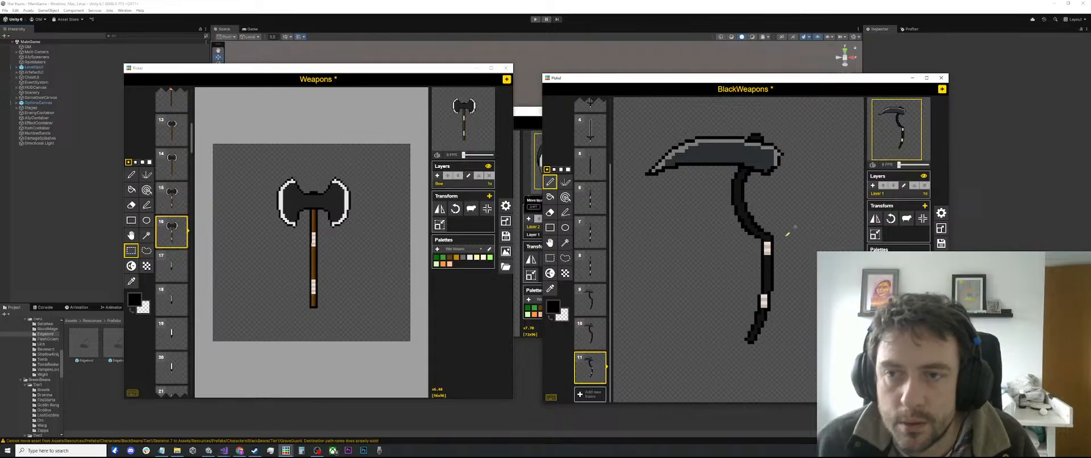
left_click(590, 335)
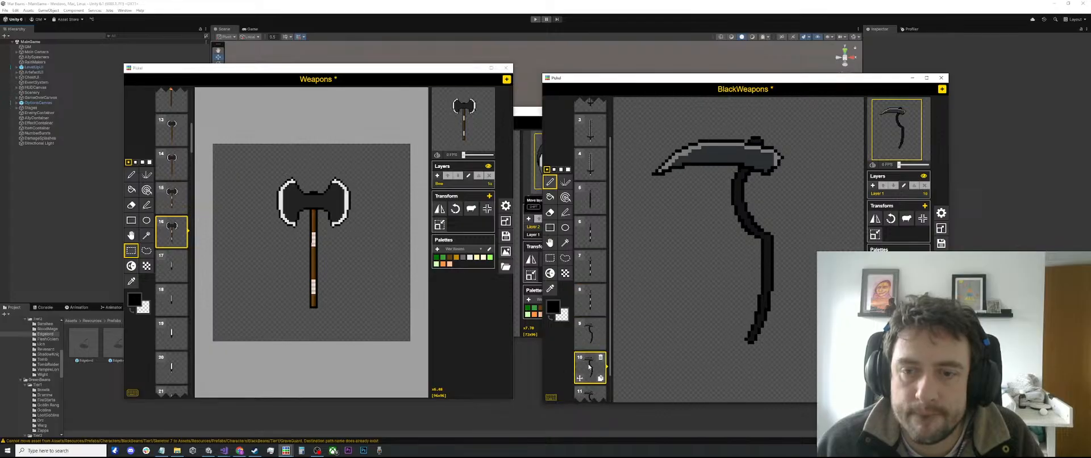
left_click(589, 366)
Step: Extend the lower end of frame 11's scythe handle with a black-outlined pointed spike
scroll(782, 230, "down", 4)
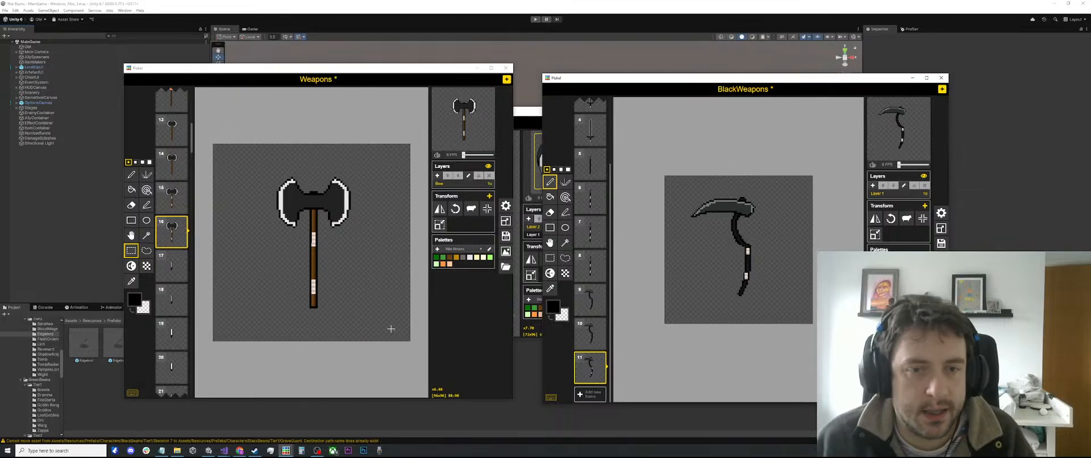
scroll(757, 205, "up", 2)
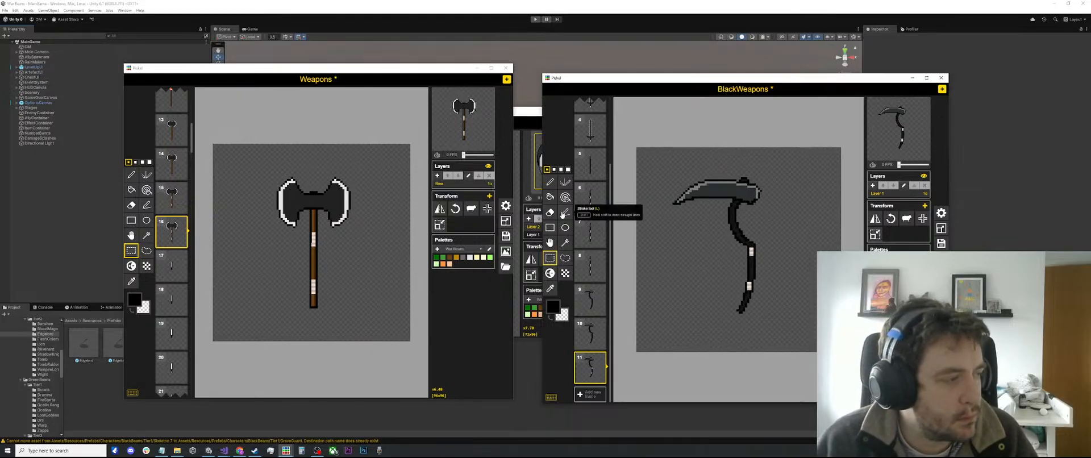
scroll(716, 244, "up", 1)
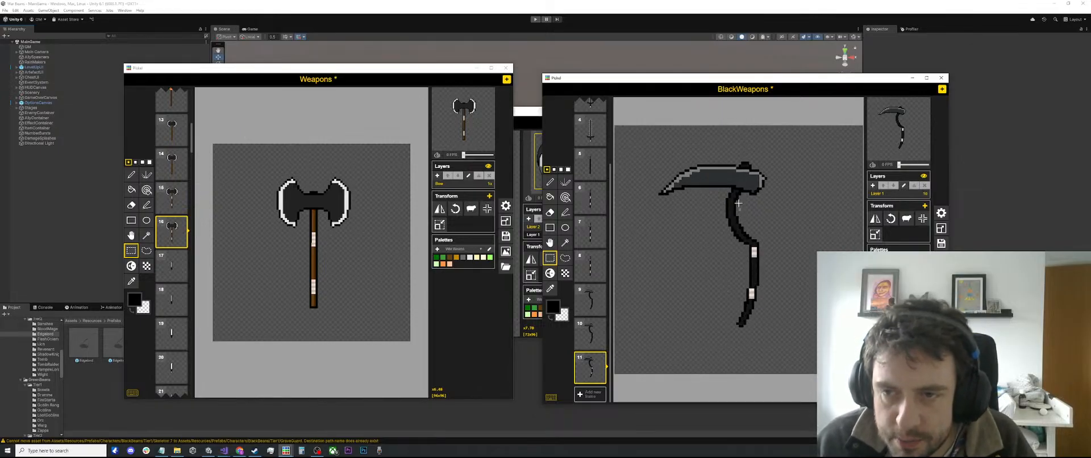
key("o")
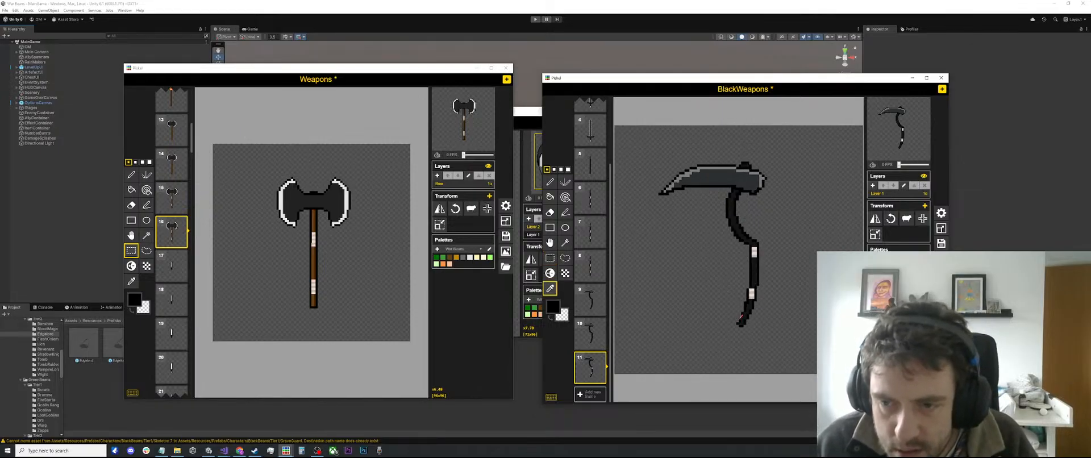
key("b")
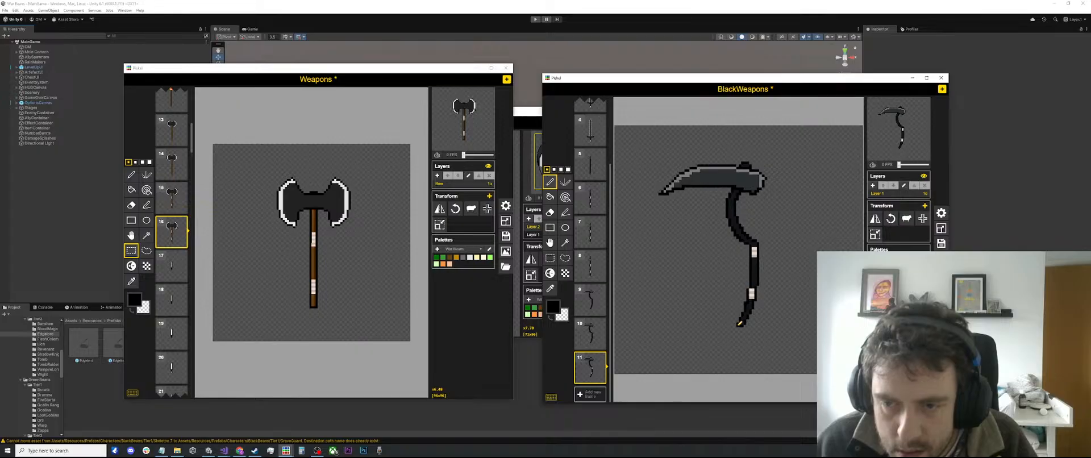
left_click_drag(740, 323, 744, 343)
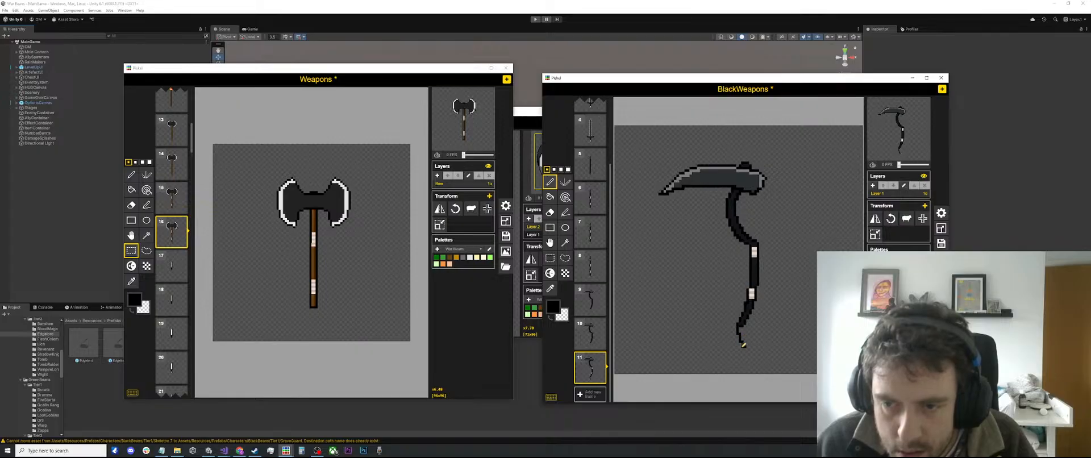
scroll(747, 348, "up", 2)
key("e")
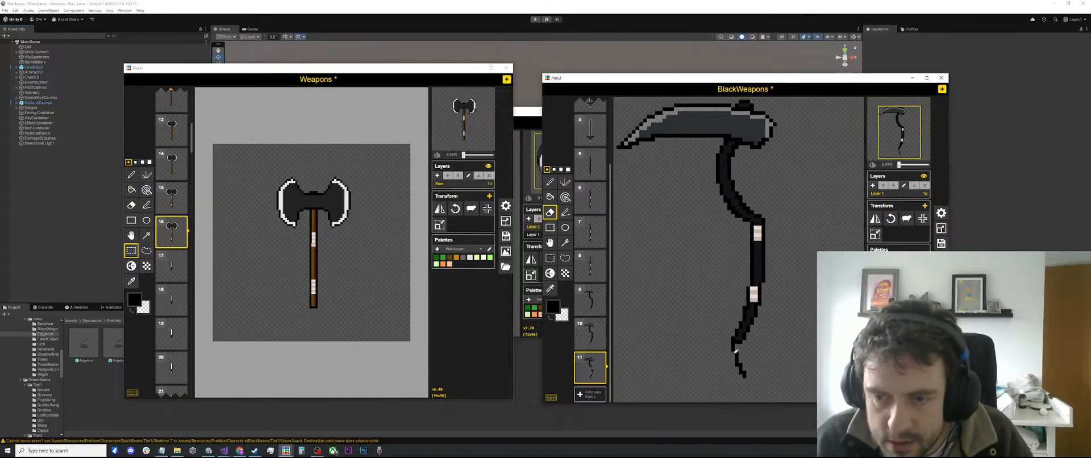
key("p")
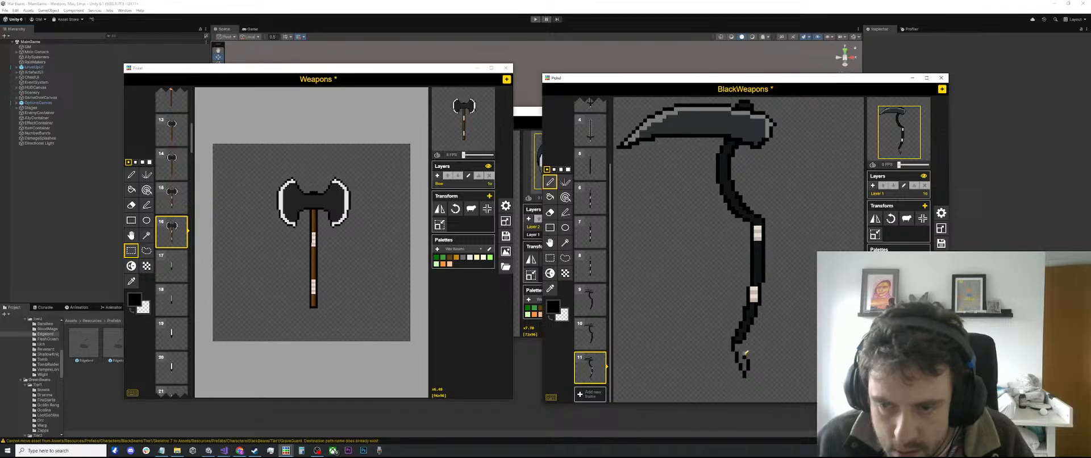
Step: Sample the blade's light grey and fill the inside of the spike at the handle's lower end
key("i")
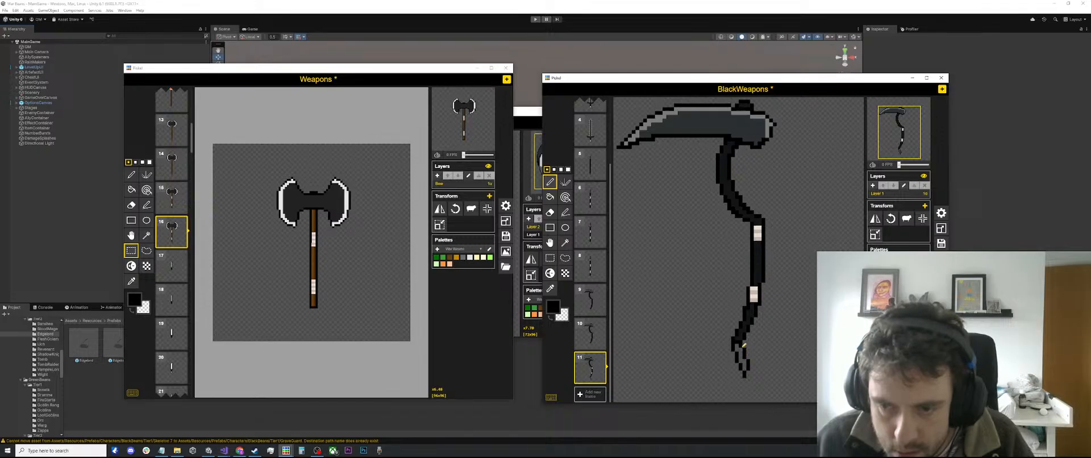
left_click(740, 113)
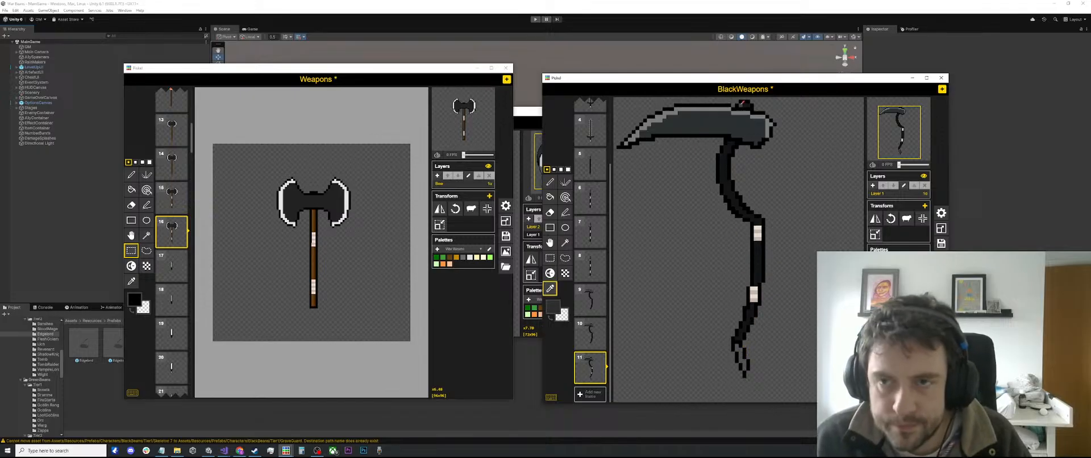
key("b")
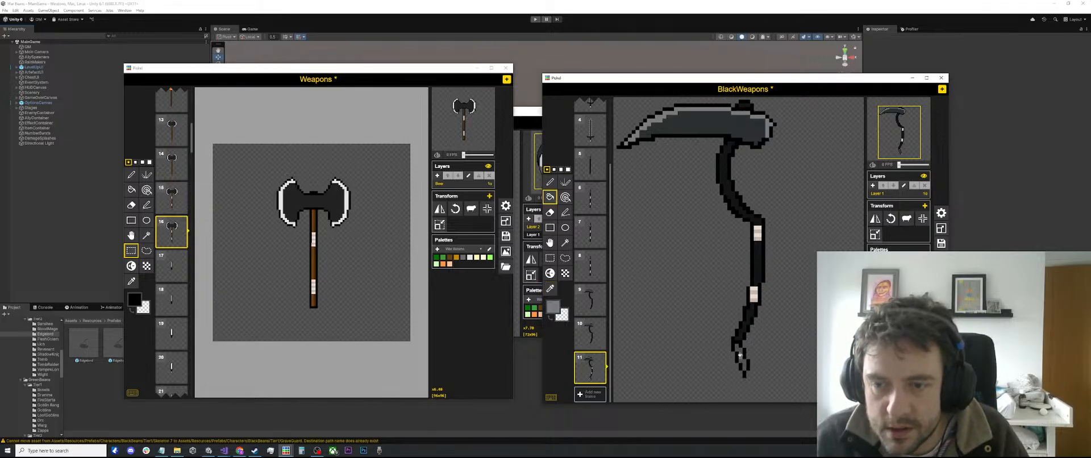
scroll(775, 283, "down", 1)
scroll(775, 283, "down", 1)
Step: Select the upper part of frame 11's scythe blade and shift it up to thicken the blade
key("s")
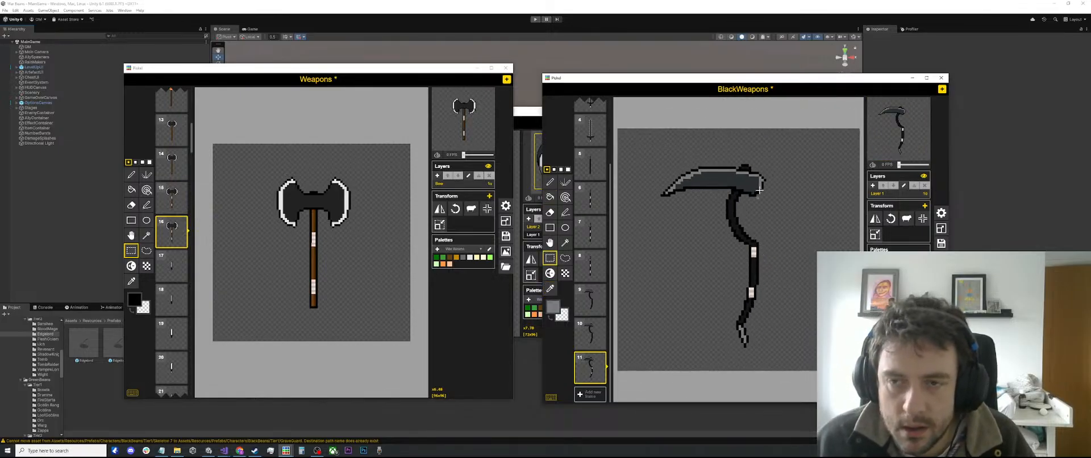
mouse_move(782, 157)
left_mouse_down()
mouse_move(715, 191)
mouse_move(626, 183)
left_mouse_up()
left_click_drag(725, 173, 736, 169)
left_click(703, 228)
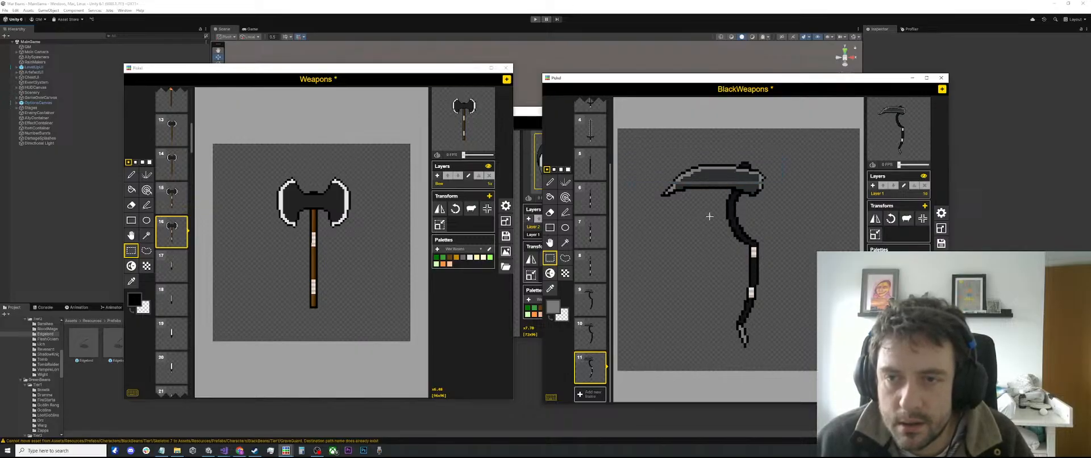
Step: Select the front half of frame 11's scythe blade and shift it outward to lengthen the blade
left_click_drag(710, 216, 652, 158)
mouse_move(684, 190)
left_mouse_down()
mouse_move(629, 160)
mouse_move(652, 171)
left_mouse_up()
left_click(823, 197)
scroll(705, 182, "up", 1)
left_click(718, 214)
scroll(718, 213, "up", 1)
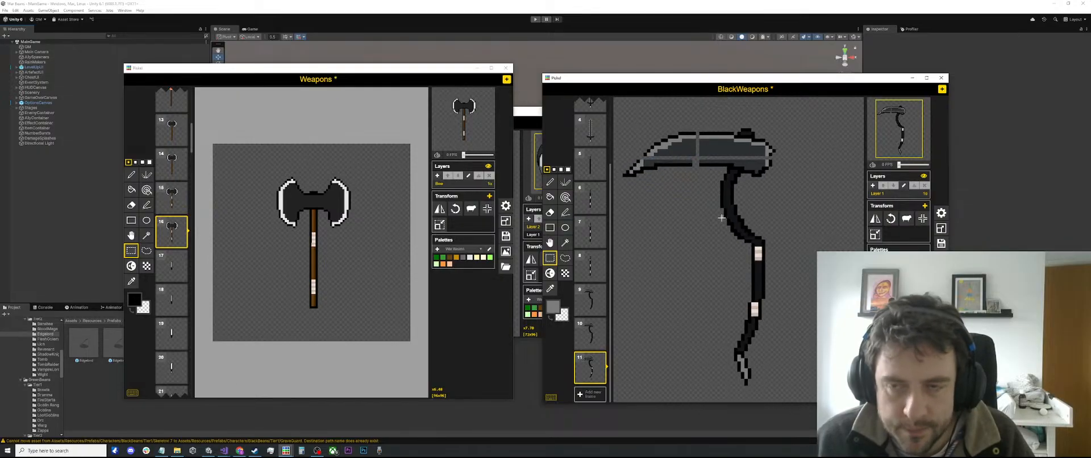
Step: Sample the outline black, and select the lower front section of frame 11's blade to shift it slightly down
key("o")
left_click(716, 166)
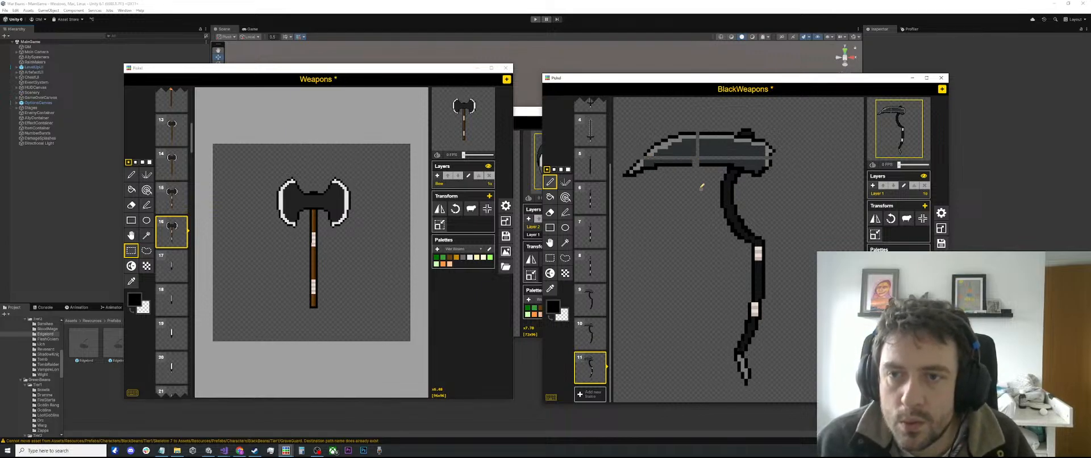
key("s")
left_click_drag(696, 191, 620, 156)
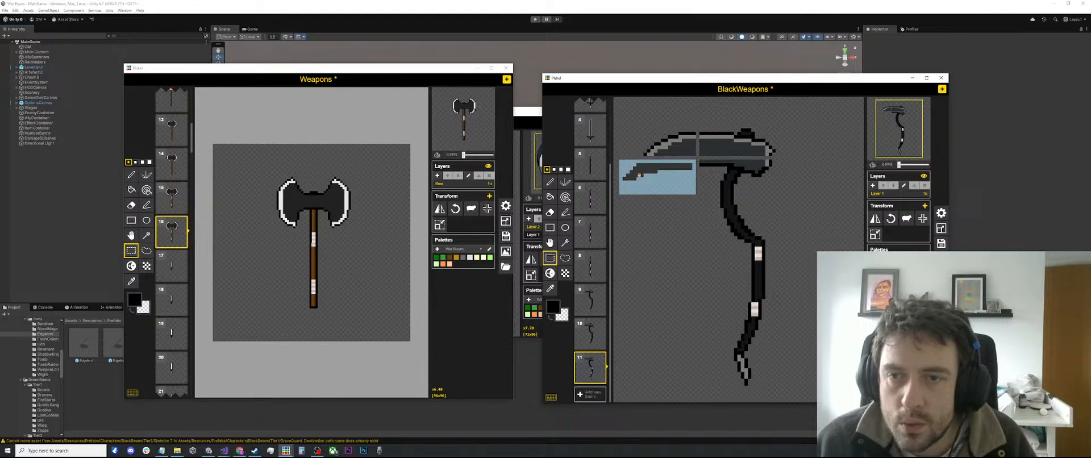
left_click(670, 221)
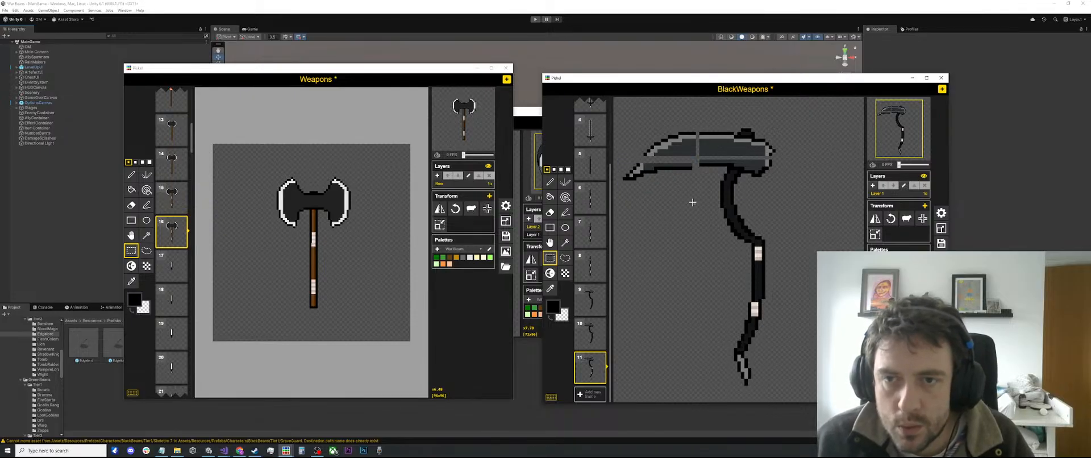
Step: Sample the blade's edge colours and patch the outline gaps left between the shifted sections of frame 11's blade
key("o")
left_click(666, 143)
left_click(665, 141)
key("p")
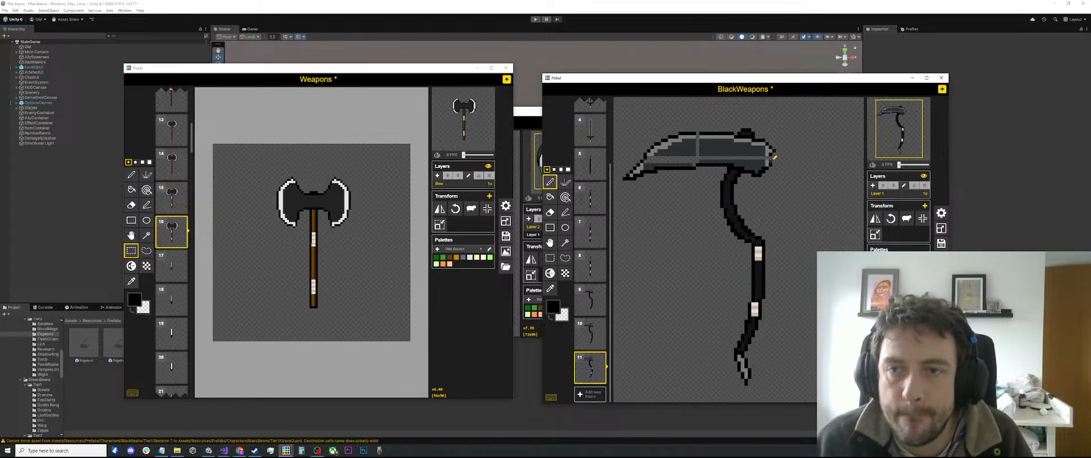
scroll(696, 161, "up", 2)
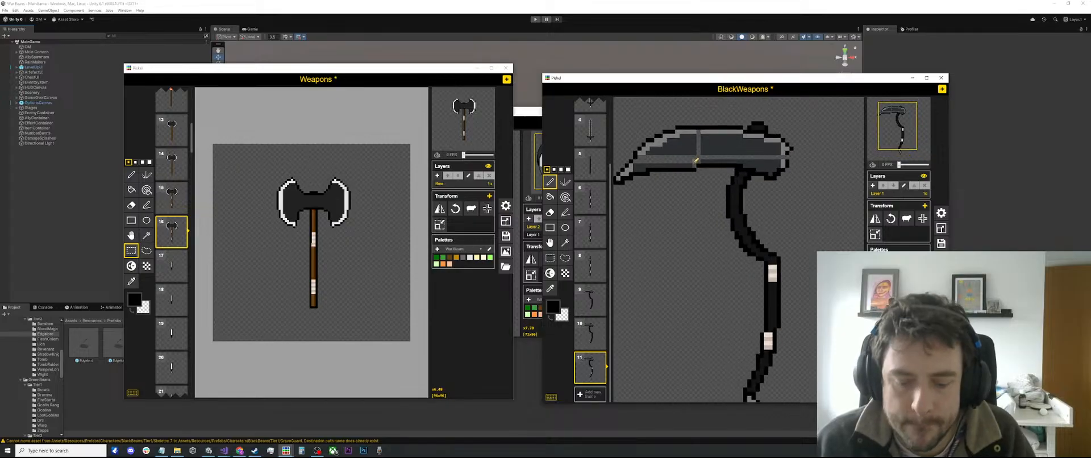
key("o")
left_click(701, 153)
key("g")
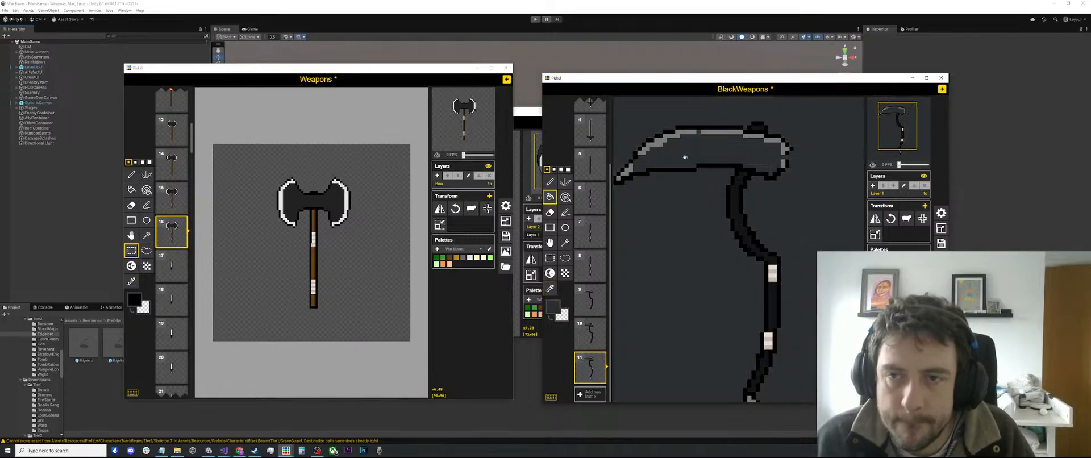
Step: Sample black and light grey and retouch the outline and highlight at the back point of frame 11's blade
key("o")
left_click(791, 161)
key("b")
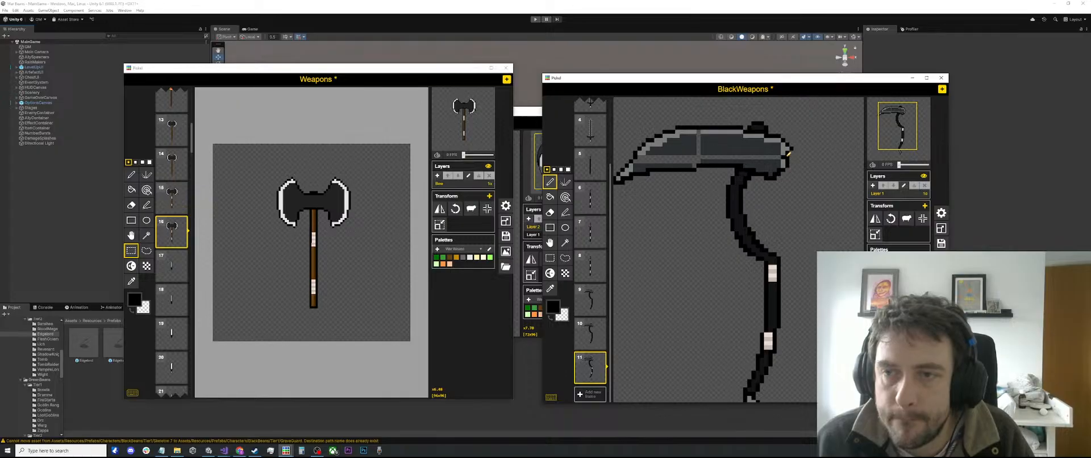
key("o")
left_click(787, 152)
key("b")
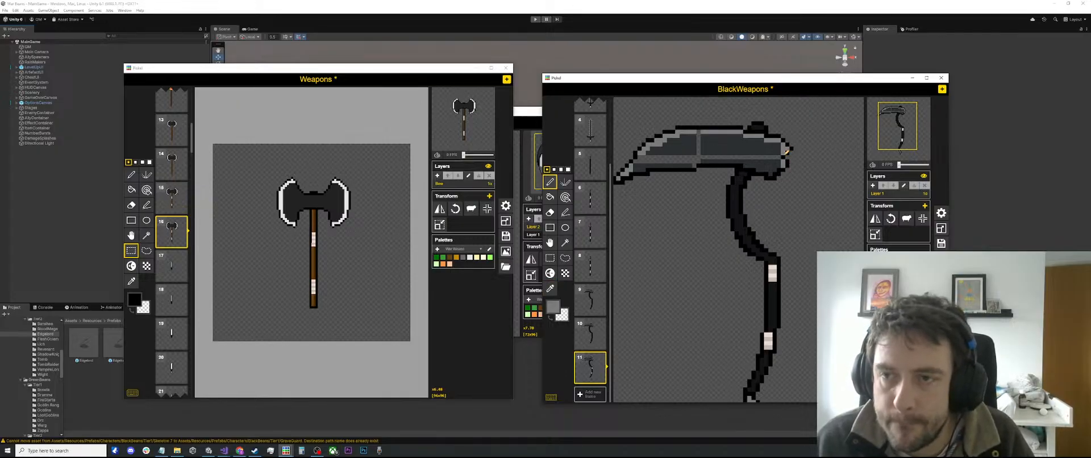
Step: Sample the blade's dark grey and fill the horizontal and vertical seams inside frame 11's scythe blade
key("o")
left_click(763, 163)
key("b")
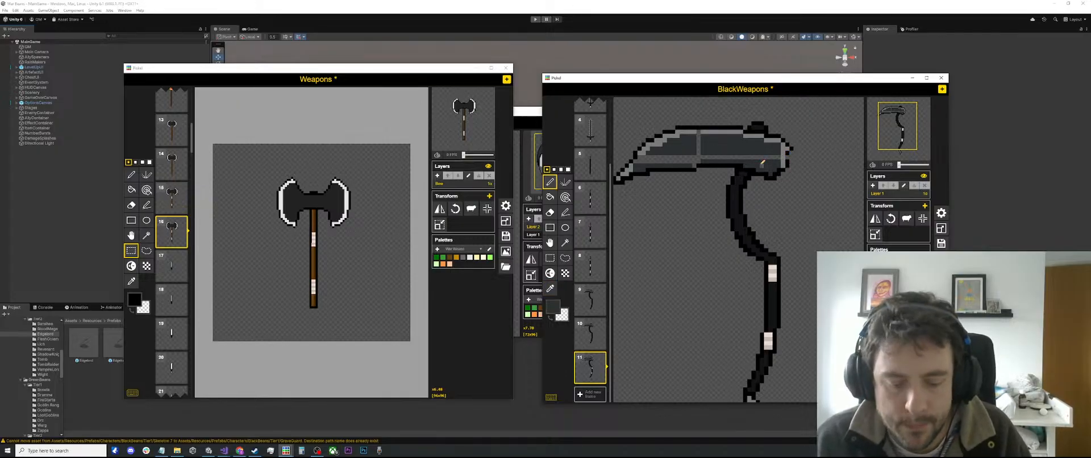
key("b")
left_click(747, 157)
Step: Repaint frame 11's upper blade edge highlight with sampled light grey and touch up the back point in sampled black
key("o")
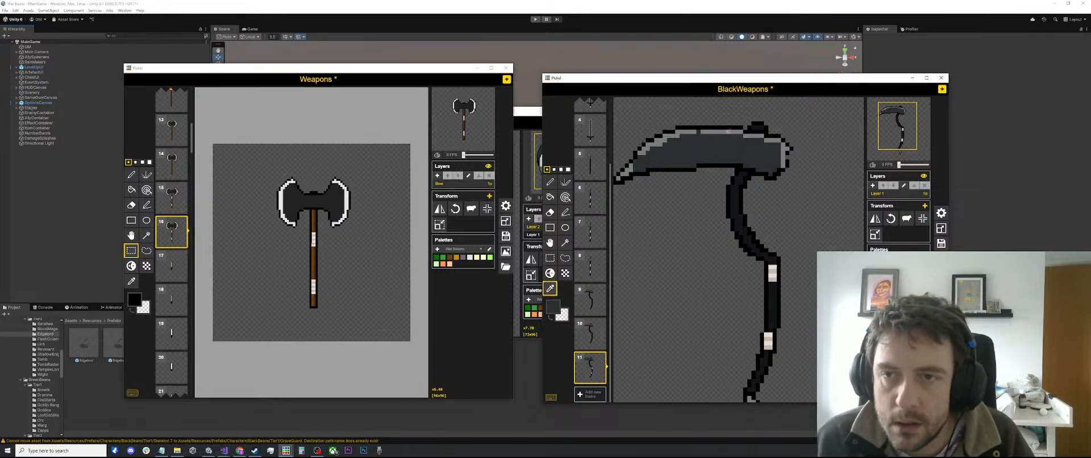
left_click(712, 134)
key("p")
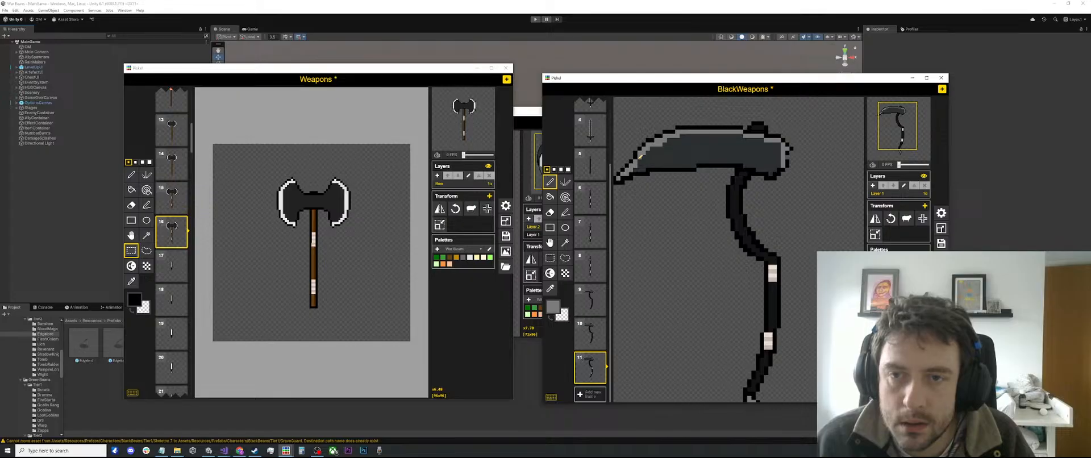
key("o")
left_click(789, 153)
key("p")
scroll(789, 154, "down", 5)
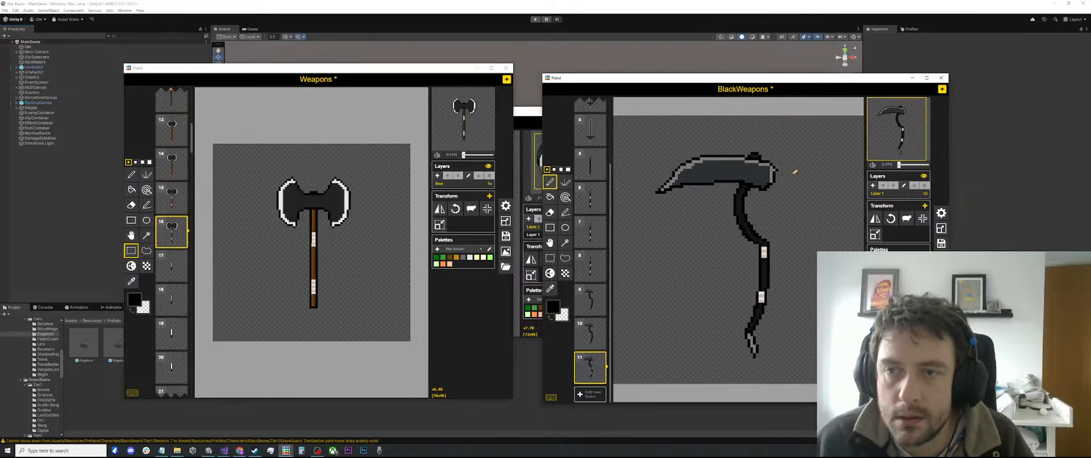
Step: Compare frame 11 with frame 10, and select frame 11's lower blade tip section to shift it outward, lengthening the point
left_click(590, 340)
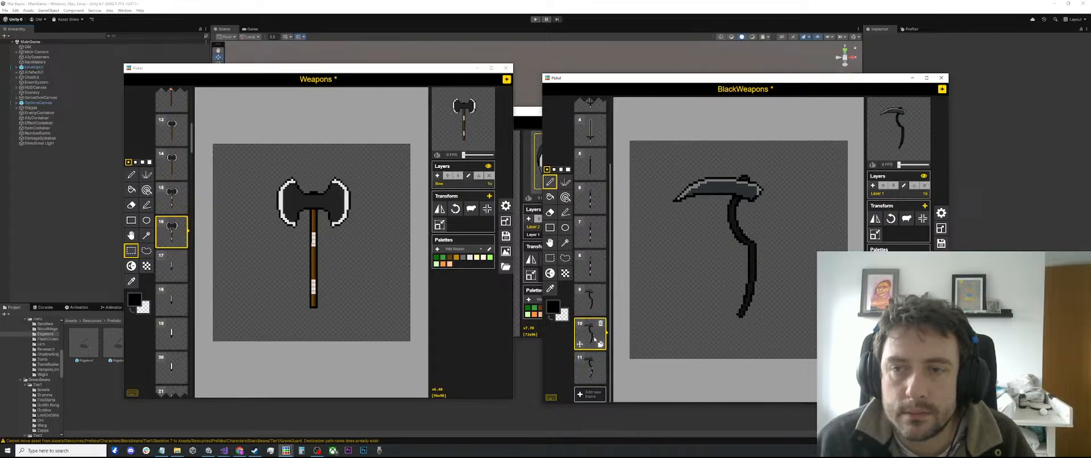
left_click(588, 369)
scroll(694, 192, "up", 3)
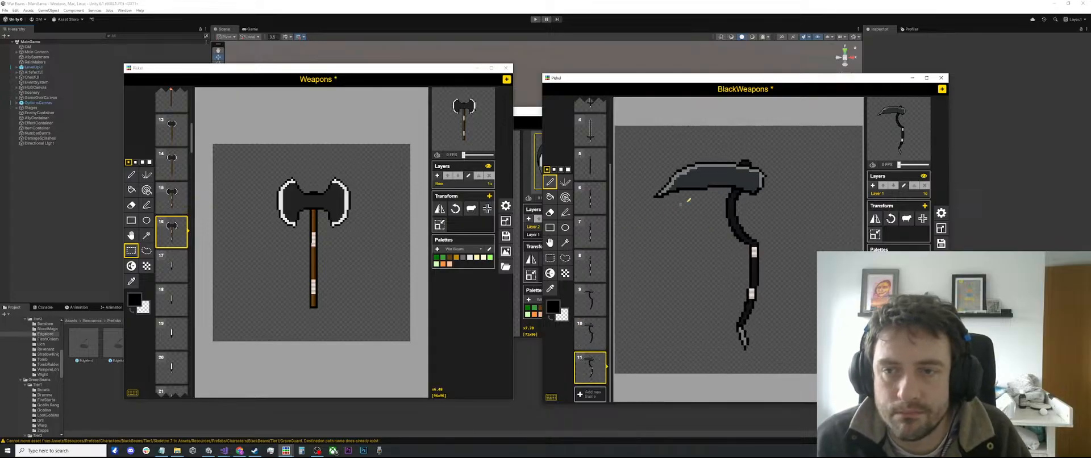
key("s")
left_click_drag(706, 197, 646, 172)
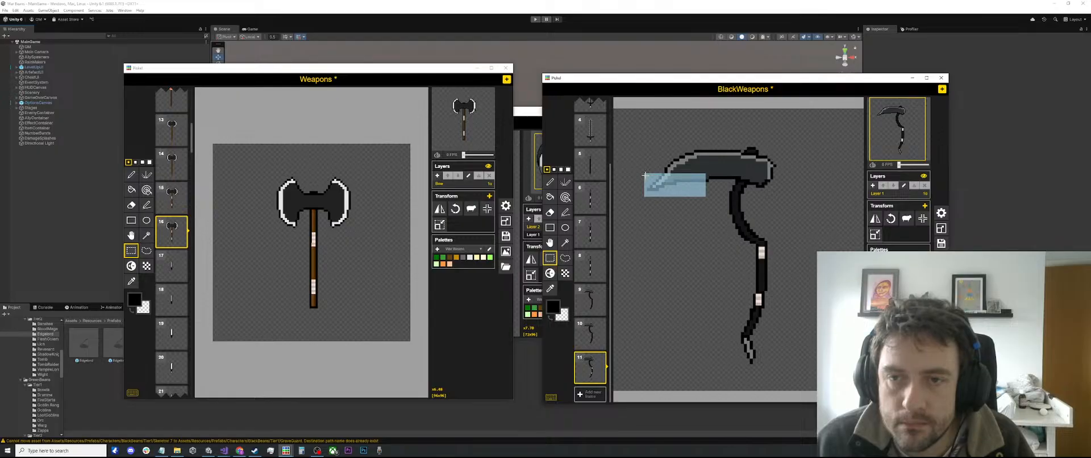
left_click_drag(710, 198, 686, 186)
left_click(720, 202)
scroll(715, 195, "up", 2)
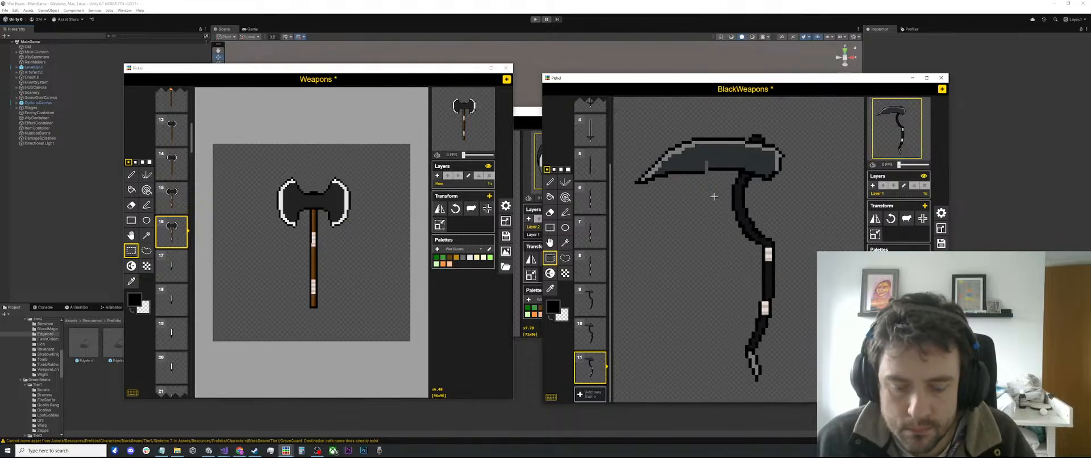
Step: Sample dark grey to cover the stray lighter pixels inside frame 11's blade, and sample light grey for retouching its highlight
key("o")
key("p")
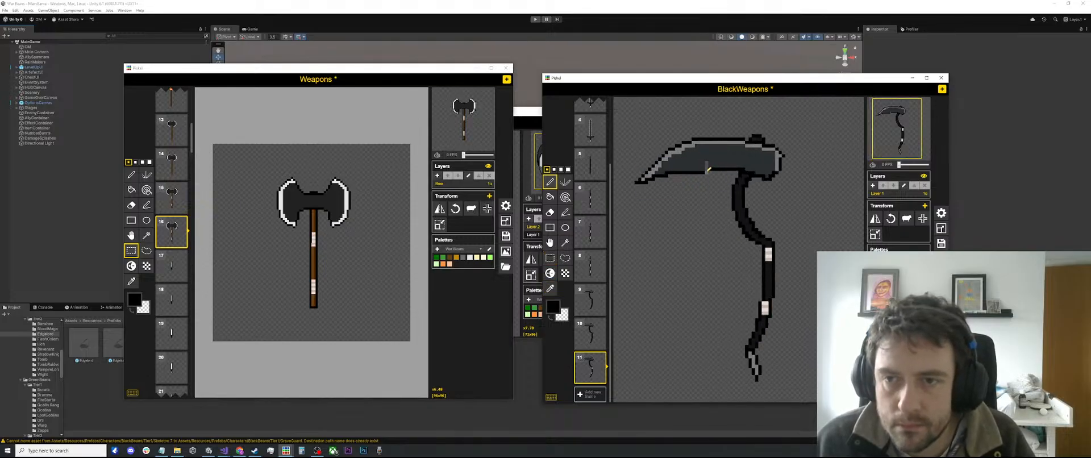
left_click(710, 166, "alt")
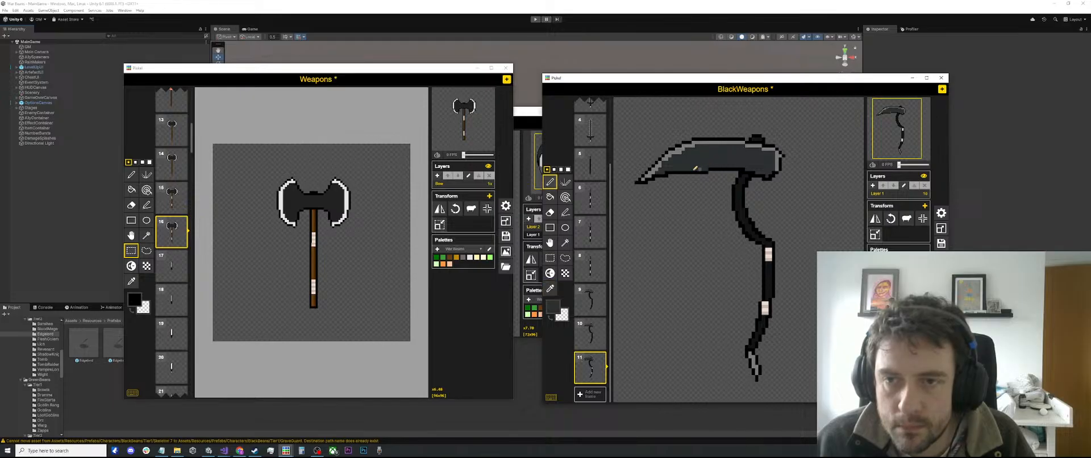
left_click(664, 159, "alt")
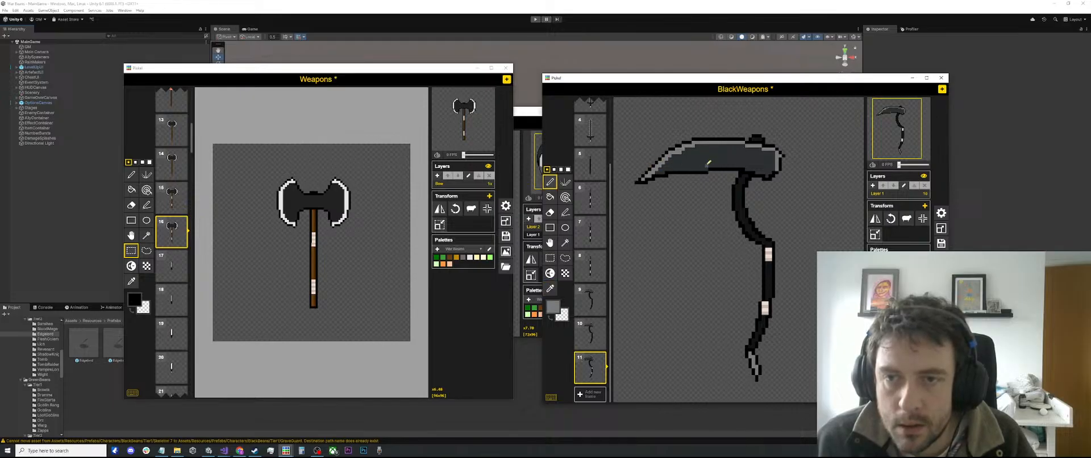
scroll(709, 163, "down", 2)
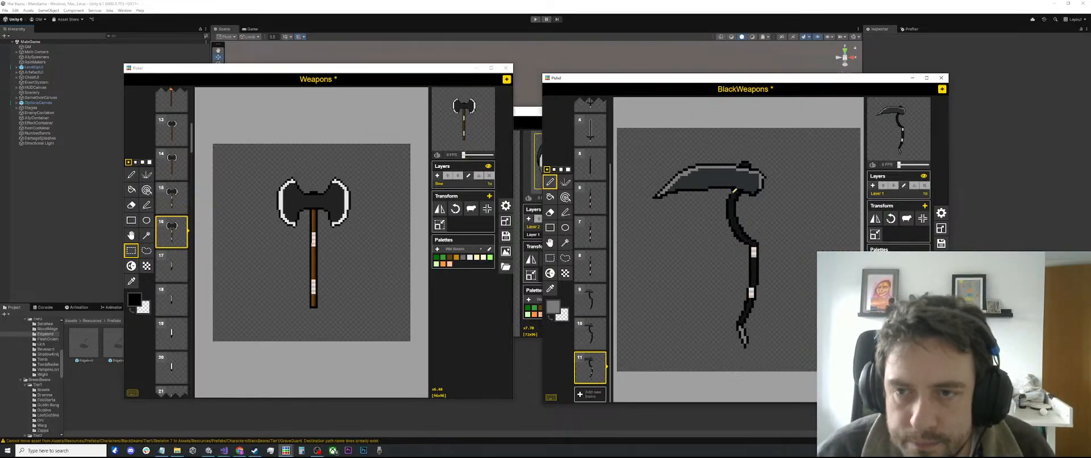
scroll(692, 153, "up", 2)
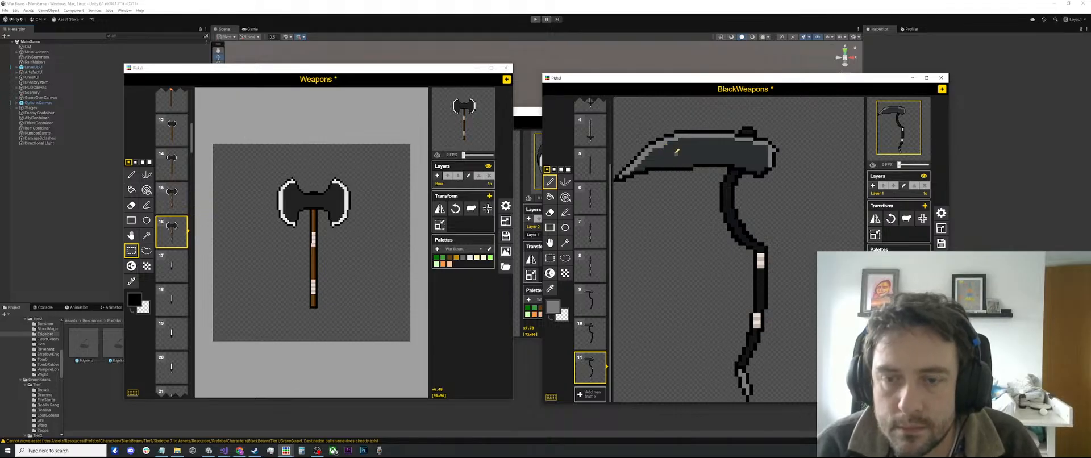
Step: Touch up the highlight edge toward frame 11's blade tip with sampled dark grey and light grey
key("o")
left_click(675, 154)
key("p")
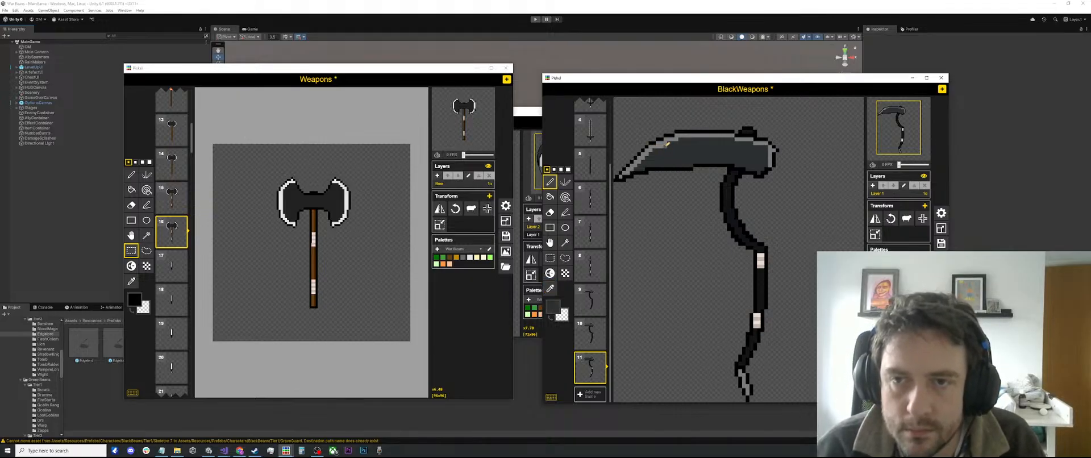
scroll(700, 190, "down", 1)
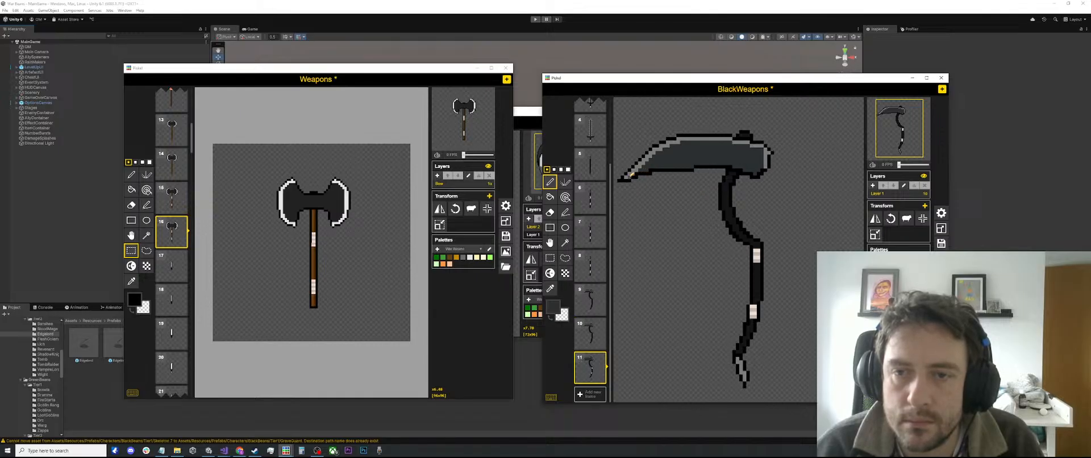
key("o")
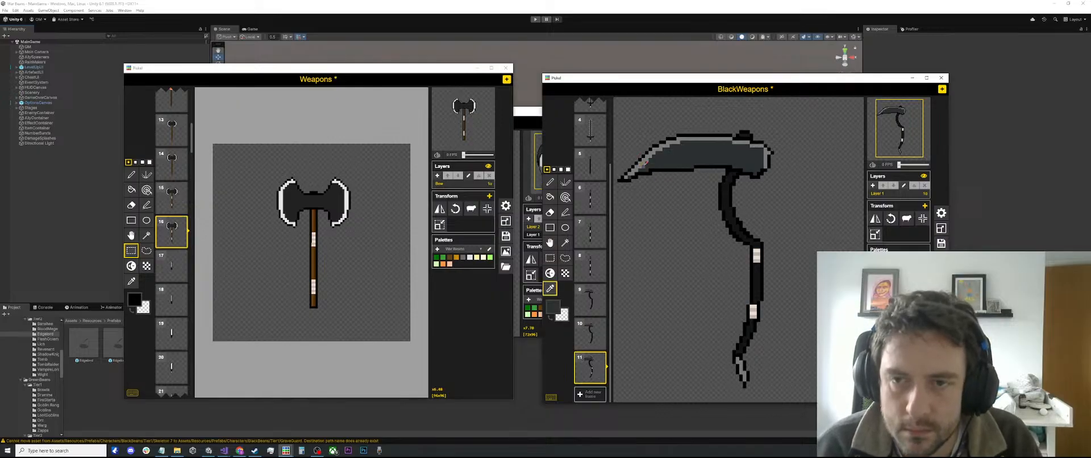
left_click(644, 163)
key("p")
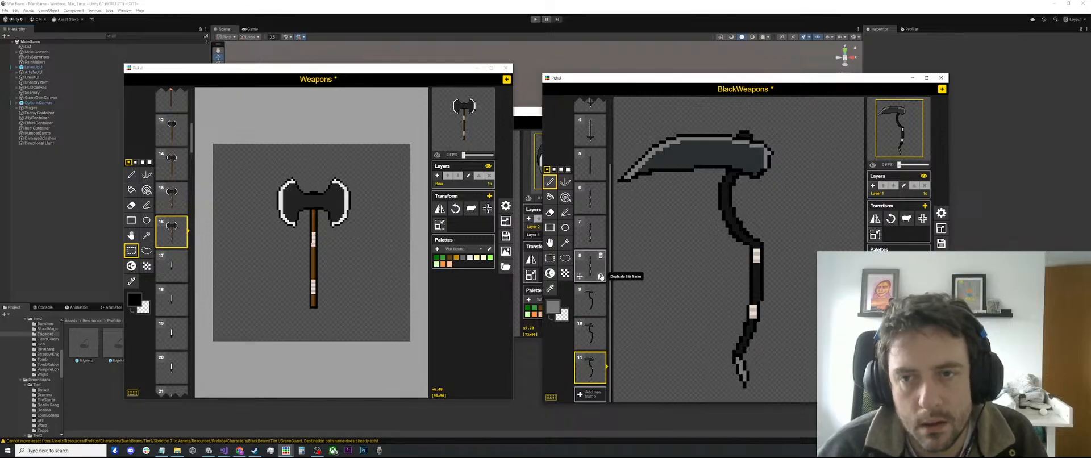
Step: Compare frame 11's scythe with frames 10 and 9, and select all of frame 11's artwork for copying
left_click(592, 326)
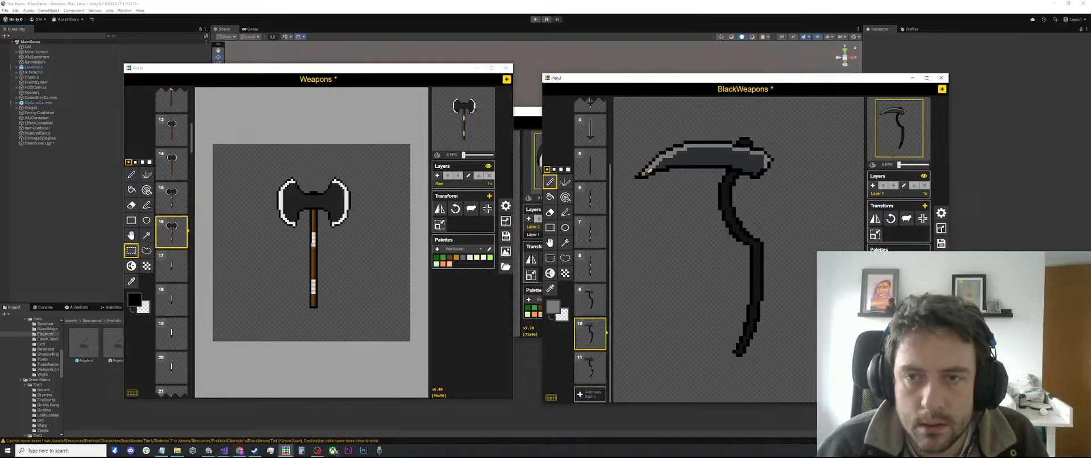
left_click(591, 300)
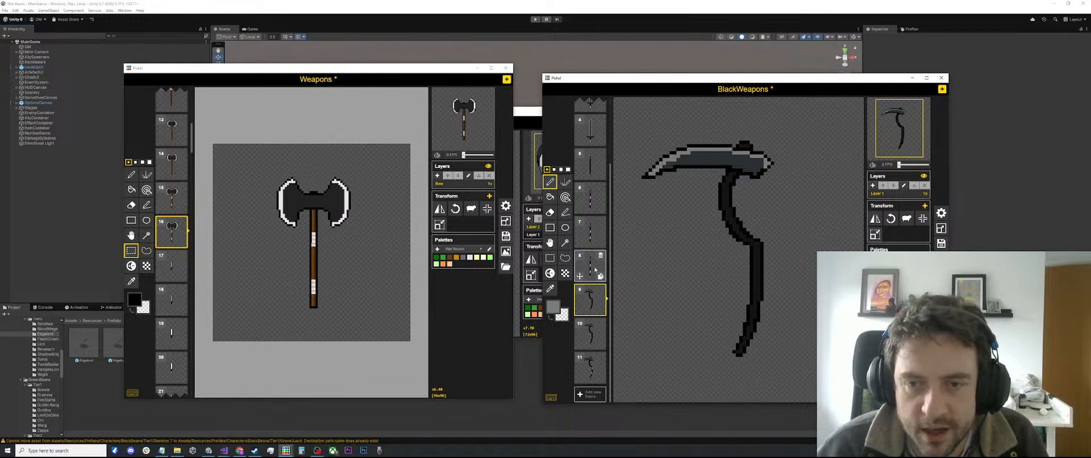
left_click(595, 374)
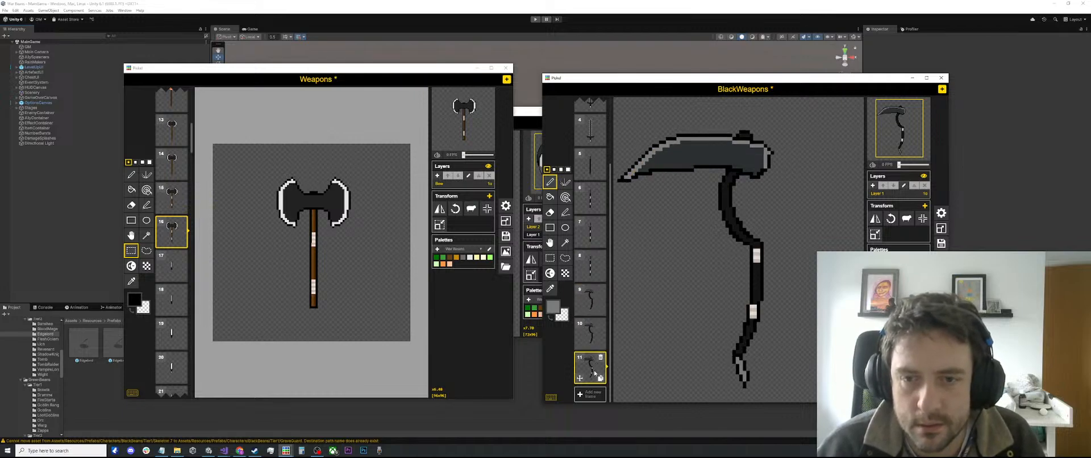
scroll(602, 321, "down", 1)
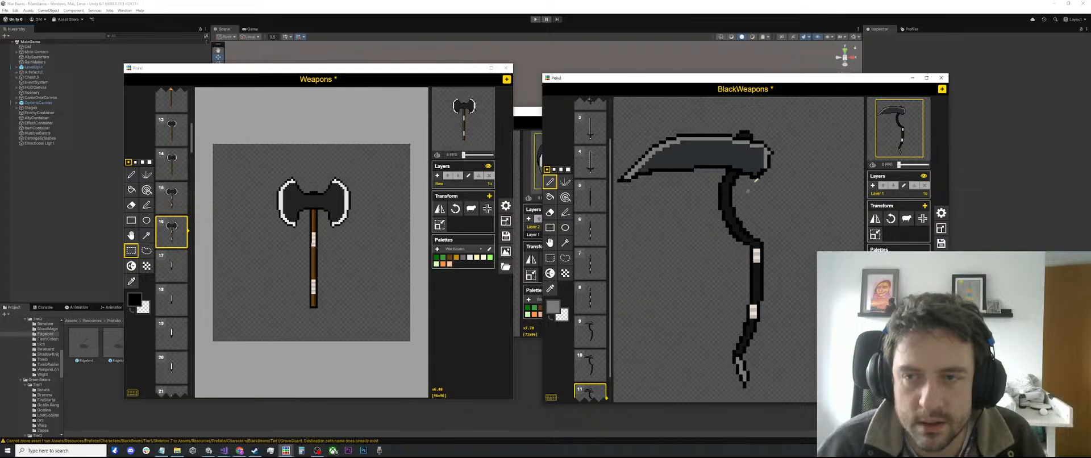
scroll(756, 180, "down", 2)
key("ctrl+a")
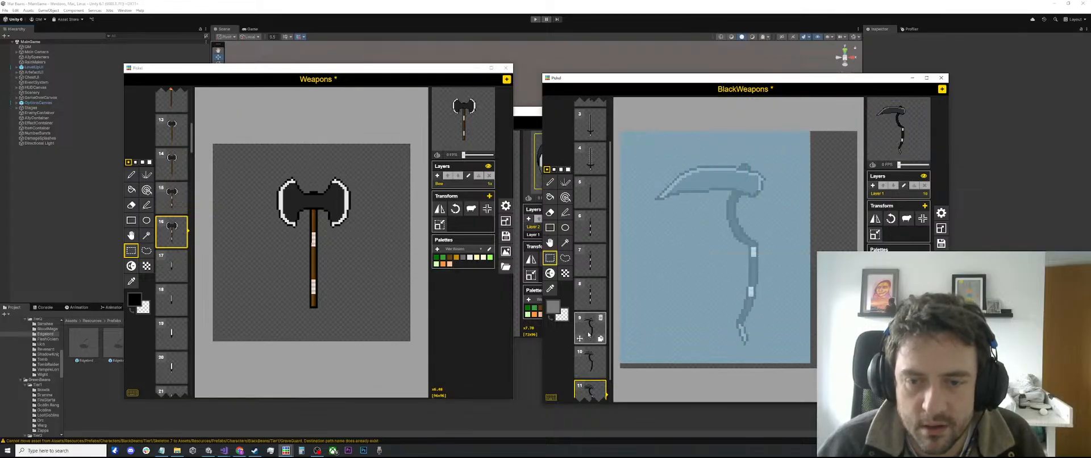
Step: Undo the blade enlargement and handle spike on frame 11, back to the narrow blade with the wrapped handle
scroll(589, 335, "down", 1)
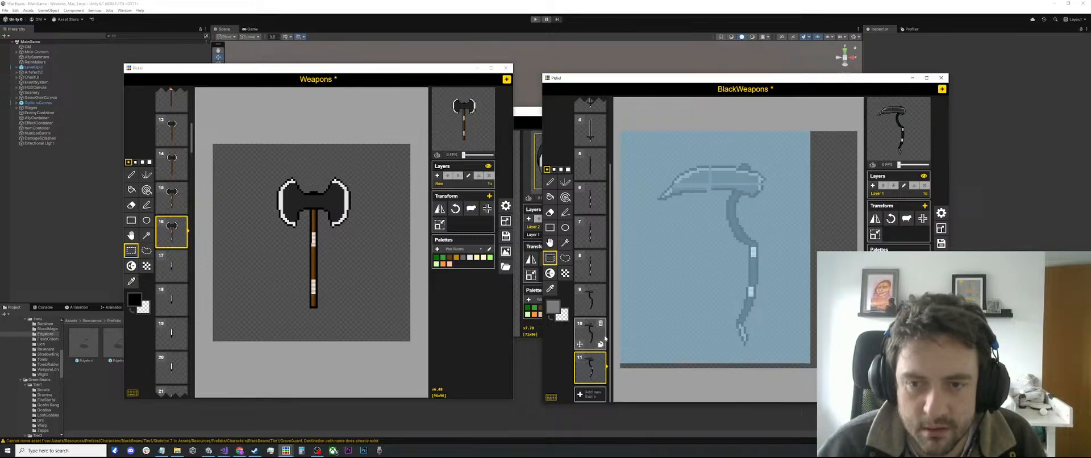
key("ctrl+z")
key("ctrl+z")
key("ctrl+z")
key("ctrl+z")
key("ctrl+z")
key("ctrl+z")
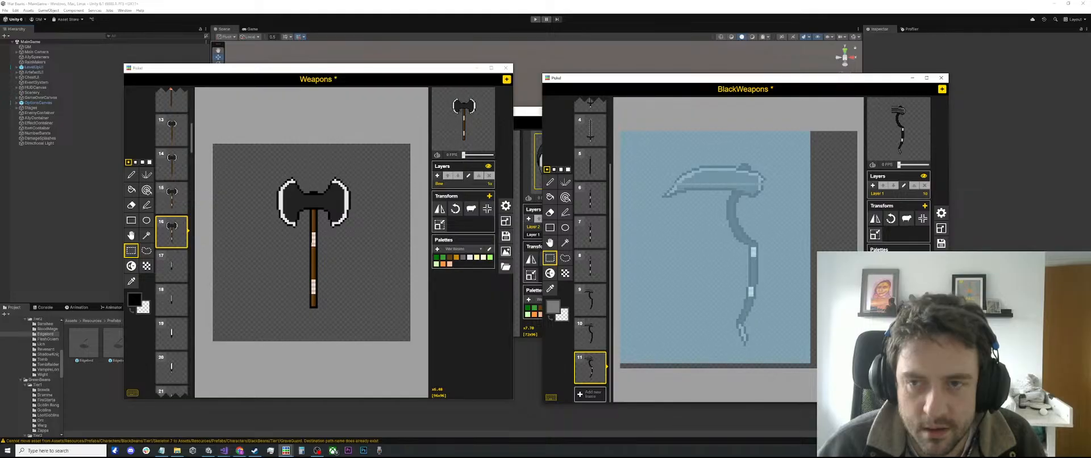
key("ctrl+z")
key("ctrl+z")
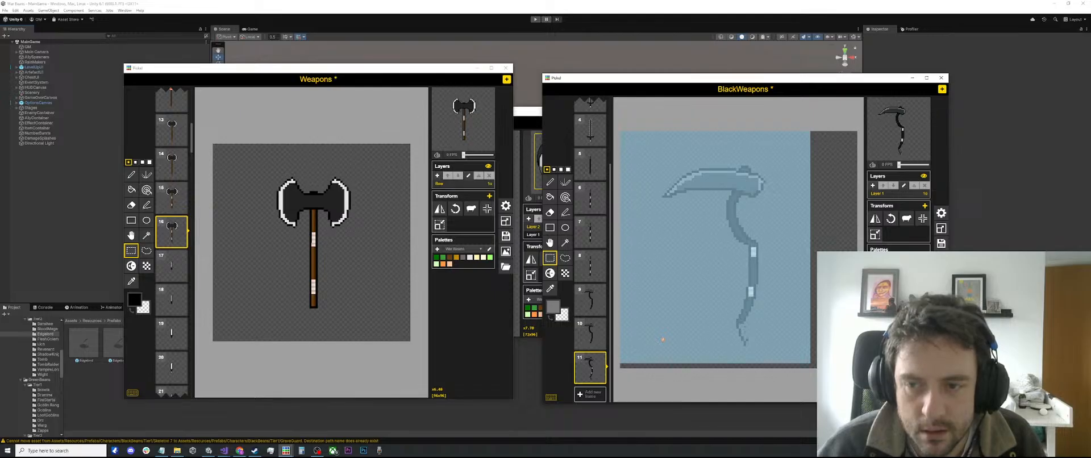
key("ctrl+z")
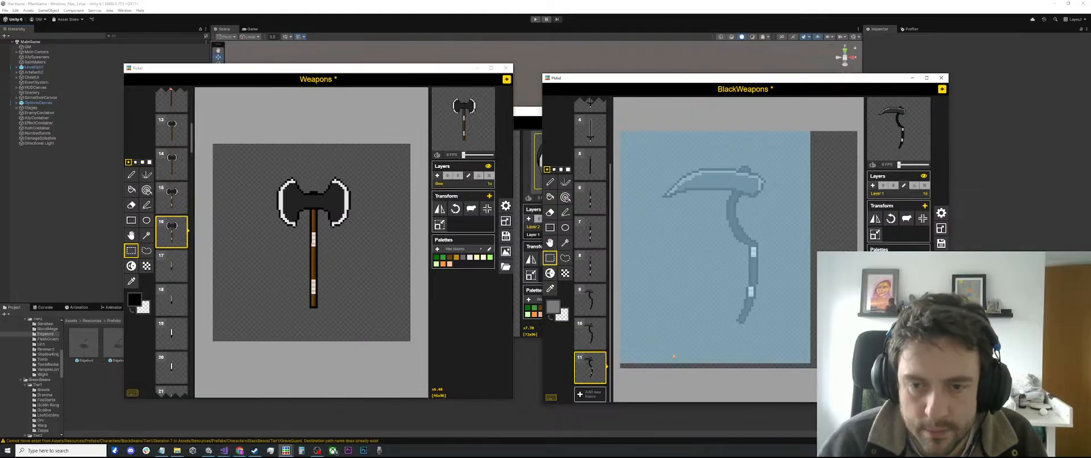
Step: Add frame 12, paste the copied large-bladed scythe into it, and compare the scythes across frames 9 to 12
left_click(589, 394)
key("ctrl+v")
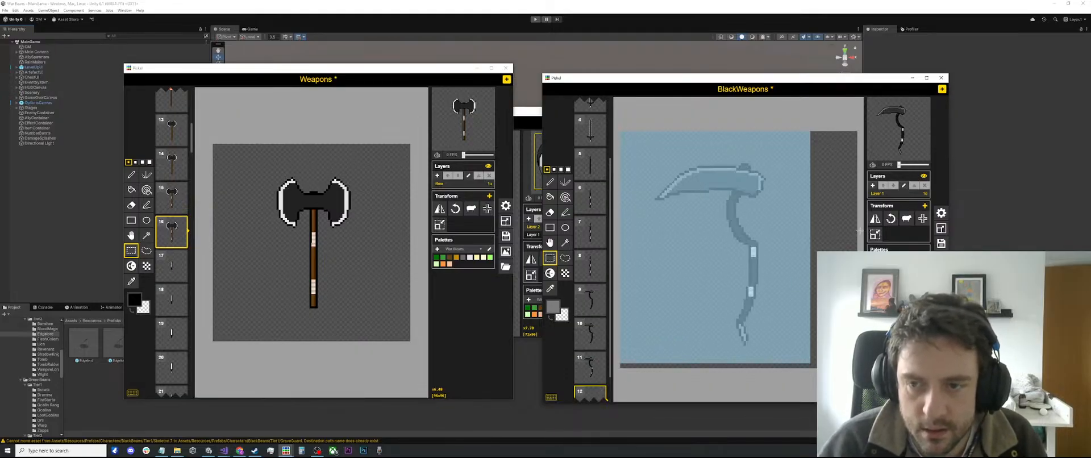
left_click(858, 230)
scroll(591, 364, "down", 2)
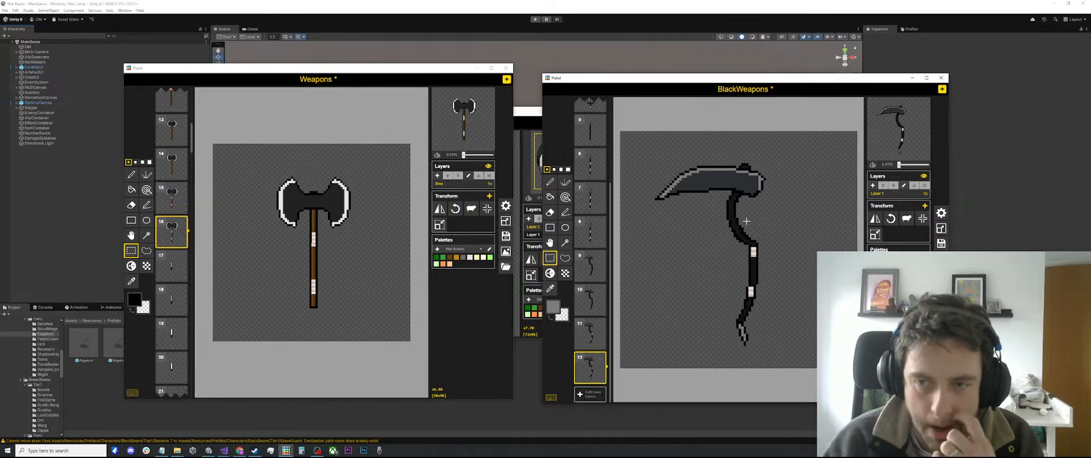
left_click(583, 264)
left_click(590, 300)
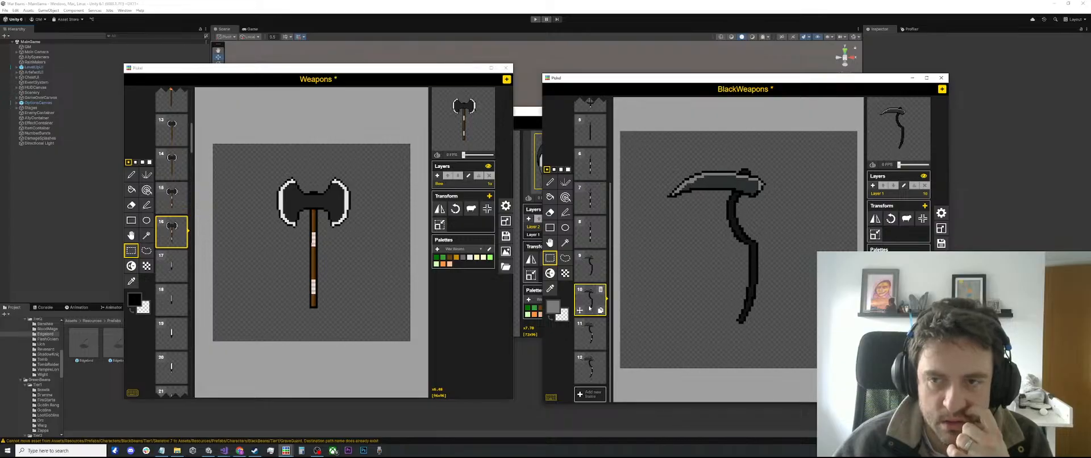
left_click(590, 337)
left_click(587, 369)
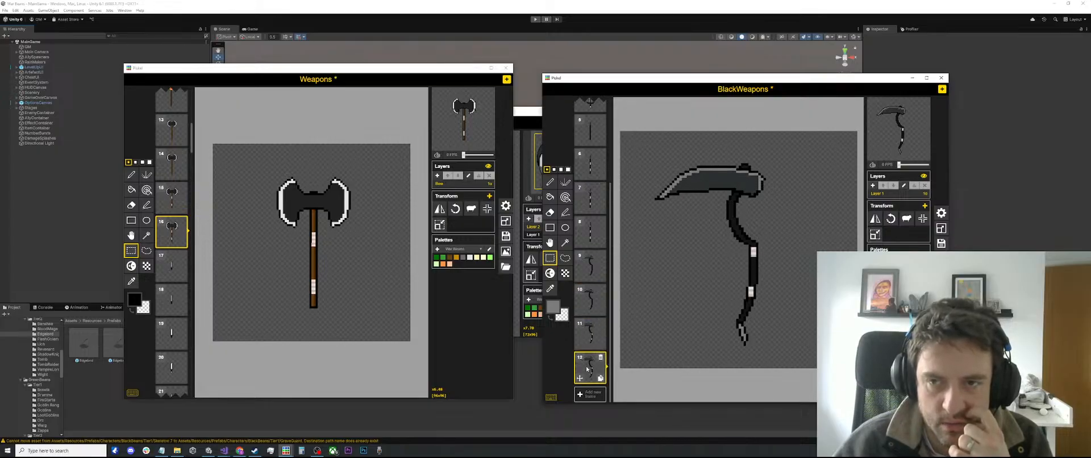
scroll(763, 233, "down", 2)
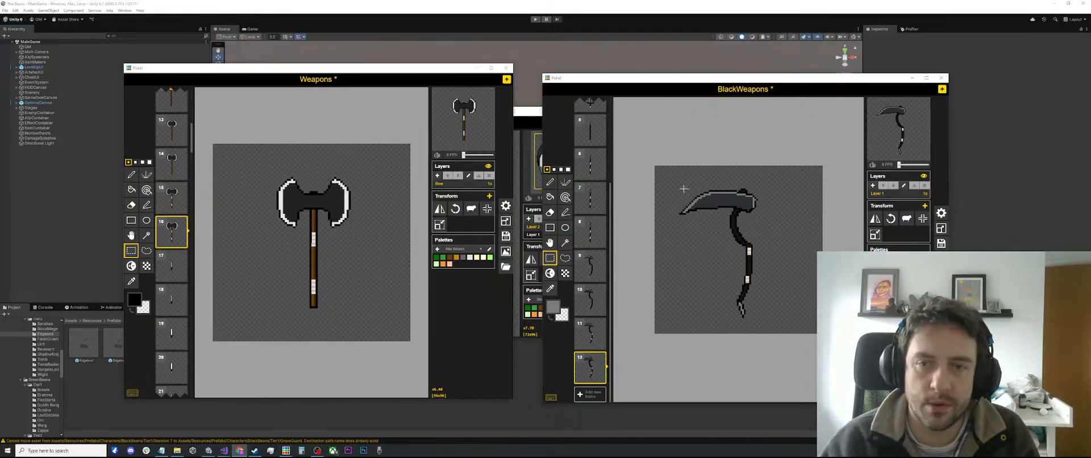
scroll(590, 318, "up", 3)
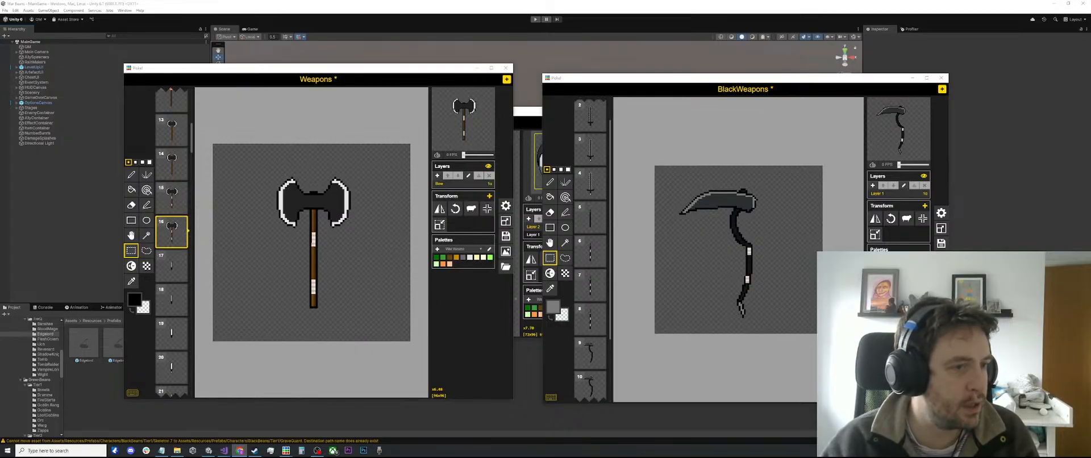
Step: In the Weapons file, select the hilt of frame 17's knife and compare it with the knife in frame 18
left_click(173, 266)
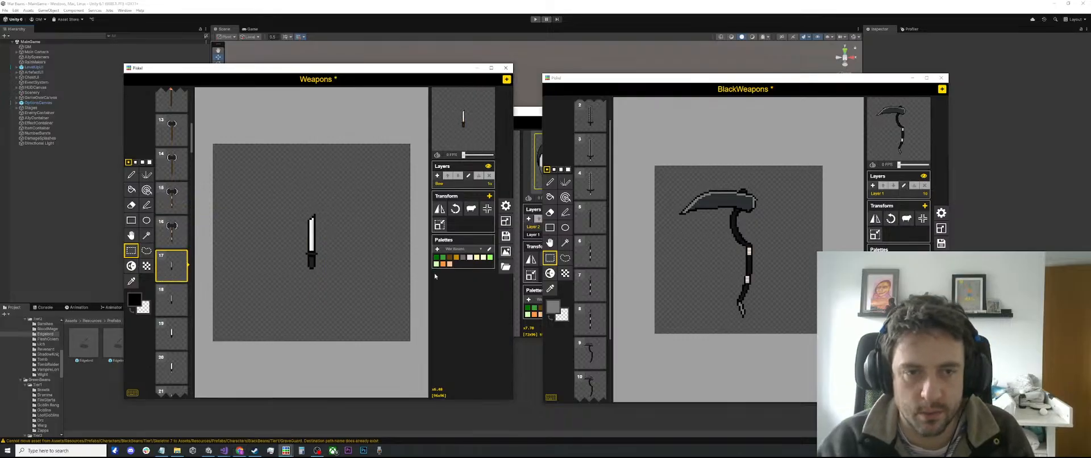
left_click_drag(331, 280, 288, 249)
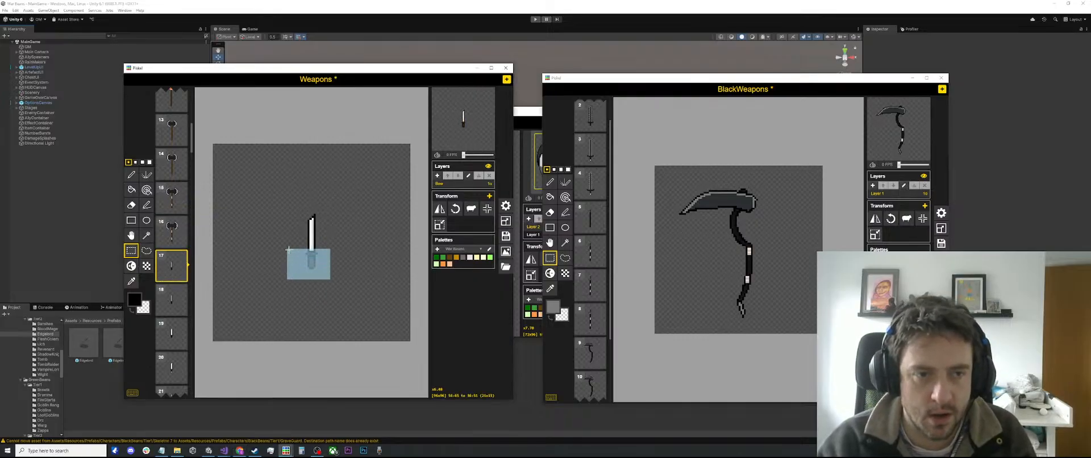
key("Down")
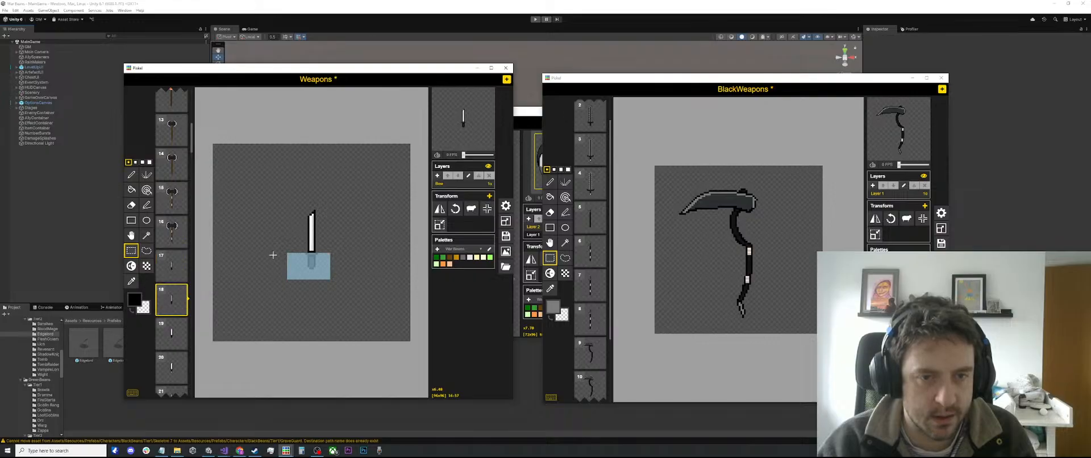
key("ctrl+v")
left_click(332, 240)
scroll(324, 244, "up", 10)
left_click(182, 265)
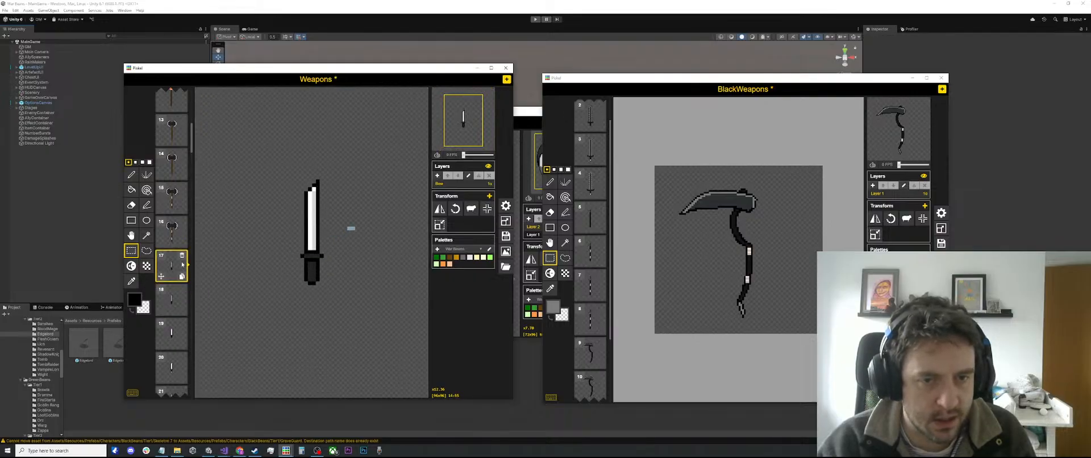
Step: Select the whole knife in frame 17, look through the knives in frames 18 to 20, and return to frame 17
key("o")
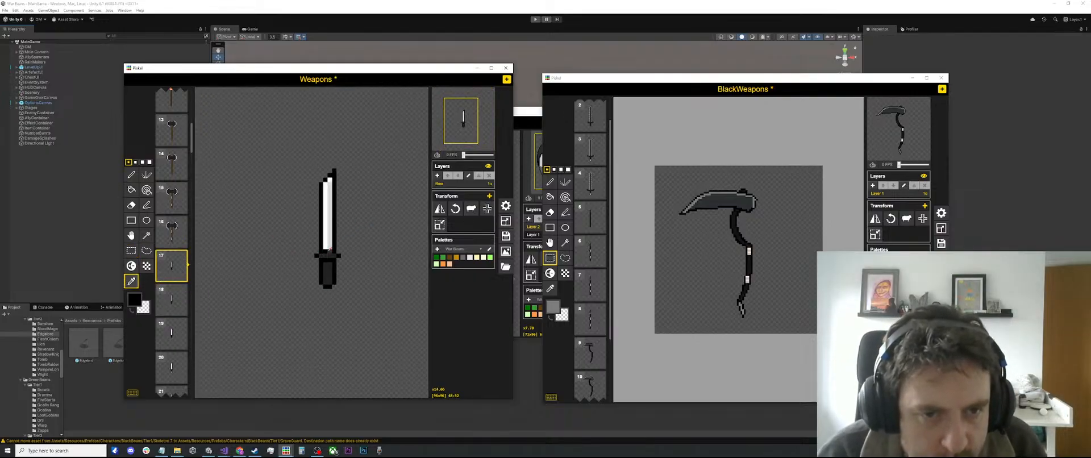
scroll(329, 250, "down", 3)
key("s")
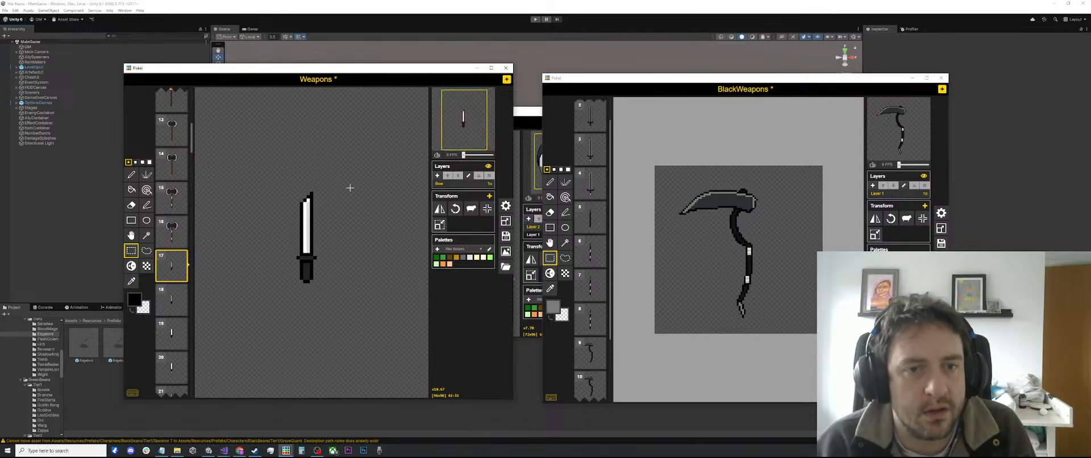
left_click_drag(354, 182, 256, 303)
left_click(176, 301)
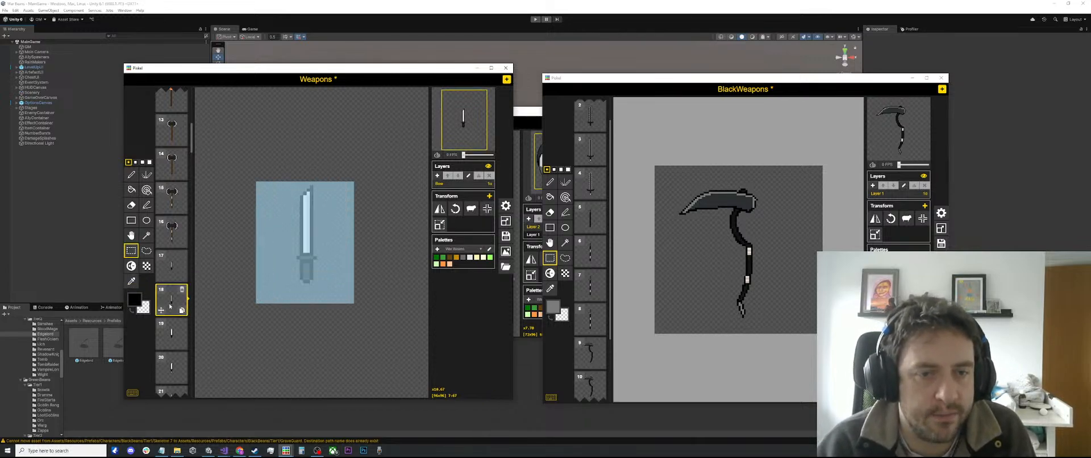
left_click(171, 334)
left_click(165, 371)
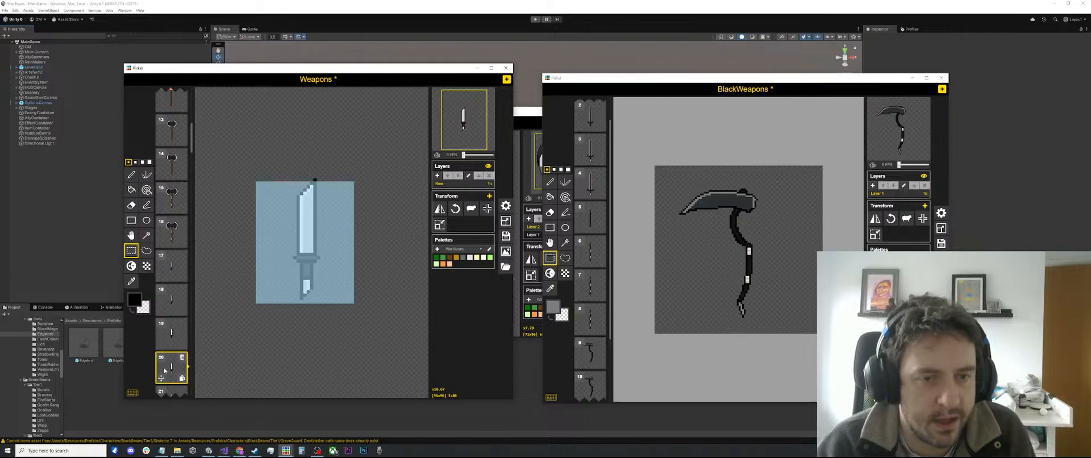
left_click(166, 269)
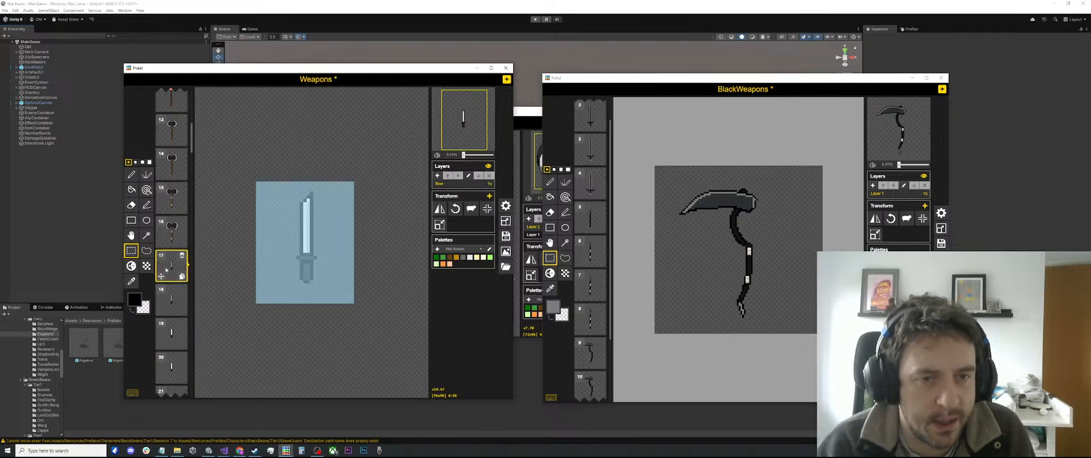
Step: Switch to the BlackWeapons file and add an empty frame 13 after the scythe frames
left_click_drag(789, 186, 669, 335)
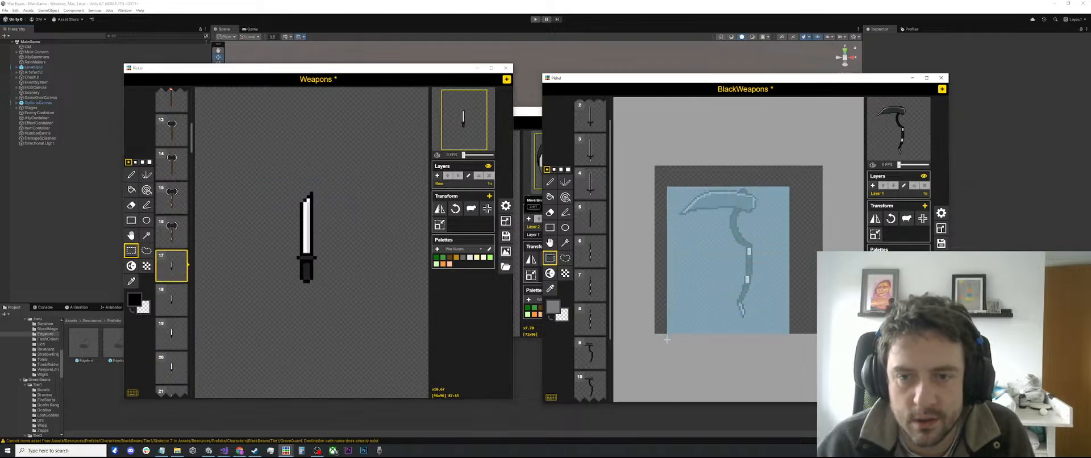
scroll(669, 336, "down", 1)
scroll(591, 352, "down", 3)
left_click(594, 388)
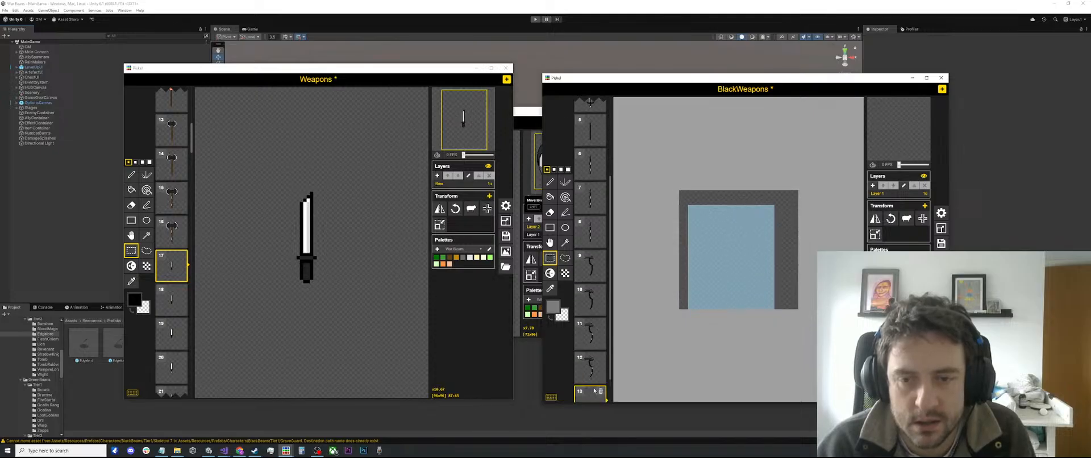
Step: Paste the copied knife into frame 13 and delete its blade so that only the hilt is left
key("ctrl+v")
scroll(693, 259, "up", 1)
scroll(693, 259, "up", 1)
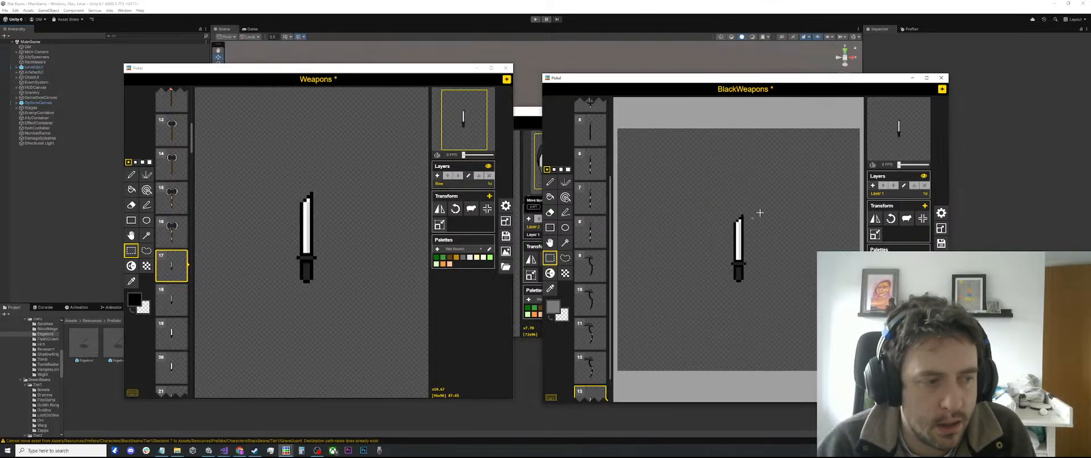
left_click_drag(809, 168, 697, 261)
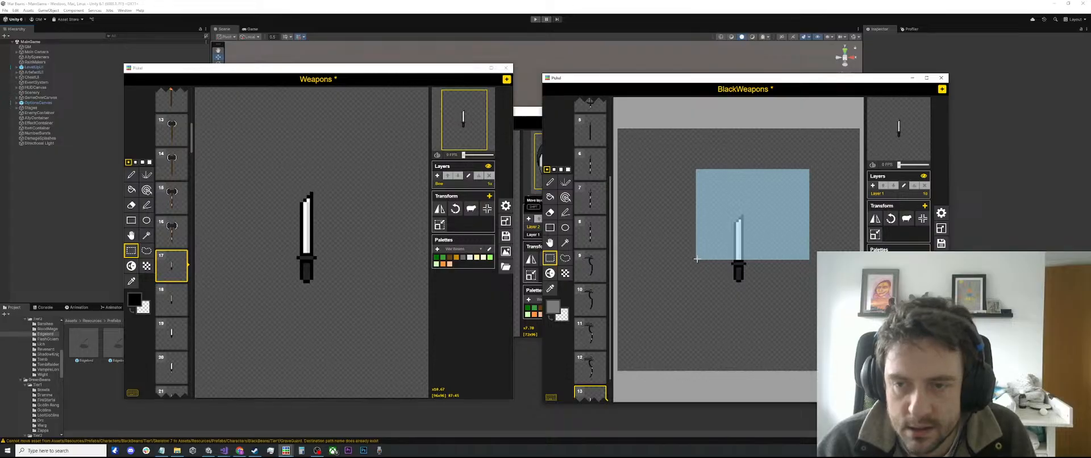
key("Delete")
left_click(702, 163)
Step: Sample the black of the scythe handle in frame 10 and draw a wavy blade outline above the hilt in frame 13
scroll(594, 272, "down", 1)
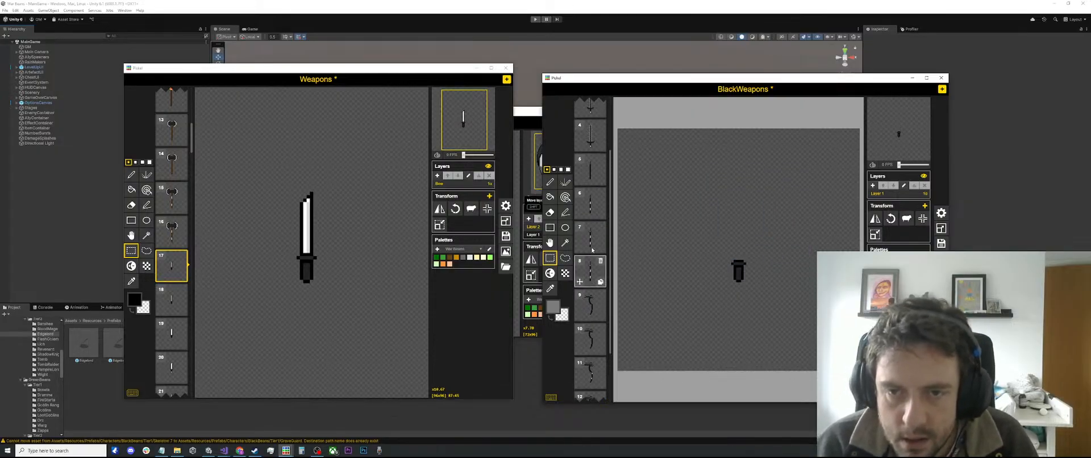
scroll(596, 290, "down", 1)
left_click(590, 266)
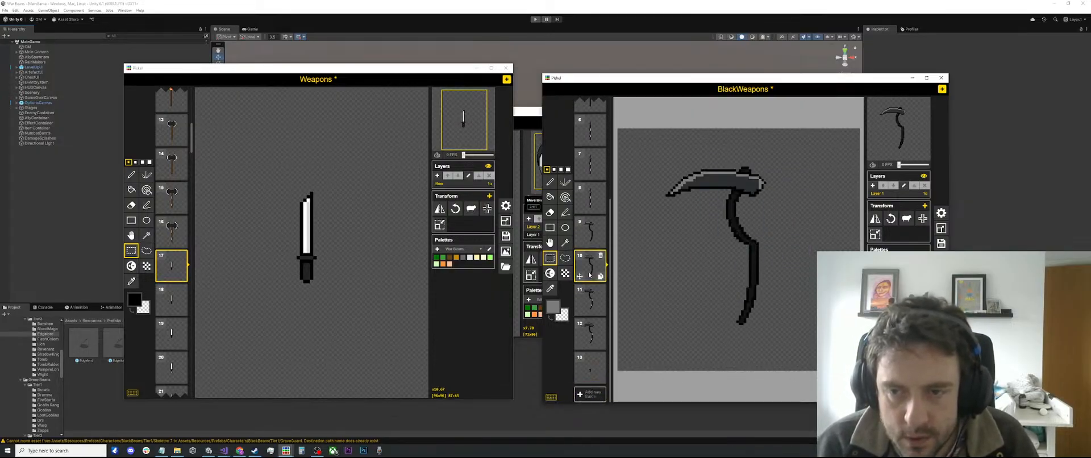
key("i")
left_click(756, 257)
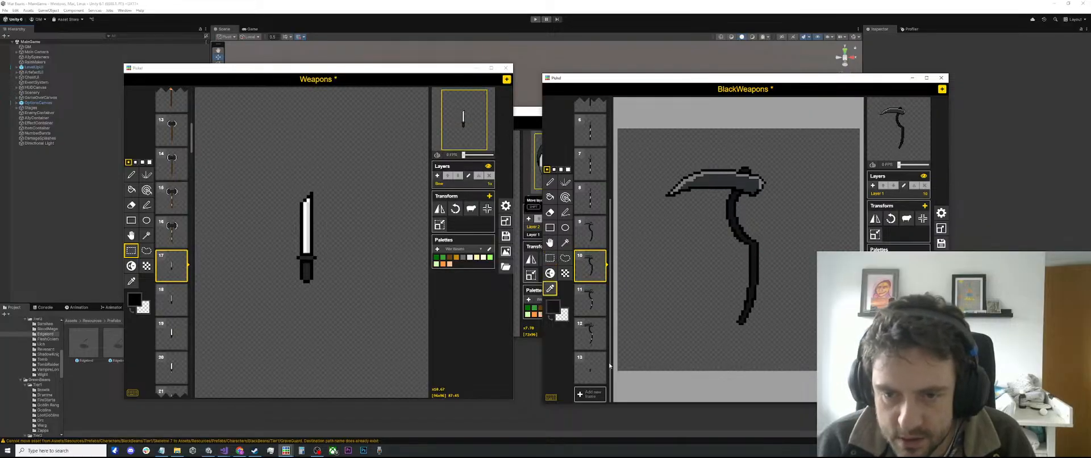
left_click(590, 367)
key("b")
key("a")
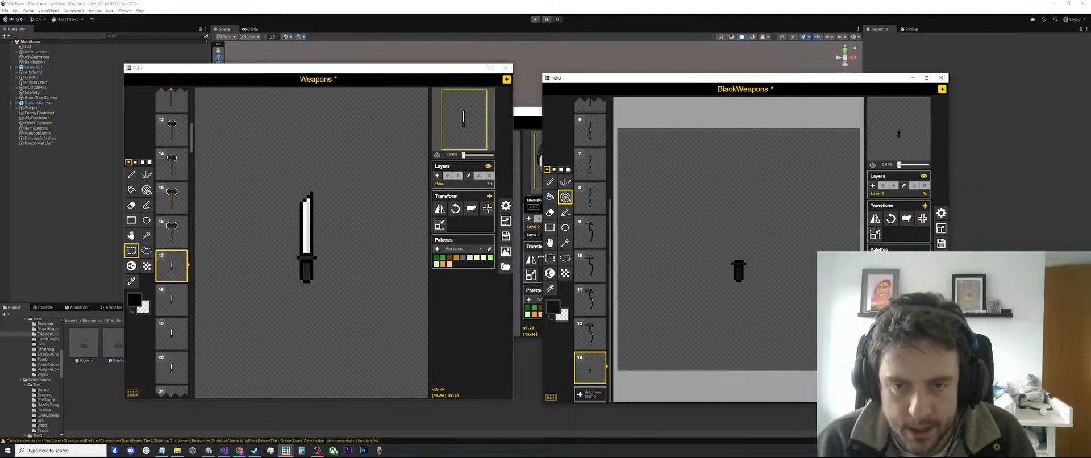
key("p")
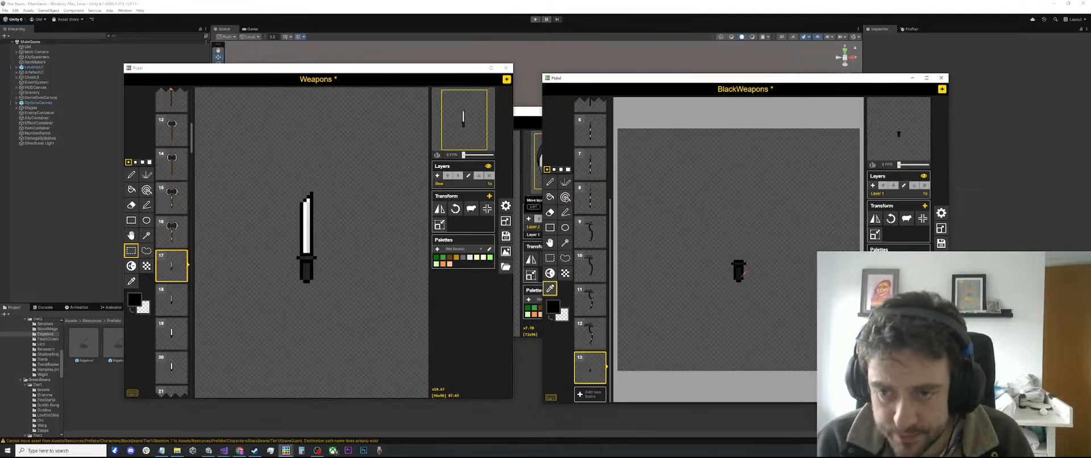
scroll(730, 285, "up", 1)
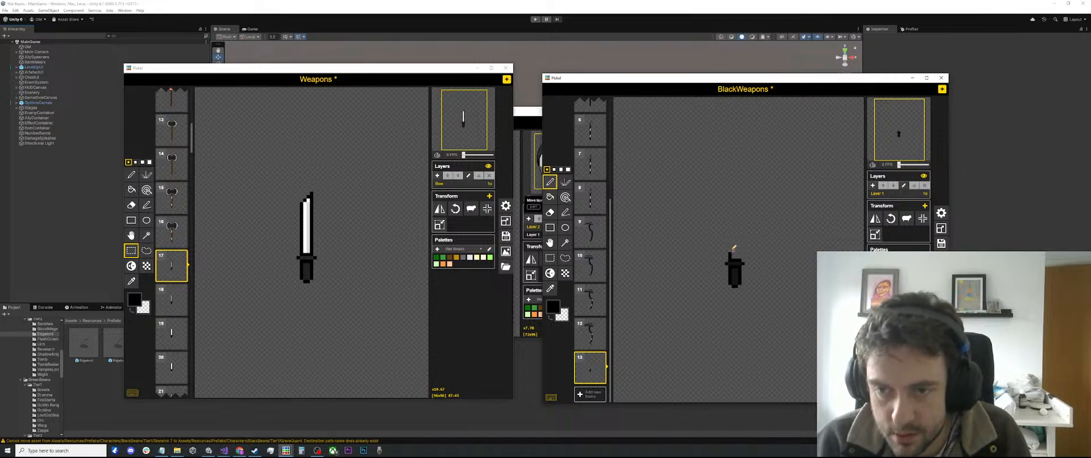
left_click(736, 248)
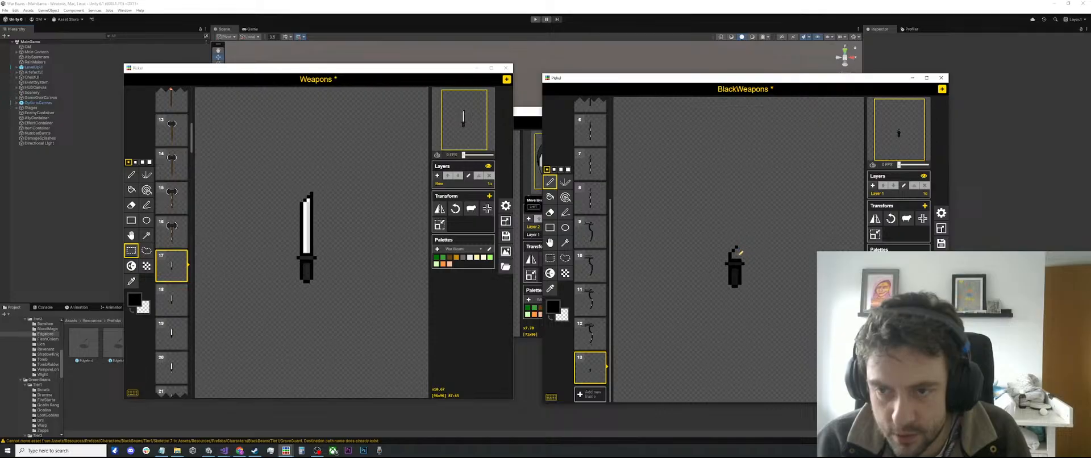
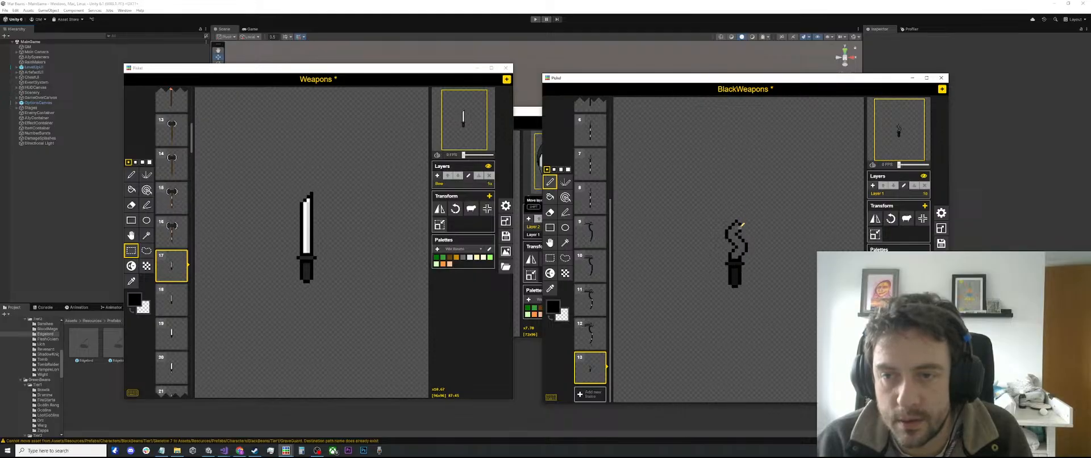
scroll(770, 253, "down", 5)
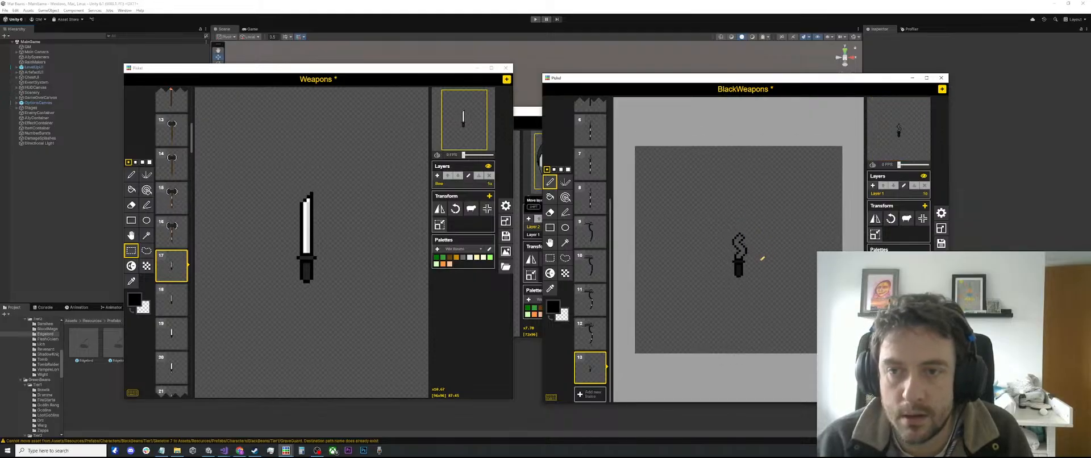
scroll(759, 255, "up", 5)
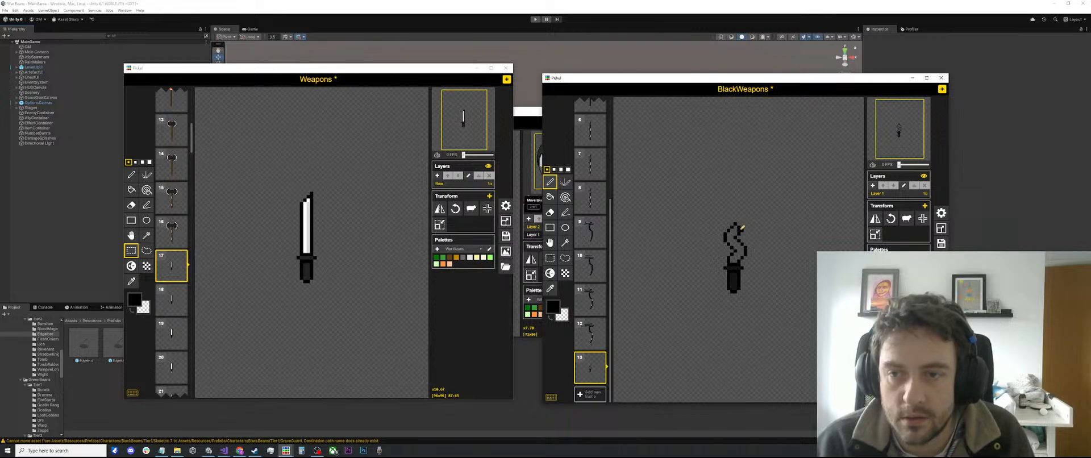
key("e")
scroll(751, 236, "down", 4)
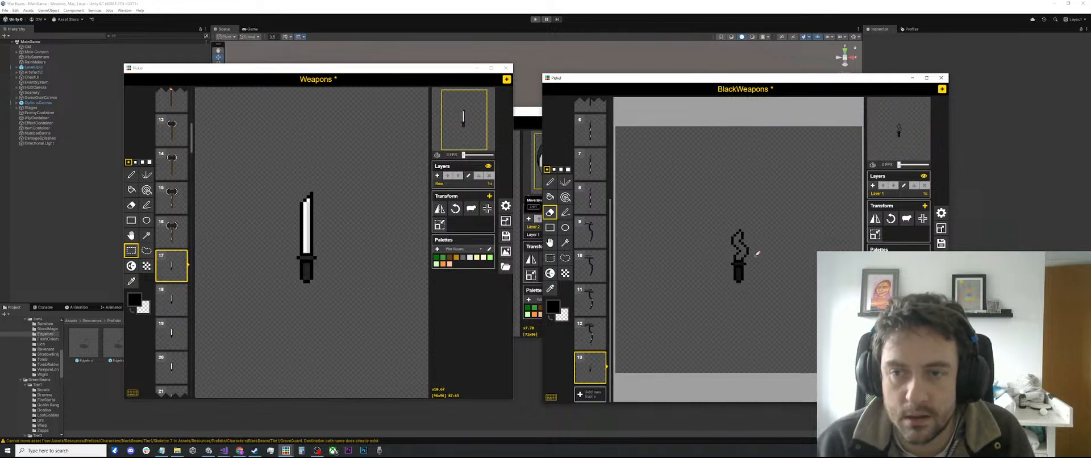
scroll(731, 284, "up", 2)
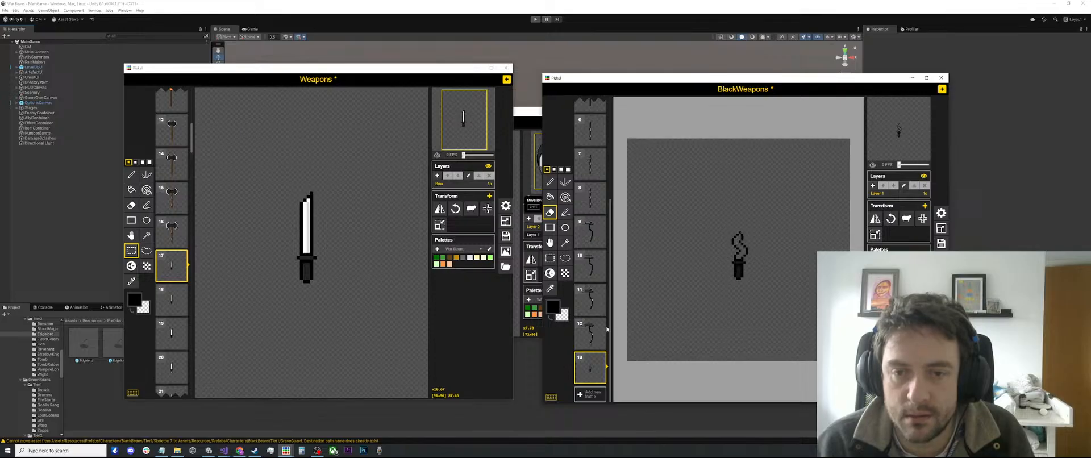
Step: Fill the wavy blade in frame 13 with the dark grey sampled from the scythe blade in frame 12
left_click(586, 340)
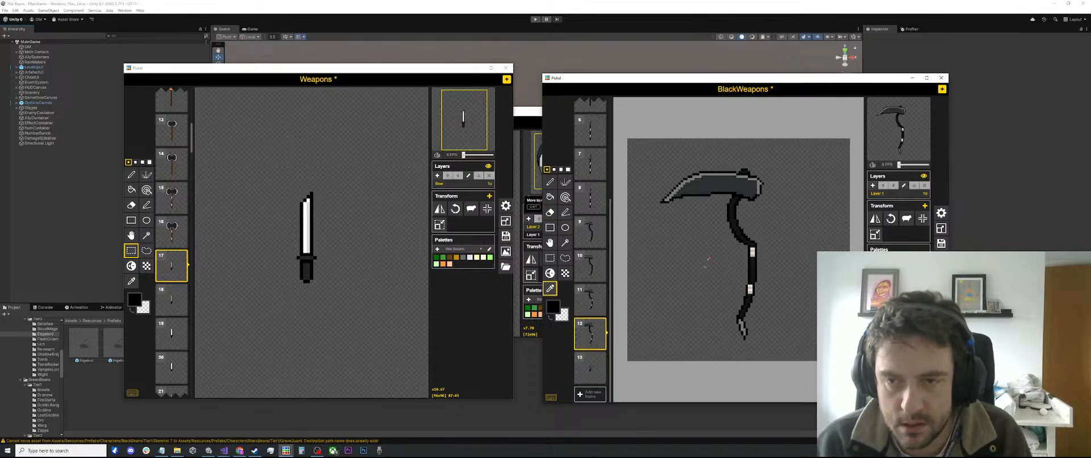
key("o")
left_click(590, 367)
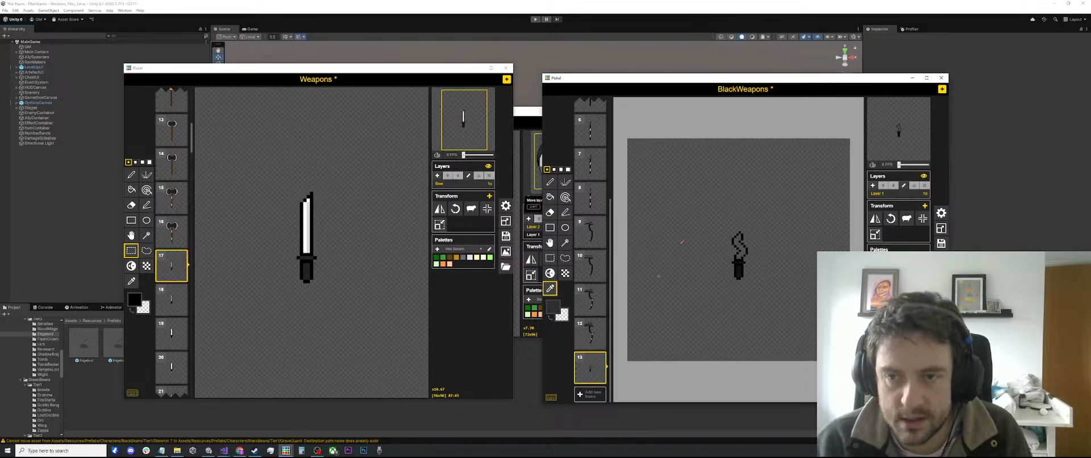
key("a")
left_click(739, 246)
key("ctrl+z")
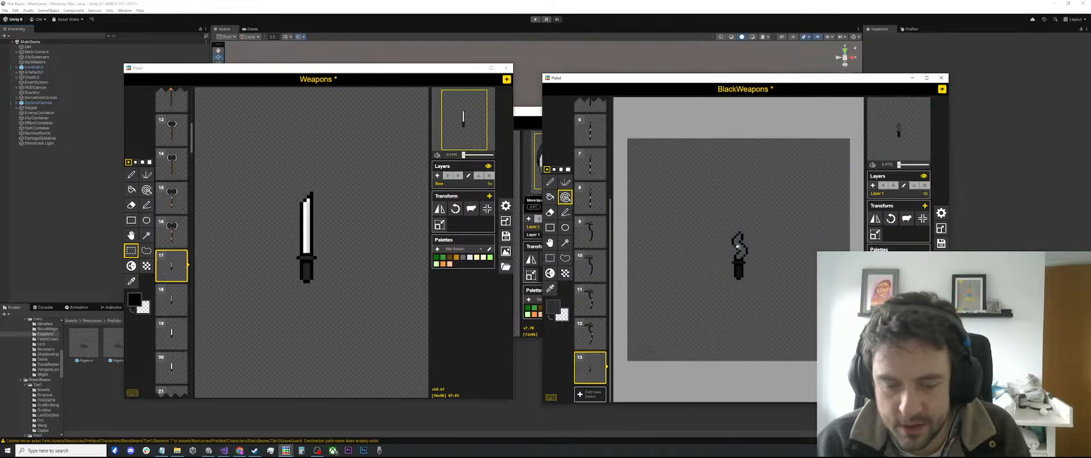
key("b")
scroll(626, 320, "up", 1)
Step: Sample the lighter grey of the scythe's blade edge in frame 12 and paint highlight pixels along the wavy blade in frame 13
key("Up")
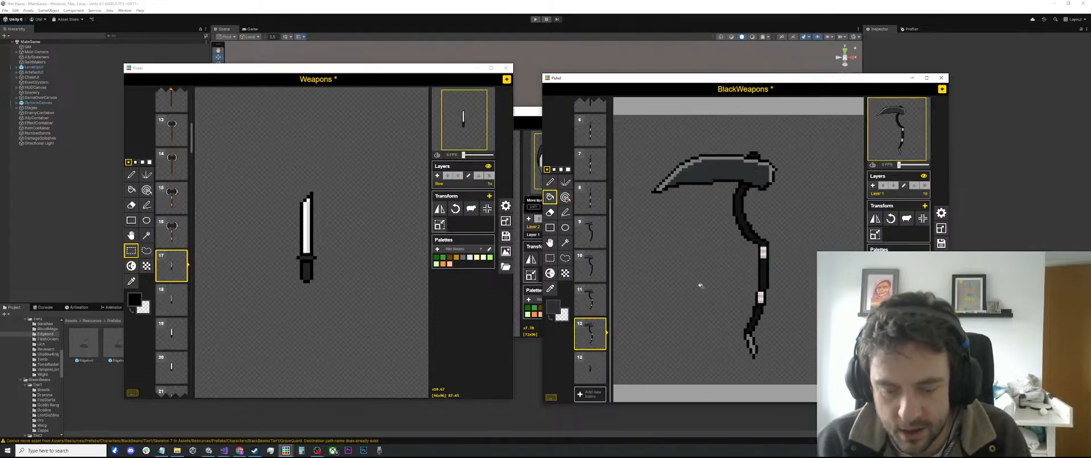
key("o")
left_click(726, 157)
key("p")
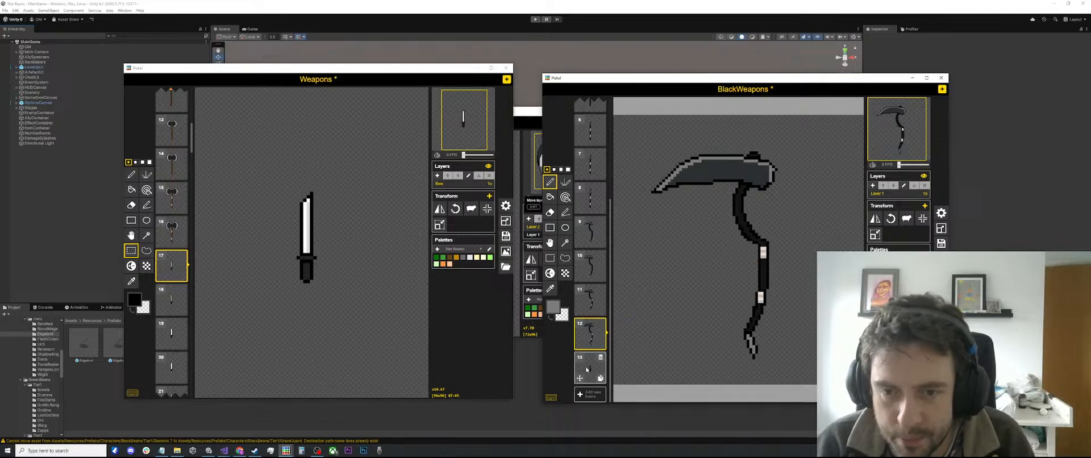
scroll(593, 371, "up", 1)
scroll(807, 263, "up", 5)
key("Down")
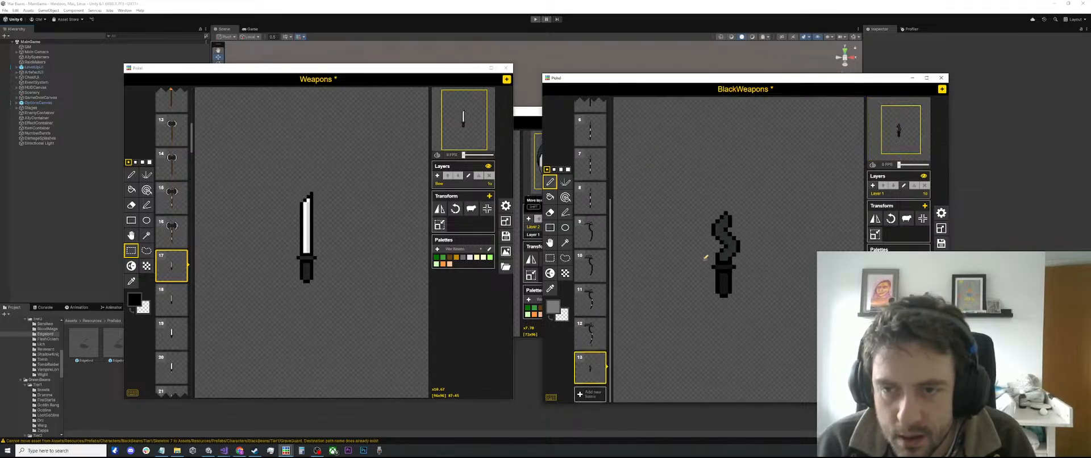
mouse_move(724, 218)
left_mouse_down()
mouse_move(750, 245)
mouse_move(726, 260)
left_mouse_up()
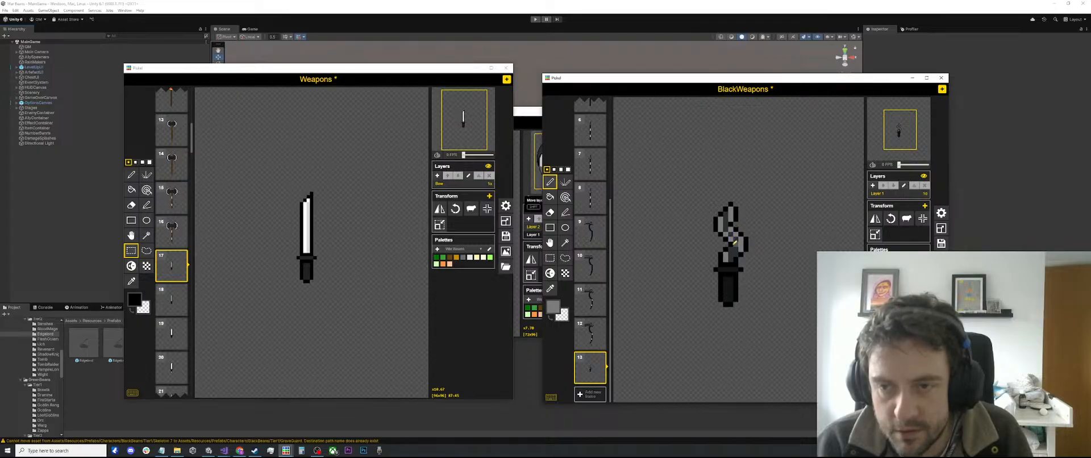
scroll(763, 253, "down", 1)
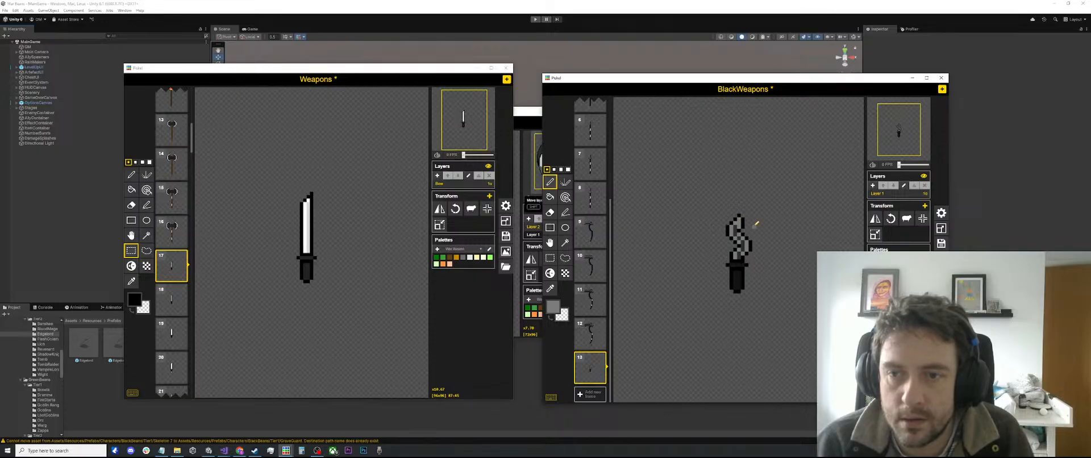
scroll(756, 224, "down", 1)
scroll(761, 227, "up", 1)
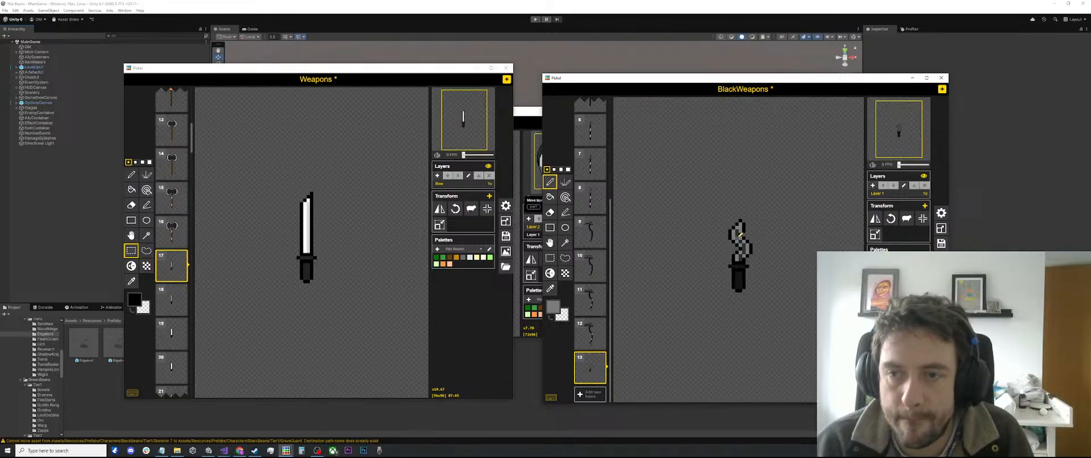
scroll(741, 233, "down", 2)
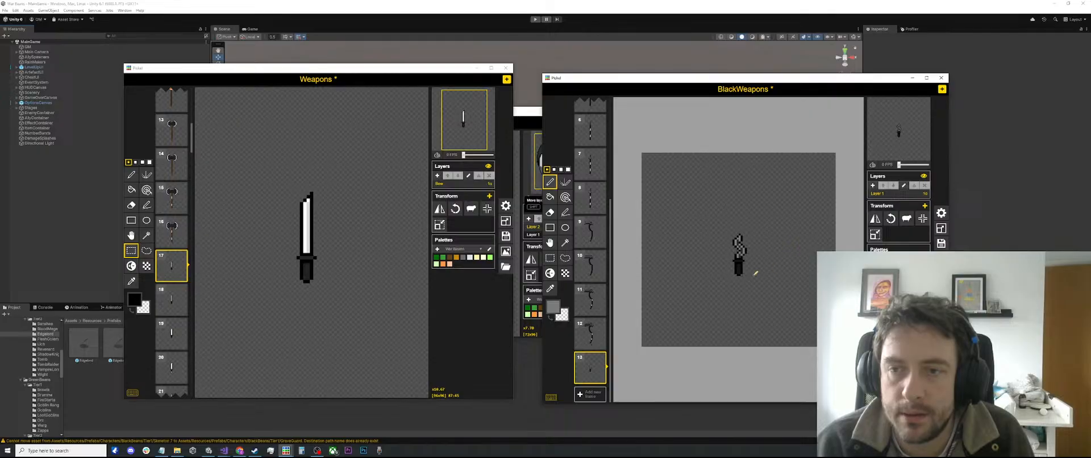
scroll(755, 274, "up", 1)
Step: Duplicate frame 13 as frame 14 and erase the tip of the wavy blade in the copy
mouse_move(602, 381)
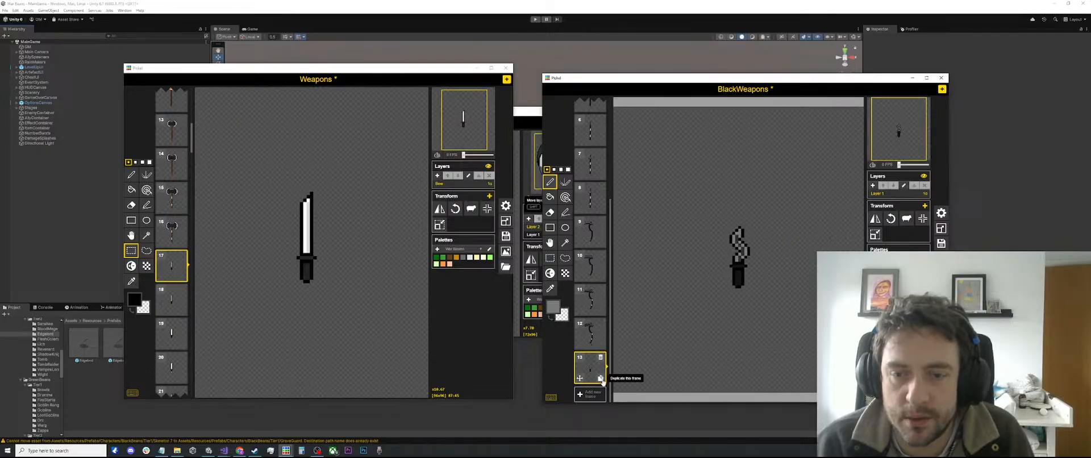
left_click(601, 380)
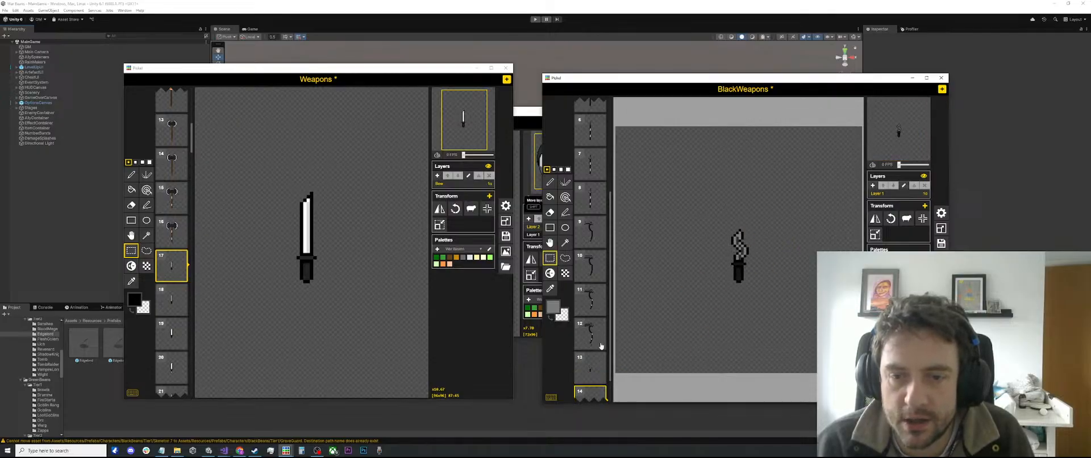
scroll(601, 345, "down", 1)
scroll(739, 221, "up", 3)
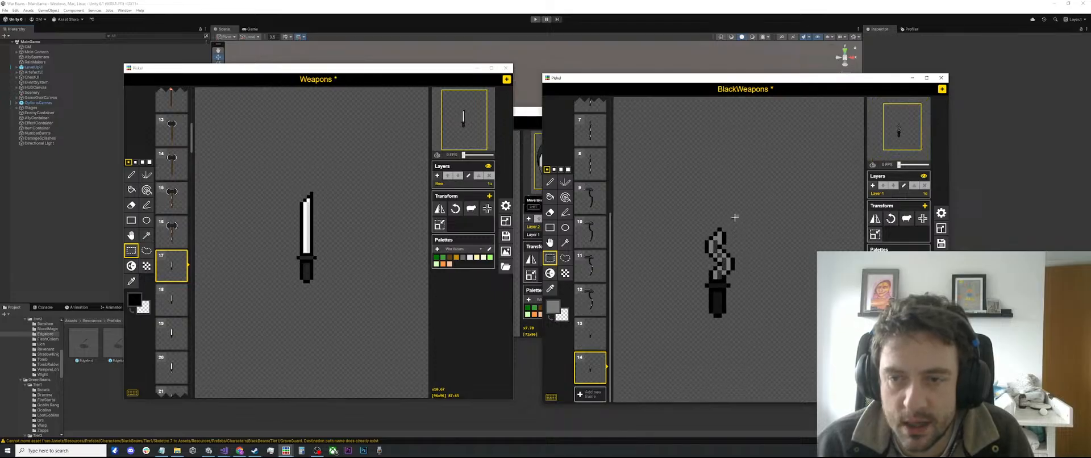
key("e")
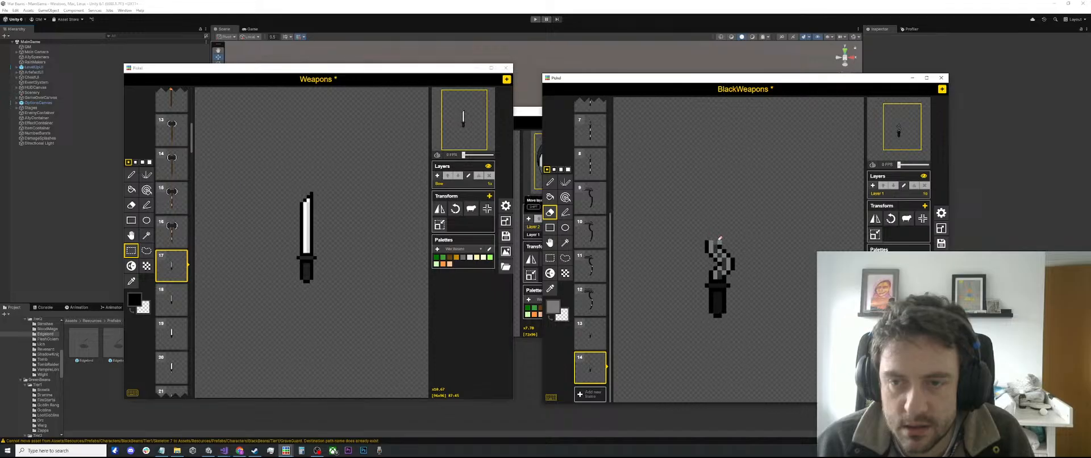
Step: Sample the black blade outline and draw another wavy section above the open blade in frame 14
key("i")
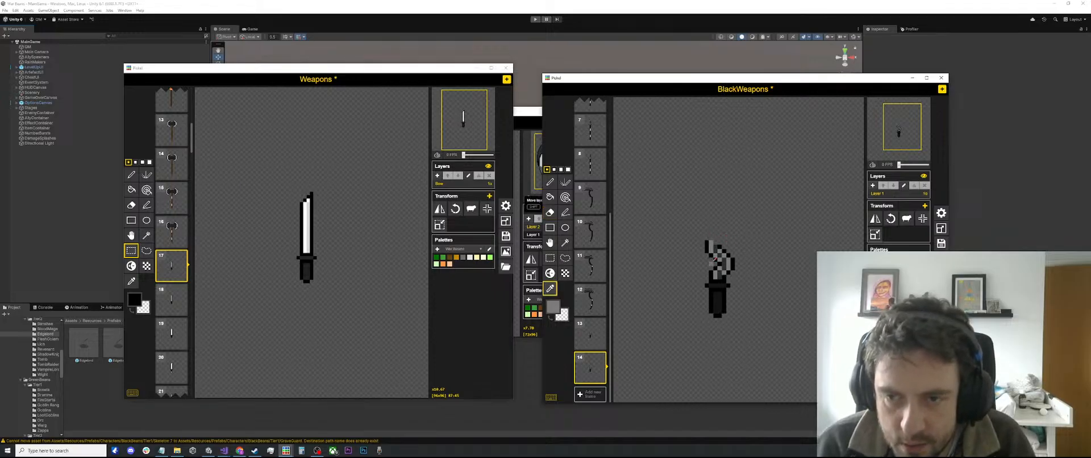
left_click(722, 248)
key("b")
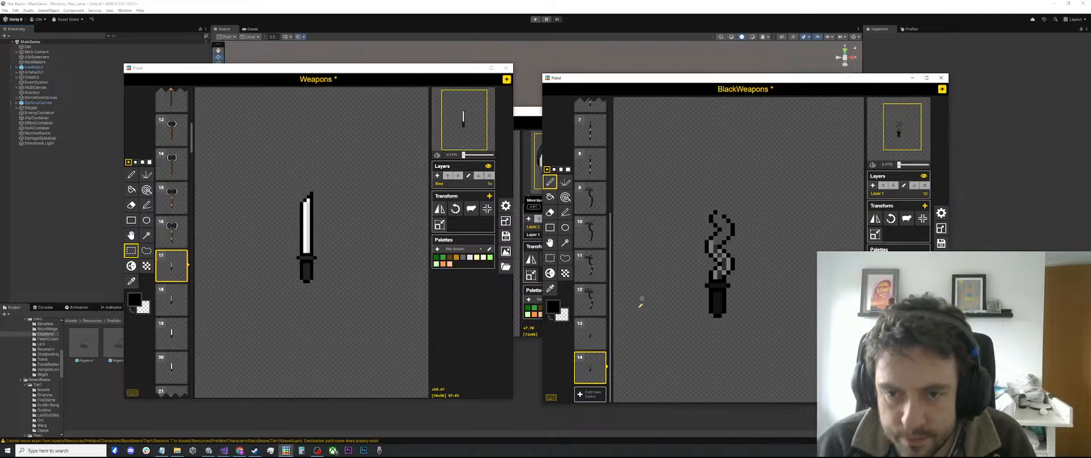
Step: Copy the blade tip from frame 13 and place it on top of the extended blade in frame 14
left_click(590, 334)
key("s")
mouse_move(735, 218)
left_mouse_down()
mouse_move(704, 245)
mouse_move(721, 210)
left_mouse_up()
key("Down")
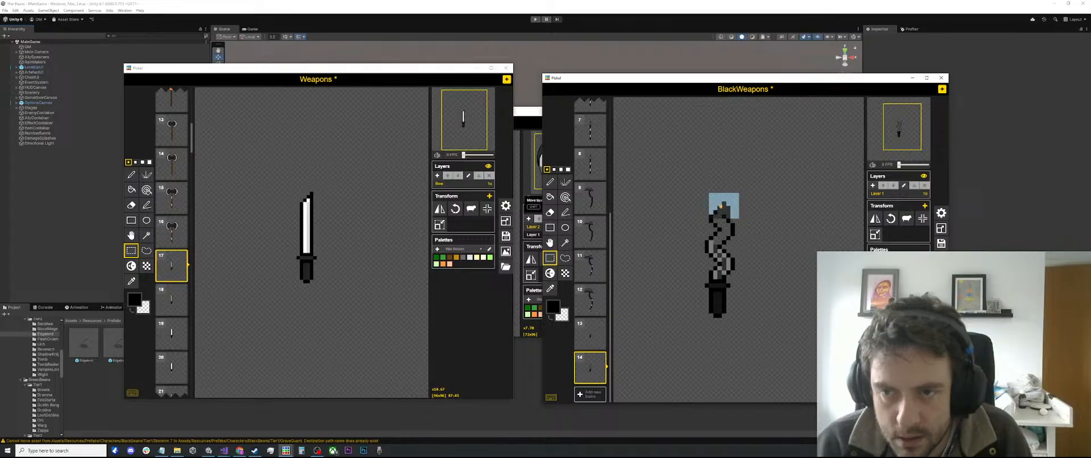
left_click(762, 207)
Step: Sample the dark grey from the wavy blade in frame 14 and fill the empty interior of its new upper section
scroll(743, 220, "up", 1)
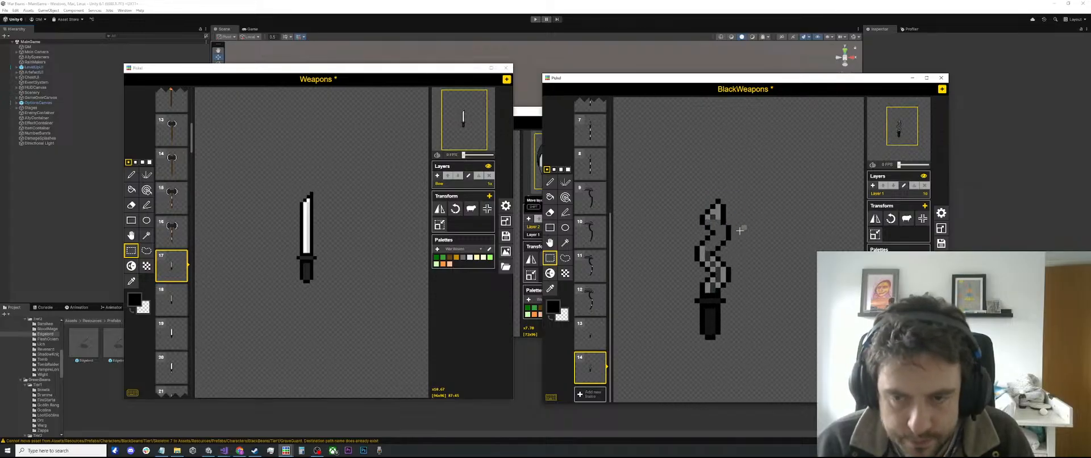
key("o")
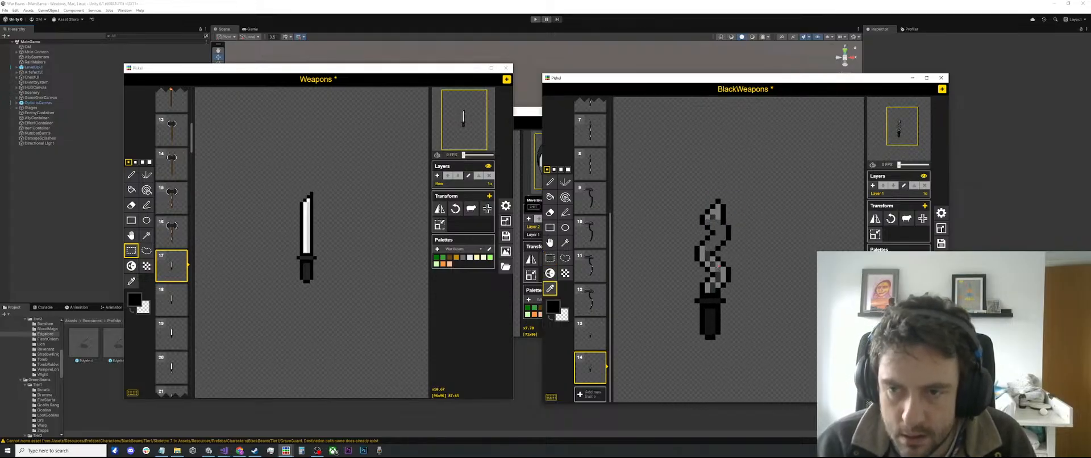
left_click(717, 275)
key("g")
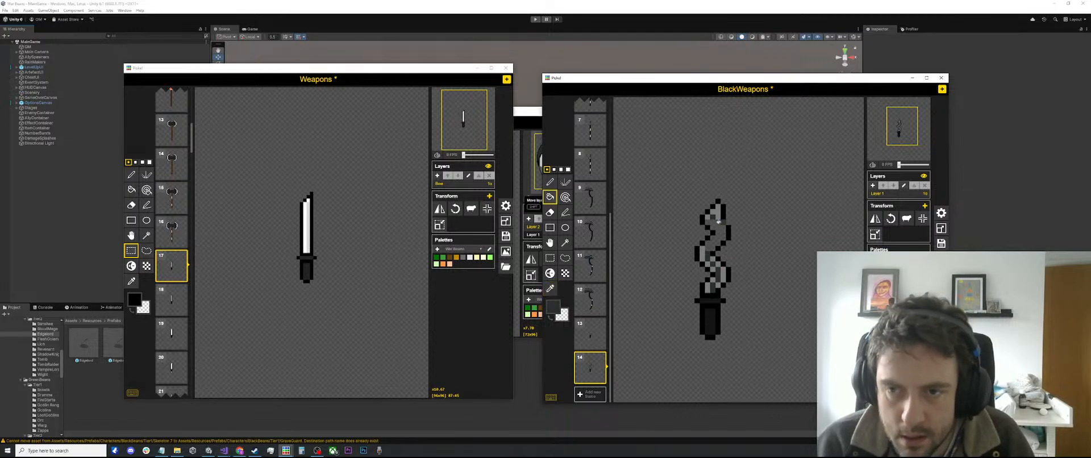
left_click(719, 222)
Step: Sample the lighter grey near the blade tip and paint highlight pixels along the new upper section in frame 14
key("o")
left_click(719, 206)
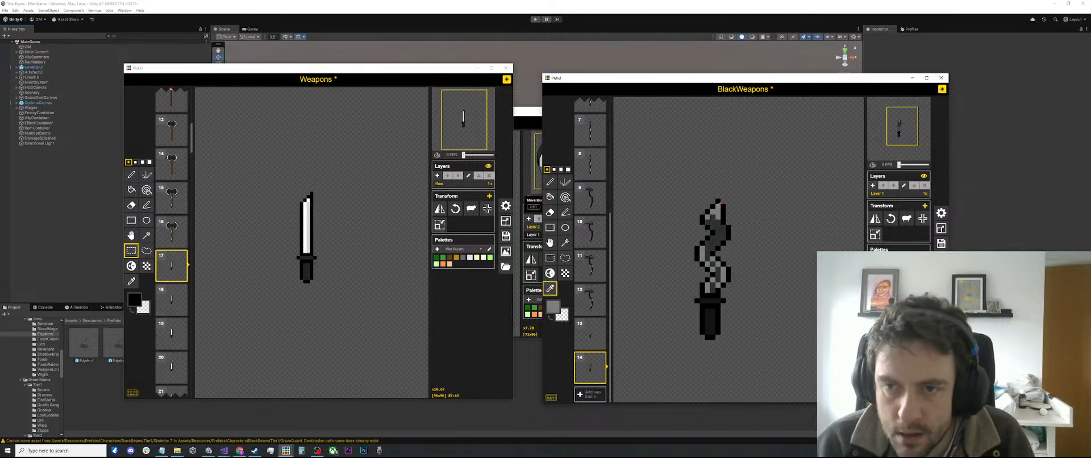
key("p")
left_click_drag(717, 217, 722, 238)
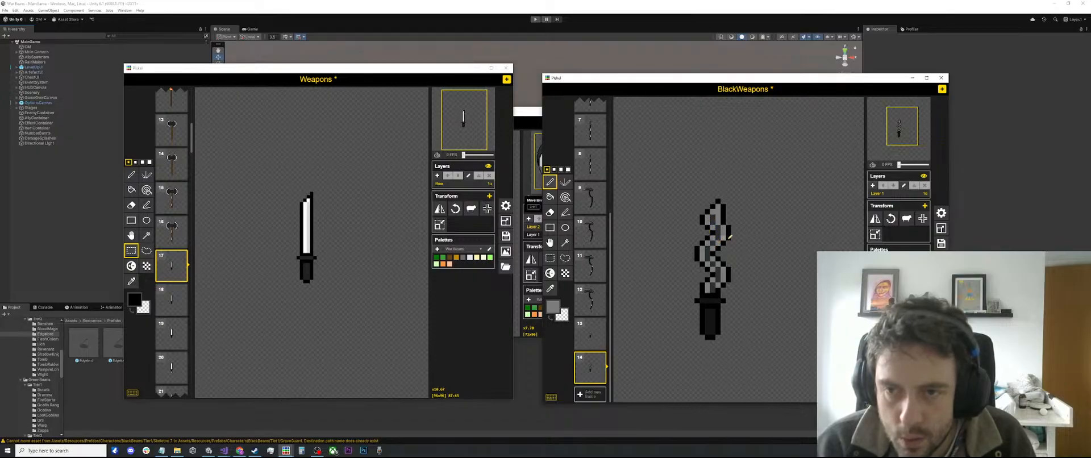
Step: Copy the whole wavy knife from frame 14 into a new frame 15
scroll(722, 238, "down", 3)
scroll(753, 244, "down", 3)
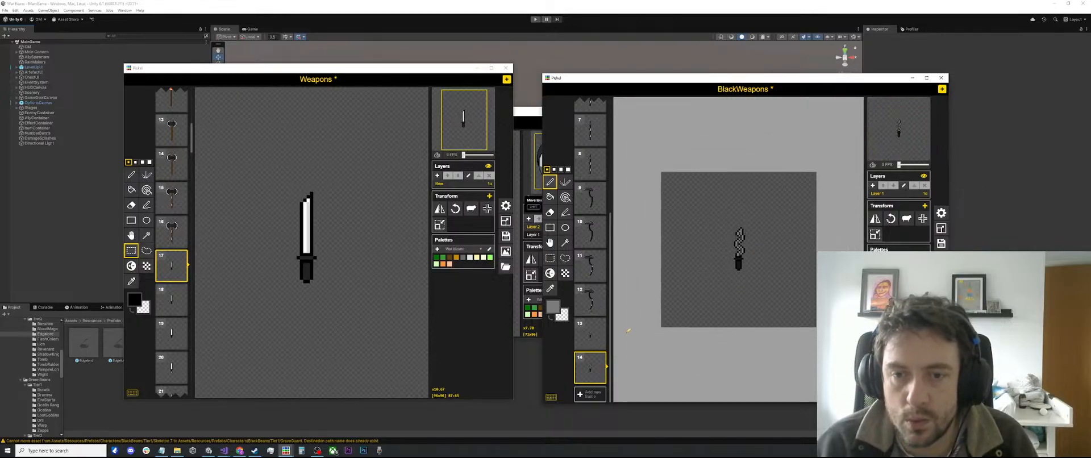
scroll(585, 346, "up", 1)
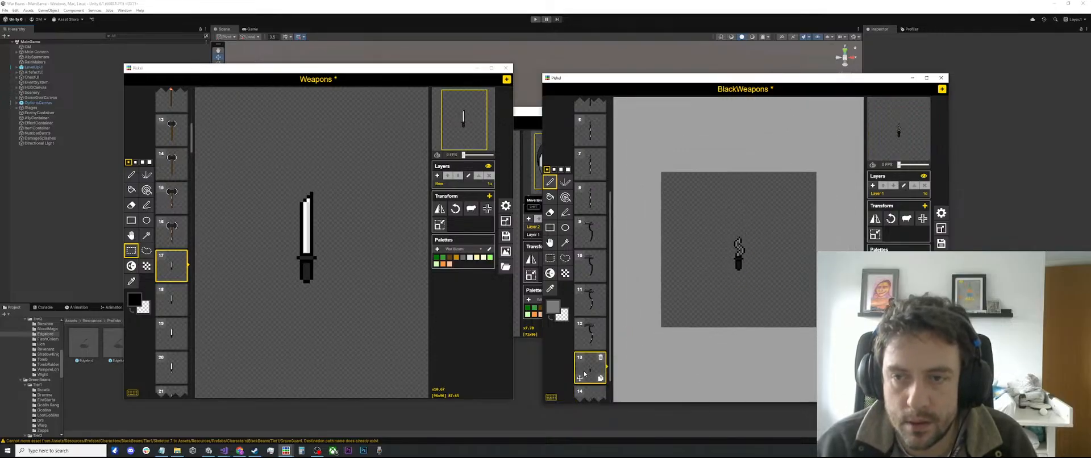
scroll(586, 375, "down", 1)
key("s")
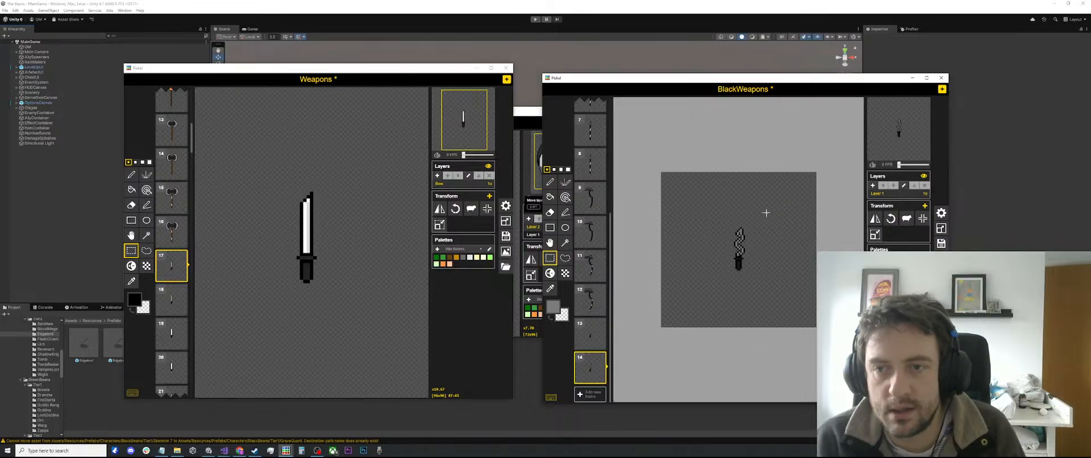
left_click_drag(767, 213, 715, 282)
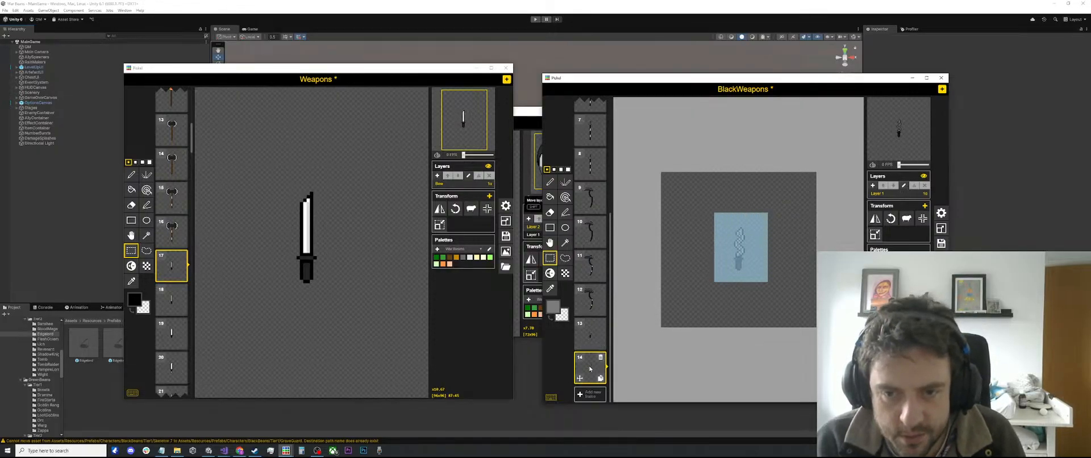
left_click(590, 392)
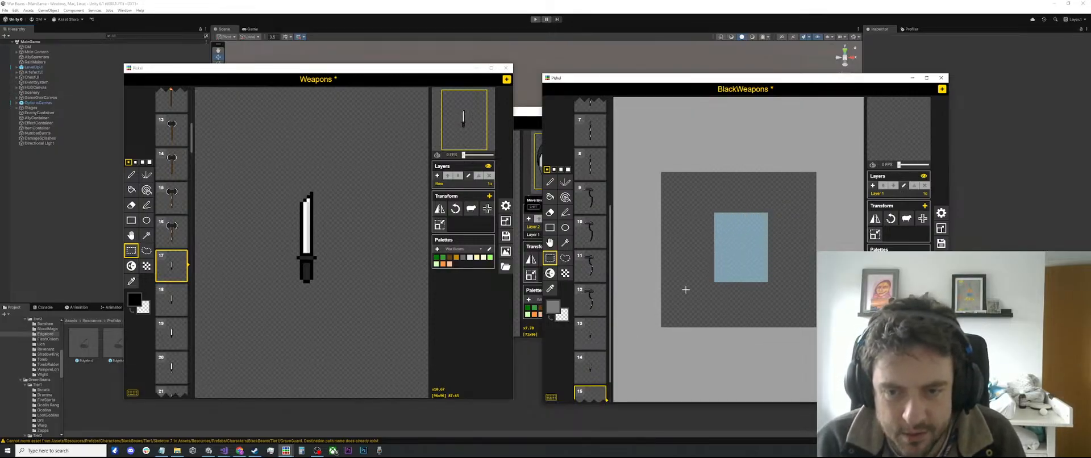
key("ctrl+v")
scroll(730, 264, "up", 1)
left_click(802, 235)
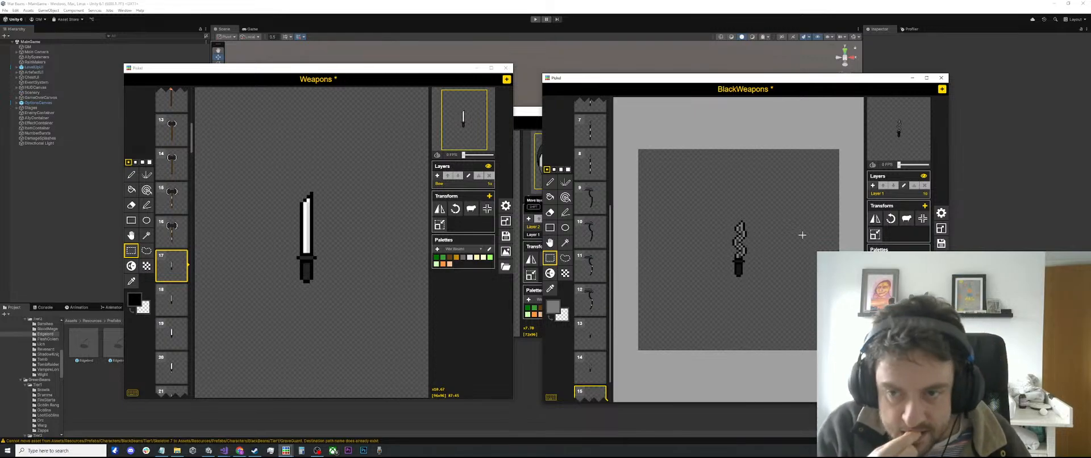
scroll(750, 250, "up", 2)
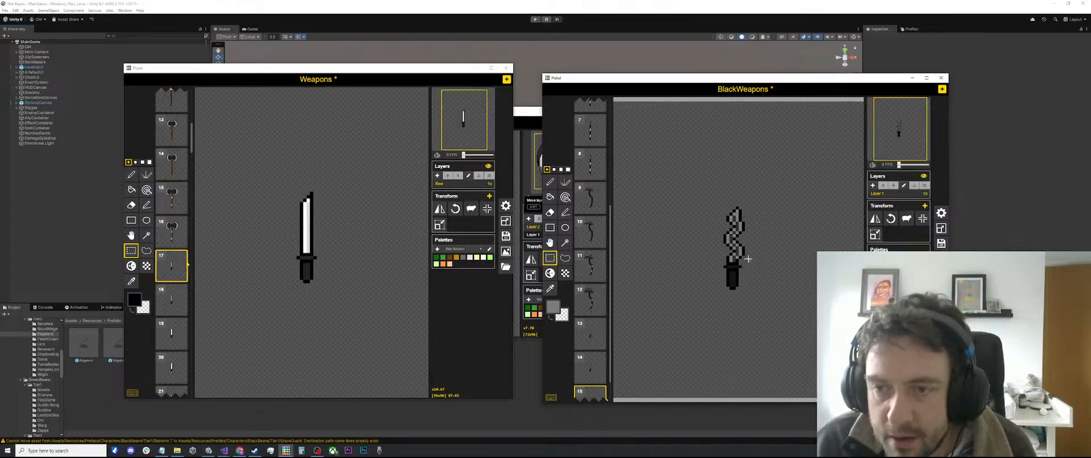
left_click_drag(756, 212, 703, 264)
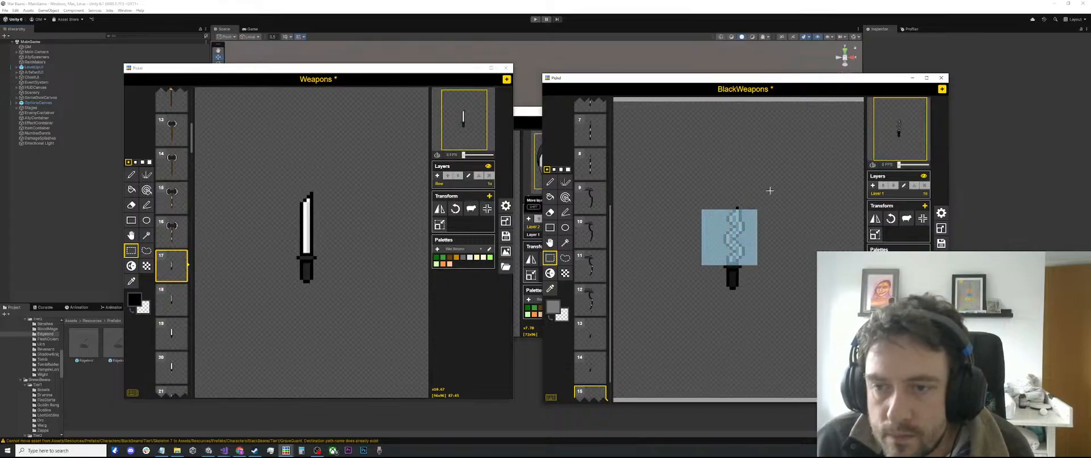
left_click(770, 191)
left_click_drag(753, 196, 754, 240)
scroll(753, 240, "down", 1)
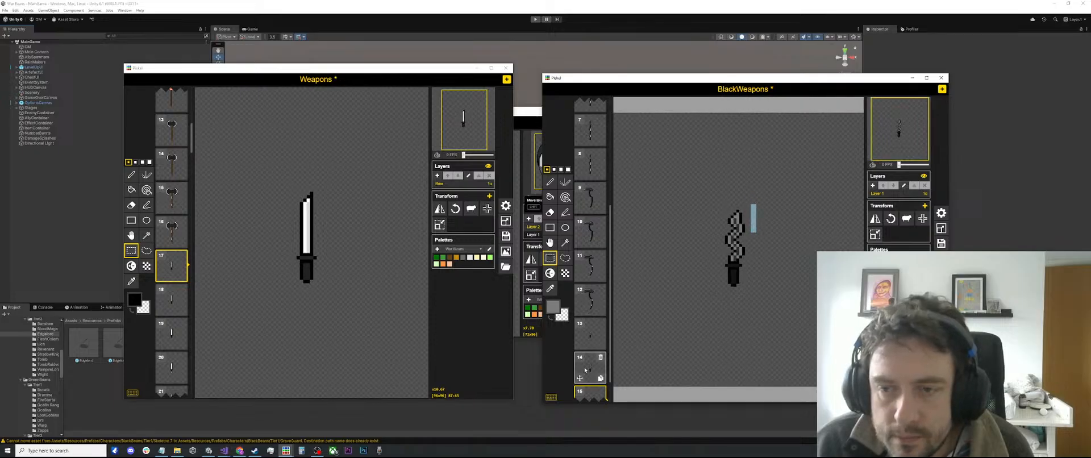
left_click(793, 237)
scroll(725, 266, "up", 1)
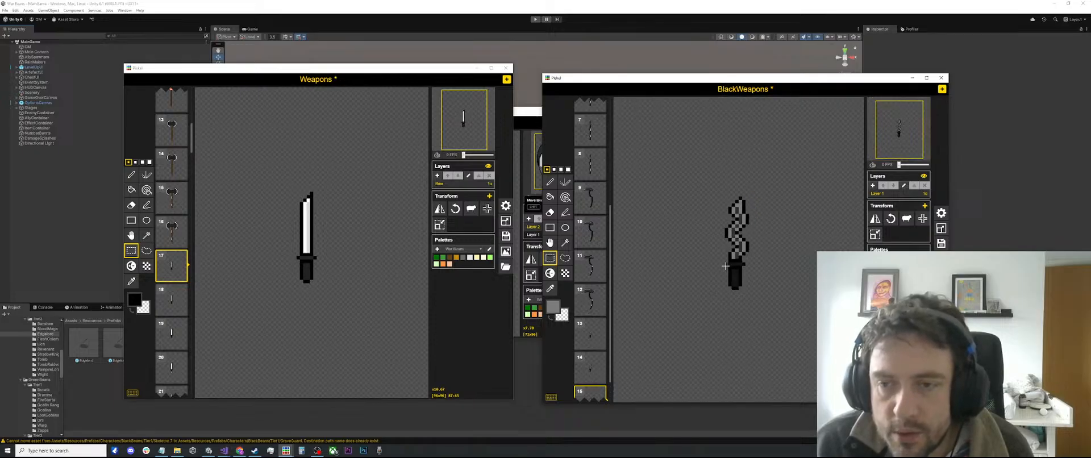
scroll(718, 263, "up", 2)
scroll(696, 268, "down", 1)
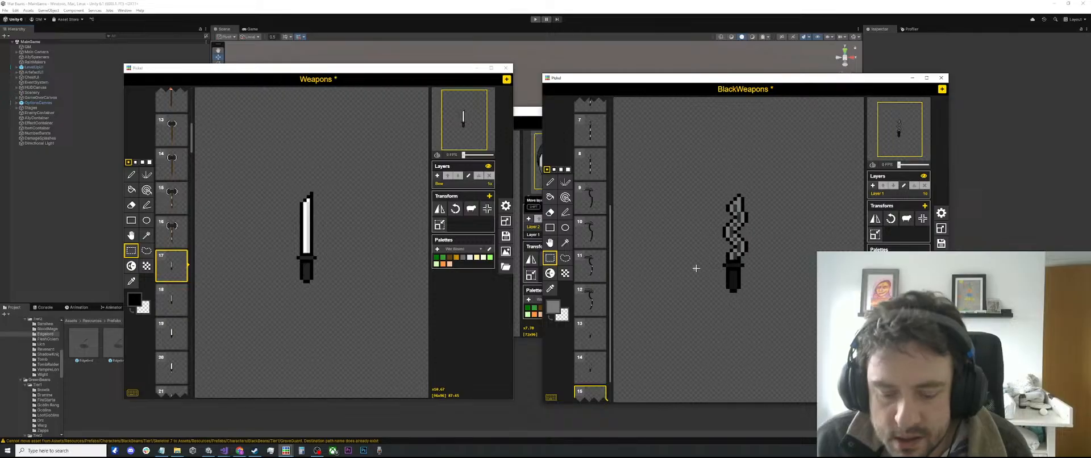
scroll(697, 268, "up", 1)
key("i")
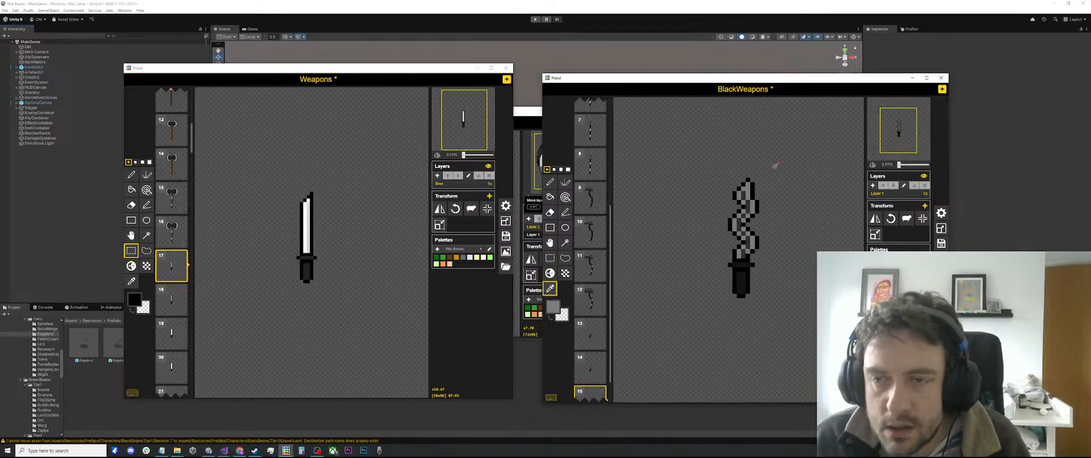
key("m")
left_click_drag(777, 165, 708, 222)
left_click(775, 242)
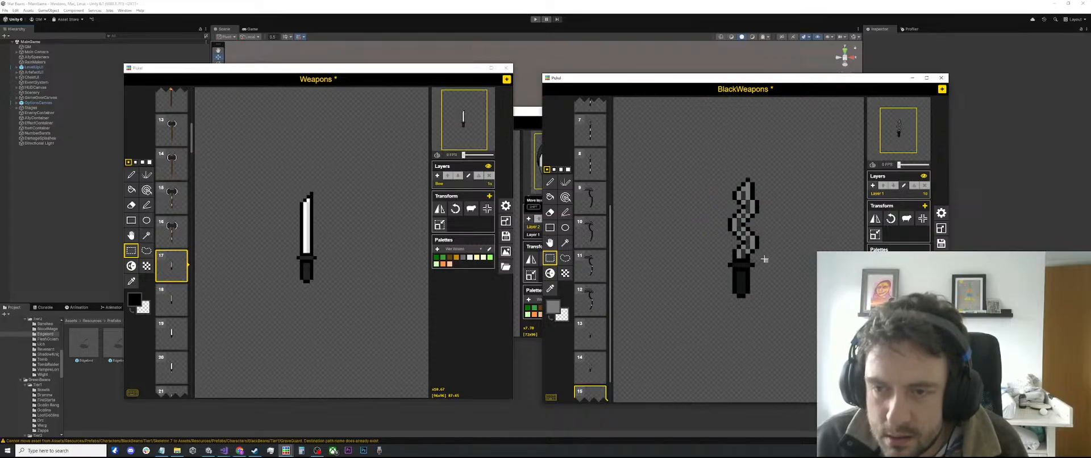
Step: Try to lengthen the blade in frame 15 by copying its middle wavy section upward, and undo the attempt
left_click_drag(769, 245, 712, 207)
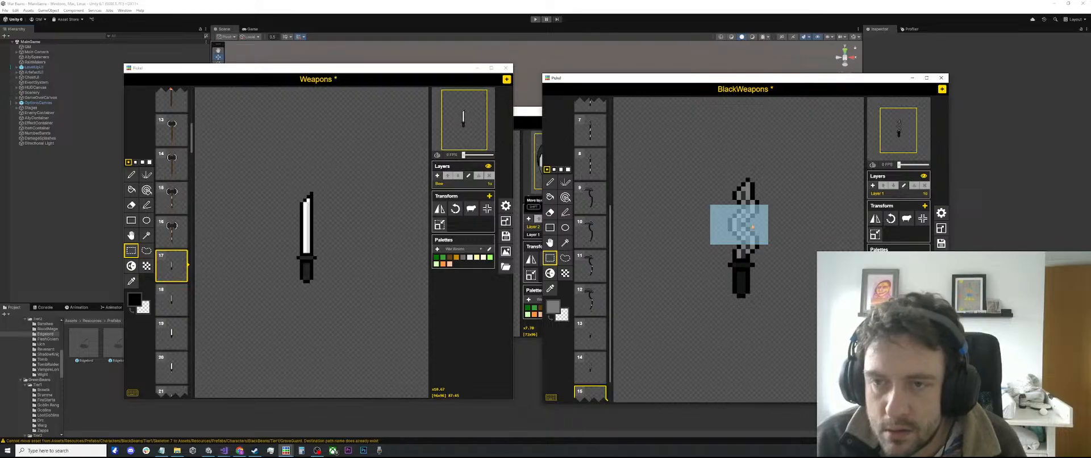
left_click_drag(751, 232, 753, 191)
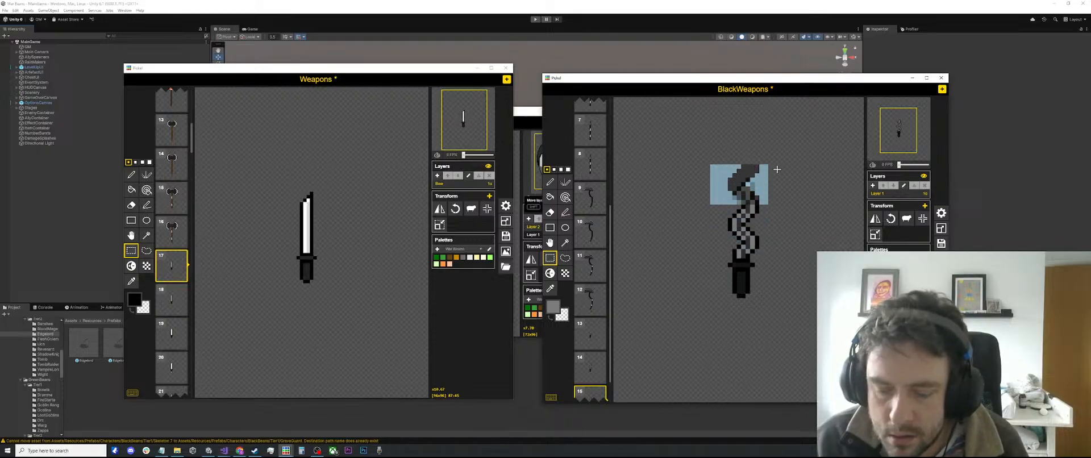
key("ctrl+v")
key("ctrl+v")
left_click_drag(797, 149, 798, 152)
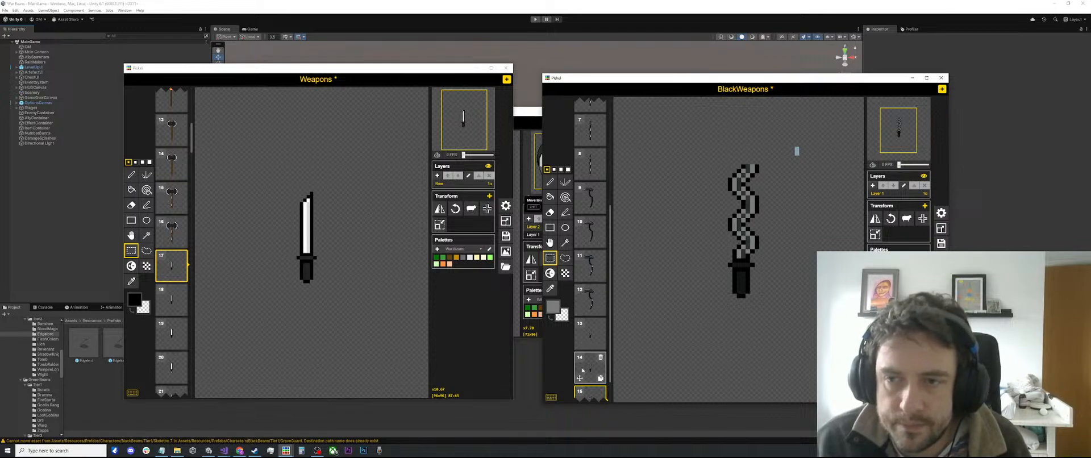
left_click(600, 378)
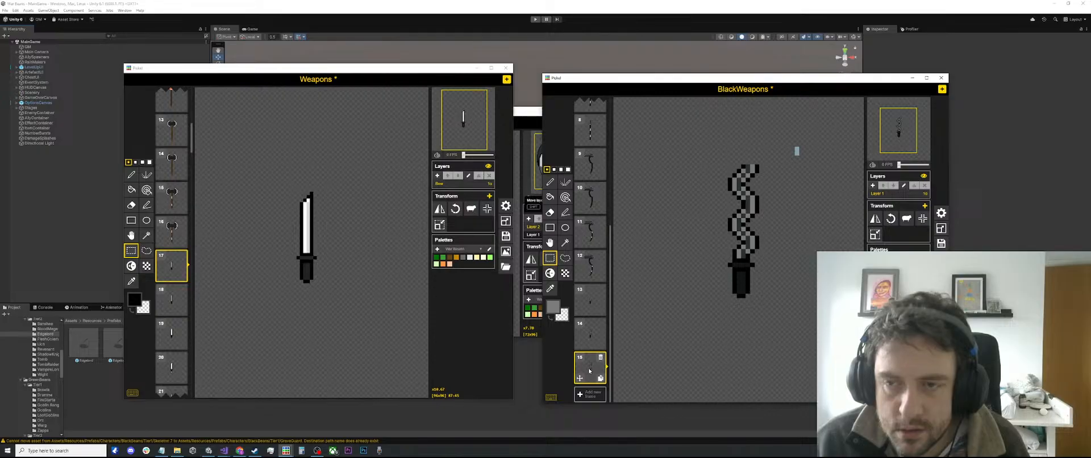
mouse_move(588, 344)
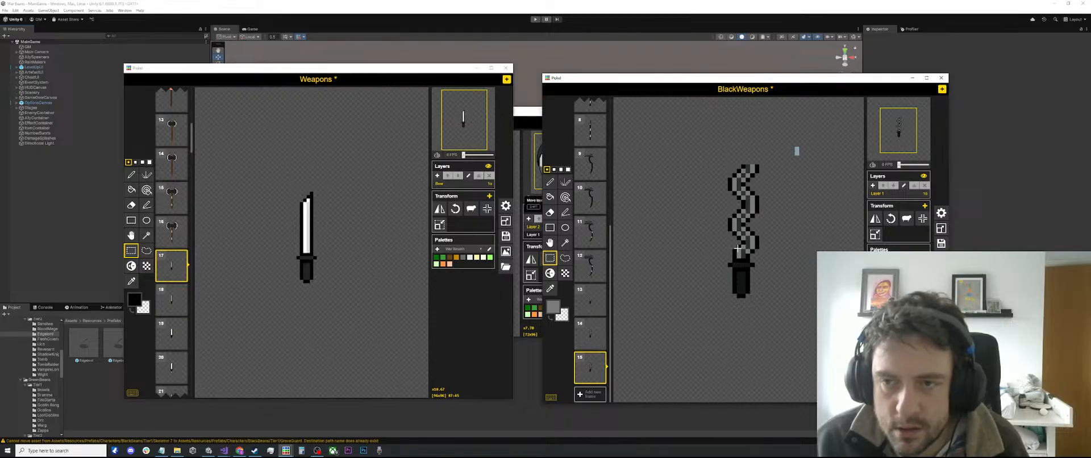
key("ctrl+z")
key("ctrl+z")
left_click_drag(760, 165, 731, 207)
left_click(765, 183)
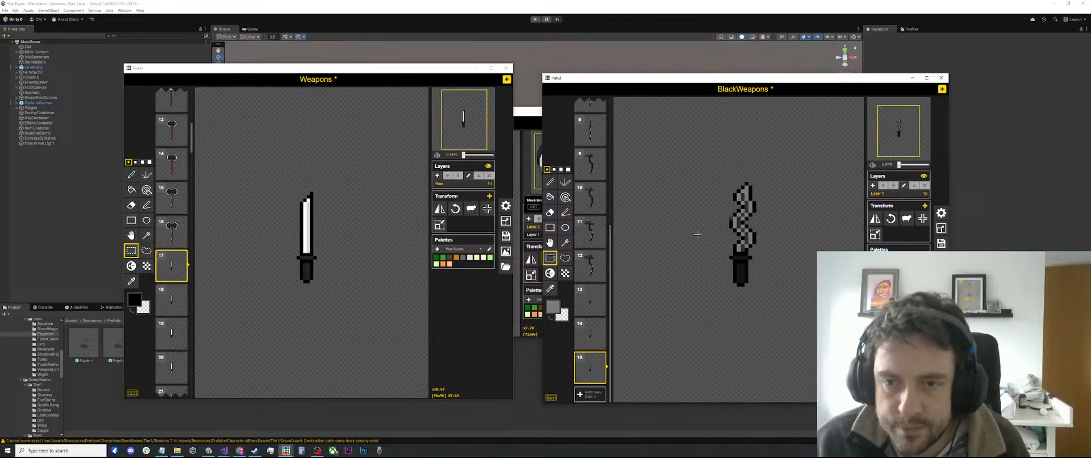
Step: Compare the knives in frames 13 and 14, and delete the blade tip in frame 15
left_click(591, 292)
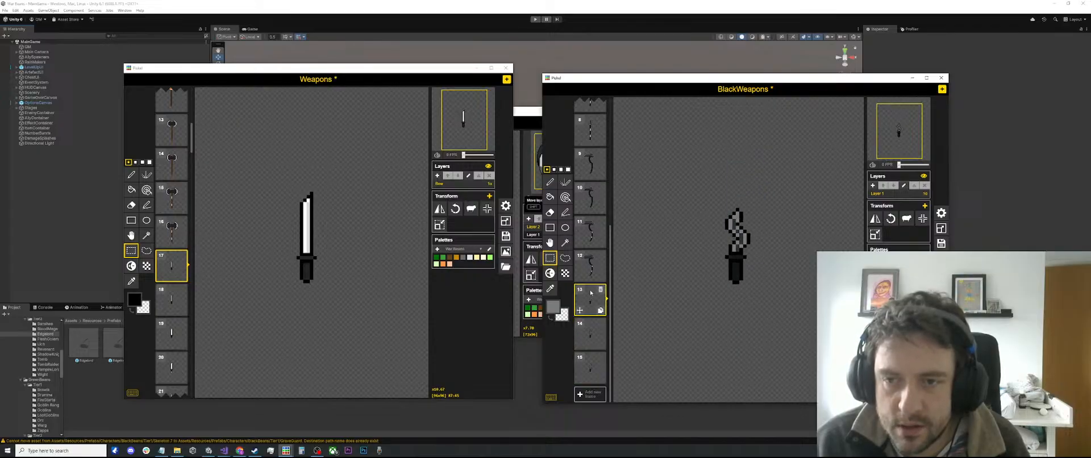
left_click(590, 334)
left_click(588, 370)
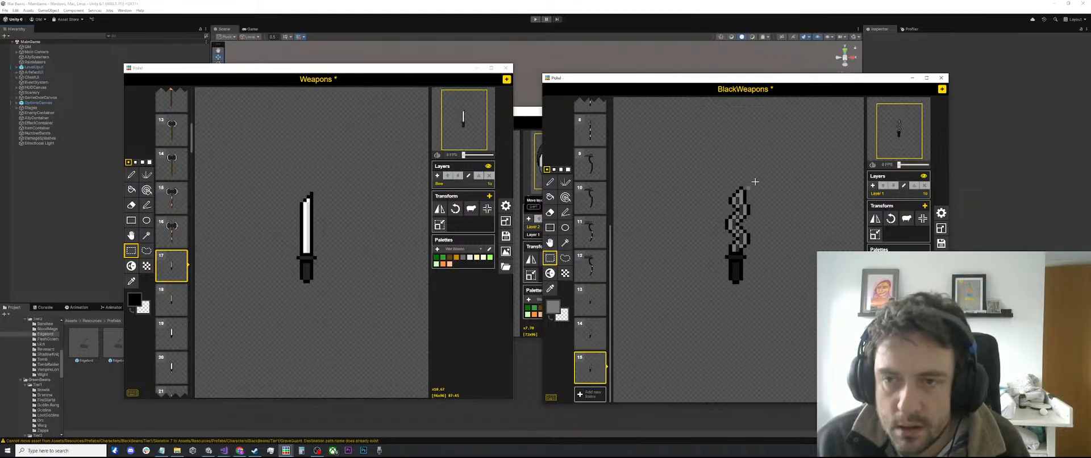
left_click_drag(784, 160, 722, 211)
scroll(775, 176, "up", 1)
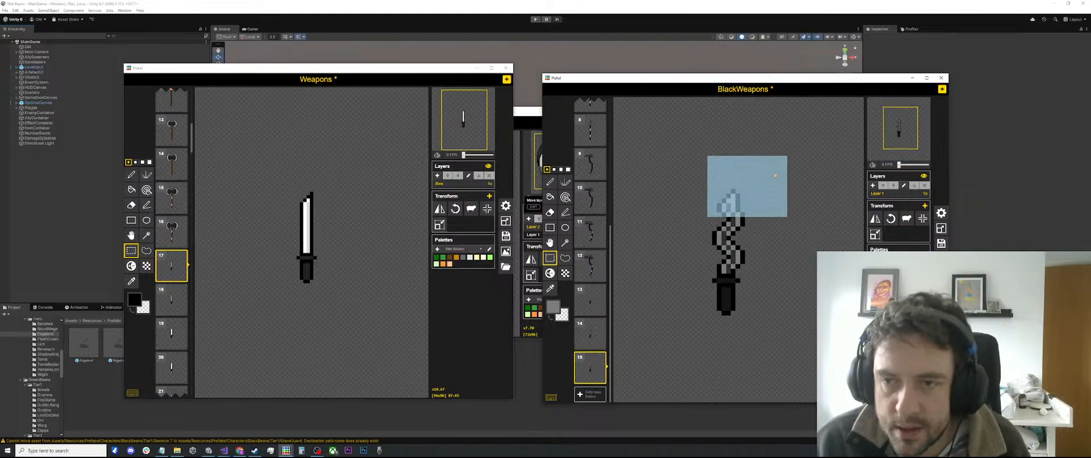
left_click_drag(796, 142, 696, 208)
key("Delete")
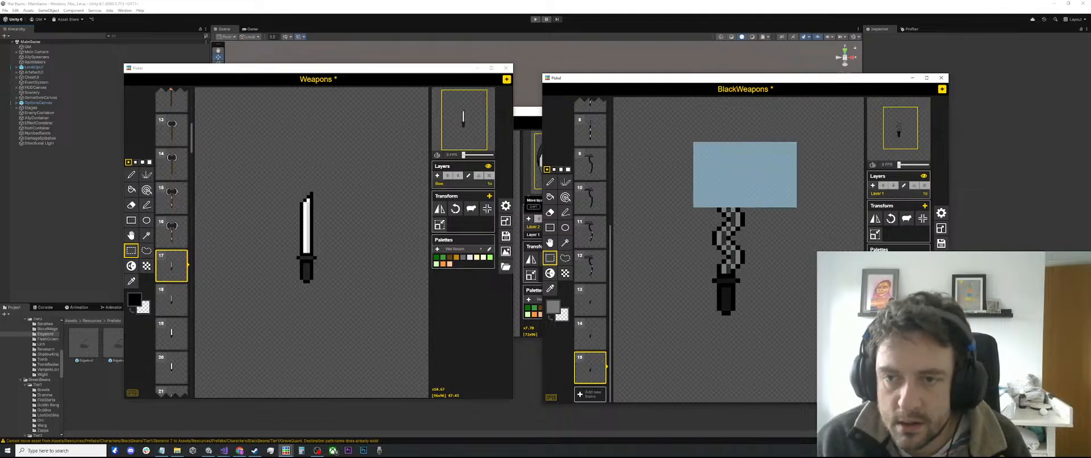
left_click(789, 301)
Step: Sample the black blade outline and draw another curved outline section above the open blade in frame 15
scroll(788, 302, "up", 3)
key("o")
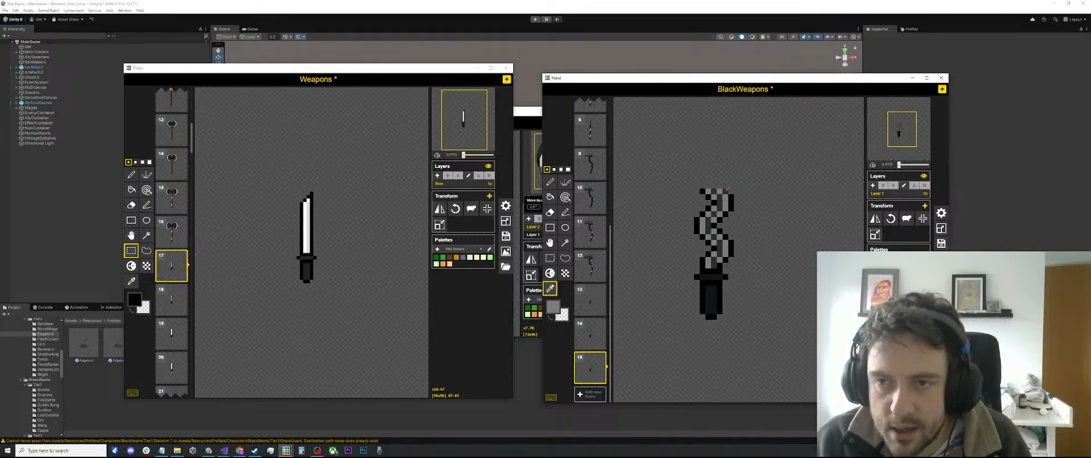
left_click(729, 188)
key("p")
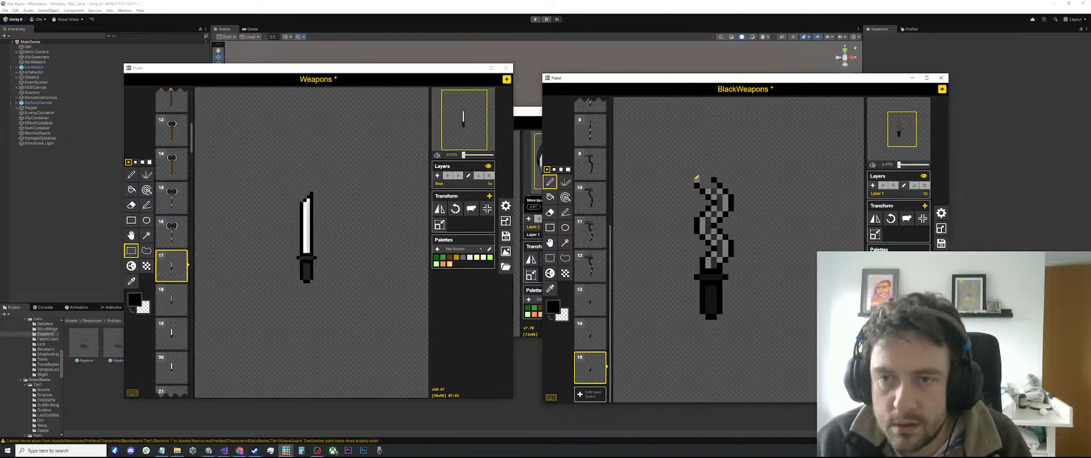
left_click(698, 173)
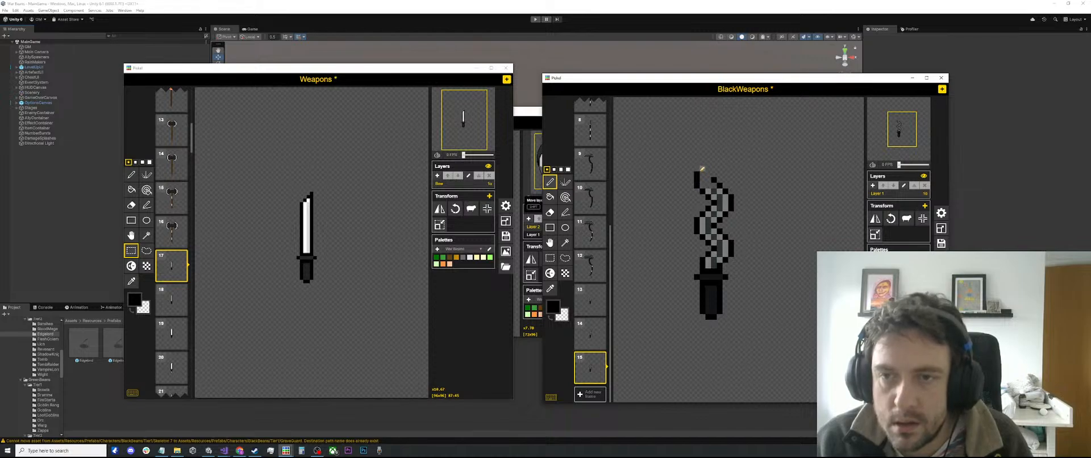
left_click_drag(705, 165, 711, 161)
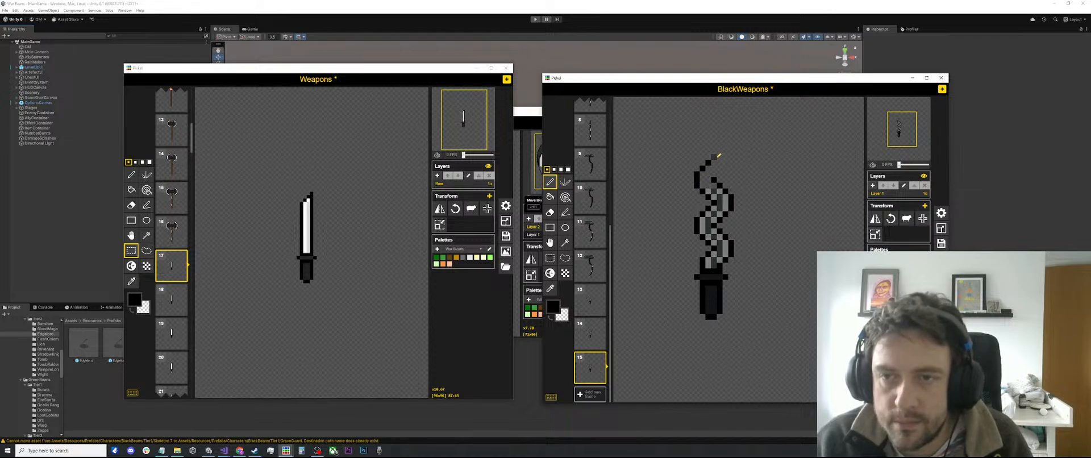
Step: Copy the blade tip from frame 14 and place it on top of the extended blade in frame 15
left_click(590, 334)
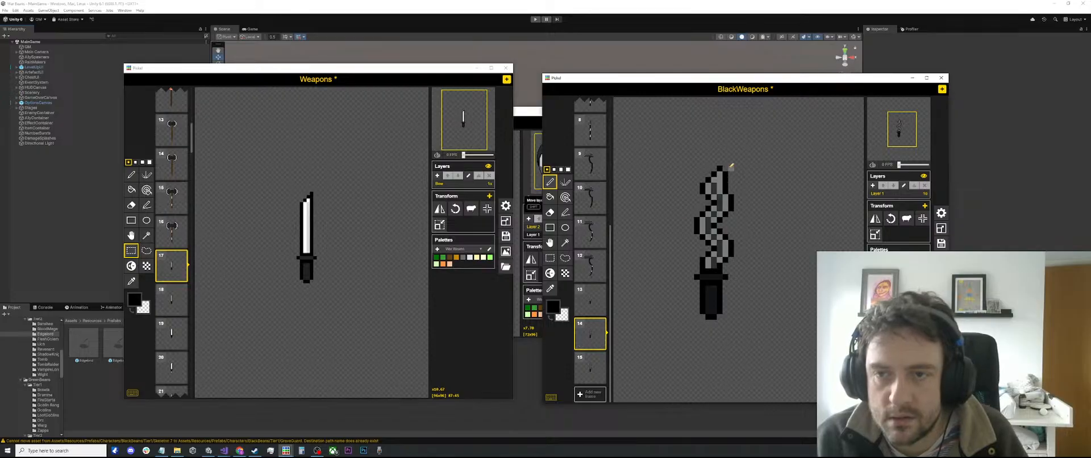
key("s")
left_click_drag(743, 145, 716, 152)
left_click(590, 369)
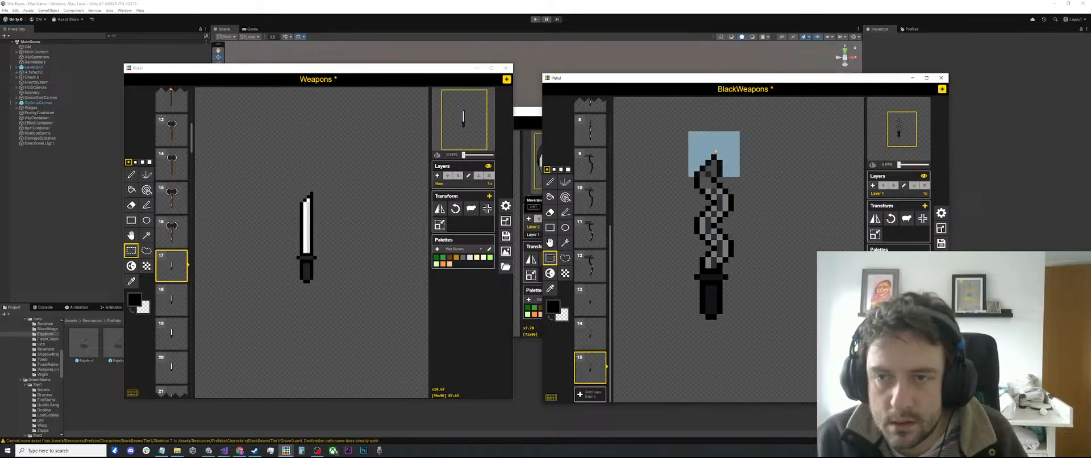
left_click(770, 231)
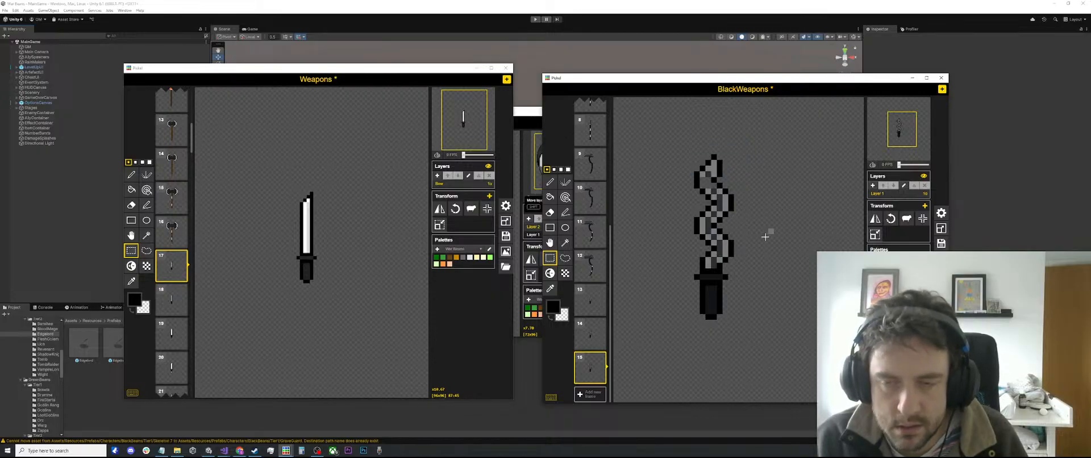
Step: Sample the blade's dark and light greys and touch up the checkered shading just below the tip in frame 15
left_click(589, 335)
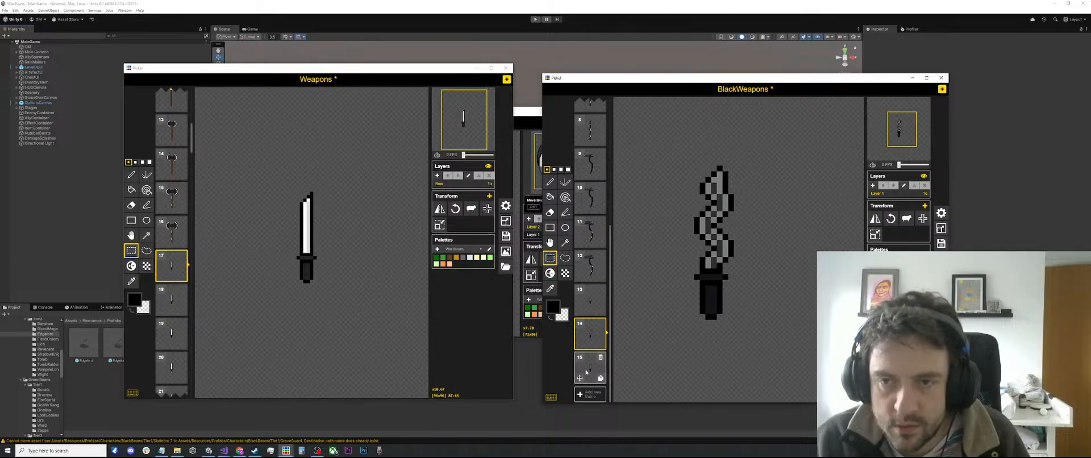
left_click(589, 300)
left_click(585, 332)
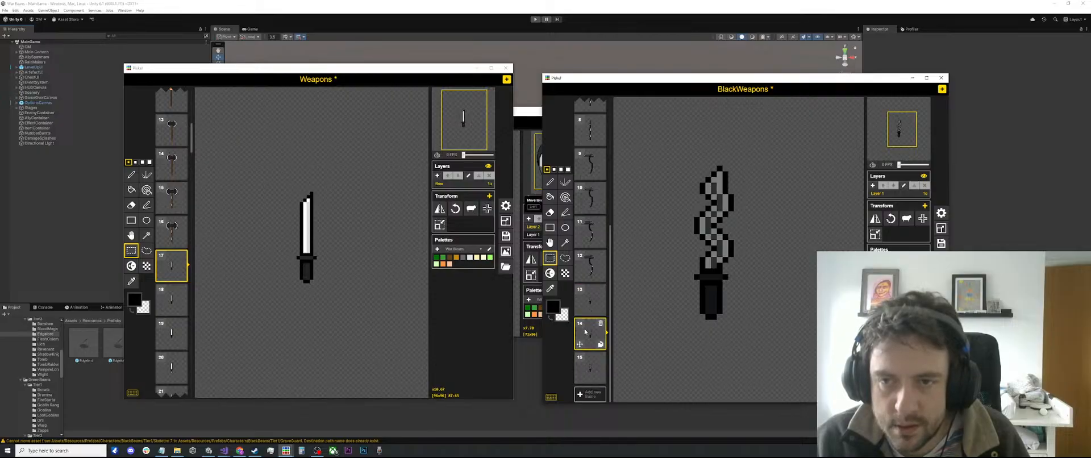
left_click(589, 366)
key("o")
scroll(745, 185, "up", 1)
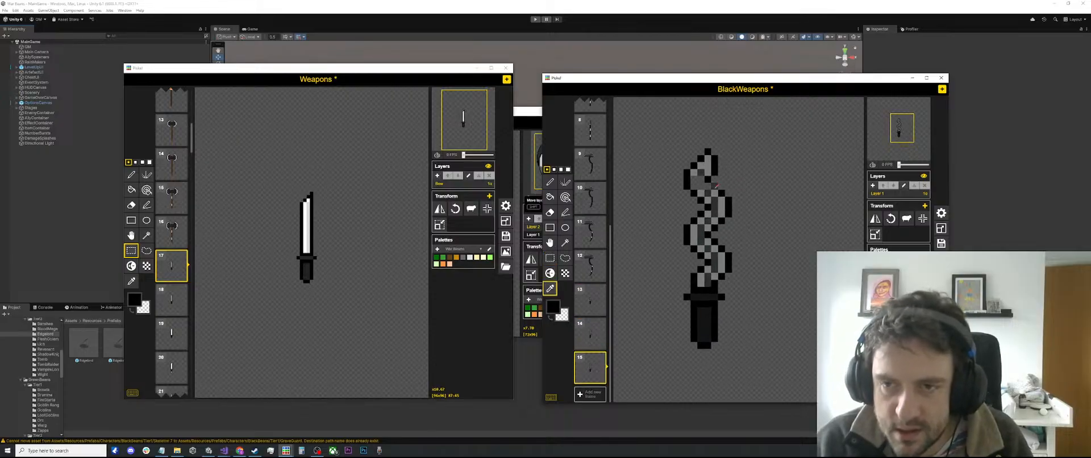
left_click(710, 193)
key("p")
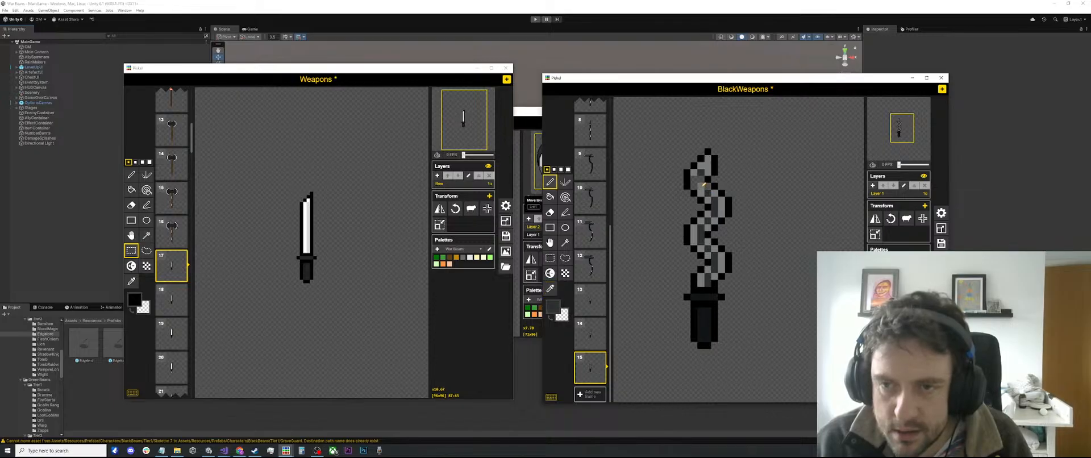
key("o")
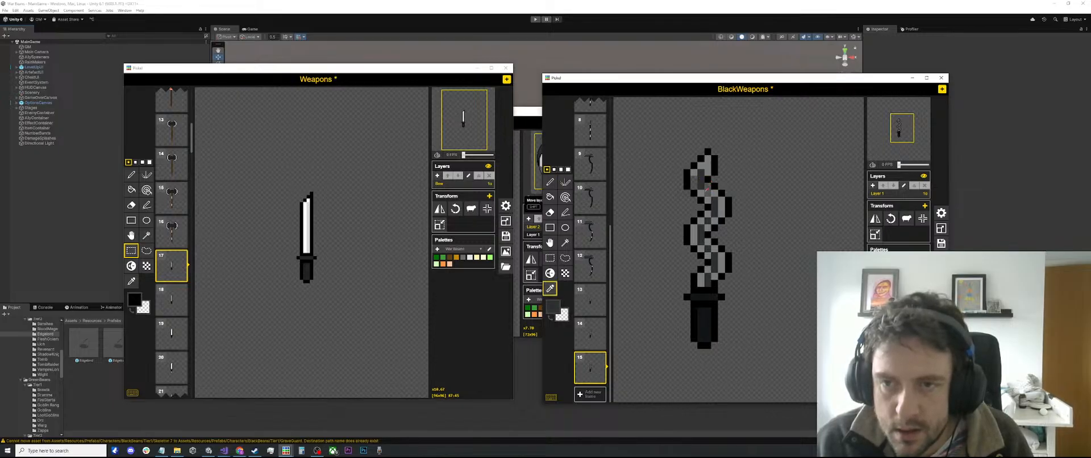
left_click(703, 184)
key("p")
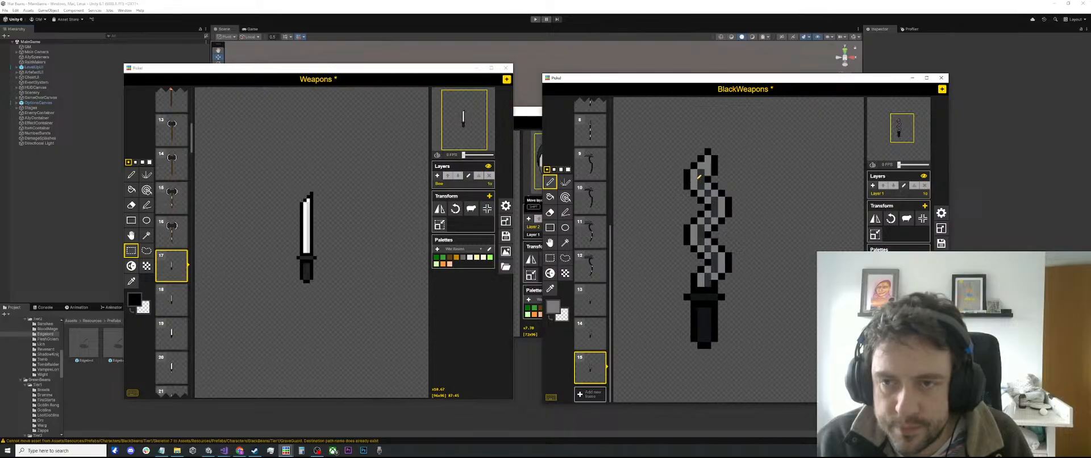
scroll(749, 186, "down", 2)
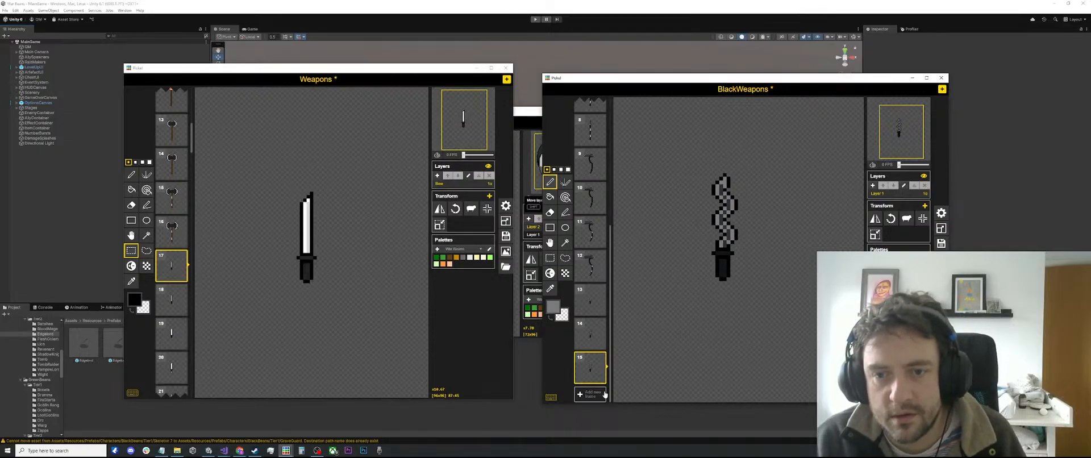
Step: Compare the wavy knives in frames 13, 14 and 15 for blade length and tip position
left_click(590, 335)
left_click(589, 299)
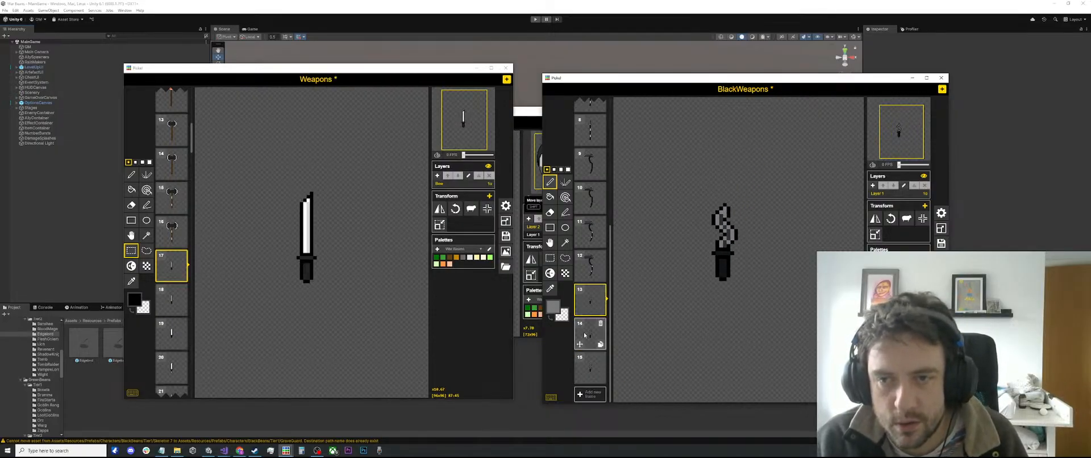
left_click(585, 335)
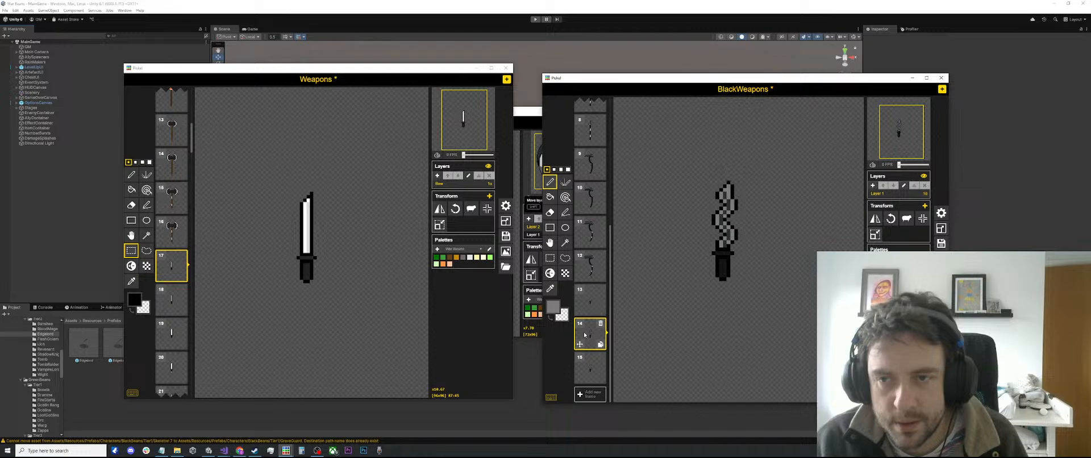
left_click(581, 376)
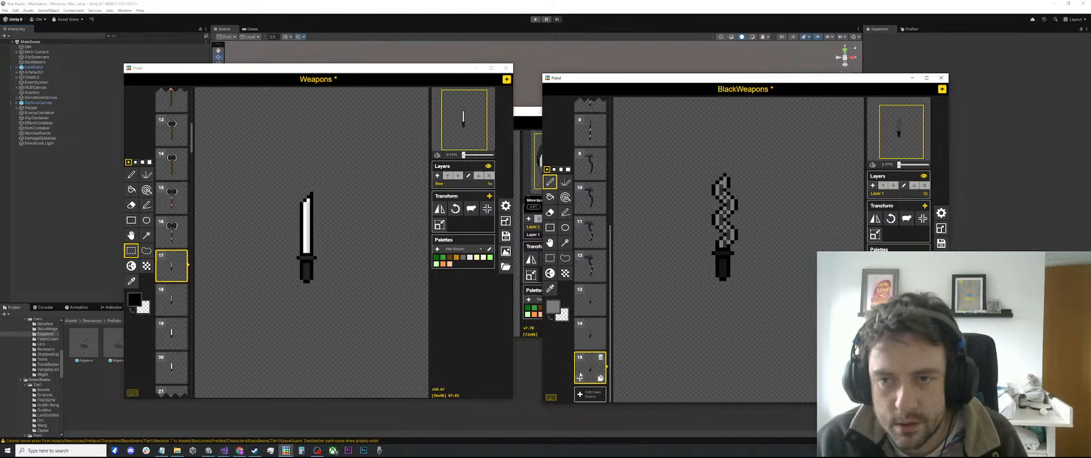
left_click(592, 294)
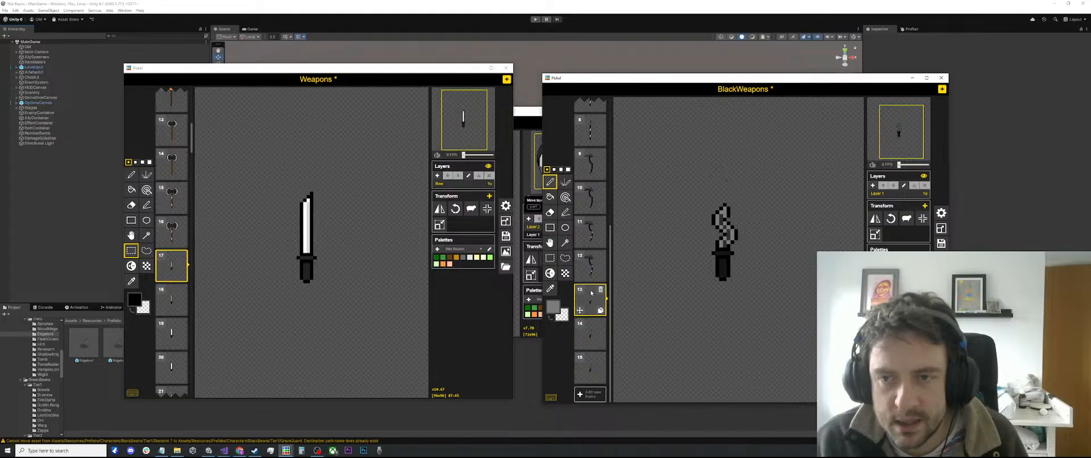
left_click(587, 332)
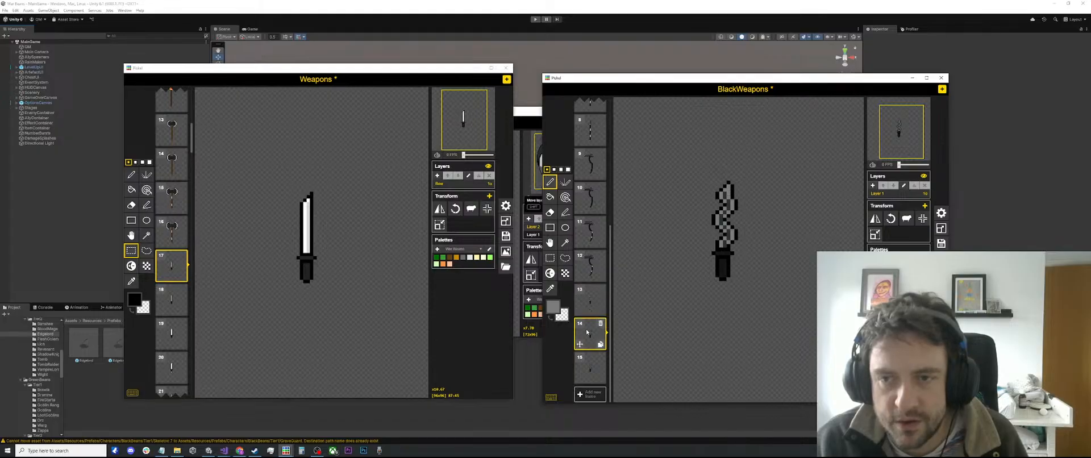
left_click(591, 297)
left_click(589, 334)
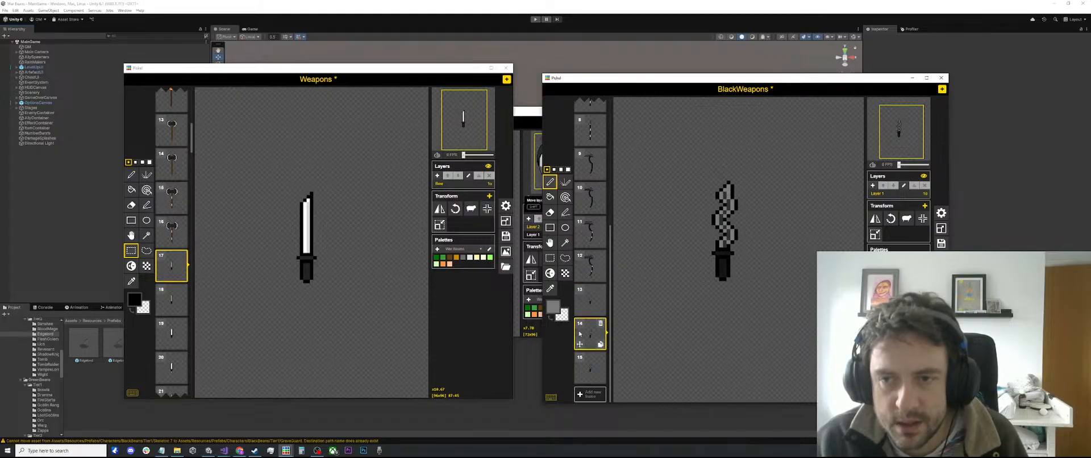
left_click(589, 371)
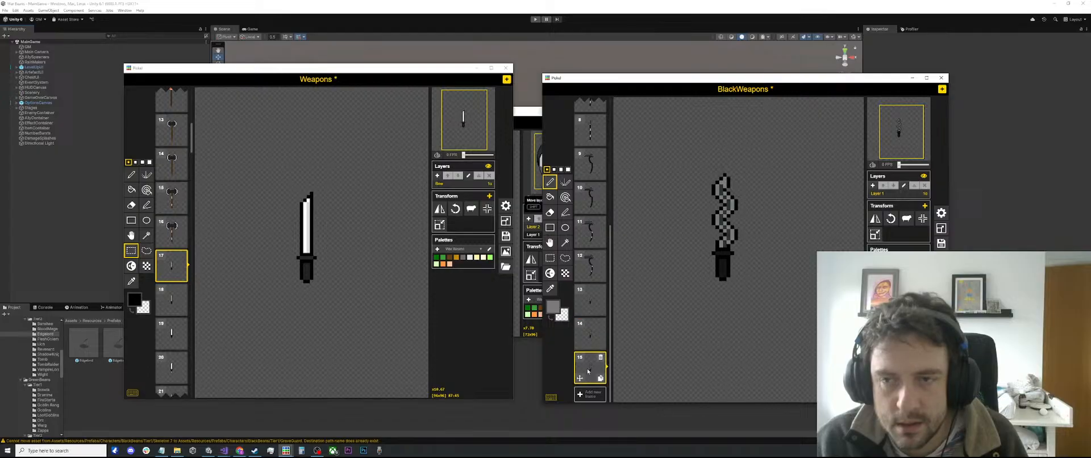
left_click(588, 334)
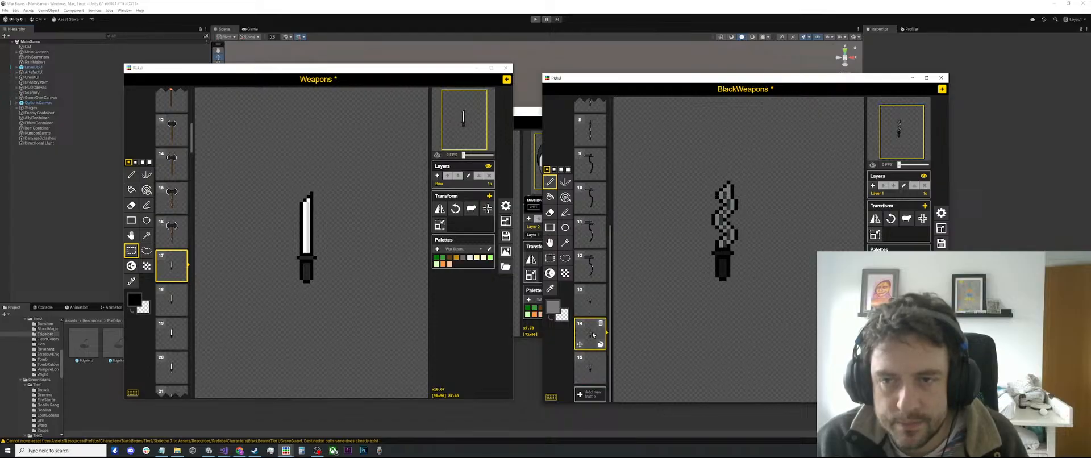
left_click(588, 369)
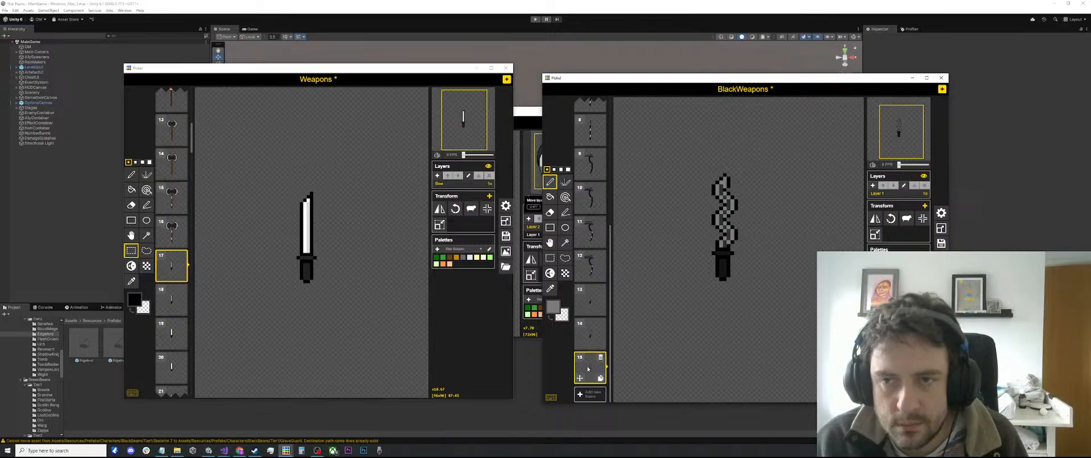
left_click(589, 306)
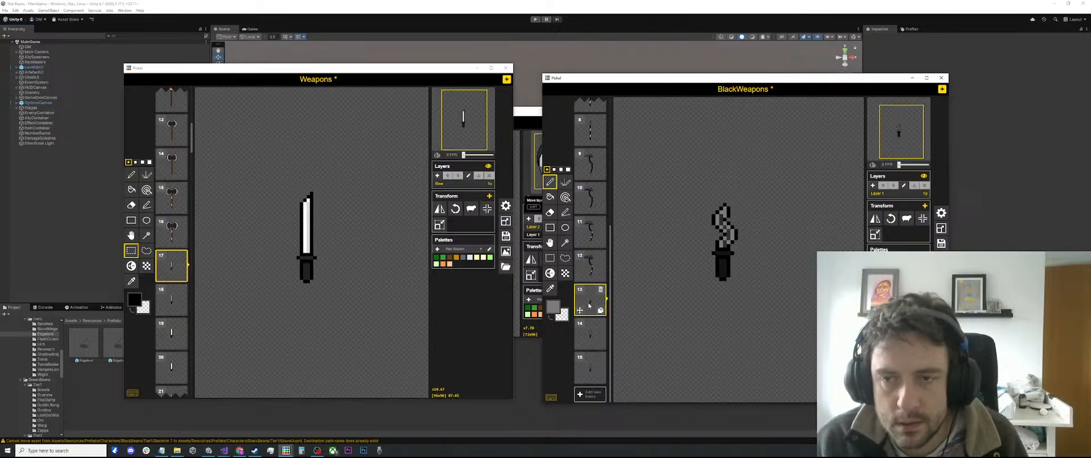
left_click(588, 335)
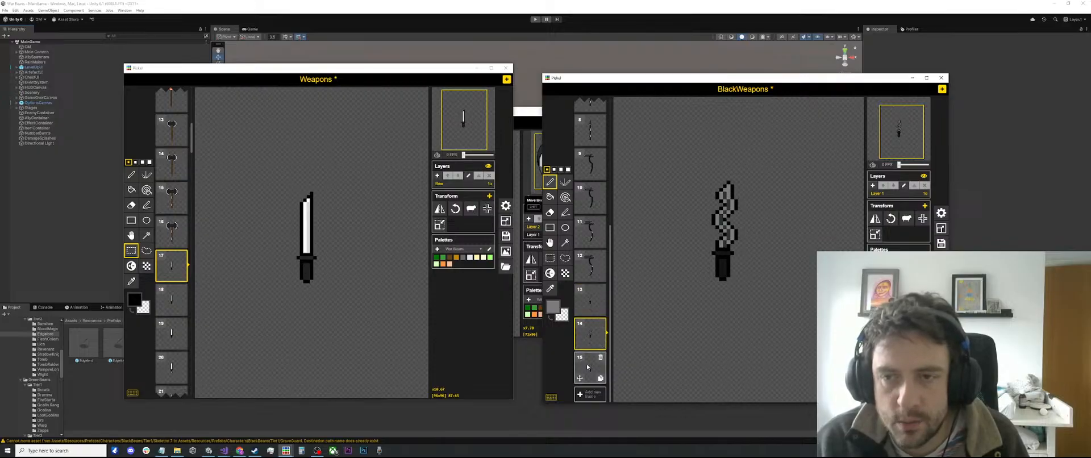
left_click(588, 367)
left_click(589, 334)
left_click(588, 293)
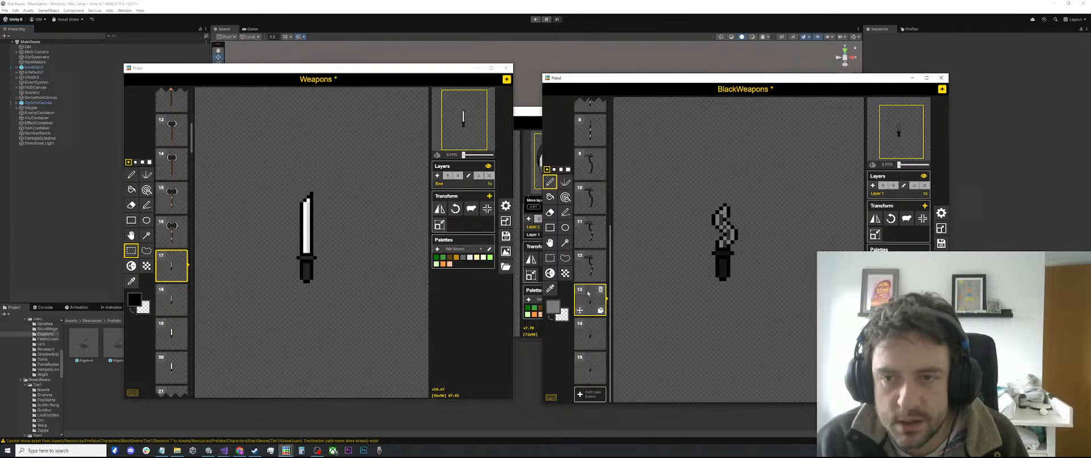
Step: Duplicate the short knife of frame 13 as a new frame 14 and turn on onion skinning
left_click(589, 334)
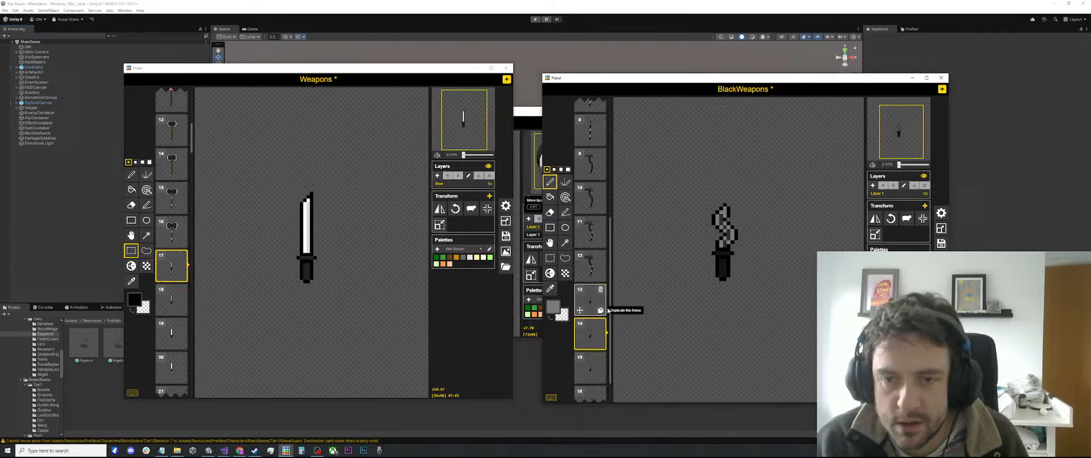
left_click(874, 166)
scroll(726, 192, "up", 2)
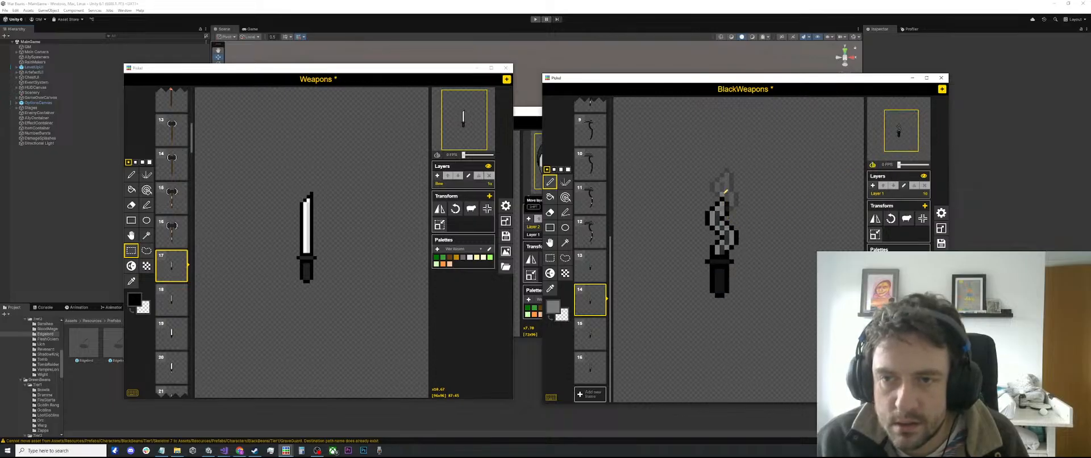
Step: Compare the knives in frames 13, 14 and 15 with onion skinning and again with it turned off
left_click(594, 272)
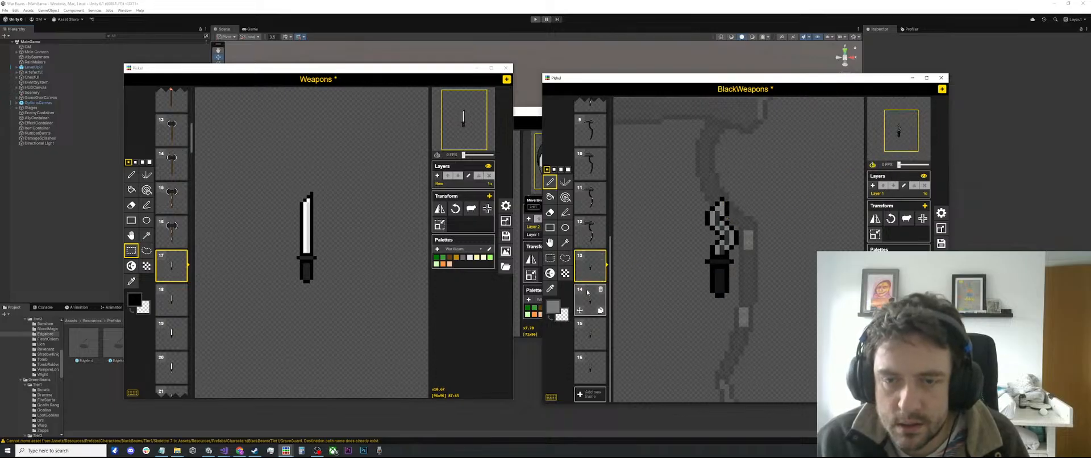
left_click(589, 296)
left_click(590, 275)
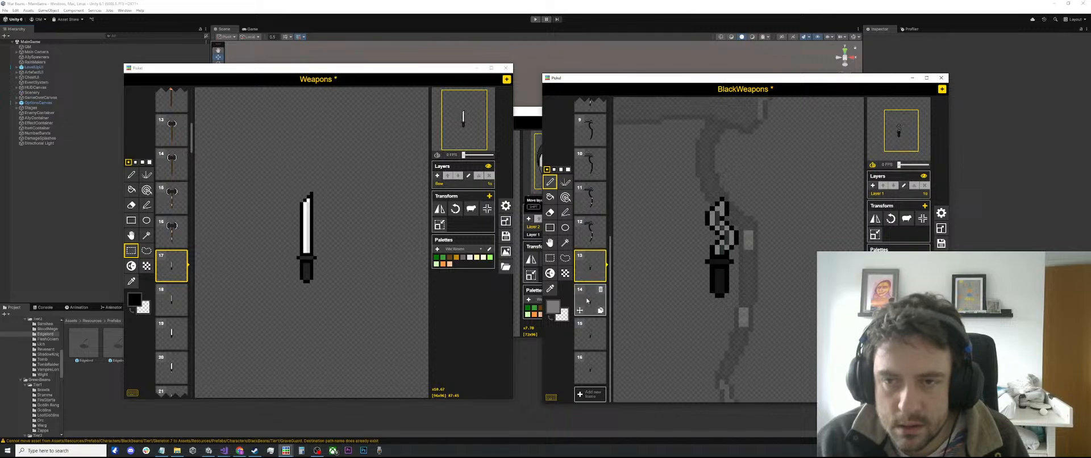
left_click(589, 299)
left_click(585, 337)
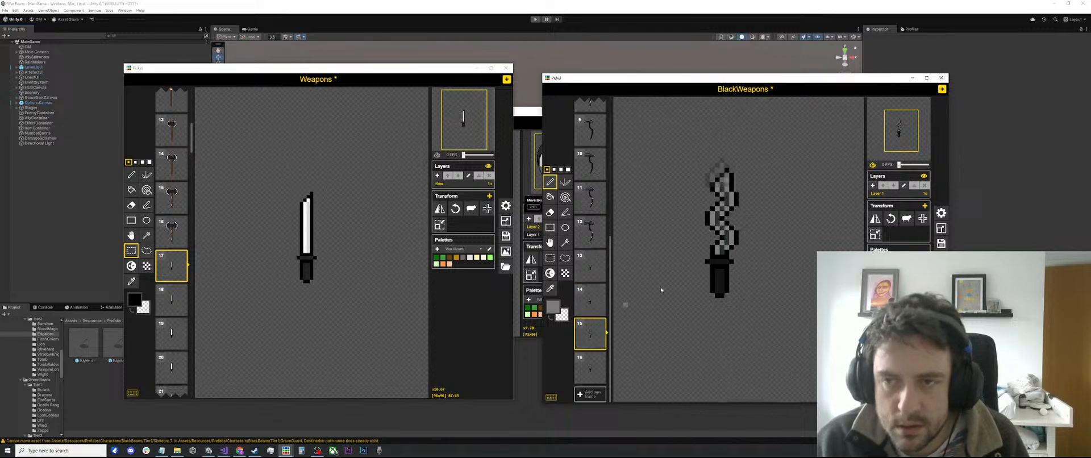
left_click(600, 269)
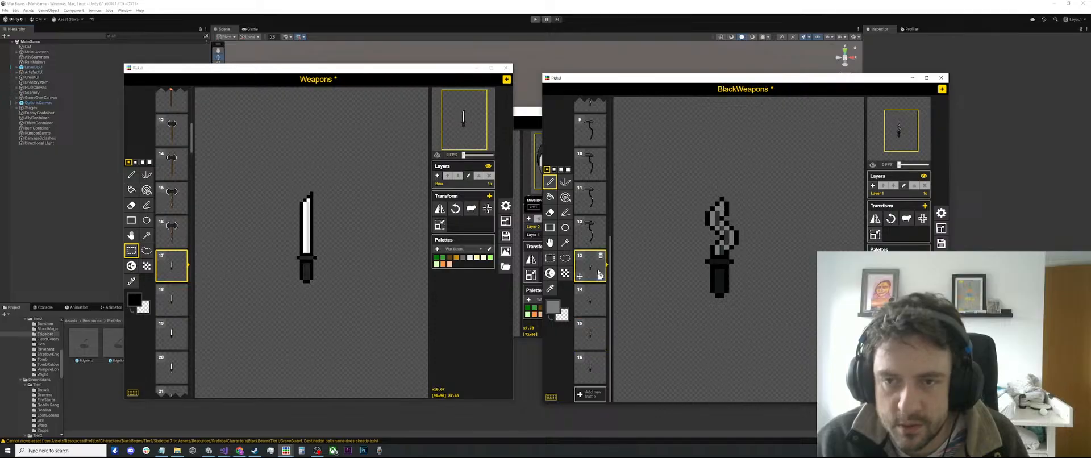
mouse_move(589, 337)
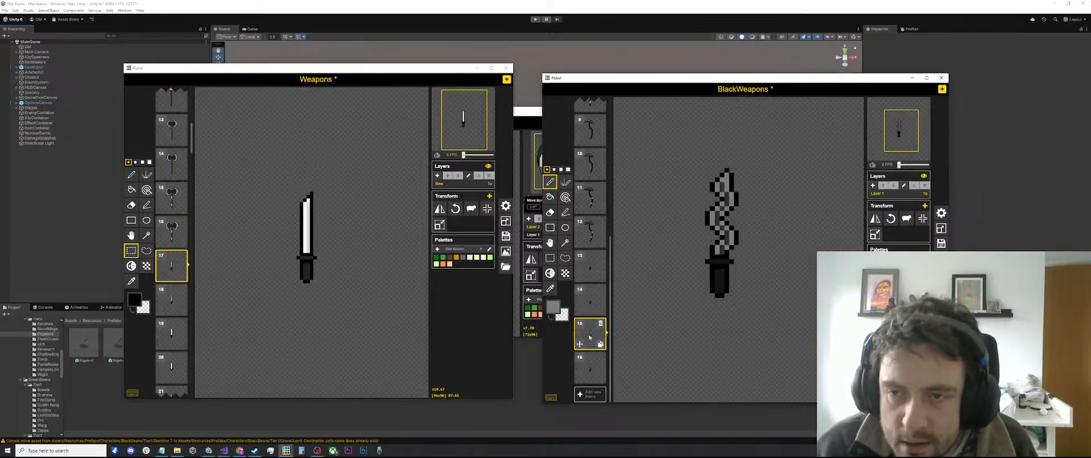
left_click(590, 299)
mouse_move(595, 362)
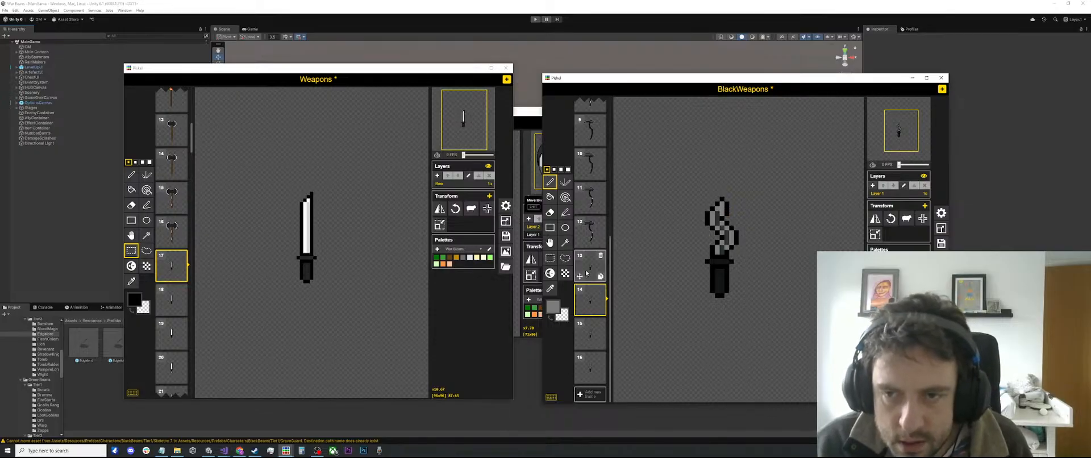
left_click(591, 335)
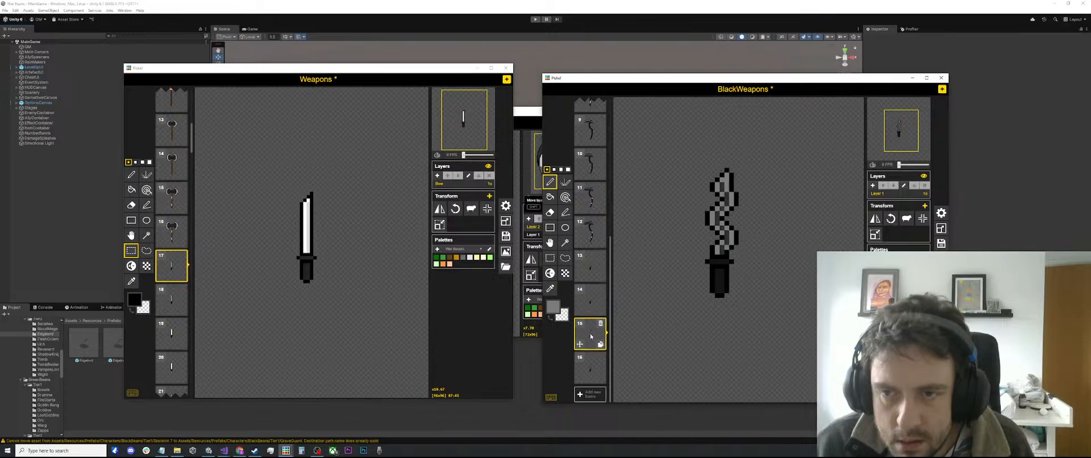
left_click(590, 300)
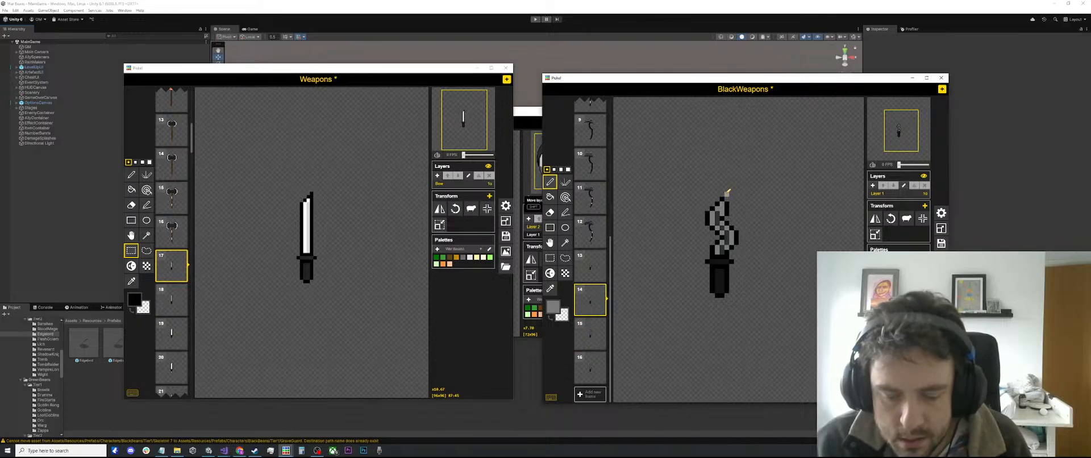
Step: Sample the black outline, draw a curved extension above the blade in frame 14, and shift its tip up slightly
key("o")
left_click(724, 199)
key("p")
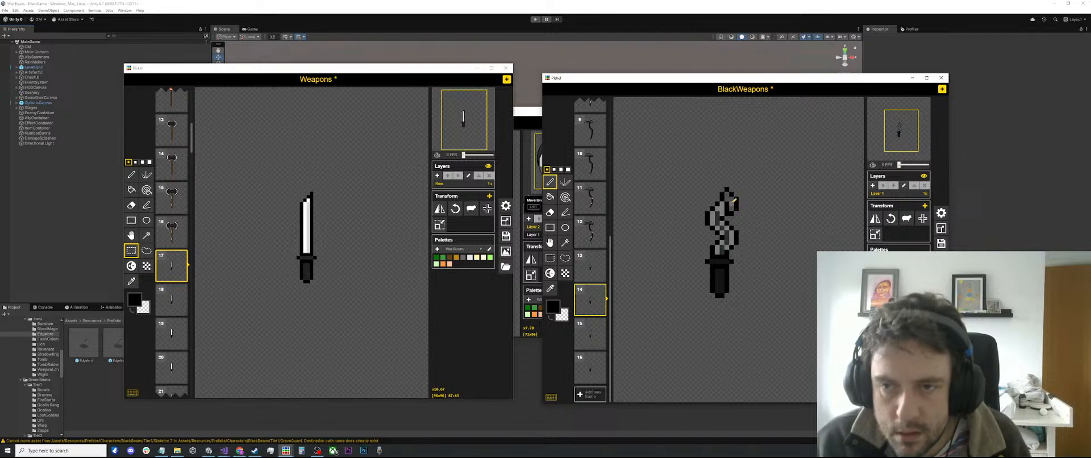
key("s")
left_click_drag(748, 210, 737, 195)
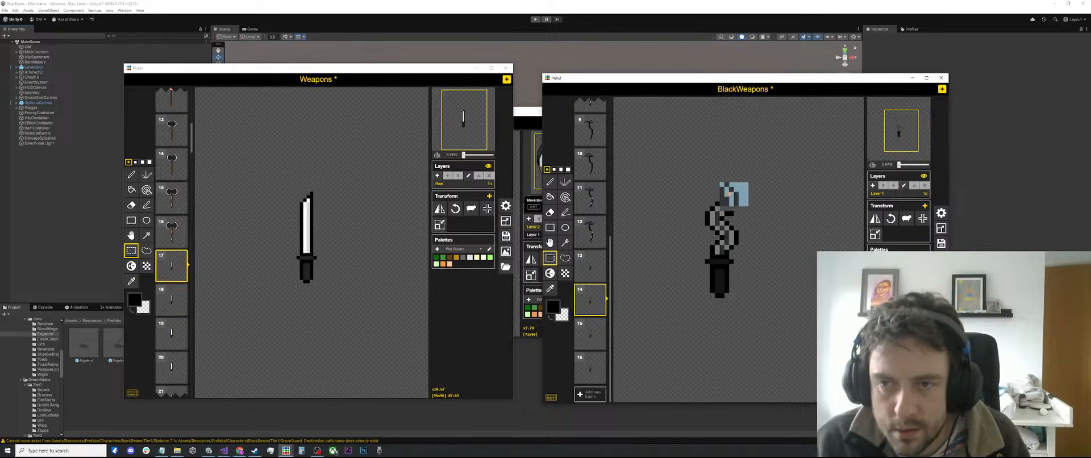
left_click(769, 220)
scroll(736, 217, "up", 2)
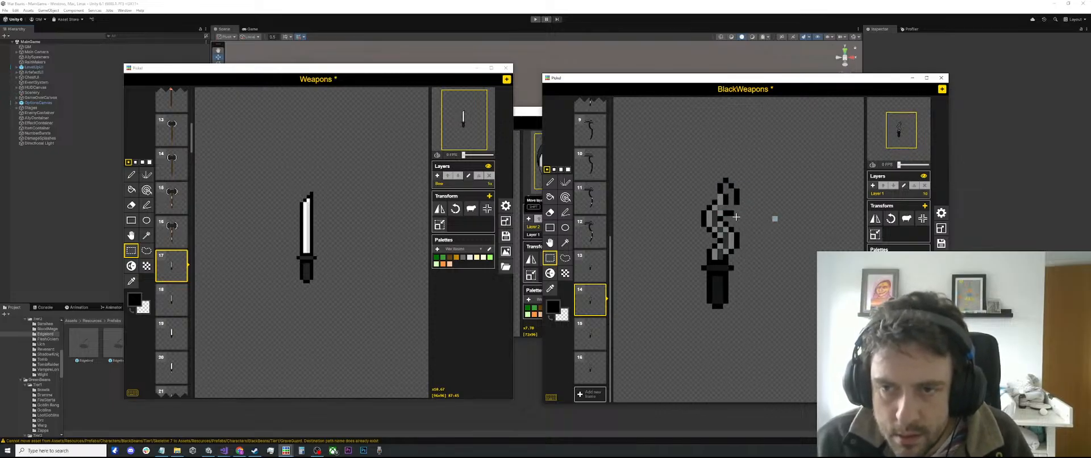
Step: Refine the extended tip of frame 14's knife, sampling the blade's greys and filling in the tip's interior
key("p")
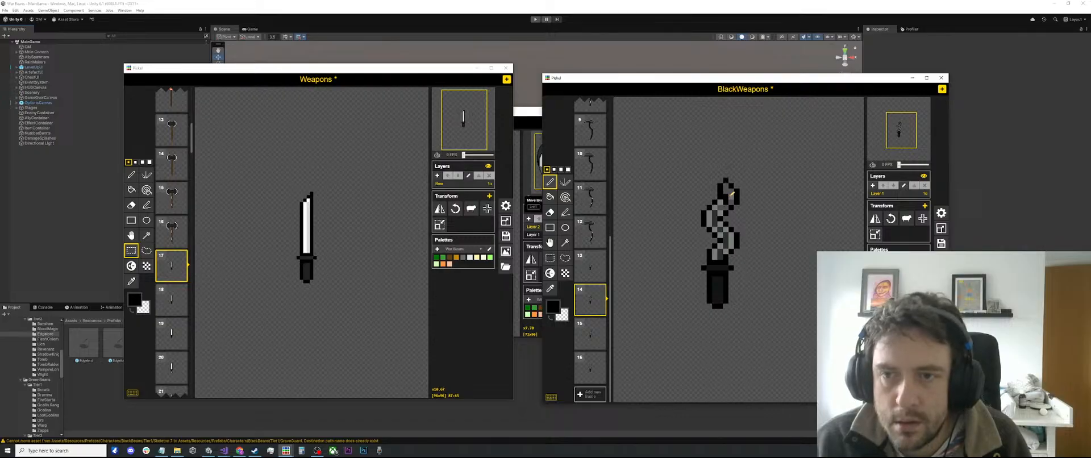
key("i")
key("r")
key("e")
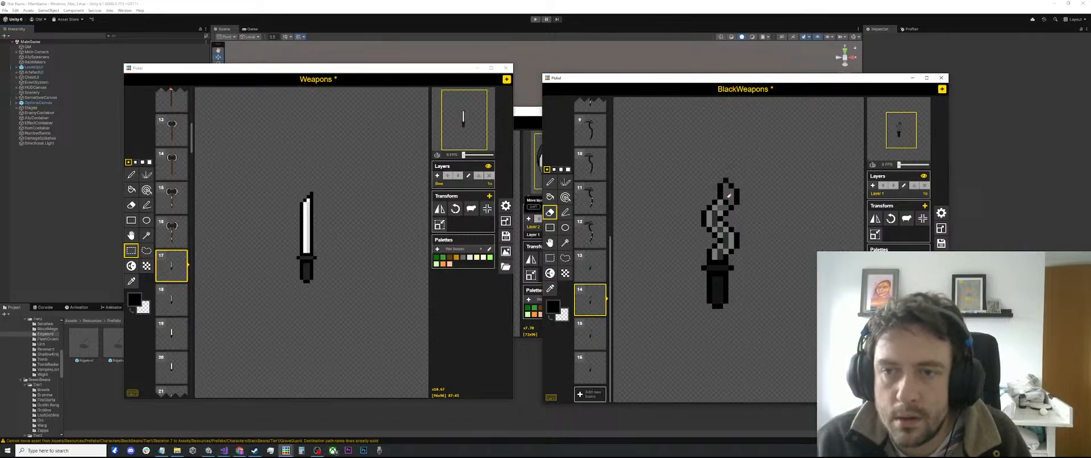
key("o")
left_click(727, 240)
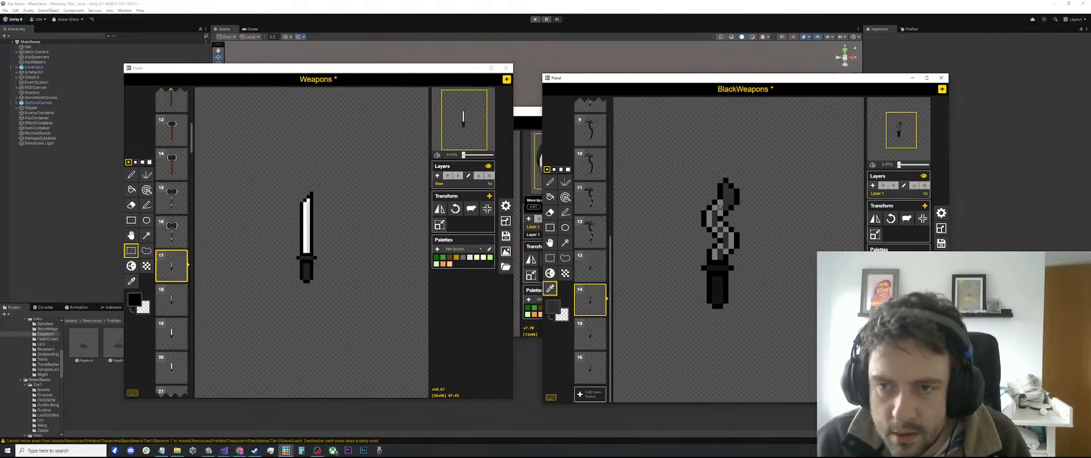
left_click(722, 208)
key("p")
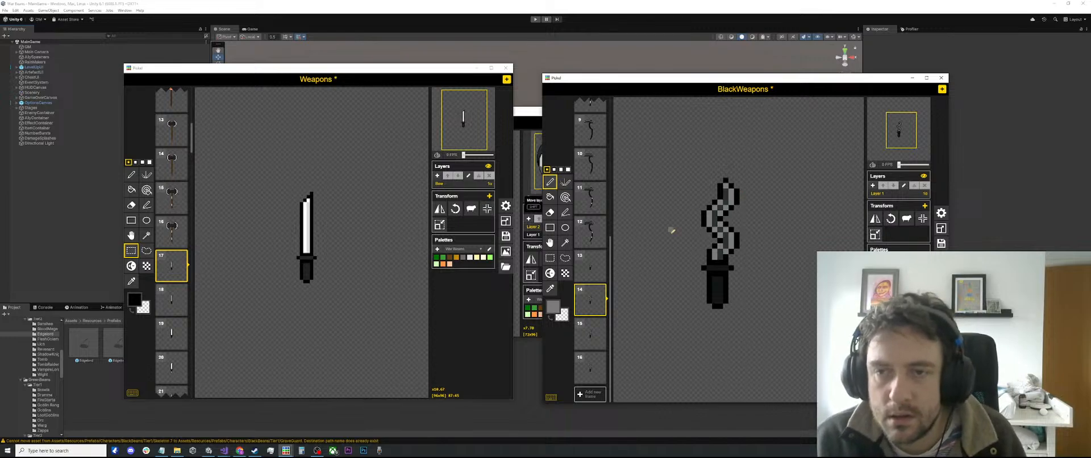
Step: Compare the wavy knives in frames 13 to 16 for how the blade length progresses, close up and zoomed out
mouse_move(599, 291)
left_click(591, 268)
left_click(589, 301)
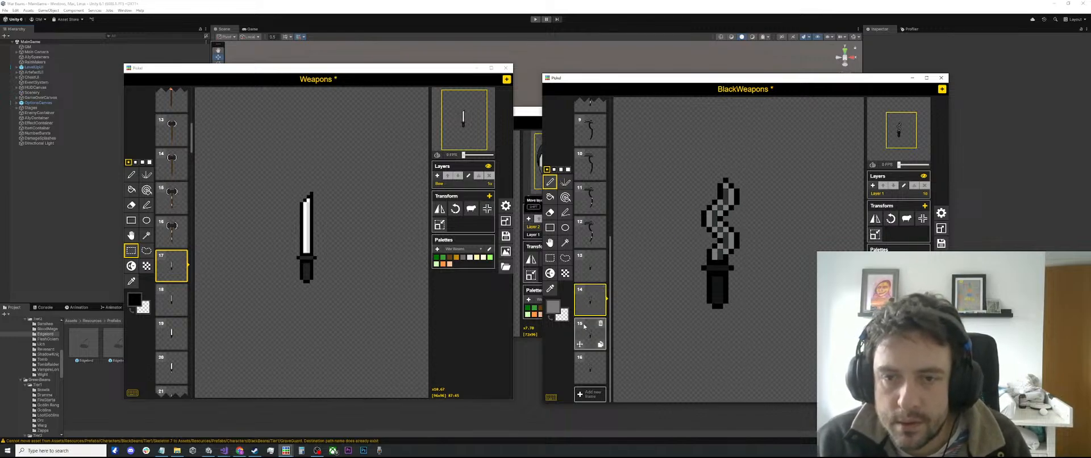
left_click(586, 335)
left_click(589, 366)
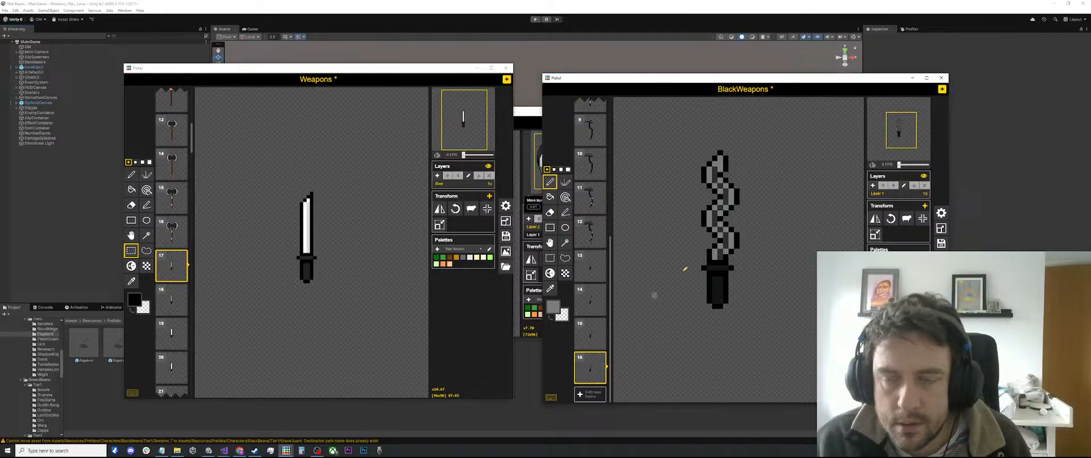
scroll(714, 251, "down", 2)
scroll(590, 284, "up", 1)
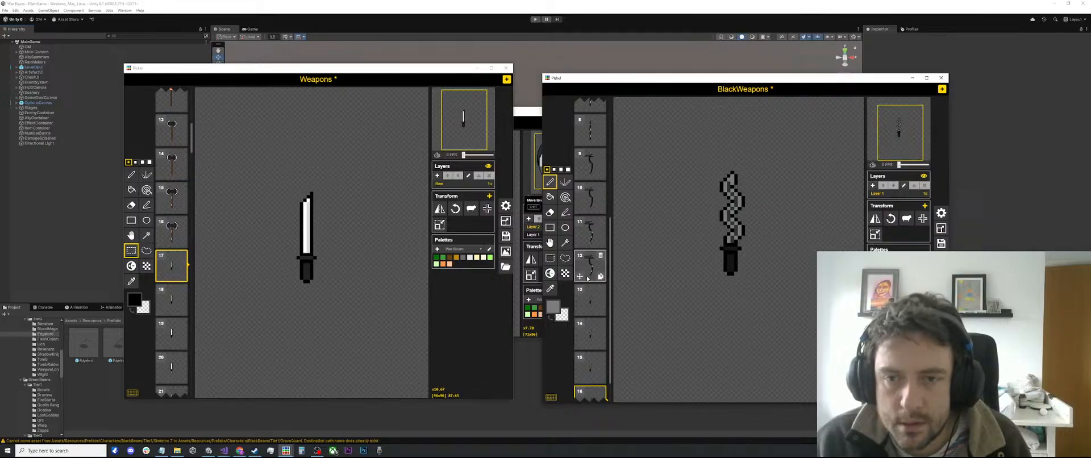
left_click(590, 266)
left_click(588, 307)
left_click(589, 335)
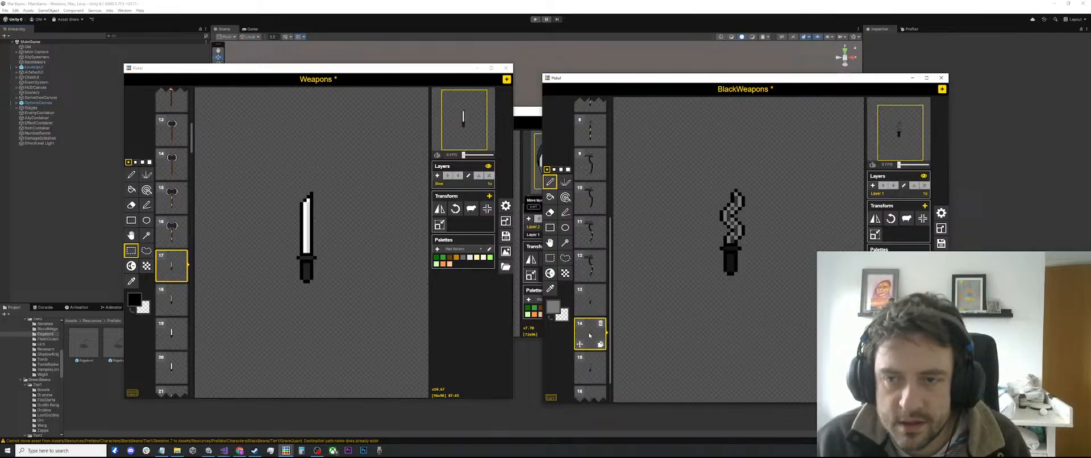
left_click(590, 367)
scroll(590, 366, "down", 1)
left_click(590, 367)
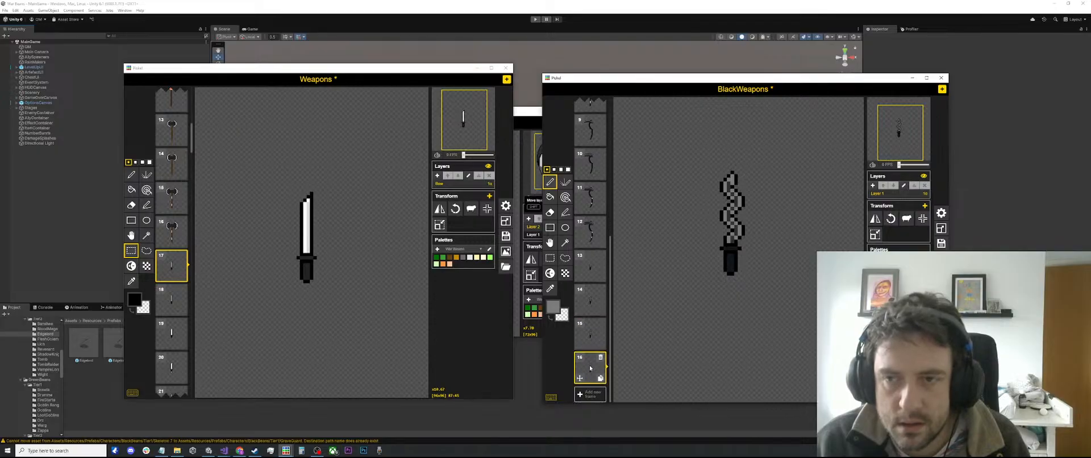
left_click(591, 339)
left_click(591, 302)
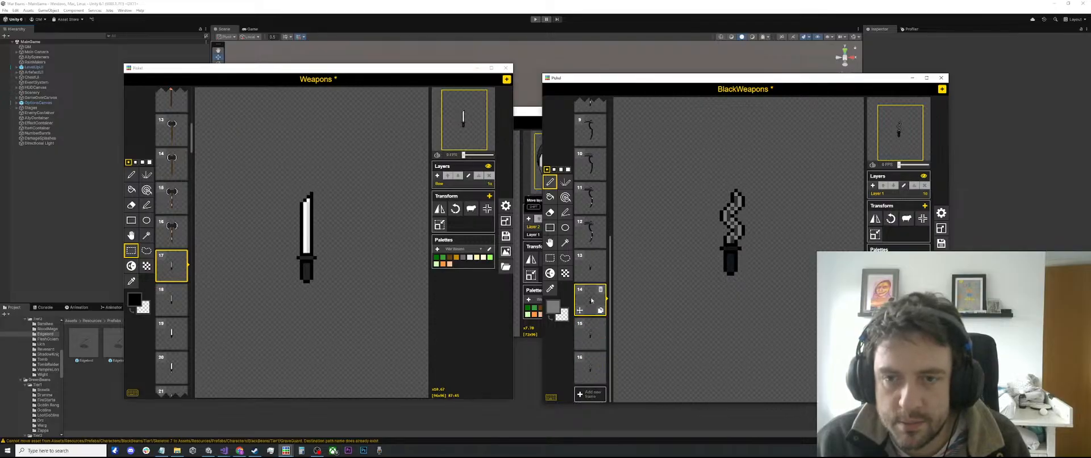
left_click(591, 269)
left_click(590, 304)
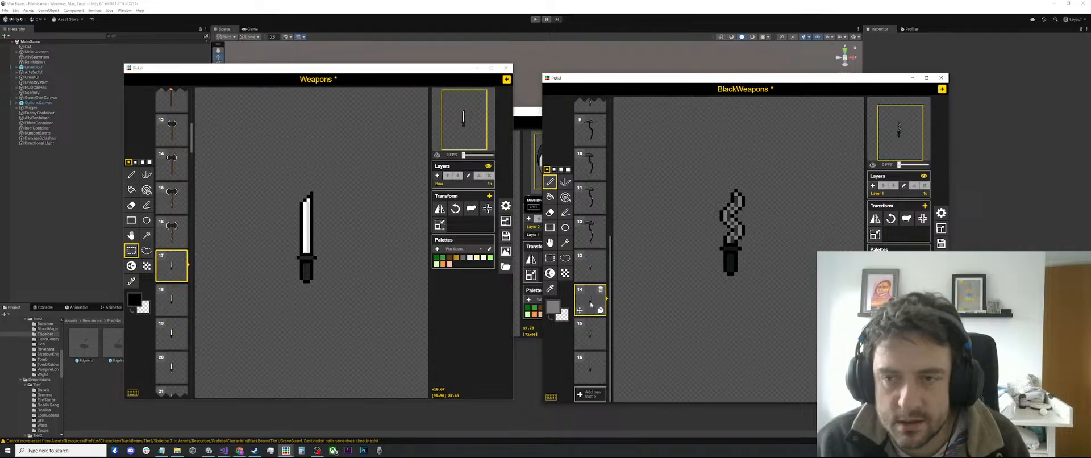
scroll(591, 335, "up", 1)
left_click(591, 370)
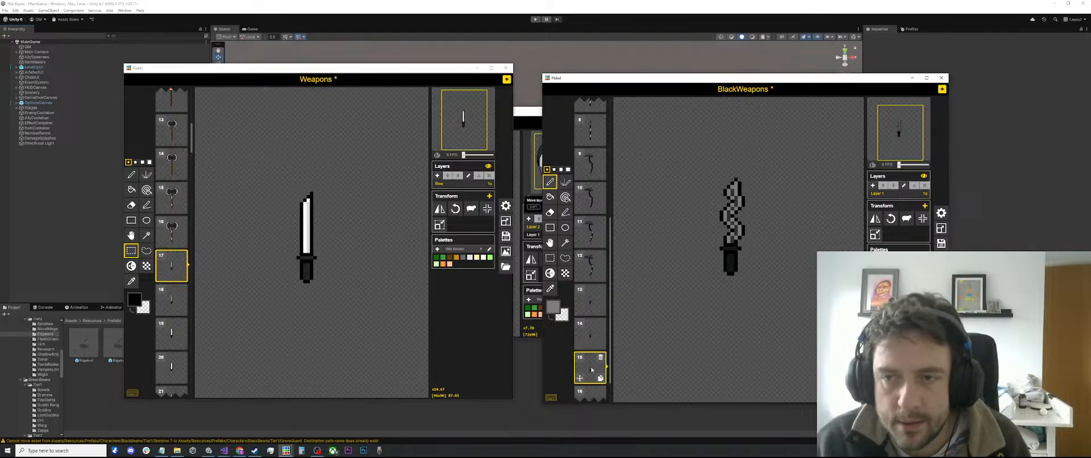
scroll(591, 370, "down", 1)
left_click(591, 368)
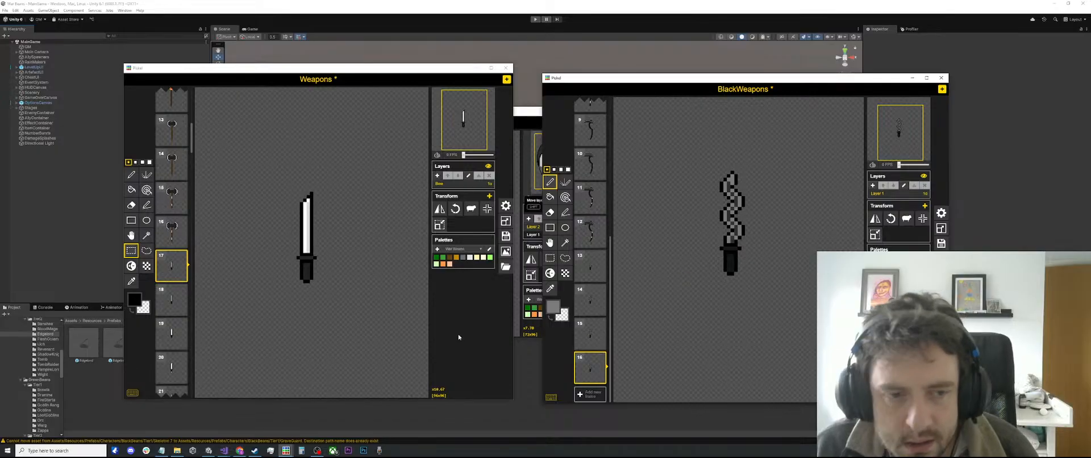
Step: Check Weapons frames 19 and 20 for reference and draw a wide black crossguard with upturned ends on the knife in BlackWeapons frame 16
left_click(166, 337)
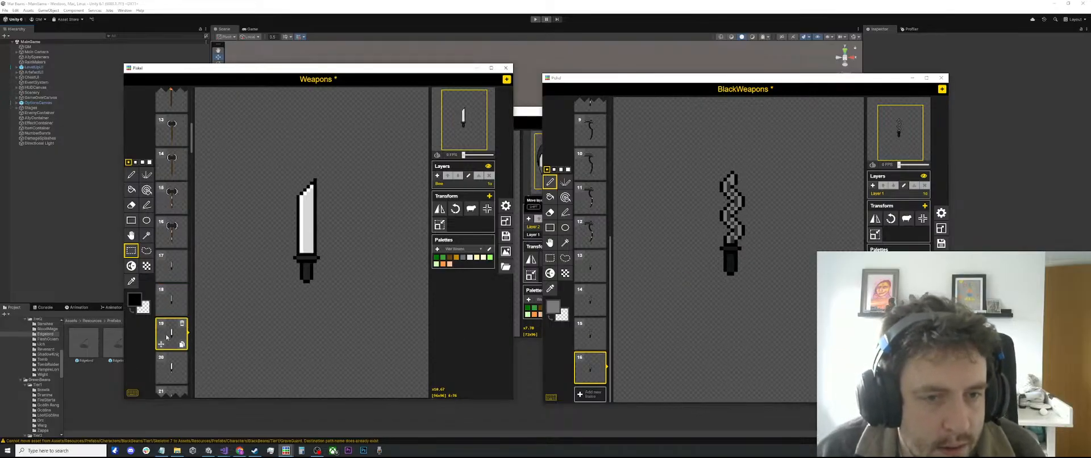
left_click(171, 367)
scroll(795, 248, "up", 1)
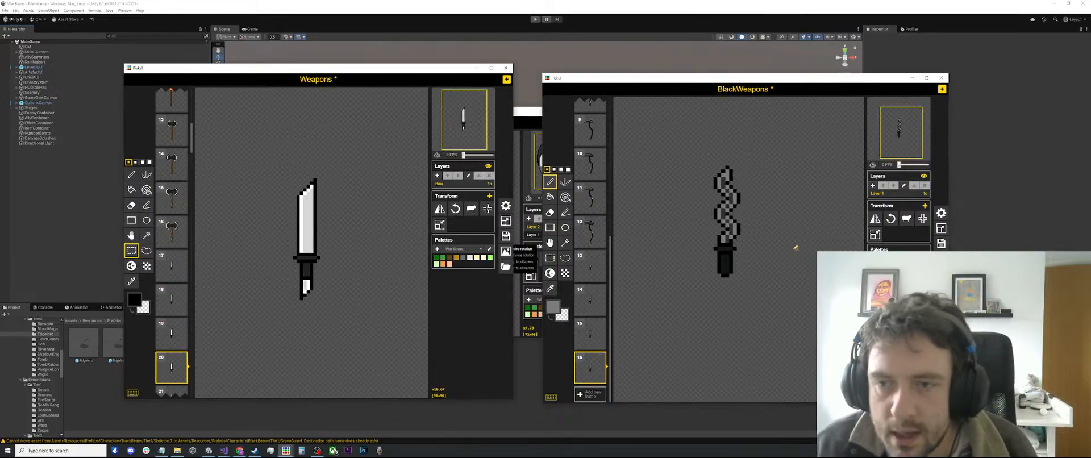
scroll(796, 248, "up", 1)
key("o")
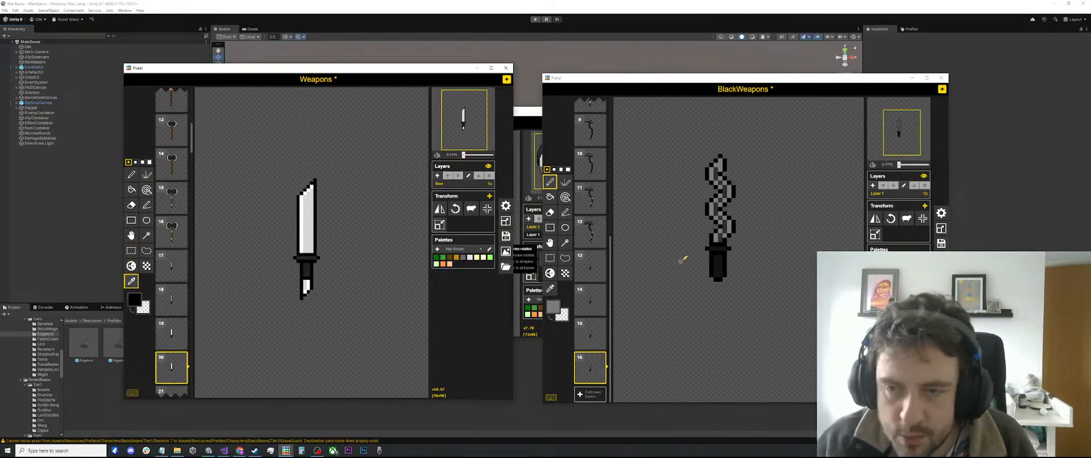
left_click(710, 246)
key("o")
left_click(713, 244)
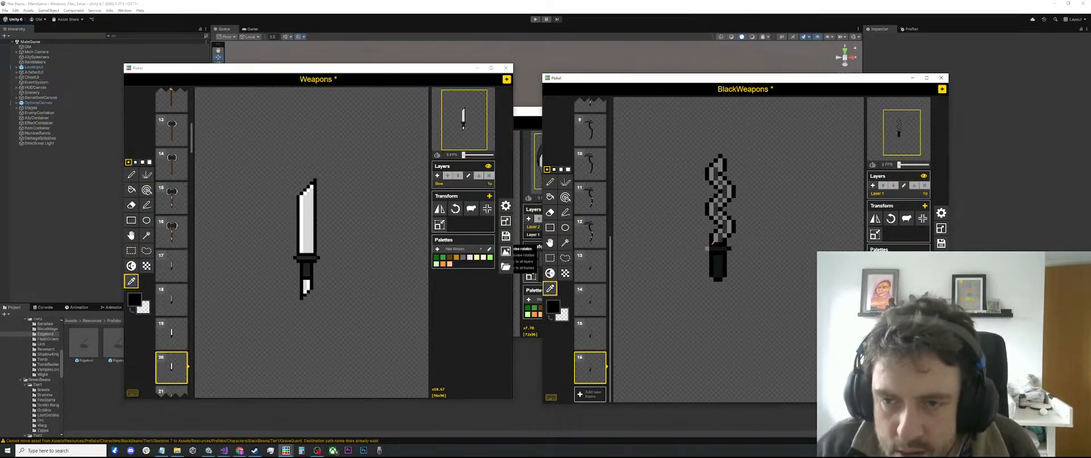
key("p")
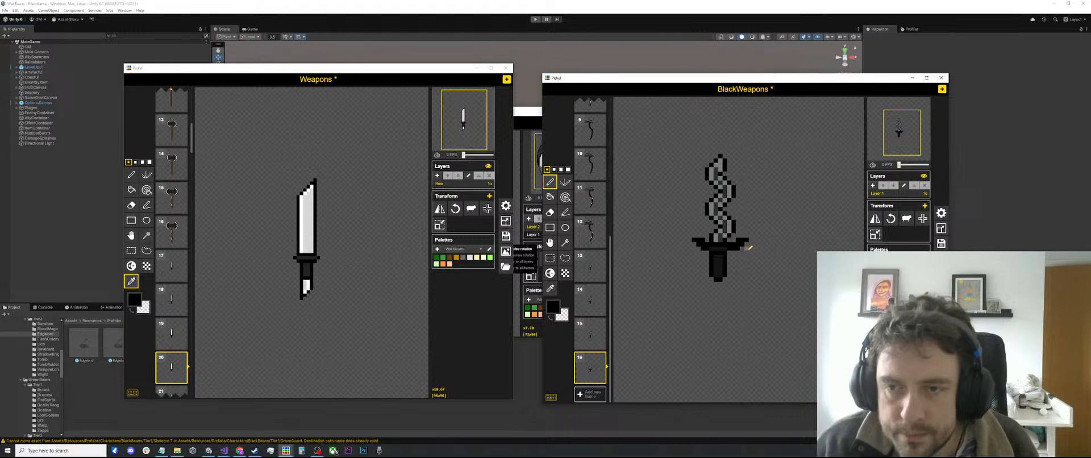
key("s")
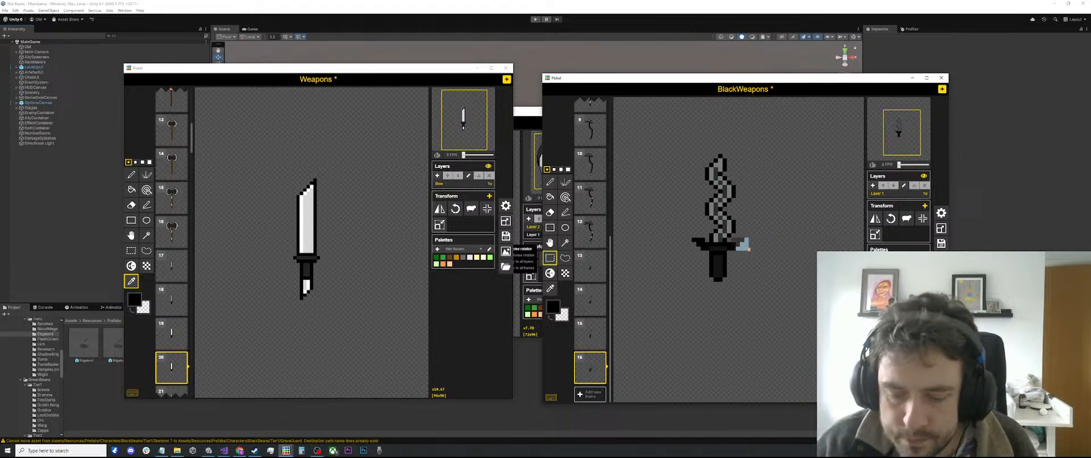
left_click(748, 247)
scroll(642, 297, "down", 1)
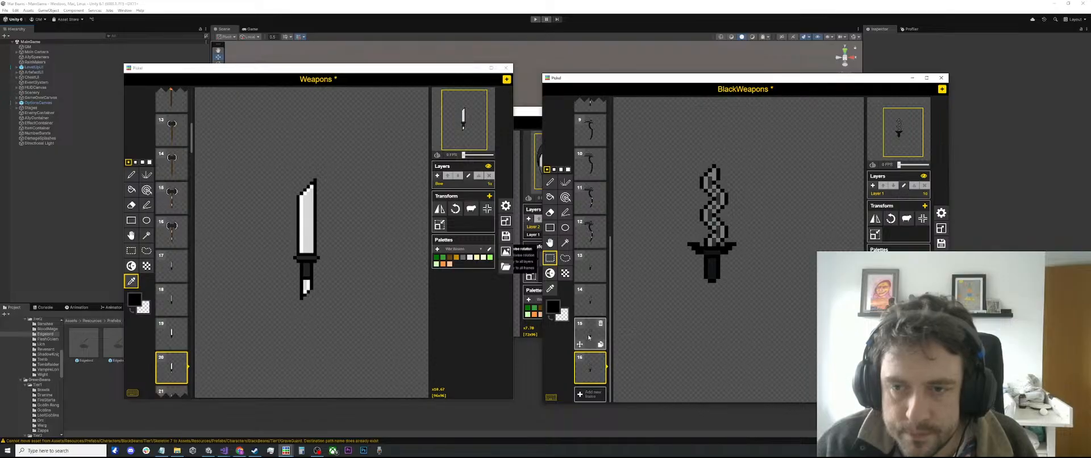
Step: Compare frames 14 to 16 and widen the black guard of frame 15's knife on both sides
left_click(596, 337)
left_click(588, 301)
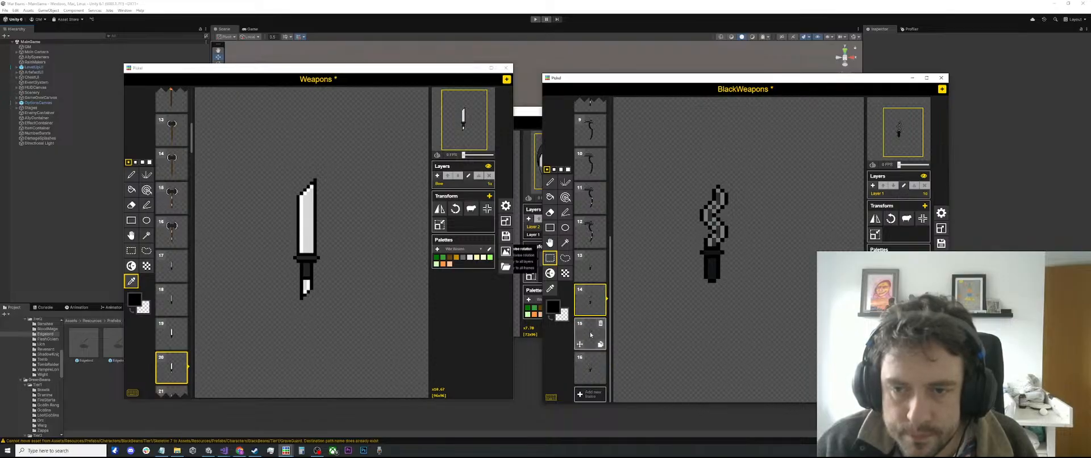
left_click(589, 334)
left_click(588, 355)
left_click(589, 334)
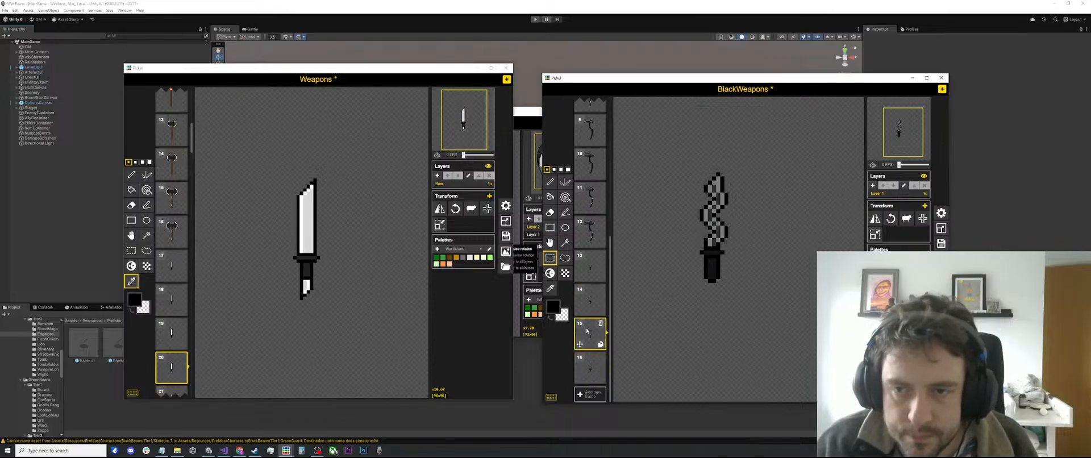
key("p")
left_click_drag(688, 247, 683, 248)
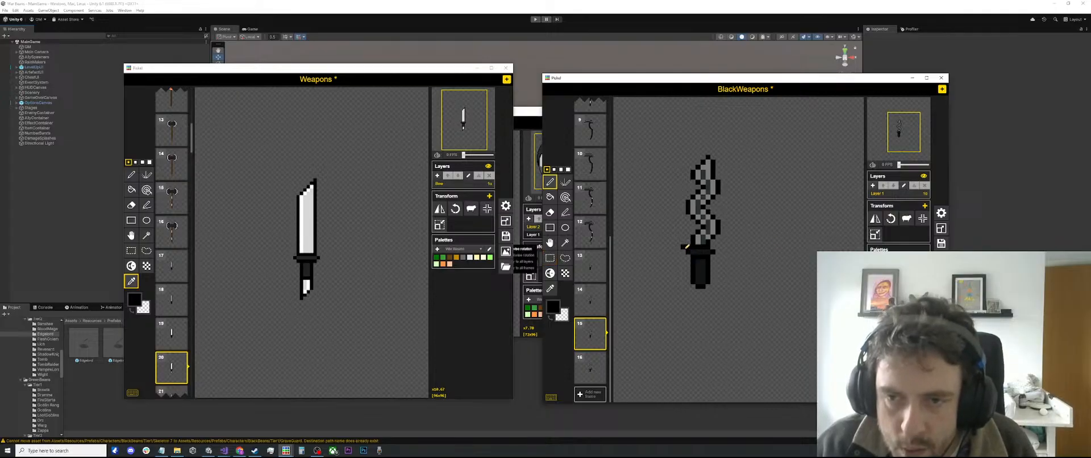
left_click(689, 252)
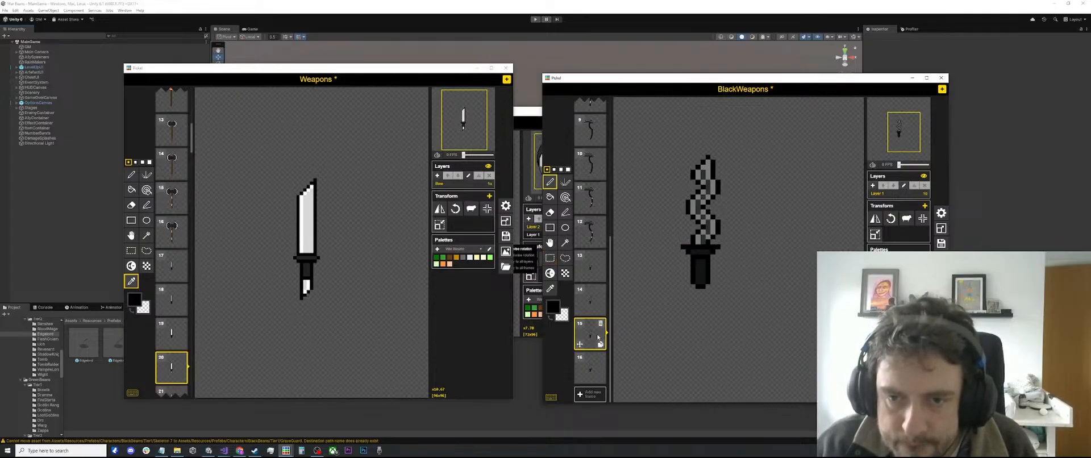
Step: Widen the guard of frame 14's knife with black pixels, using frame 15's guard as reference
left_click(589, 300)
left_click(586, 336)
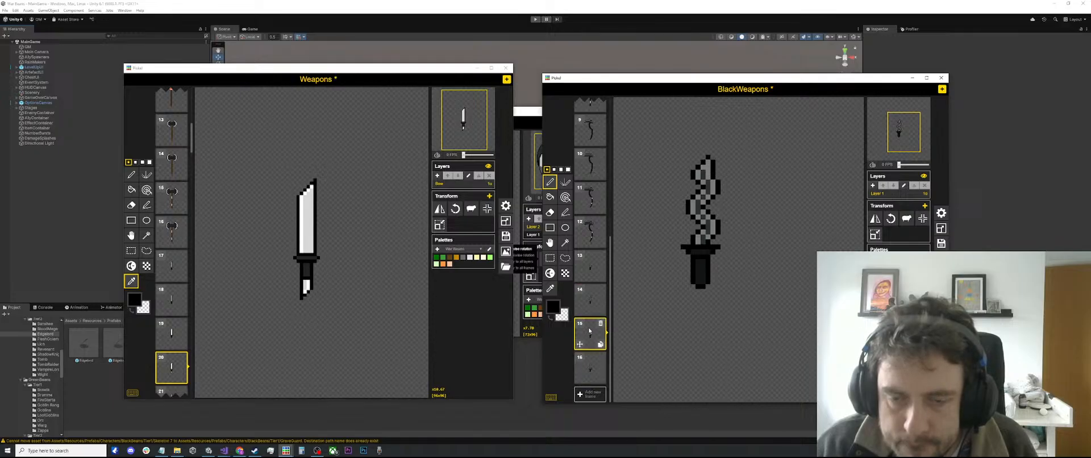
left_click(590, 302)
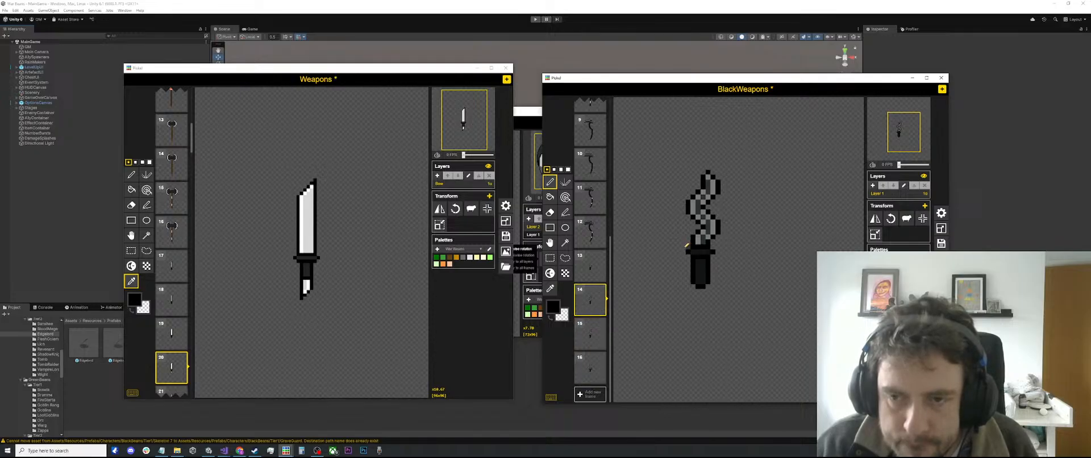
left_click_drag(684, 248, 689, 246)
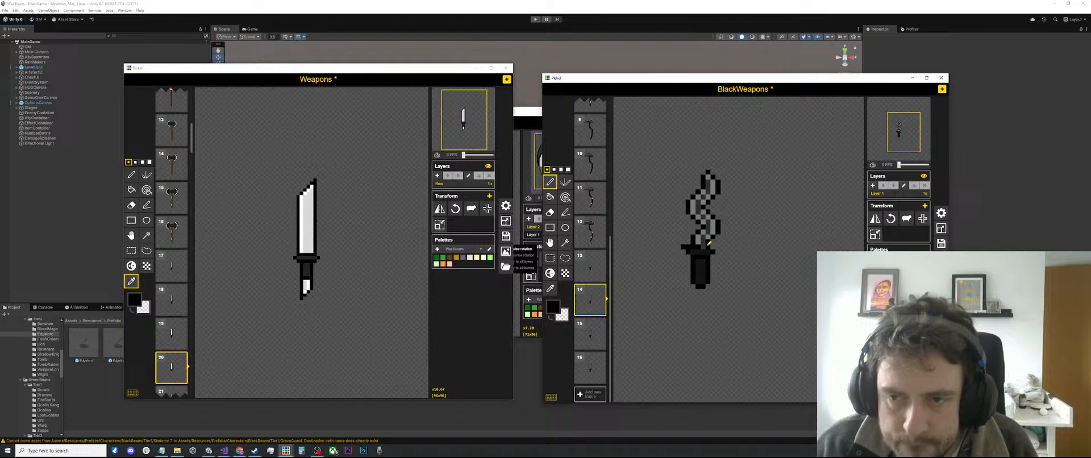
Step: Extend frame 15's crossguard further on both sides with upturned black ends, matching the guard in frame 16
left_click(587, 336)
left_click(589, 359)
left_click(589, 335)
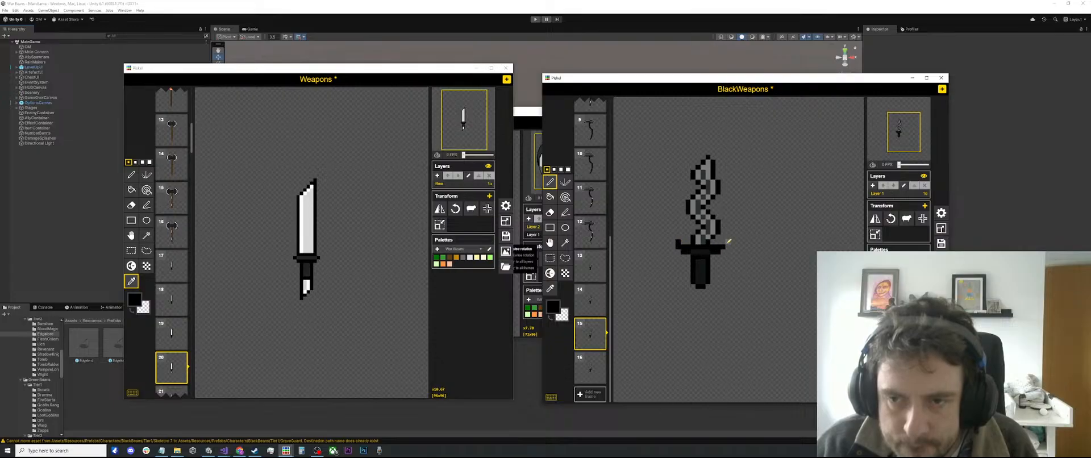
left_click(722, 243)
left_click(728, 242)
left_click(673, 242)
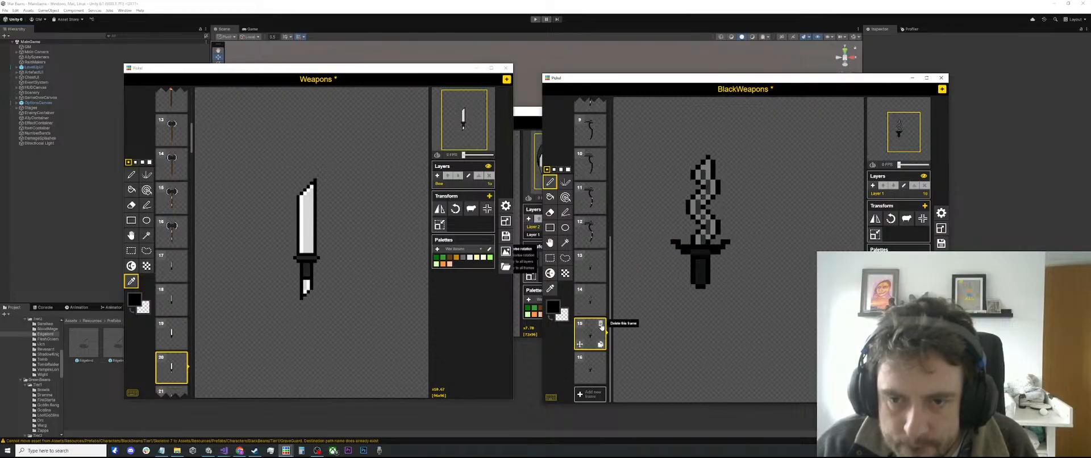
Step: Review the guards and blade lengths of the knives in frames 14, 15 and 16 at different zoom levels
left_click(590, 372)
left_click(591, 341)
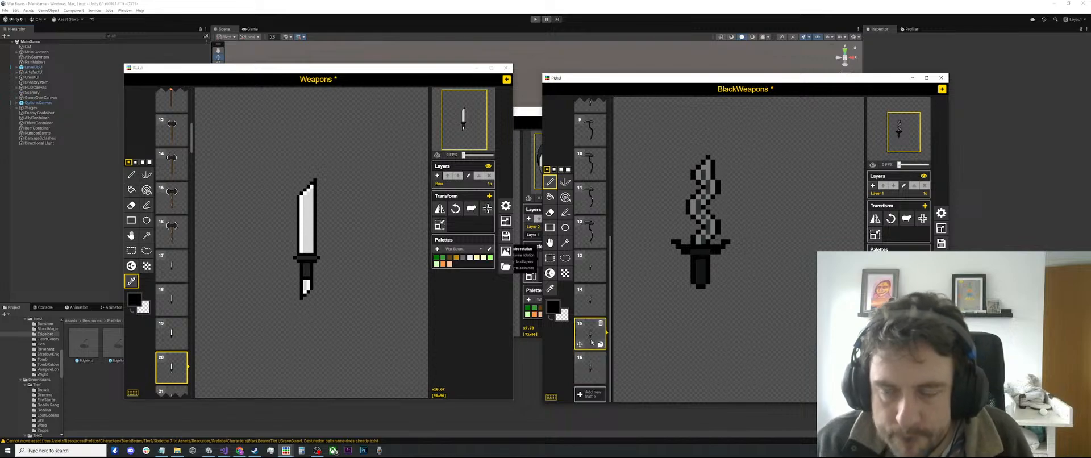
left_click(590, 300)
left_click(585, 339)
left_click(588, 370)
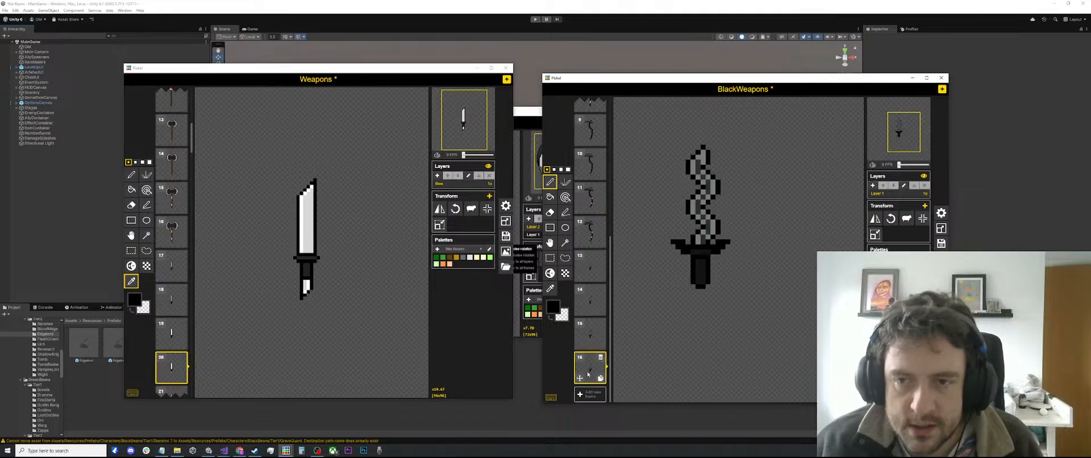
scroll(720, 285, "down", 4)
scroll(694, 257, "up", 2)
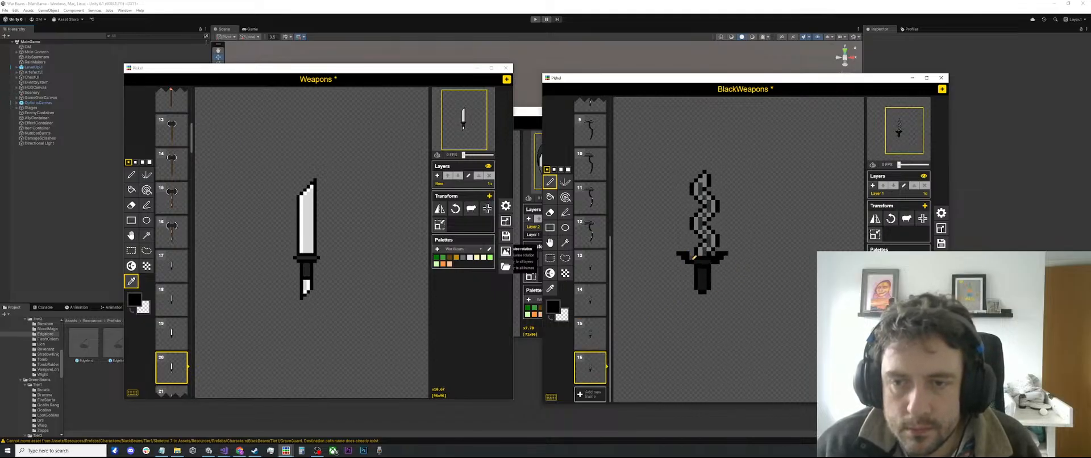
scroll(694, 257, "down", 3)
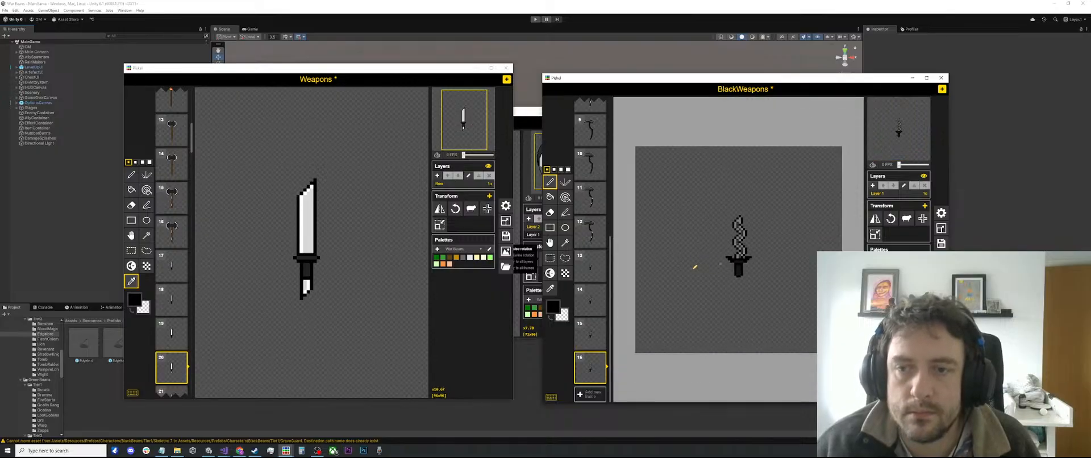
left_click(581, 328)
scroll(592, 366, "up", 1)
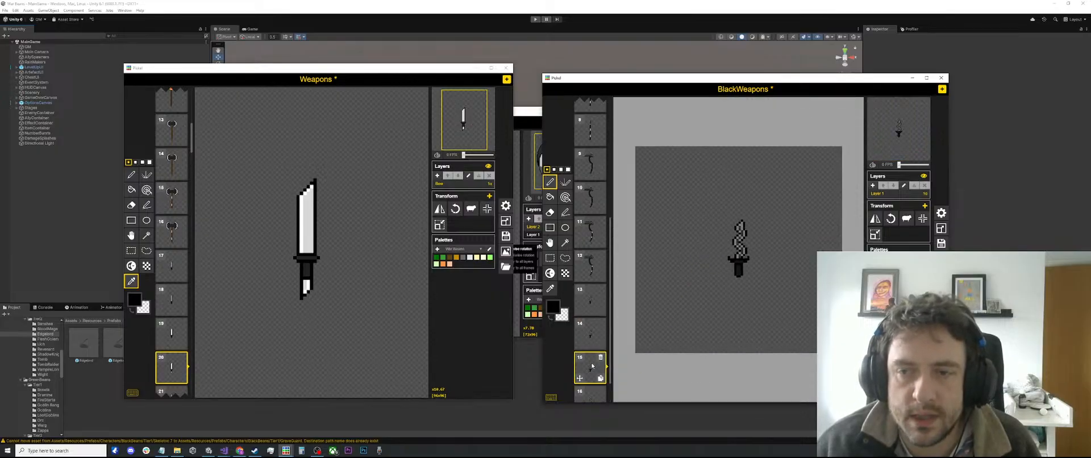
scroll(592, 364, "down", 1)
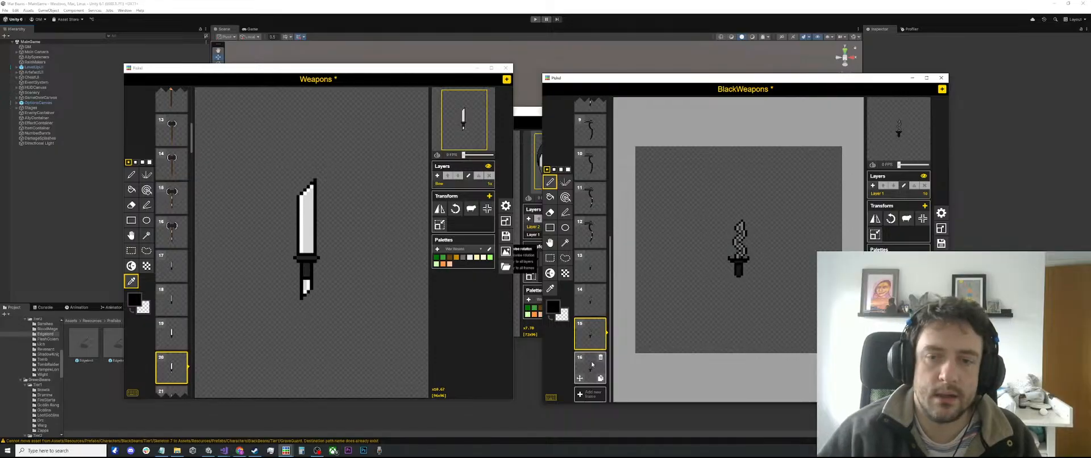
Step: Save the BlackWeapons sprite and the Weapons sprite
left_click(592, 364)
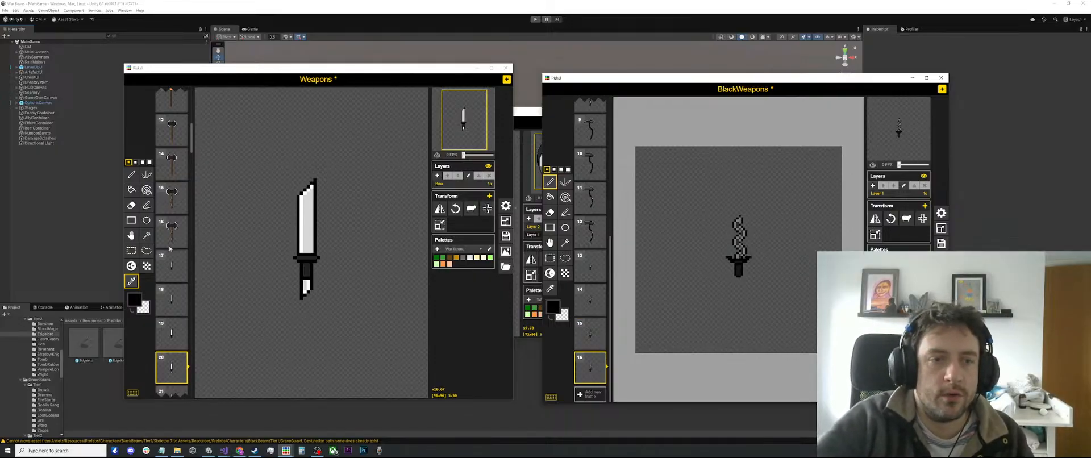
scroll(169, 248, "down", 5)
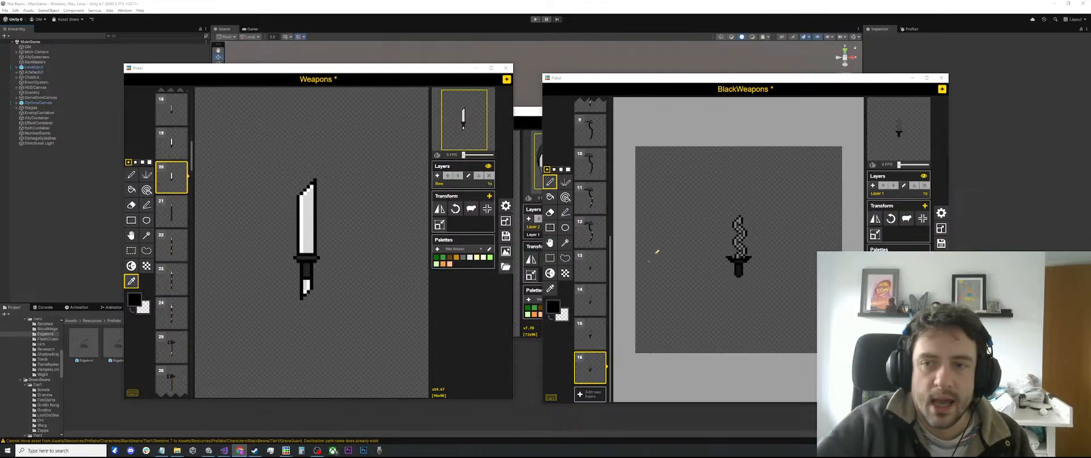
left_click(724, 80)
key("ctrl+s")
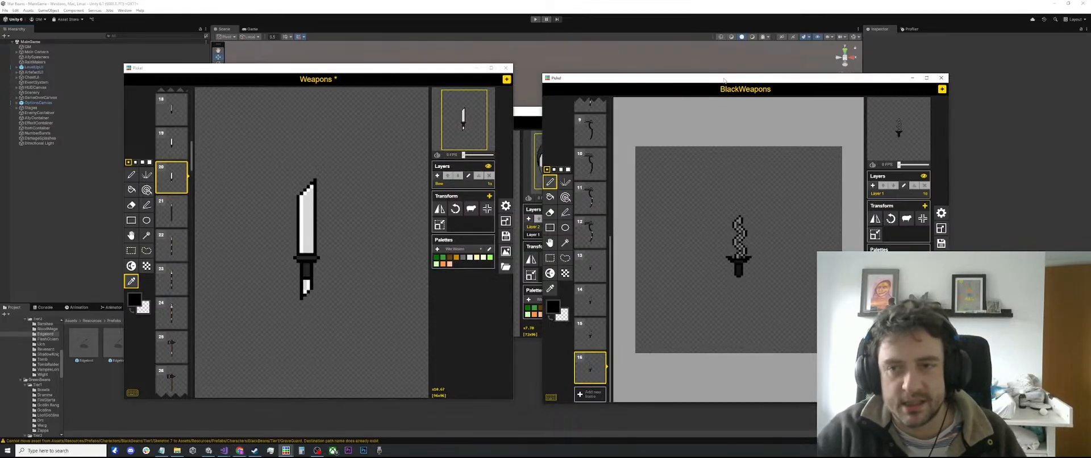
left_click(325, 73)
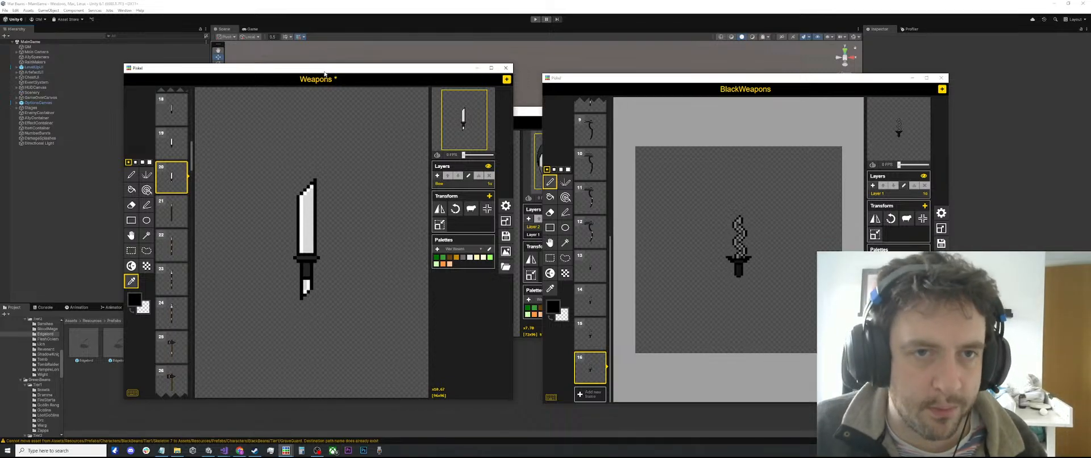
key("ctrl+s")
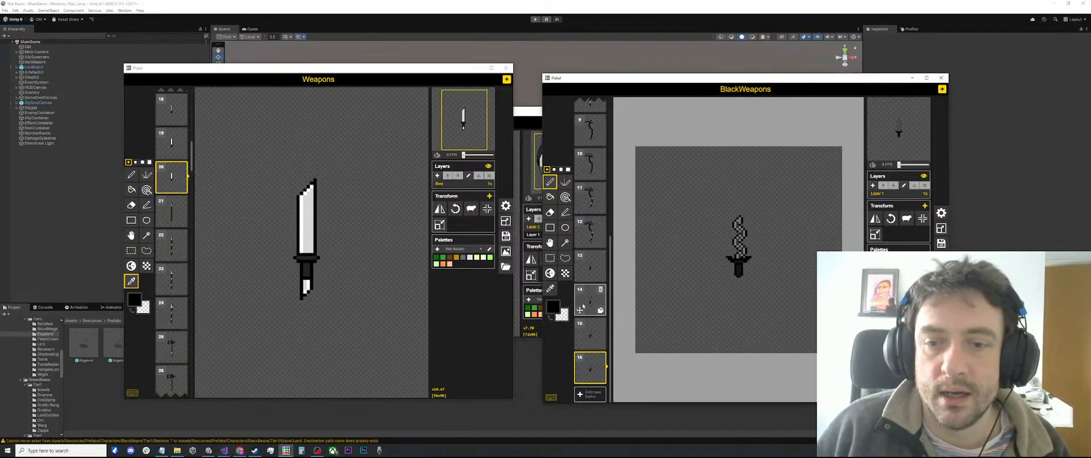
Step: Copy the plain brown bow from frame 1 of Weapons into a new frame 17 in BlackWeapons
scroll(590, 270, "up", 5)
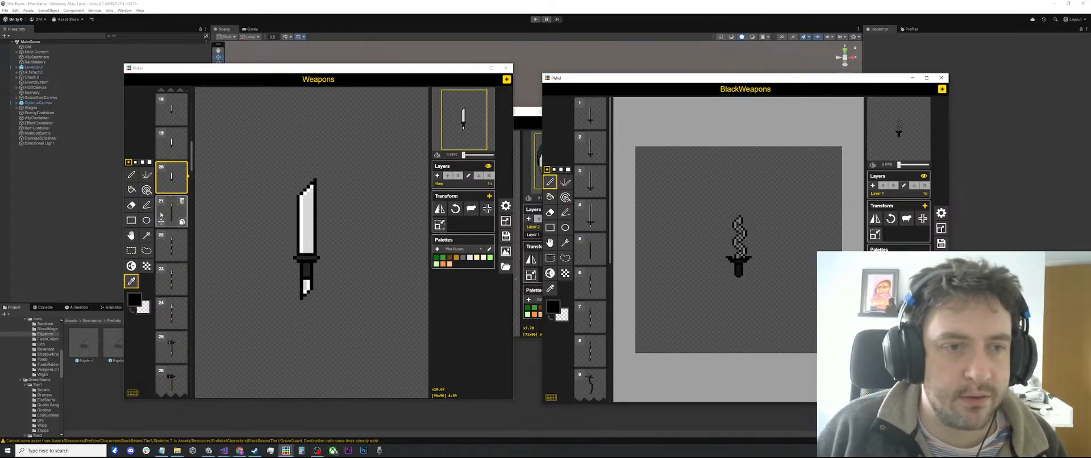
scroll(173, 181, "up", 7)
scroll(173, 148, "up", 4)
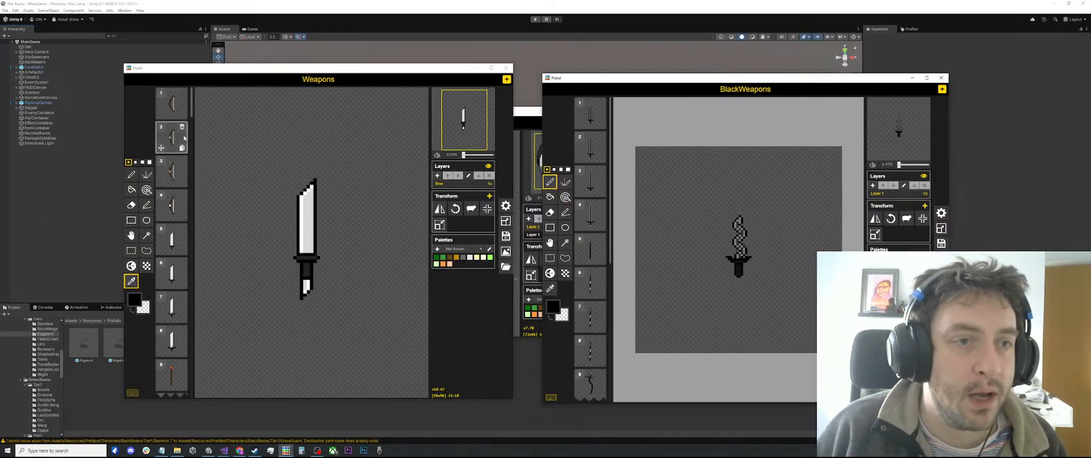
left_click(174, 111)
key("ctrl+a")
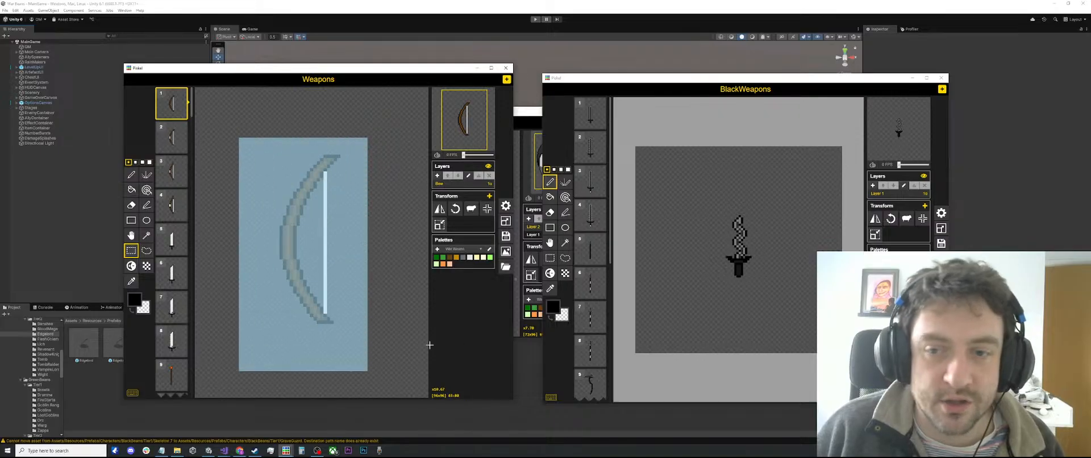
scroll(590, 318, "down", 5)
left_click(590, 393)
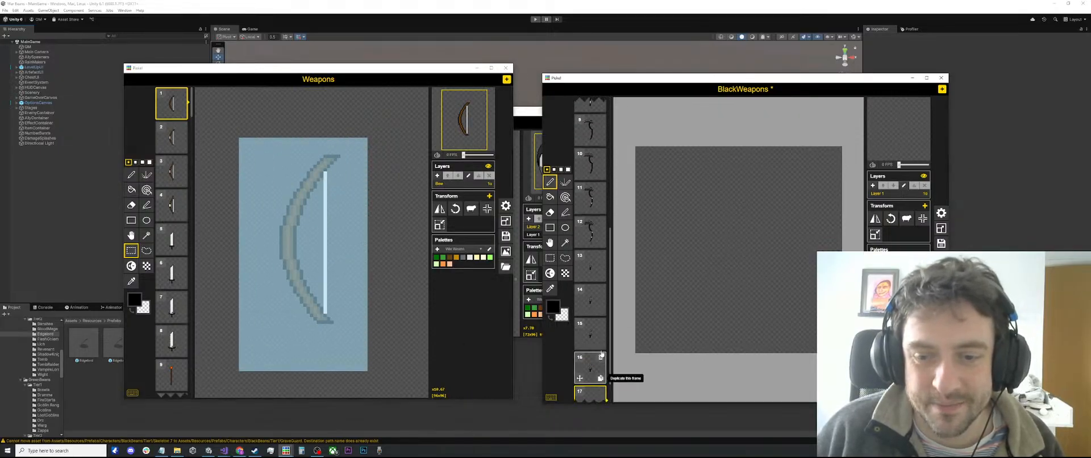
key("ctrl+v")
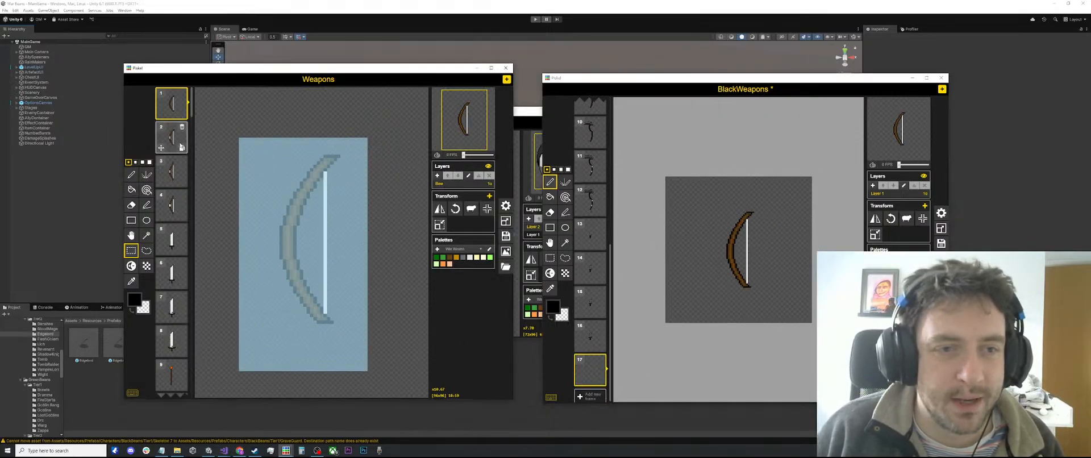
Step: Copy the bows from Weapons frames 2 and 3 into new BlackWeapons frames 18 and 19
left_click(178, 138)
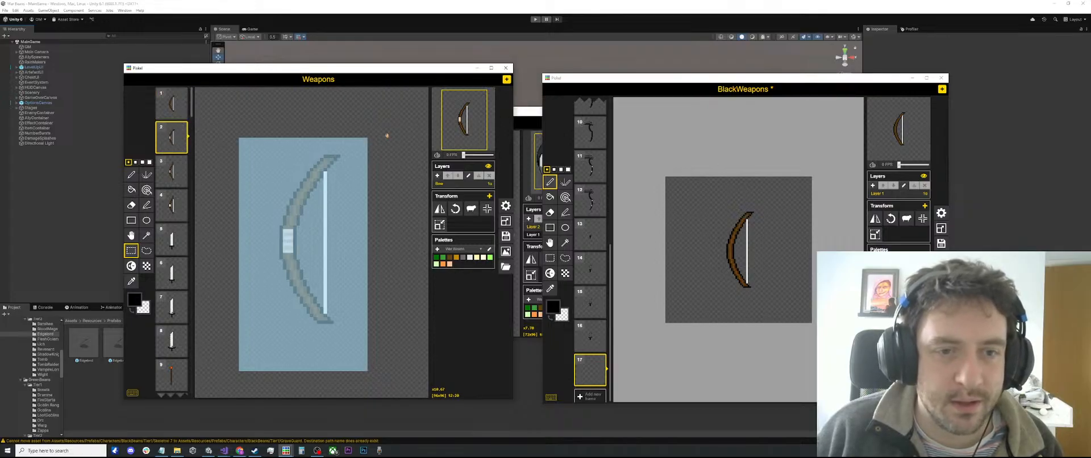
left_click(590, 394)
key("ctrl+v")
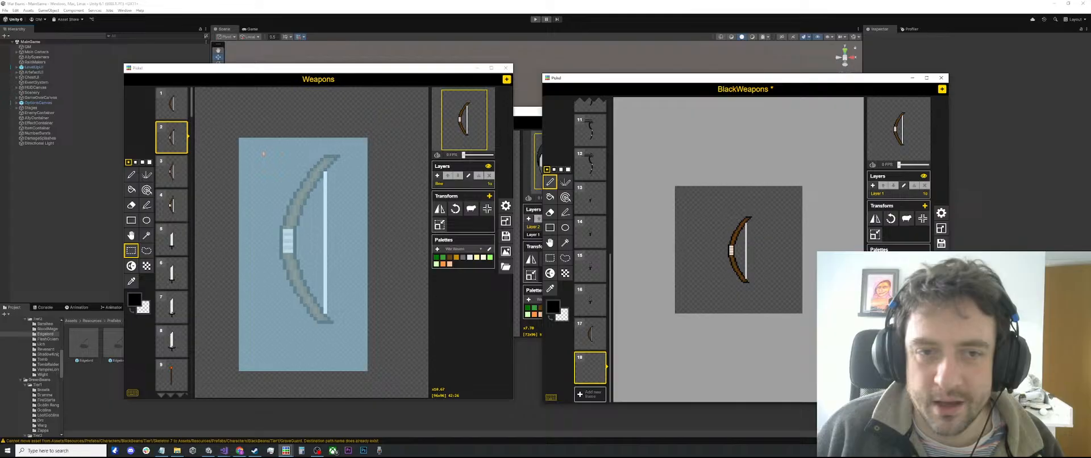
left_click(162, 179)
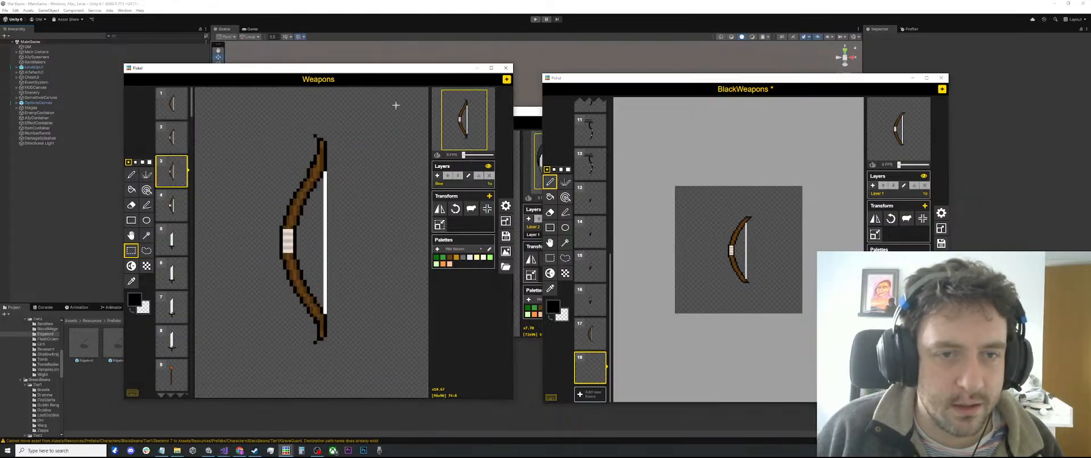
left_click_drag(397, 105, 206, 388)
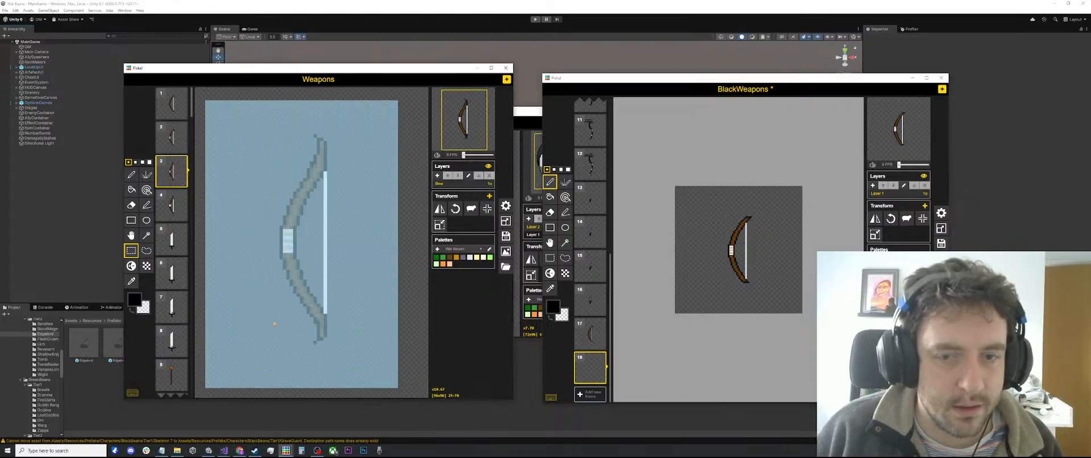
left_click(590, 394)
key("ctrl+v")
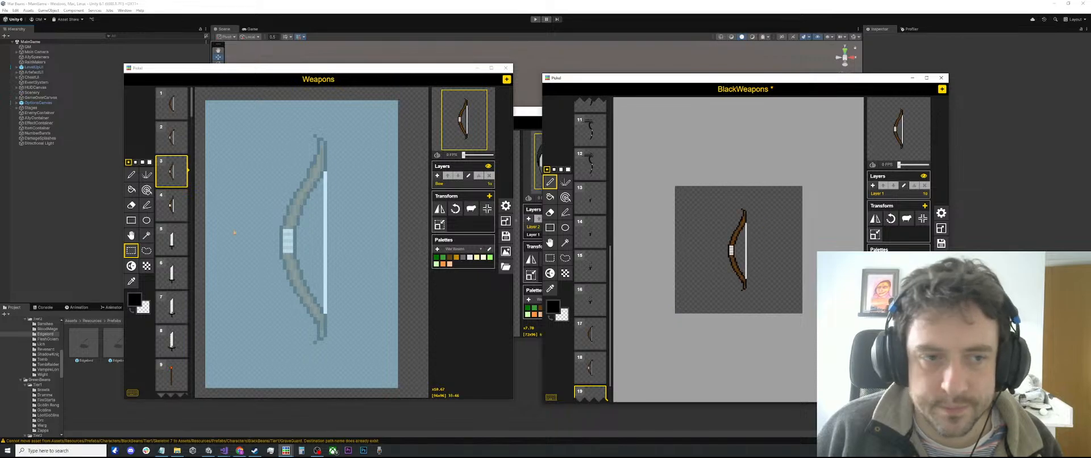
Step: Copy the bow with the large grip from Weapons frame 4 into a new BlackWeapons frame 20
left_click(171, 204)
scroll(615, 361, "down", 1)
scroll(616, 361, "down", 3)
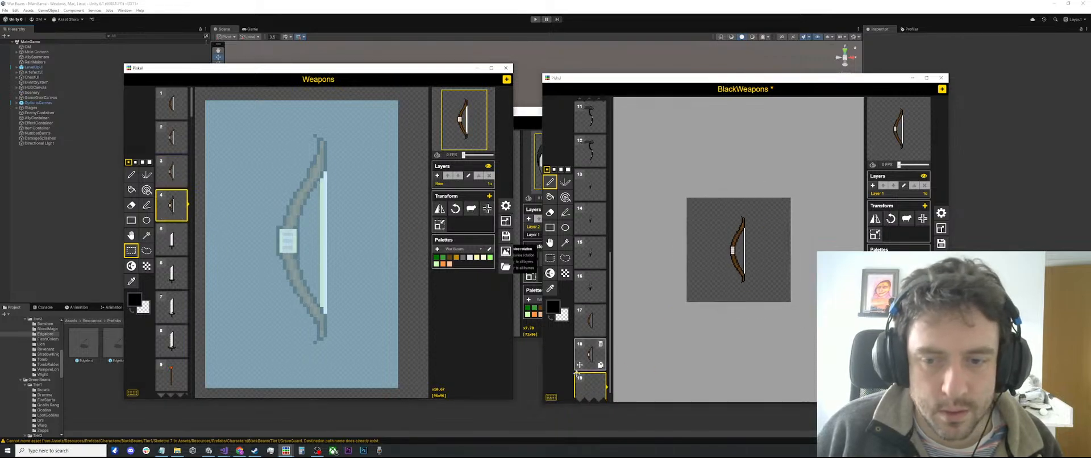
left_click(588, 397)
key("ctrl+v")
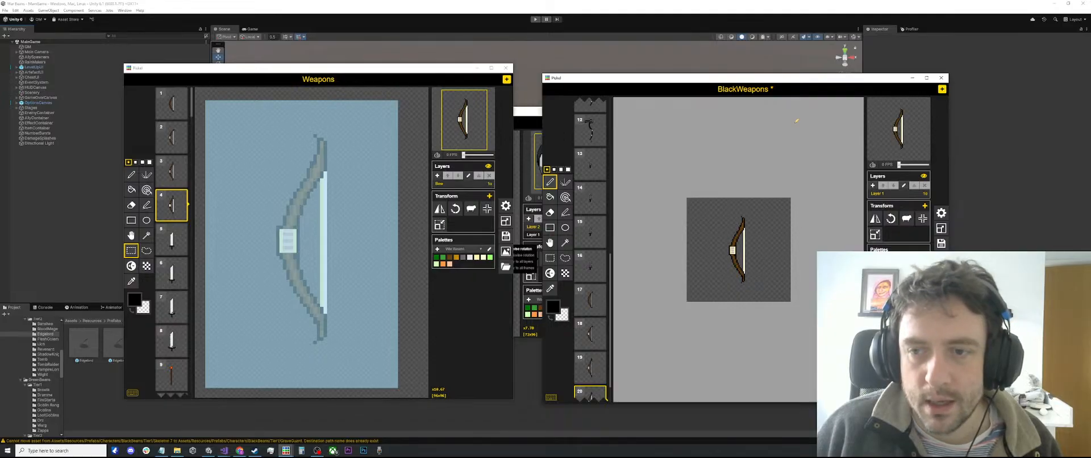
Step: Go to the knife in BlackWeapons frame 16 and sample its dark handle colour with the colour picker
left_click(589, 299)
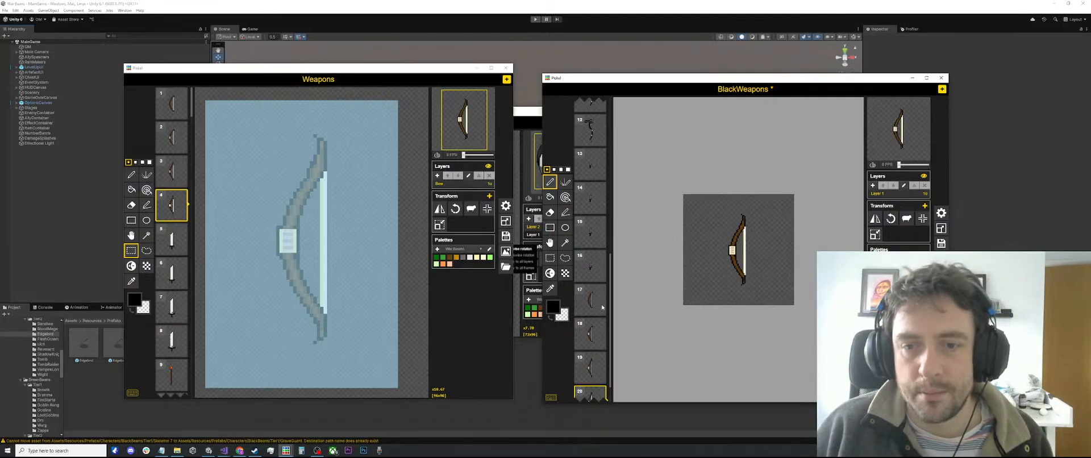
left_click(590, 266)
scroll(591, 267, "up", 3)
scroll(767, 276, "up", 1)
scroll(768, 276, "up", 2)
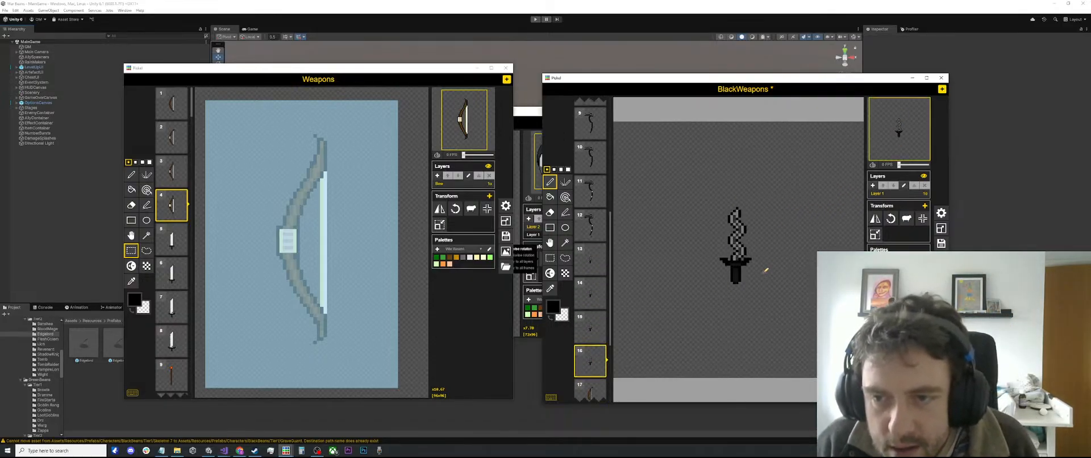
key("o")
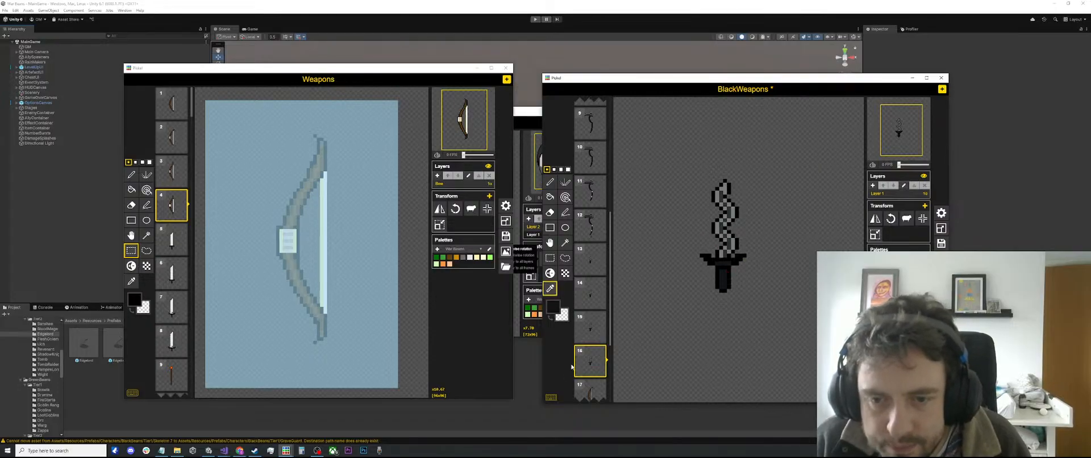
Step: Try recolouring one brown shade of the bows in frames 17 and 19 with the sampled dark colour
scroll(572, 367, "down", 3)
left_click(590, 300)
key("a")
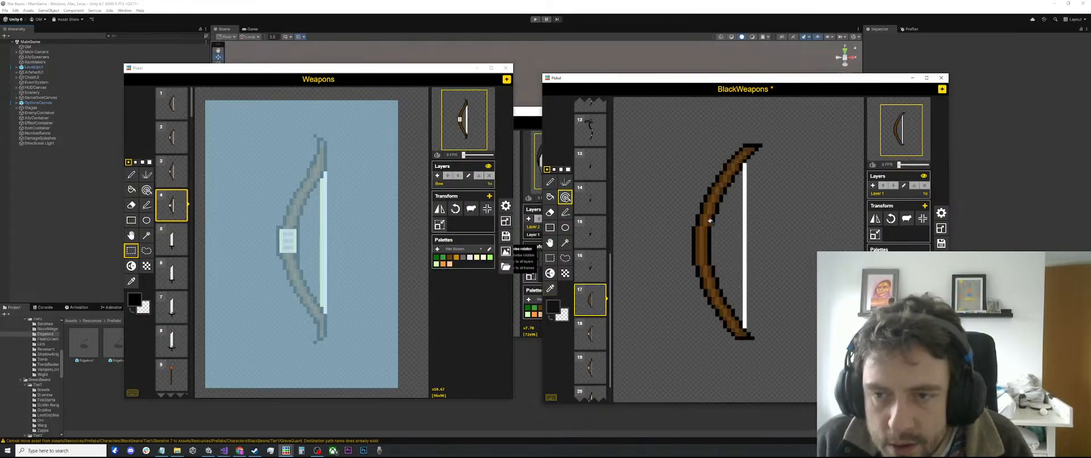
left_click(700, 227)
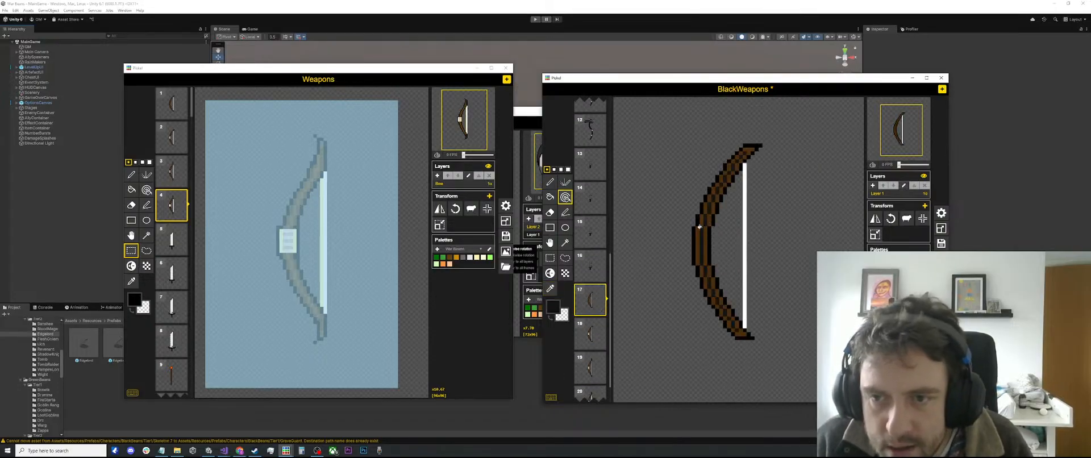
left_click(589, 336)
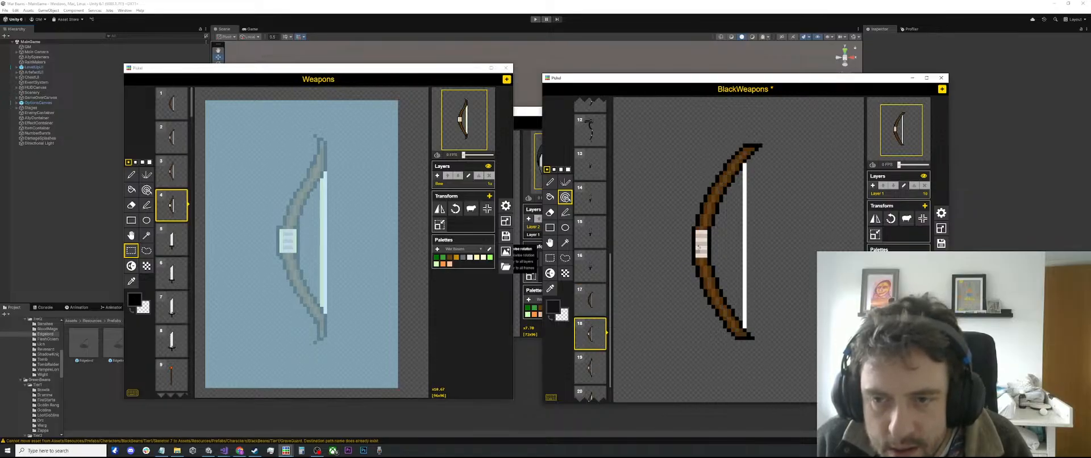
left_click(590, 367)
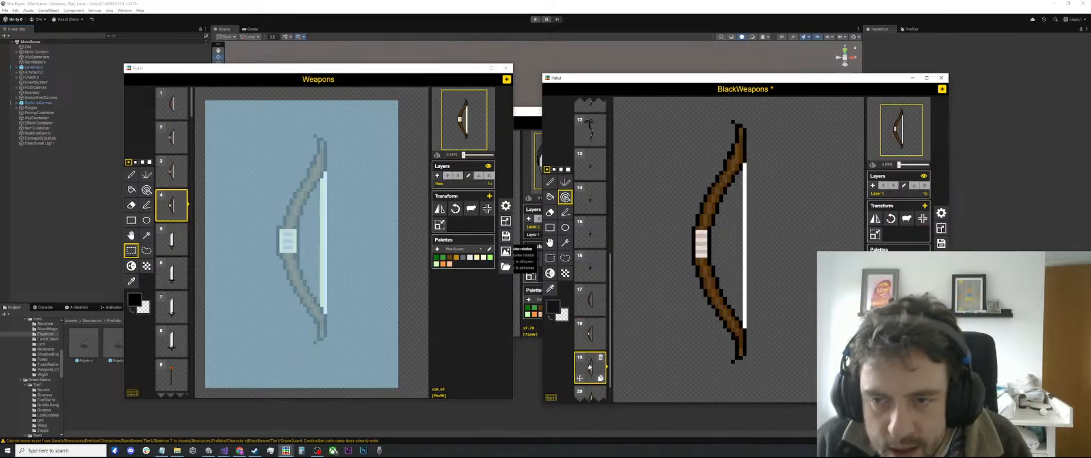
left_click(702, 268)
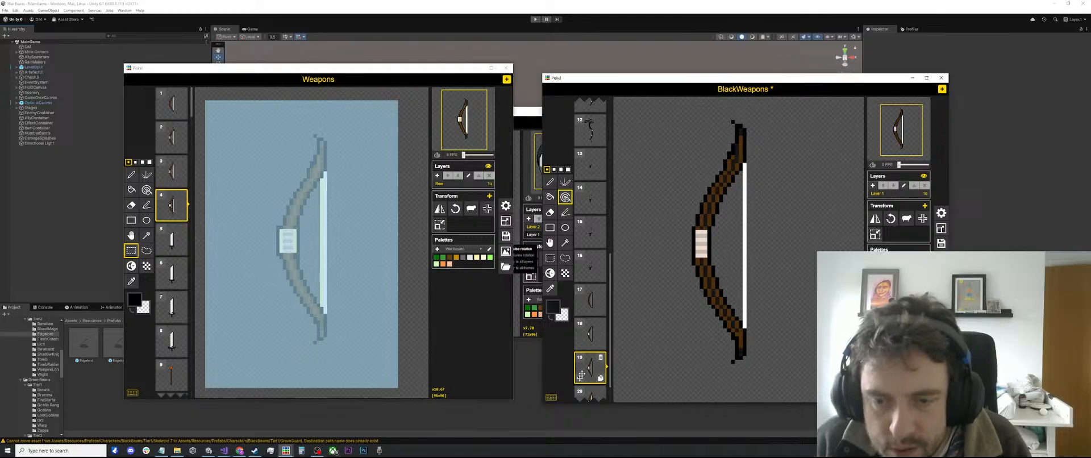
scroll(597, 329, "down", 1)
mouse_move(591, 259)
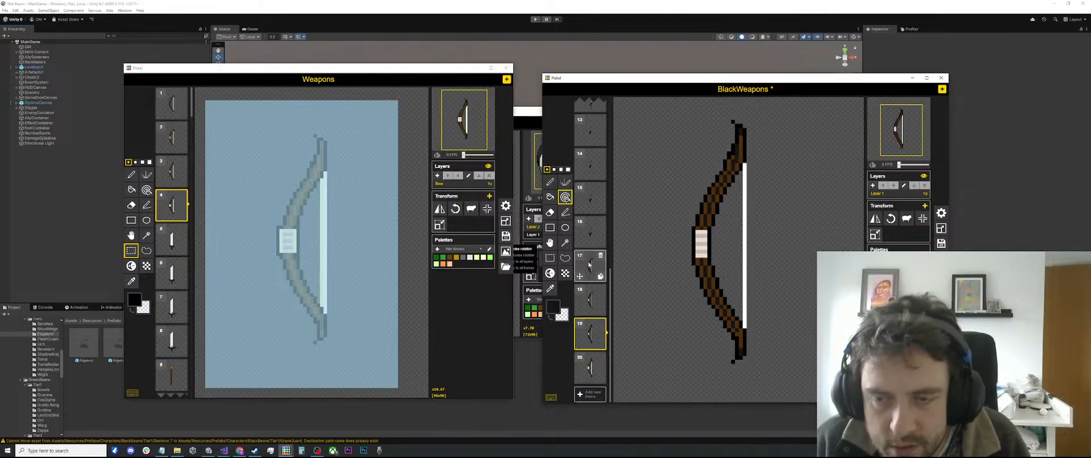
key("ctrl+z")
Step: Replace one brown shade of the bow limbs in frames 18 and 19 with the sampled dark colour
left_click(585, 295)
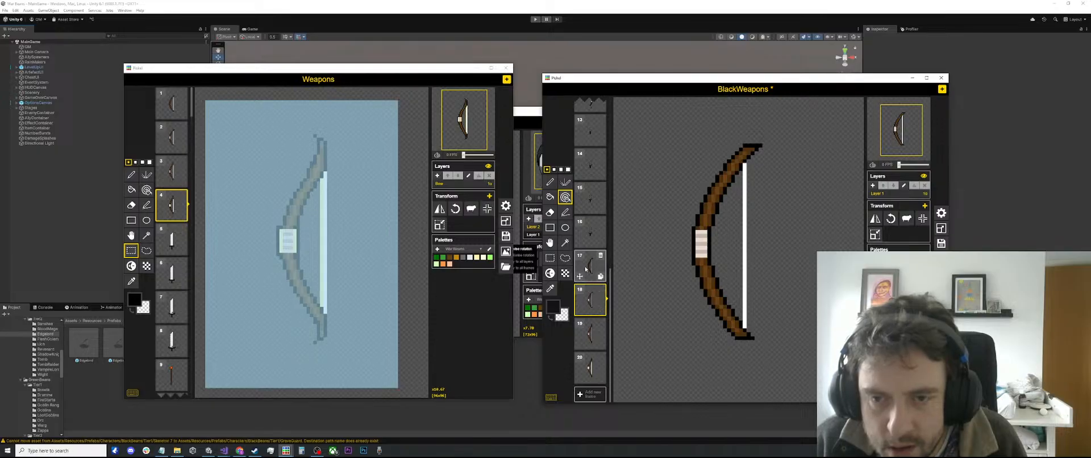
left_click(590, 266)
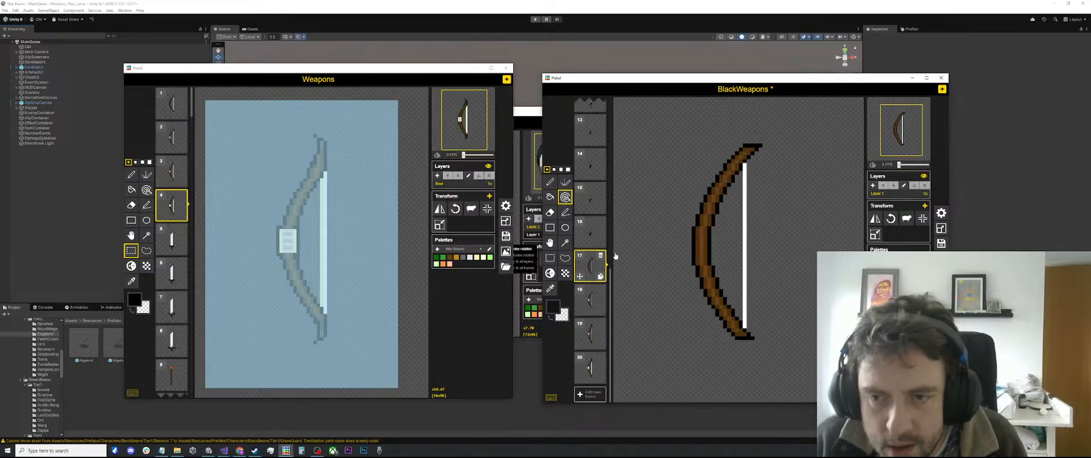
left_click(591, 300)
left_click(700, 261)
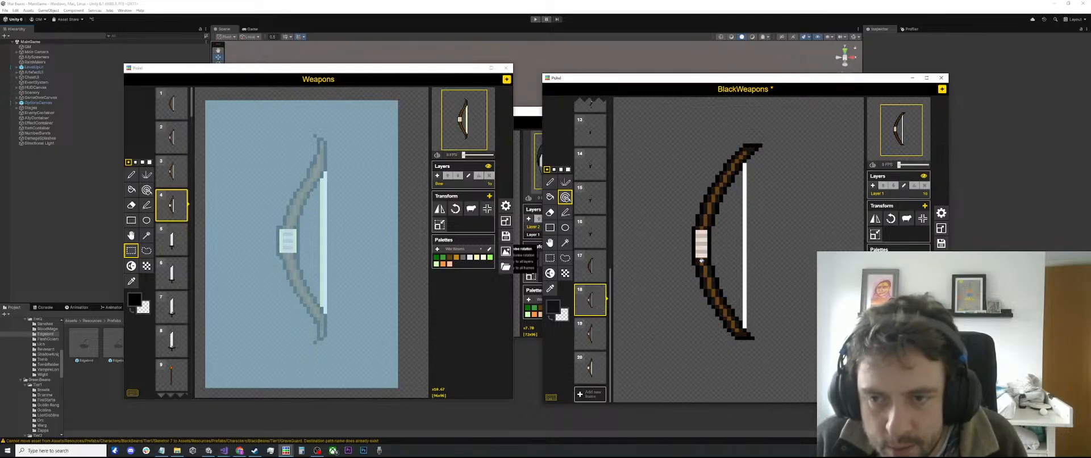
left_click(594, 332)
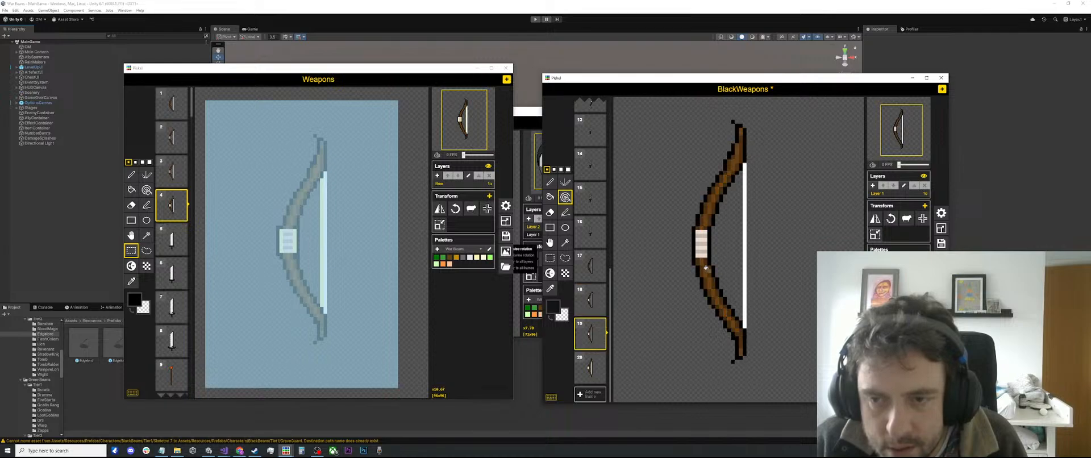
left_click(706, 267)
Step: Replace the same brown shade of the bow limbs in frame 20 with the sampled dark colour
scroll(591, 364, "up", 1)
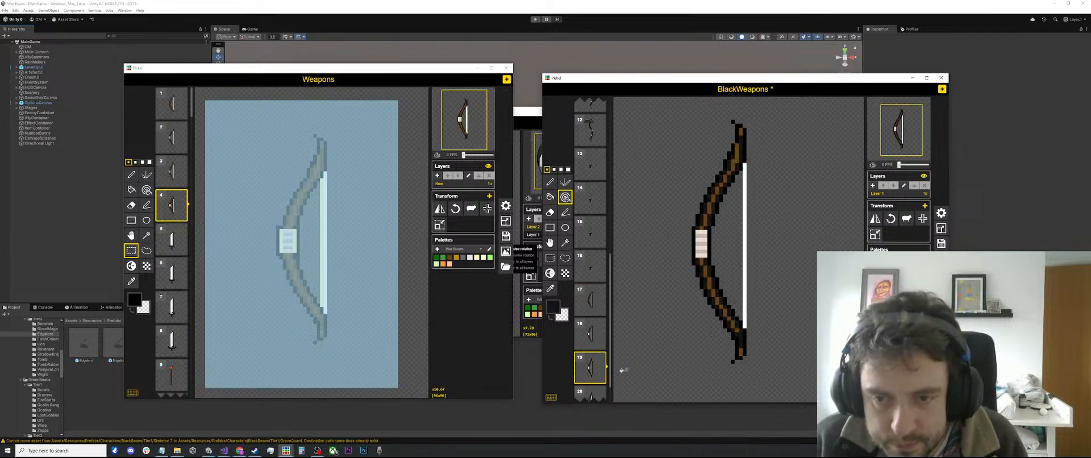
scroll(594, 368, "down", 1)
left_click(593, 366)
left_click(704, 273)
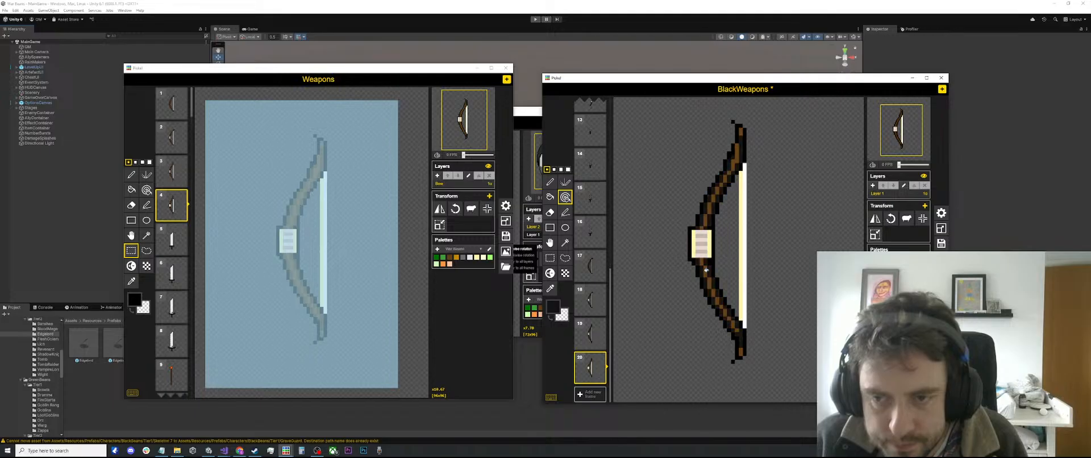
Step: Choose a slightly lighter dark grey and replace the remaining brown of frame 20's bow limbs with it
scroll(596, 264, "up", 3)
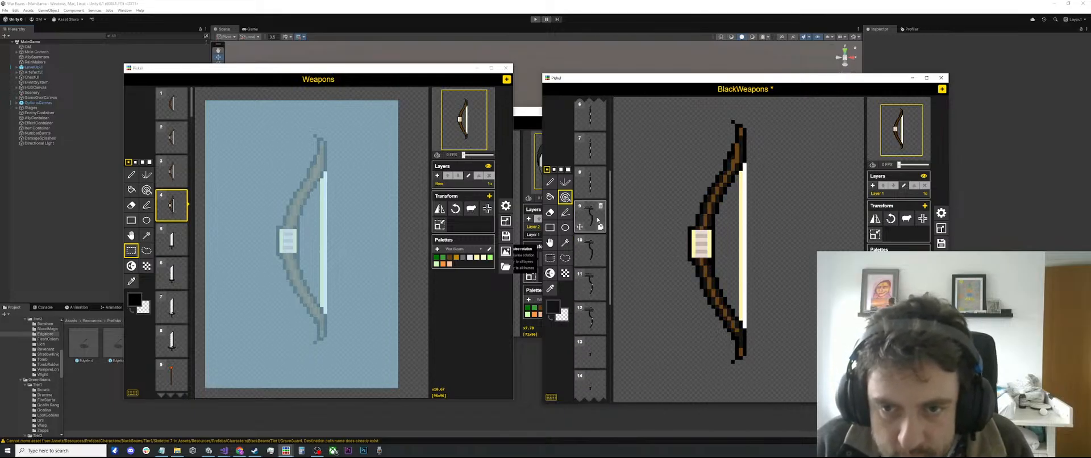
scroll(594, 238, "down", 3)
left_click(554, 307)
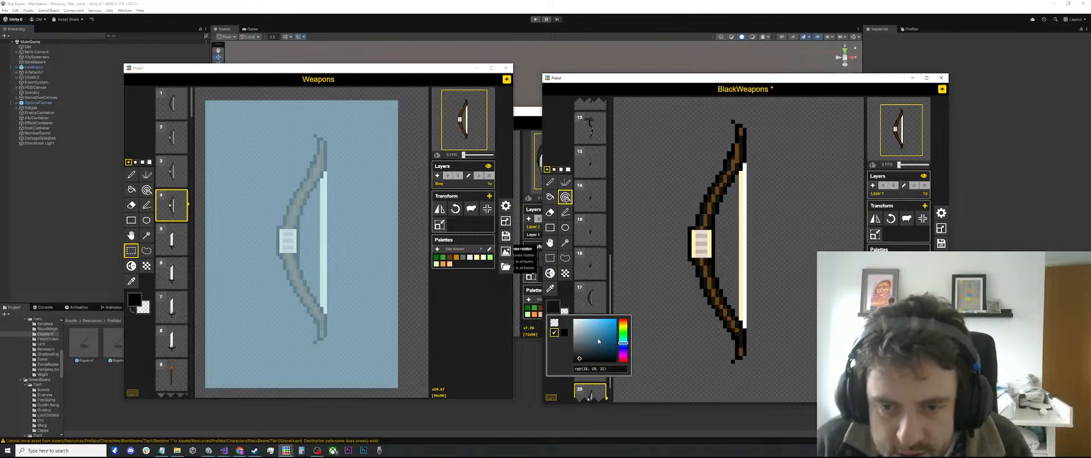
left_click_drag(581, 353, 579, 355)
left_click(705, 283)
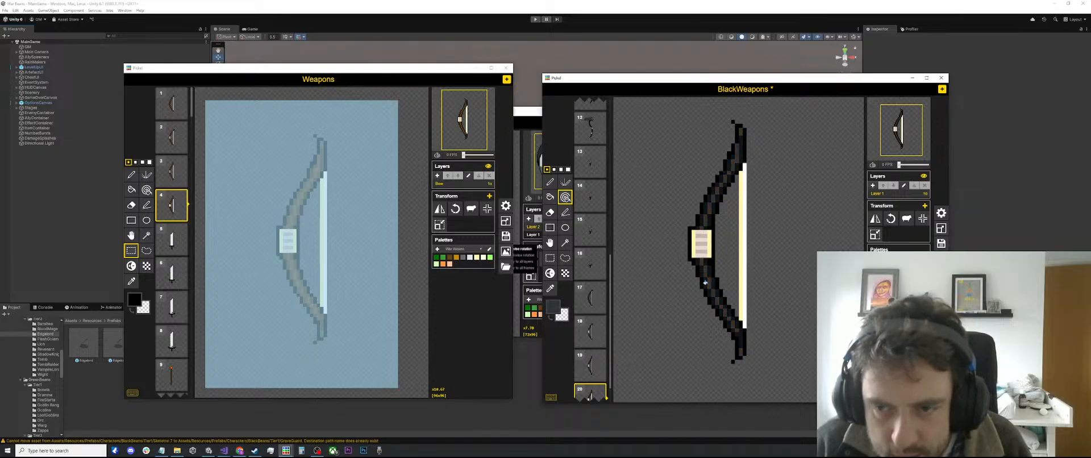
Step: Replace the remaining brown of the bow limbs in frames 19, 18 and 17 with the slightly lighter dark grey
scroll(597, 313, "down", 1)
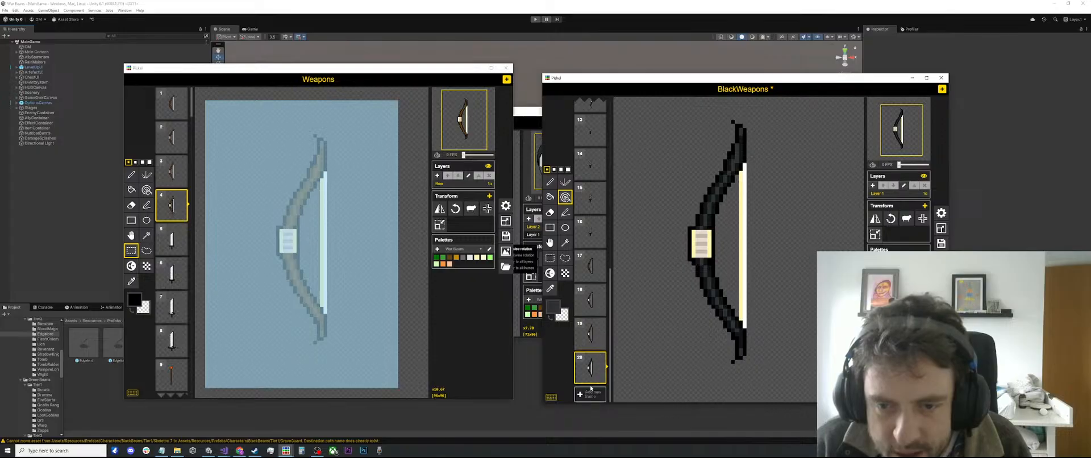
left_click(595, 339)
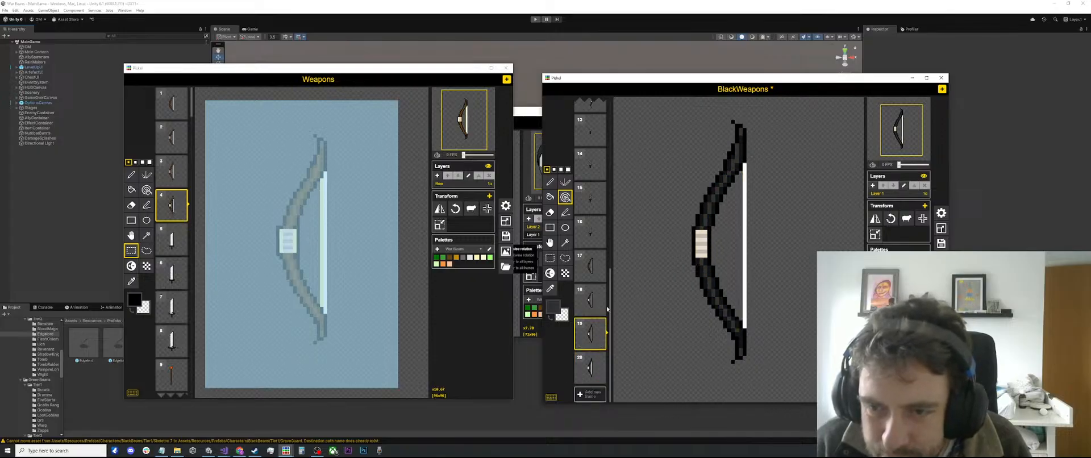
left_click(591, 298)
left_click(705, 265)
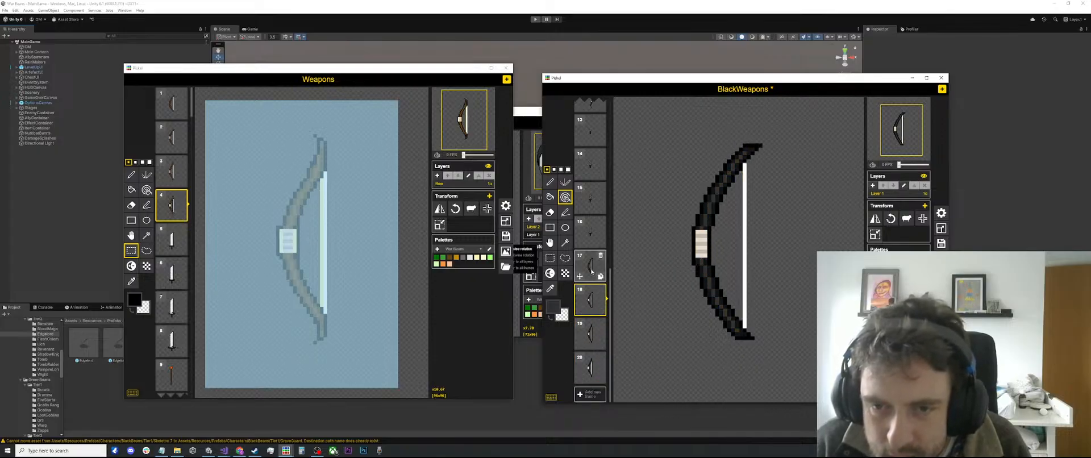
left_click(595, 270)
left_click(702, 263)
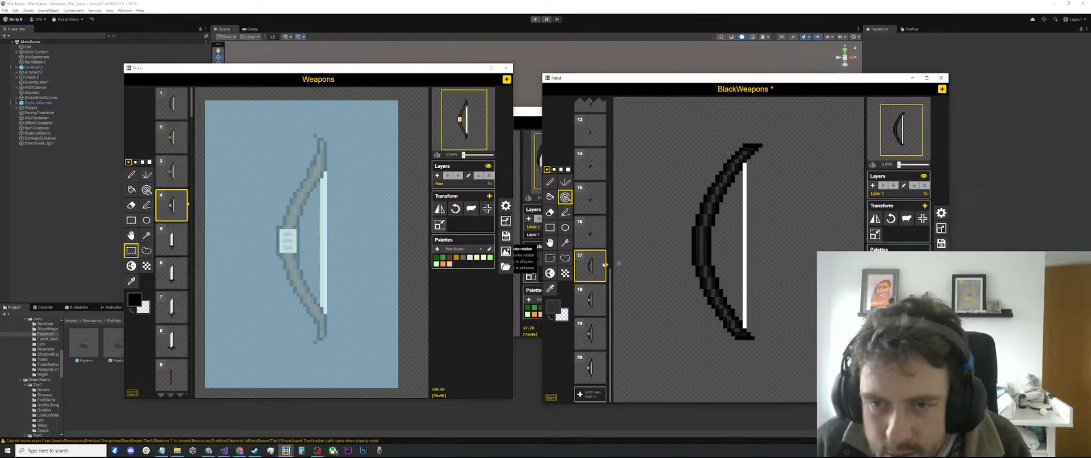
Step: Recolour the dagger grips in frames 16, 15, 14 and 13 with the same slightly lighter dark grey
left_click(586, 233)
left_click(722, 277)
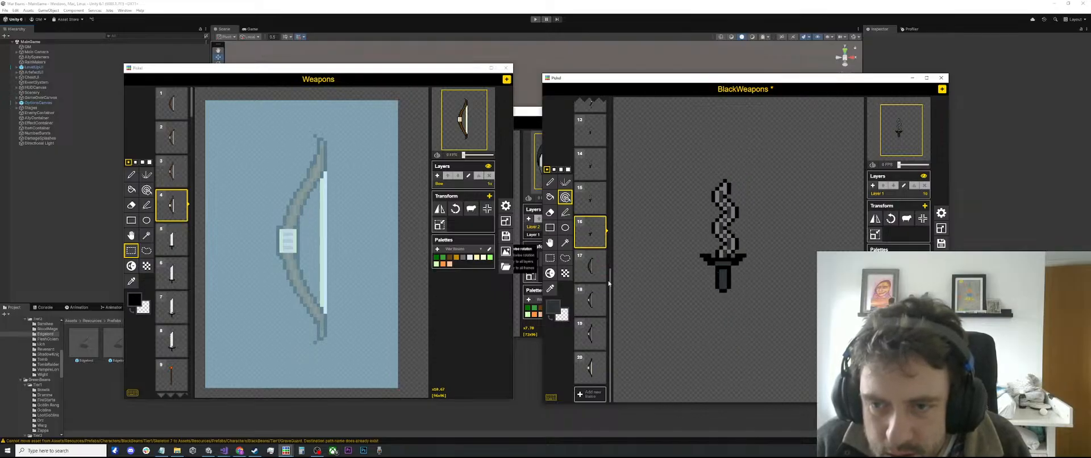
left_click(590, 198)
left_click(723, 277)
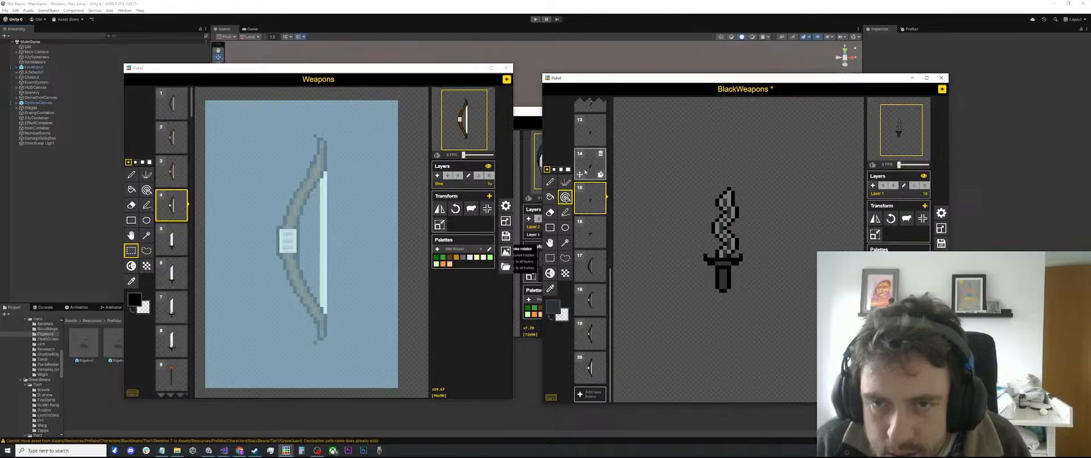
left_click(723, 278)
left_click(591, 167)
scroll(593, 169, "up", 2)
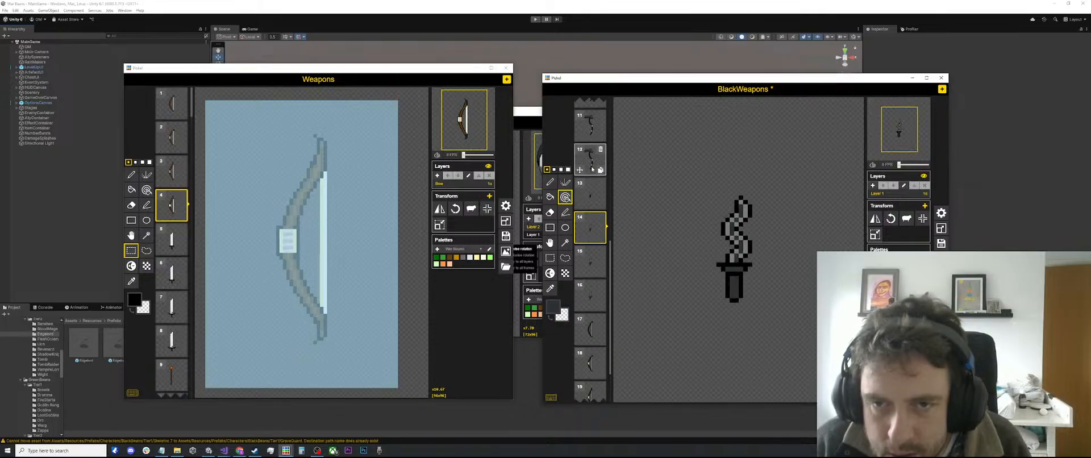
left_click(592, 195)
left_click(732, 281)
Step: Try recolouring the scythe handle in frame 9 with the slightly lighter dark grey
scroll(590, 200, "up", 5)
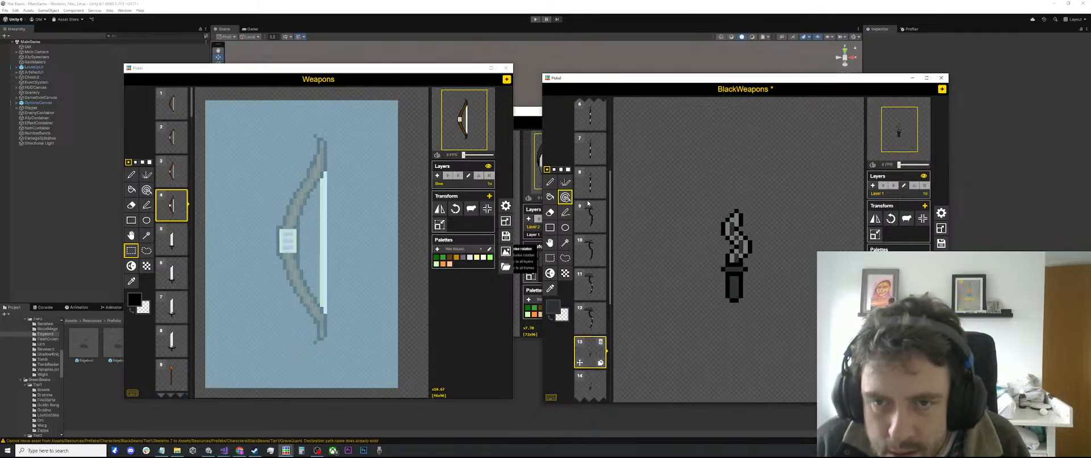
scroll(589, 203, "up", 1)
left_click(590, 248)
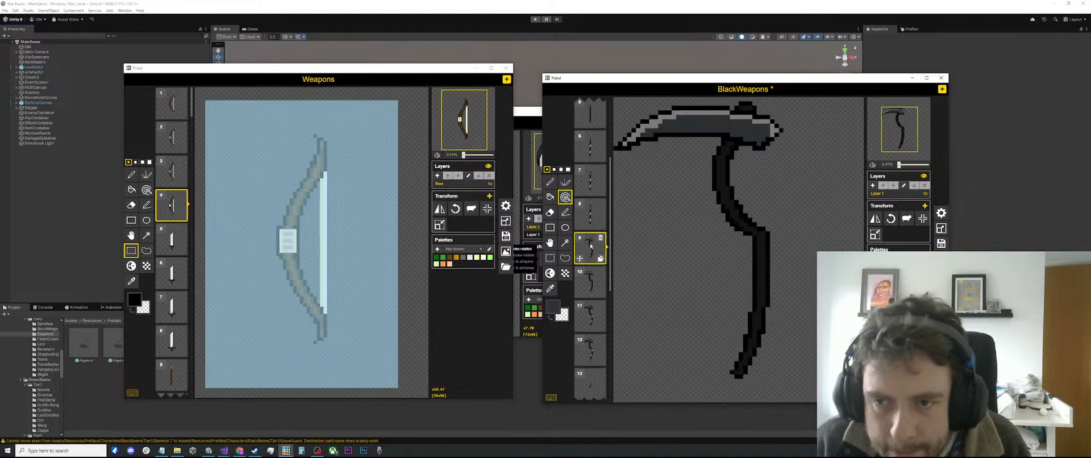
left_click(770, 263)
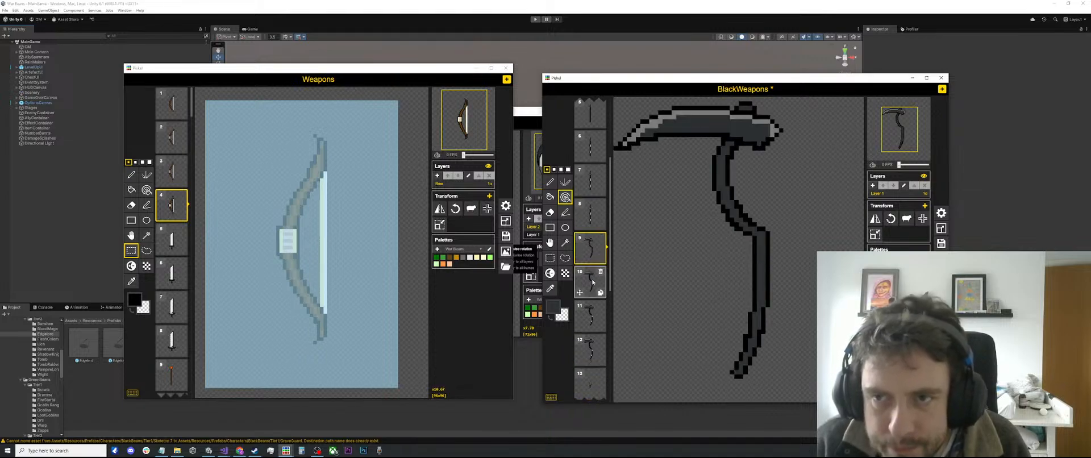
key("ctrl+z")
Step: Go to the bow in frame 20 and choose a muted blue as the primary drawing colour
scroll(591, 267, "down", 5)
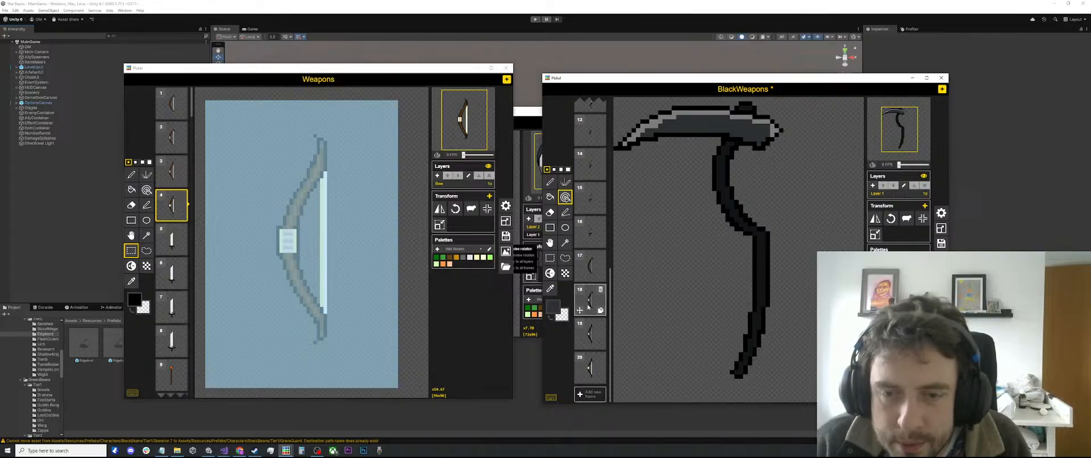
left_click(586, 326)
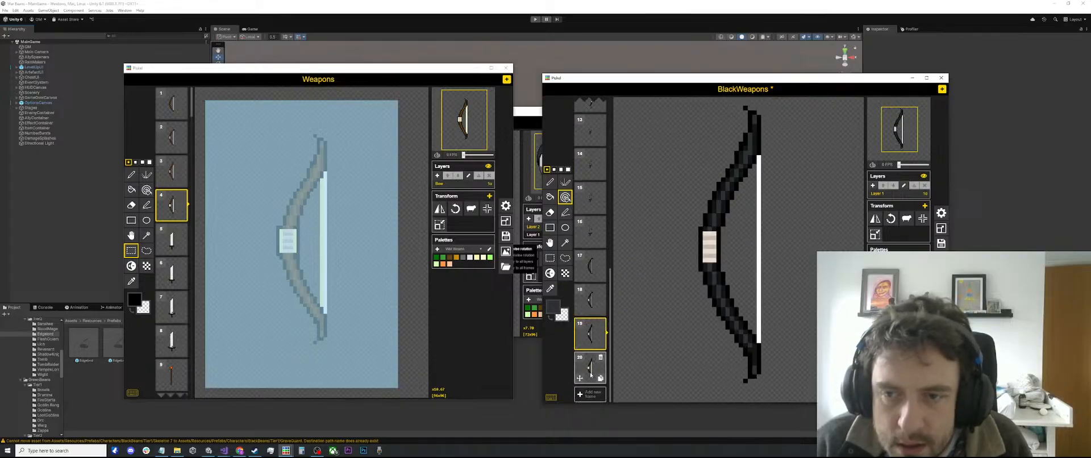
key("Down")
scroll(703, 268, "down", 2)
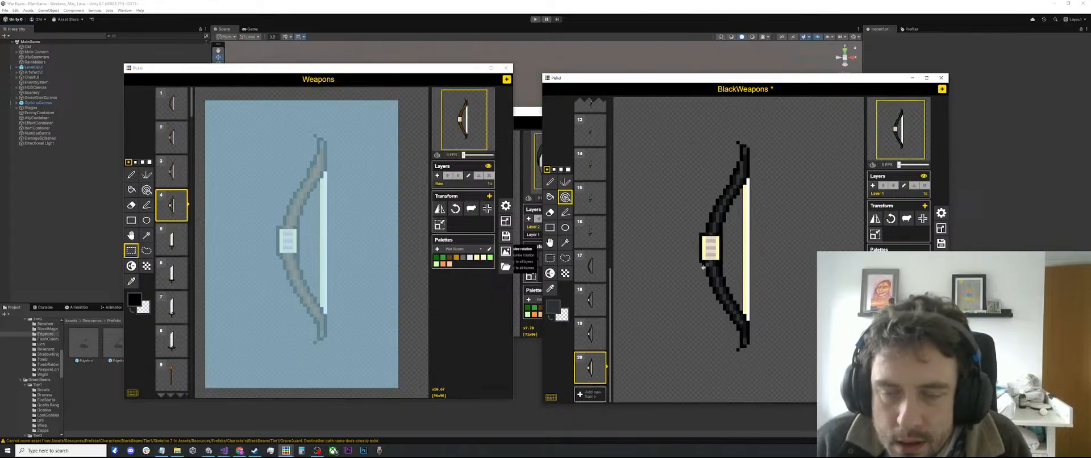
left_click(553, 310)
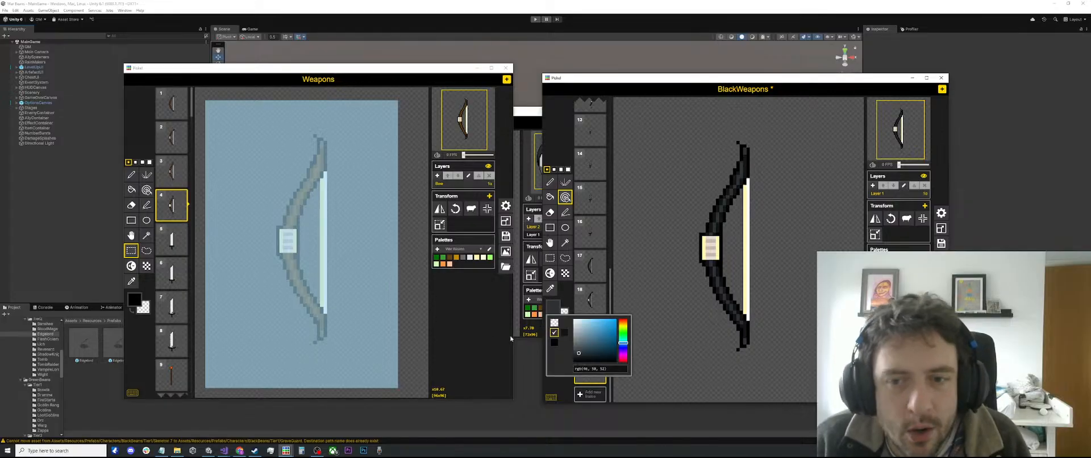
left_click(582, 326)
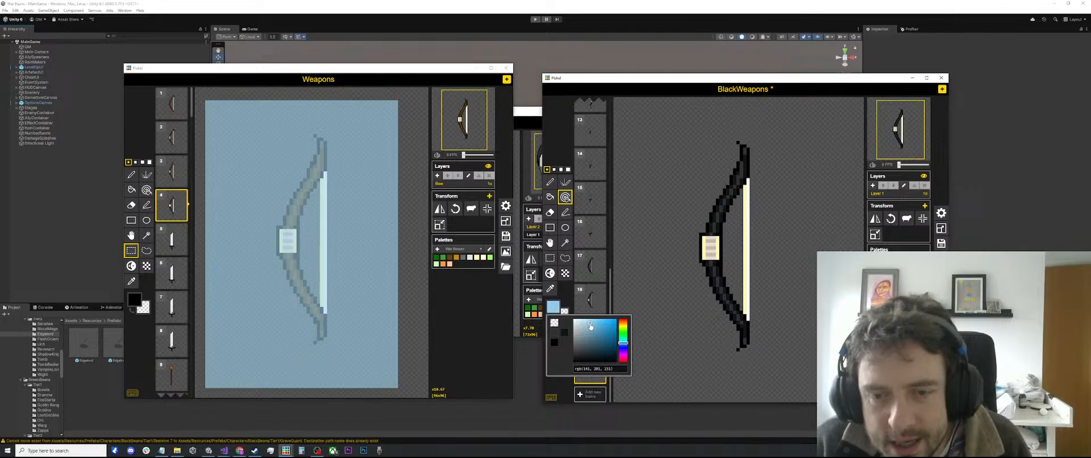
mouse_move(590, 325)
left_mouse_down()
mouse_move(583, 336)
mouse_move(623, 346)
mouse_move(594, 340)
left_mouse_up()
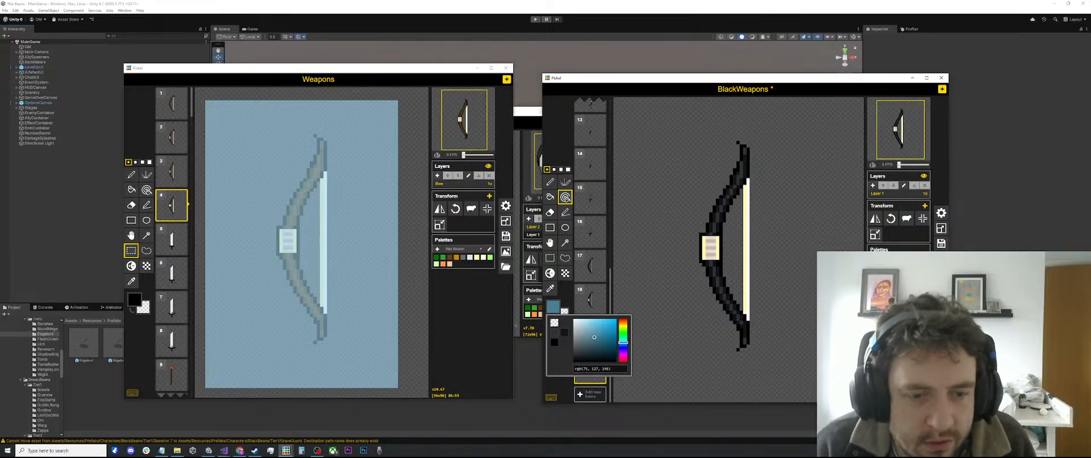
Step: Switch to the BlackBeans sprite and sample the light blue of the head tuft in frame 4
left_click(526, 108)
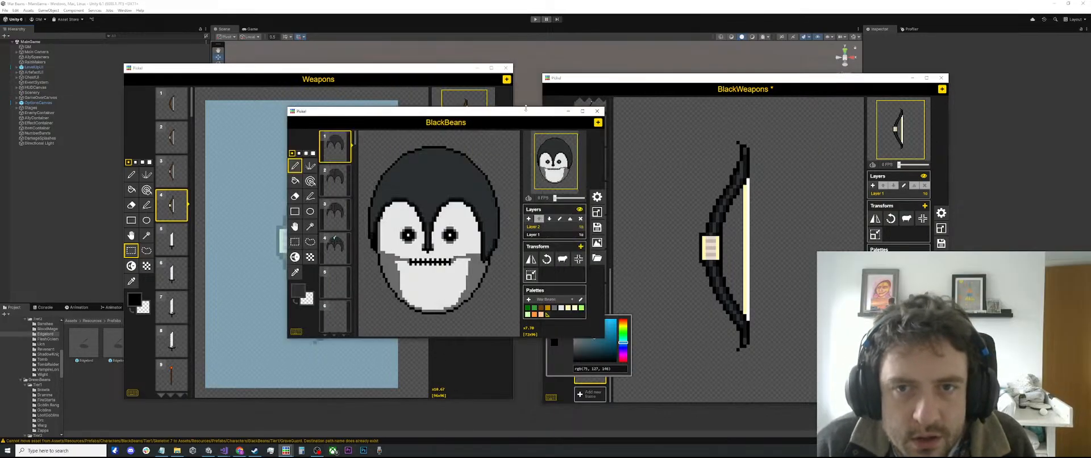
left_click(336, 249)
key("o")
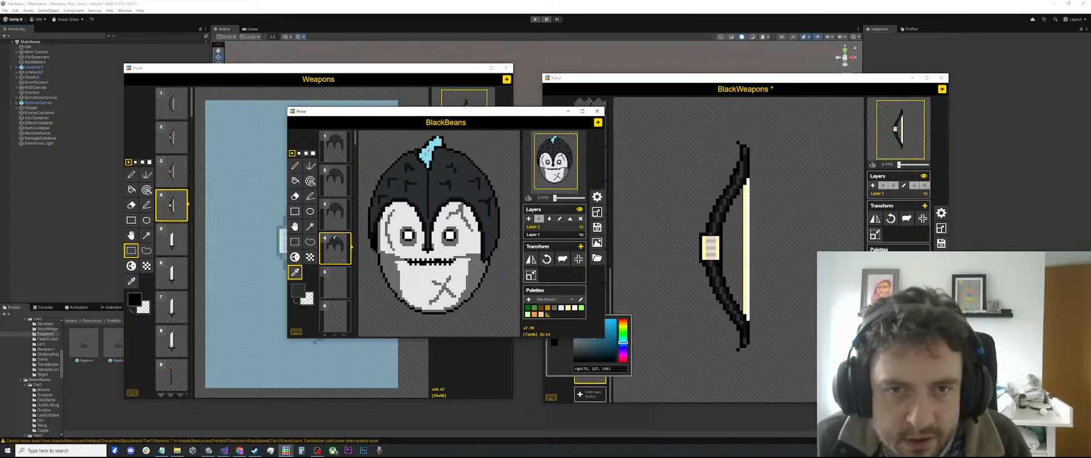
left_click(430, 152)
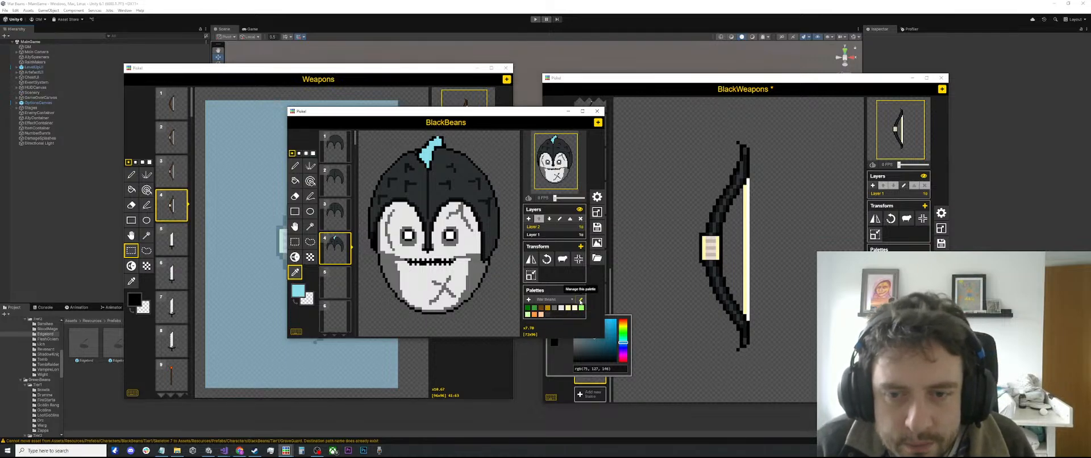
left_click(580, 299)
left_click(507, 257)
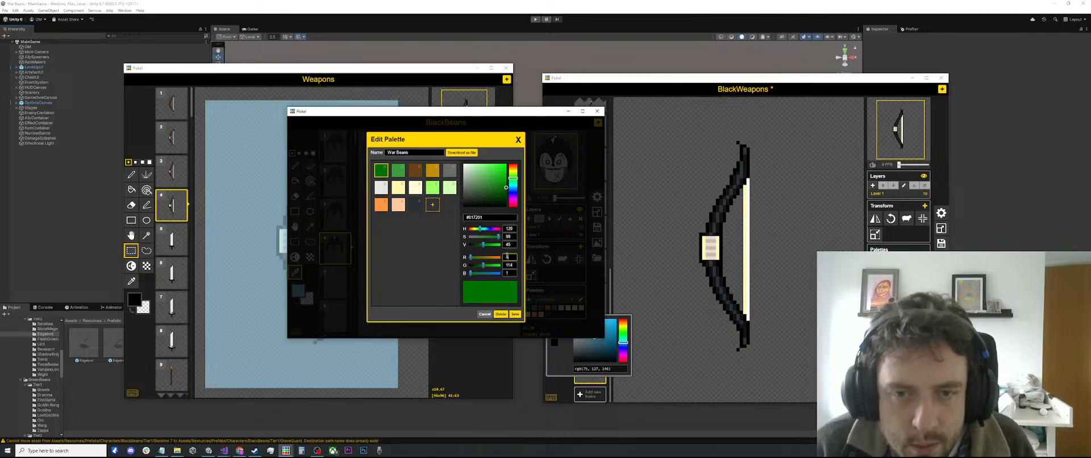
type("138")
key("Tab")
type("222")
key("Tab")
type("2")
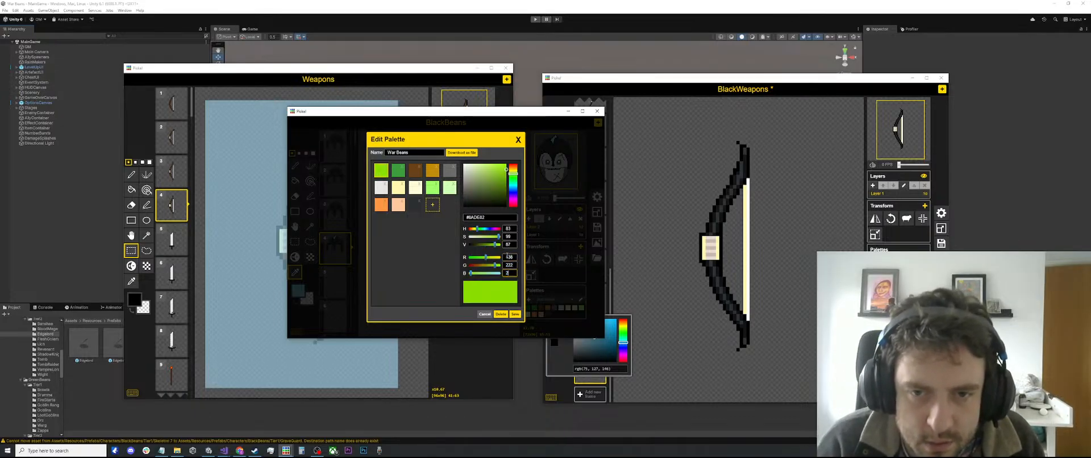
type("34")
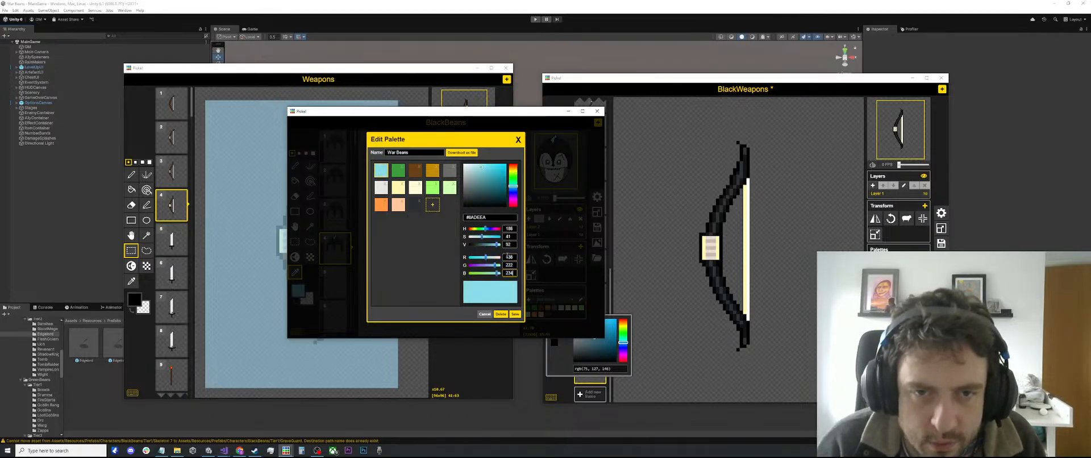
left_click(430, 208)
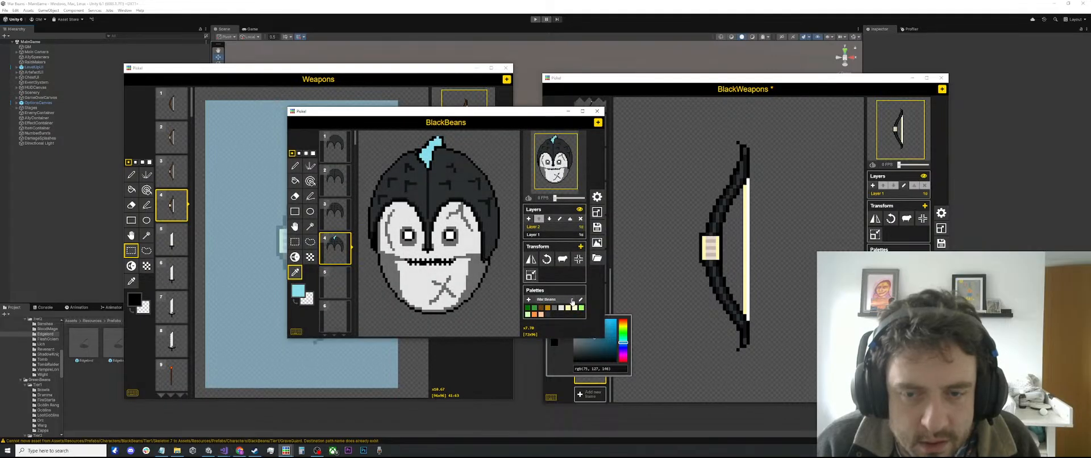
Step: Add a new light blue with RGB 138, 222, 224 to the War Beans palette and save the palette
left_click(580, 299)
left_click(433, 205)
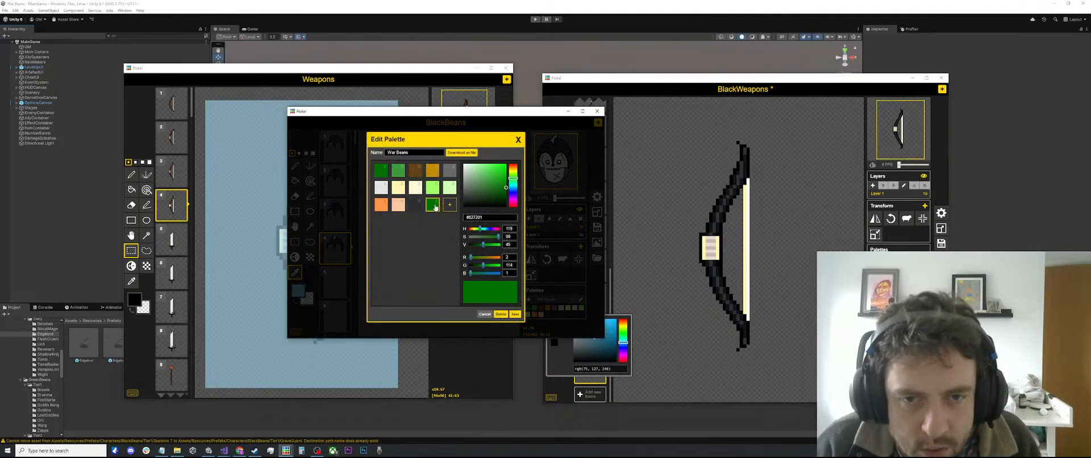
left_click(513, 258)
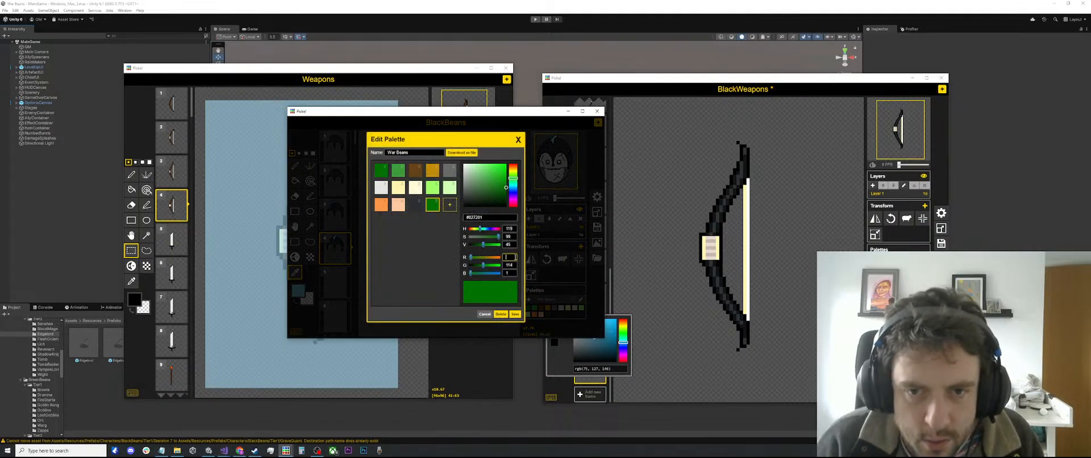
type("138")
key("Tab")
type("222")
key("Tab")
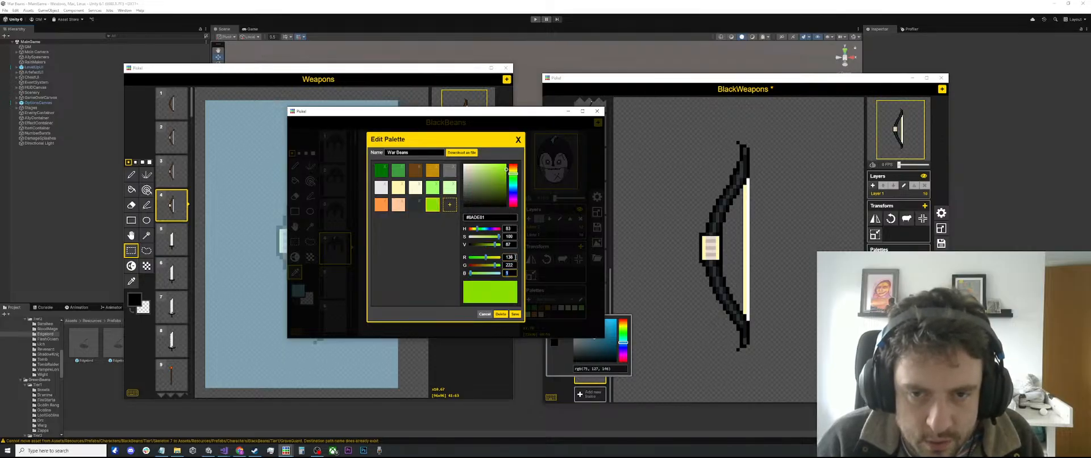
type("224")
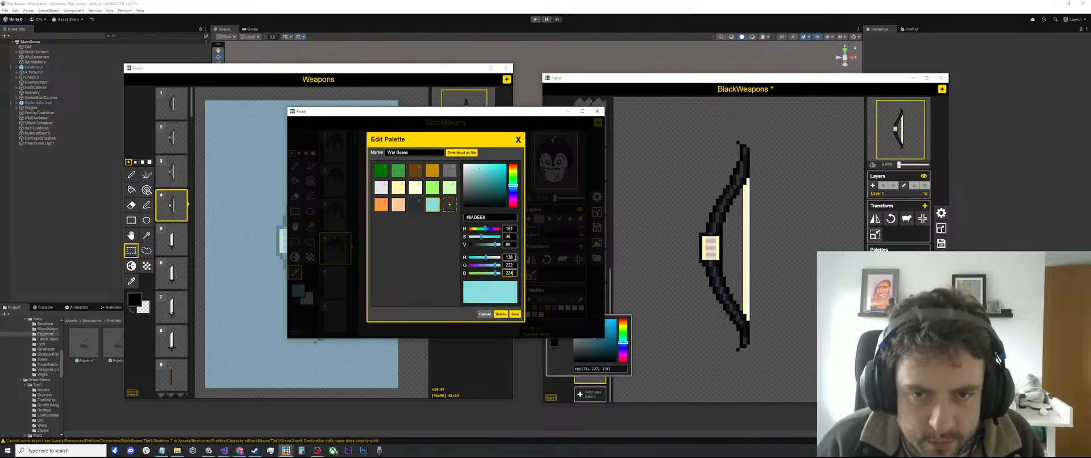
left_click(515, 313)
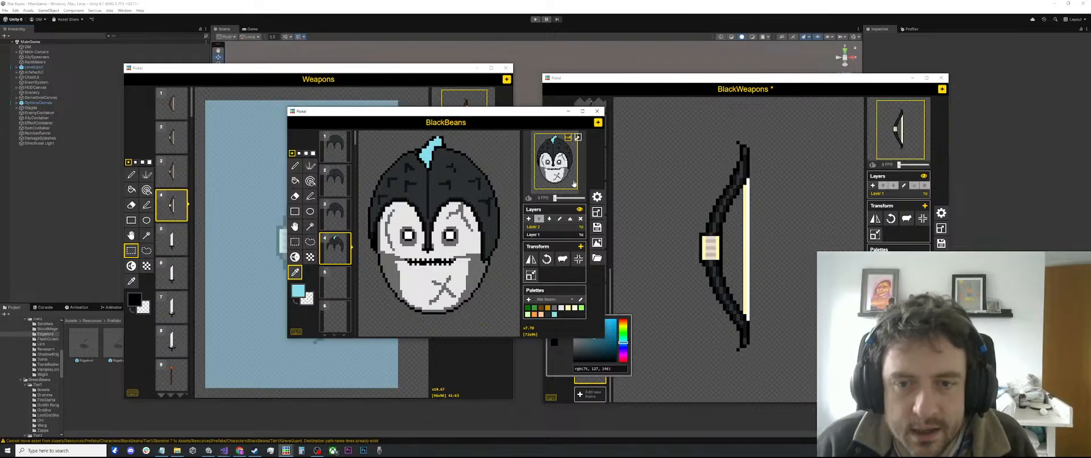
Step: Save the BlackWeapons sprite and reload it from its saved BlackWeapons file
left_click(875, 247)
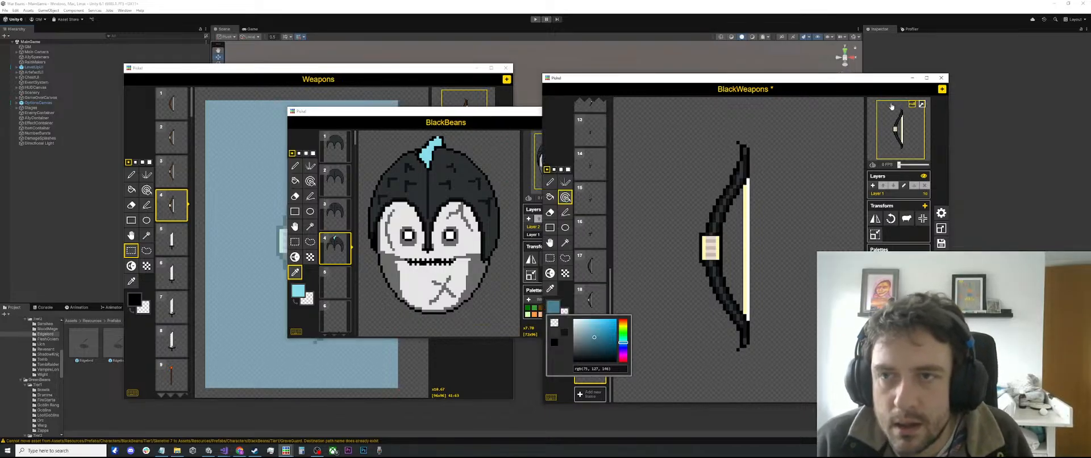
key("ctrl+s")
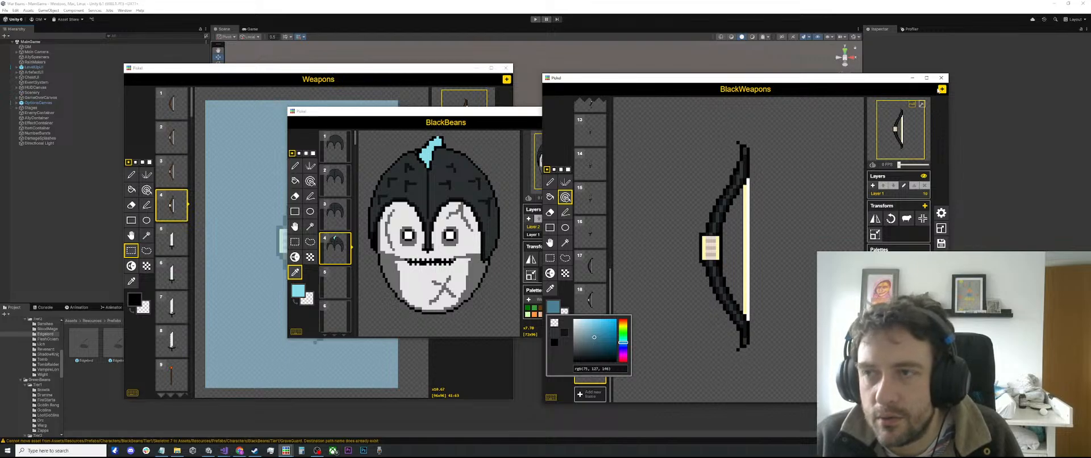
left_click(941, 274)
left_click(886, 213)
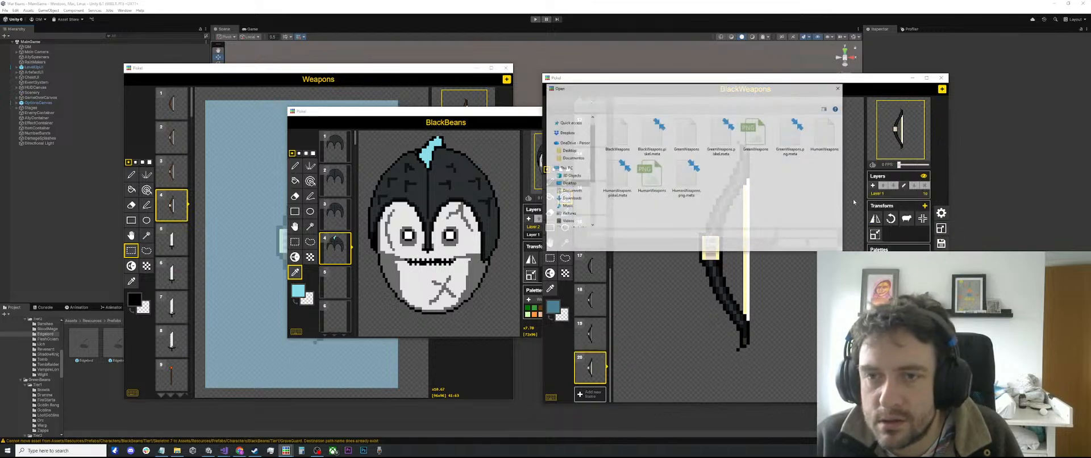
double_click(618, 136)
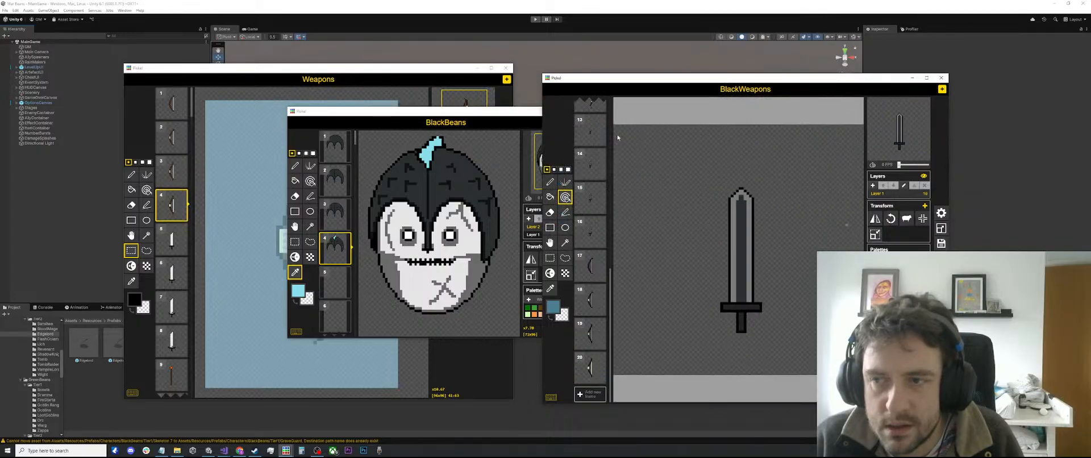
Step: Create a new empty sprite in a separate window and close the BlackWeapons window
left_click(941, 89)
left_click(941, 79)
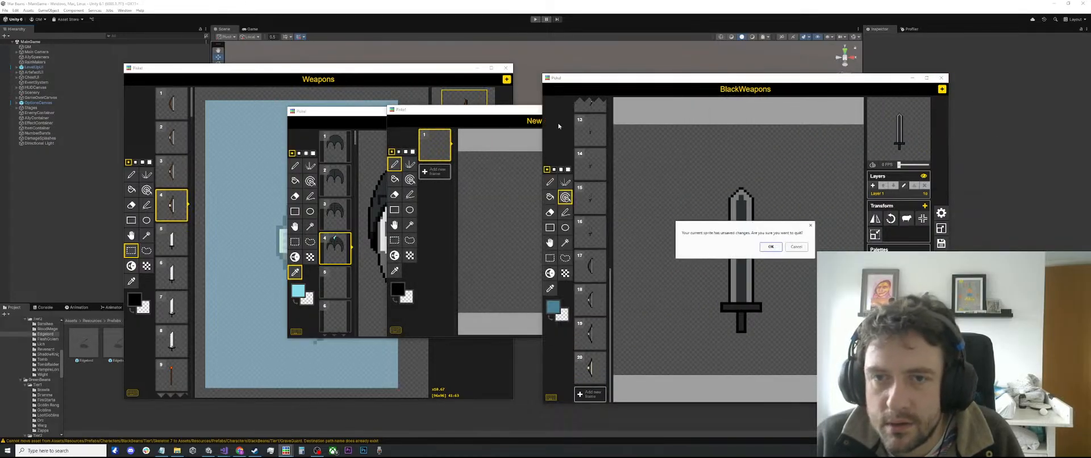
left_click(792, 247)
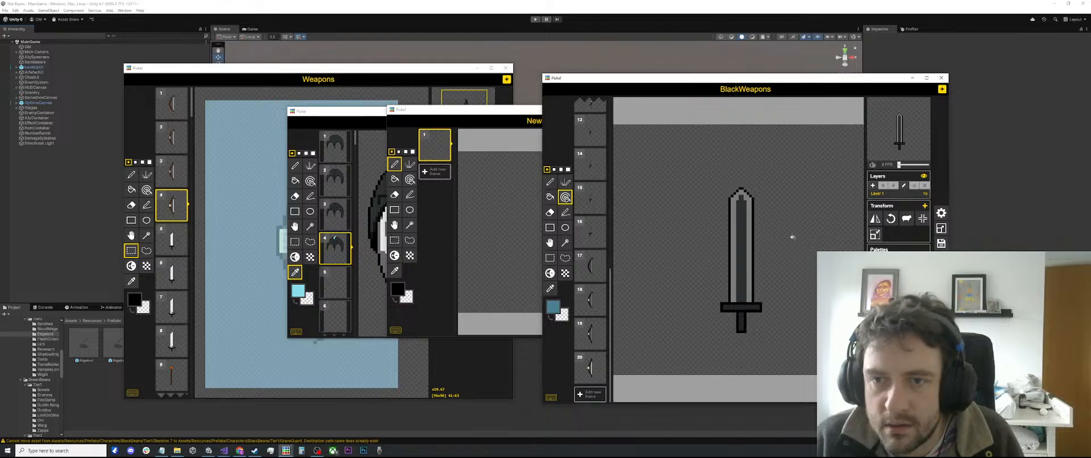
left_click(941, 77)
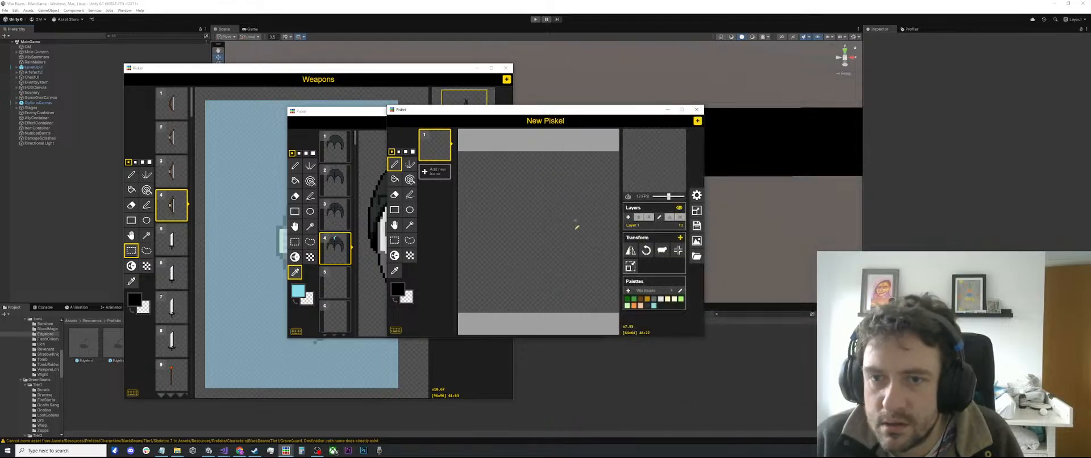
Step: Load the saved BlackWeapons sprite file into the new sprite window
left_click(697, 257)
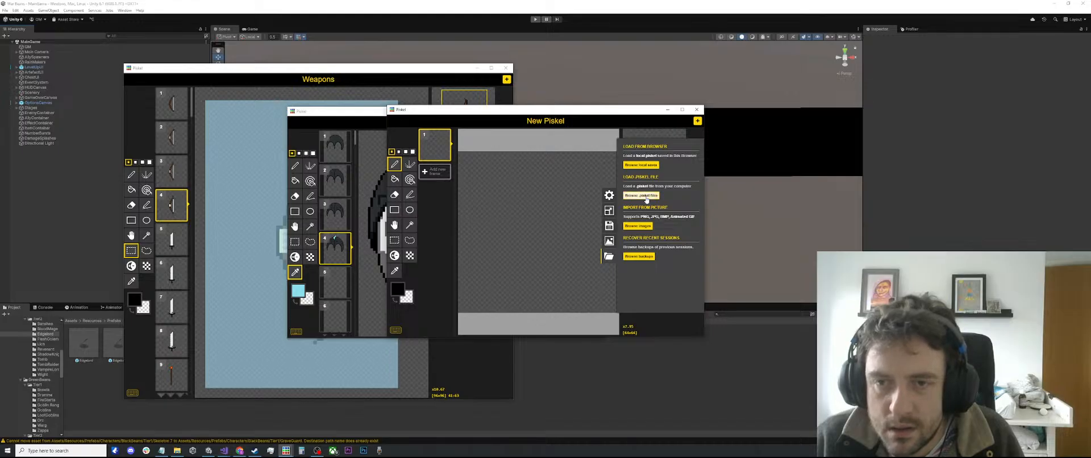
left_click(644, 194)
double_click(461, 166)
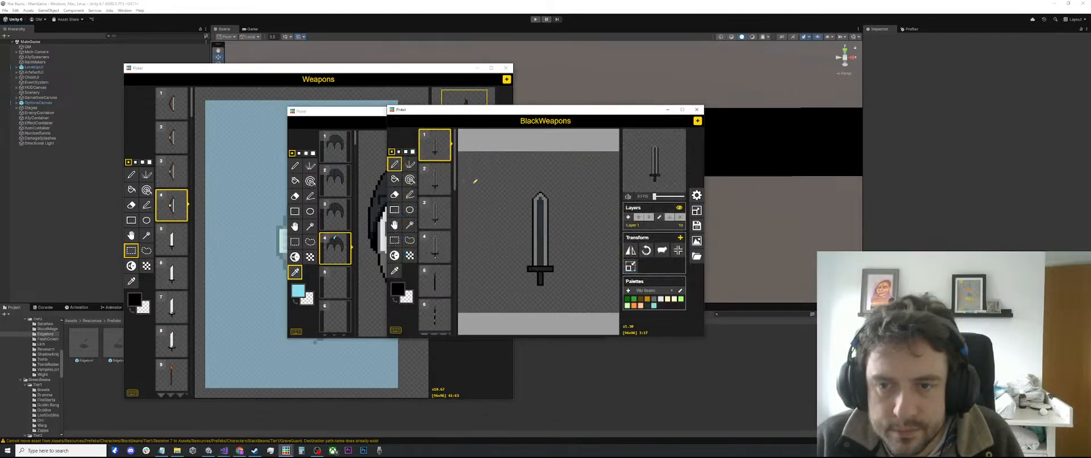
Step: Recolour the pale yellow grip edges and string of the bow in frame 20 with the light blue palette colour
scroll(439, 265, "down", 10)
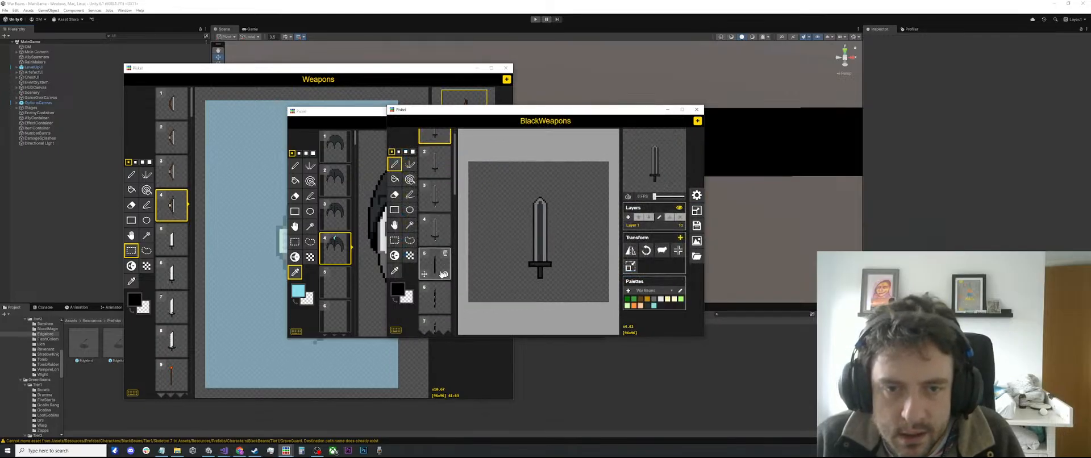
left_click(435, 300)
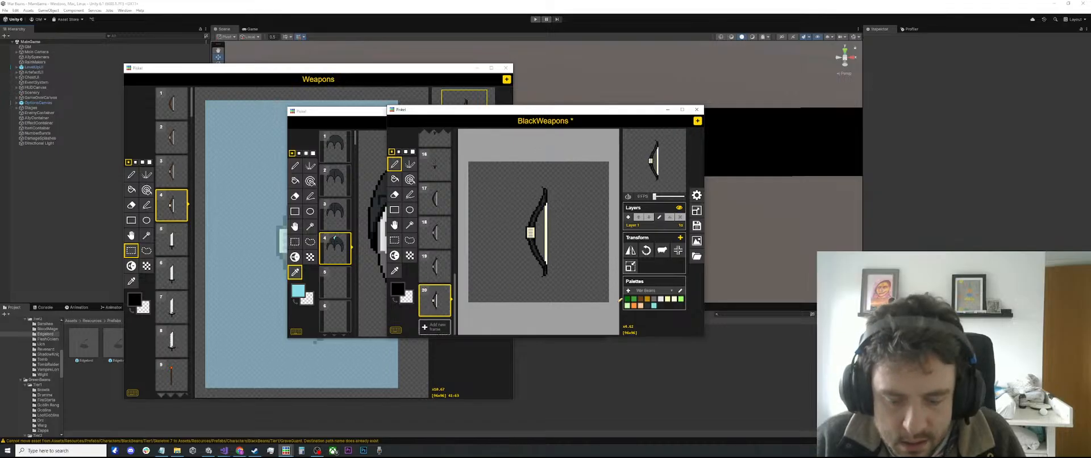
left_click(654, 306)
key("a")
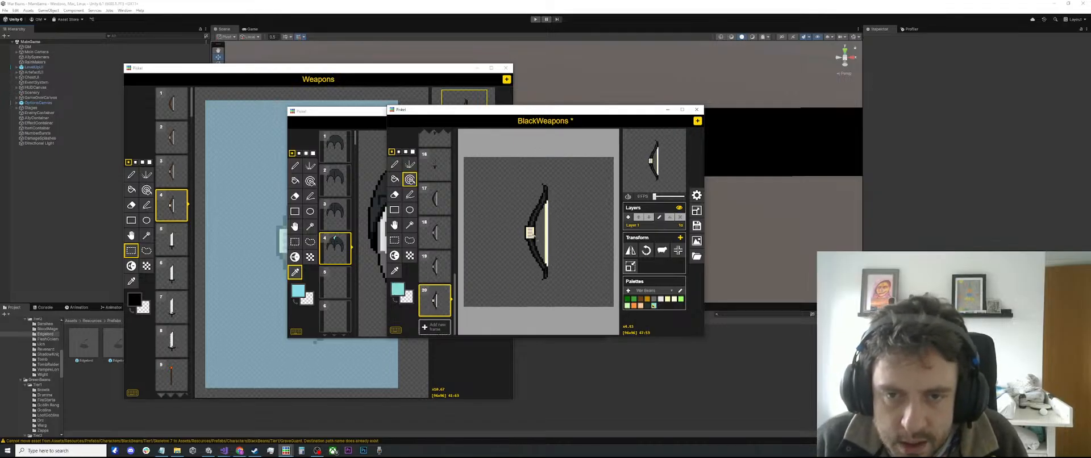
left_click(535, 227)
Step: Move the BlackWeapons window clear of the other sprites and enlarge it for a closer view of the bow
left_click_drag(490, 113, 649, 71)
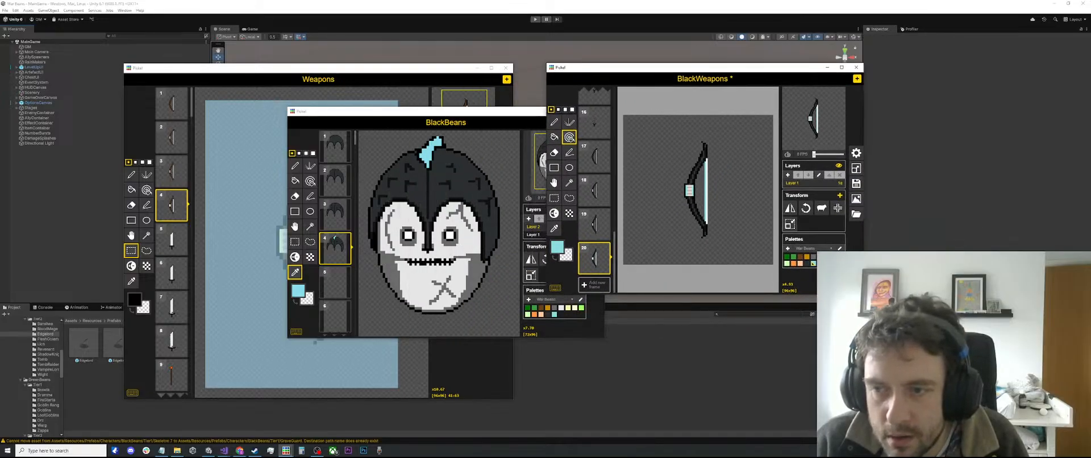
left_click_drag(864, 294, 950, 406)
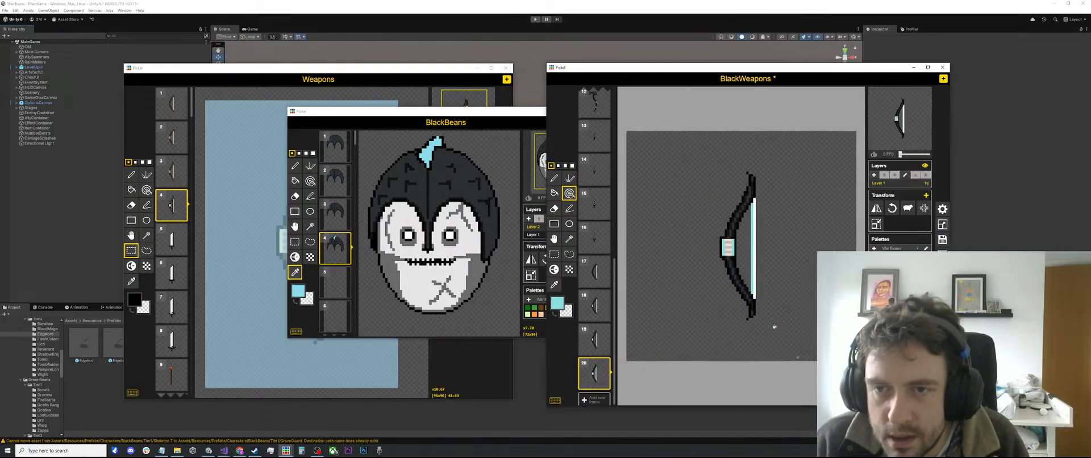
scroll(731, 303, "up", 8)
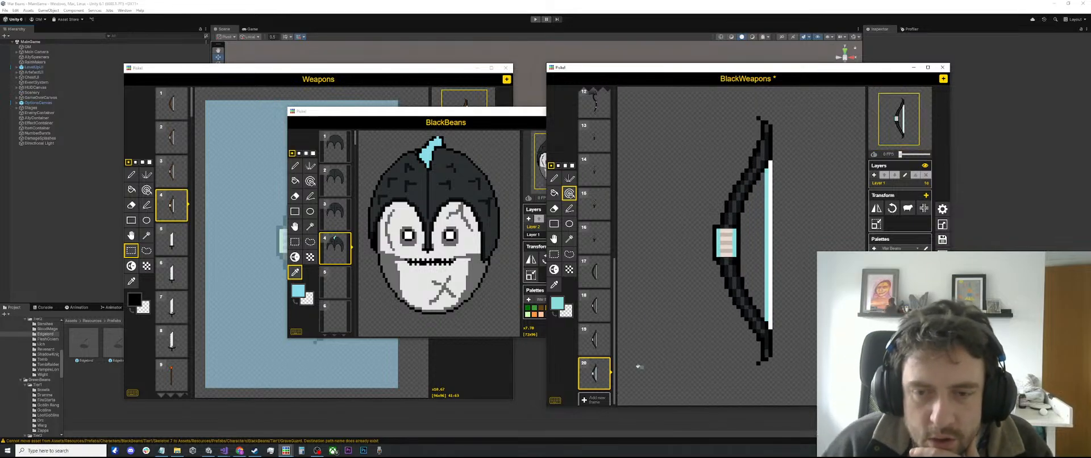
Step: Compare the bow designs in frames 17, 18 and 19 of BlackWeapons
left_click(594, 340)
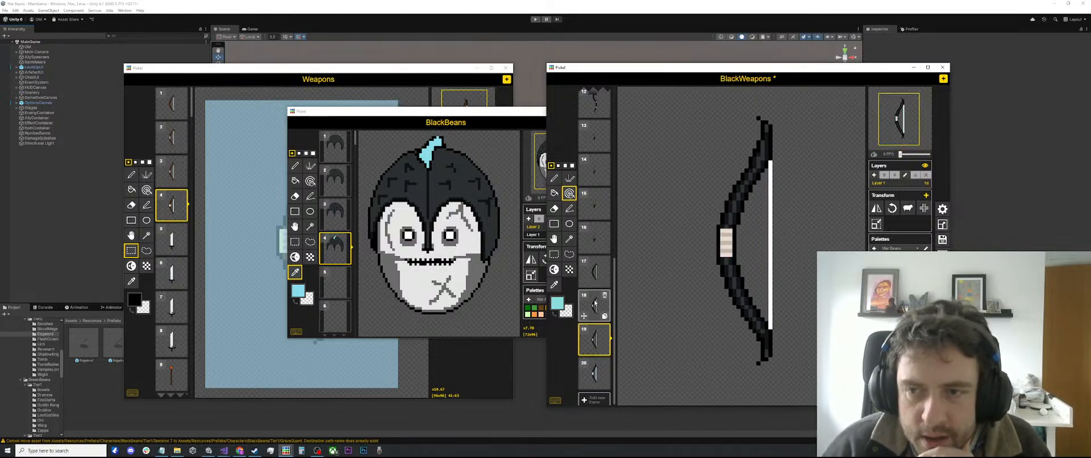
left_click(594, 305)
left_click(592, 281)
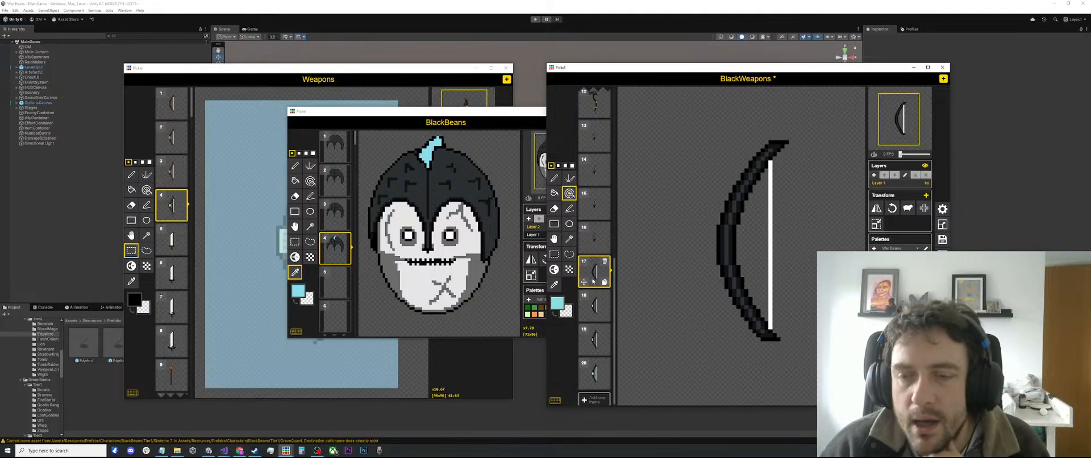
left_click(594, 305)
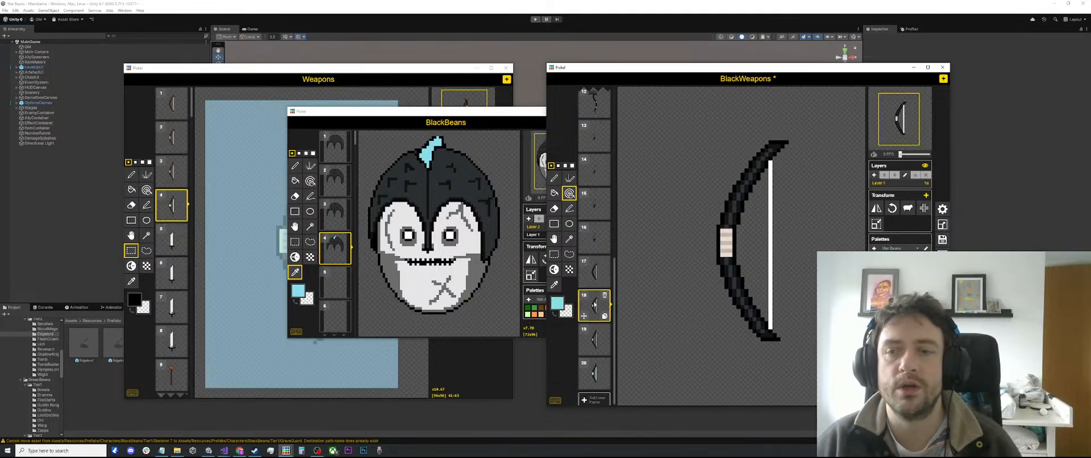
left_click(594, 338)
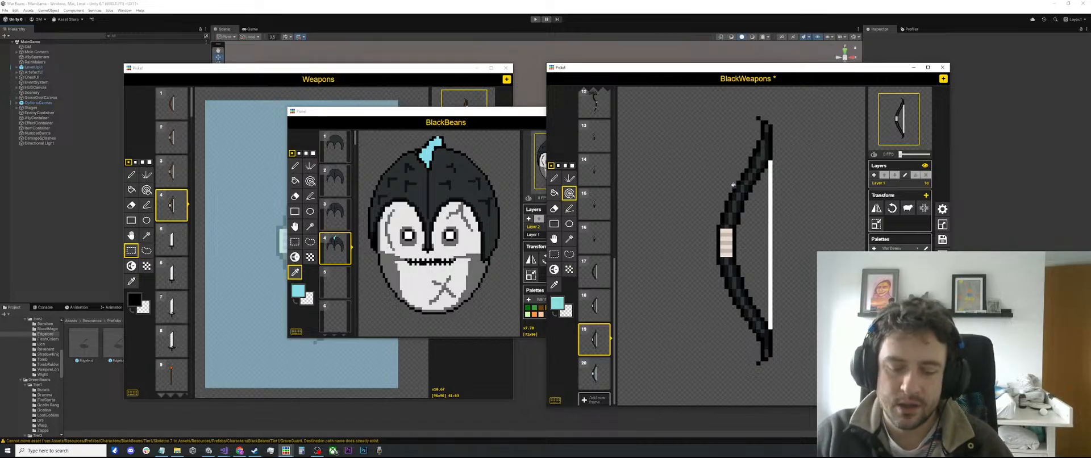
Step: Try a short black spur on the upper limb of the frame 19 bow, using its sampled black, and undo it
key("o")
left_click(735, 186)
key("p")
left_click_drag(733, 182, 721, 168)
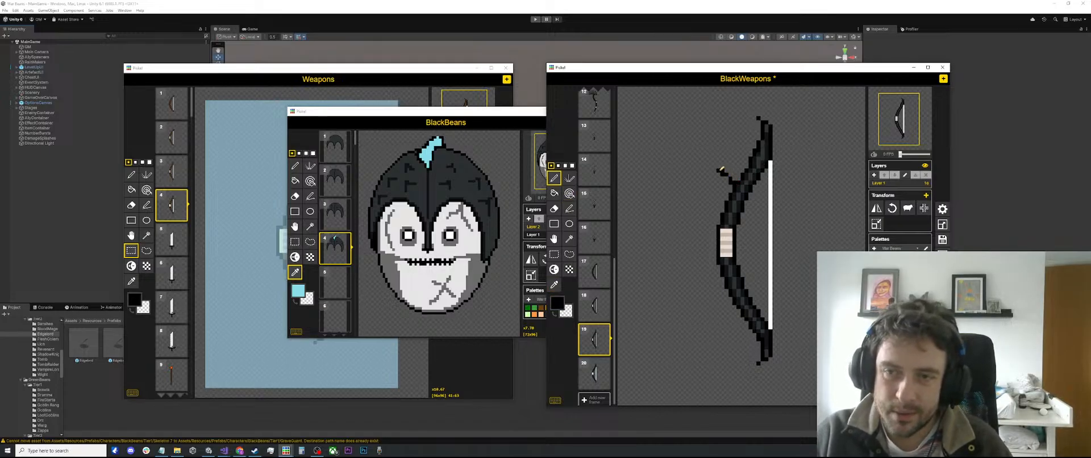
key("ctrl+z")
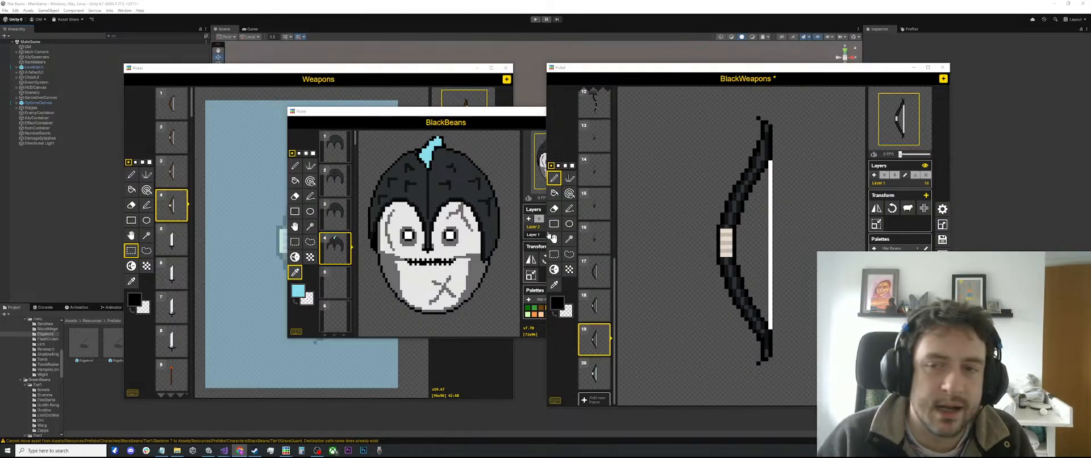
Step: Try curved black spikes beside the grip and on the upper limb of the frame 19 bow, undoing each attempt
left_click_drag(718, 226, 703, 206)
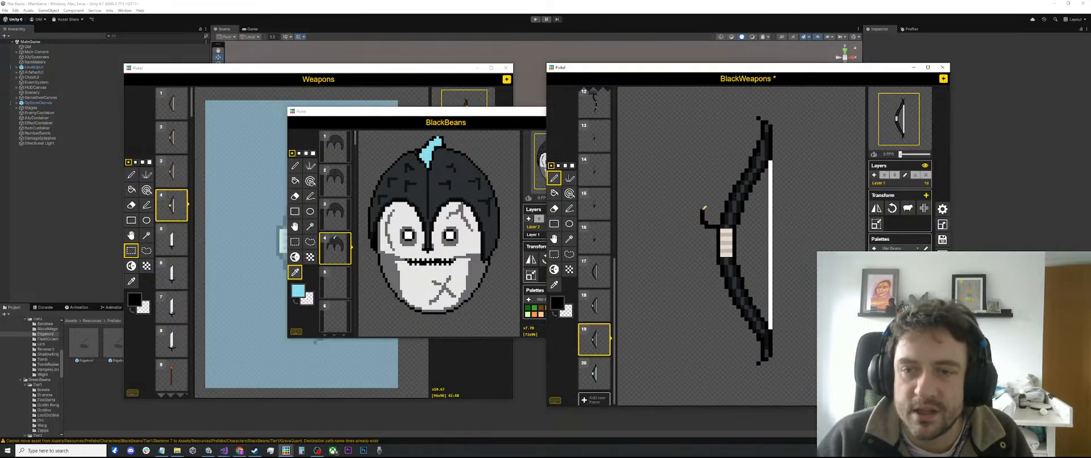
mouse_move(720, 259)
left_mouse_down()
mouse_move(696, 290)
mouse_move(718, 266)
left_mouse_up()
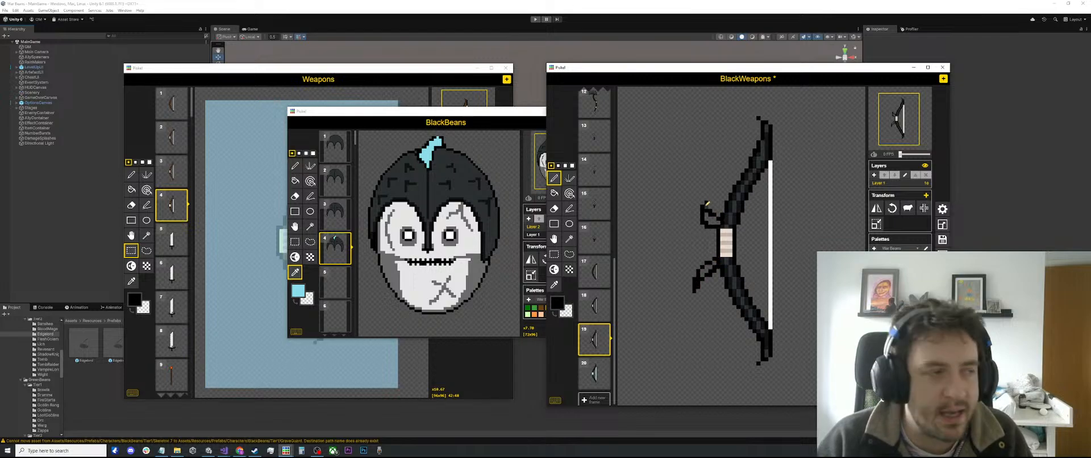
key("ctrl+z")
key("ctrl+z")
key("ctrl+z")
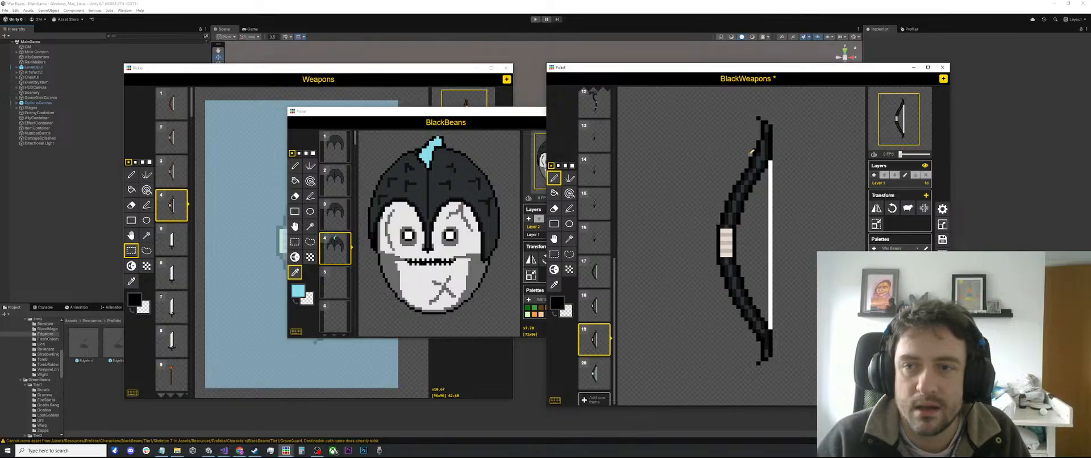
left_click_drag(749, 162, 724, 136)
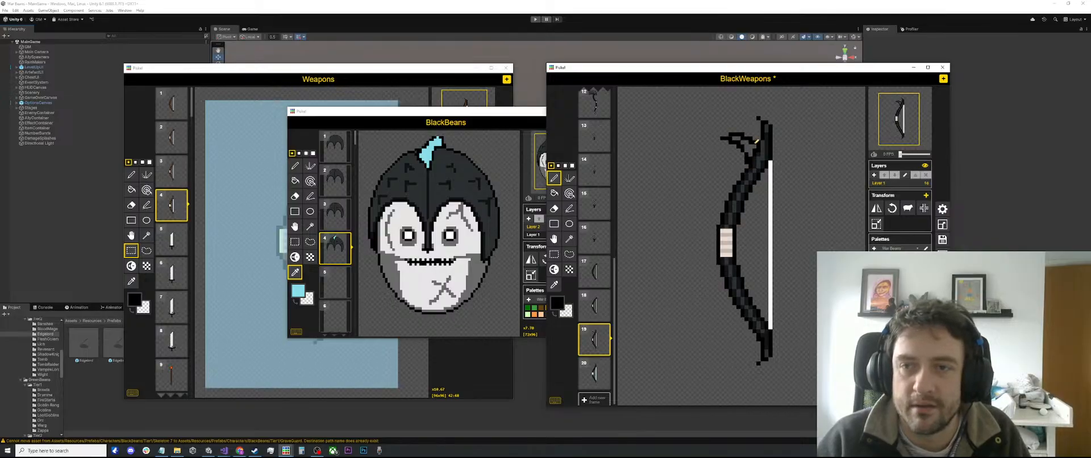
key("ctrl+z")
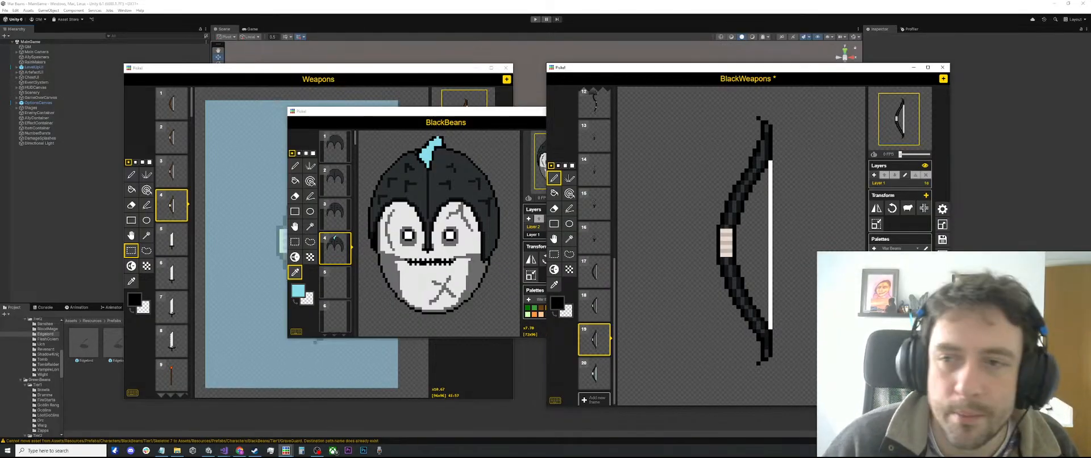
left_click_drag(734, 177, 705, 157)
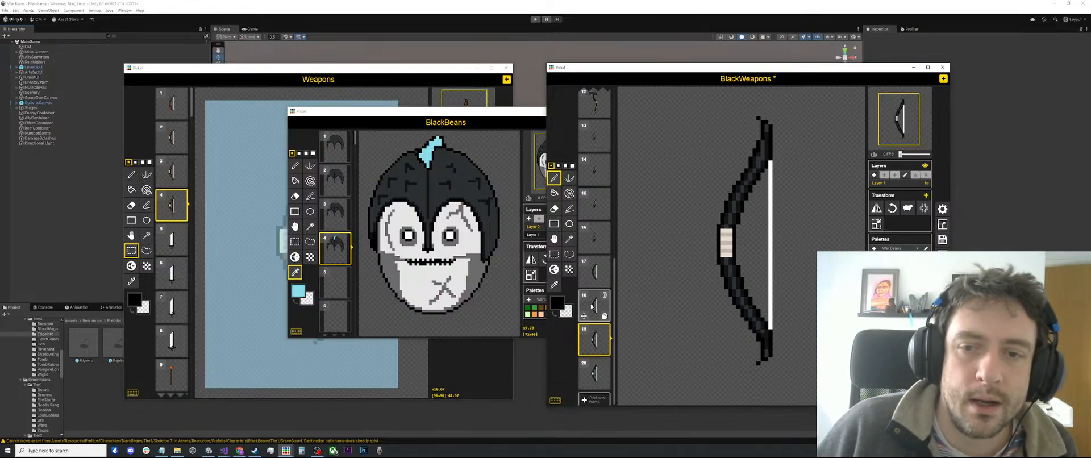
Step: Open the brown bow in frame 68 of the Weapons sprite as a design reference
scroll(594, 305, "down", 1)
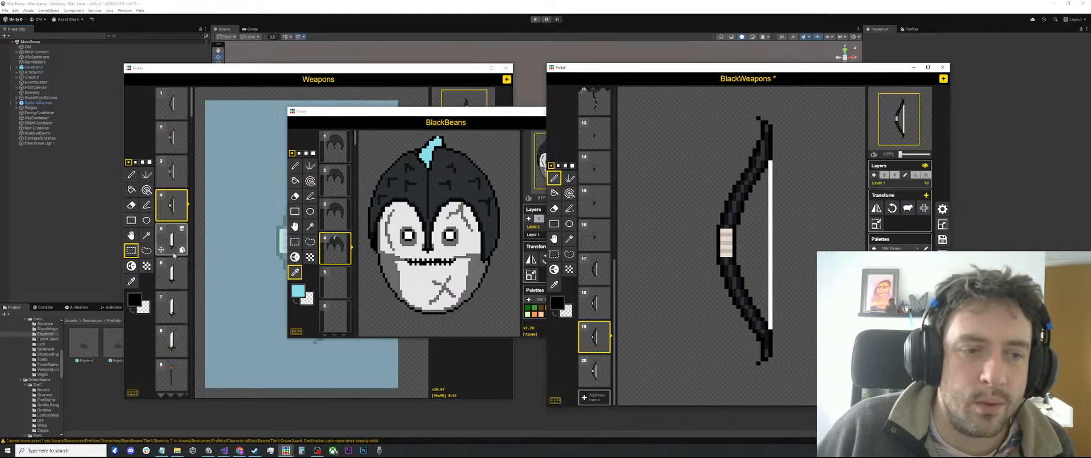
scroll(172, 272, "down", 10)
scroll(183, 279, "down", 11)
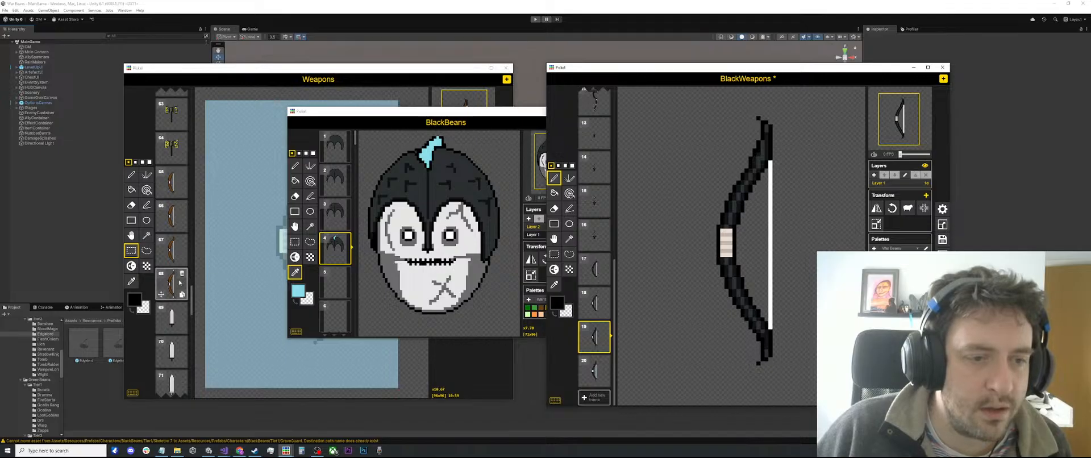
left_click(169, 286)
Step: Examine the bow upgrade designs in frames 89 to 92 of the Weapons sprite and clear the selection
scroll(176, 284, "down", 3)
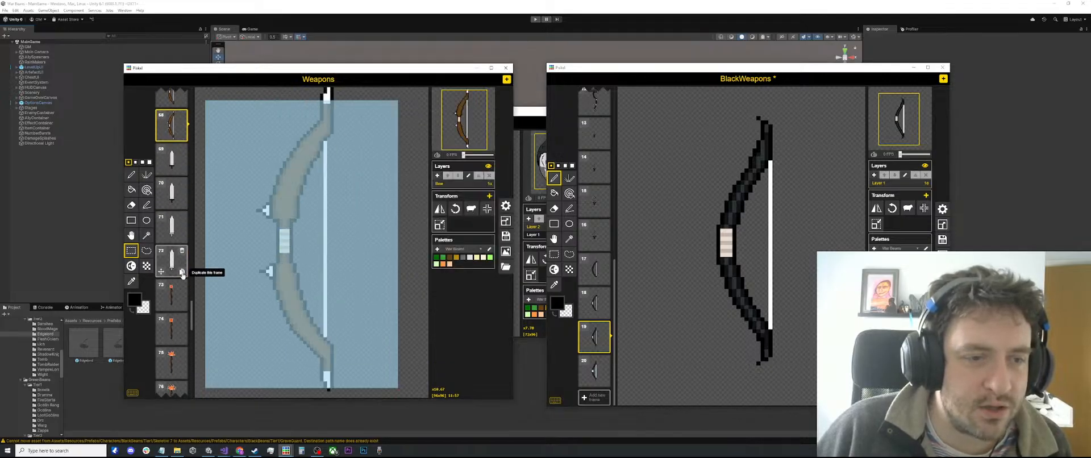
scroll(185, 292, "down", 5)
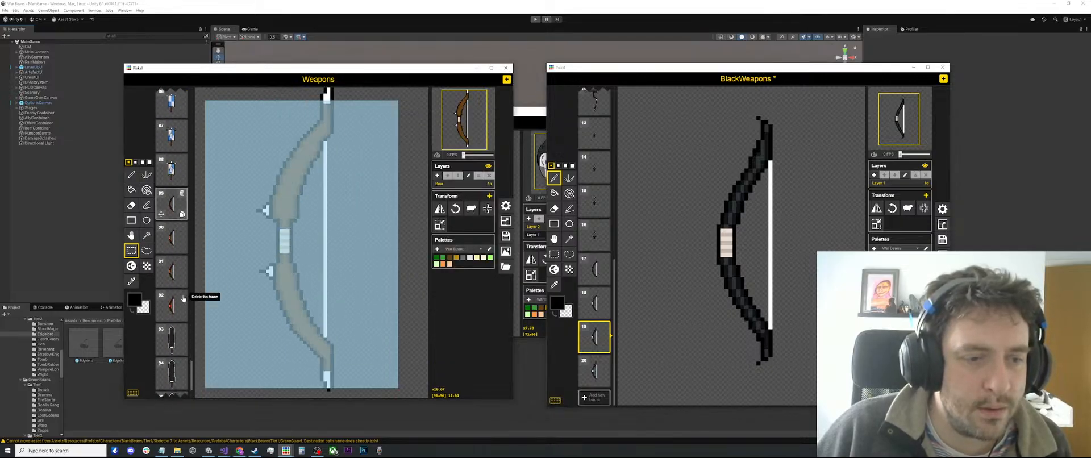
left_click(177, 271)
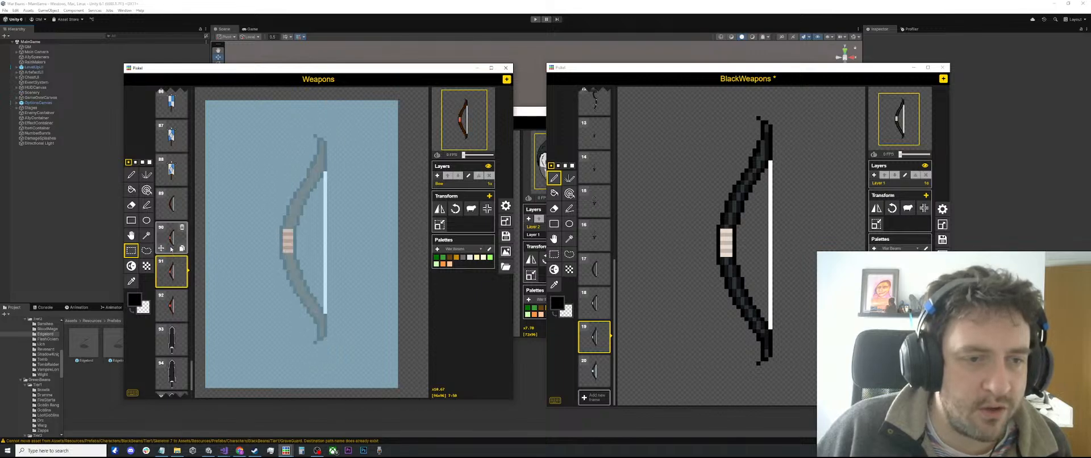
left_click(171, 249)
left_click(172, 205)
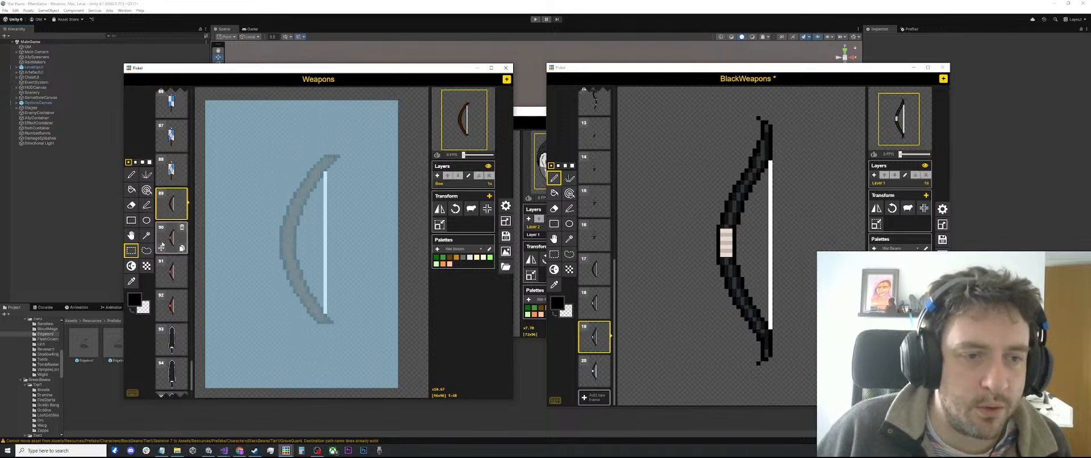
left_click(164, 244)
left_click(168, 273)
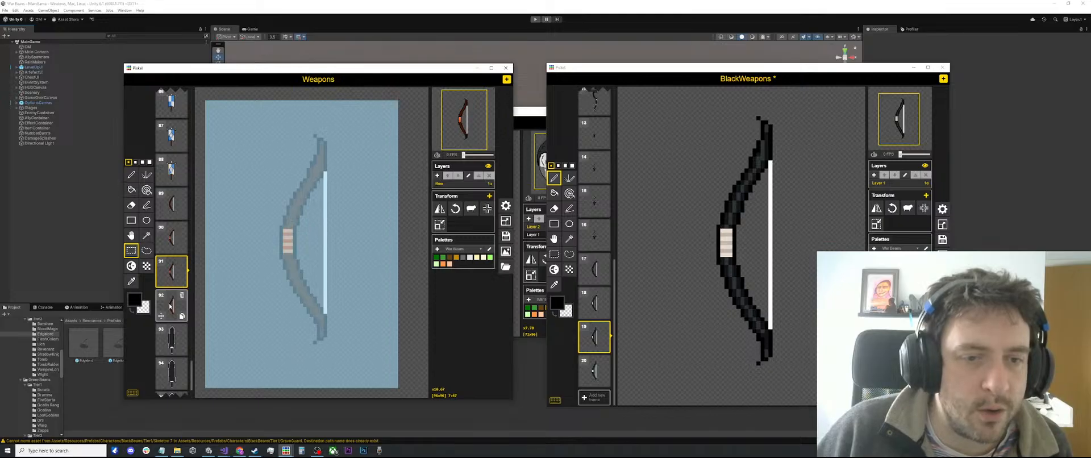
left_click(170, 306)
left_click(290, 92)
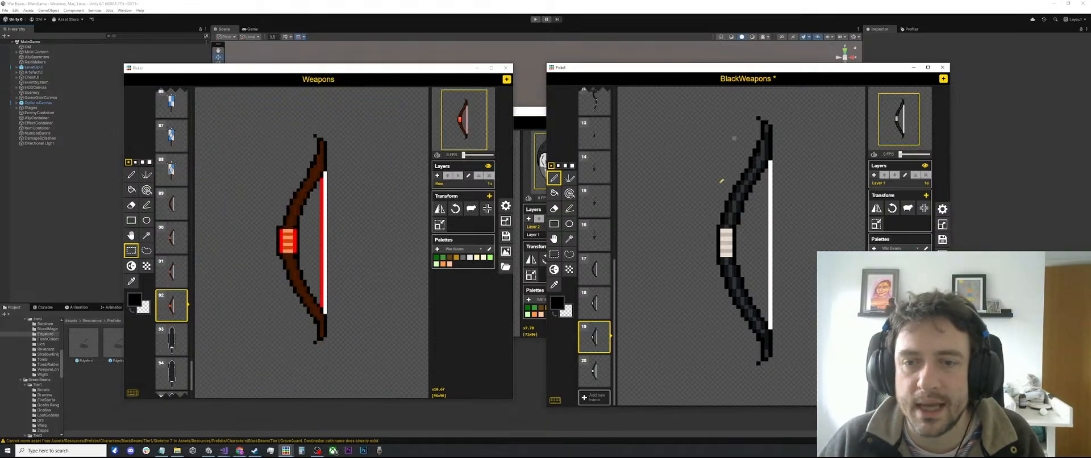
Step: Add a new empty frame after the light blue detailed bow in frame 20 of BlackWeapons
left_click(594, 370)
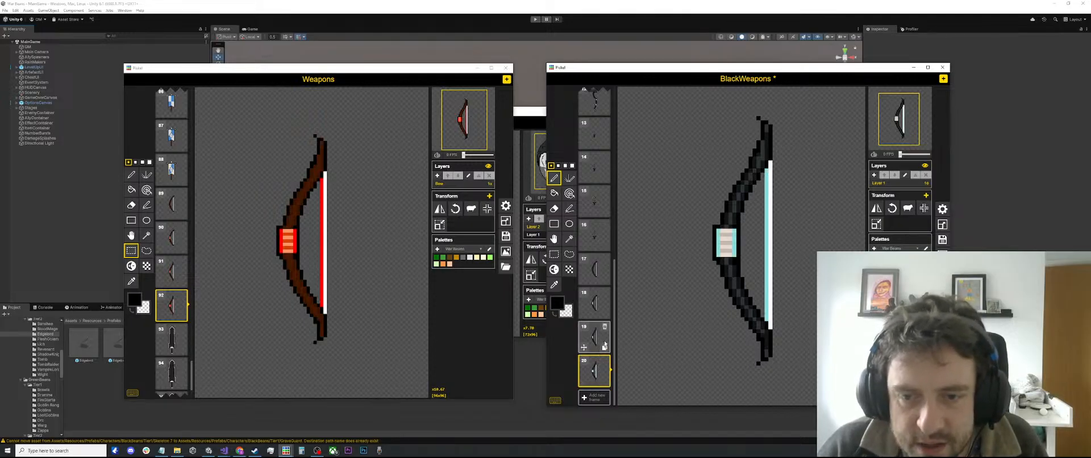
left_click(594, 397)
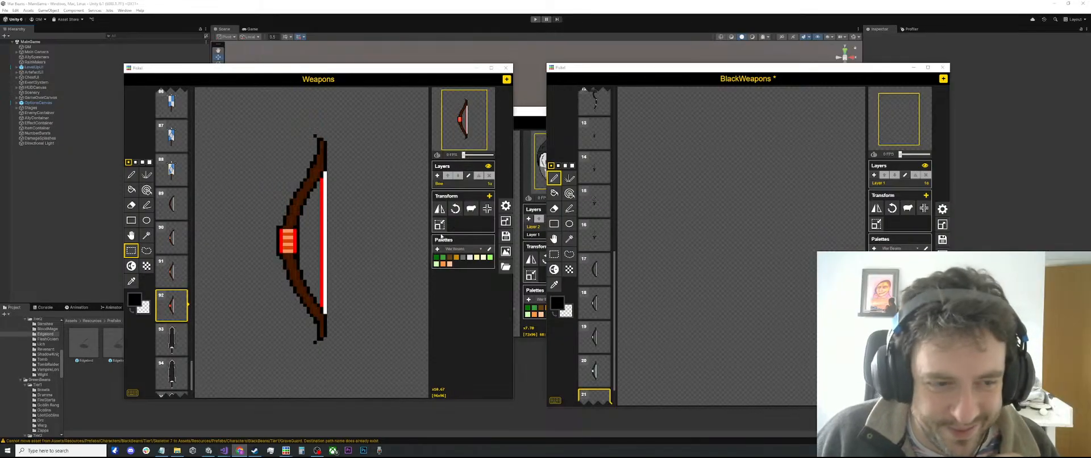
Step: Find the light blue orb staff in the Weapons sprite and select its brown shaft below the orb for copying
scroll(176, 262, "down", 2)
scroll(179, 261, "up", 8)
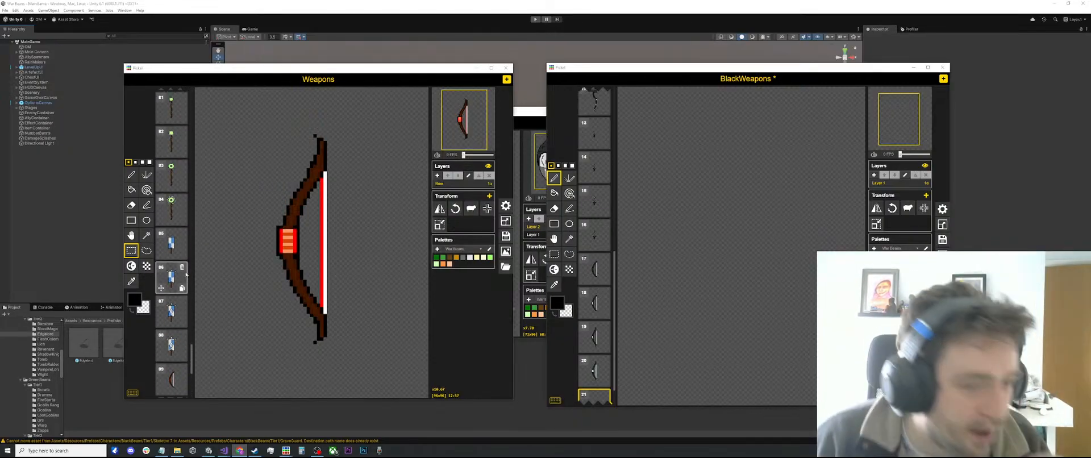
scroll(186, 275, "down", 3)
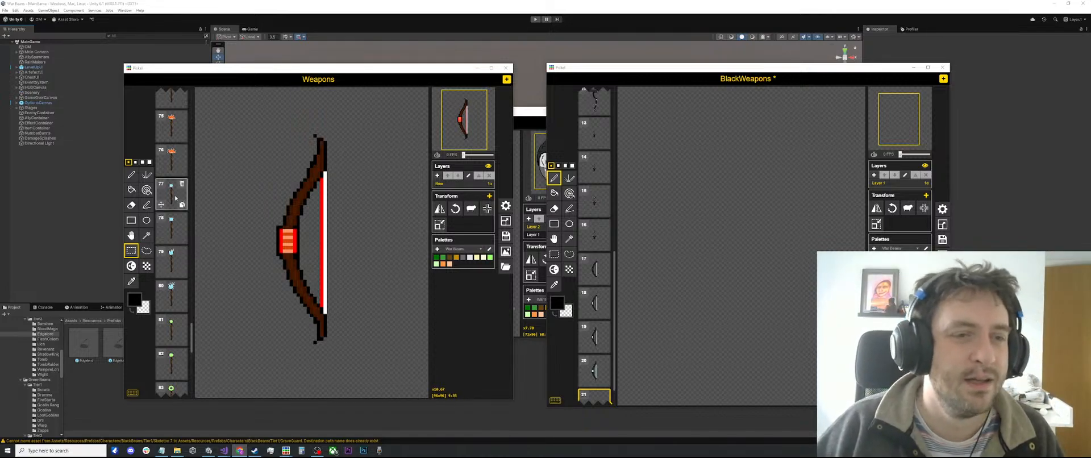
scroll(175, 196, "up", 3)
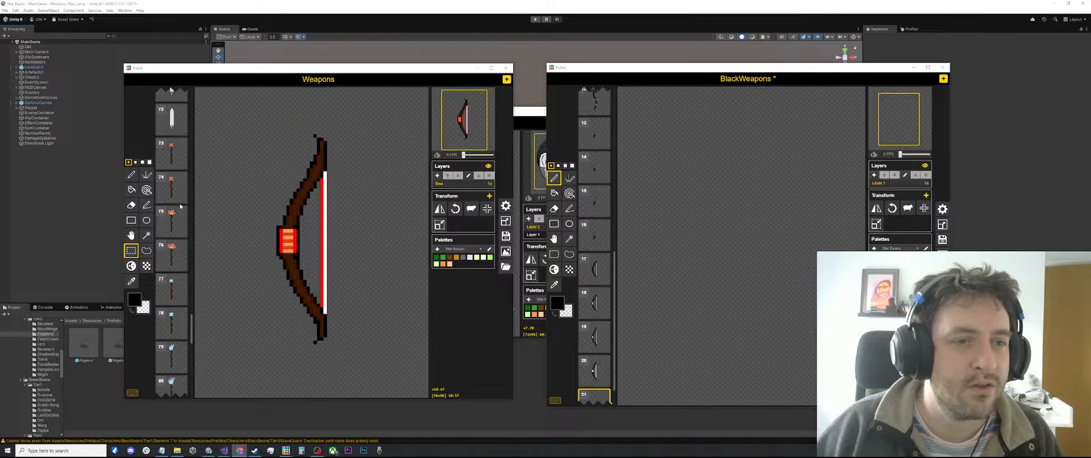
scroll(175, 178, "up", 20)
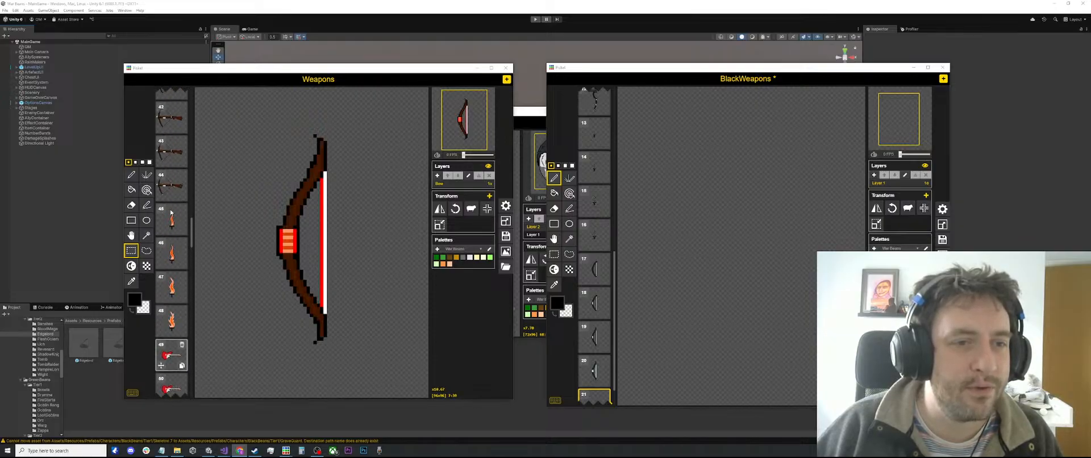
scroll(172, 205, "up", 4)
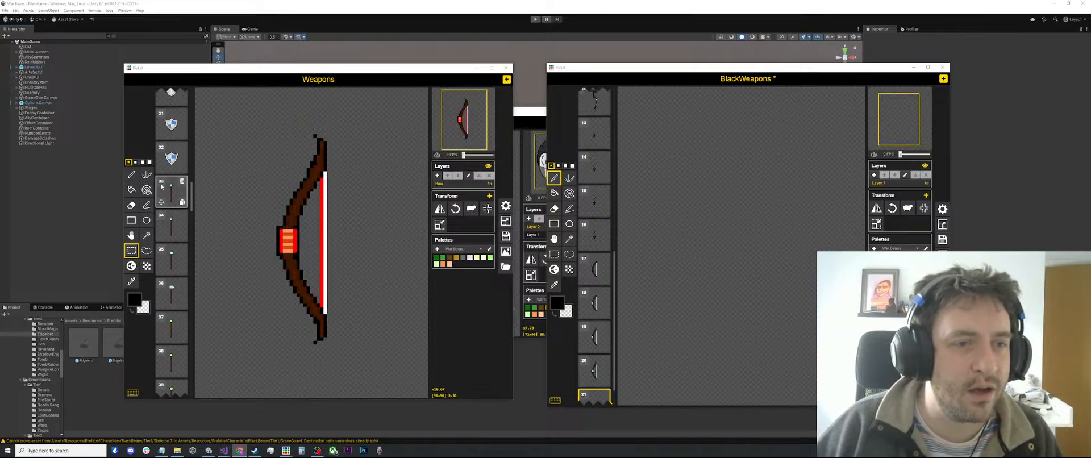
left_click(162, 186)
scroll(327, 335, "down", 1)
left_click_drag(340, 360, 268, 192)
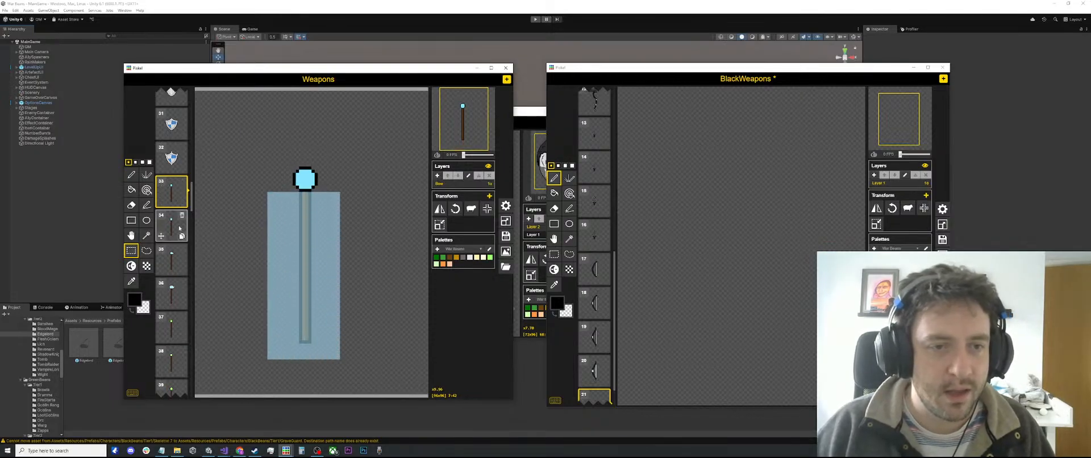
Step: View the upgraded light blue staff designs in Weapons, and paste the copied brown shaft into empty frame 21 of BlackWeapons
left_click(177, 224)
left_click(172, 260)
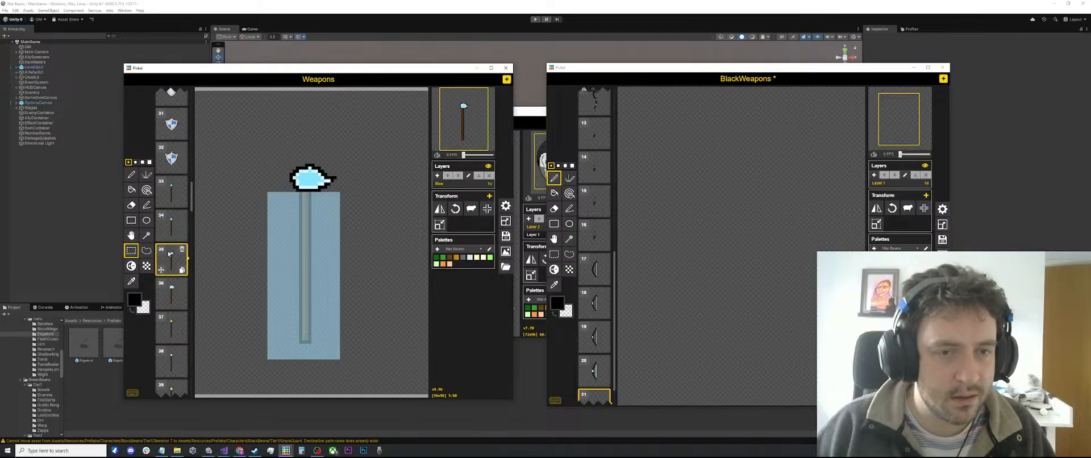
left_click(170, 294)
scroll(170, 294, "up", 1)
left_click(689, 69)
key("ctrl+v")
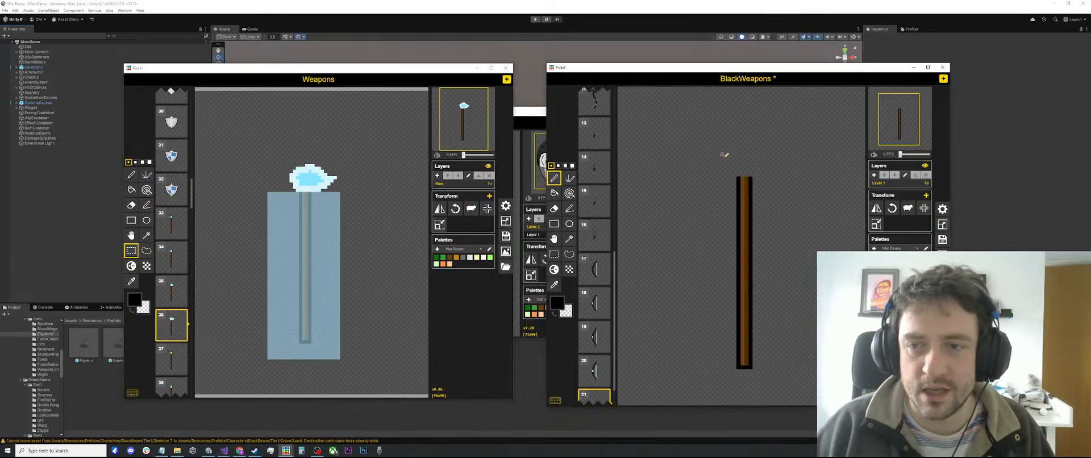
scroll(668, 264, "down", 1)
scroll(613, 345, "down", 1)
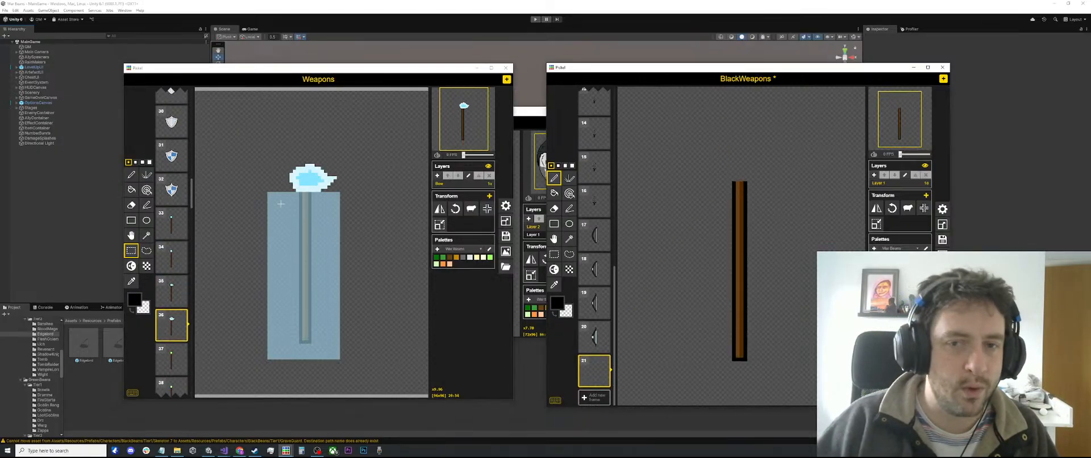
Step: Draw a rounded black orb outline with the Pen tool, narrowing onto the top of the brown shaft in frame 21
scroll(664, 181, "up", 1)
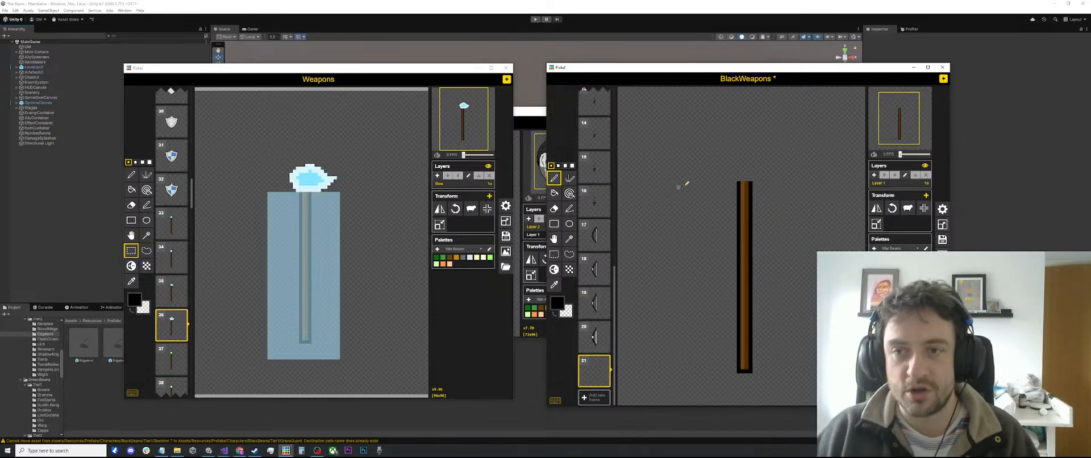
scroll(765, 206, "up", 1)
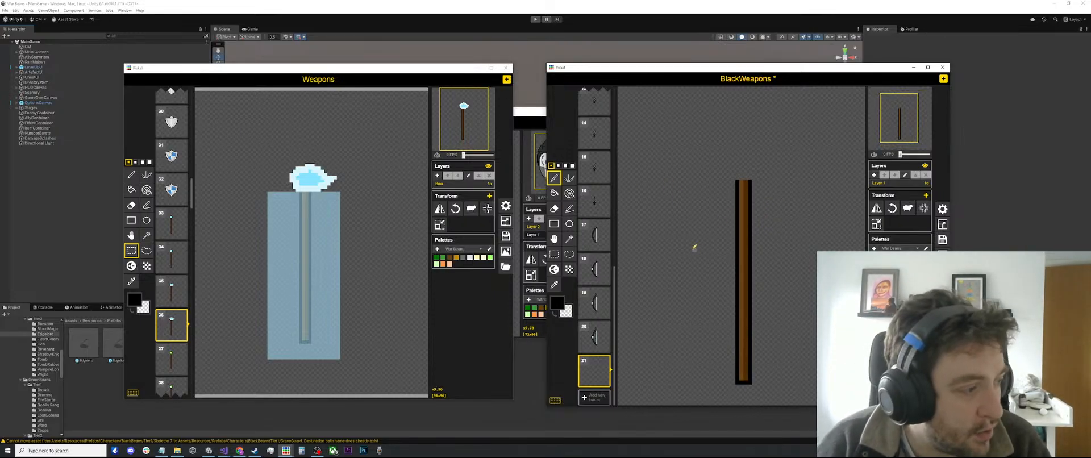
scroll(705, 228, "up", 2)
key("o")
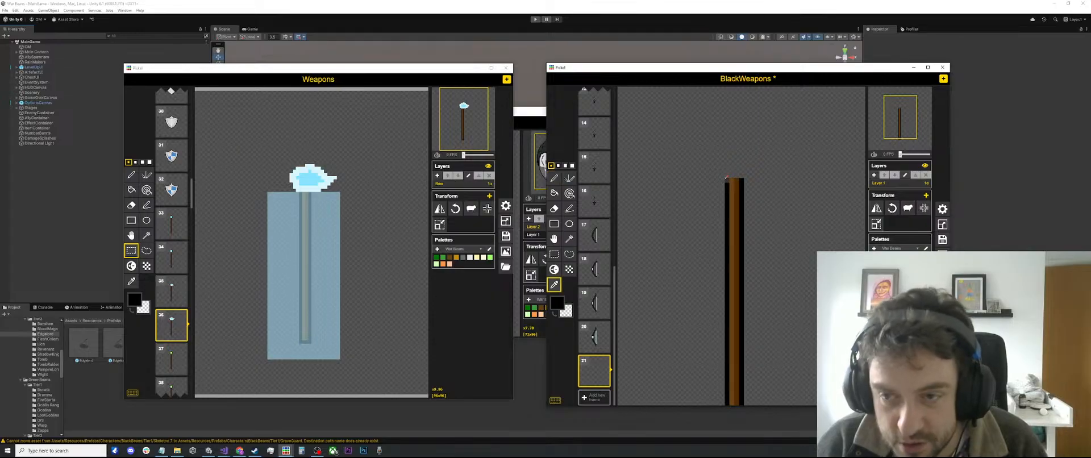
key("p")
mouse_move(728, 175)
left_mouse_down()
mouse_move(742, 175)
mouse_move(724, 162)
mouse_move(747, 162)
mouse_move(757, 136)
left_mouse_up()
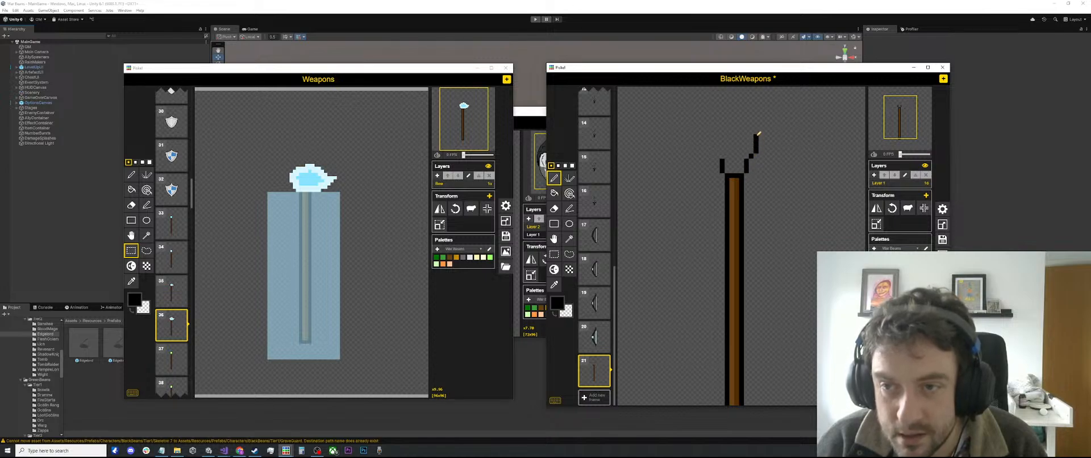
left_click(717, 156)
left_click(714, 152)
left_click_drag(716, 149, 717, 135)
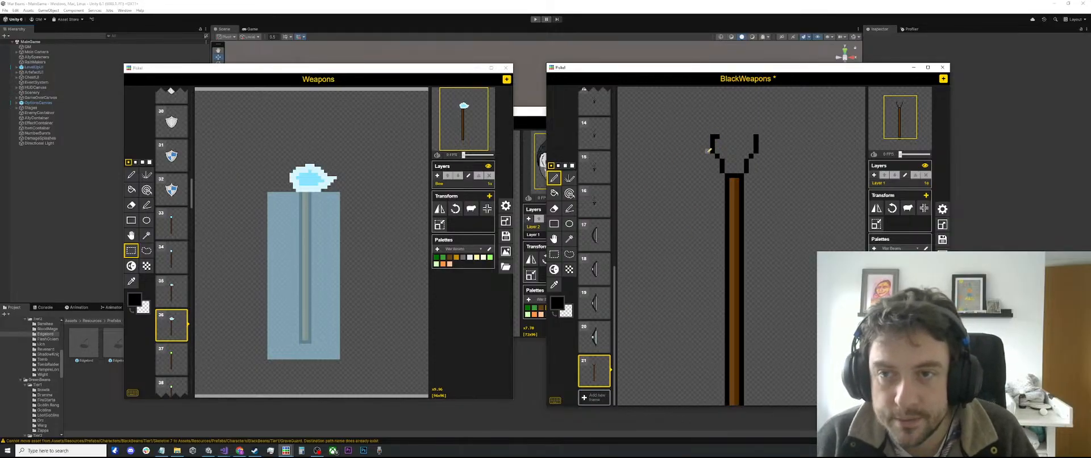
key("ctrl+z")
left_click_drag(712, 153, 743, 121)
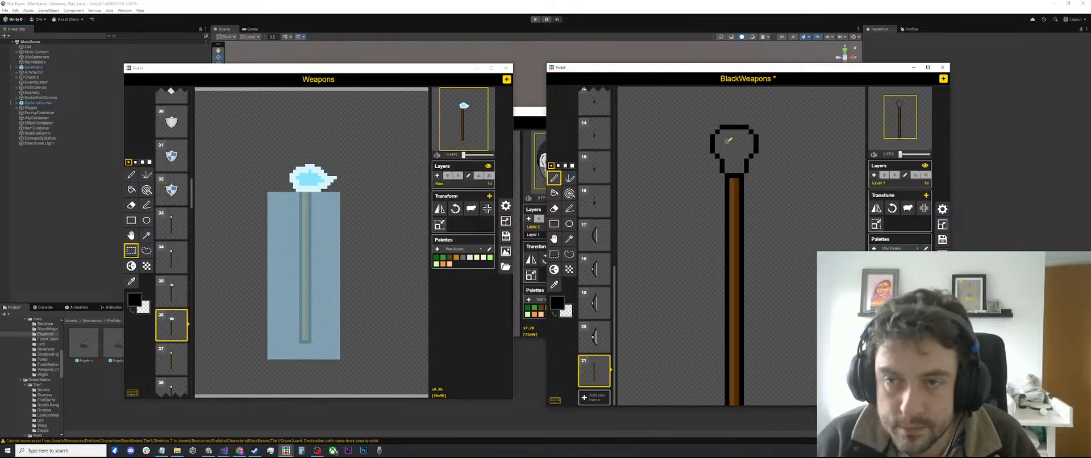
Step: Draw the skull's eyes, nose and mouth in black inside the outlined staff head
left_click(727, 146)
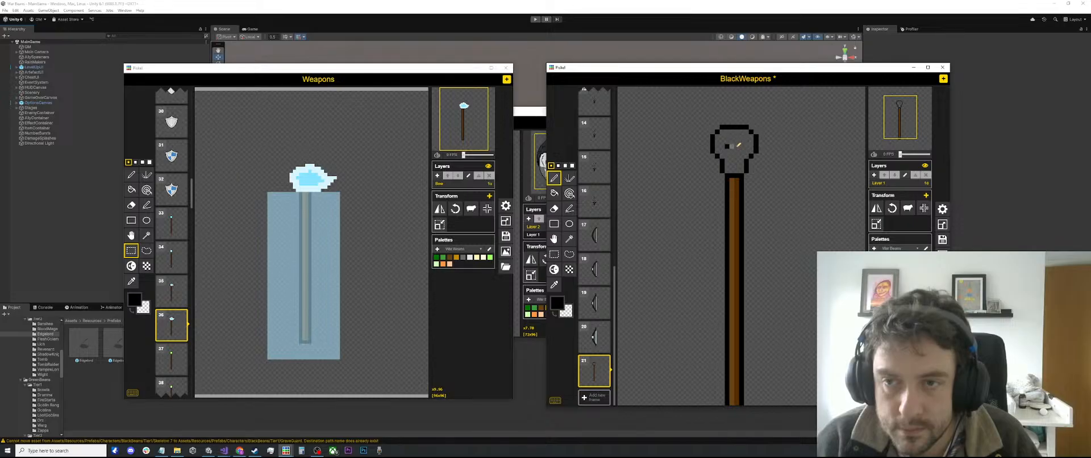
left_click(742, 146)
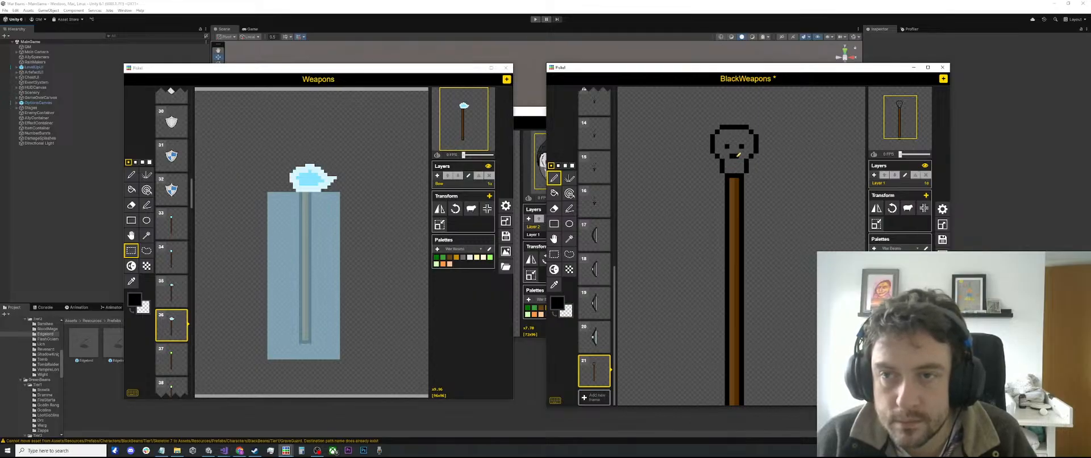
left_click_drag(727, 141, 748, 142)
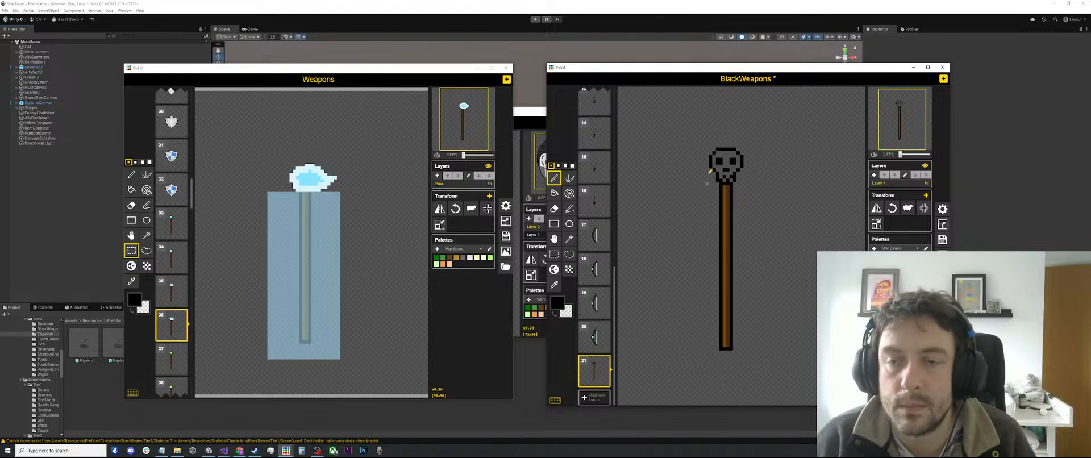
scroll(688, 205, "down", 1)
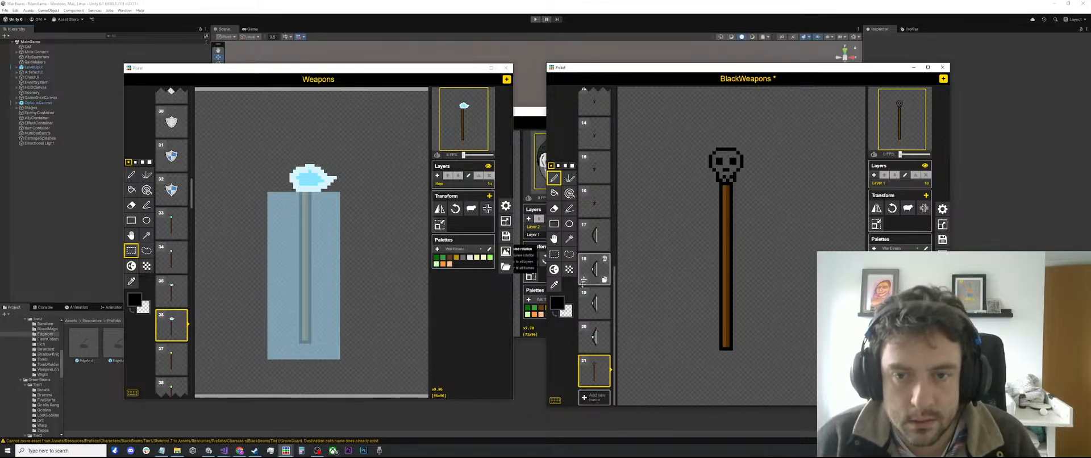
Step: Sample the light grey from the sword's pommel in frame 4 as the drawing colour
scroll(587, 304, "up", 8)
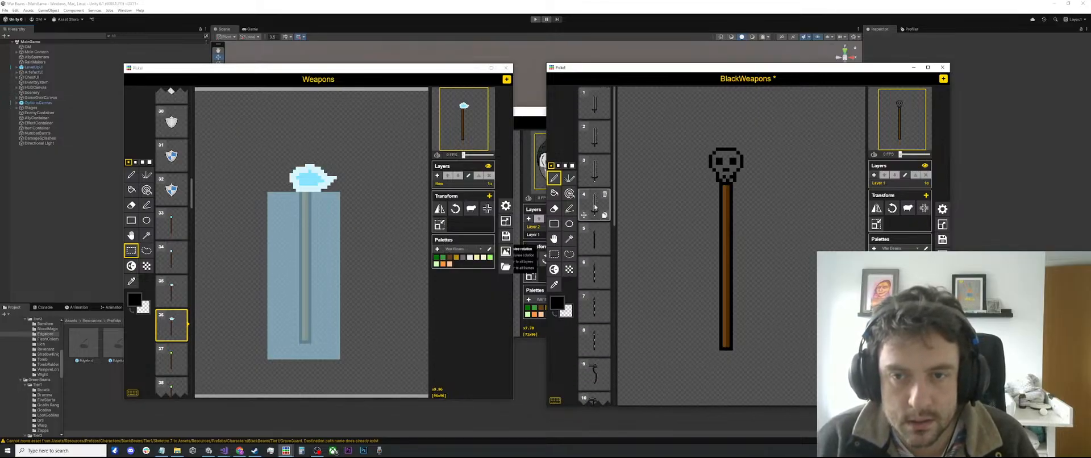
left_click(595, 206)
key("o")
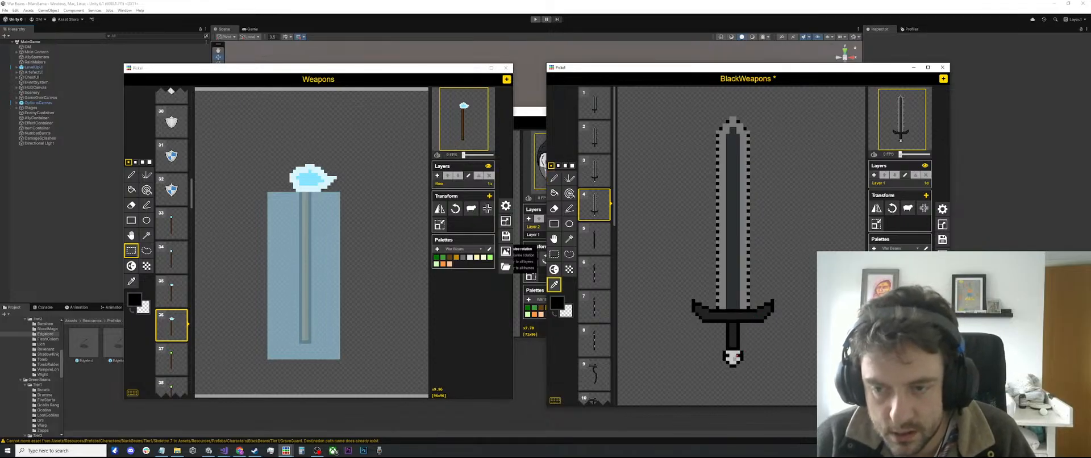
left_click(736, 357)
Step: Fill the skull on the staff in frame 21 with the sampled light grey, leaving the black features intact
scroll(621, 323, "down", 9)
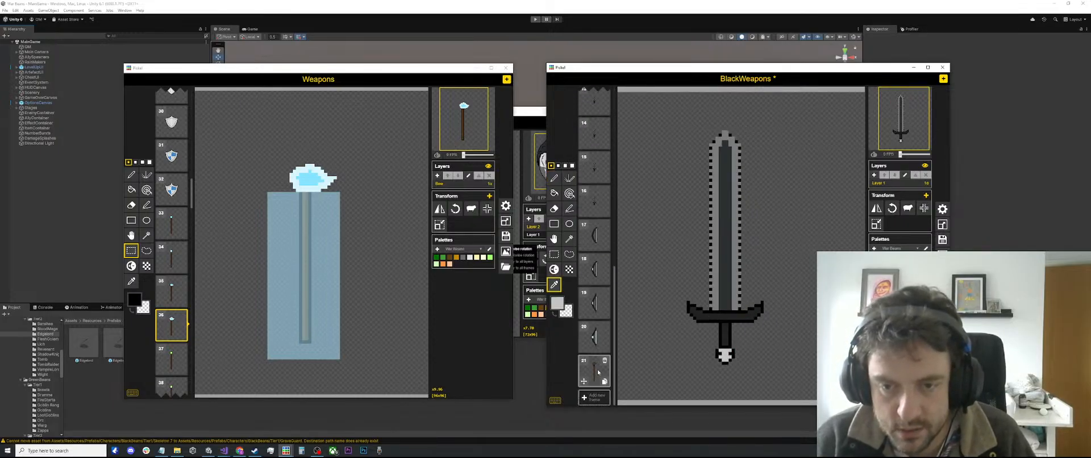
left_click(598, 372)
key("a")
left_click(718, 164)
key("ctrl+z")
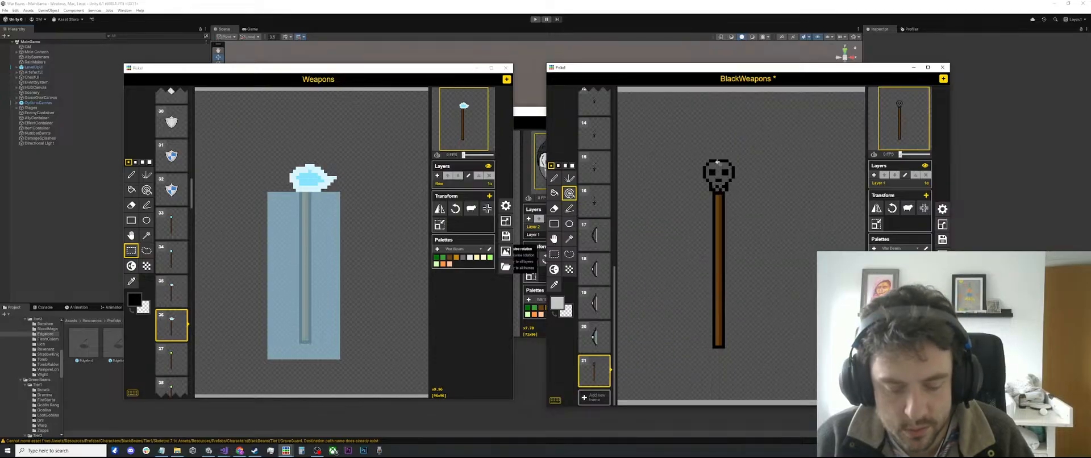
key("b")
left_click(717, 163)
scroll(717, 187, "down", 1)
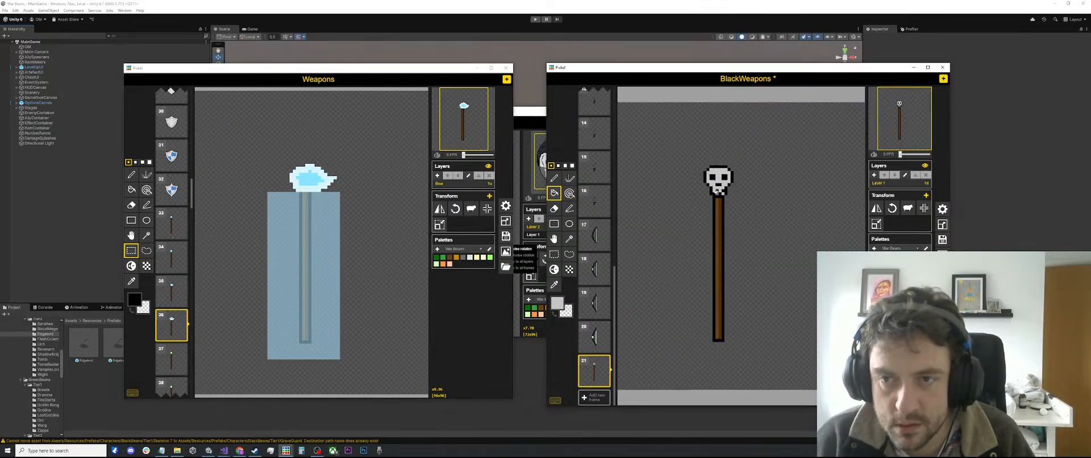
Step: Choose a darker grey and pencil shading onto the skull's face around the eyes
scroll(718, 183, "up", 3)
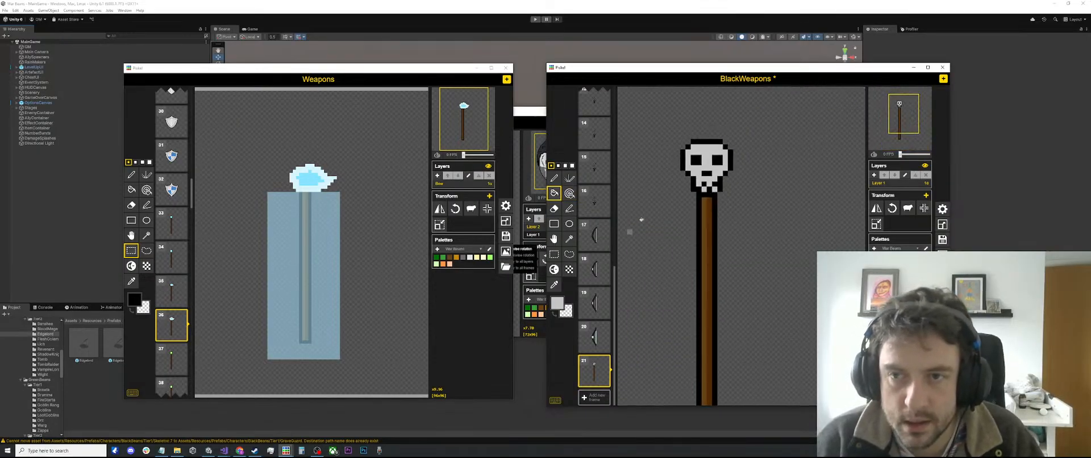
scroll(689, 192, "down", 1)
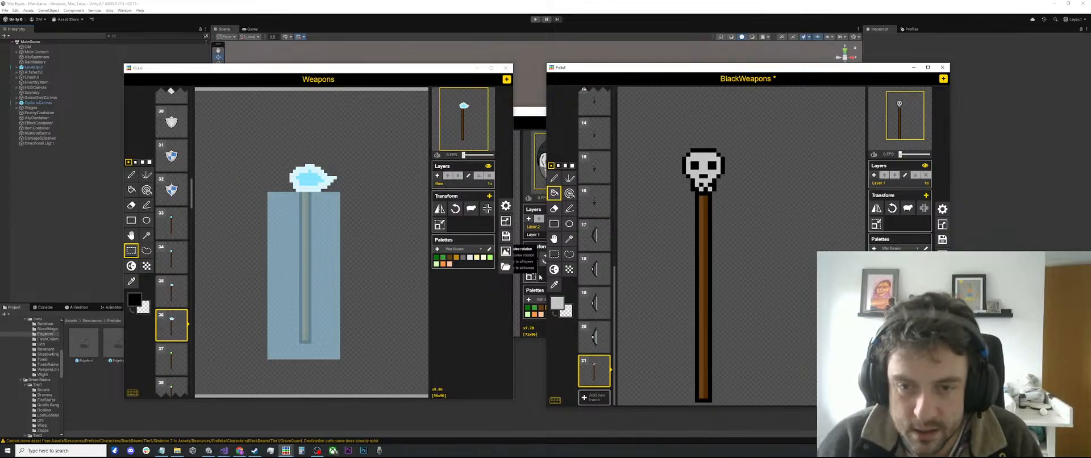
left_click(558, 302)
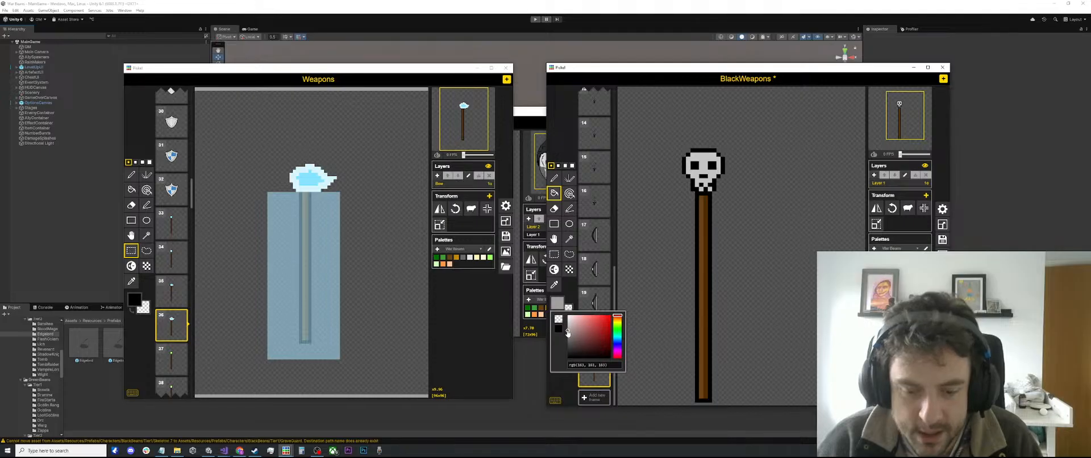
key("p")
scroll(695, 191, "up", 1)
left_click(694, 170)
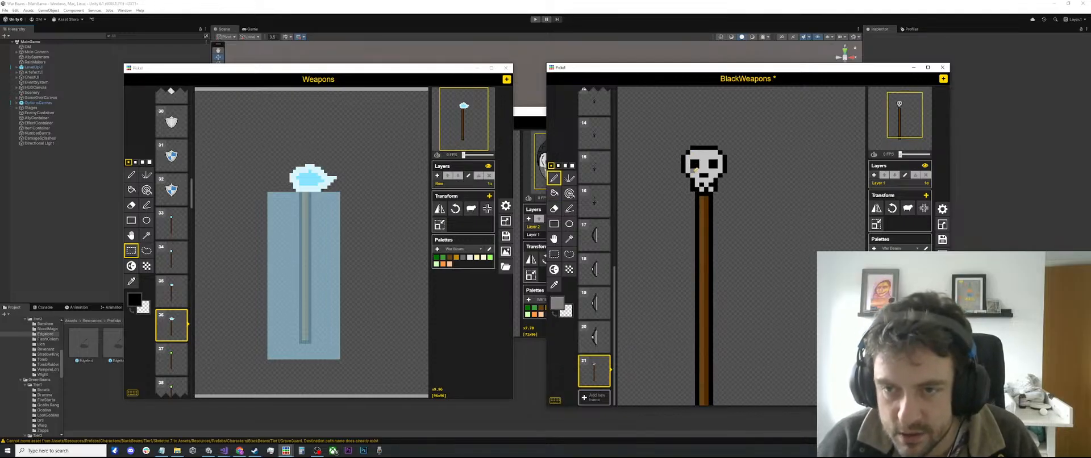
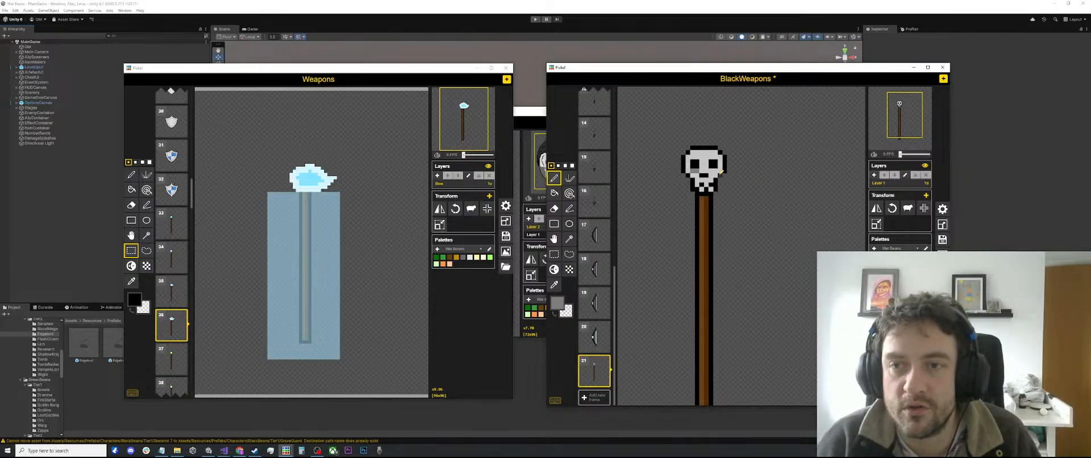
scroll(718, 167, "down", 2)
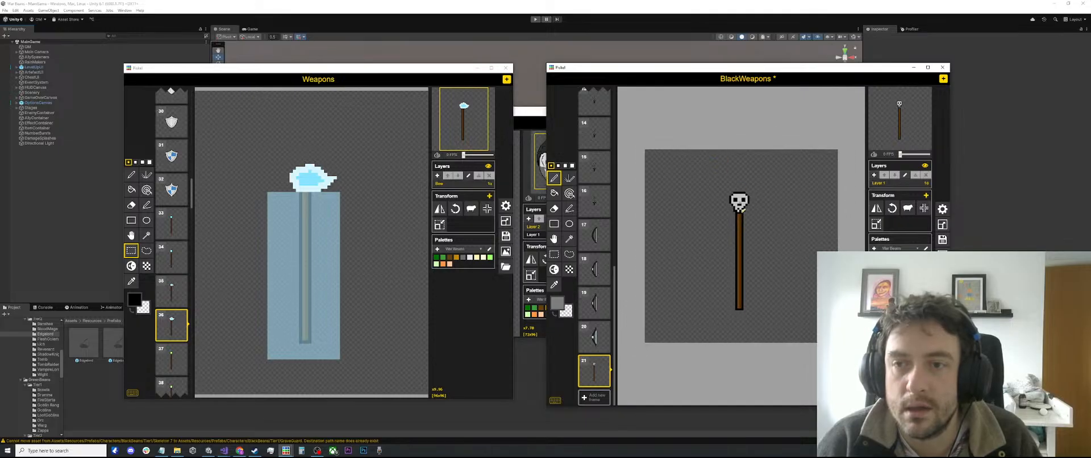
scroll(739, 256, "down", 1)
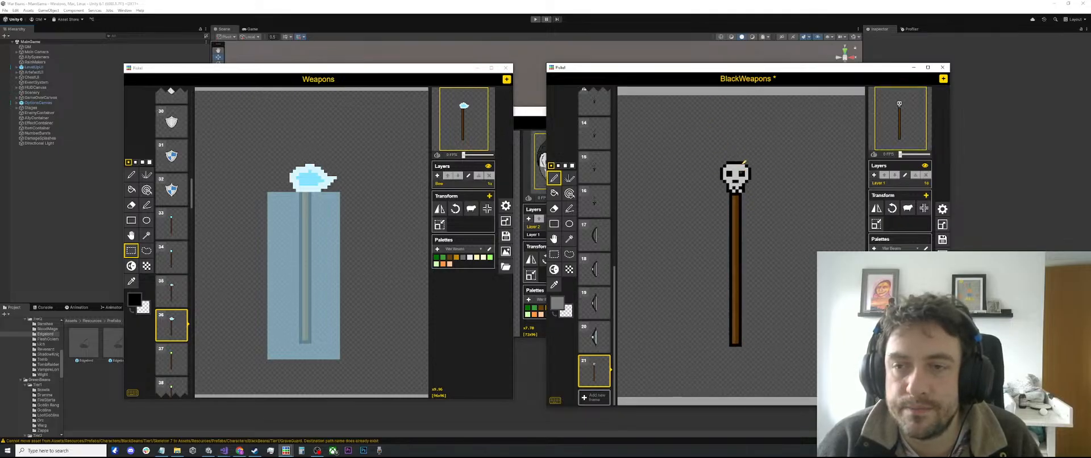
Step: Check the blue-orb staffs in Weapons frames 33 and 34, and duplicate the skull staff frame in BlackWeapons
left_click(173, 231)
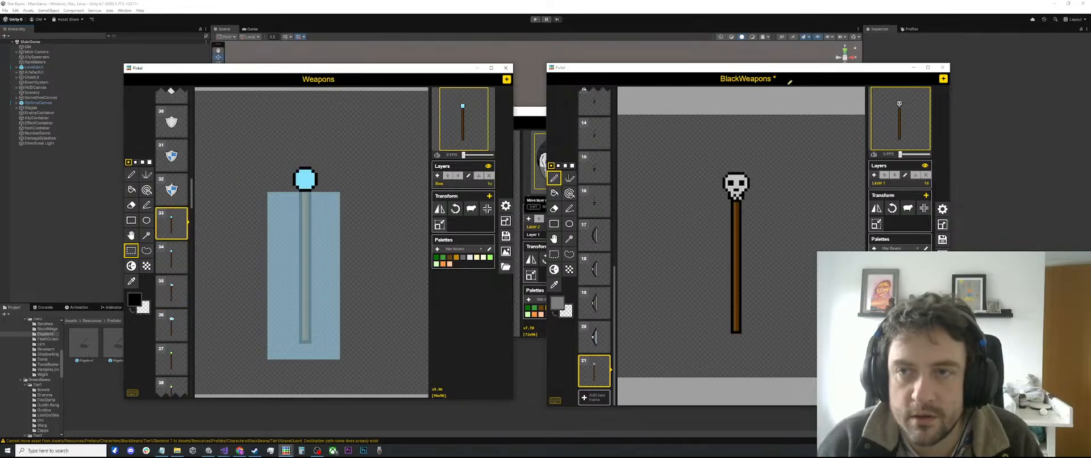
left_click(169, 263)
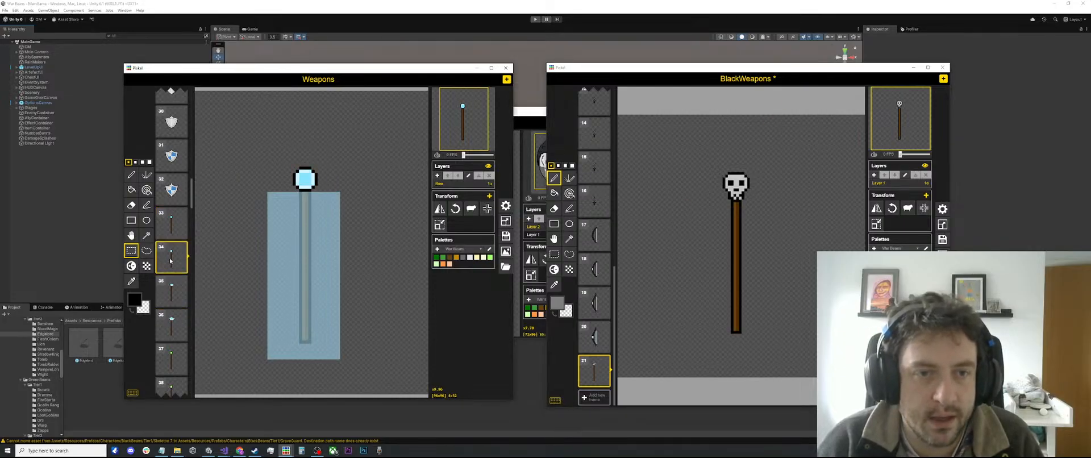
left_click(744, 68)
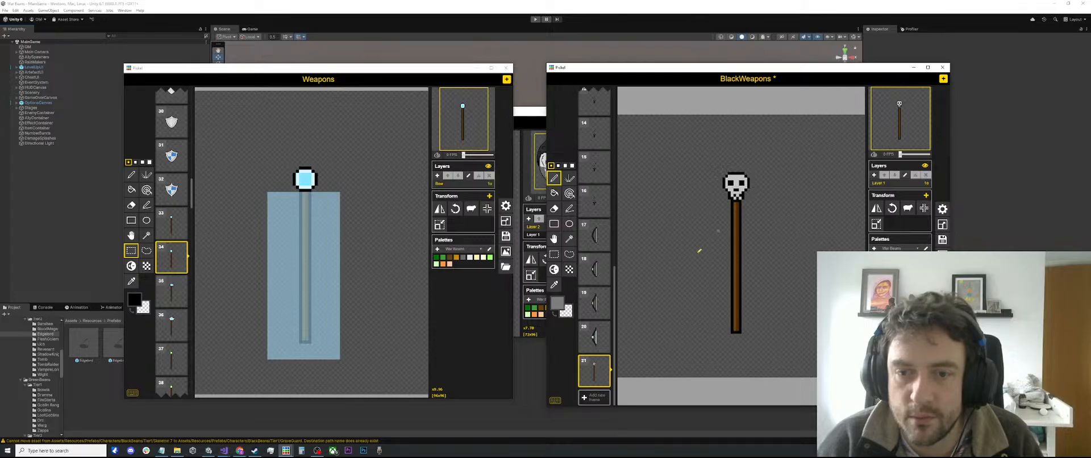
left_click(606, 382)
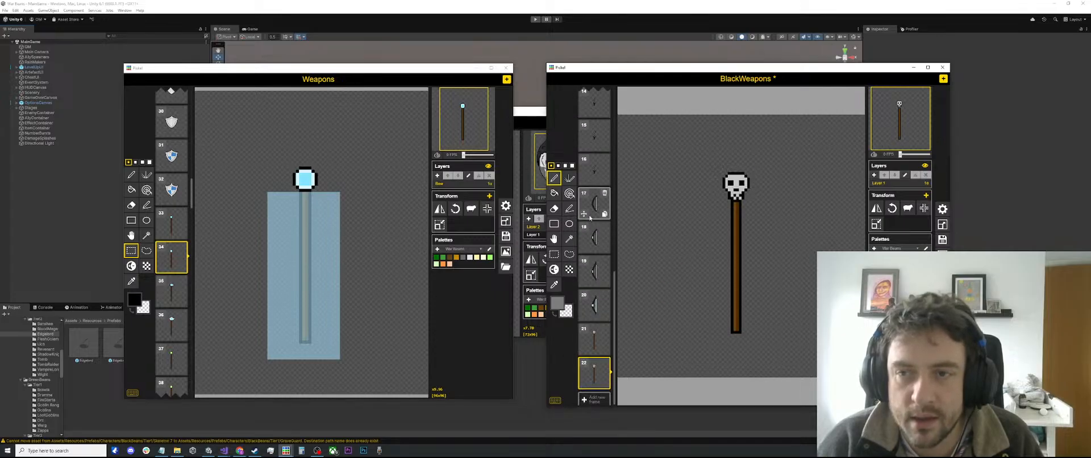
scroll(590, 217, "up", 2)
scroll(747, 184, "up", 1)
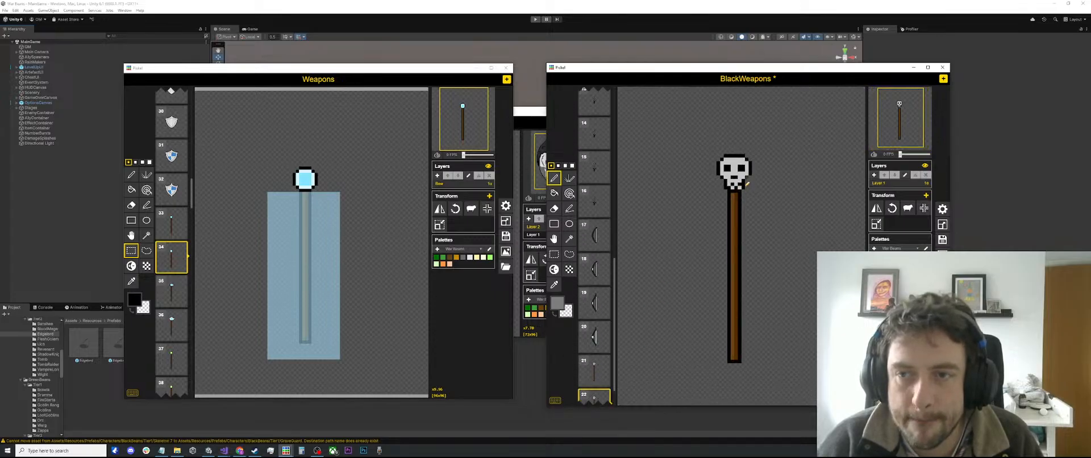
scroll(732, 166, "up", 1)
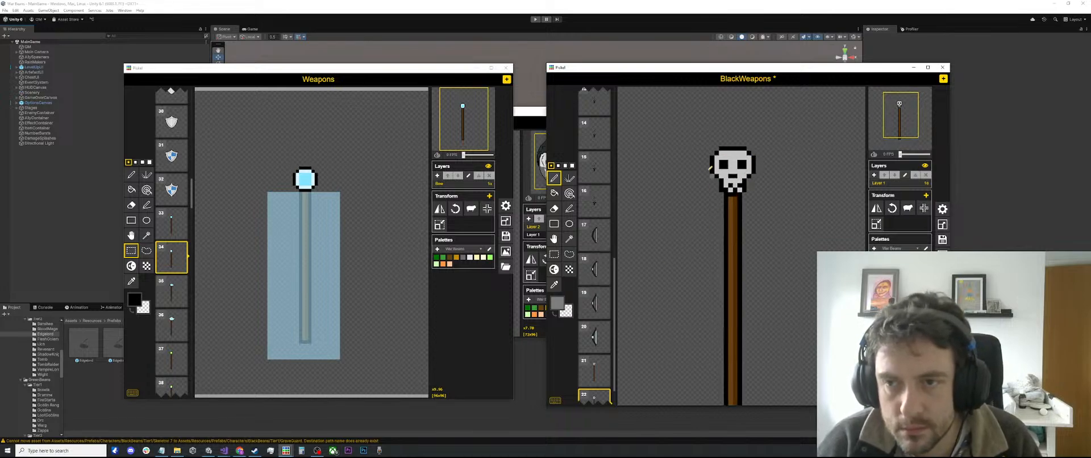
Step: Clear the selection in Weapons and compare how the blue staff head differs across frames 33 to 36
mouse_move(599, 279)
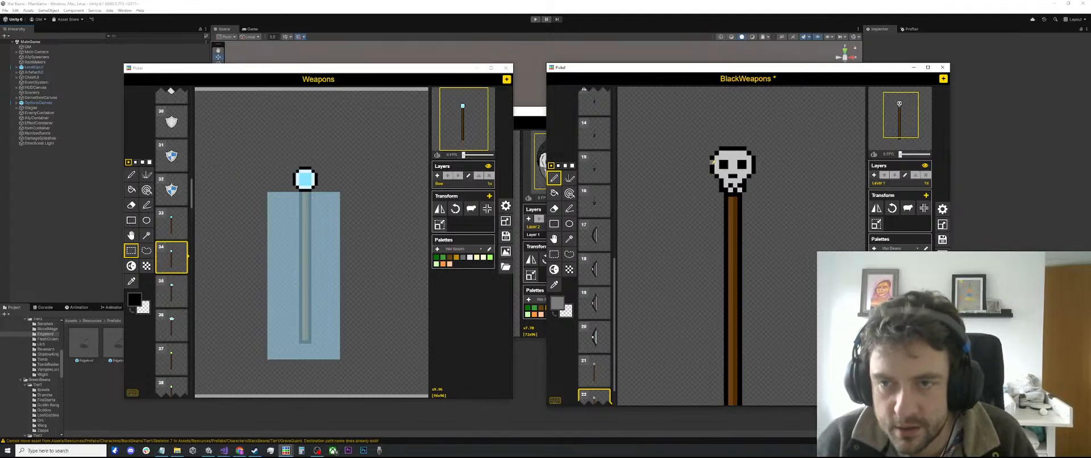
left_click(169, 293)
left_click(171, 325)
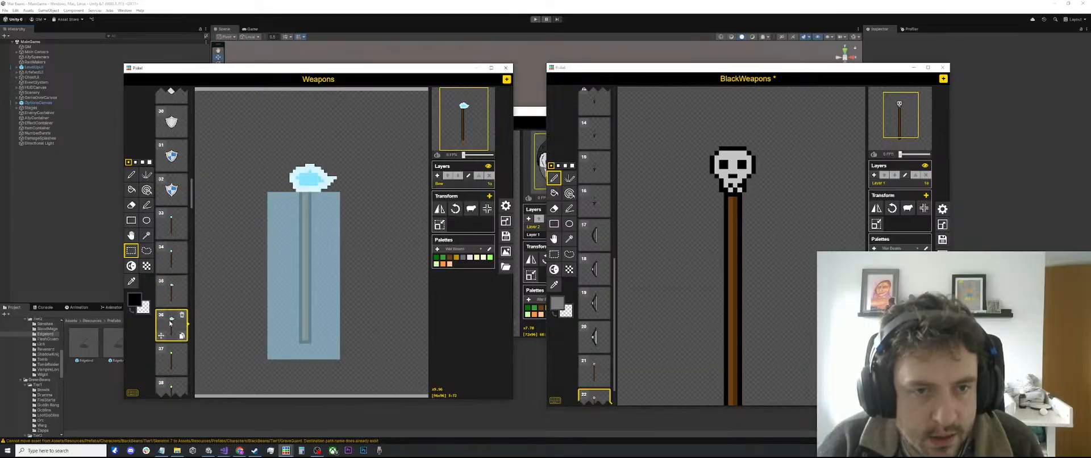
left_click(377, 203)
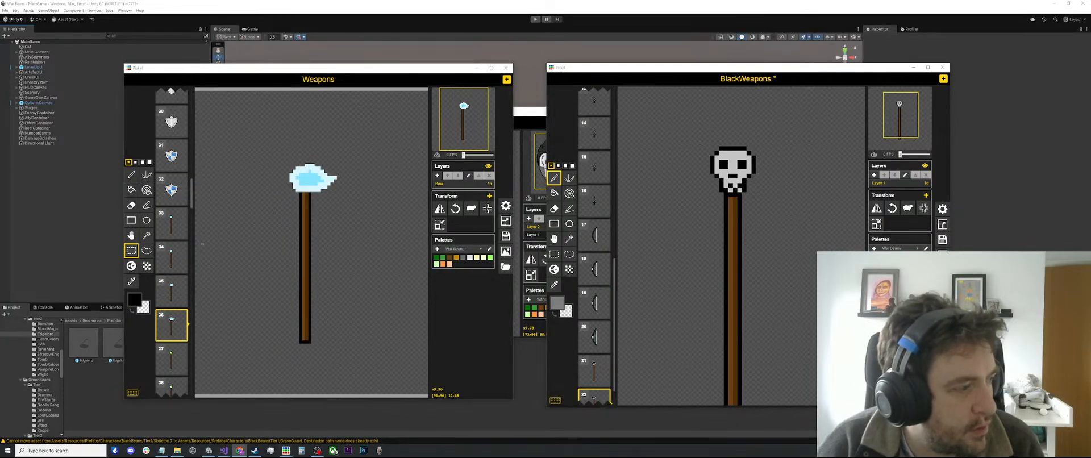
left_click(164, 297)
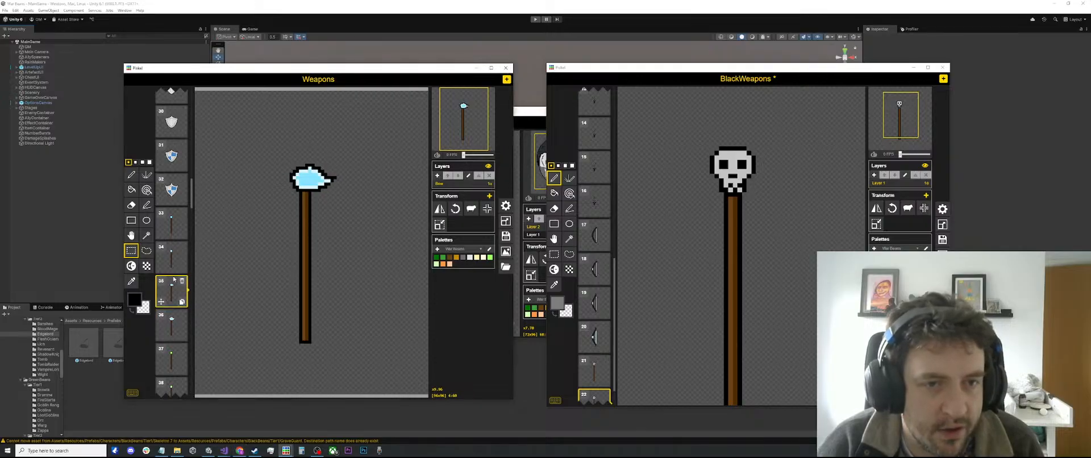
left_click(168, 259)
left_click(174, 232)
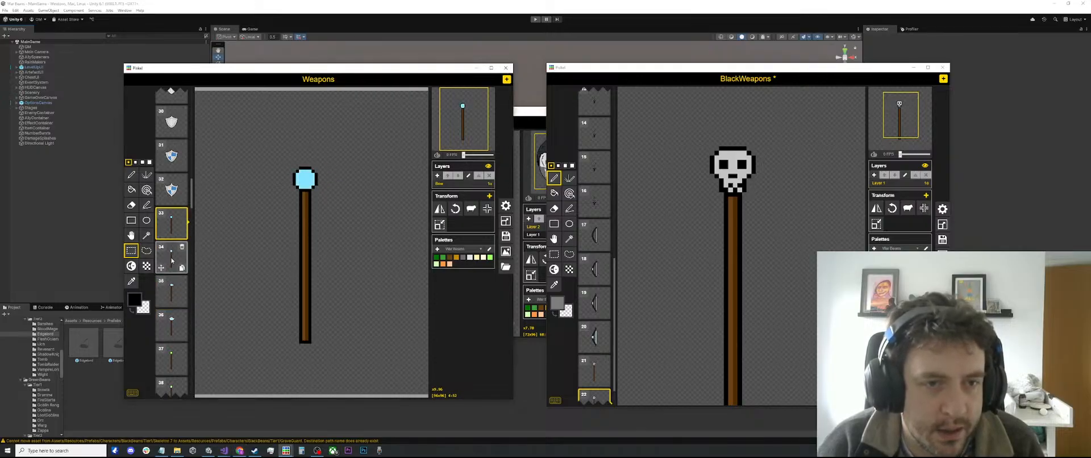
left_click(173, 258)
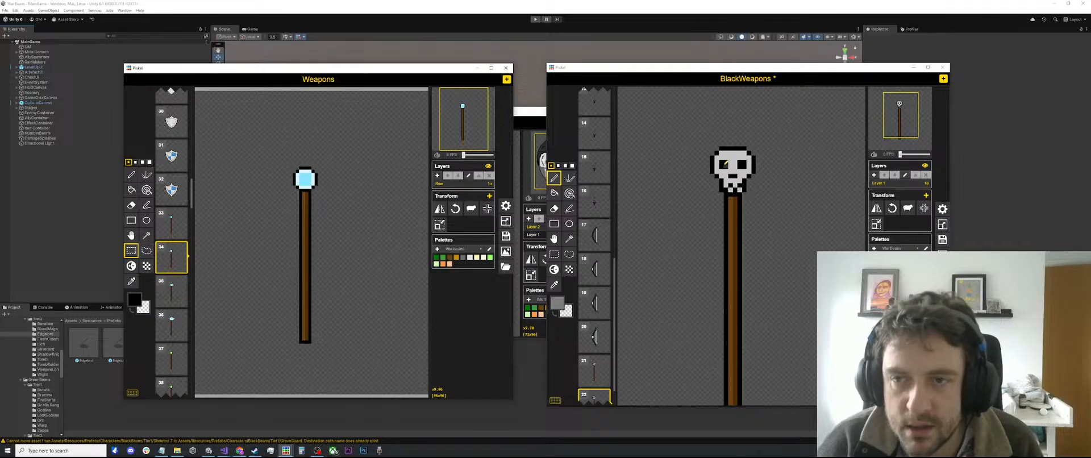
left_click(181, 300)
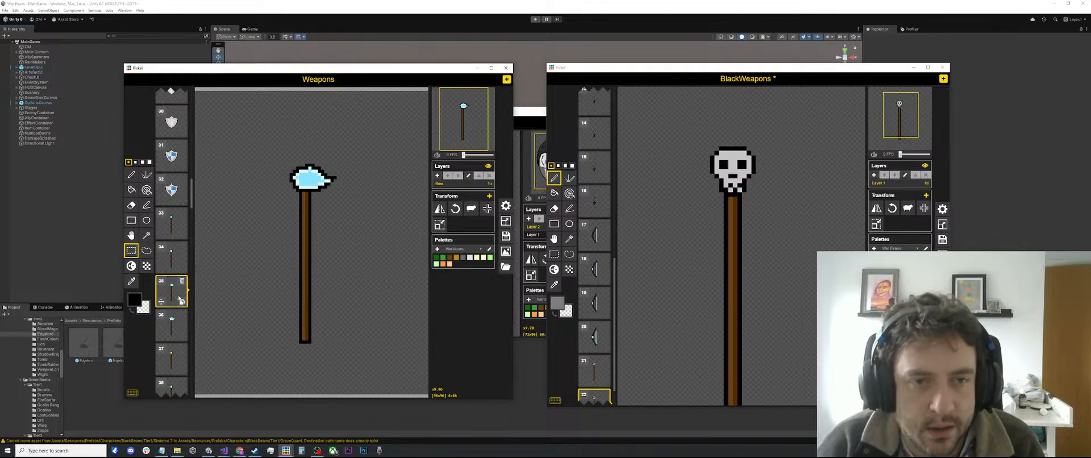
left_click(167, 326)
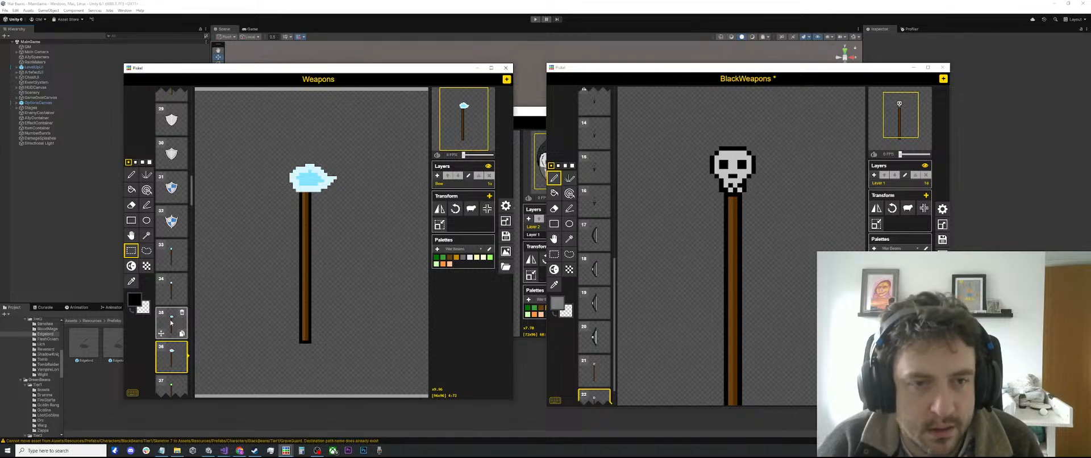
Step: Undo the stray pencil stroke and select the skull head in frame 22 with a rectangular selection
left_click_drag(760, 134, 679, 189)
key("ctrl+z")
key("s")
left_click_drag(798, 128, 682, 192)
Step: Duplicate skull staff frame 21 again and move the copy up to position 21
scroll(594, 341, "down", 1)
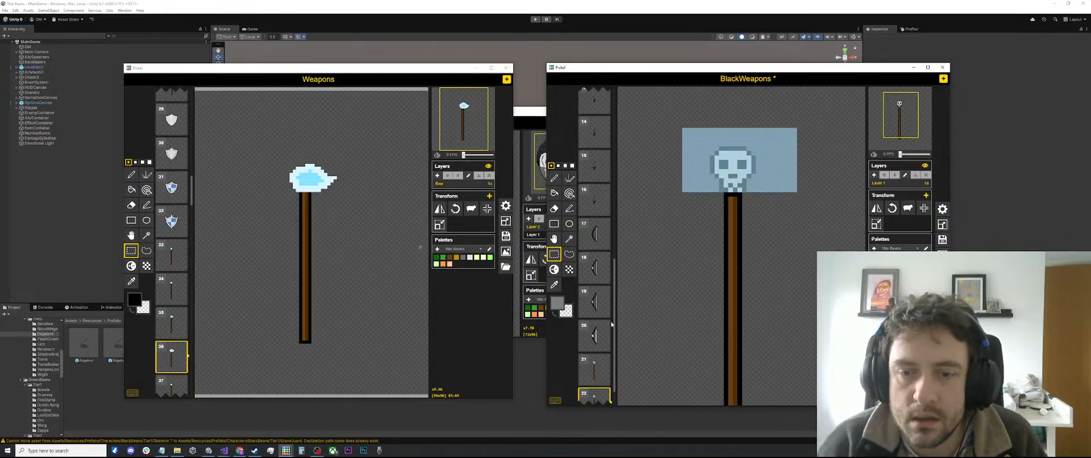
left_click(605, 348)
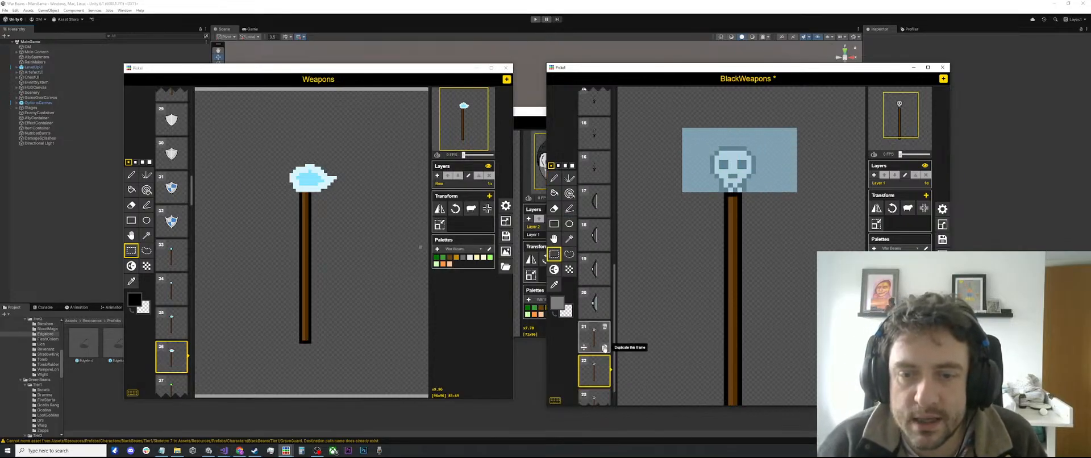
left_click_drag(598, 365, 598, 336)
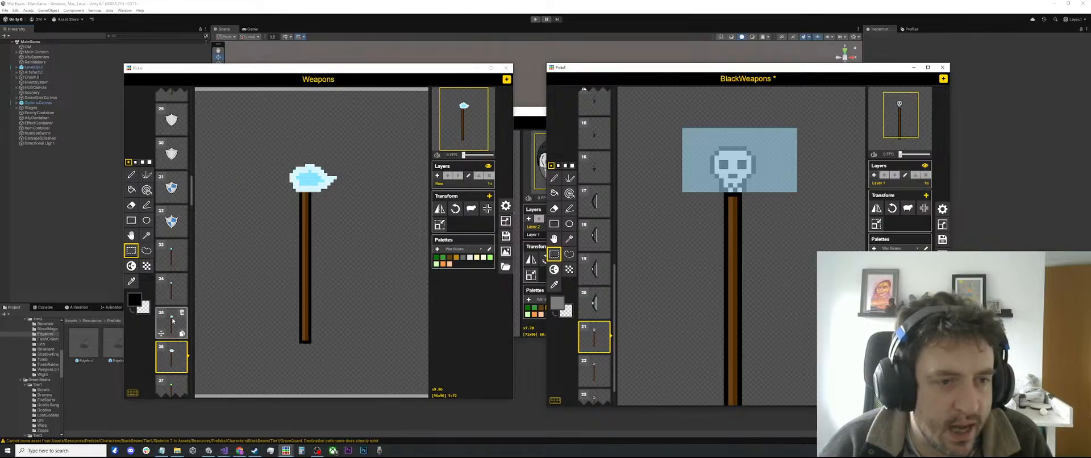
Step: Copy the blue orb head from Weapons frame 33 onto the staff in BlackWeapons frame 21, replacing the skull
scroll(172, 310, "down", 2)
scroll(173, 309, "down", 5)
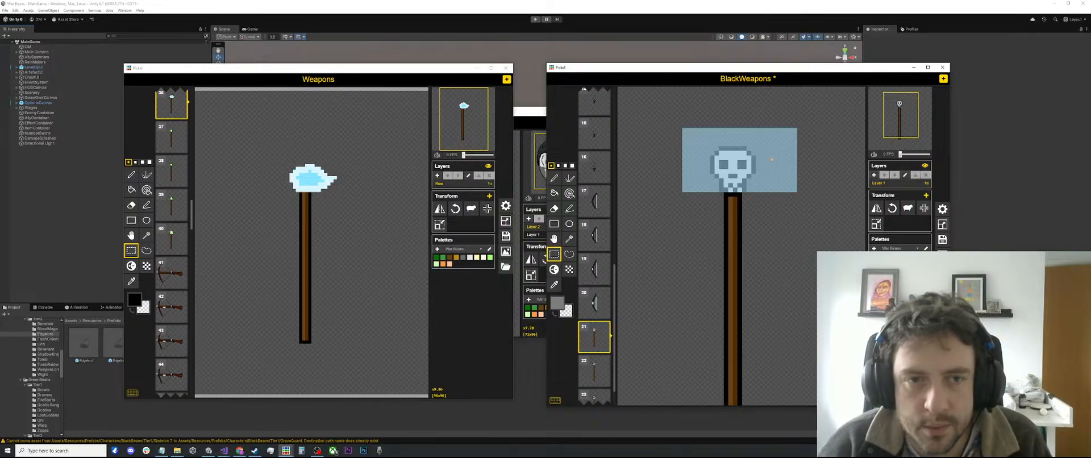
scroll(171, 136, "up", 4)
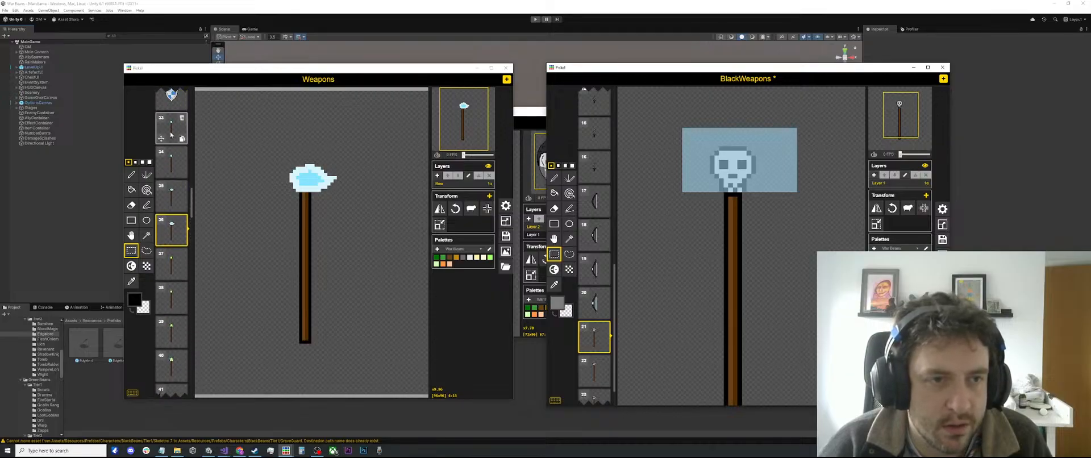
left_click(170, 134)
left_click_drag(359, 146, 276, 191)
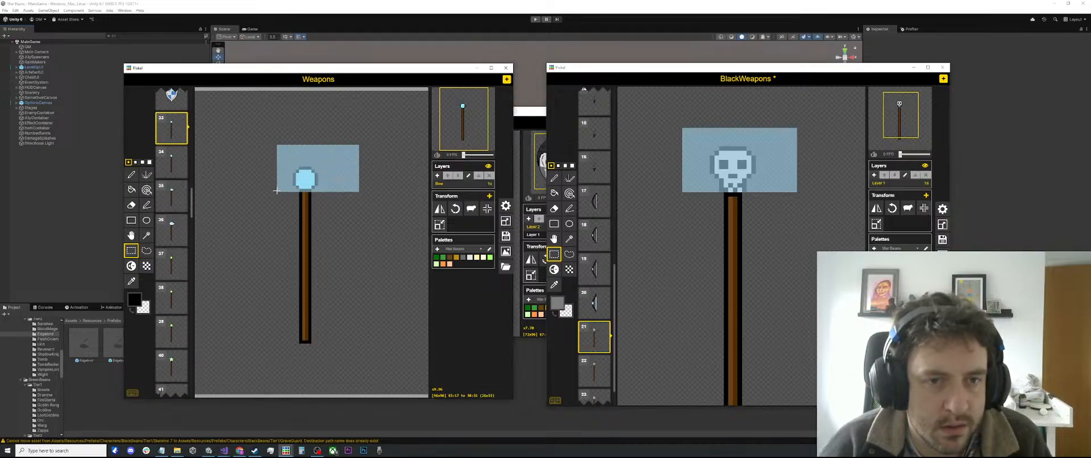
left_click(720, 69)
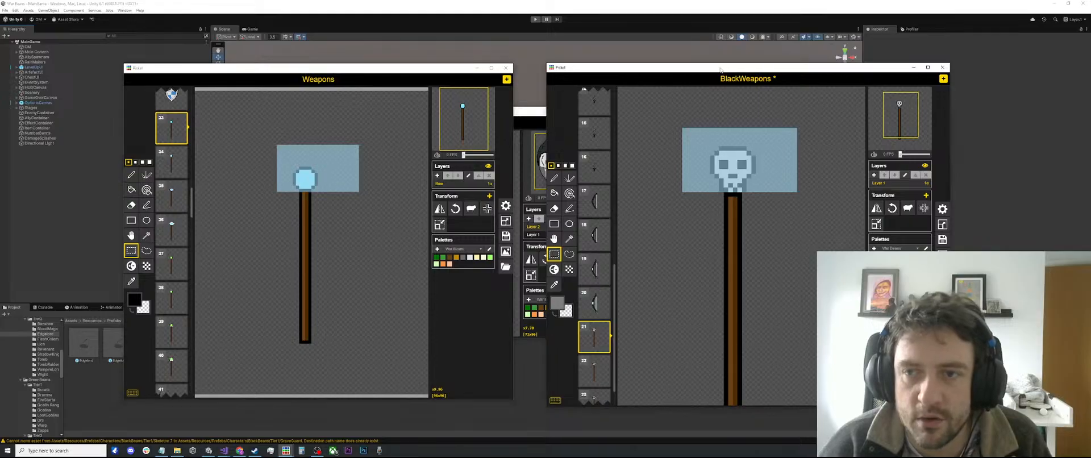
key("ctrl+v")
left_click(822, 105)
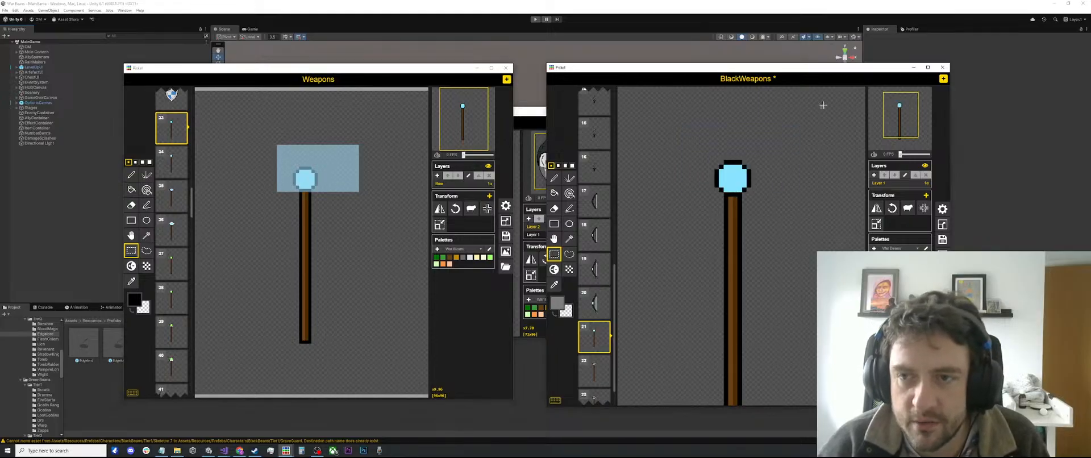
scroll(744, 173, "up", 2)
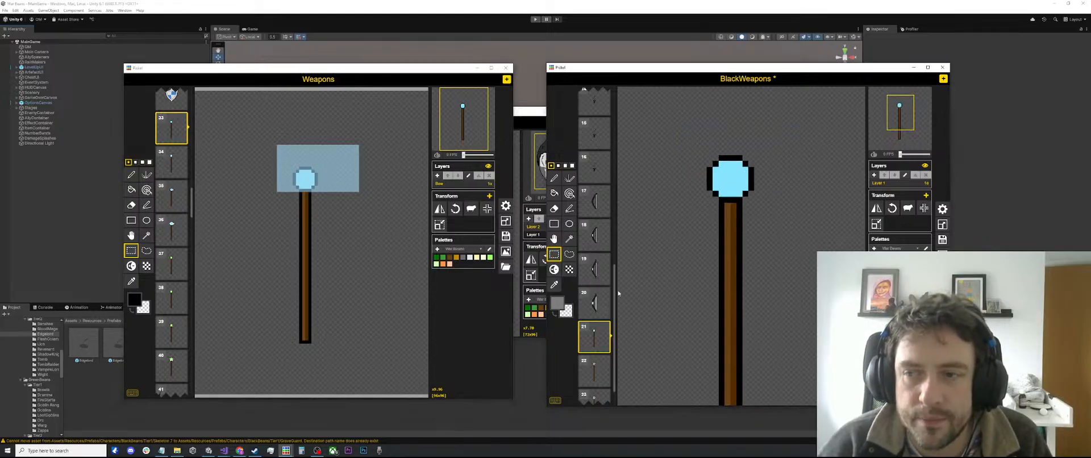
Step: Choose a mint green and fill the orb on the frame 21 staff with it
left_click(893, 264)
key("b")
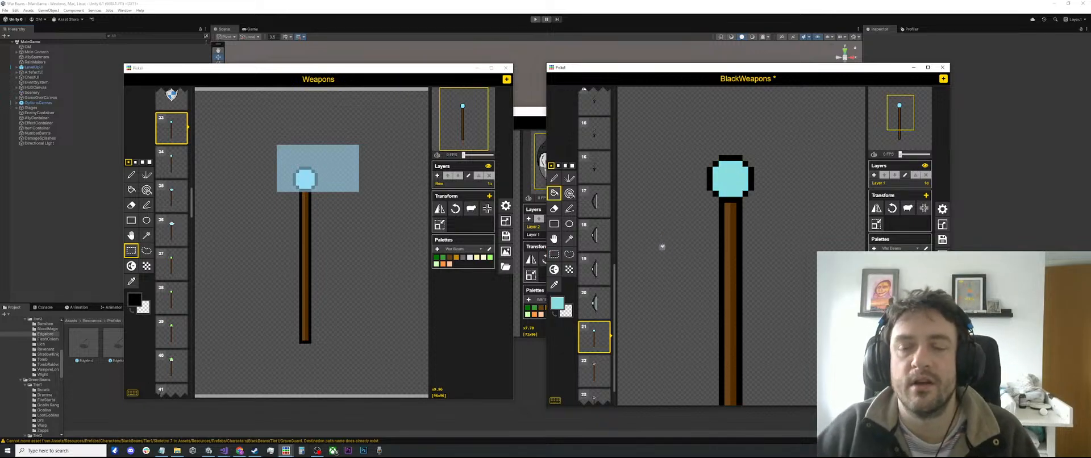
mouse_move(604, 338)
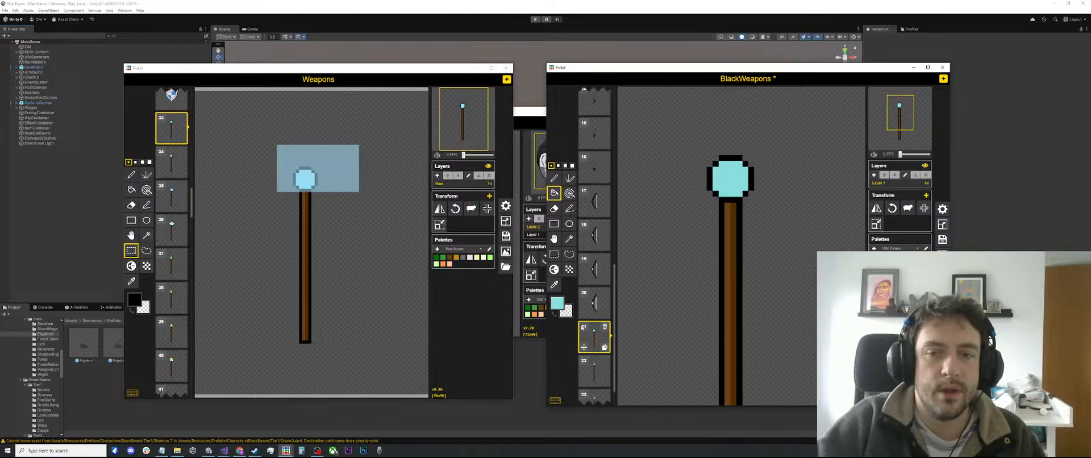
left_click(557, 303)
left_click_drag(628, 336, 628, 334)
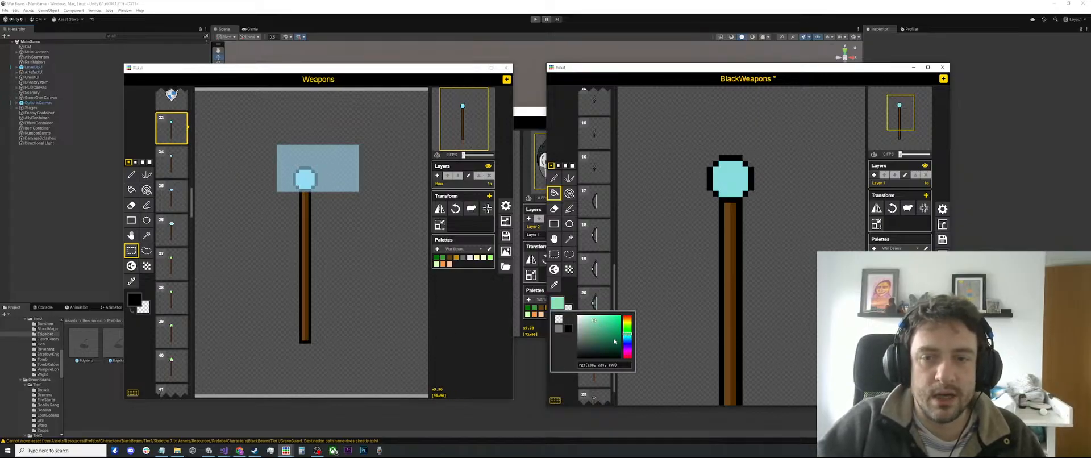
left_click(720, 175)
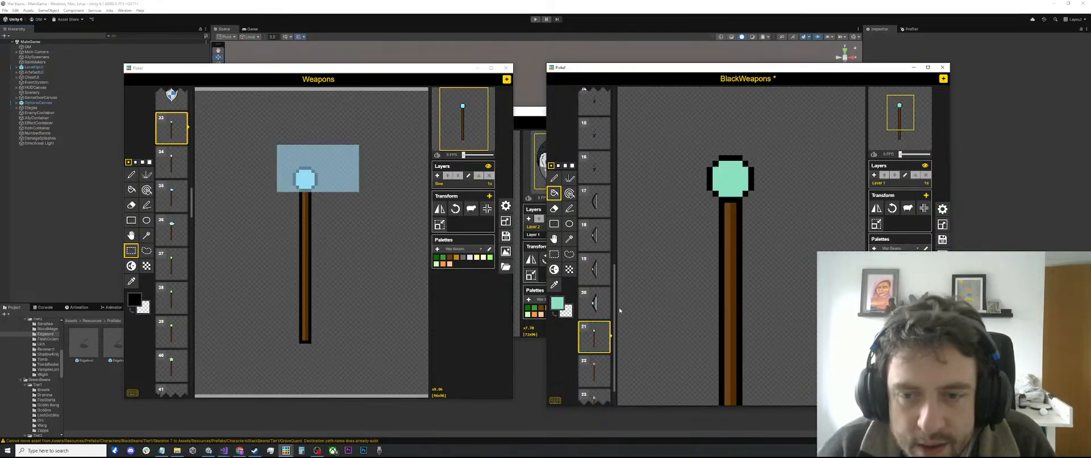
Step: Duplicate the mint orb staff in frame 21 of BlackWeapons
scroll(684, 278, "down", 2)
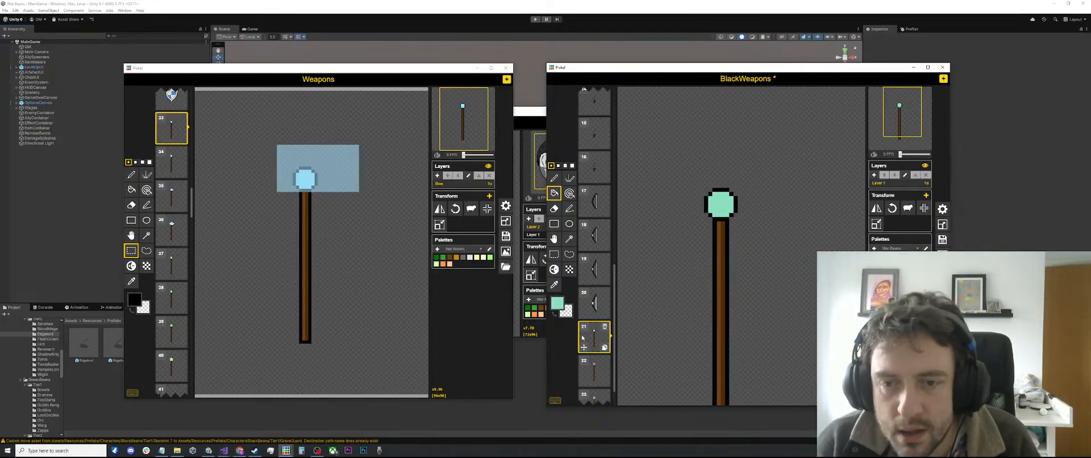
scroll(597, 340, "down", 1)
left_click(605, 314)
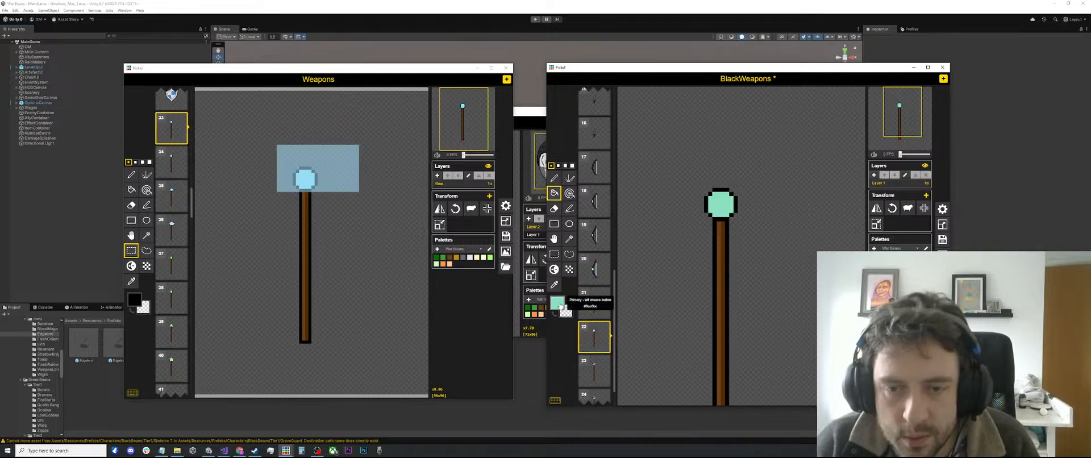
Step: Pencil pale mint highlights around the inner edge of the frame 22 orb, using Weapons frame 34 as reference
left_click(557, 303)
left_click_drag(595, 323, 584, 310)
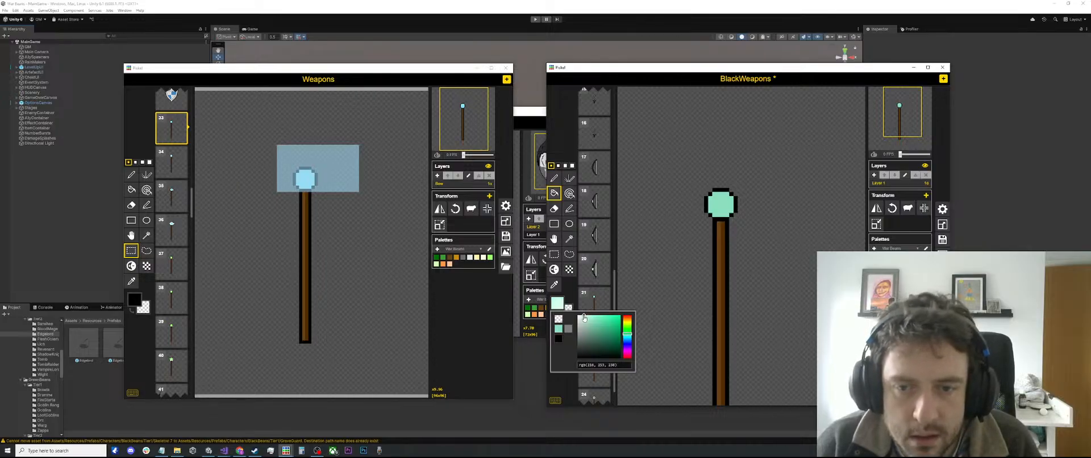
key("p")
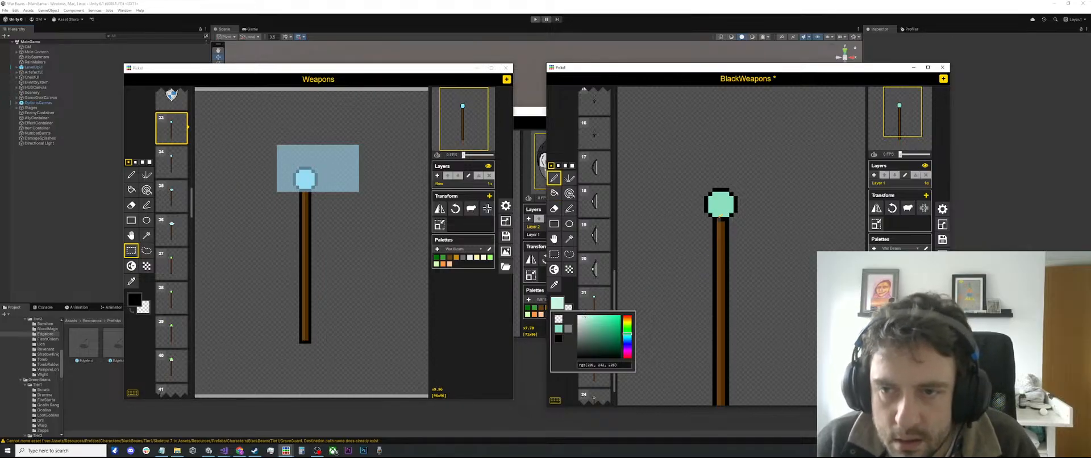
left_click(721, 192)
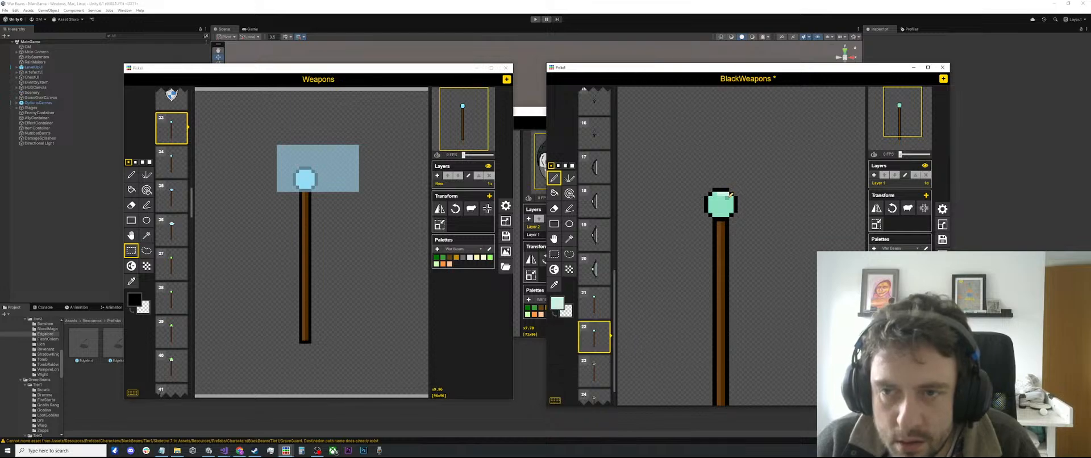
left_click_drag(731, 198, 731, 211)
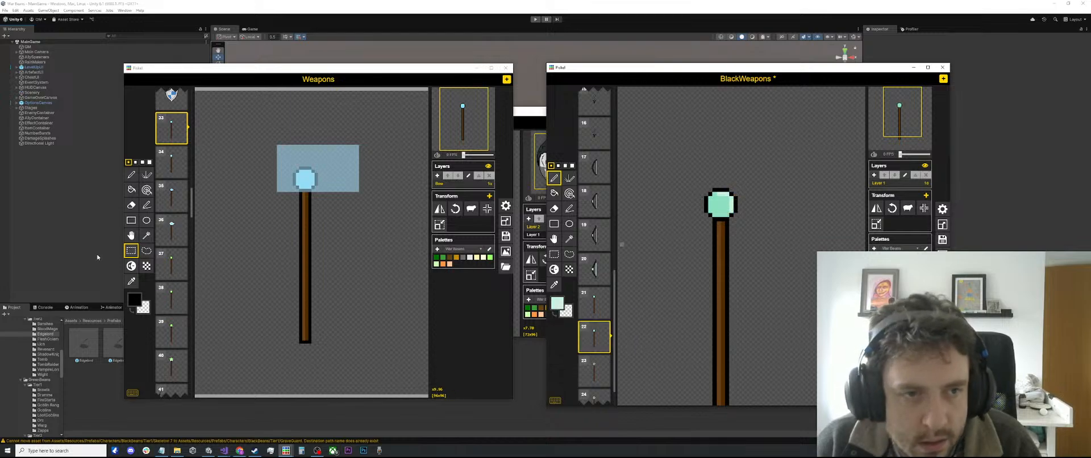
left_click(174, 164)
left_click(719, 193)
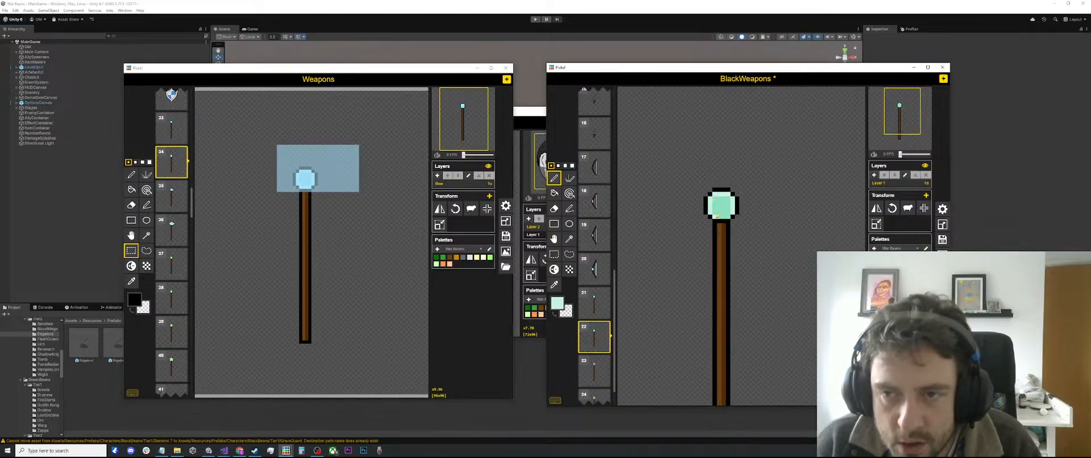
left_click(599, 309)
left_click(598, 331)
scroll(679, 227, "down", 3)
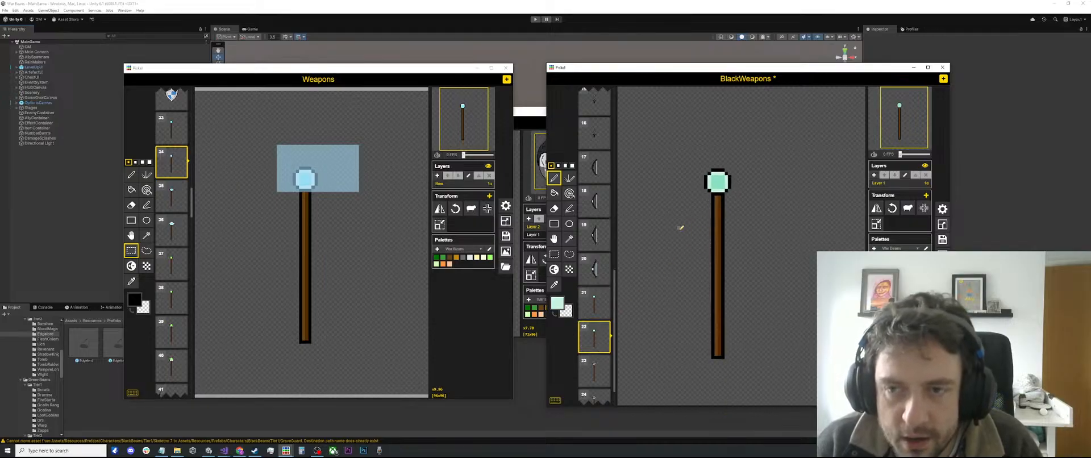
Step: Paint the eye sockets of the skull staff in frame 24 with the pale mint colour
left_click(592, 370)
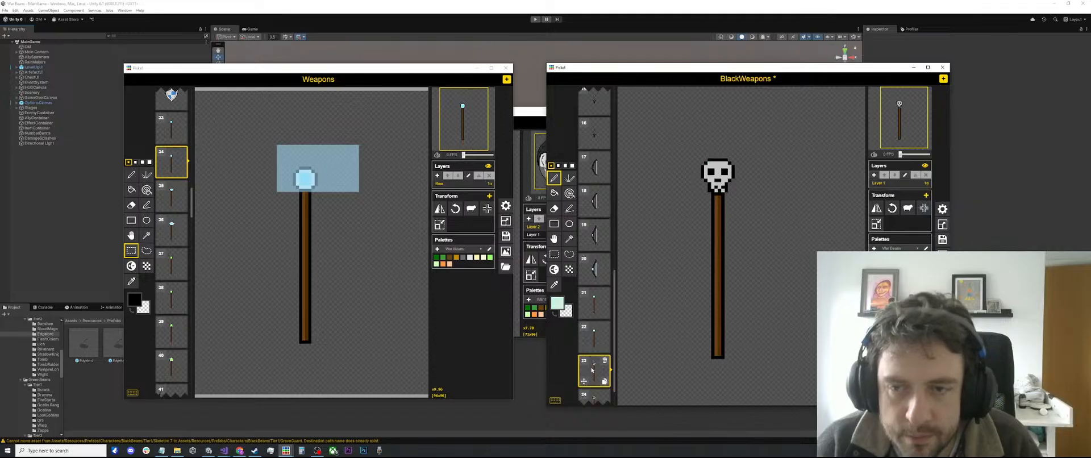
scroll(594, 375, "down", 1)
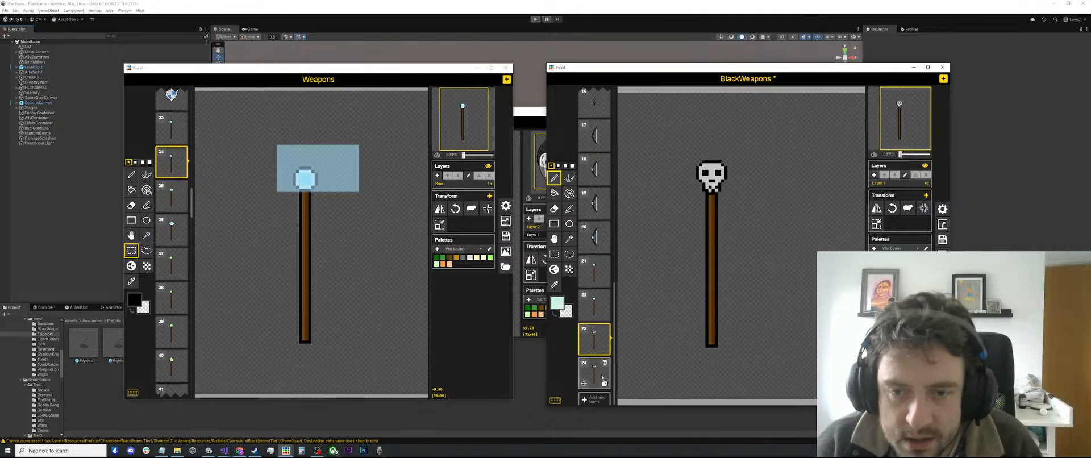
left_click(597, 380)
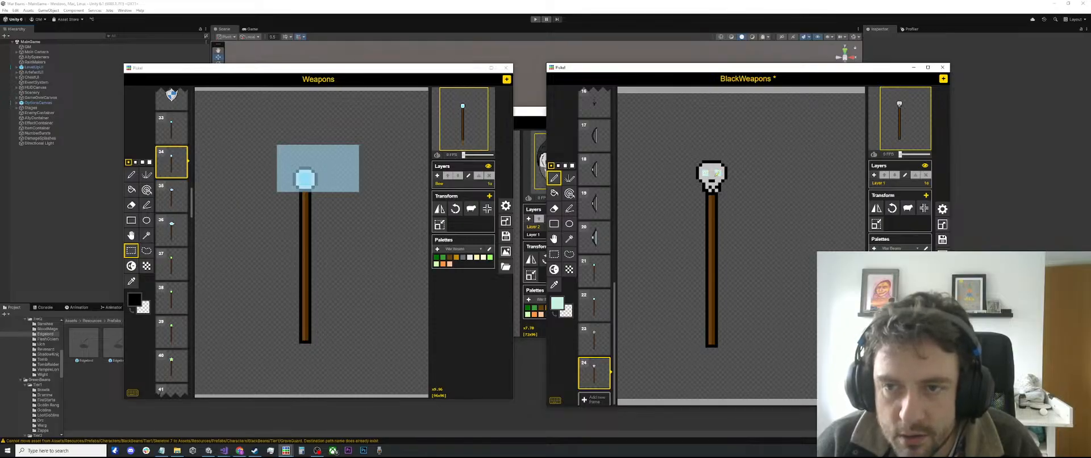
Step: Sample the mint green from the frame 22 orb, paint it into the frame 24 skull's eyes, and compare with frame 23
key("Up")
key("o")
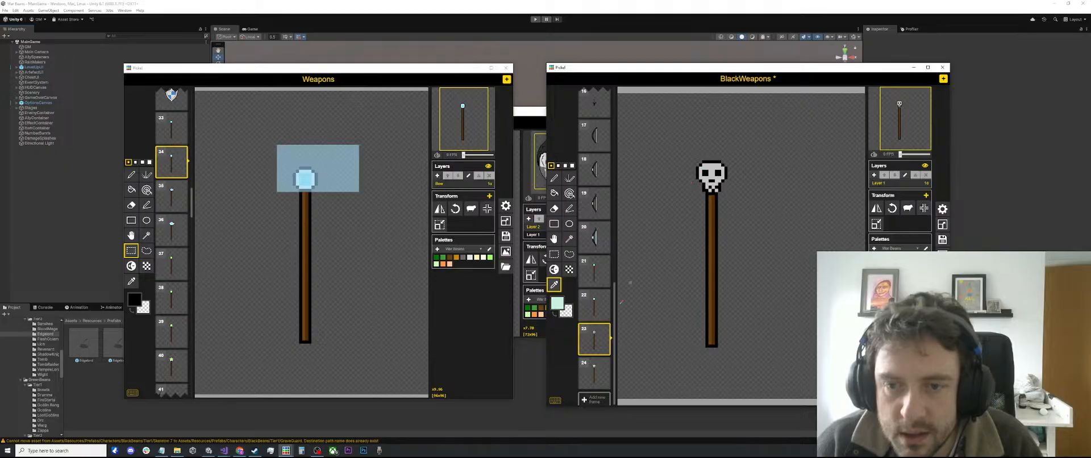
key("Up")
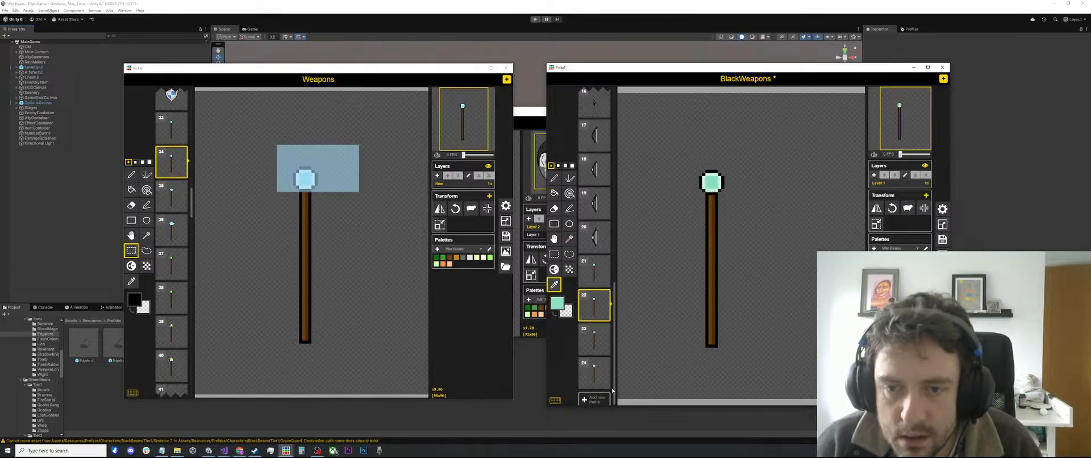
key("Down")
key("Down")
key("p")
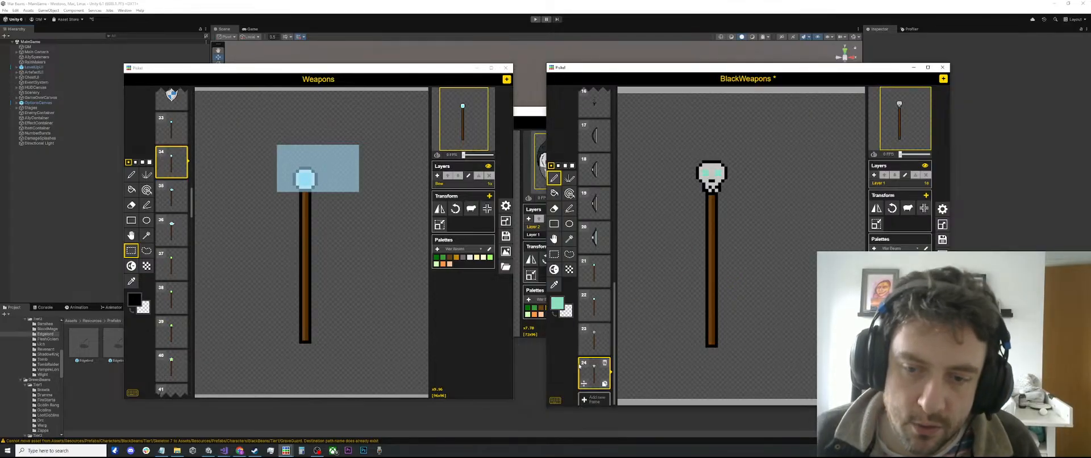
key("Up")
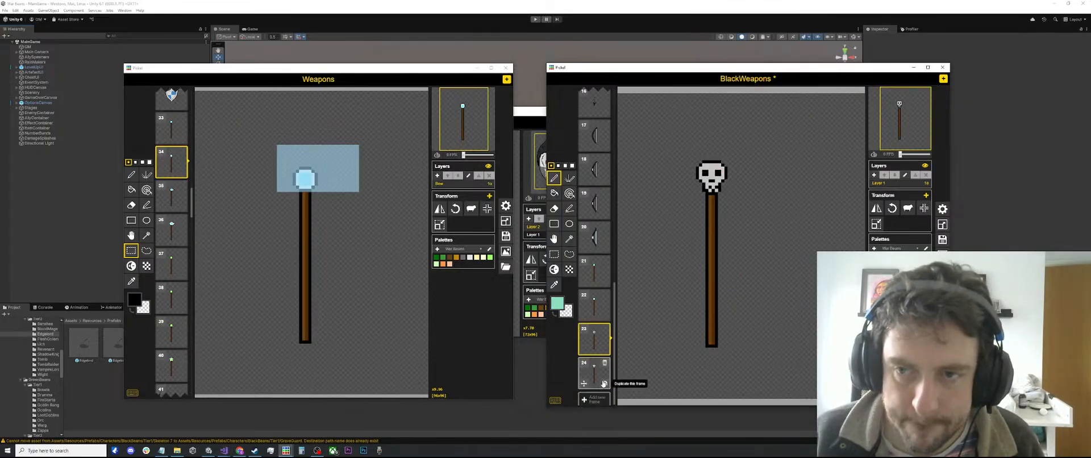
left_click(597, 363)
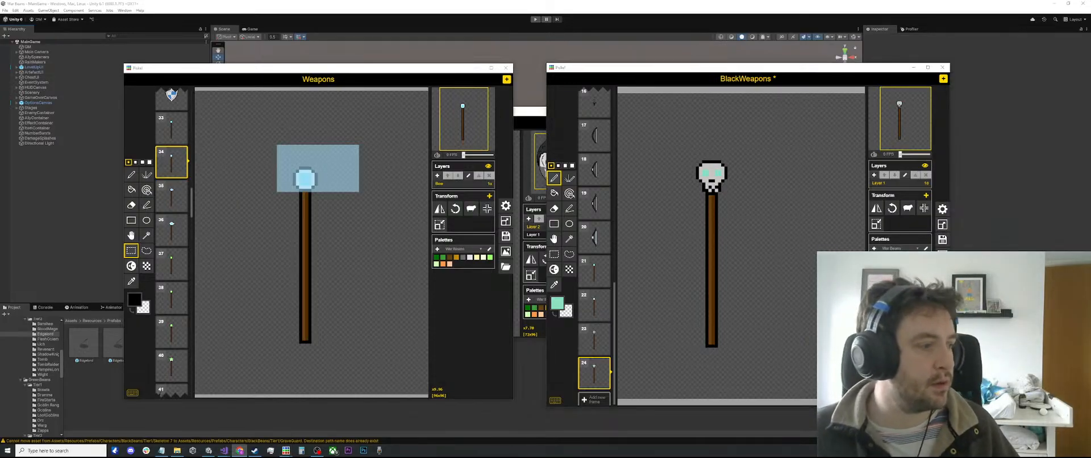
Step: Add a blank frame 25 and copy the whole mint orb staff from frame 21 into it
scroll(604, 387, "down", 1)
left_click(603, 387)
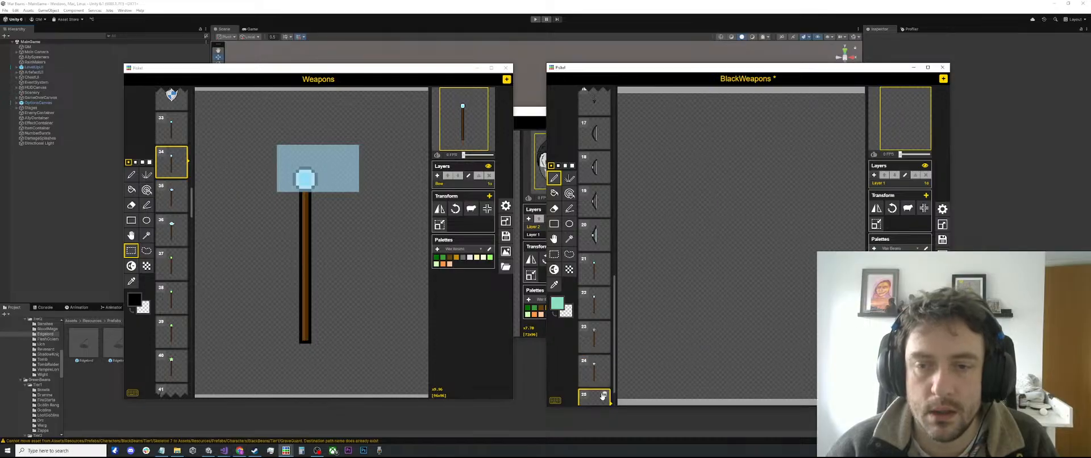
left_click(592, 267)
key("m")
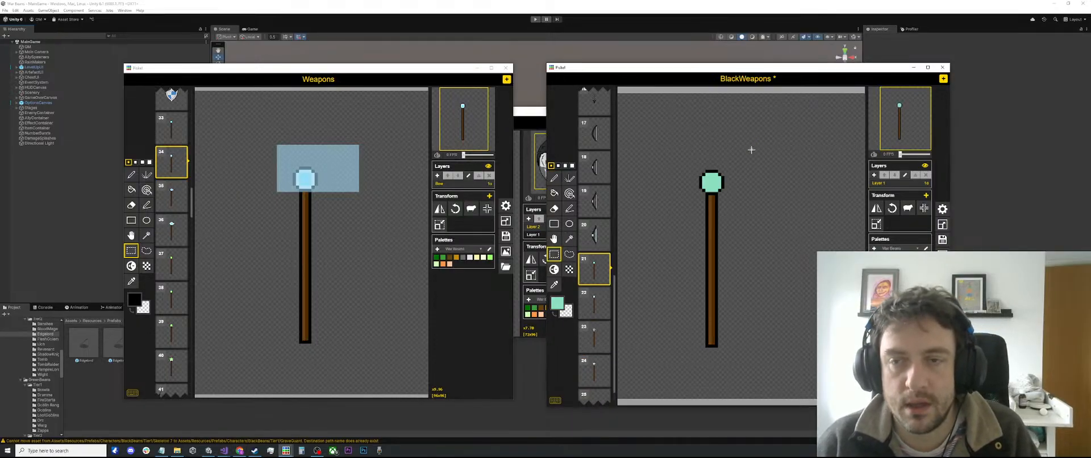
left_click_drag(751, 152, 671, 357)
left_click(596, 395)
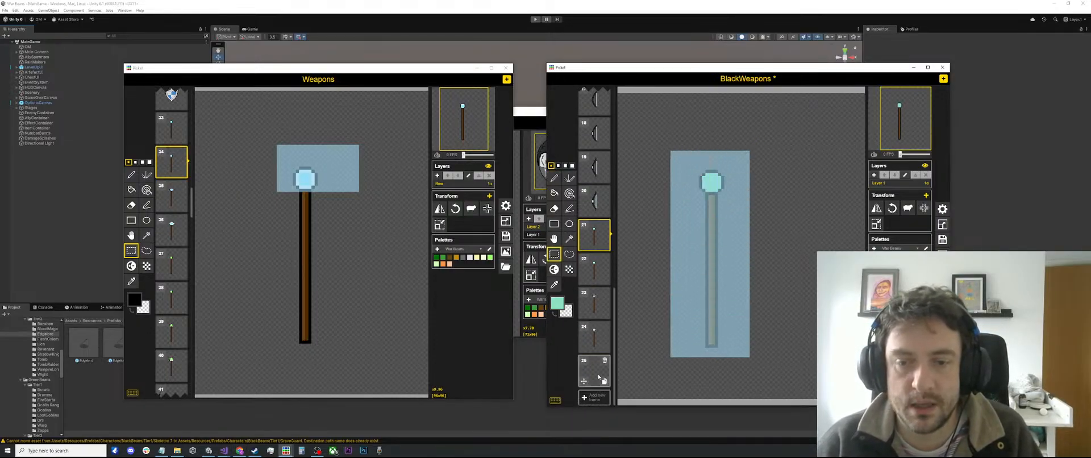
key("ctrl+v")
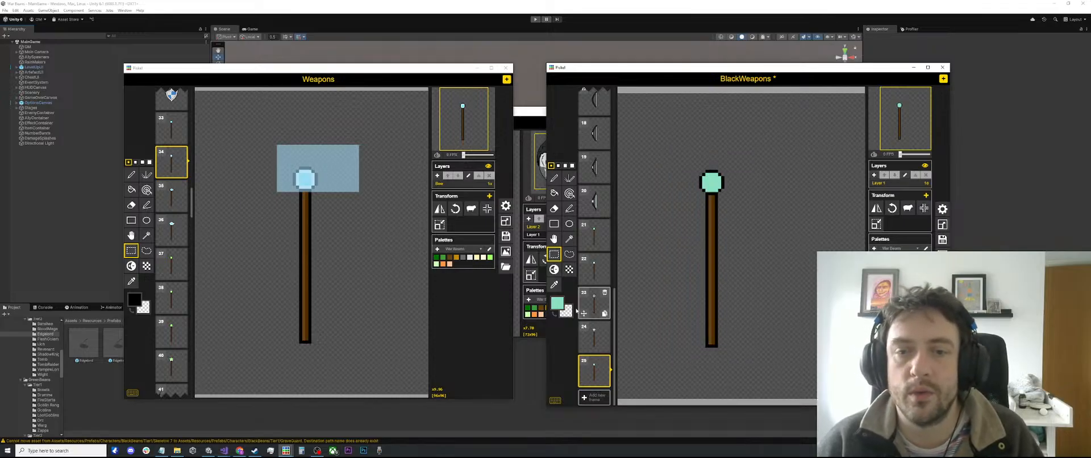
Step: Sample the dark grey of the scythe blade in frame 11 and fill the orb in frame 25 with it
left_click(557, 304)
scroll(593, 185, "up", 6)
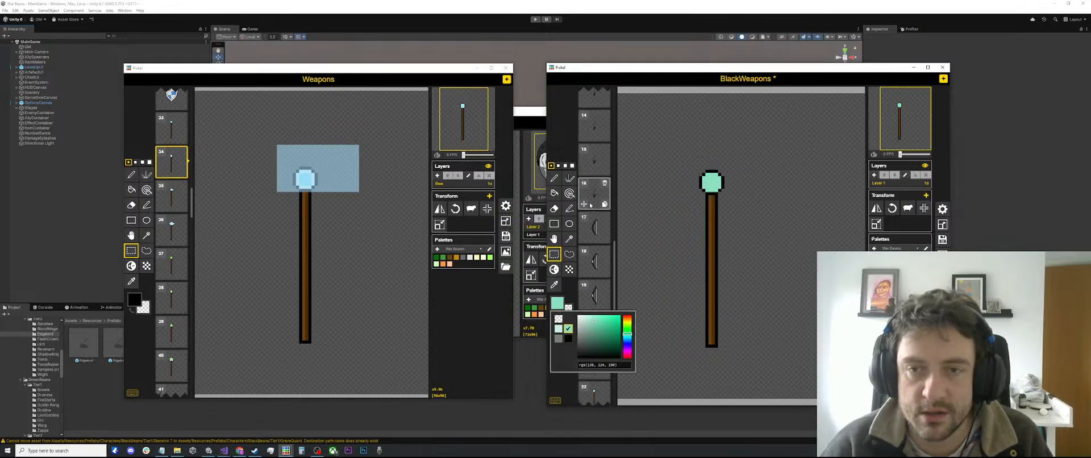
key("o")
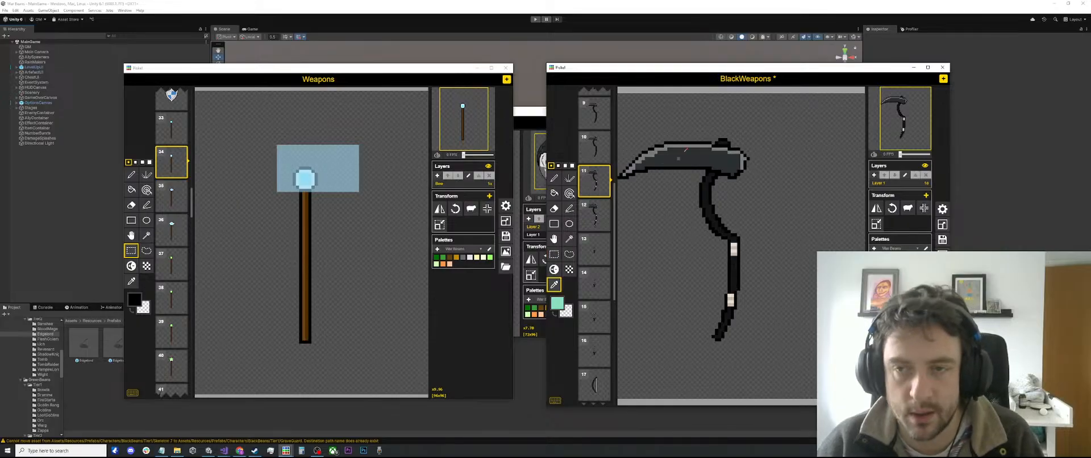
left_click(687, 144)
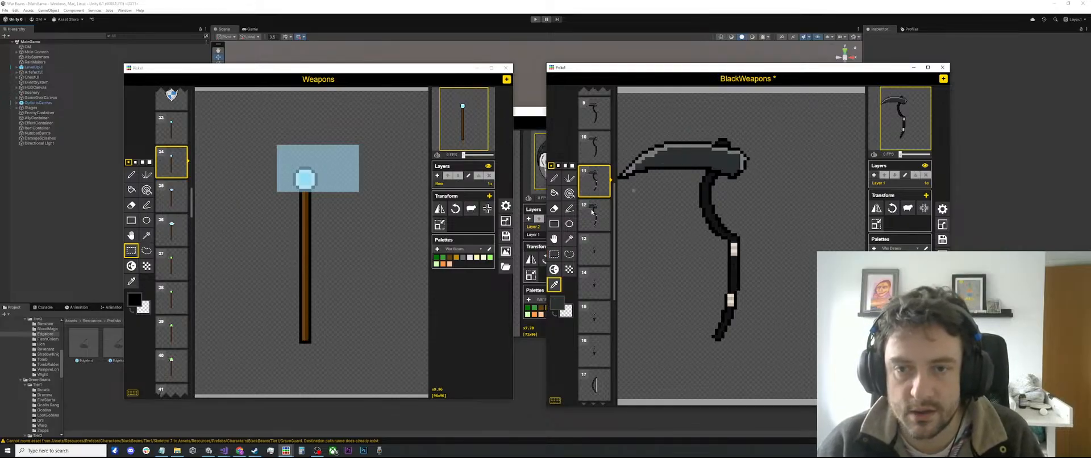
scroll(597, 341, "down", 5)
left_click(602, 384)
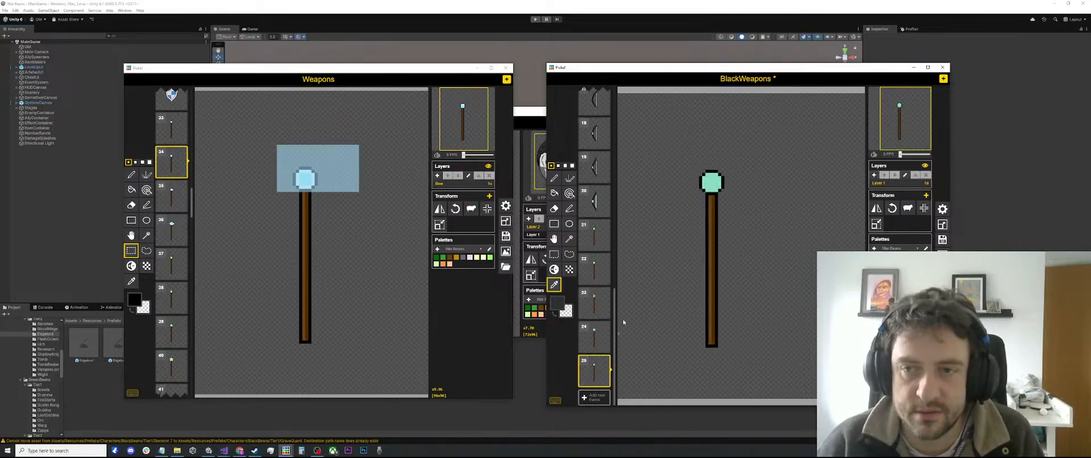
key("b")
left_click(712, 182)
scroll(608, 295, "up", 4)
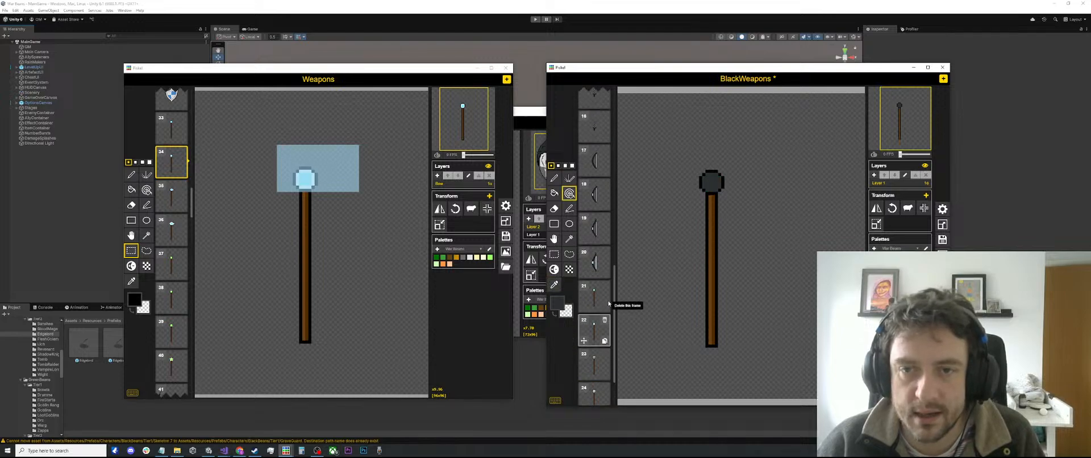
Step: Sample the light grey edge of the scythe blade in frame 12 and duplicate the dark orb staff in frame 25 as frame 26
left_click(596, 181)
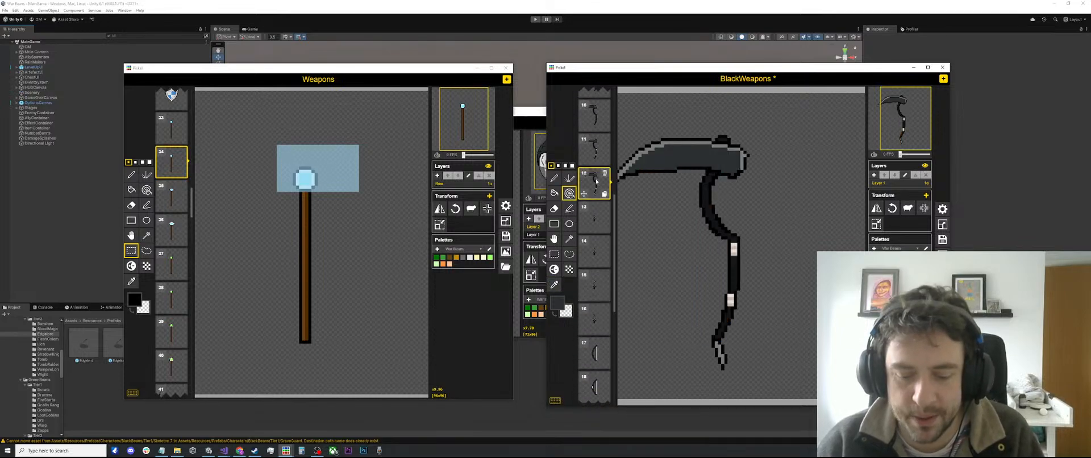
key("o")
left_click(676, 141)
scroll(597, 250, "down", 5)
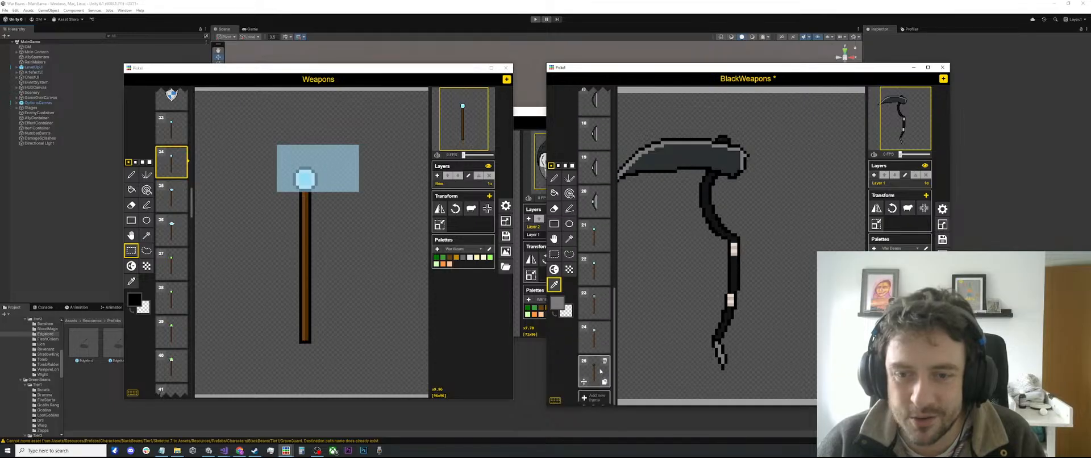
left_click(597, 370)
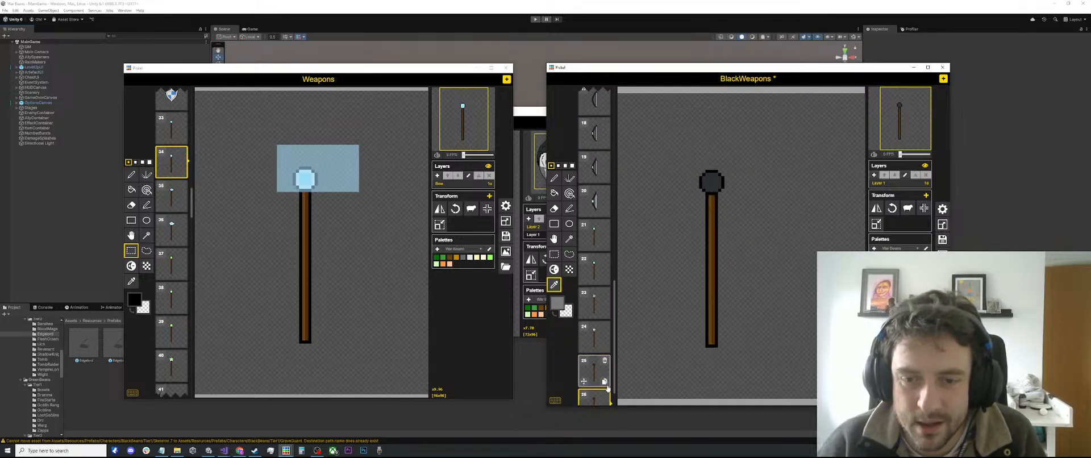
left_click(594, 397)
scroll(731, 227, "up", 2)
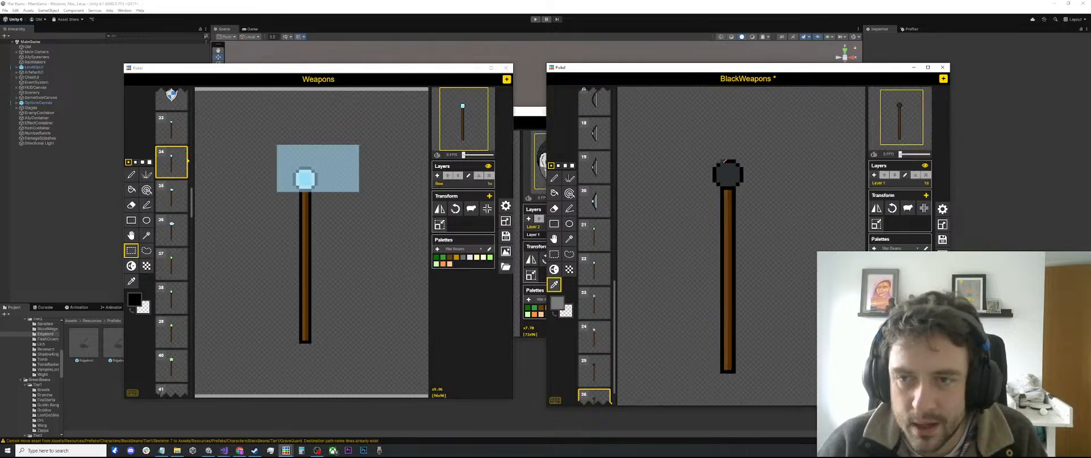
Step: Sample the grey of the twisted blade in frame 14, paint a ring inside the frame 26 orb's outline, and compare with frame 25
left_click(729, 164)
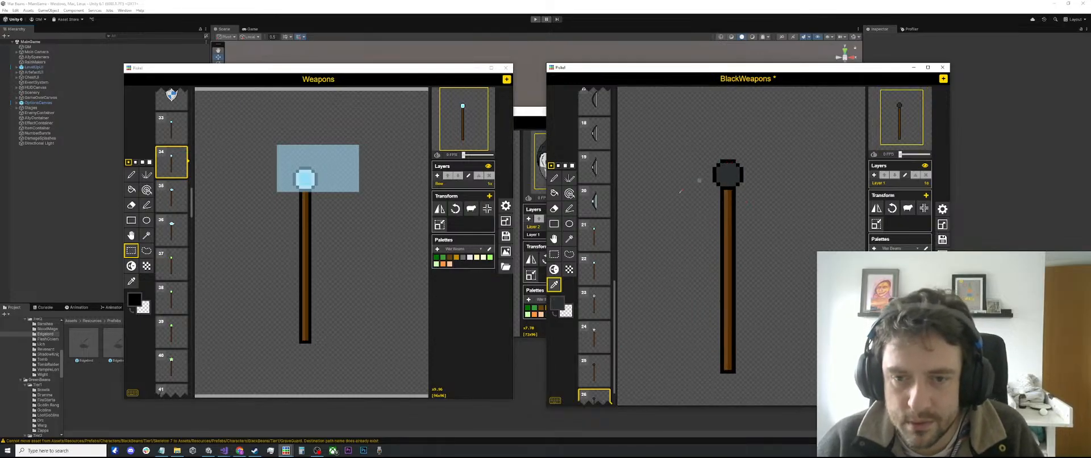
scroll(594, 256, "up", 5)
left_click(593, 188)
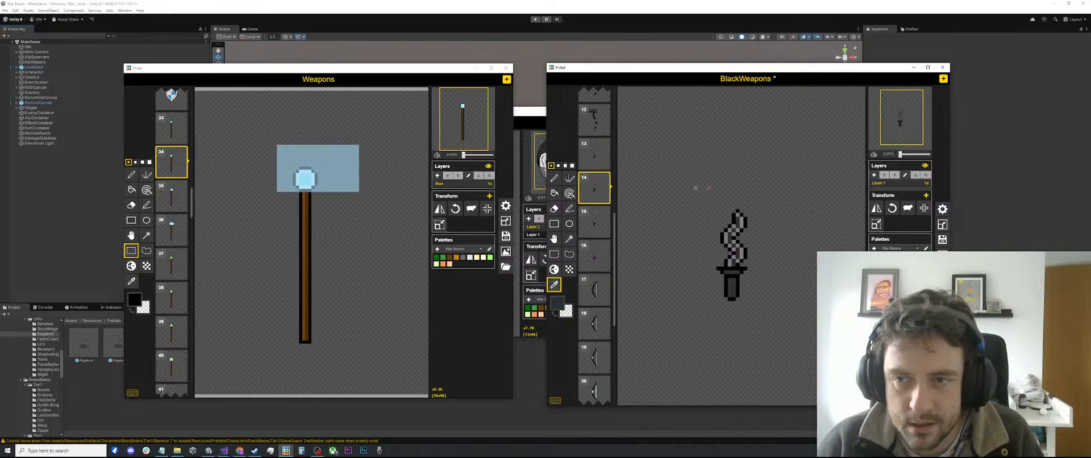
left_click(737, 224)
scroll(594, 284, "down", 5)
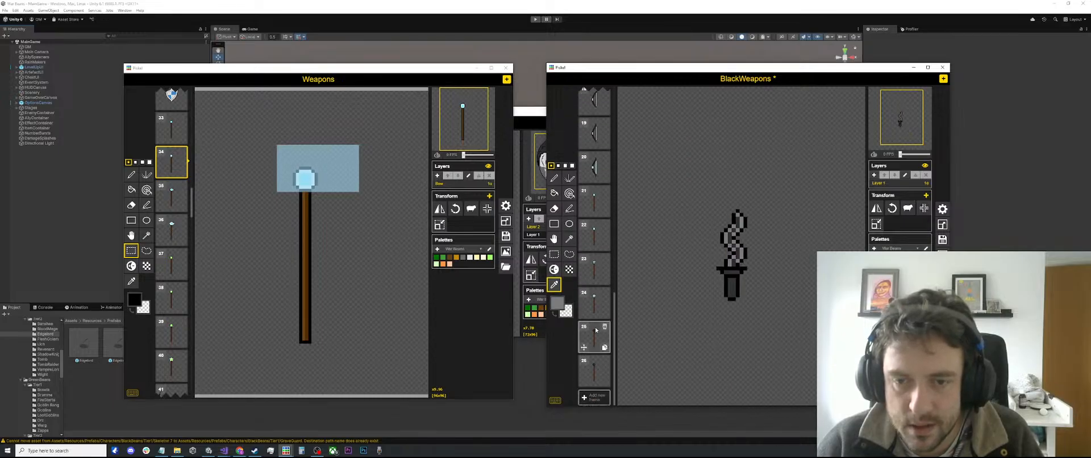
scroll(597, 358, "up", 1)
scroll(583, 398, "down", 1)
left_click(589, 372)
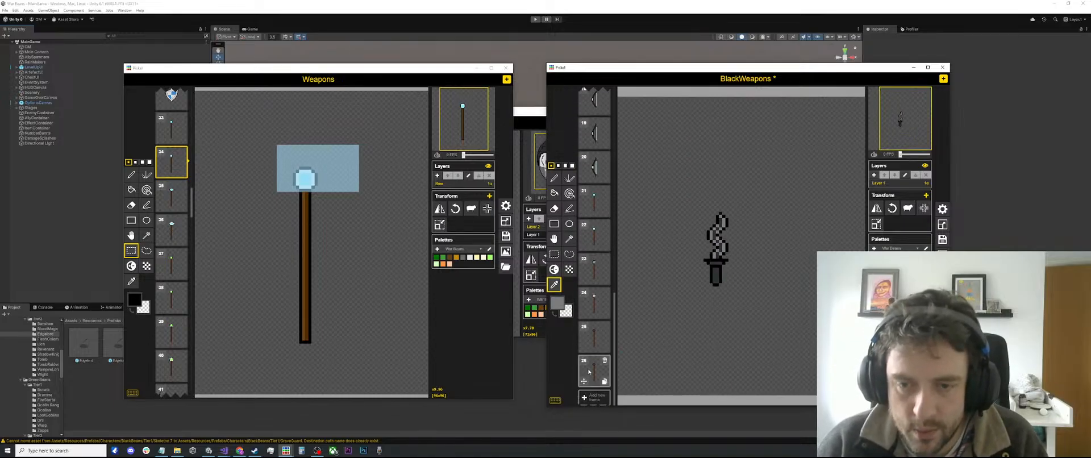
left_click(588, 373)
key("p")
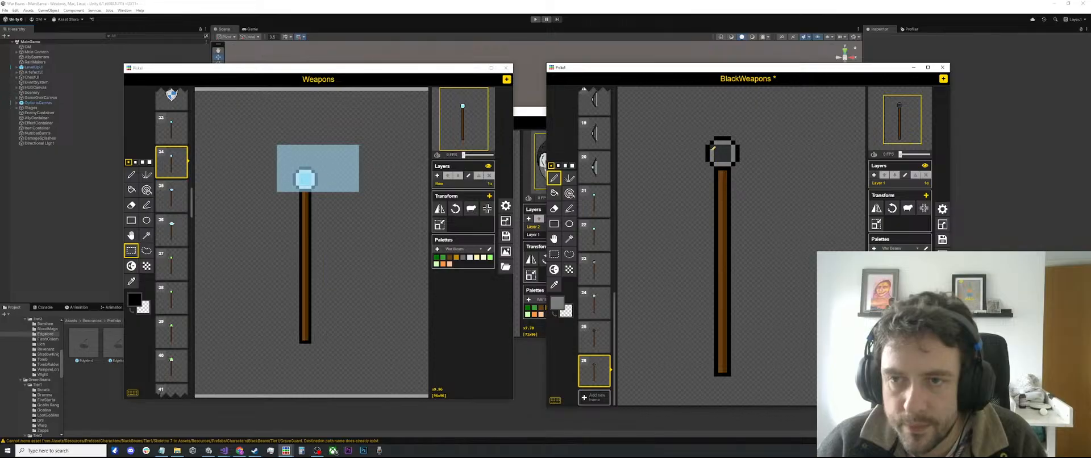
left_click(587, 342)
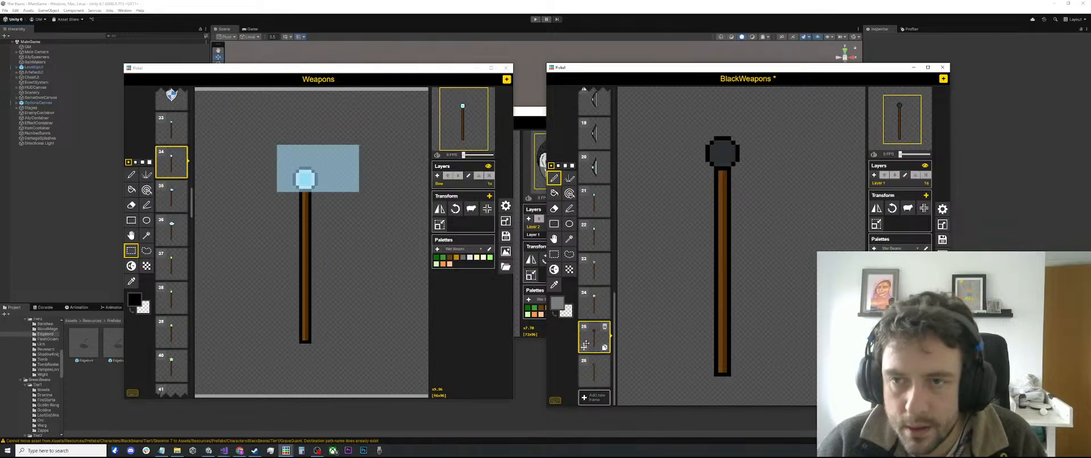
left_click(590, 371)
Step: Duplicate frame 26 as frame 27 and delete the orb from the new frame, keeping only the wooden shaft
left_click(603, 388)
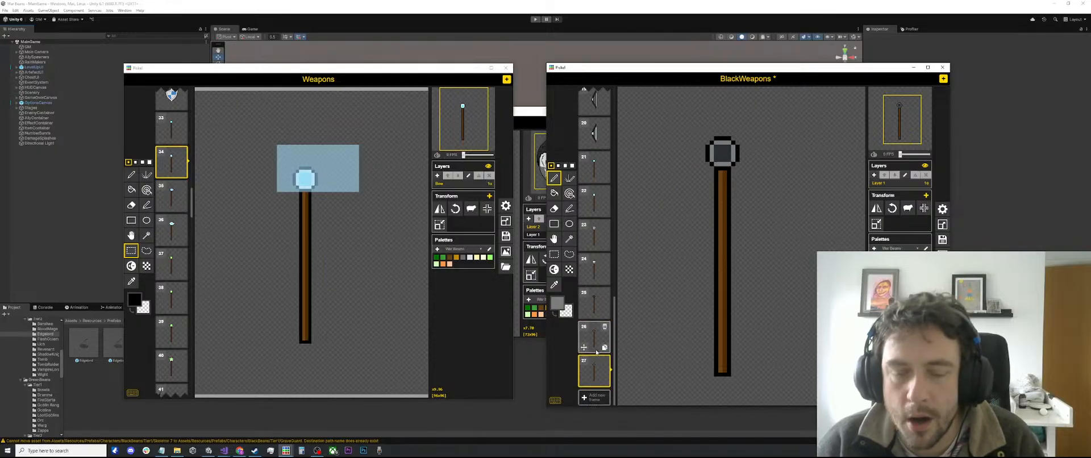
key("s")
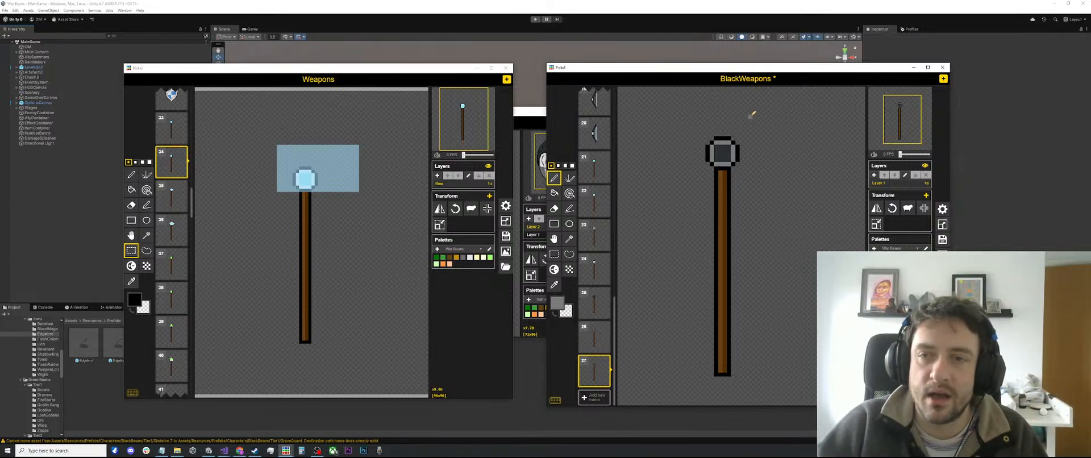
left_click_drag(757, 110, 694, 163)
key("Delete")
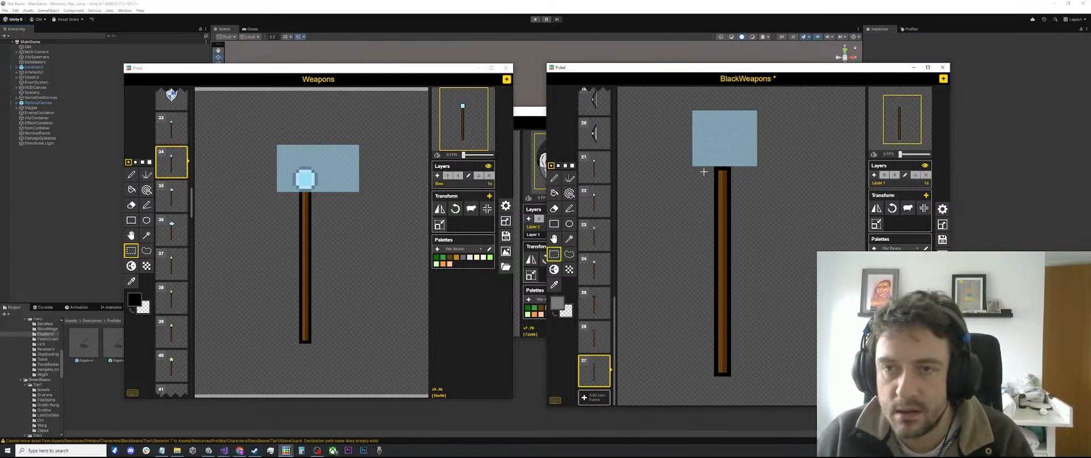
Step: Sample the black of the shaft outline and draw the outline of a hand with raised fingers on top of the frame 27 staff
key("o")
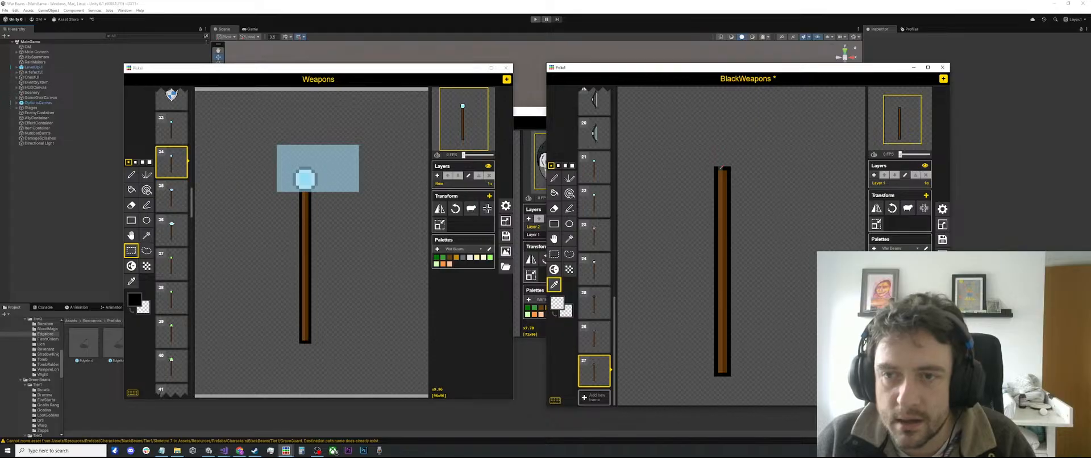
left_click(718, 166)
key("b")
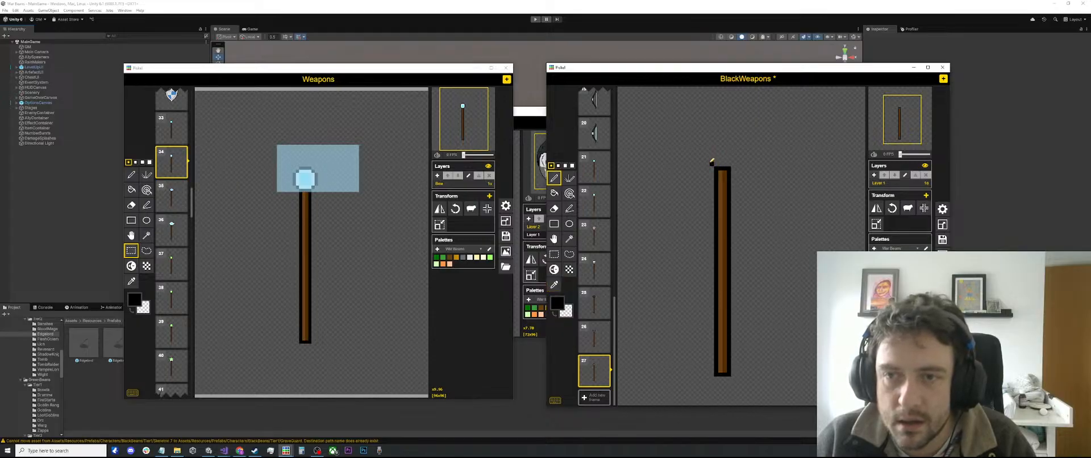
left_click_drag(711, 162, 707, 151)
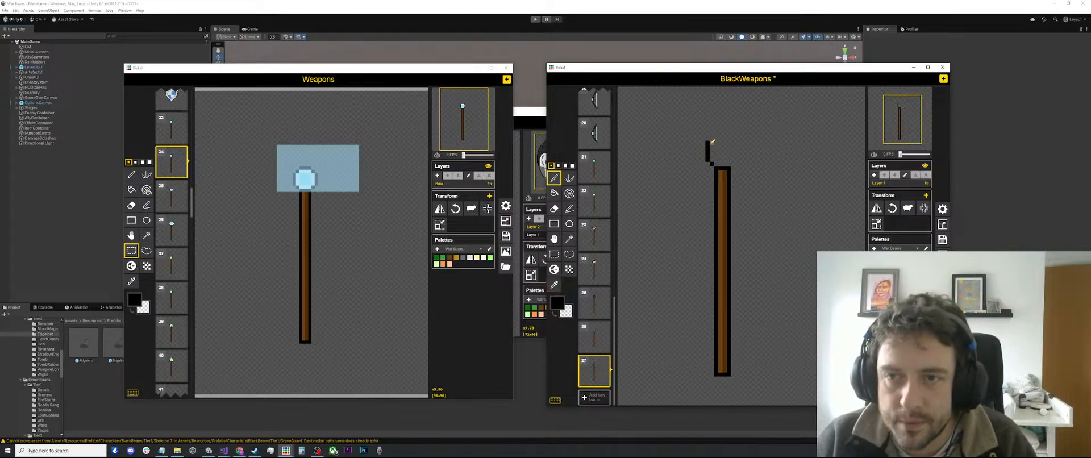
key("ctrl+z")
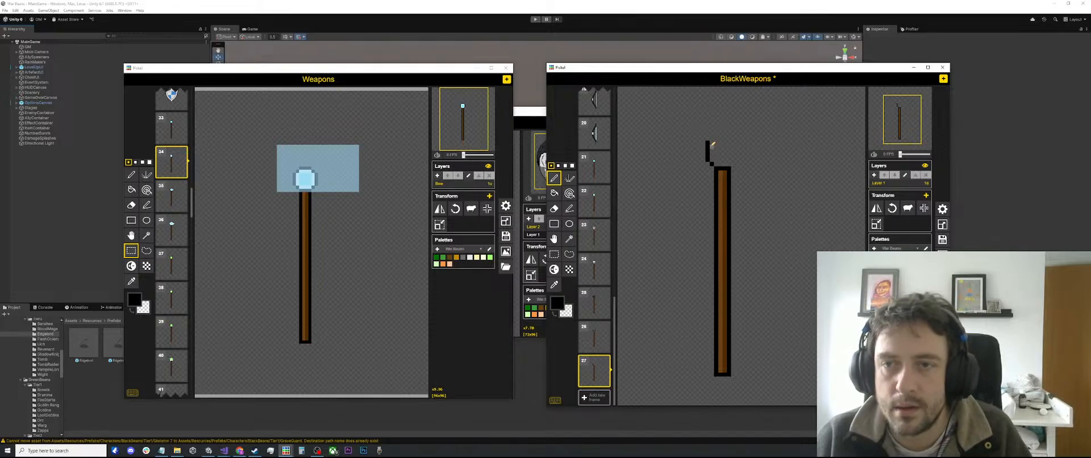
left_click(712, 151)
left_click(715, 147)
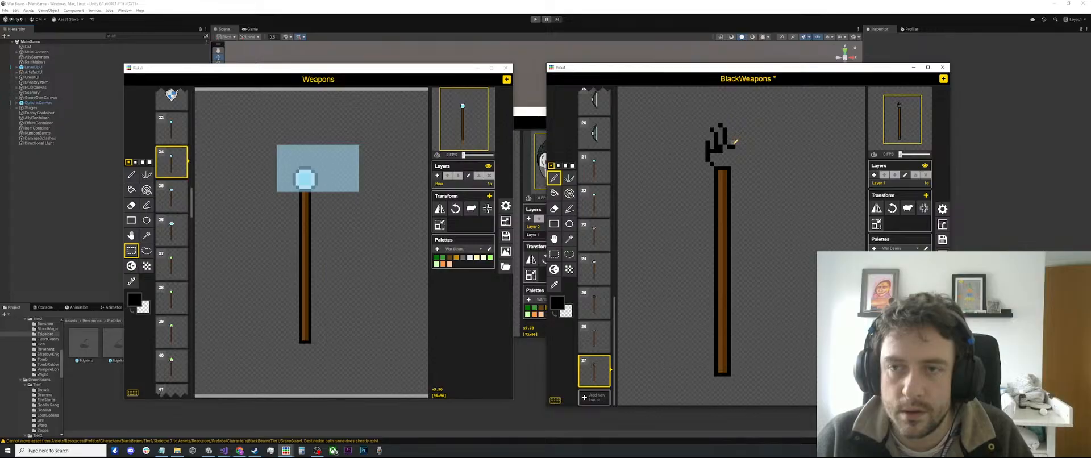
left_click_drag(733, 143, 734, 137)
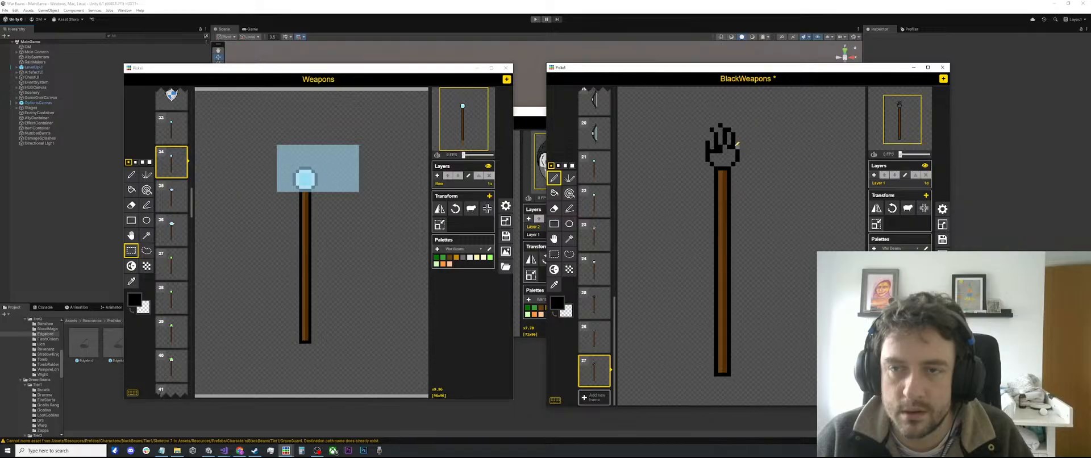
scroll(724, 143, "up", 3)
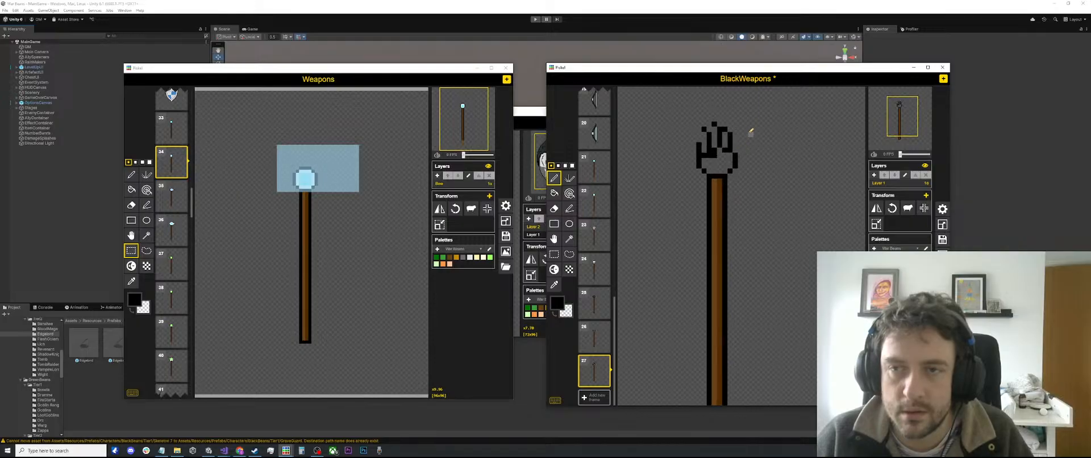
key("e")
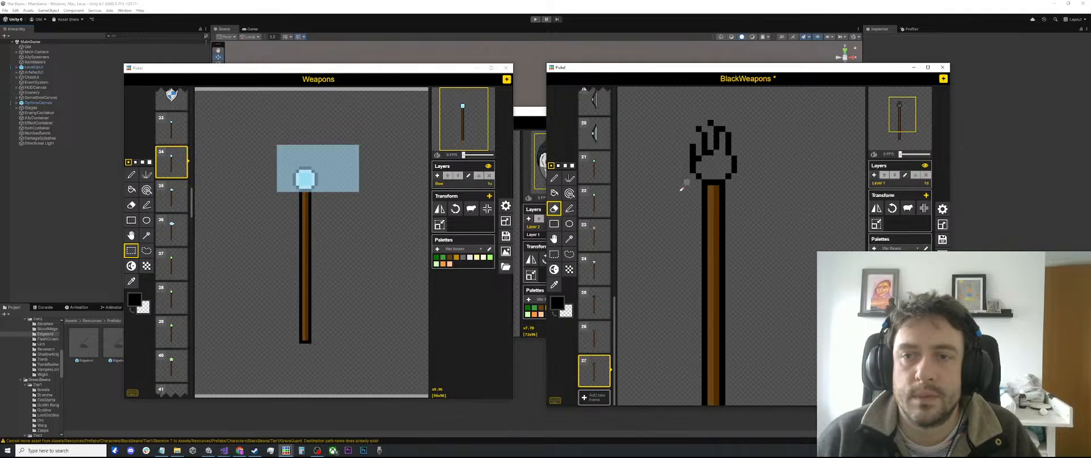
Step: Sample the light grey of the orb's ring in frame 26 and fill the palm of the hand in frame 27 with it
left_click(589, 339)
key("o")
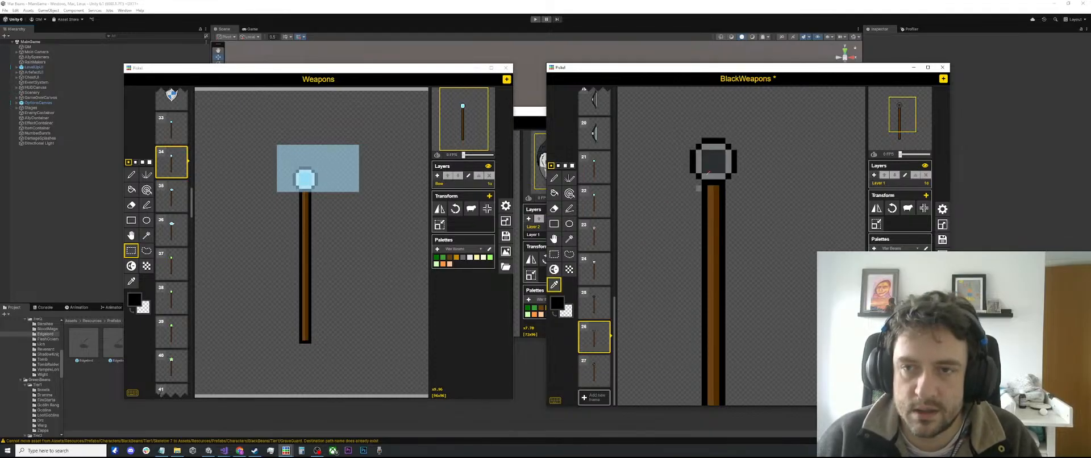
left_click(714, 162)
left_click(729, 152)
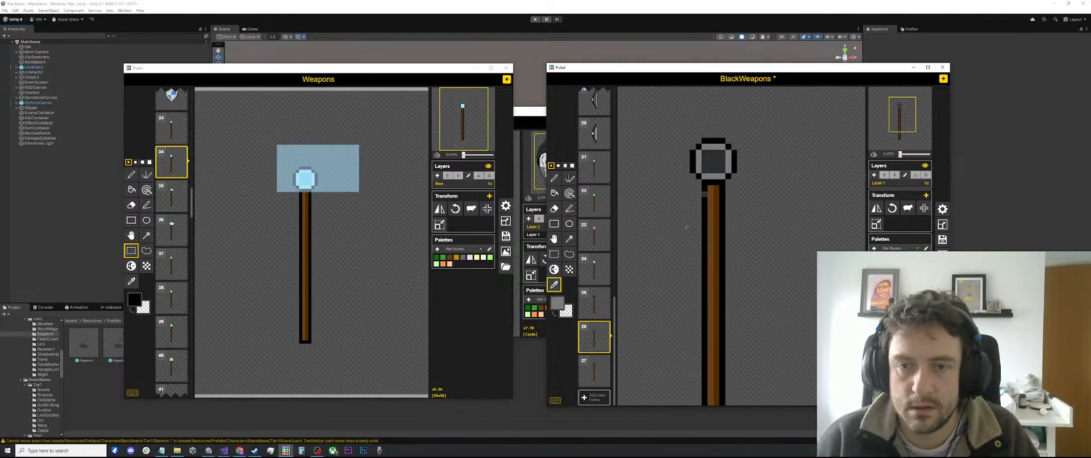
left_click(594, 370)
key("a")
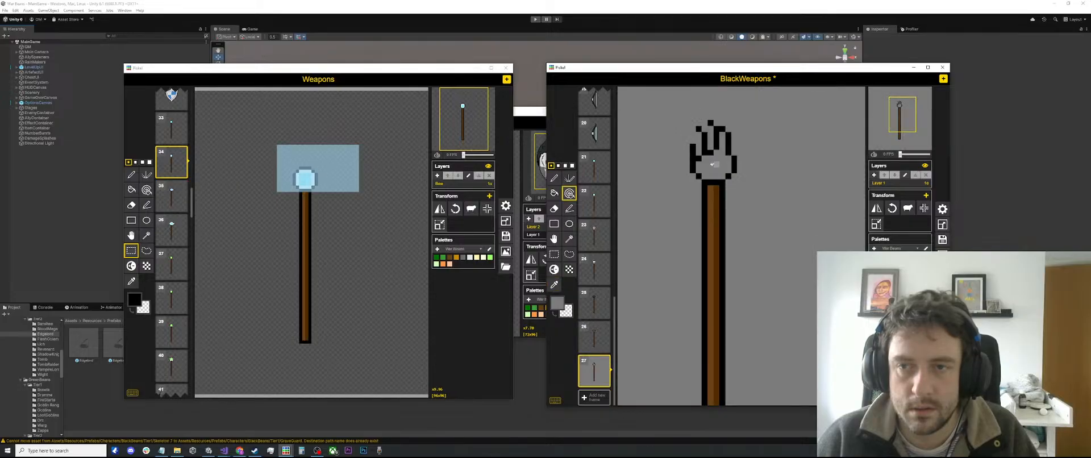
left_click(715, 164)
scroll(707, 183, "down", 1)
scroll(707, 183, "up", 2)
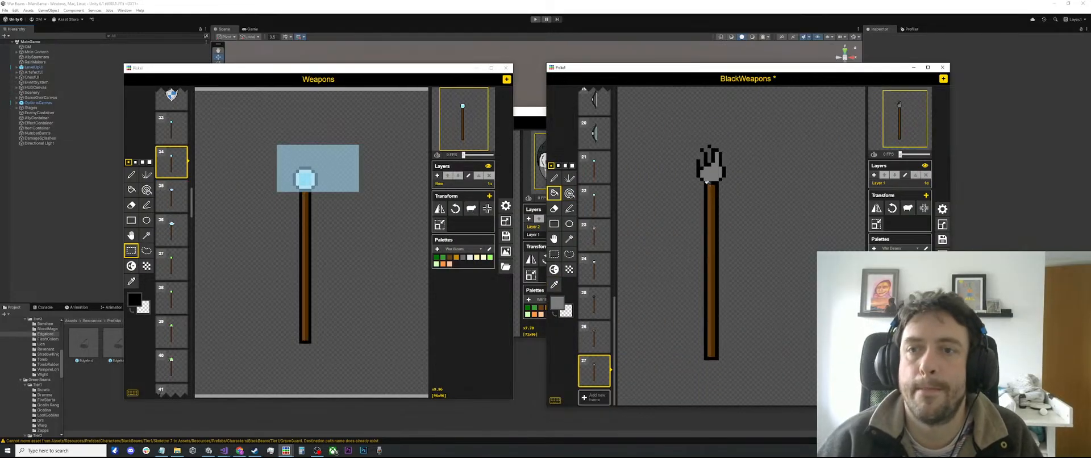
Step: Sample the black outline colour and touch up the fingers of the hand in frame 27 with the pen and eraser
key("o")
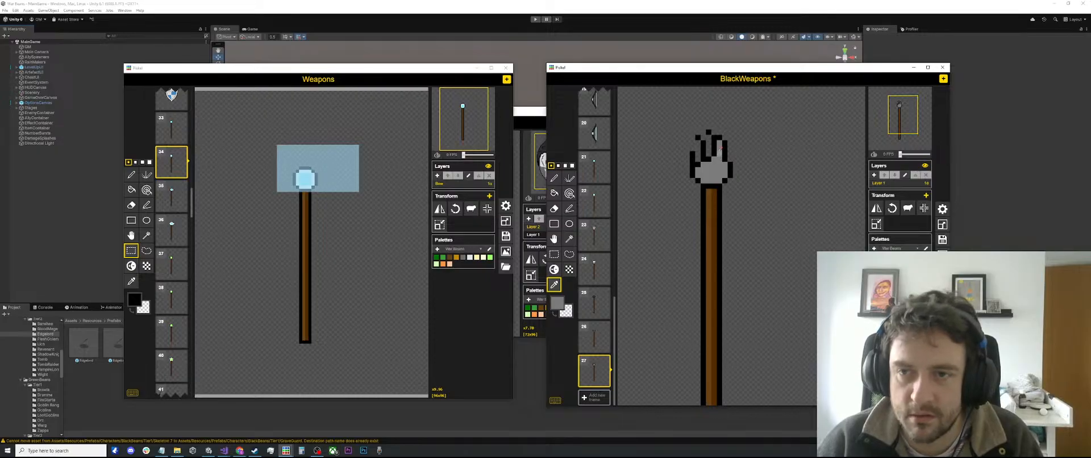
left_click(718, 151)
key("p")
key("e")
scroll(723, 143, "up", 1)
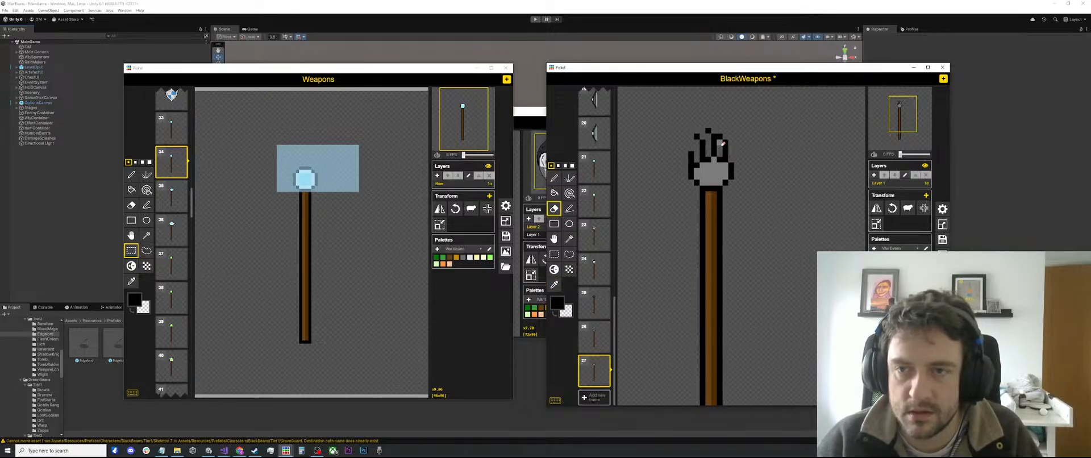
scroll(722, 150, "down", 3)
scroll(718, 166, "up", 2)
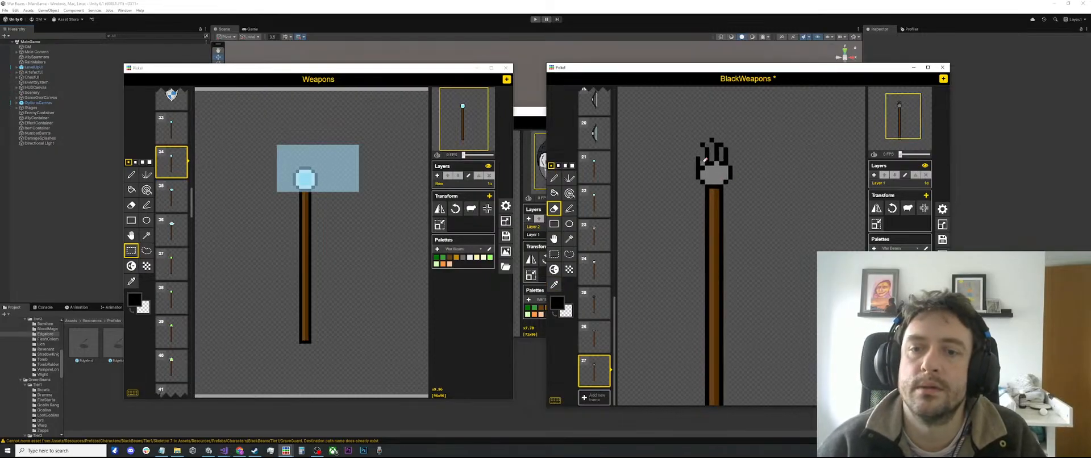
Step: Sample the dark grey of the orb in frame 26, fill the palm in frame 27 with it, and compare both frames
left_click(593, 342)
key("o")
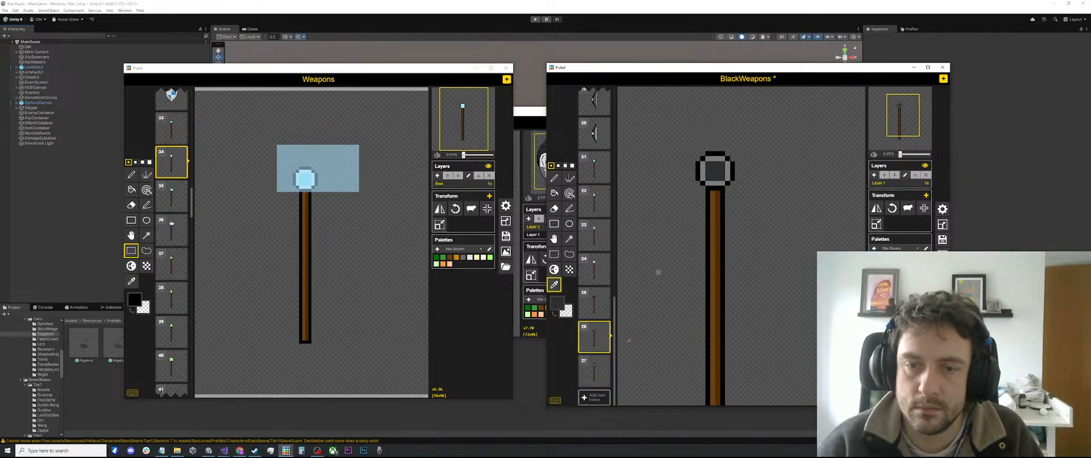
left_click(591, 372)
key("b")
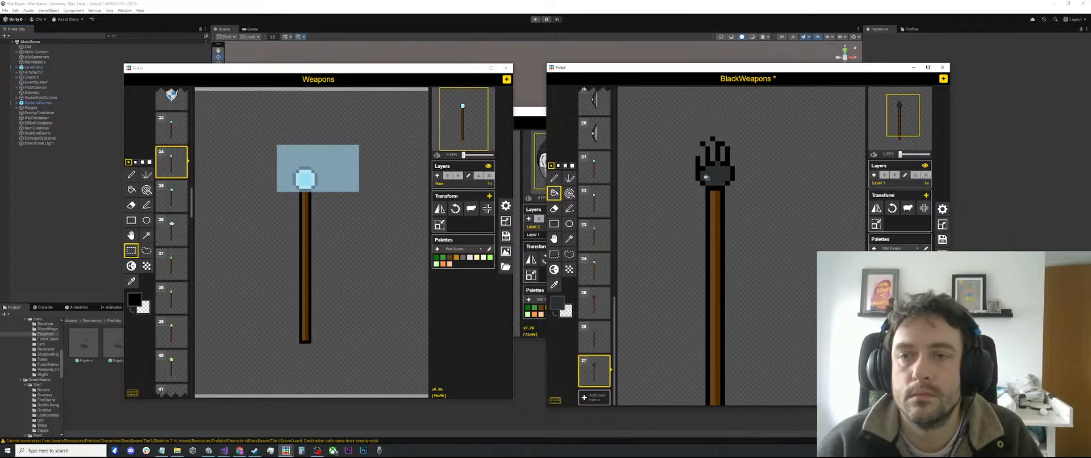
left_click(592, 338)
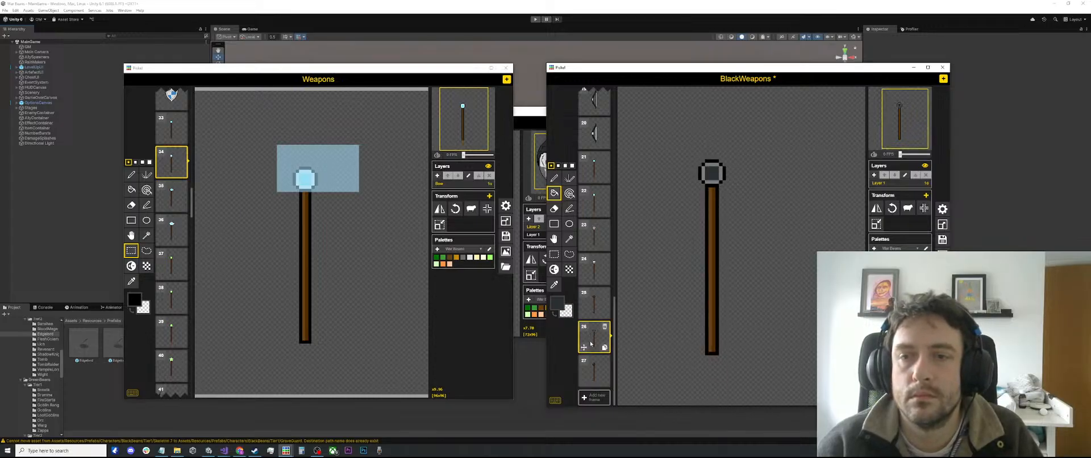
left_click(586, 370)
Step: Duplicate the frame 27 hand staff as frame 28 and sample the light grey of the orb's ring in frame 26 for it
left_click(607, 381)
scroll(687, 159, "up", 2)
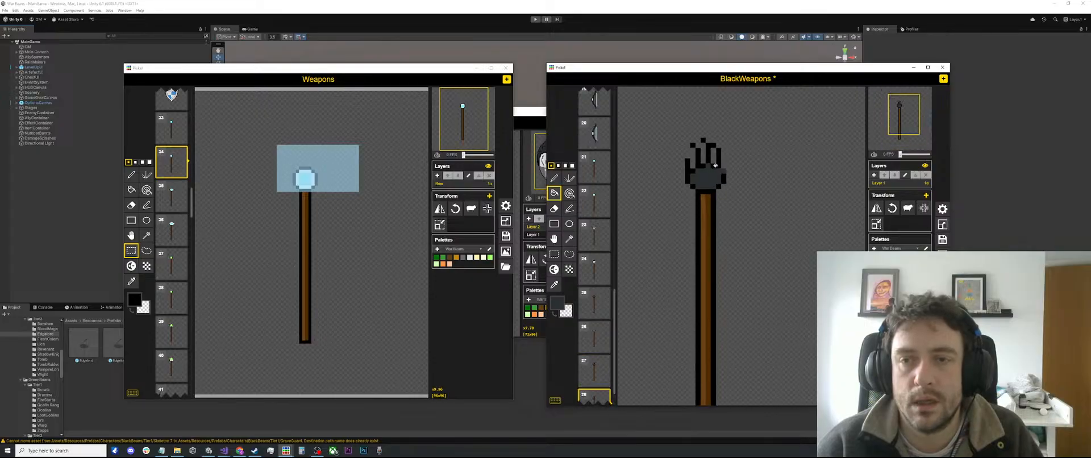
key("p")
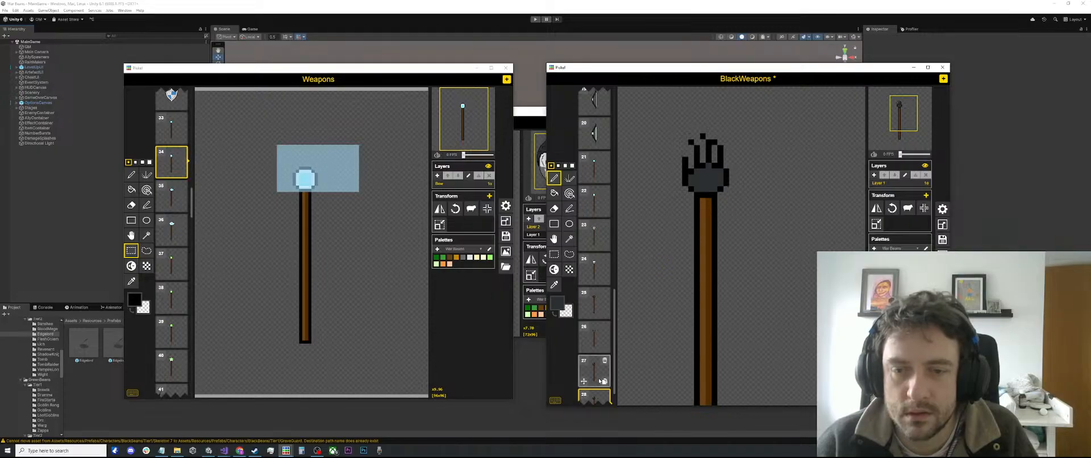
left_click(594, 369)
key("o")
left_click(608, 340)
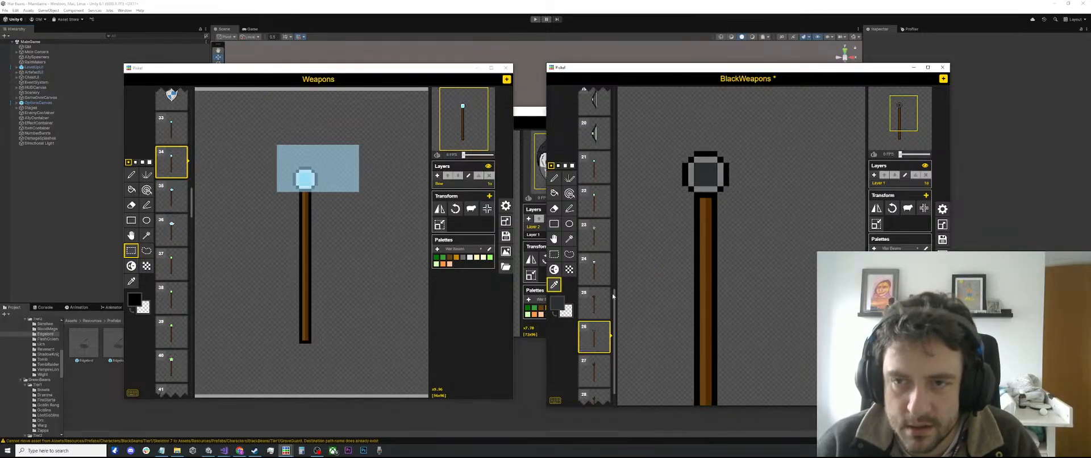
left_click(703, 159)
scroll(582, 399, "down", 1)
scroll(582, 400, "down", 1)
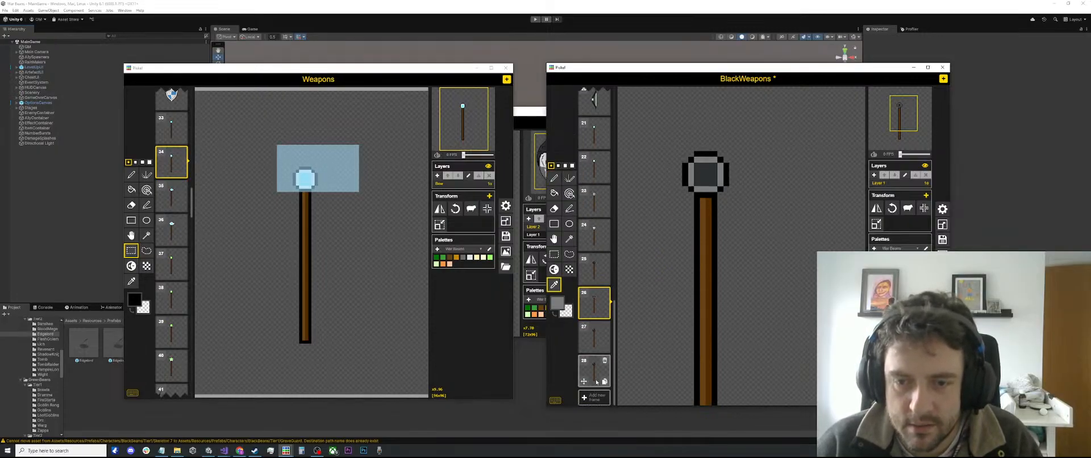
left_click(591, 372)
key("p")
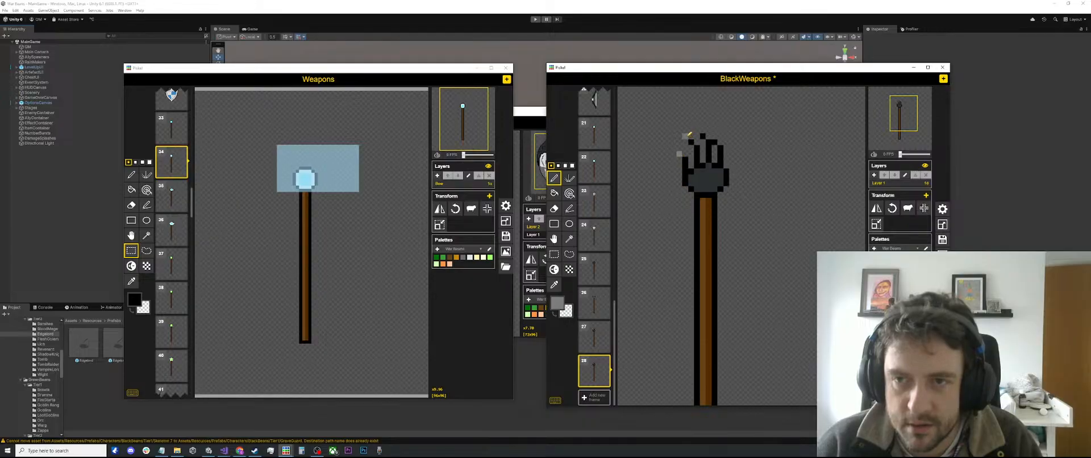
left_click(685, 137)
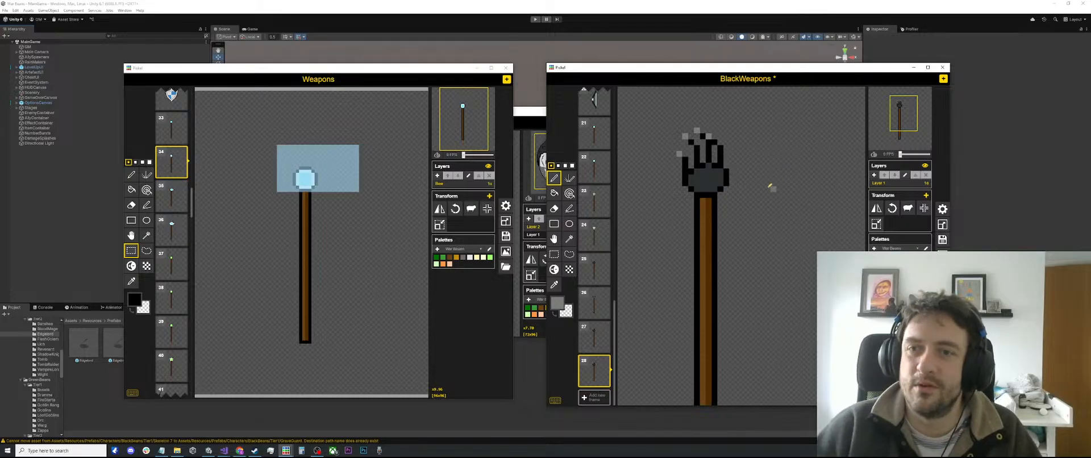
key("ctrl+z")
key("ctrl+z")
key("ctrl+z")
Step: Paint light grey tips and highlights on the hand in frame 28, and retouch the outermost finger with its sampled black
left_click(685, 159)
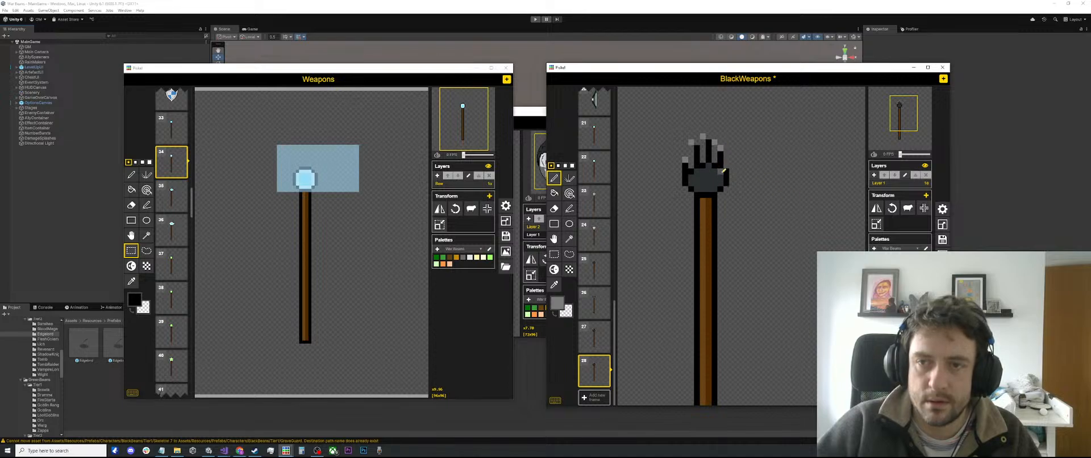
left_click_drag(724, 179, 701, 189)
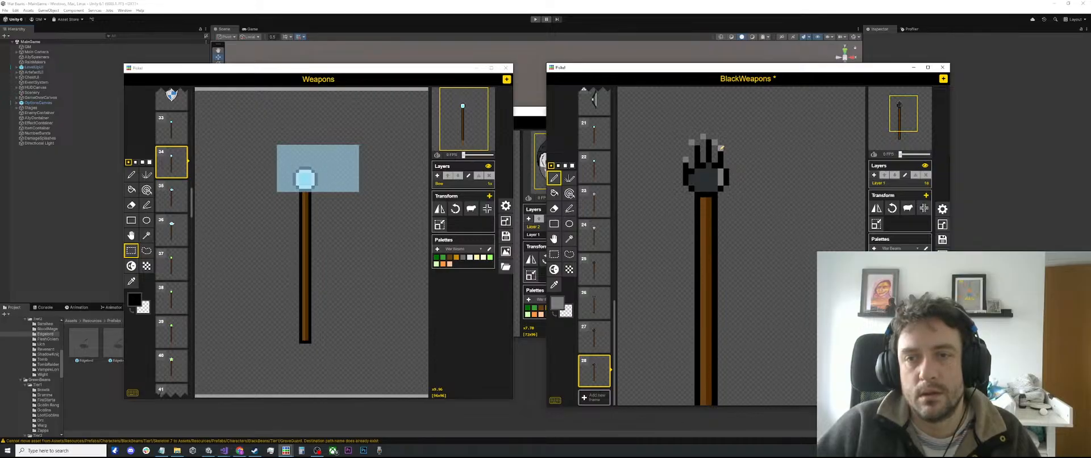
key("o")
left_click(721, 160)
key("p")
left_click(721, 148)
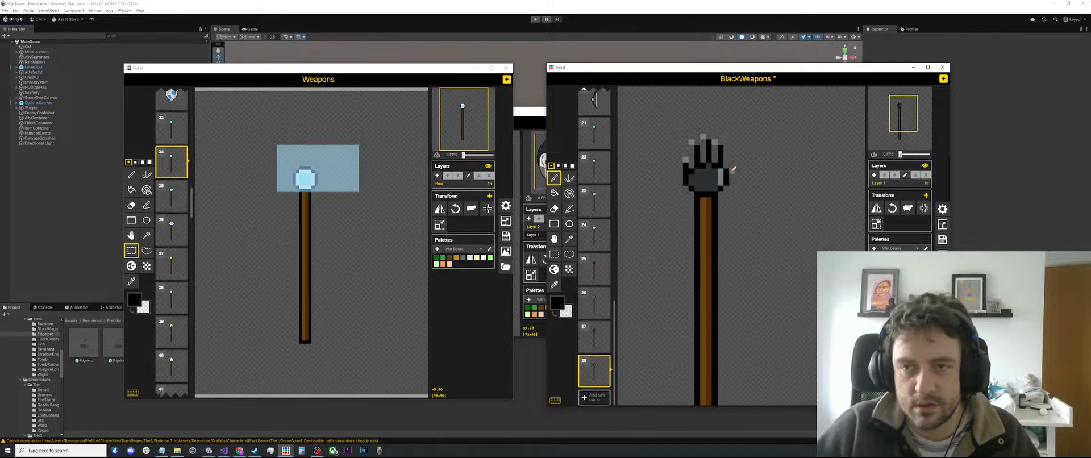
Step: Sample the hand's light grey, trace the edge of the palm in frame 28 with it, and compare frames 27 and 28
key("o")
left_click(720, 178)
key("p")
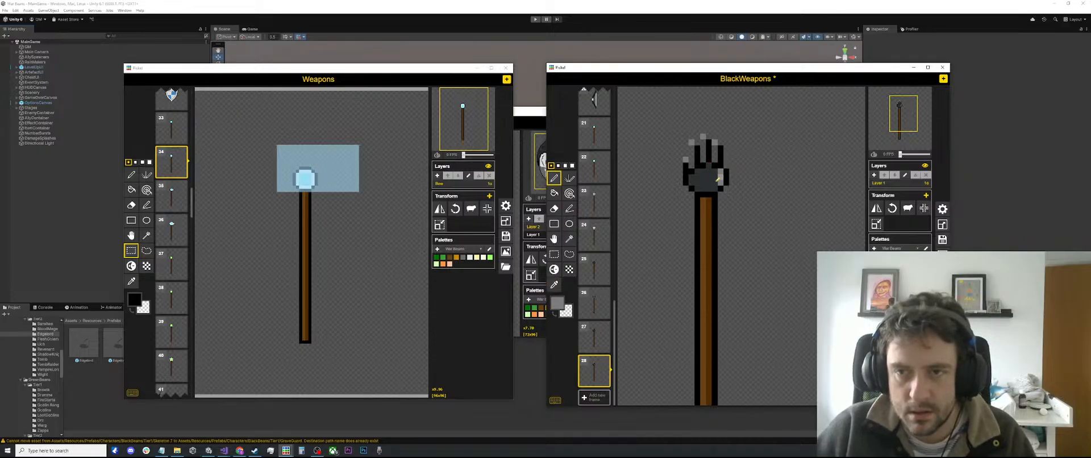
left_click(714, 188)
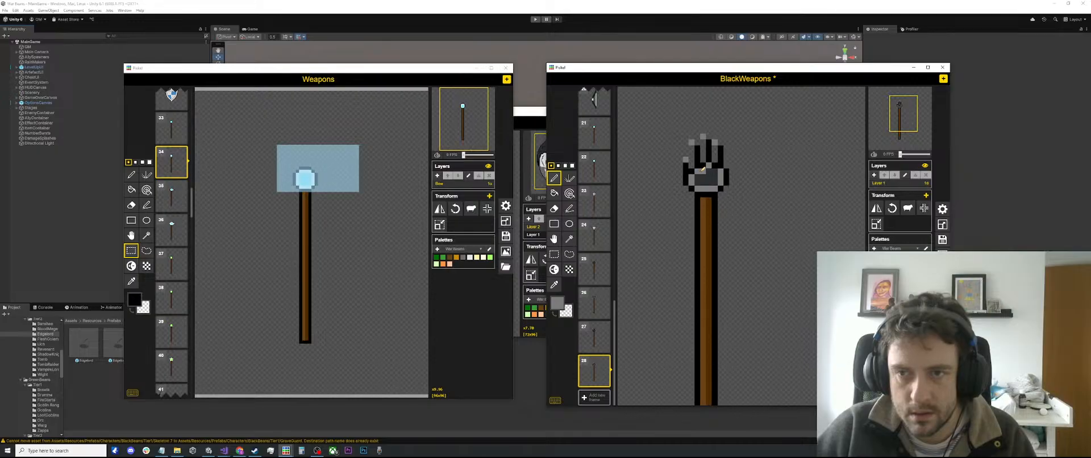
scroll(709, 180, "down", 4)
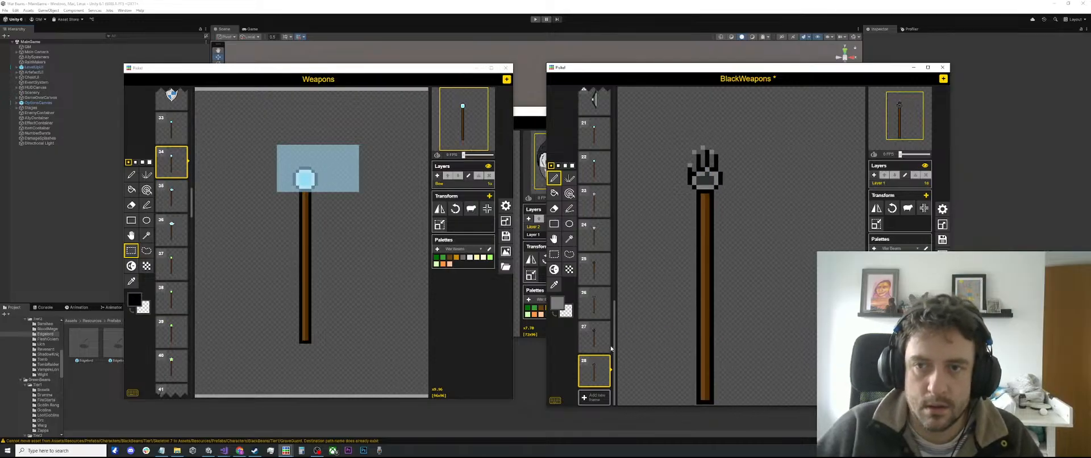
left_click(594, 341)
left_click(591, 372)
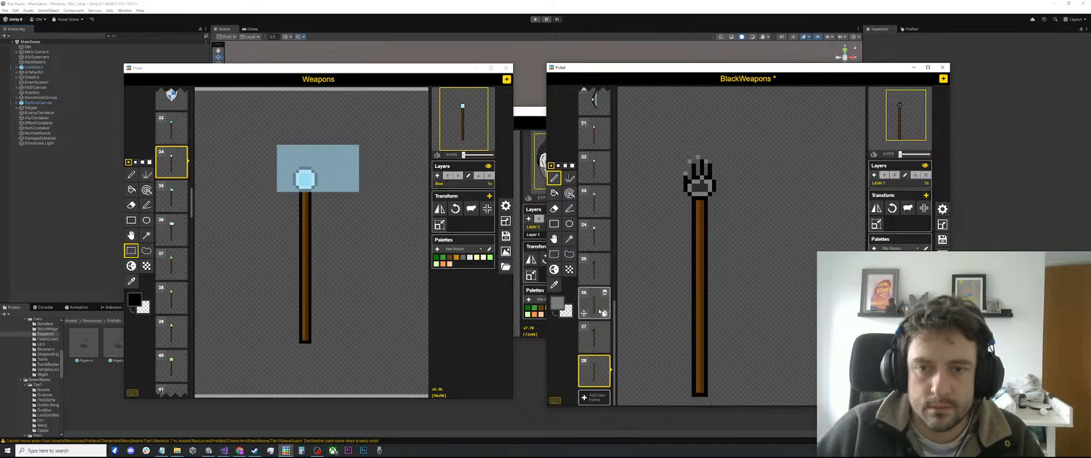
left_click(595, 345)
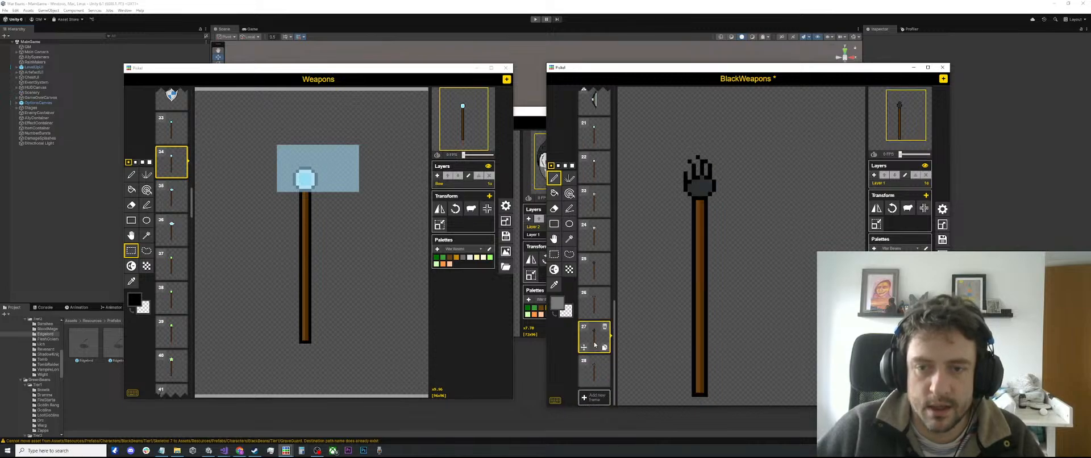
Step: Find the scythe in frame 9 and sample the near-black colour of its handle
scroll(594, 369, "up", 1)
scroll(594, 344, "down", 1)
scroll(585, 208, "up", 4)
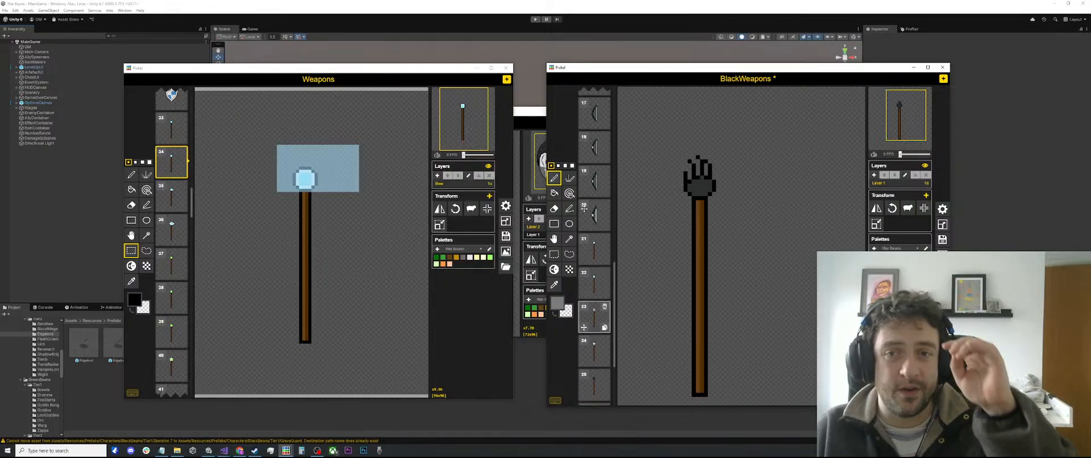
scroll(584, 209, "up", 5)
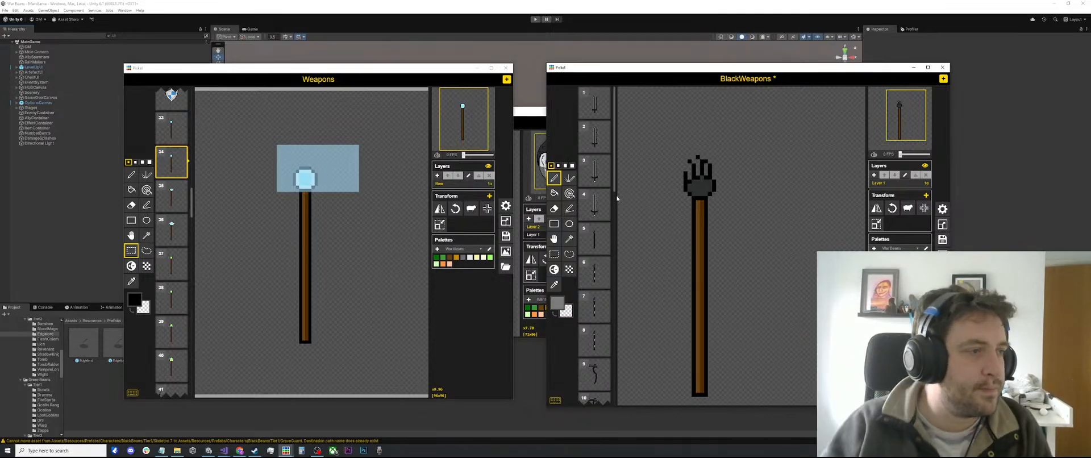
scroll(579, 267, "down", 4)
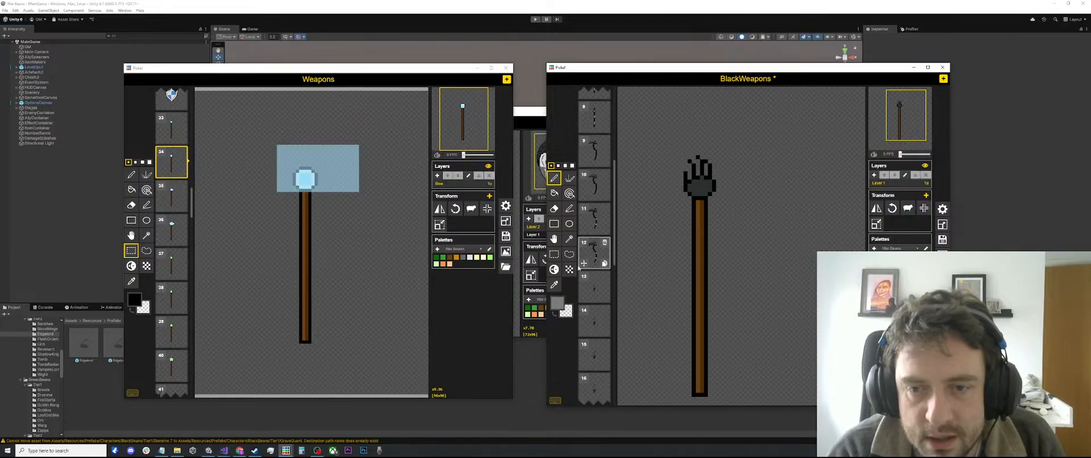
scroll(586, 281, "down", 7)
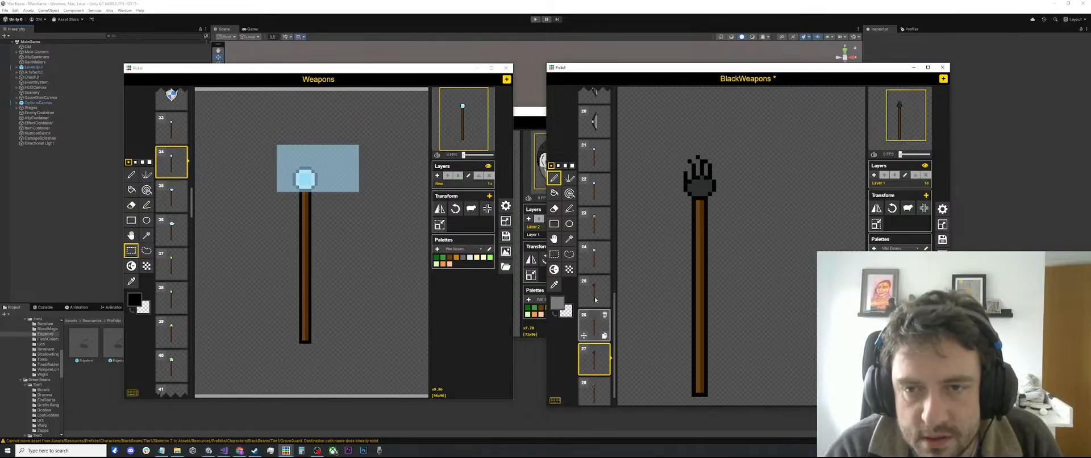
scroll(595, 300, "up", 10)
left_click(595, 297)
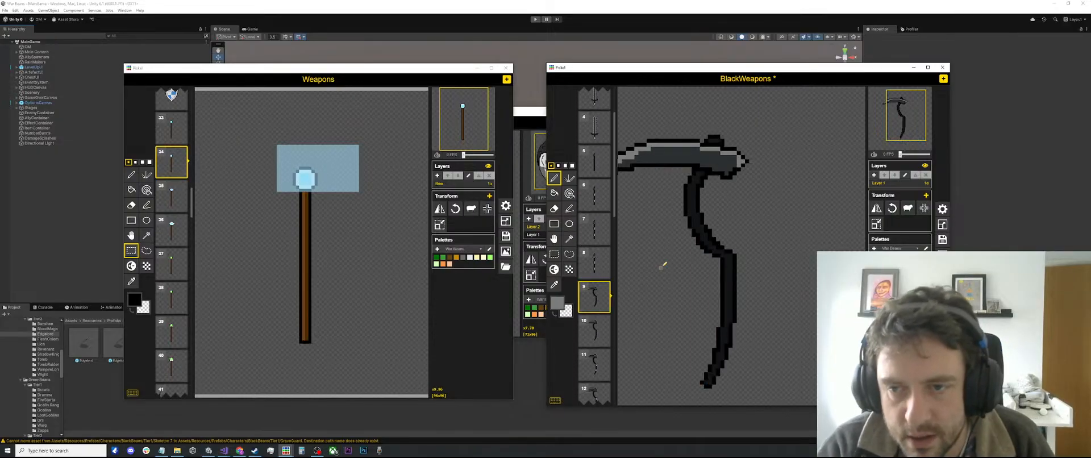
key("o")
left_click(690, 197)
Step: Fill the brown shafts of the green-orb staffs in frames 21 and 22 with the near-black handle colour
scroll(622, 270, "down", 8)
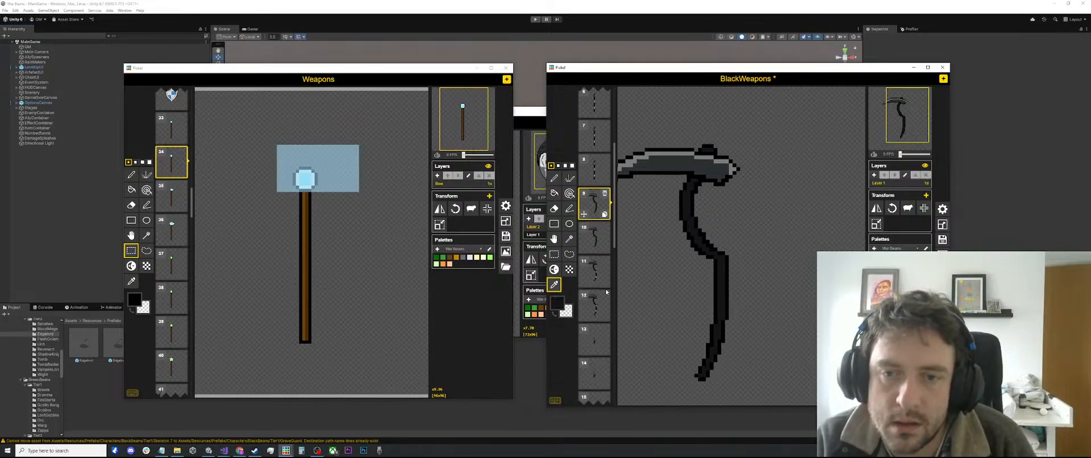
left_click(605, 287)
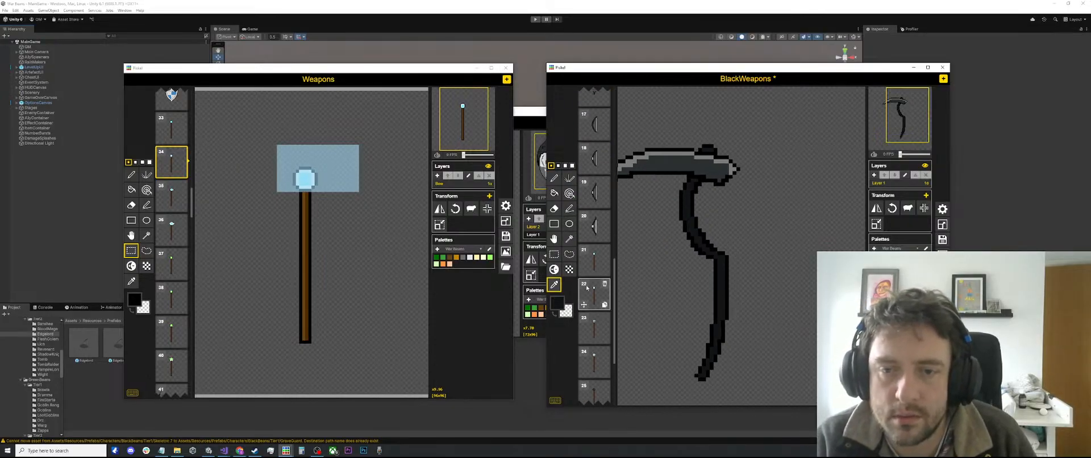
left_click(593, 266)
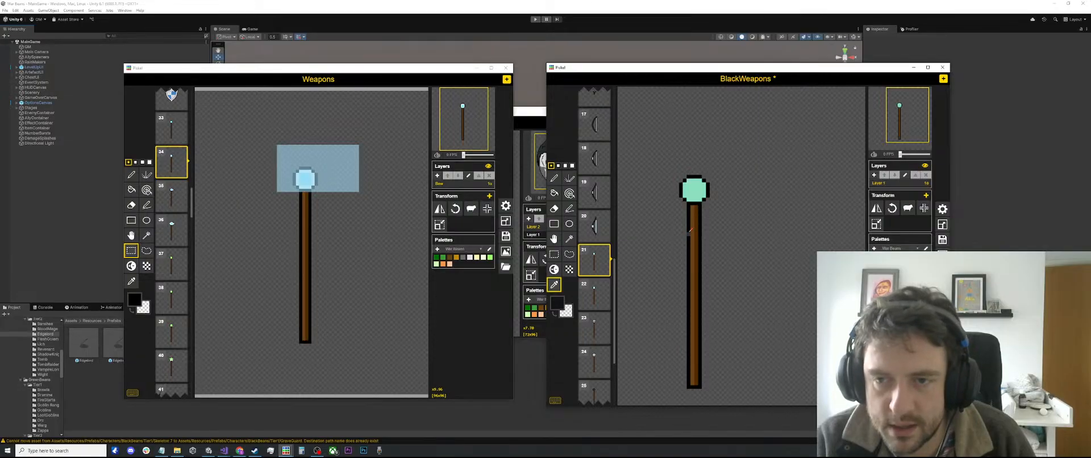
key("b")
left_click(692, 230)
left_click(695, 230)
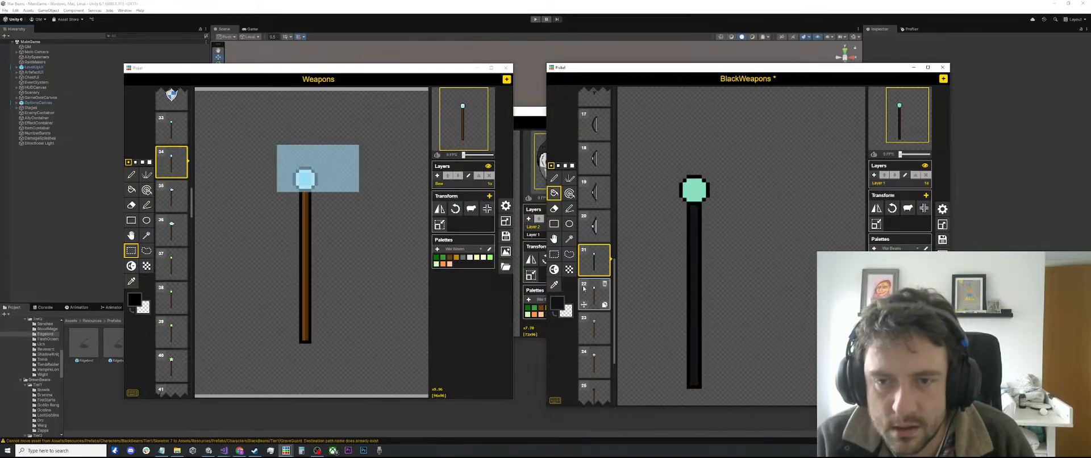
left_click(585, 290)
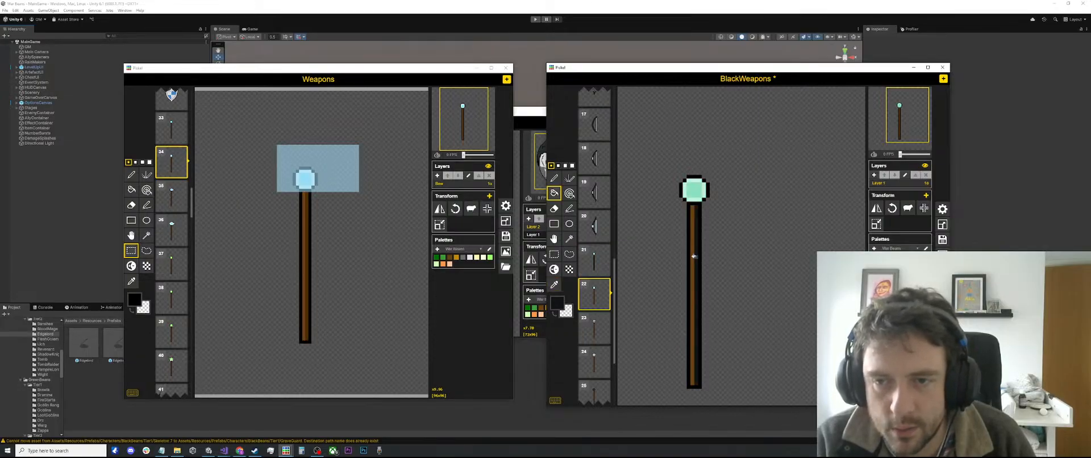
left_click(693, 256)
Step: Fill the brown shafts of the skull staffs in frames 23 and 24 with the same near-black
key("Down")
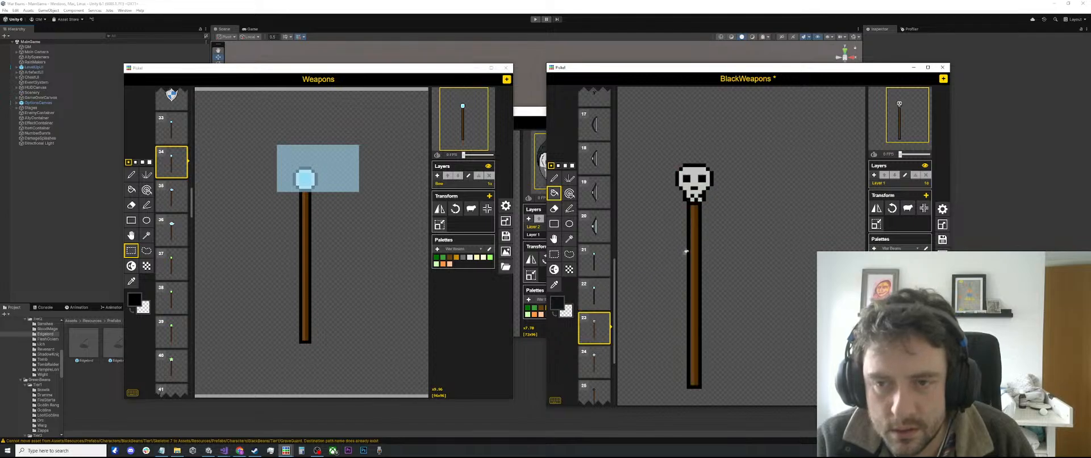
left_click(692, 252)
key("Down")
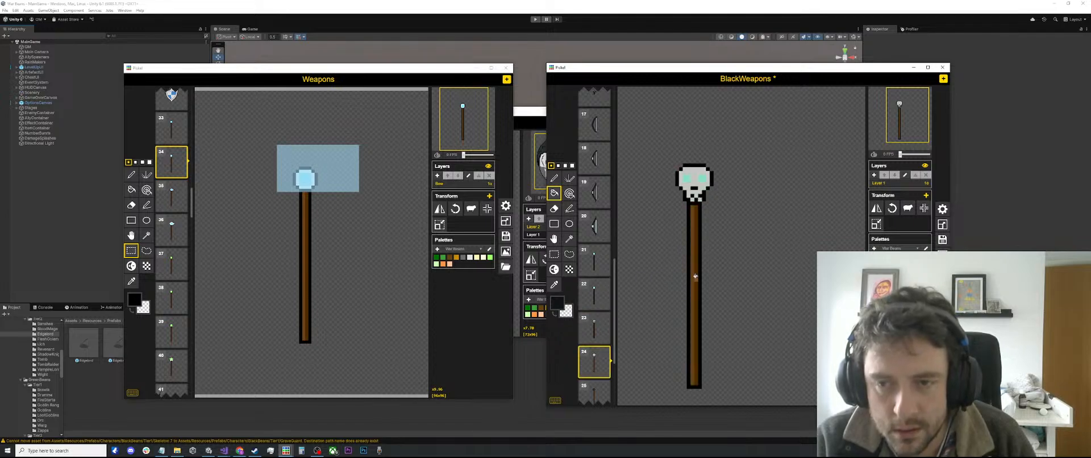
left_click(695, 276)
Step: Recolour the shafts of the dark-orb staff in frame 25 and the hand staffs in frames 27 and 28 near-black
scroll(594, 267, "down", 3)
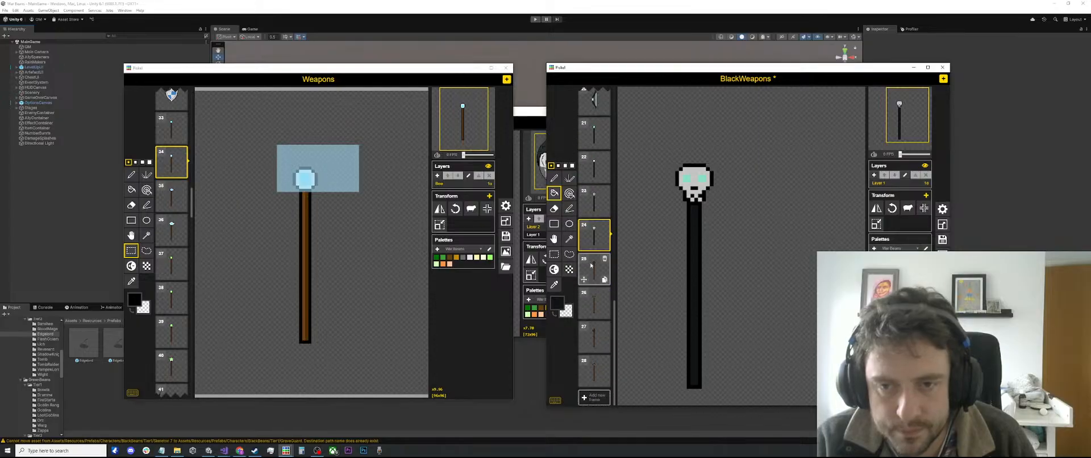
left_click(591, 265)
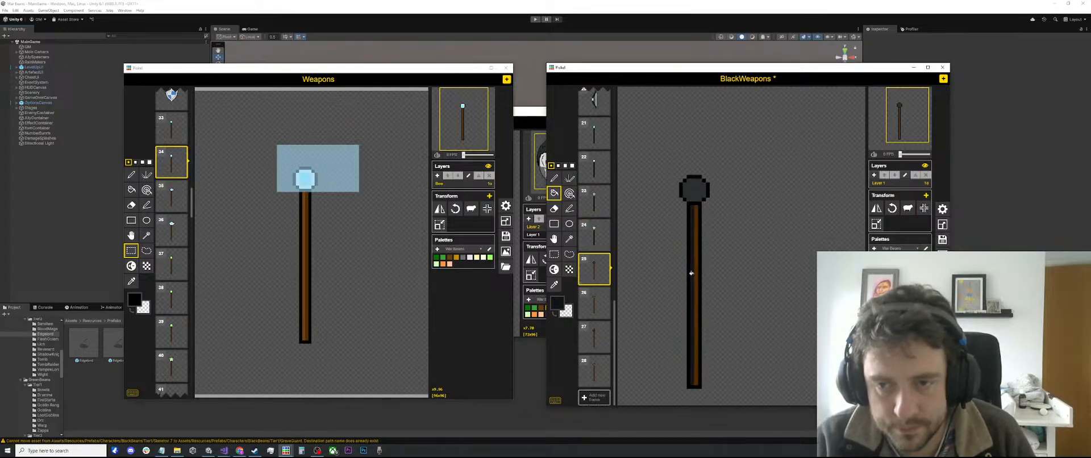
left_click(695, 272)
left_click(593, 337)
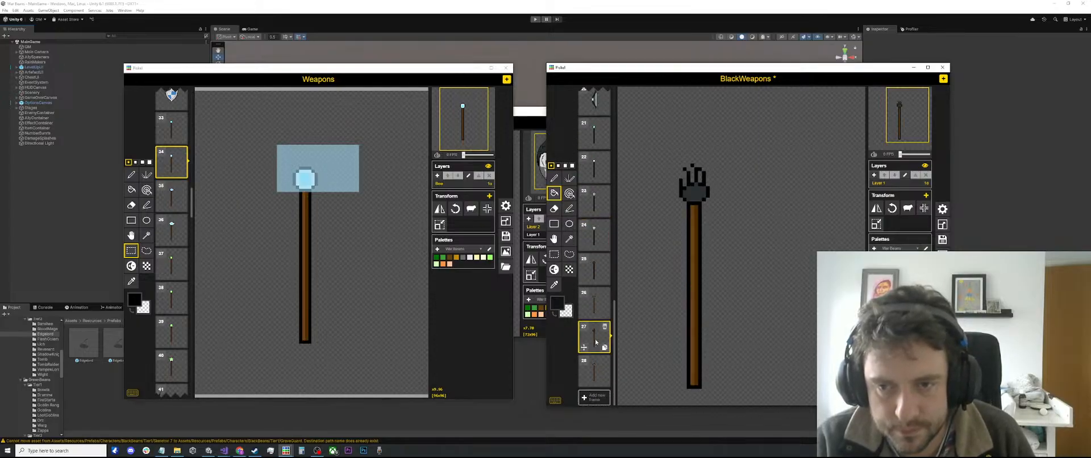
left_click(693, 300)
left_click(695, 299)
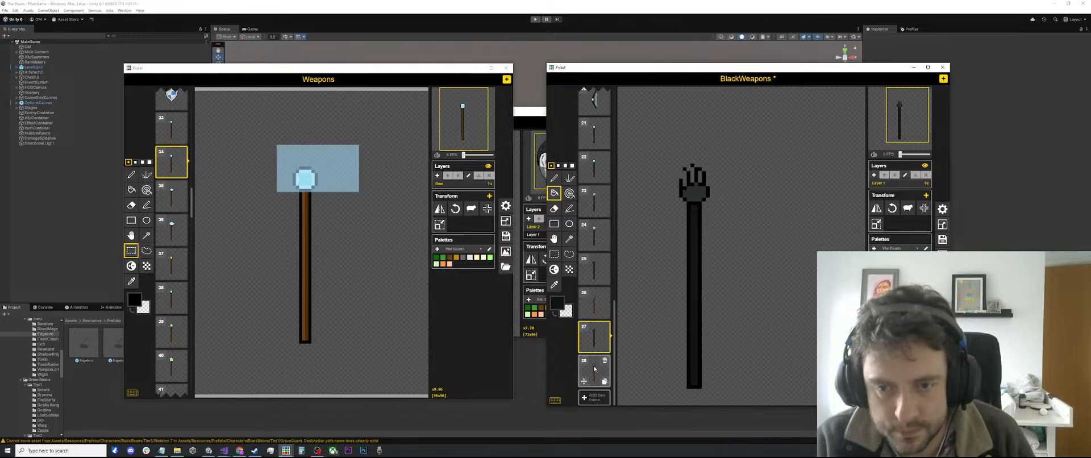
left_click(594, 369)
left_click(691, 296)
left_click(693, 295)
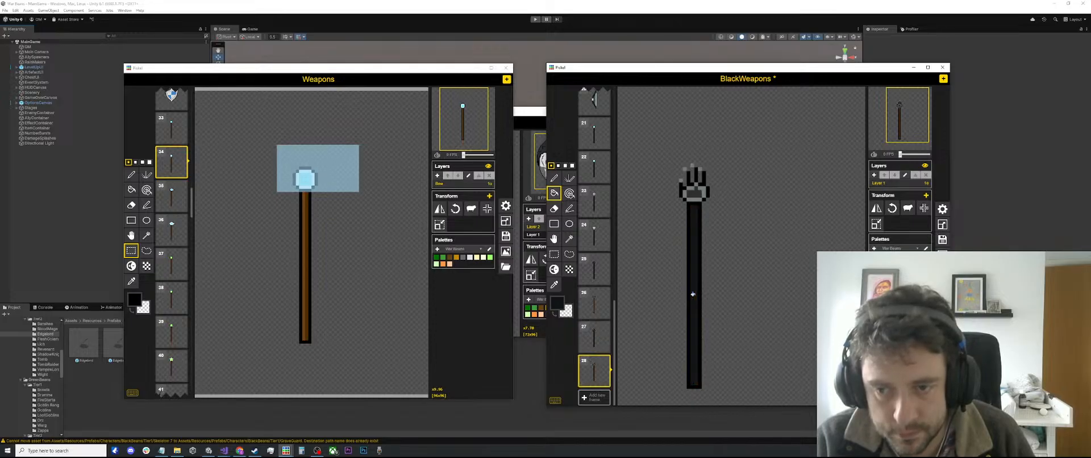
Step: Fill both brown stripes of the ringed-orb staff's shaft in frame 26 with near-black, and review frames 25 to 27
left_click_drag(595, 305, 595, 308)
left_click(595, 334)
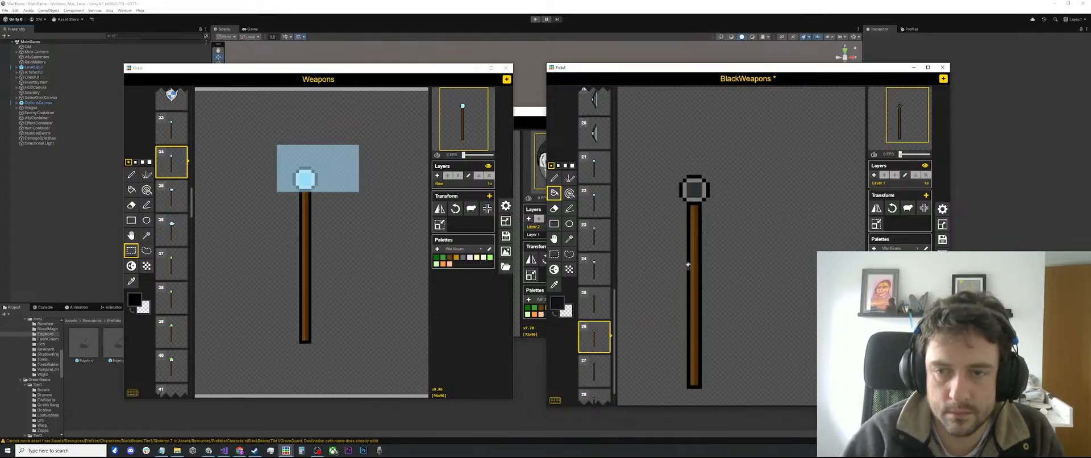
left_click(691, 263)
left_click(698, 260)
key("ctrl+z")
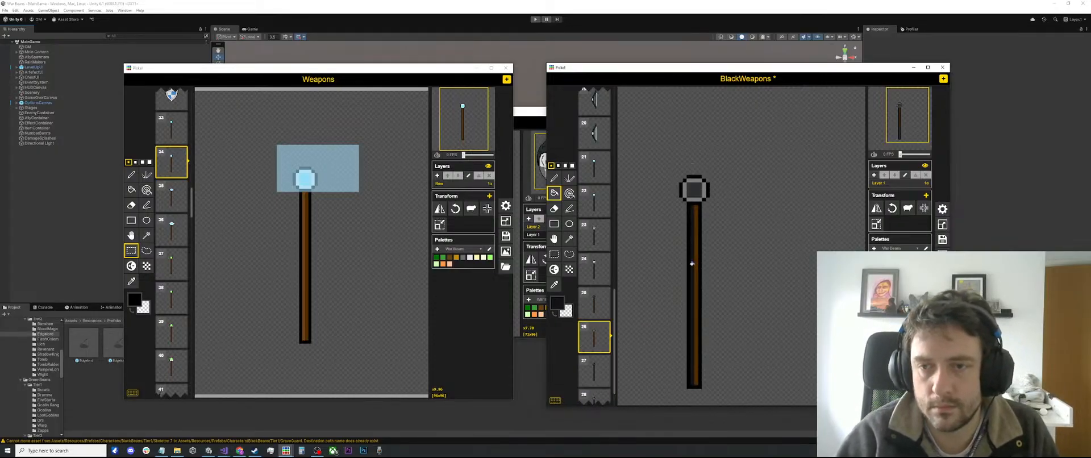
left_click(696, 264)
scroll(628, 302, "down", 1)
left_click(596, 307)
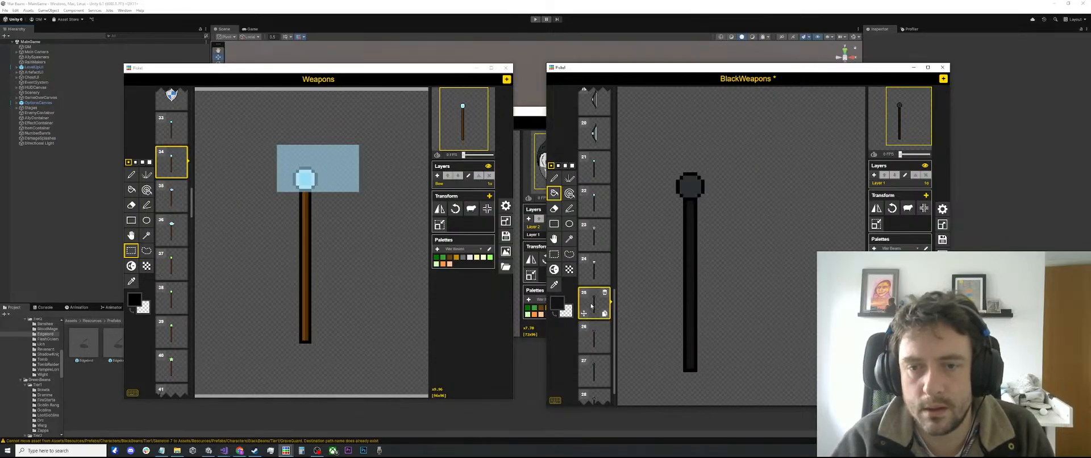
left_click(598, 335)
left_click(597, 370)
scroll(597, 369, "down", 1)
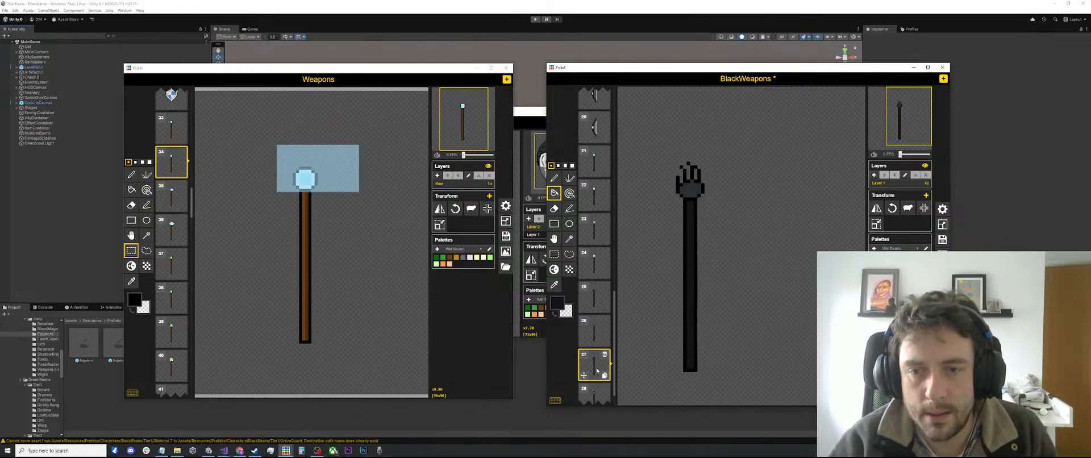
Step: Clear the selection in the Weapons sprite, and look through the BlackWeapons frames from the hand staff in frame 28 up to frame 1
left_click(597, 370)
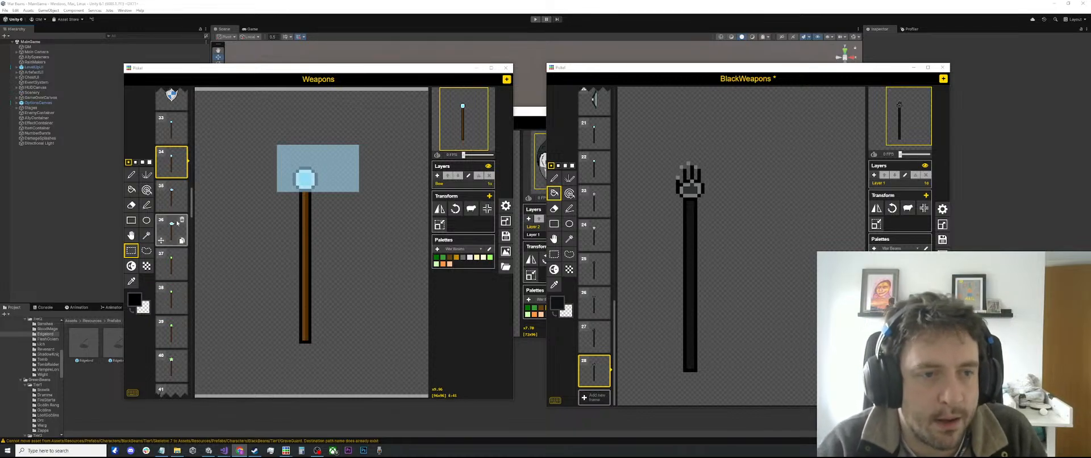
left_click(366, 237)
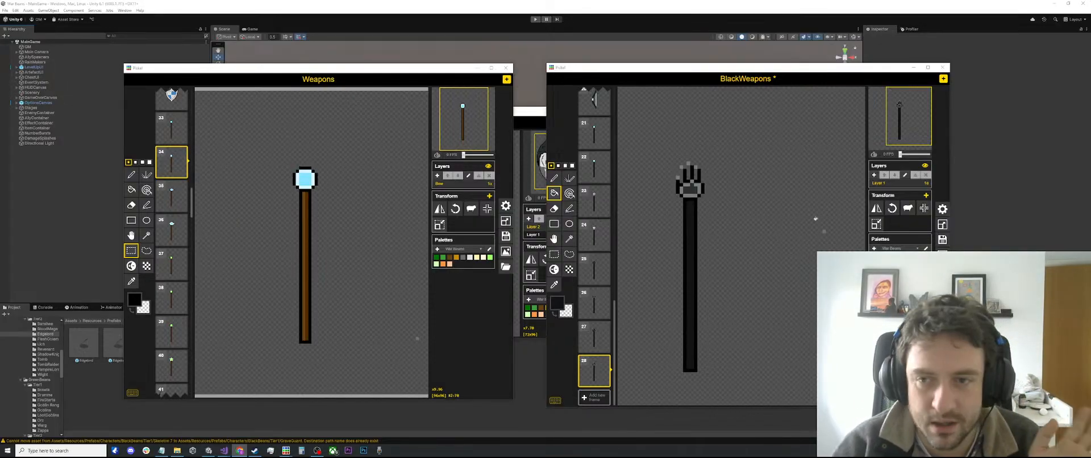
scroll(595, 286, "up", 8)
scroll(595, 286, "down", 8)
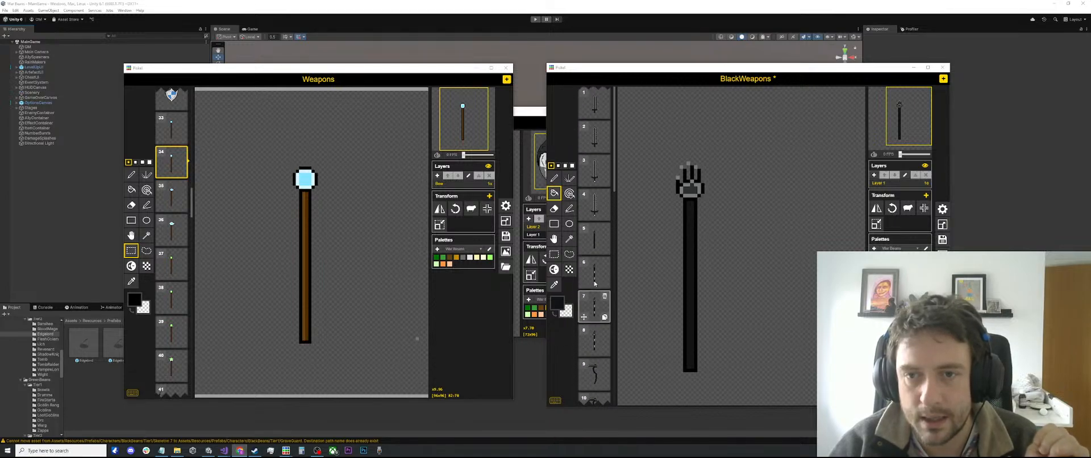
scroll(604, 313, "up", 7)
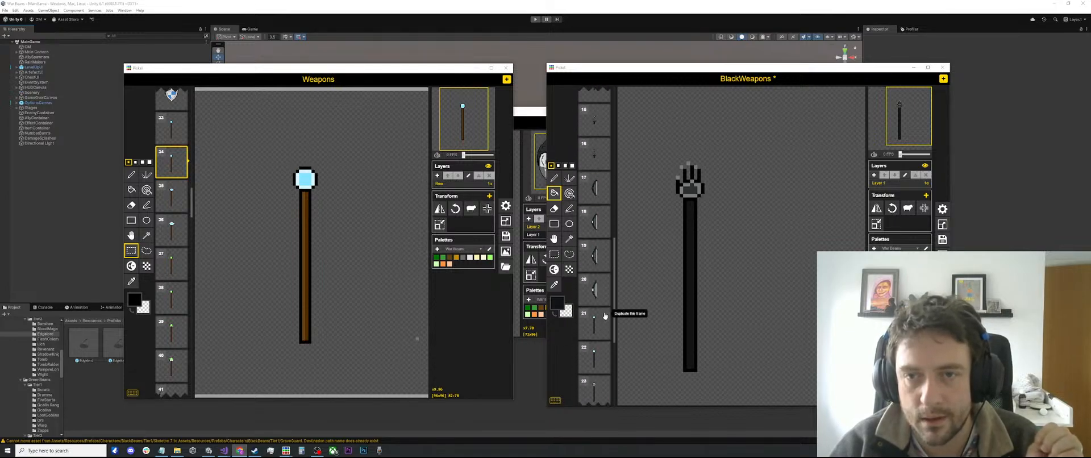
scroll(617, 224, "up", 6)
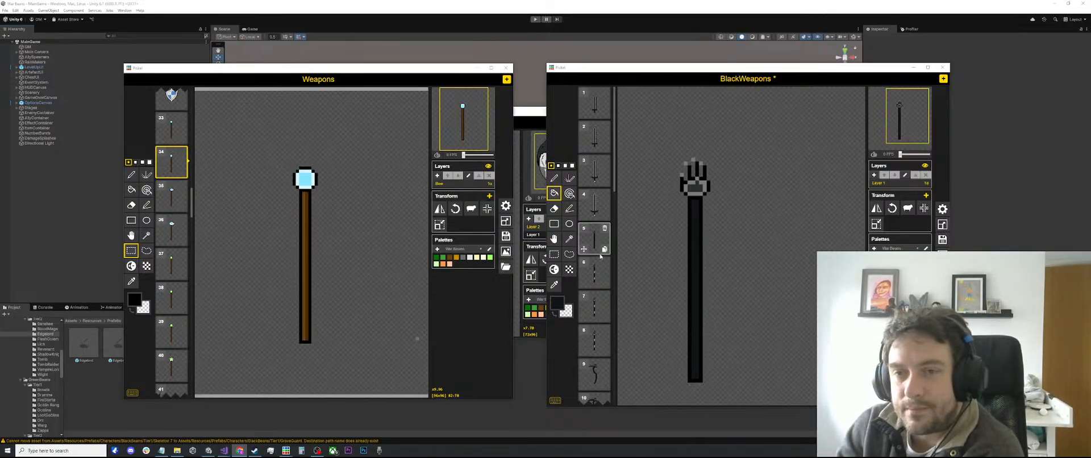
scroll(698, 170, "up", 1)
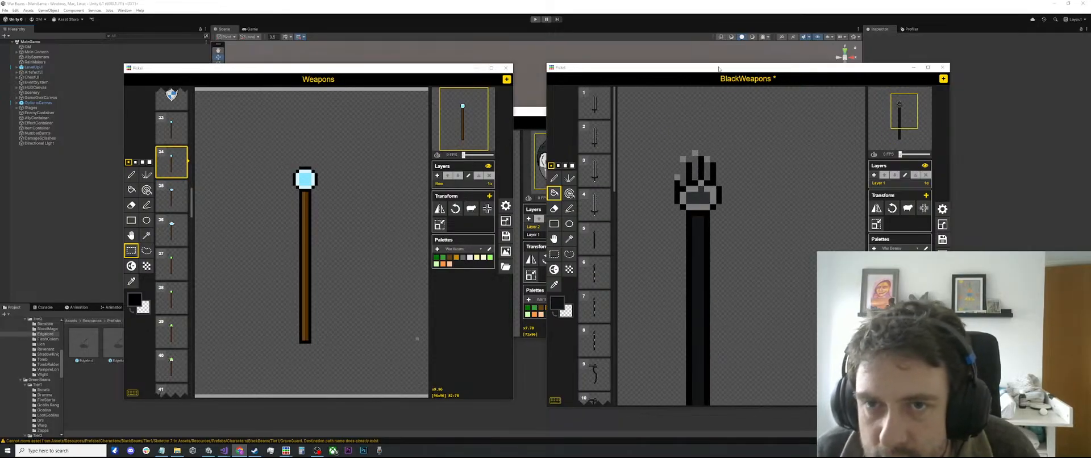
Step: Touch up the palm of the hand in frame 28 with black and grey sampled from the hand itself
key("o")
left_click(701, 174)
key("p")
left_click(700, 184)
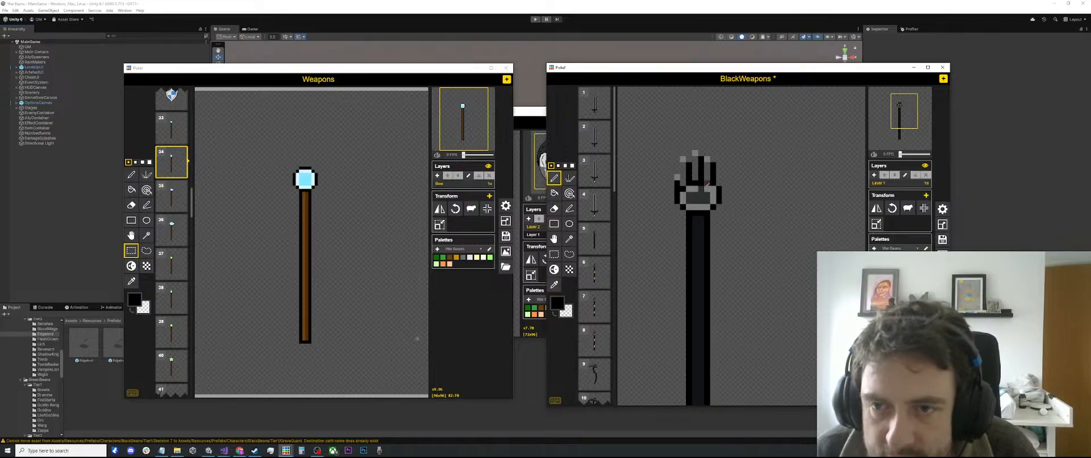
key("o")
left_click(700, 190)
key("p")
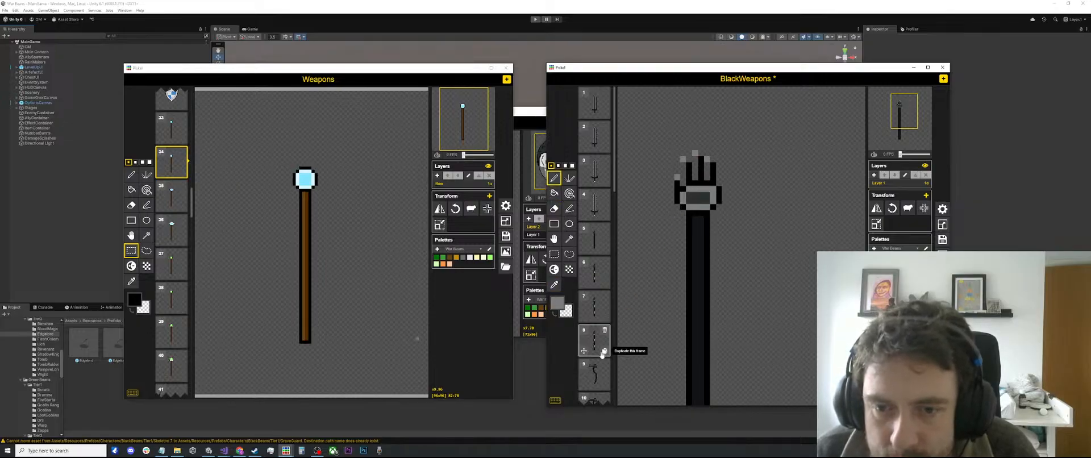
Step: Sample black from the hand in frame 27, and compare the hand staffs in frames 27 and 28
scroll(591, 368, "down", 3)
scroll(592, 367, "down", 15)
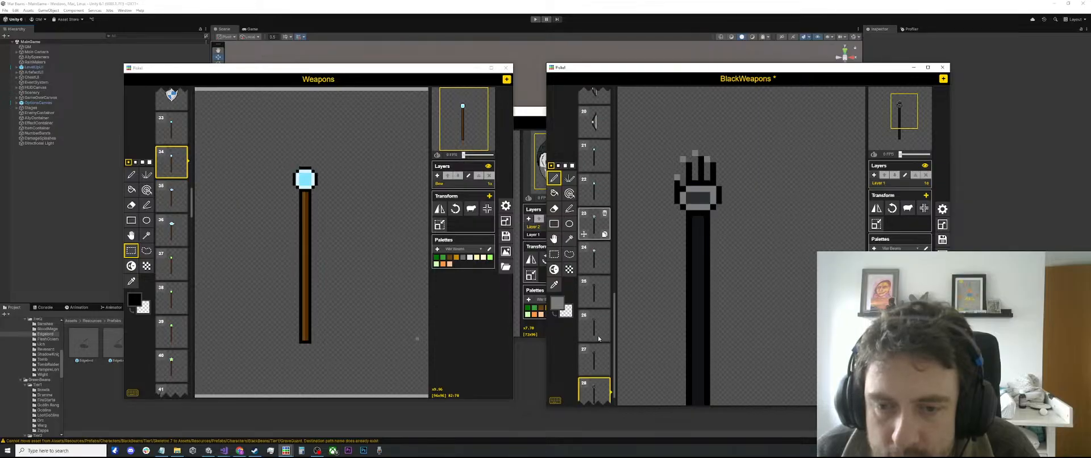
left_click(594, 336)
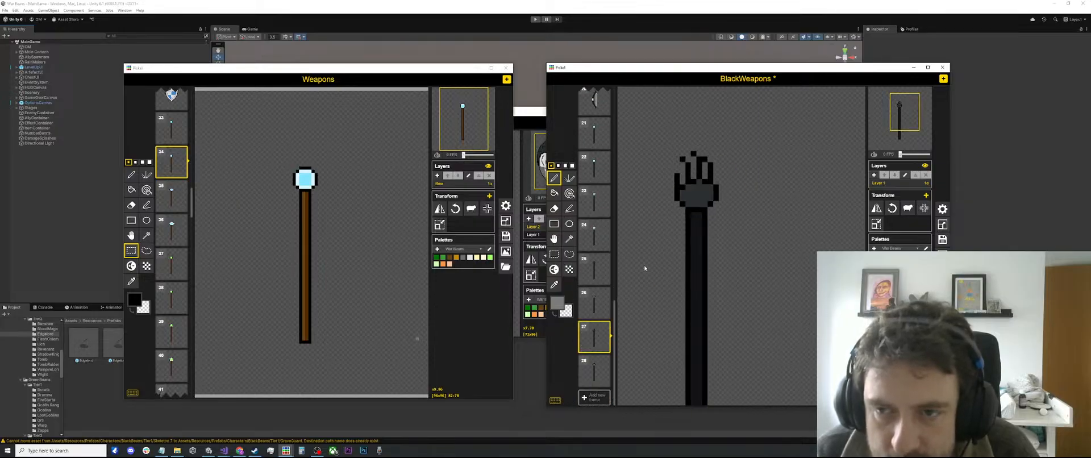
key("o")
left_click(703, 181)
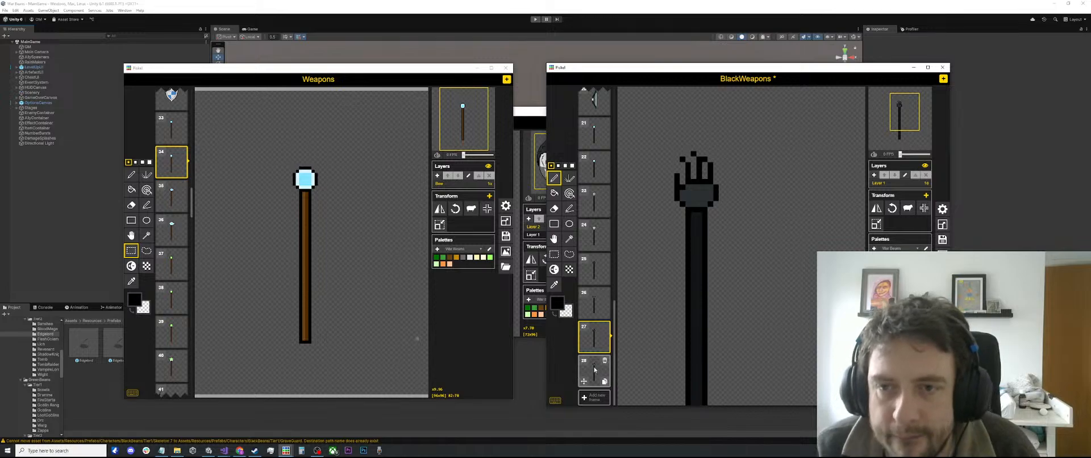
scroll(736, 213, "down", 4)
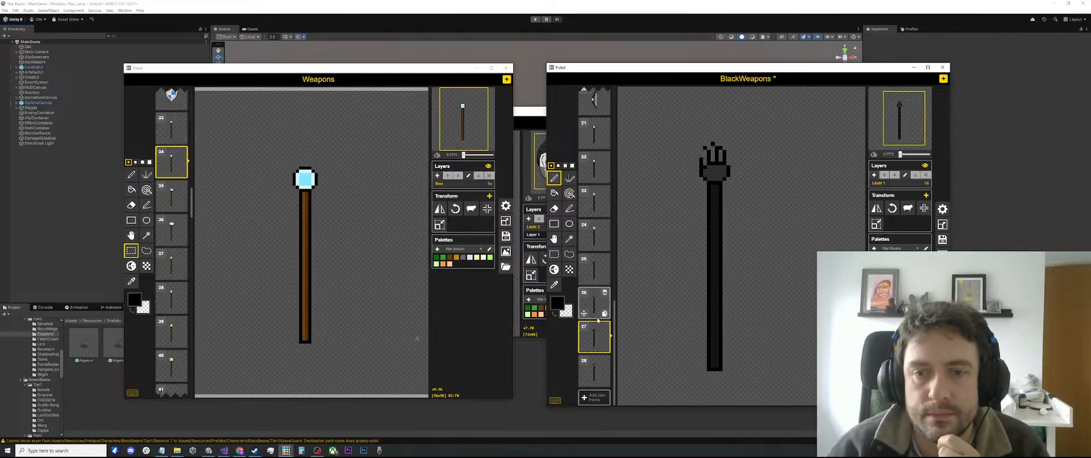
left_click(592, 304)
left_click(586, 338)
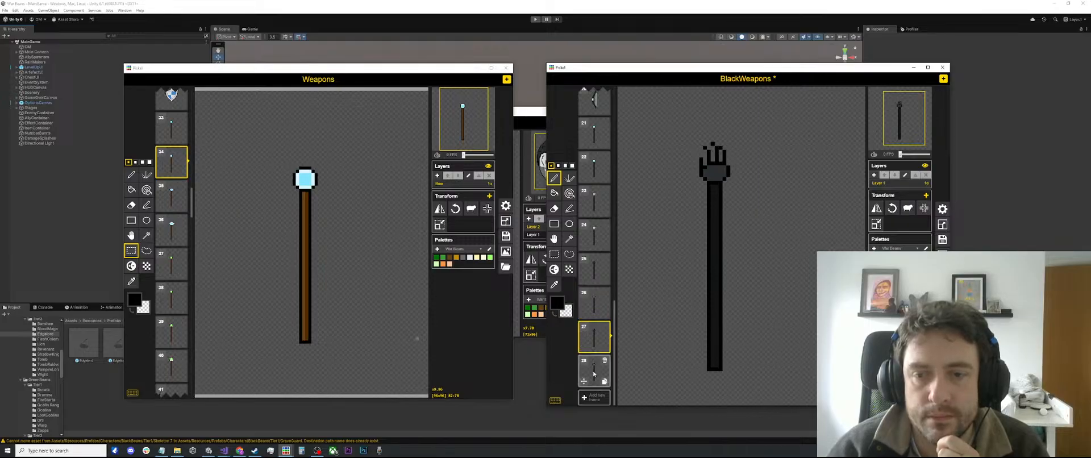
left_click(594, 374)
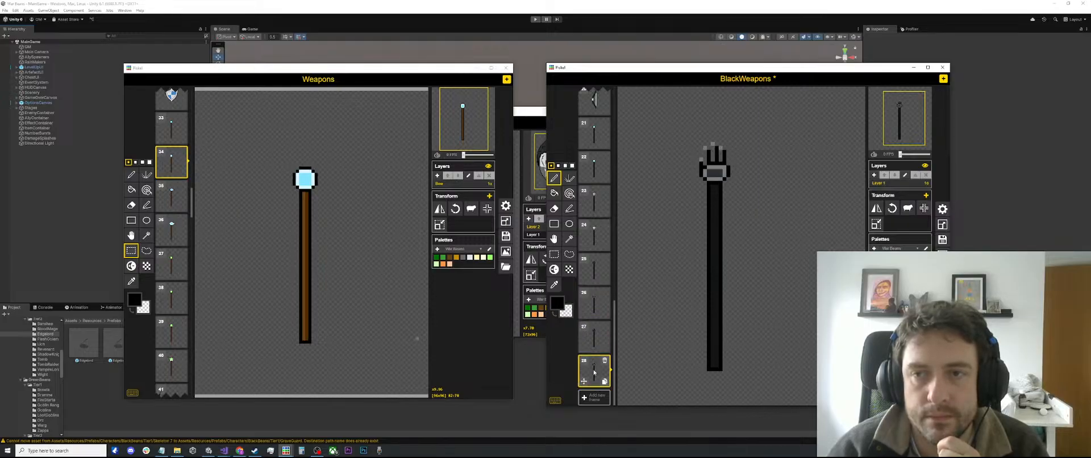
Step: Move the fingers of frame 28's hand up by one pixel, and close the outline gaps on both sides of the palm with black
key("m")
mouse_move(754, 122)
left_mouse_down()
mouse_move(673, 172)
mouse_move(716, 157)
left_mouse_up()
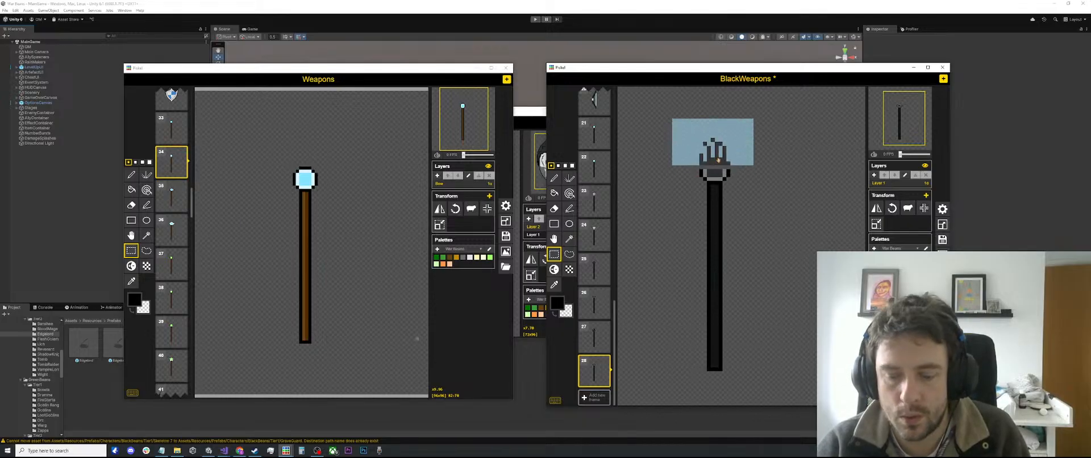
key("Return")
scroll(766, 196, "up", 2)
key("o")
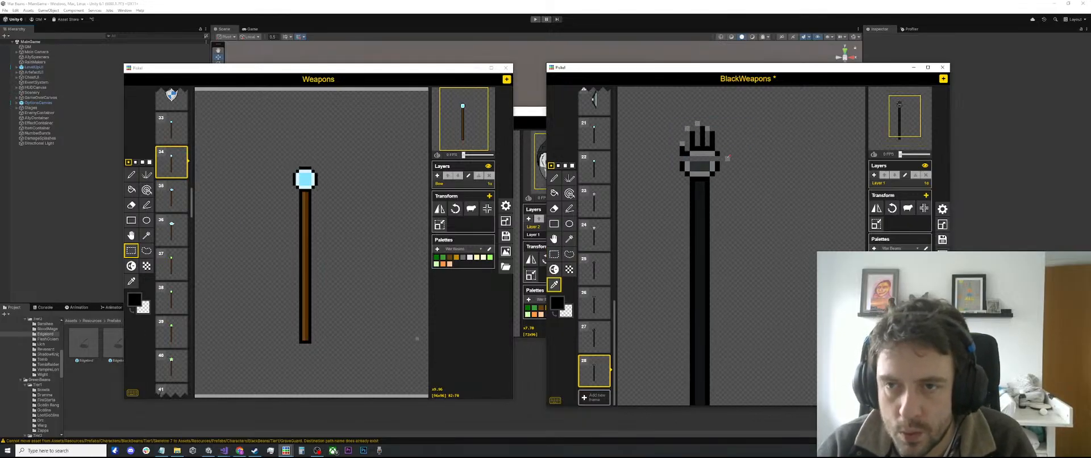
key("p")
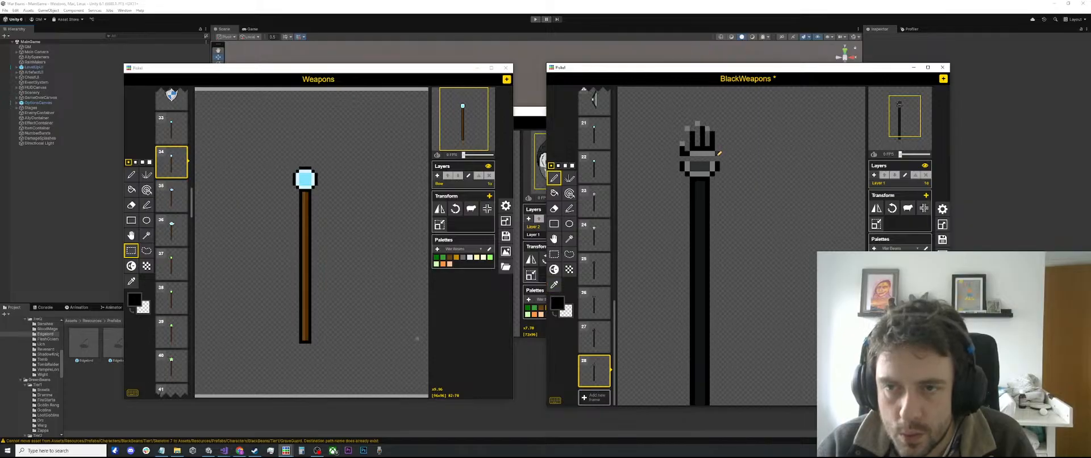
left_click_drag(718, 155, 717, 160)
left_click(683, 159)
Step: Repaint the stretched palm in frame 28 with a dark grey centre and a lighter grey border, using colours sampled from the hand
key("o")
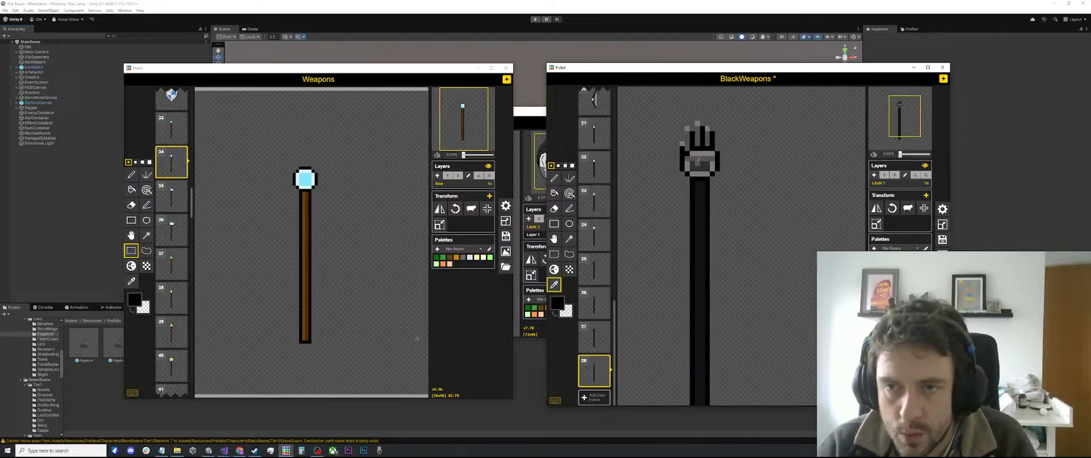
left_click(698, 162)
key("p")
mouse_move(692, 159)
left_mouse_down()
mouse_move(712, 159)
mouse_move(685, 159)
left_mouse_up()
key("o")
left_click(711, 153)
key("p")
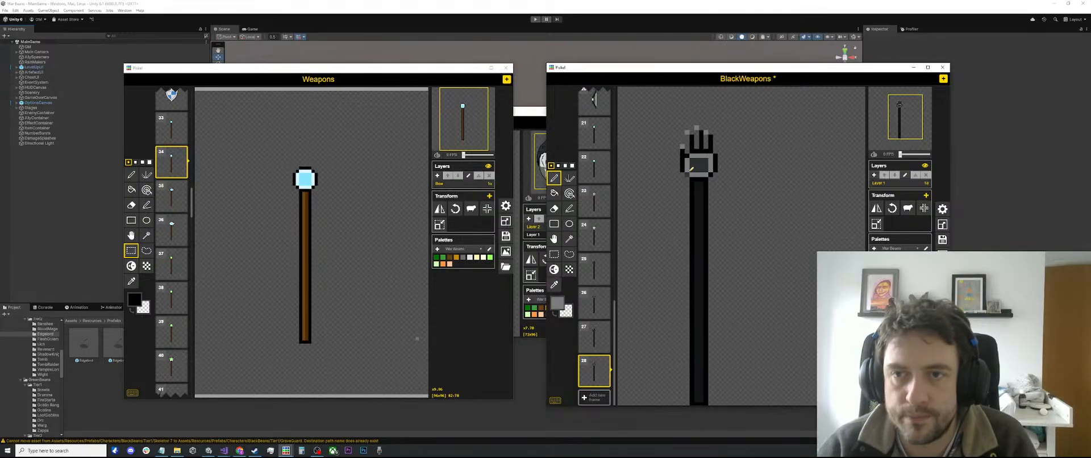
scroll(767, 171, "down", 1)
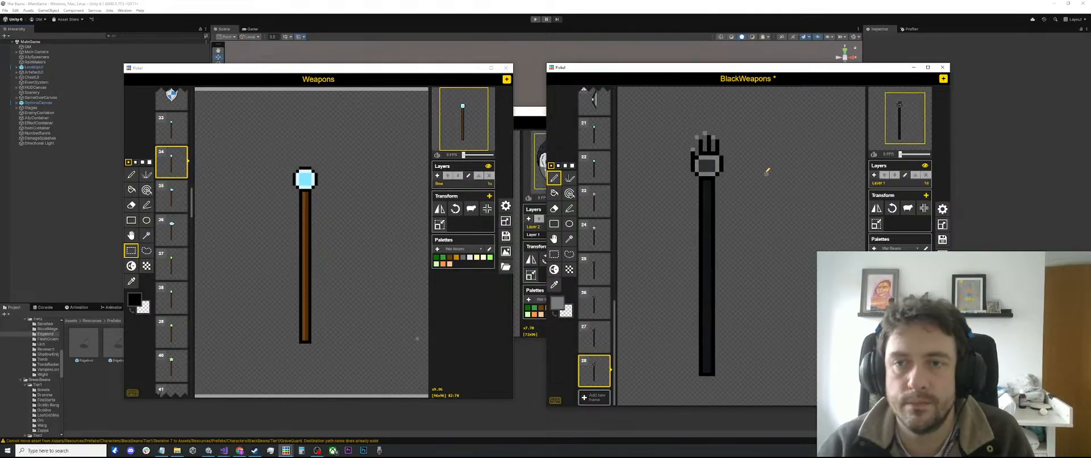
Step: Try splitting the dark centre of frame 28's palm with light grey, and undo the change
scroll(767, 171, "down", 1)
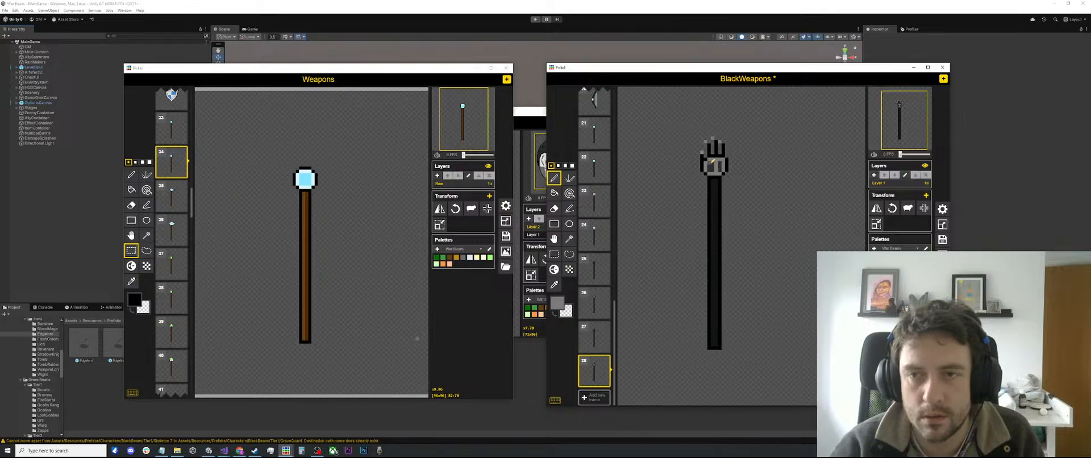
left_click(711, 165)
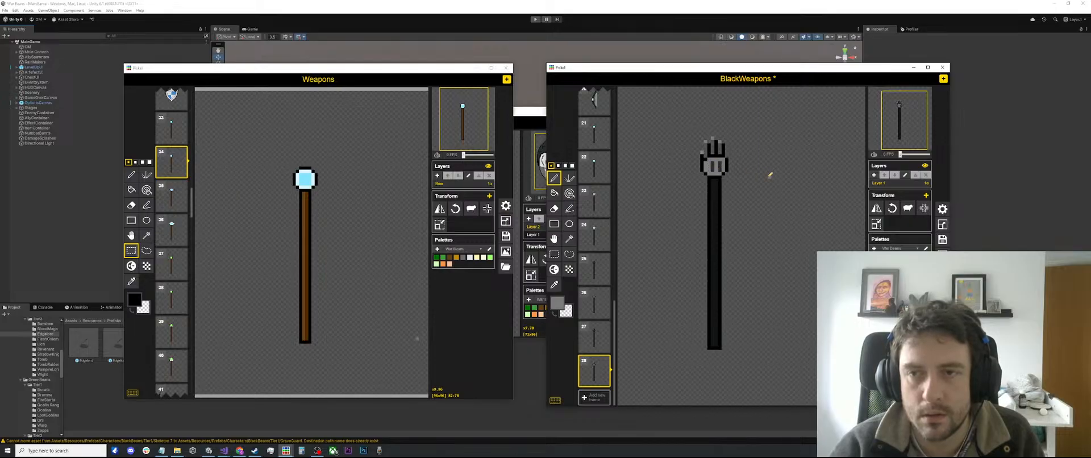
key("ctrl+z")
key("ctrl+z")
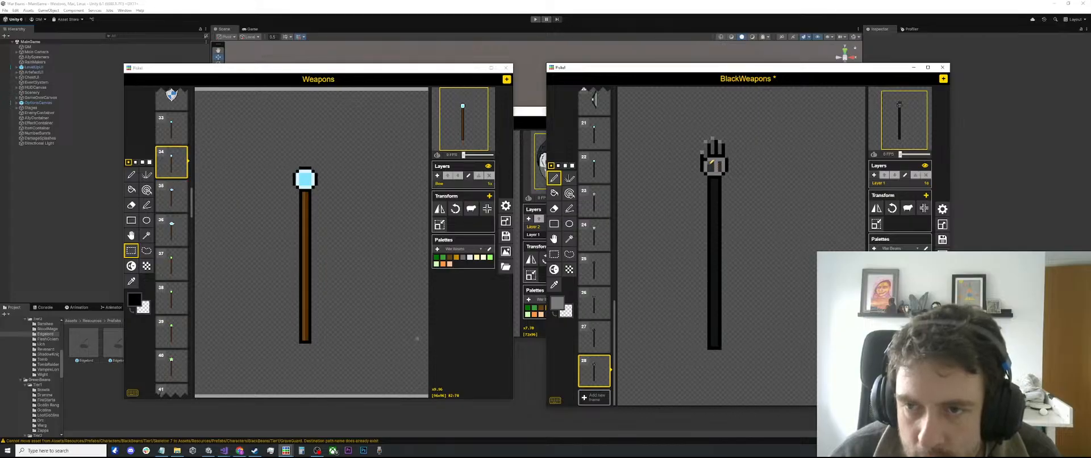
Step: Shade the palm in frame 28 as two vertical dark bars surrounded by the sampled light grey
scroll(711, 166, "up", 2)
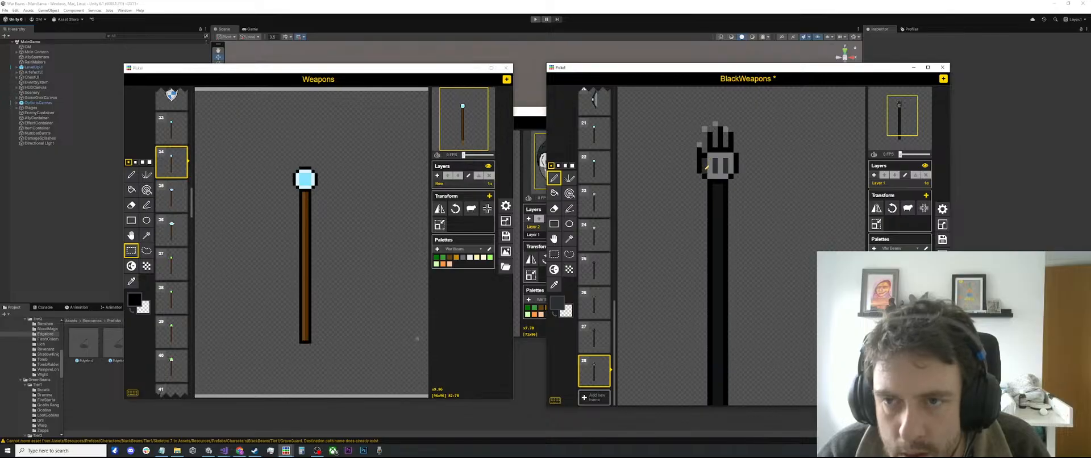
scroll(739, 174, "down", 1)
key("o")
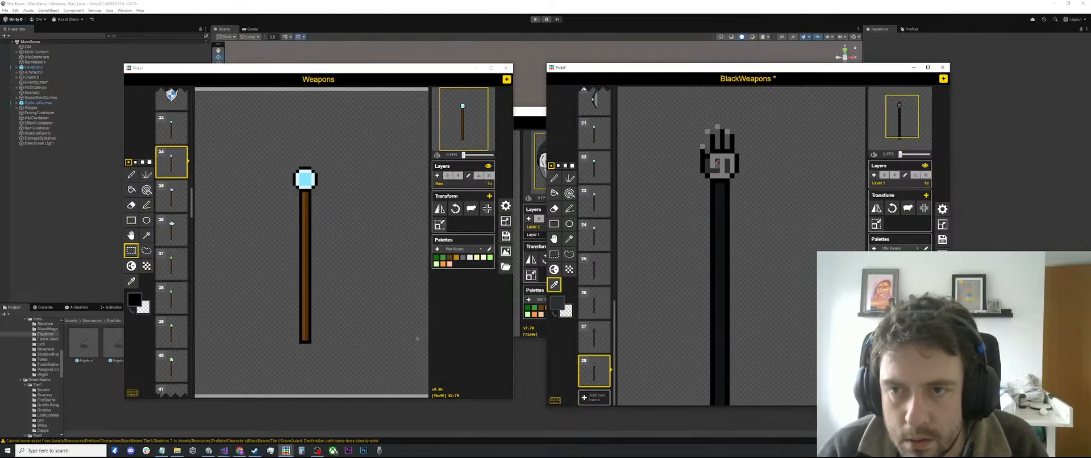
left_click(714, 165)
key("p")
left_click(708, 171)
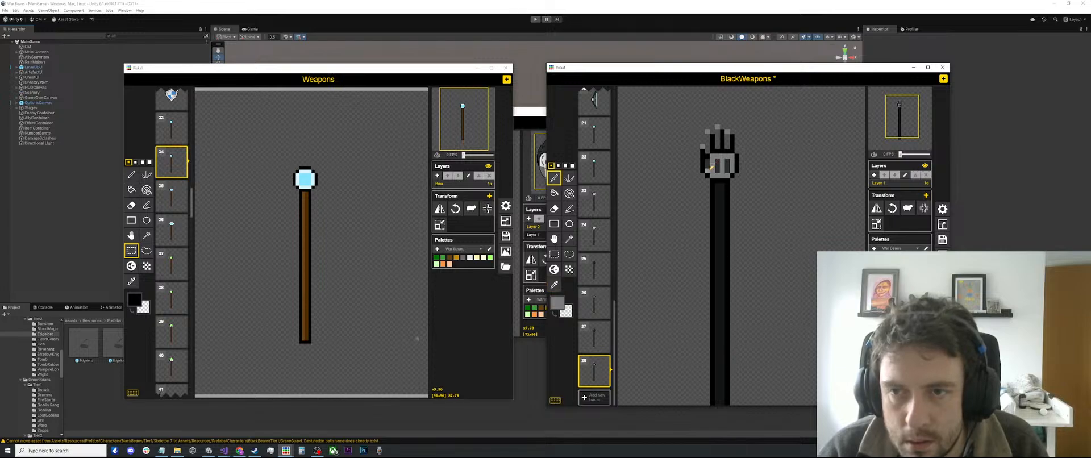
Step: Compare the hands in frames 27 and 28, and fill the palm of frame 27's hand with the light grey
mouse_move(592, 368)
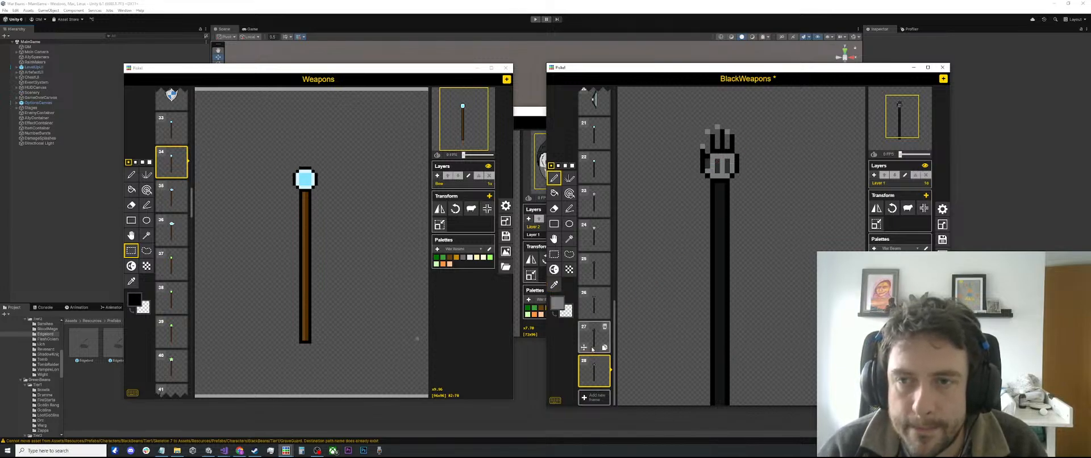
left_click(593, 348)
left_click(590, 369)
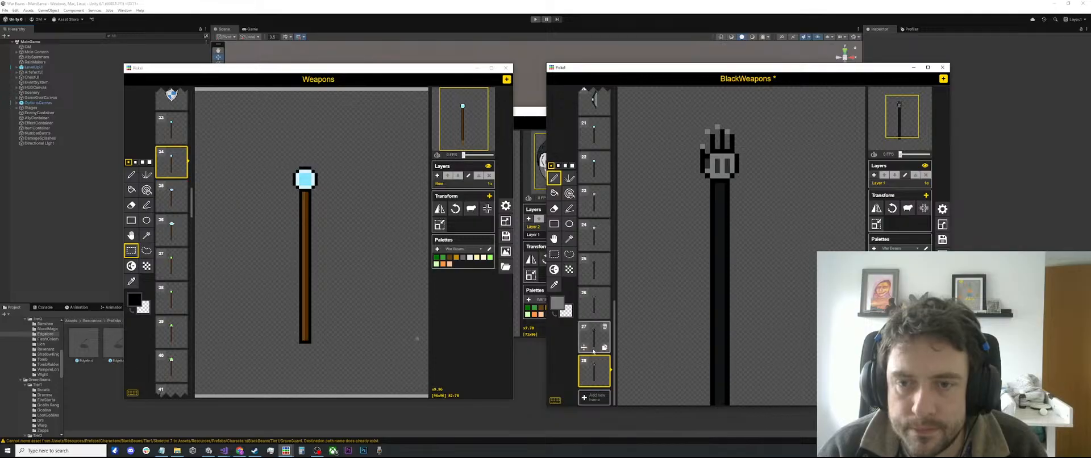
scroll(732, 227, "down", 5)
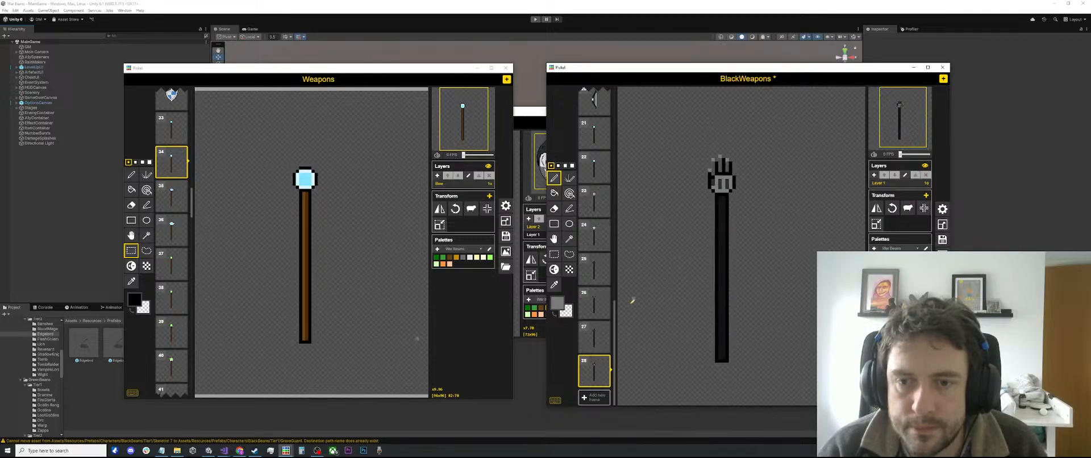
left_click(596, 339)
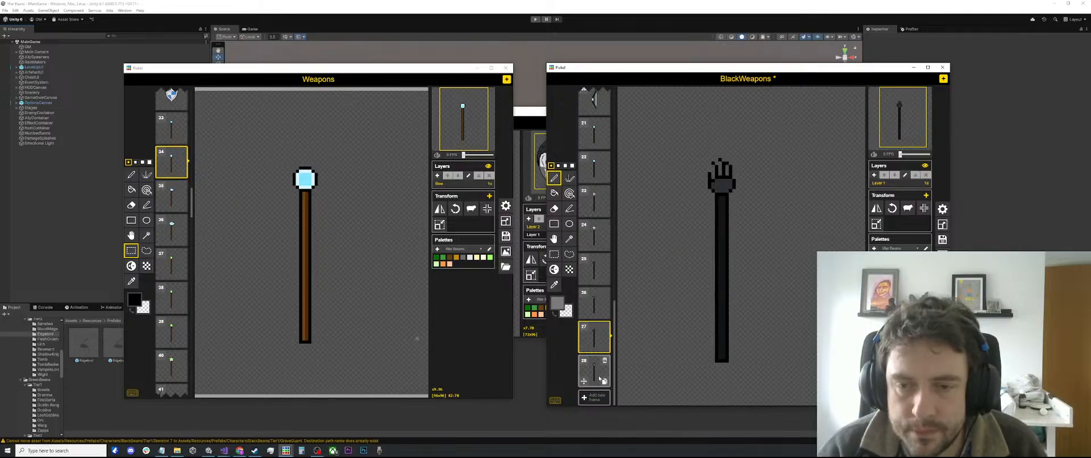
left_click(592, 368)
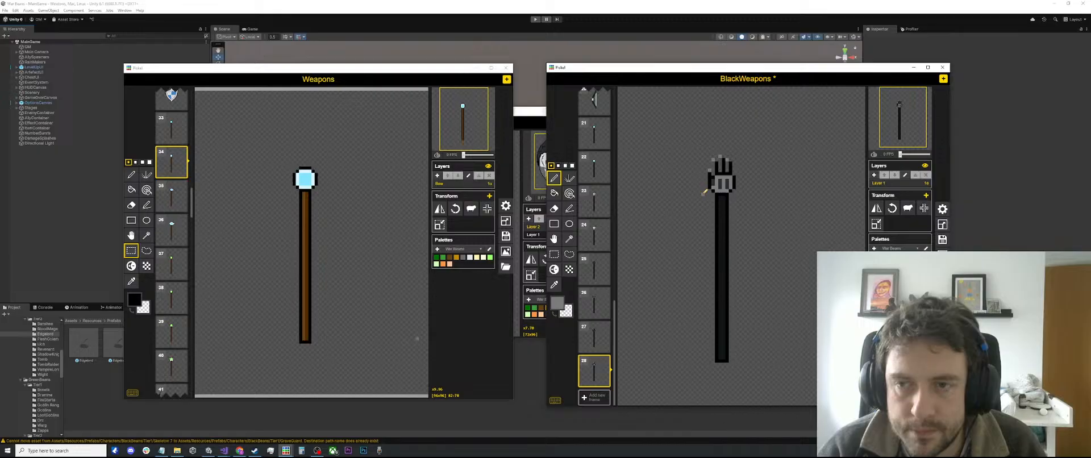
left_click(598, 339)
key("b")
left_click(720, 183)
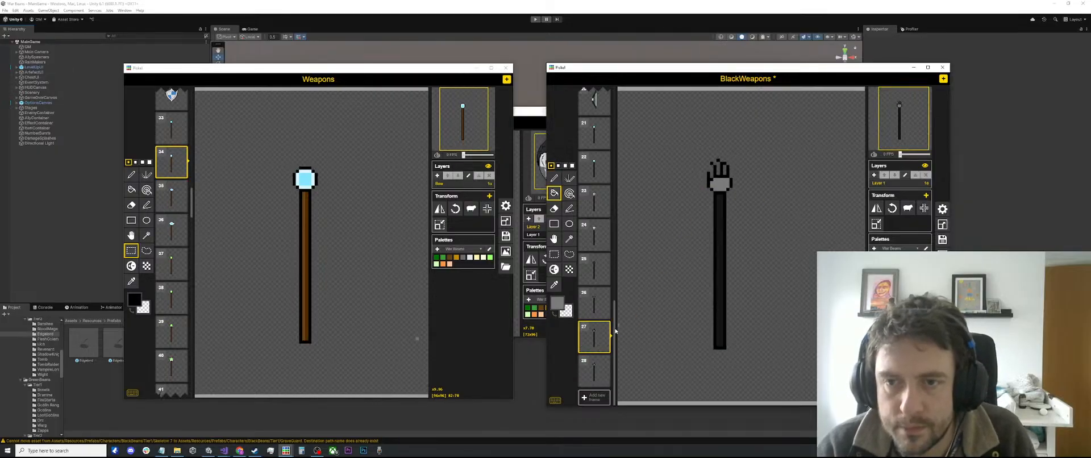
left_click(593, 304)
left_click(589, 341)
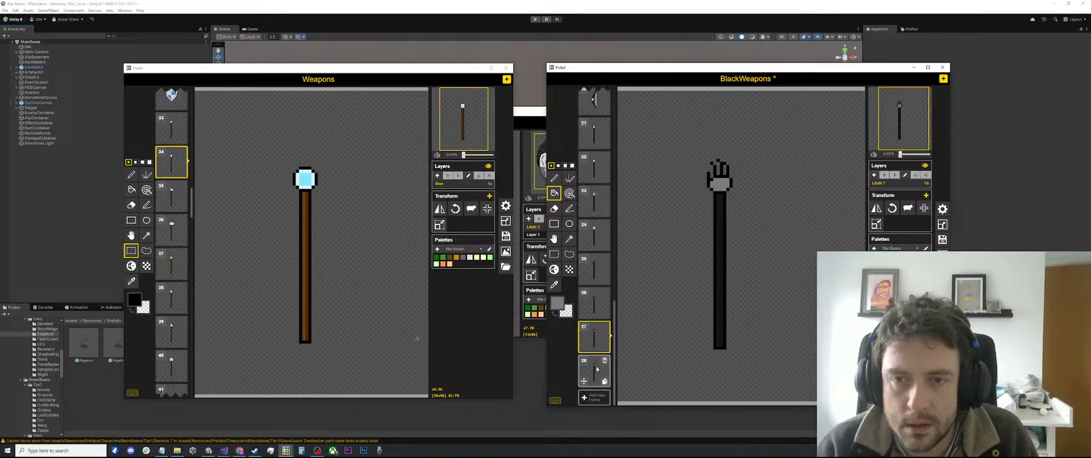
Step: Sample the light grey from the skull in frame 24 and fill the palm of frame 27's hand with it
left_click(593, 238)
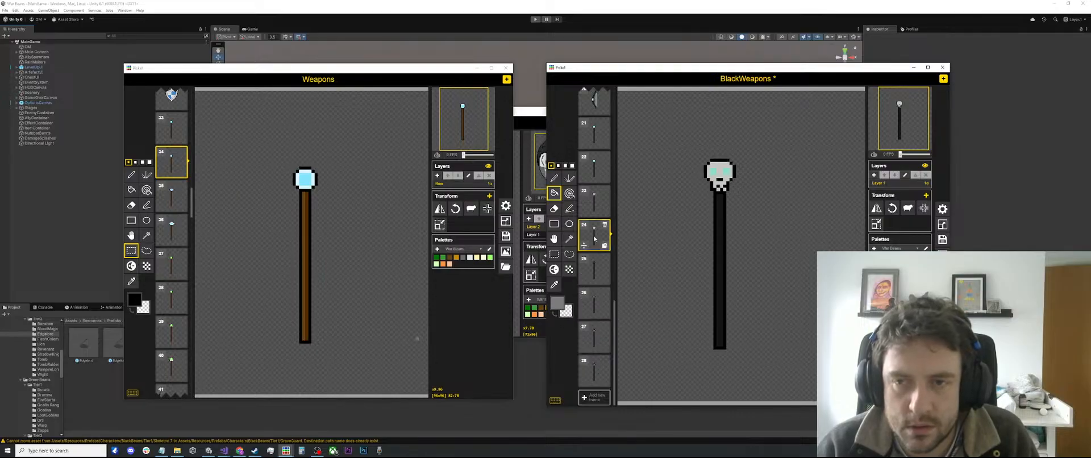
key("o")
left_click(726, 164)
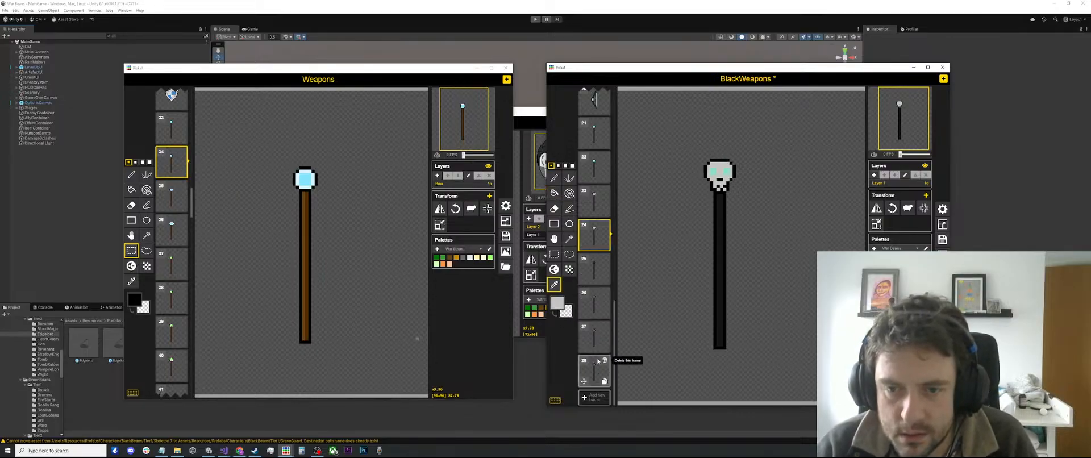
left_click(594, 338)
key("b")
left_click(718, 186)
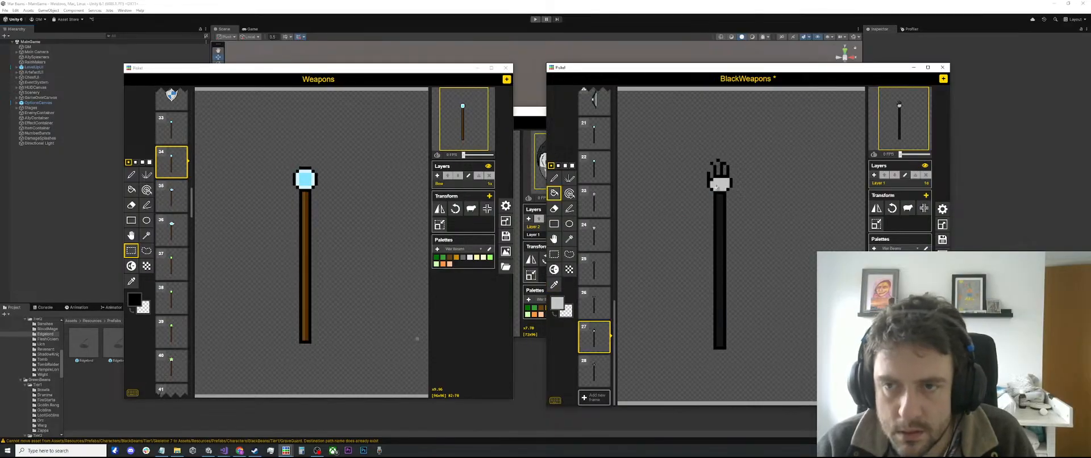
Step: Replace the grey around the dark bars on frame 28's palm with the light grey sampled from the skull
left_click(594, 369)
key("a")
left_click(720, 181)
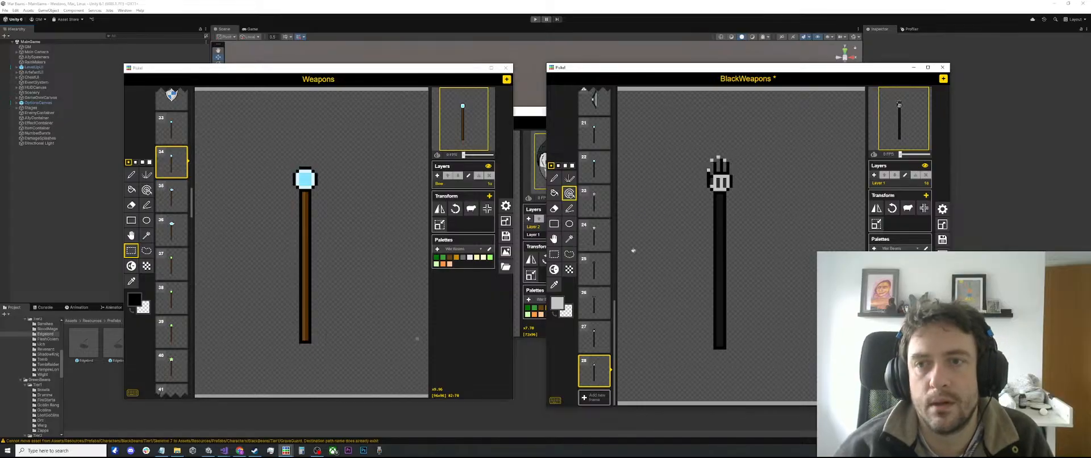
Step: Compare the recoloured hands in frames 27 and 28, and save the BlackWeapons sprite
left_click(594, 337)
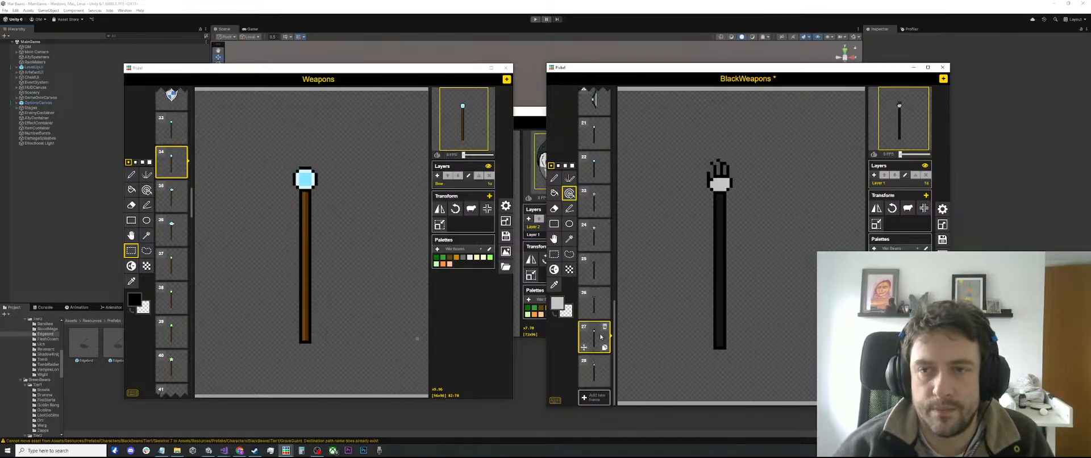
left_click(592, 368)
scroll(725, 241, "up", 2)
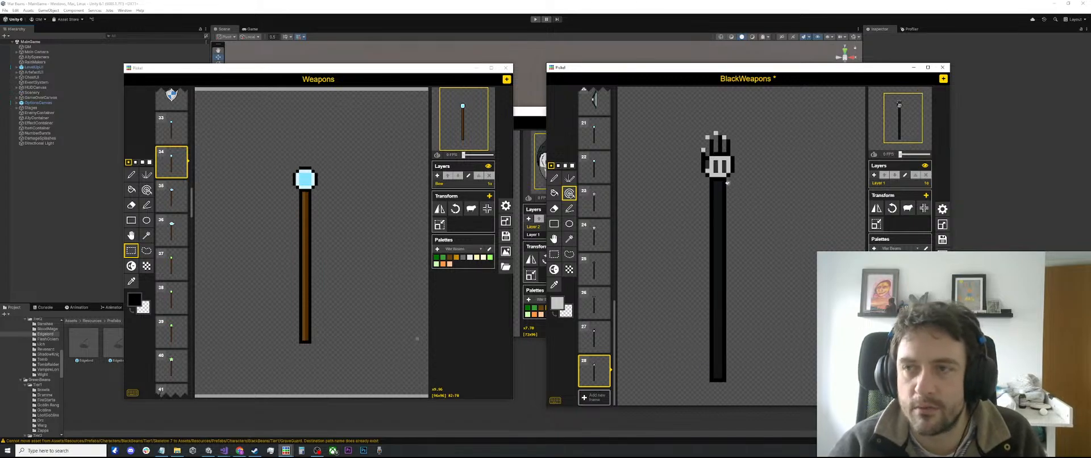
scroll(727, 188, "down", 2)
key("p")
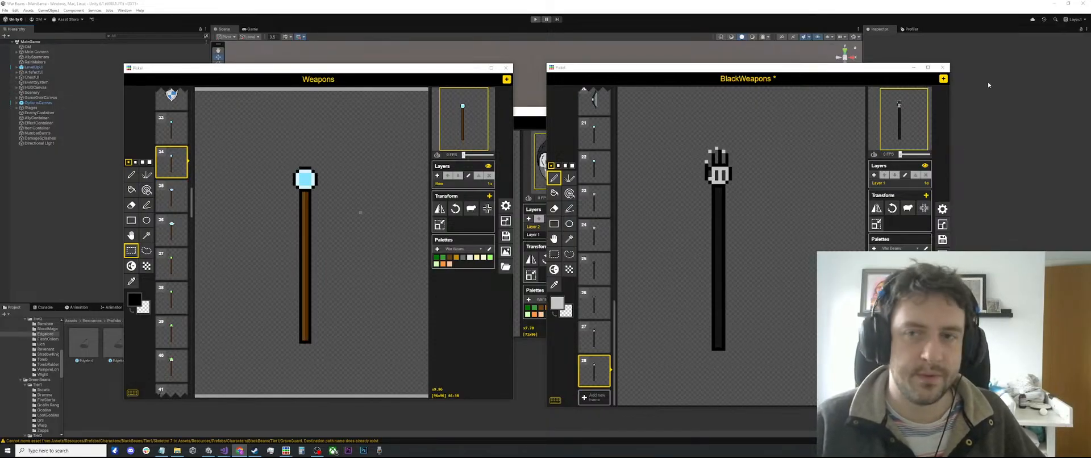
left_click(747, 65)
key("ctrl+s")
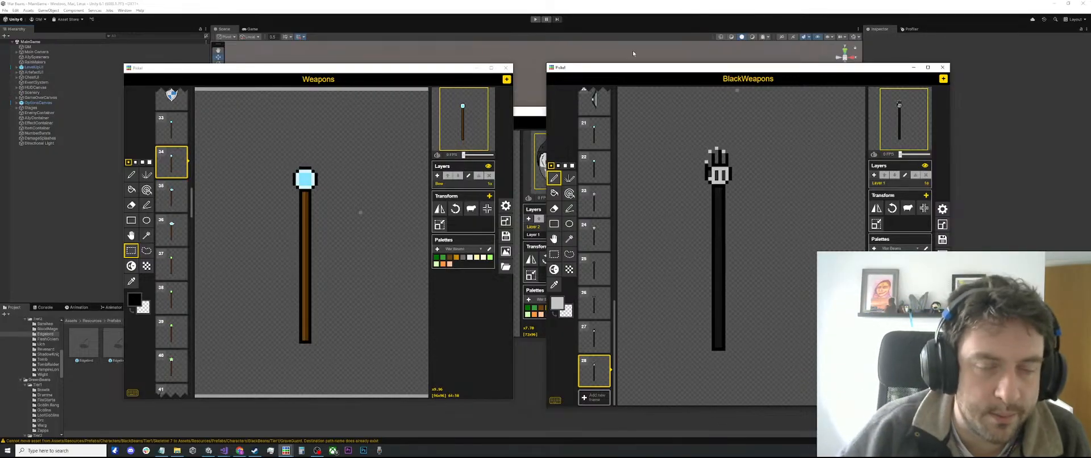
Step: Arrange the Weapons, BlackBeans and BlackWeapons windows side by side so that all three sprites are visible
left_click_drag(429, 72, 322, 99)
left_click_drag(612, 71, 740, 57)
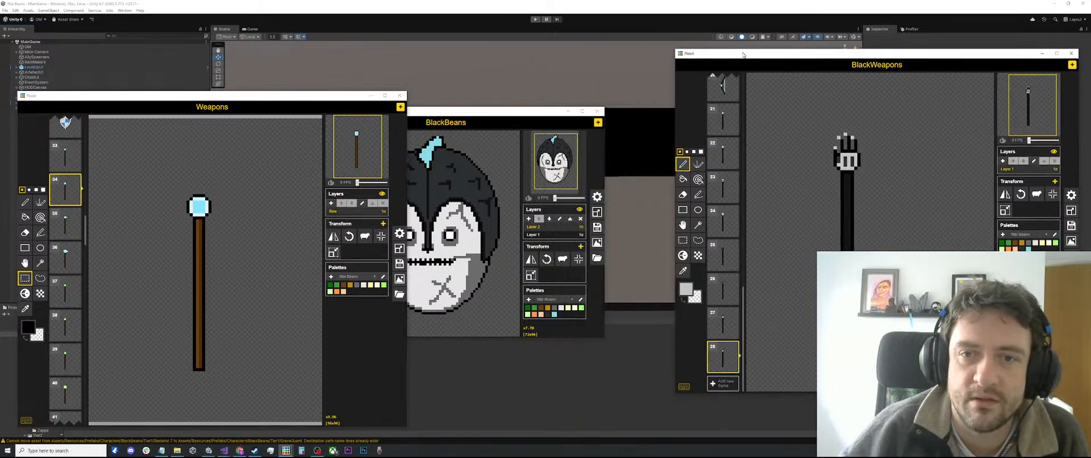
left_click_drag(513, 114, 586, 112)
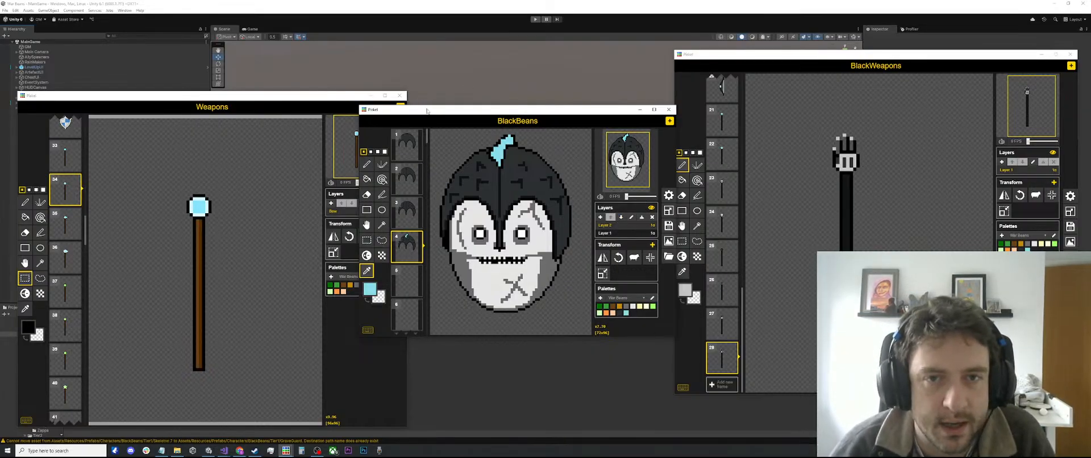
left_click_drag(428, 111, 404, 154)
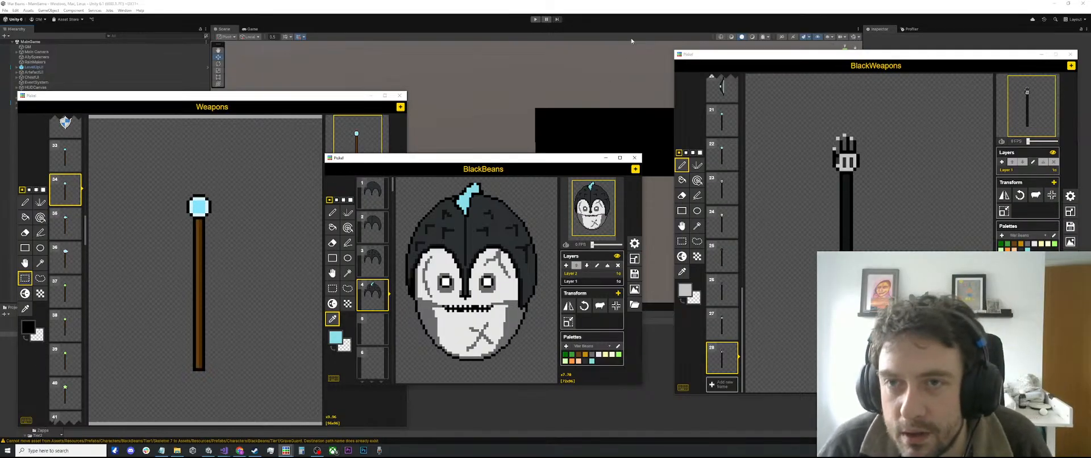
left_click_drag(753, 55, 712, 61)
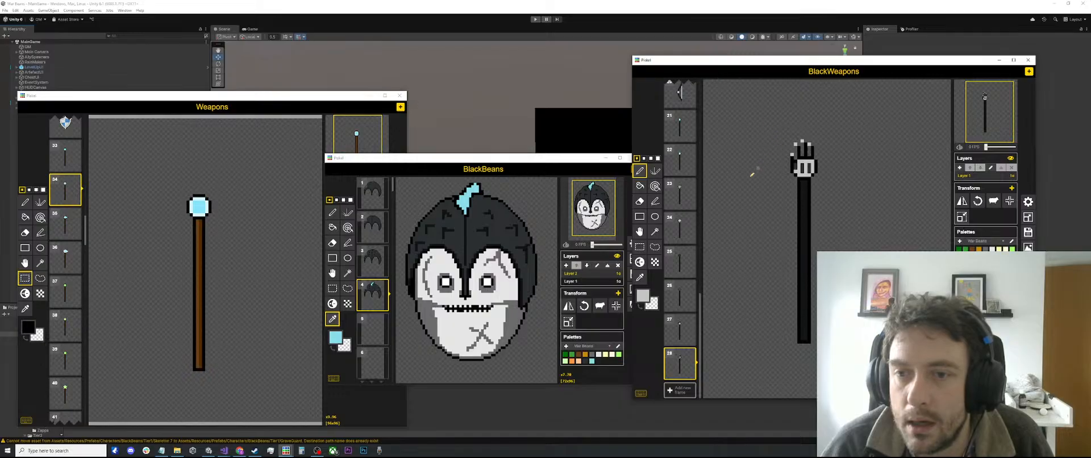
Step: Review the staffs in frames 25 to 28, touch up the hand in frame 28 with a light grey pixel, and save BlackWeapons
left_click(677, 342)
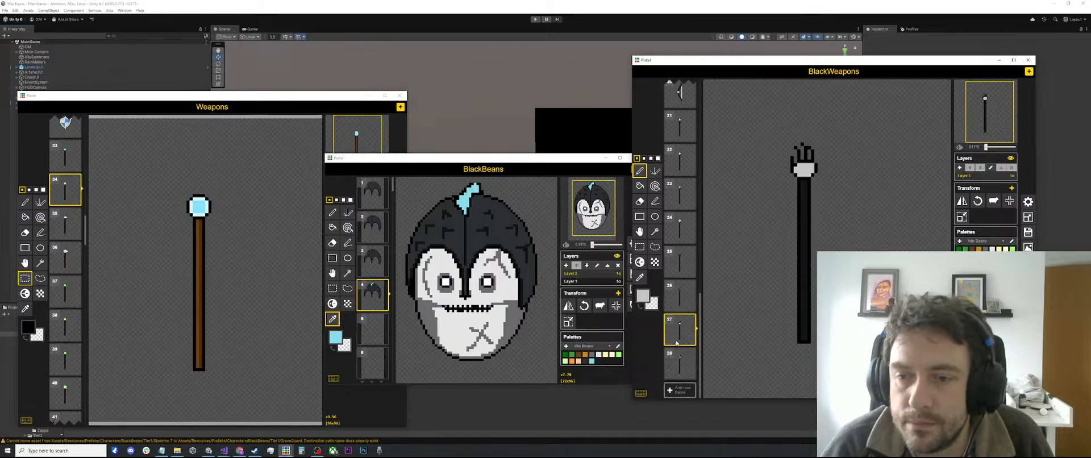
left_click(679, 295)
left_click(679, 262)
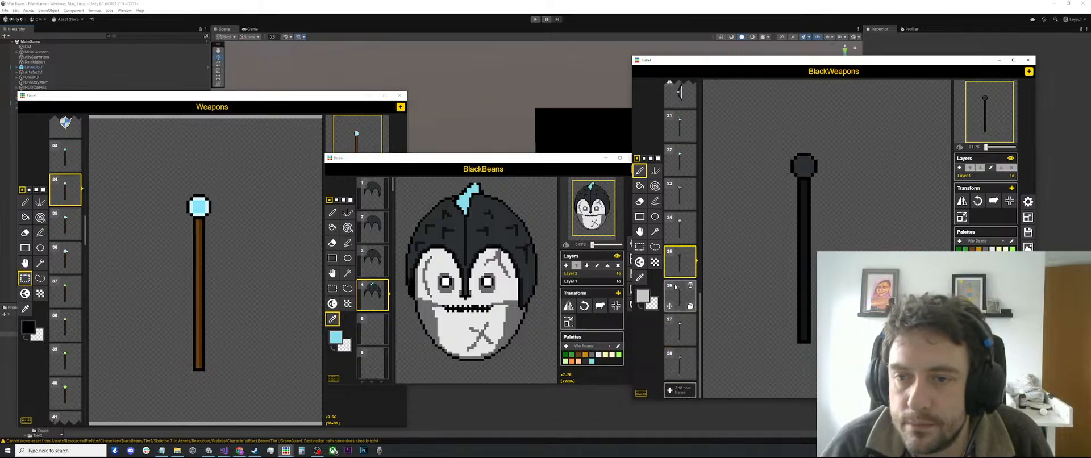
left_click(678, 295)
left_click(680, 330)
left_click(684, 356)
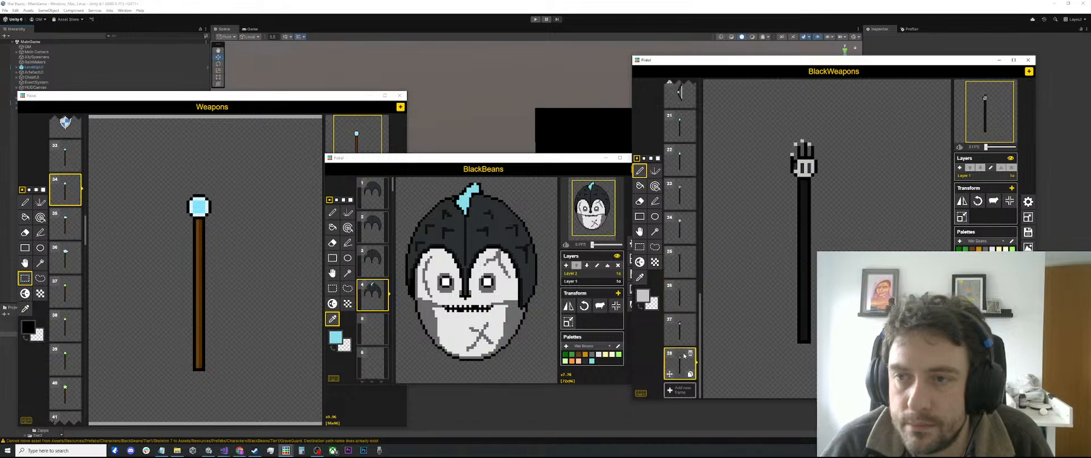
scroll(807, 151, "up", 3)
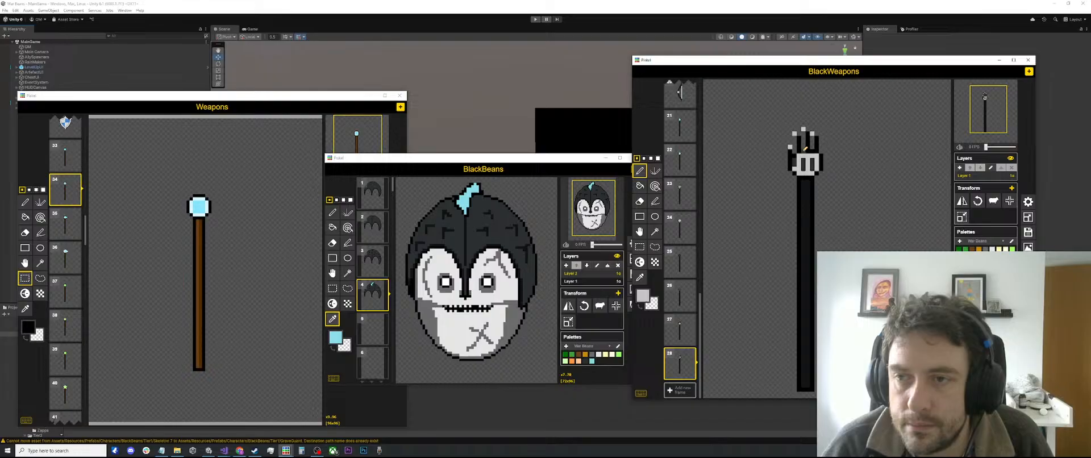
left_click(813, 150)
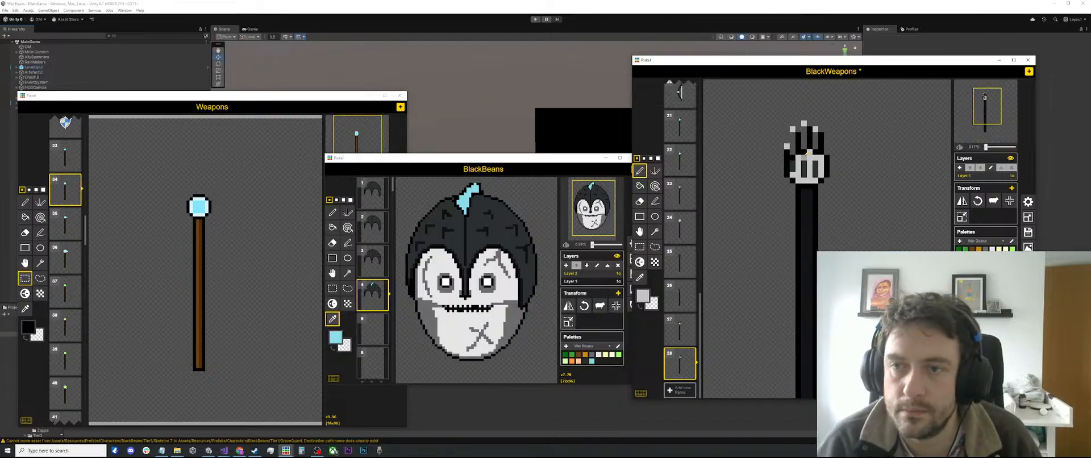
key("ctrl+s")
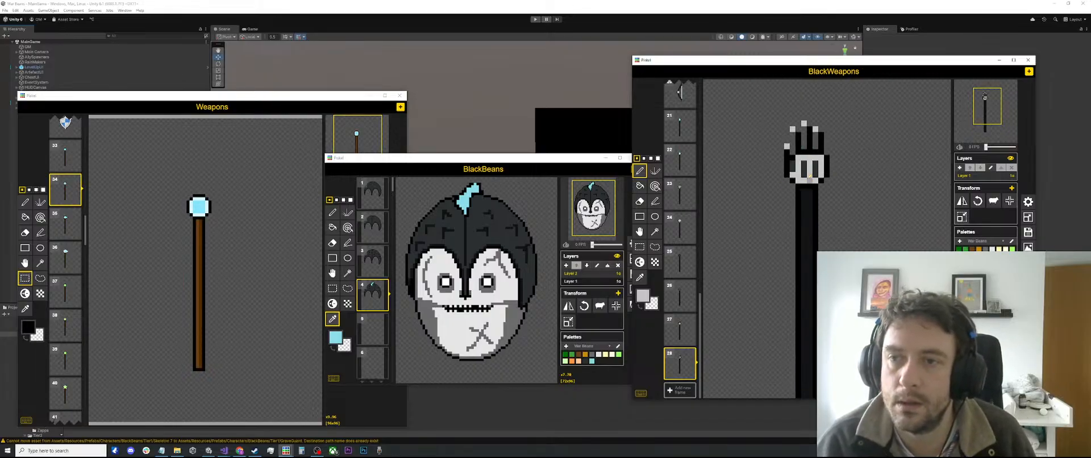
scroll(779, 213, "down", 3)
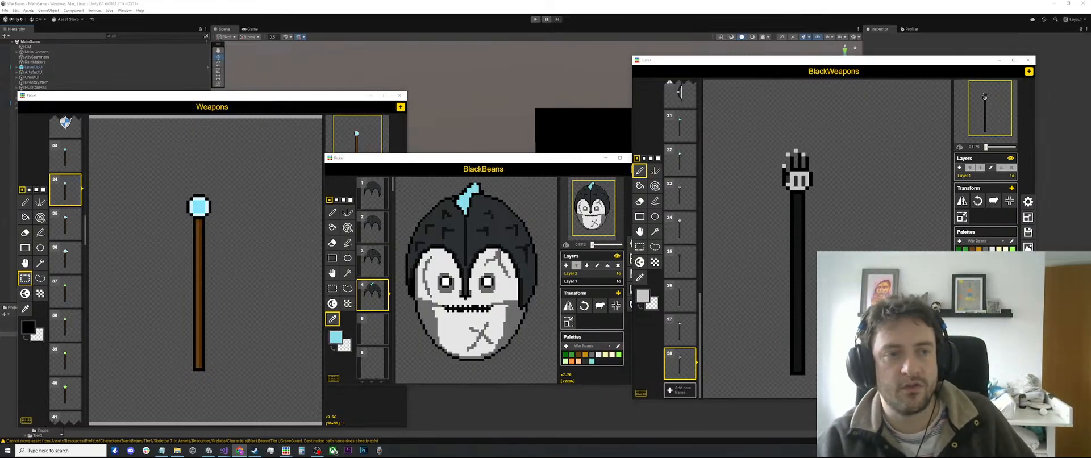
Step: Open the GreenWeapons piskel file in the window that holds BlackBeans
scroll(69, 259, "up", 10)
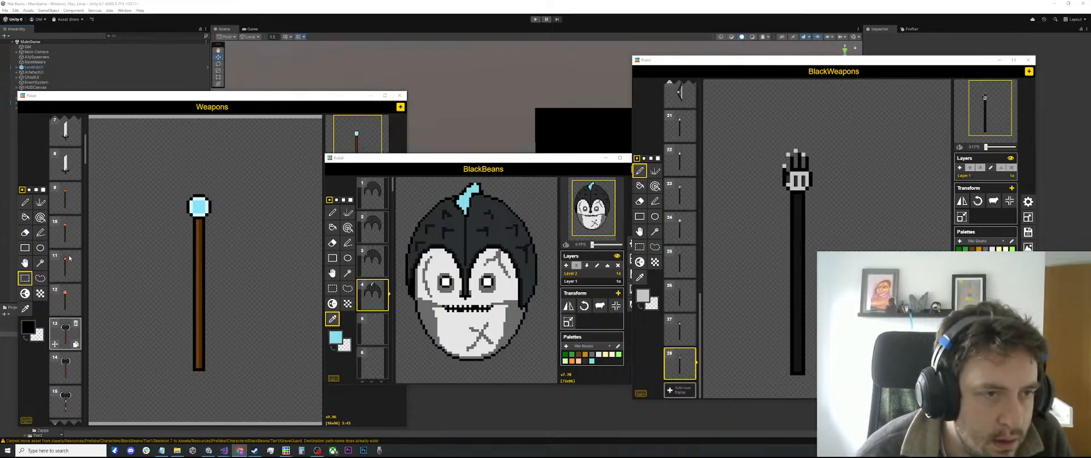
scroll(69, 259, "down", 1)
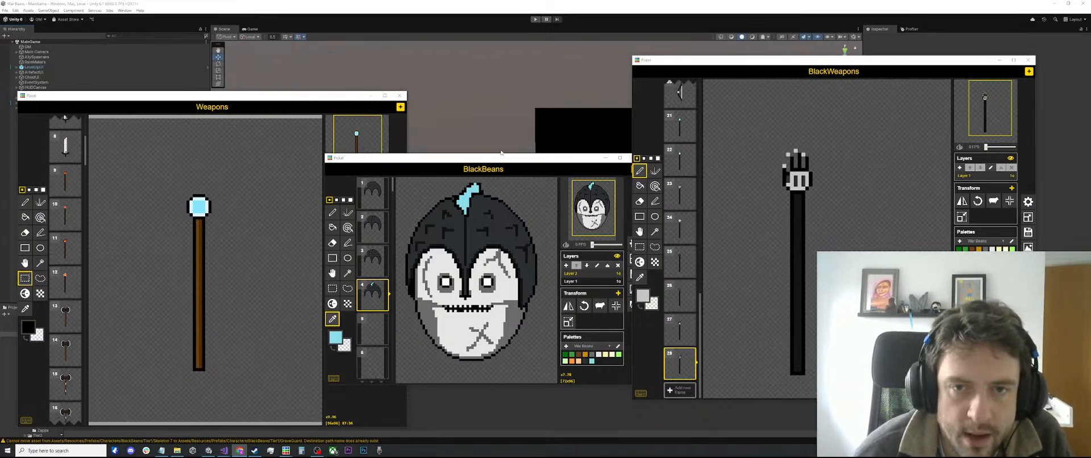
left_click_drag(501, 157, 404, 114)
left_click(449, 260)
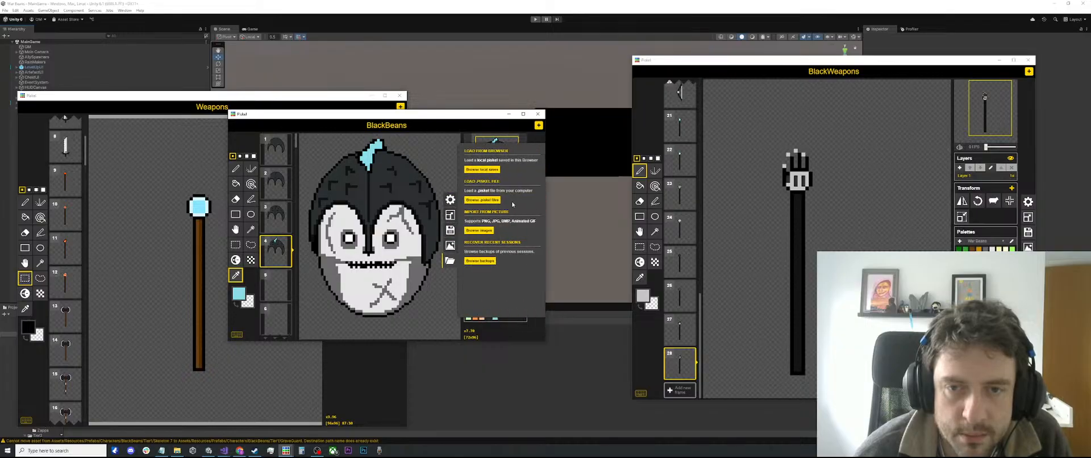
left_click(488, 200)
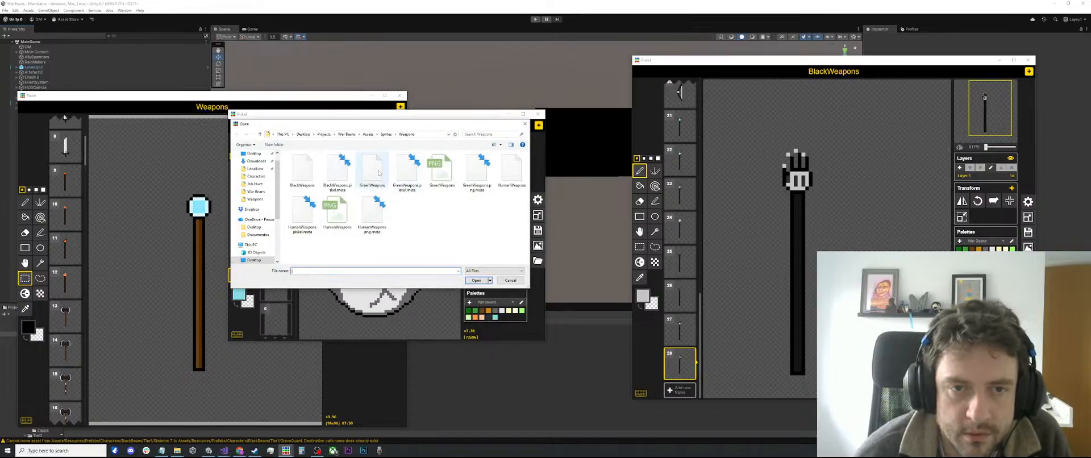
double_click(378, 172)
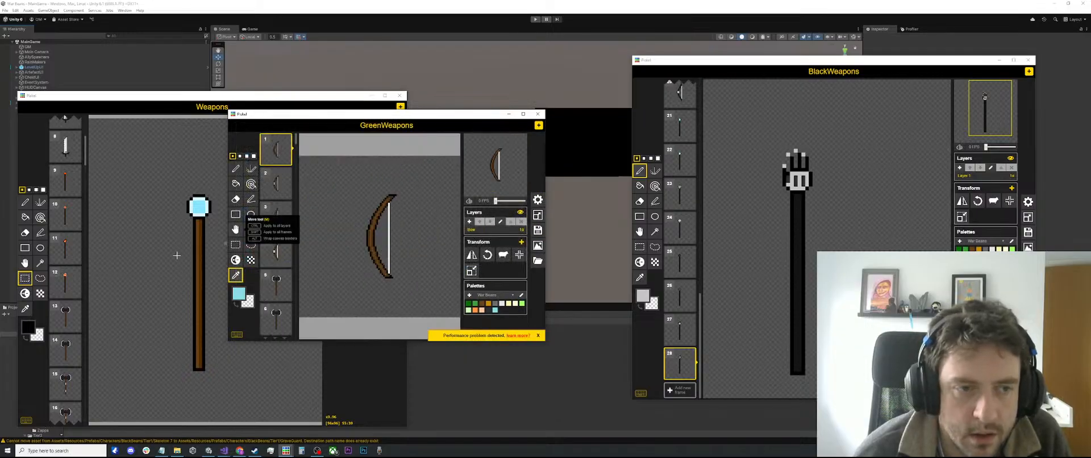
Step: Browse the Weapons frames and display the flaming sword in frame 48 as a reference
scroll(65, 269, "down", 20)
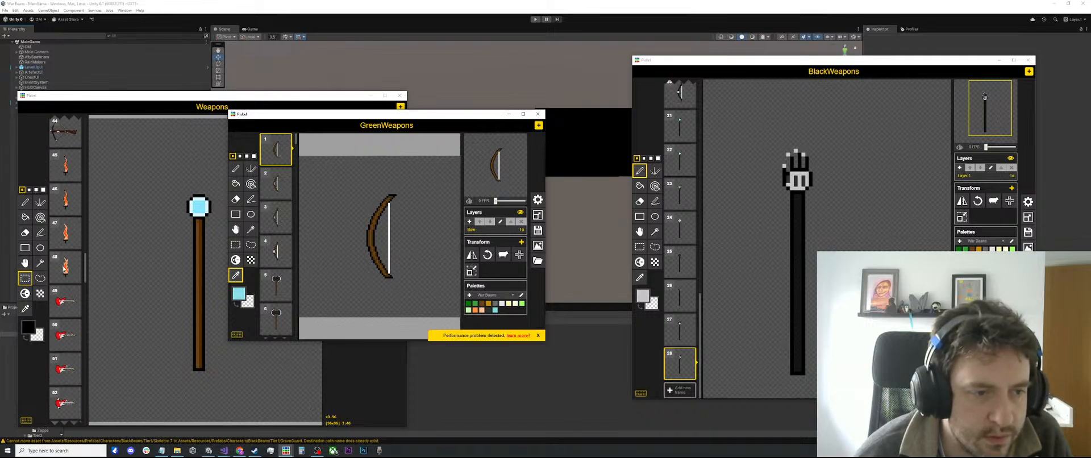
scroll(65, 266, "up", 3)
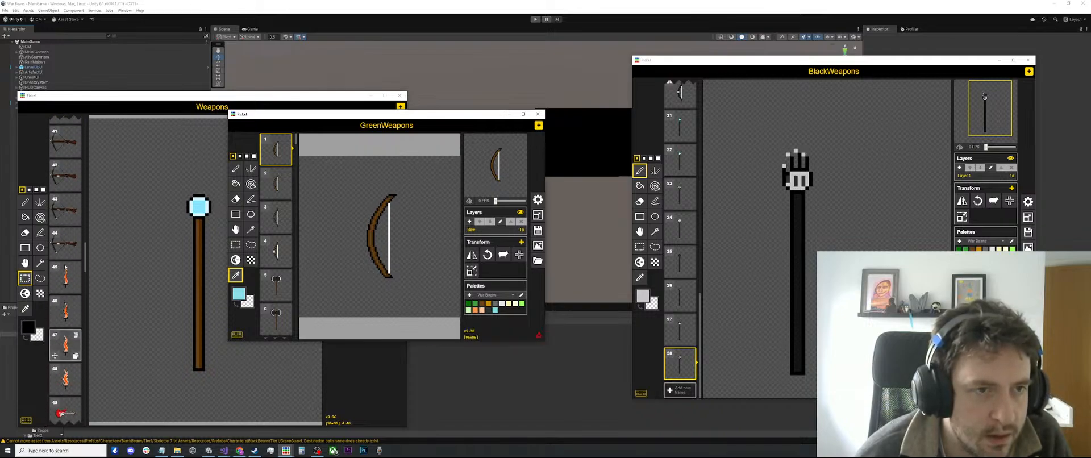
scroll(65, 266, "down", 3)
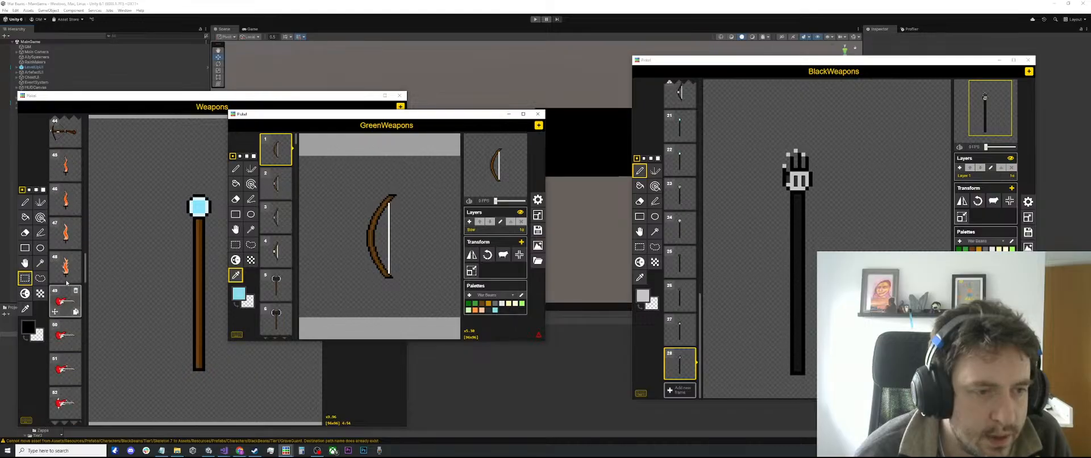
left_click(67, 281)
Step: Browse the GreenWeapons frames, display the lightning sword in frame 80, and place its window beside the flaming sword for comparison
left_click(483, 119)
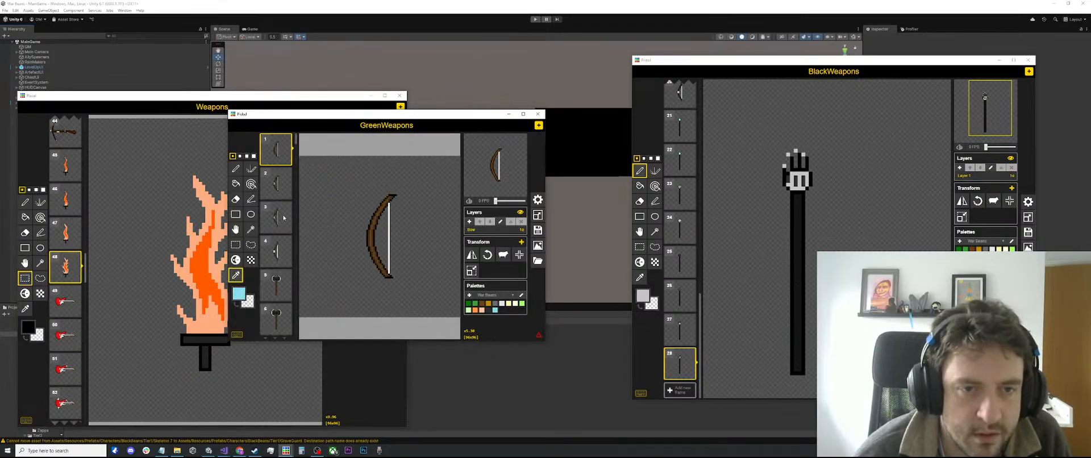
scroll(283, 215, "down", 20)
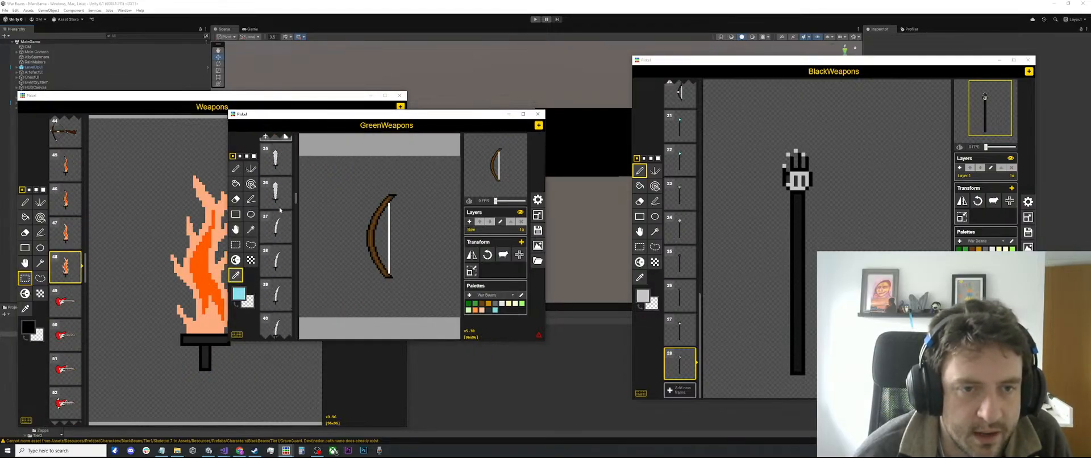
scroll(279, 210, "down", 15)
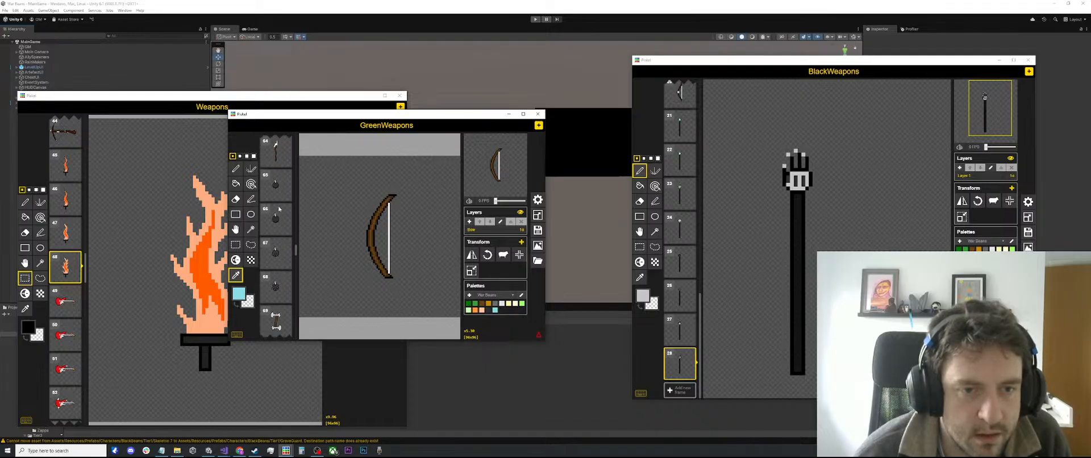
scroll(280, 210, "down", 10)
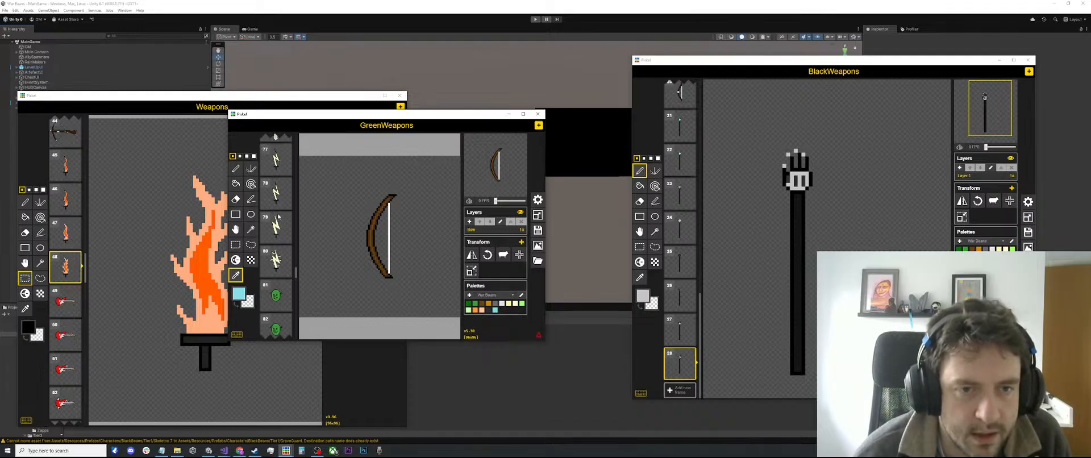
left_click(276, 260)
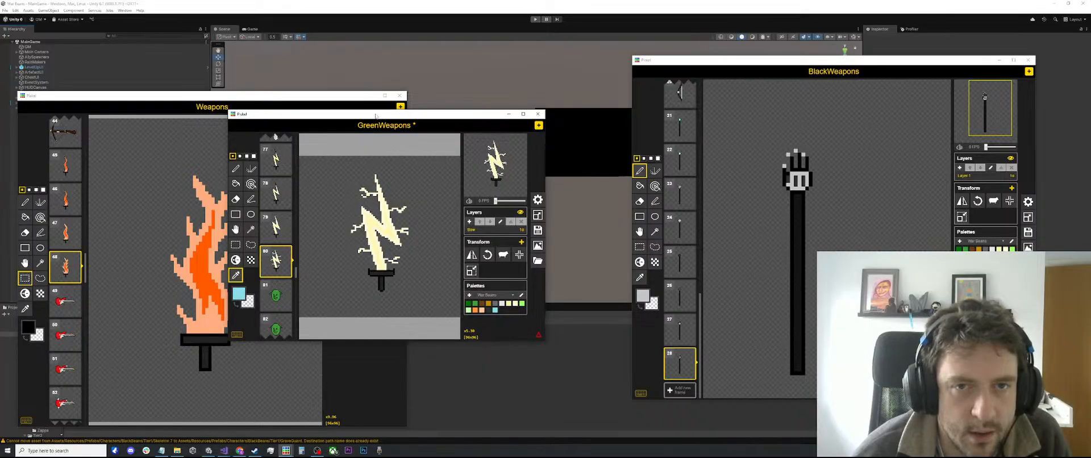
left_click_drag(376, 116, 427, 133)
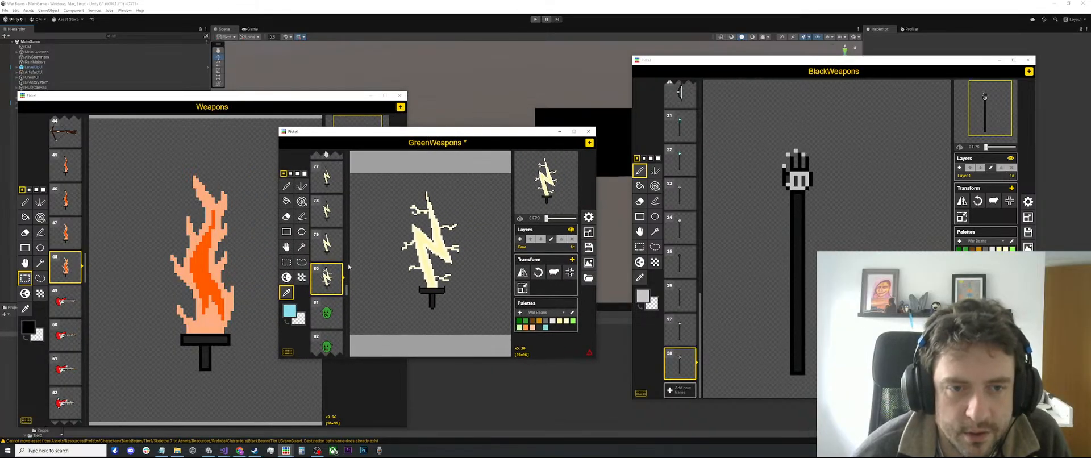
scroll(342, 270, "up", 8)
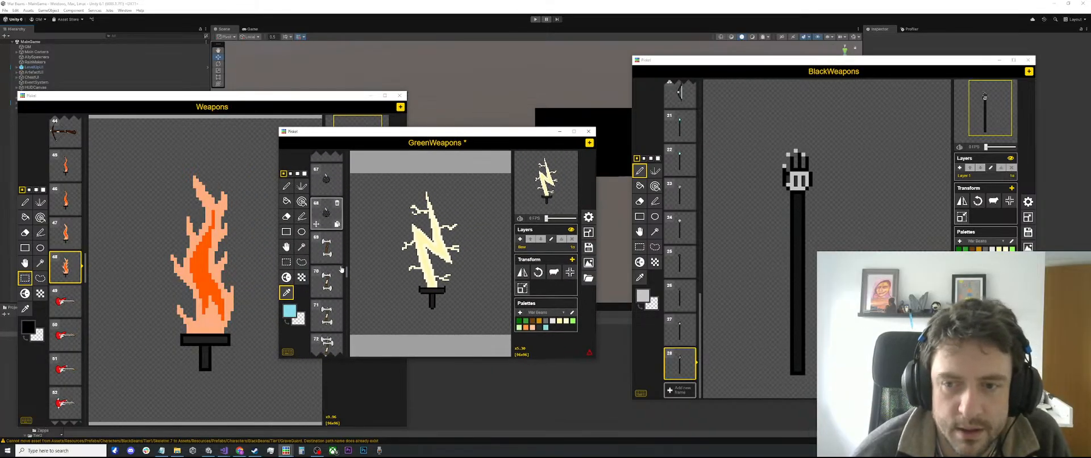
scroll(342, 270, "down", 1)
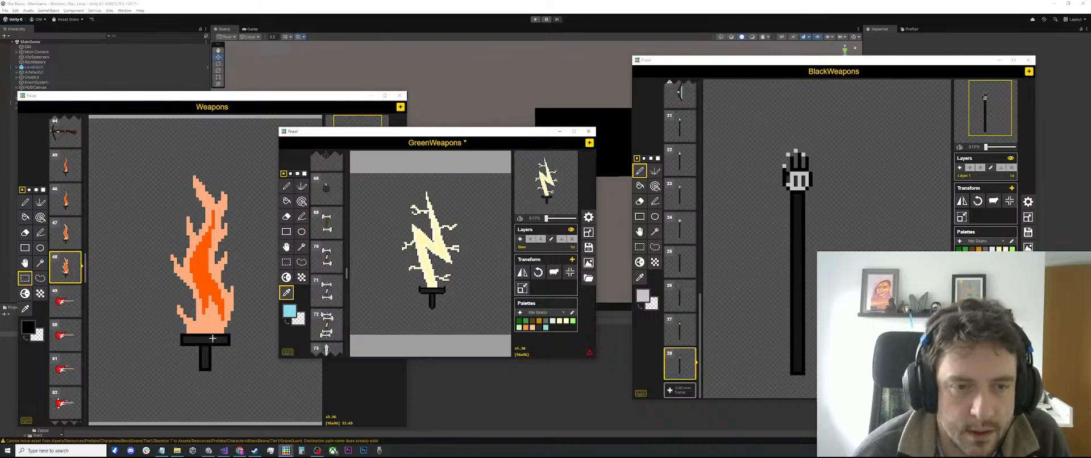
Step: Compare the lightning sword in GreenWeapons frames 78 and 79 with the flaming sword in Weapons frames 46 and 47
scroll(327, 254, "down", 8)
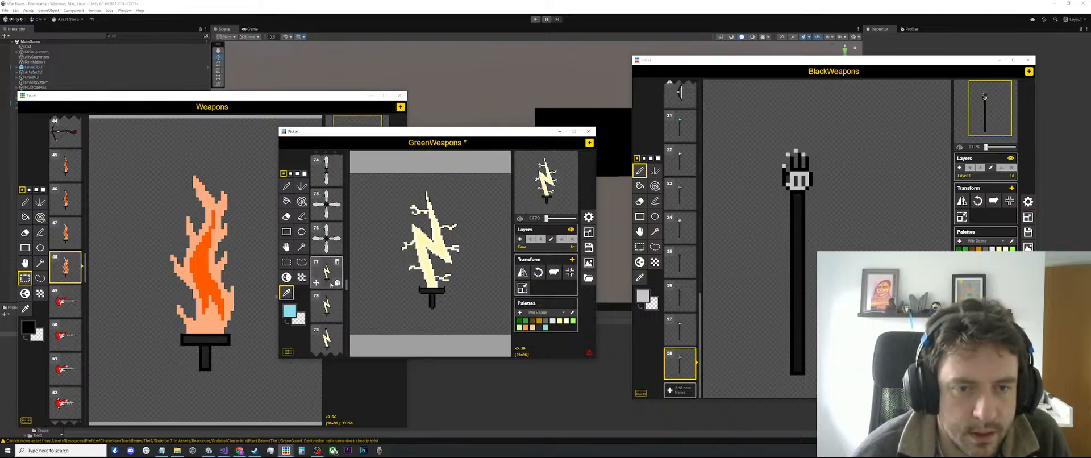
left_click(327, 213)
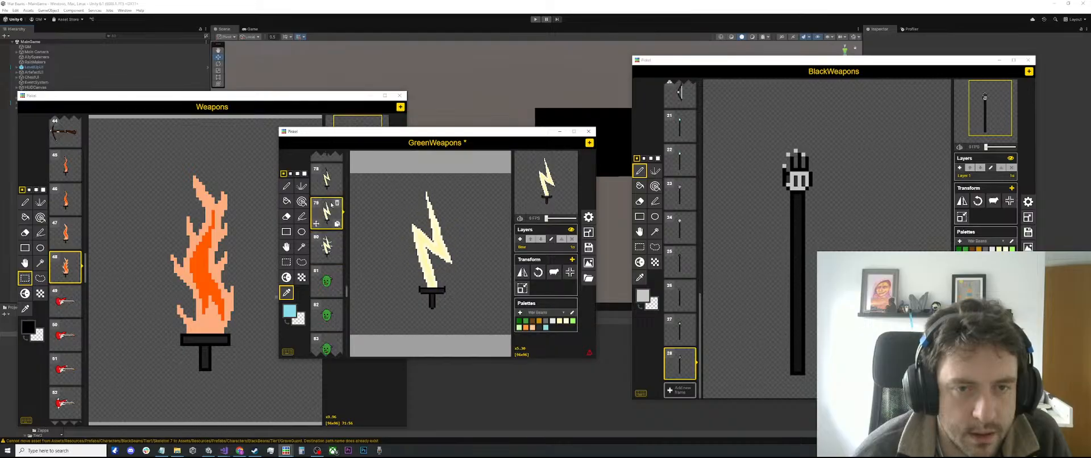
left_click(336, 178)
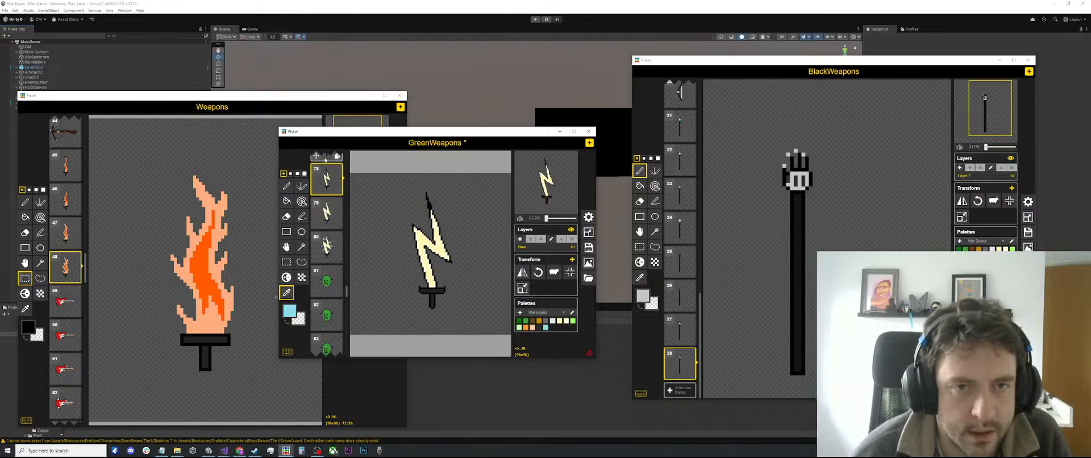
left_click(328, 157)
left_click(327, 181)
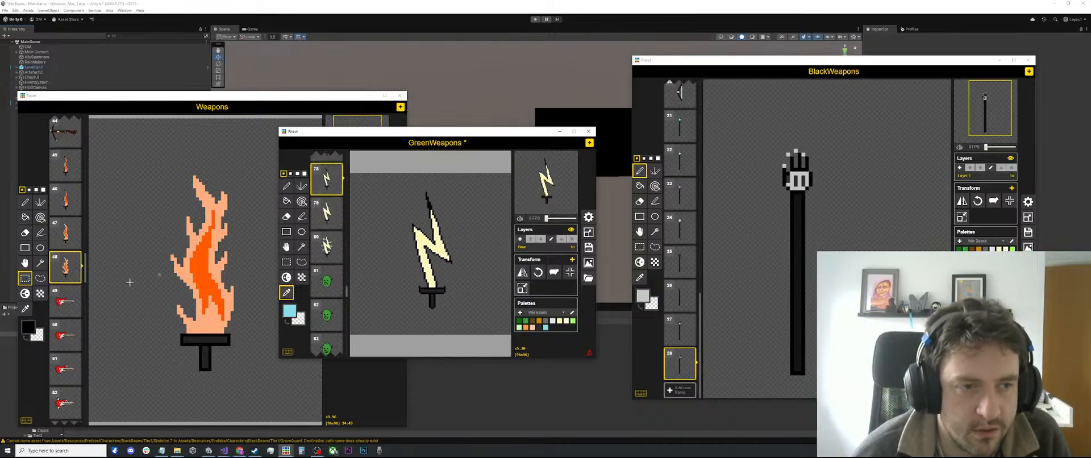
left_click(66, 233)
left_click(65, 199)
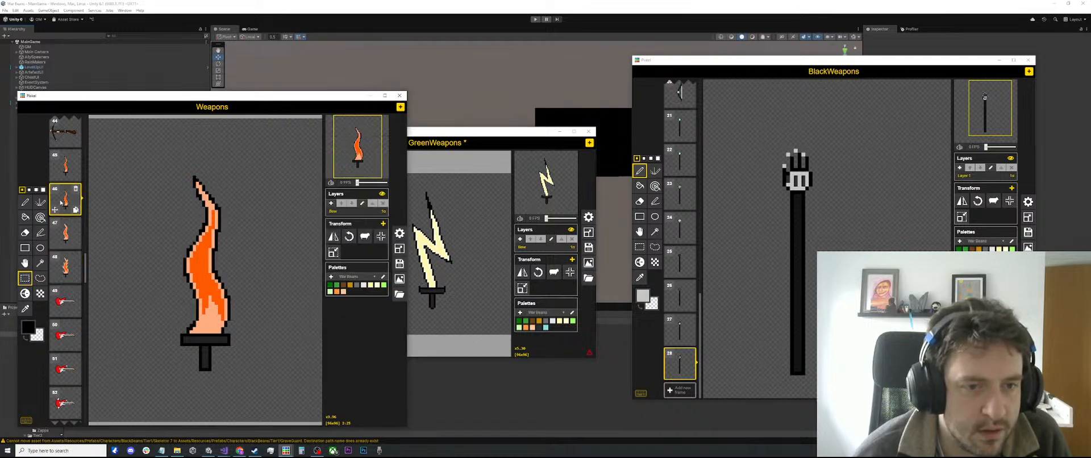
left_click(419, 129)
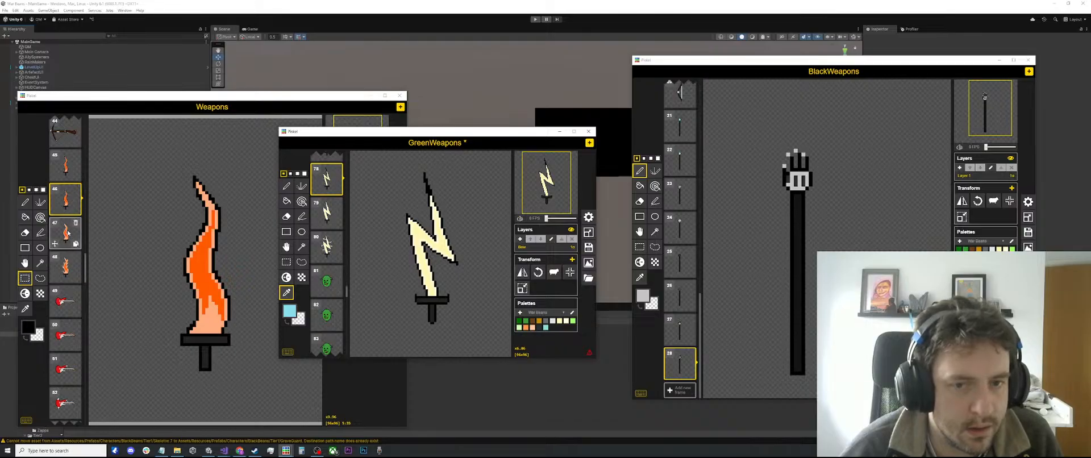
Step: Select the lightning sword's hilt in frame 78 of GreenWeapons and show the same selection on frame 77
key("s")
left_click_drag(455, 330, 396, 298)
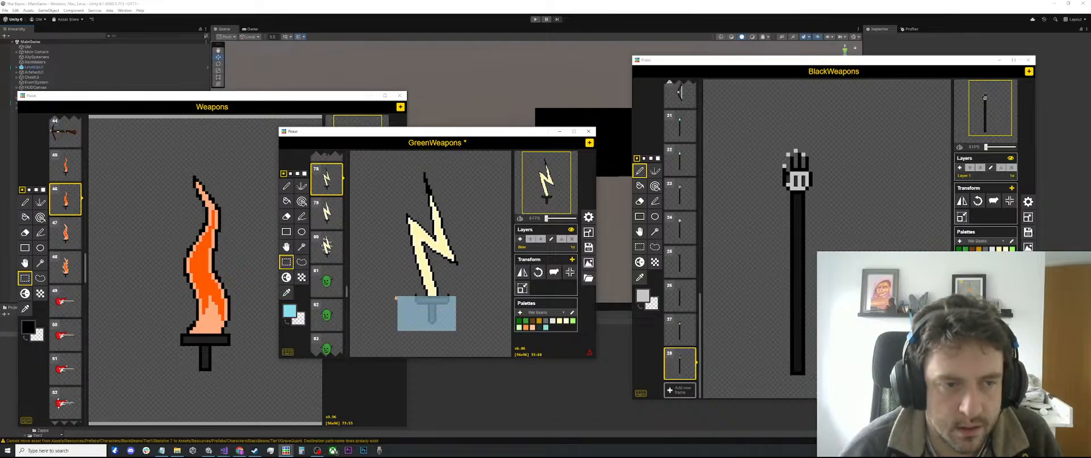
left_click(137, 104)
left_click(428, 137)
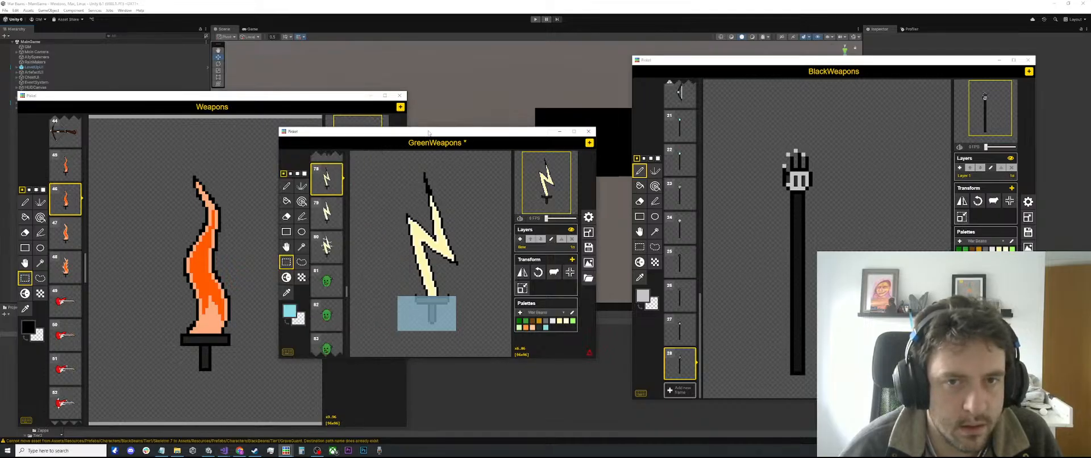
scroll(335, 173, "up", 1)
left_click(329, 177)
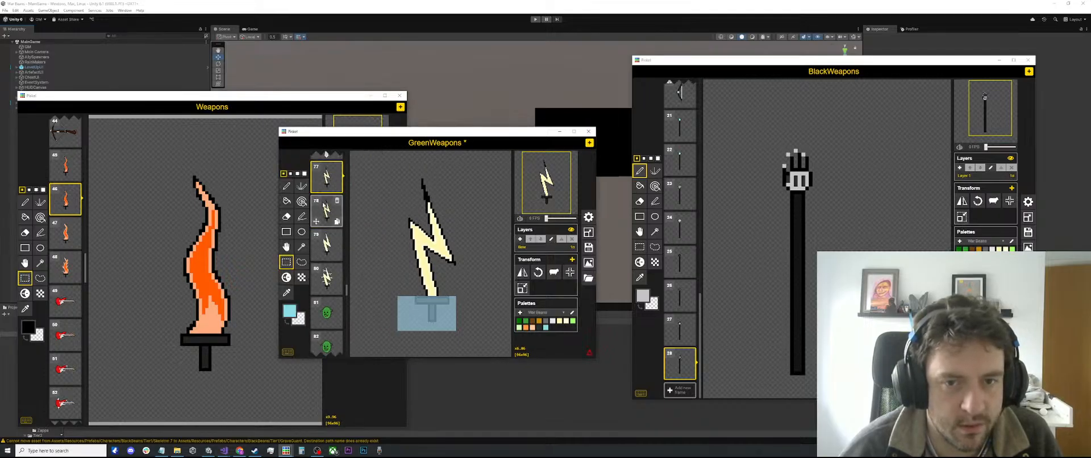
Step: Update the flaming sword's hilt in Weapons frames 46, 47 and 48 with the copied hilt
left_click(114, 104)
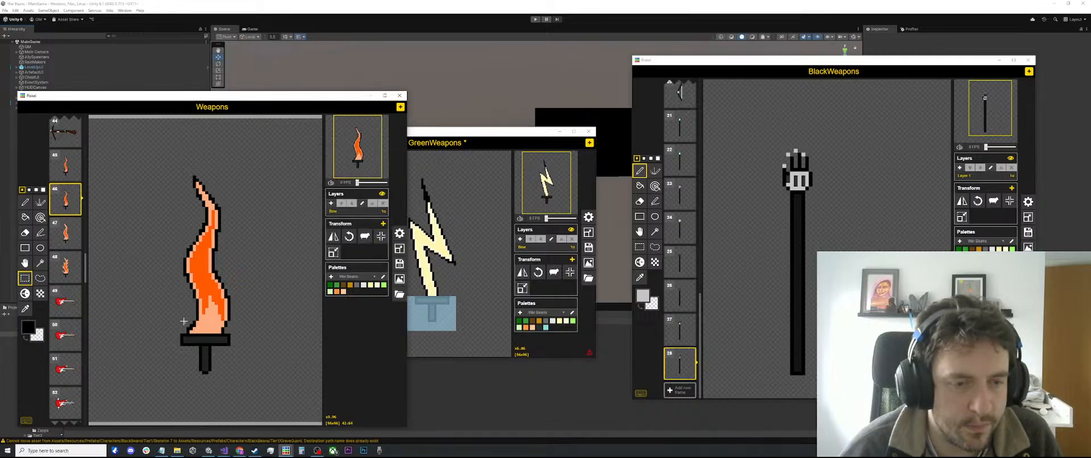
left_click_drag(237, 378, 169, 336)
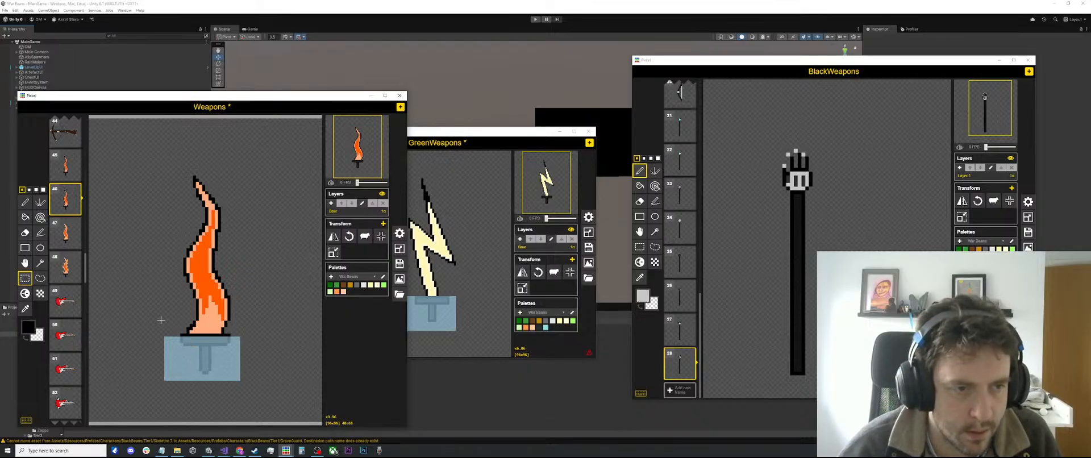
left_click(66, 233)
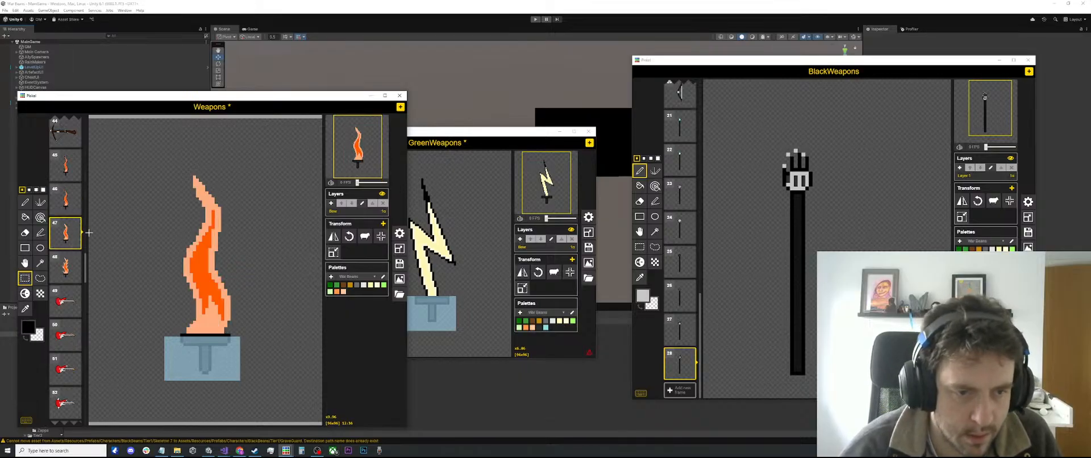
left_click(66, 267)
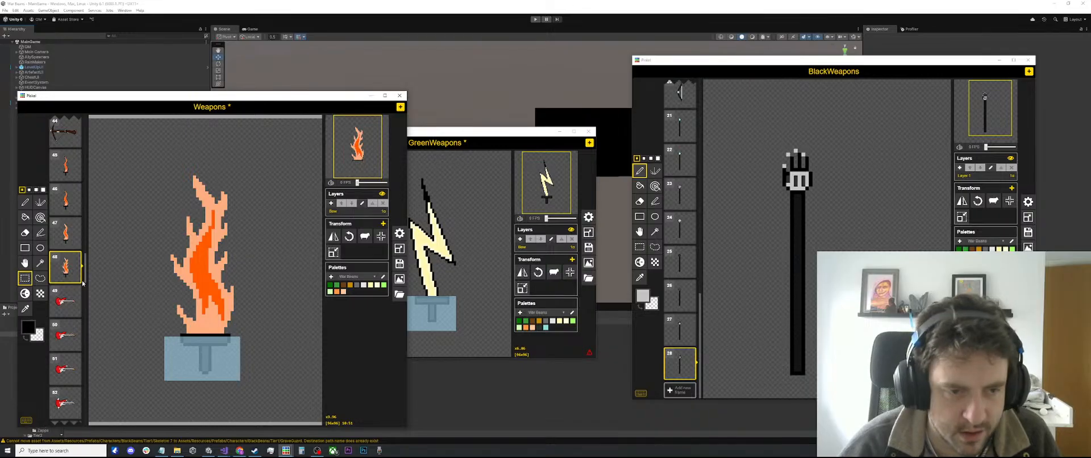
left_click(445, 229)
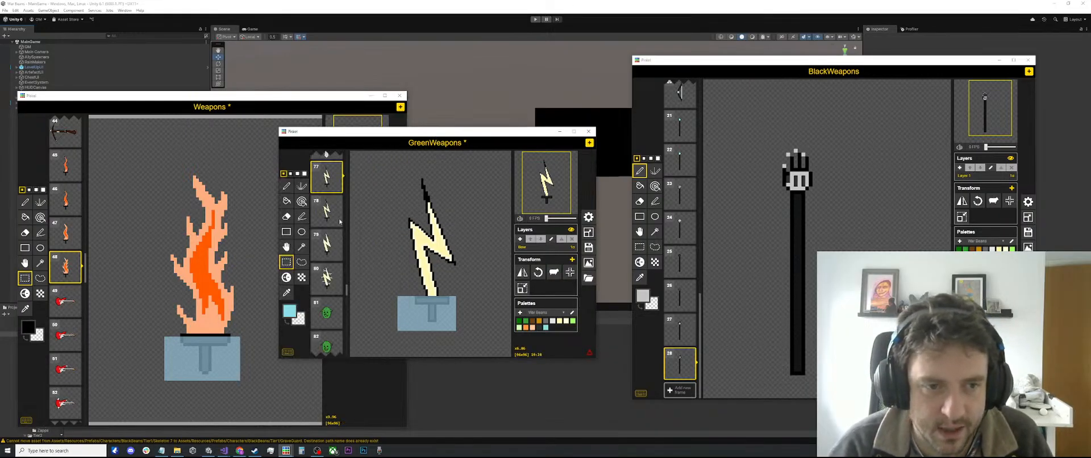
left_click(125, 277)
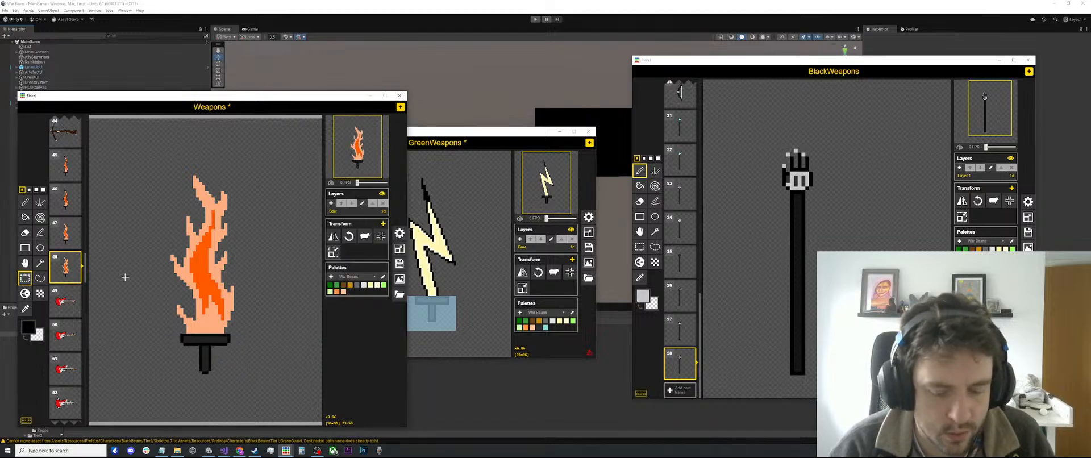
Step: Go back through the flaming sword frames to frame 45 and select its hilt for copying
key("o")
key("p")
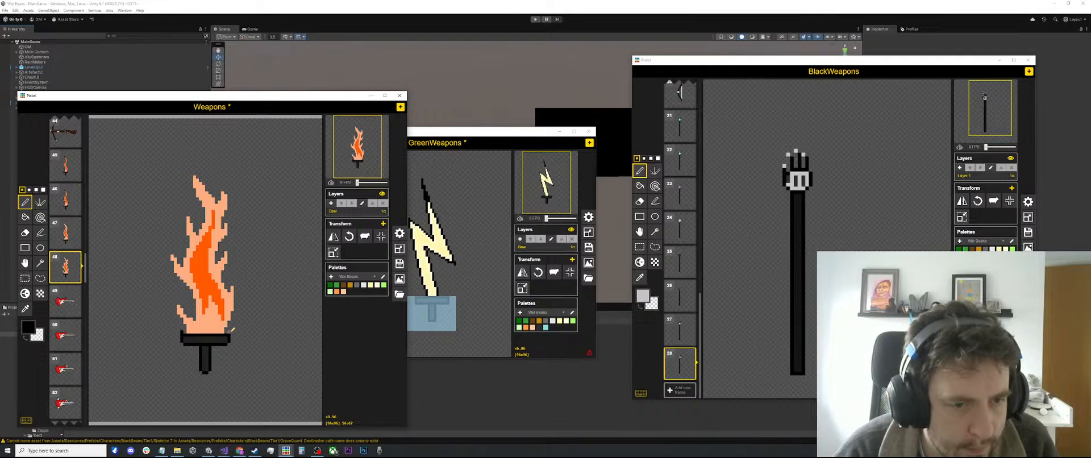
left_click(66, 233)
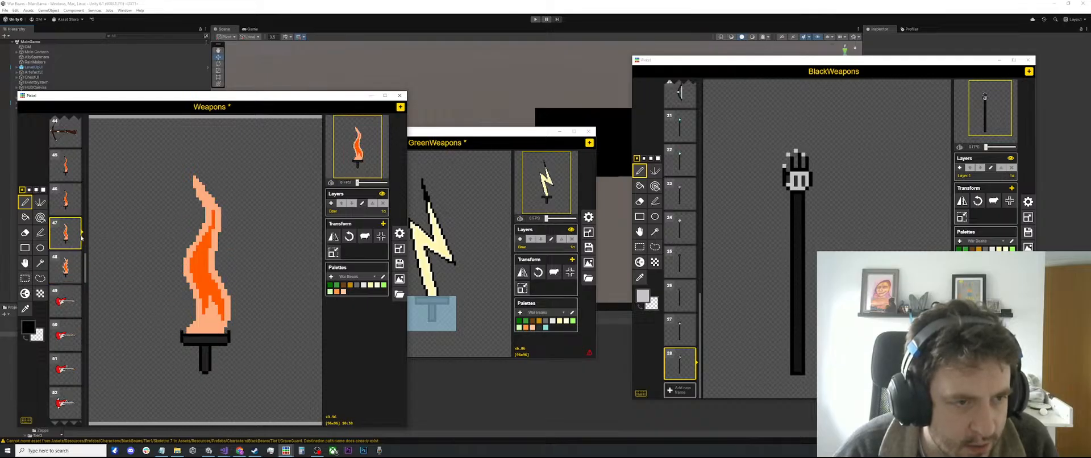
key("Up")
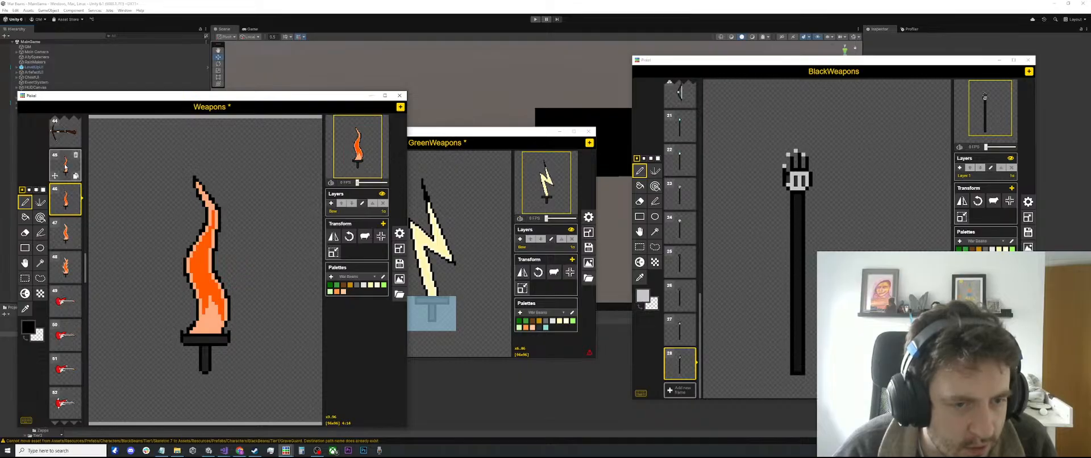
key("Up")
key("s")
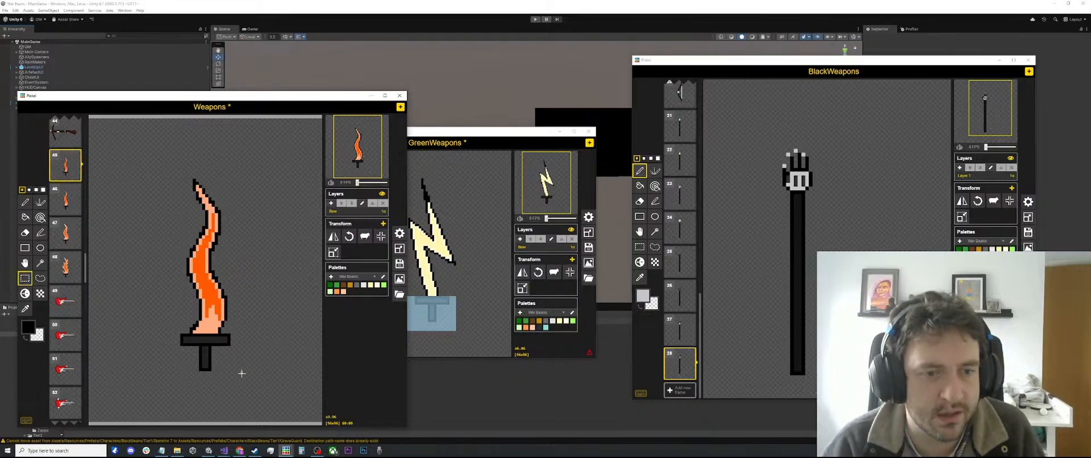
left_click_drag(244, 374, 146, 330)
scroll(184, 342, "up", 1)
scroll(753, 242, "down", 2)
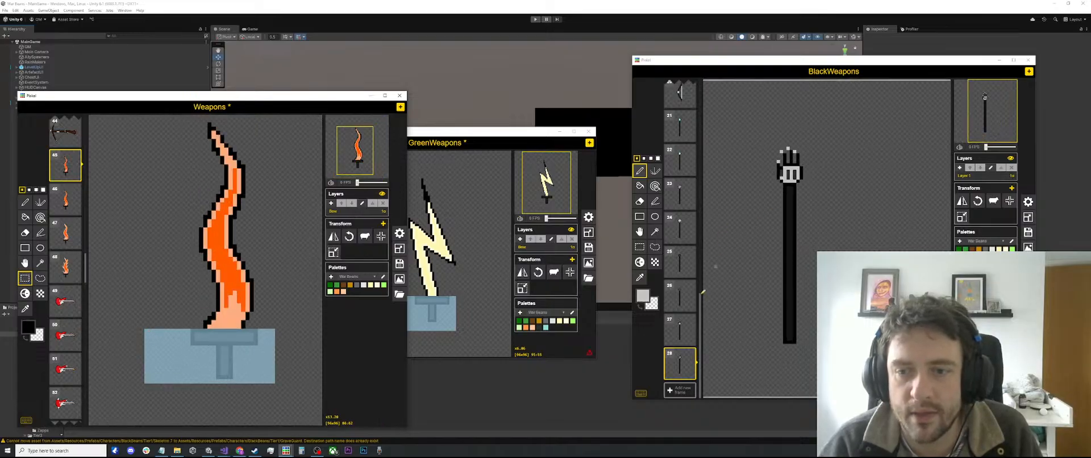
Step: Add a new frame to BlackWeapons and display Weapons frame 48 and GreenWeapons frame 80 as sword references
left_click(681, 390)
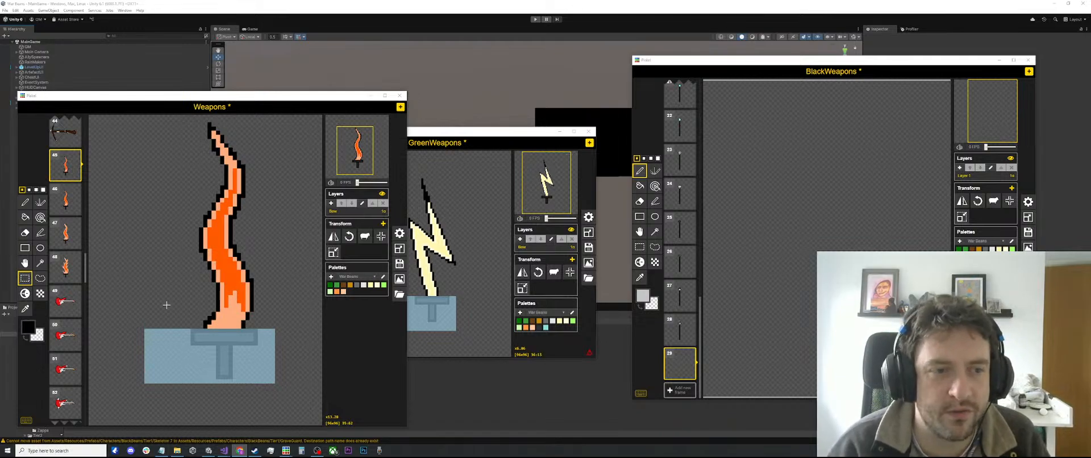
left_click(65, 260)
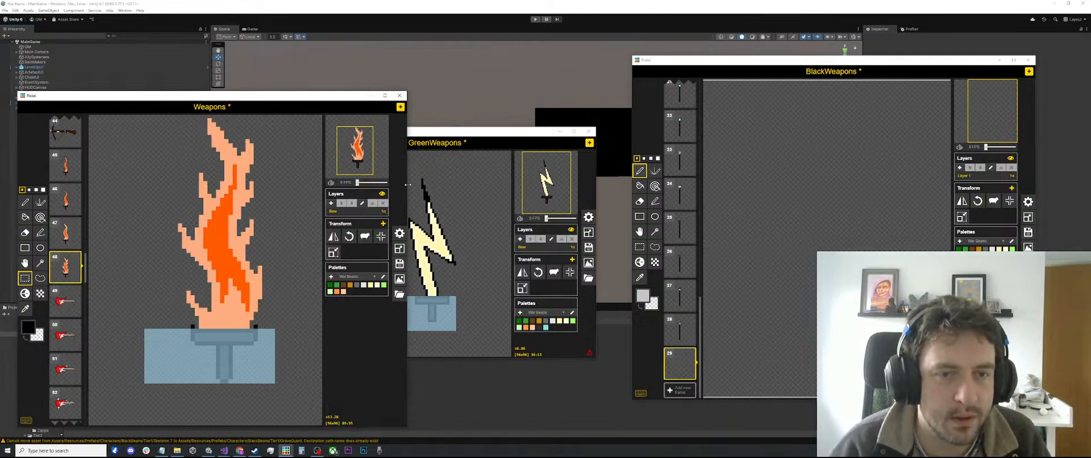
left_click(455, 140)
left_click(327, 278)
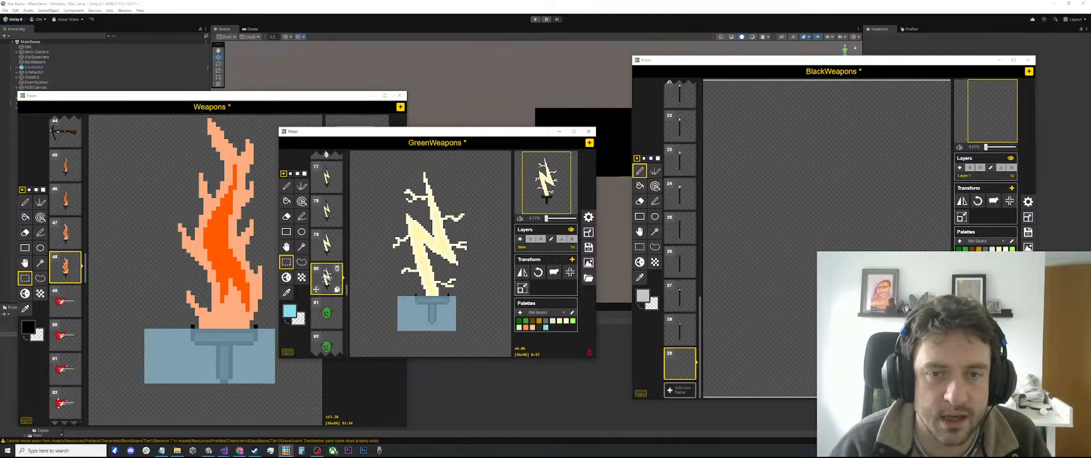
Step: Paste the copied sword hilt into the new BlackWeapons frame 29
left_click(795, 72)
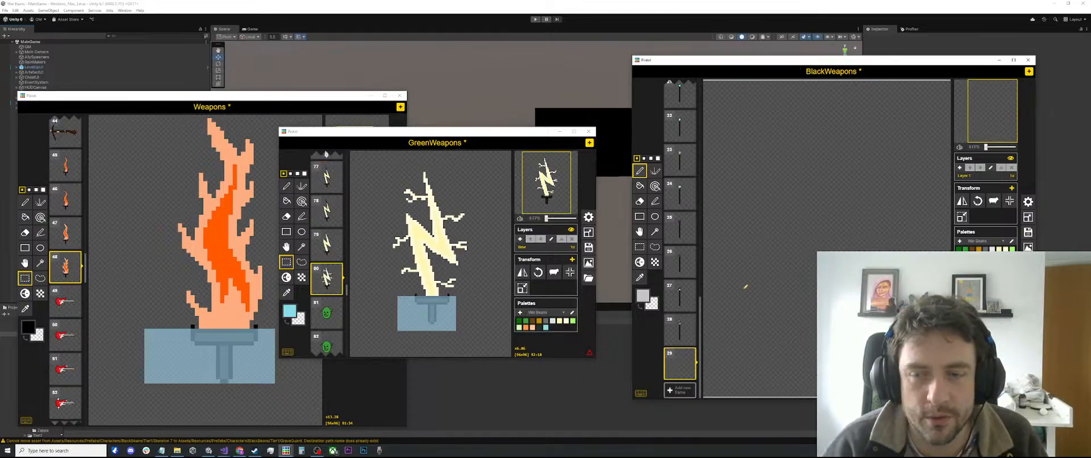
key("ctrl+v")
scroll(779, 283, "down", 7)
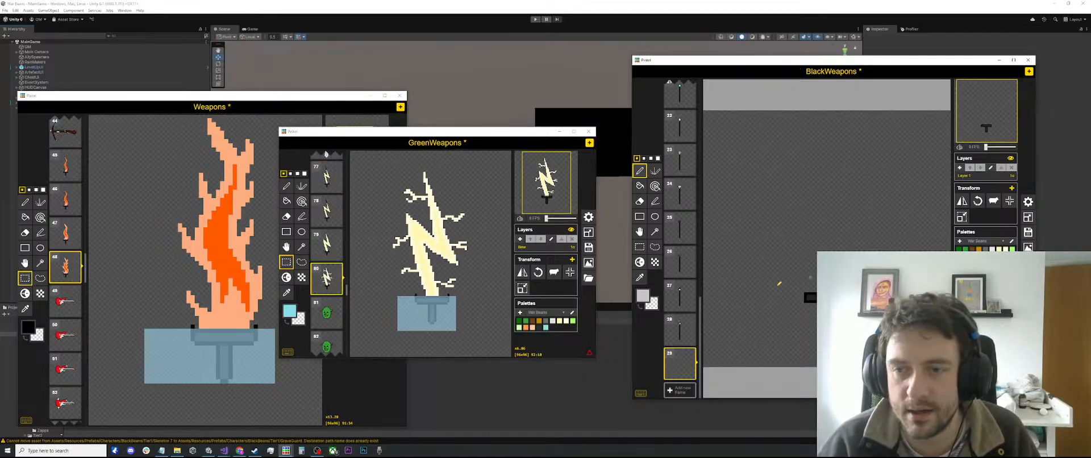
scroll(803, 292, "up", 5)
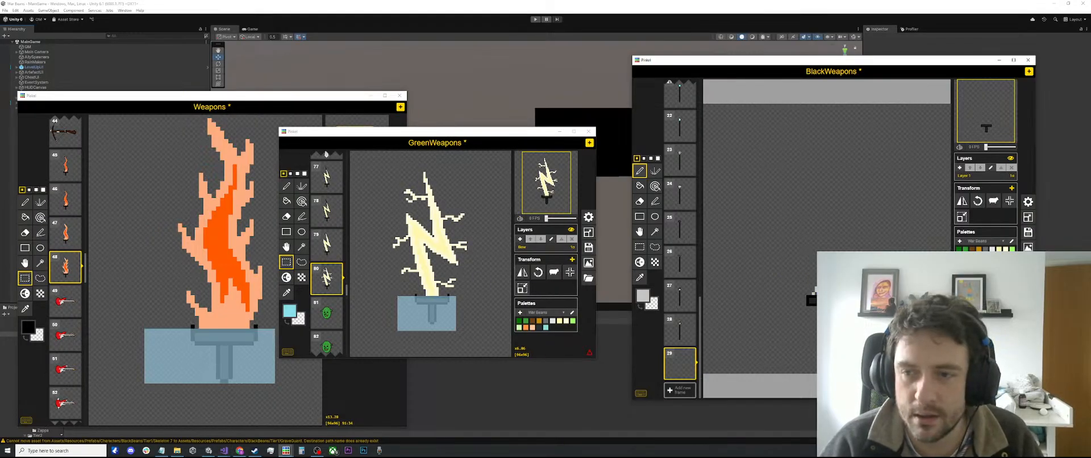
Step: Set the primary drawing colour to black and switch to the Stroke tool
left_click(643, 295)
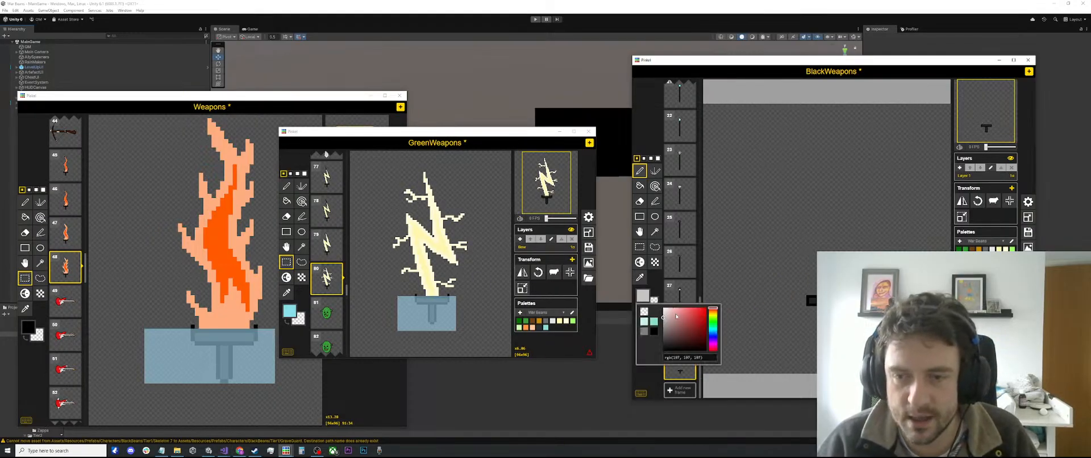
left_click(654, 331)
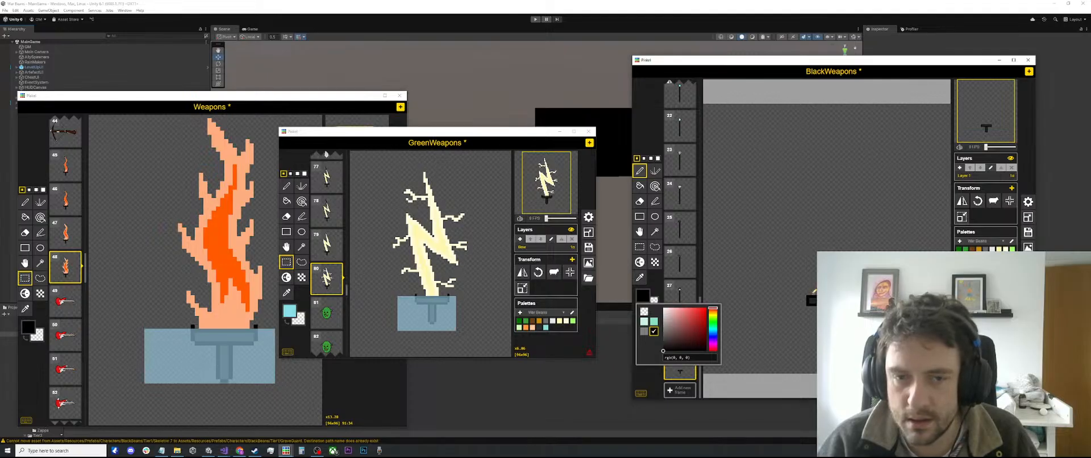
left_click(813, 294)
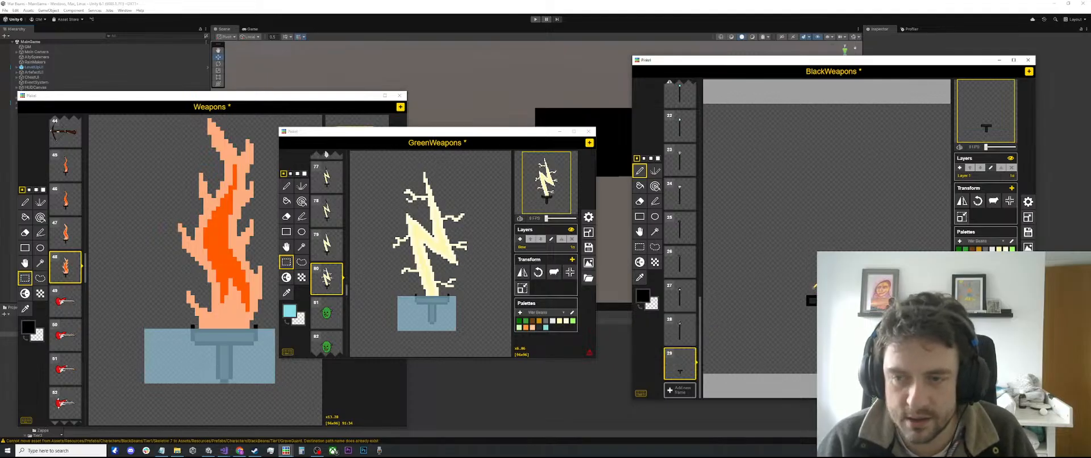
key("l")
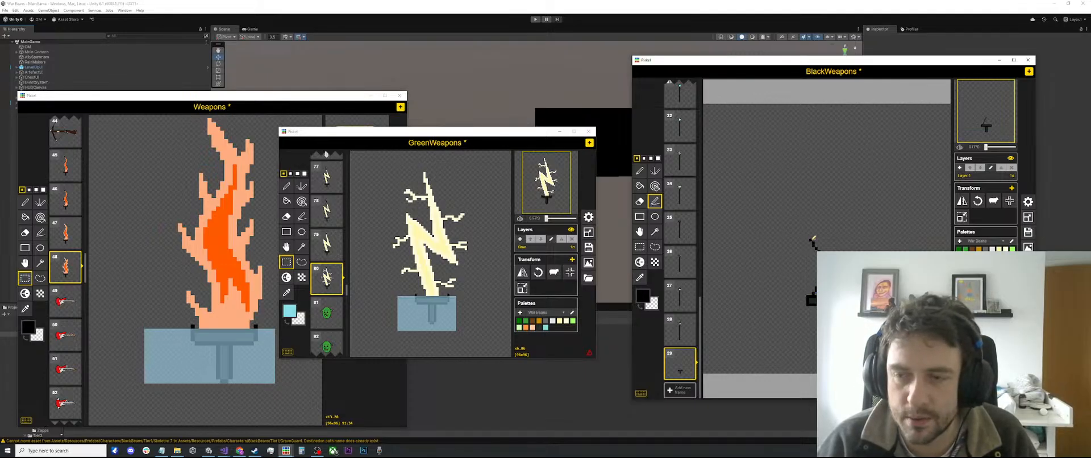
Step: Try a wavy black blade outline with a pointed tip above the hilt in frame 29, and undo its strokes
left_click_drag(814, 292, 816, 178)
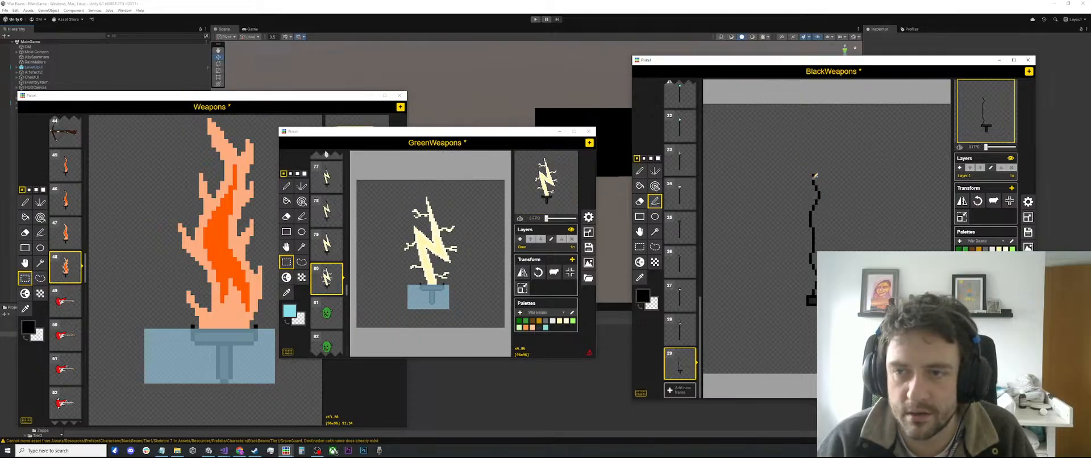
mouse_move(815, 176)
left_mouse_down()
mouse_move(814, 143)
mouse_move(845, 161)
left_mouse_up()
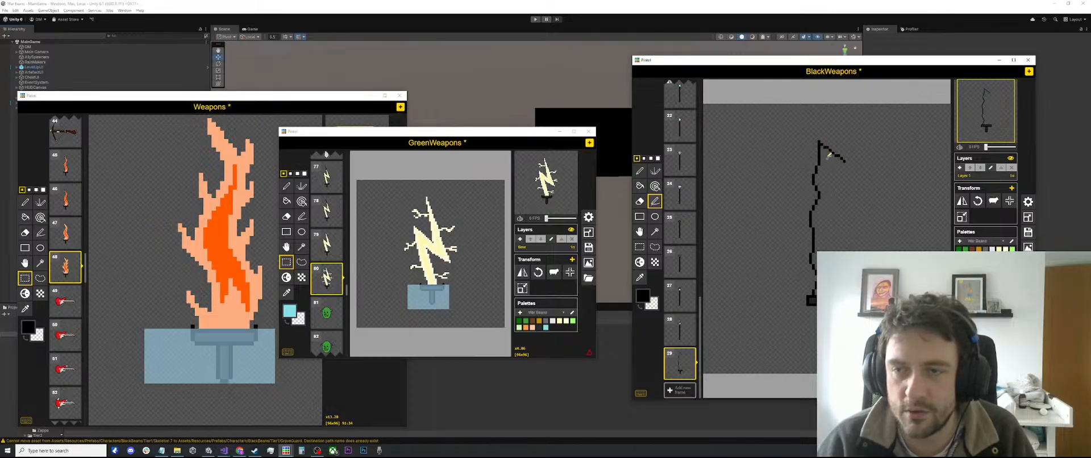
key("ctrl+z")
key("ctrl+z")
key("ctrl+z")
key("ctrl+z")
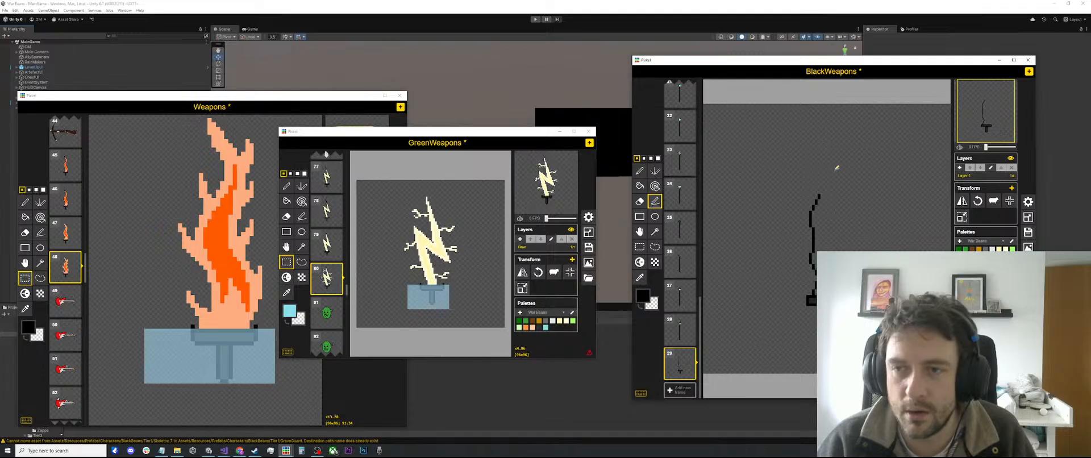
key("ctrl+z")
key("ctrl+z")
key("ctrl+z")
key("ctrl+z")
key("ctrl+z")
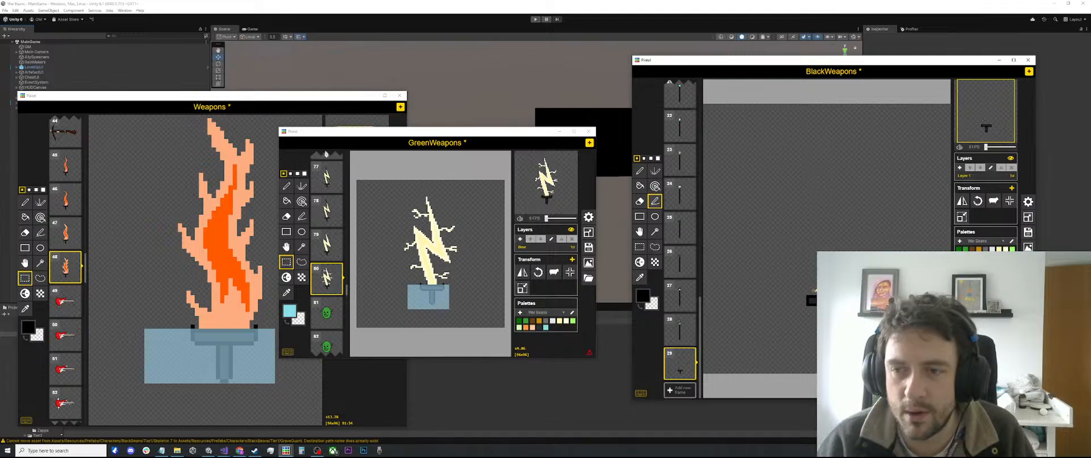
Step: Draw a wavy black blade outline with a curved pointed tip above the hilt in BlackWeapons frame 29
left_click(814, 291)
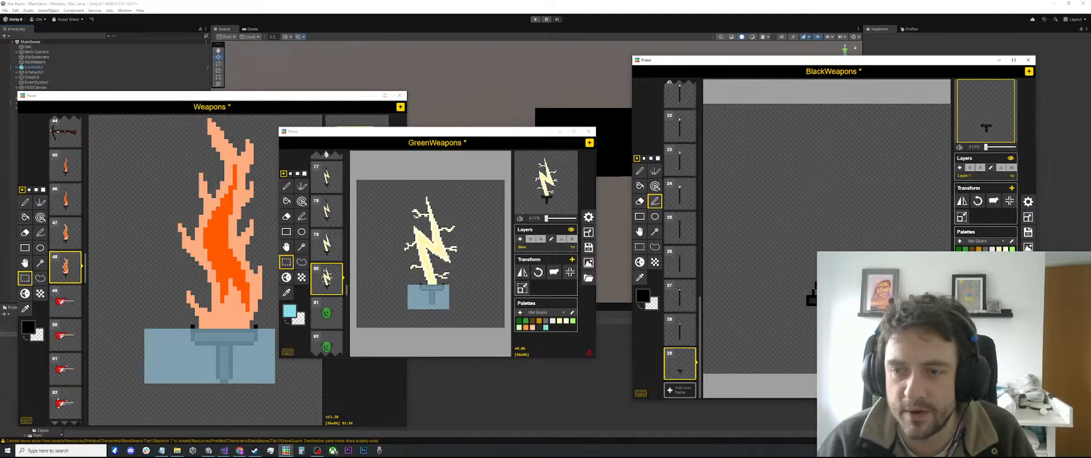
mouse_move(816, 282)
left_mouse_down()
mouse_move(798, 234)
mouse_move(815, 234)
mouse_move(809, 176)
mouse_move(833, 139)
mouse_move(840, 162)
mouse_move(854, 150)
mouse_move(840, 164)
mouse_move(851, 247)
left_mouse_up()
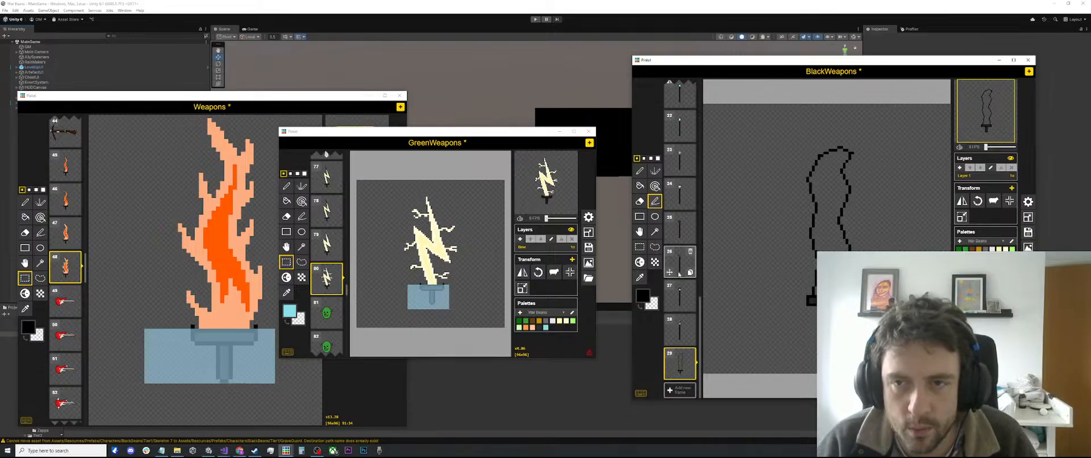
Step: Display the ice staff in Weapons frame 79 and pick the light blue colour from its head
scroll(680, 256, "up", 5)
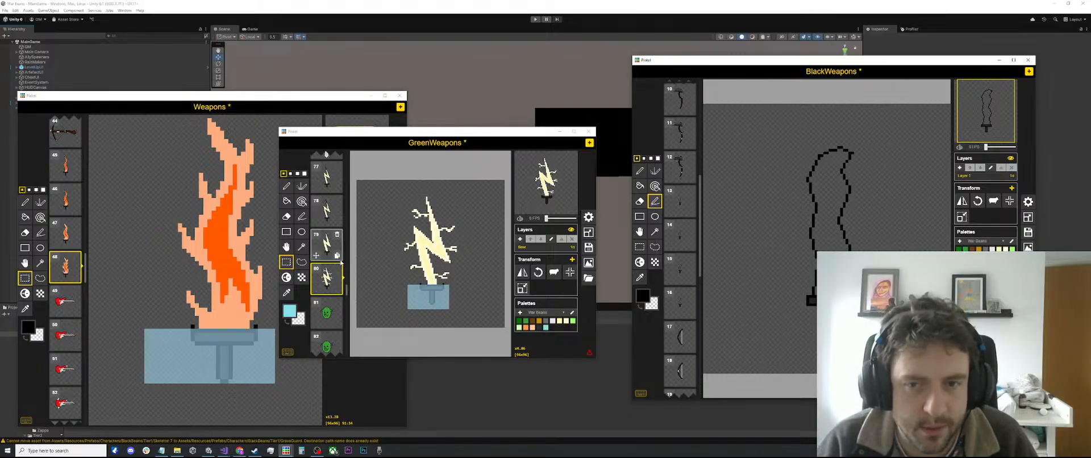
scroll(370, 285, "up", 1)
scroll(341, 250, "up", 10)
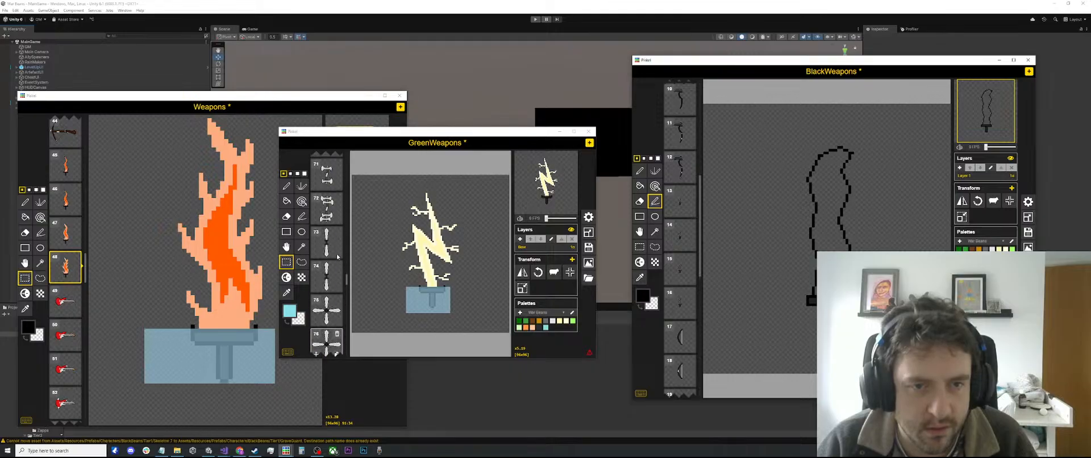
scroll(335, 250, "up", 1)
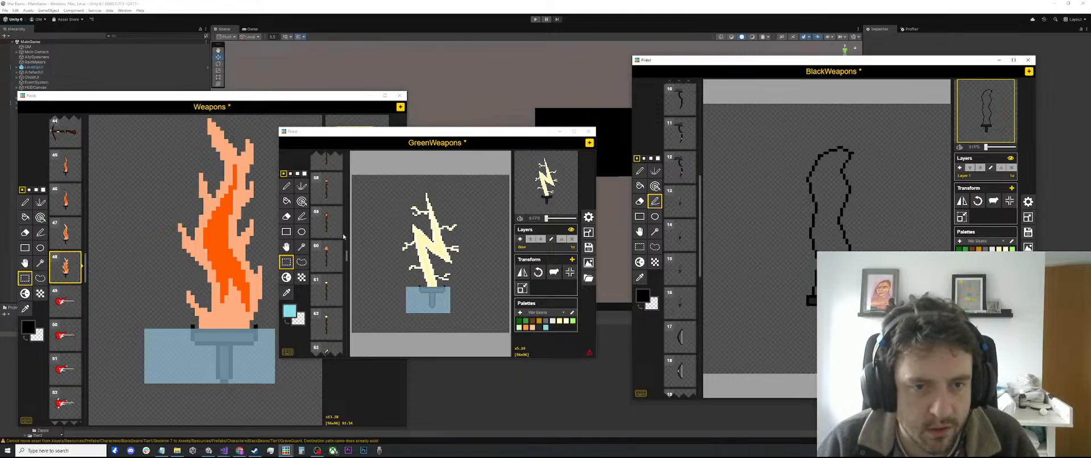
scroll(68, 262, "down", 12)
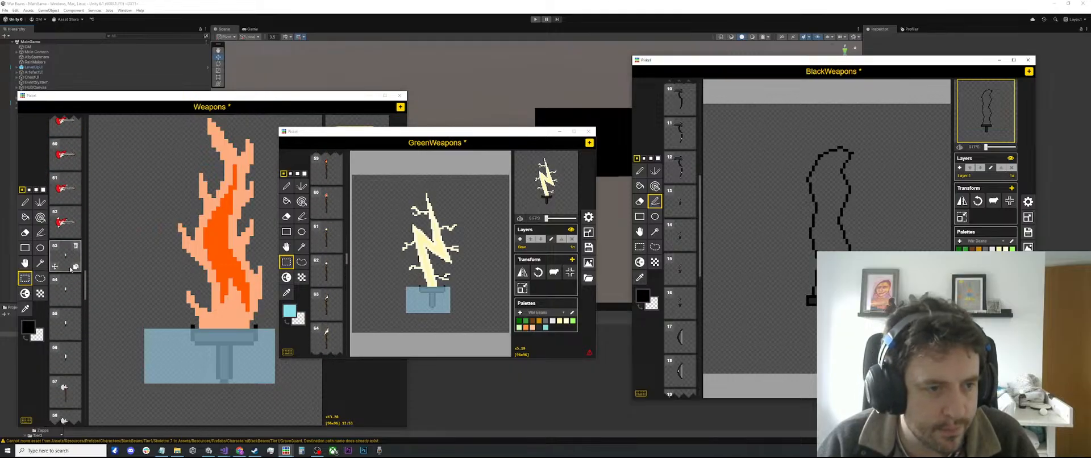
scroll(69, 262, "down", 5)
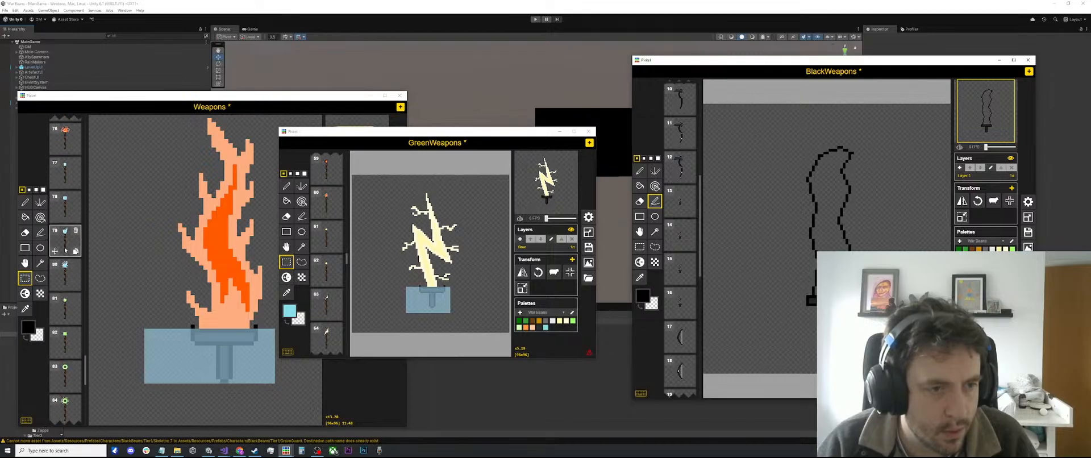
left_click(66, 240)
scroll(294, 202, "down", 3)
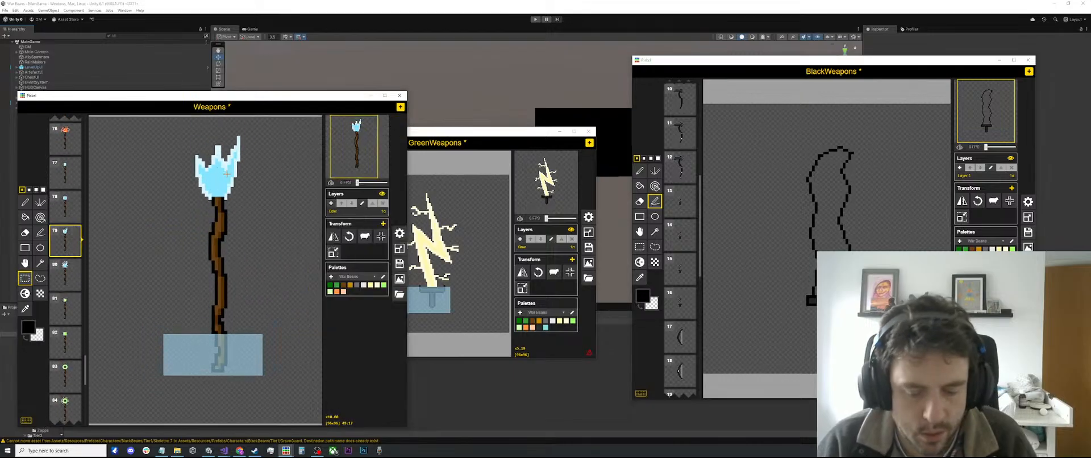
key("o")
left_click(223, 175)
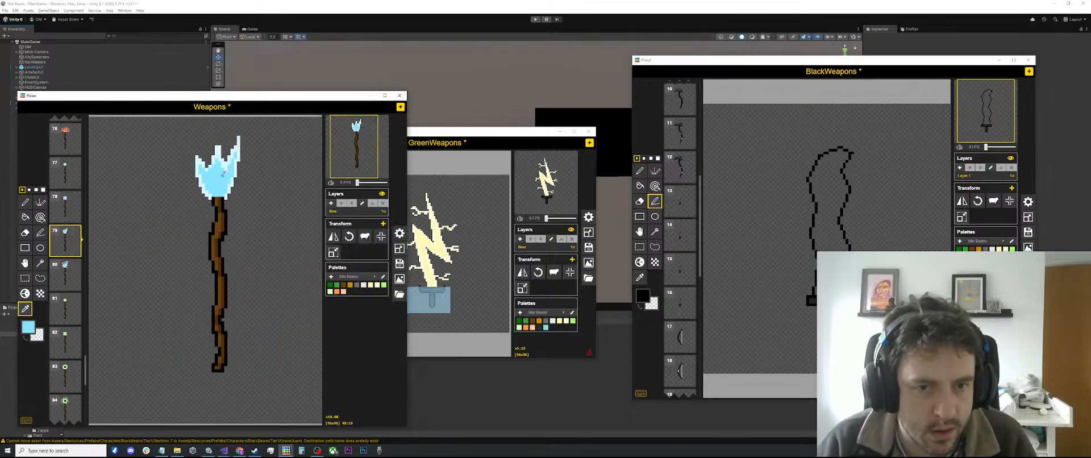
Step: Add the staff's light blue, RGB 135, 229, 255, as a new colour in the BlackWeapons palette
left_click(28, 327)
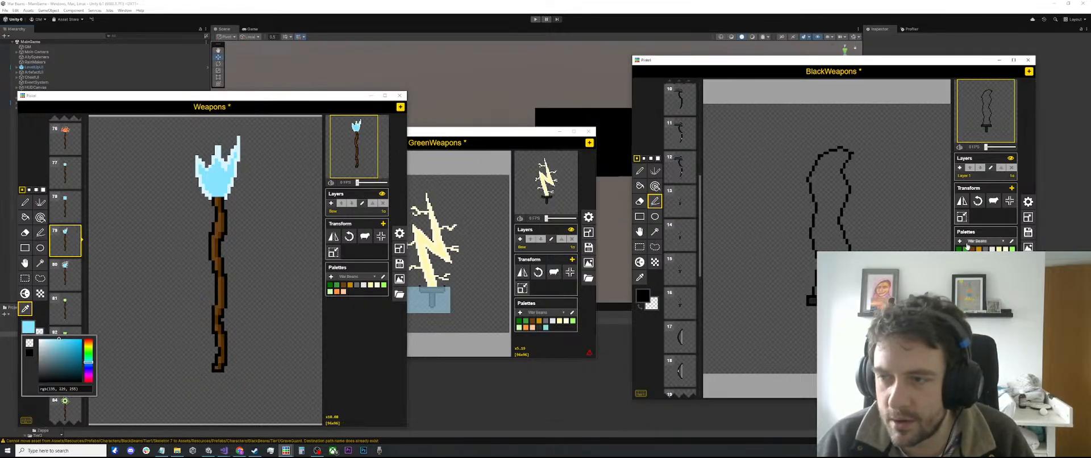
left_click(1011, 241)
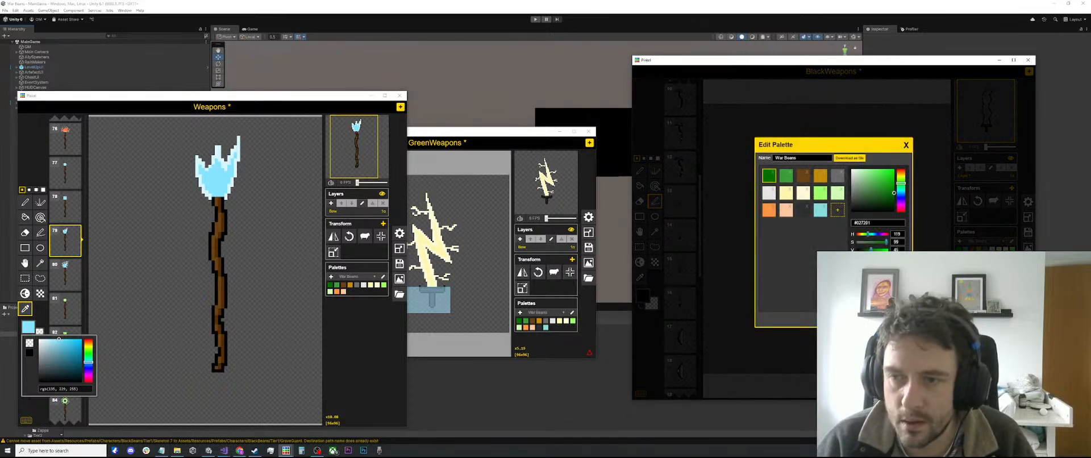
left_click(838, 210)
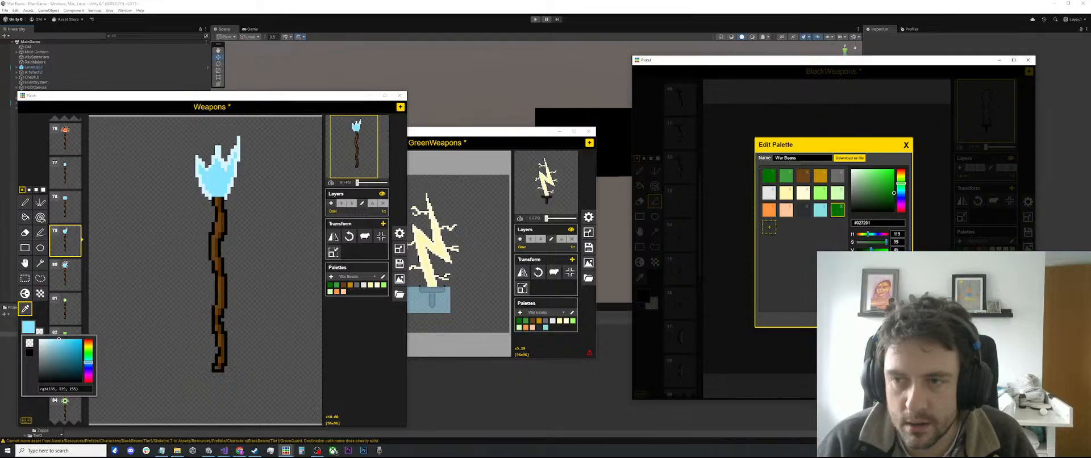
type("135, ")
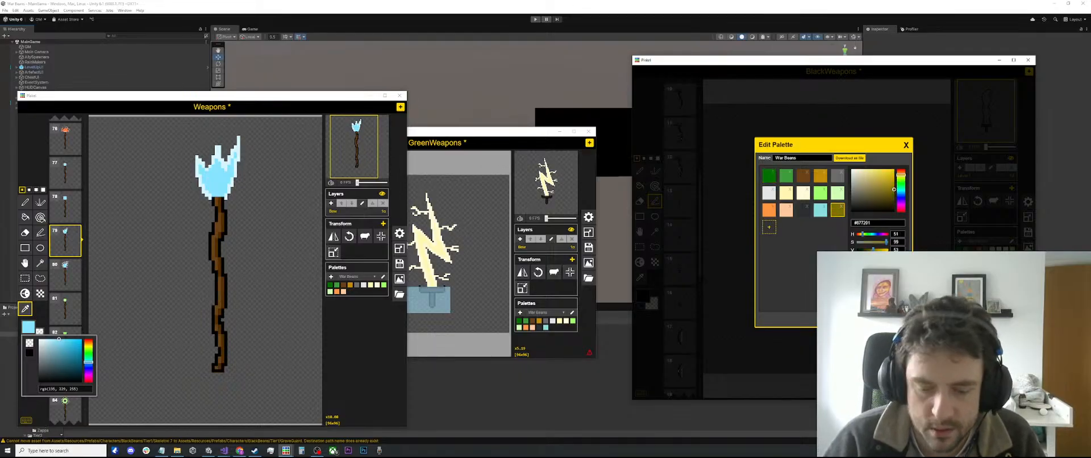
type("229, 255")
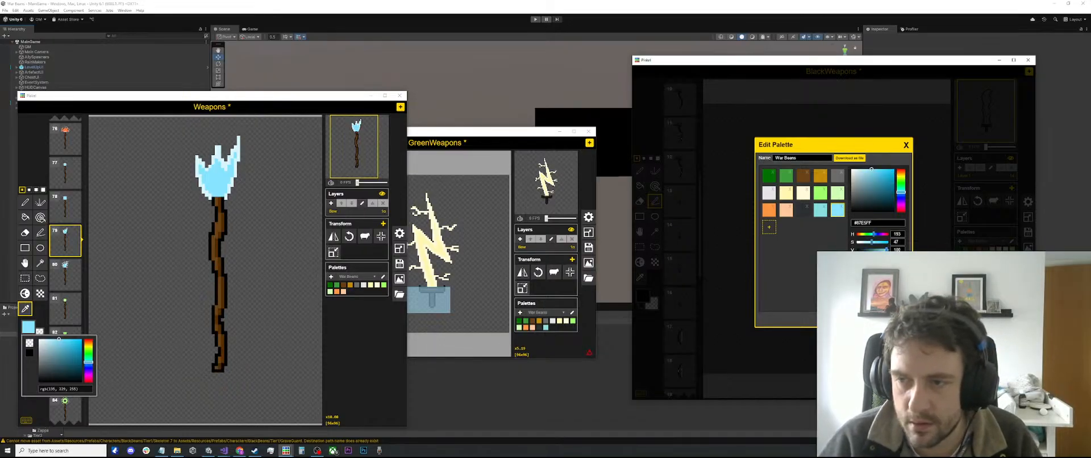
Step: Pick the pale edge colour of the ice staff, add it to the BlackWeapons palette as RGB 216, 246, 255, and save the palette
left_click(769, 227)
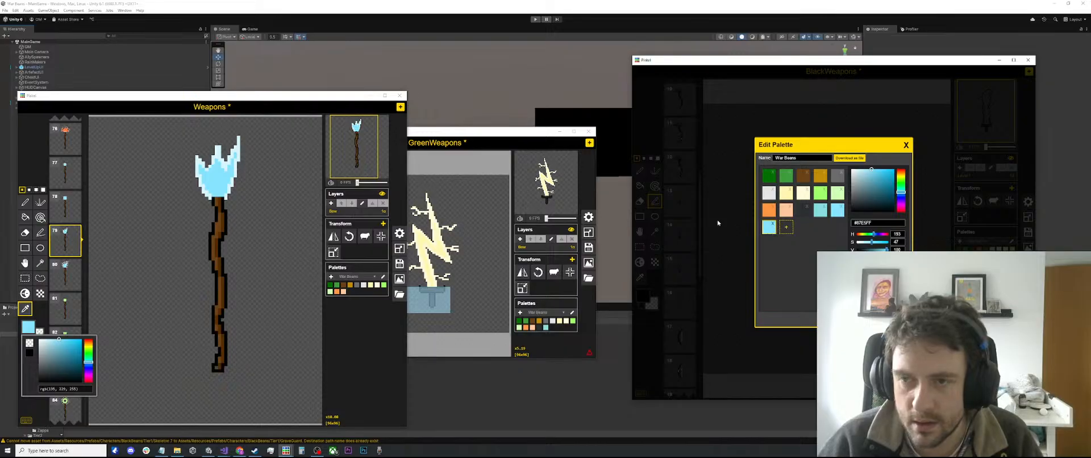
left_click(131, 191)
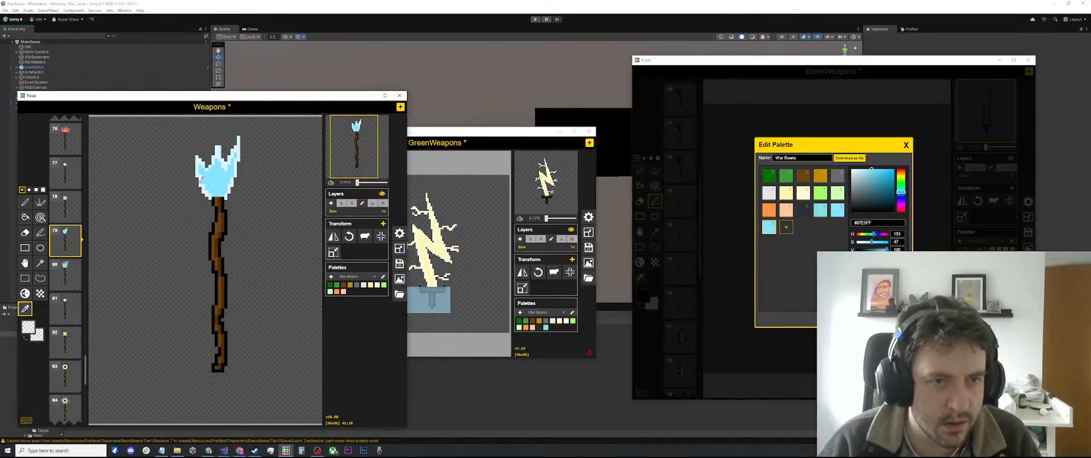
left_click(201, 178)
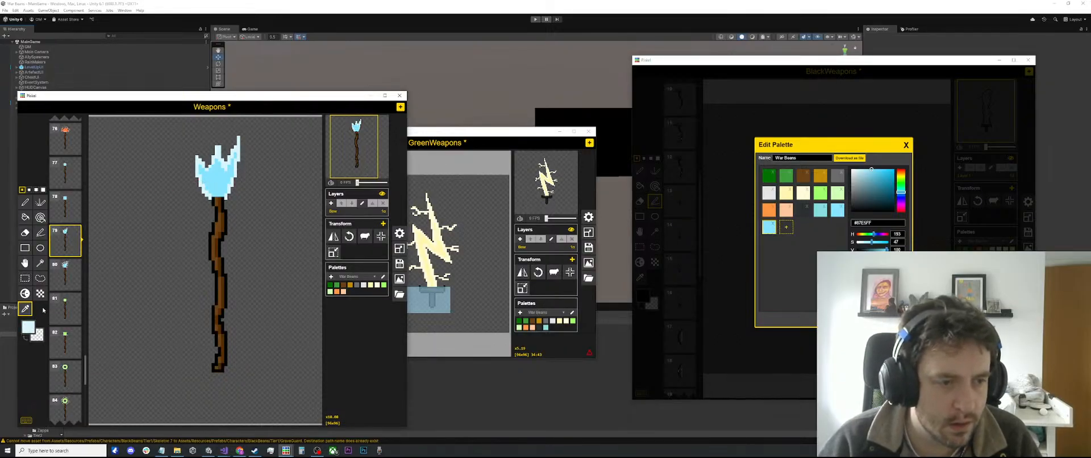
left_click(26, 327)
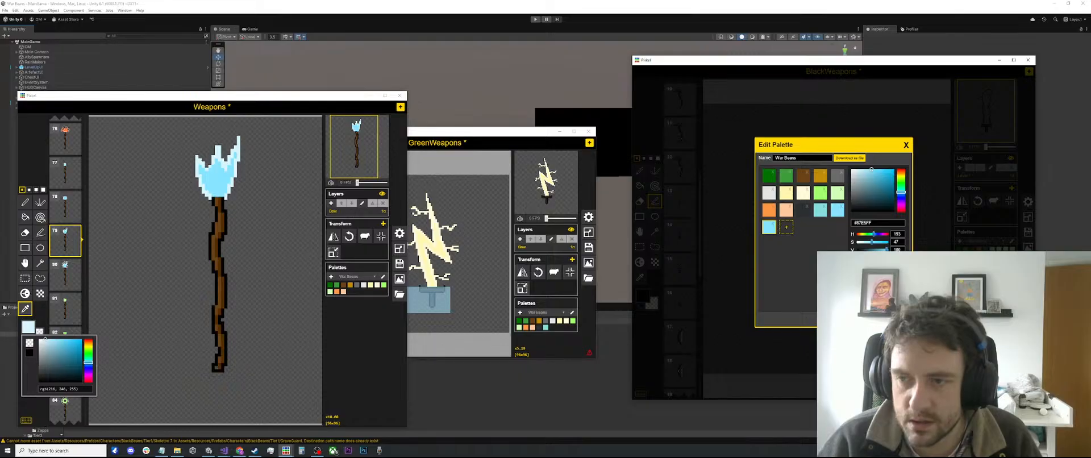
type("216")
key("Tab")
type("2")
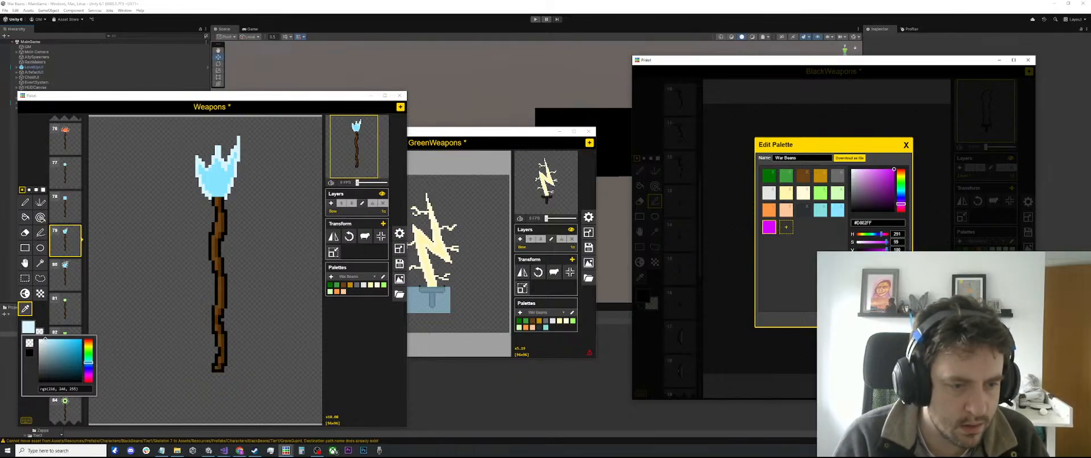
type("46")
key("Tab")
type("255")
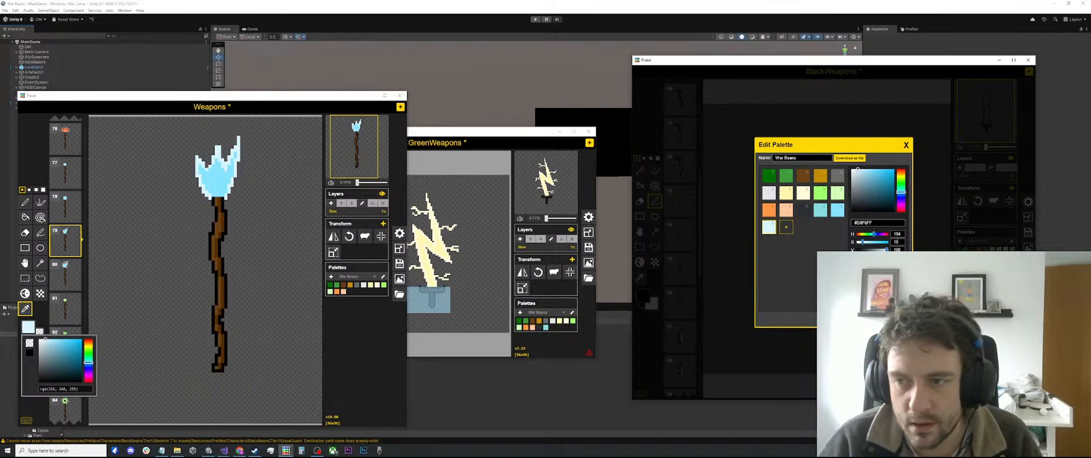
left_click(900, 319)
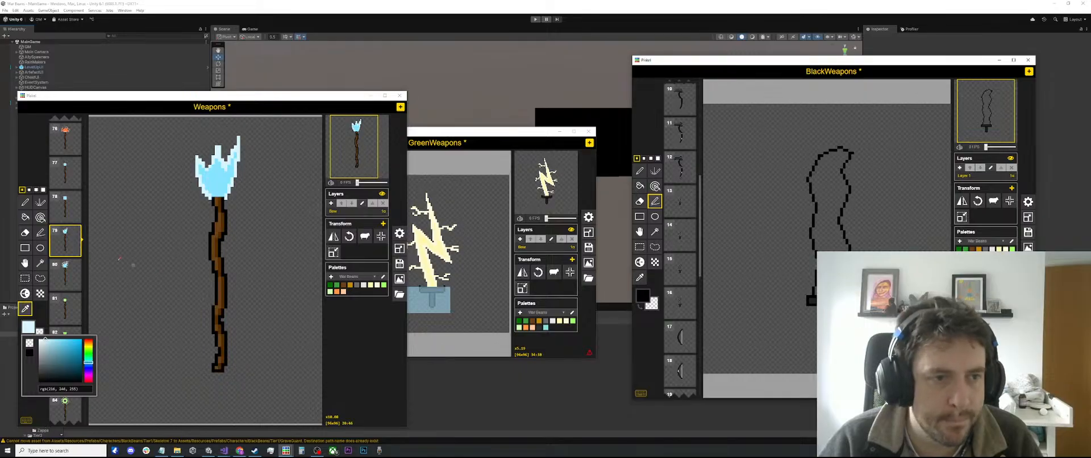
scroll(65, 200, "up", 10)
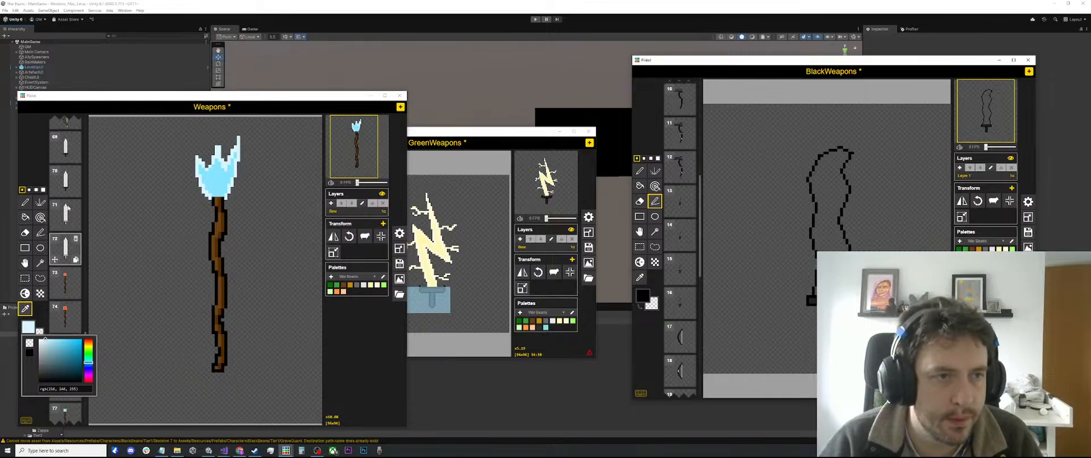
scroll(69, 209, "up", 10)
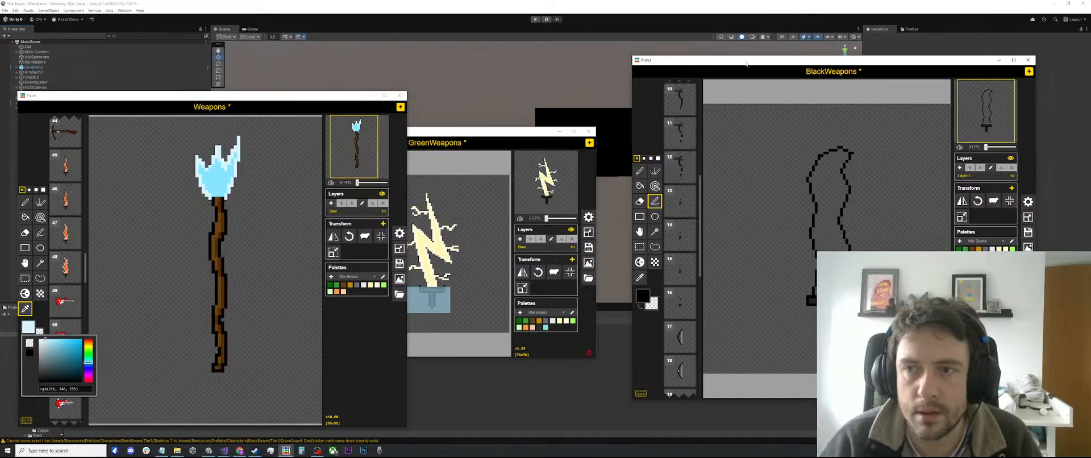
key("n")
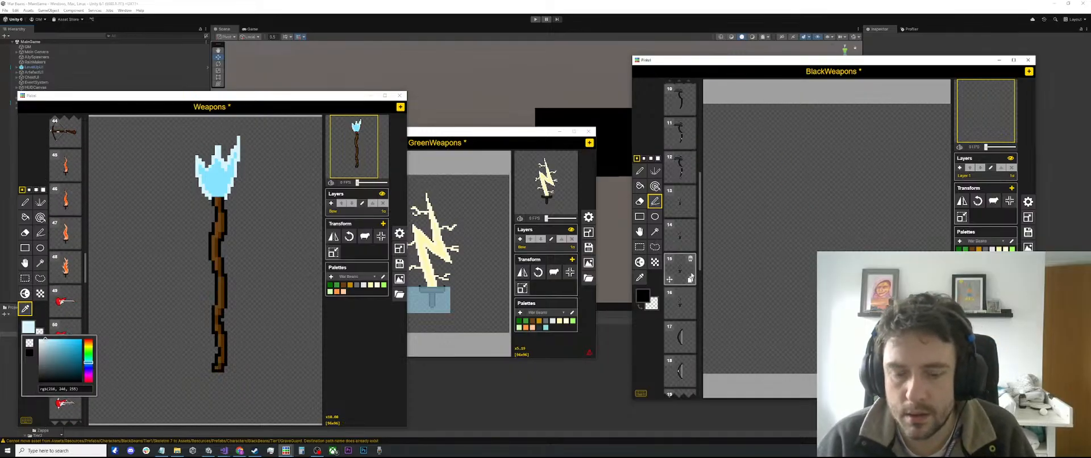
key("ctrl+z")
Step: Fill the blade in BlackWeapons frame 29 with the light blue palette colour
scroll(686, 274, "down", 7)
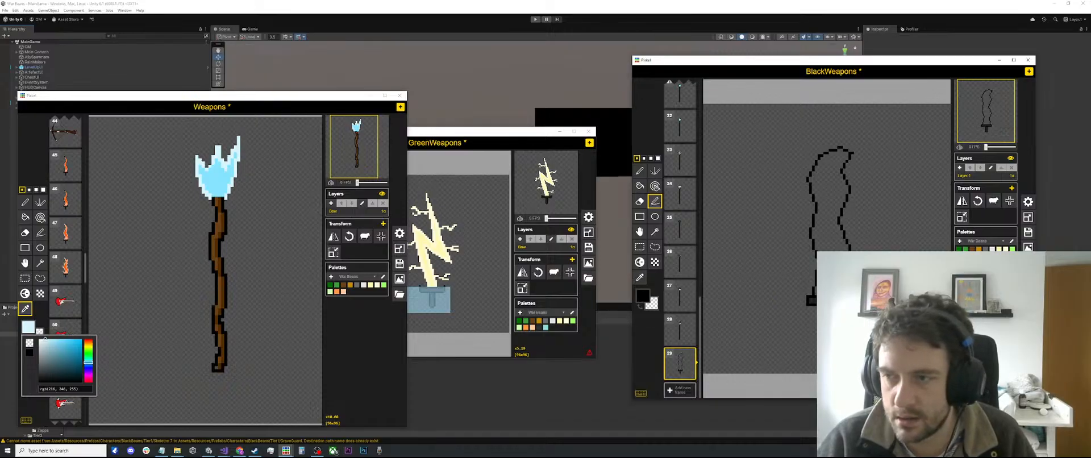
left_click(986, 256)
key("b")
left_click(827, 239)
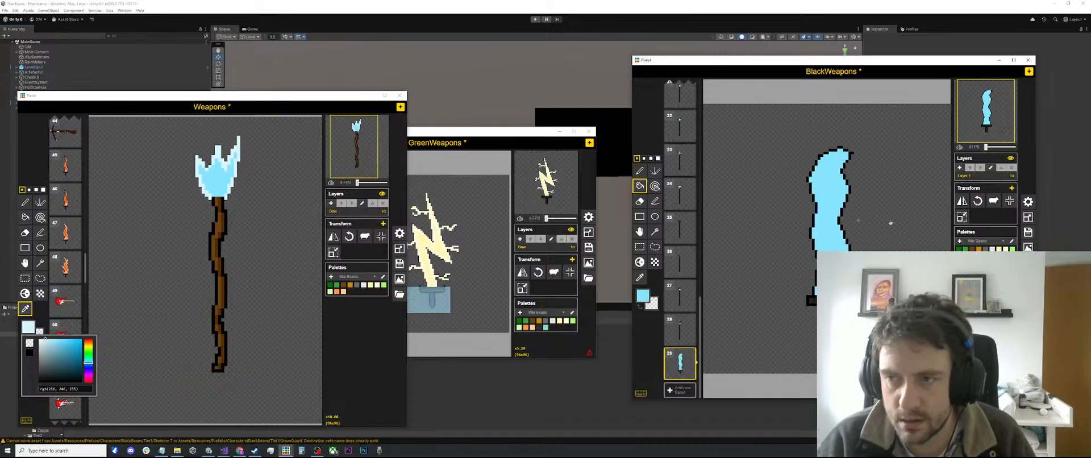
Step: Draw a wavy pale blue highlight line down the inside of the blade with the Pen tool
left_click(993, 256)
key("p")
scroll(835, 185, "up", 2)
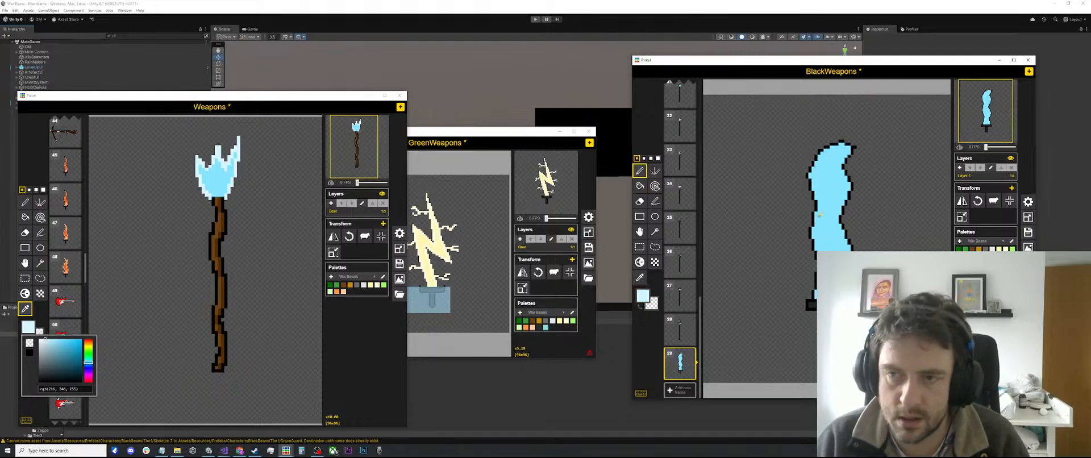
key("l")
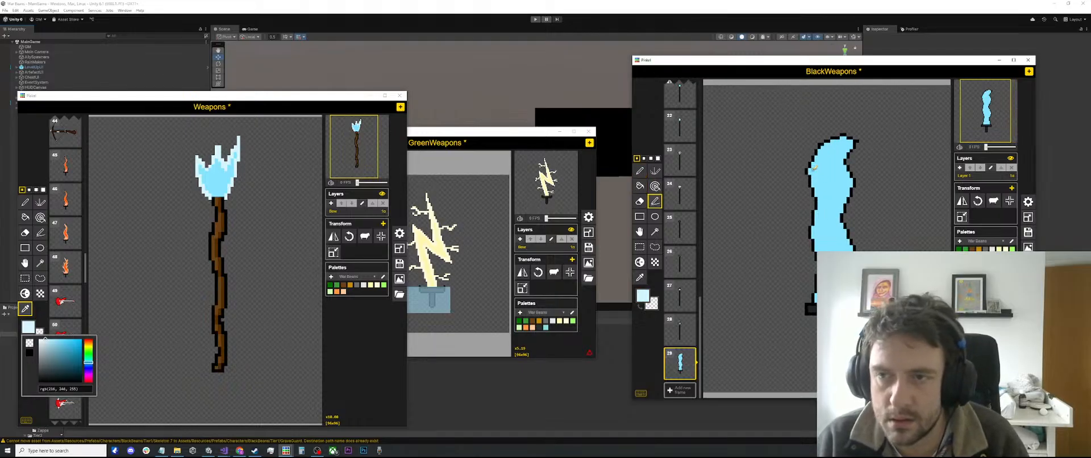
left_click_drag(816, 169, 825, 157)
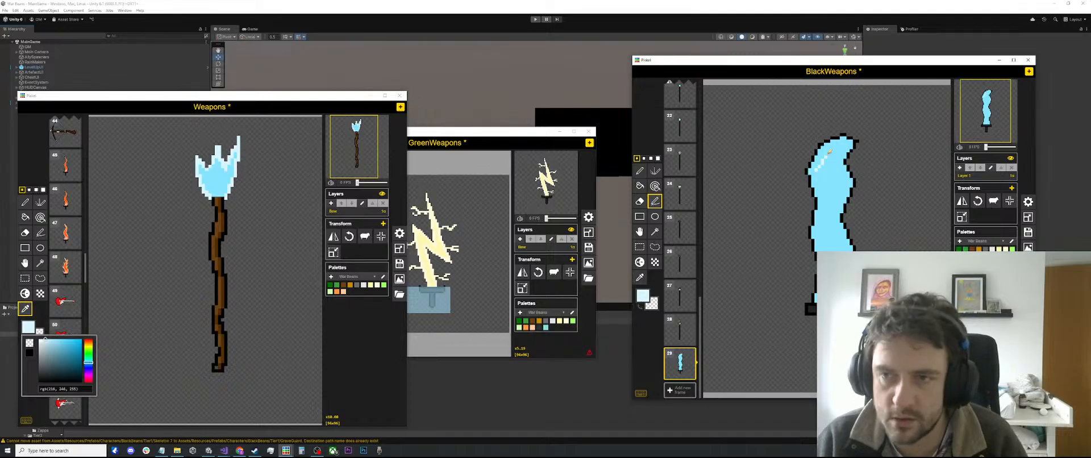
key("ctrl+z")
key("p")
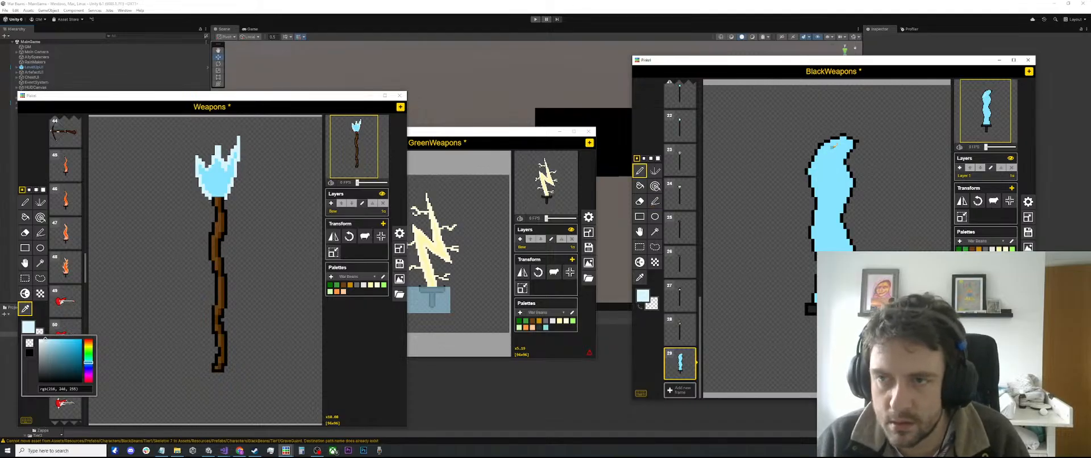
mouse_move(834, 146)
left_mouse_down()
mouse_move(819, 161)
mouse_move(833, 157)
mouse_move(821, 174)
mouse_move(827, 250)
left_mouse_up()
key("ctrl+z")
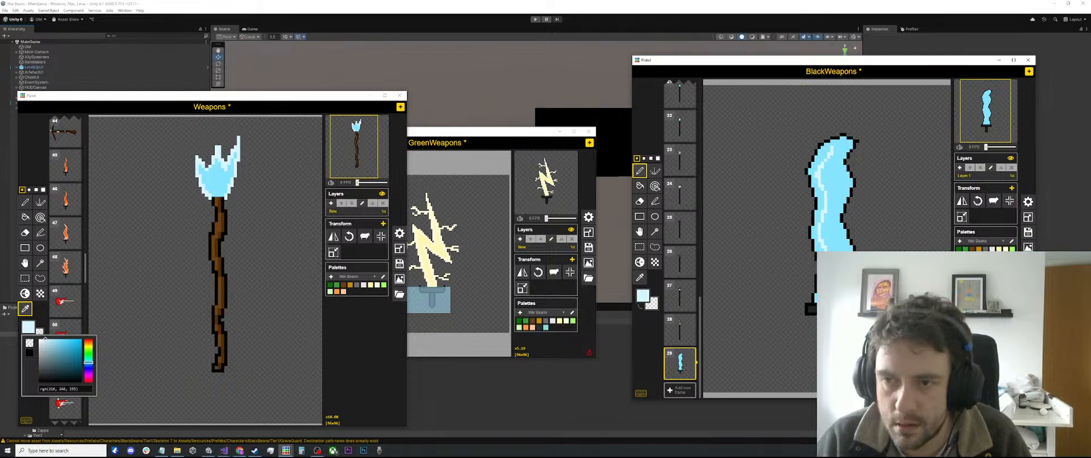
key("b")
left_click(838, 216)
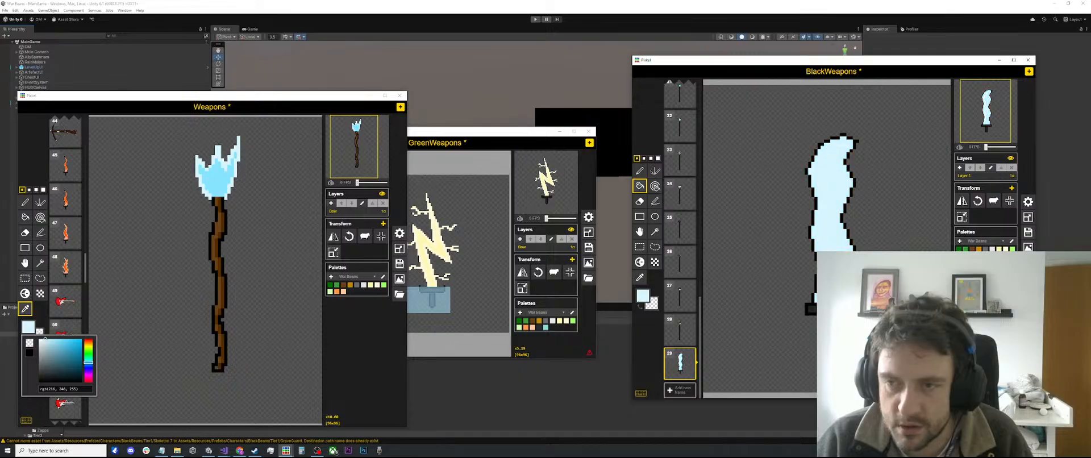
key("ctrl+z")
Step: Close the gap in the highlight line at the blade's tip and fill the strip along the blade's edge with pale blue
key("p")
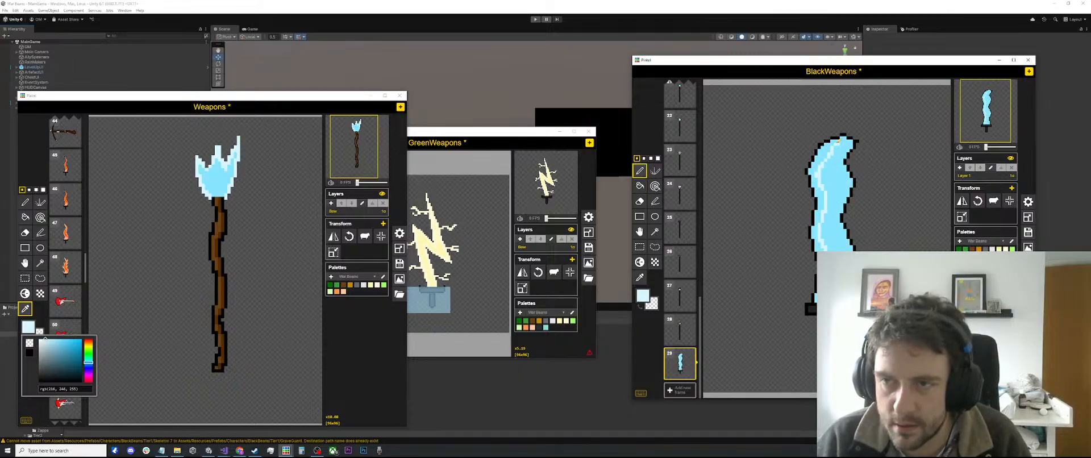
left_click_drag(838, 140, 846, 139)
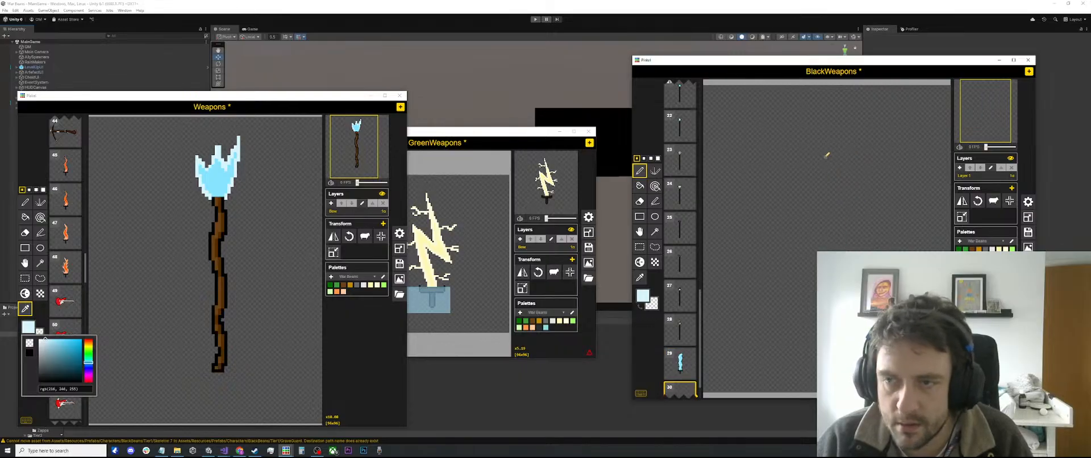
key("b")
left_click(823, 146)
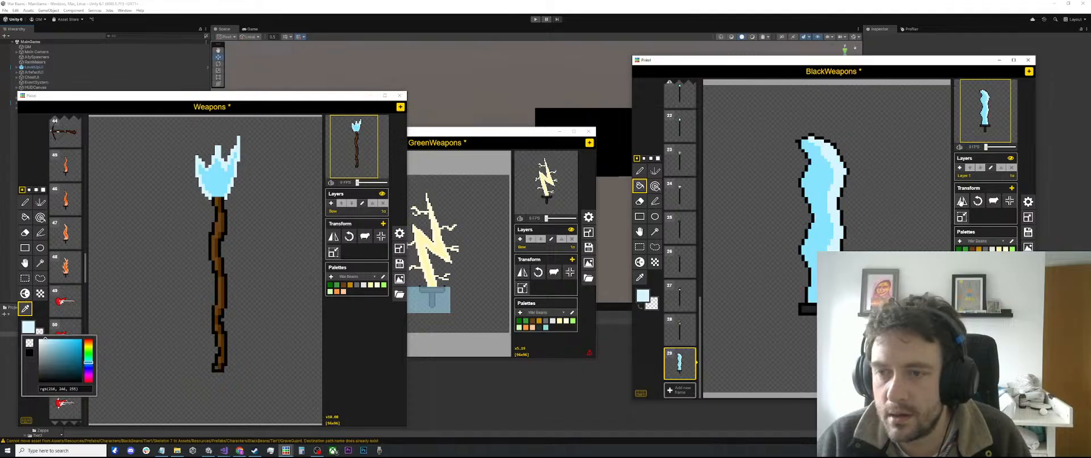
Step: Shift the whole ice sword in frame 29 of BlackWeapons slightly to the right by cutting and repasting it
key("s")
left_click_drag(882, 111, 735, 372)
key("ctrl+x")
left_click_drag(815, 268, 819, 268)
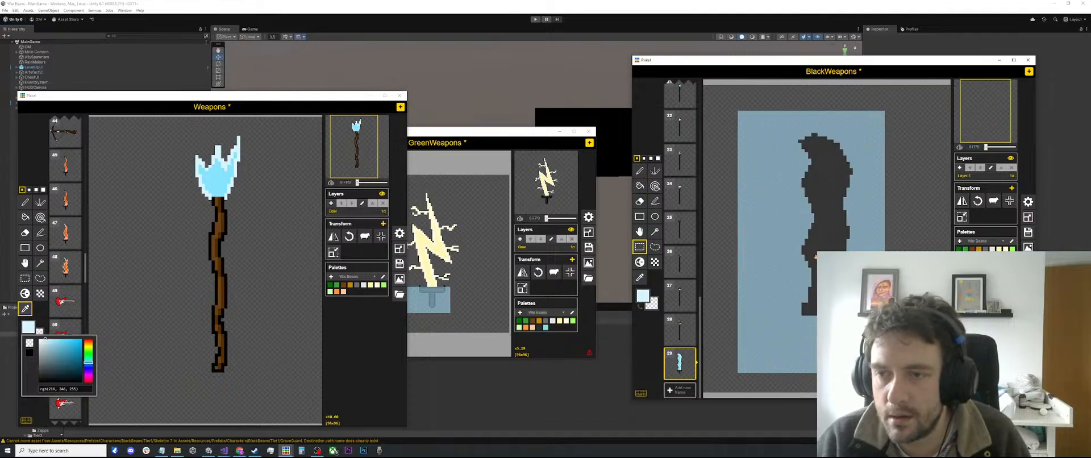
key("ctrl+v")
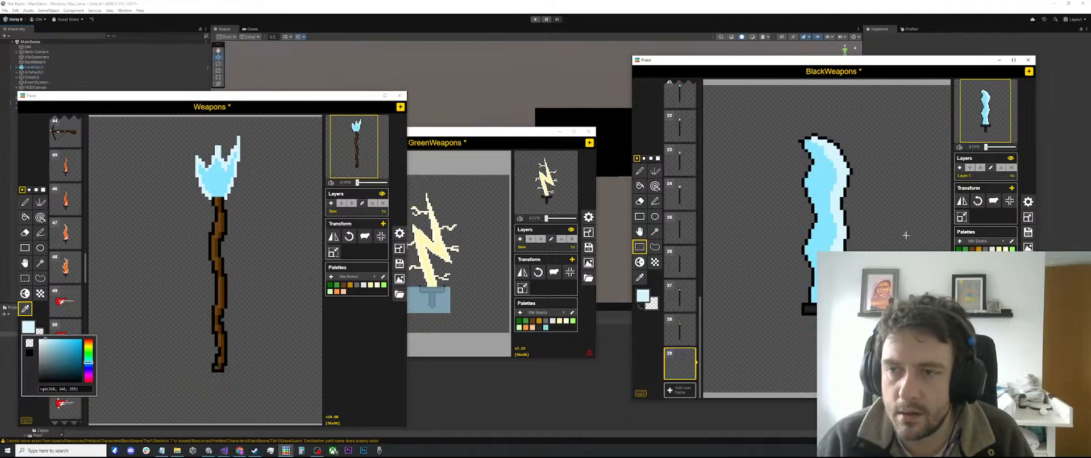
scroll(883, 243, "down", 4)
scroll(883, 241, "up", 2)
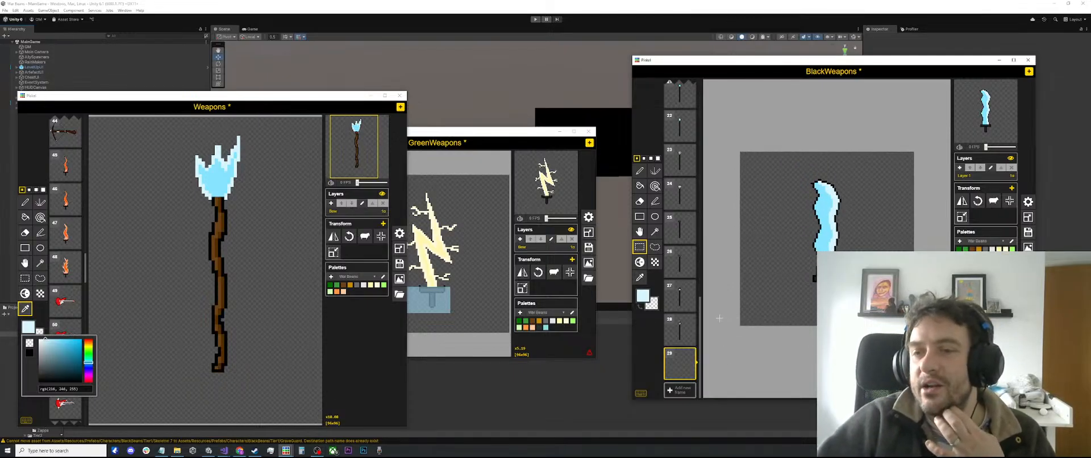
Step: Duplicate the ice sword frame 29 and erase the blade in the copy, keeping only the black hilt
left_click(677, 336)
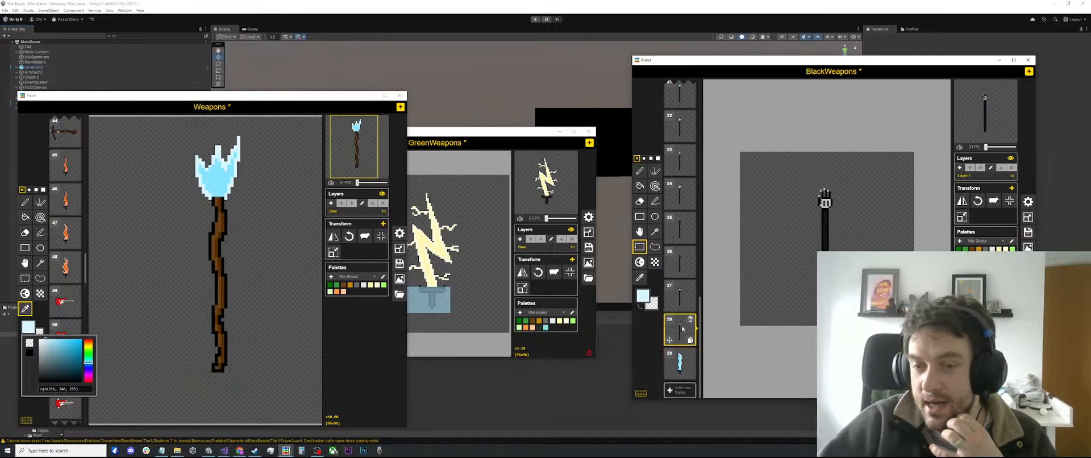
scroll(681, 358, "up", 1)
scroll(681, 364, "down", 1)
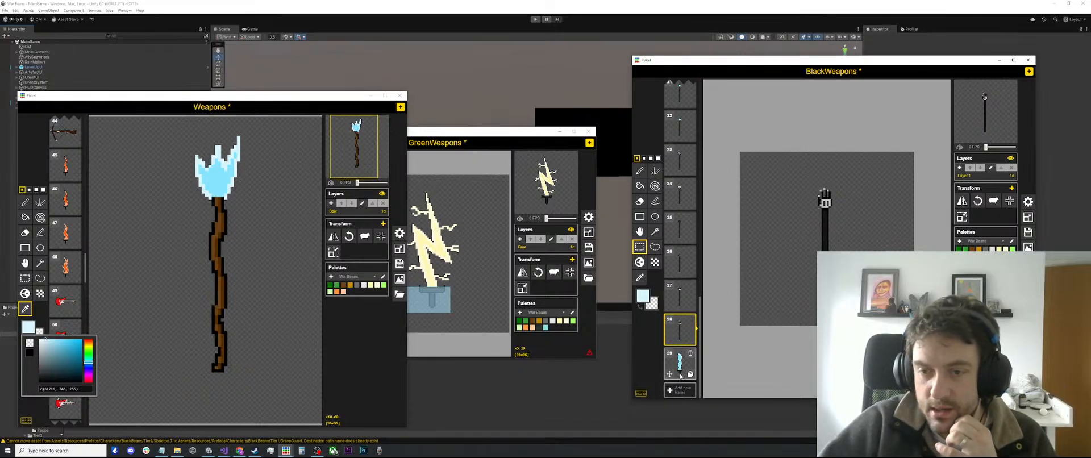
left_click(681, 366)
left_click(681, 389)
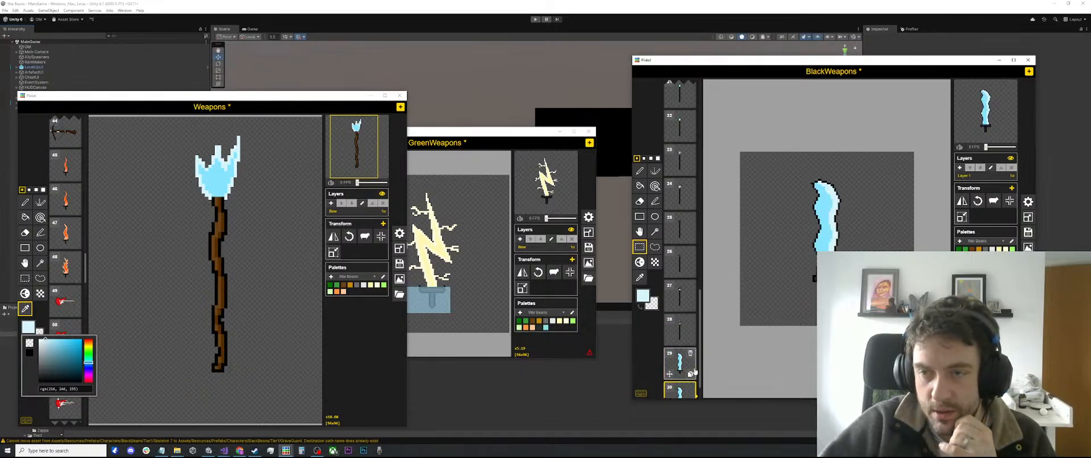
scroll(835, 195, "down", 2)
left_click_drag(852, 184, 801, 265)
key("Delete")
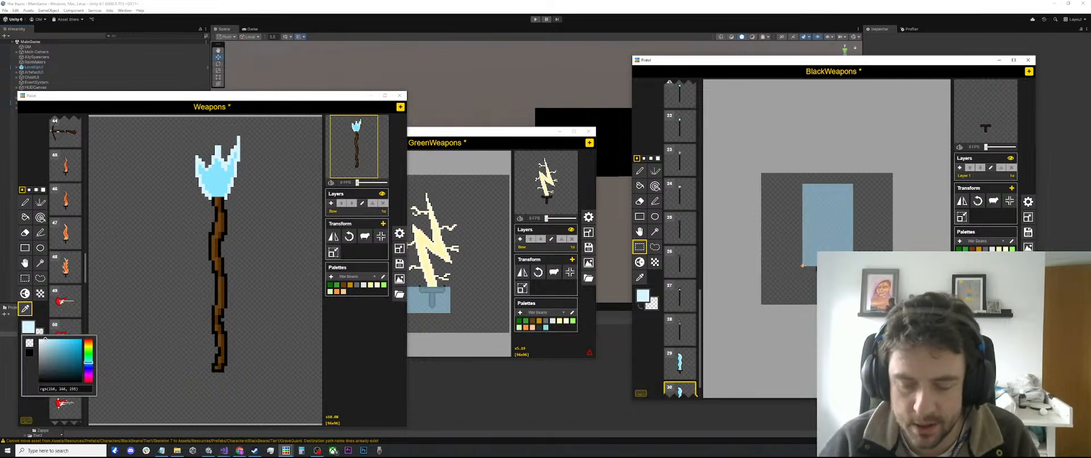
Step: Pick the hilt's black as the drawing colour and switch to the Stroke tool
key("p")
scroll(807, 270, "up", 2)
key("o")
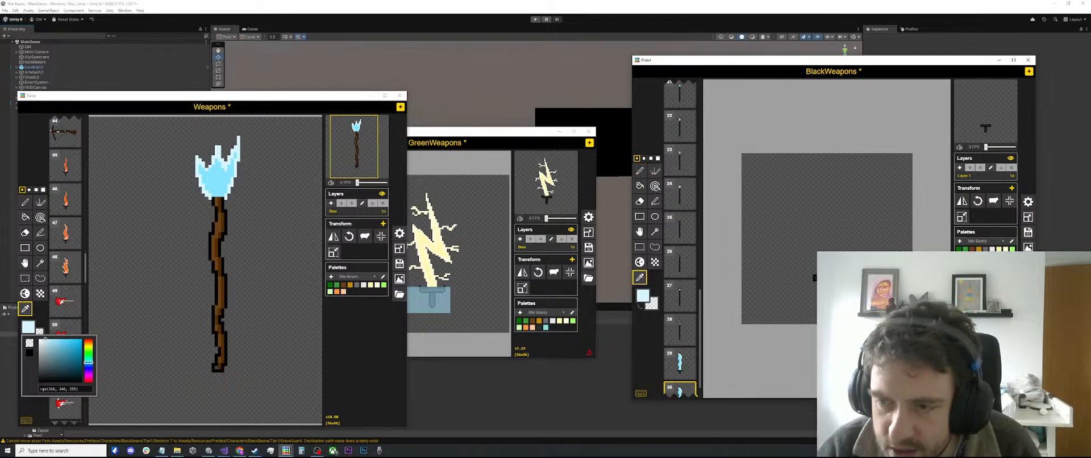
left_click(822, 278)
key("p")
scroll(821, 278, "up", 4)
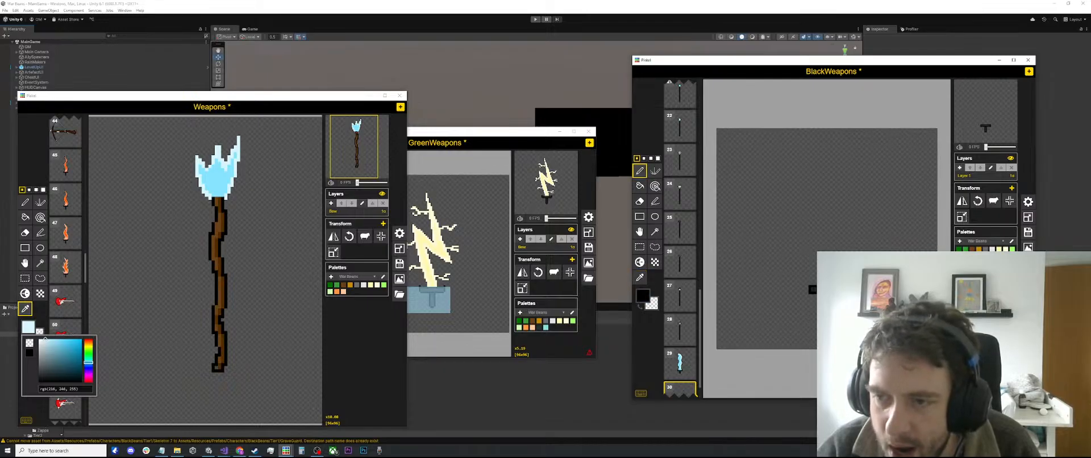
key("l")
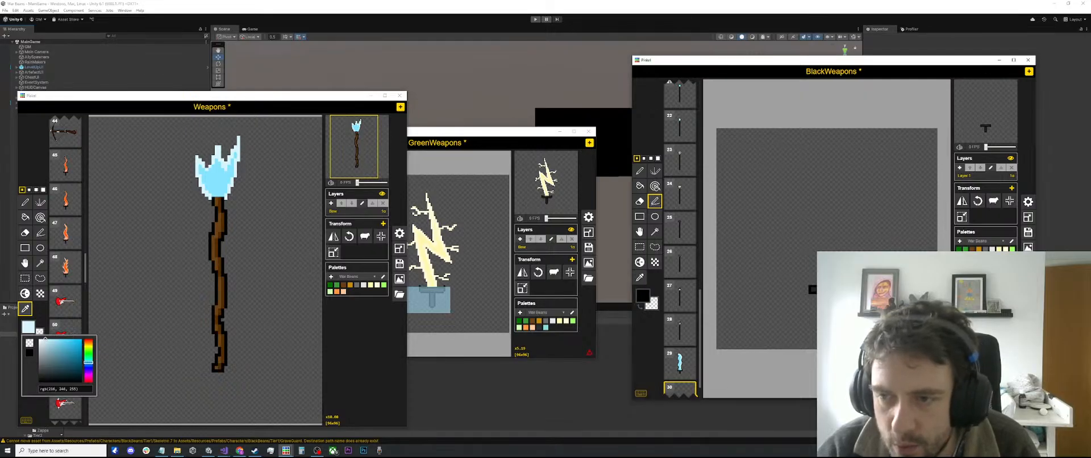
Step: Try to draw a wavy black blade edge curving over to a tip above the hilt
mouse_move(851, 251)
left_mouse_down()
mouse_move(858, 239)
mouse_move(849, 259)
mouse_move(842, 244)
mouse_move(858, 220)
mouse_move(837, 215)
mouse_move(861, 195)
mouse_move(835, 169)
mouse_move(812, 170)
left_mouse_up()
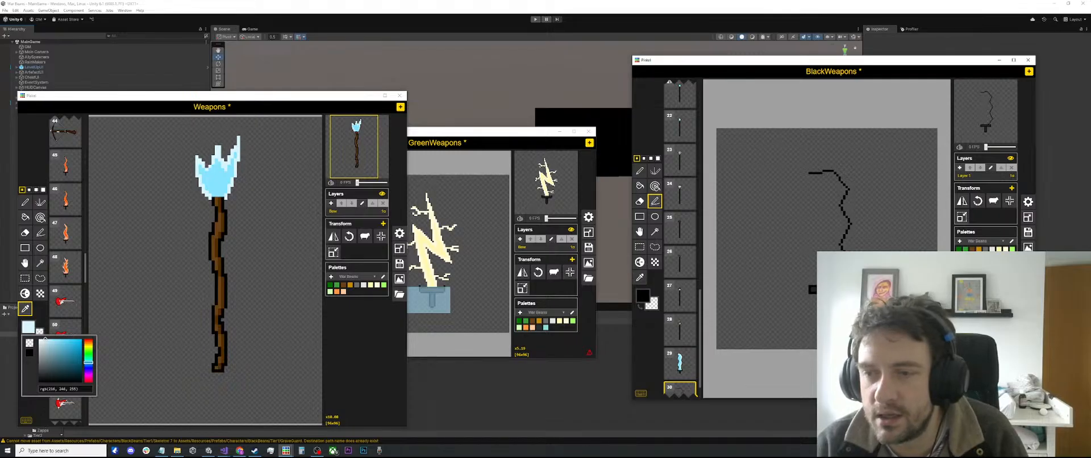
key("ctrl+z")
key("ctrl+z")
key("ctrl+z")
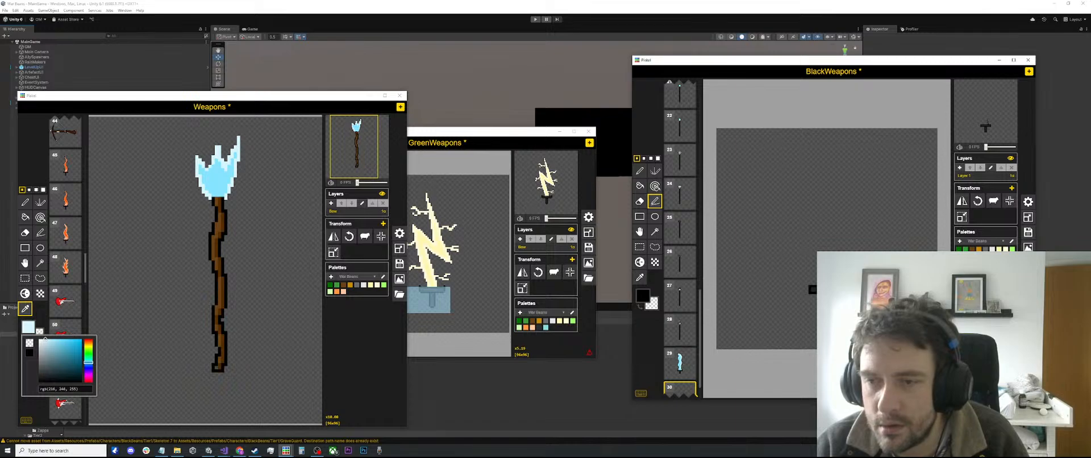
Step: Draw a jagged, closed black blade outline from the hilt up to an angled tip and back down in frame 30
mouse_move(841, 250)
left_mouse_down()
mouse_move(832, 241)
mouse_move(846, 227)
left_mouse_up()
key("ctrl+z")
key("ctrl+z")
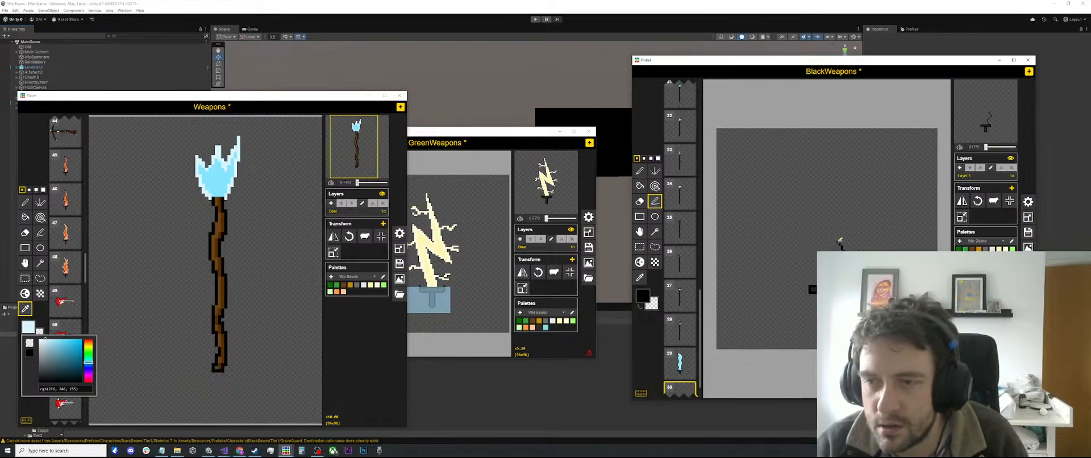
mouse_move(840, 241)
left_mouse_down()
mouse_move(847, 222)
mouse_move(827, 174)
left_mouse_up()
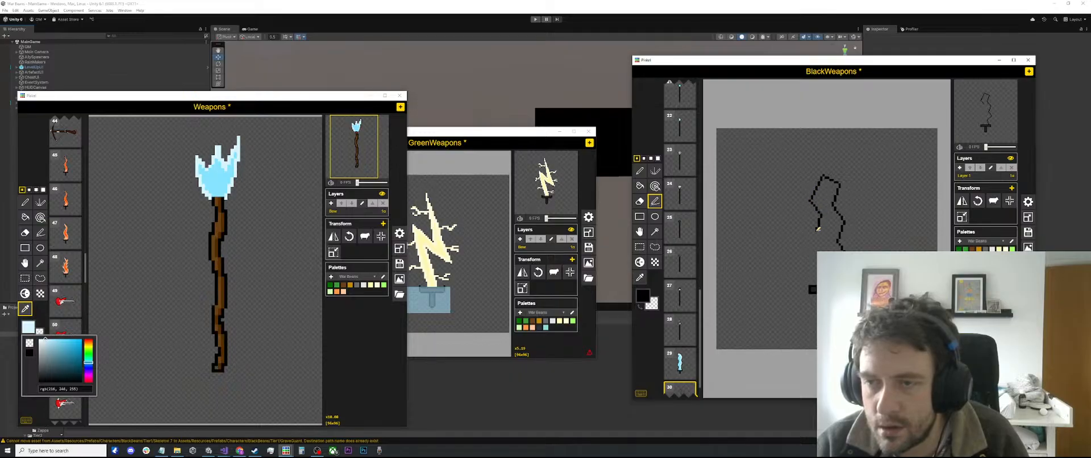
mouse_move(812, 234)
left_mouse_down()
mouse_move(822, 243)
mouse_move(815, 278)
left_mouse_up()
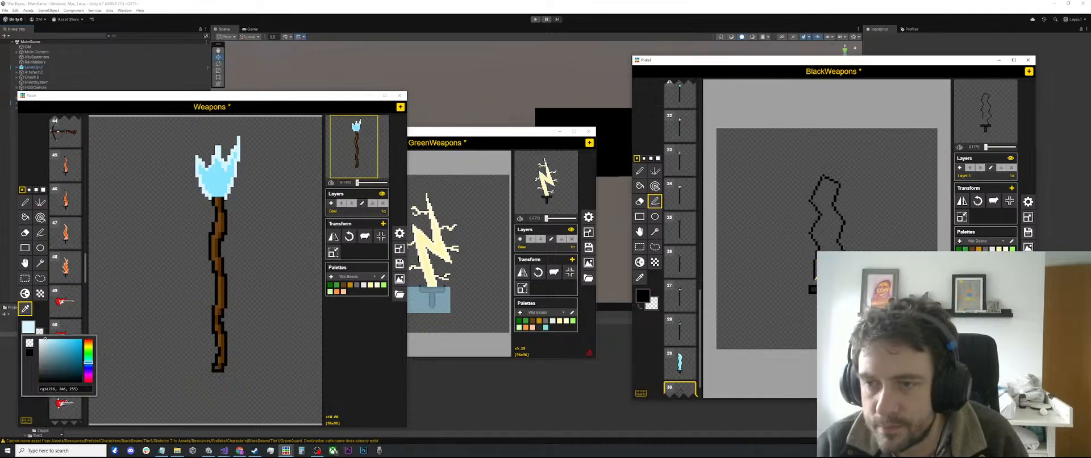
scroll(813, 290, "down", 2)
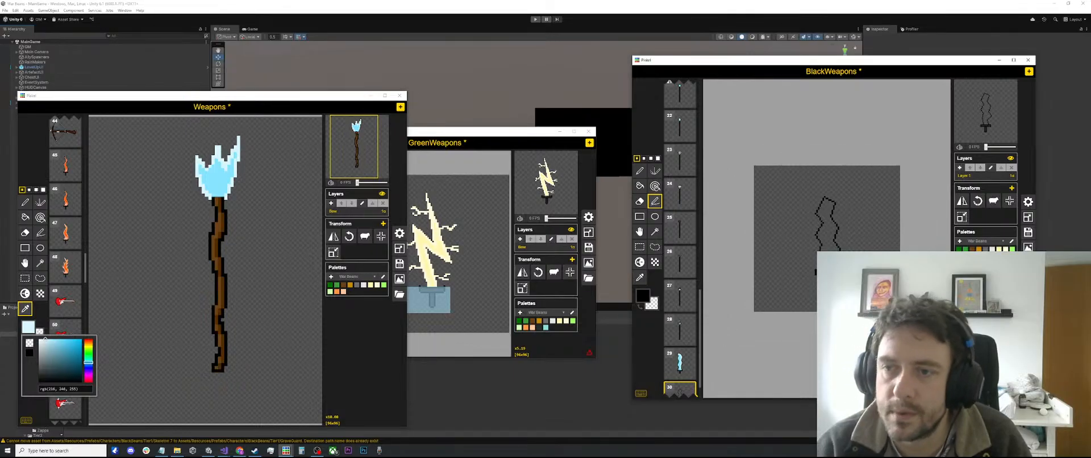
scroll(817, 270, "up", 1)
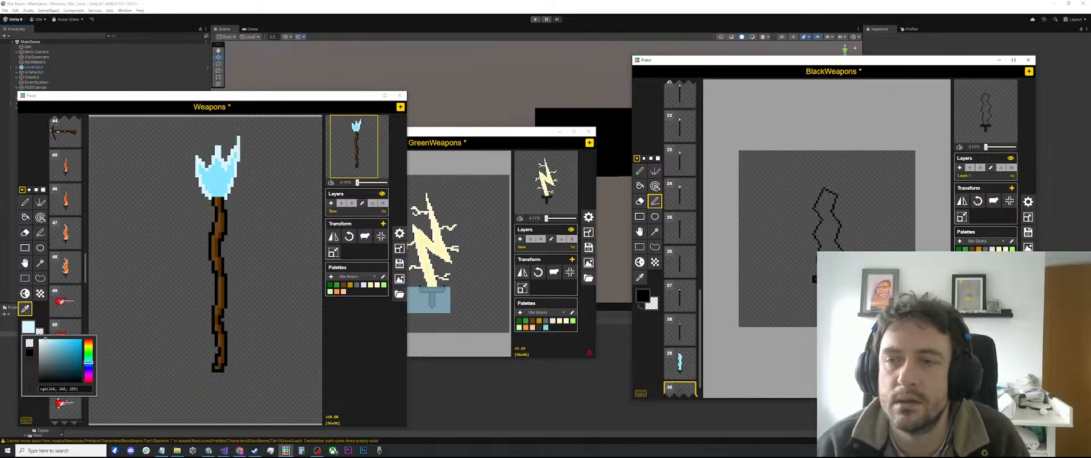
Step: Return to frame 29 in BlackWeapons and compare its sword with the lightning blades in GreenWeapons frames 78 and 77
left_click(680, 363)
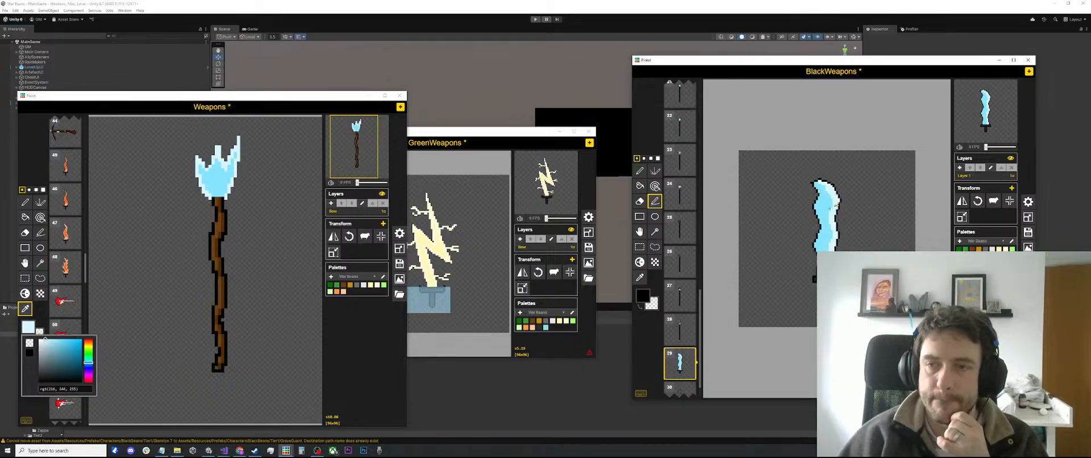
scroll(835, 206, "up", 4)
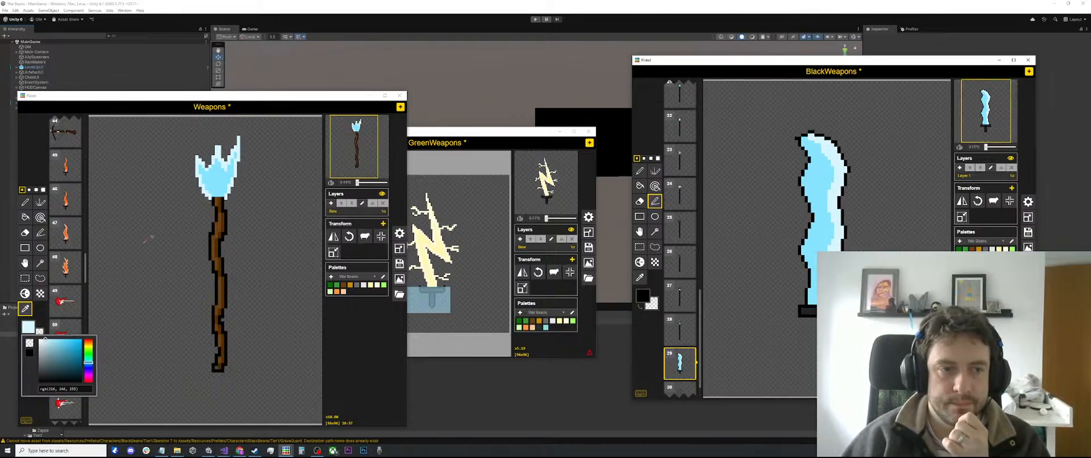
left_click(515, 128)
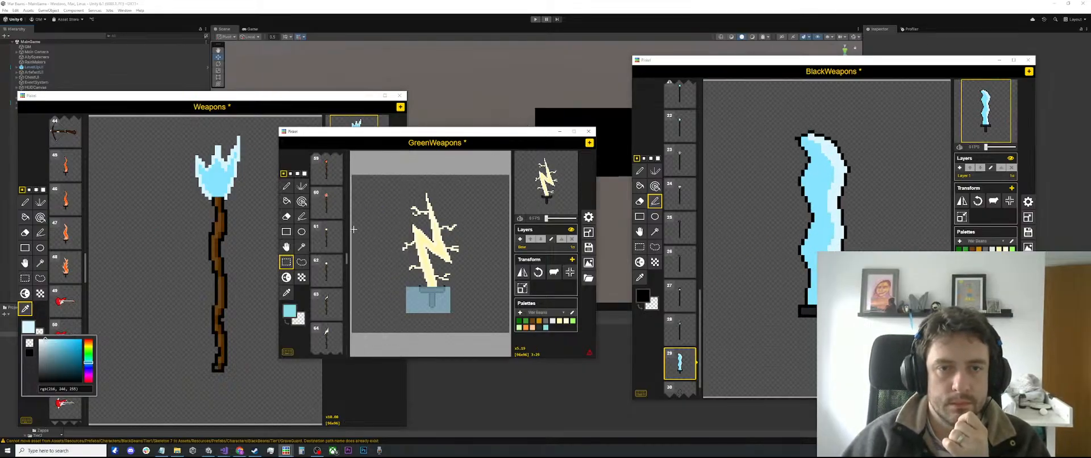
scroll(333, 271, "down", 8)
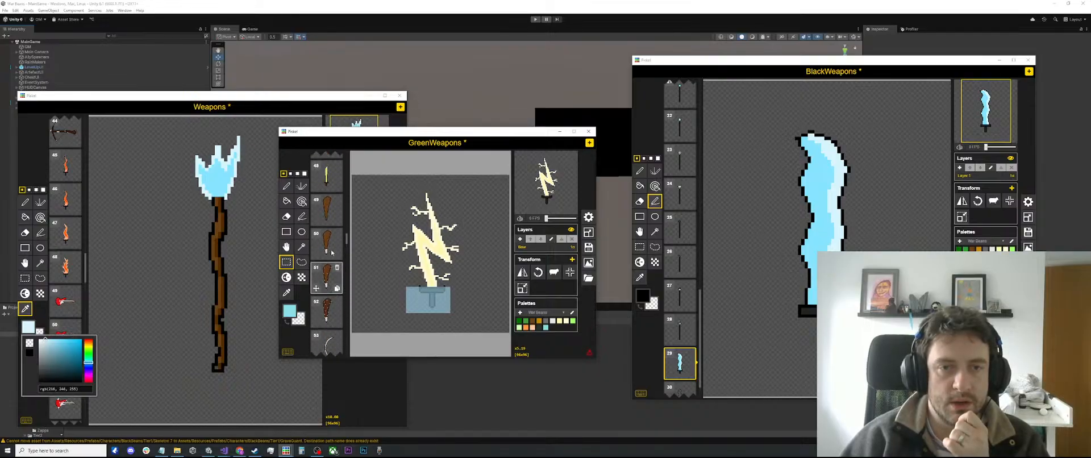
scroll(331, 254, "down", 6)
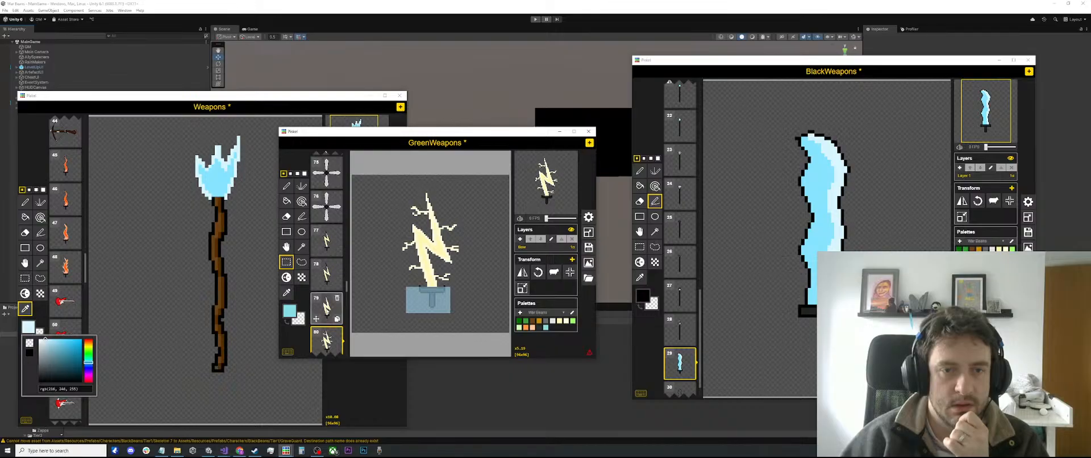
left_click(327, 275)
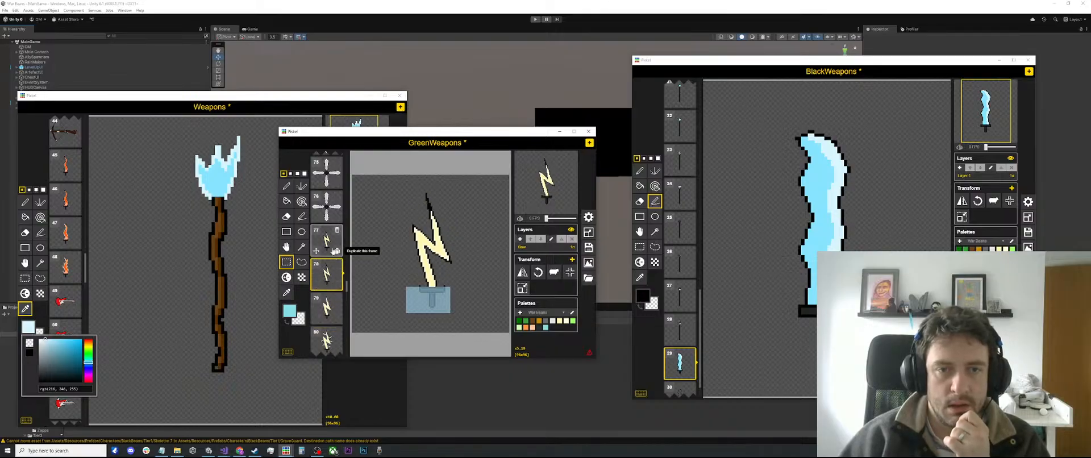
left_click(327, 240)
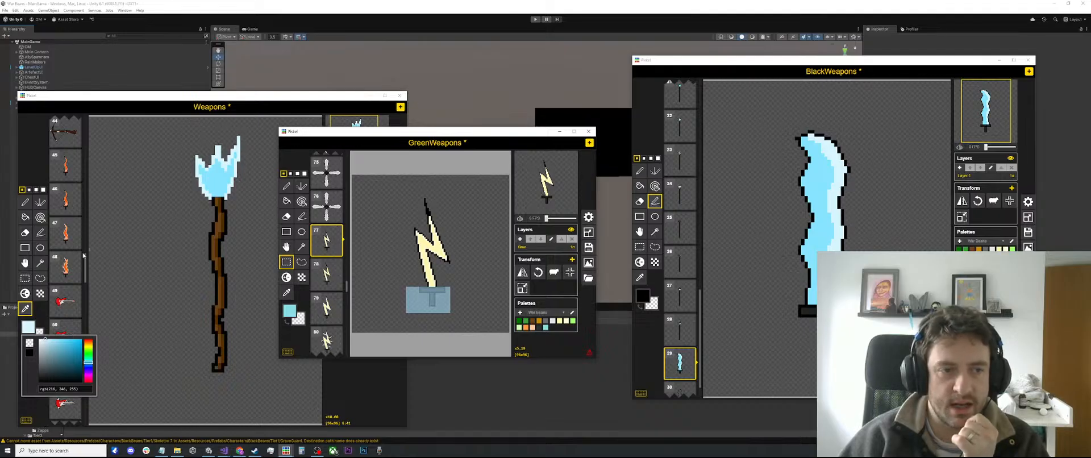
Step: Look through the frames of the Weapons sprite beyond the ice staff for other weapon designs
left_click(137, 102)
scroll(65, 267, "down", 3)
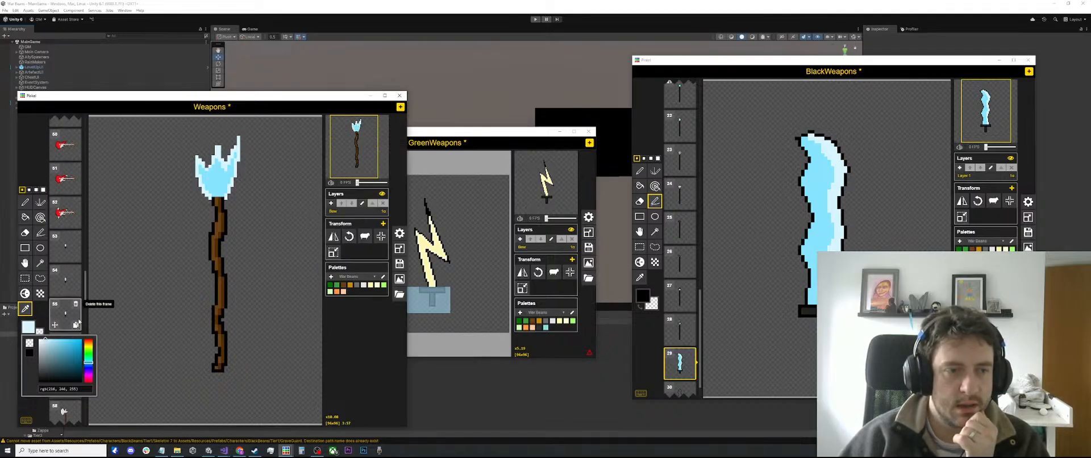
left_click(44, 326)
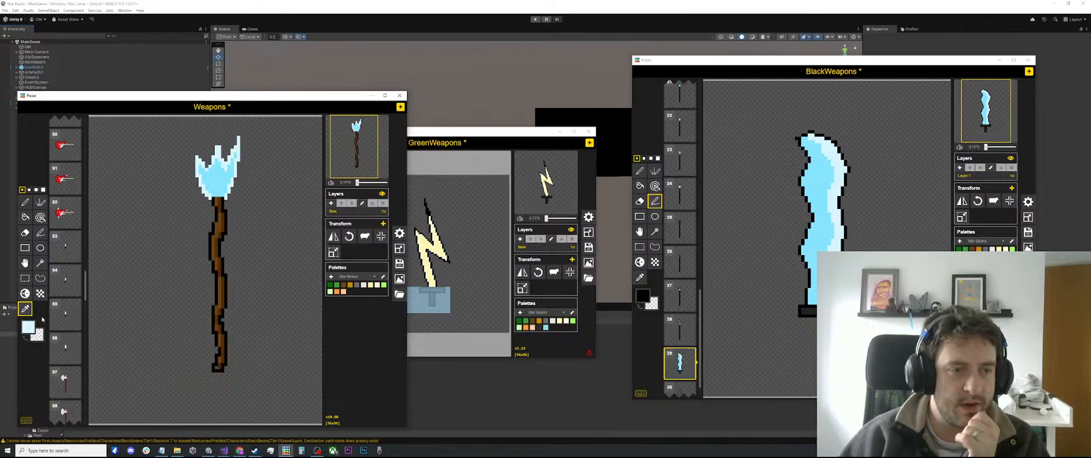
scroll(75, 310, "down", 5)
scroll(74, 310, "down", 10)
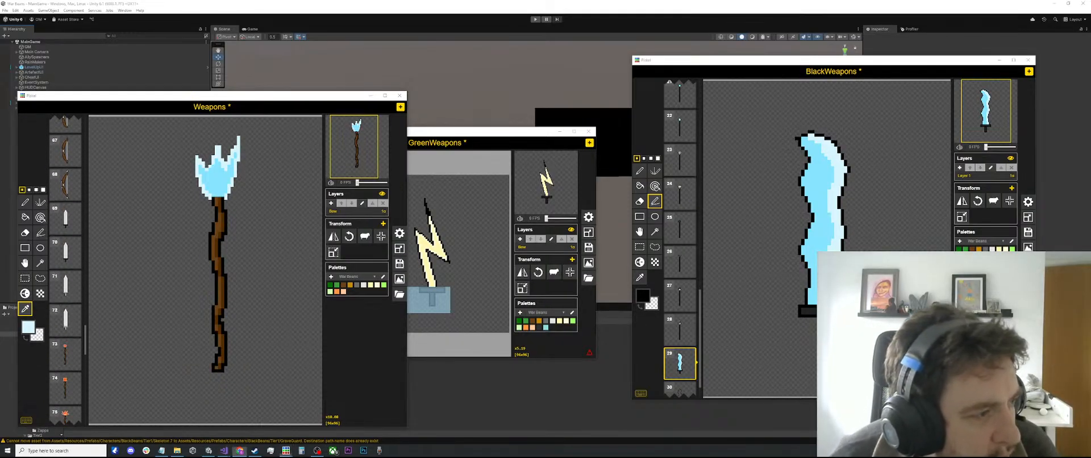
Step: Switch to Chrome and examine the Google Images results for "ice sword" as blade references
left_click(240, 450)
left_click(659, 101)
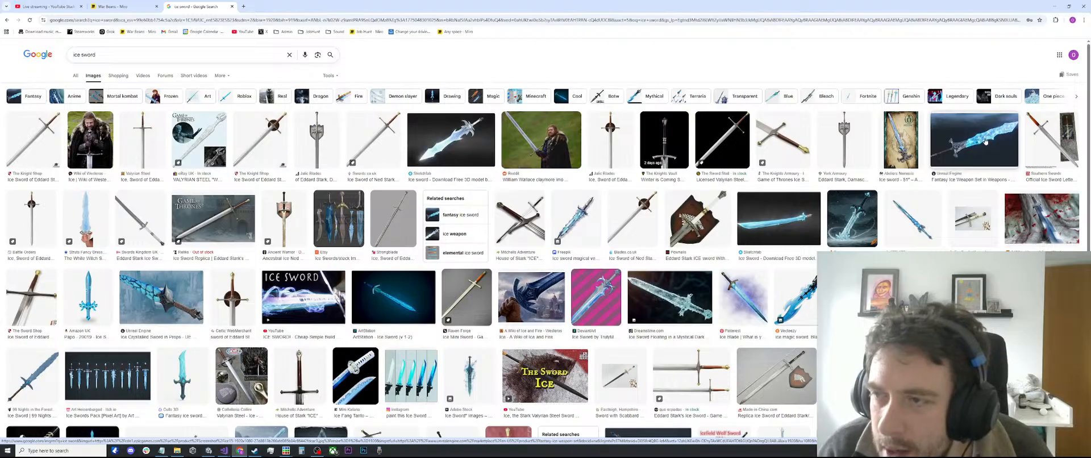
left_click_drag(742, 6, 559, 34)
left_click(708, 35)
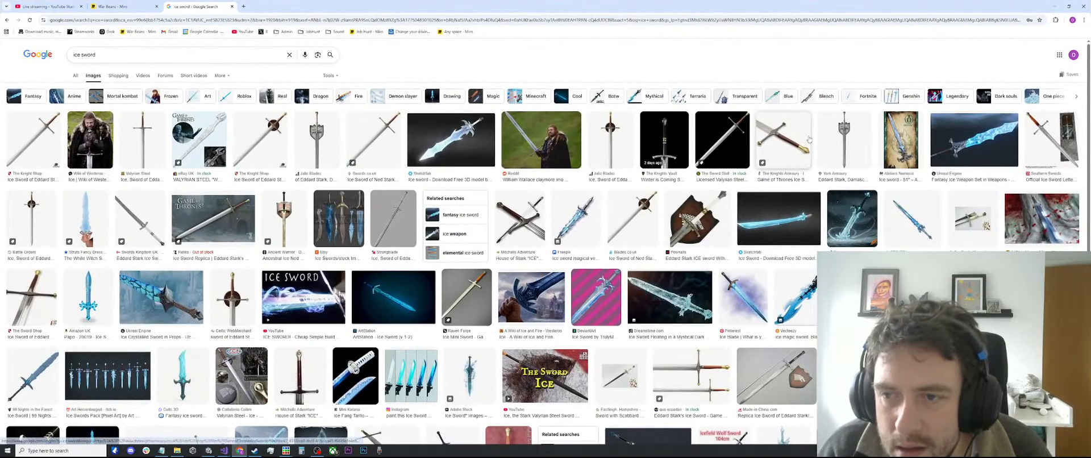
scroll(811, 136, "down", 1)
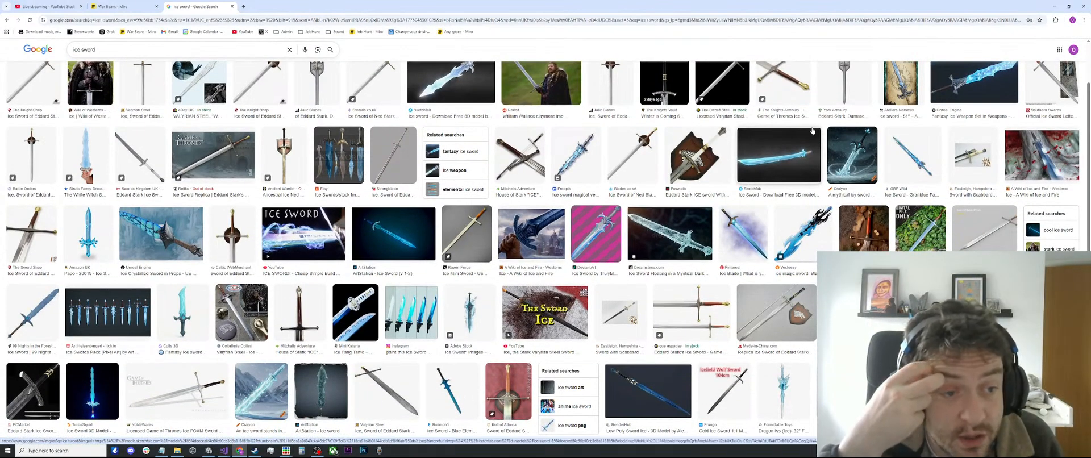
key("super+Down")
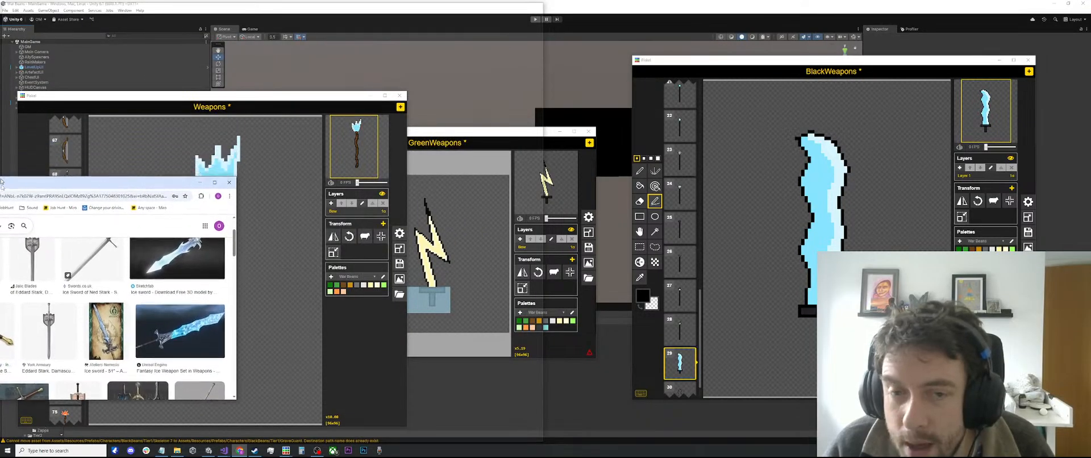
key("super+Down")
Step: Pick the pale blue in BlackWeapons frame 29 and draw irregular icy patches across the blade with the Pen tool
left_click(816, 74)
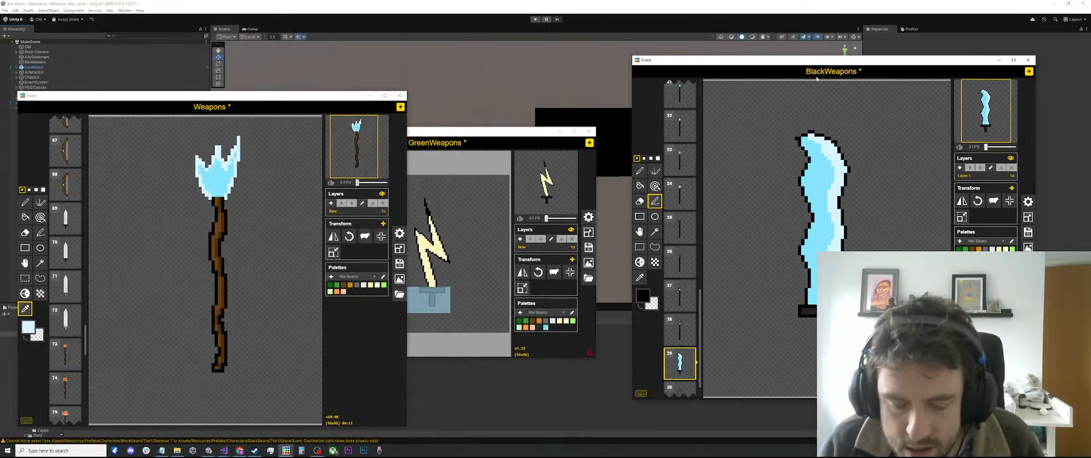
key("o")
scroll(813, 106, "up", 2)
left_click(831, 165)
key("p")
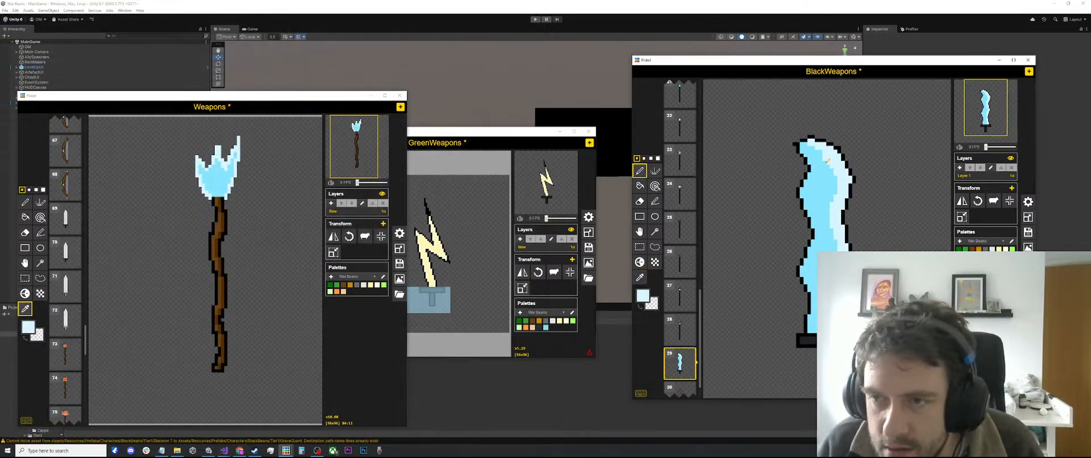
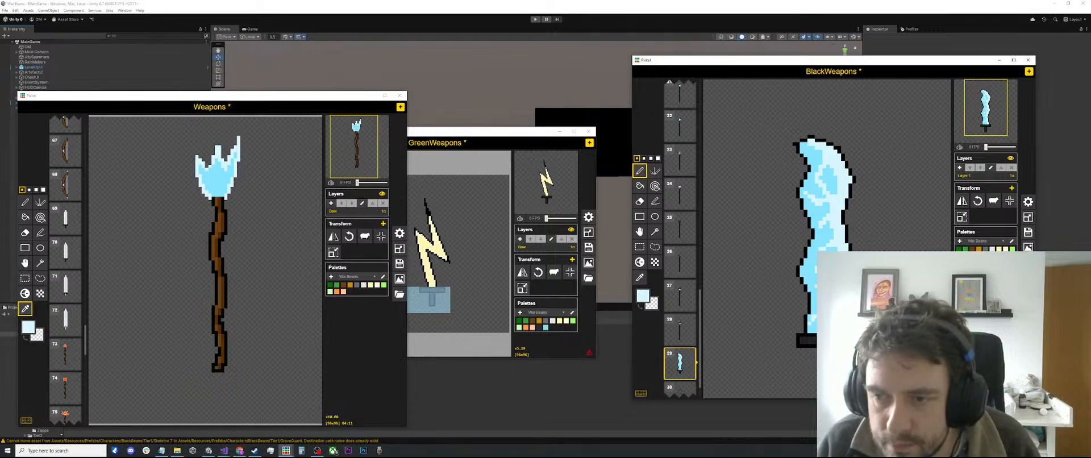
scroll(819, 305, "down", 1)
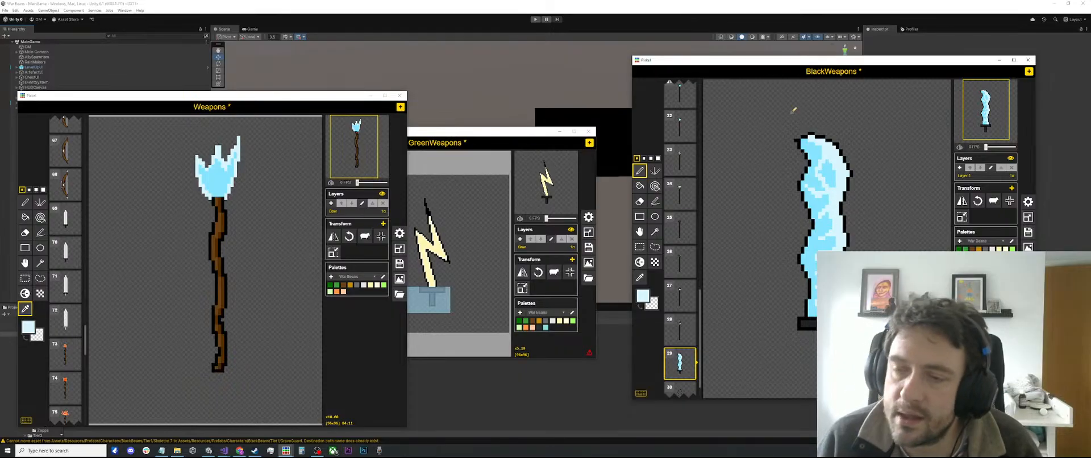
Step: Copy the patched ice sword from BlackWeapons frame 29 and paste it into frame 30 over the sword outline there
scroll(808, 222, "down", 3)
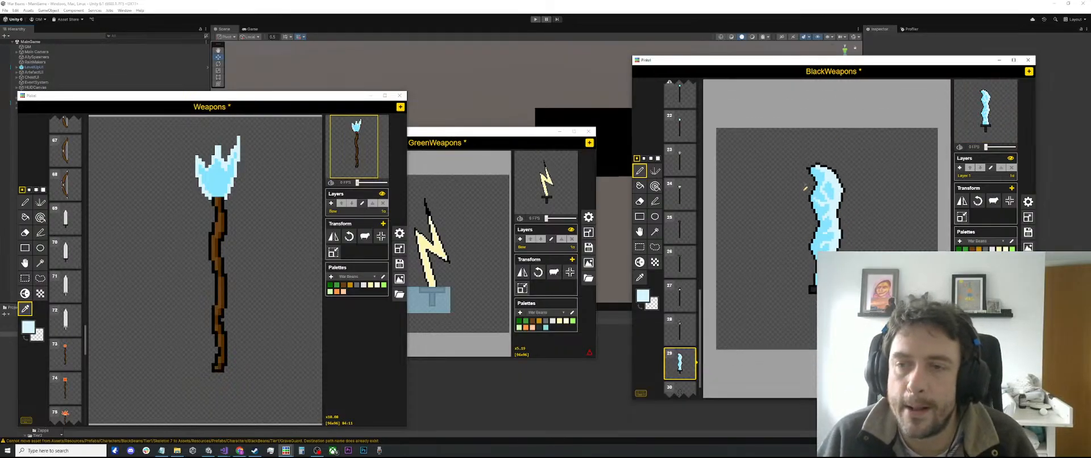
scroll(824, 222, "up", 2)
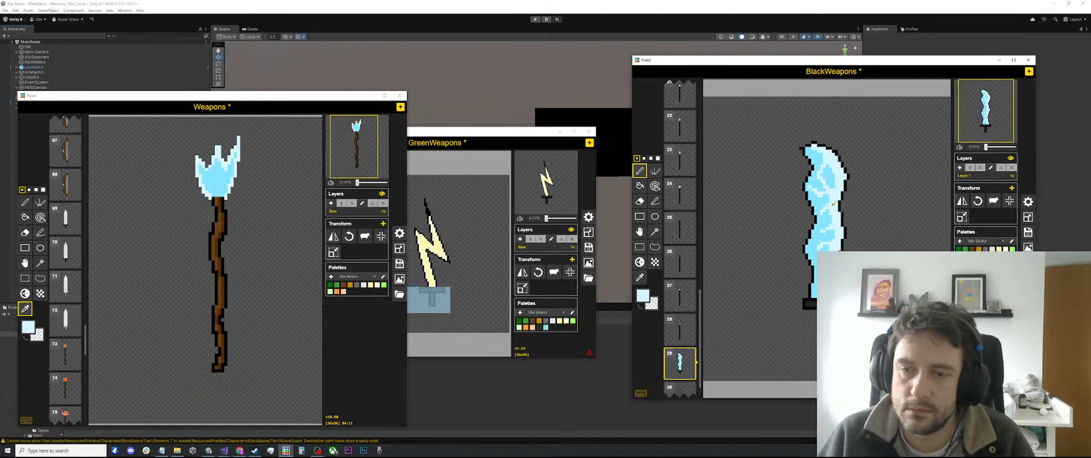
key("s")
left_click_drag(754, 133, 892, 344)
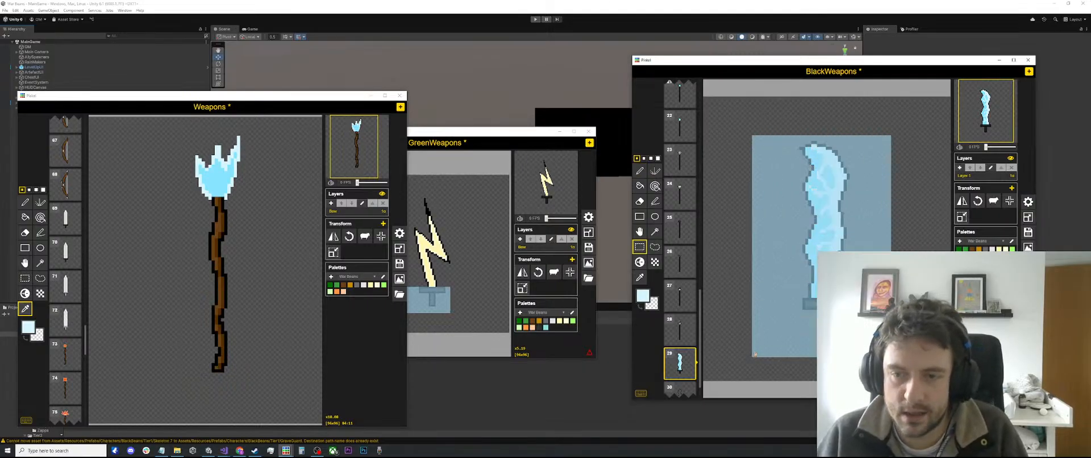
scroll(699, 351, "down", 1)
scroll(699, 350, "down", 1)
left_click(682, 363)
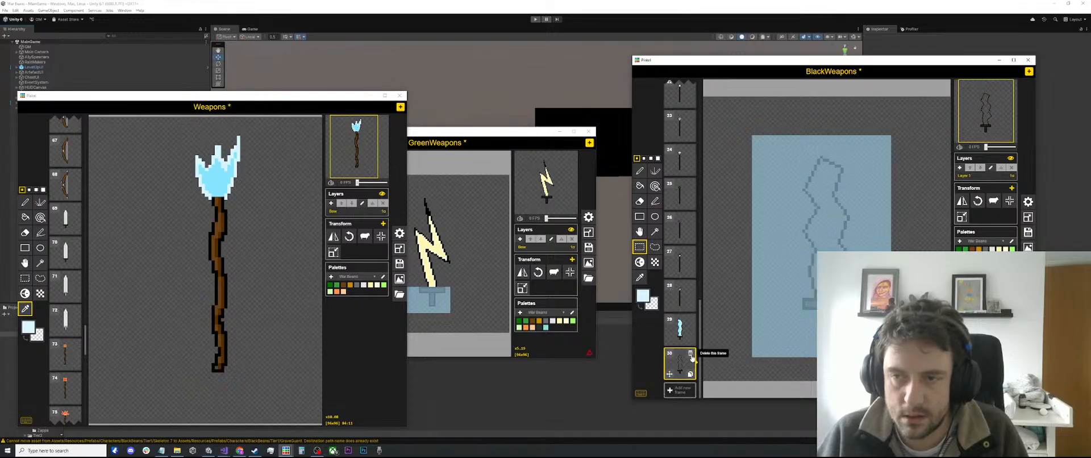
left_click(685, 332)
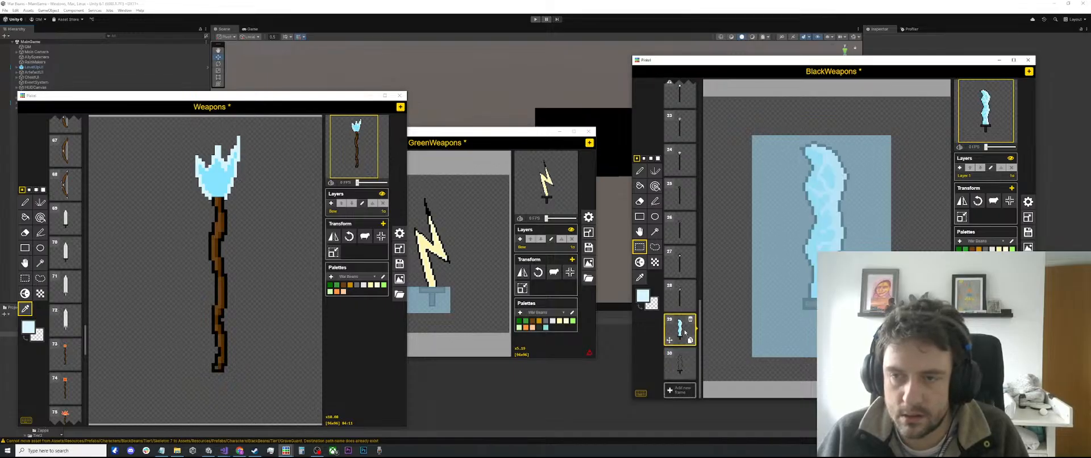
left_click(681, 363)
key("ctrl+v")
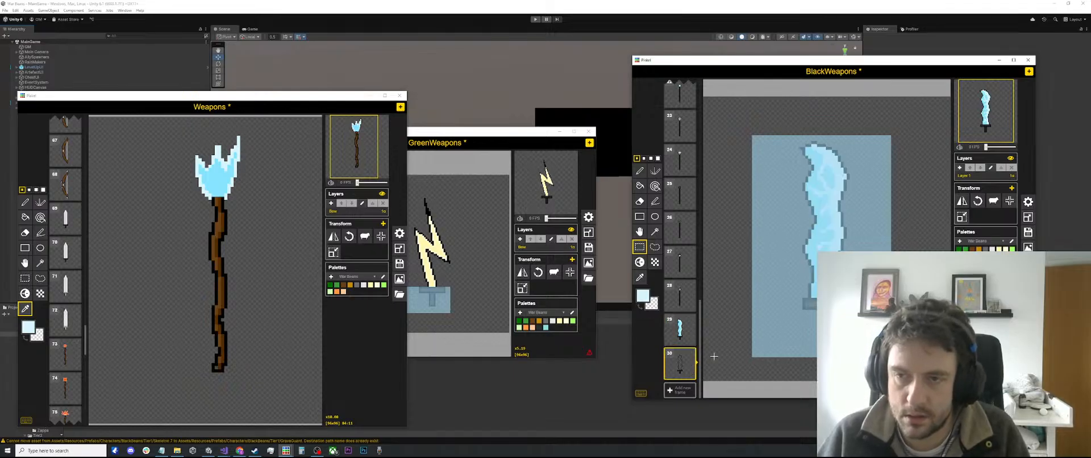
Step: Compare the ice swords in BlackWeapons frames 29 and 30, and view the lightning sword in GreenWeapons frame 79 for its edge colouring
left_click(688, 338)
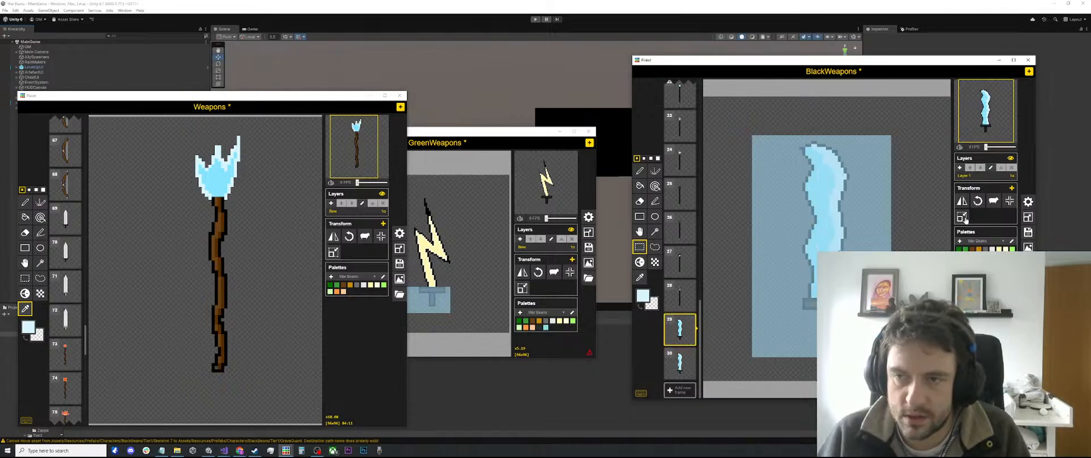
left_click(932, 219)
left_click(681, 363)
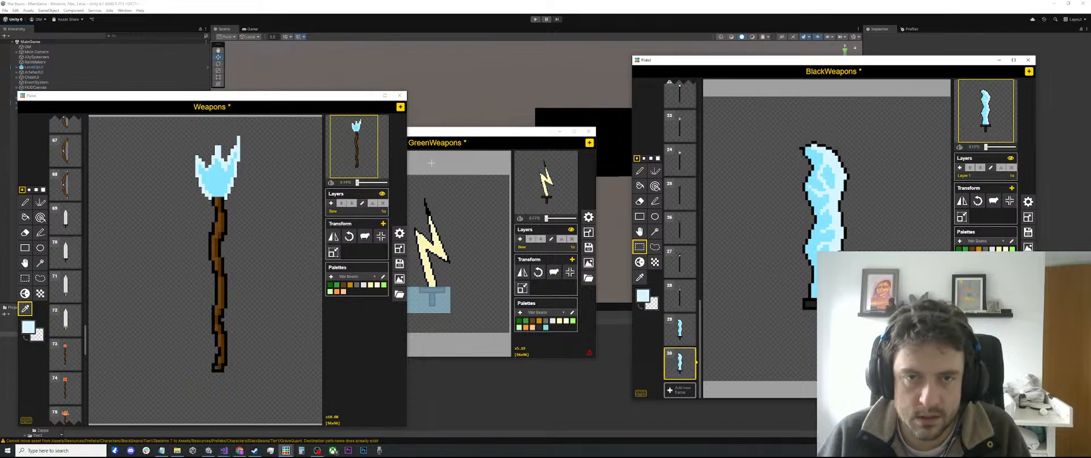
left_click(448, 134)
scroll(330, 284, "down", 1)
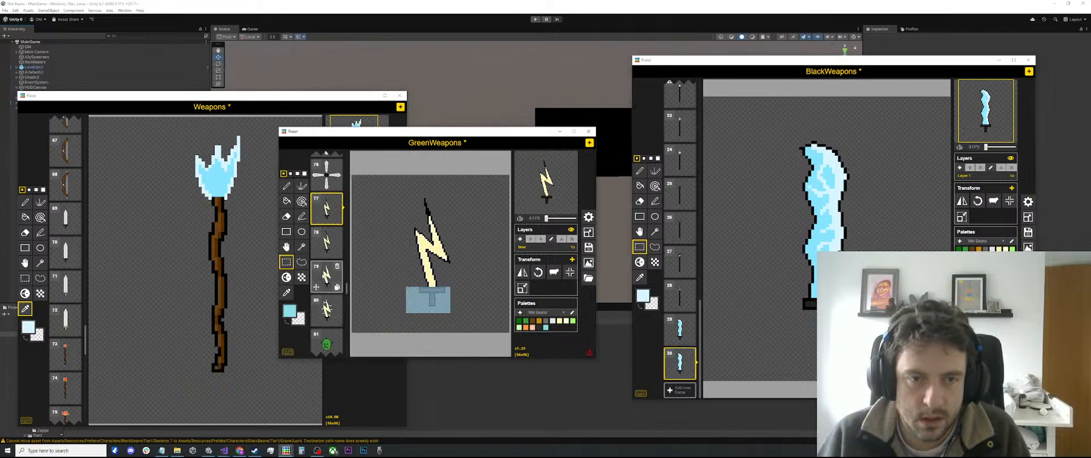
left_click(327, 276)
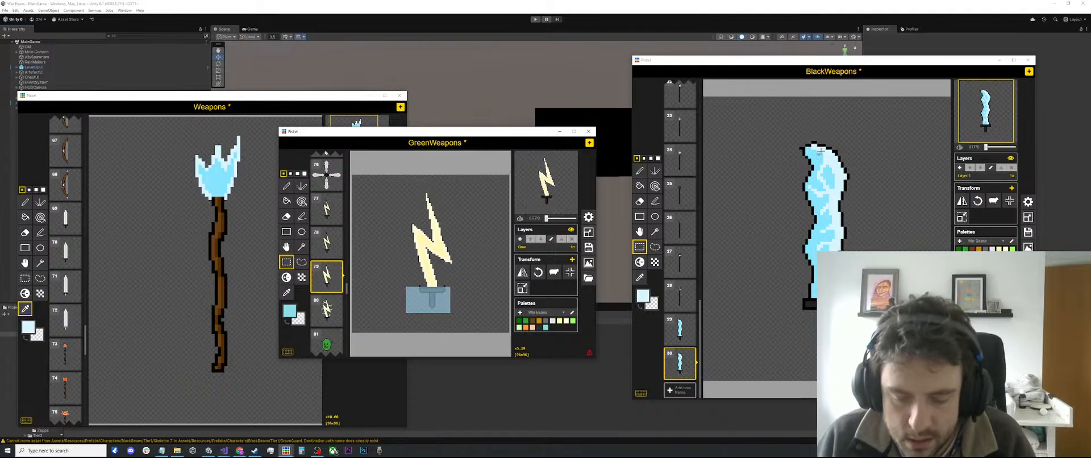
Step: Recolour every black outline pixel of the ice sword in BlackWeapons frame 30 to pale blue with the same-colour paint tool
key("o")
scroll(832, 232, "up", 1)
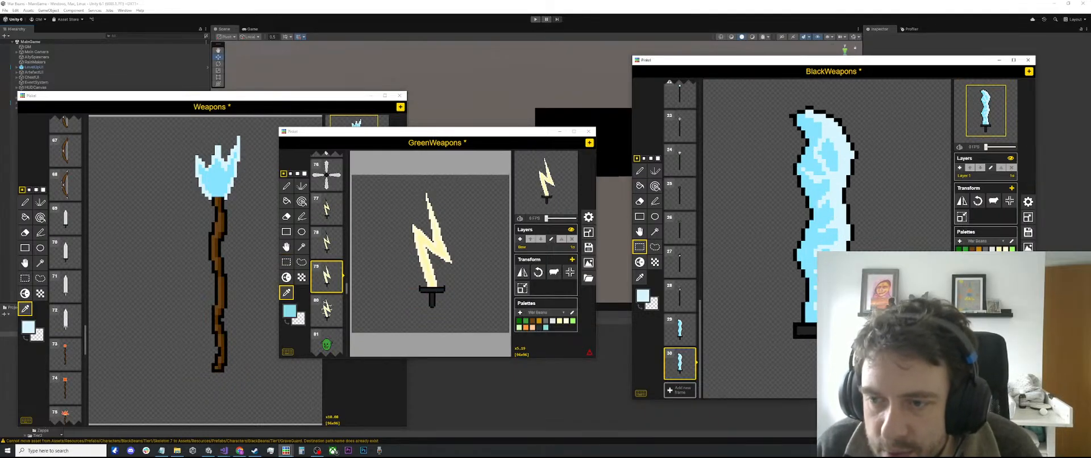
key("o")
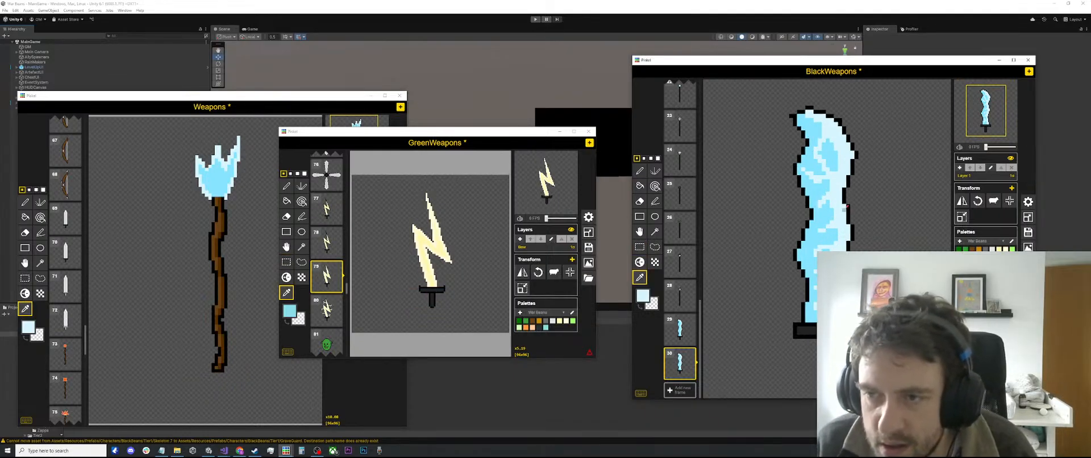
key("a")
left_click(845, 191)
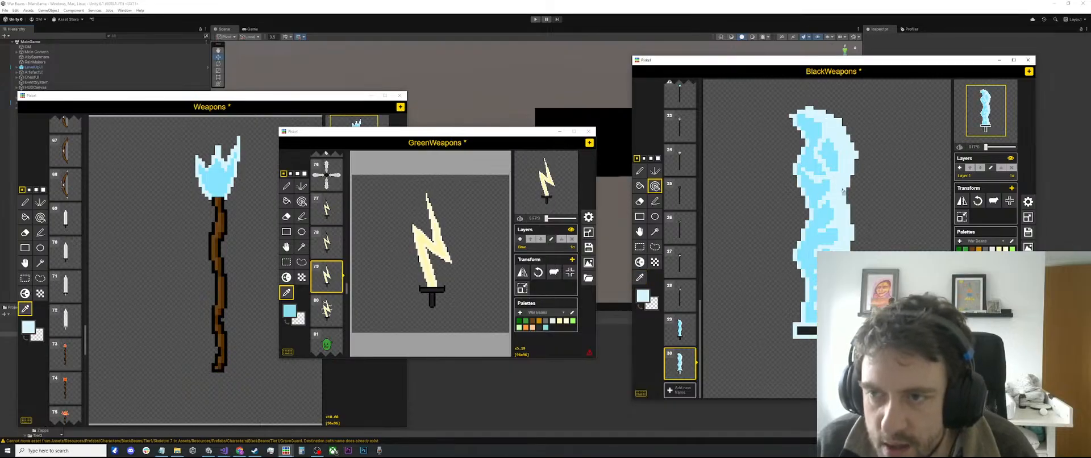
Step: Copy the black hilt from frame 29 and paste it over the recoloured hilt in frame 30
left_click(685, 330)
key("s")
left_click_drag(818, 376, 791, 328)
left_click(684, 369)
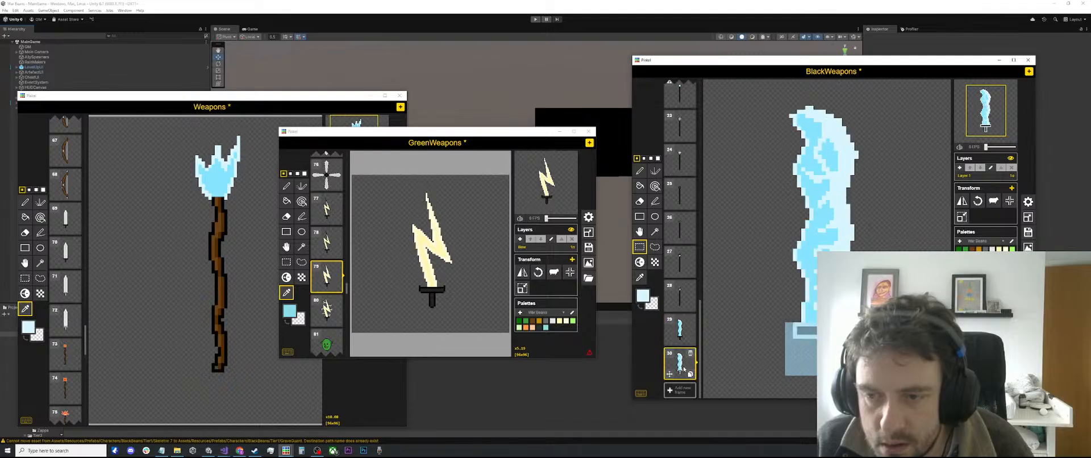
key("ctrl+v")
left_click(749, 292)
Step: Undo the hilt paste and outline recolouring in frame 30, keeping the black-outlined patched sword
key("ctrl+z")
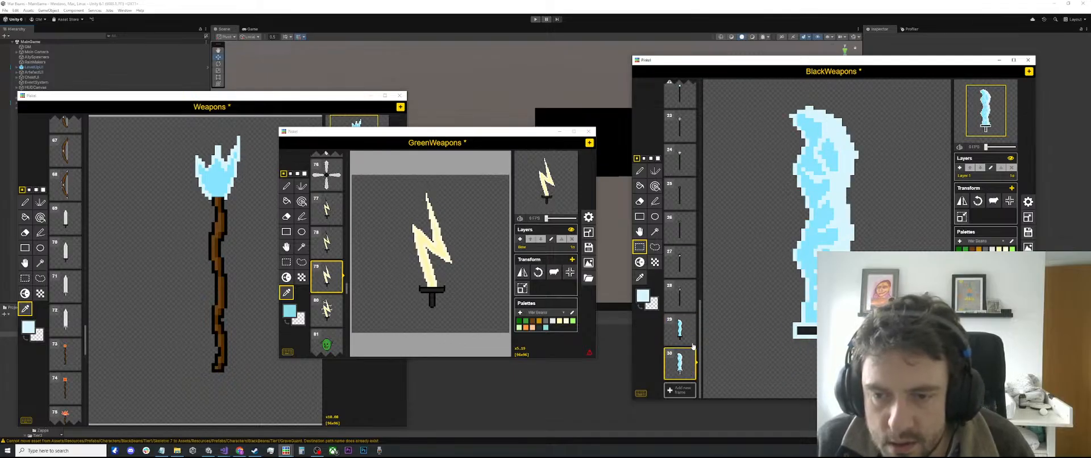
key("ctrl+z")
key("ctrl+z")
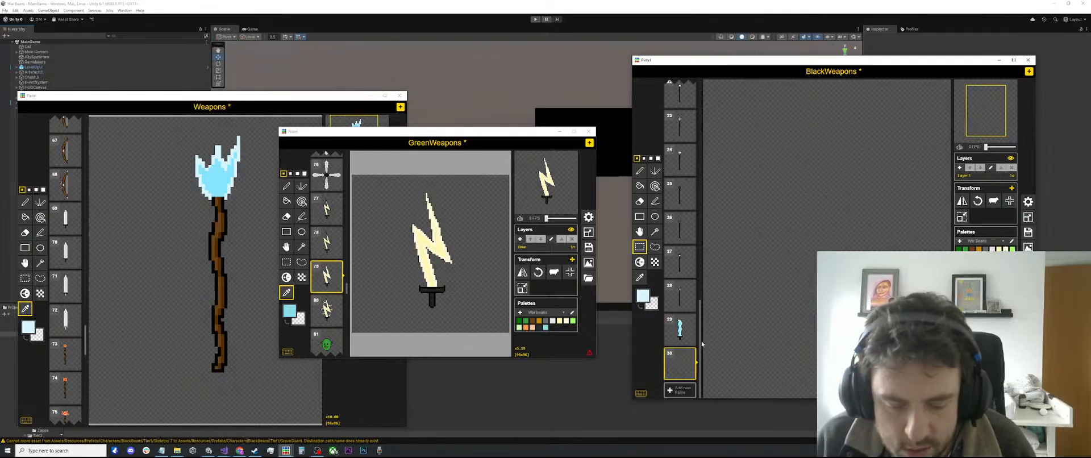
key("ctrl+y")
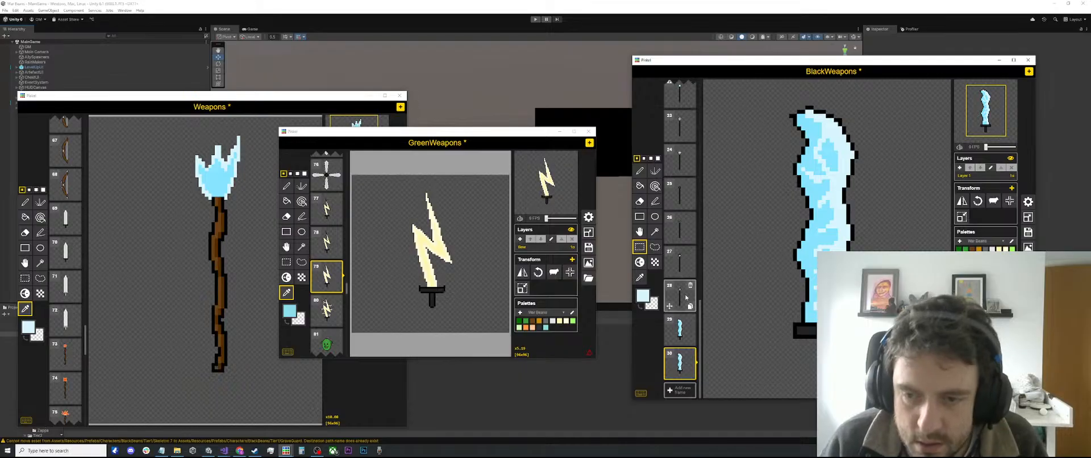
Step: Add a blank frame 31 after the ice sword and go back to frame 30
left_click(680, 390)
left_click(683, 340)
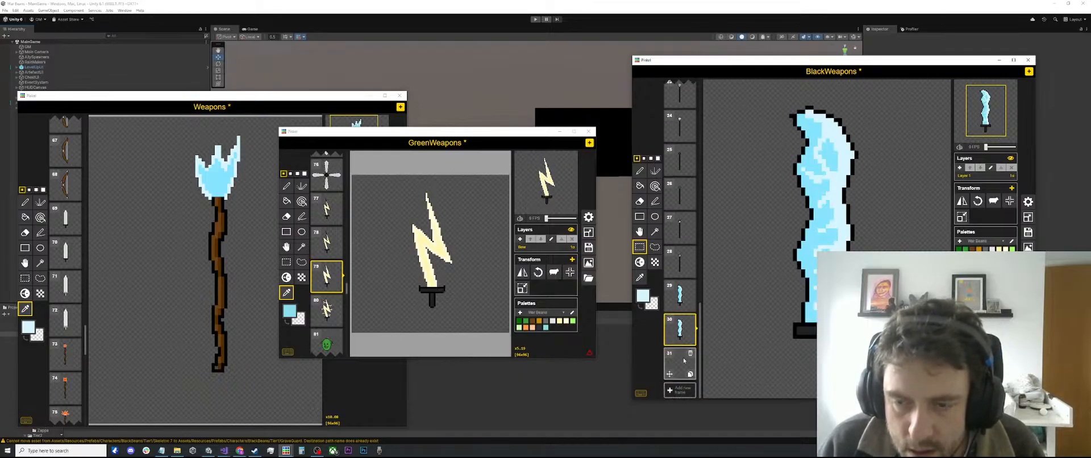
left_click(686, 358)
left_click(690, 339)
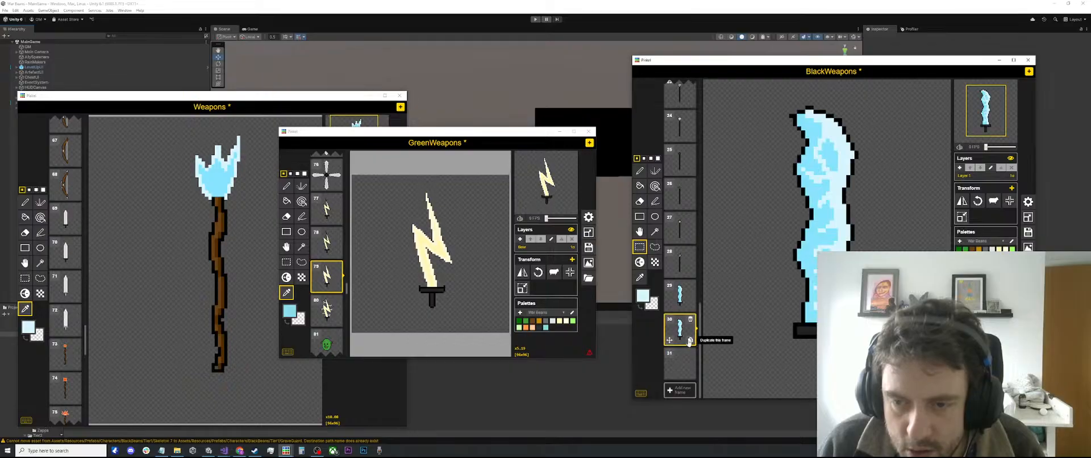
left_click(691, 354)
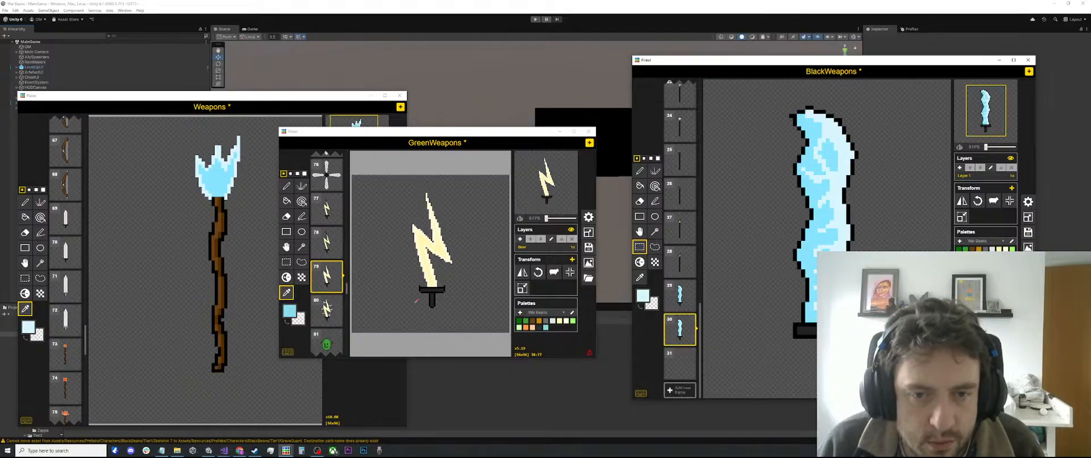
Step: Examine the lightning sword in GreenWeapons frame 79 up close and compare the ice swords in BlackWeapons frames 29 and 30
scroll(454, 307, "up", 2)
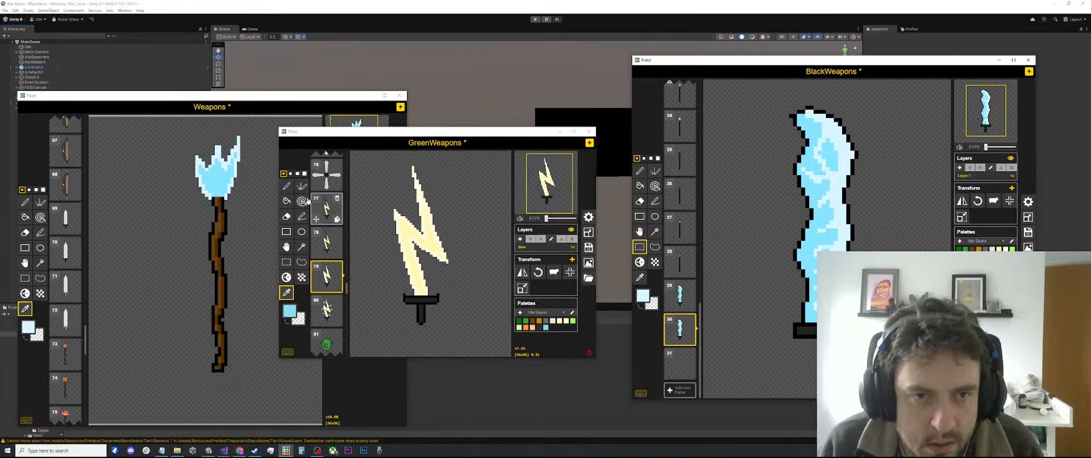
key("p")
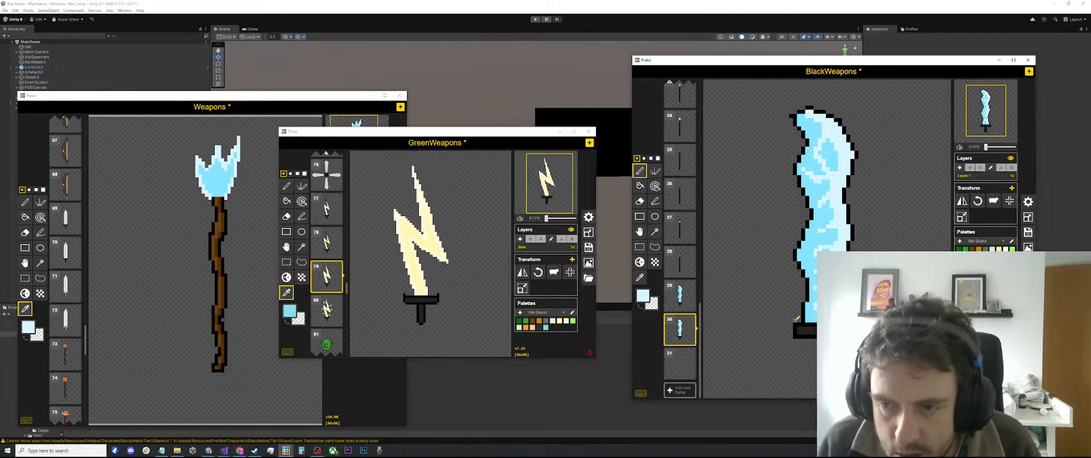
left_click(797, 321, "alt")
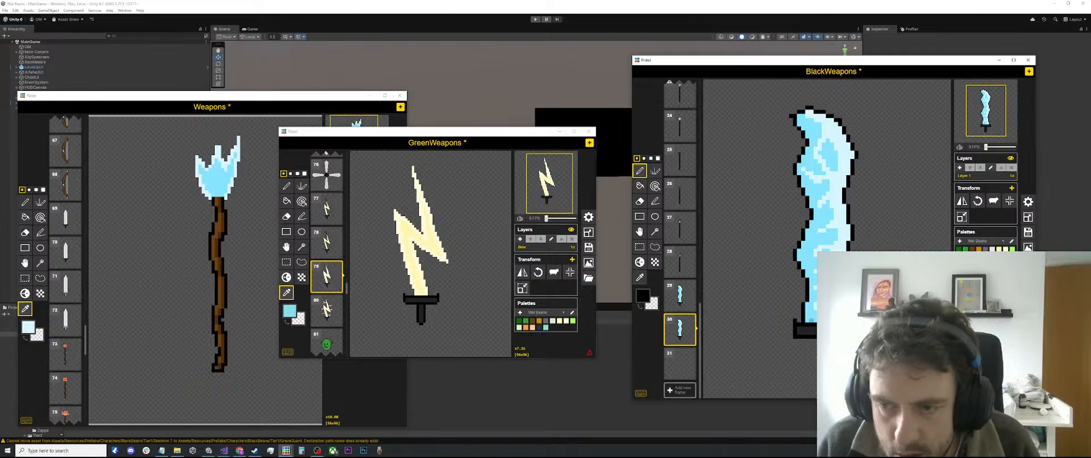
key("e")
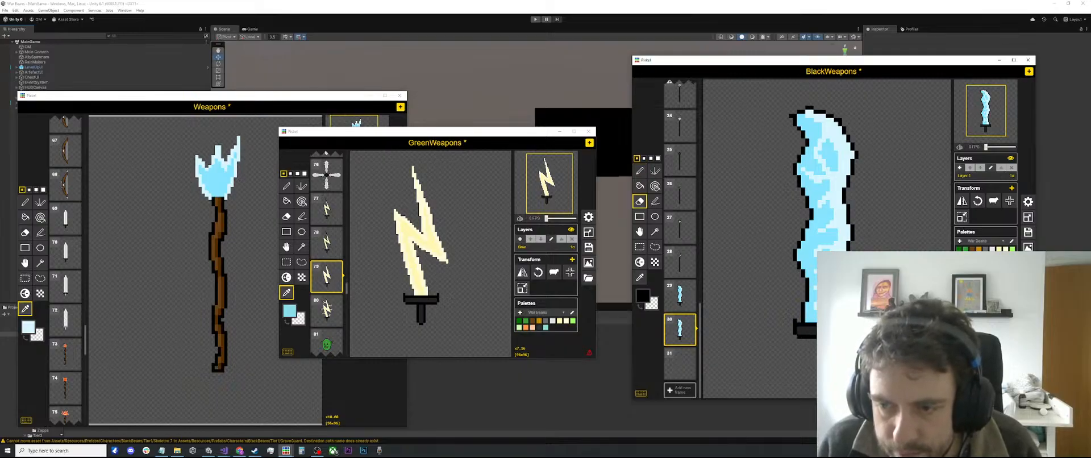
left_click(682, 301)
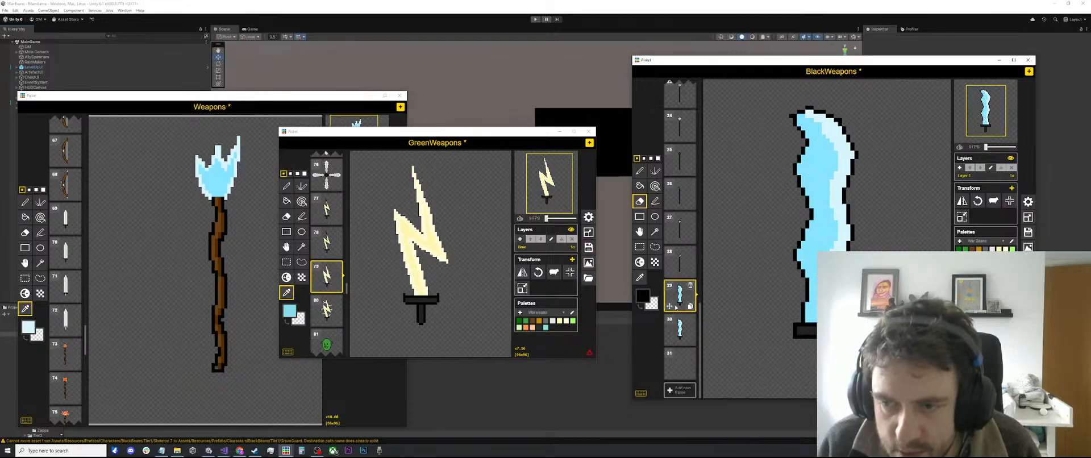
left_click(682, 325)
Step: Copy the whole patched ice sword from frame 30 and paste it into the blank frame 31
scroll(813, 265, "down", 2)
scroll(812, 265, "down", 1)
key("m")
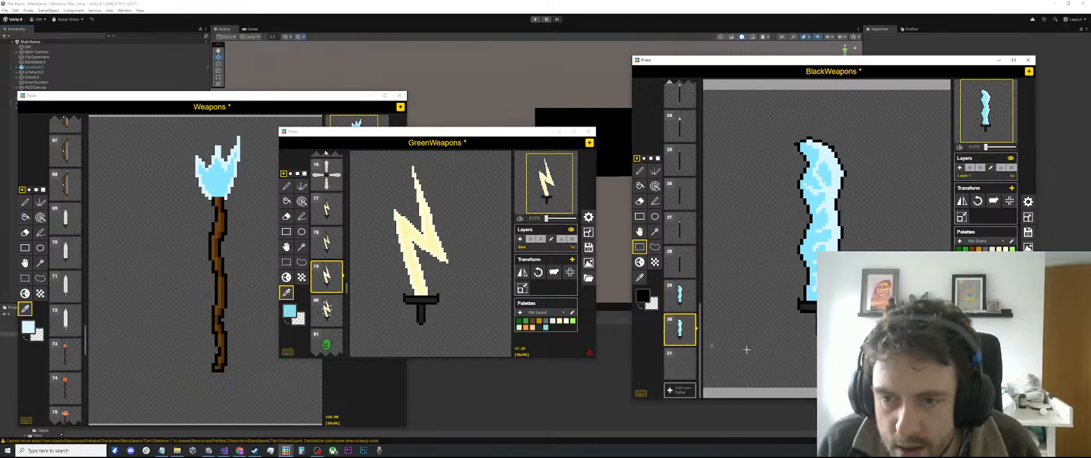
left_click_drag(869, 357, 704, 111)
left_click(678, 364)
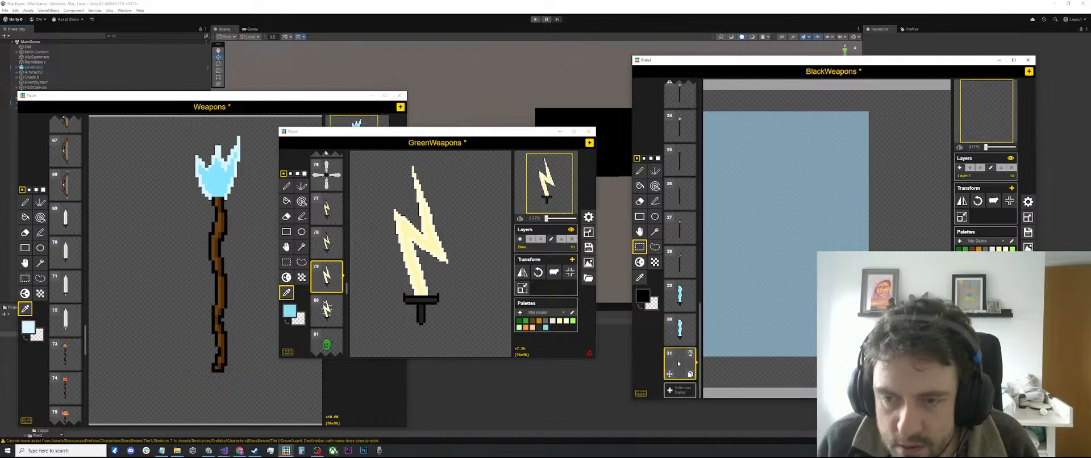
key("ctrl+v")
left_click(896, 241)
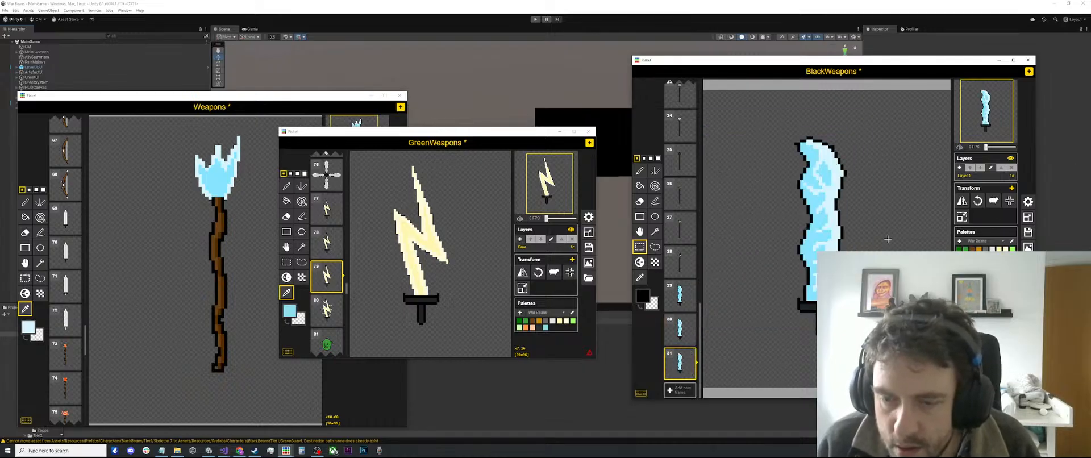
Step: Pick the blade's pale blue and recolour all black outline pixels of the sword in frame 31 with it
scroll(878, 234, "up", 3)
key("o")
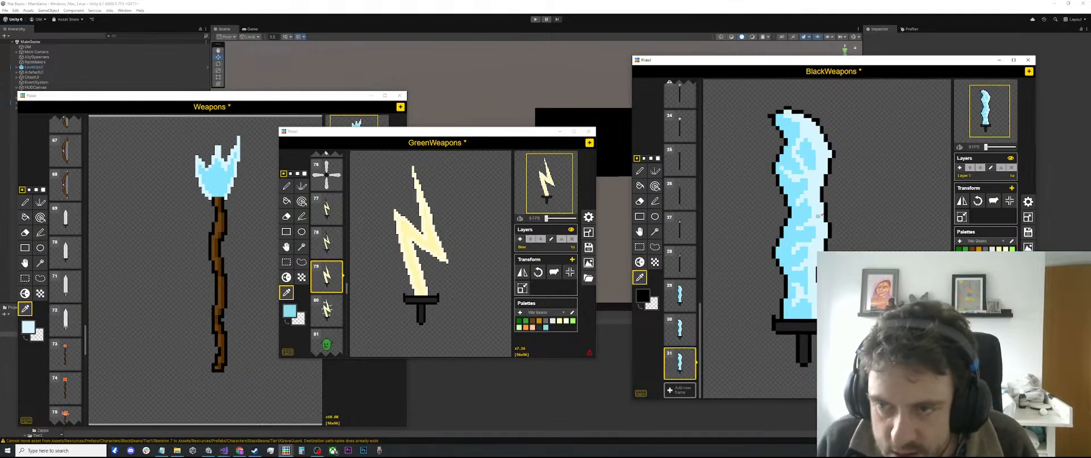
left_click(820, 216)
key("a")
left_click(826, 215)
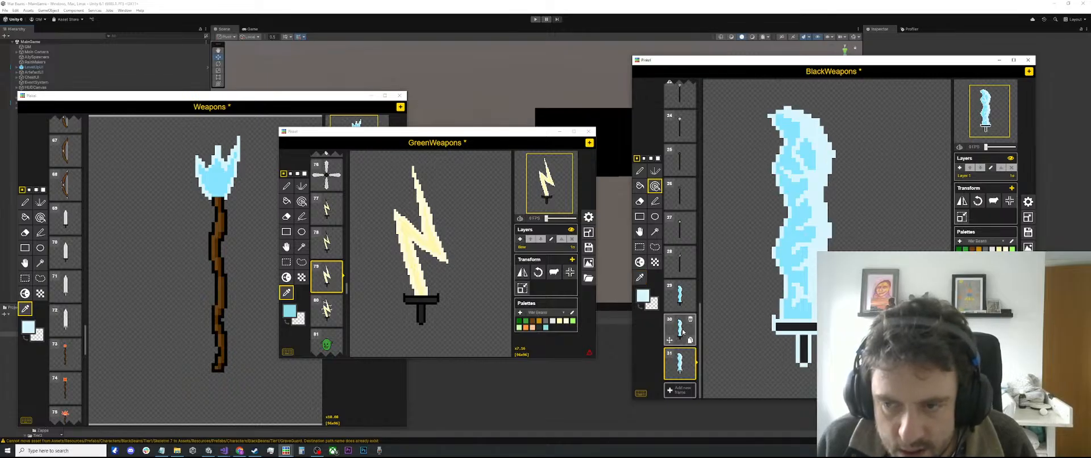
Step: Copy the black guard and grip from frame 30 and paste them over the recoloured hilt in frame 31
left_click(683, 332)
key("s")
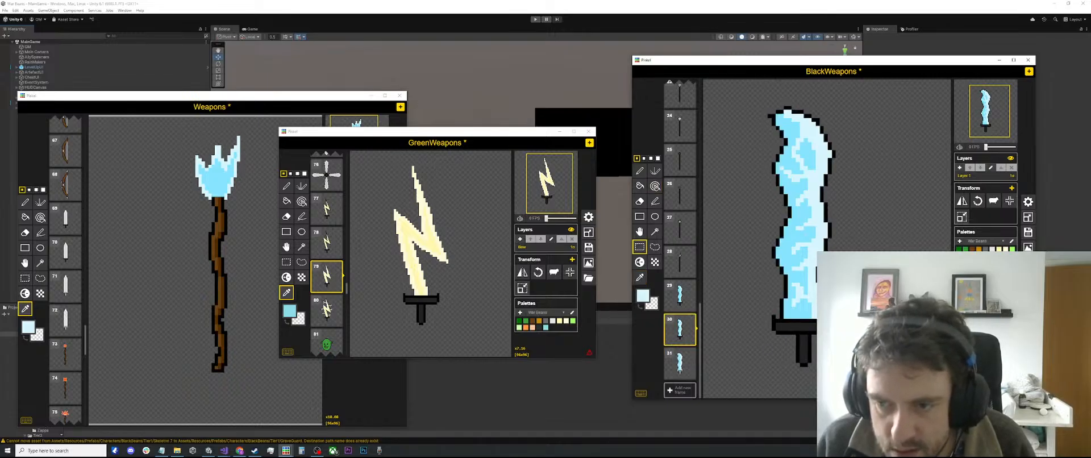
left_click_drag(856, 373, 748, 317)
key("ctrl+c")
left_click(681, 363)
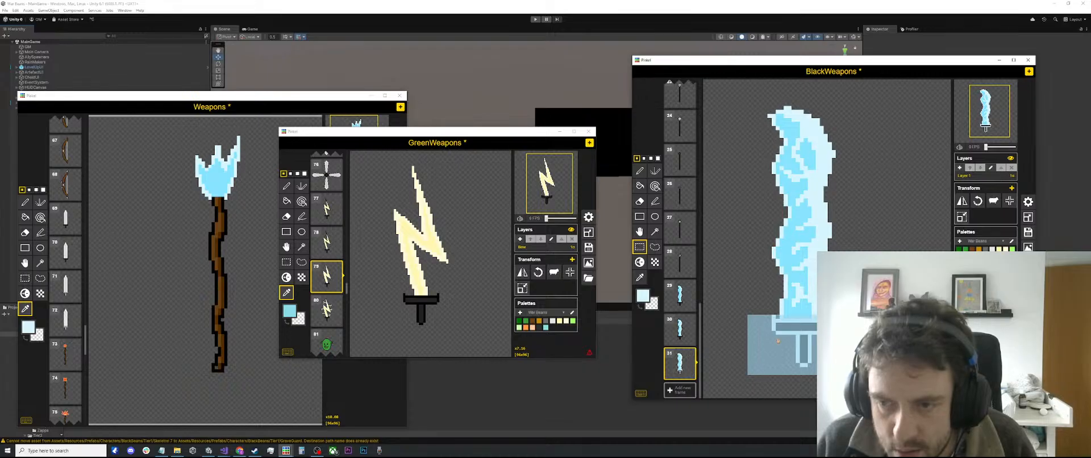
key("ctrl+v")
Step: Touch up the blade's edge just above the guard in frame 31 with the Pen tool in pale blue
scroll(841, 319, "up", 3)
key("o")
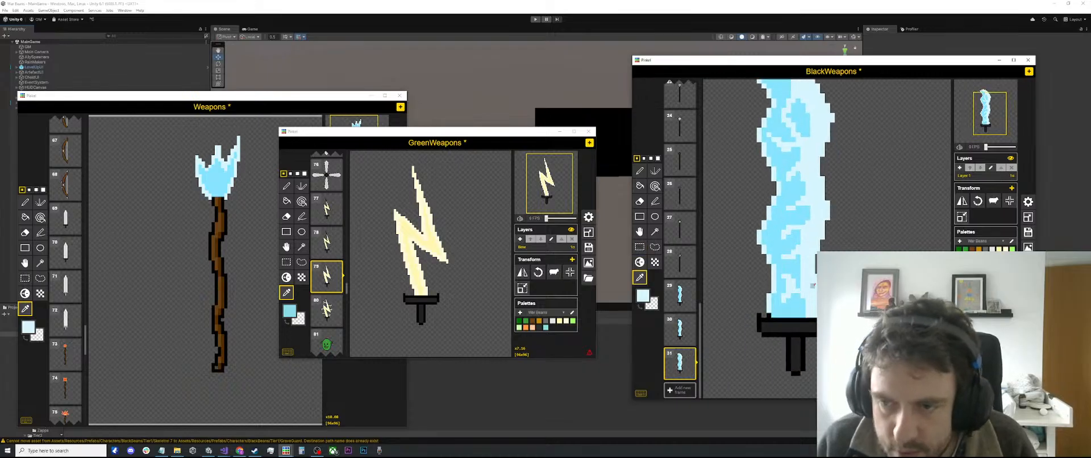
key("p")
left_click(765, 316)
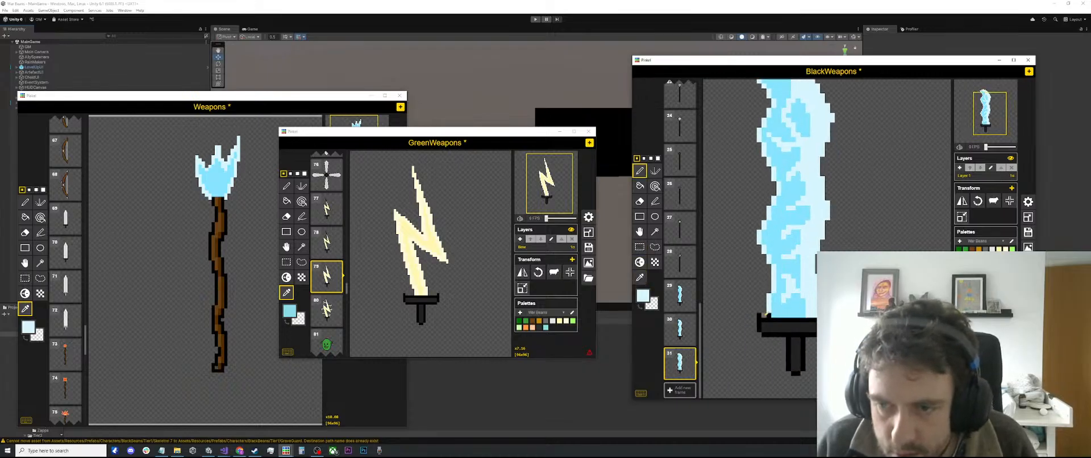
scroll(769, 311, "down", 3)
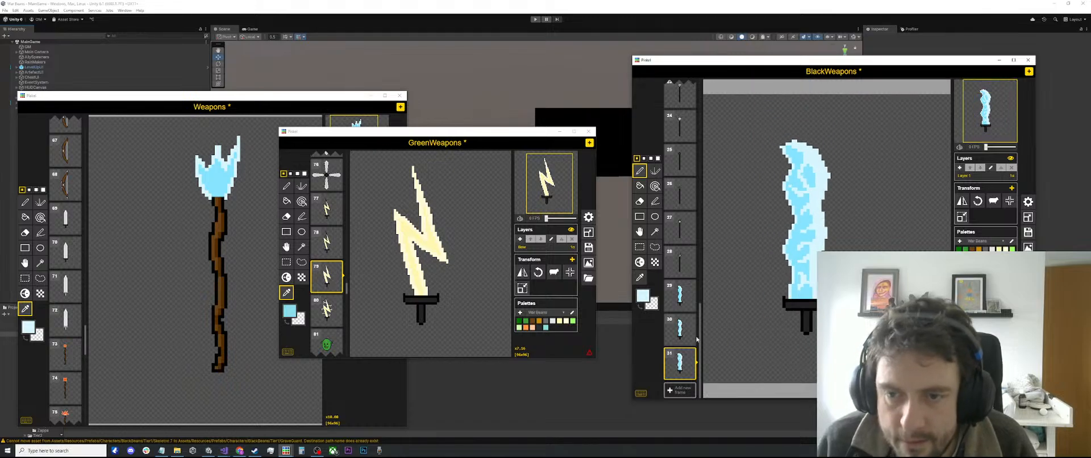
Step: Compare the ice swords in frames 30 and 31, and examine the burning sword in frame 48 of Weapons
left_click(679, 327)
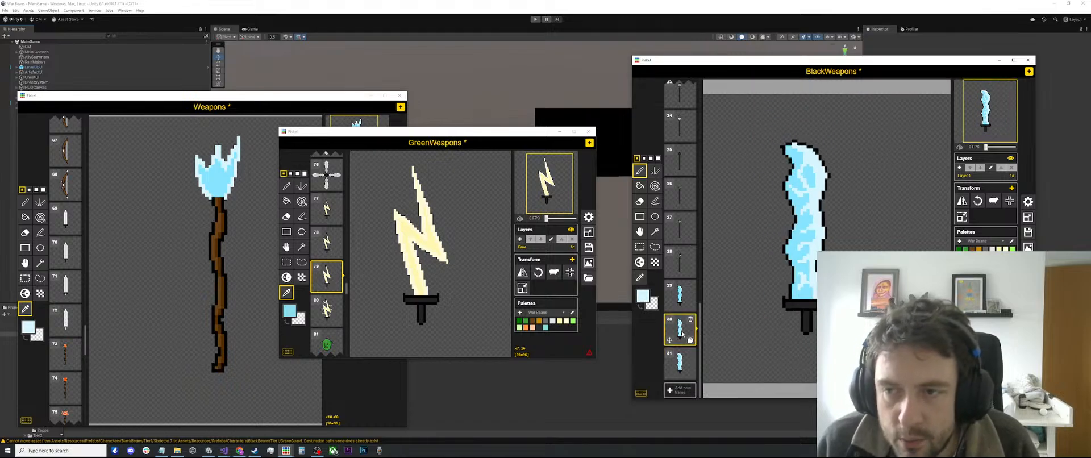
left_click(680, 363)
scroll(798, 229, "down", 3)
scroll(807, 227, "down", 1)
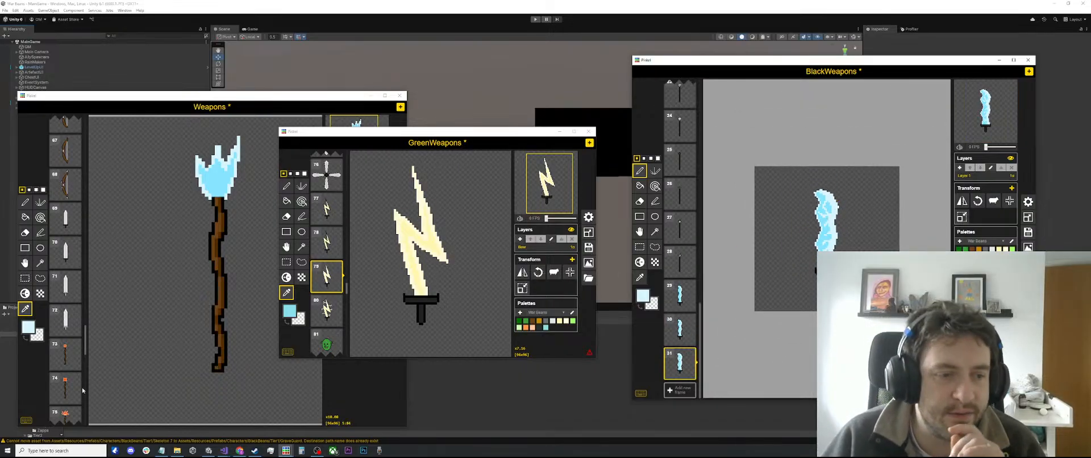
scroll(75, 379, "down", 5)
scroll(75, 375, "up", 10)
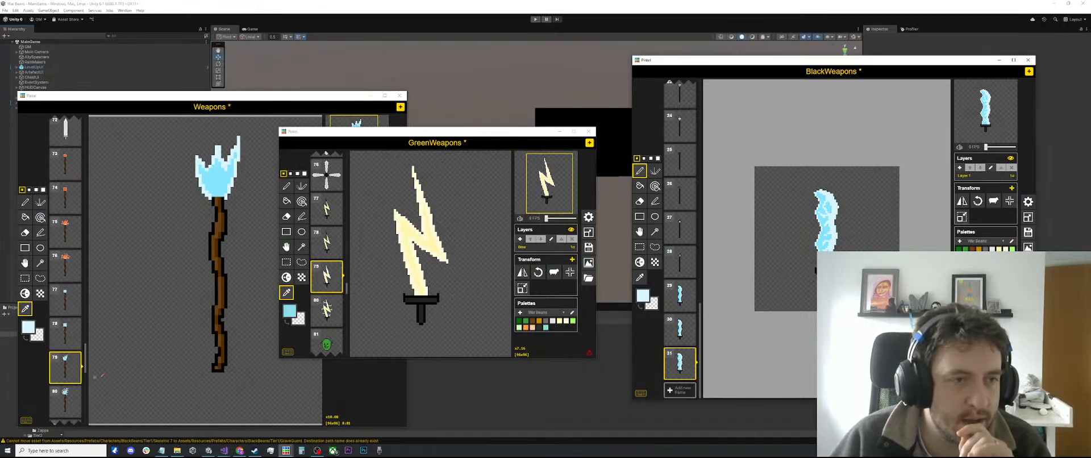
scroll(108, 363, "up", 1)
scroll(78, 368, "up", 10)
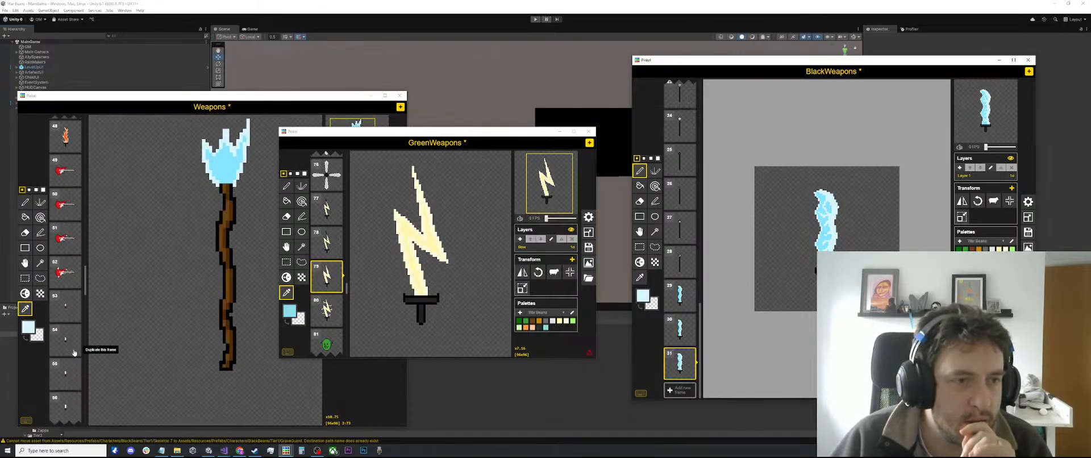
left_click(66, 287)
left_click(65, 329)
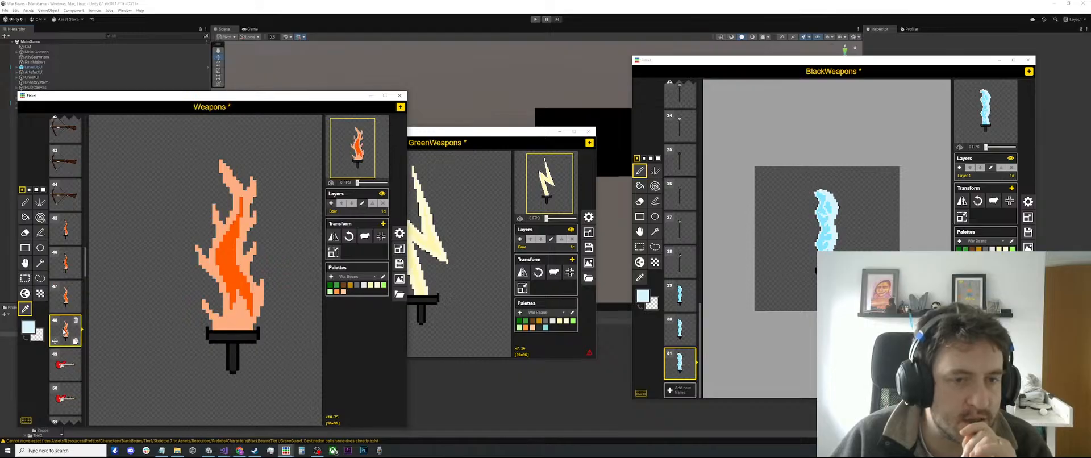
Step: Examine the sparking lightning sword in frame 80 of GreenWeapons and switch back to the BlackWeapons sprite
left_click(456, 121)
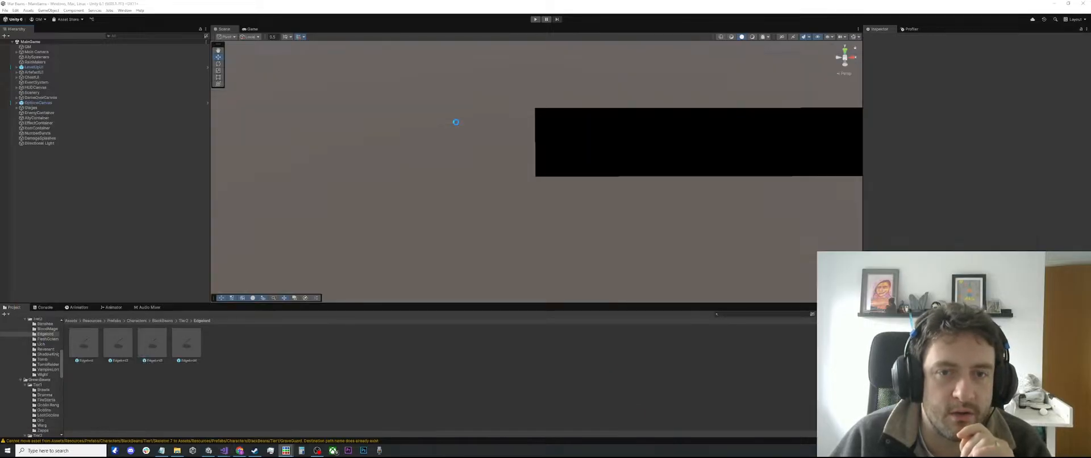
left_click(286, 441)
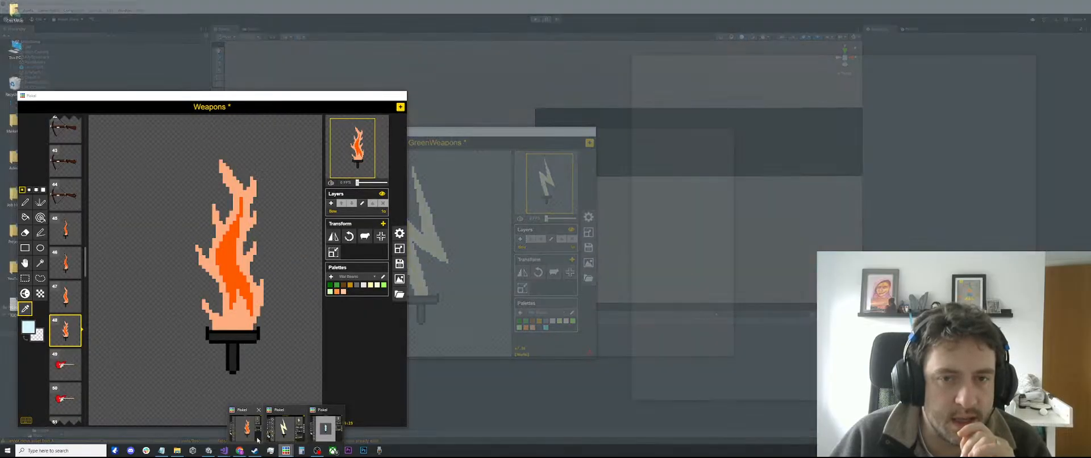
left_click(323, 429)
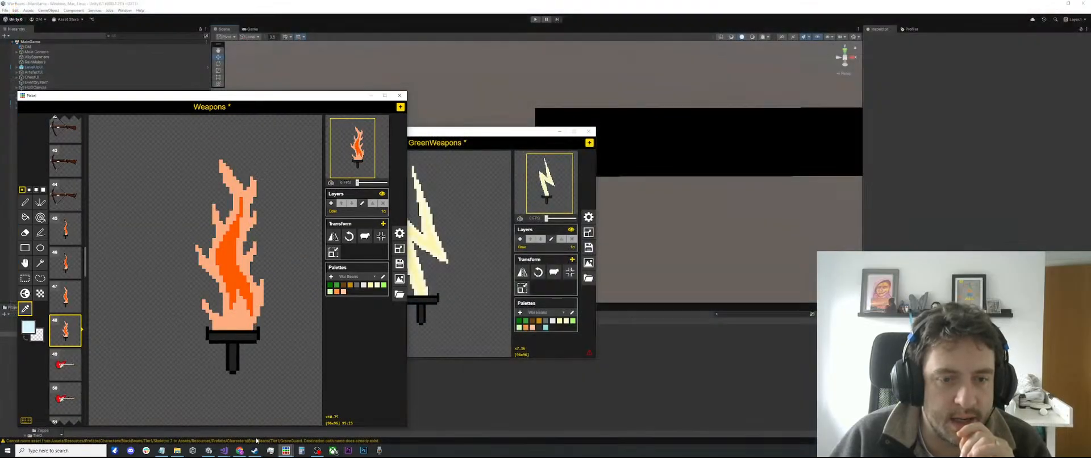
left_click(432, 146)
left_click(326, 310)
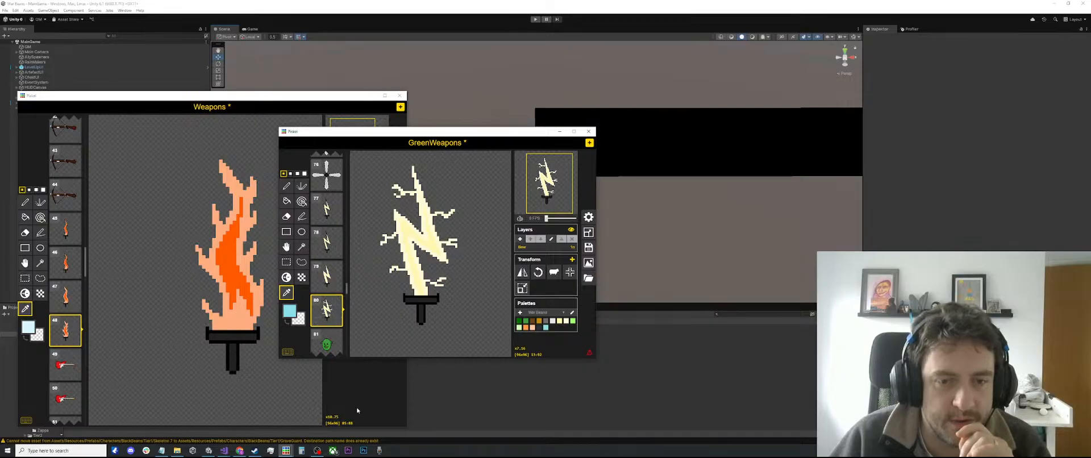
mouse_move(286, 451)
left_click(250, 427)
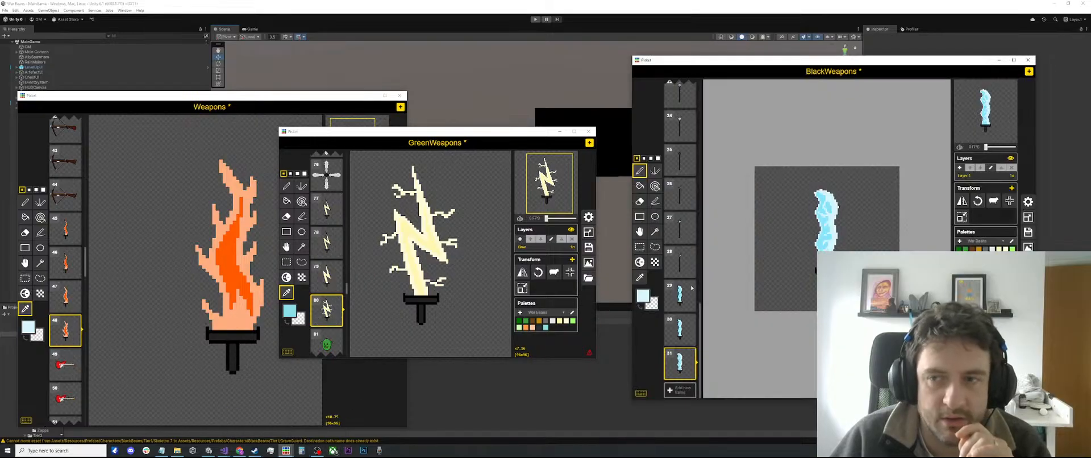
Step: Draw small plus-shaped sparkles in pale blue around both sides of the ice blade in frame 31
scroll(770, 231, "up", 3)
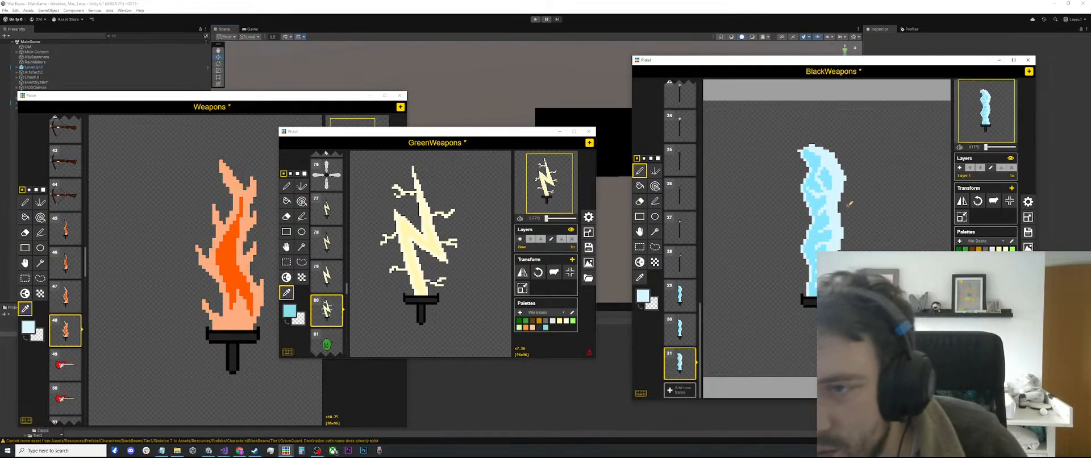
key("o")
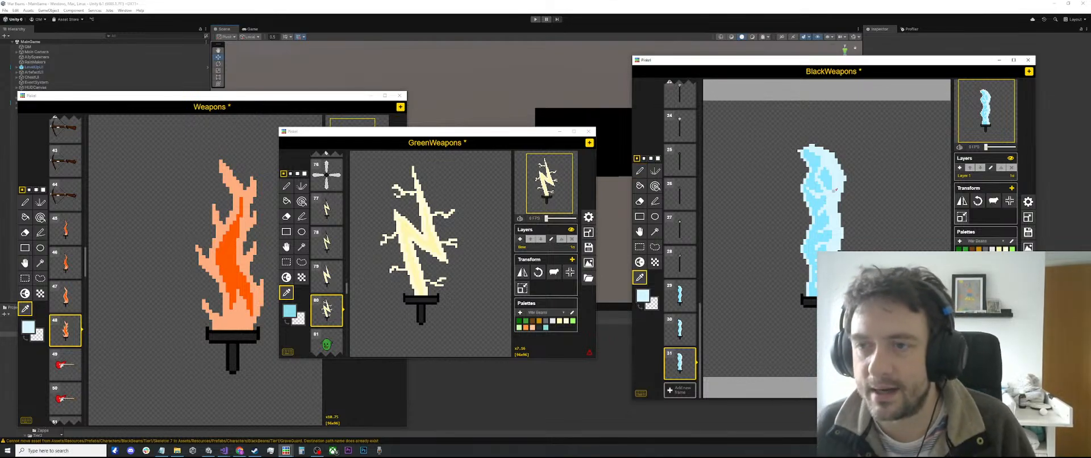
key("l")
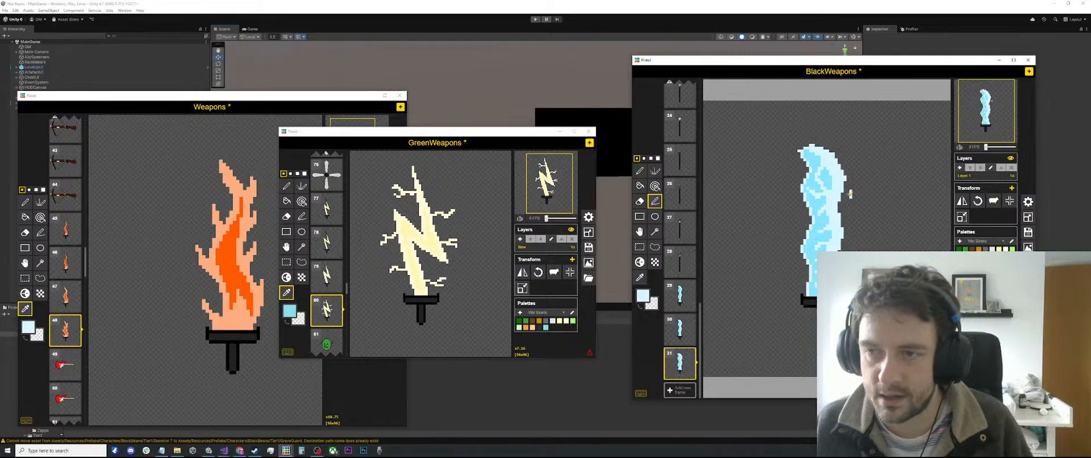
scroll(851, 194, "up", 1)
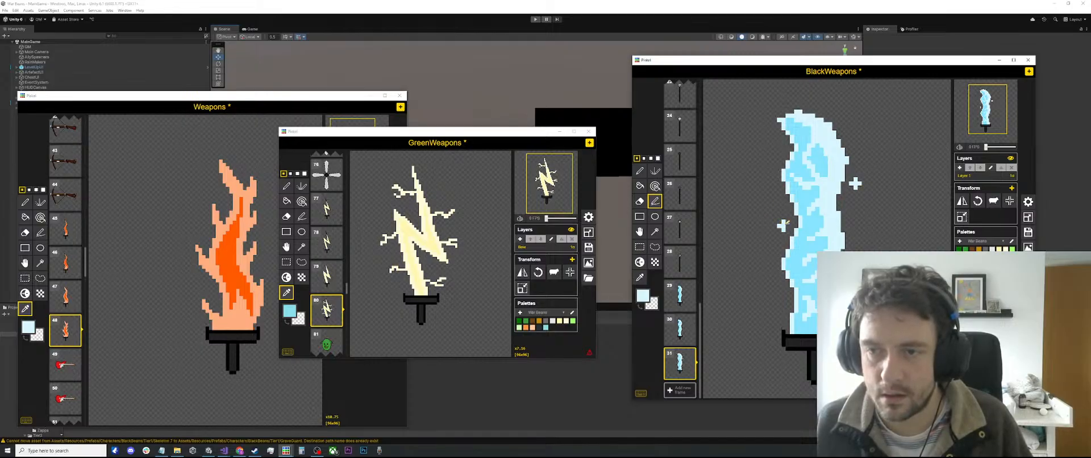
key("s")
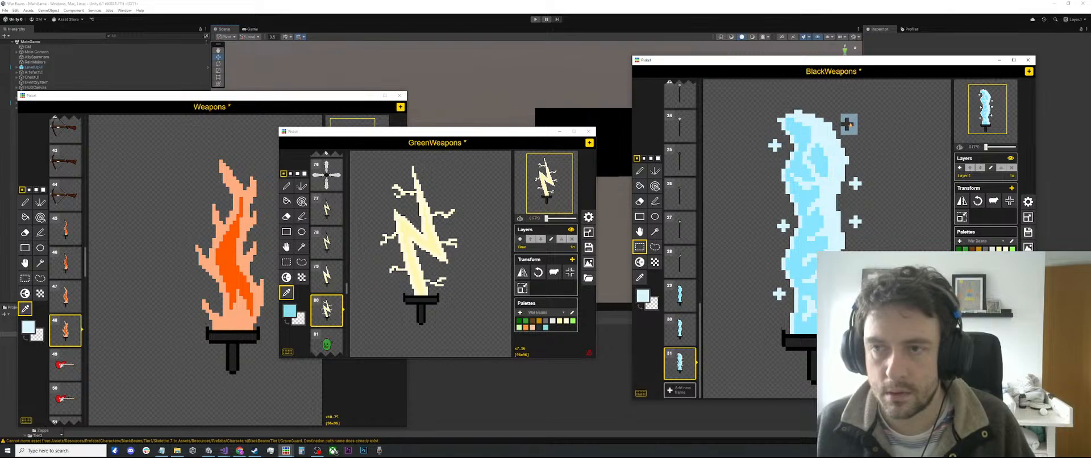
scroll(913, 240, "down", 3)
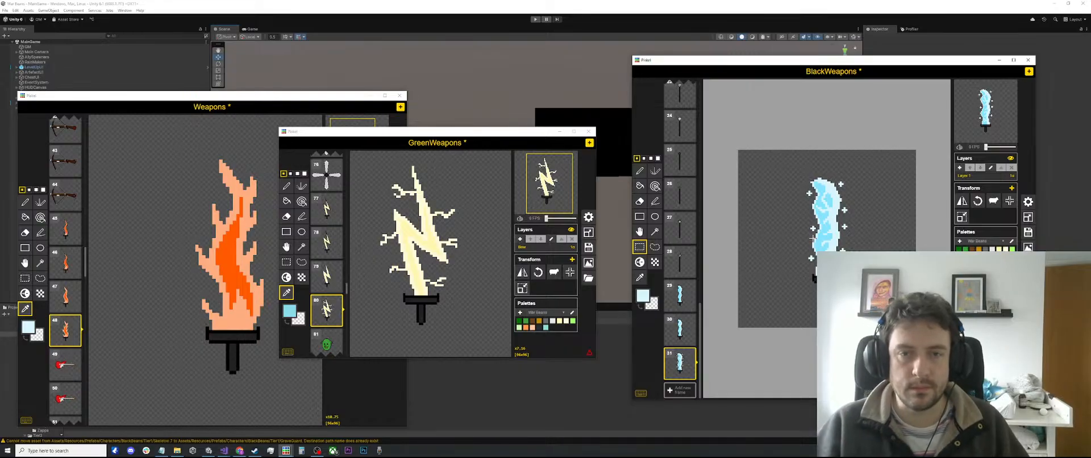
scroll(834, 238, "up", 1)
scroll(834, 237, "up", 3)
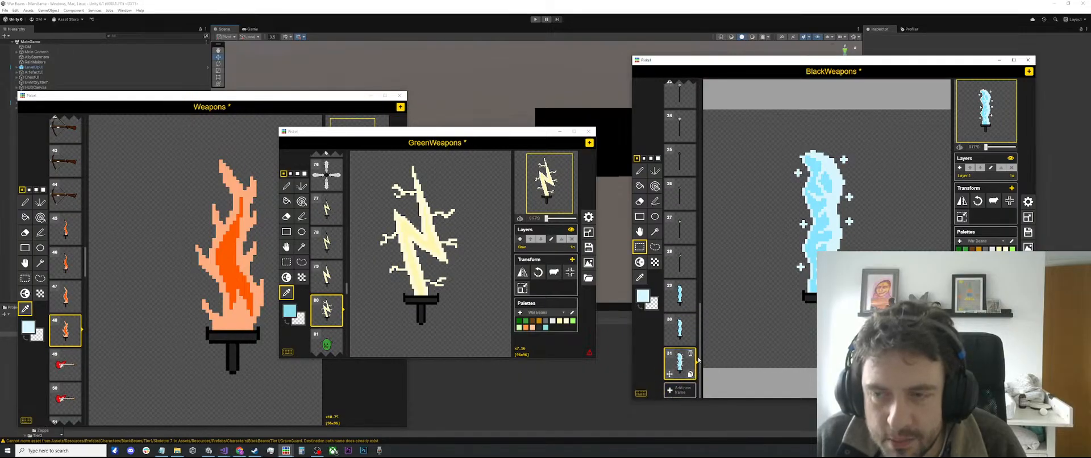
Step: Copy the whole sparkling ice sword from frame 31 and undo the sparkles drawn in that frame
left_click_drag(893, 121, 771, 354)
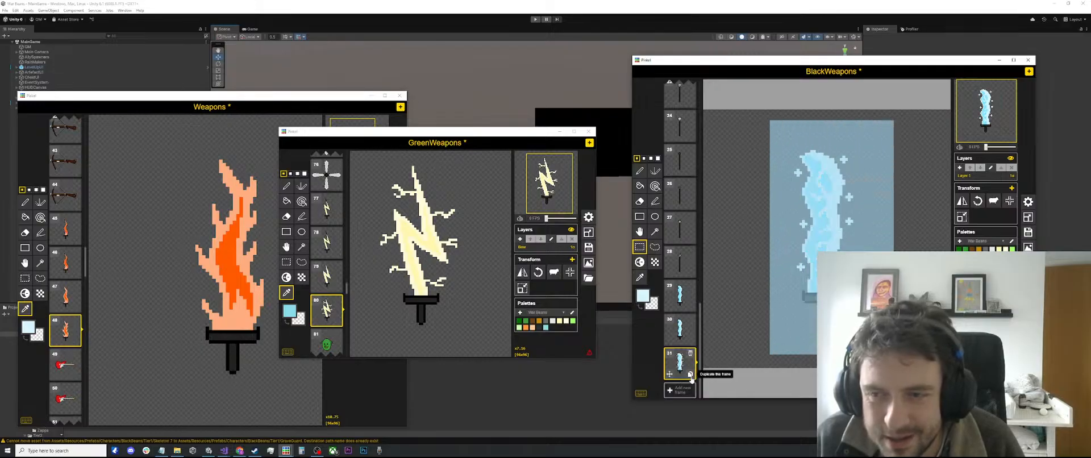
key("ctrl+z")
key("ctrl+z")
key("ctrl+z")
key("ctrl+z")
key("ctrl+z")
key("ctrl+z")
key("ctrl+z")
key("ctrl+z")
key("ctrl+z")
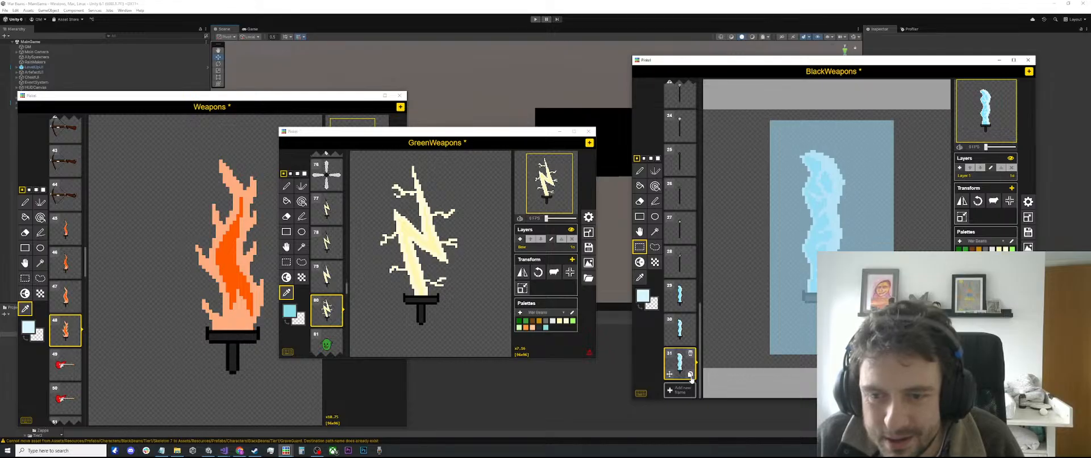
Step: Add a new frame 32 after the last one and paste the sparkling ice sword into it
left_click(682, 390)
key("ctrl+v")
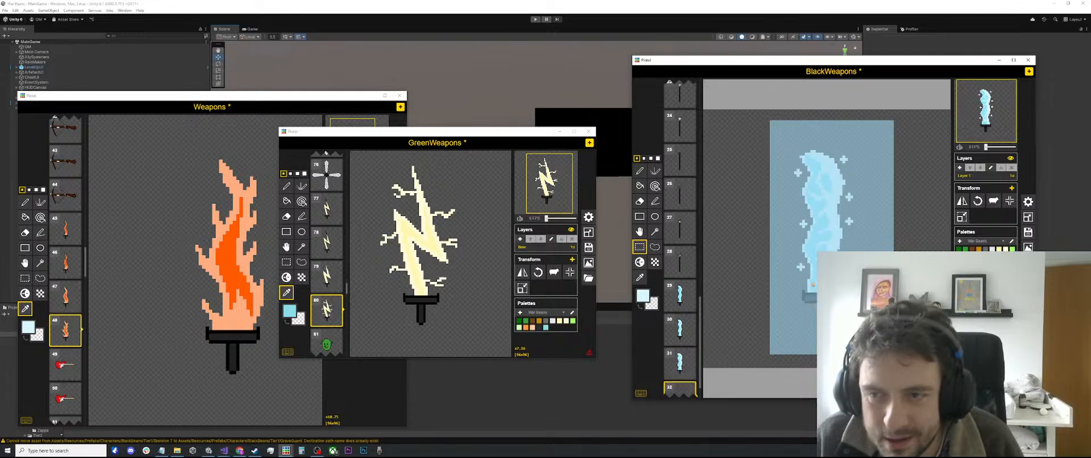
left_click(912, 237)
Step: Review the ice-sword variants in frames 29 to 32 one after another
left_click(680, 363)
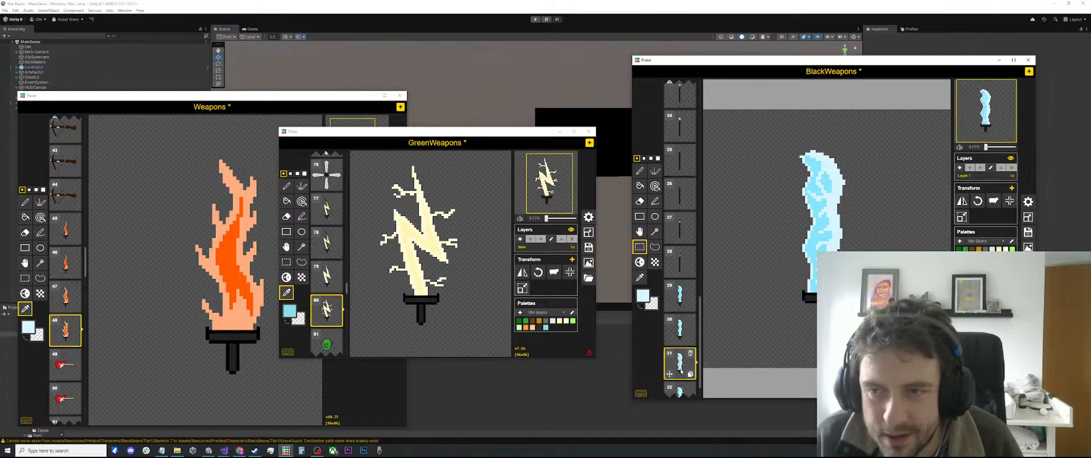
left_click(680, 336)
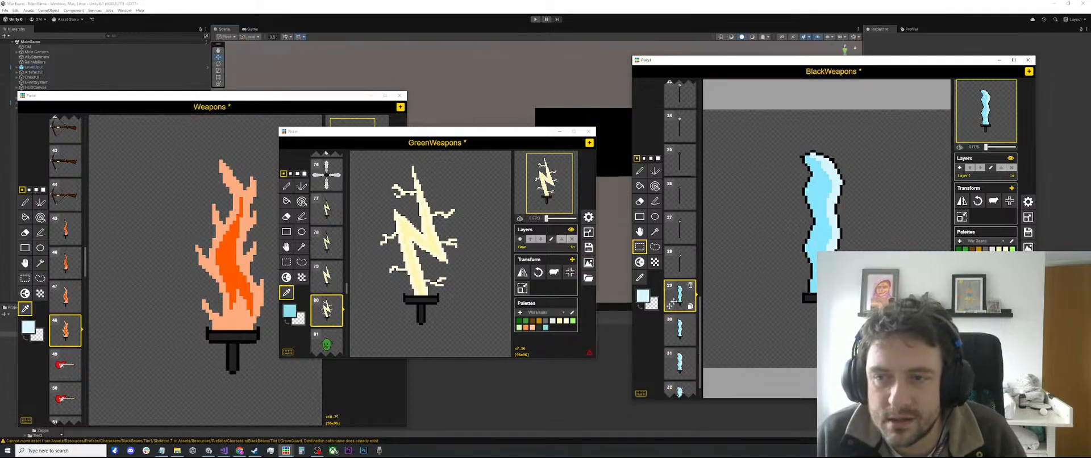
left_click(673, 301)
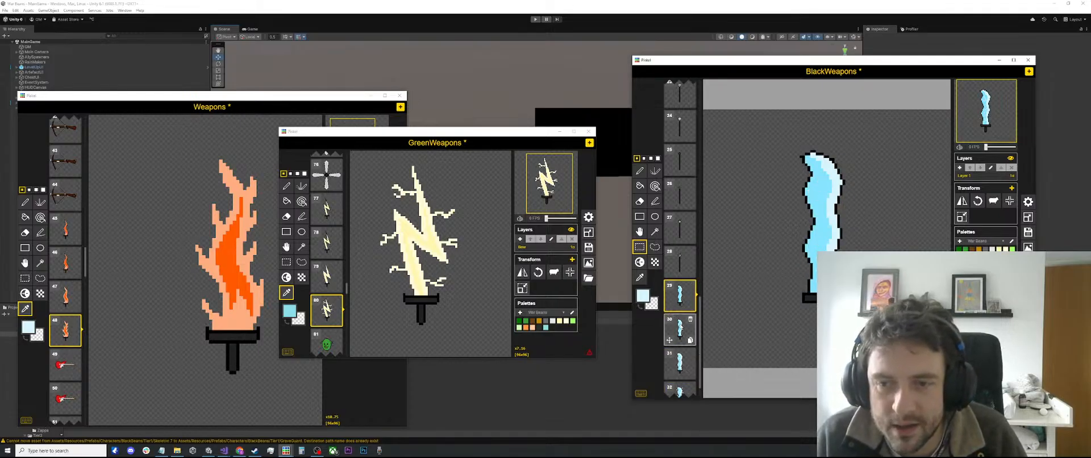
left_click(680, 328)
scroll(817, 224, "down", 3)
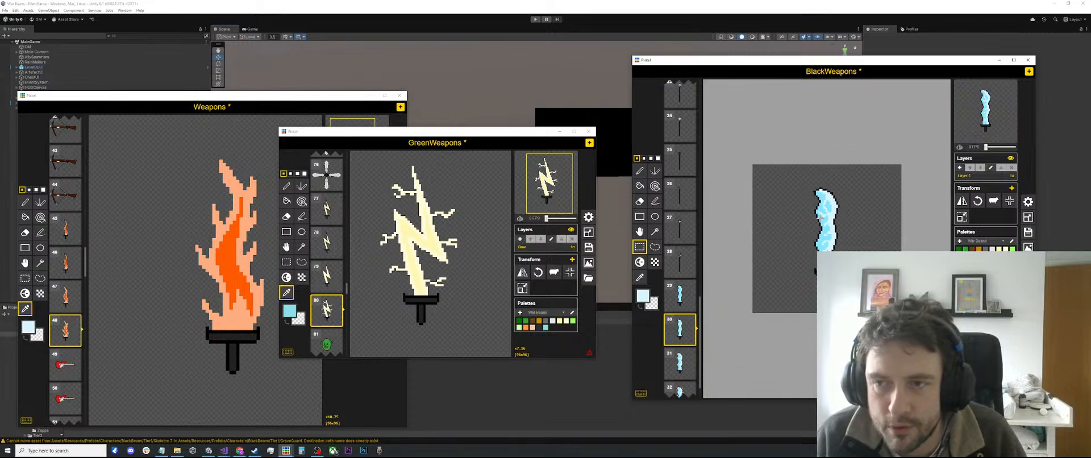
scroll(816, 224, "up", 1)
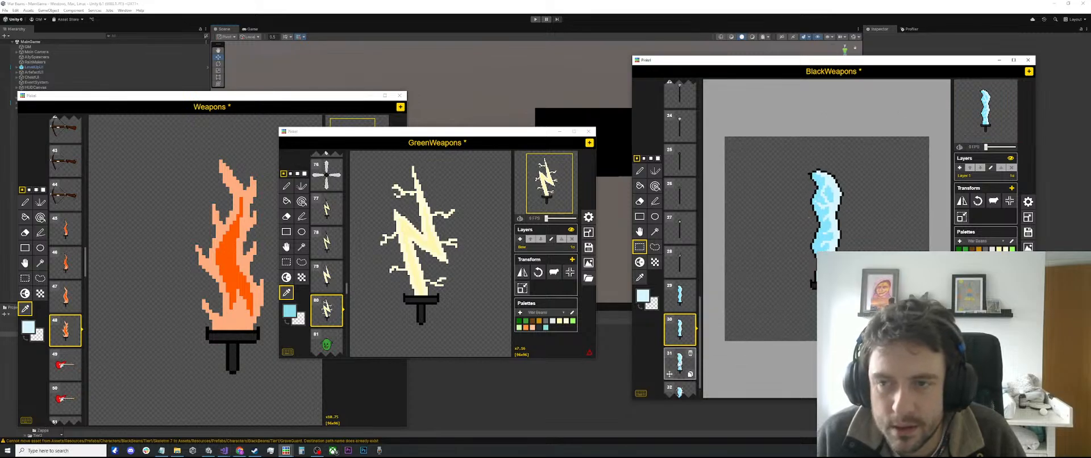
left_click(680, 364)
scroll(680, 363, "down", 1)
left_click(681, 364)
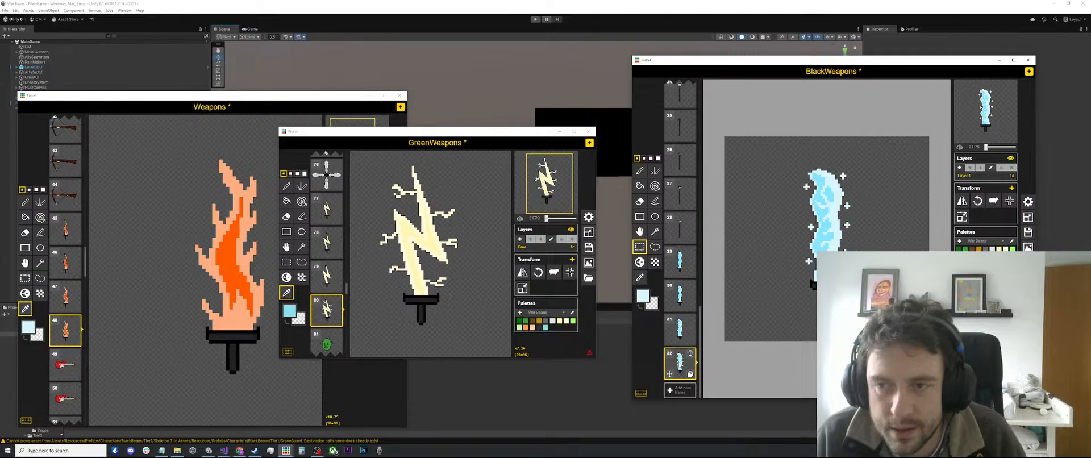
Step: Mirror the ice swords in frames 29 to 32 horizontally, one frame at a time
scroll(883, 225, "up", 2)
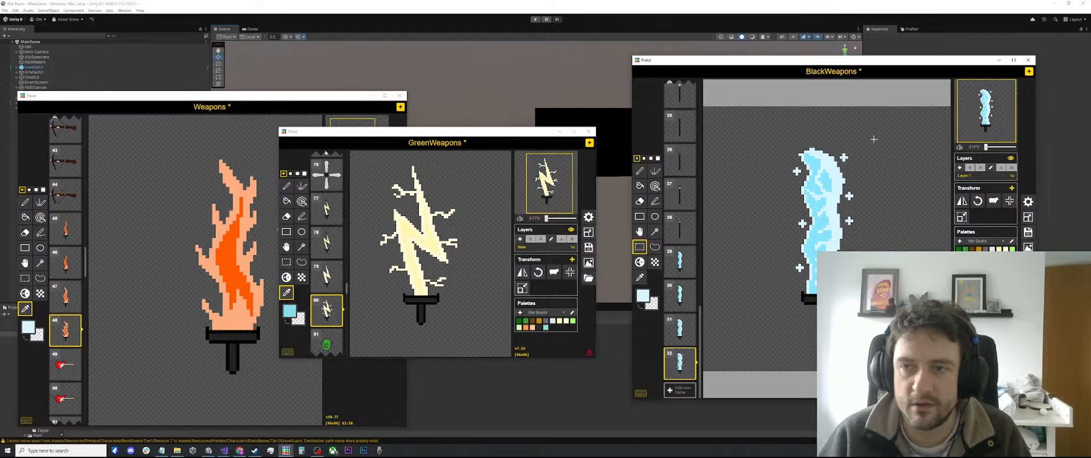
left_click_drag(921, 131, 740, 366)
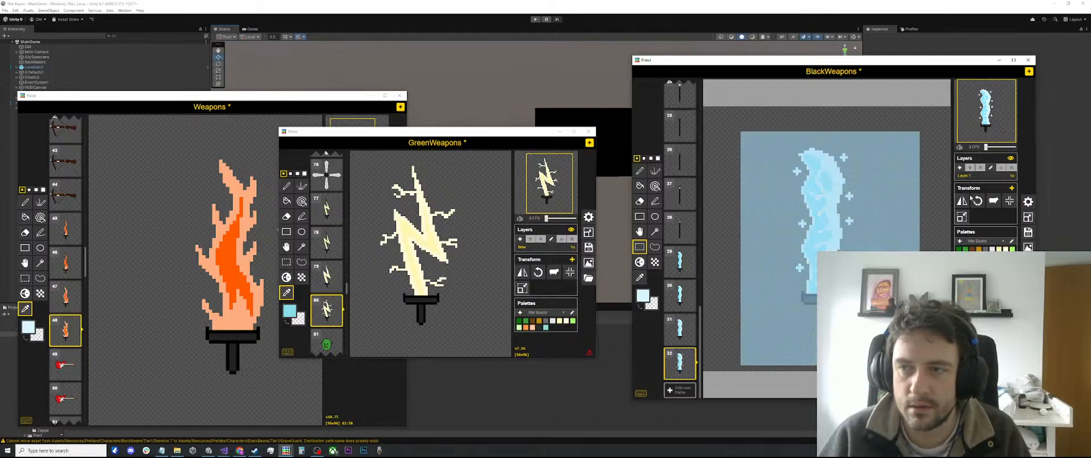
key("Up")
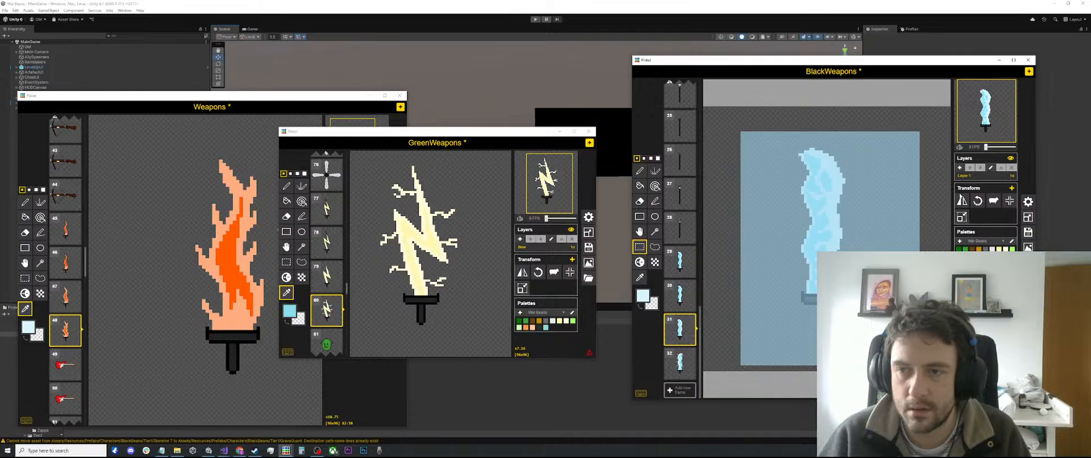
left_click(962, 201)
scroll(702, 284, "up", 1)
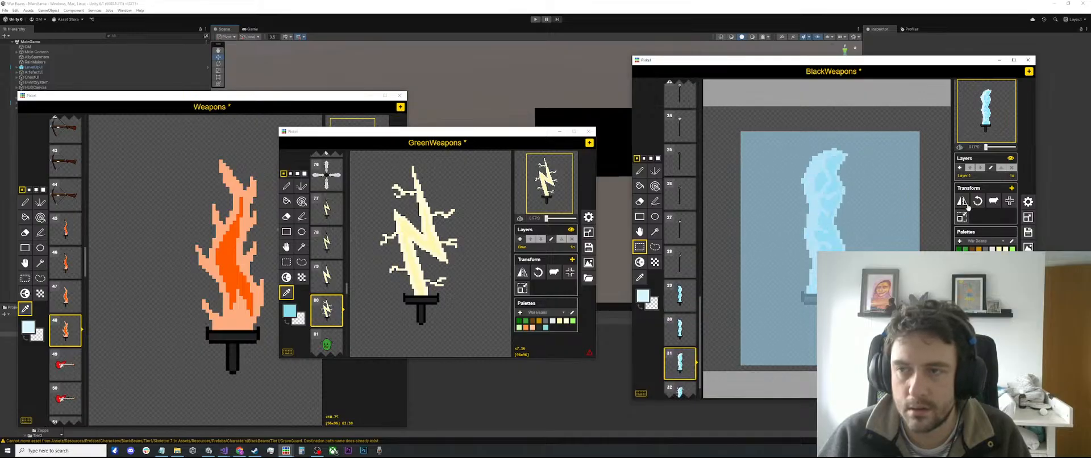
key("Up")
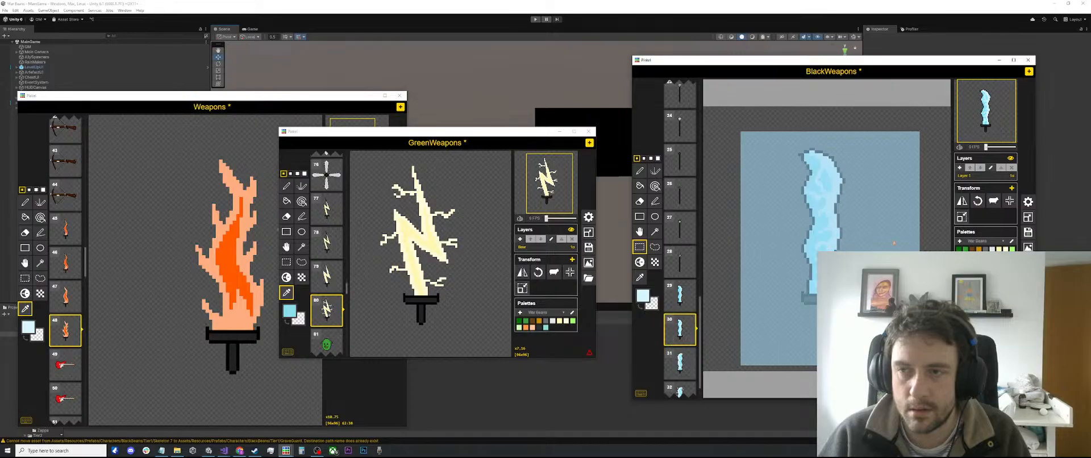
key("Up")
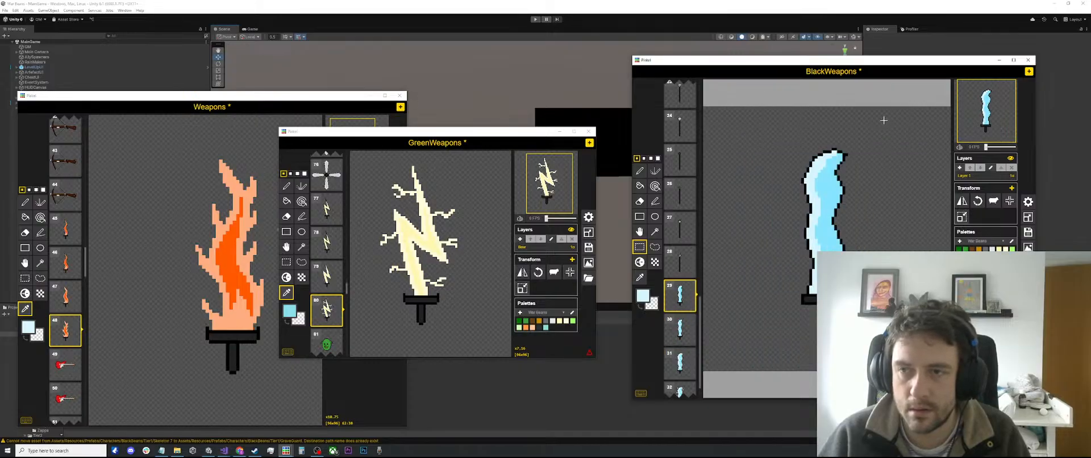
left_click(714, 323)
Step: Review the mirrored ice swords in frames 30 to 32 and inspect the sparkling sword in frame 32 up close
left_click(684, 336)
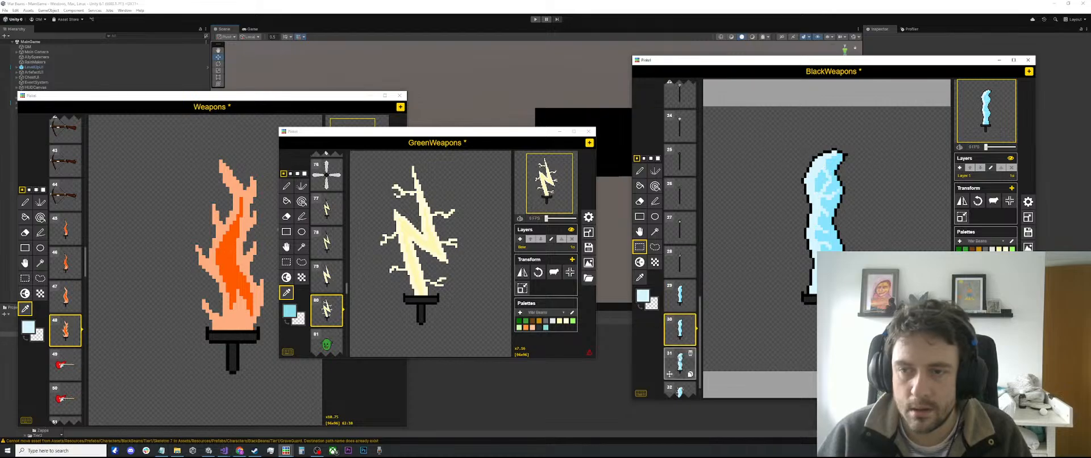
left_click(681, 360)
scroll(680, 359, "down", 1)
left_click(680, 361)
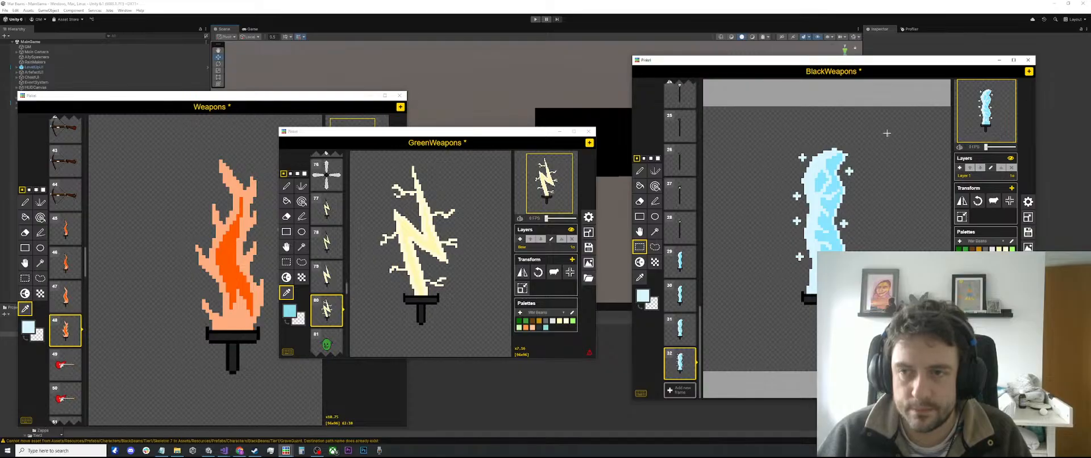
left_click_drag(887, 133, 765, 351)
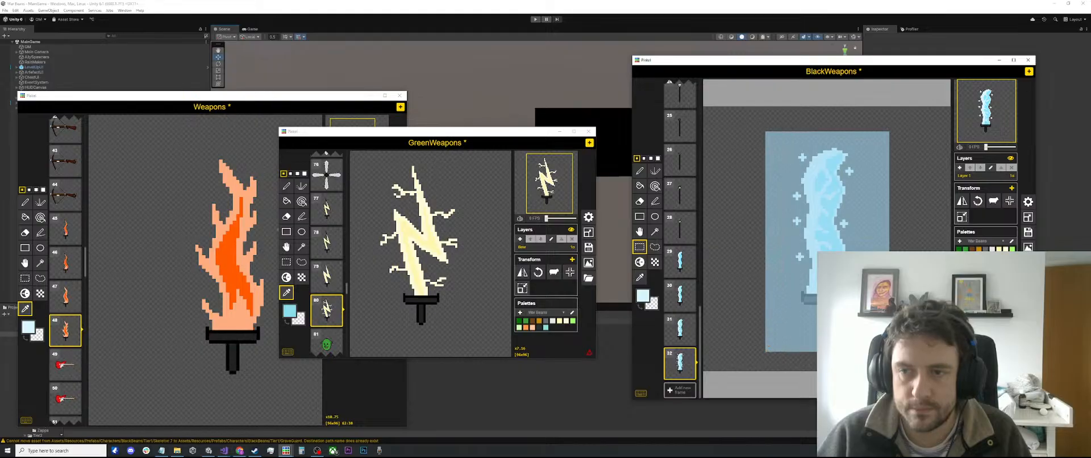
left_click(898, 158)
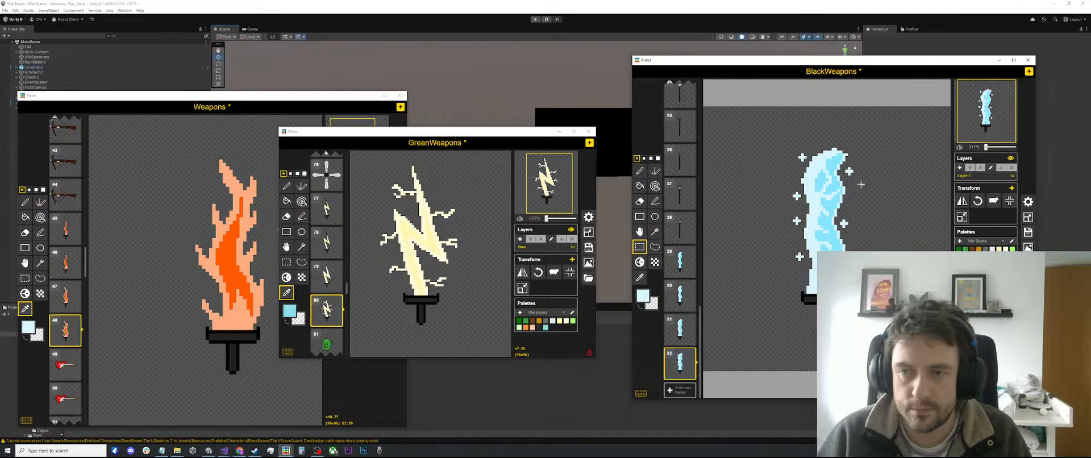
scroll(817, 166, "up", 2)
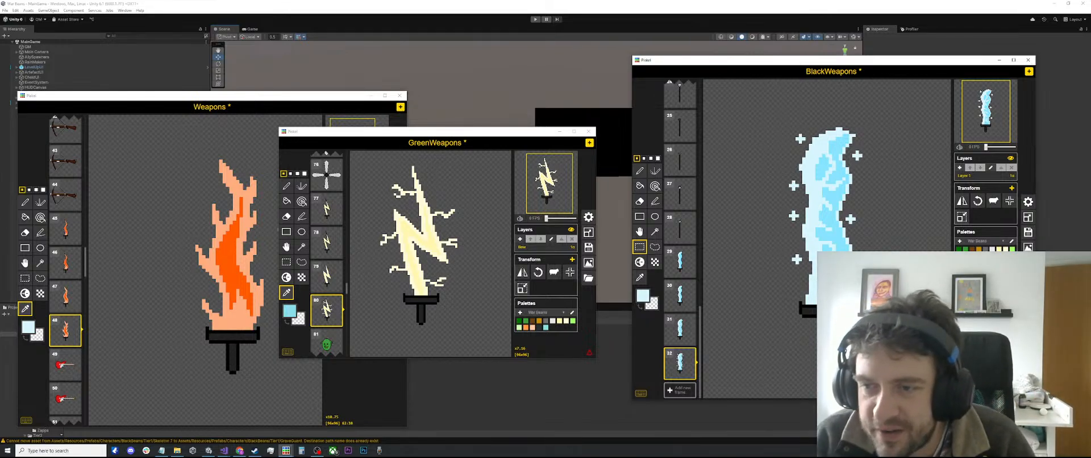
scroll(859, 180, "up", 4)
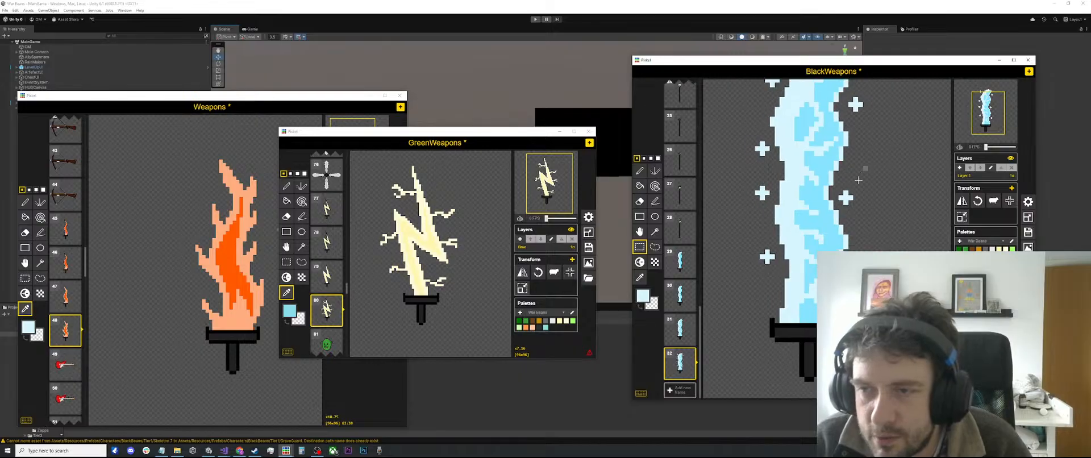
scroll(852, 189, "down", 1)
left_click_drag(822, 171, 848, 248)
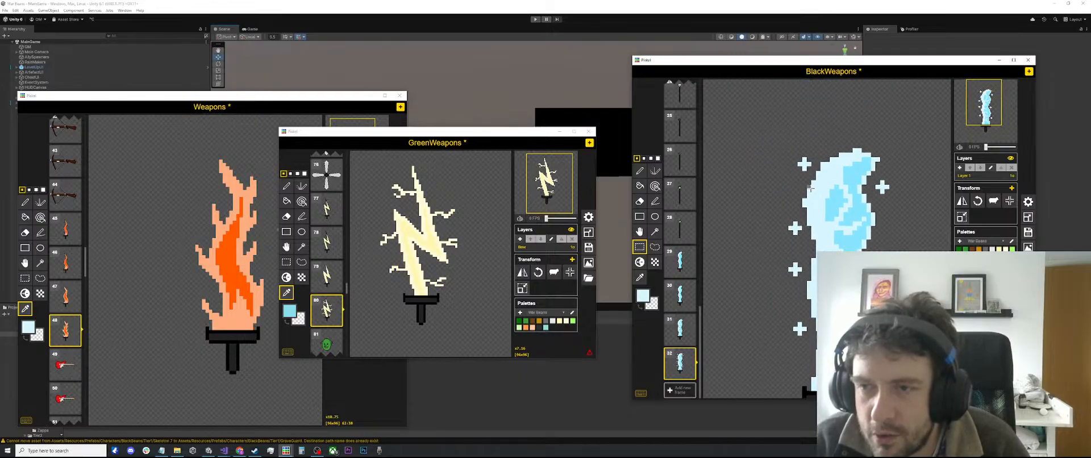
left_click_drag(810, 188, 791, 182)
scroll(798, 191, "down", 5)
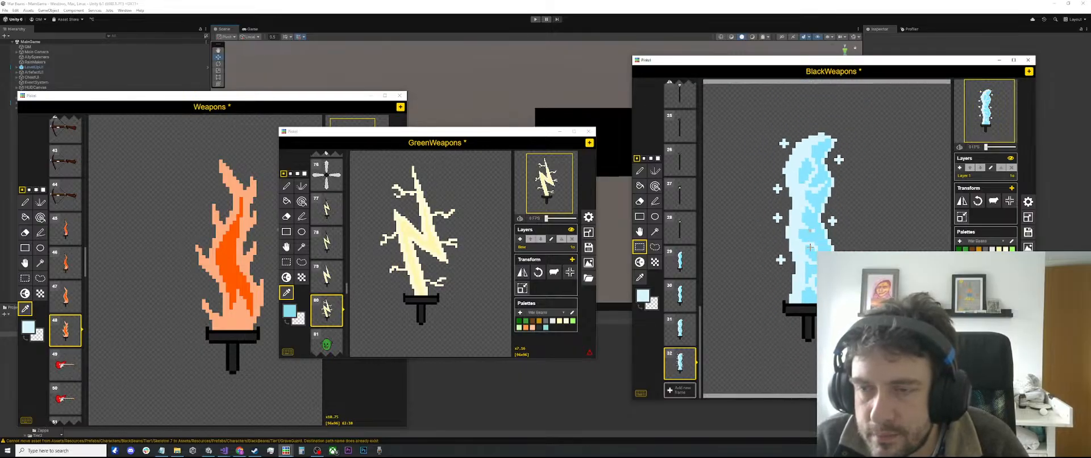
scroll(800, 172, "up", 2)
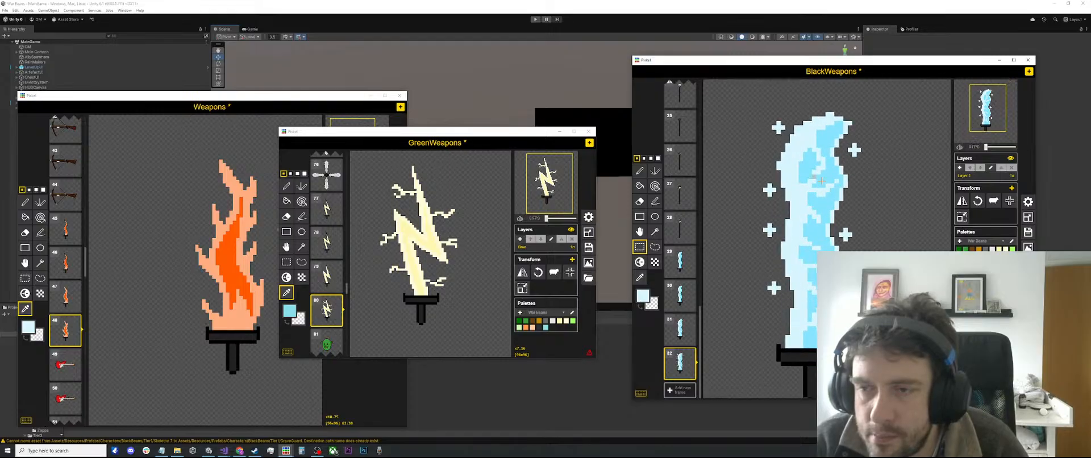
left_click(847, 233)
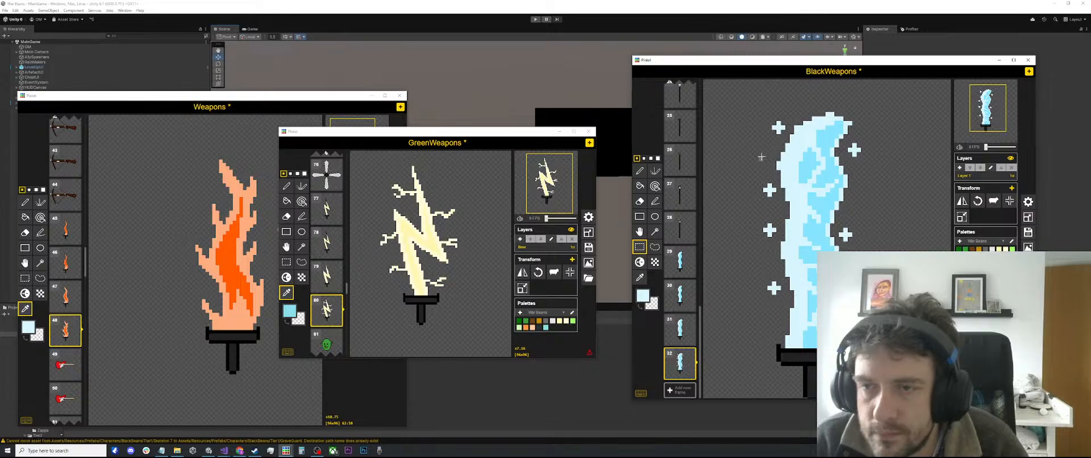
Step: Erase the sparkle at the upper left of the ice sword's tip in frame 32
left_click_drag(768, 111, 790, 138)
key("Delete")
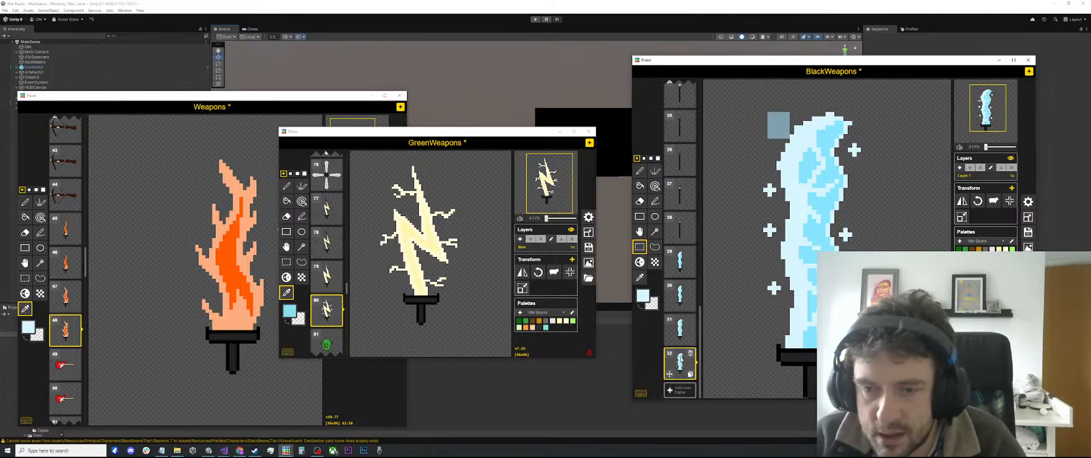
Step: Delete the sparkling ice-sword frame 32 and duplicate the outlined ice sword in frame 31
left_click(690, 353)
left_click(690, 372)
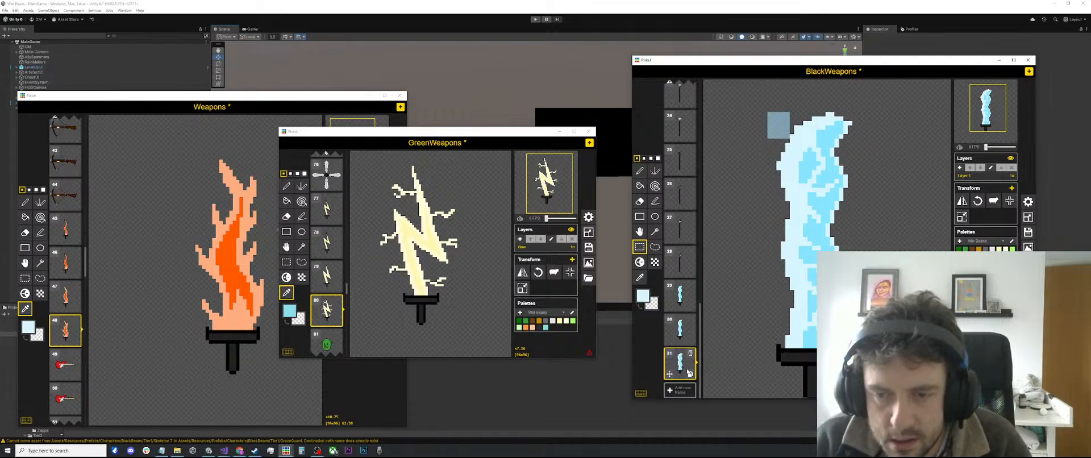
Step: Duplicate the last ice sword frame in BlackWeapons and sample the blade's pale blue edge colour
key("o")
scroll(776, 234, "up", 1)
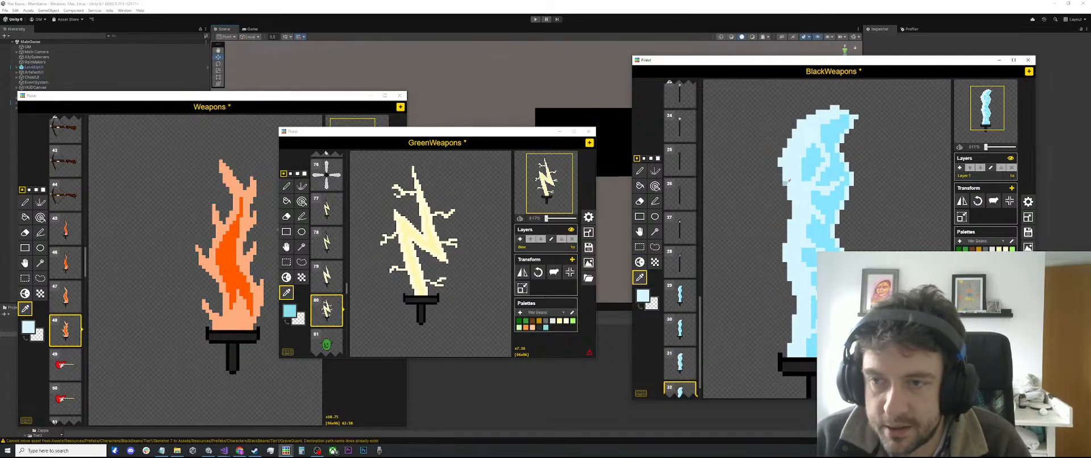
Step: Try to draw pale blue spikes freehand with the Pen tool along the left edge of the ice blade
key("p")
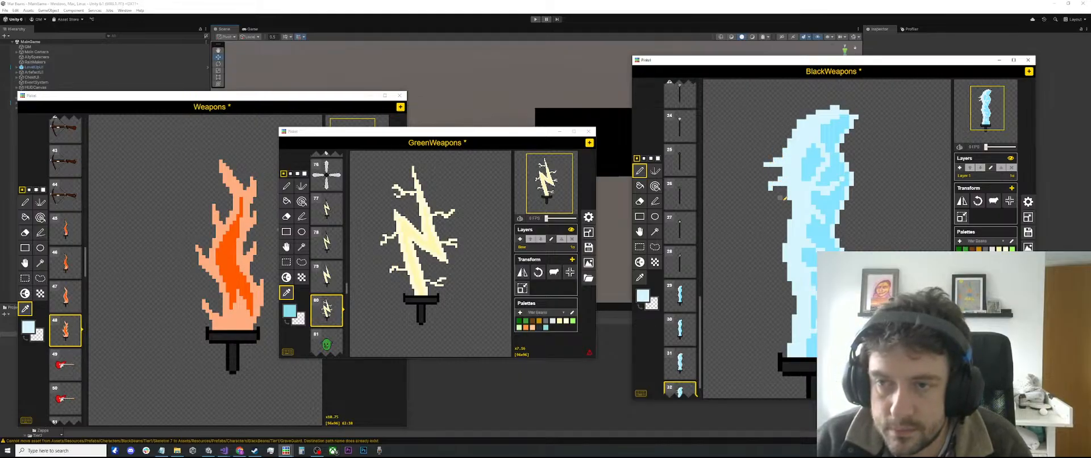
left_click_drag(792, 201, 769, 202)
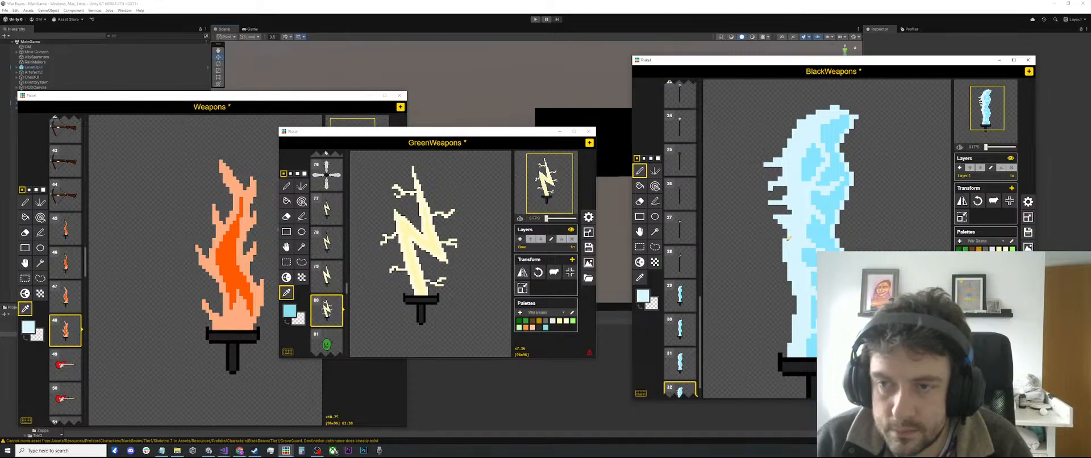
key("ctrl+z")
key("ctrl+z")
key("ctrl+z")
key("ctrl+z")
key("ctrl+z")
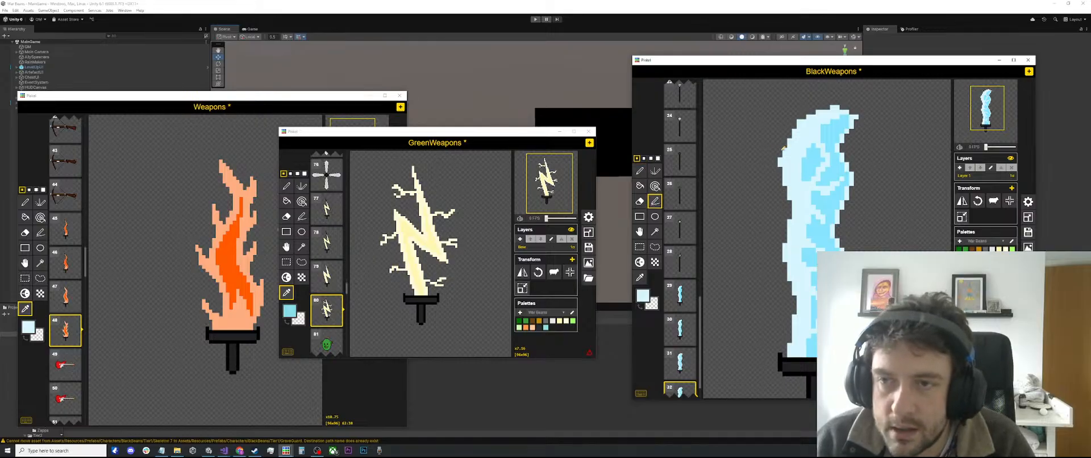
Step: Try to add straight pale blue spikes down the left edge of the ice blade with the Stroke tool
key("l")
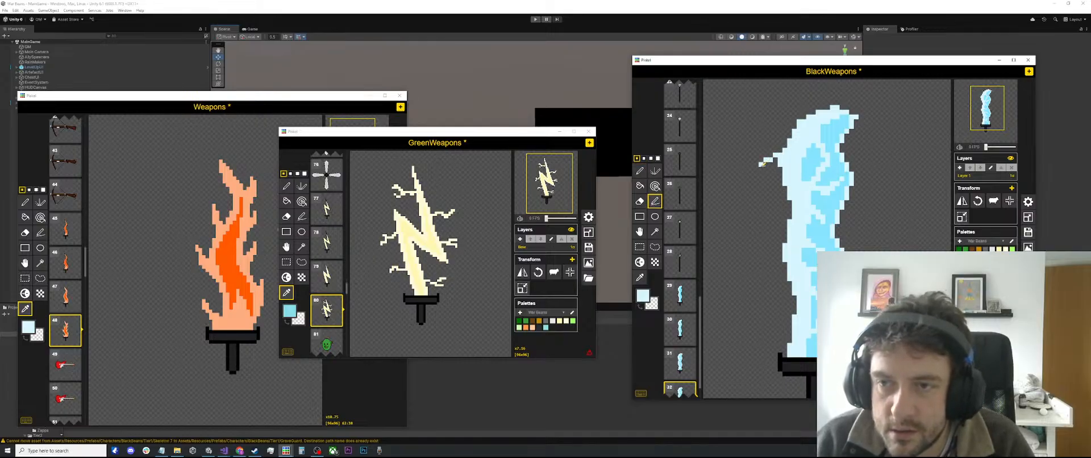
mouse_move(764, 165)
left_mouse_down()
mouse_move(779, 164)
mouse_move(773, 190)
mouse_move(786, 190)
left_mouse_up()
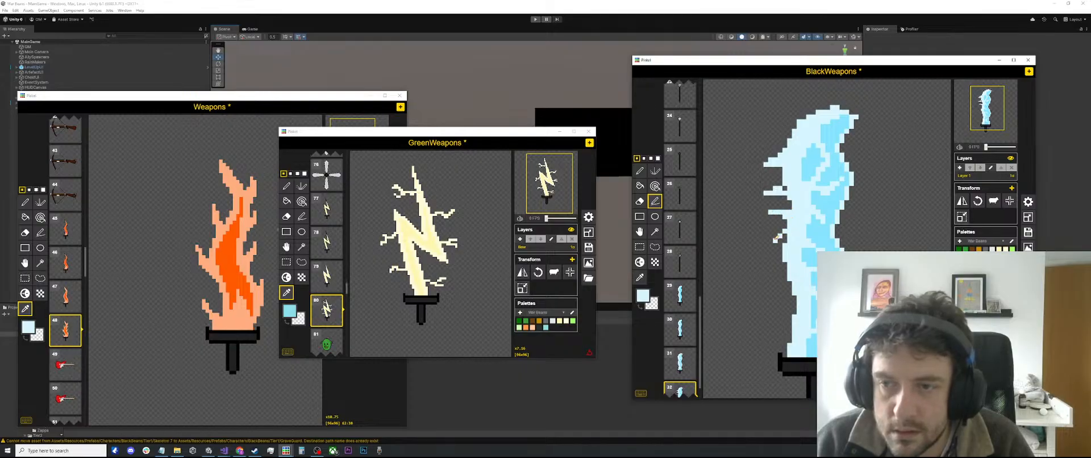
left_click_drag(775, 239, 786, 240)
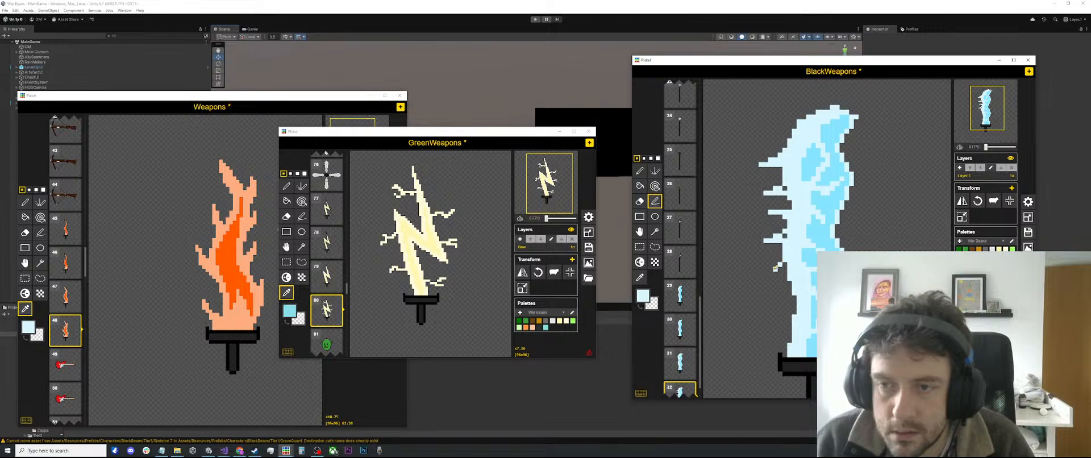
mouse_move(775, 267)
left_mouse_down()
mouse_move(788, 269)
mouse_move(774, 291)
mouse_move(789, 291)
left_mouse_up()
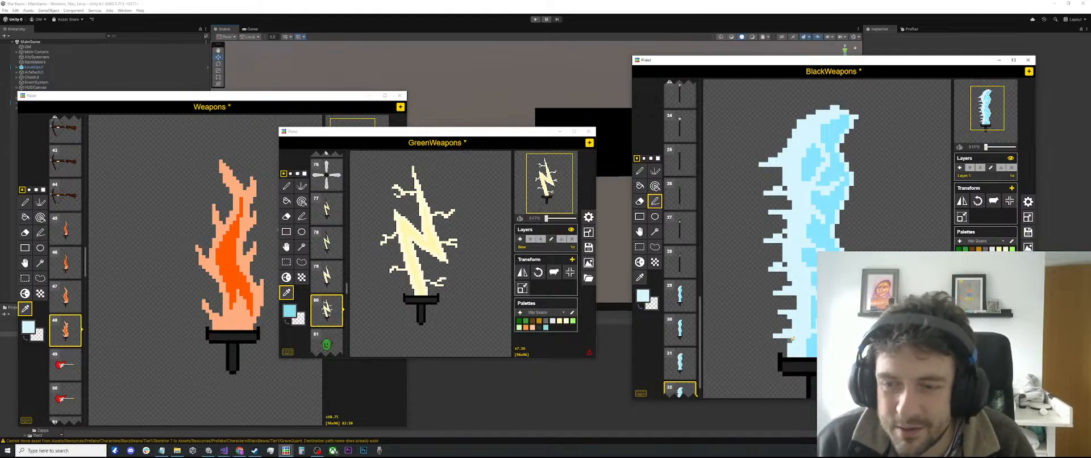
scroll(787, 263, "down", 1)
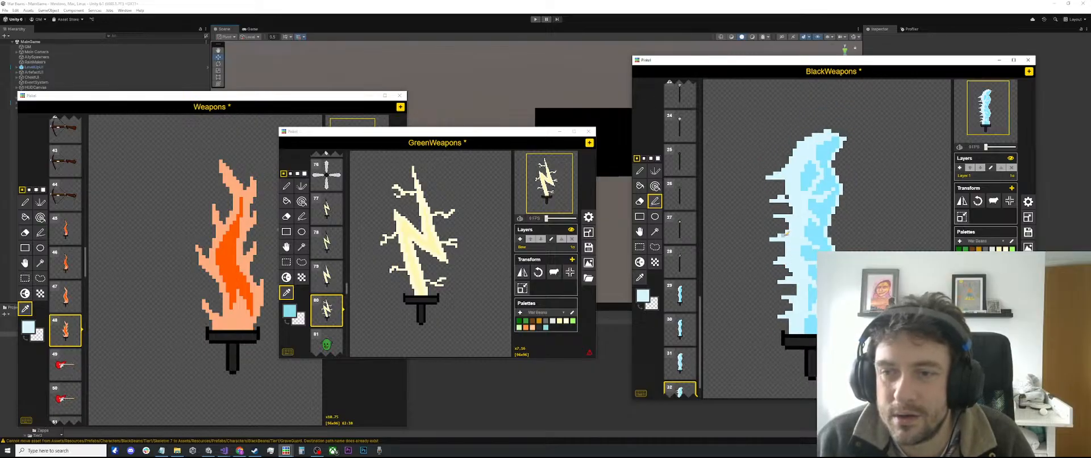
scroll(789, 191, "down", 5)
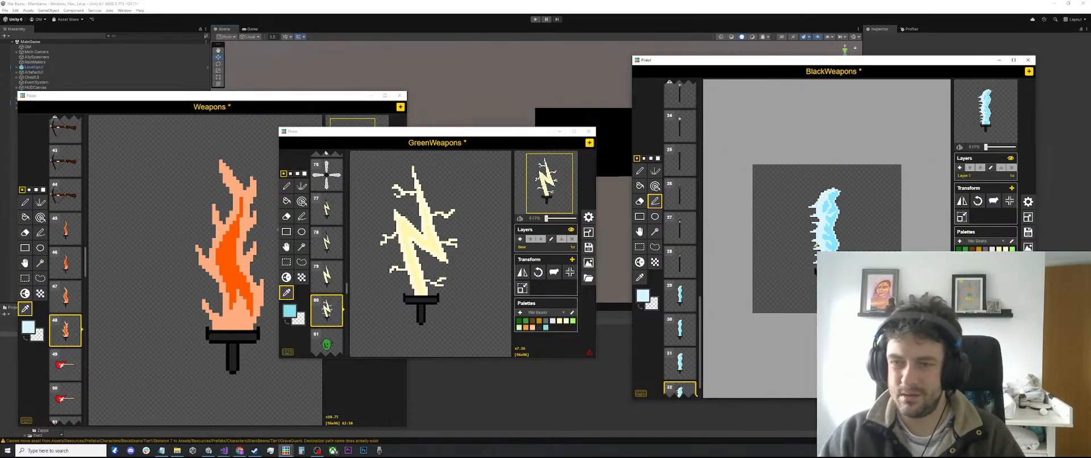
scroll(840, 204, "up", 2)
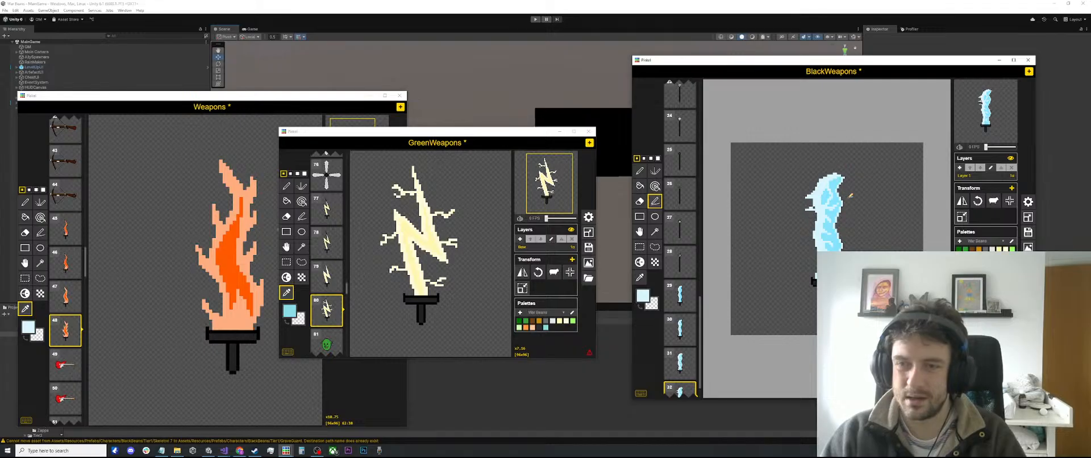
key("ctrl+z")
Step: Draw pale blue spikes down the right edge of the ice blade with the Stroke tool and fill the gap enclosed by the middle spike
scroll(851, 196, "up", 1)
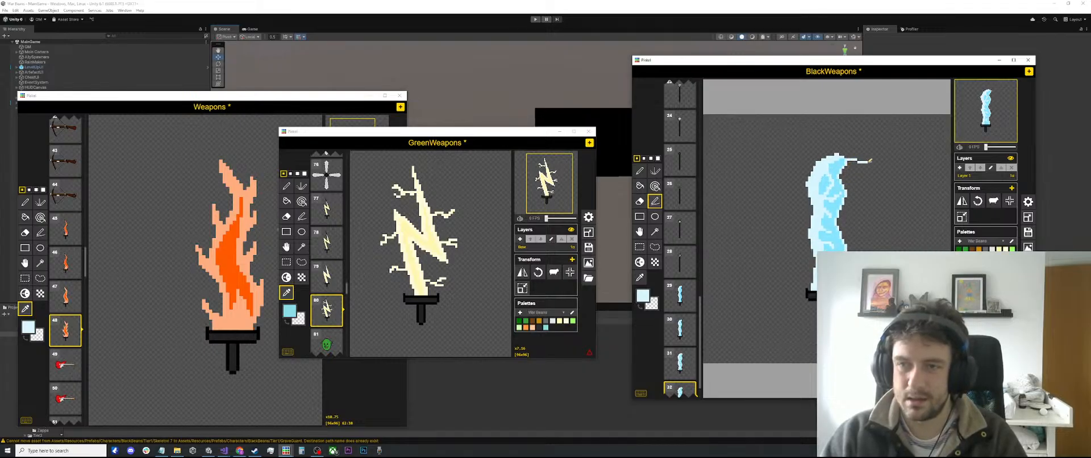
scroll(853, 161, "up", 1)
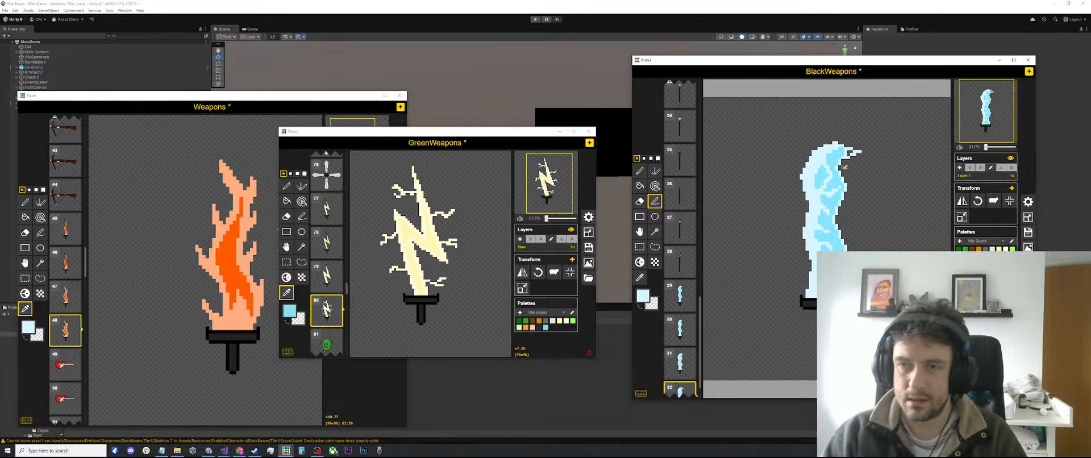
left_click_drag(846, 182, 858, 187)
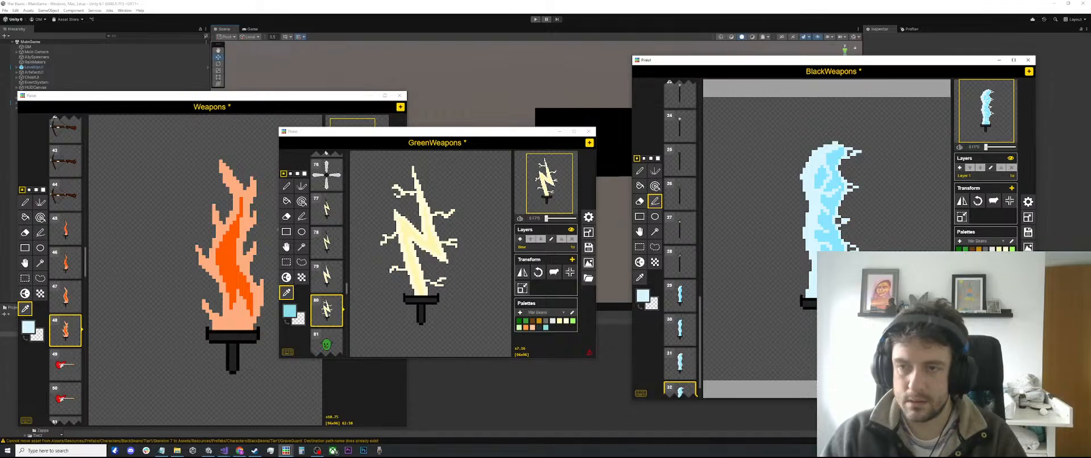
scroll(836, 200, "up", 2)
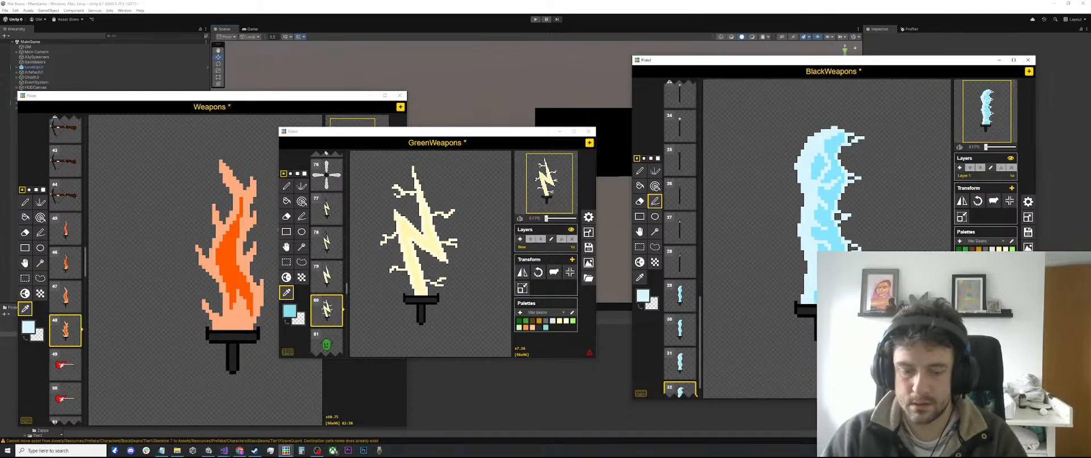
scroll(837, 200, "up", 2)
key("b")
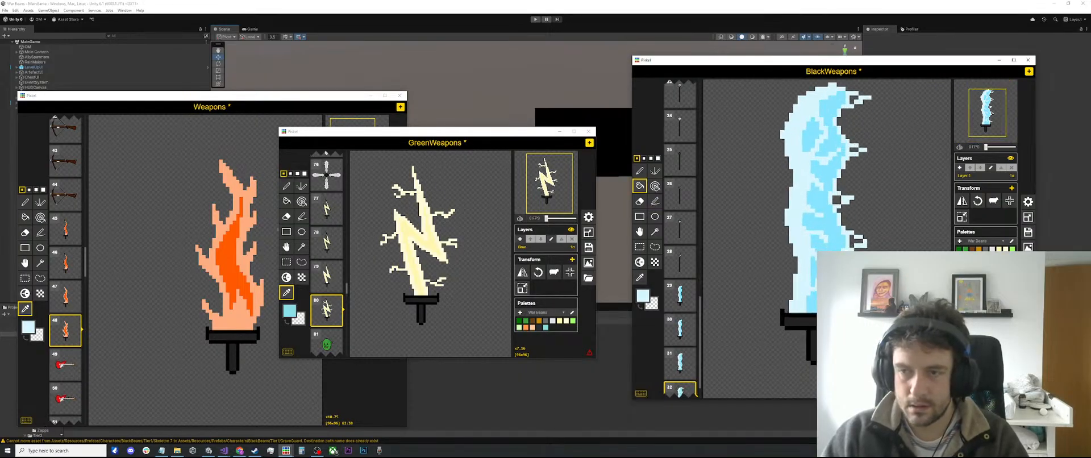
left_click(837, 200)
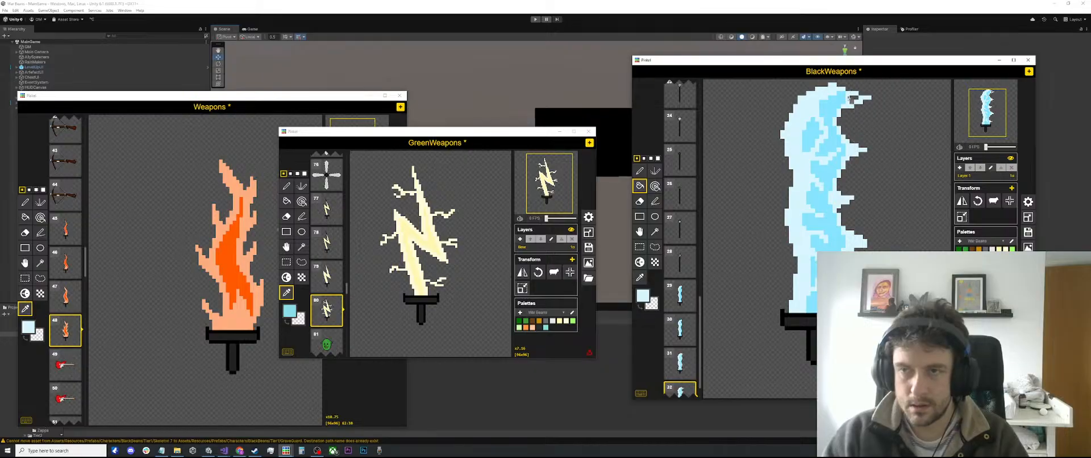
scroll(863, 217, "down", 3)
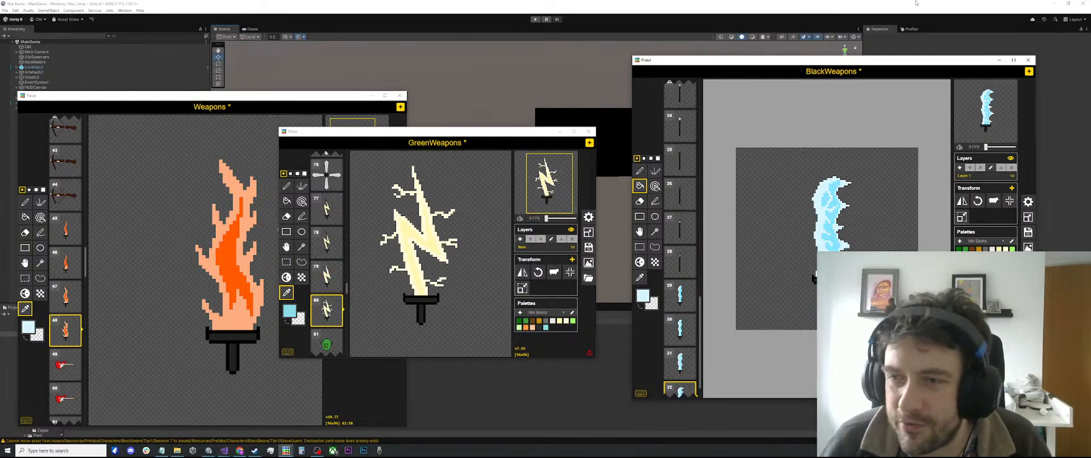
scroll(814, 279, "up", 3)
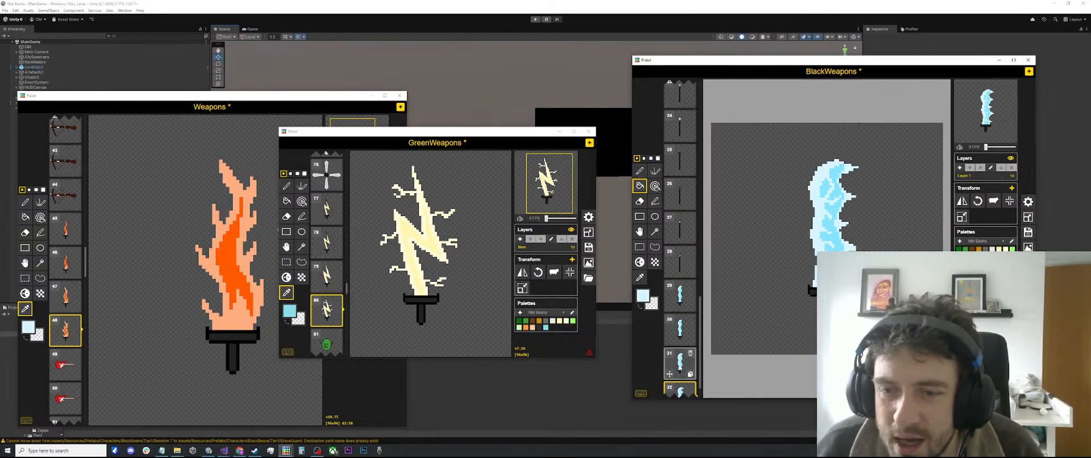
scroll(680, 341, "down", 2)
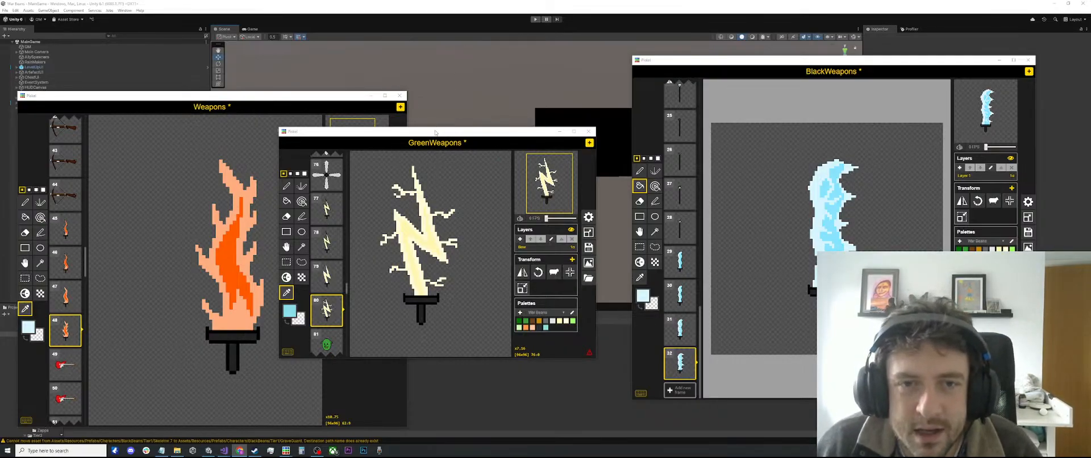
Step: Save the GreenWeapons sprite and the Weapons sprite
left_click_drag(438, 130, 480, 140)
key("ctrl+s")
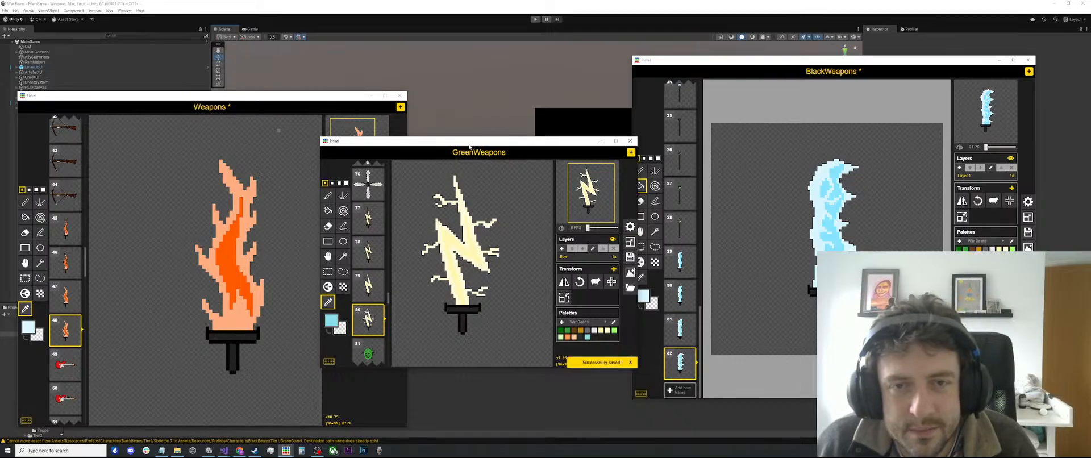
left_click(275, 106)
key("ctrl+s")
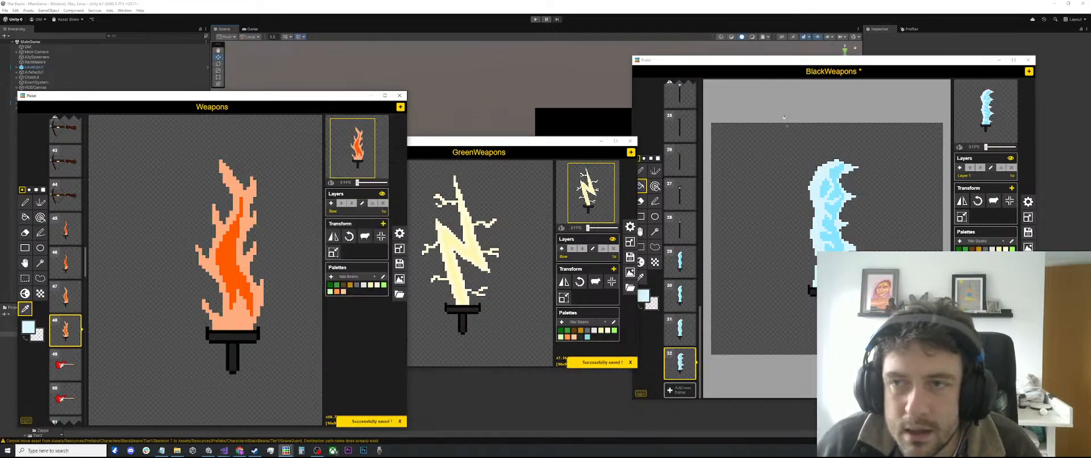
Step: Compare the last four ice sword frames in BlackWeapons, ending on the spiked version
left_click(827, 62)
left_click(688, 331)
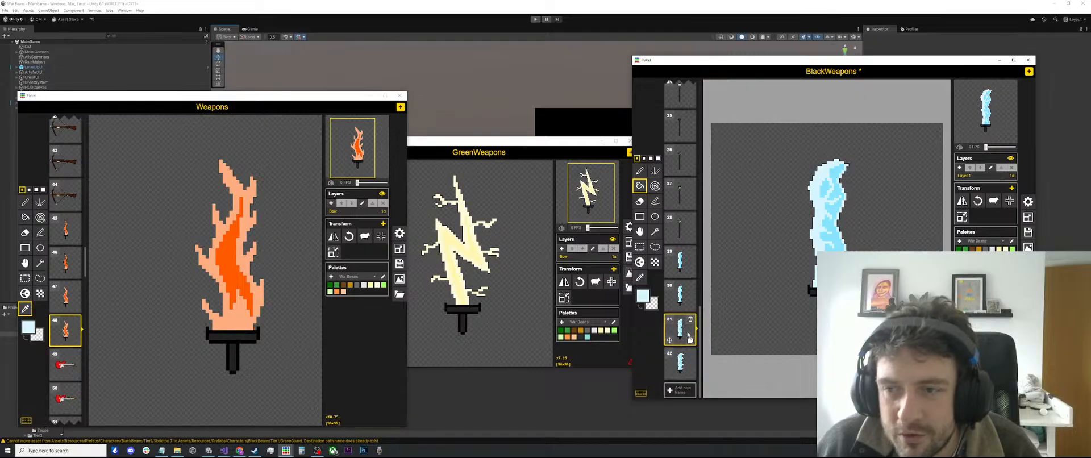
left_click(684, 296)
left_click(682, 272)
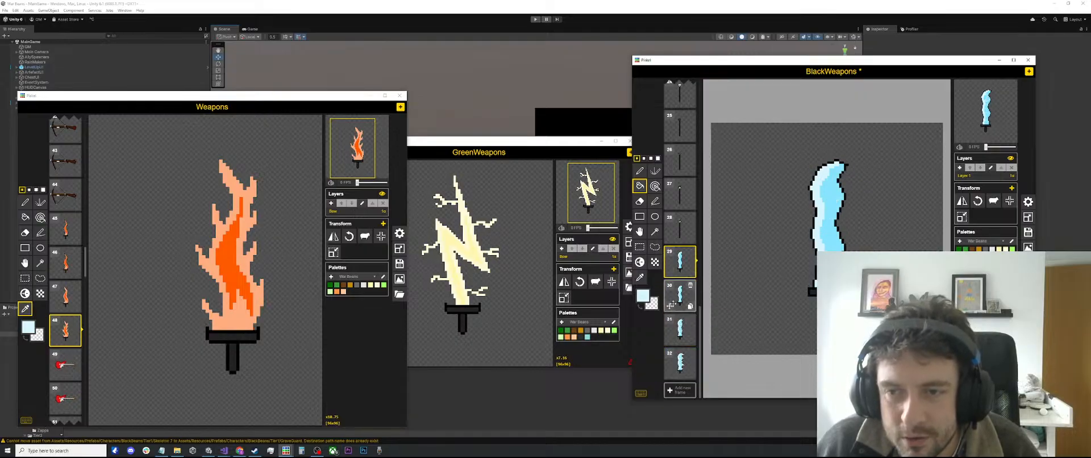
scroll(681, 290, "up", 1)
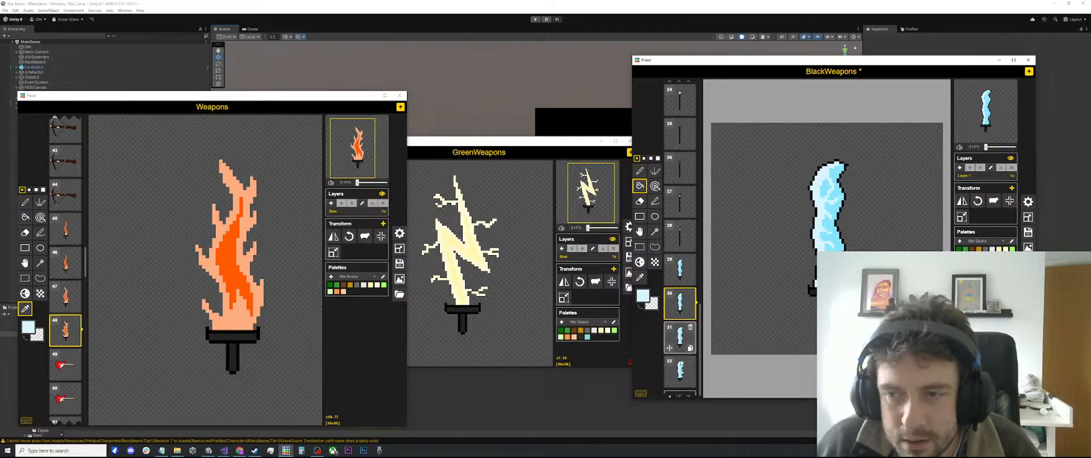
left_click(680, 364)
scroll(680, 363, "down", 1)
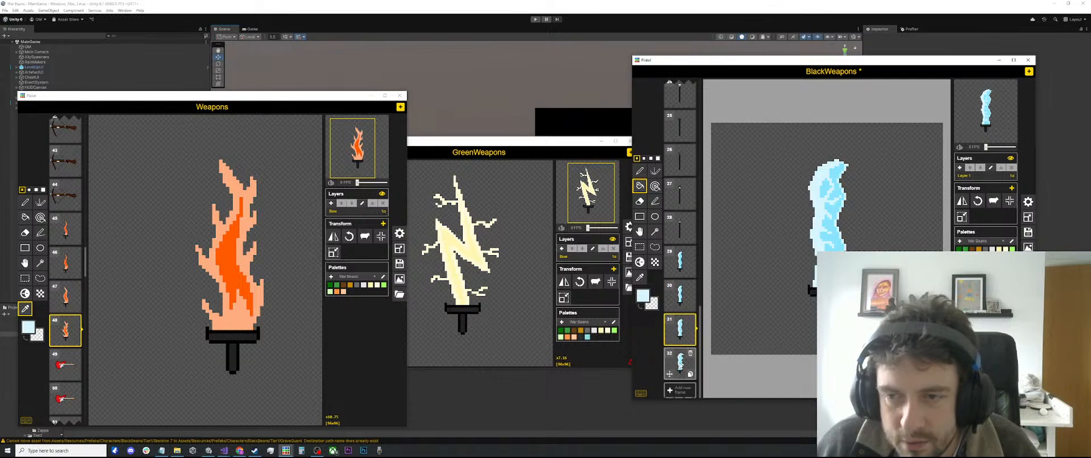
left_click(680, 364)
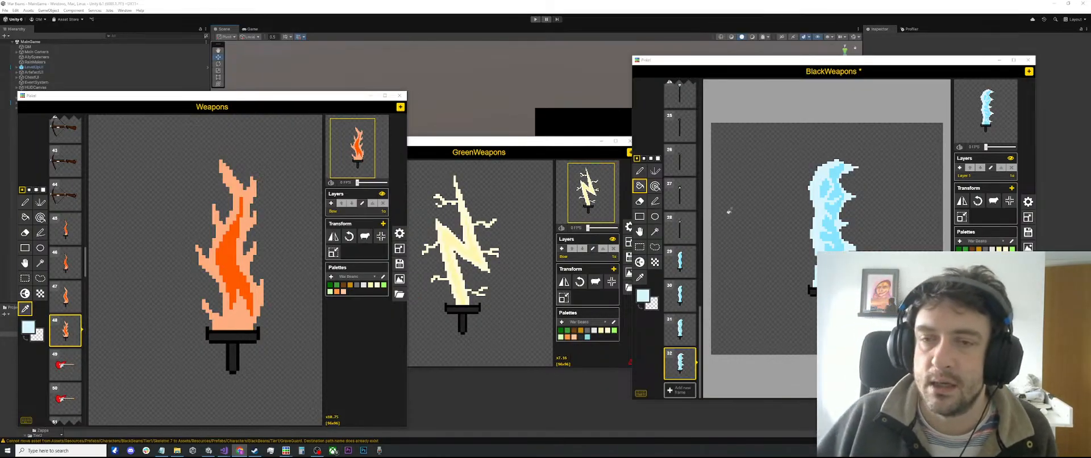
Step: Add a new blank frame at the end of the BlackWeapons sprite
mouse_move(684, 257)
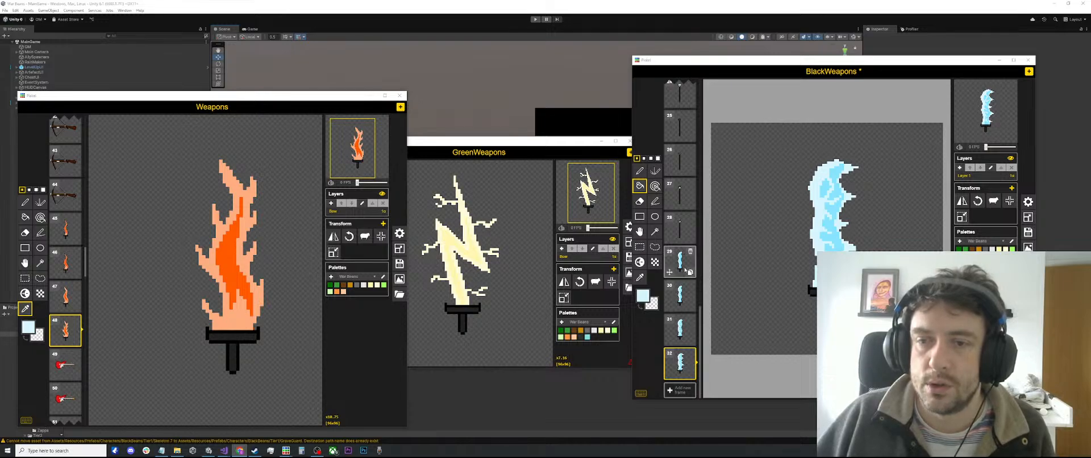
left_click(680, 390)
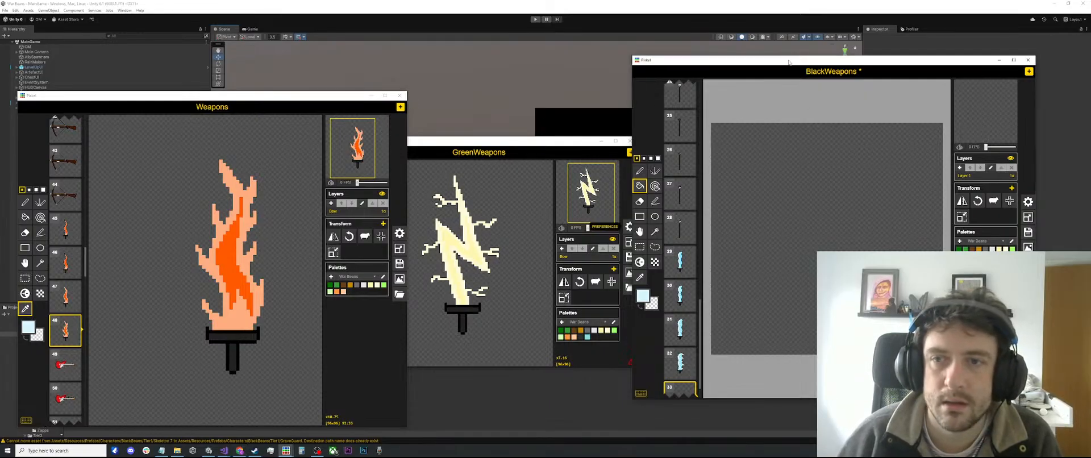
scroll(755, 225, "down", 2)
scroll(682, 273, "down", 1)
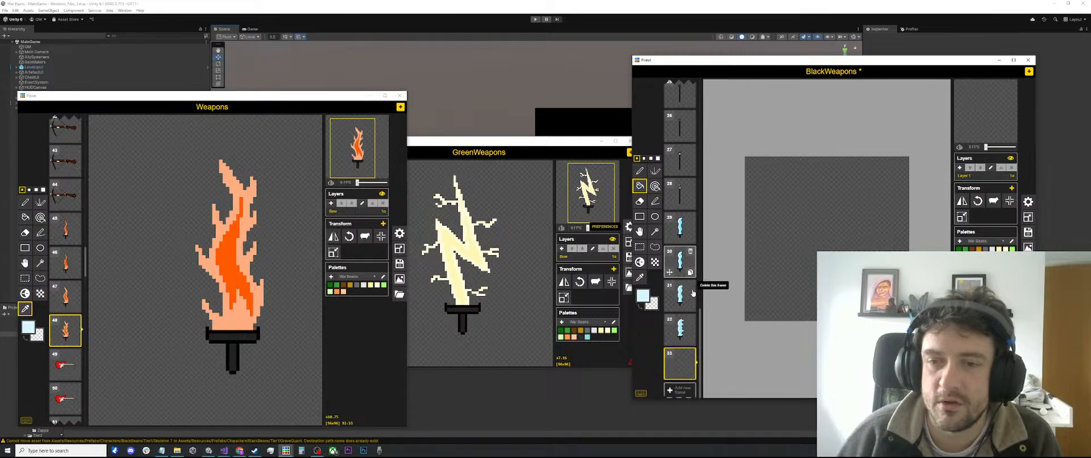
scroll(797, 220, "up", 1)
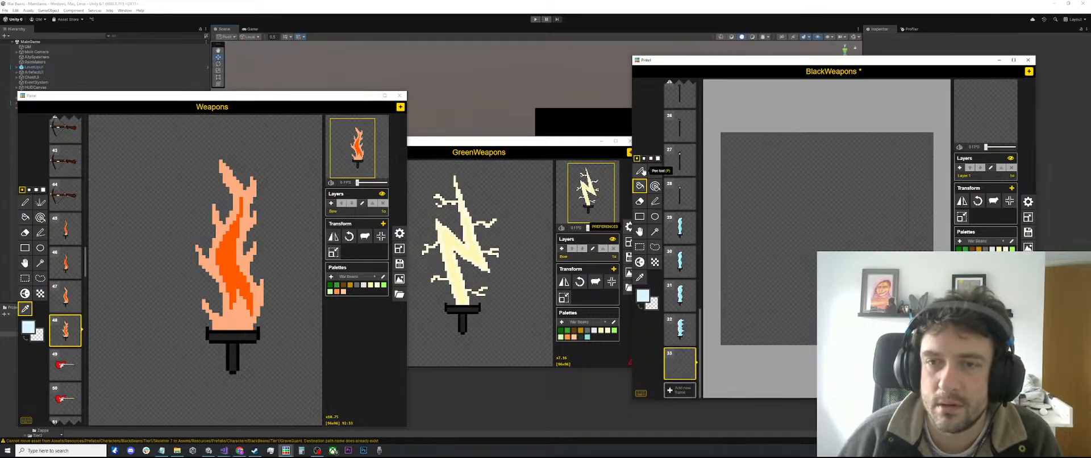
Step: Try to sketch a new weapon outline with pale blue Pen strokes on the blank frame
left_click(640, 170)
mouse_move(786, 218)
left_mouse_down()
mouse_move(856, 226)
mouse_move(840, 253)
left_mouse_up()
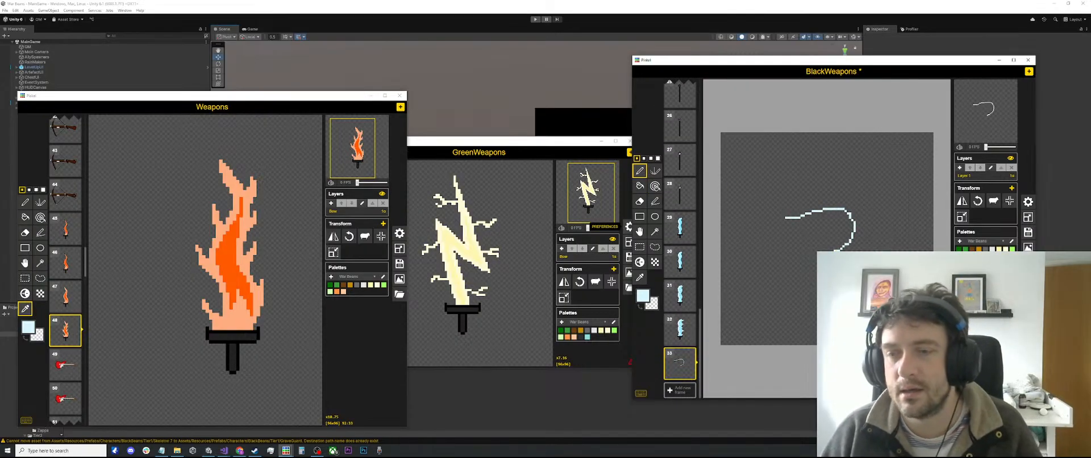
key("ctrl+z")
scroll(784, 251, "up", 1)
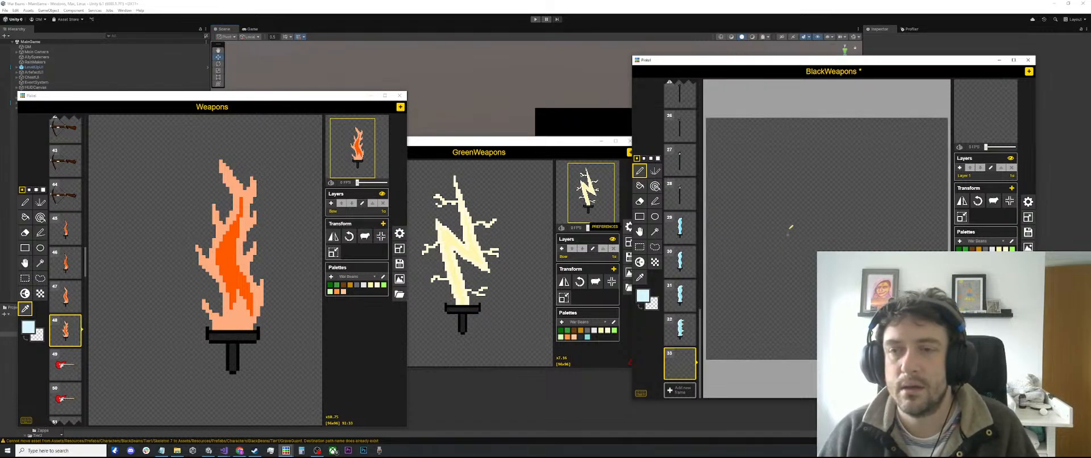
left_click_drag(798, 199, 868, 199)
key("ctrl+z")
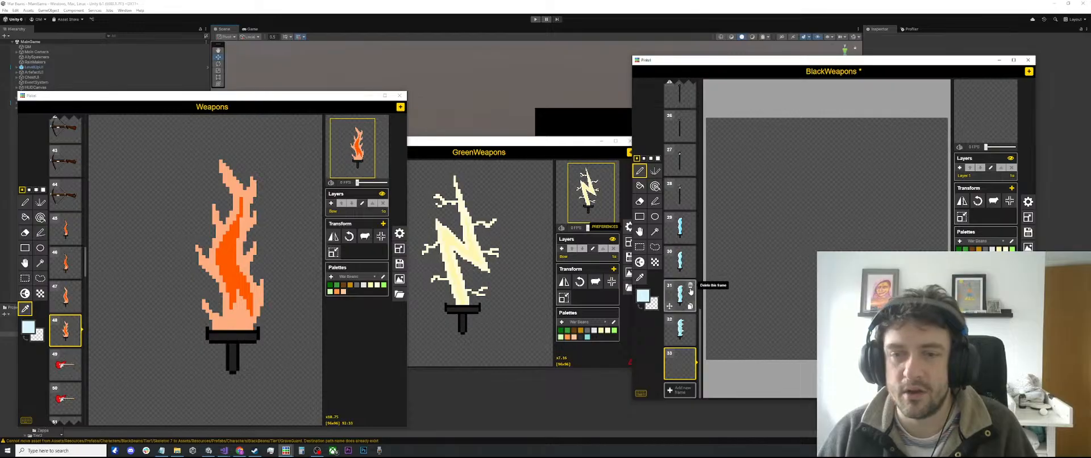
Step: Set the Pen colour to black and try a large freehand circle outline on the blank frame
left_click(643, 295)
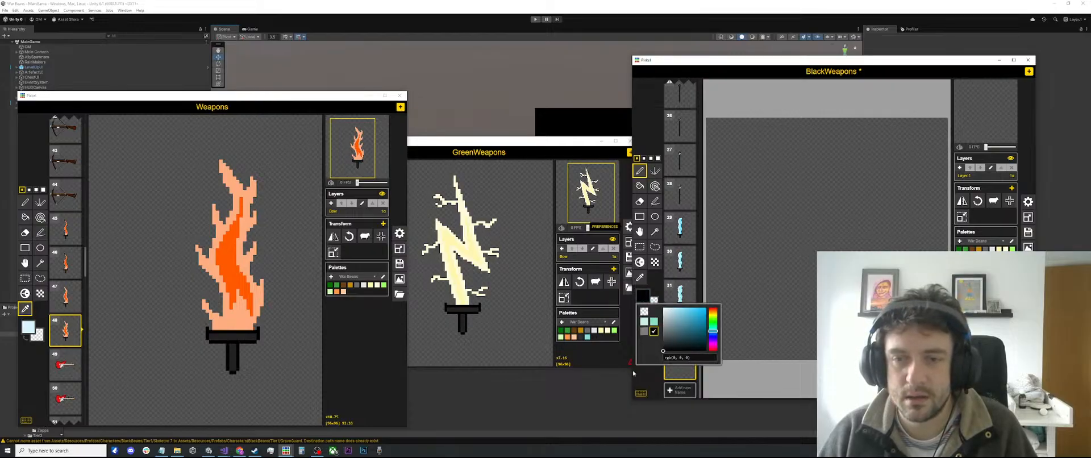
mouse_move(783, 196)
left_mouse_down()
mouse_move(831, 191)
mouse_move(858, 225)
mouse_move(861, 250)
mouse_move(804, 290)
mouse_move(771, 245)
mouse_move(785, 198)
left_mouse_up()
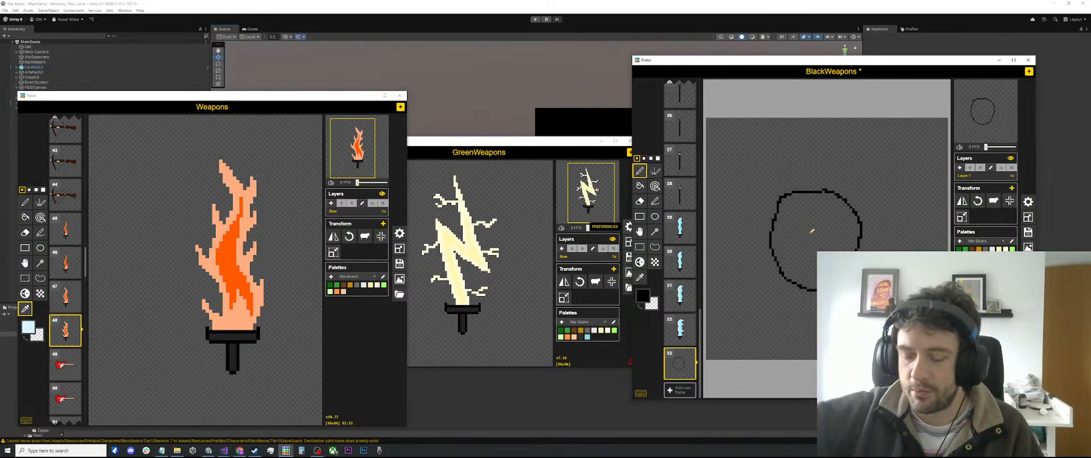
key("ctrl+z")
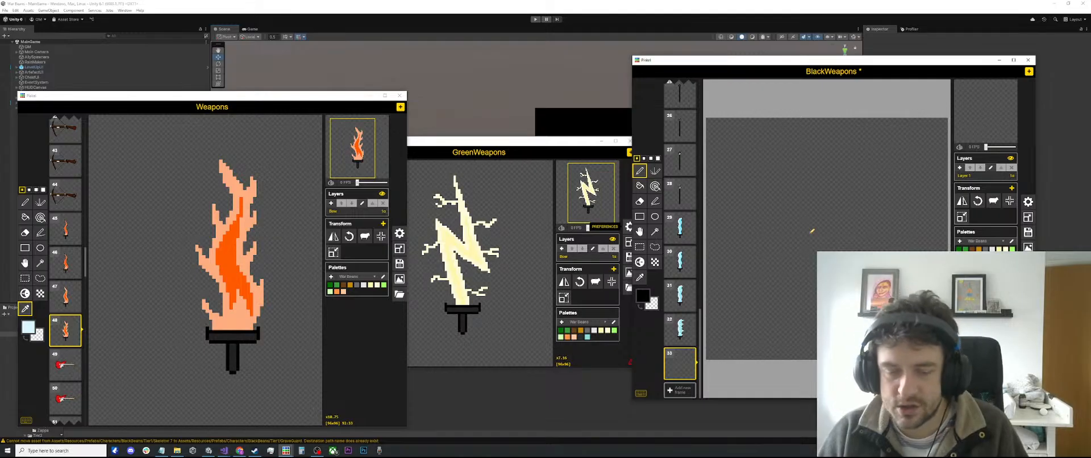
scroll(803, 209, "up", 2)
scroll(802, 209, "down", 1)
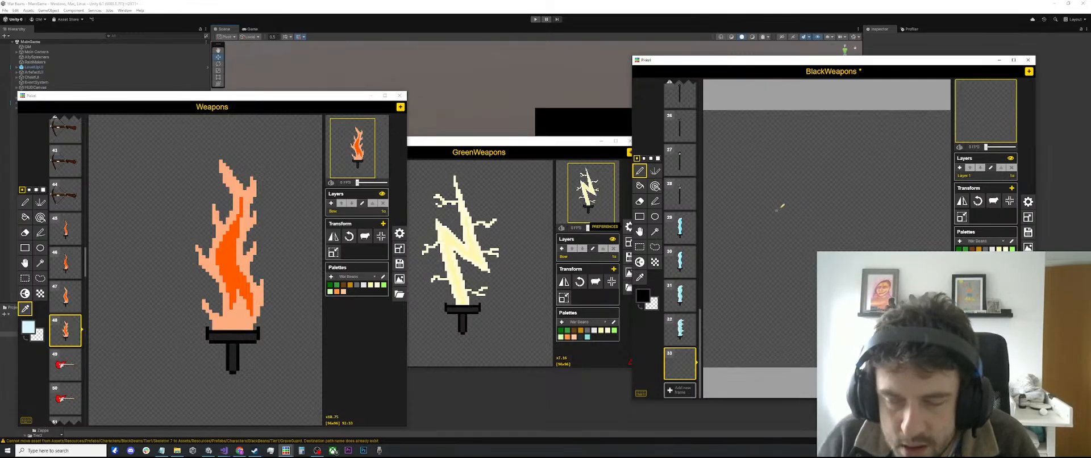
scroll(784, 204, "down", 1)
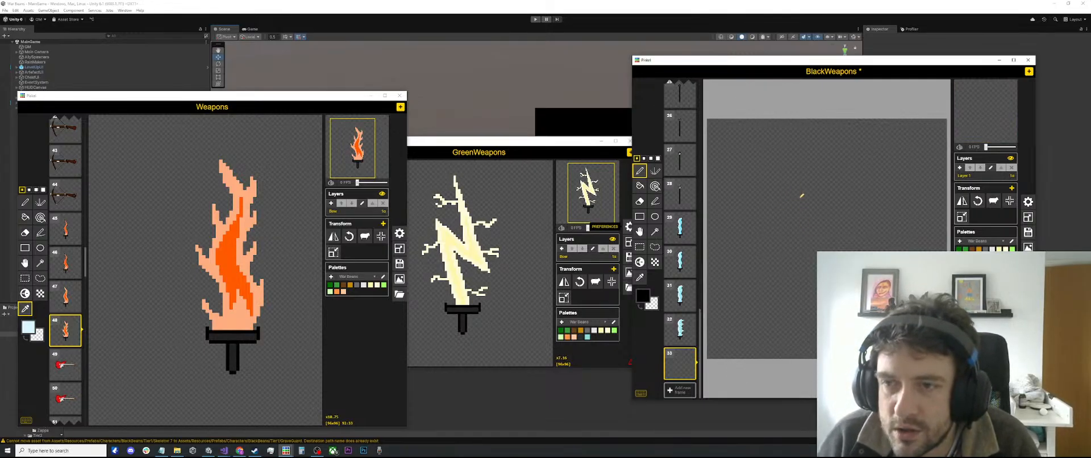
scroll(802, 193, "up", 1)
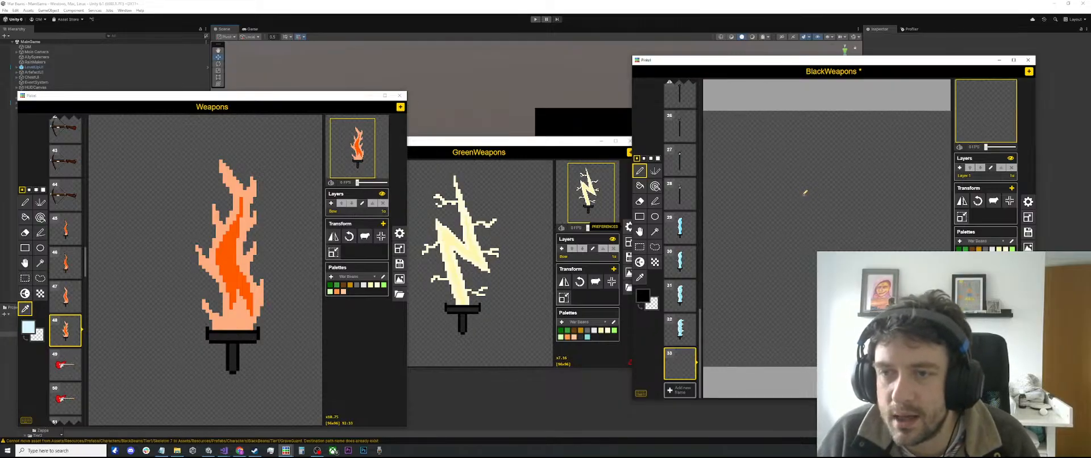
scroll(802, 193, "down", 1)
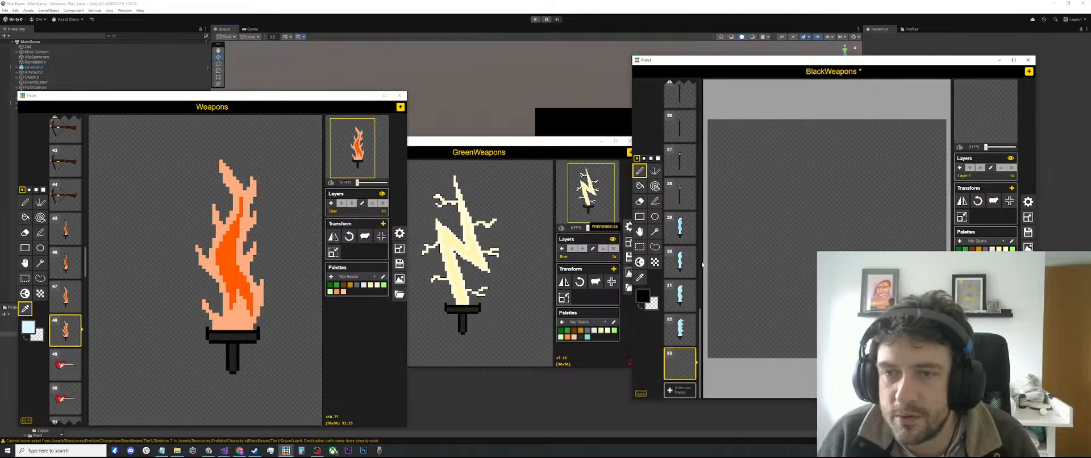
scroll(702, 264, "up", 8)
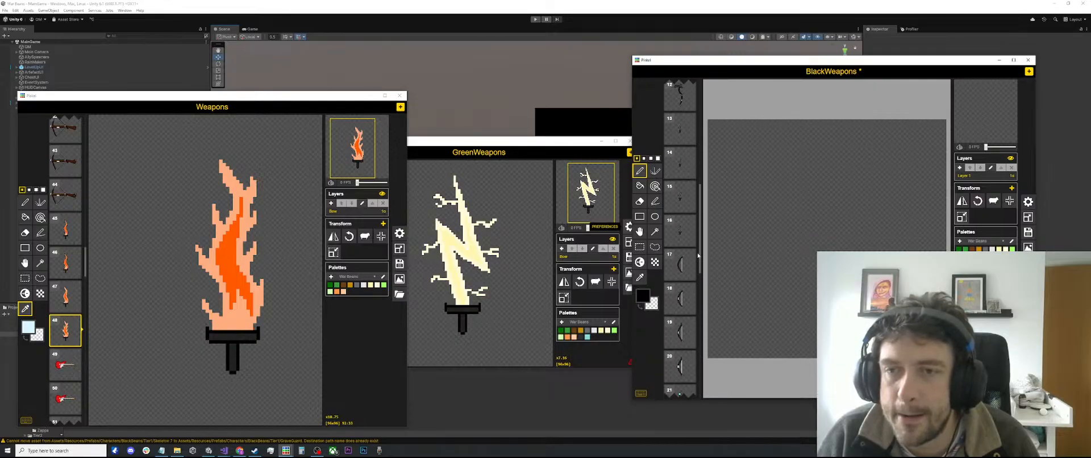
scroll(698, 255, "down", 8)
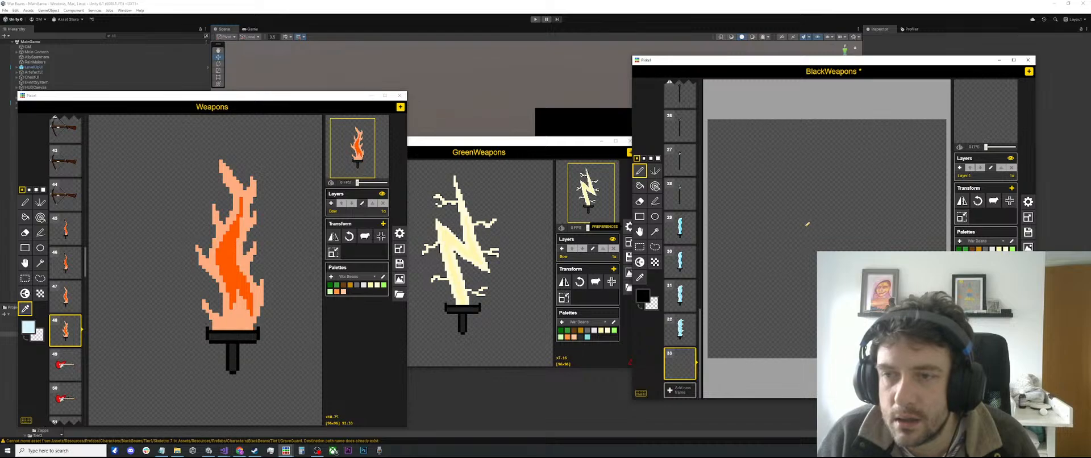
Step: Try to draw a small black ring near the middle of the blank frame
scroll(812, 224, "up", 2)
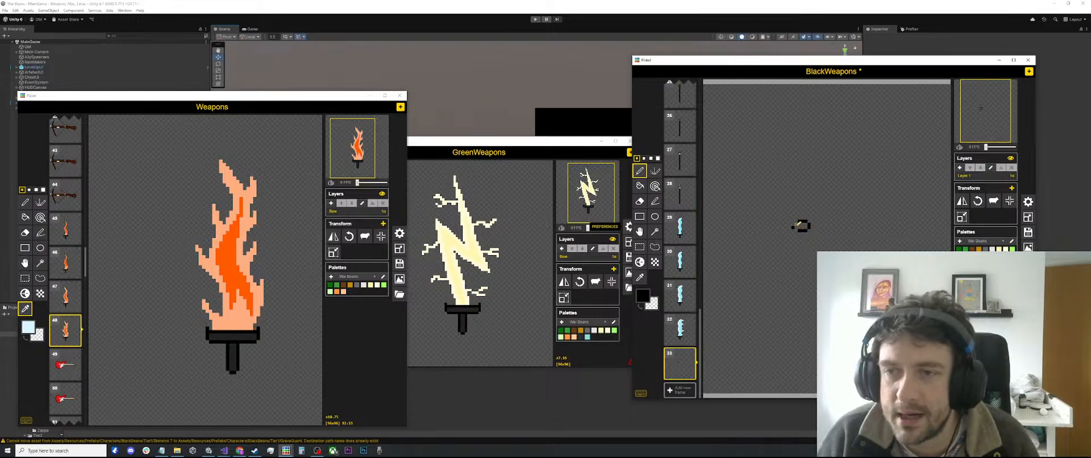
scroll(802, 225, "down", 3)
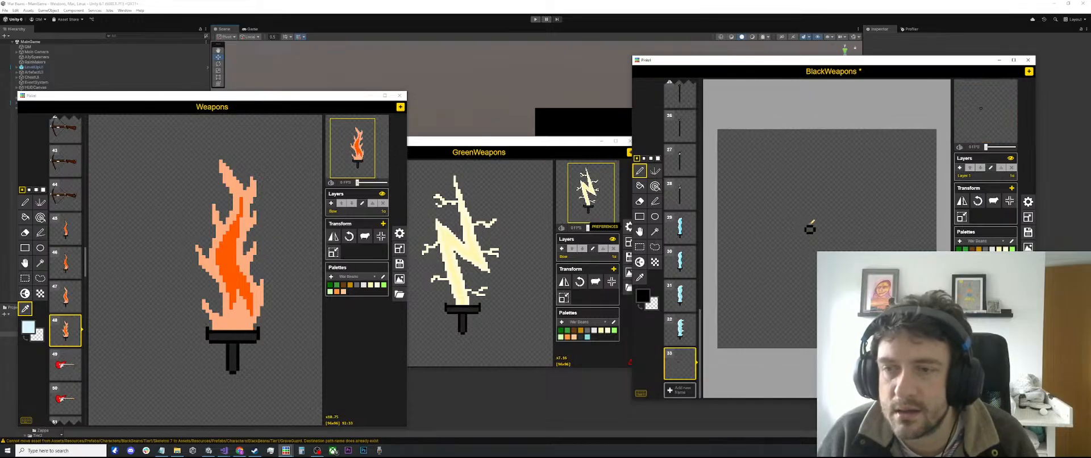
scroll(809, 229, "up", 1)
scroll(817, 230, "up", 2)
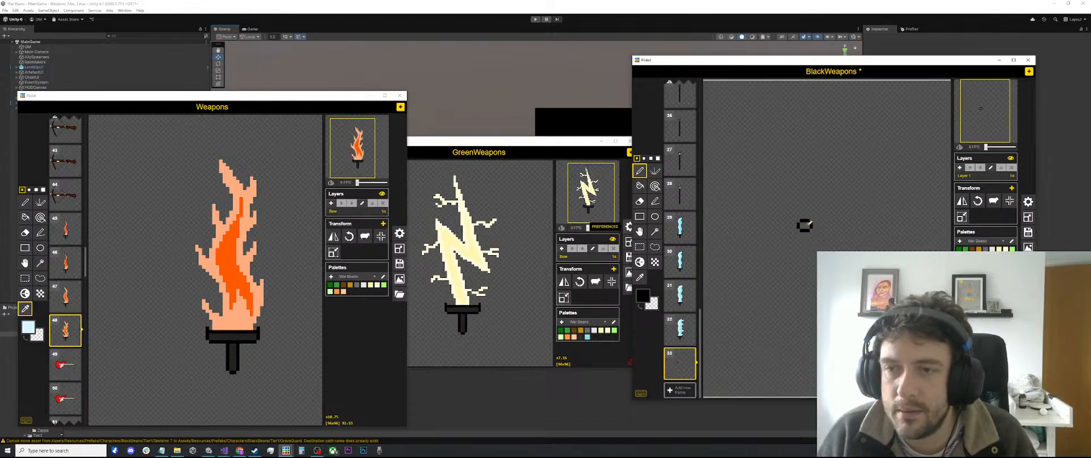
Step: Draw a small black chain link near the middle of the frame, with an oval outer outline around an inner ring
scroll(810, 223, "down", 1)
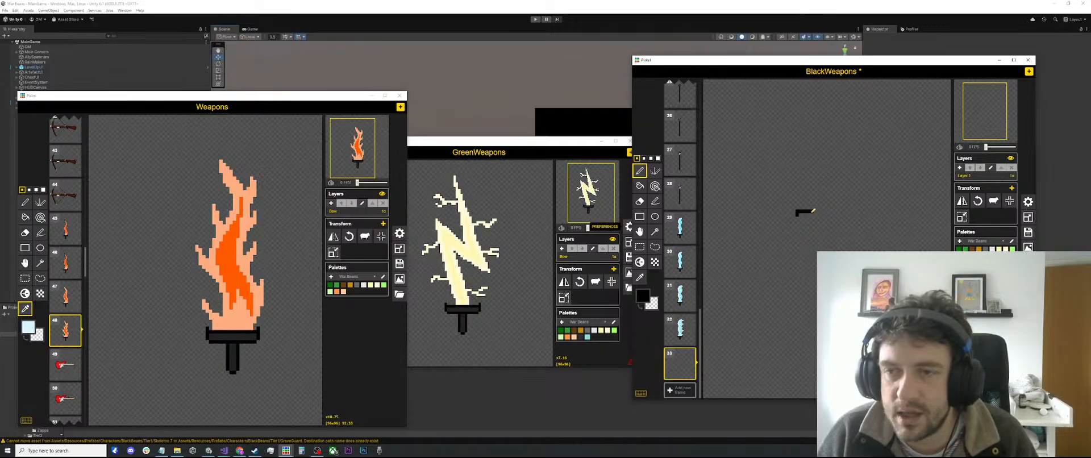
left_click_drag(788, 215, 802, 215)
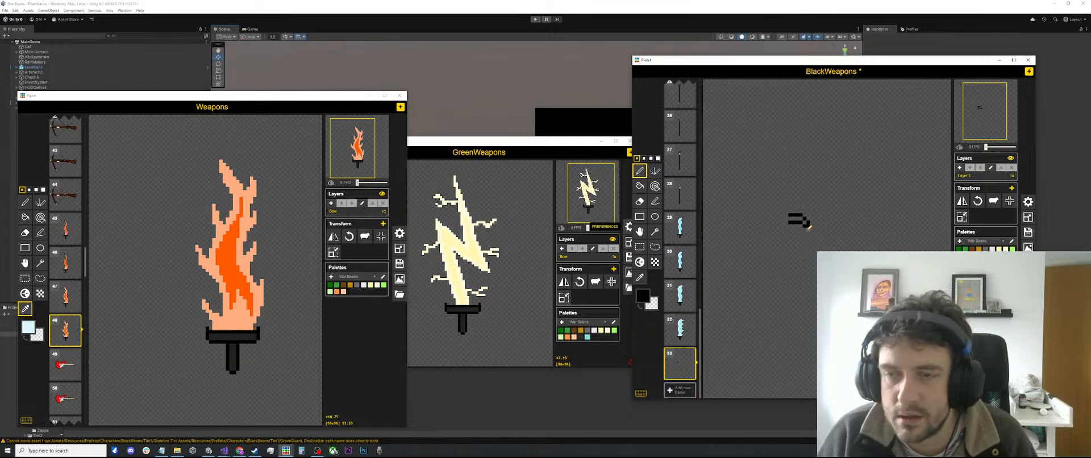
scroll(807, 224, "up", 3)
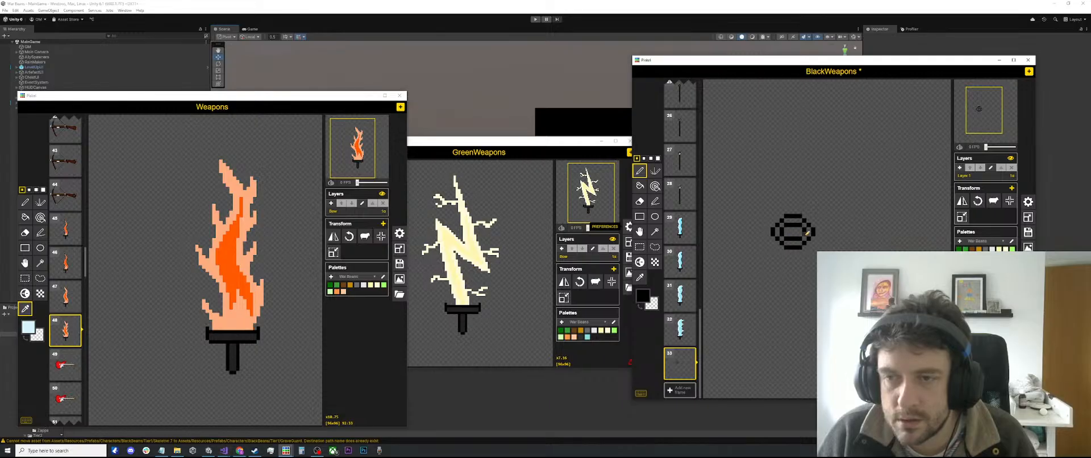
Step: Sample the grey from the upper edge of the scythe blade on an earlier frame
scroll(680, 245, "up", 4)
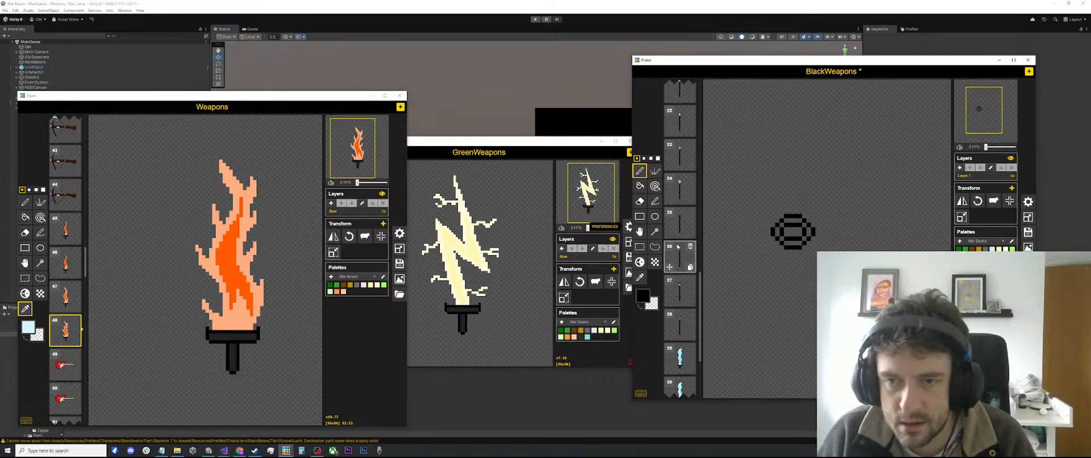
scroll(679, 246, "up", 2)
left_click(680, 314)
key("o")
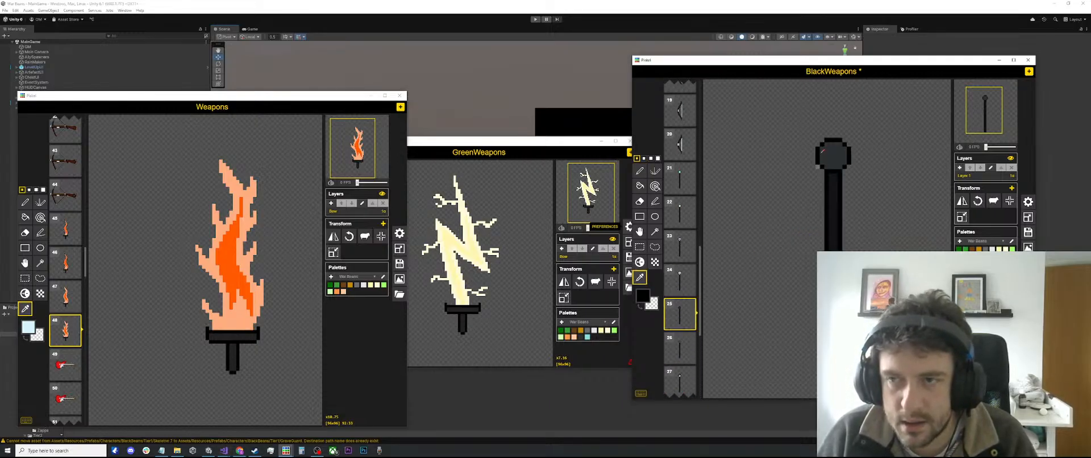
scroll(691, 254, "up", 7)
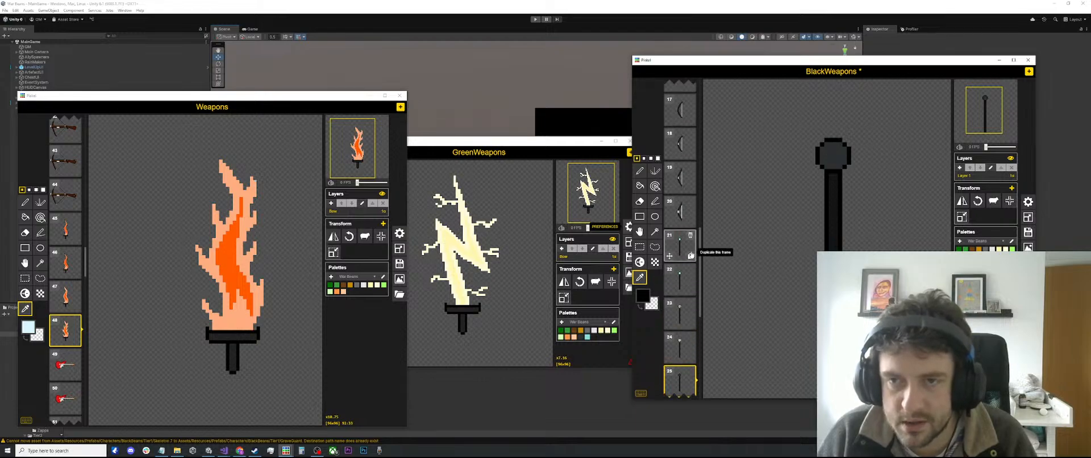
scroll(691, 254, "up", 8)
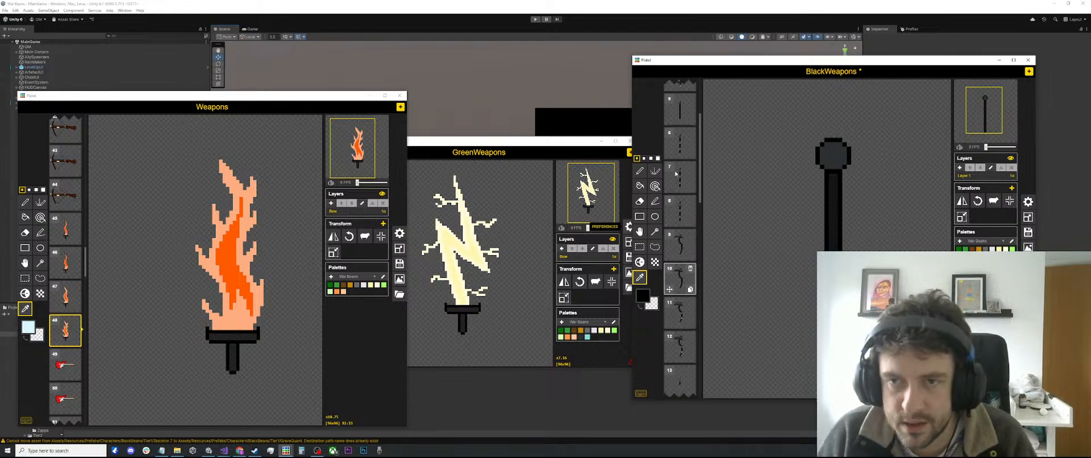
left_click(676, 257)
left_click(802, 114)
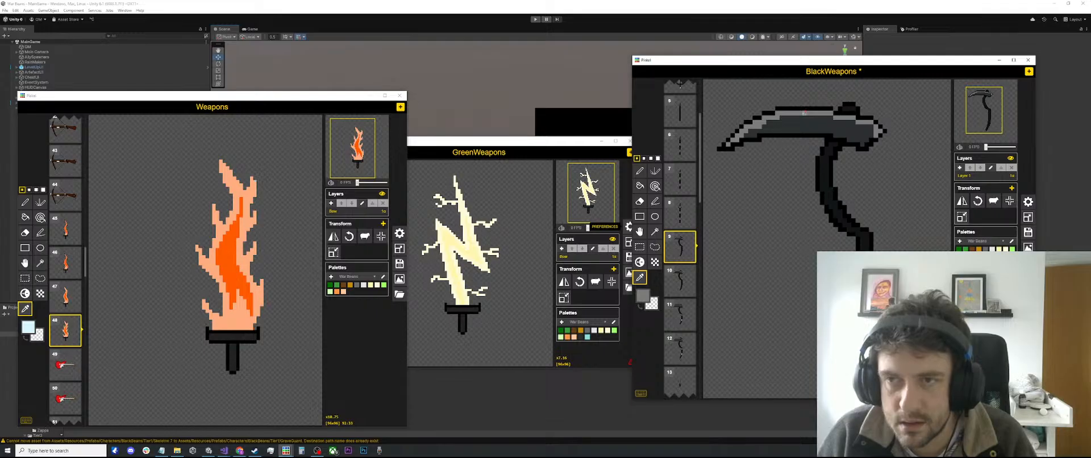
Step: Fill the band between the chain link's outer and inner outlines with the sampled grey on the last frame
scroll(704, 264, "down", 1)
scroll(689, 258, "down", 20)
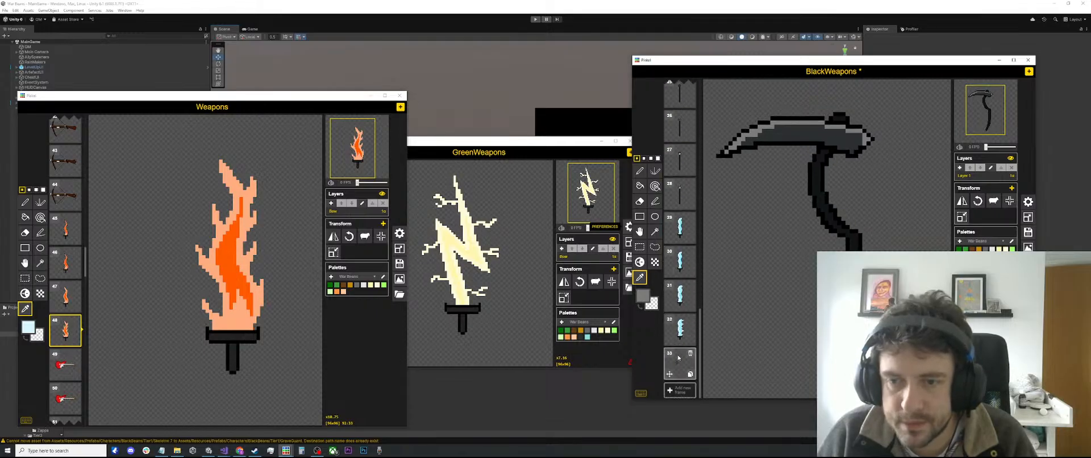
left_click(682, 360)
key("b")
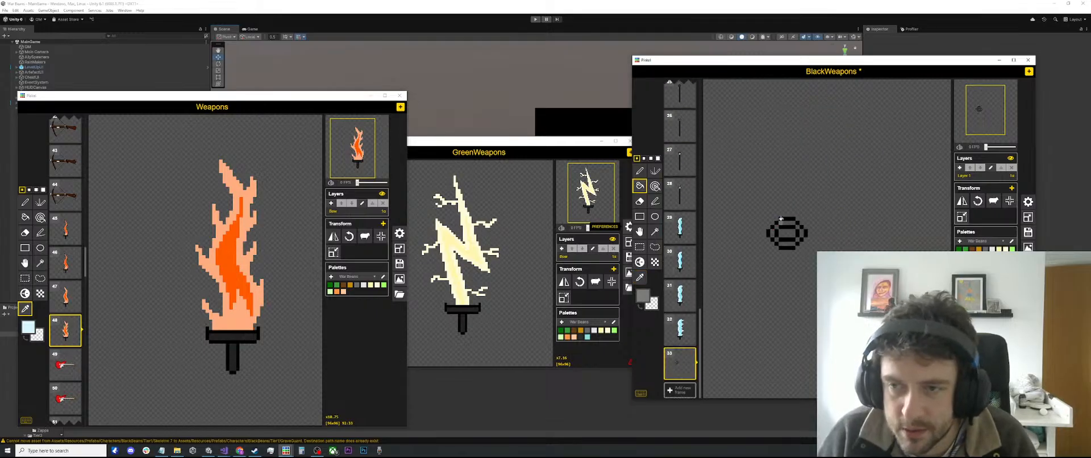
scroll(789, 225, "up", 2)
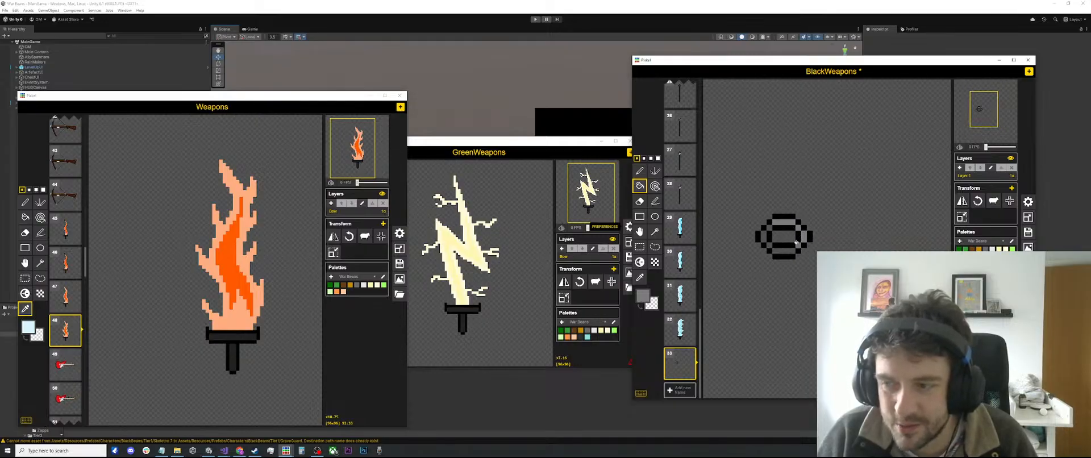
left_click(792, 244)
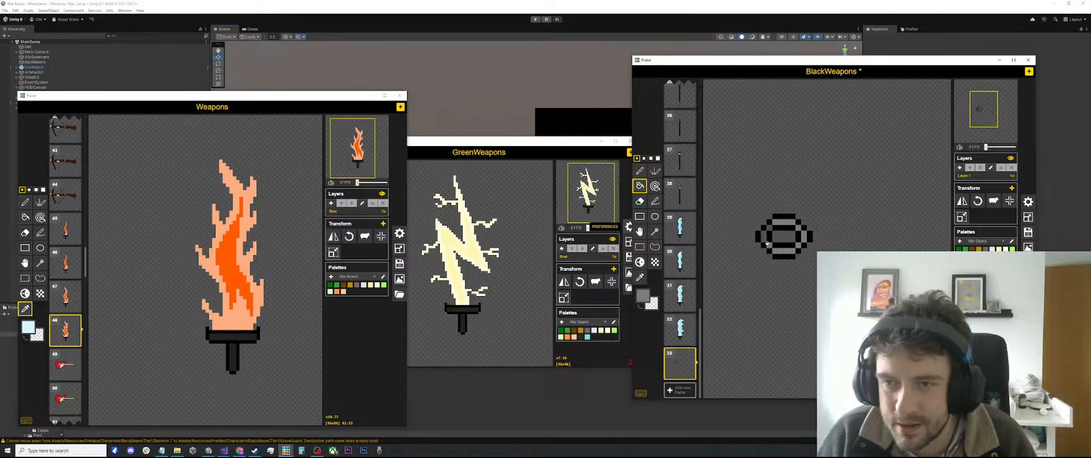
scroll(784, 230, "down", 1)
key("s")
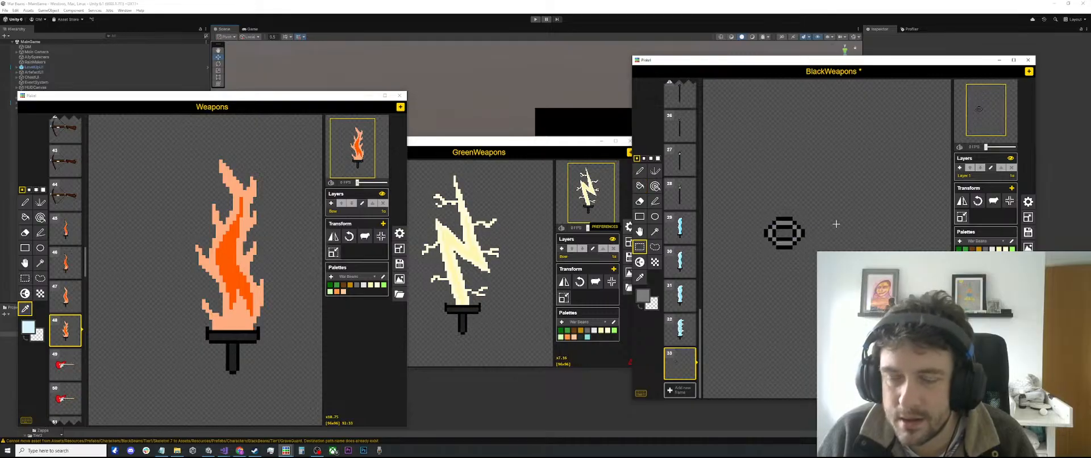
left_click_drag(825, 197, 762, 251)
scroll(824, 254, "down", 1)
left_click(824, 253)
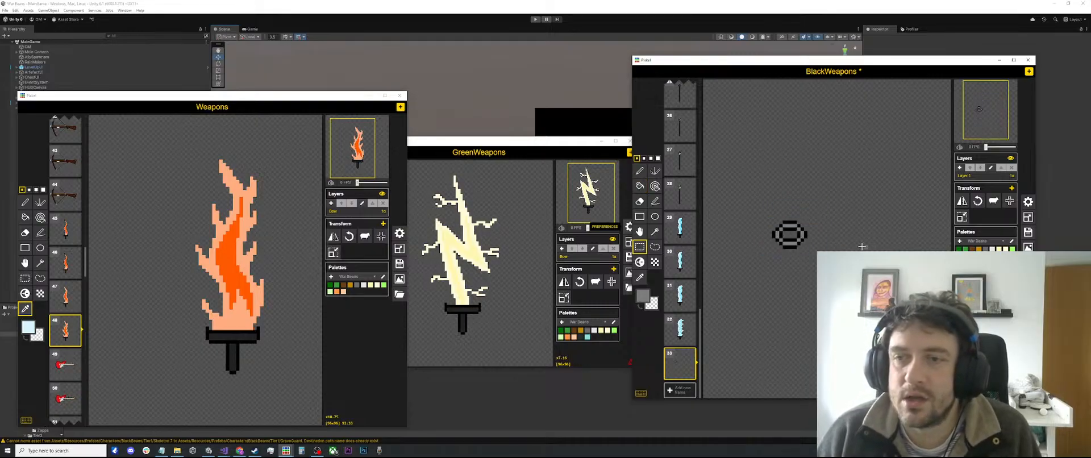
scroll(824, 253, "up", 2)
scroll(823, 253, "down", 3)
left_click_drag(841, 276, 742, 202)
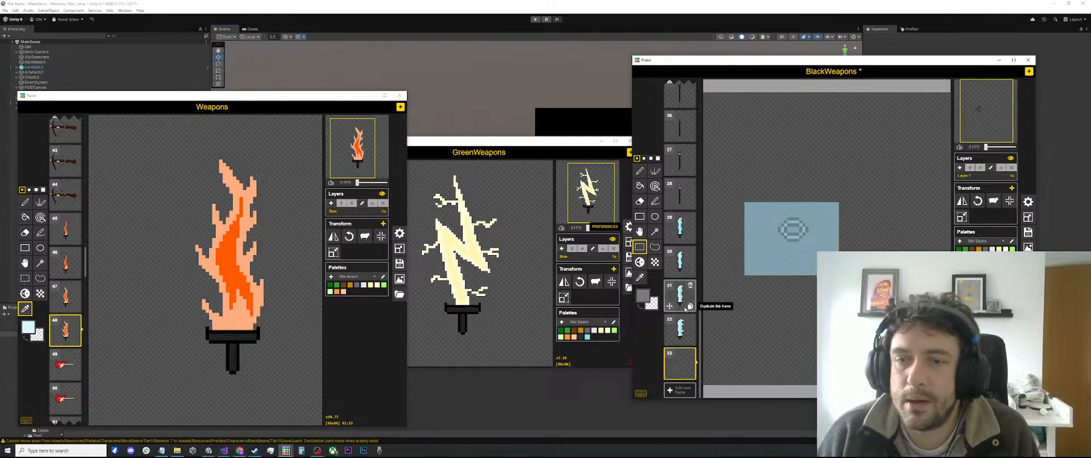
left_click(679, 329)
left_click(676, 369)
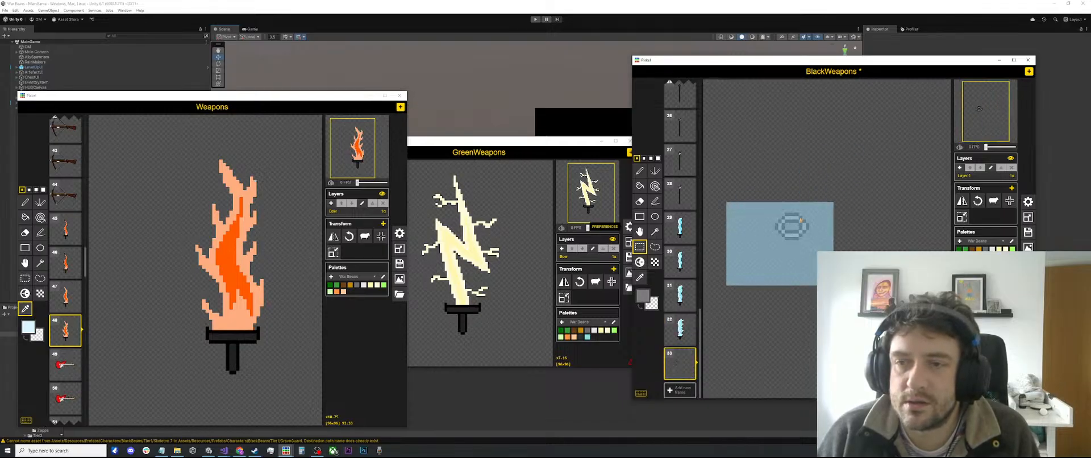
Step: Try to copy the chain link and paste the copy overlapping its right side
left_click_drag(823, 196, 815, 227)
key("ctrl+c")
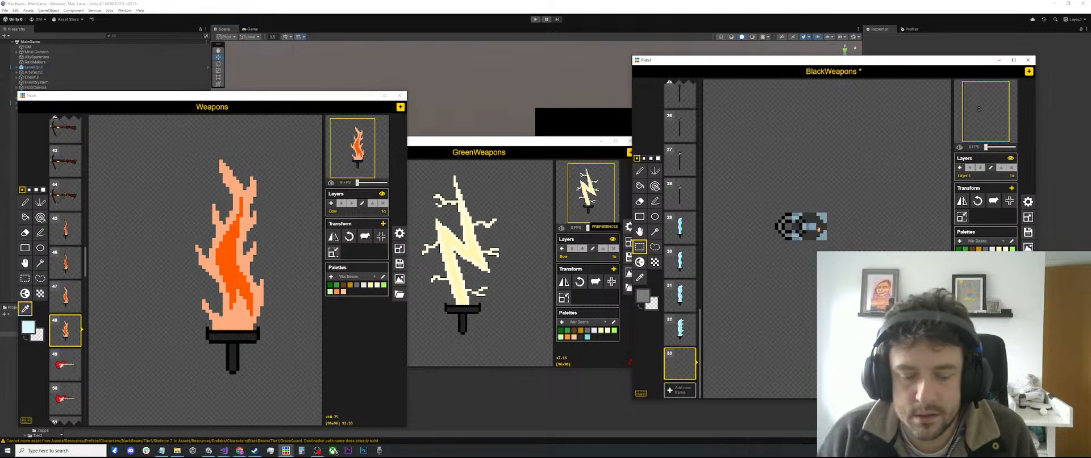
key("ctrl+v")
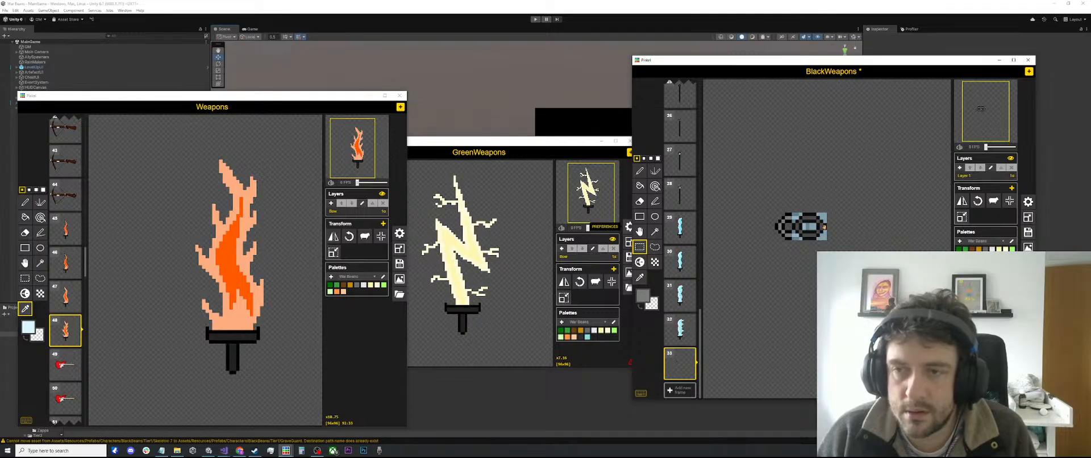
left_click(853, 230)
key("ctrl+z")
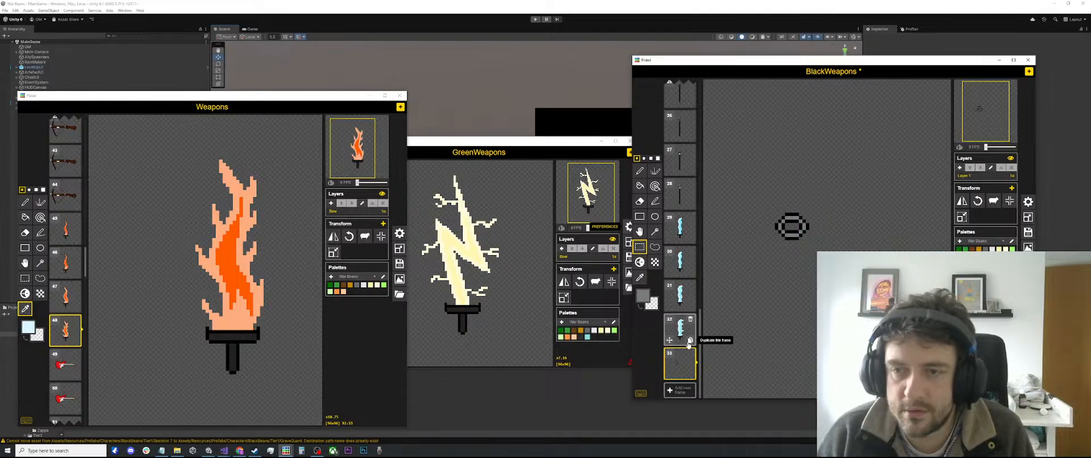
Step: Duplicate the chain link frame, and on the original place a copy of the link overlapping the first one's right side
left_click(690, 374)
left_click(694, 360)
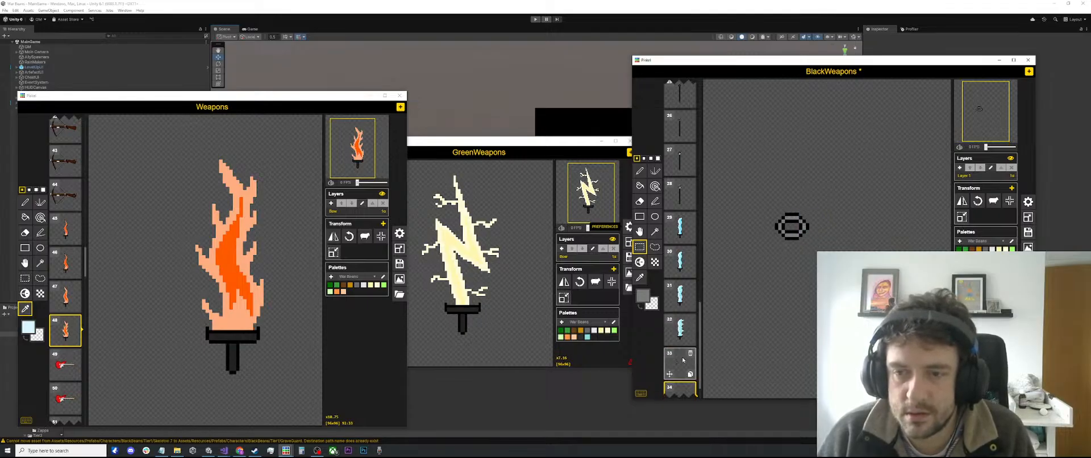
left_click_drag(831, 206, 777, 237)
left_click(855, 201)
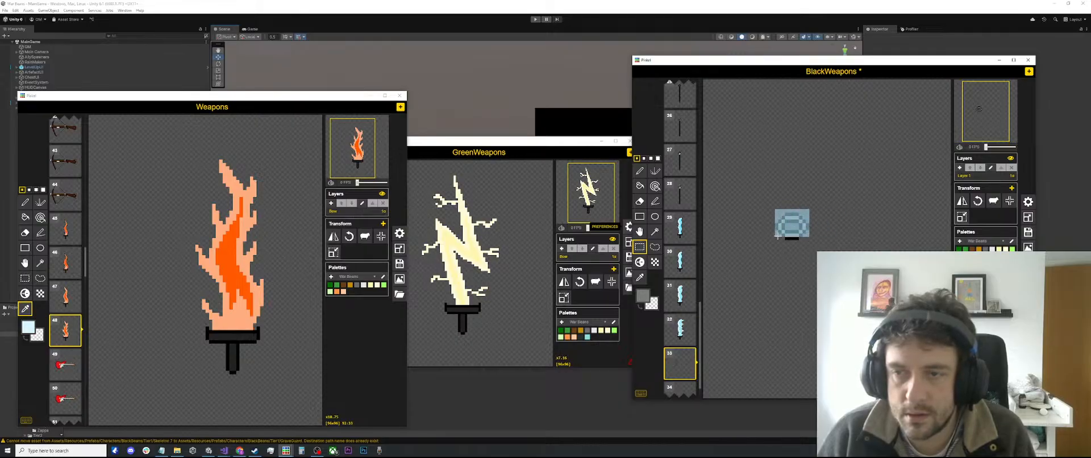
left_click(813, 215)
left_click_drag(810, 212, 818, 229)
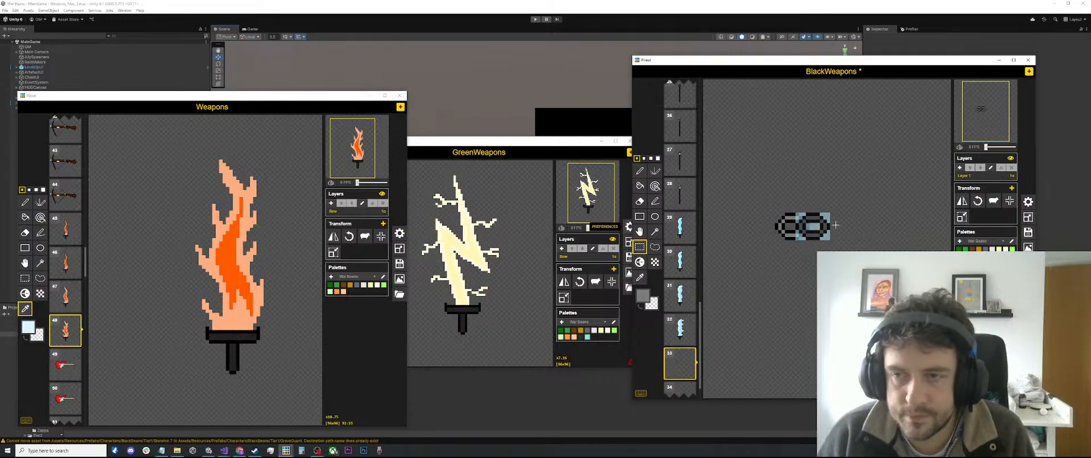
left_click(867, 222)
scroll(829, 234, "up", 4)
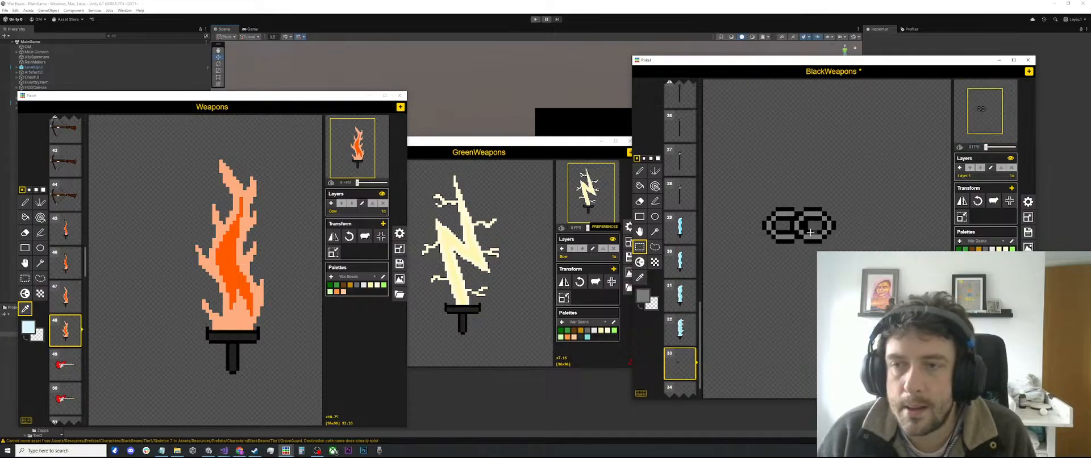
Step: Sample the black outline colour and touch up the junction where the two chain links overlap
key("i")
left_click(787, 241)
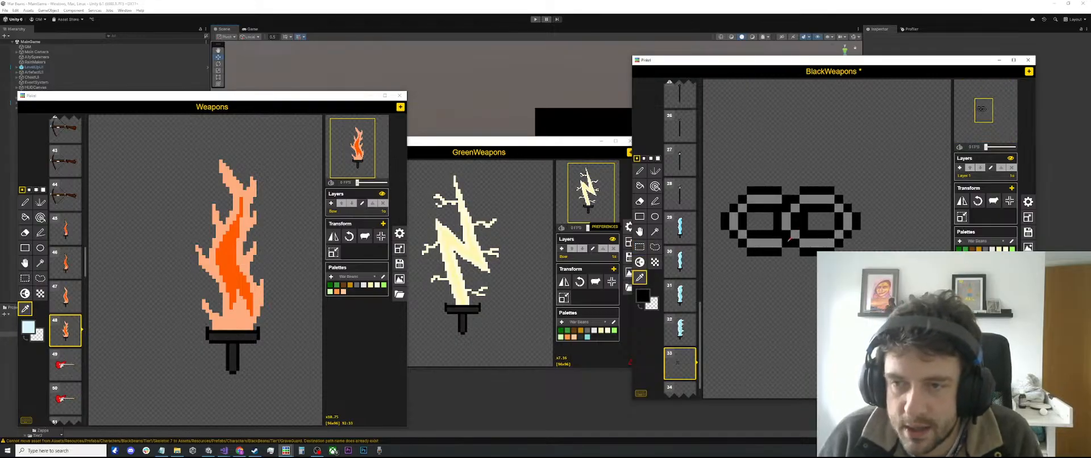
key("b")
scroll(891, 223, "down", 1)
scroll(891, 222, "down", 1)
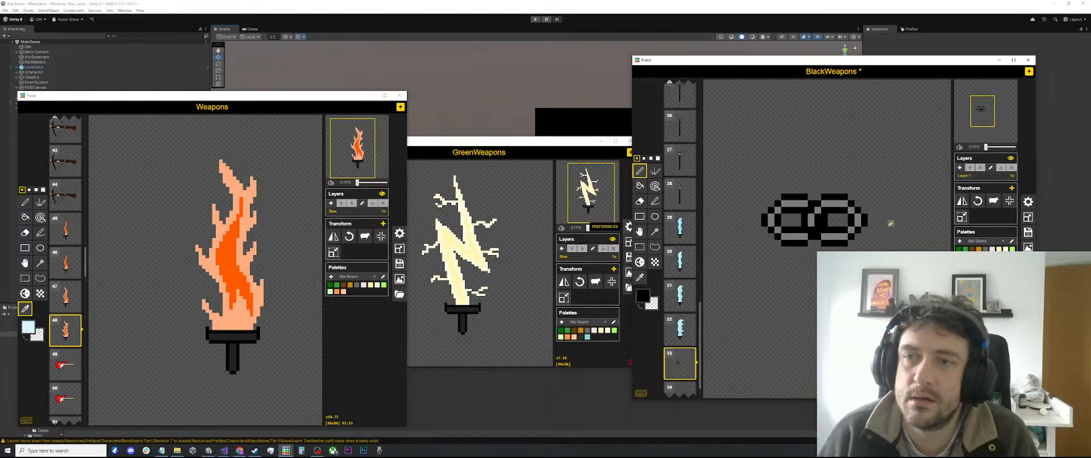
scroll(889, 223, "down", 3)
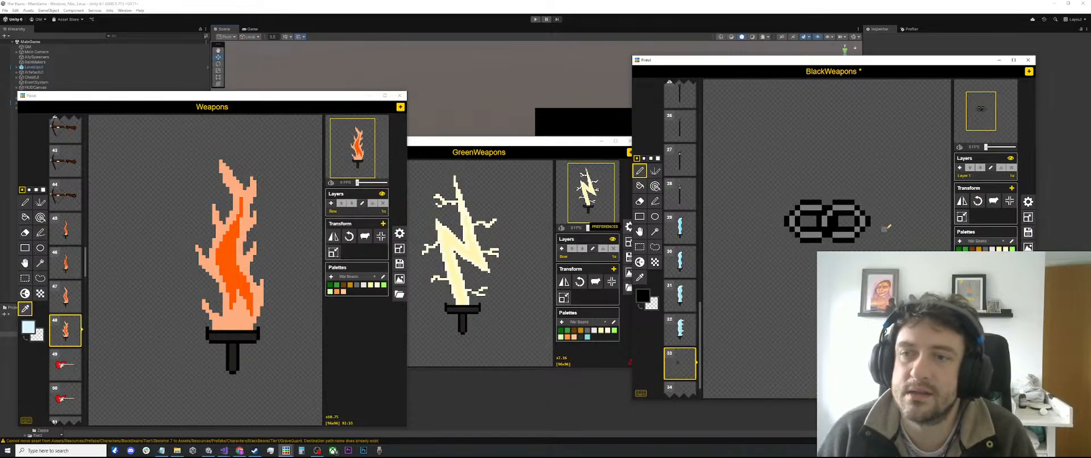
Step: Copy the right-hand link and paste further overlapping copies beside it to lengthen the horizontal chain
key("m")
scroll(880, 242, "down", 1)
scroll(880, 242, "down", 1)
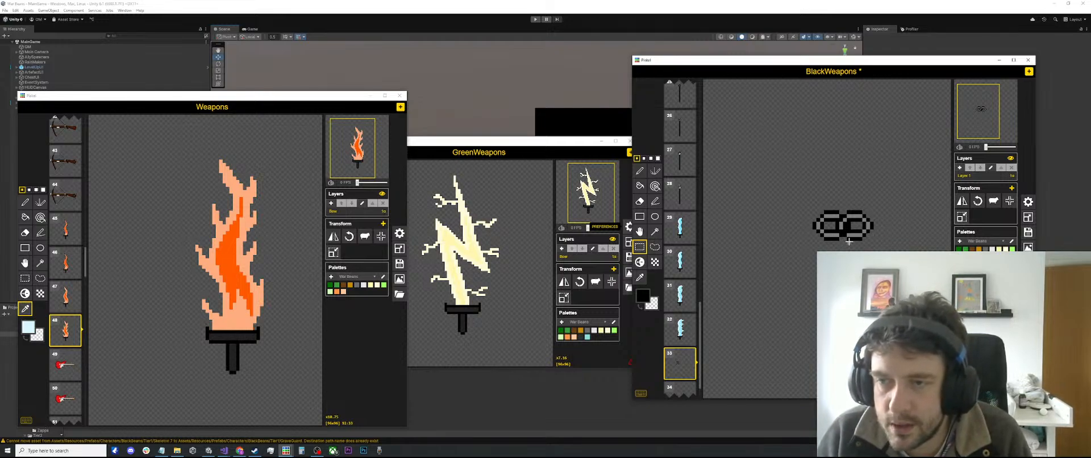
left_click_drag(850, 244, 886, 221)
key("ctrl+v")
left_click(915, 231)
scroll(917, 233, "down", 3)
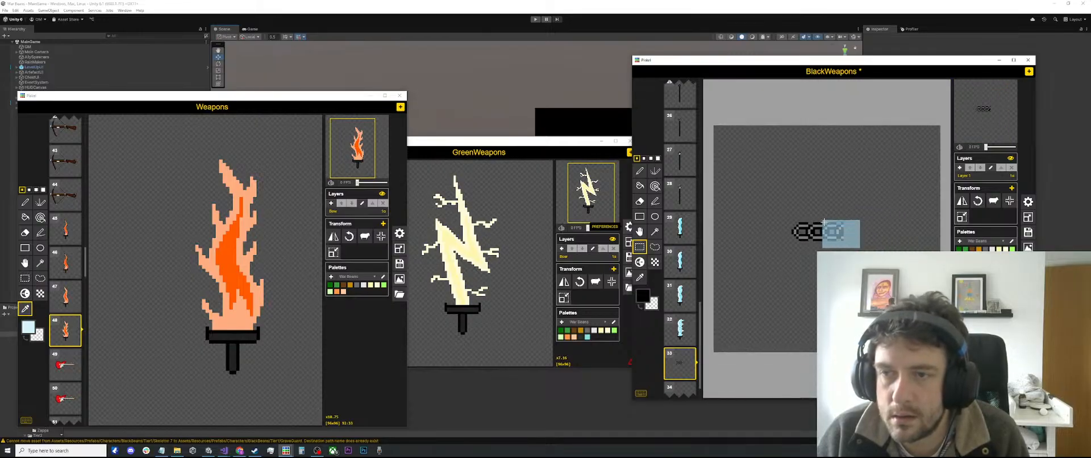
scroll(819, 231, "up", 1)
left_click_drag(871, 208, 860, 228)
scroll(849, 238, "up", 4)
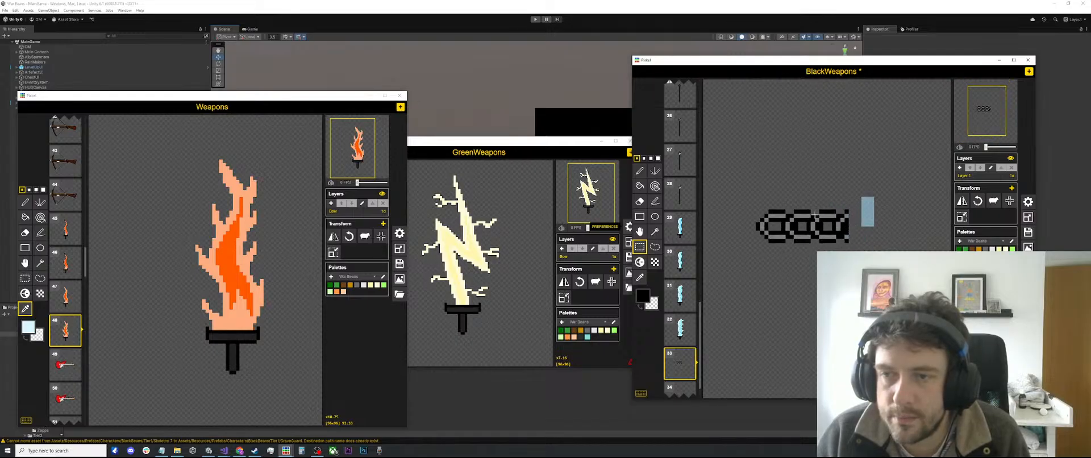
Step: Try to copy the chain's rounded left end over to its cut-off right side
left_click_drag(748, 208, 782, 245)
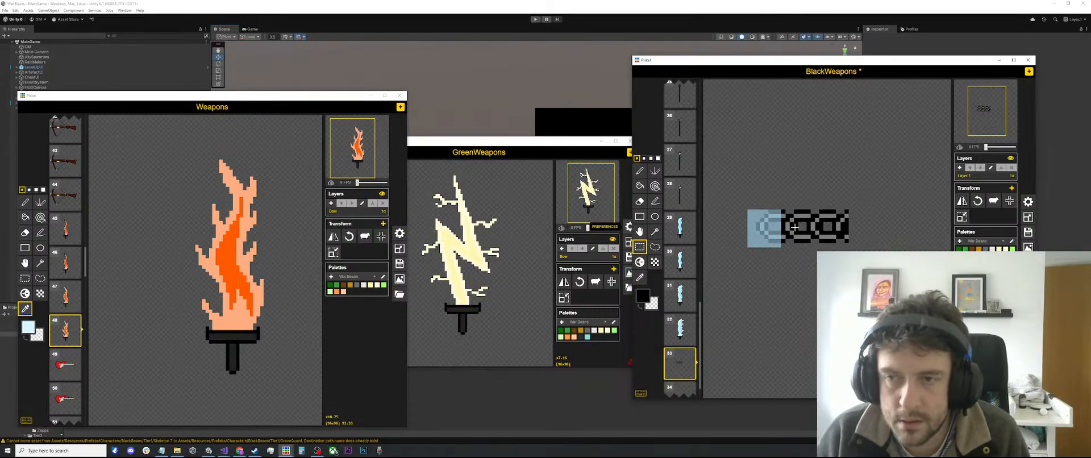
left_click_drag(777, 232, 878, 226)
left_click(878, 226)
scroll(872, 226, "down", 3)
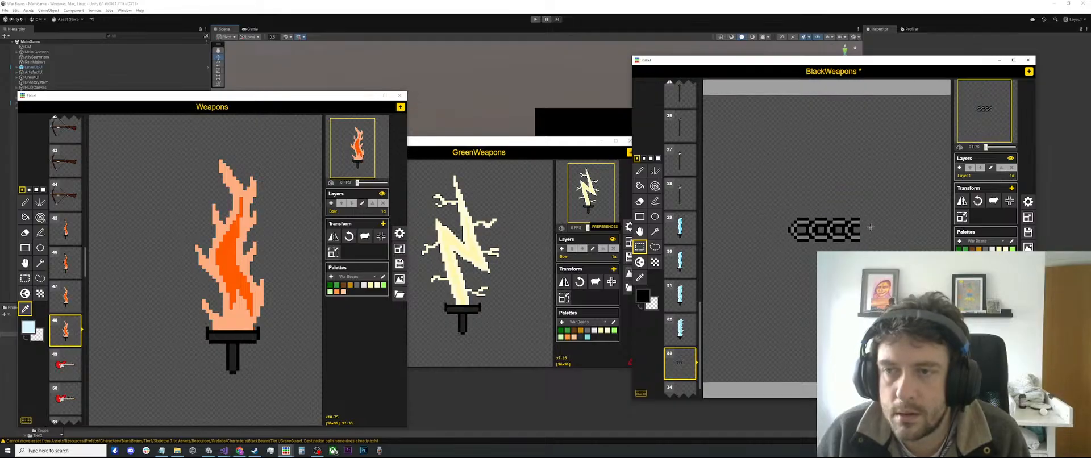
Step: Try to close the chain's cut-off right end by drawing a rounded black outline by hand
scroll(871, 226, "up", 3)
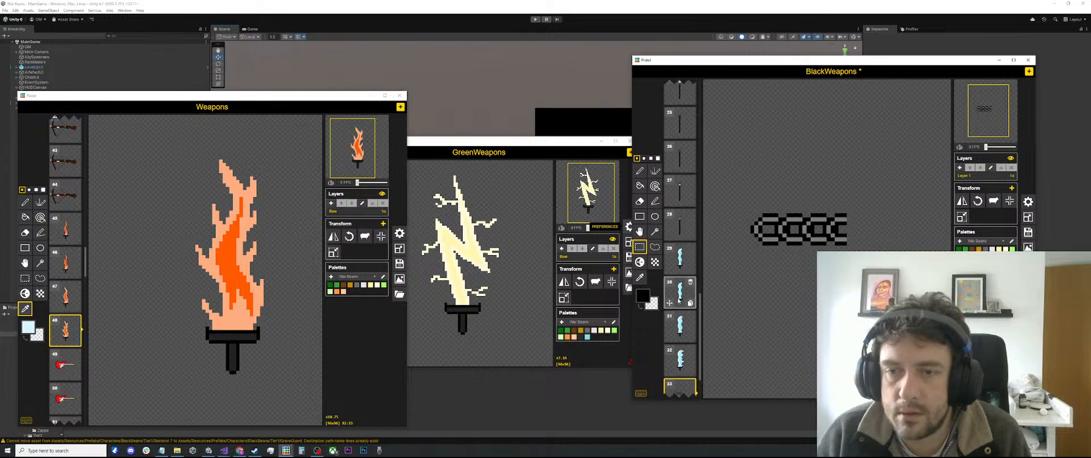
scroll(687, 352, "down", 1)
key("p")
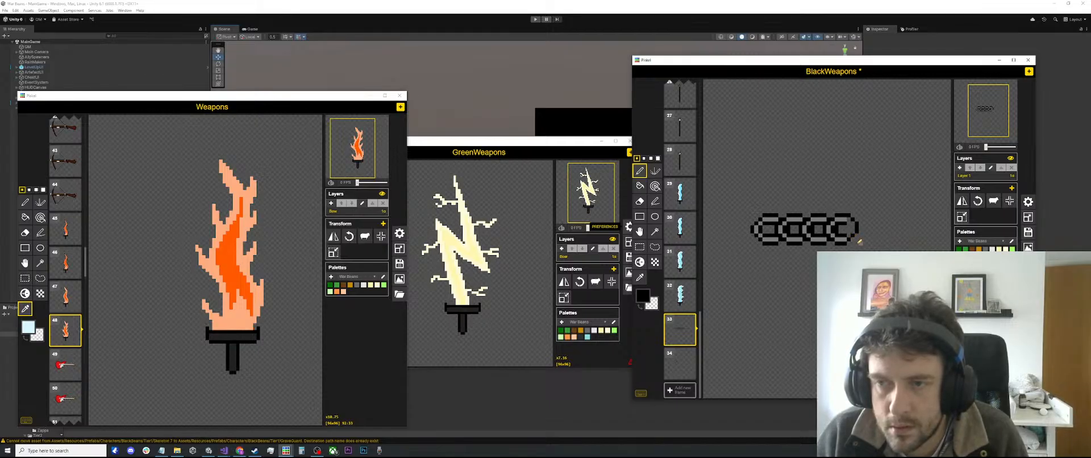
scroll(851, 238, "up", 2)
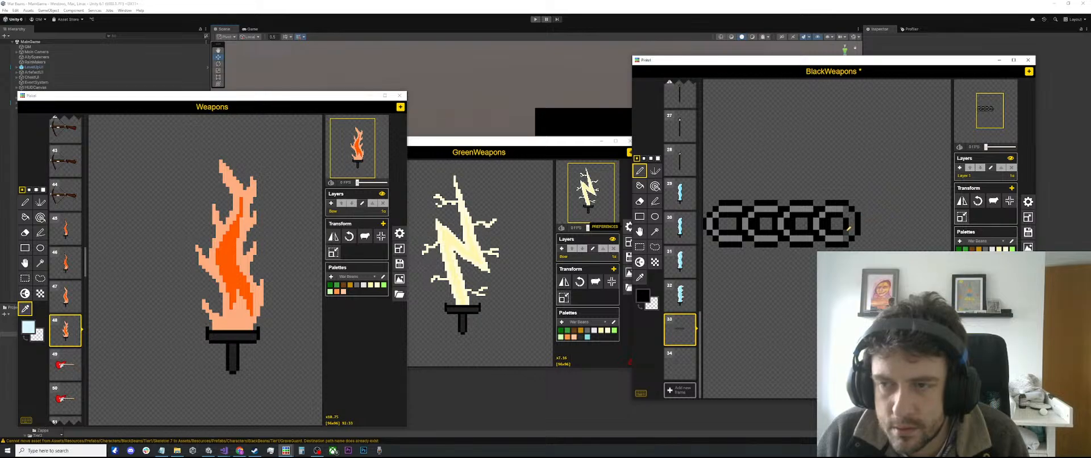
scroll(849, 229, "up", 1)
left_click(847, 209)
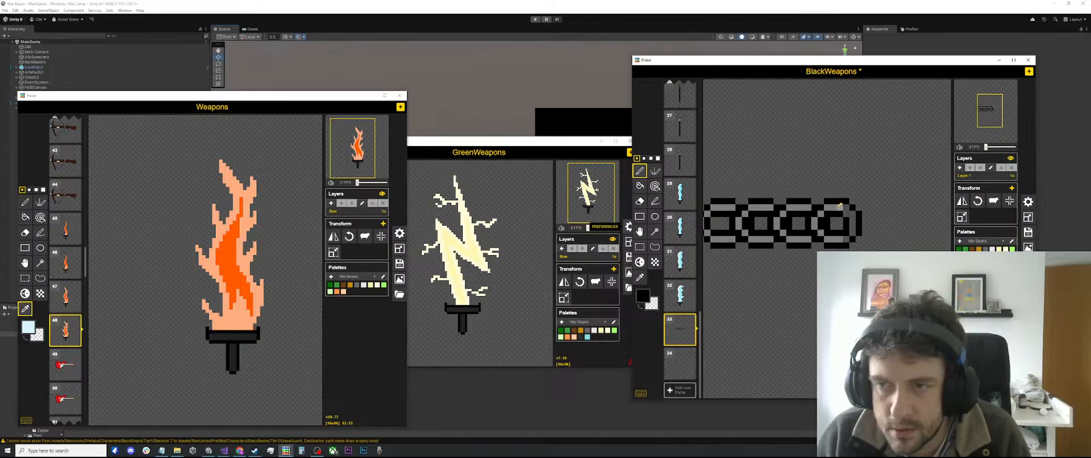
Step: Try to clean up the hand-drawn right link with sampled grey for its band and sampled black for its inner outline
key("b")
key("o")
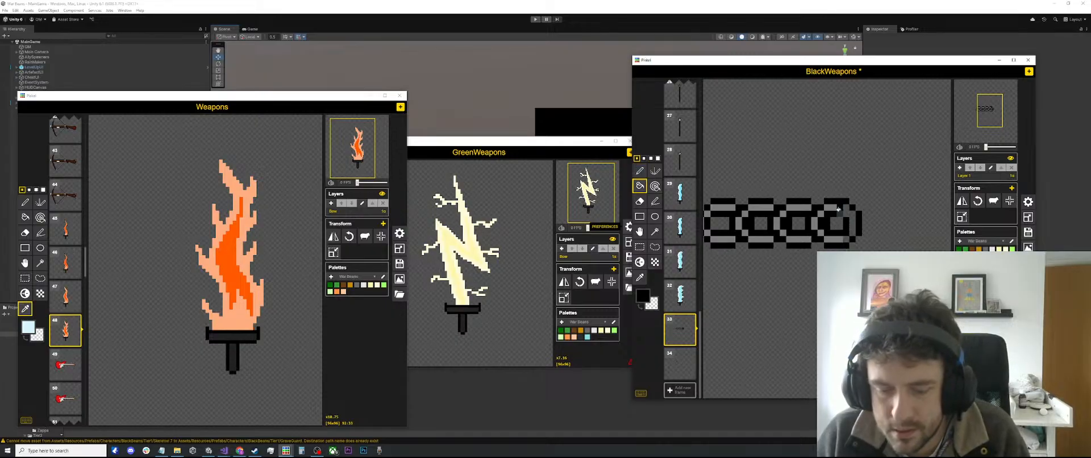
left_click(840, 206)
key("p")
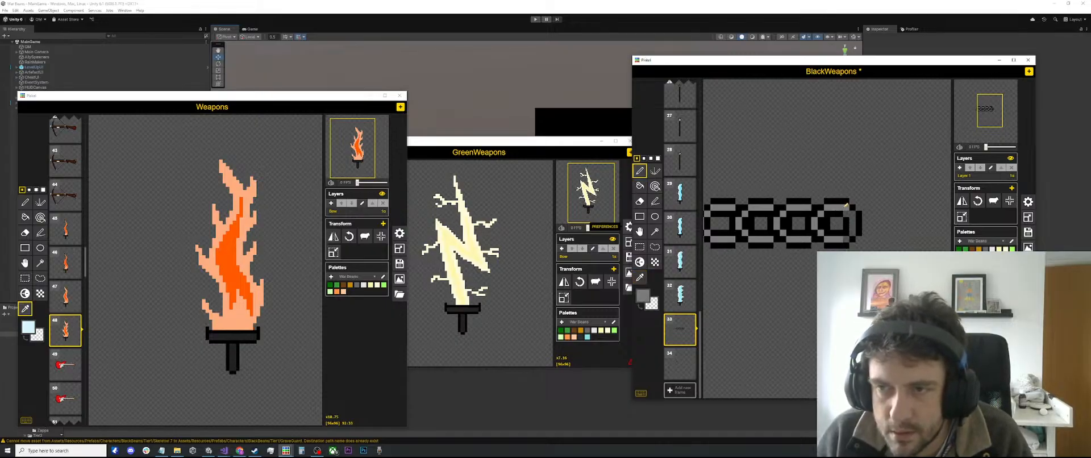
left_click_drag(853, 210, 851, 230)
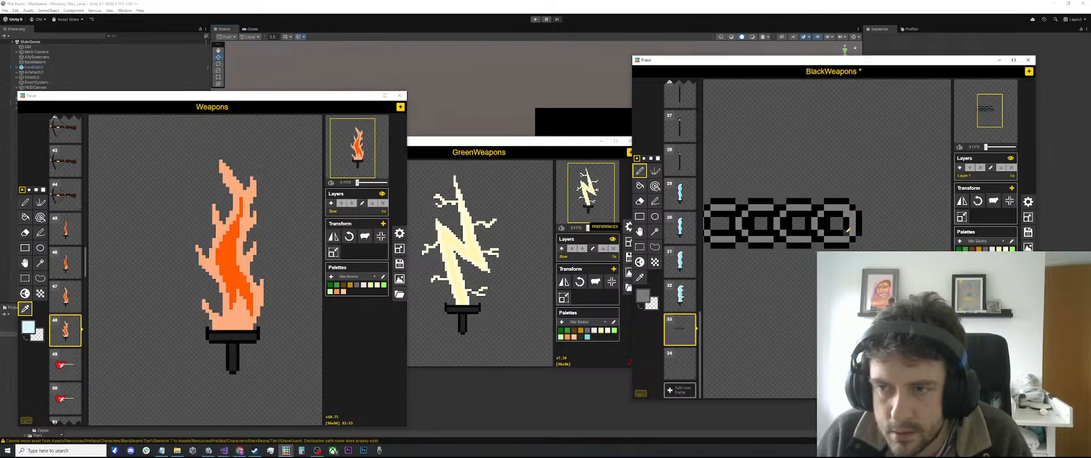
key("i")
left_click(842, 214)
key("p")
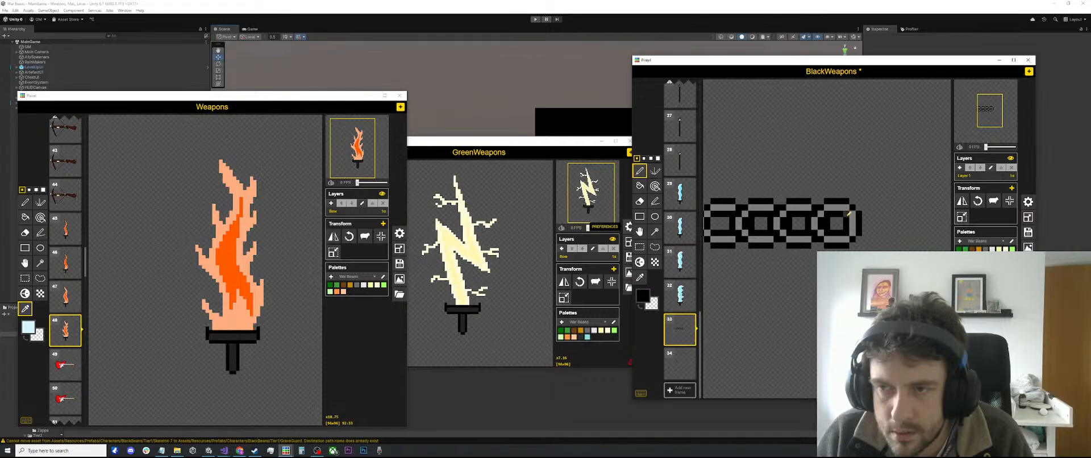
scroll(849, 214, "down", 2)
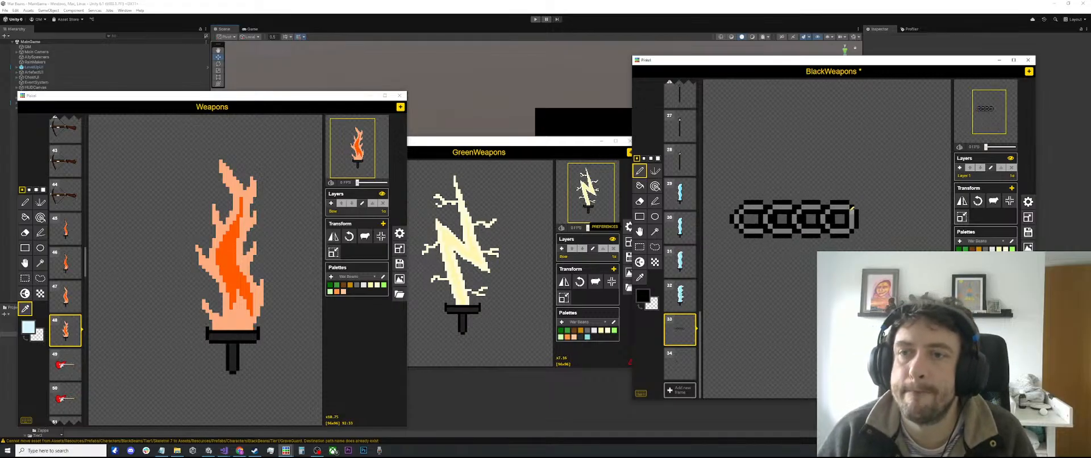
scroll(852, 208, "down", 2)
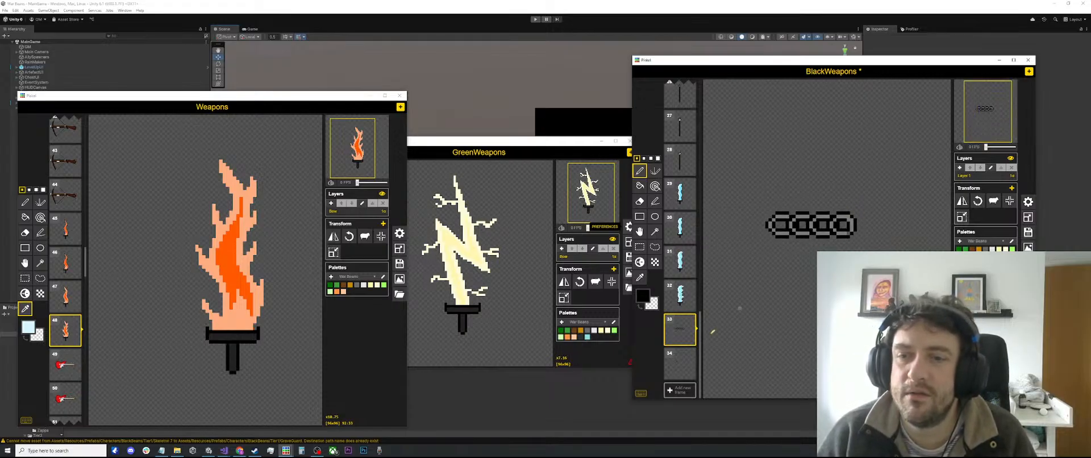
Step: Copy the single link from the last frame and paste it over the right end of the chain on frame 33 to close it
mouse_move(681, 361)
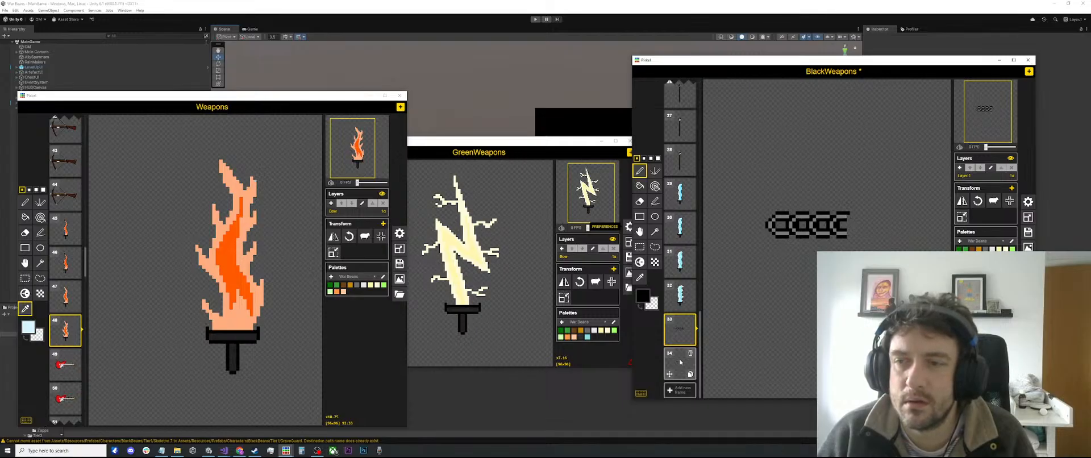
left_click(681, 362)
key("m")
left_click_drag(817, 194, 781, 254)
key("ctrl+c")
left_click(684, 330)
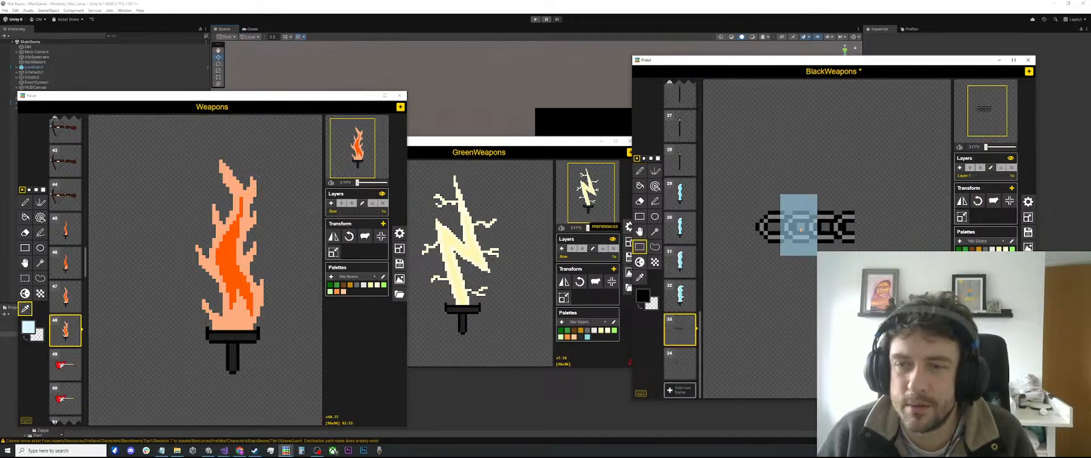
key("ctrl+v")
left_click_drag(808, 226, 880, 223)
key("ctrl+v")
left_click(841, 230)
scroll(840, 229, "down", 7)
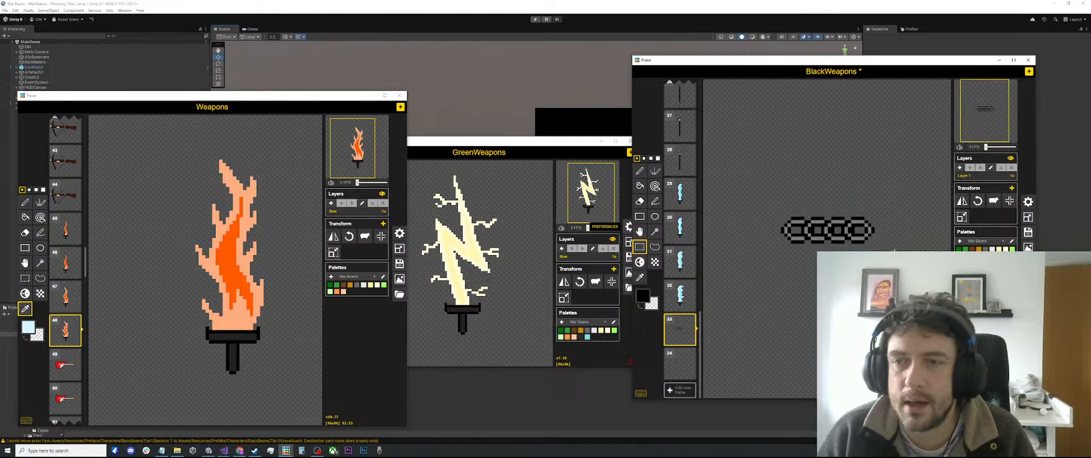
scroll(839, 228, "up", 2)
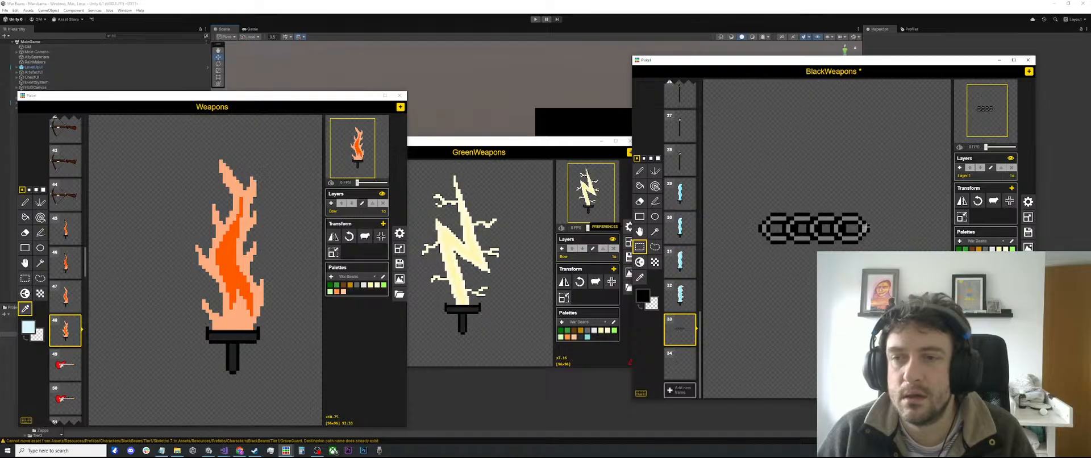
Step: On frame 34, place a copy of the single link to its right and rotate the frame so both links stand upright
left_click(690, 339)
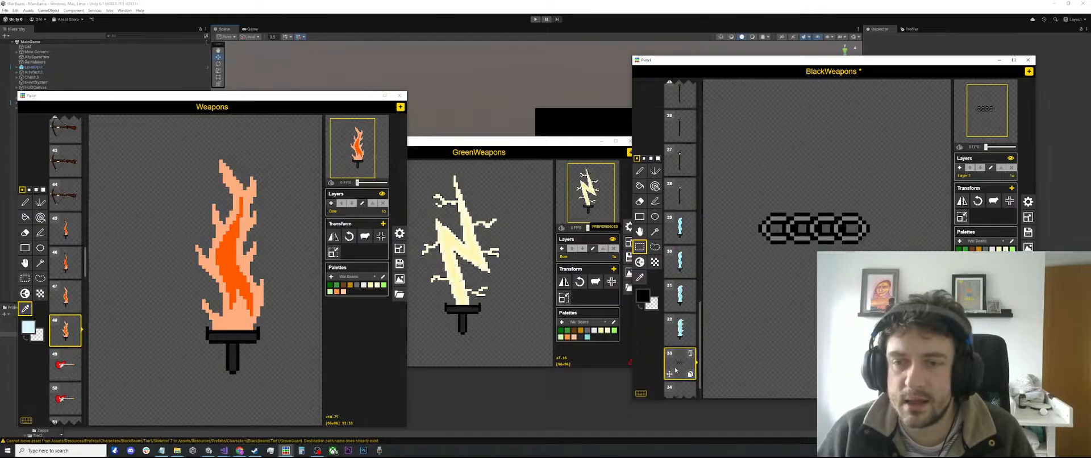
scroll(709, 292, "down", 2)
left_click(690, 353)
left_click(676, 353)
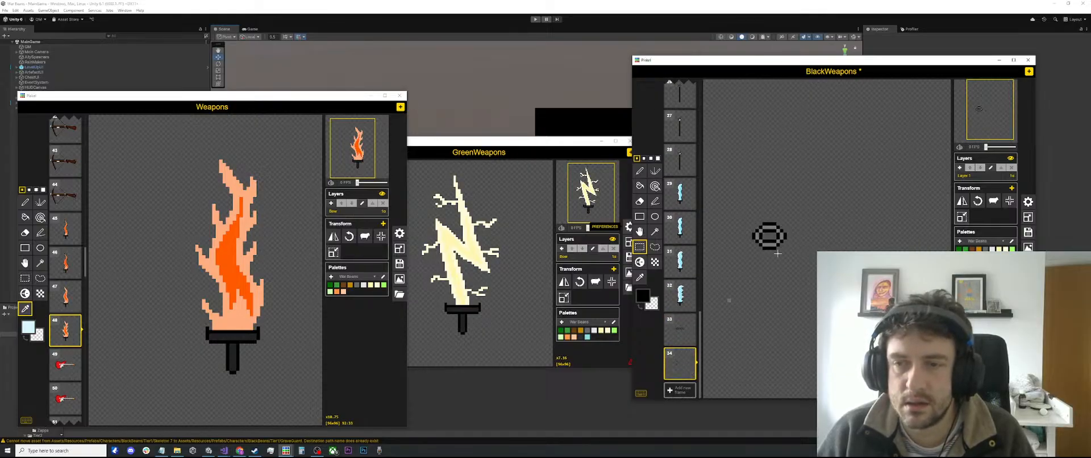
left_click_drag(786, 224, 868, 238)
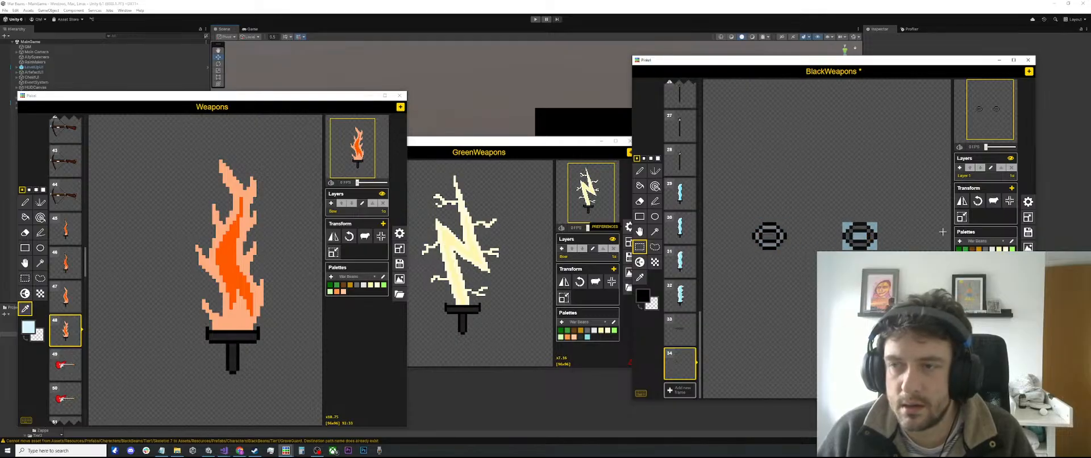
left_click(978, 202)
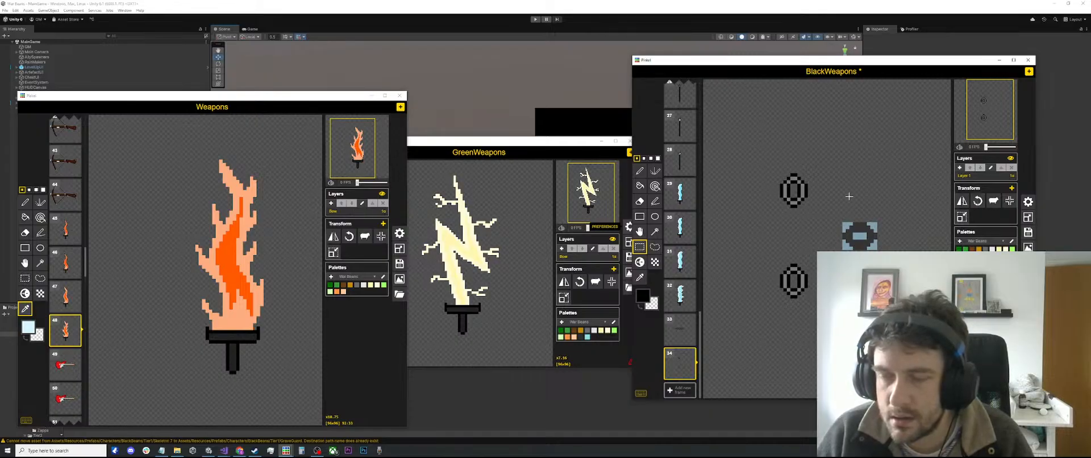
left_click(830, 187)
left_click_drag(812, 174, 778, 203)
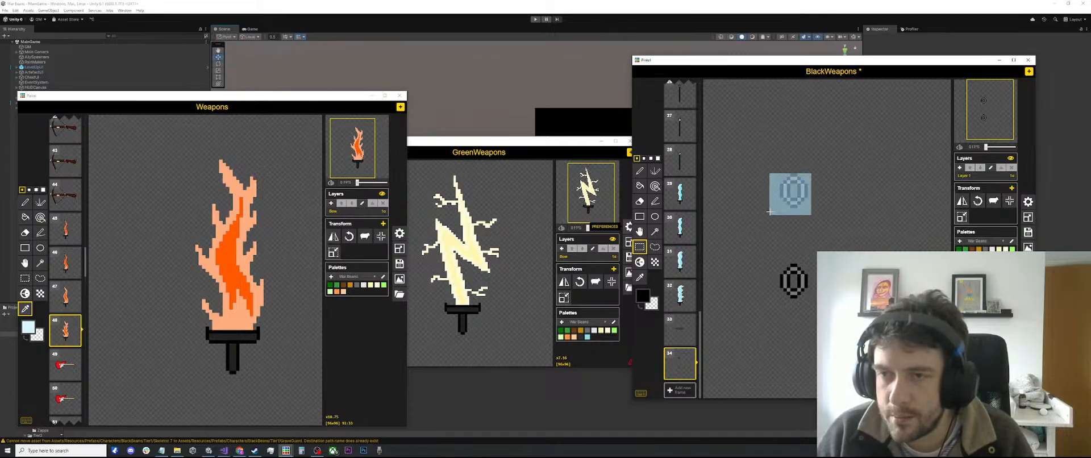
left_click(820, 174)
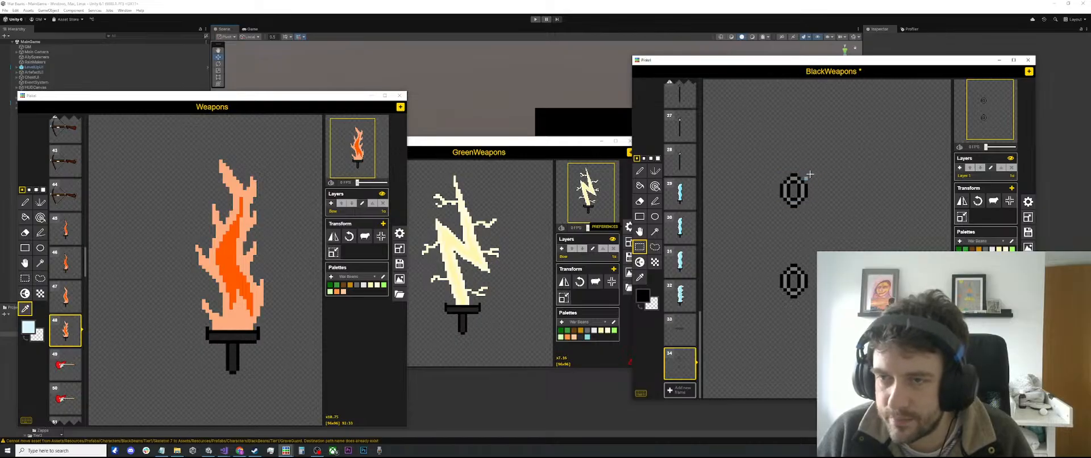
left_click_drag(810, 175, 779, 207)
left_click(830, 190)
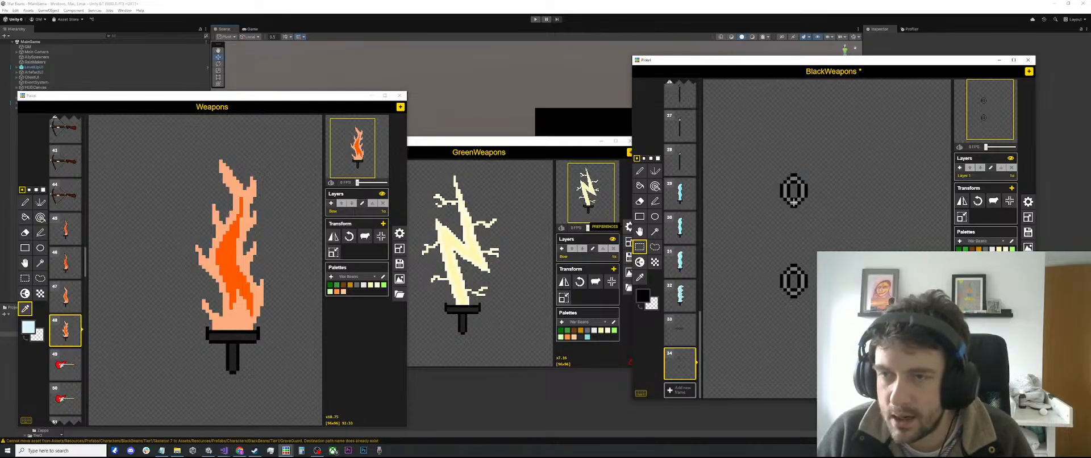
Step: Draw a diagonal link with black outer and inner outlines in Pen, just below and beside the upper upright link on frame 34
left_click(640, 170)
scroll(796, 206, "up", 1)
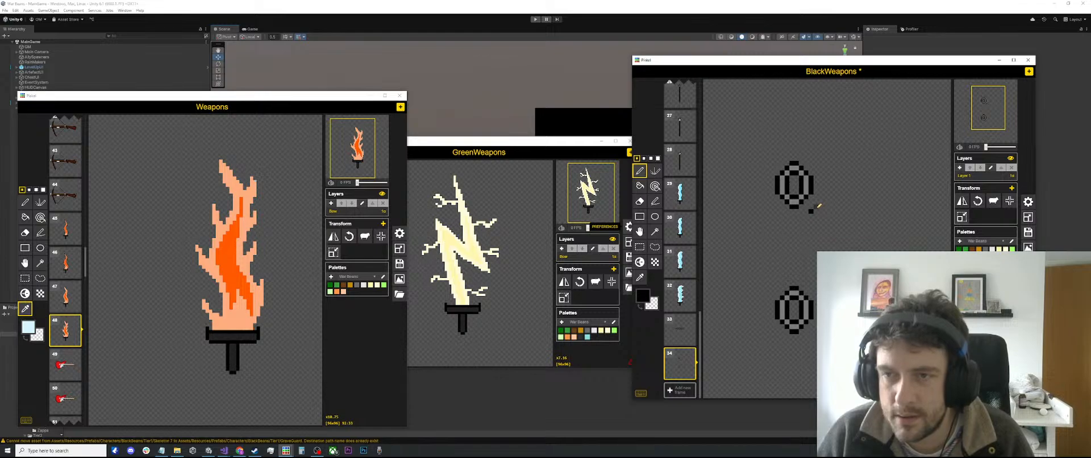
left_click(815, 208)
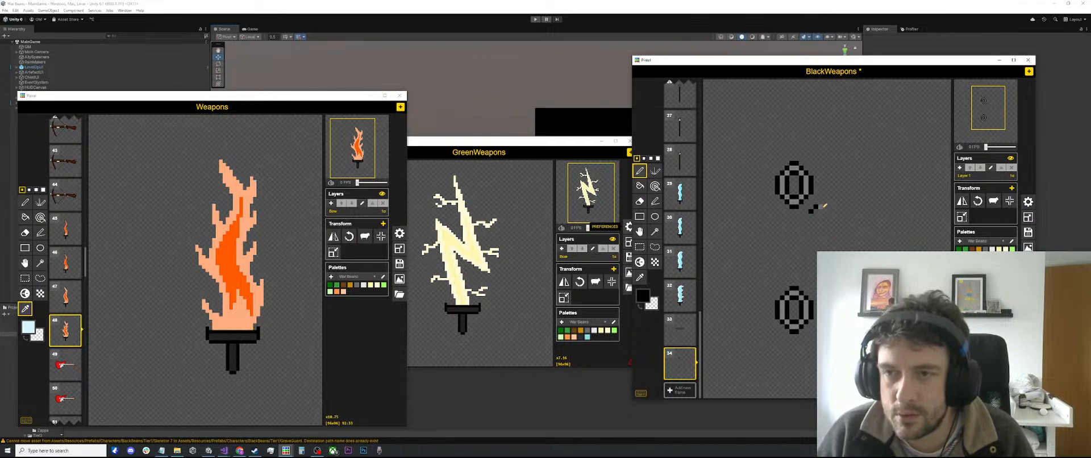
left_click(812, 211)
left_click(812, 219)
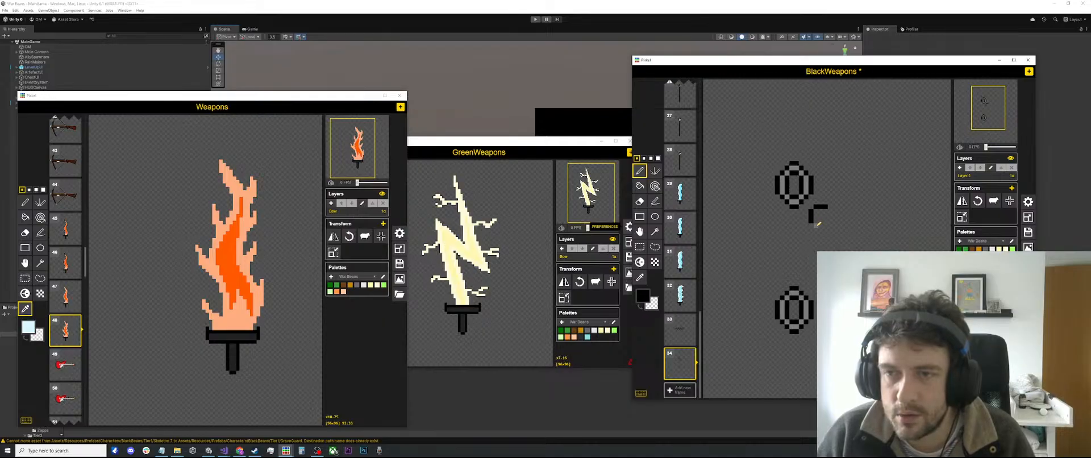
left_click(820, 231)
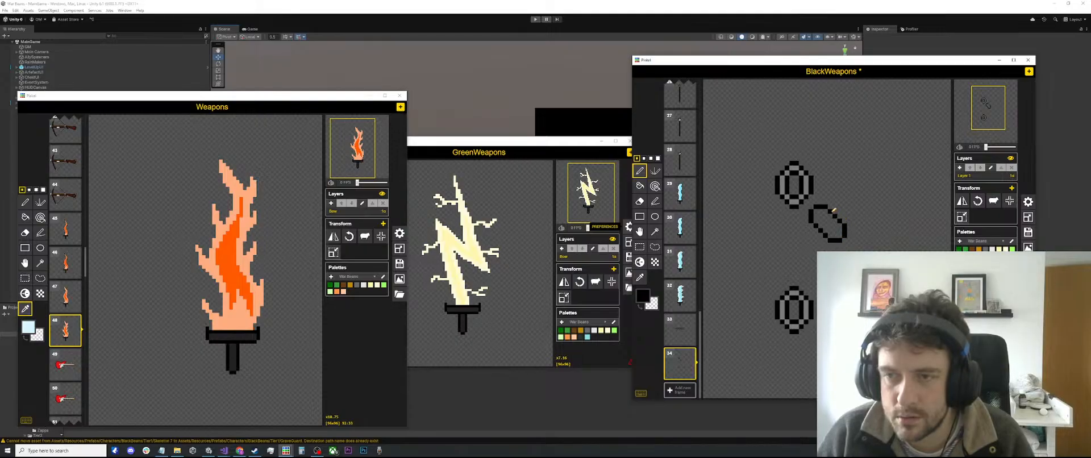
scroll(827, 215, "up", 1)
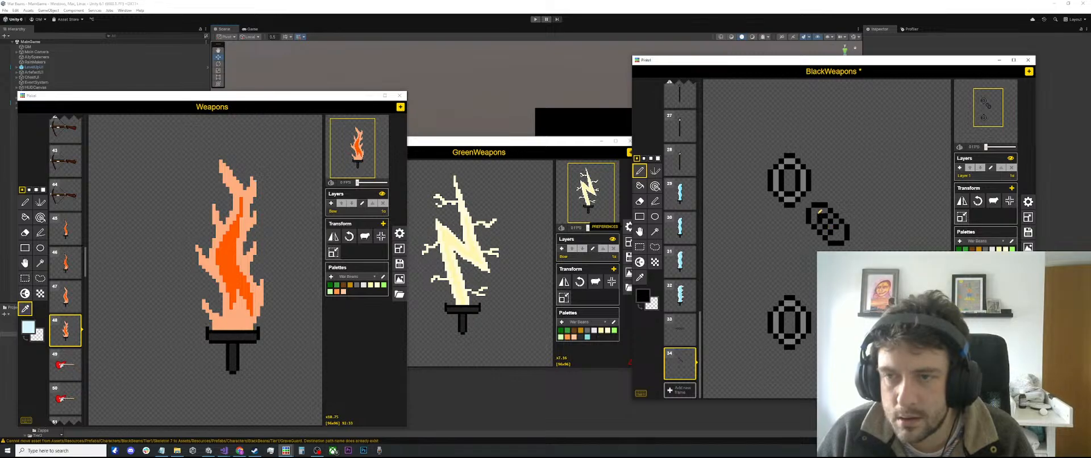
Step: Fill the band of the diagonal link with grey sampled from the upright link
scroll(839, 207, "up", 1)
key("o")
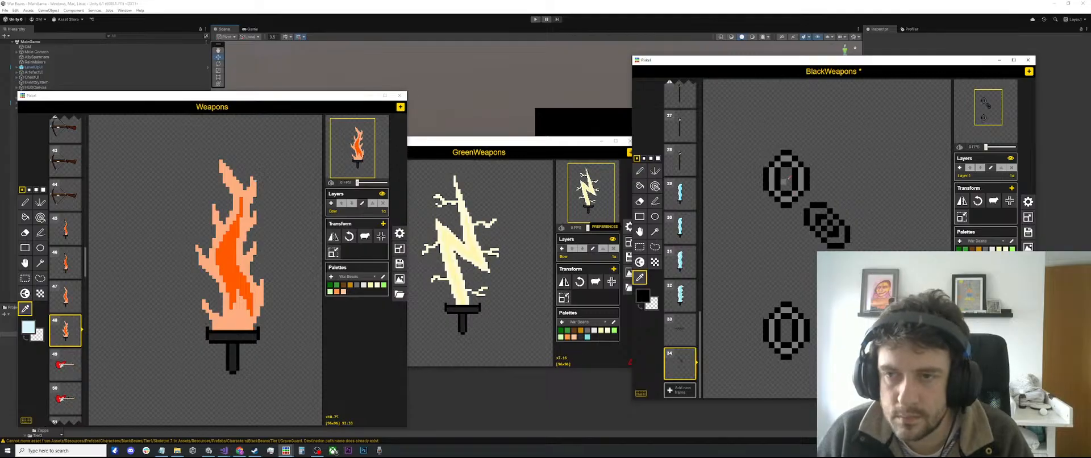
left_click(801, 189)
key("b")
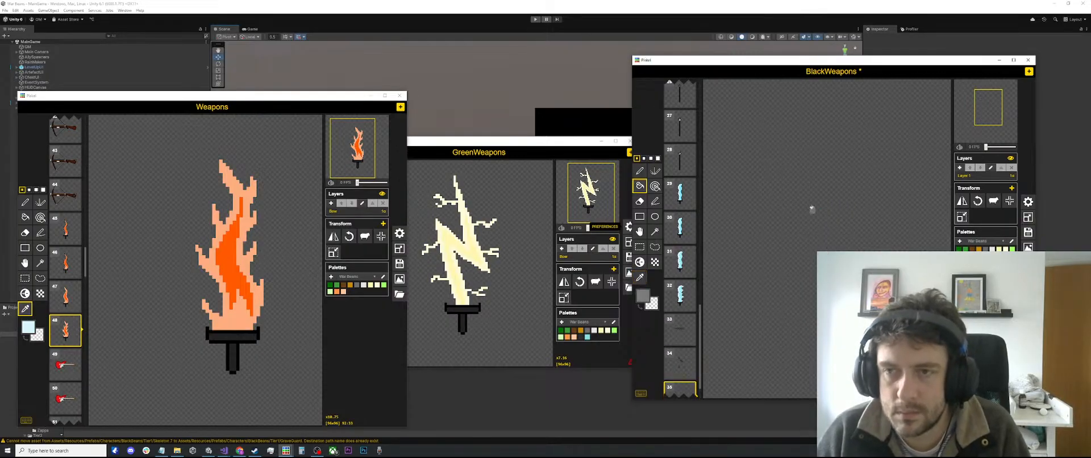
left_click(816, 211)
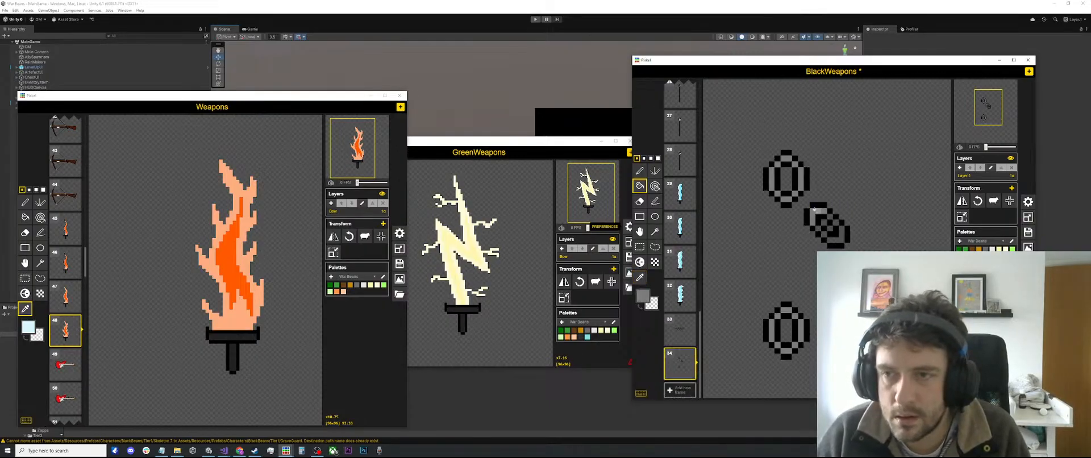
left_click(837, 228)
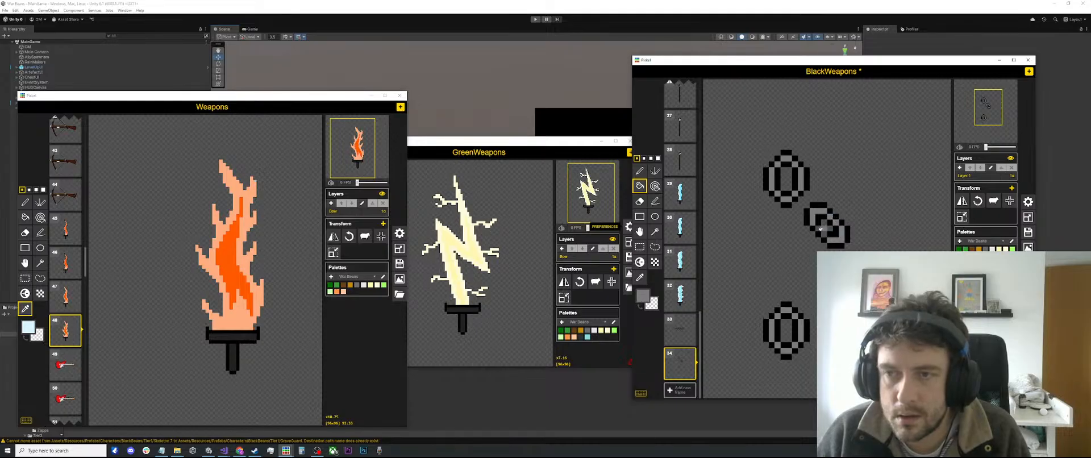
key("s")
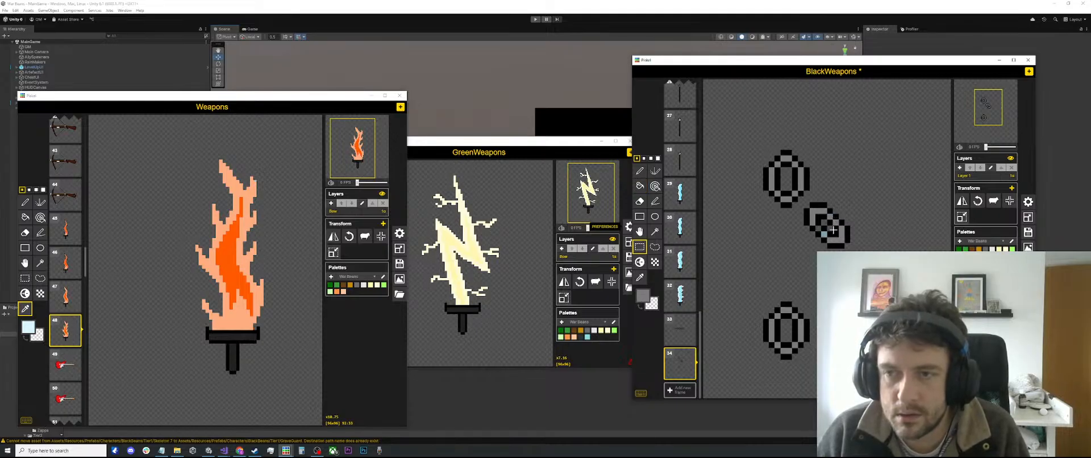
key("b")
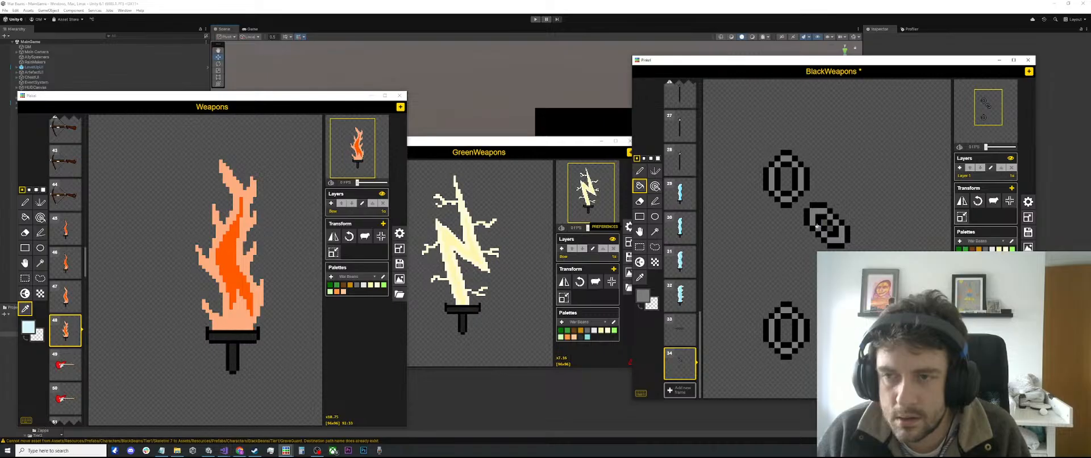
Step: Try to copy the diagonal link from frame 34 onto the right end of the chain on frame 33
key("s")
left_click_drag(862, 261, 801, 204)
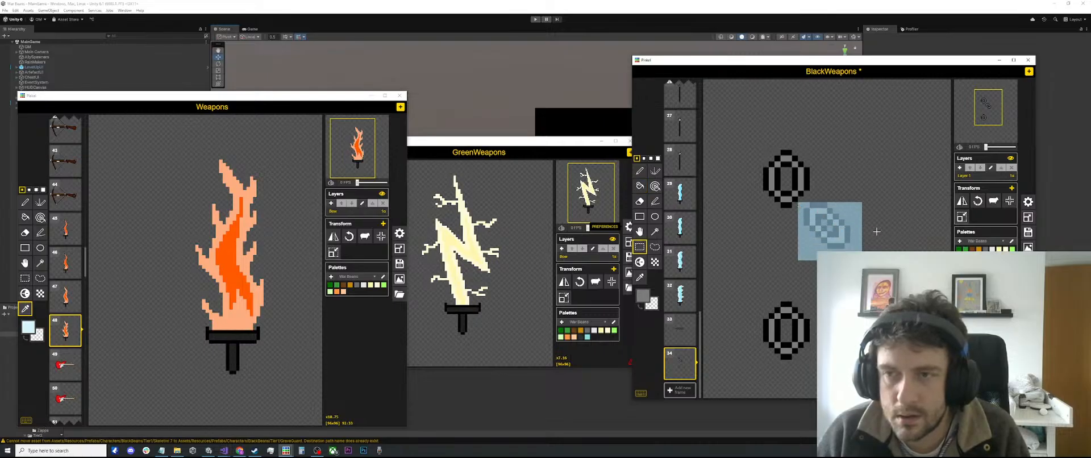
key("ctrl+c")
left_click(682, 330)
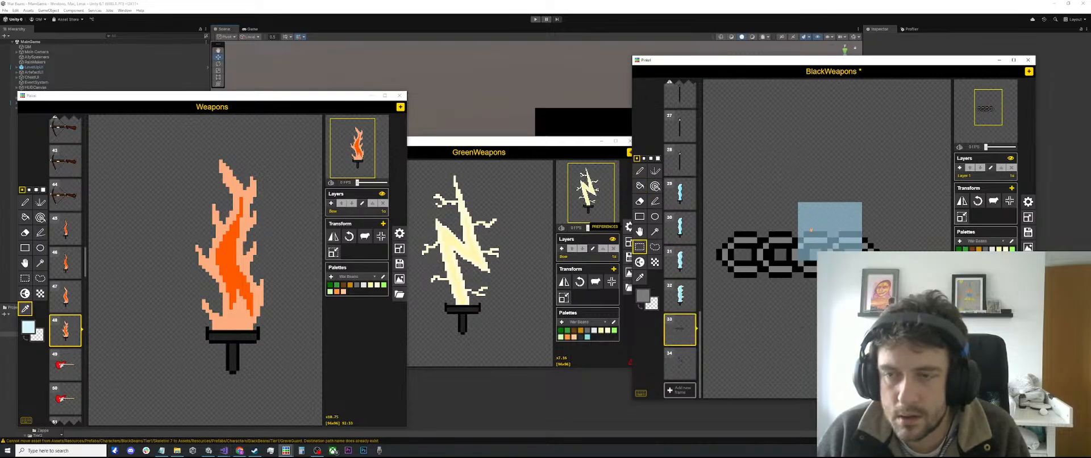
left_click_drag(828, 232, 880, 280)
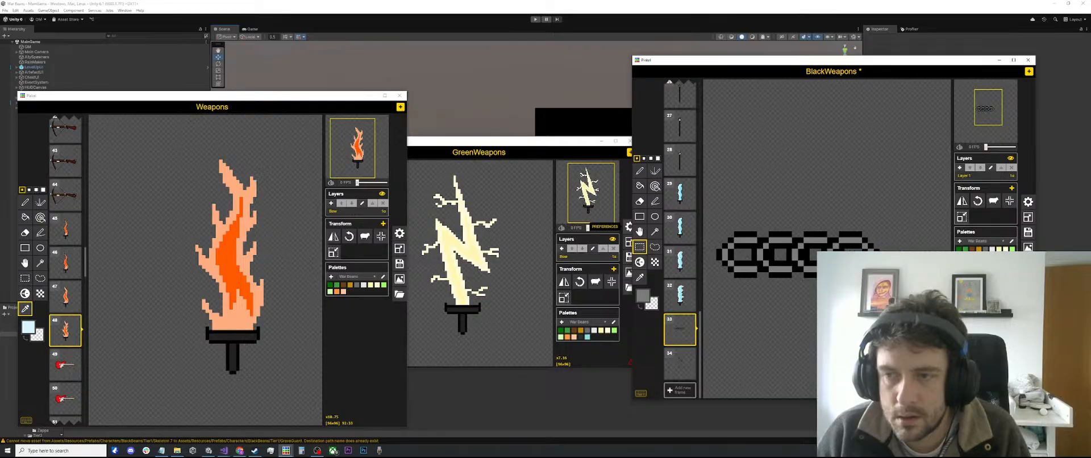
key("ctrl+z")
scroll(904, 263, "down", 2)
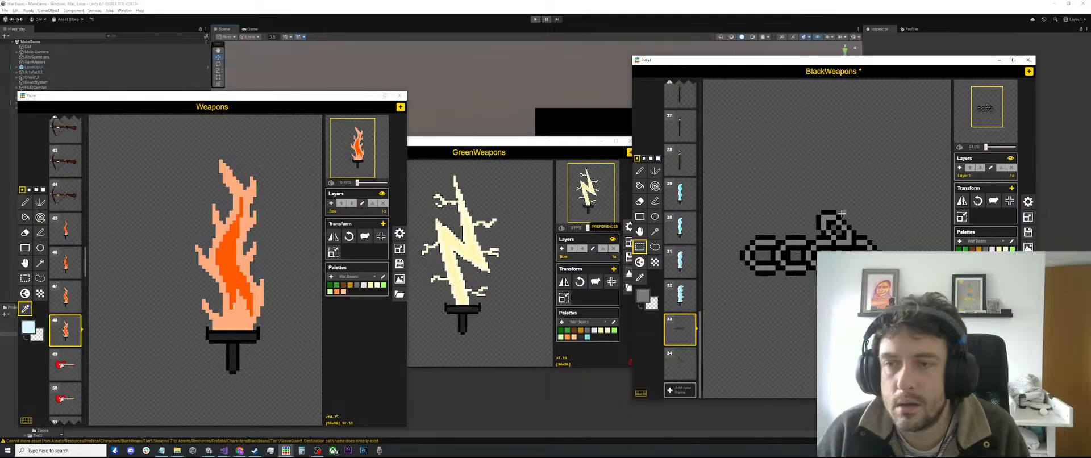
Step: Reselect the diagonal link on frame 34 more tightly and paste a copy sloping down from the chain's right end on frame 33
left_click(693, 352)
left_click_drag(862, 205, 819, 249)
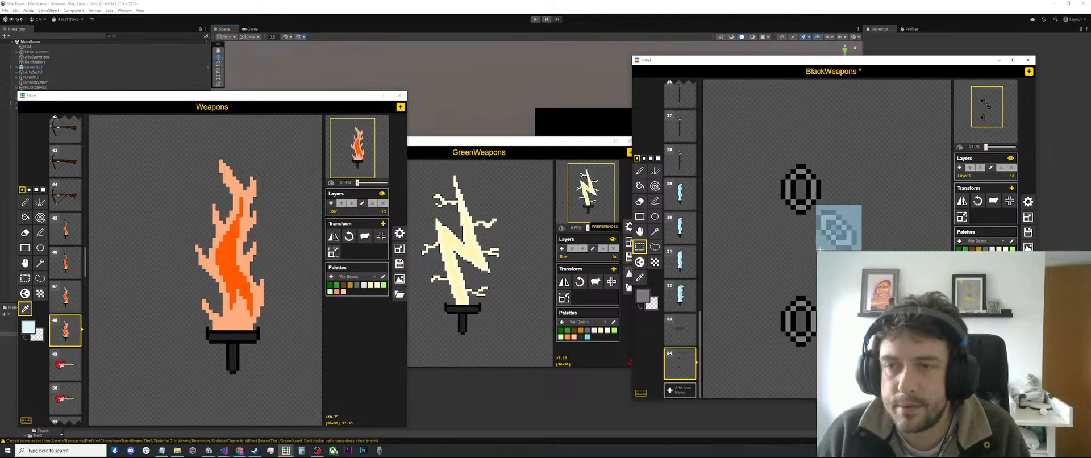
left_click(693, 316)
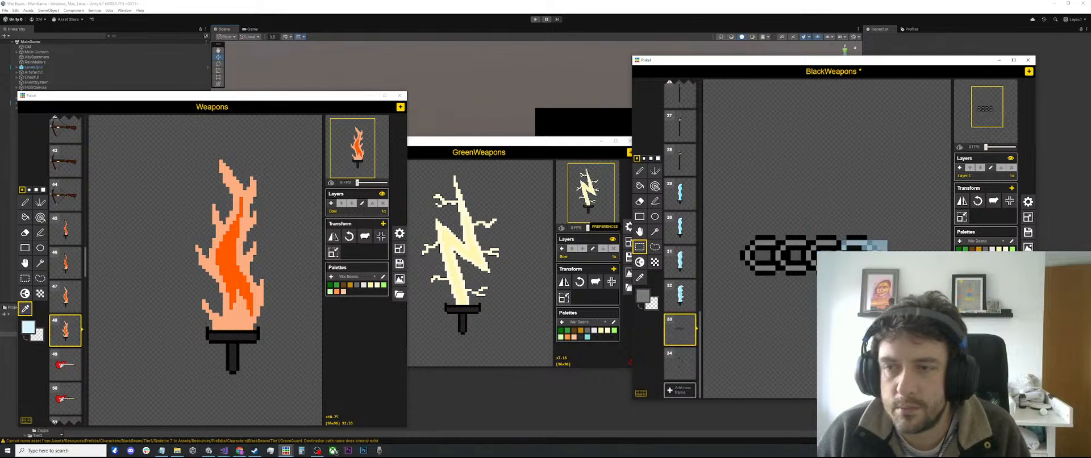
left_click_drag(880, 266, 880, 272)
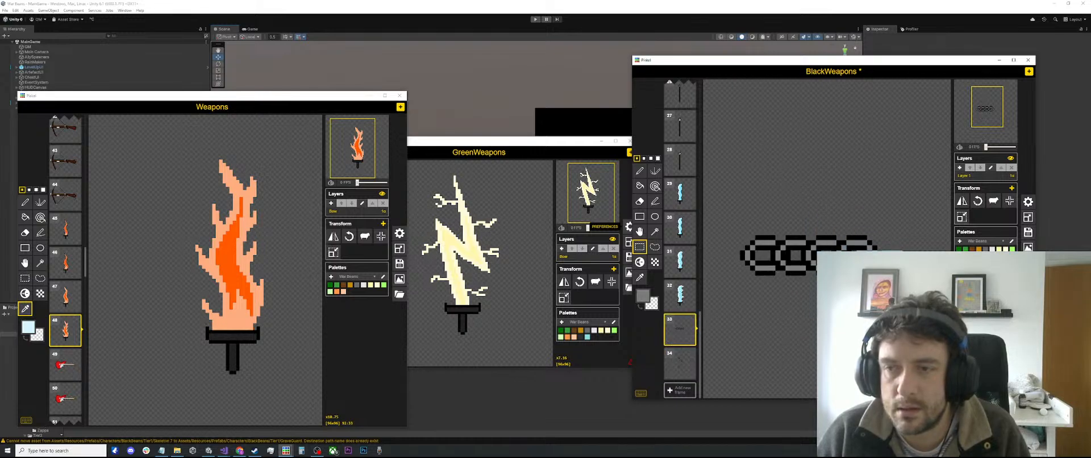
left_click_drag(904, 223, 871, 221)
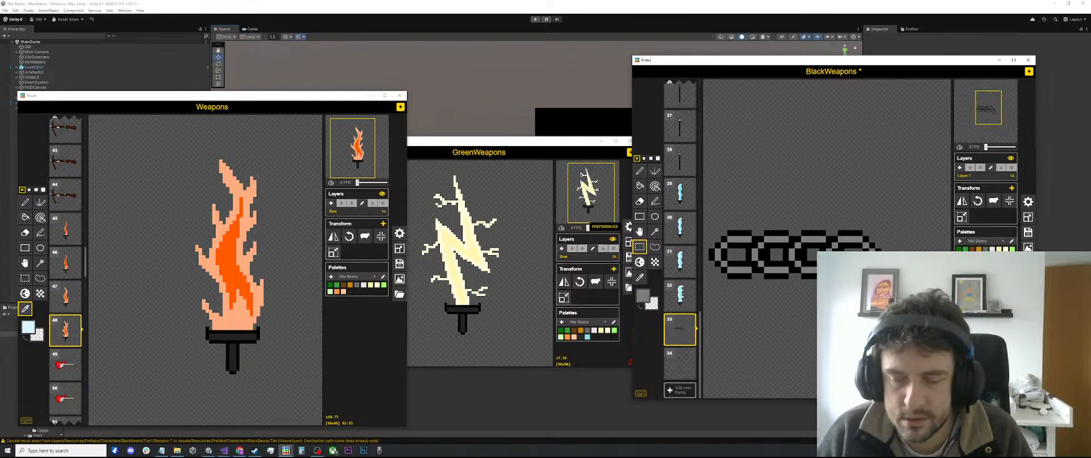
Step: Touch up the joint between the horizontal chain and the diagonal link with sampled black and grey pixels
scroll(884, 262, "up", 1)
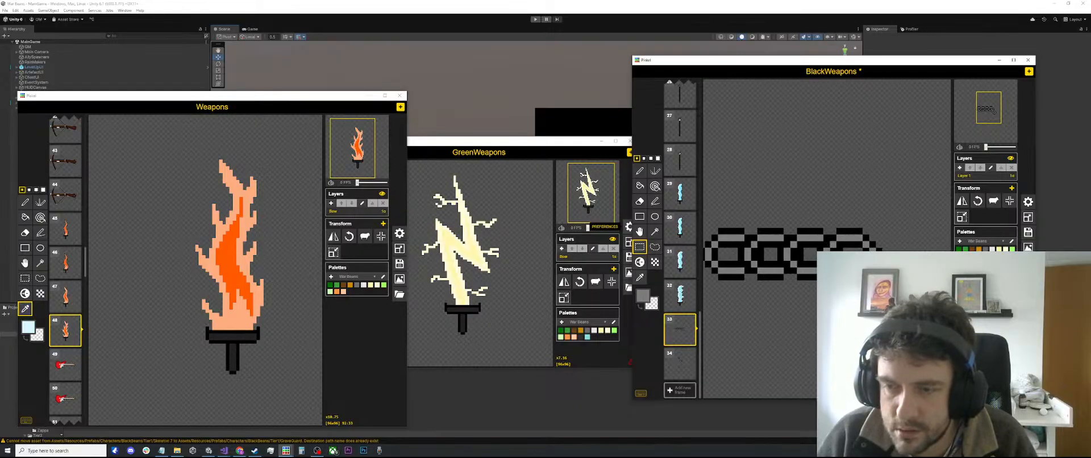
key("p")
key("o")
left_click(873, 245)
key("p")
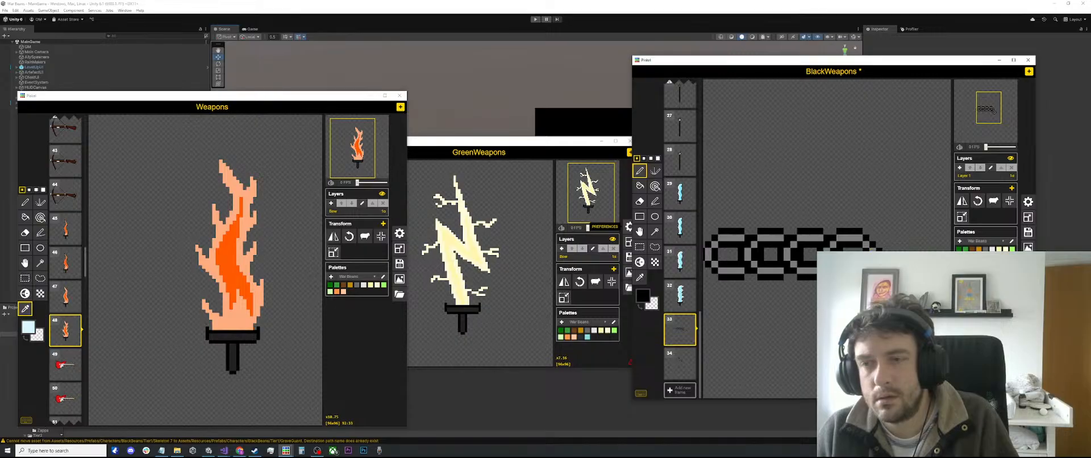
key("5")
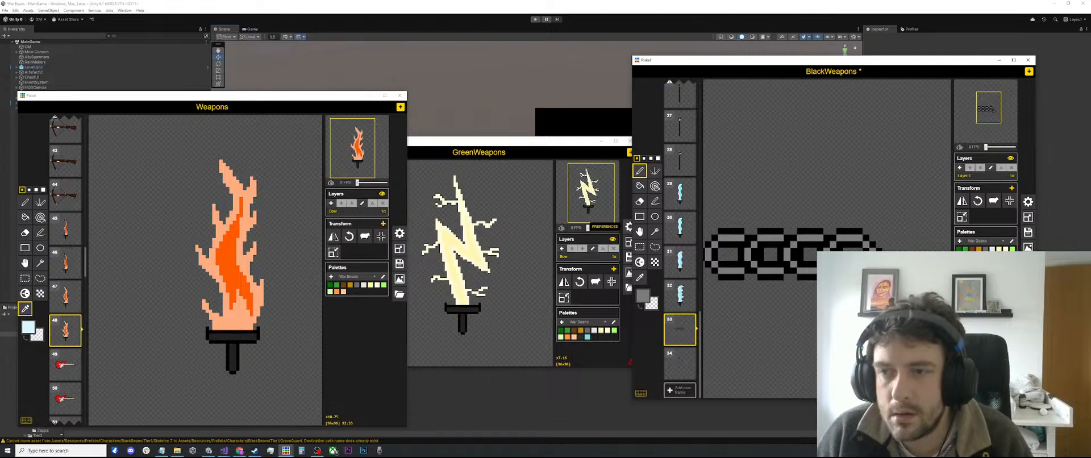
key("o")
key("p")
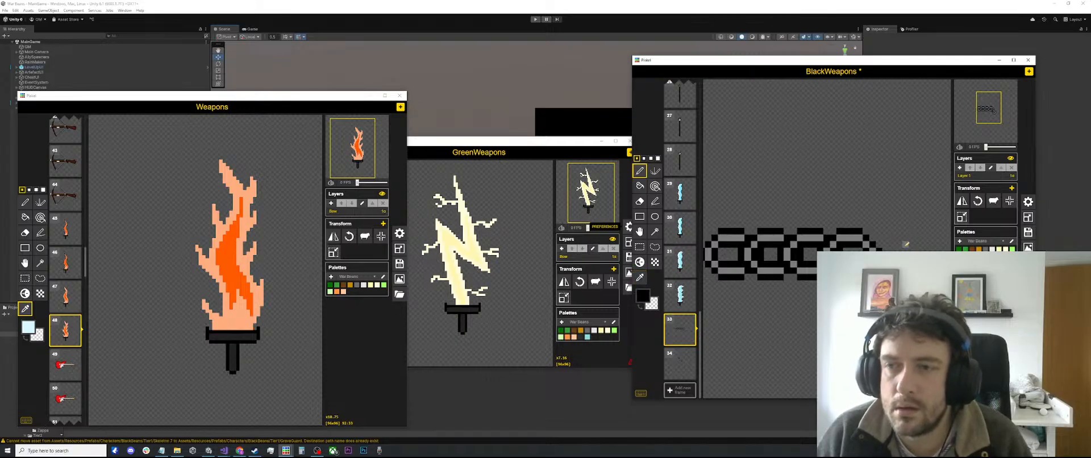
Step: Rotate frame 34 a quarter turn and place a copy of one of its links at the chain's lower end on frame 33
scroll(827, 239, "down", 3)
scroll(901, 259, "down", 1)
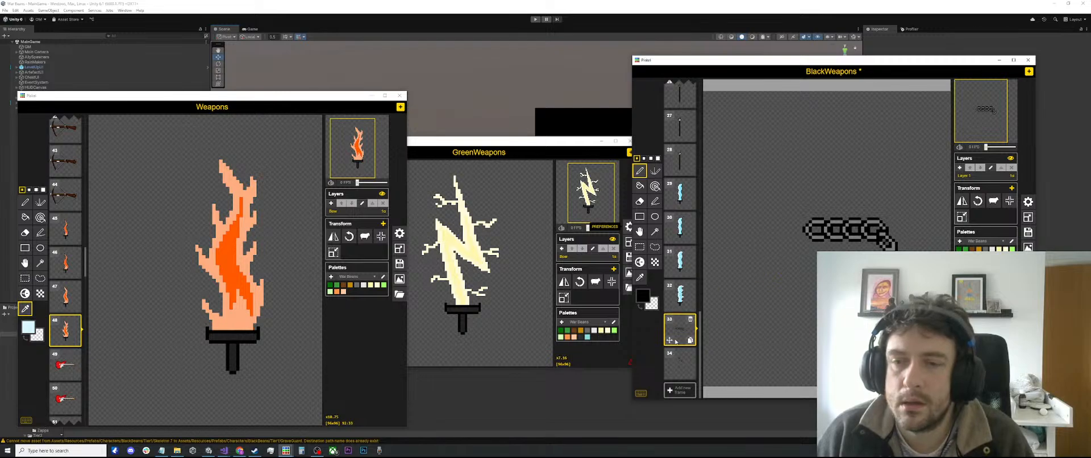
left_click(676, 360)
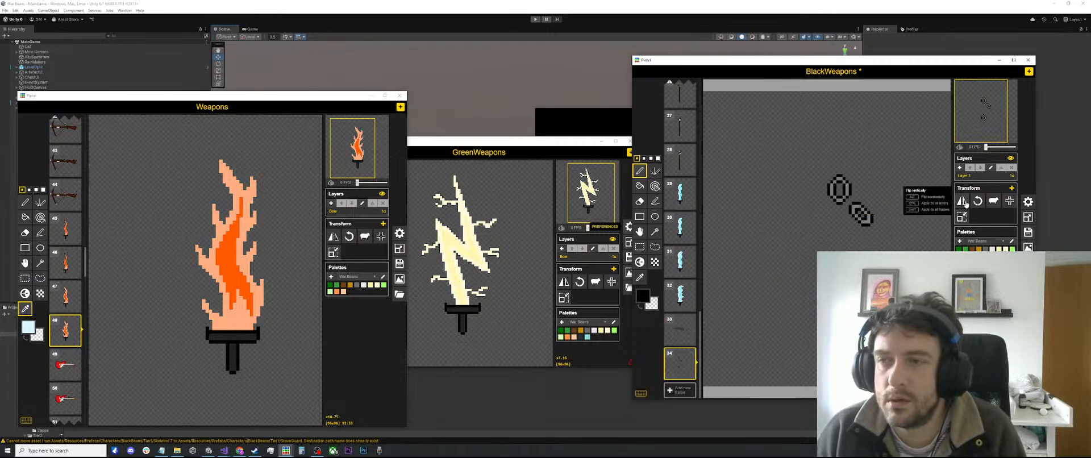
left_click(978, 203)
key("s")
mouse_move(850, 204)
left_mouse_down()
mouse_move(813, 236)
mouse_move(869, 233)
mouse_move(902, 249)
left_mouse_up()
left_click(682, 330)
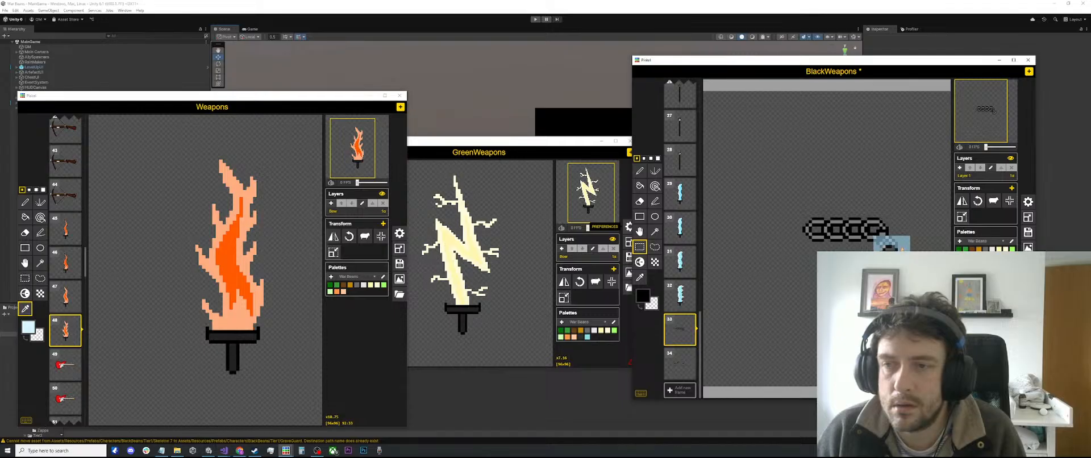
left_click(921, 209)
Step: Retouch the chain's downward-bending end on frame 33 in sampled black where the added link overlaps
scroll(909, 237, "up", 4)
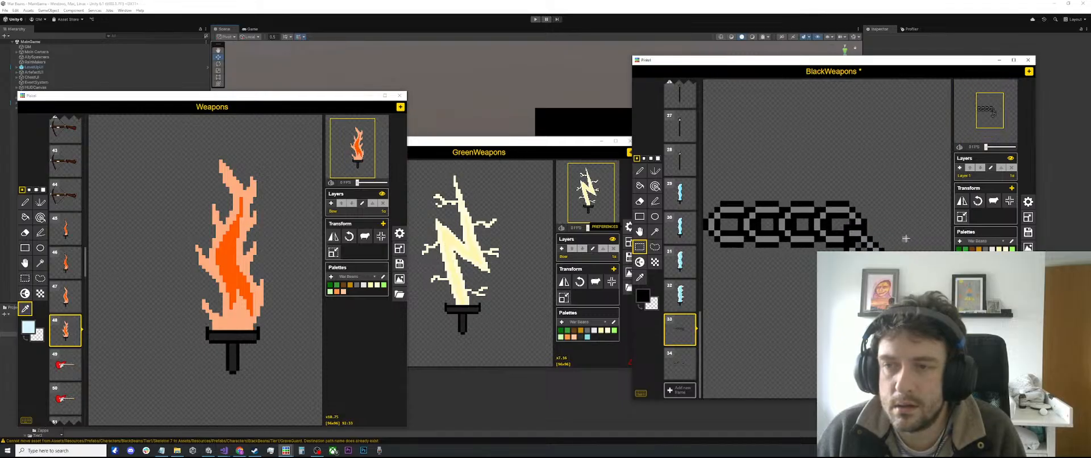
scroll(904, 239, "up", 2)
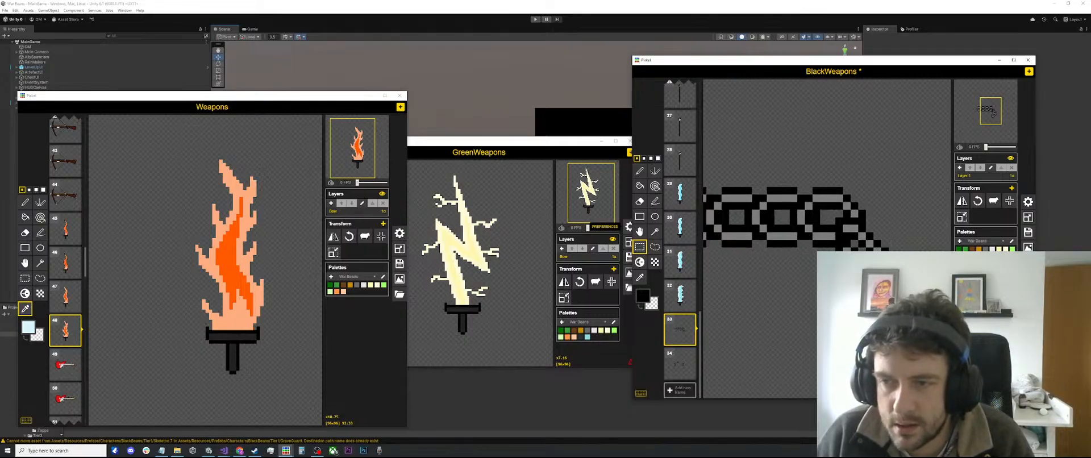
scroll(864, 266, "down", 3)
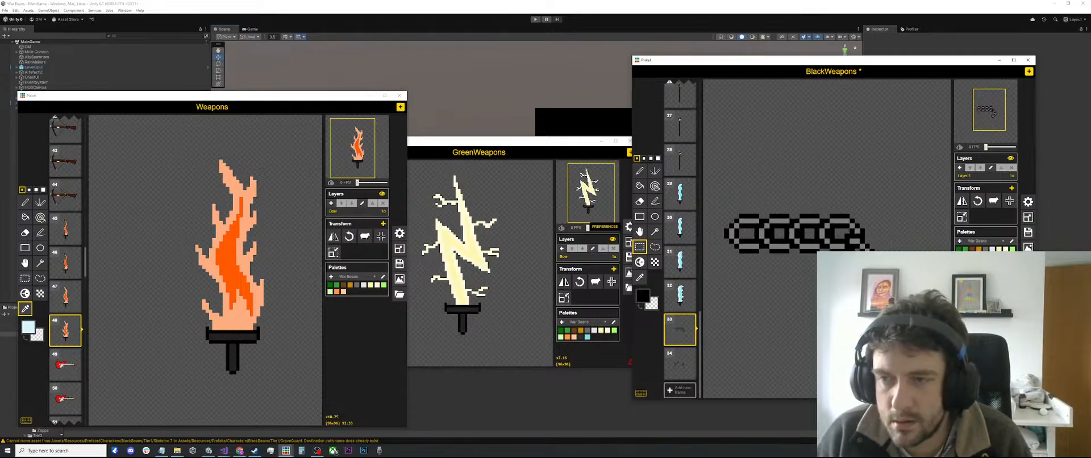
key("o")
key("p")
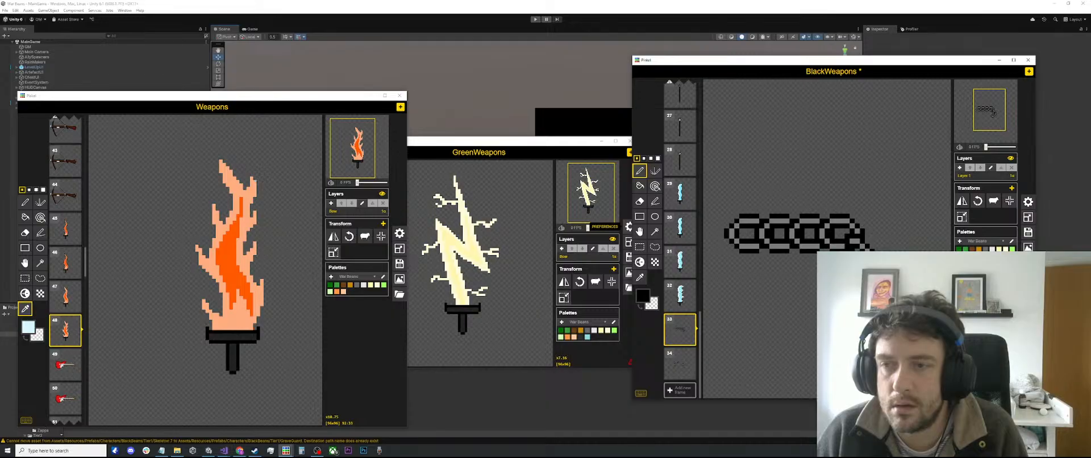
scroll(904, 239, "down", 3)
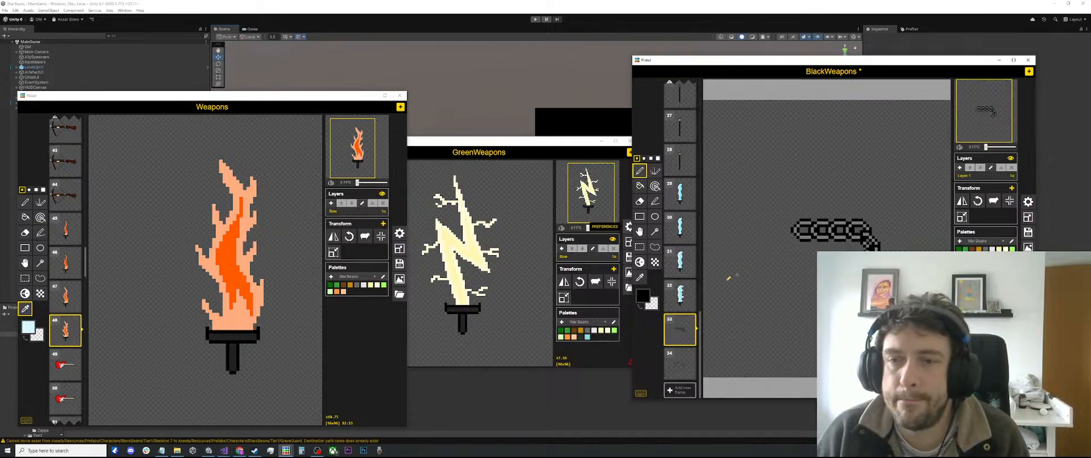
Step: Try to add a copy of the diagonal link from frame 34 at the chain's lower end on frame 33
mouse_move(678, 328)
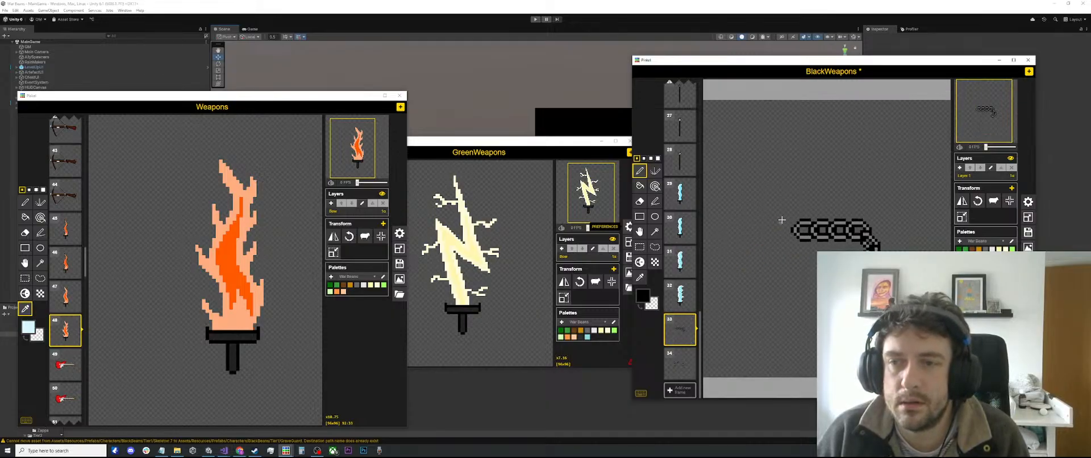
key("s")
left_click_drag(788, 216, 805, 237)
left_click(676, 366)
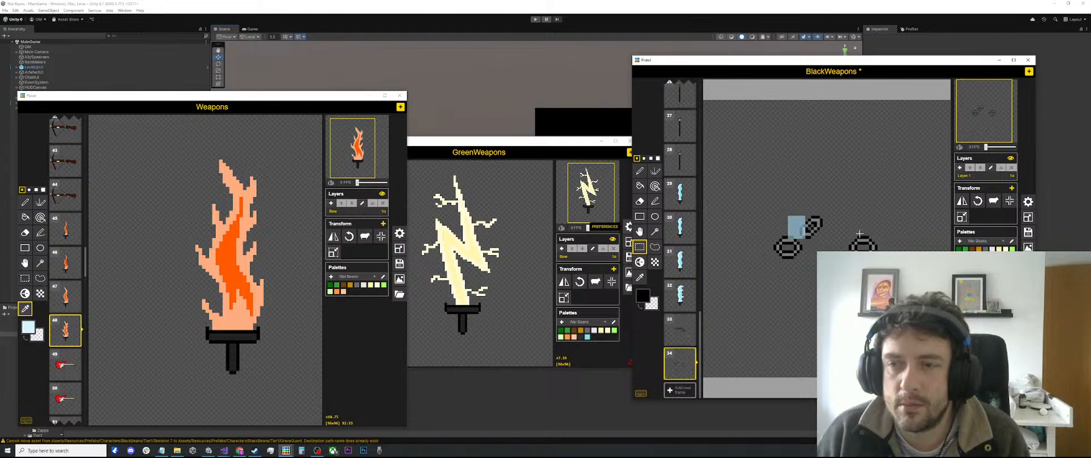
left_click(679, 330)
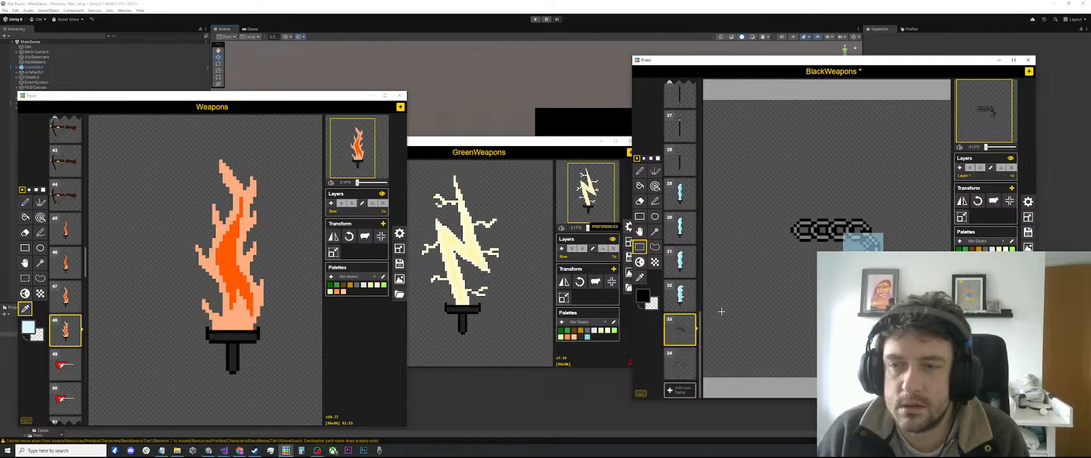
left_click_drag(858, 250, 846, 268)
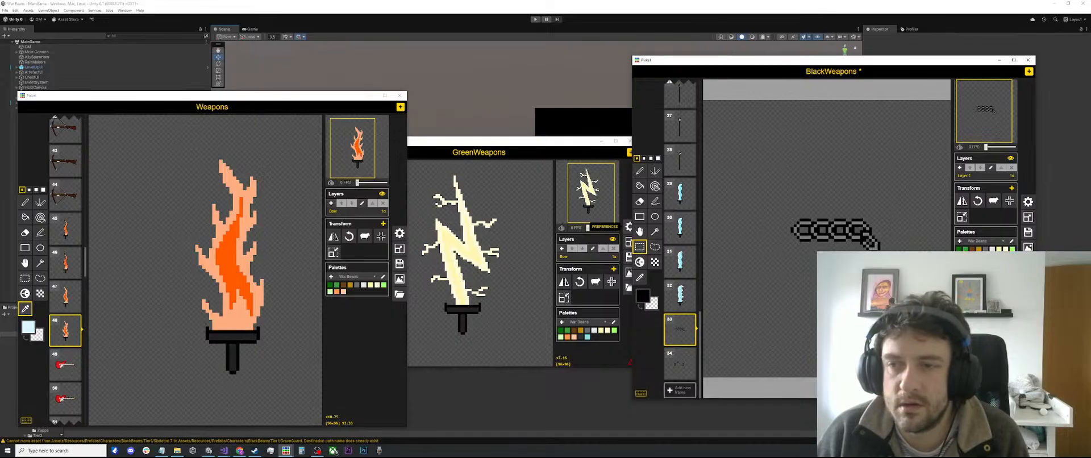
Step: Rotate frame 34 a quarter turn so its oval links stand upright and try placing a copy at the chain's bend on frame 33
left_click(680, 364)
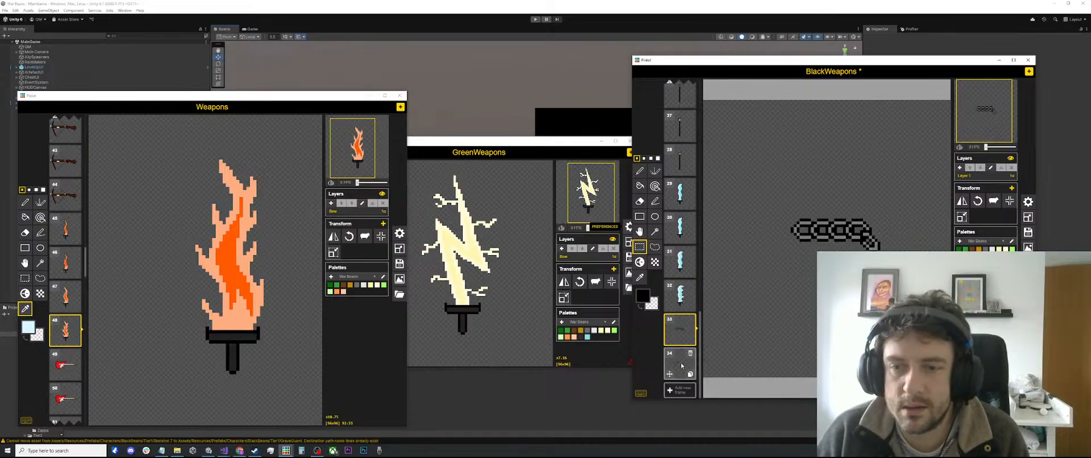
left_click(978, 201)
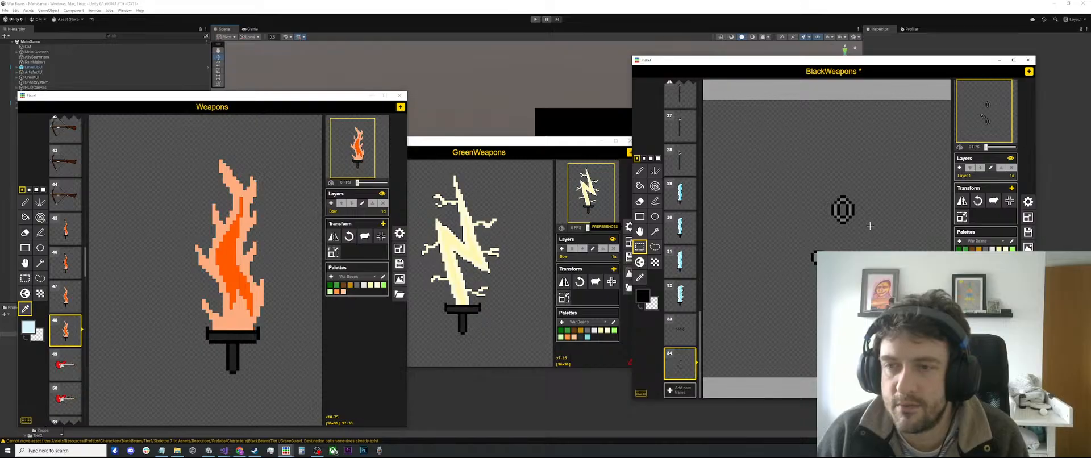
left_click_drag(870, 223, 887, 260)
left_click(680, 331)
left_click(909, 224)
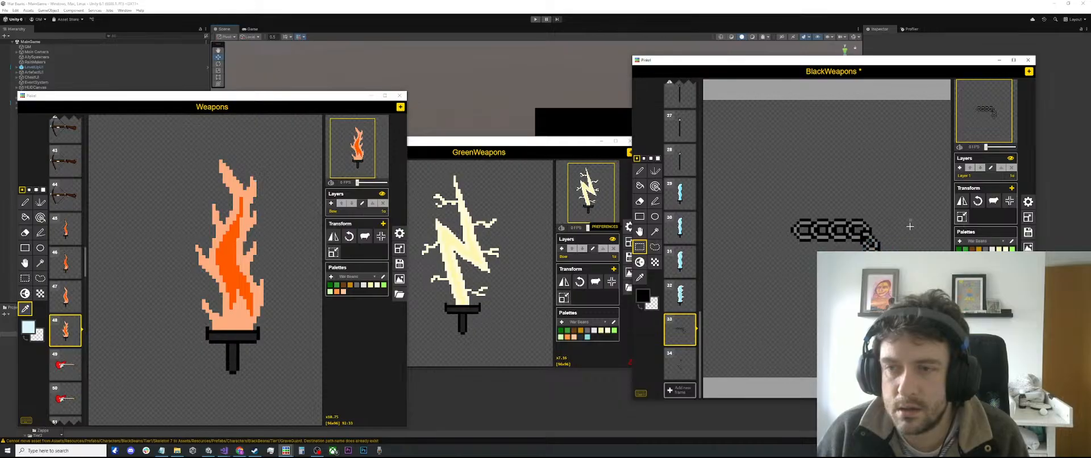
scroll(884, 253, "up", 10)
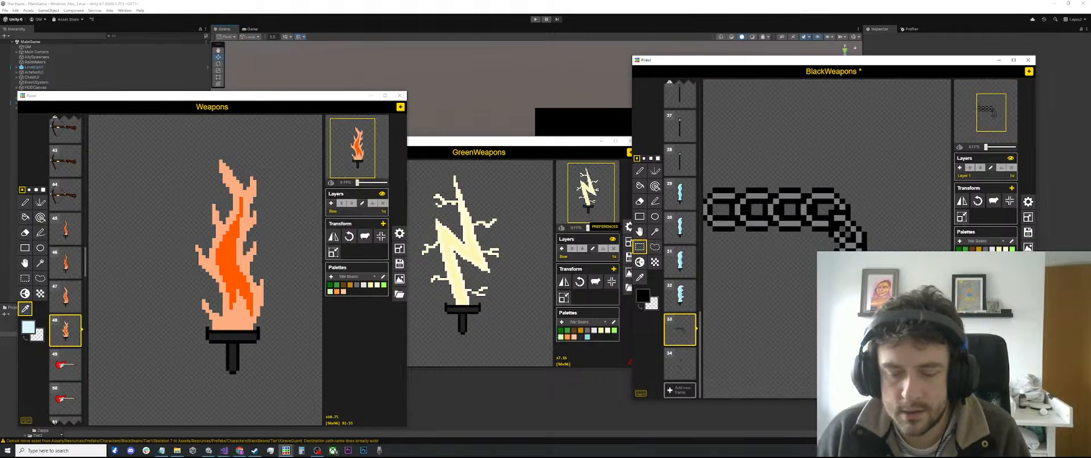
key("p")
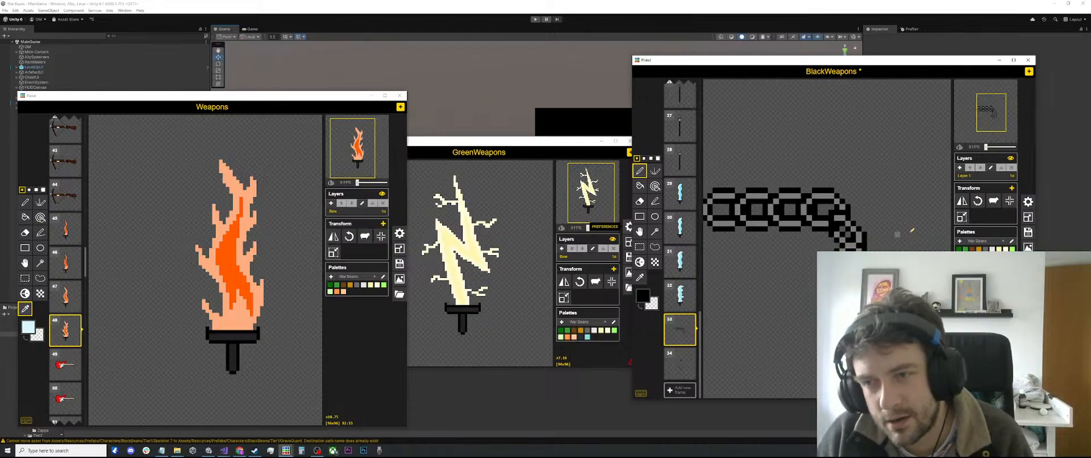
scroll(682, 364, "up", 1)
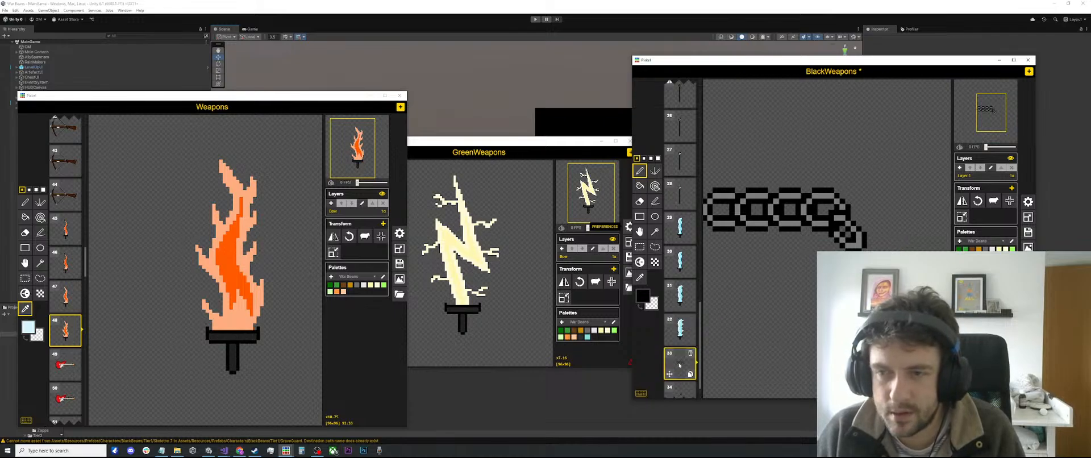
Step: Copy the upper upright oval link from frame 34 and place it below the diagonal link at the chain's end on frame 33
scroll(687, 370, "down", 1)
left_click(680, 364)
key("s")
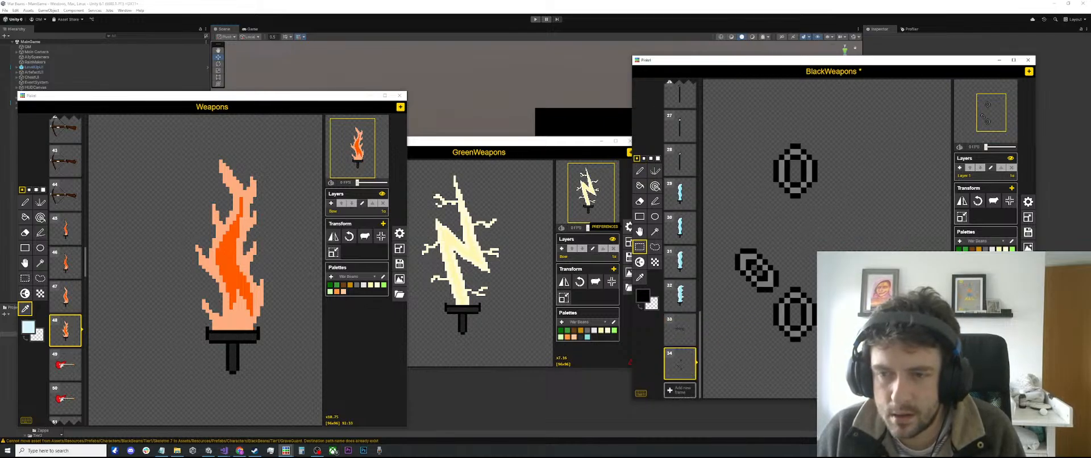
left_click_drag(860, 126, 753, 212)
key("ctrl+c")
left_click(680, 330)
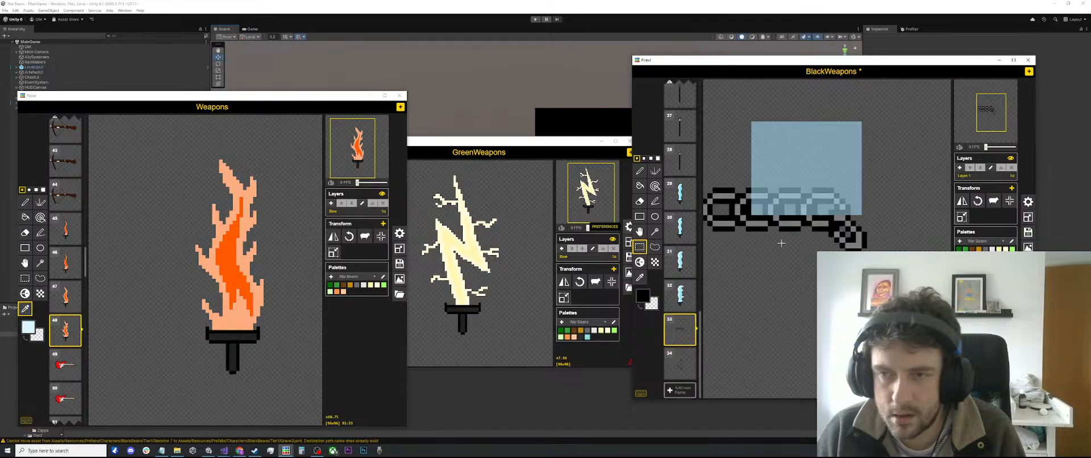
left_click_drag(837, 182, 894, 272)
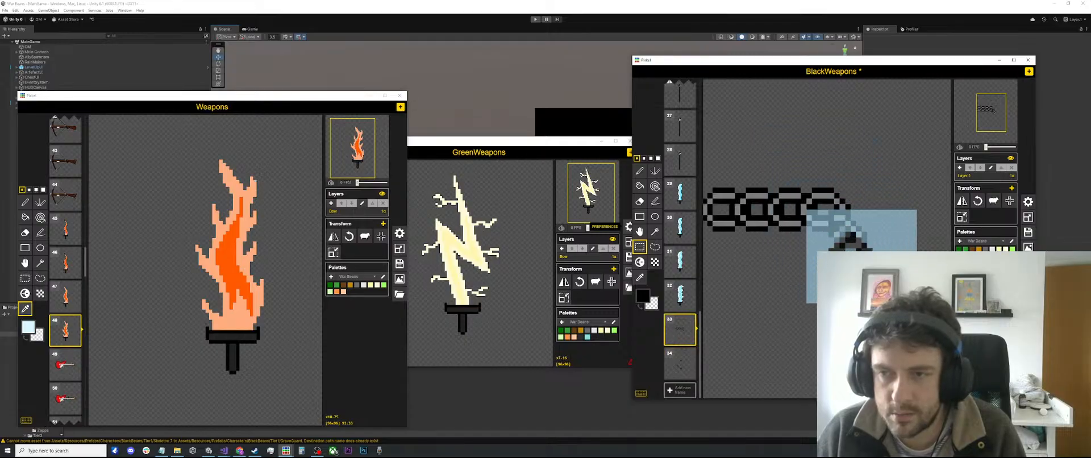
left_click(901, 186)
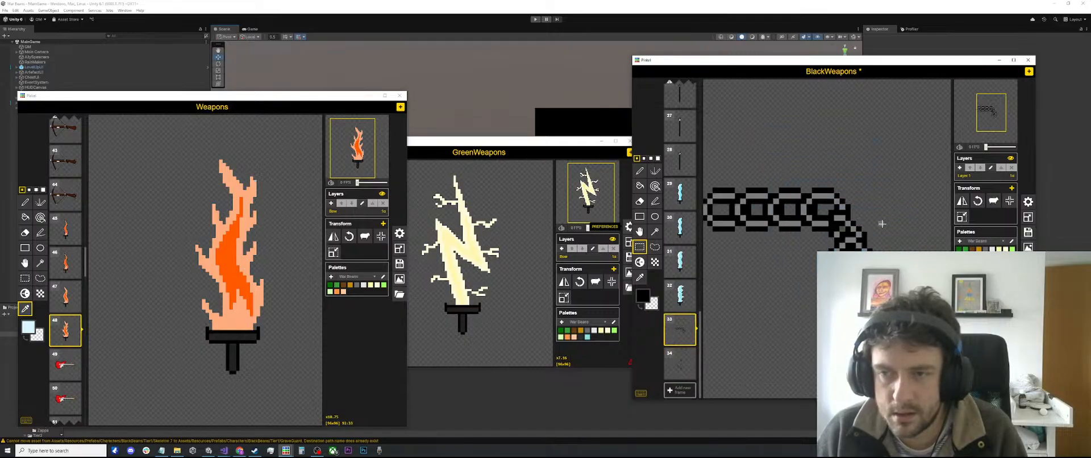
Step: Touch up the joint between the diagonal and upright links on frame 33 with sampled grey and black pixels
key("o")
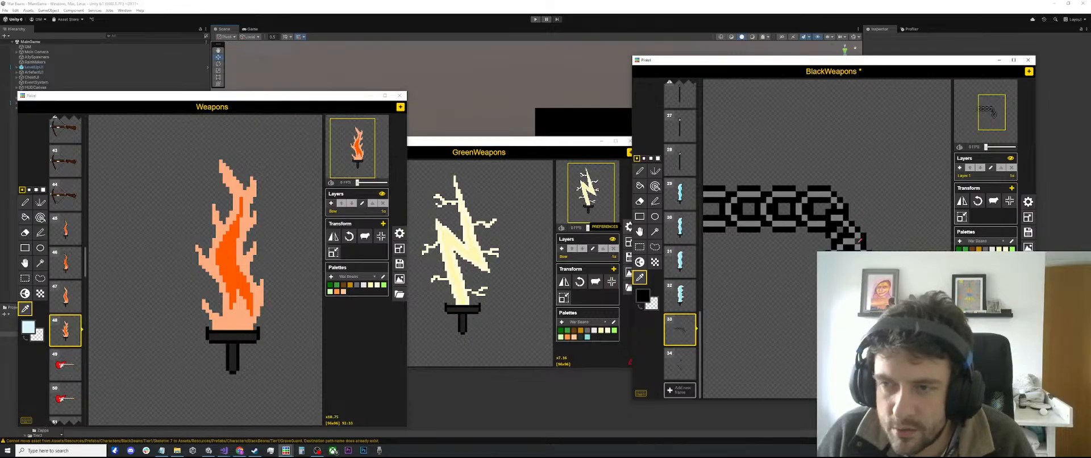
left_click(858, 233)
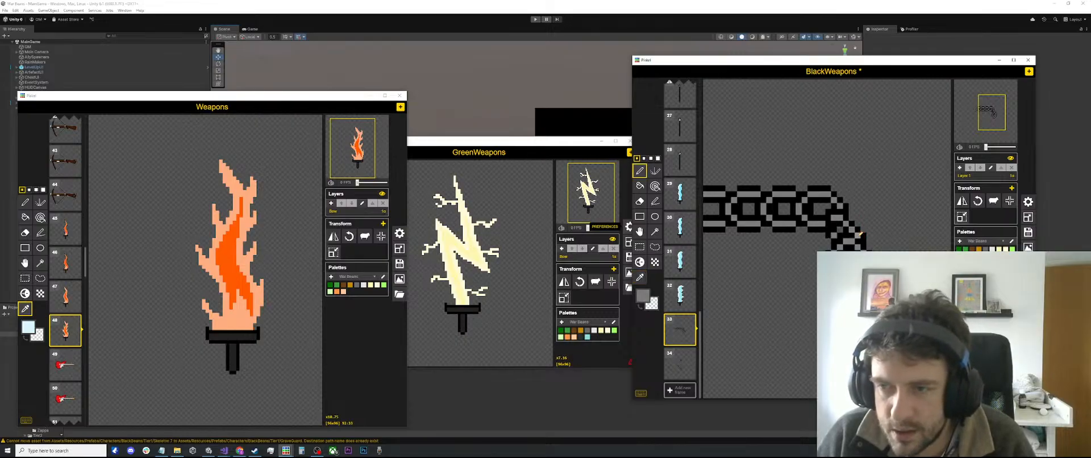
key("o")
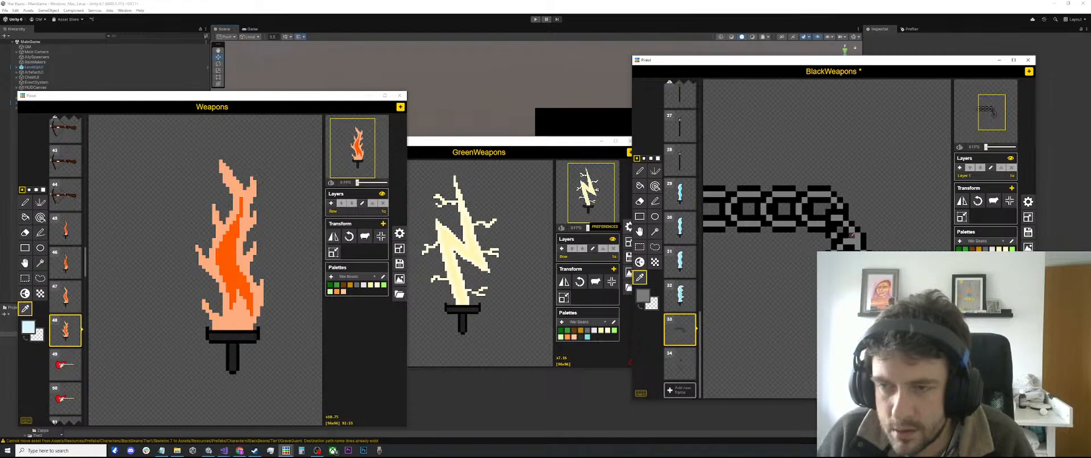
left_click(852, 234)
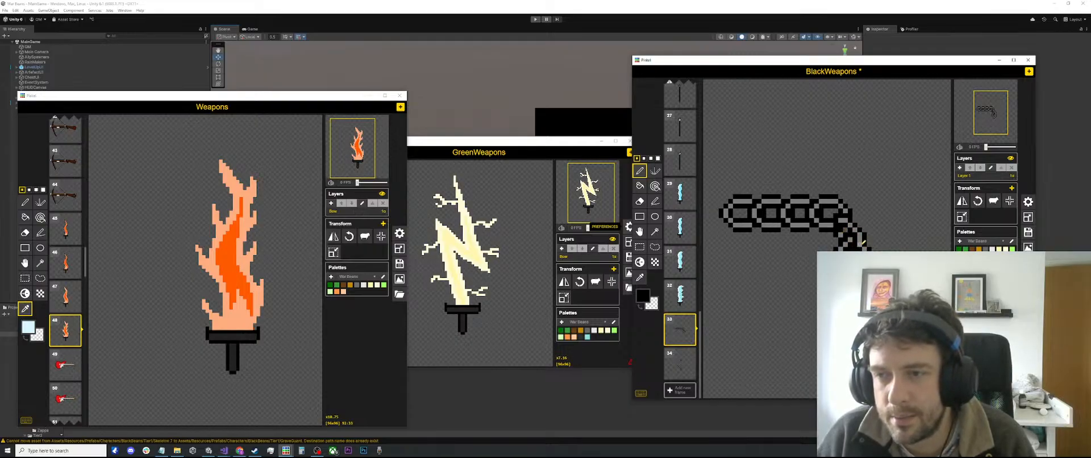
scroll(751, 287, "down", 3)
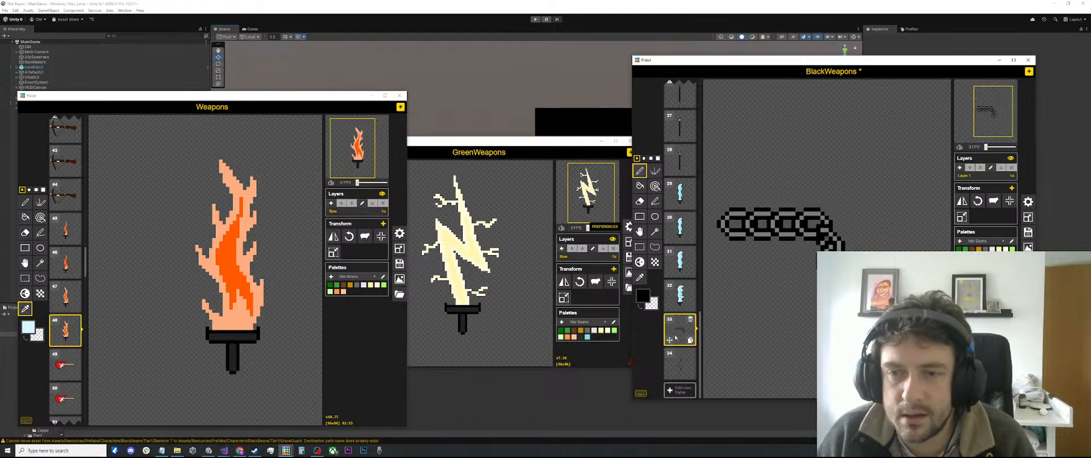
Step: Rotate frame 34 a quarter turn and place a copy of its diagonal link, sloping down-left, below the upright link on frame 33
left_click(678, 366)
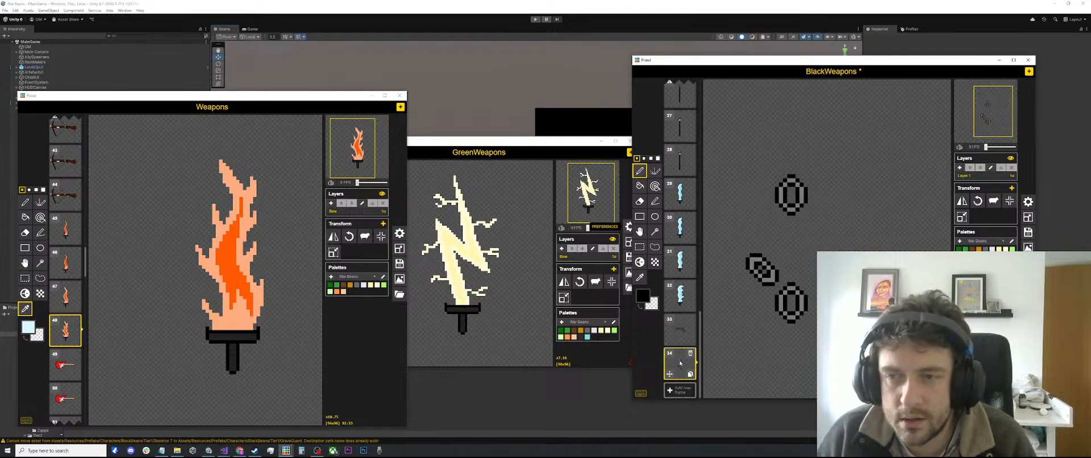
key("s")
left_click_drag(745, 250, 779, 287)
left_click(977, 202)
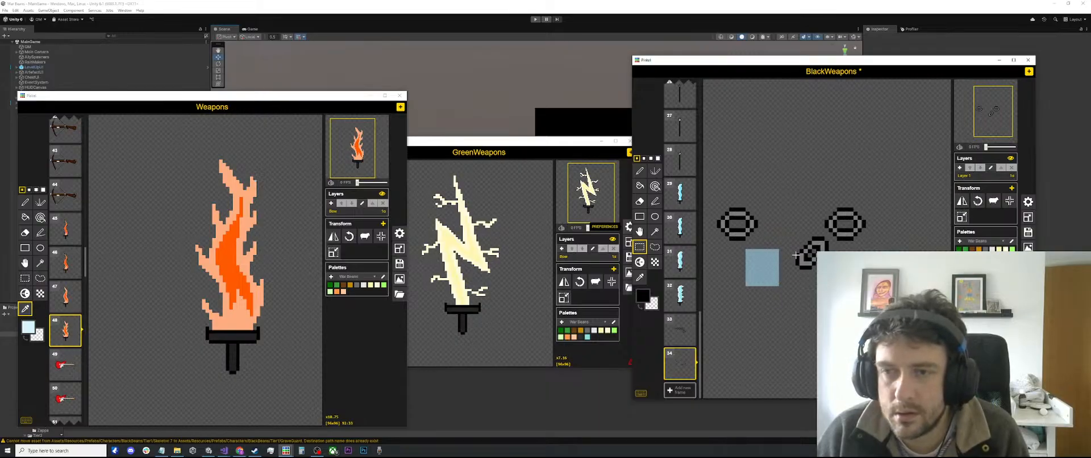
left_click_drag(788, 228, 816, 271)
left_click(679, 330)
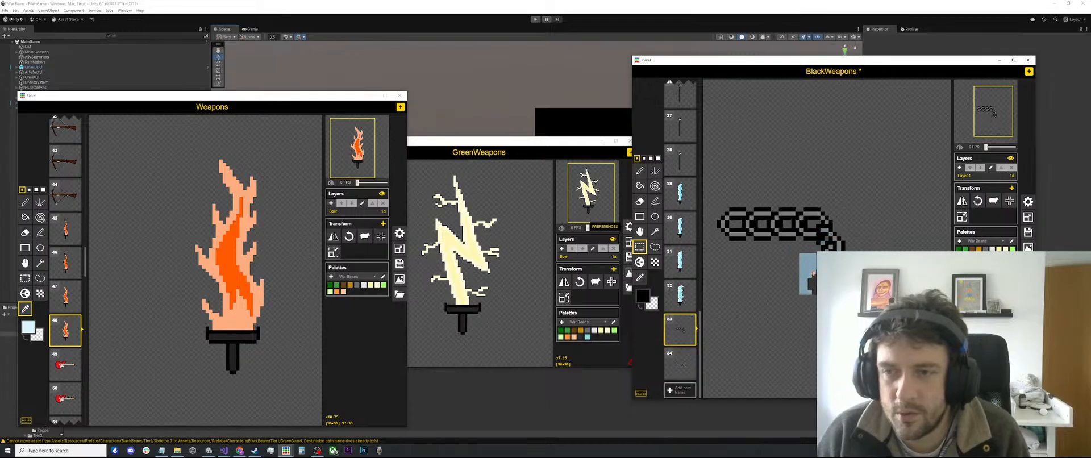
left_click(912, 241)
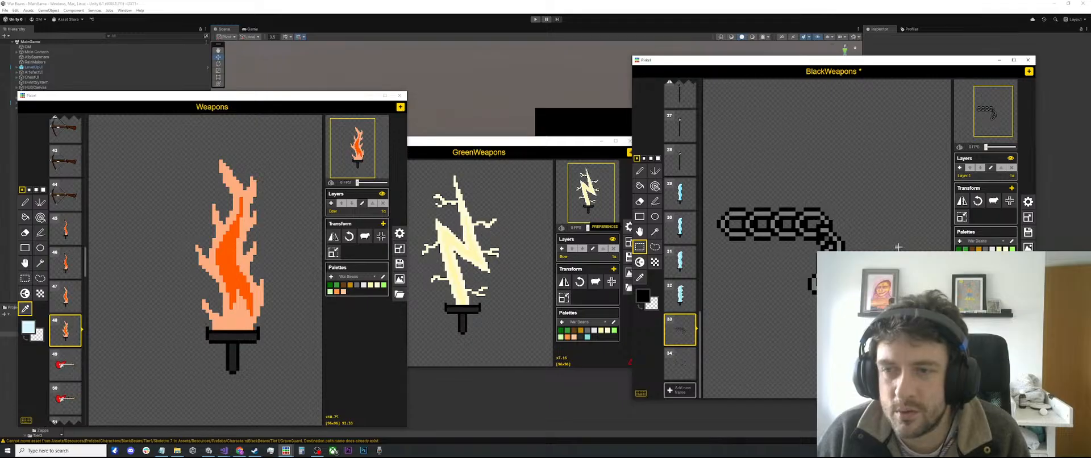
Step: Retouch the overlap between the upright link and the down-left diagonal link on frame 33 with sampled grey and black pixels
scroll(898, 247, "up", 5)
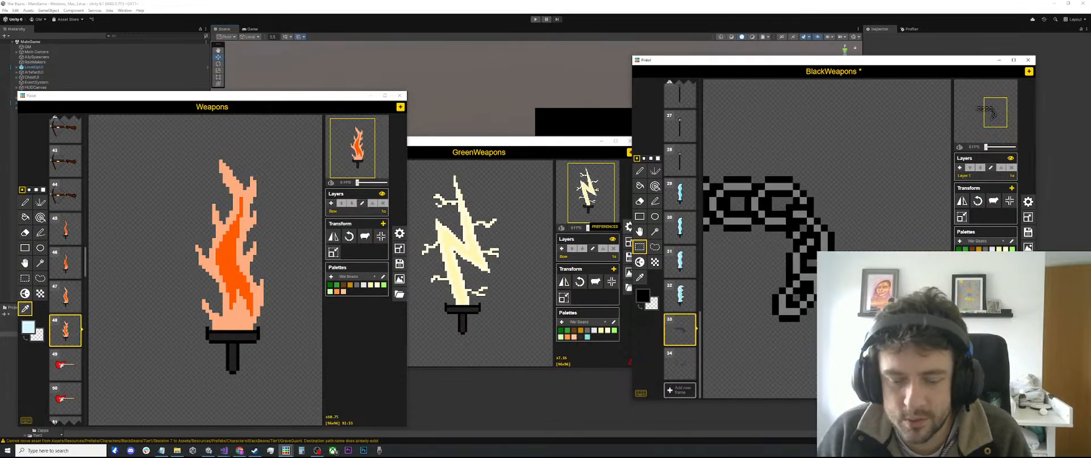
key("o")
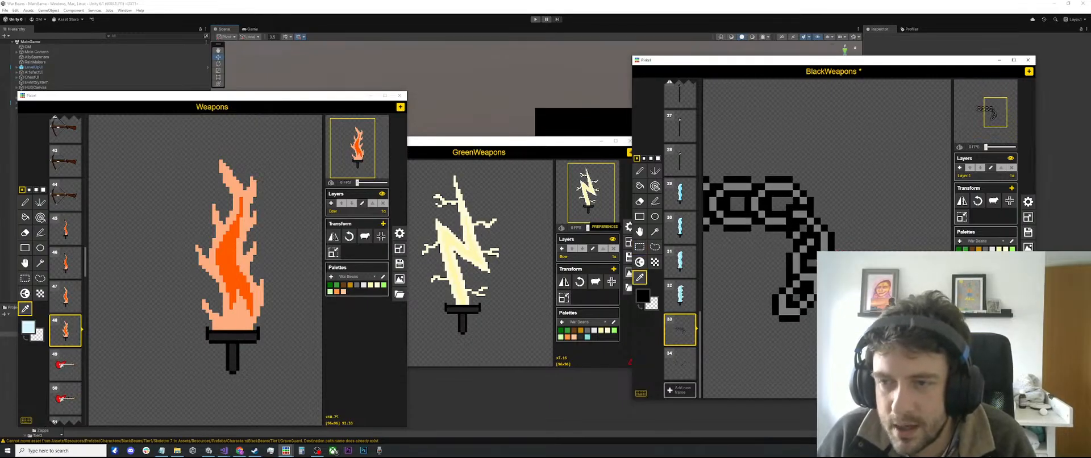
key("p")
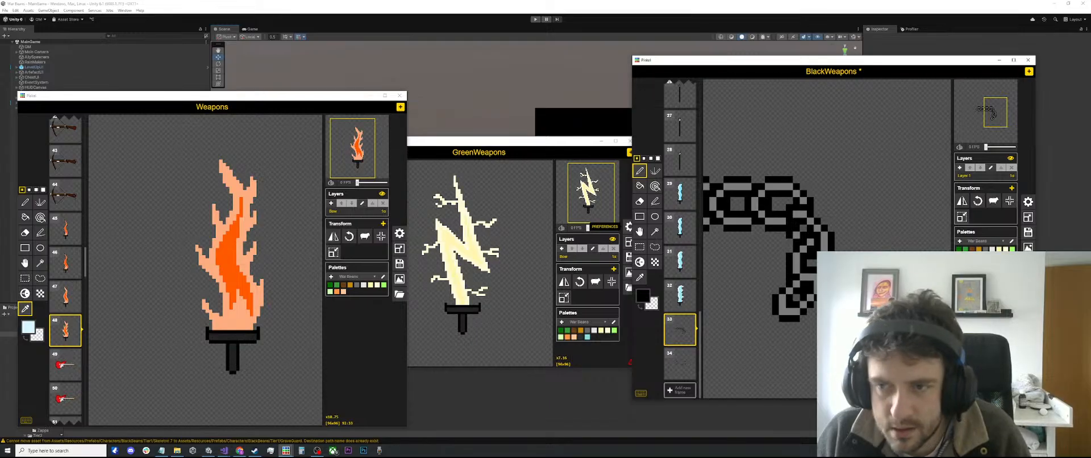
key("o")
key("p")
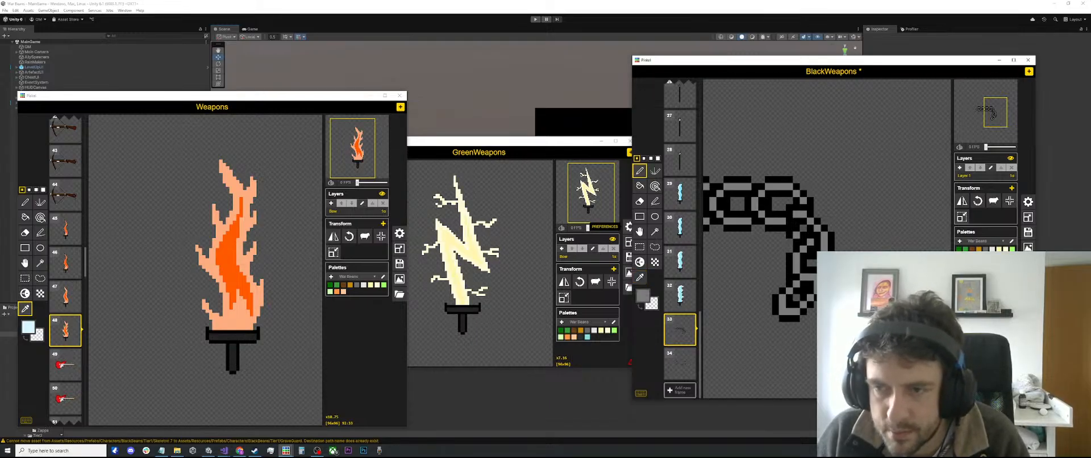
left_click(810, 273, "alt")
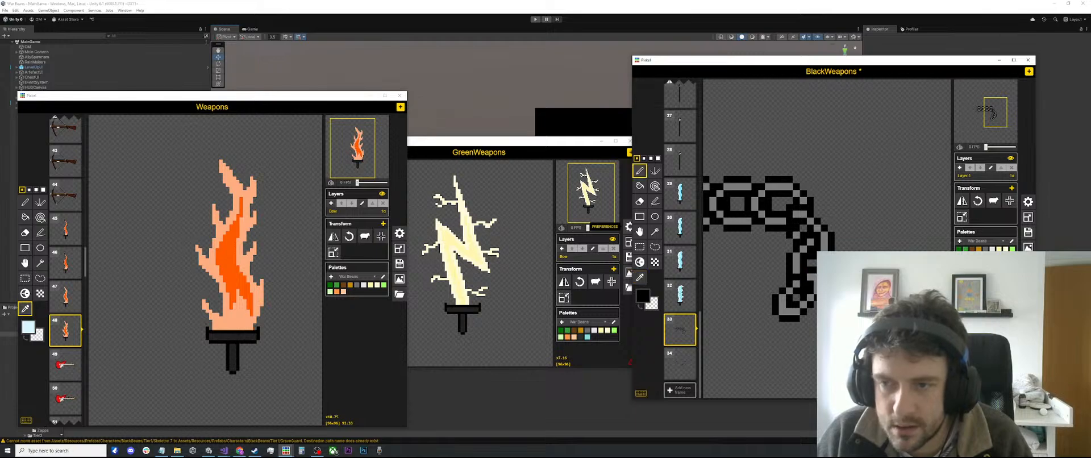
scroll(814, 277, "down", 2)
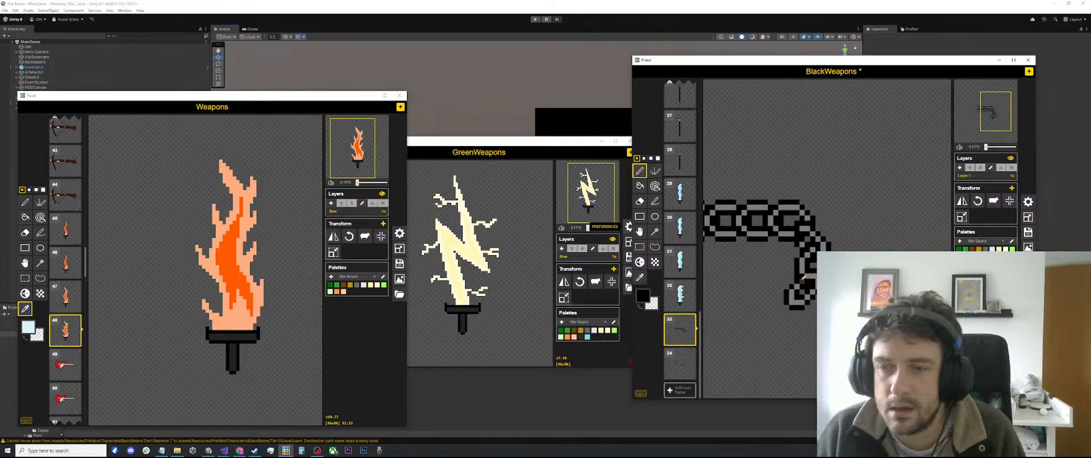
scroll(815, 274, "down", 3)
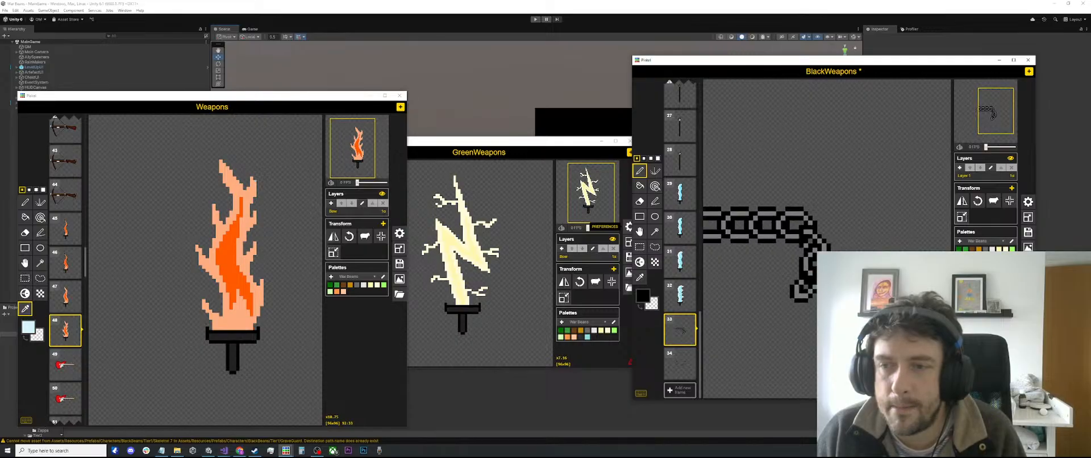
scroll(816, 274, "down", 2)
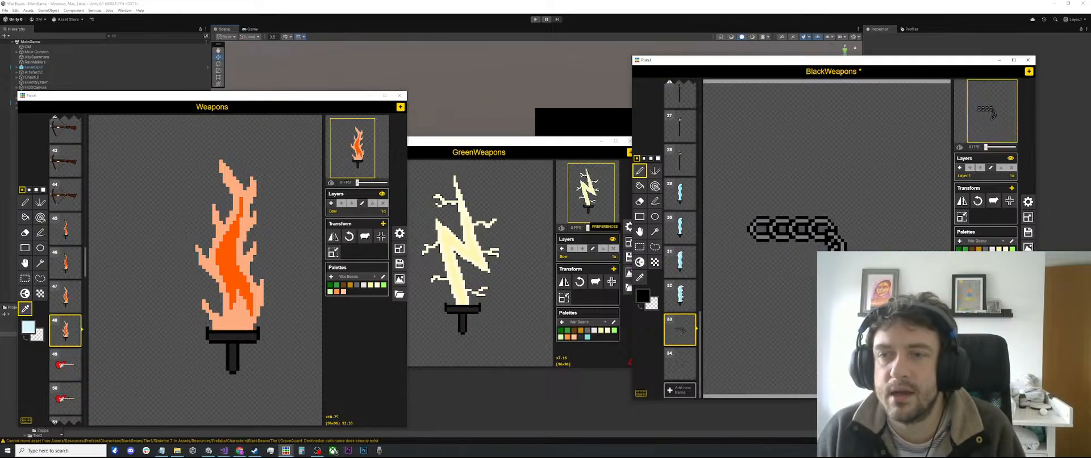
scroll(816, 274, "down", 2)
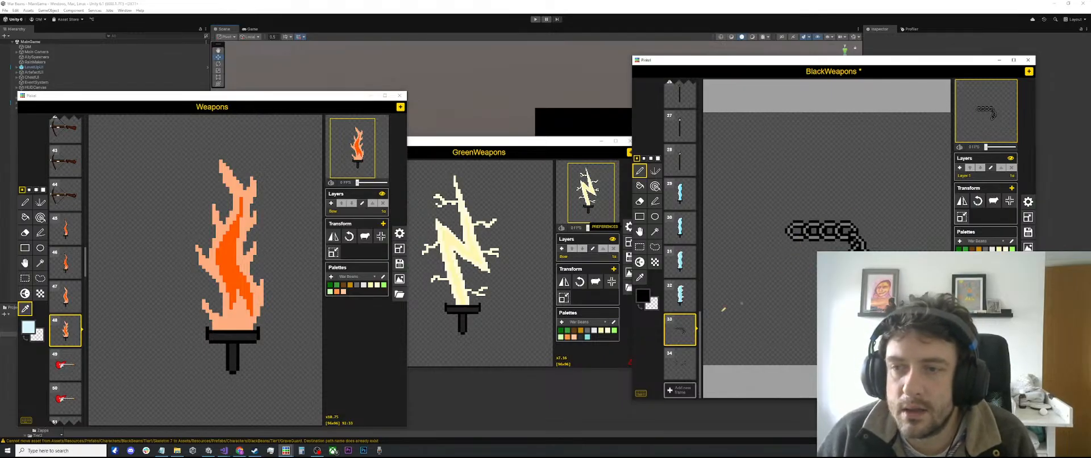
left_click(680, 364)
key("s")
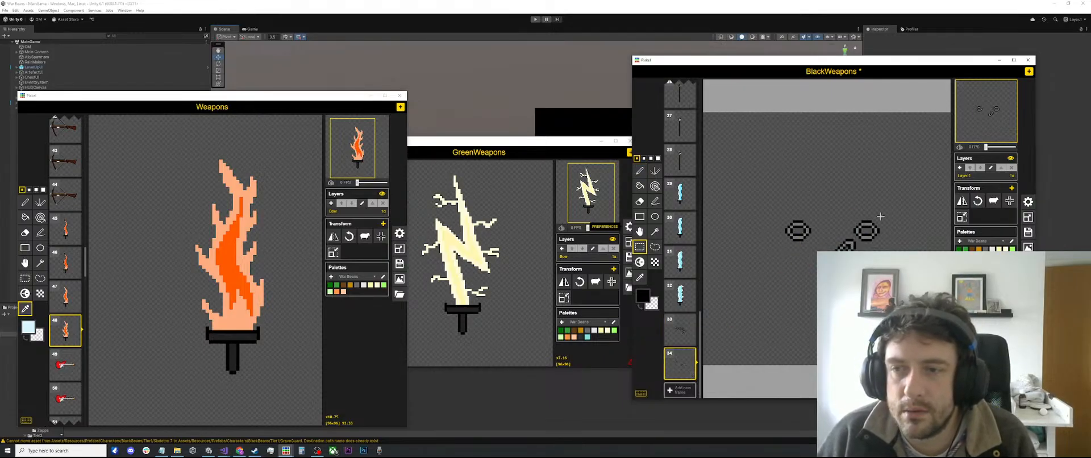
left_click_drag(881, 217, 853, 241)
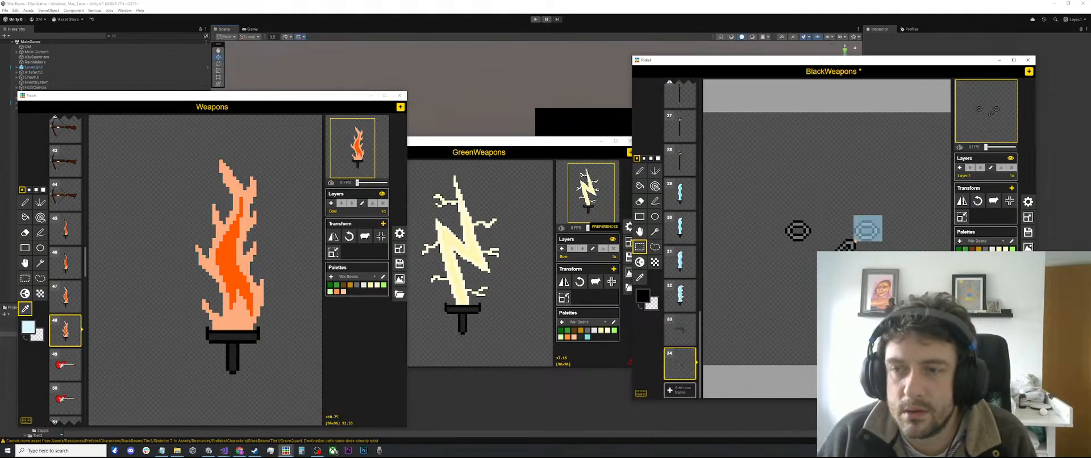
left_click(682, 340)
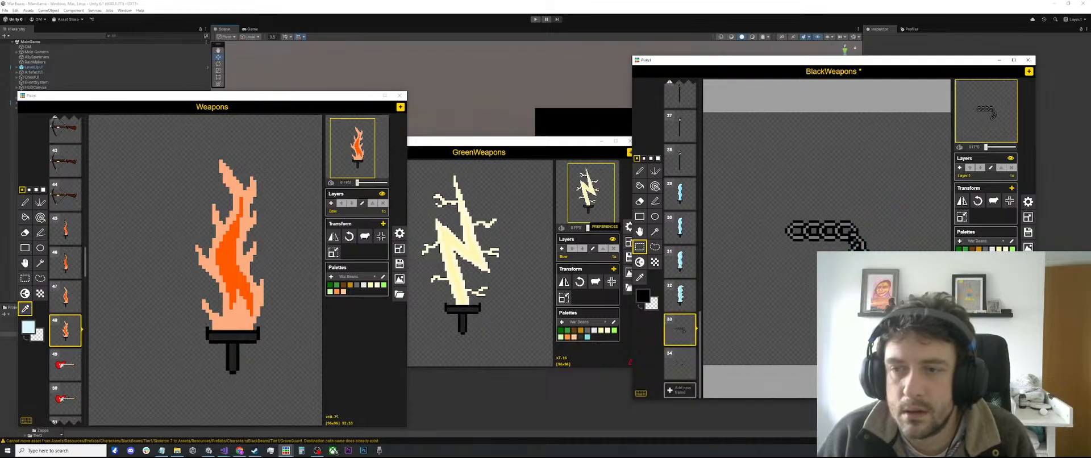
scroll(836, 233, "up", 3)
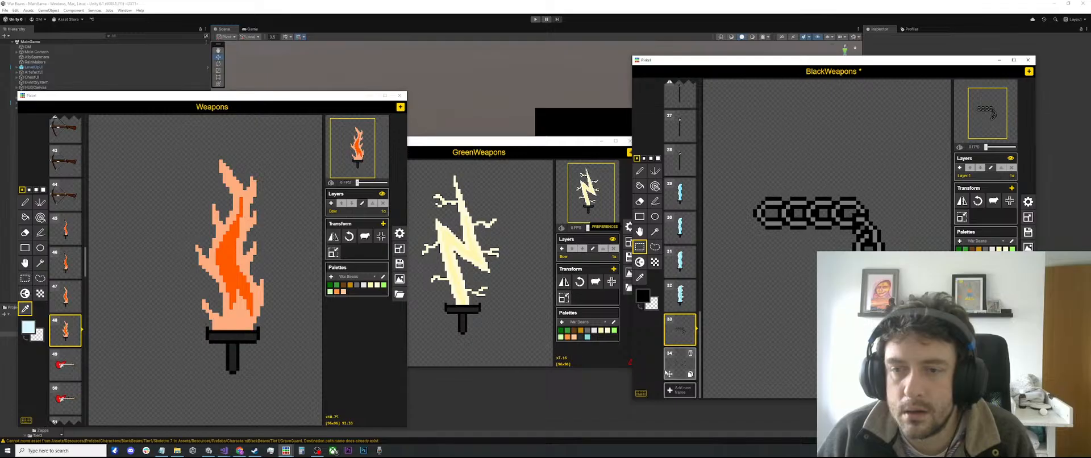
left_click(670, 372)
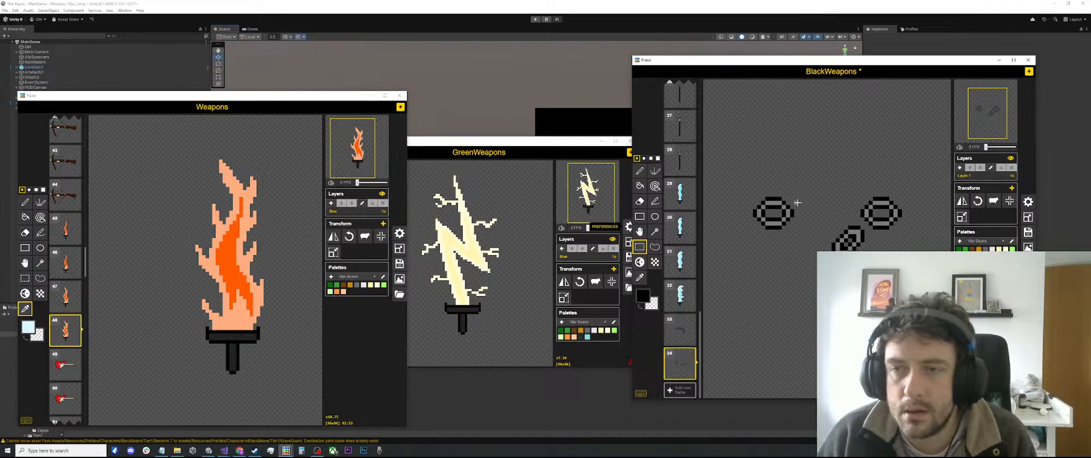
left_click_drag(792, 195, 870, 301)
left_click(682, 328)
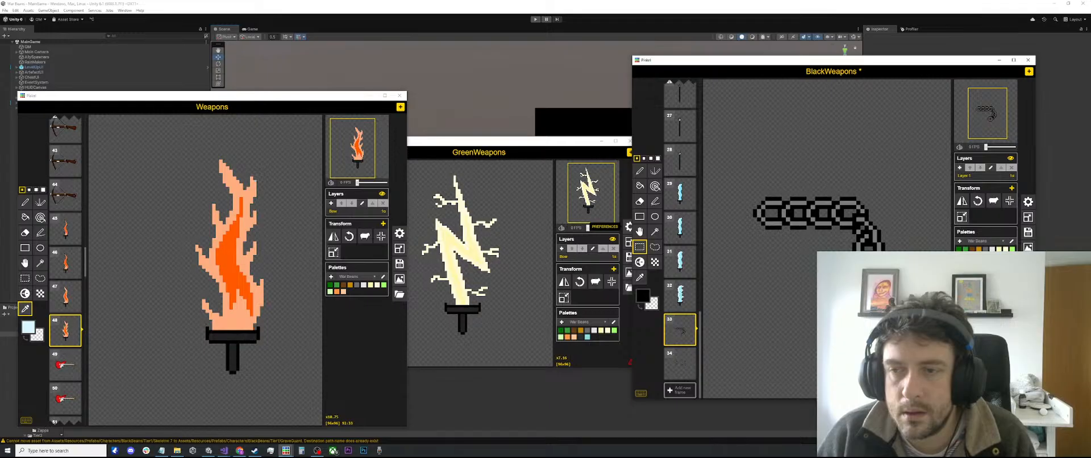
Step: Reposition the curved lower section of the chain on frame 33 and touch up its joint with the straight links using sampled grey
scroll(867, 263, "up", 1)
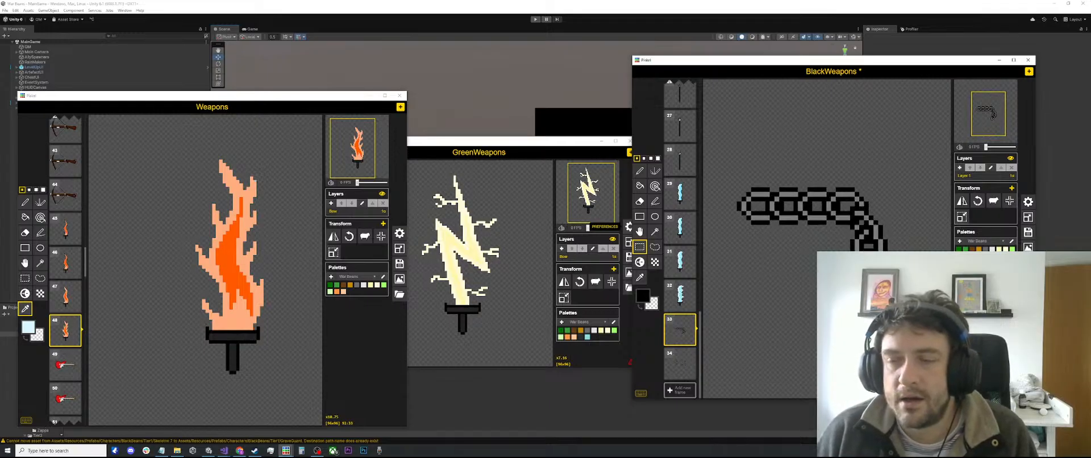
left_click_drag(904, 290, 873, 227)
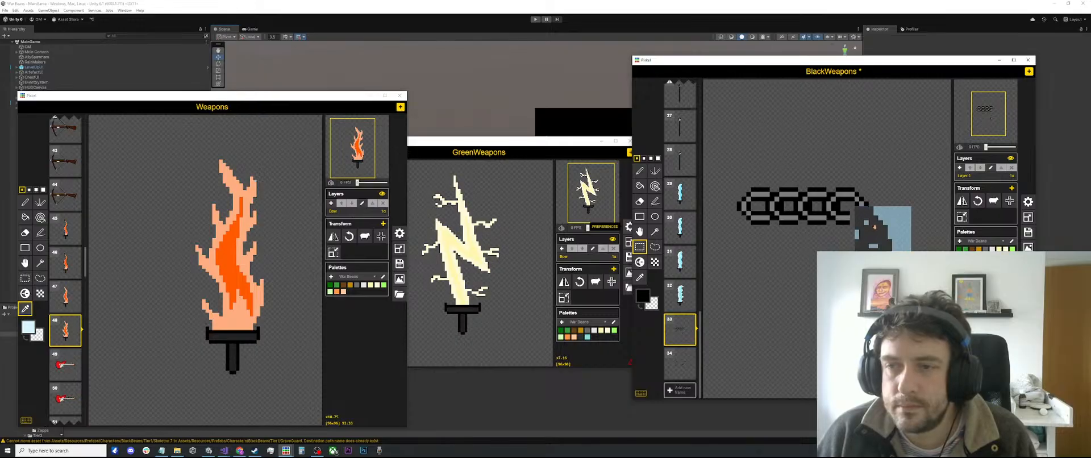
left_click(924, 274)
scroll(867, 223, "up", 3)
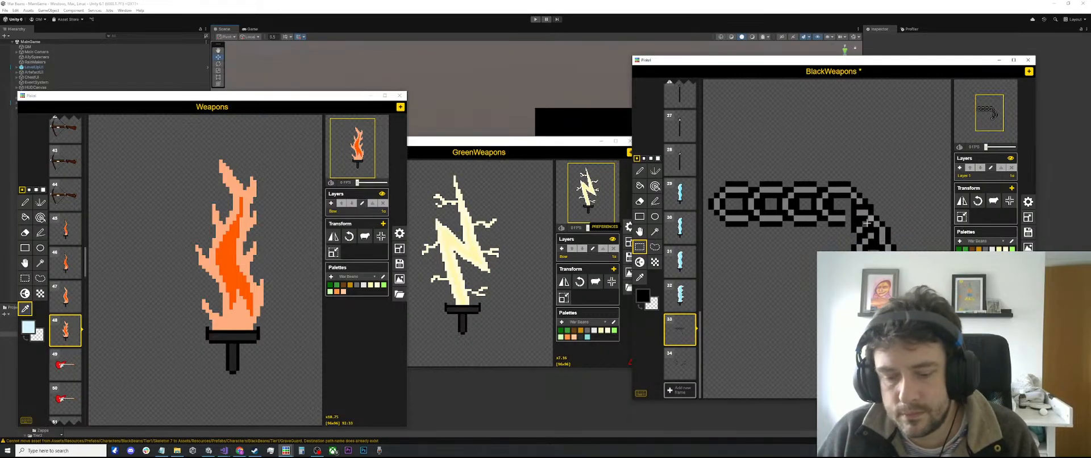
key("p")
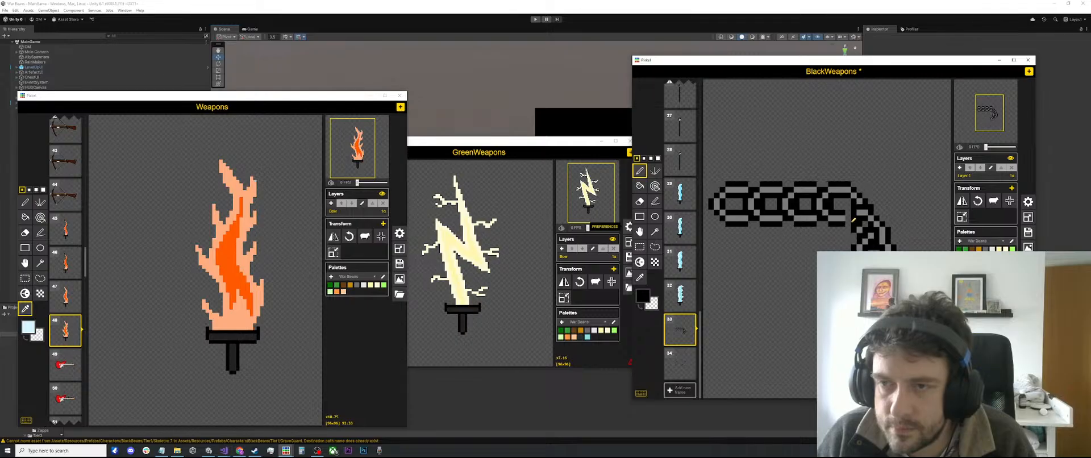
left_click(852, 215, "alt")
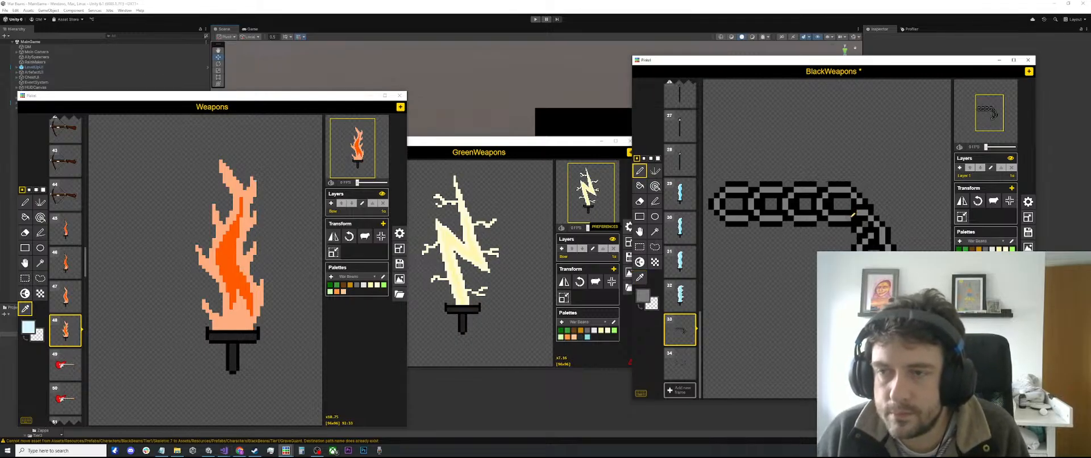
Step: Copy the left horizontal oval link from frame 34 and place it at the lower end of the chain's curve on frame 33
key("s")
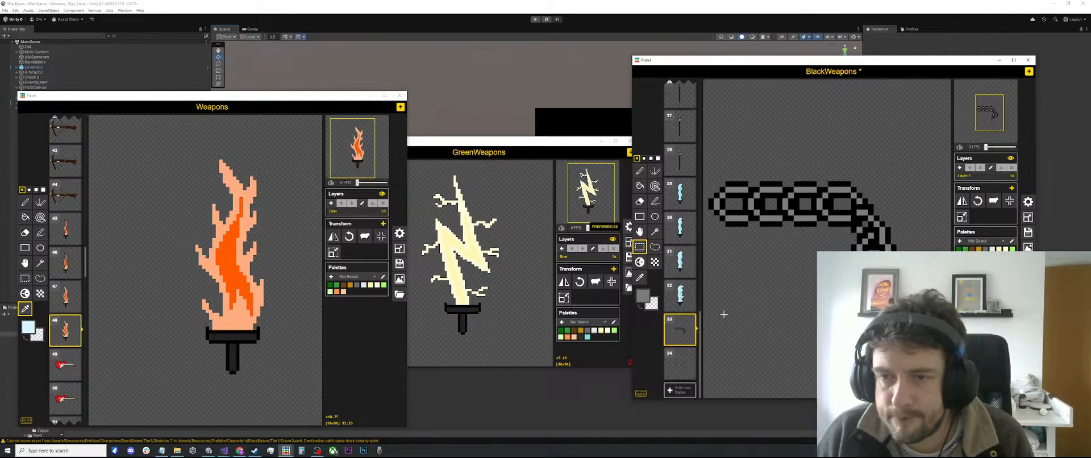
left_click(679, 364)
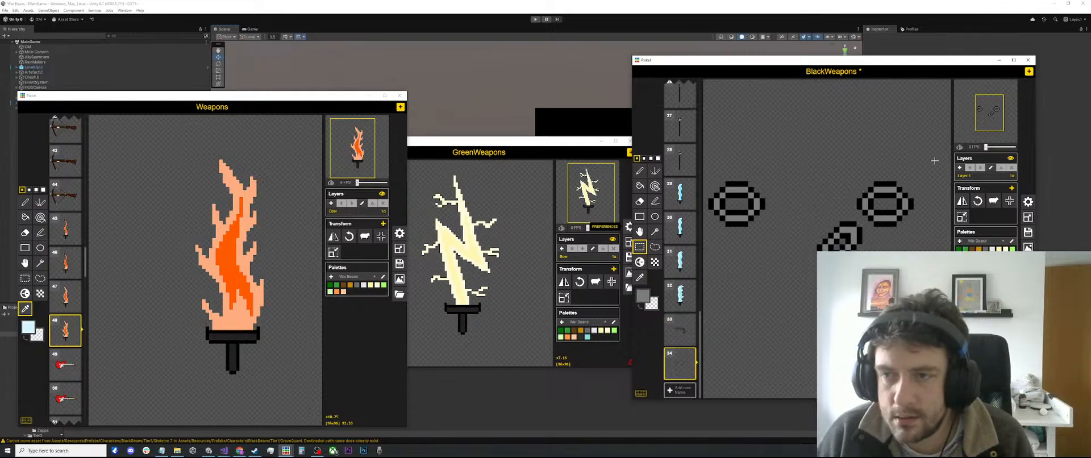
left_click_drag(920, 169, 890, 188)
left_click_drag(777, 175, 704, 238)
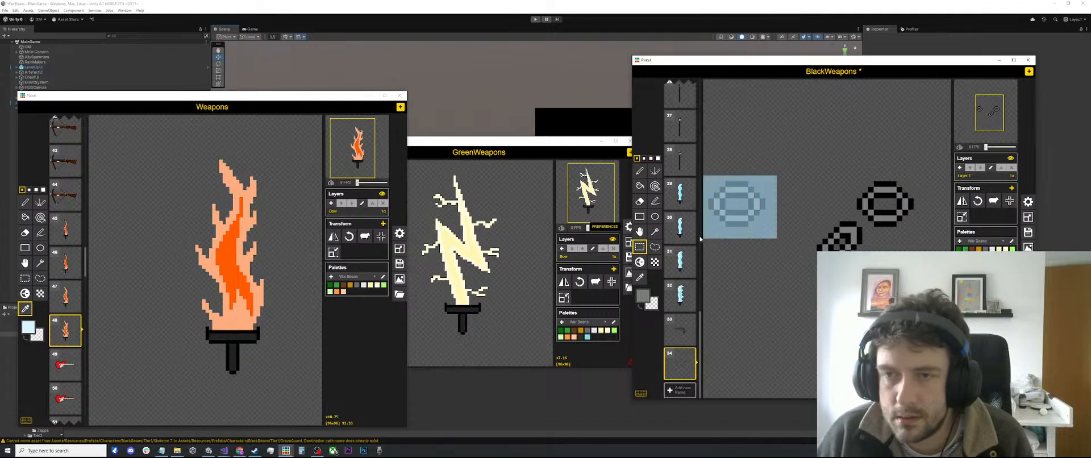
left_click(681, 324)
left_click_drag(743, 216, 834, 296)
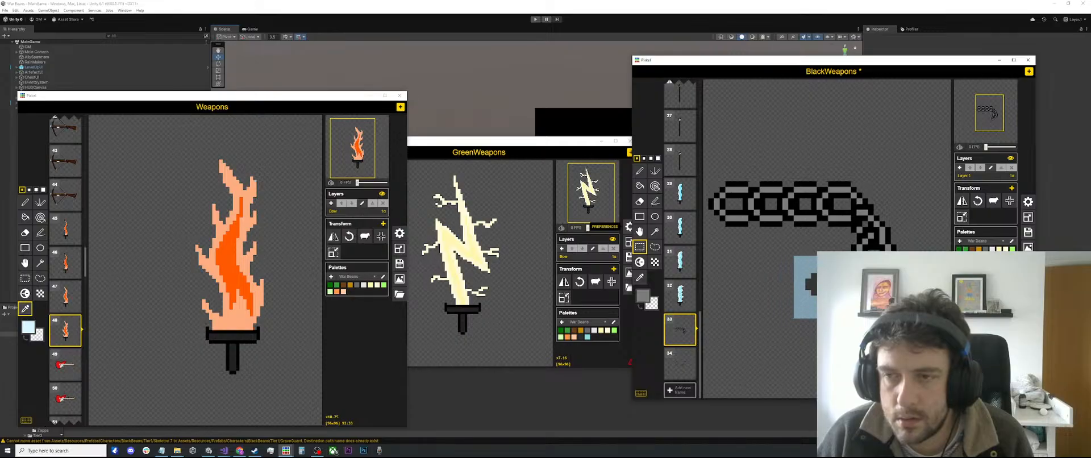
key("ctrl+v")
left_click(869, 307)
scroll(860, 295, "up", 6)
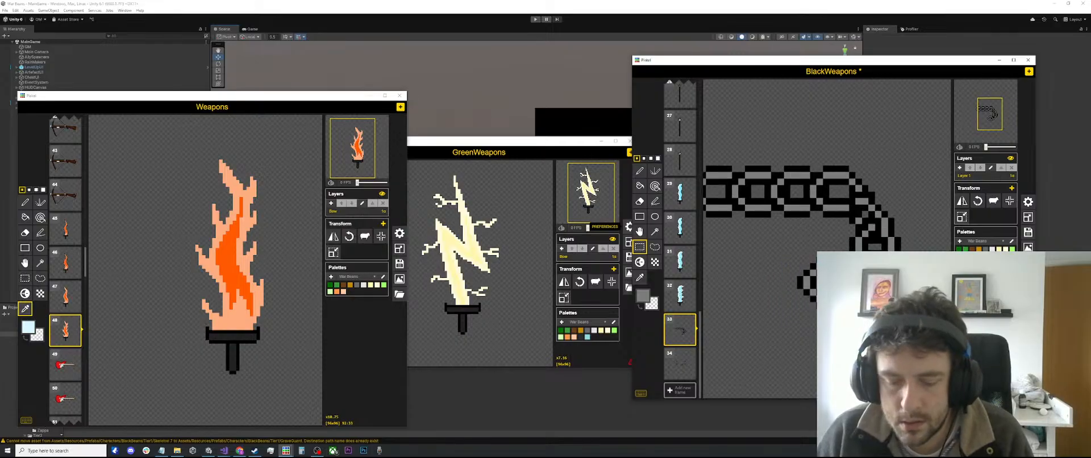
Step: Retouch the overlap between the new horizontal link and the down-left diagonal link on frame 33 with sampled black pixels
key("p")
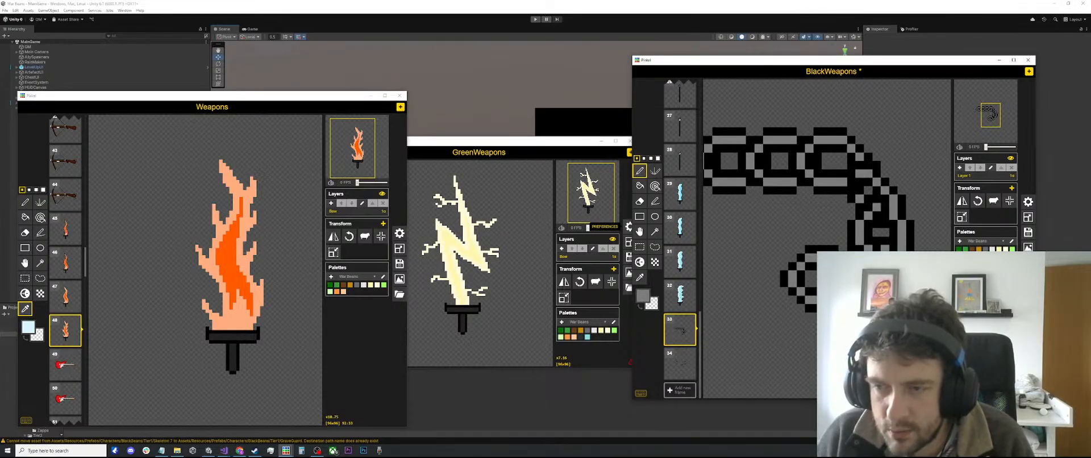
key("o")
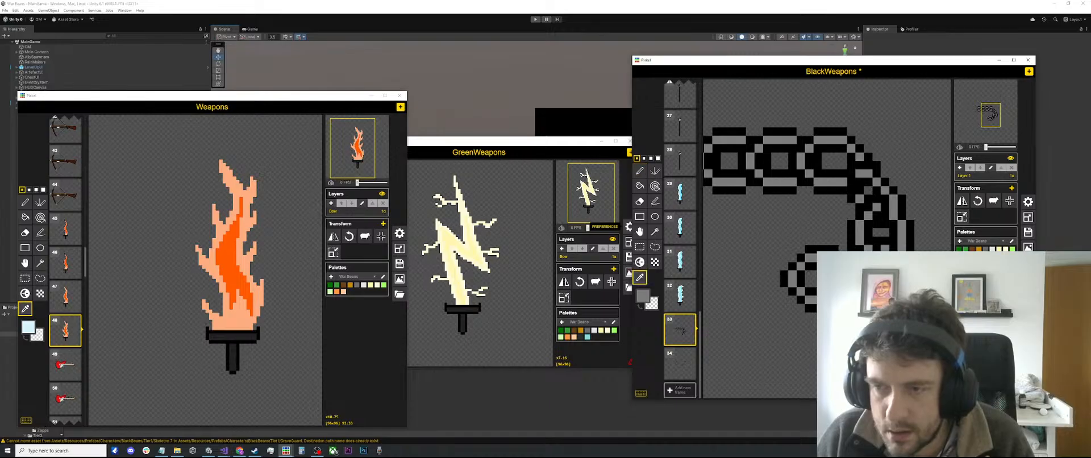
key("p")
key("o")
left_click(860, 295)
key("p")
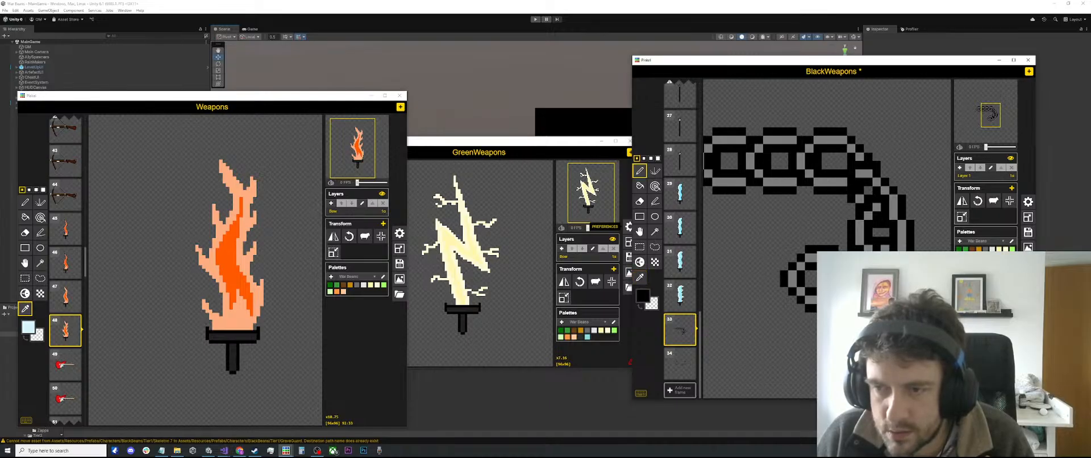
Step: Copy the three leftmost links of the straight chain from frame 33 onto frame 34 and rotate frame 34 a half turn
scroll(850, 279, "down", 3)
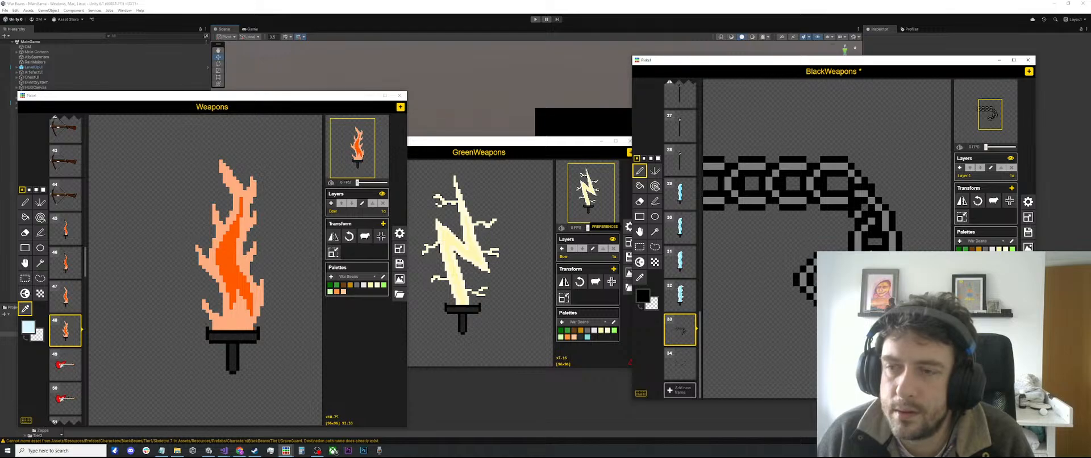
scroll(835, 246, "down", 2)
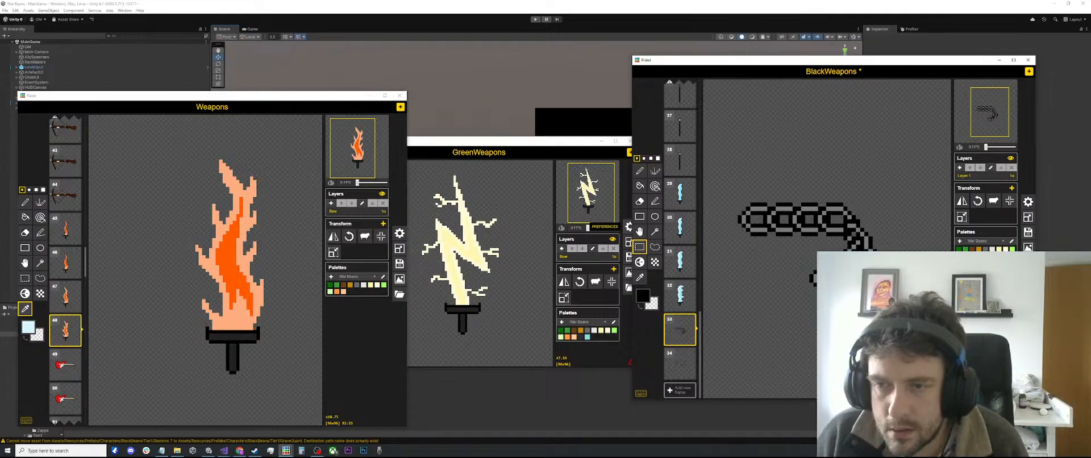
key("s")
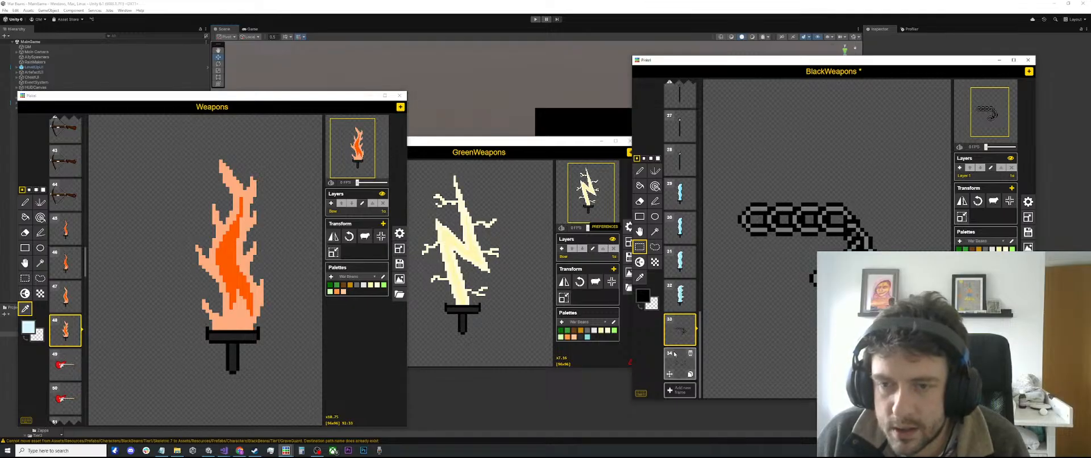
left_click(678, 369)
left_click_drag(785, 195, 796, 278)
left_click(689, 330)
left_click(728, 197)
left_click_drag(727, 189, 822, 244)
key("ctrl+c")
left_click(684, 365)
left_click_drag(770, 221, 791, 339)
key("ctrl+v")
left_click(978, 200)
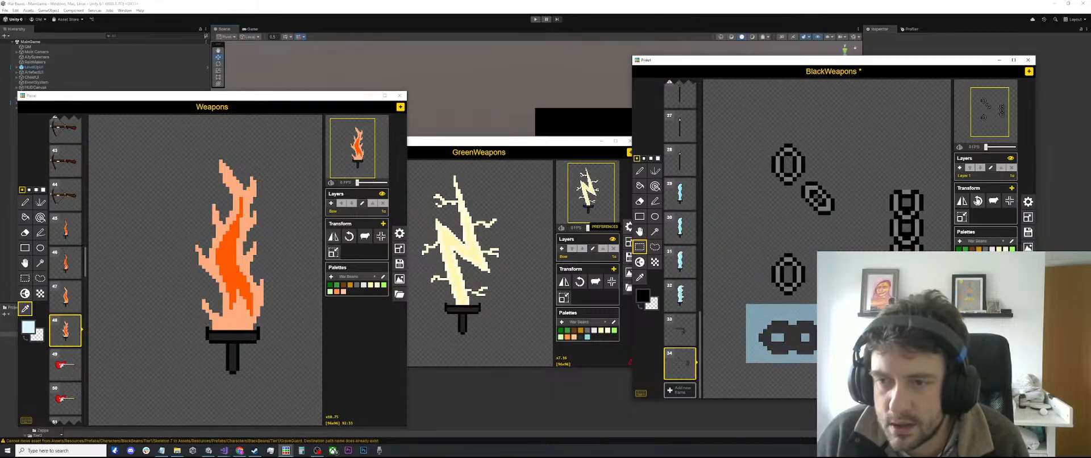
left_click(978, 200)
Step: Try to extend the chain's lower end back leftward on frame 33 with a copy of the rotated three-link run from frame 34
left_click_drag(880, 169, 742, 97)
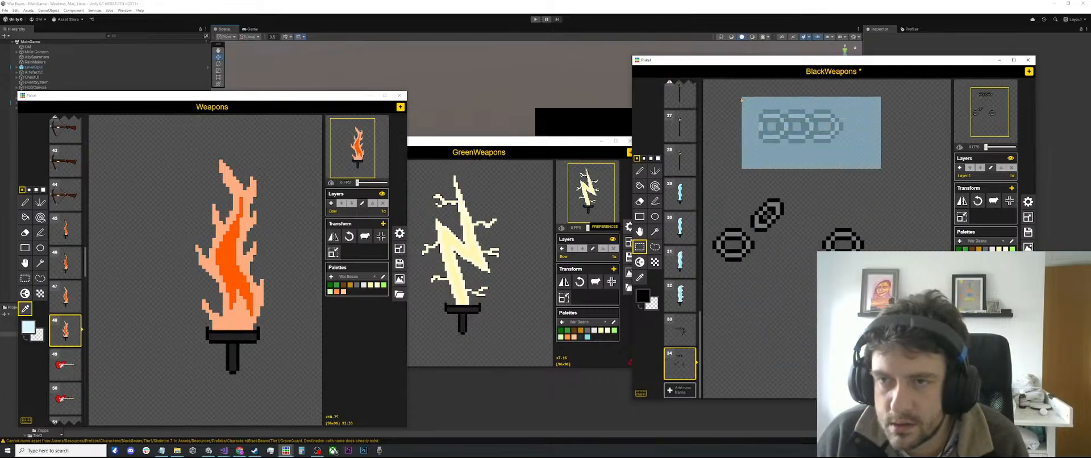
left_click(681, 327)
left_click_drag(809, 140, 792, 292)
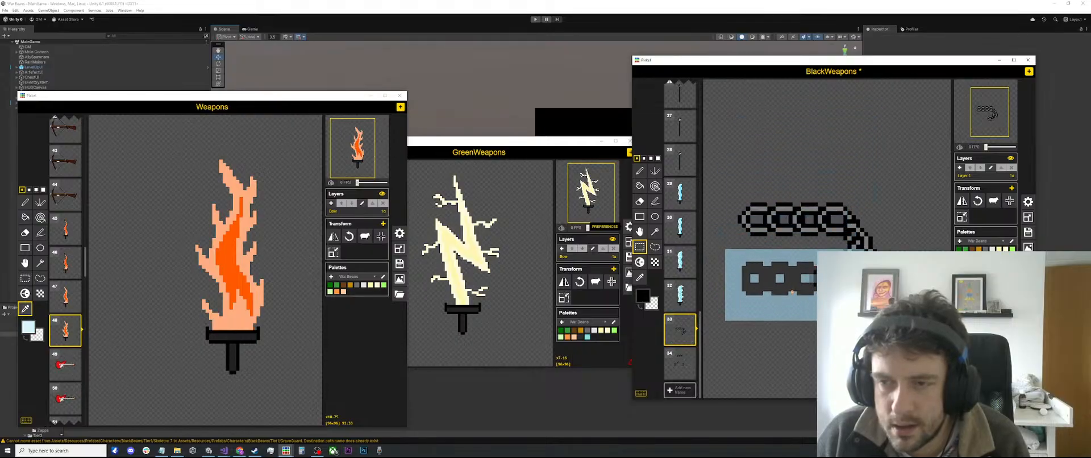
key("ctrl+v")
left_click(824, 338)
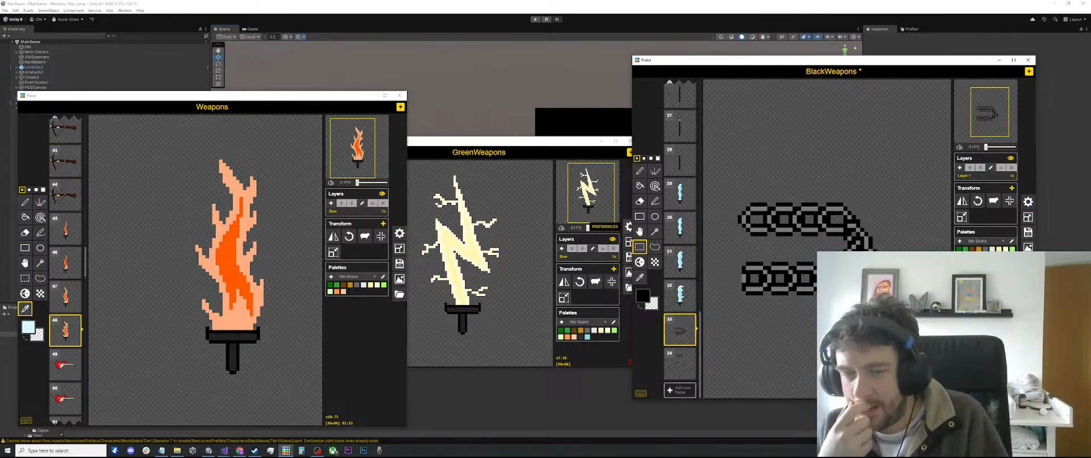
Step: Retouch the overlap between the two leftmost links of the straight chain on frame 33 with sampled grey and black pixels
scroll(826, 230, "up", 1)
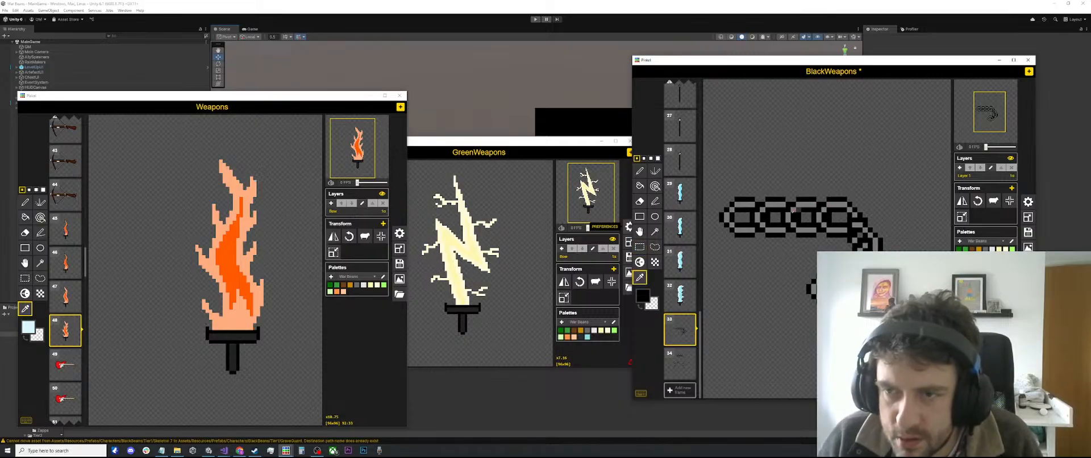
key("i")
left_click(757, 207)
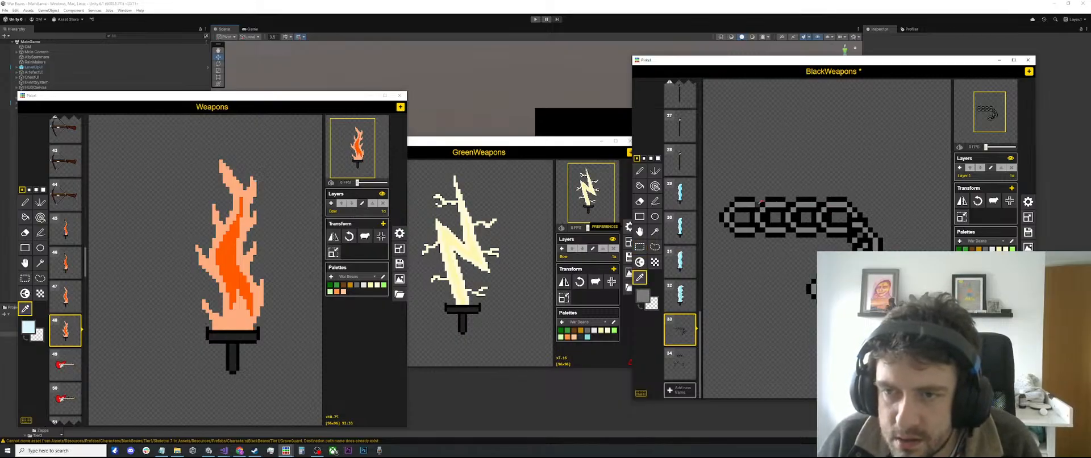
left_click(760, 207)
left_click(764, 206)
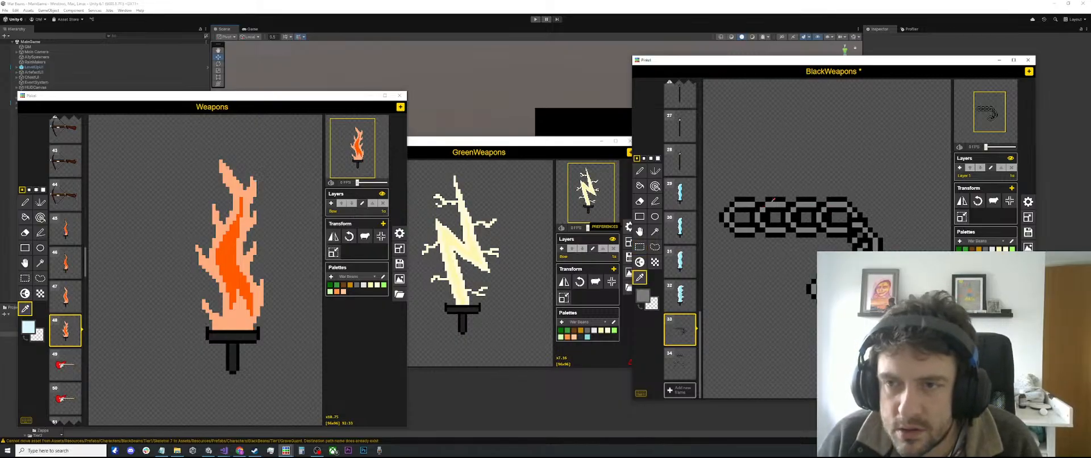
key("p")
key("i")
left_click(766, 204)
key("p")
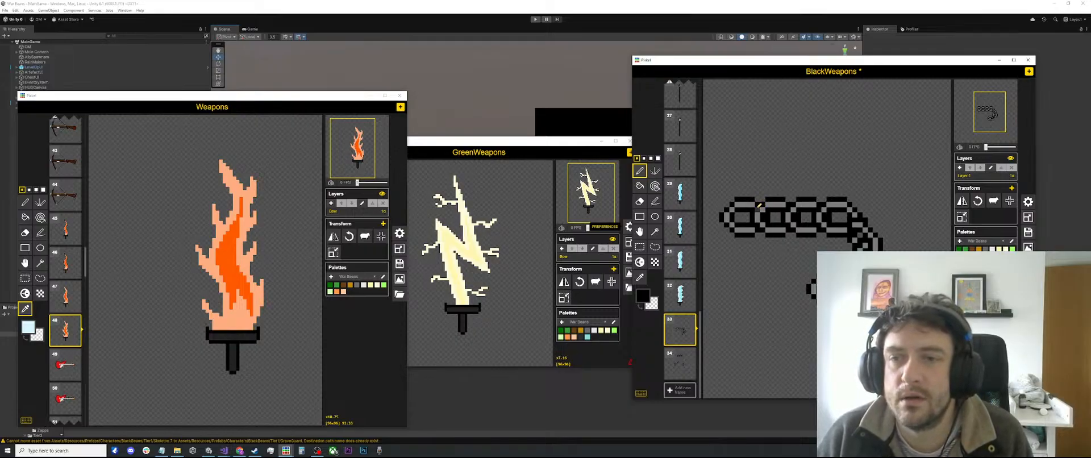
key("o")
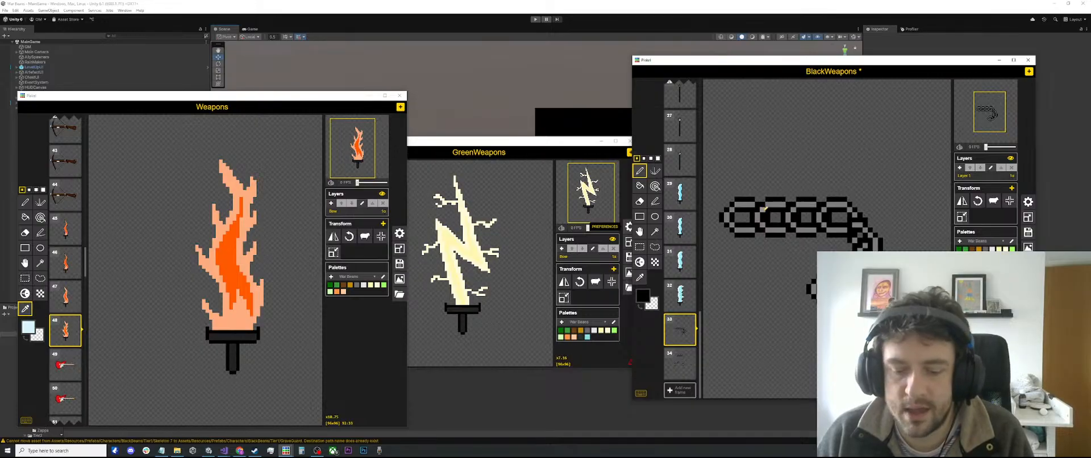
left_click(761, 208)
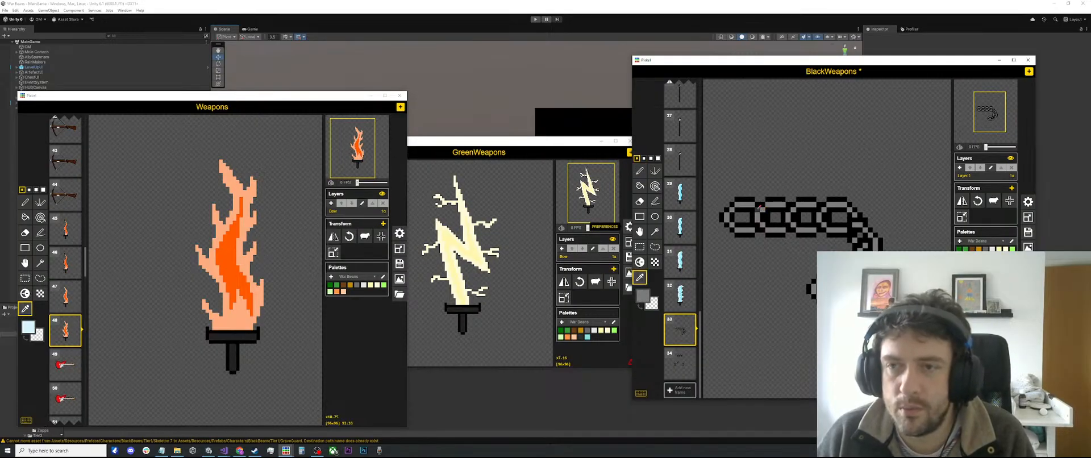
key("b")
key("o")
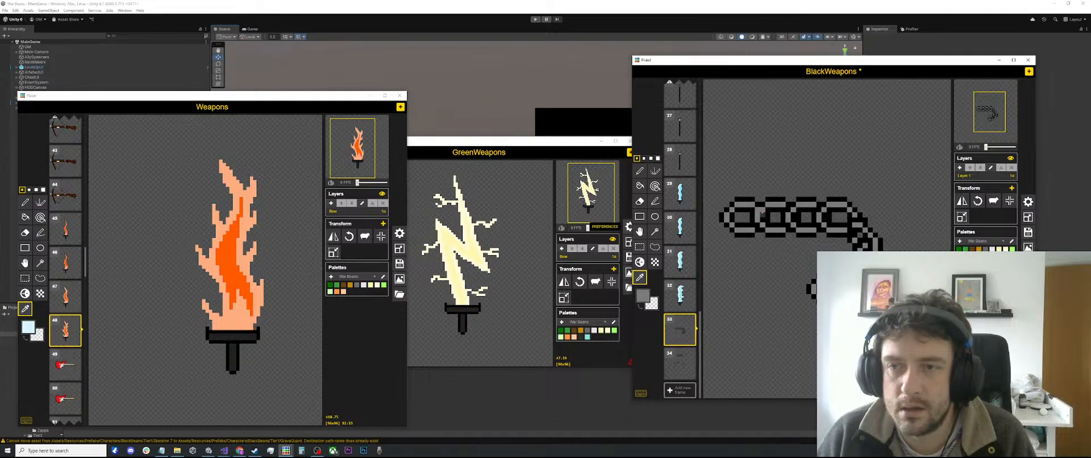
left_click(758, 213)
key("b")
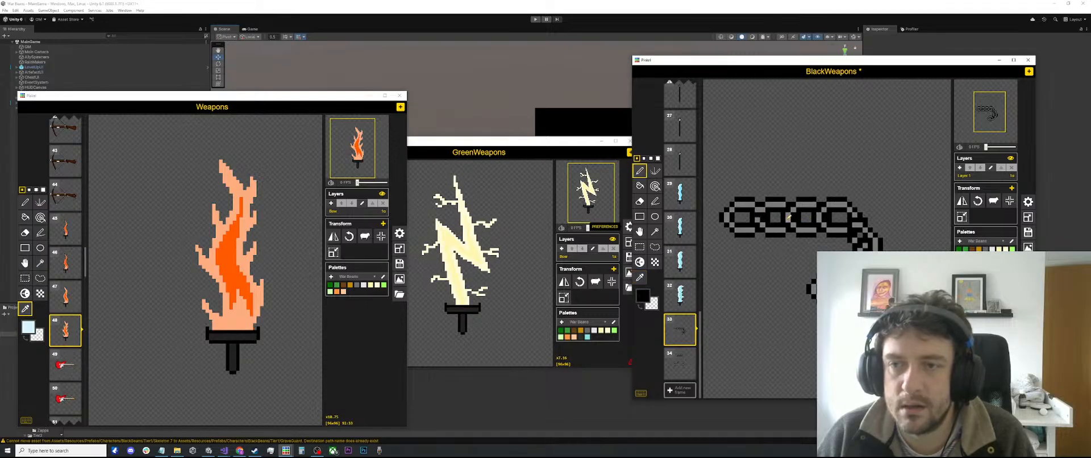
Step: Retouch the overlap between the second and third links of the straight chain on frame 33 with sampled grey and black pixels
key("o")
left_click(800, 204)
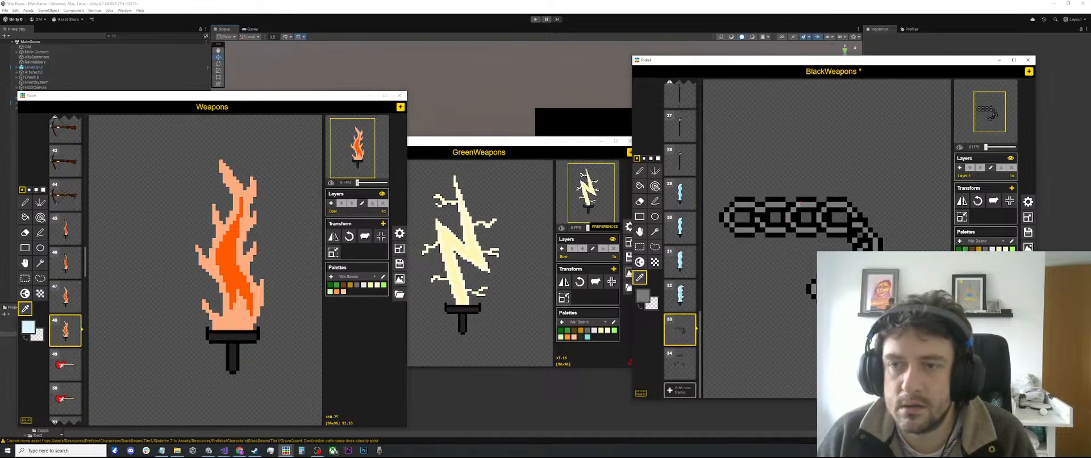
key("b")
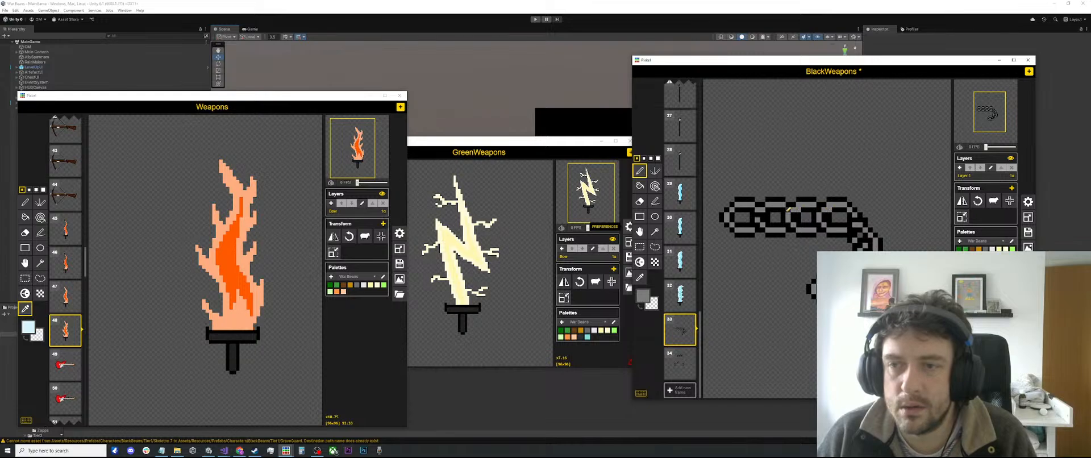
key("o")
left_click(821, 206)
key("b")
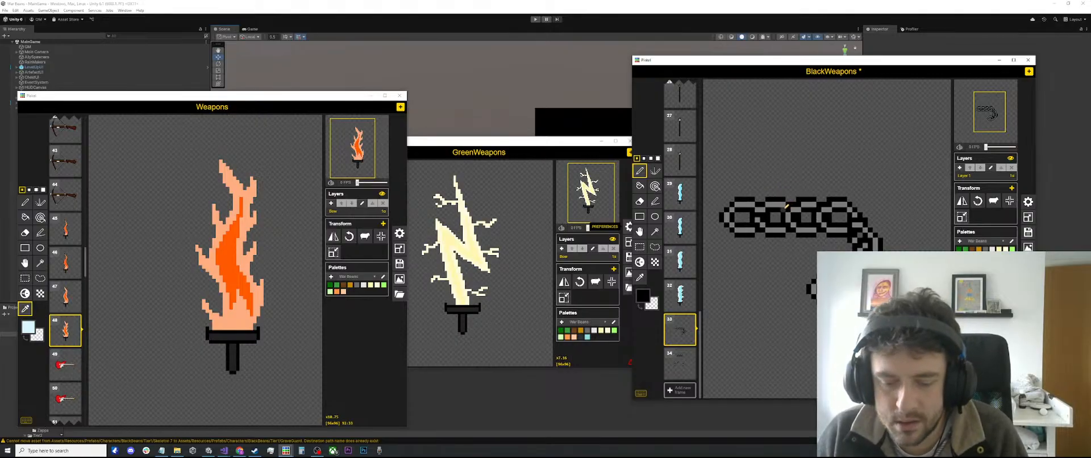
key("o")
scroll(787, 206, "up", 2)
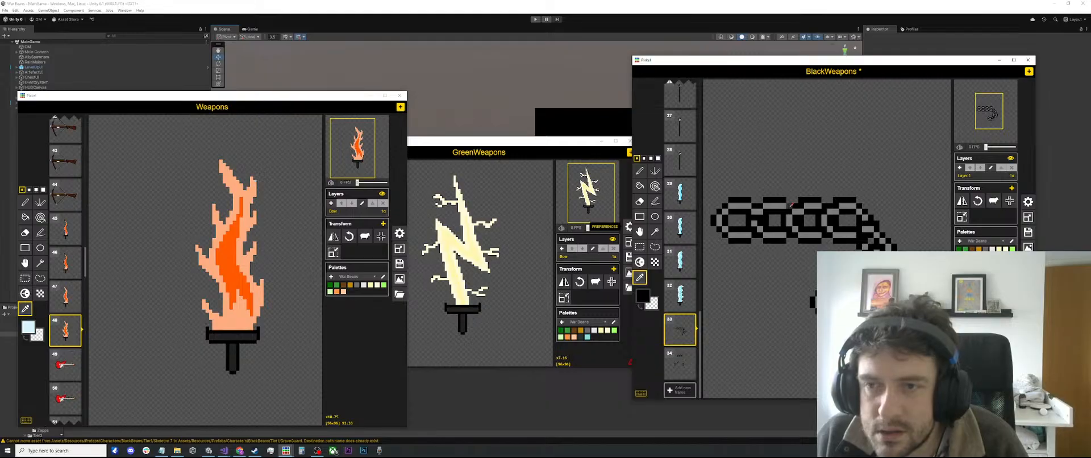
left_click(806, 204)
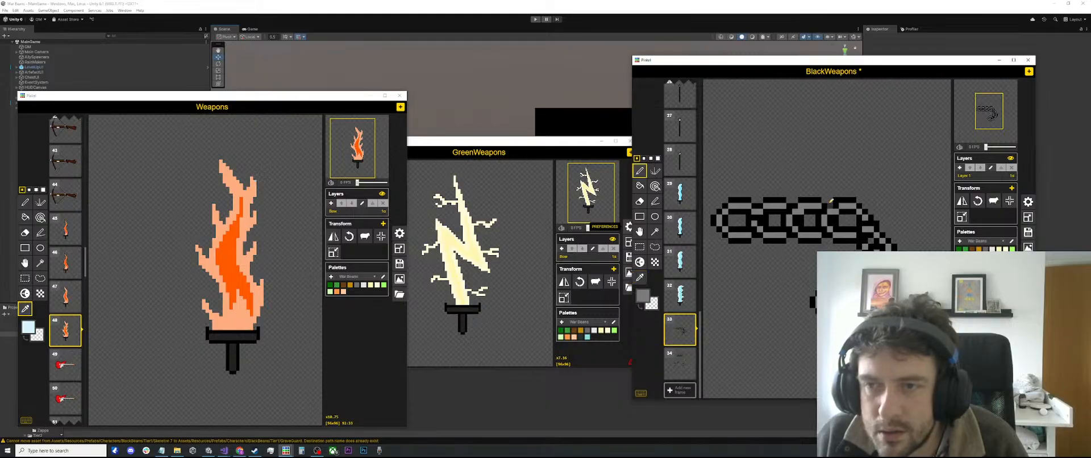
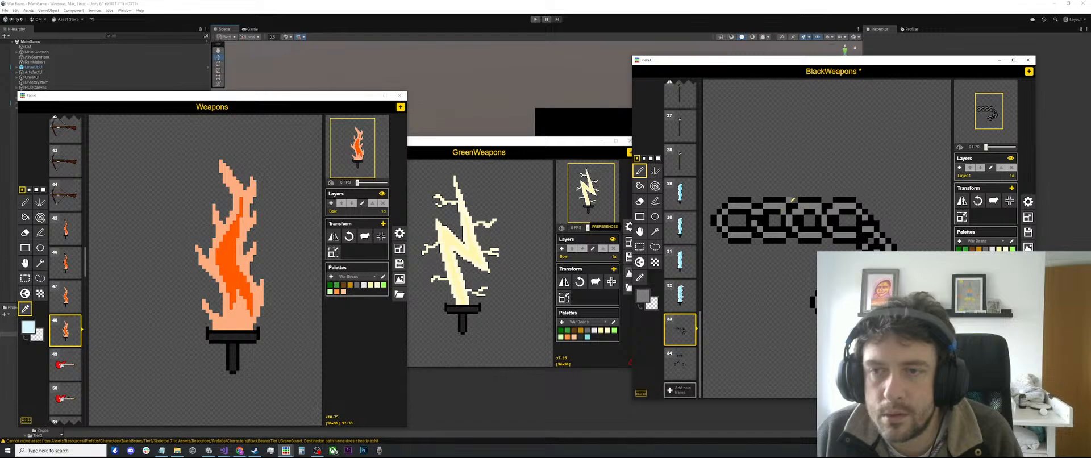
key("o")
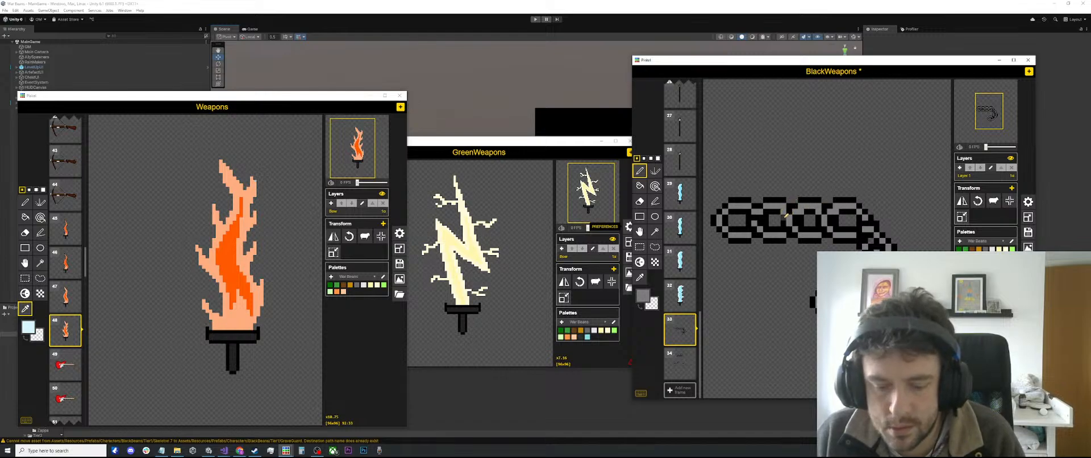
left_click(796, 217)
key("p")
left_click(791, 218)
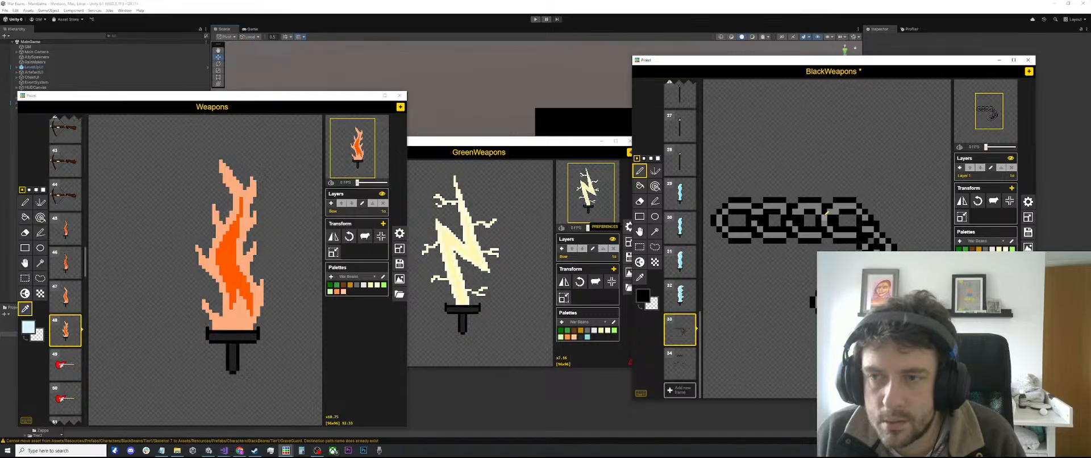
Step: Touch up the rightmost overlap of the straight chain on frame 33 with sampled grey and black pixels
scroll(865, 199, "down", 5)
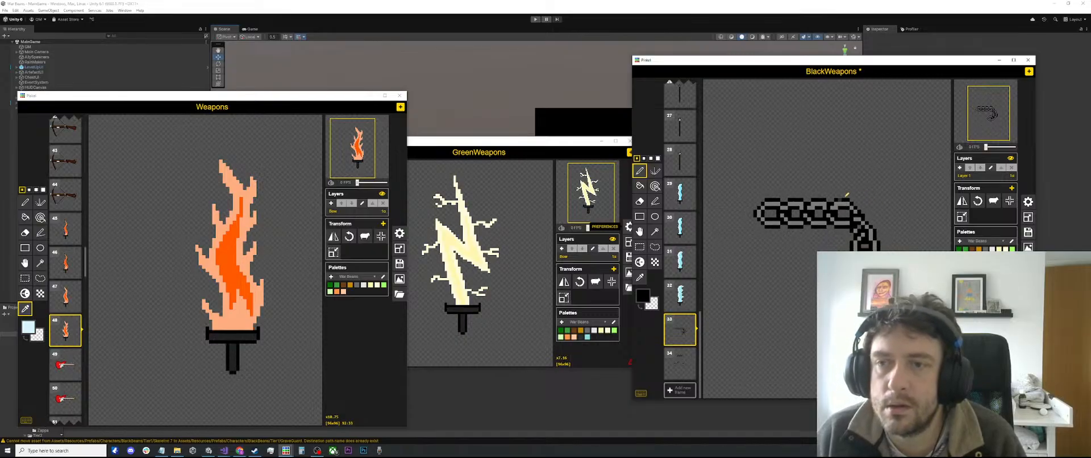
scroll(852, 213, "up", 3)
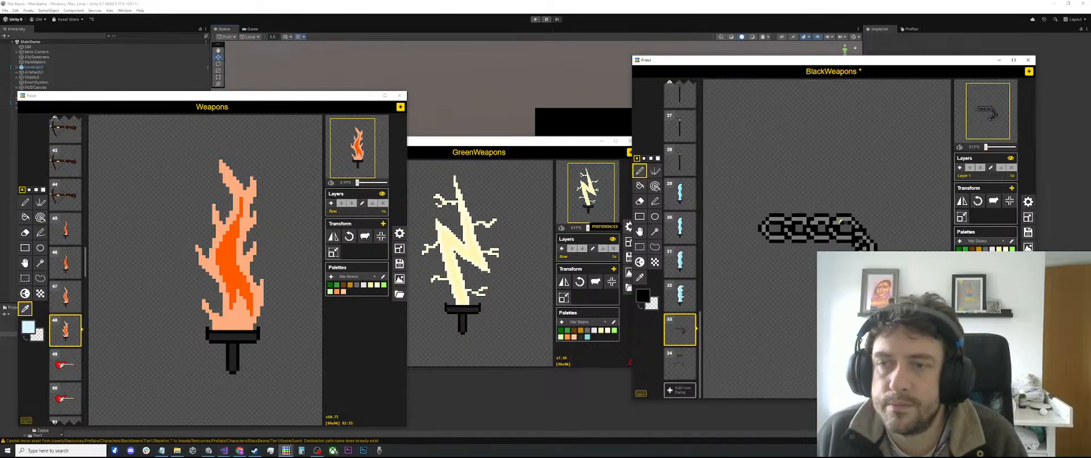
key("o")
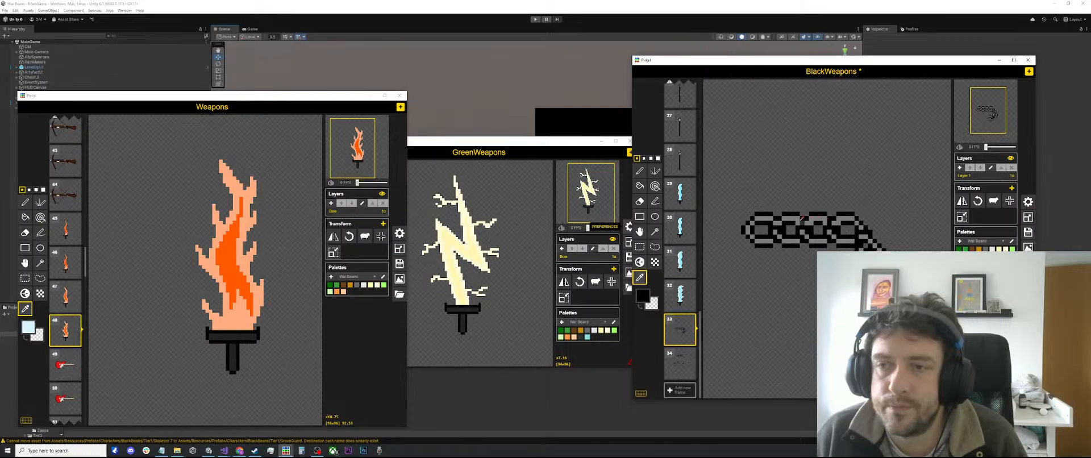
left_click(802, 218)
scroll(803, 219, "up", 1)
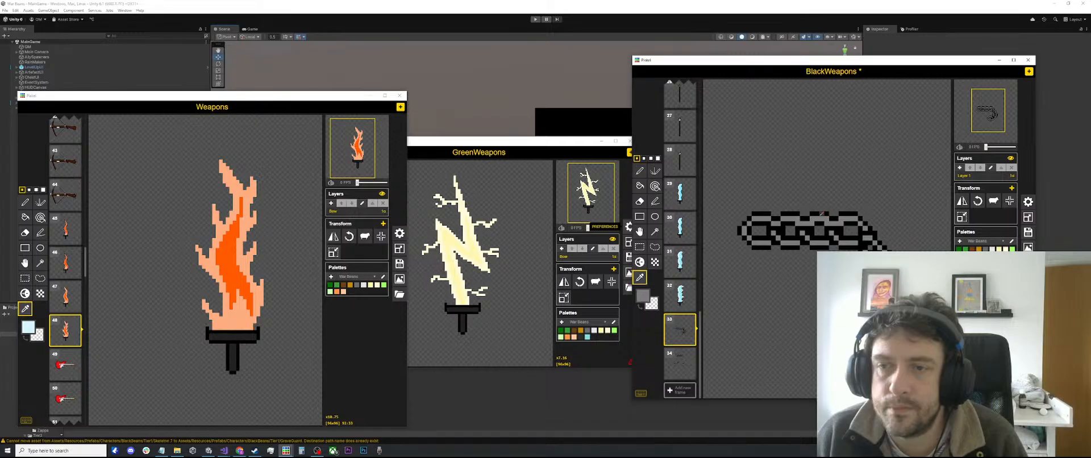
left_click(812, 220, "alt")
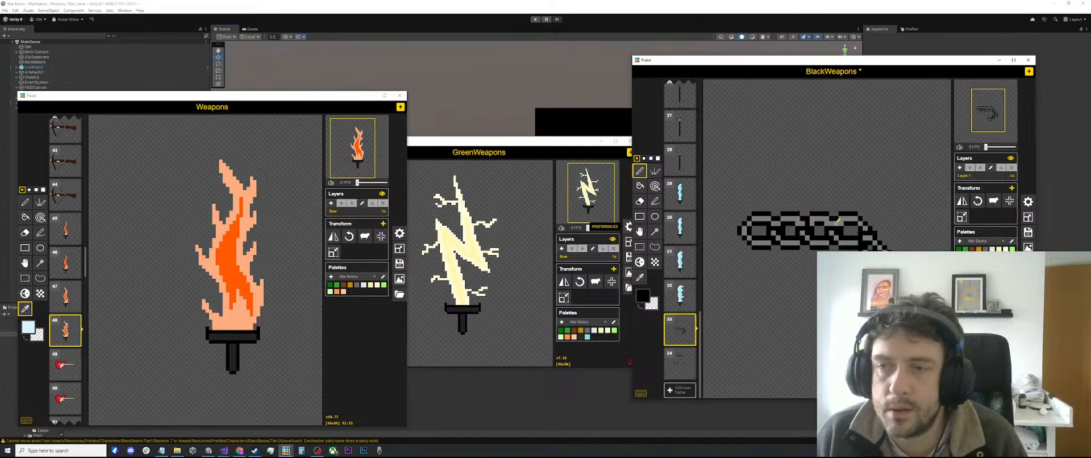
scroll(859, 222, "down", 4)
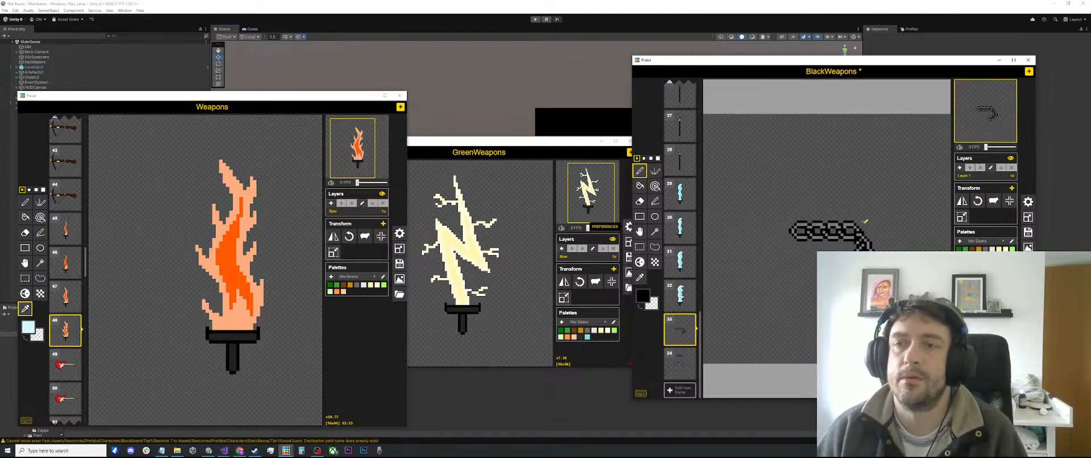
Step: Copy the retouched left run of the straight chain from frame 33 onto frame 34 and rotate frame 34 a half turn
scroll(825, 239, "up", 2)
key("m")
left_click_drag(742, 191, 843, 247)
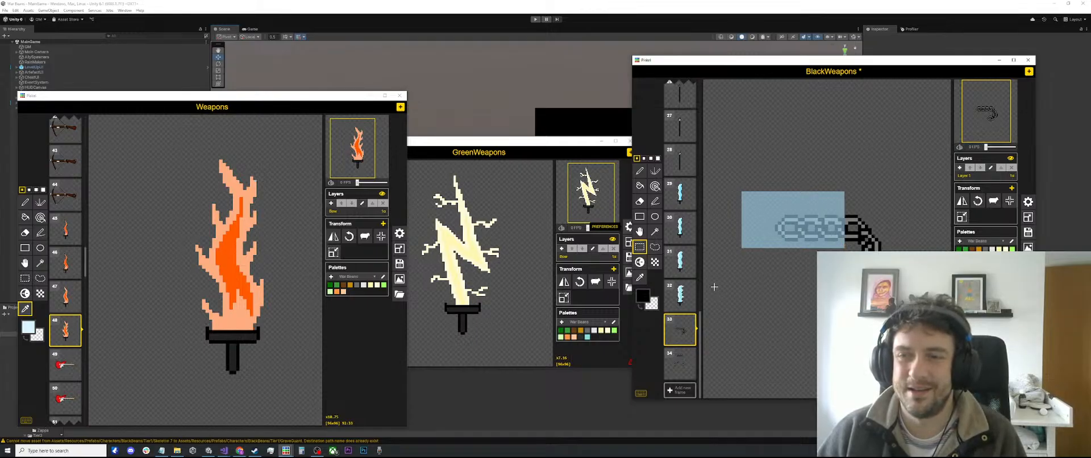
left_click(675, 360)
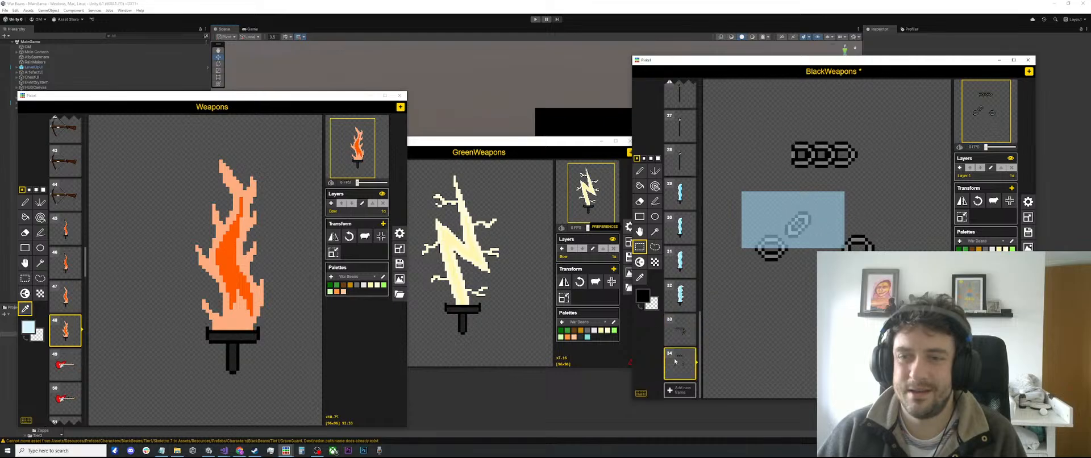
left_click(978, 201)
left_click(978, 201)
left_click_drag(835, 320, 848, 288)
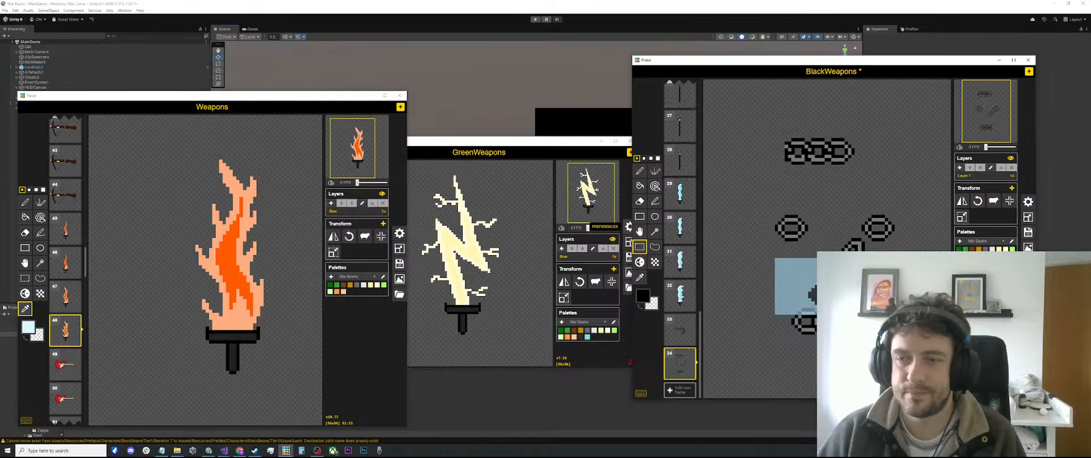
Step: Copy the rotated retouched run from frame 34 and place it on frame 33 to continue the chain's lower end leftward
left_click_drag(871, 347, 784, 303)
left_click(678, 332)
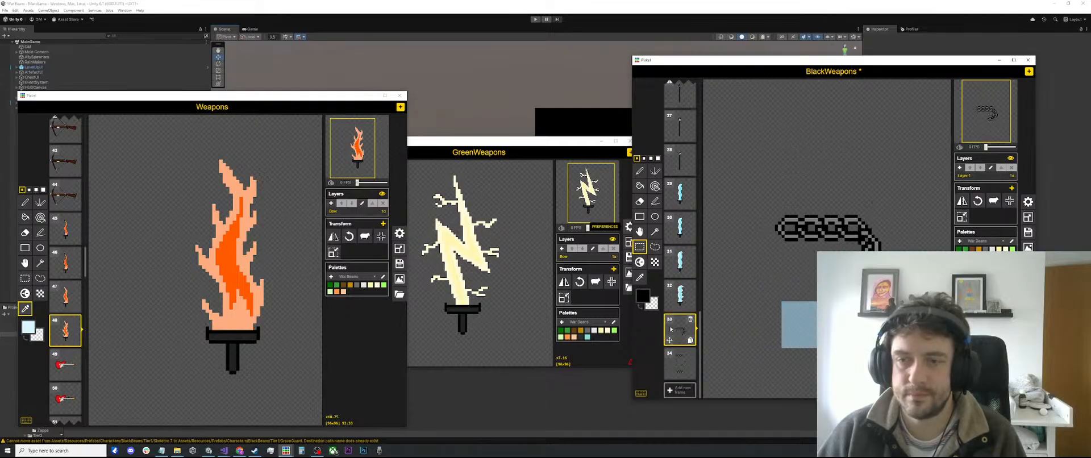
left_click_drag(835, 327, 816, 279)
key("ctrl+v")
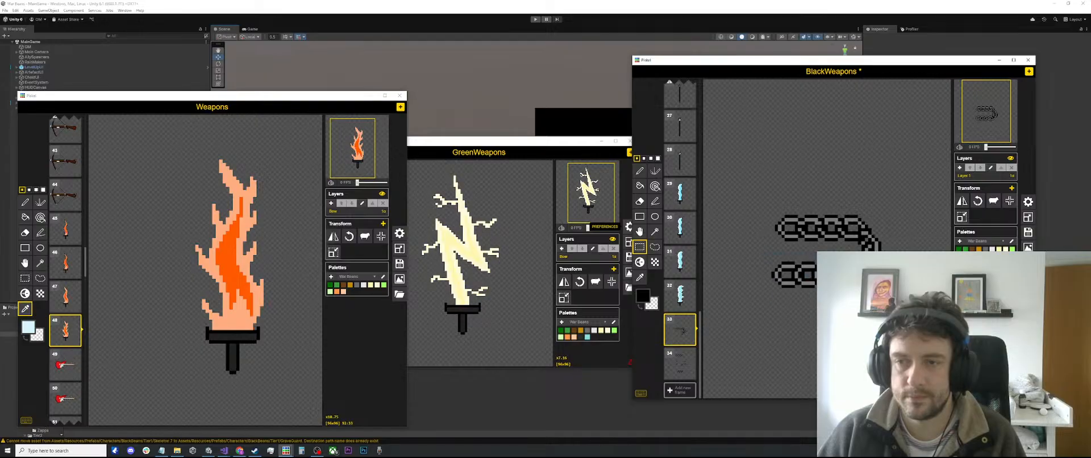
scroll(822, 248, "down", 5)
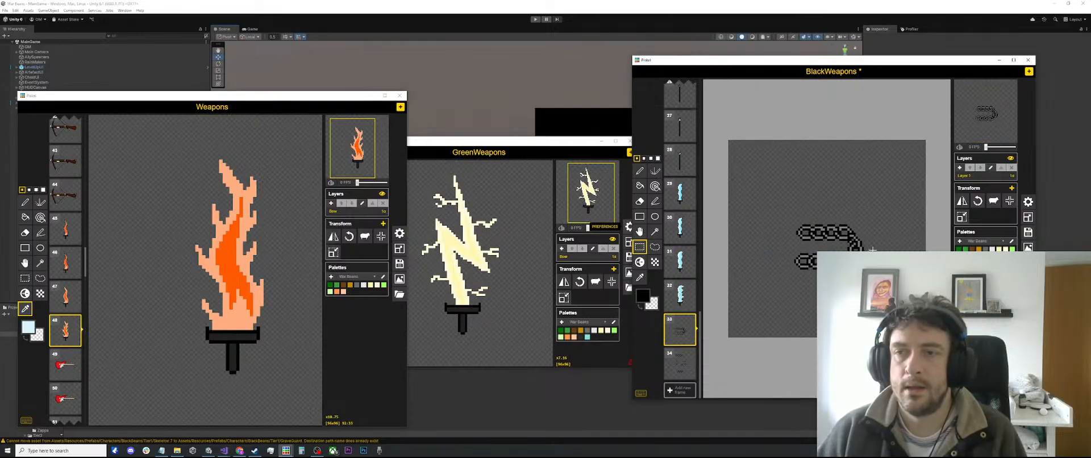
scroll(822, 247, "up", 4)
scroll(825, 260, "up", 4)
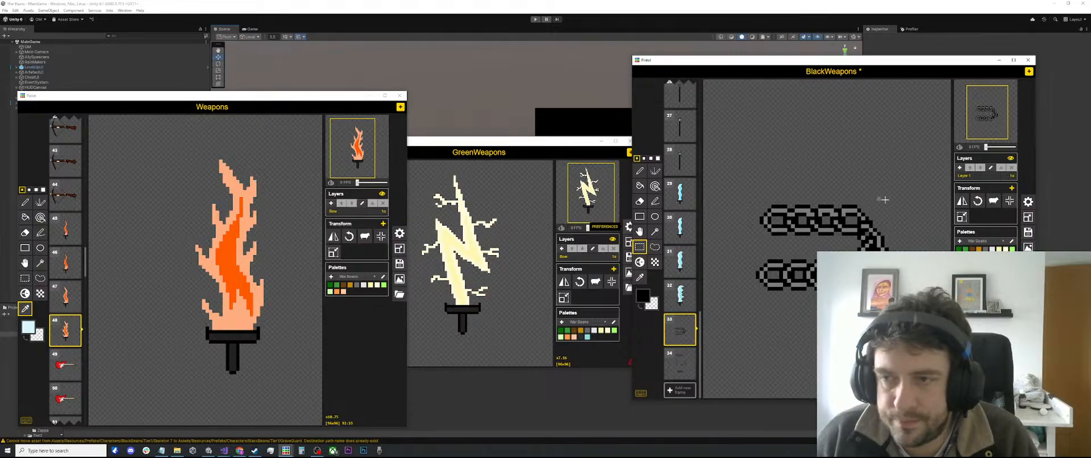
Step: Copy the curved right end of the chain from frame 33 onto frame 34 and rotate frame 34 a half turn
left_click_drag(902, 199, 856, 292)
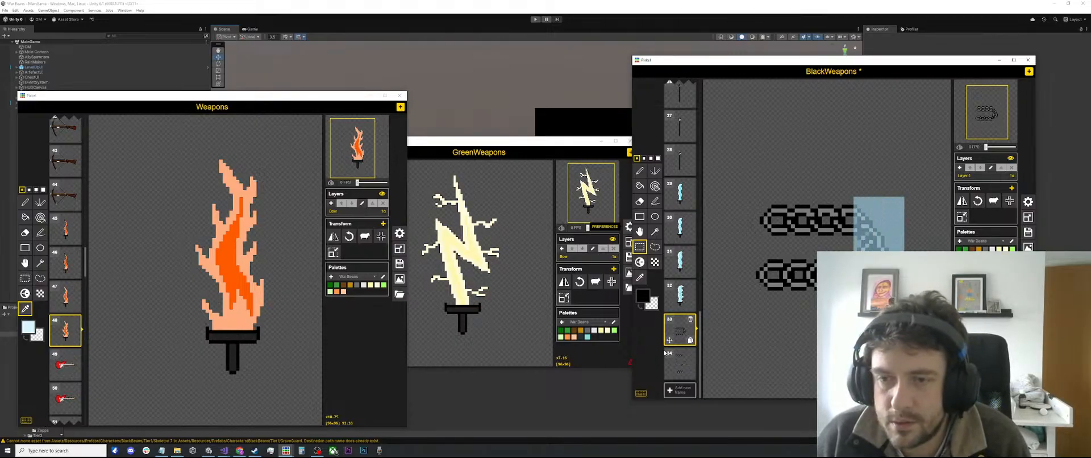
left_click(679, 364)
left_click(827, 301)
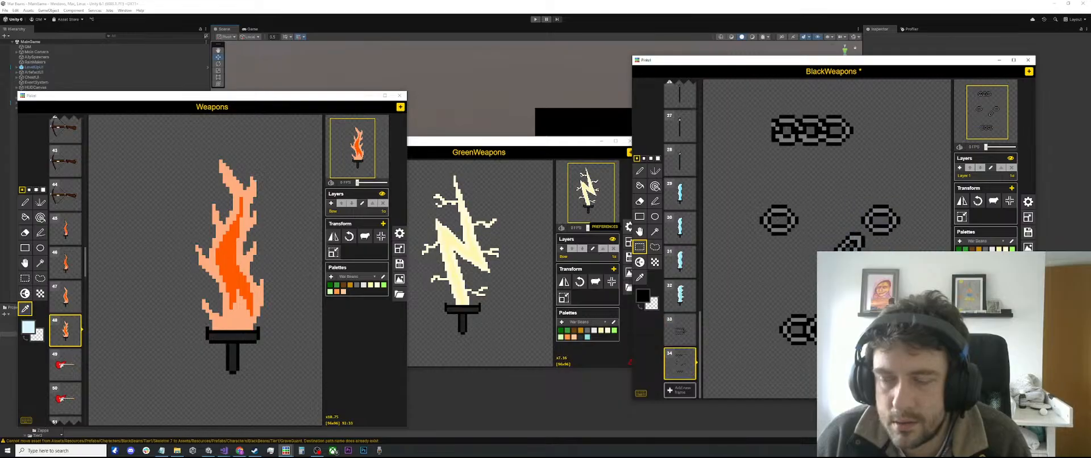
key("ctrl+v")
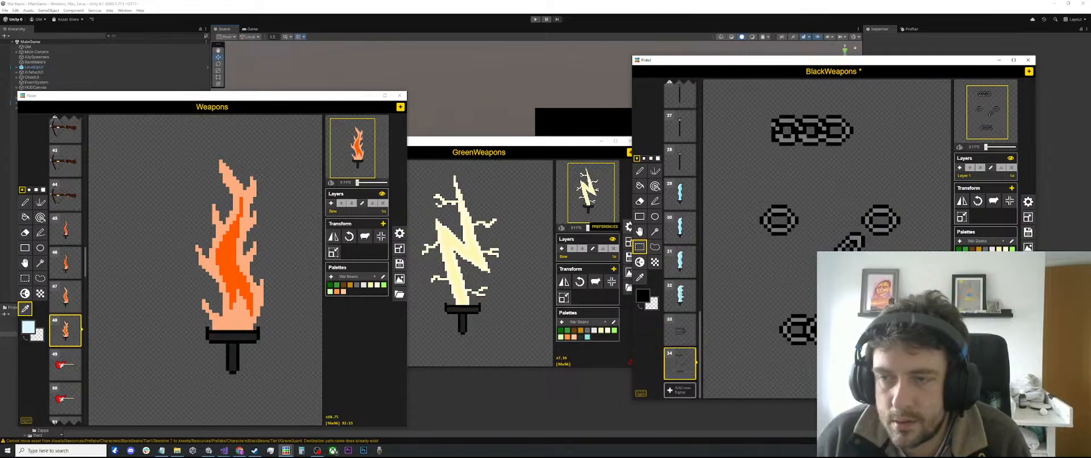
left_click(679, 330)
left_click_drag(889, 224, 856, 300)
left_click(680, 363)
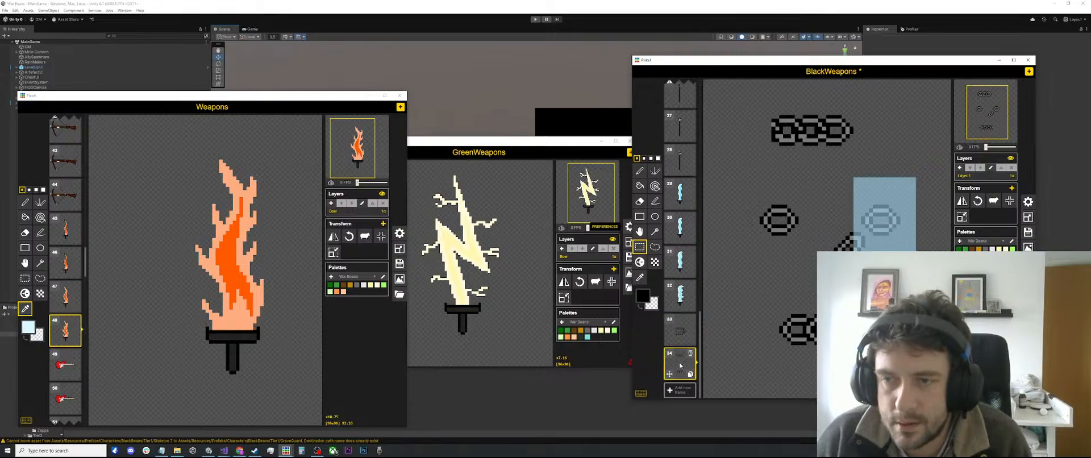
left_click_drag(919, 273, 911, 273)
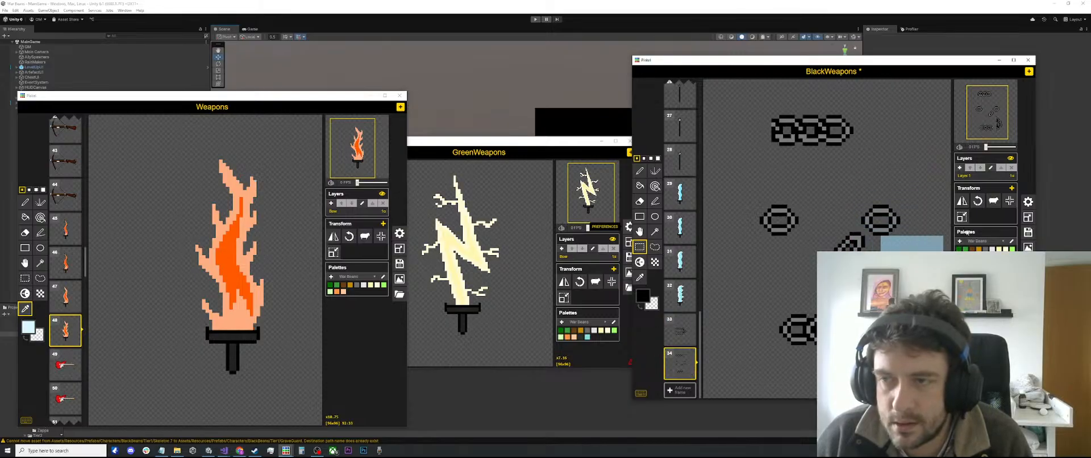
left_click(978, 201)
left_click(977, 201)
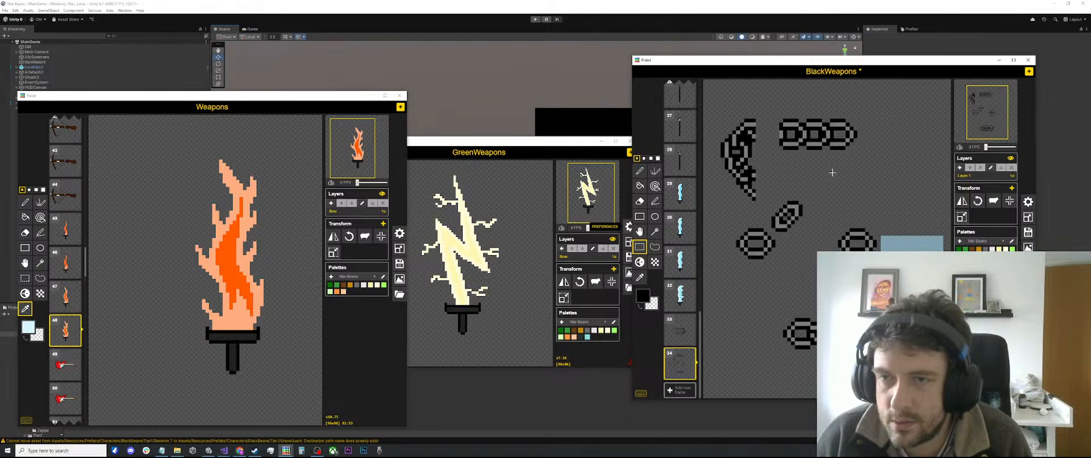
Step: Copy the rotated curved end from frame 34 and place it on frame 33 to close the left side of the chain loop
left_click_drag(769, 115, 720, 208)
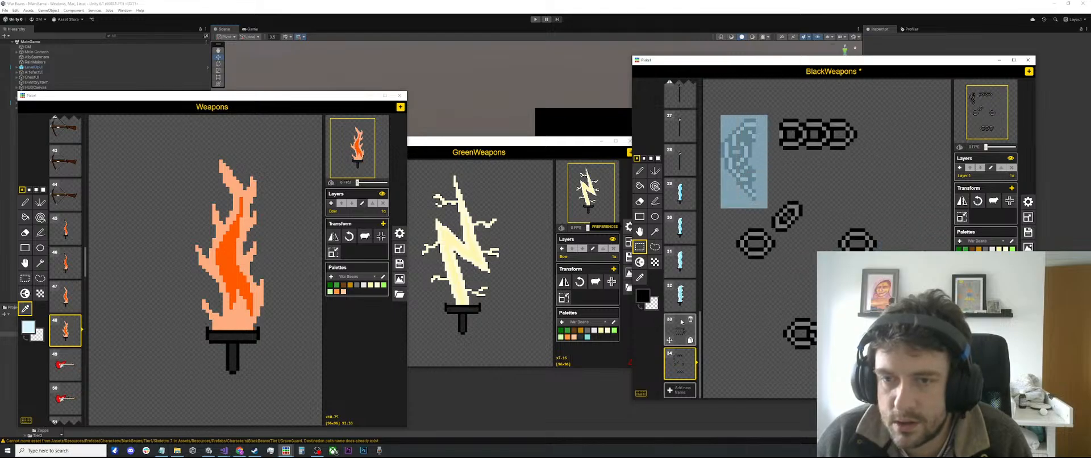
left_click(682, 322)
left_click_drag(750, 165, 766, 252)
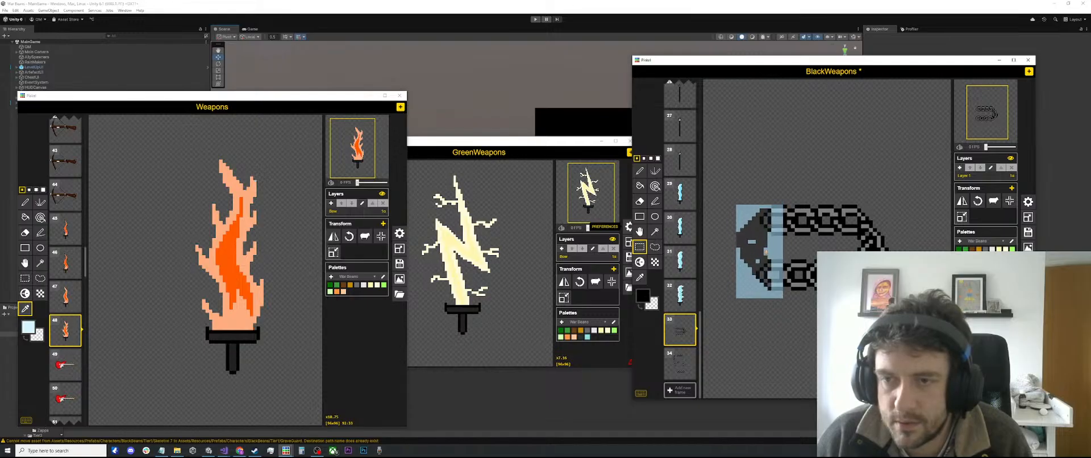
key("ctrl+v")
left_click(818, 306)
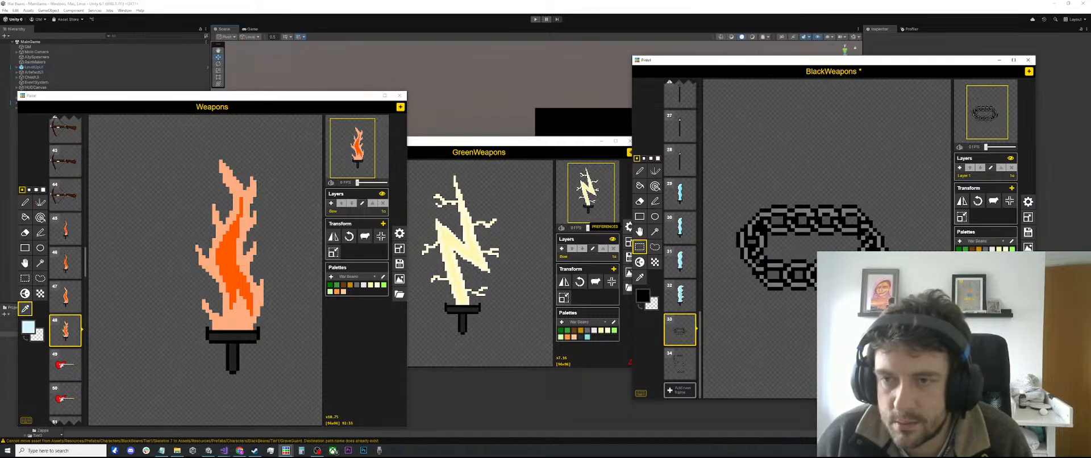
Step: Rotate the closed chain loop on frame 33 a quarter turn so it stands upright, and reposition it around the middle of the canvas
scroll(829, 206, "down", 1)
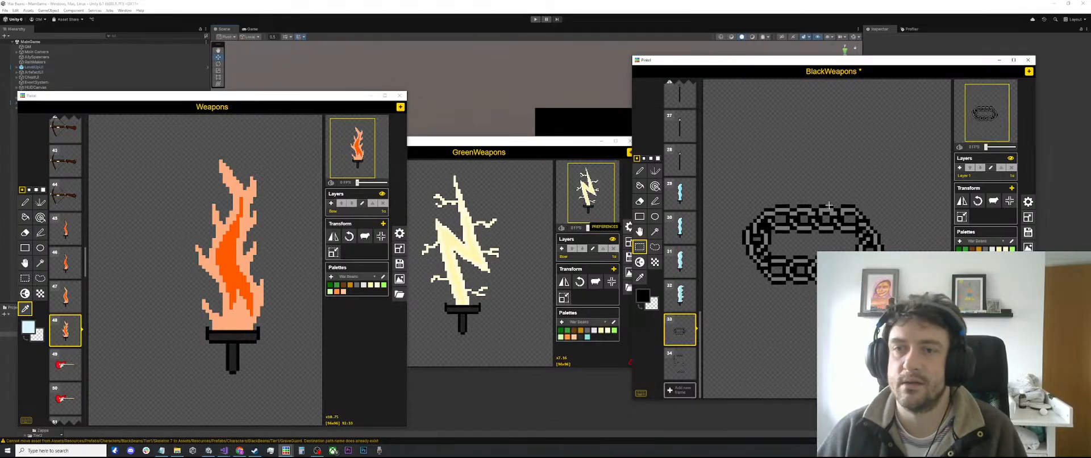
scroll(829, 205, "down", 1)
left_click_drag(900, 212, 760, 301)
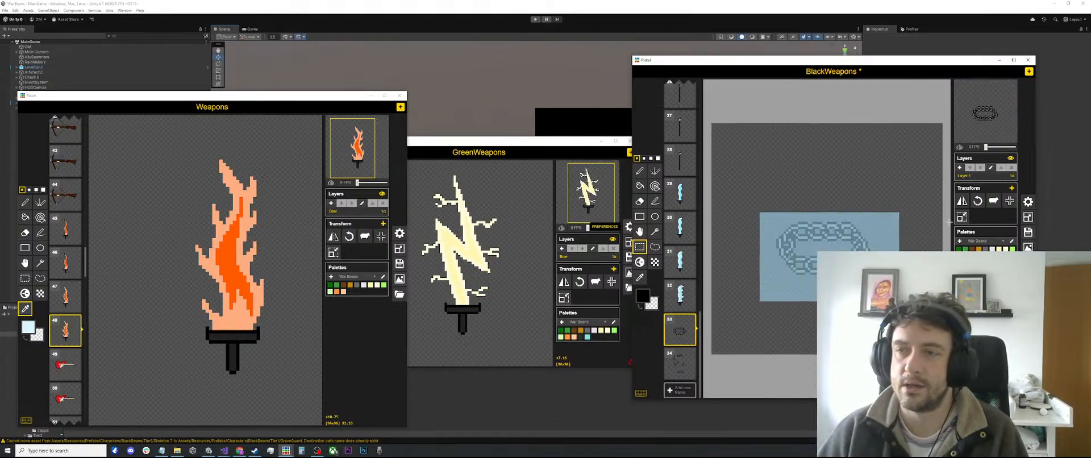
left_click(976, 202)
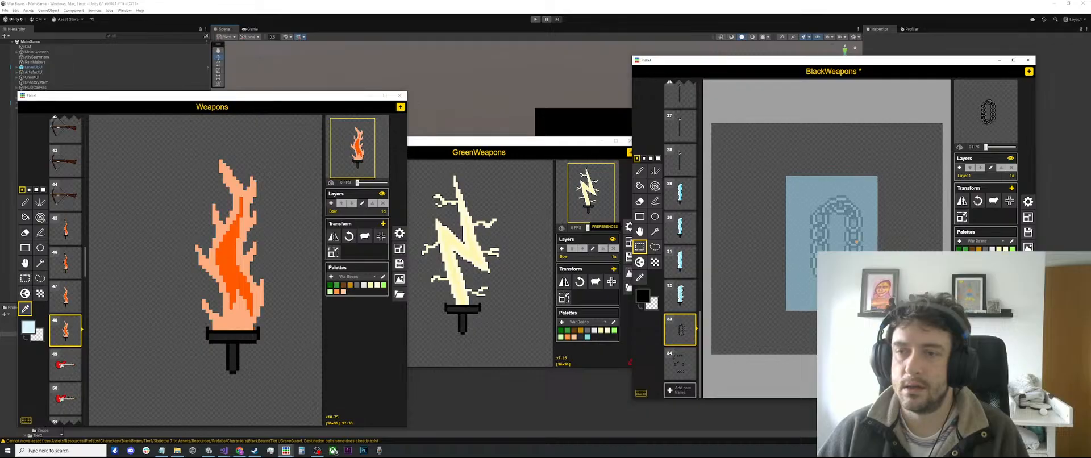
left_click_drag(856, 241, 843, 247)
left_click(896, 206)
left_click_drag(884, 187, 799, 300)
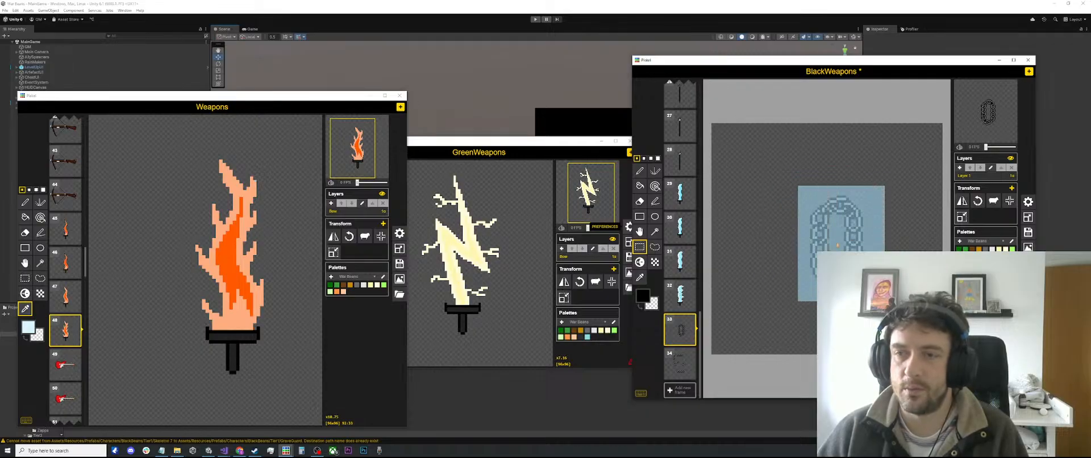
left_click_drag(837, 246, 840, 235)
mouse_move(837, 237)
left_mouse_down()
mouse_move(815, 250)
mouse_move(826, 243)
left_mouse_up()
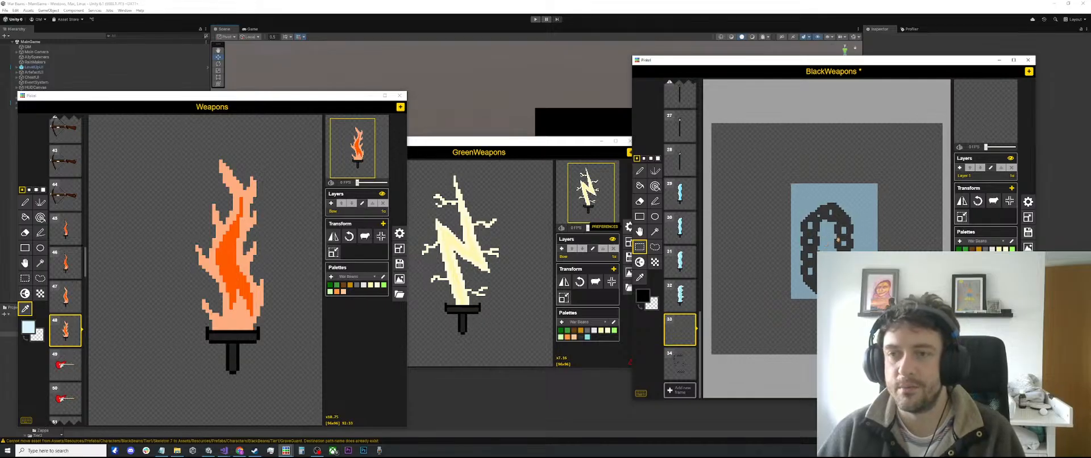
left_click(921, 229)
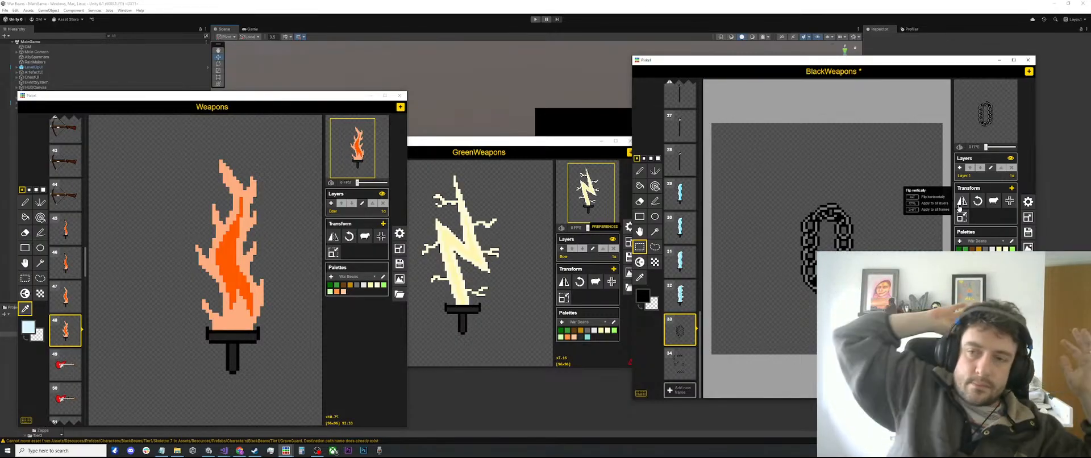
Step: Sample the black outline colour from the lower-left link of the chain loop on frame 33 and switch to the Pen tool
scroll(843, 238, "up", 5)
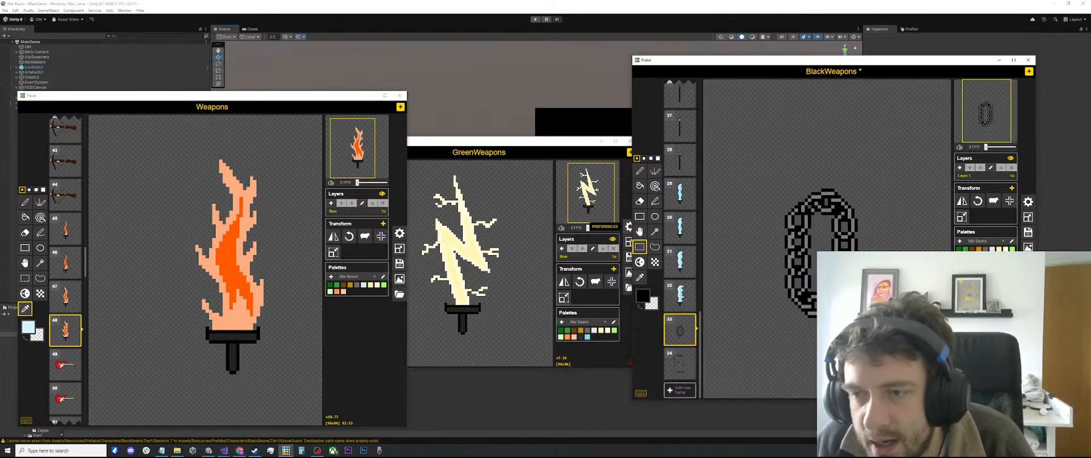
scroll(831, 254, "up", 1)
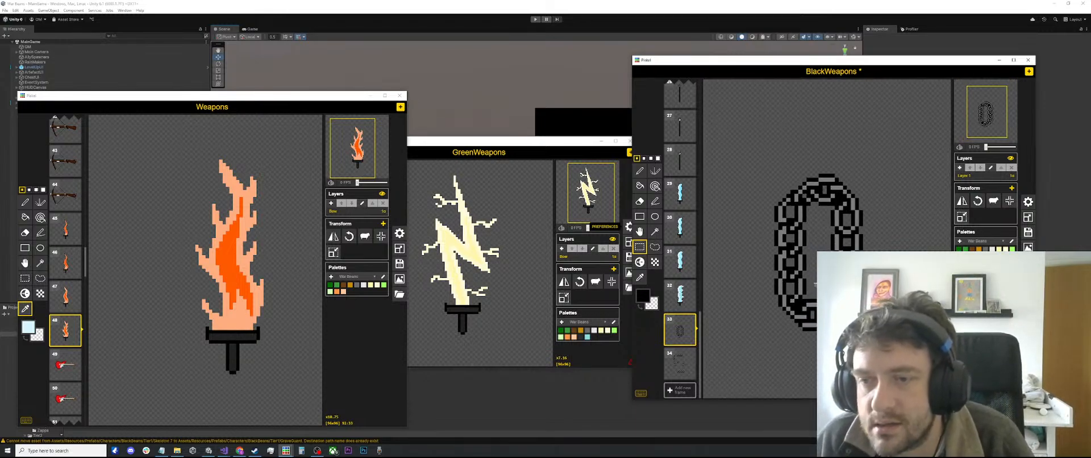
scroll(816, 280, "up", 2)
key("o")
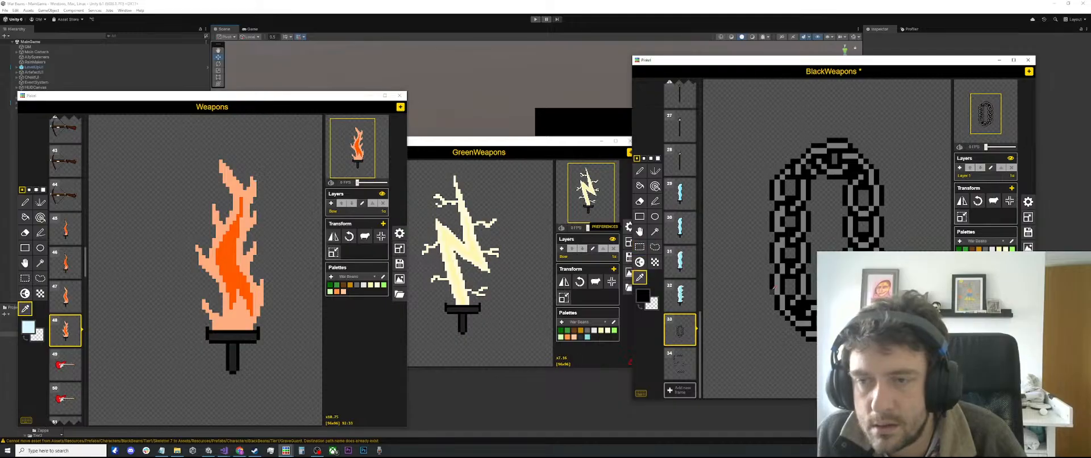
left_click(775, 287)
left_click(780, 294)
key("p")
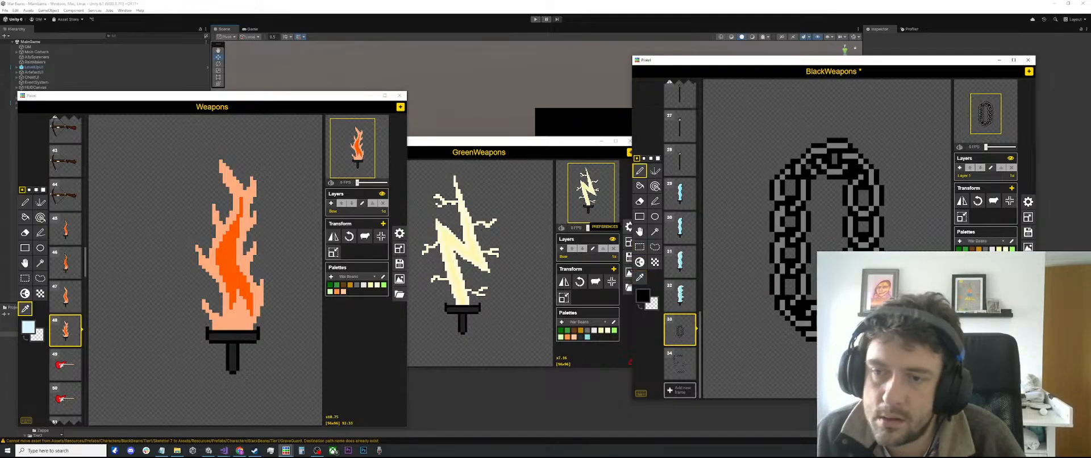
Step: Delete frame 34, which holds the leftover chain pieces
scroll(839, 278, "down", 1)
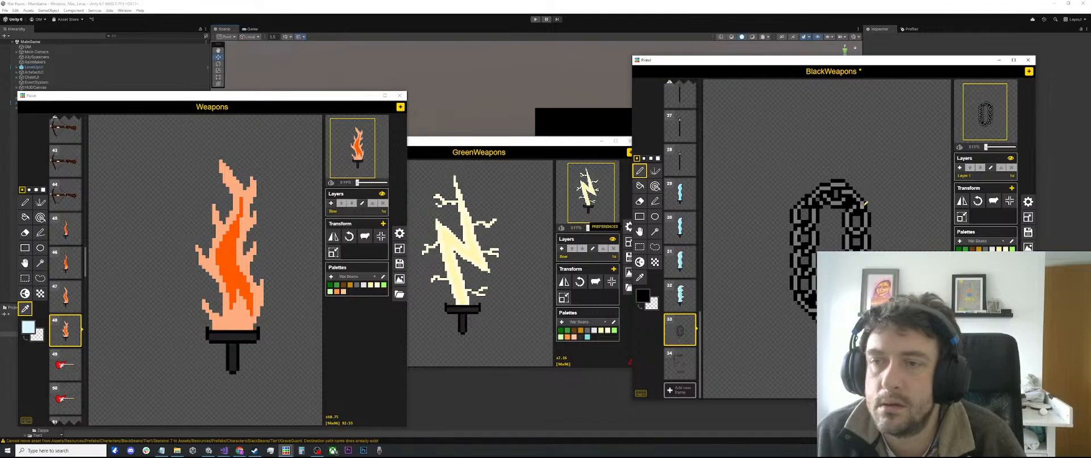
scroll(878, 200, "down", 2)
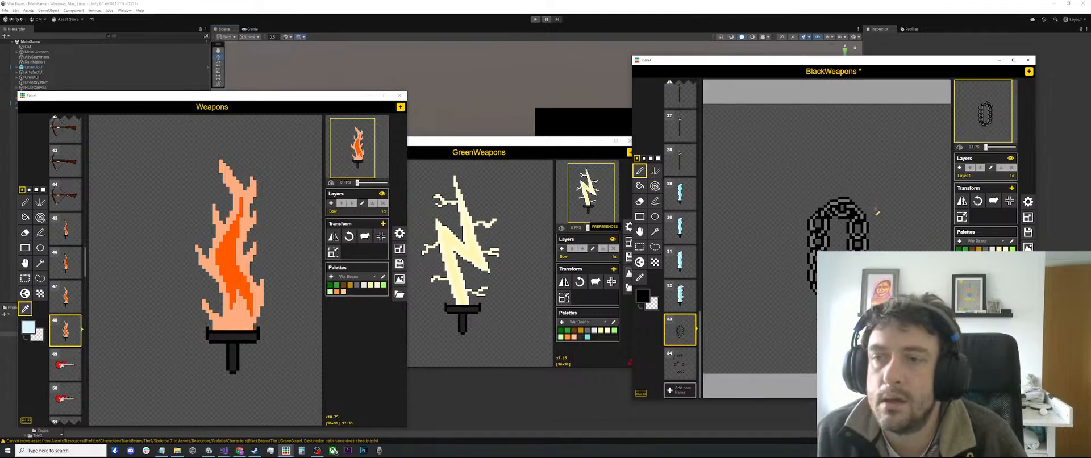
scroll(859, 259, "up", 2)
scroll(859, 259, "down", 3)
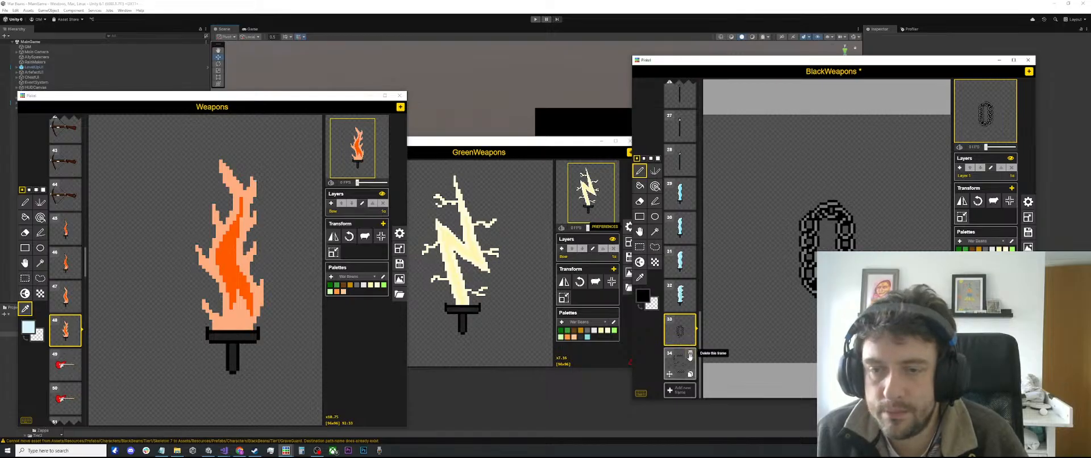
left_click(691, 356)
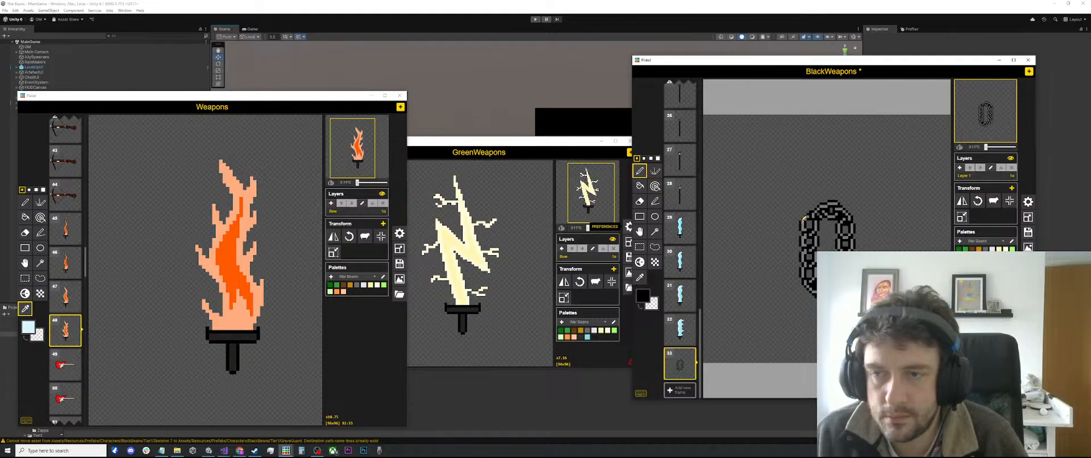
scroll(802, 217, "up", 1)
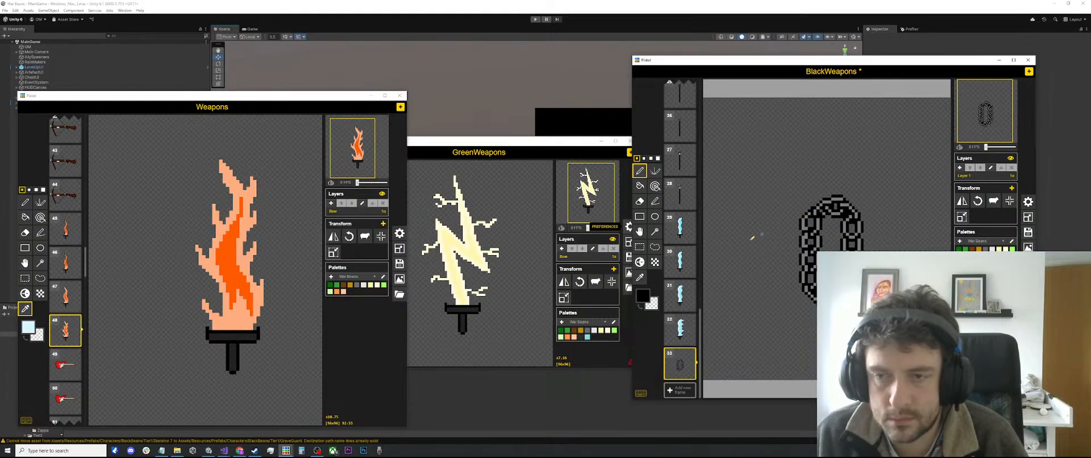
Step: Sample the pale blue highlight colour from the ice-blue blade on frame 29
left_click(678, 286)
scroll(679, 256, "up", 5)
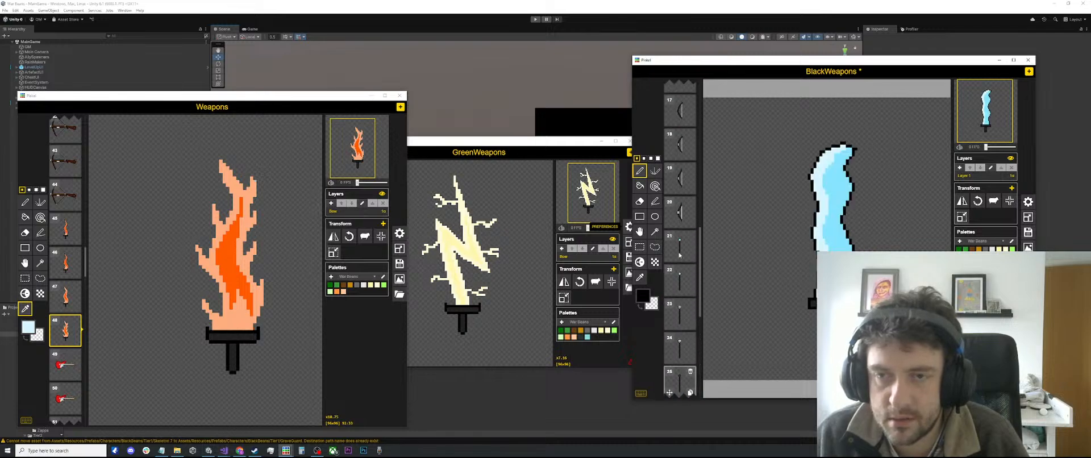
scroll(680, 256, "up", 4)
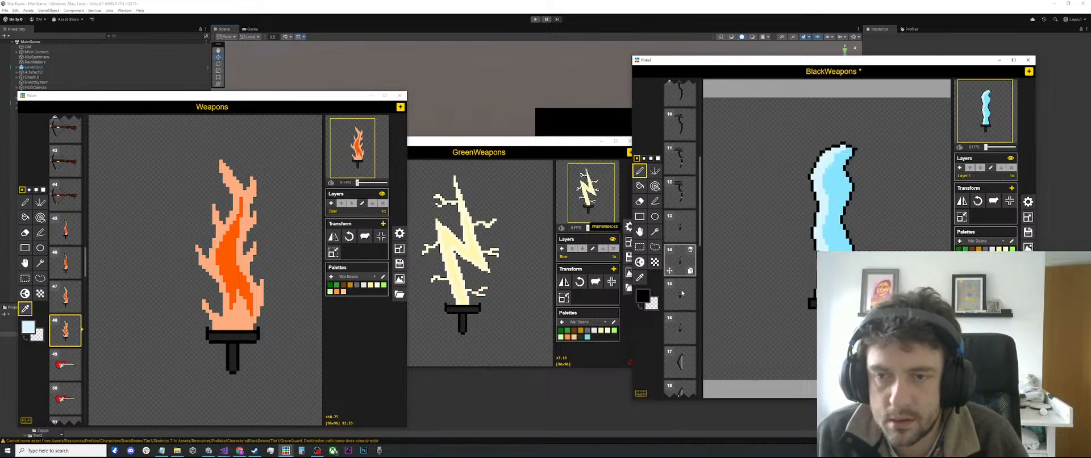
scroll(682, 293, "down", 7)
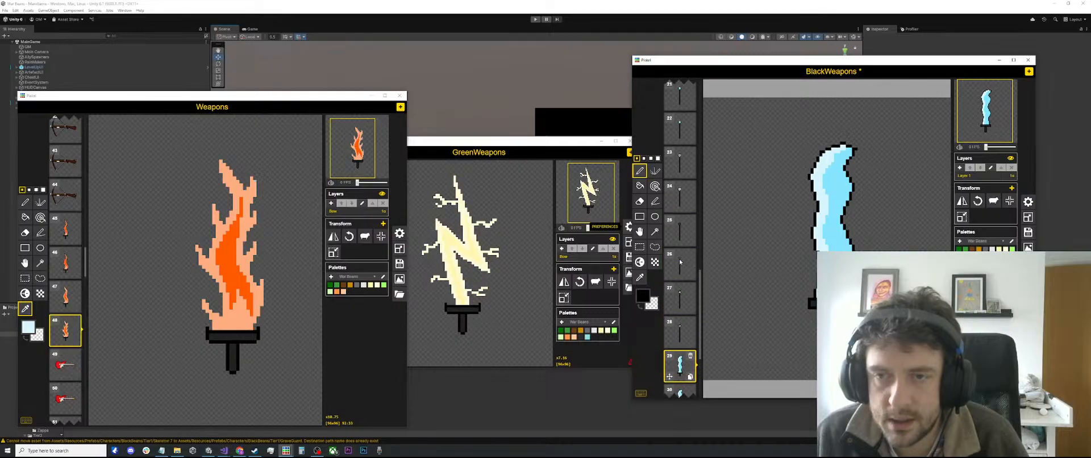
scroll(681, 255, "down", 3)
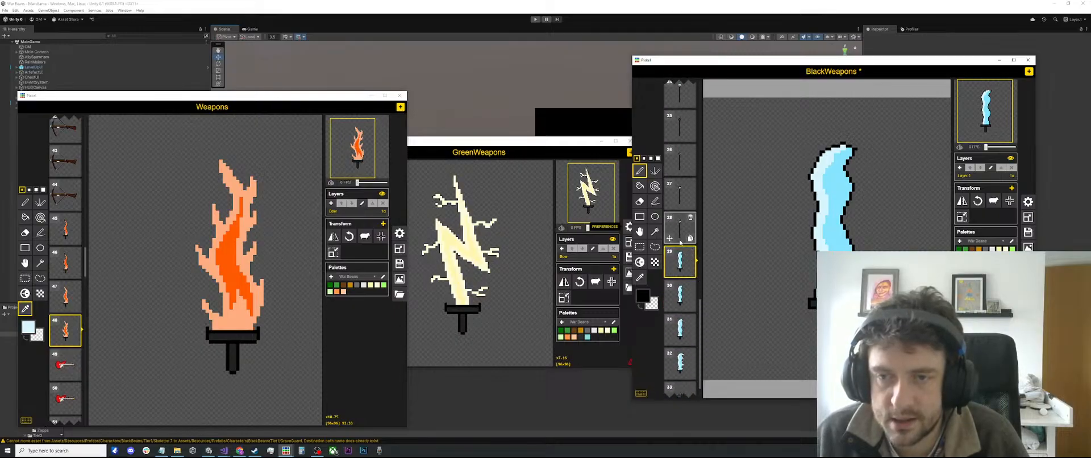
key("o")
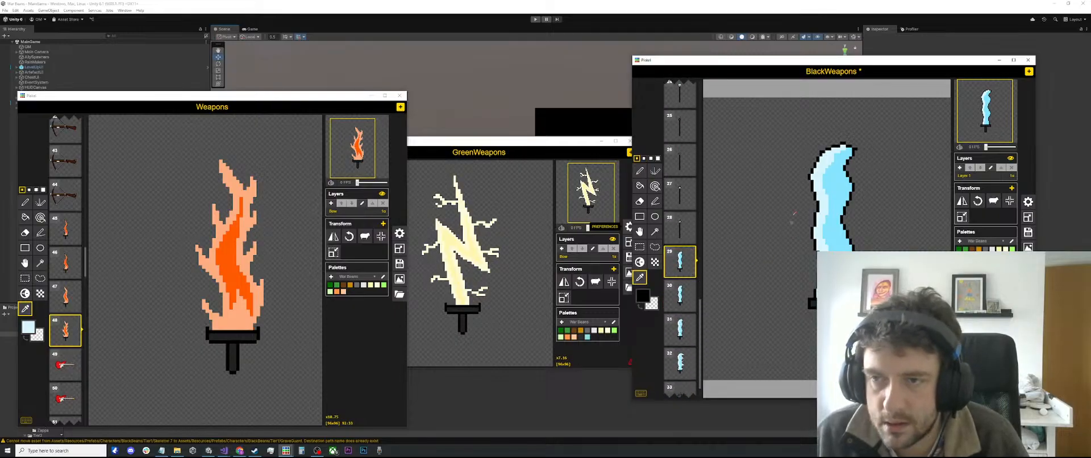
left_click(818, 189)
scroll(681, 318, "down", 2)
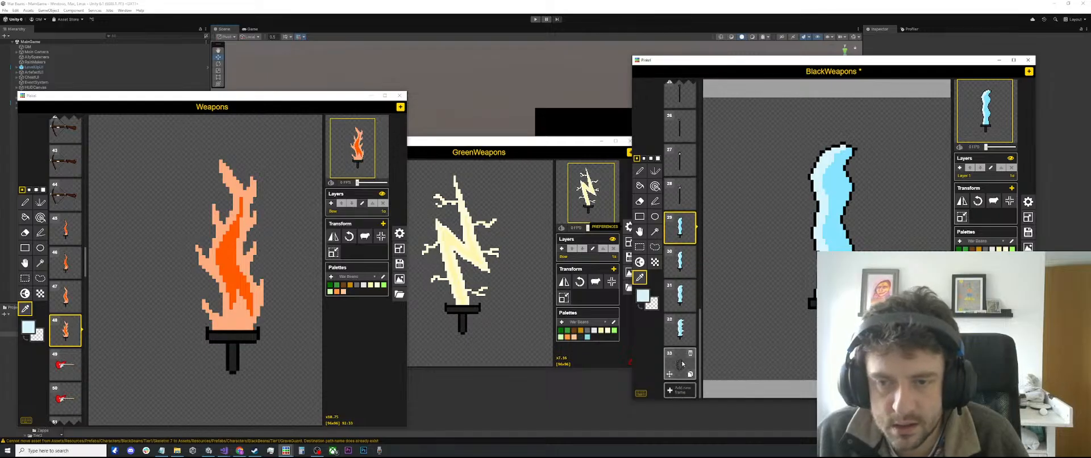
Step: Duplicate the upright chain loop on frame 33 into a new frame 34
left_click(681, 364)
left_click(691, 374)
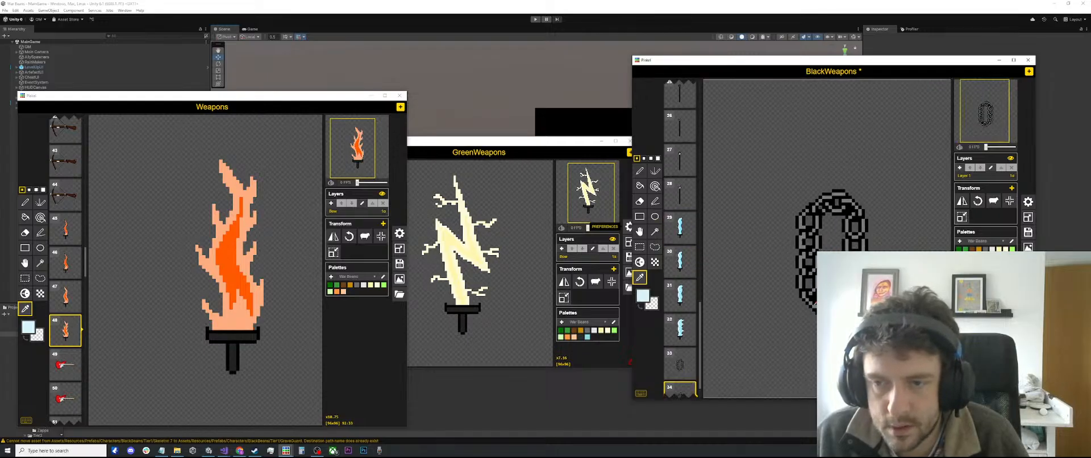
scroll(681, 341, "down", 1)
scroll(830, 259, "up", 2)
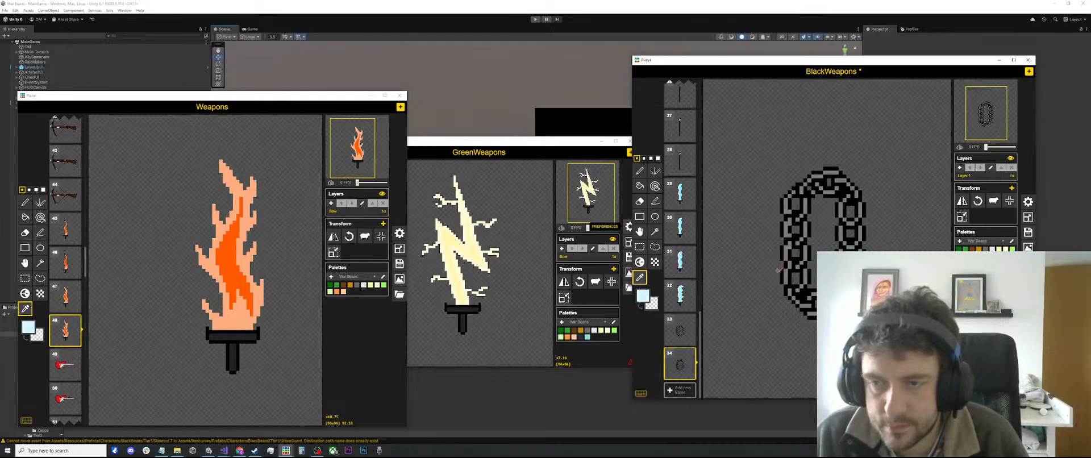
Step: Try recolouring the chain on frame 34 pale blue with a bucket fill and a same-colour fill, undoing the unwanted fills
key("b")
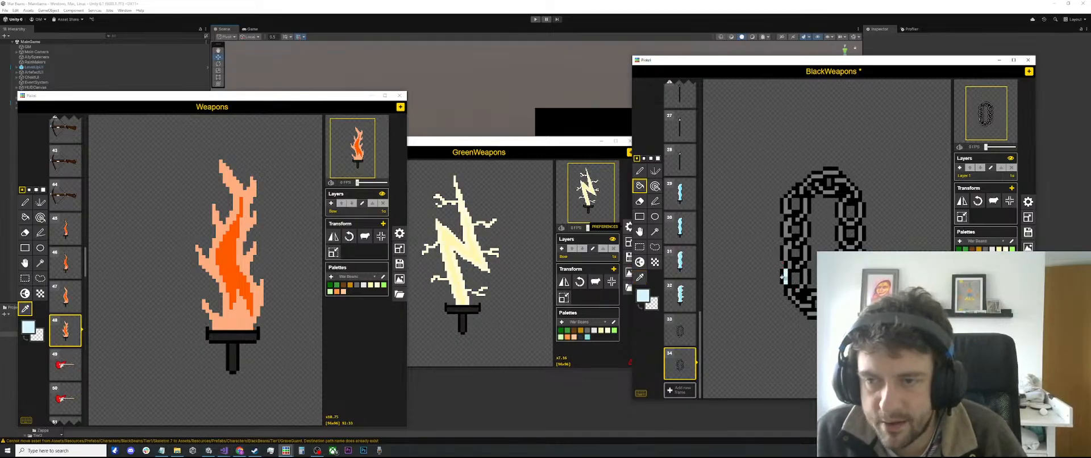
left_click(799, 286)
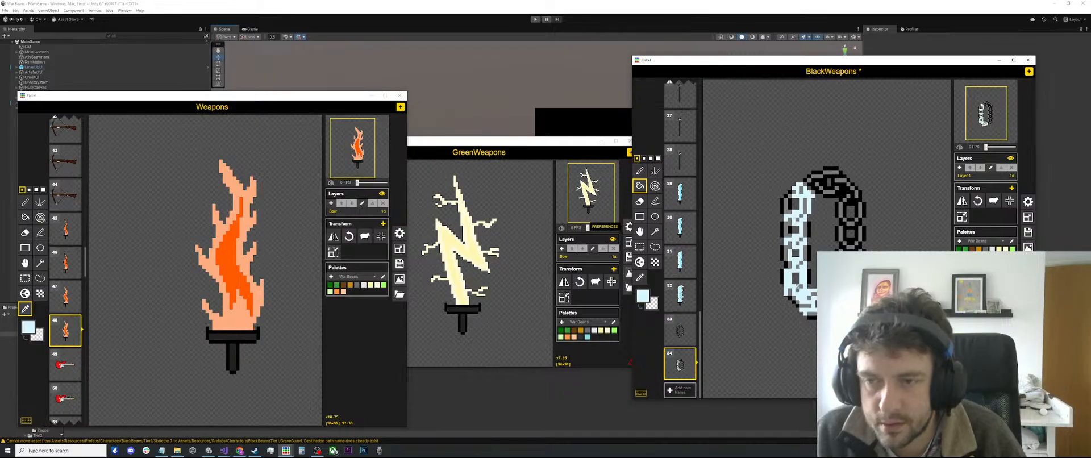
key("ctrl+z")
key("ctrl+y")
key("ctrl+z")
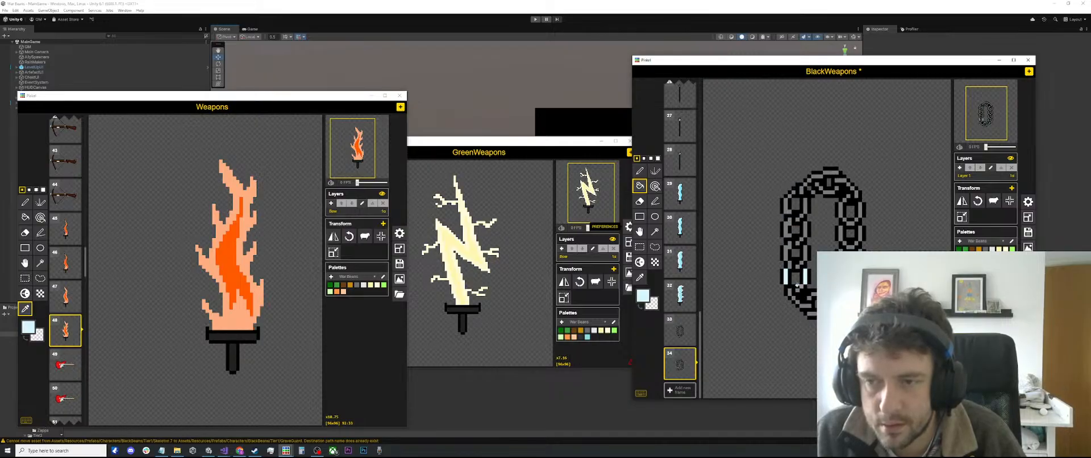
key("a")
left_click(800, 288)
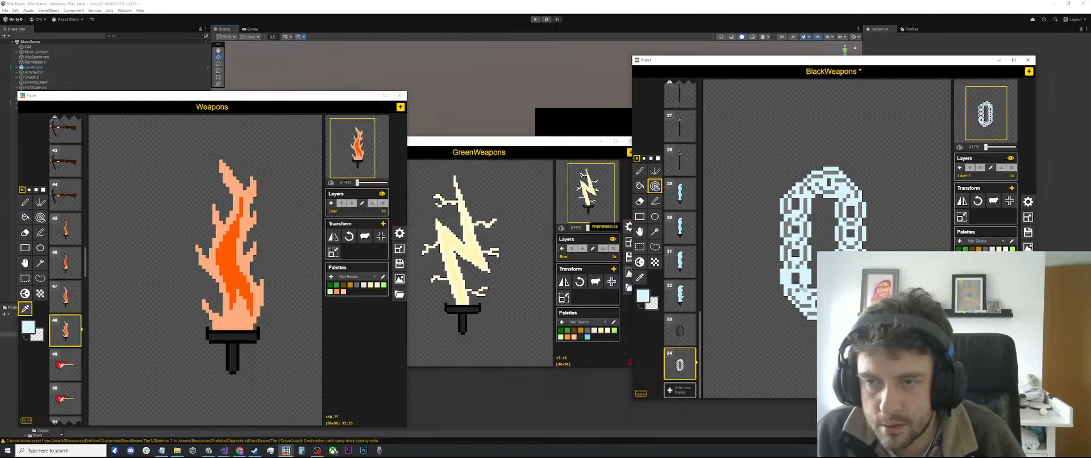
key("ctrl+z")
Step: Try painting pale blue highlight pixels on the left links of the chain on frame 34, and undo the last strokes
key("p")
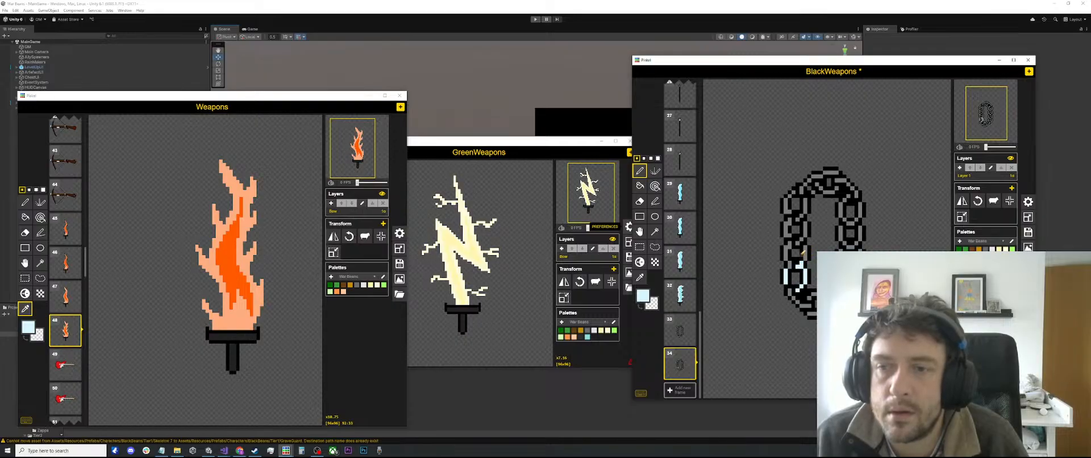
scroll(803, 252, "up", 1)
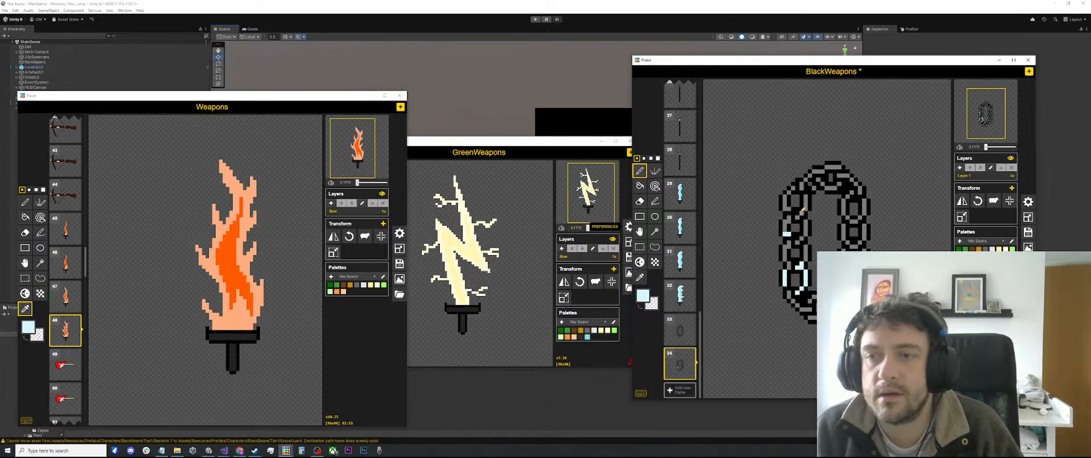
key("ctrl+z")
key("ctrl+z")
key("ctrl+z")
key("ctrl+z")
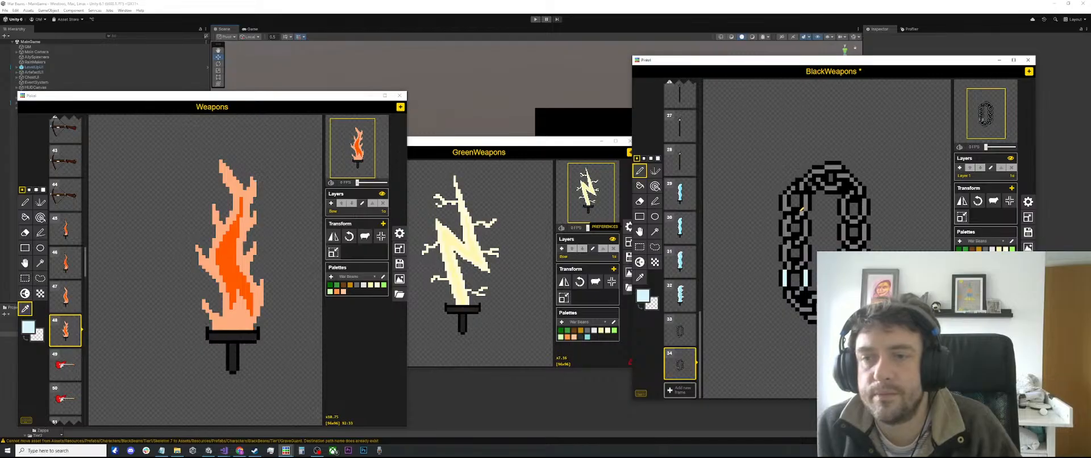
Step: Undo the stray highlight strokes and paint separate pale blue pixels around the outer edge of the chain loop on frame 34
left_click(781, 279)
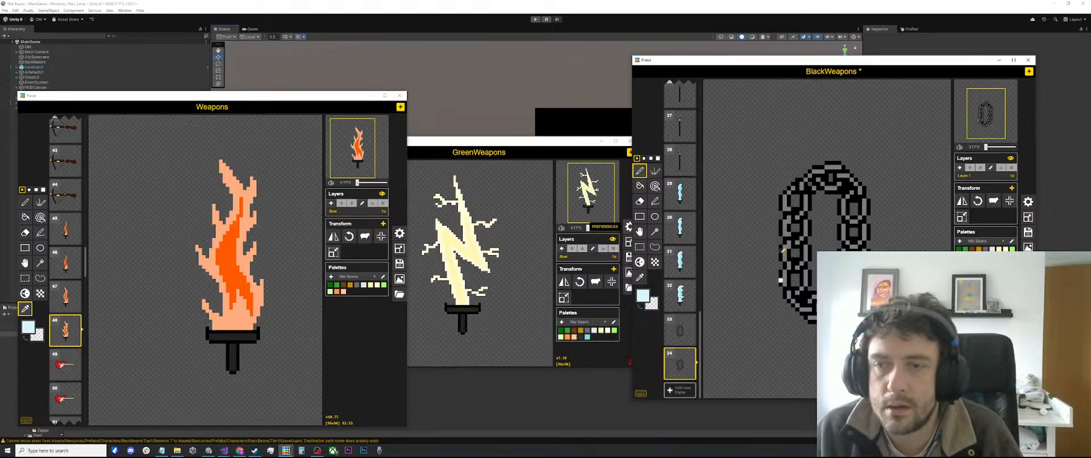
key("ctrl+z")
key("ctrl+z")
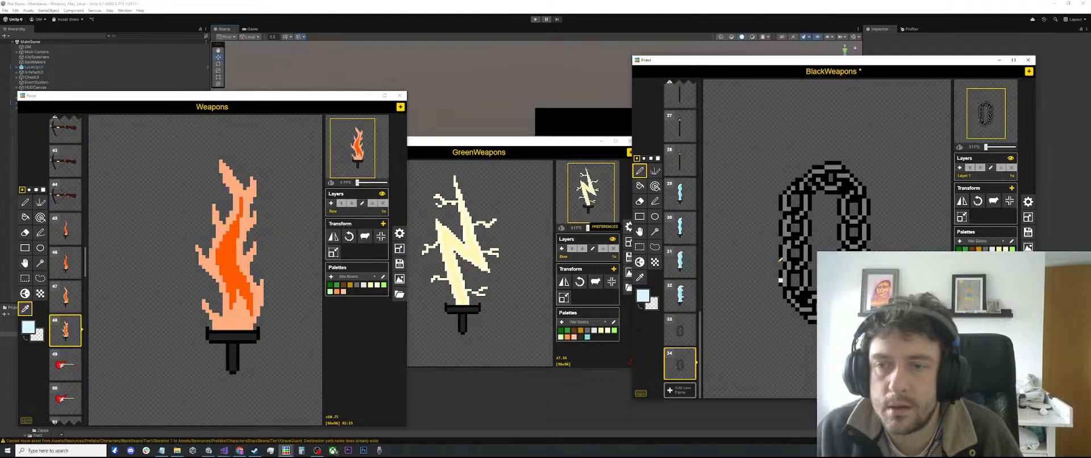
left_click(782, 257)
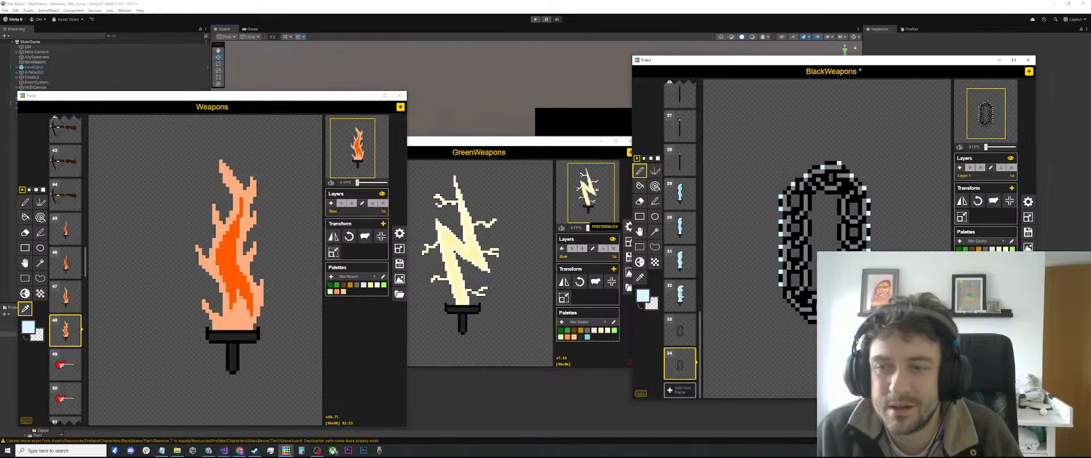
scroll(864, 310, "up", 1)
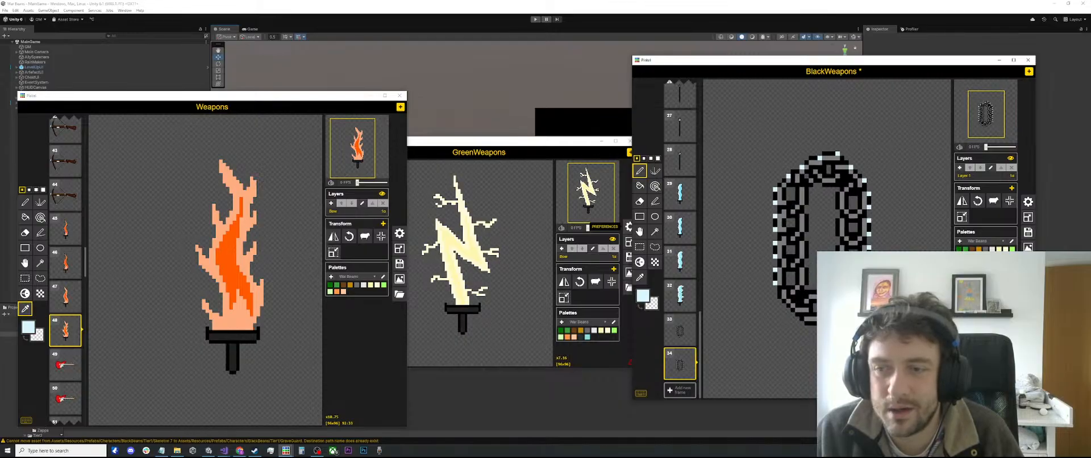
scroll(867, 318, "up", 1)
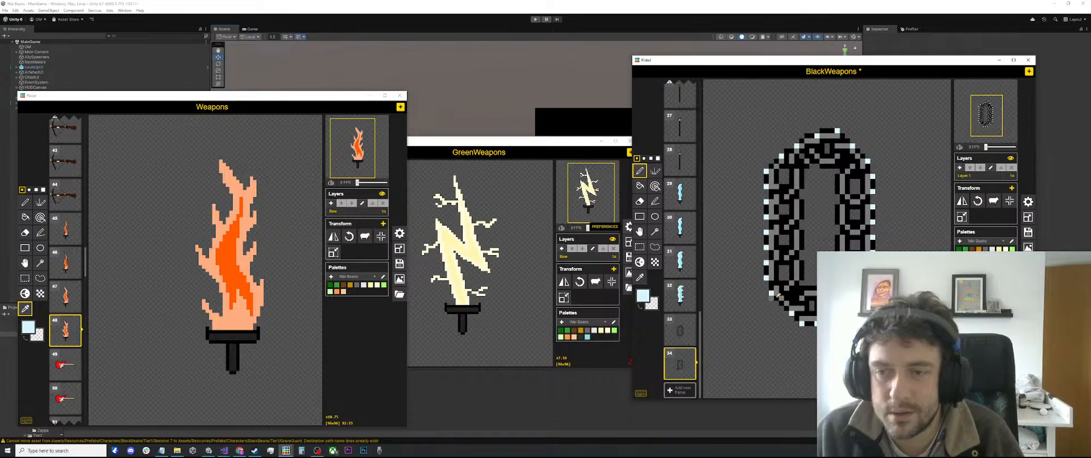
scroll(794, 275, "down", 3)
scroll(812, 222, "up", 4)
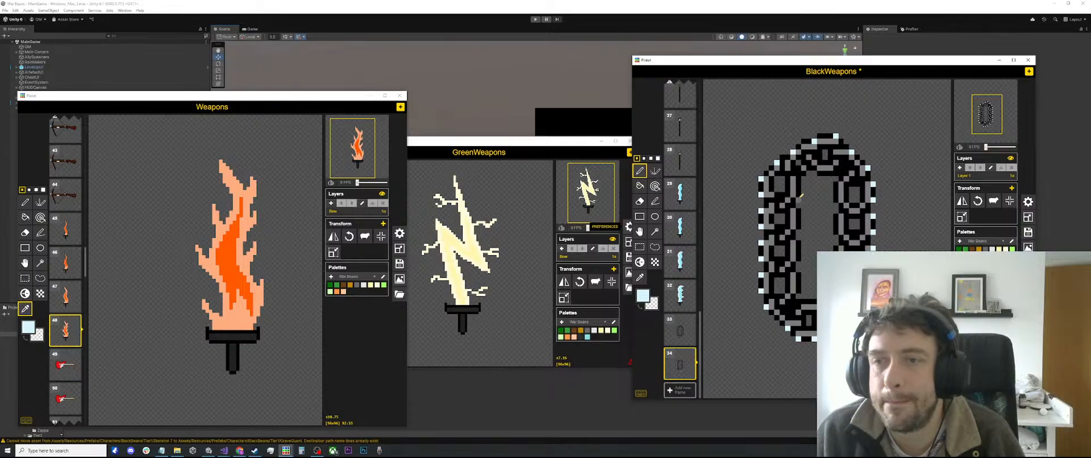
Step: Paint separate pale blue pixels along the inner edge of the chain loop on frame 34
left_click(799, 195)
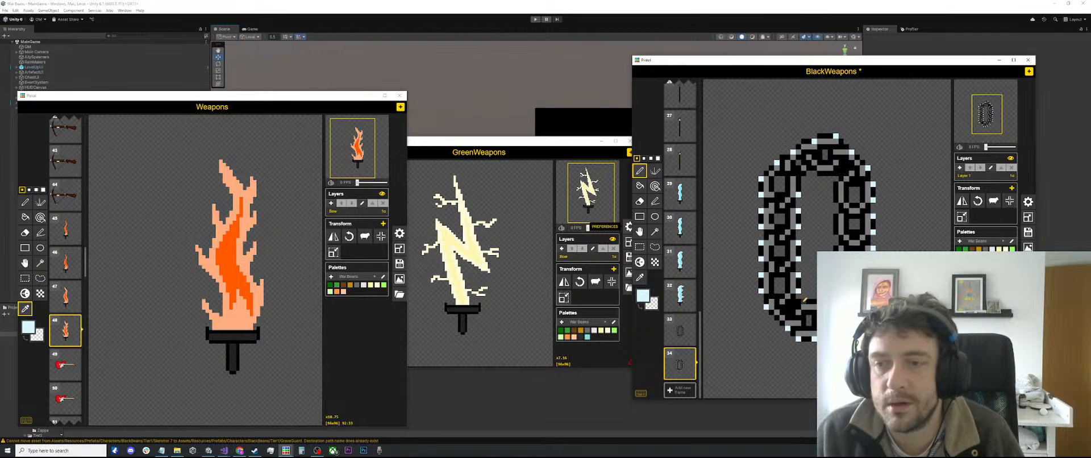
left_click_drag(799, 301, 817, 301)
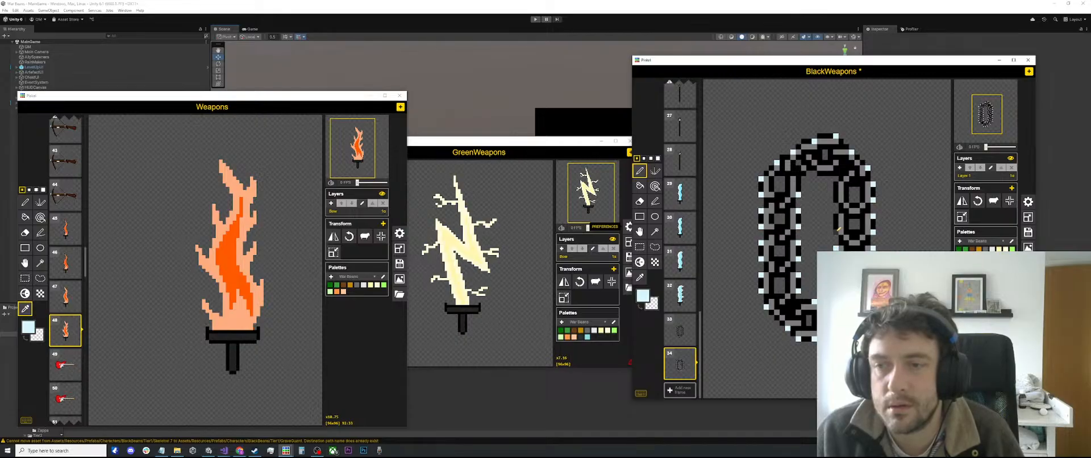
left_click_drag(839, 230, 837, 183)
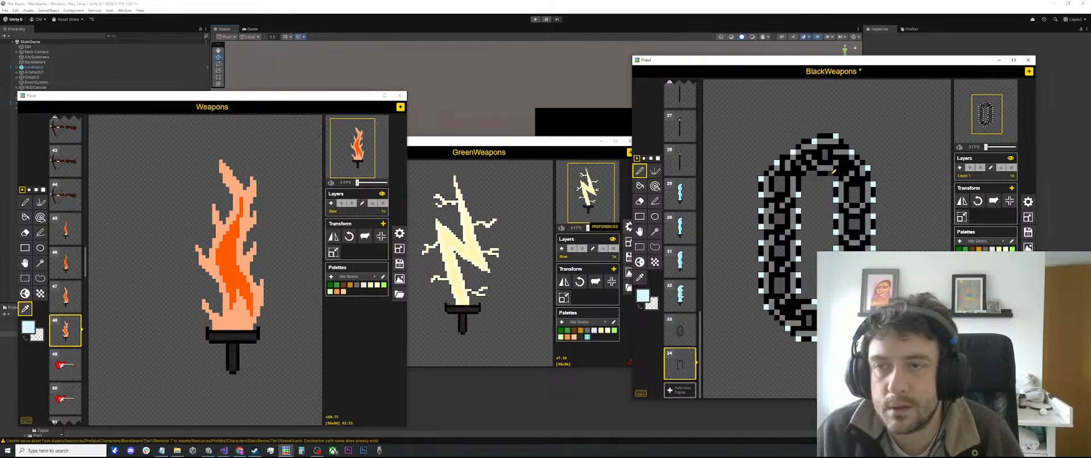
left_click(831, 173)
left_click(820, 173)
left_click(804, 173)
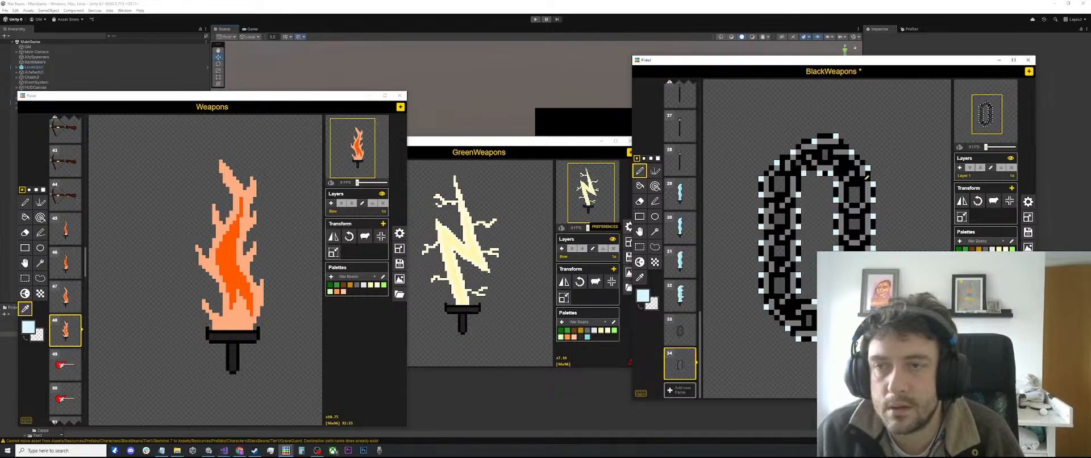
Step: Duplicate the highlighted chain loop on frame 34 into a new frame 35
scroll(868, 177, "down", 5)
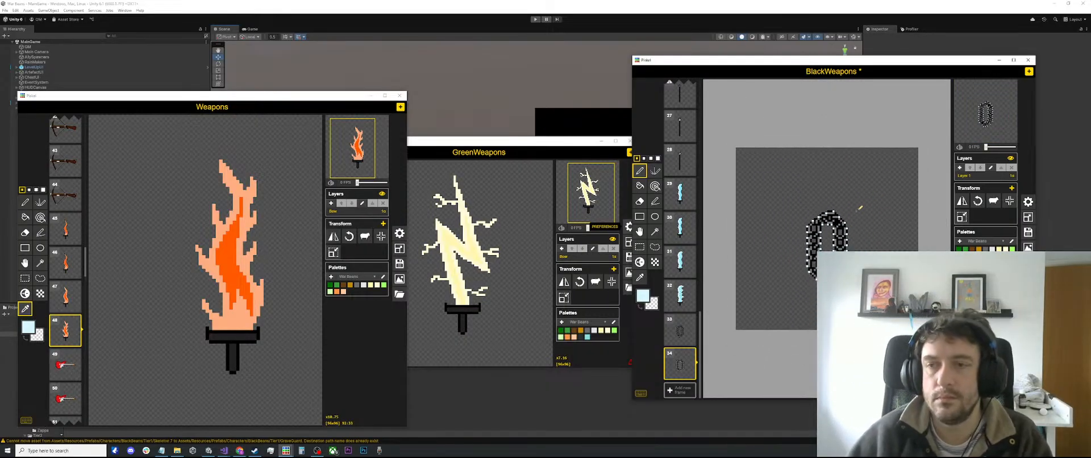
scroll(738, 314, "up", 3)
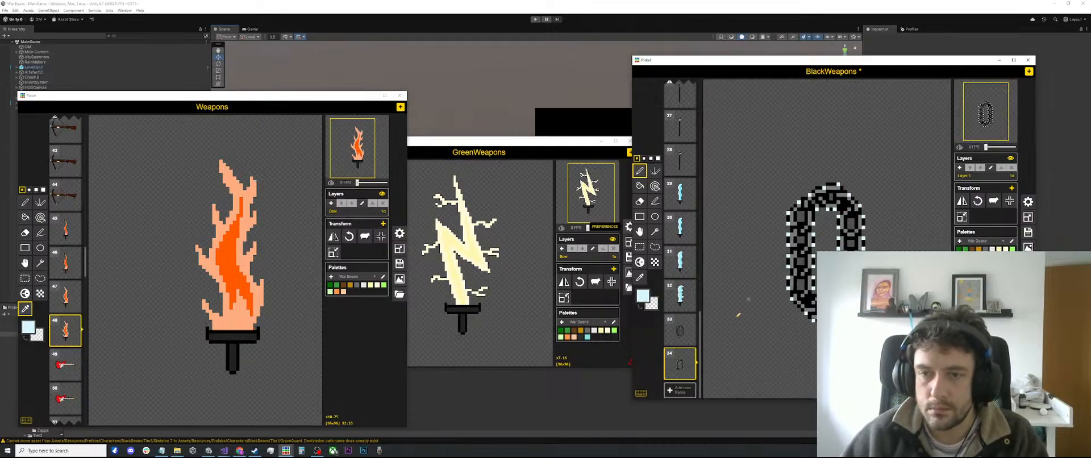
left_click(680, 390)
scroll(786, 277, "up", 1)
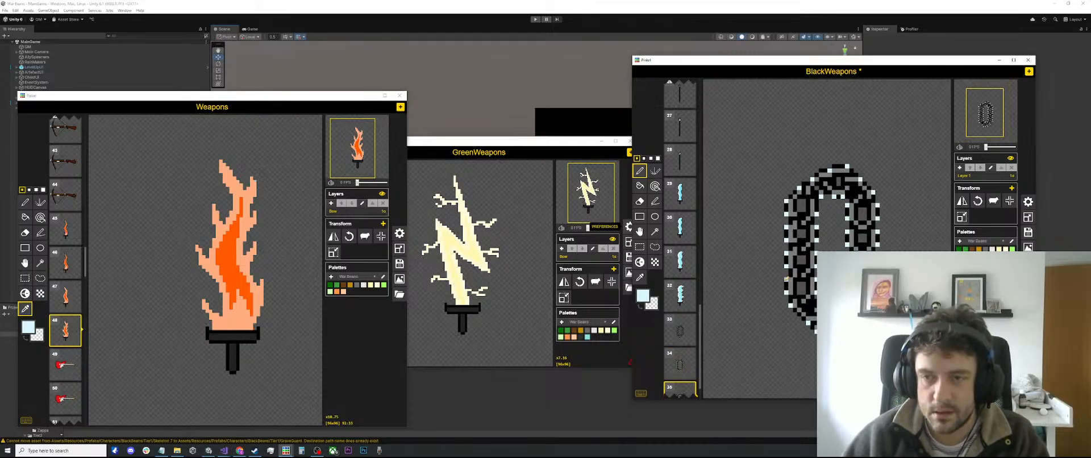
Step: Lengthen the pale blue pixels on frame 35 into short spikes around the outer and inner edges of the chain loop
scroll(786, 278, "up", 1)
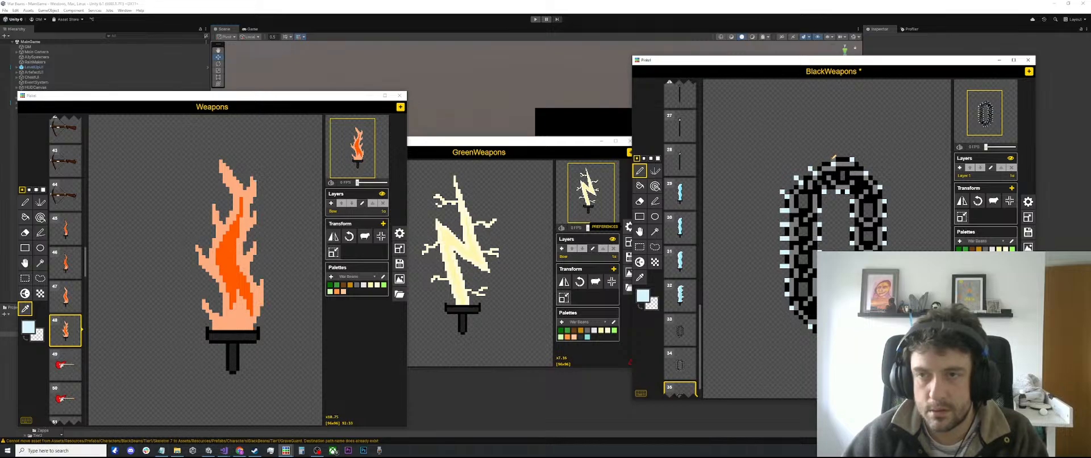
left_click(856, 155)
left_click(870, 169)
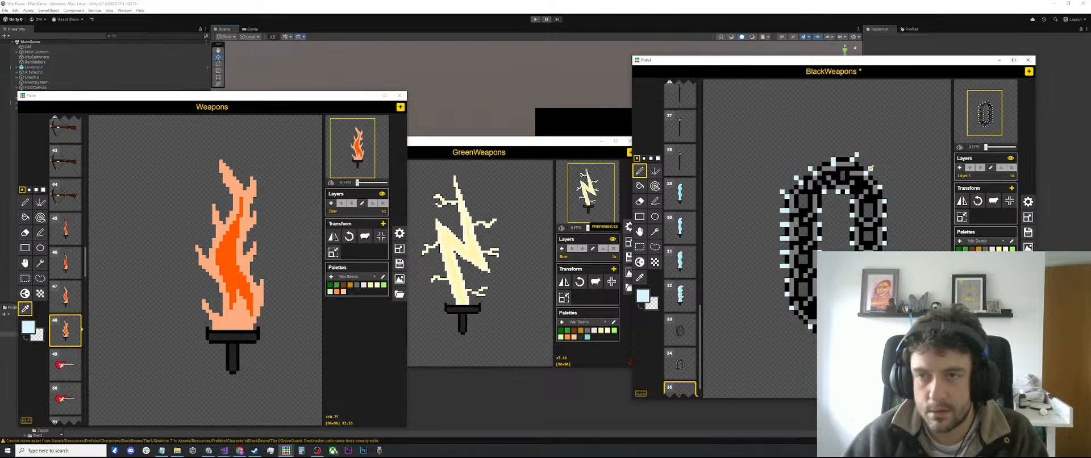
left_click(884, 183)
left_click(889, 200)
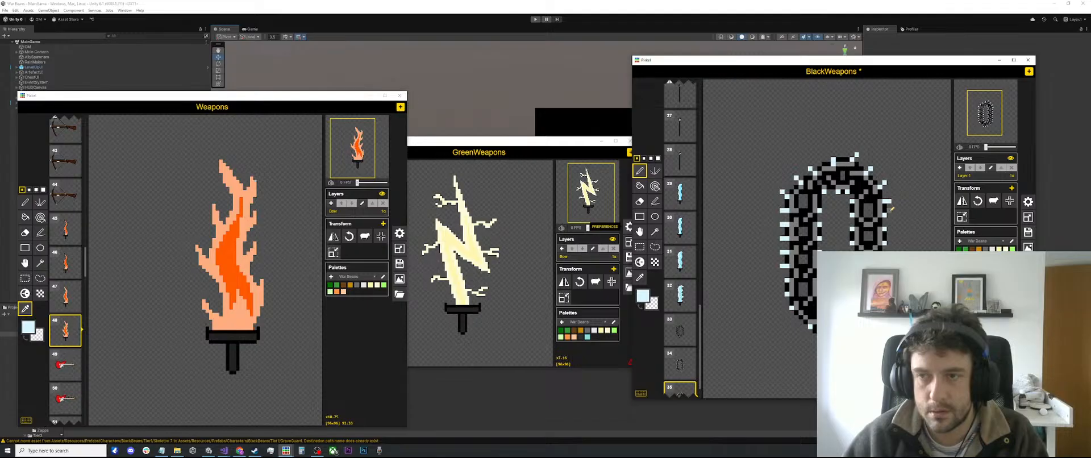
left_click(889, 241)
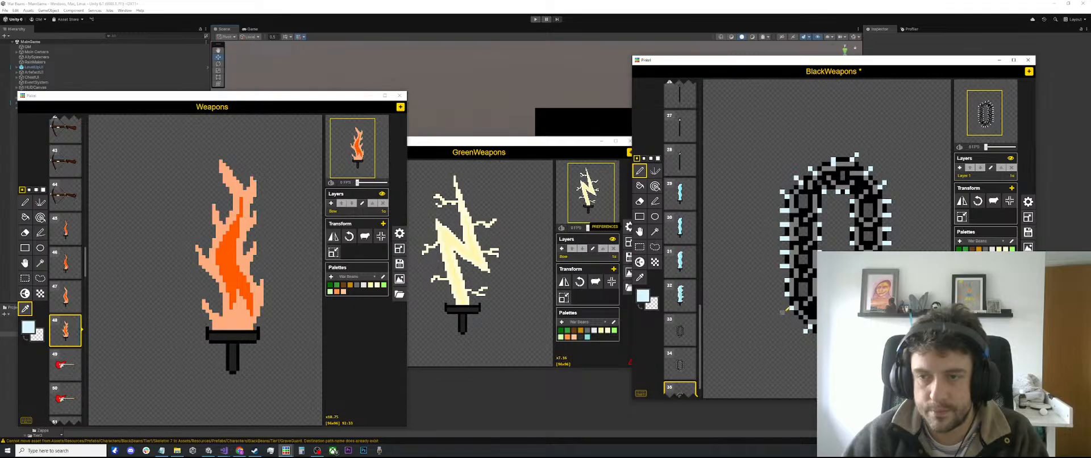
left_click_drag(782, 279, 787, 279)
scroll(825, 242, "down", 6)
scroll(824, 244, "up", 5)
scroll(796, 205, "up", 1)
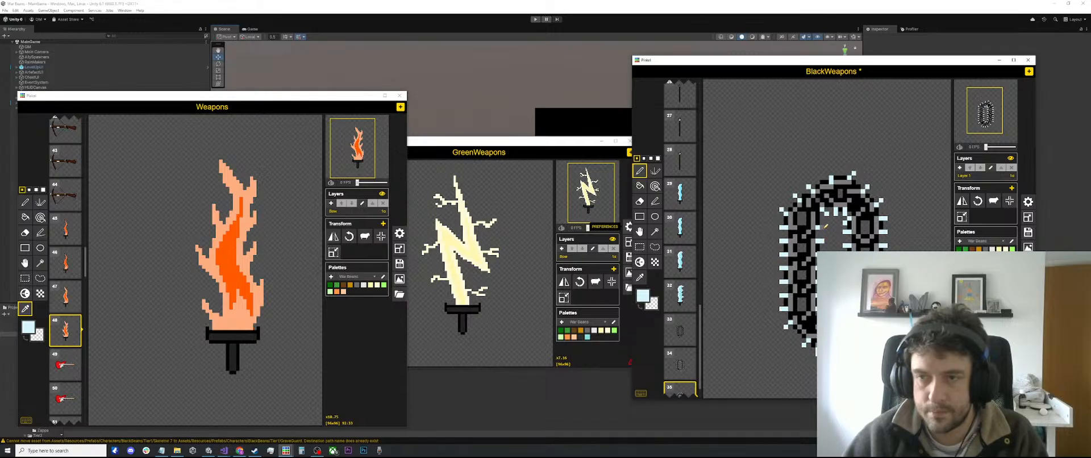
Step: Duplicate the spiked chain loop on frame 35 into a new frame 36
scroll(824, 227, "down", 3)
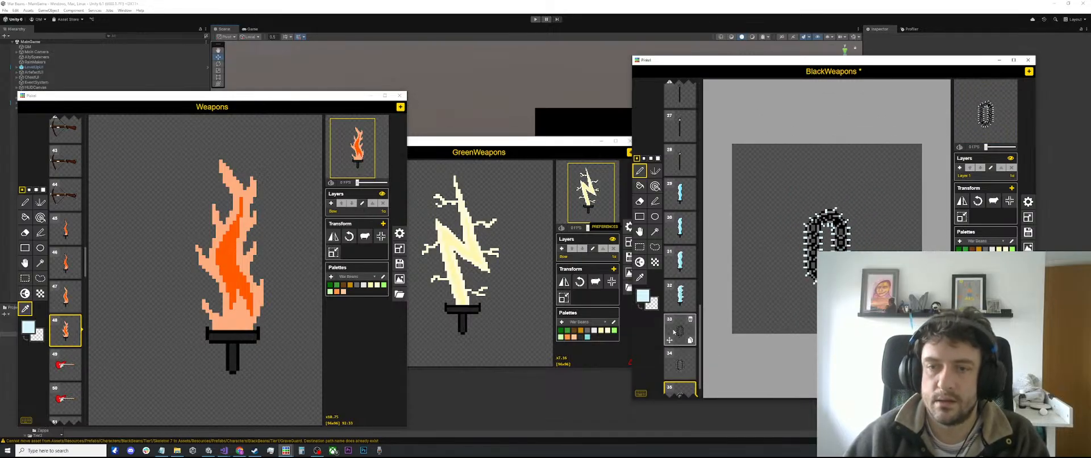
left_click(676, 357)
left_click(691, 374)
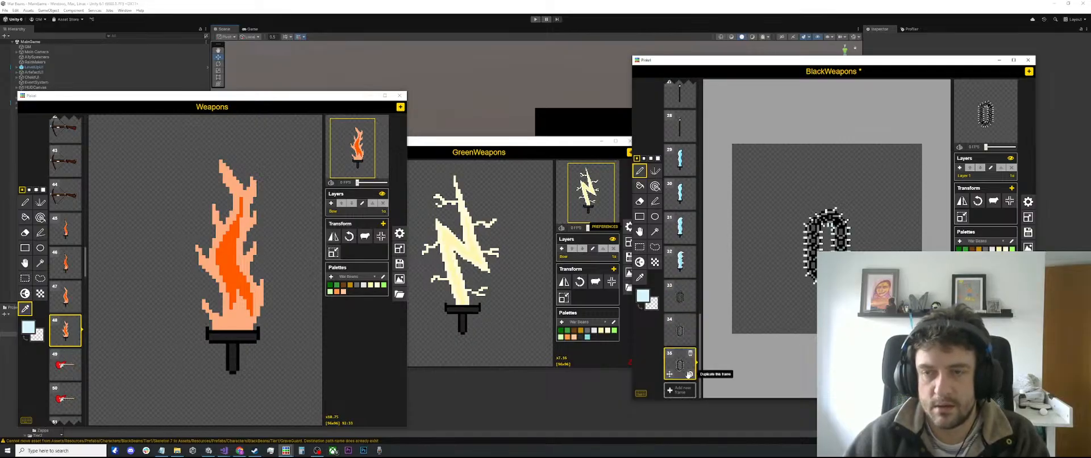
left_click(690, 374)
scroll(813, 267, "down", 1)
scroll(766, 216, "up", 4)
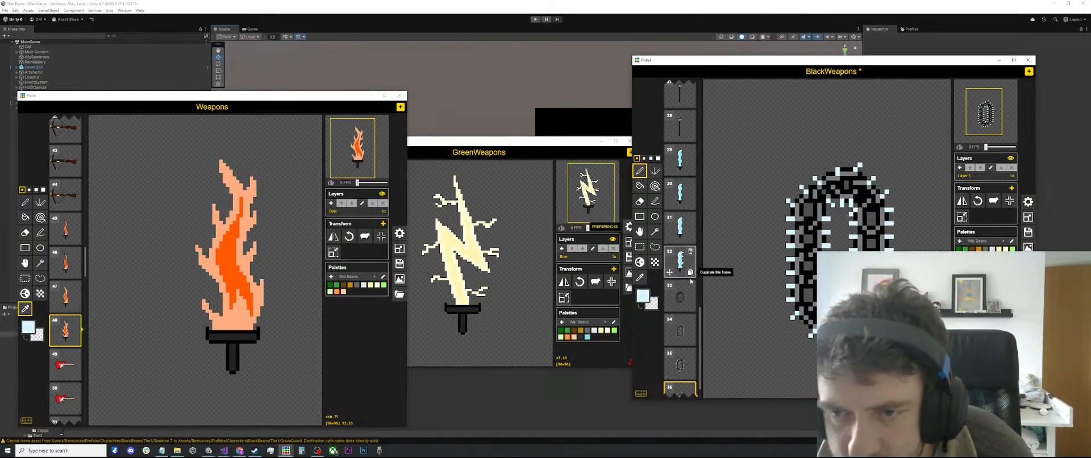
Step: Sample the teal colour from the eyes of the skull staff on frame 24
scroll(685, 284, "up", 8)
scroll(688, 268, "up", 2)
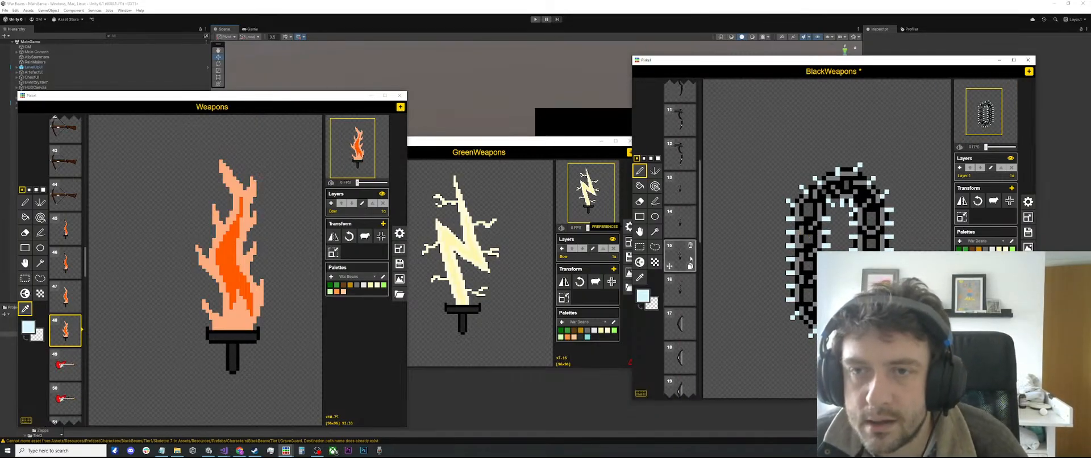
scroll(688, 244, "down", 8)
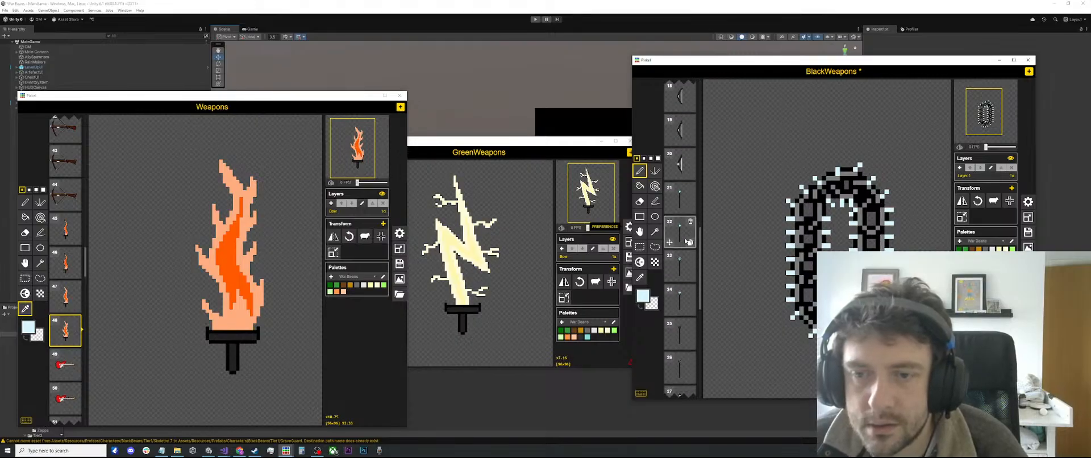
scroll(687, 248, "up", 2)
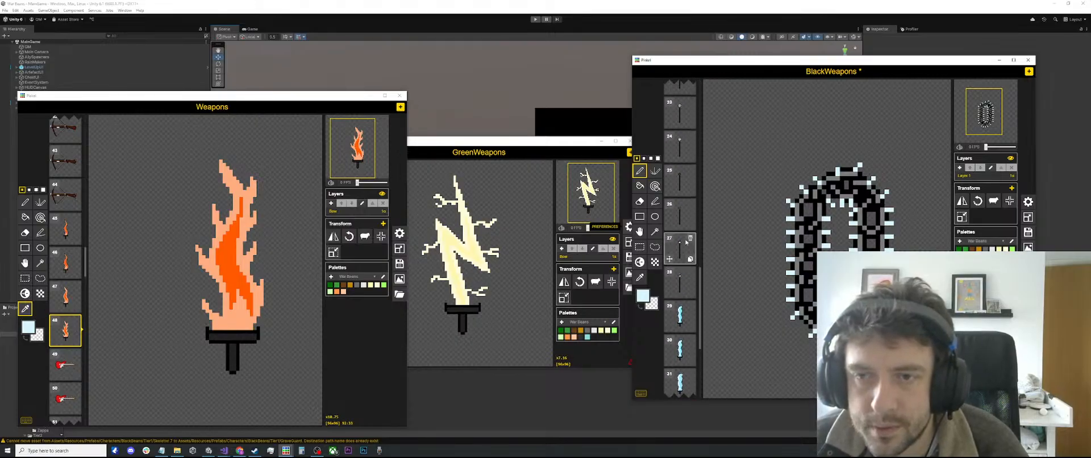
left_click(685, 149)
key("o")
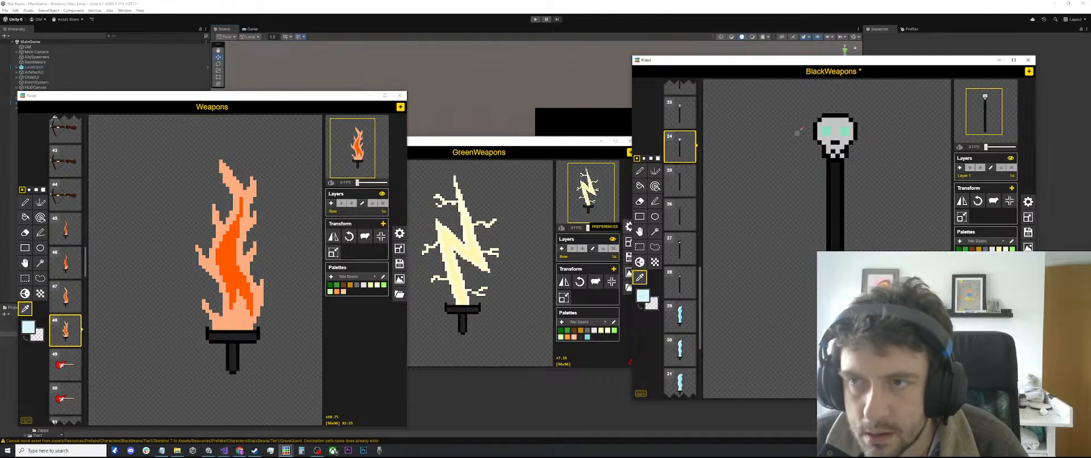
left_click(827, 128)
scroll(707, 304, "down", 1)
scroll(692, 299, "down", 3)
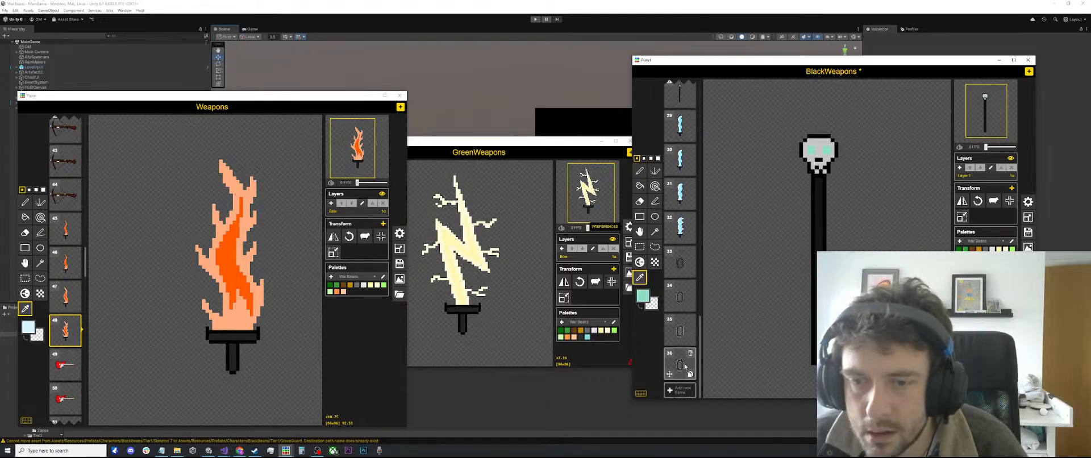
Step: Paint teal pixels between the spikes along the upper outer edge of the chain loop on frame 36, undoing the first stroke
left_click(680, 364)
key("p")
scroll(789, 239, "down", 1)
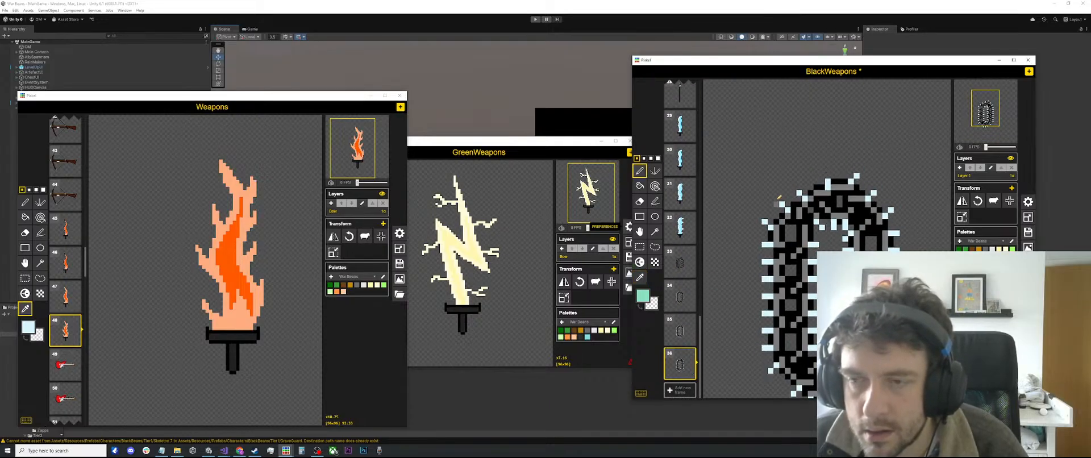
left_click(773, 216)
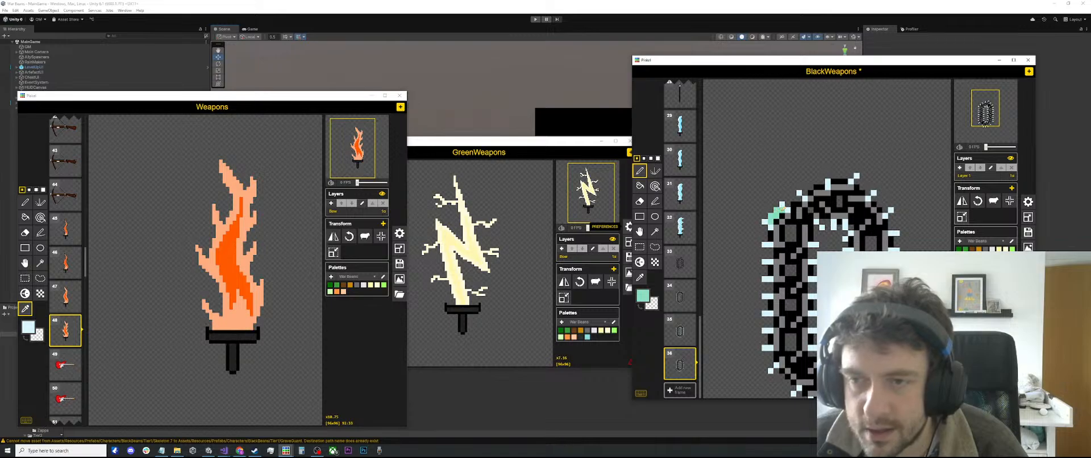
key("ctrl+z")
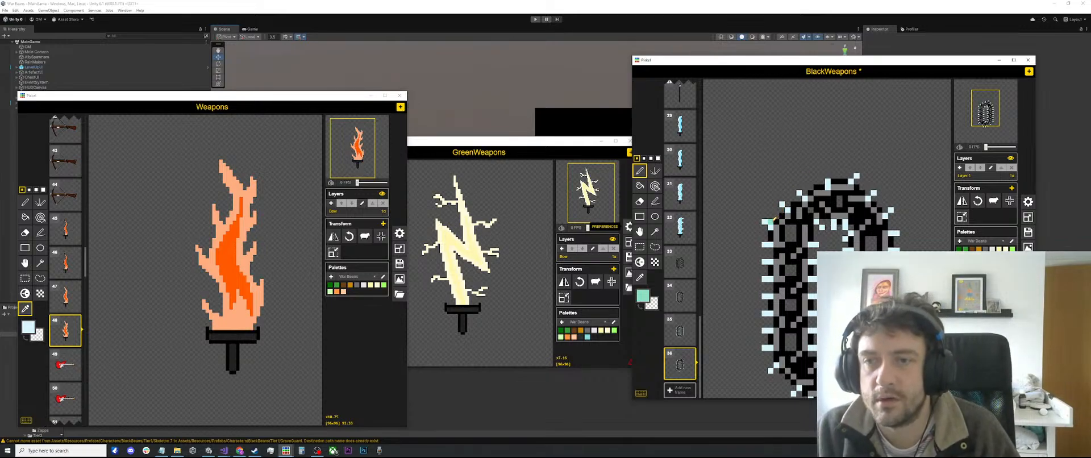
scroll(788, 210, "down", 1)
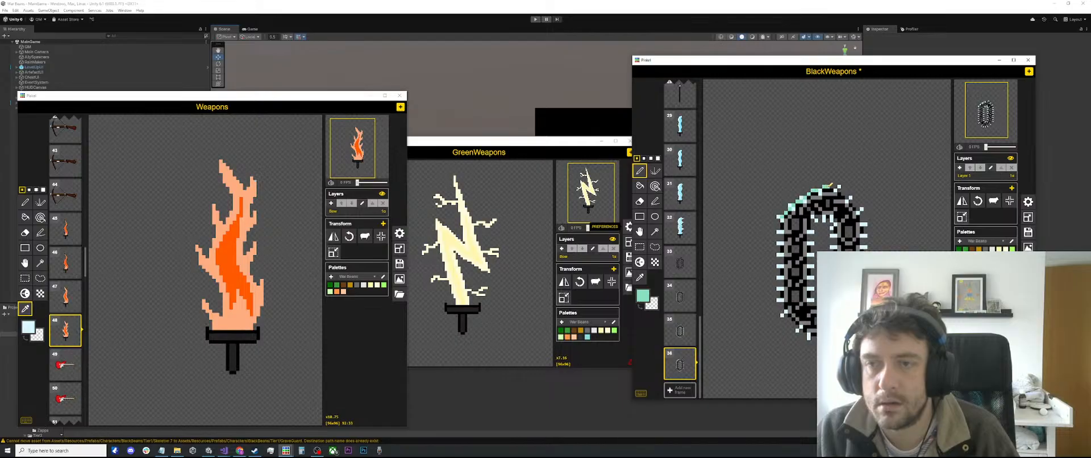
left_click_drag(831, 184, 842, 188)
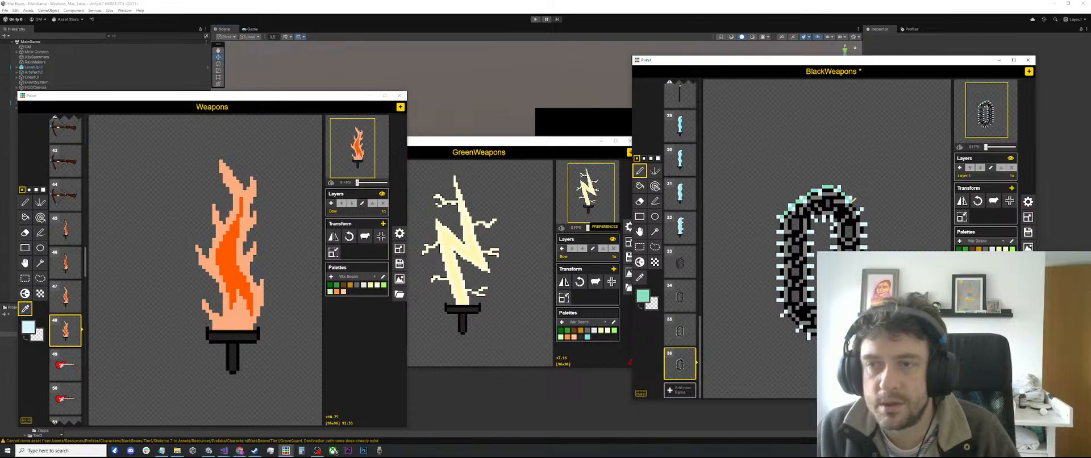
Step: Continue the teal outline down the chain's right side, bottom and left side on frame 36, undoing the stray teal inside a right link
scroll(859, 204, "up", 2)
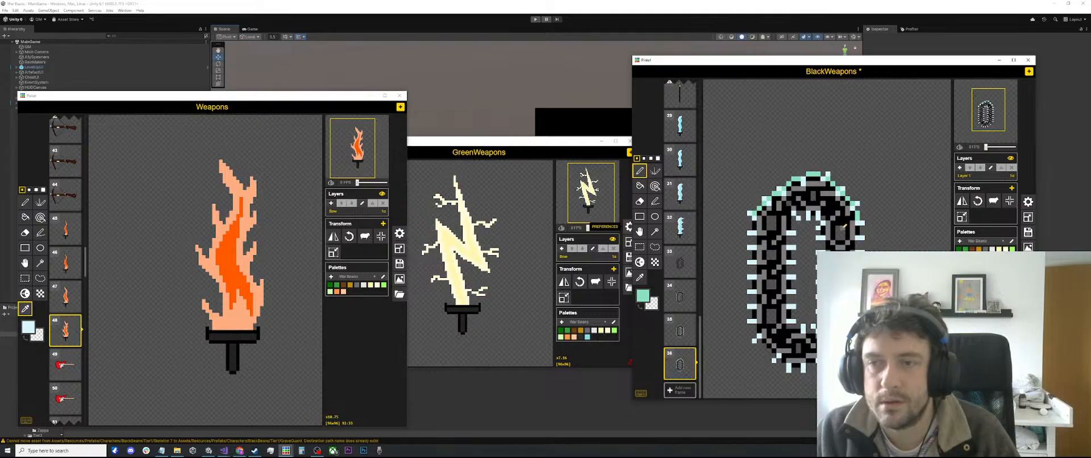
left_click_drag(843, 228, 838, 228)
key("ctrl+z")
scroll(863, 217, "down", 8)
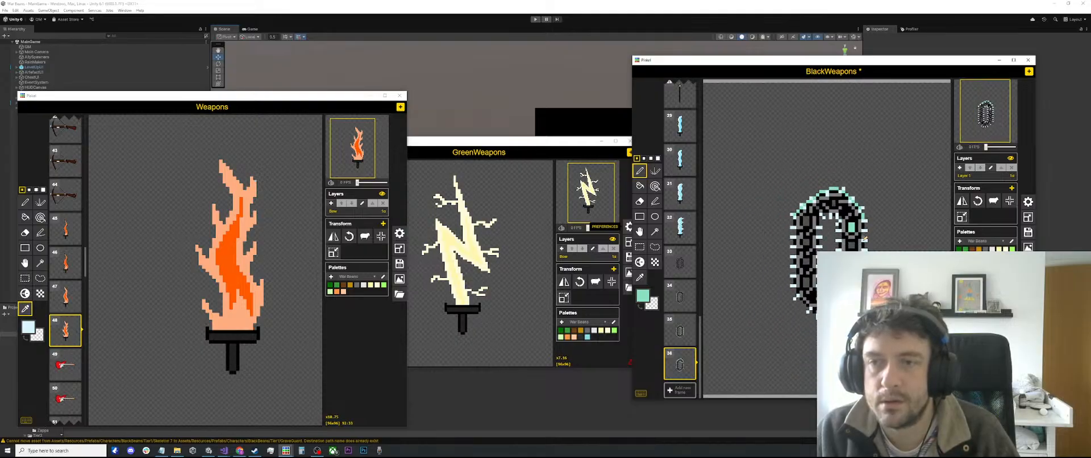
scroll(859, 231, "up", 9)
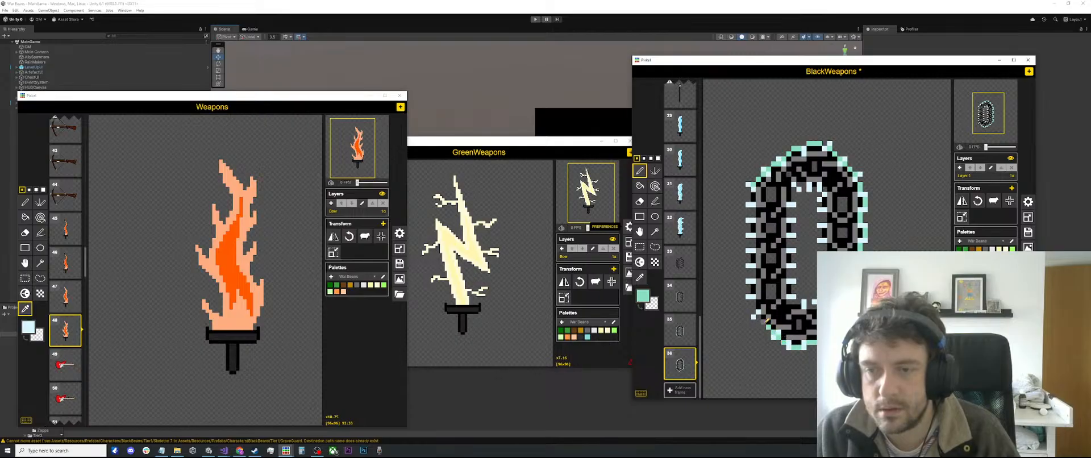
left_click_drag(755, 302, 754, 270)
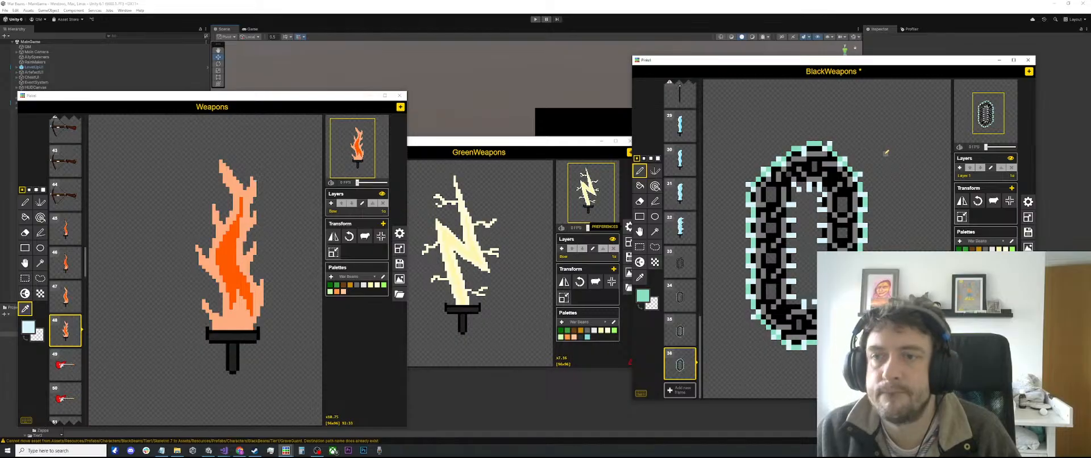
Step: Paint teal pixels between the pale spikes along the inner edge of the chain loop on frame 36
scroll(876, 230, "down", 2)
scroll(817, 212, "up", 2)
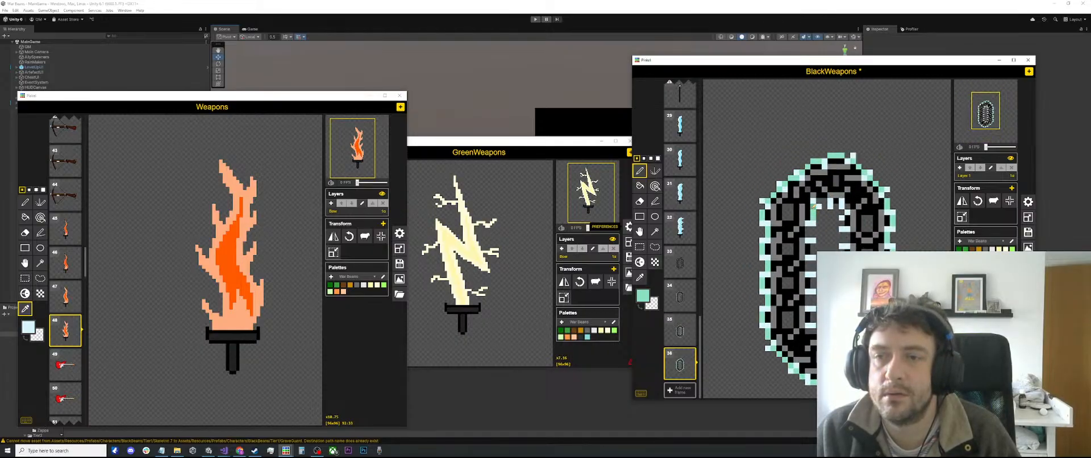
scroll(824, 203, "up", 1)
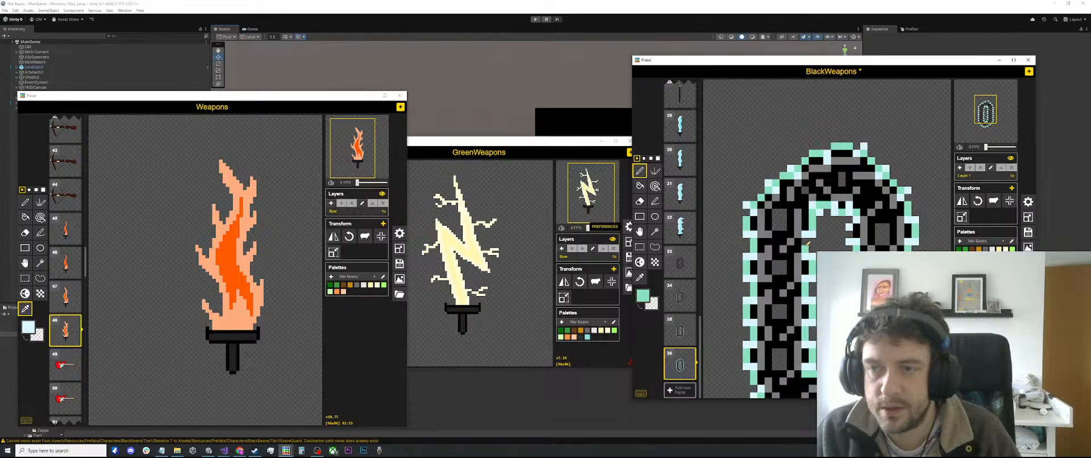
scroll(806, 247, "down", 3)
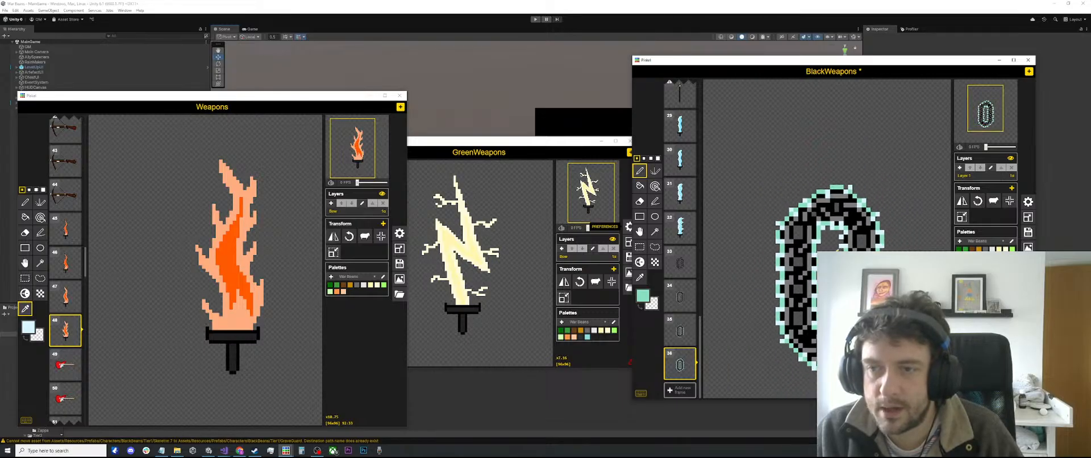
Step: Compare the spiked chain loop on frame 35 with the teal-outlined version on frame 36, at overall and close-up size
left_click(680, 333)
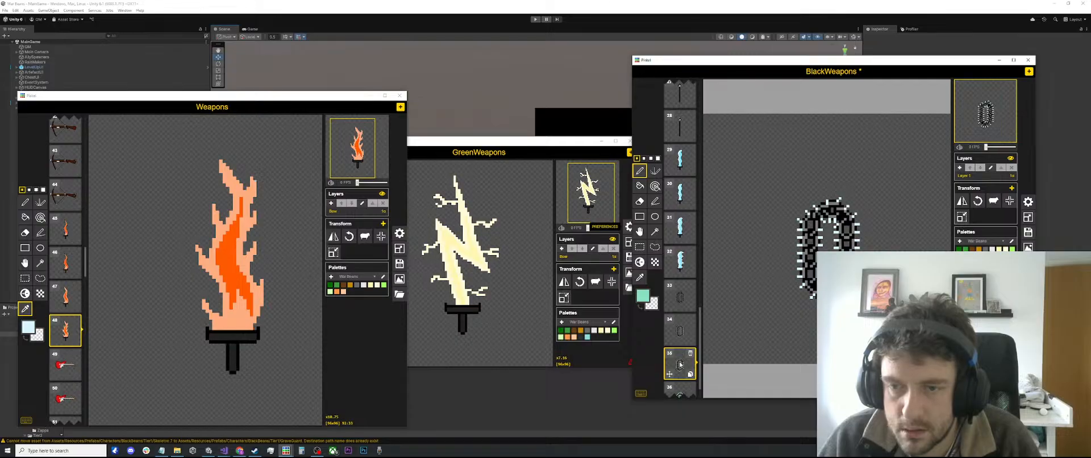
scroll(680, 353, "down", 1)
left_click(685, 361)
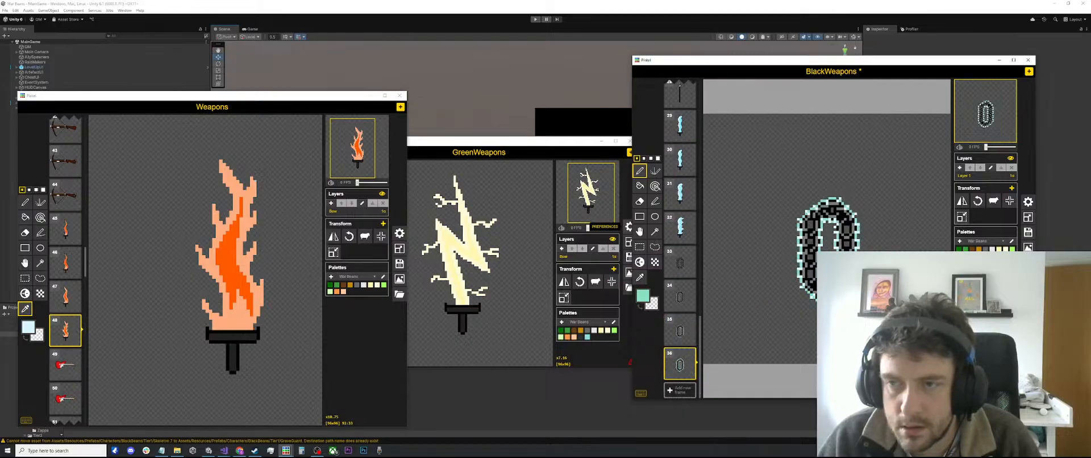
scroll(831, 218, "up", 3)
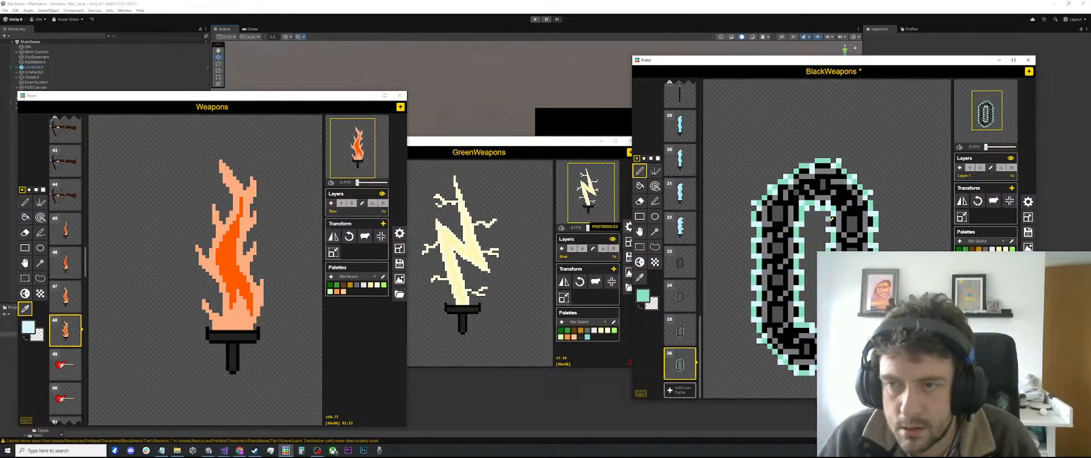
scroll(830, 218, "down", 4)
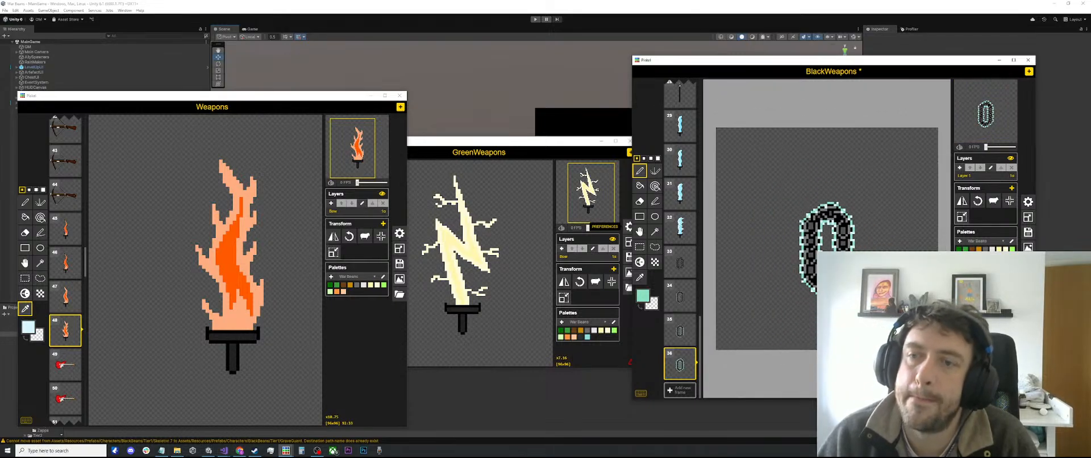
left_click(680, 331)
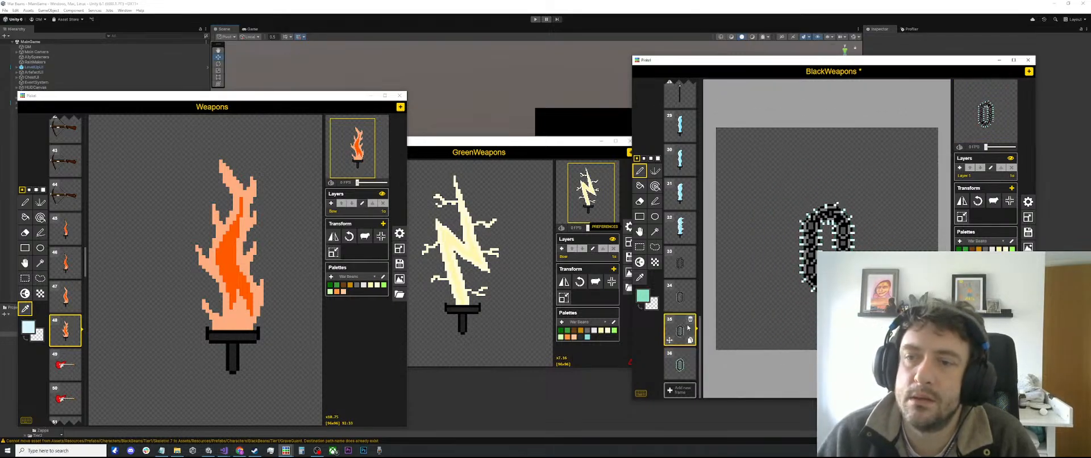
left_click(681, 363)
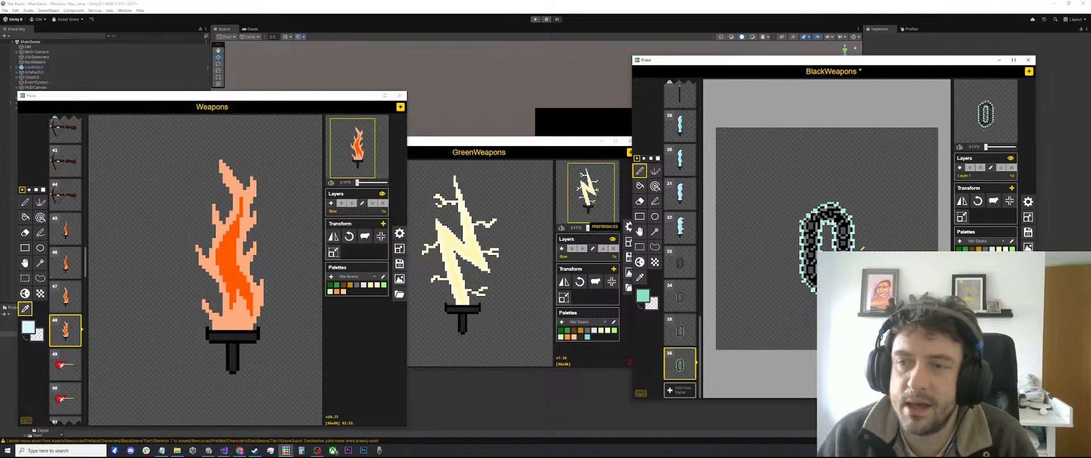
scroll(862, 248, "up", 4)
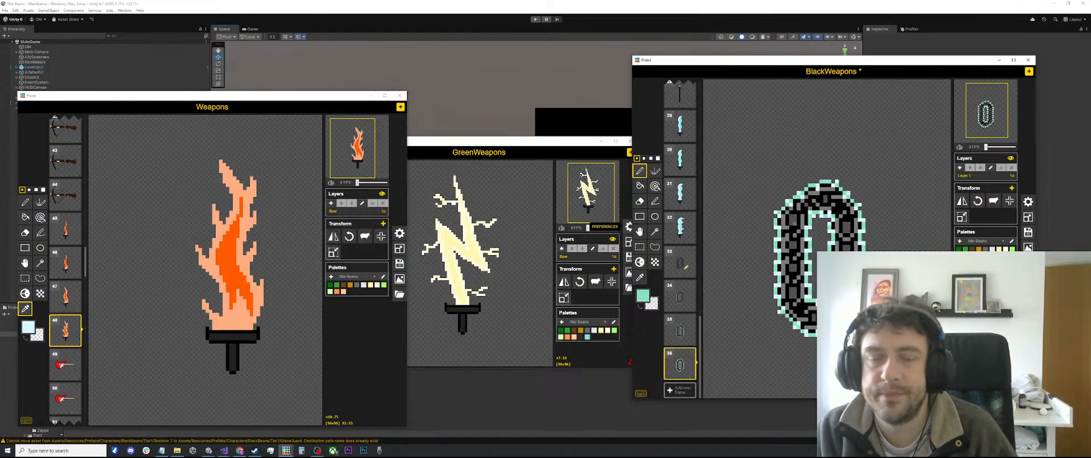
mouse_move(680, 295)
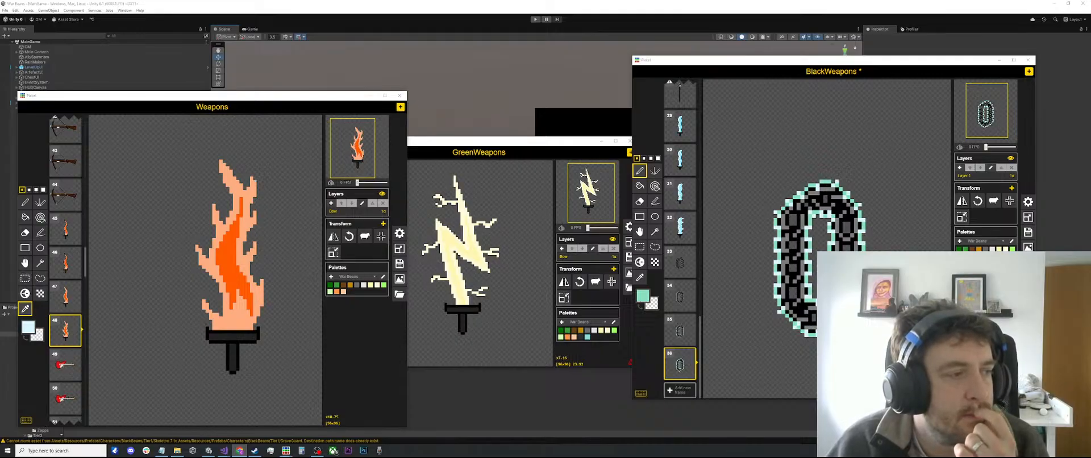
Step: Go through the scythe frames to frame 12 and sample the black of the scythe's curved handle
scroll(680, 262, "up", 6)
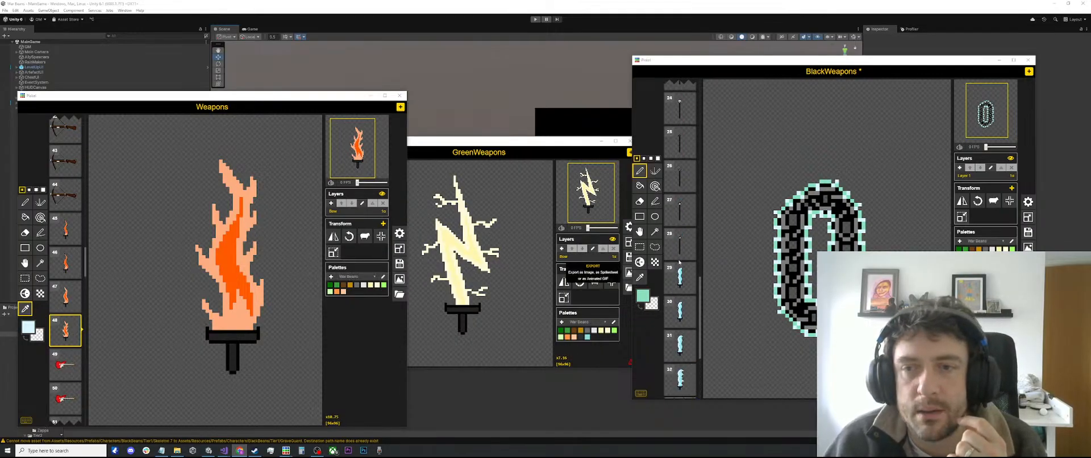
scroll(680, 262, "up", 4)
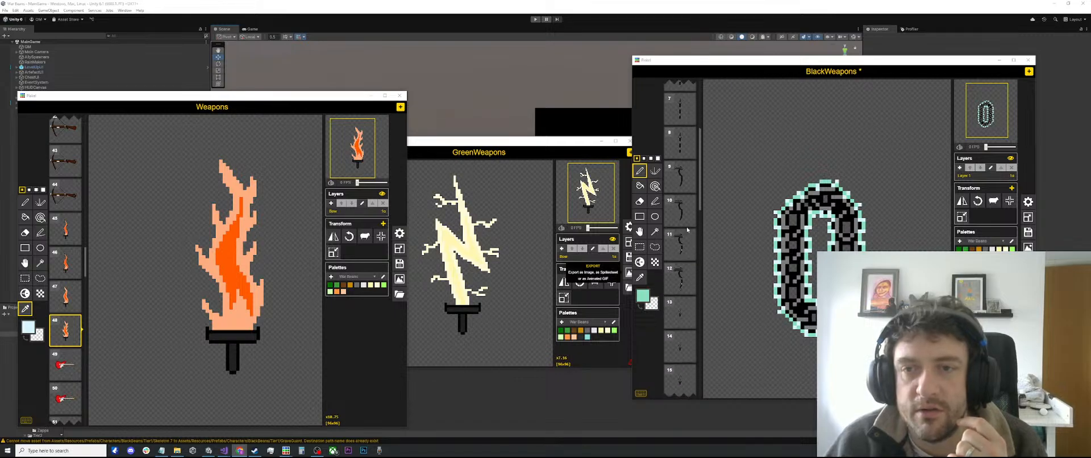
left_click(681, 213)
left_click(680, 246)
left_click(680, 280)
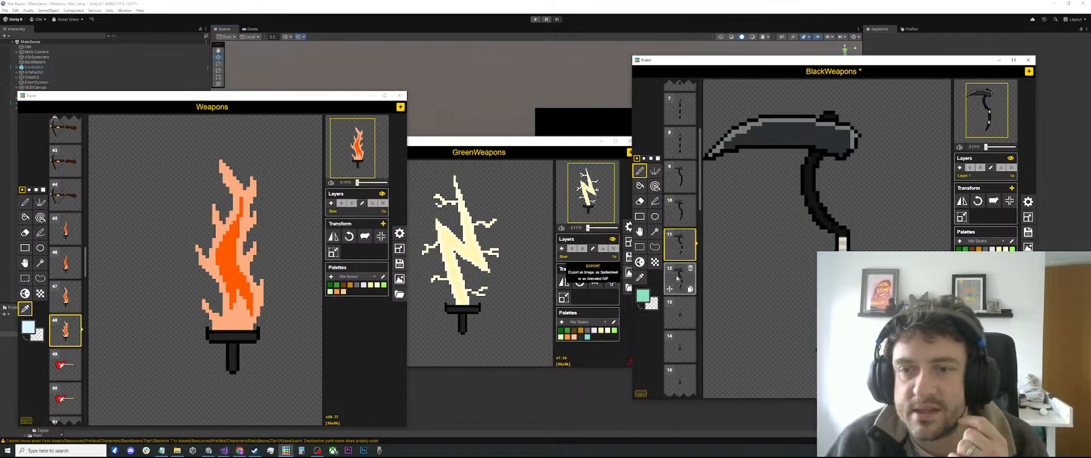
scroll(829, 200, "down", 2)
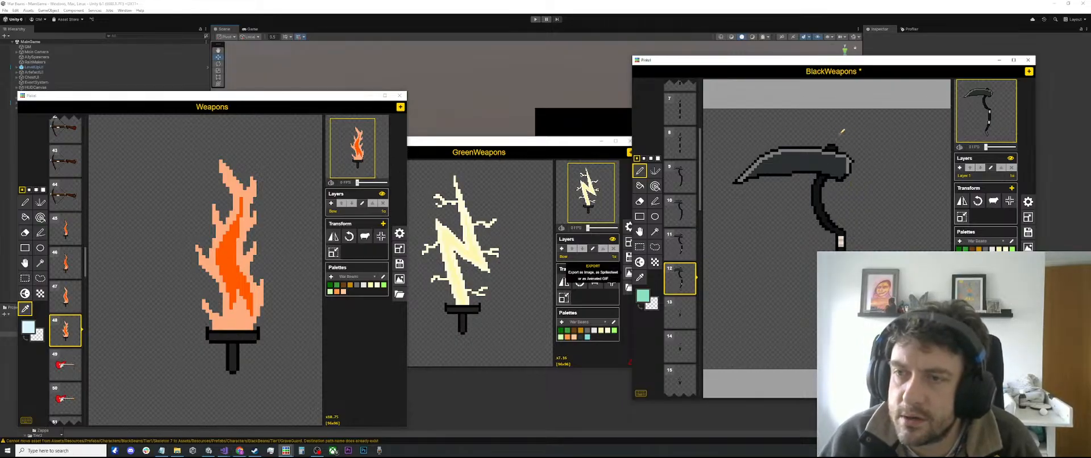
scroll(824, 241, "up", 1)
key("o")
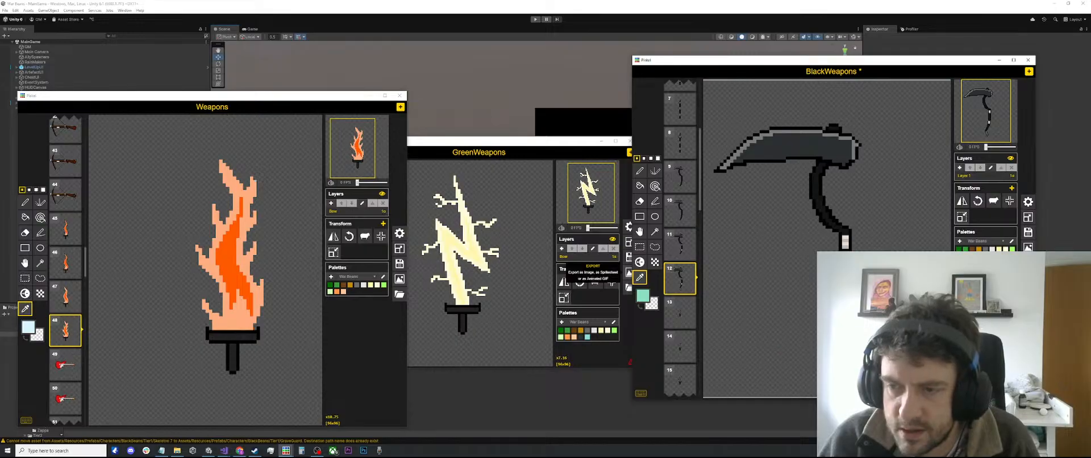
left_click(823, 220)
key("p")
scroll(830, 363, "up", 2)
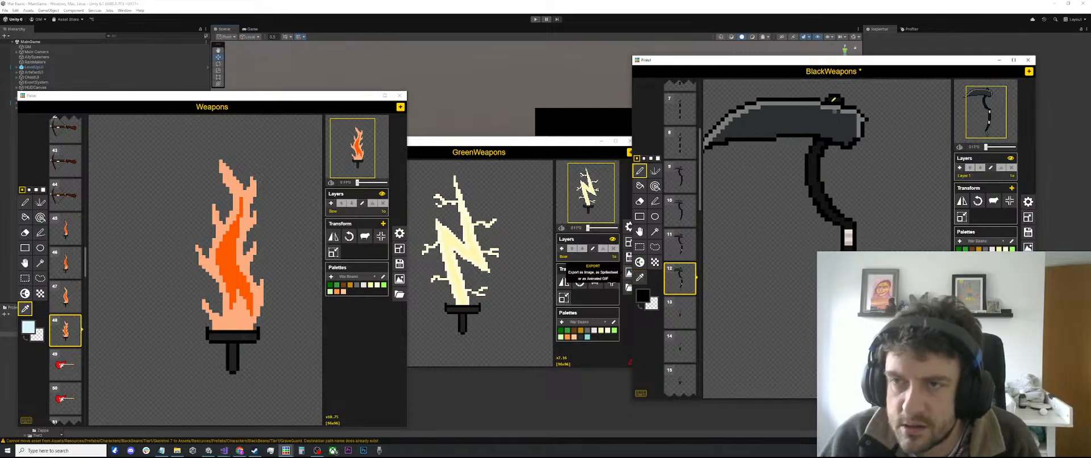
scroll(830, 364, "down", 1)
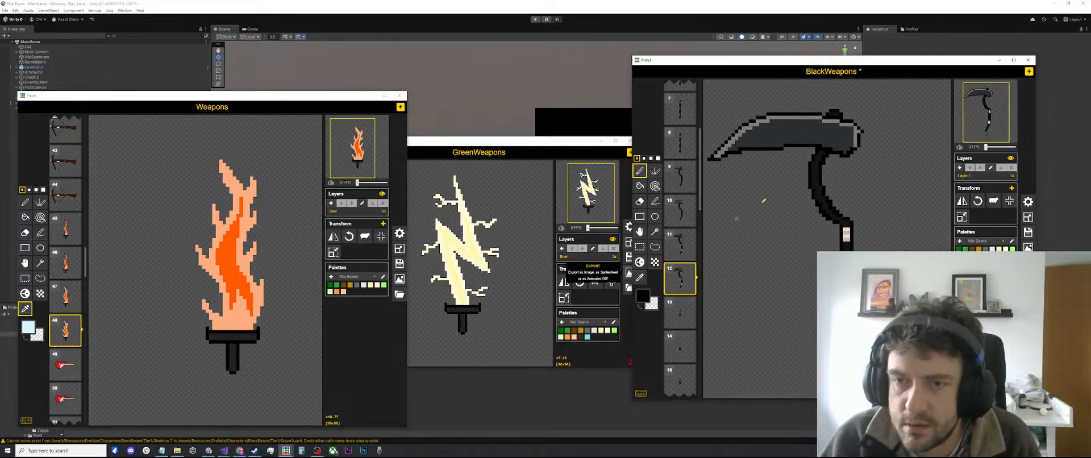
key("s")
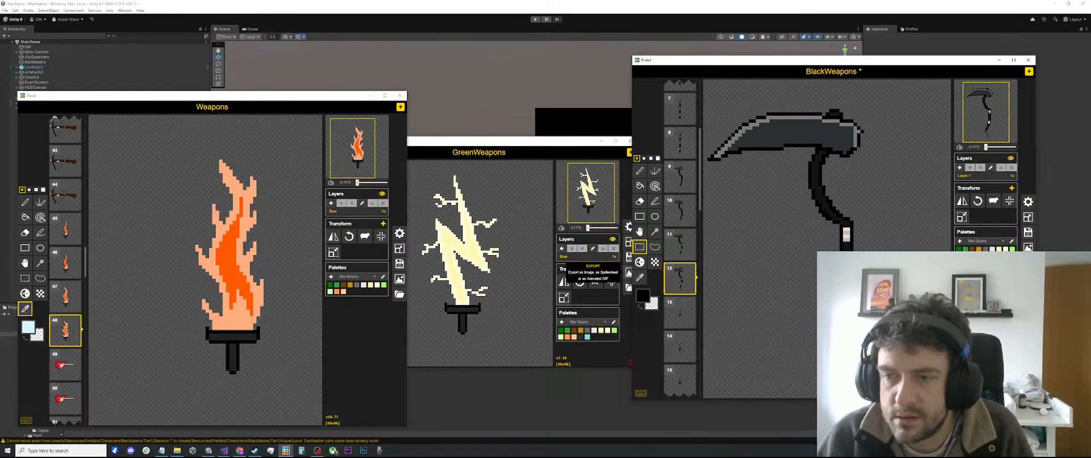
left_click_drag(857, 372, 811, 332)
left_click(682, 251)
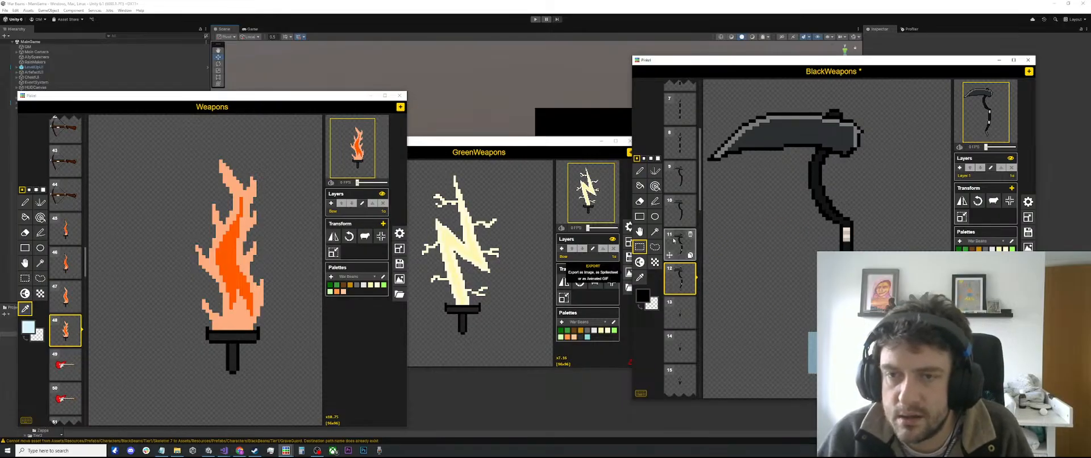
left_click(696, 288)
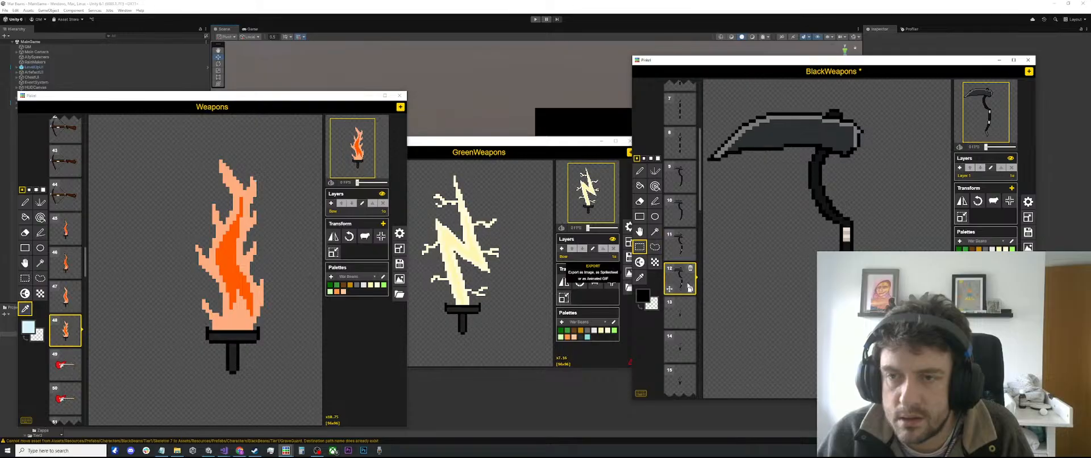
Step: Draw a black outline of a pointed spike with straight strokes on top of the scythe head on frame 12
key("o")
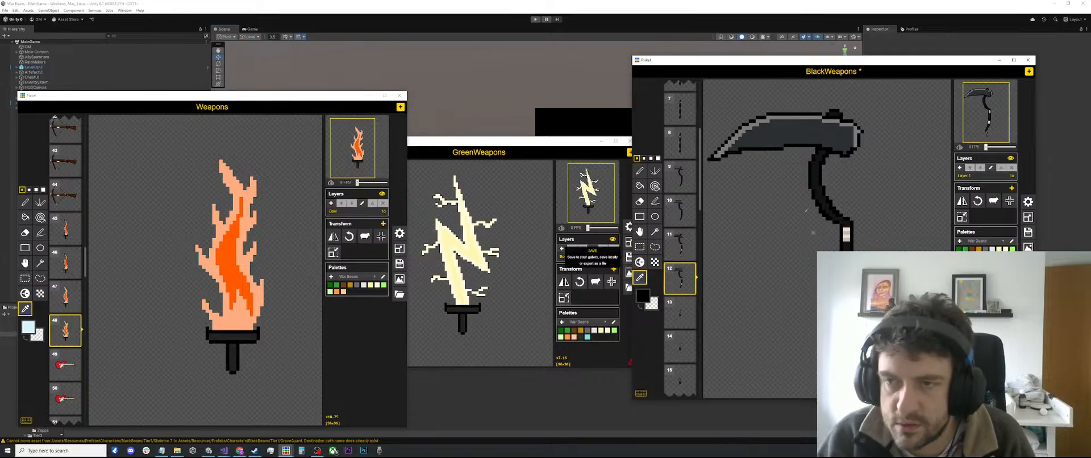
key("p")
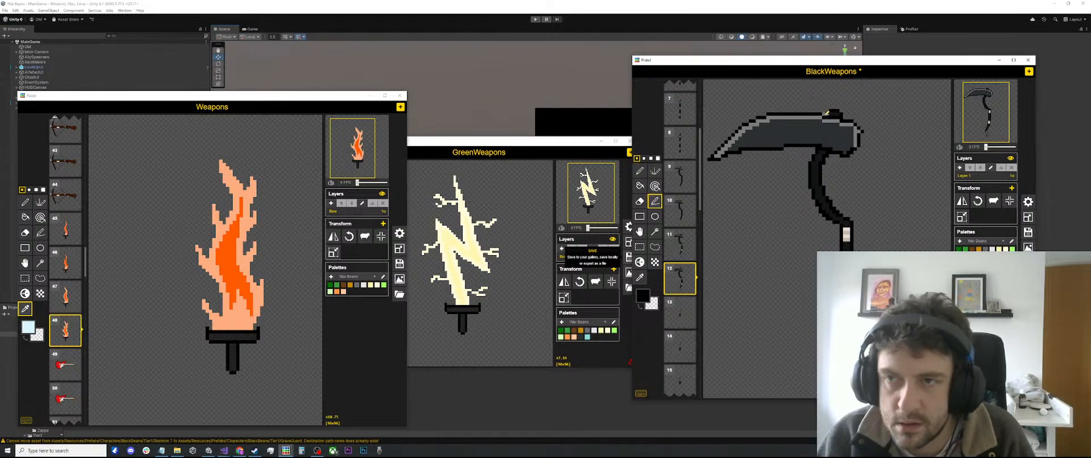
key("l")
left_click_drag(834, 112, 843, 89)
left_click_drag(842, 90, 842, 119)
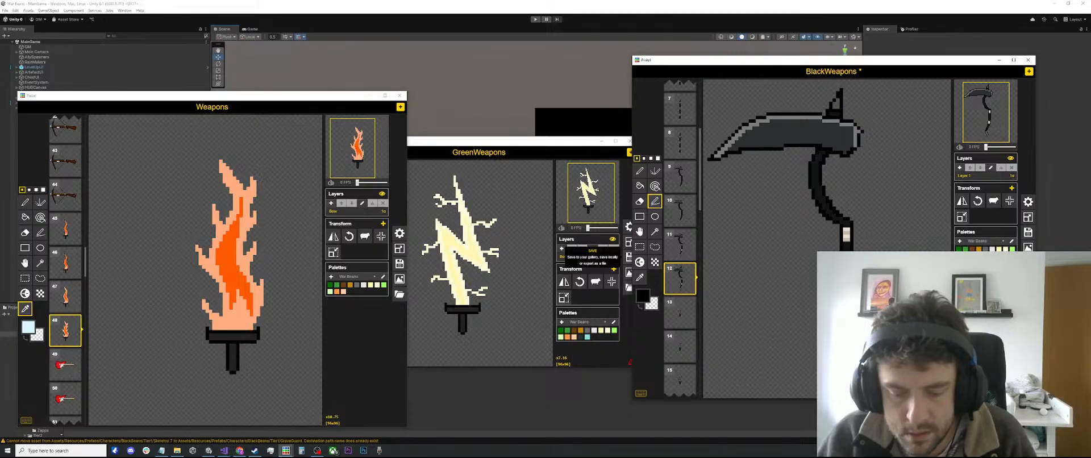
Step: Fill the new spike with grey sampled from the scythe head on frame 12 and save the sprite
key("o")
left_click(843, 121)
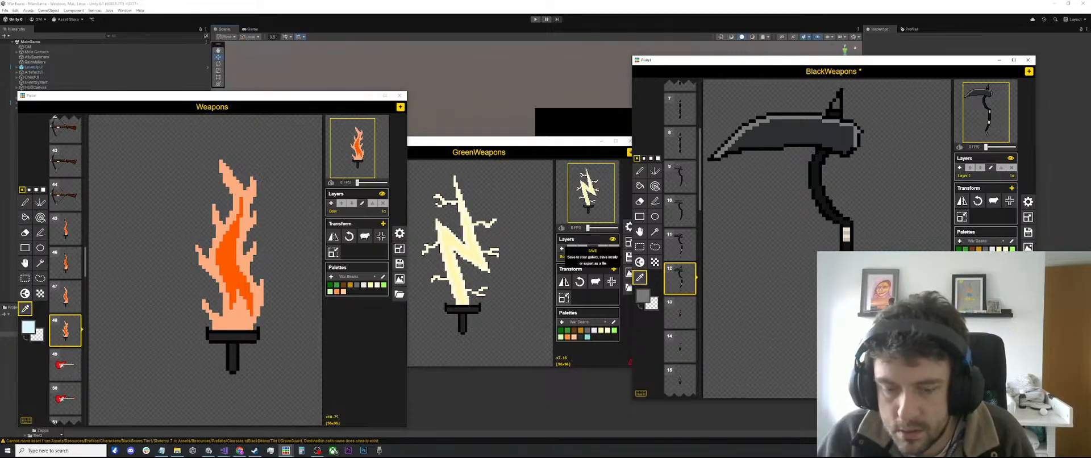
key("b")
left_click(836, 103)
scroll(866, 202, "down", 4)
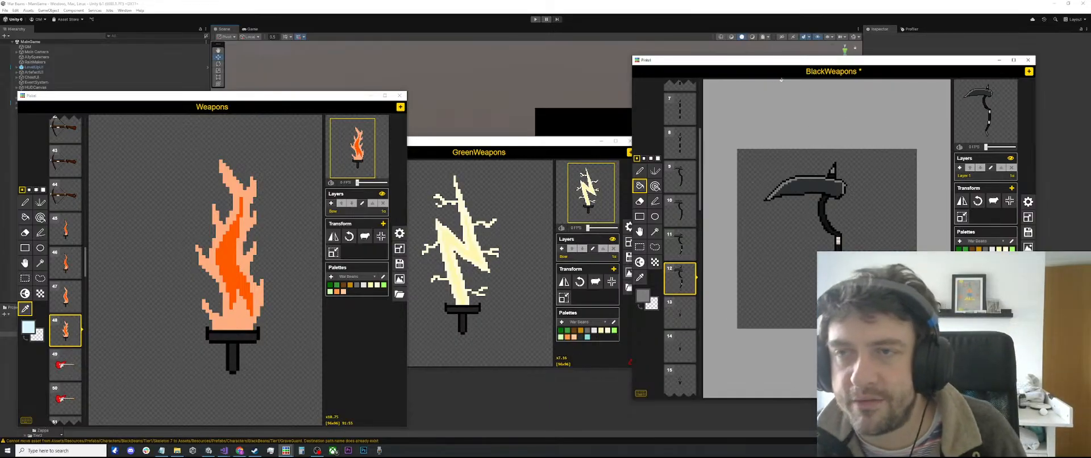
key("ctrl+s")
Step: Add a blank frame 37 after the teal-outlined chain loop on frame 36
scroll(680, 227, "down", 10)
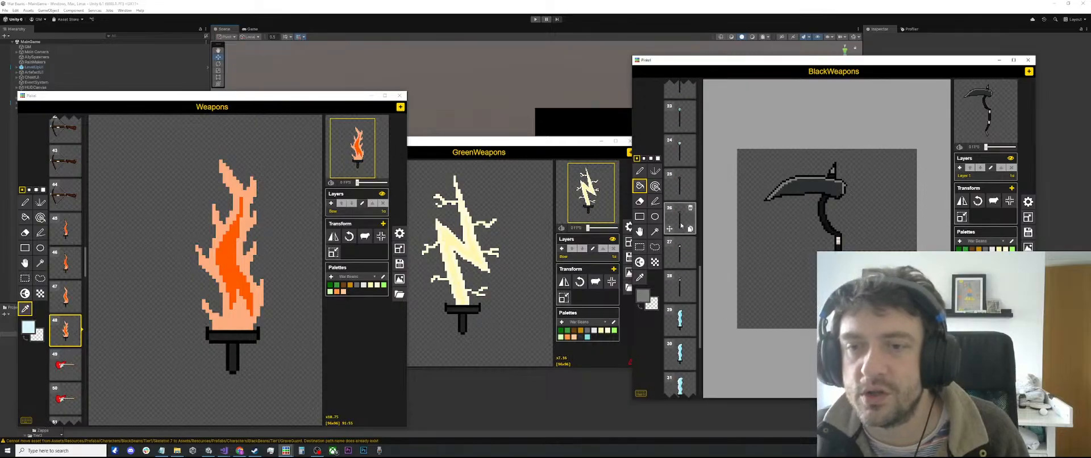
left_click(681, 364)
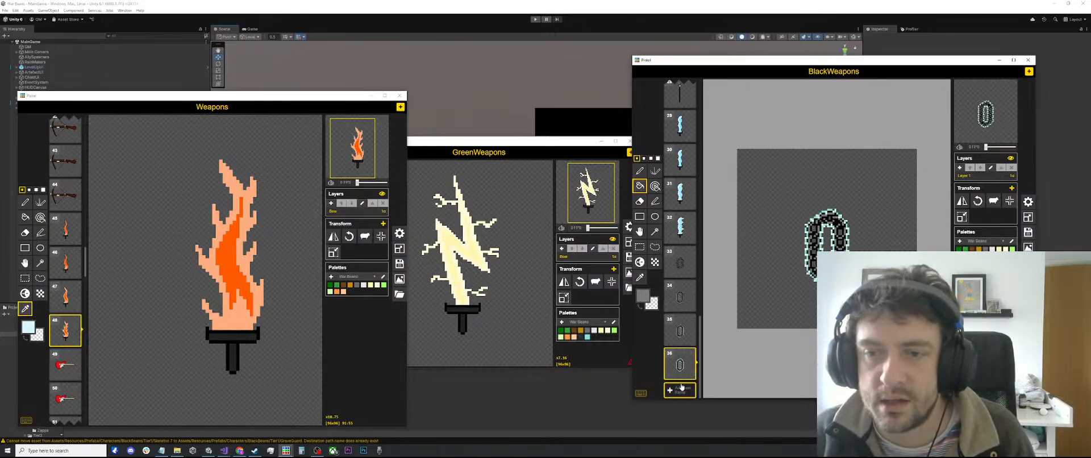
left_click(679, 391)
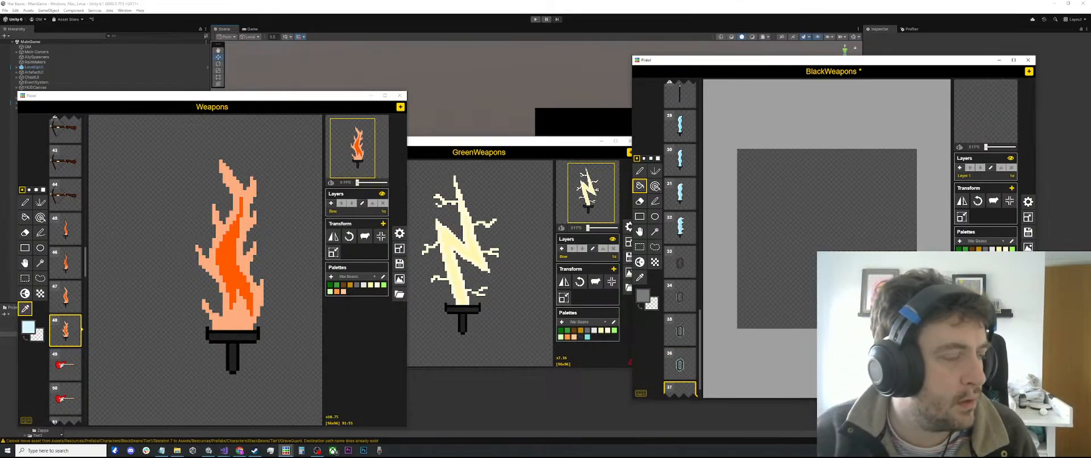
Step: Switch to the browser and open the first picture, a bladed dart on a chain, in the "get over here weapon" image results
key("alt+Tab")
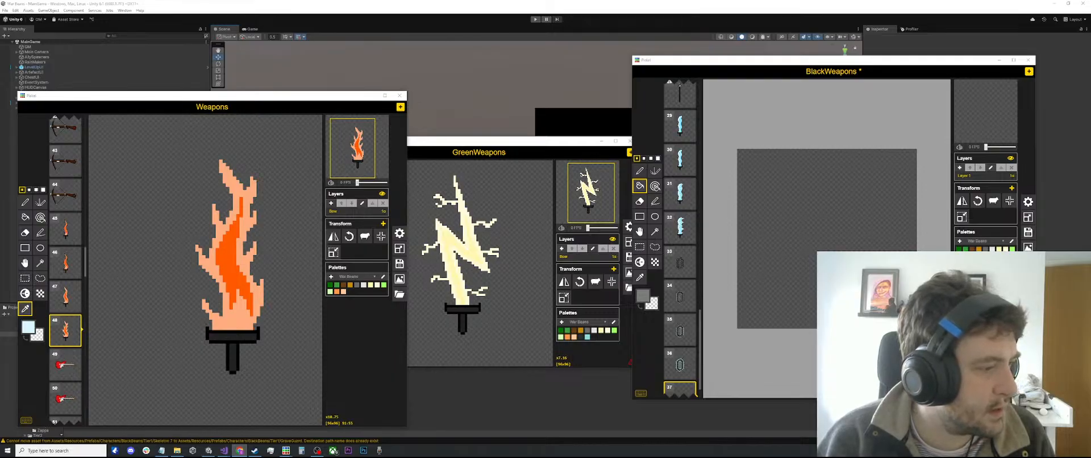
left_click_drag(0, 188, 519, 117)
left_click(684, 108)
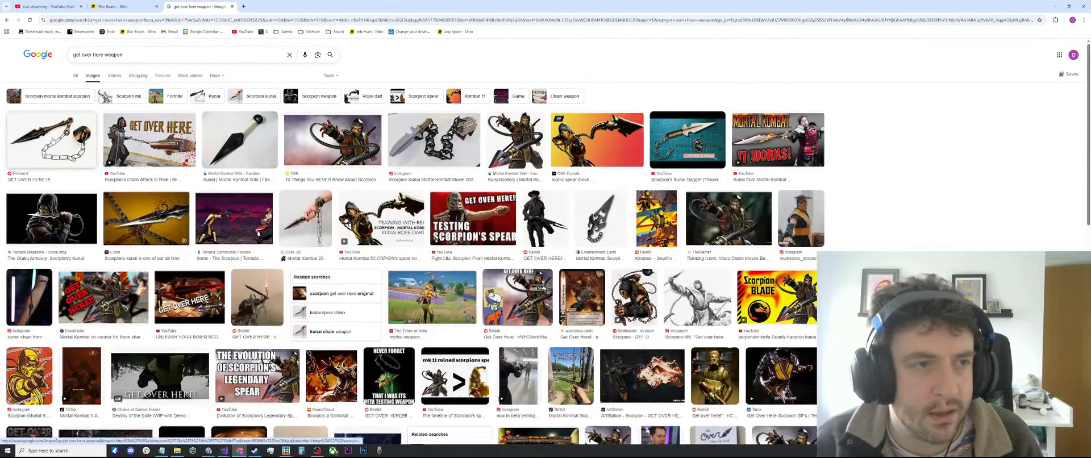
left_click(51, 139)
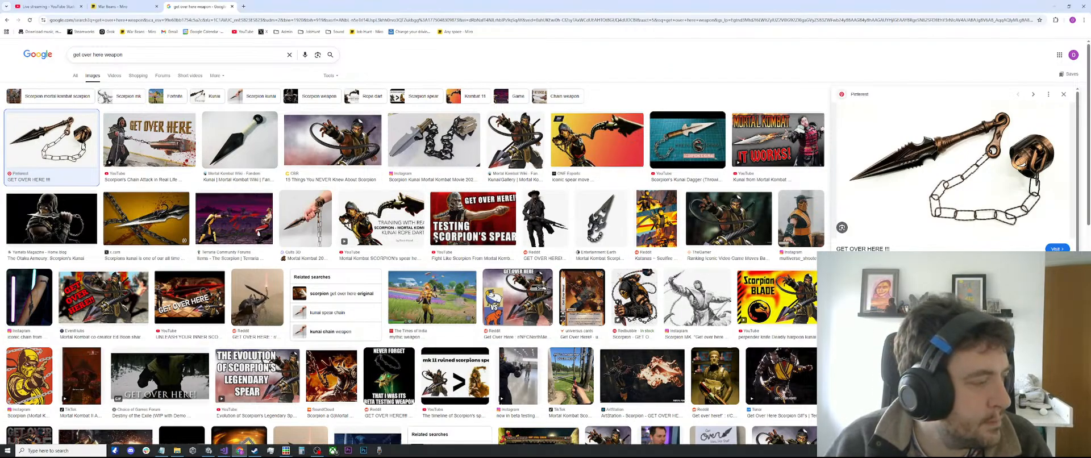
left_click_drag(682, 6, 0, 213)
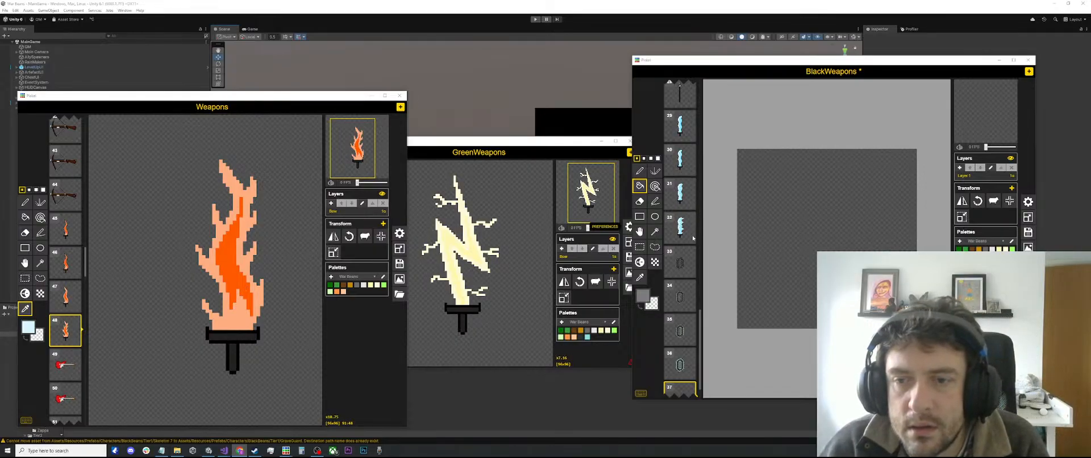
scroll(680, 313, "down", 2)
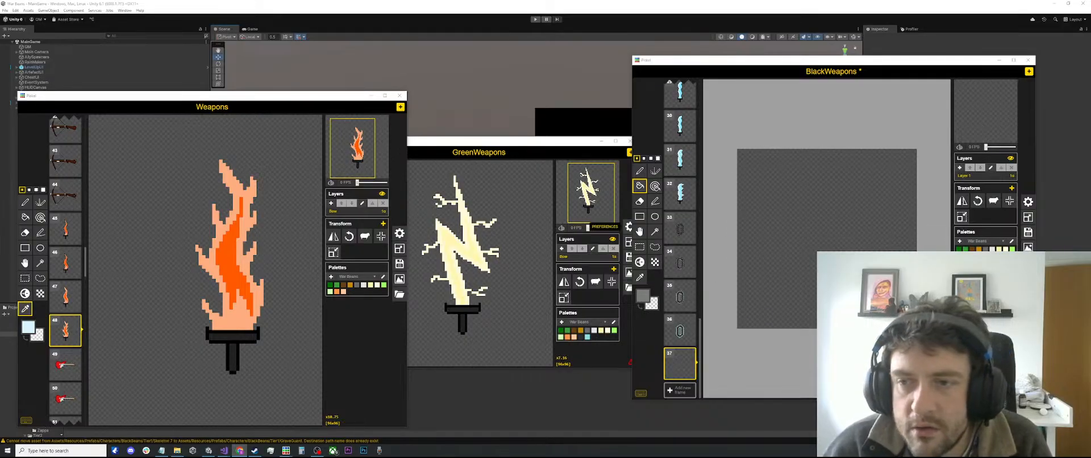
left_click(639, 170)
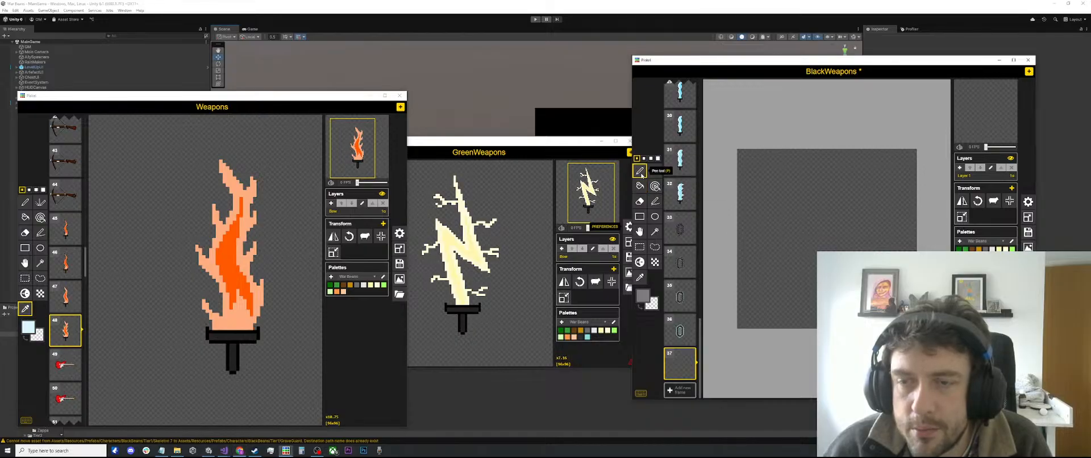
mouse_move(818, 286)
left_mouse_down()
mouse_move(822, 234)
mouse_move(851, 231)
left_mouse_up()
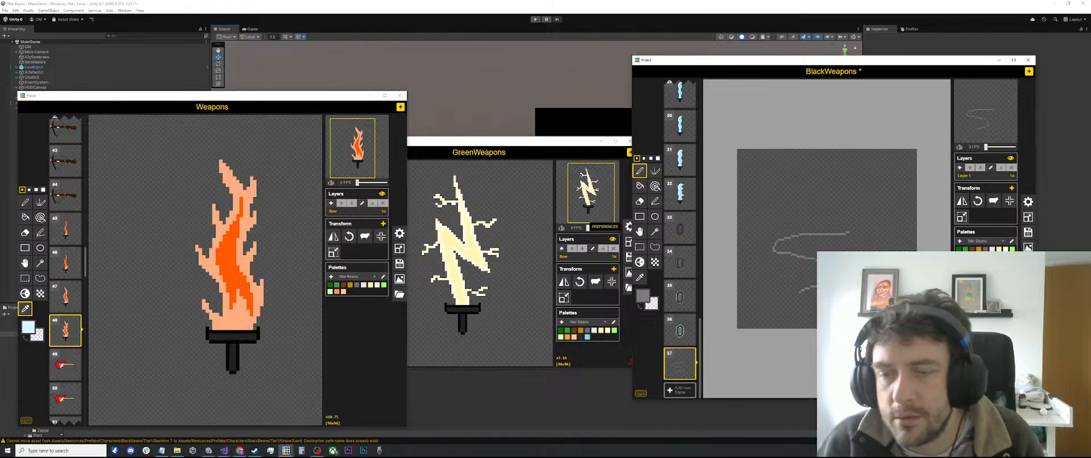
key("ctrl+z")
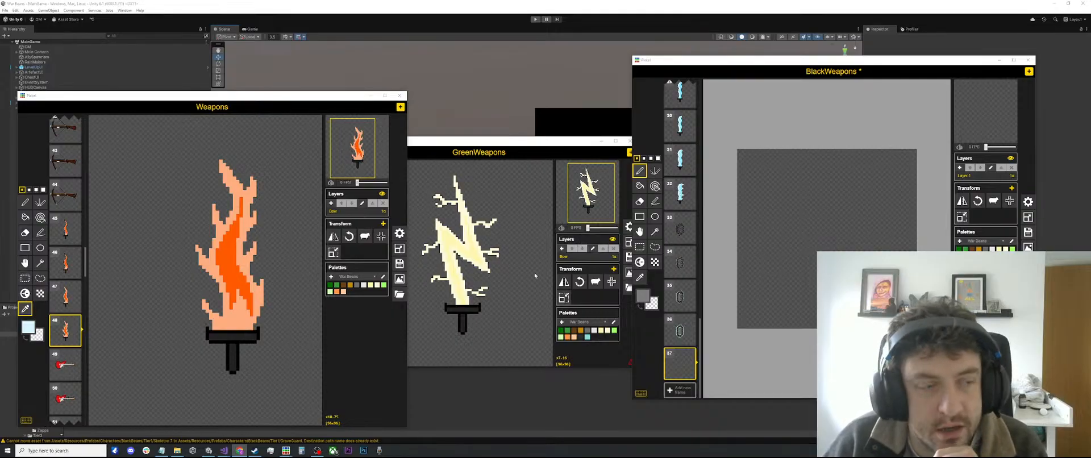
scroll(75, 343, "down", 2)
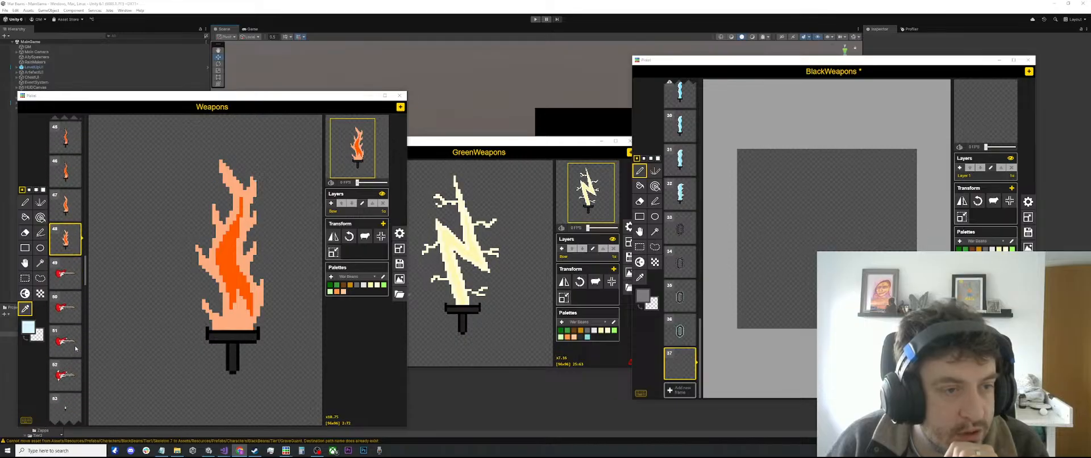
scroll(75, 343, "up", 2)
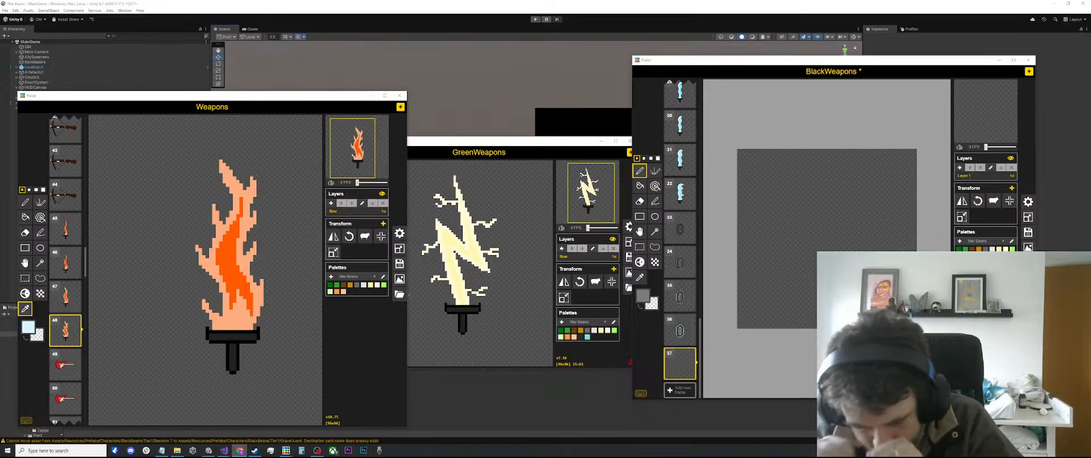
Step: Switch to the War Beans Miro board in the browser and place a duplicate of the Kusari note directly beside the original
key("alt+Tab")
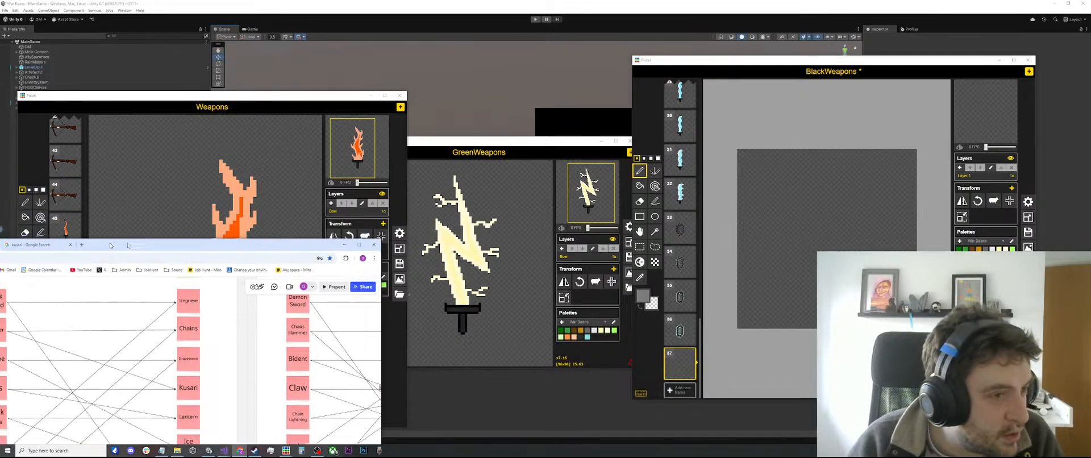
left_click_drag(373, 288, 379, 287)
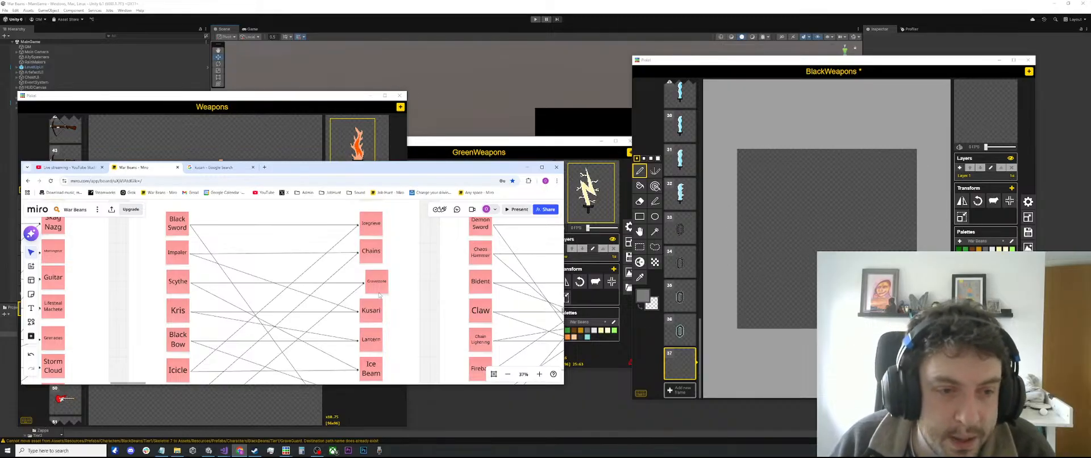
left_click(362, 307)
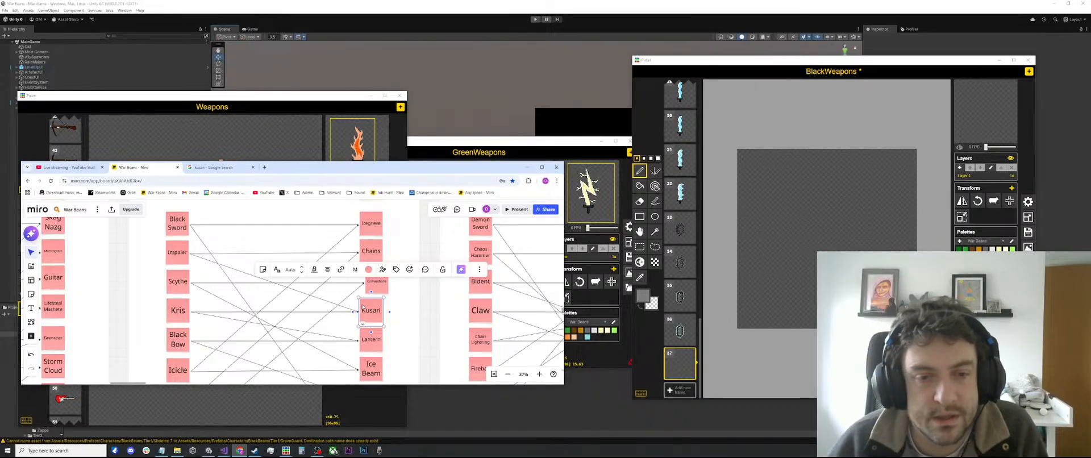
key("ctrl+d")
scroll(395, 311, "up", 1)
left_click_drag(371, 311, 376, 311)
Step: Replace the text of the duplicated Kusari note with "Little Scythe?"
double_click(402, 309)
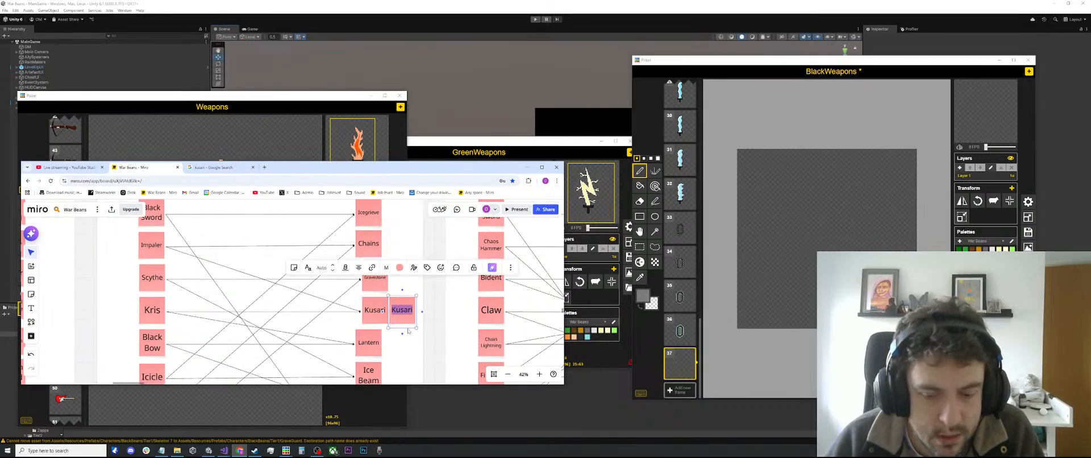
type("Little")
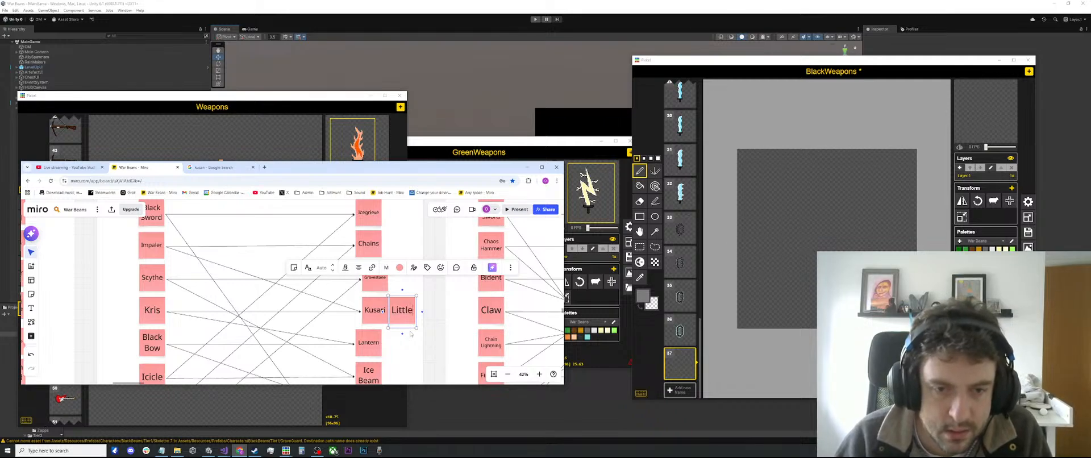
type(" Scyge")
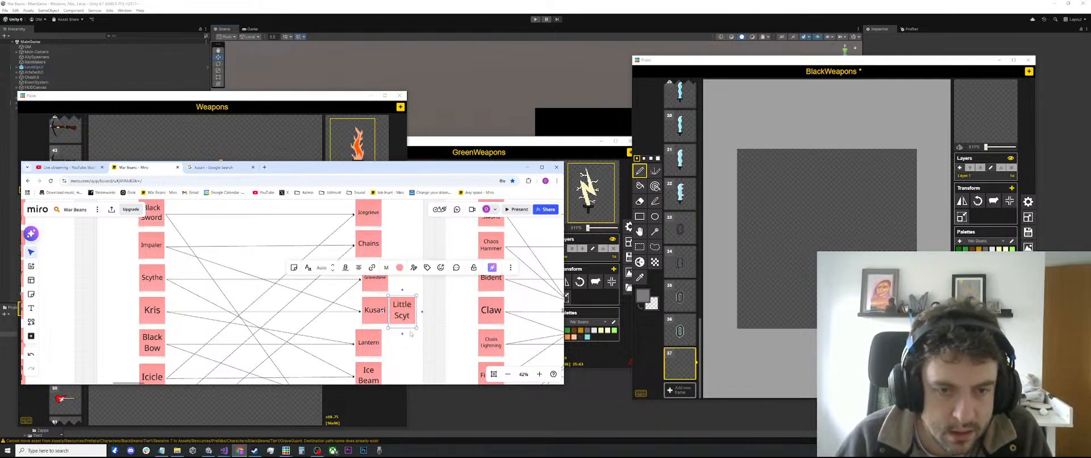
key("BackSpace")
key("BackSpace")
type("t")
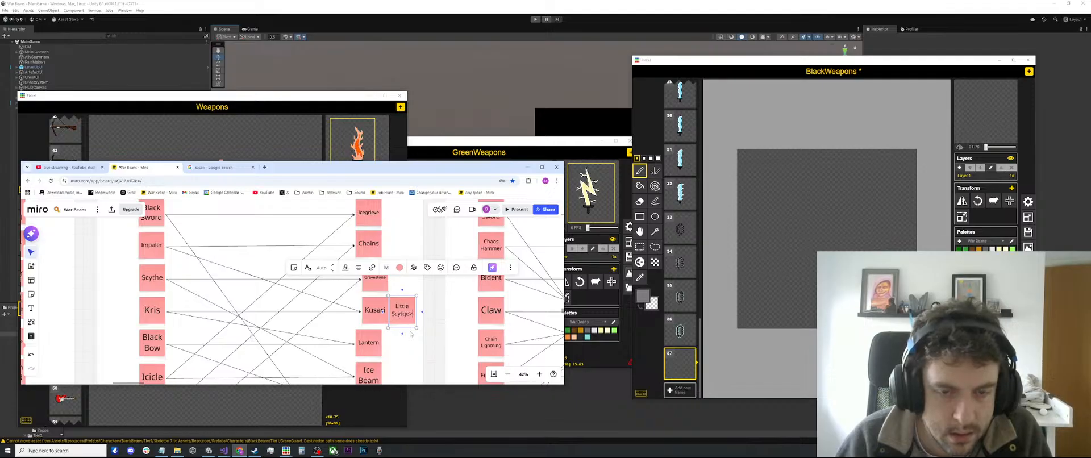
type("he?")
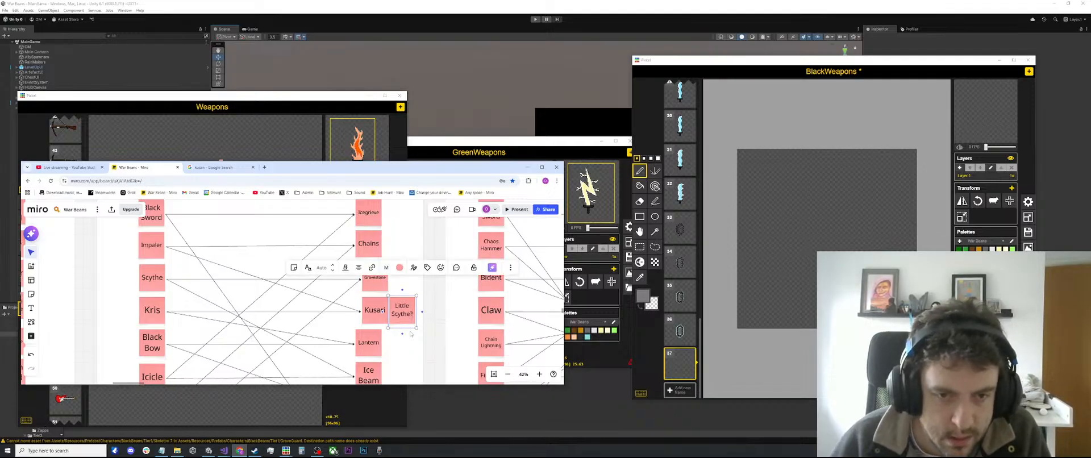
Step: Duplicate the Gravestone note, place the copy beside it above the "Little Scythe?" note, and set its text to "?"
scroll(411, 334, "up", 3)
left_click(356, 273)
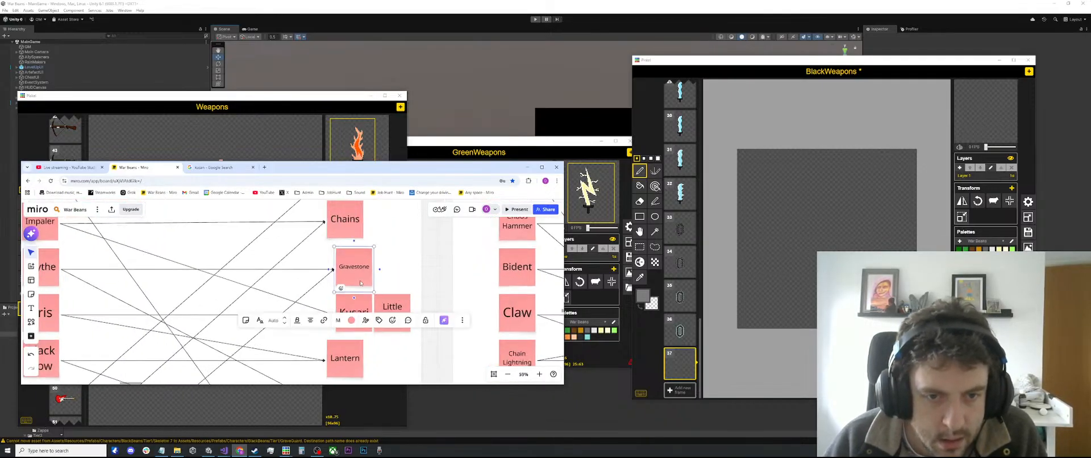
key("ctrl+d")
left_click_drag(397, 274, 482, 280)
left_click(473, 269)
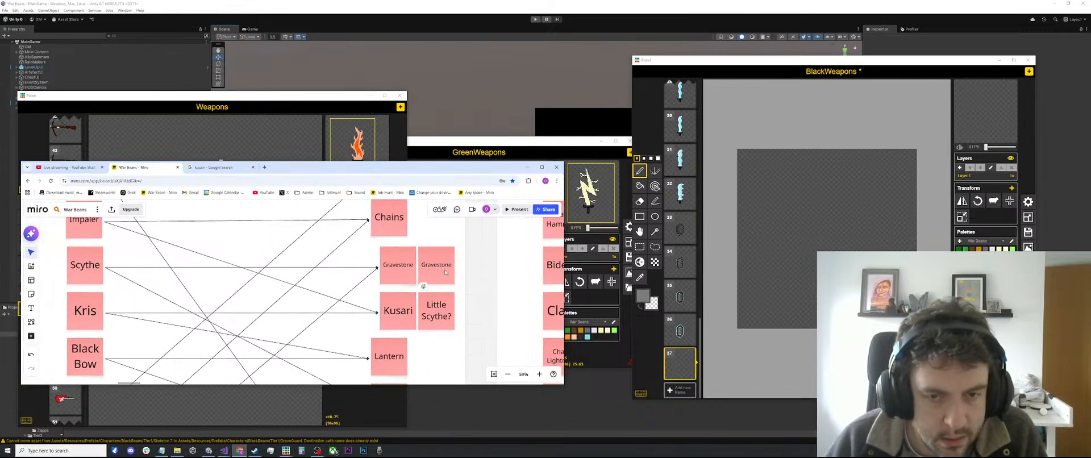
left_click(445, 272)
left_click(443, 265)
type("?")
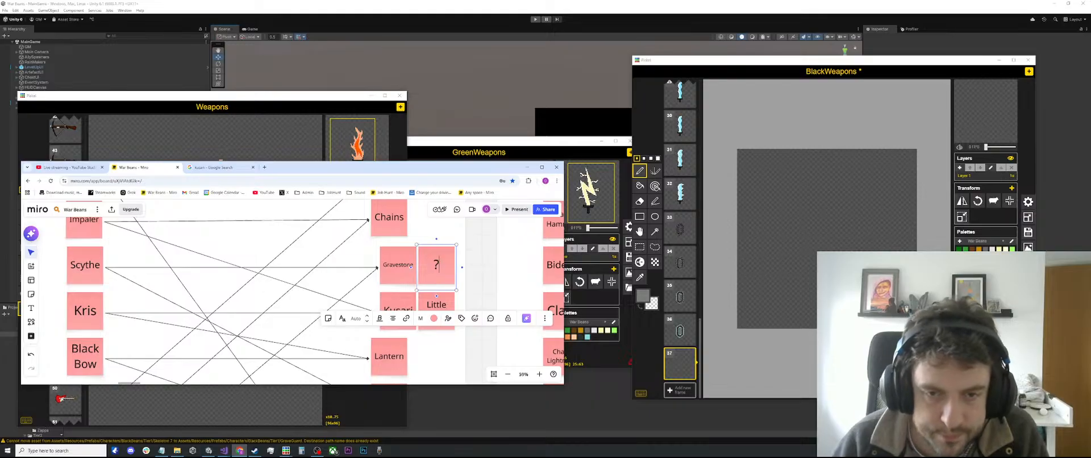
left_click(485, 258)
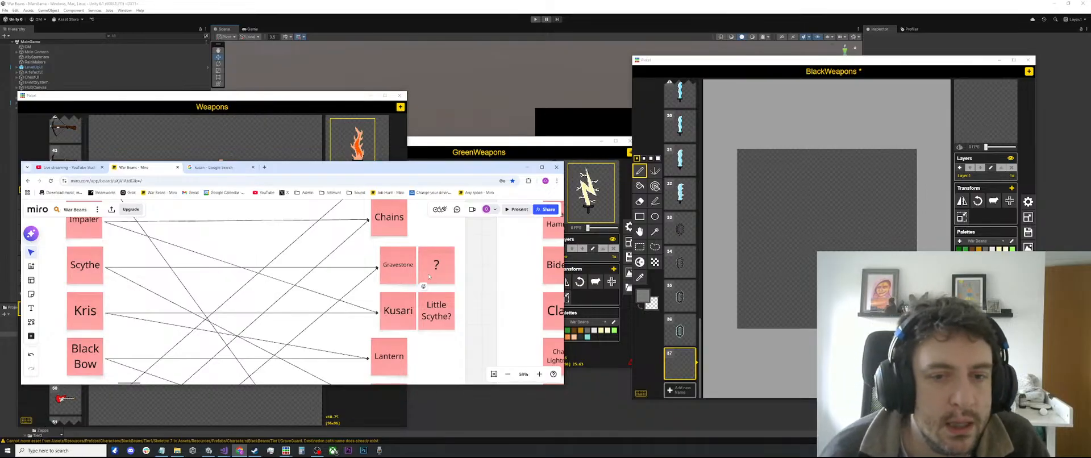
Step: Examine the weapon notes and their upgrade connections below and around the Gravestone and Kusari notes
scroll(430, 276, "down", 5)
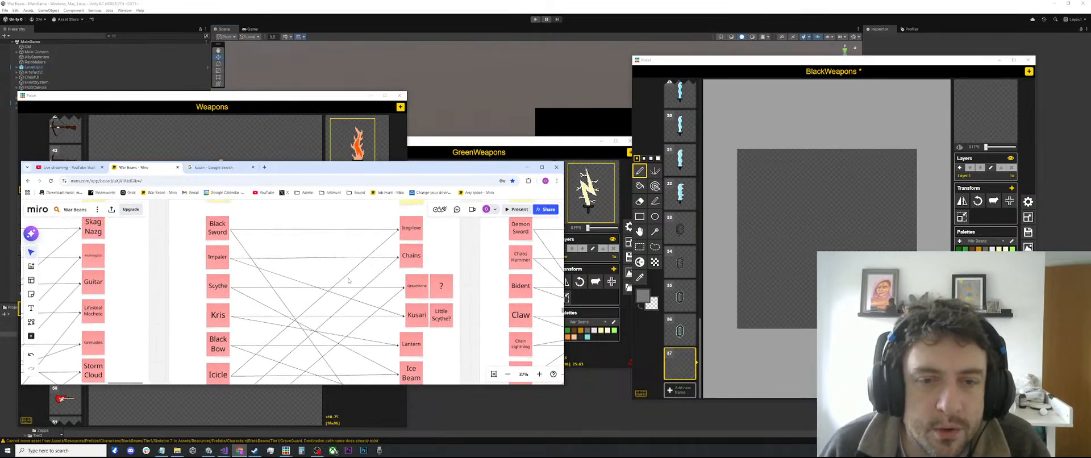
scroll(349, 280, "down", 5)
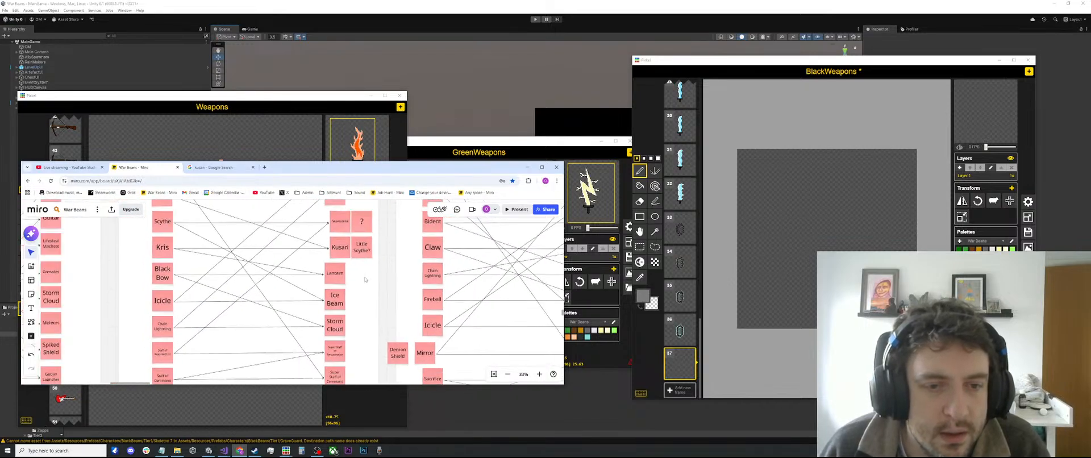
scroll(365, 280, "down", 1)
scroll(368, 256, "up", 1)
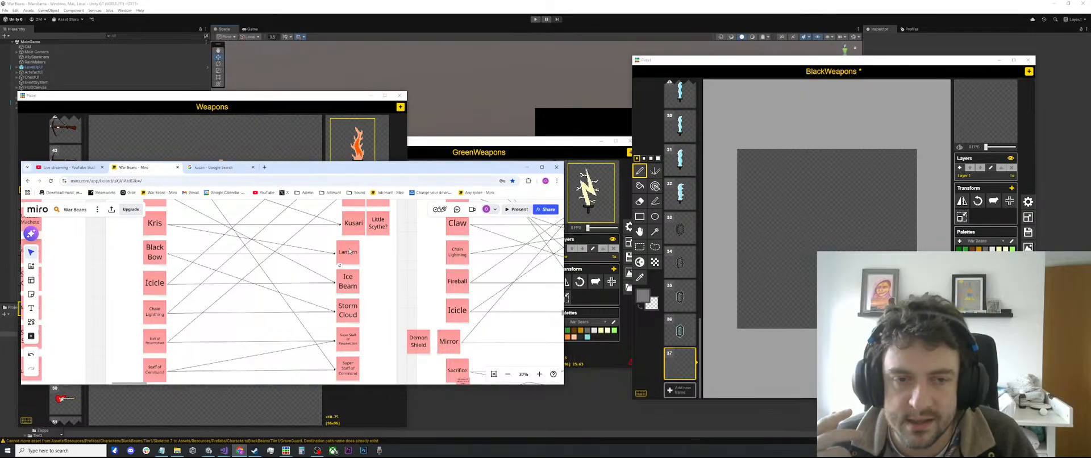
scroll(361, 293, "down", 2)
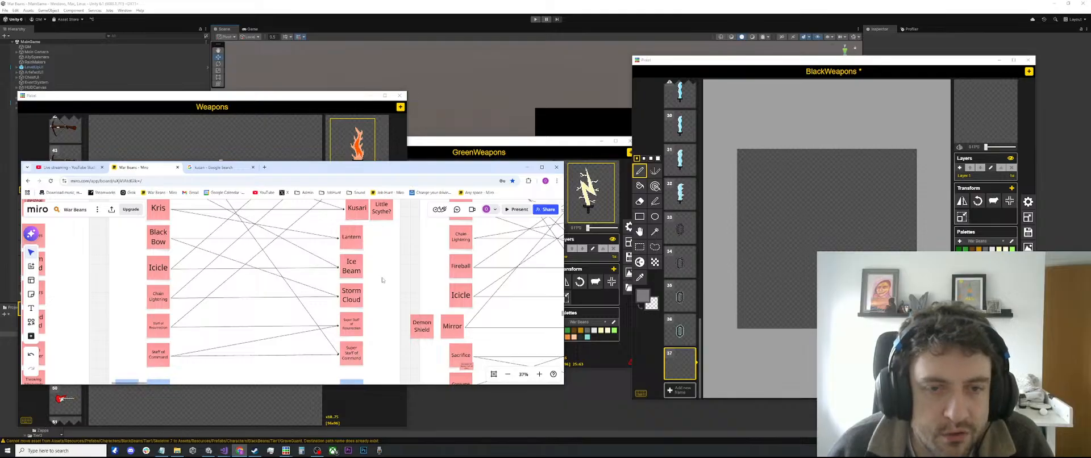
scroll(383, 280, "up", 5)
scroll(430, 289, "up", 3)
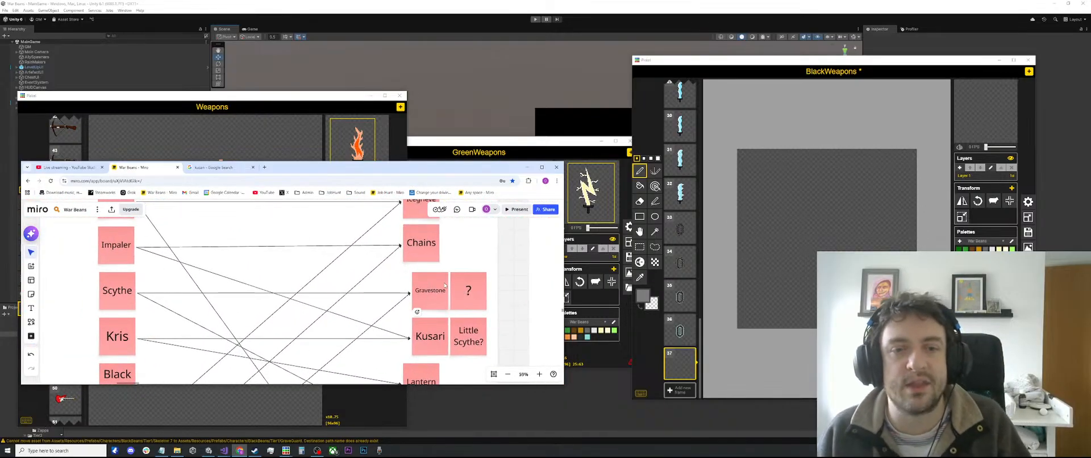
scroll(445, 286, "down", 10)
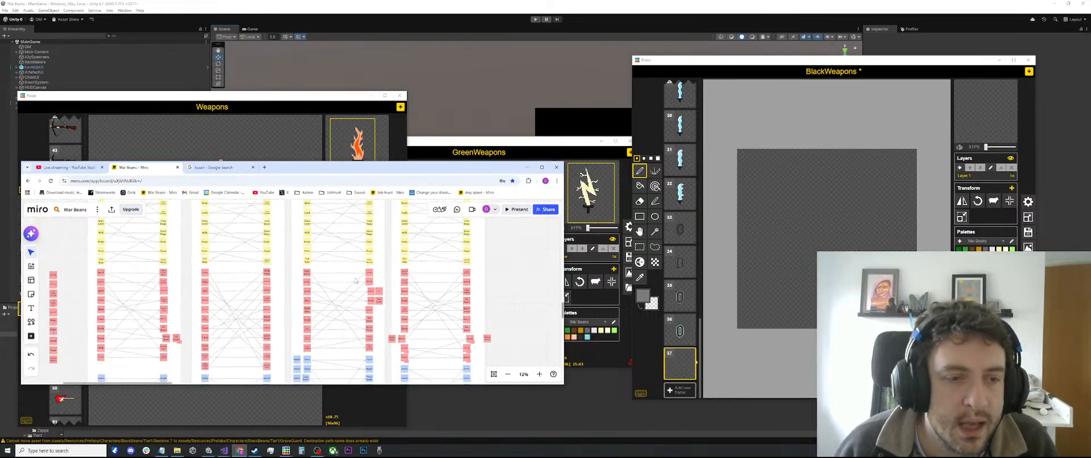
Step: Maximize the browser and move the column of weapon category notes, Sword through Faction Specific, next to the "?" and "Little Scythe?" notes
left_click(542, 167)
scroll(241, 182, "up", 5)
left_click_drag(237, 169, 272, 327)
scroll(219, 237, "up", 3)
left_click_drag(267, 219, 855, 228)
scroll(854, 228, "up", 5)
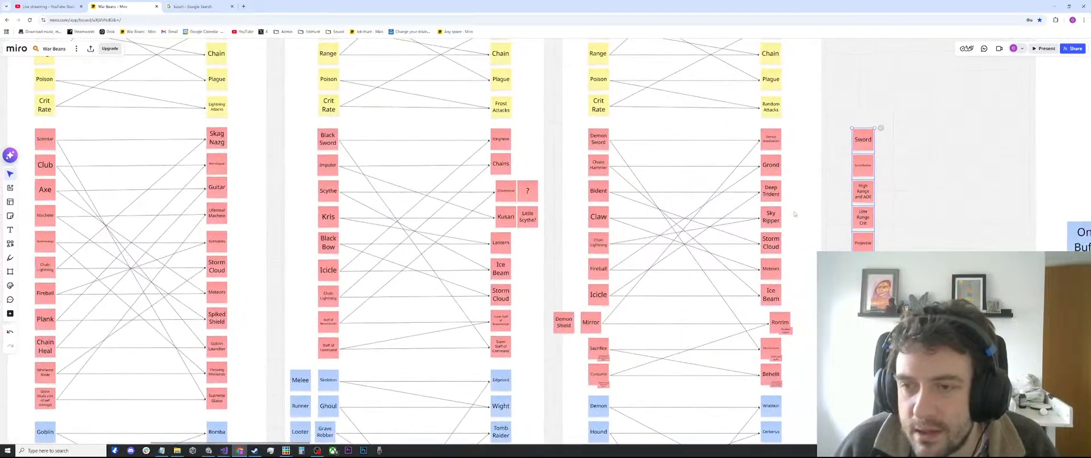
scroll(760, 231, "up", 3)
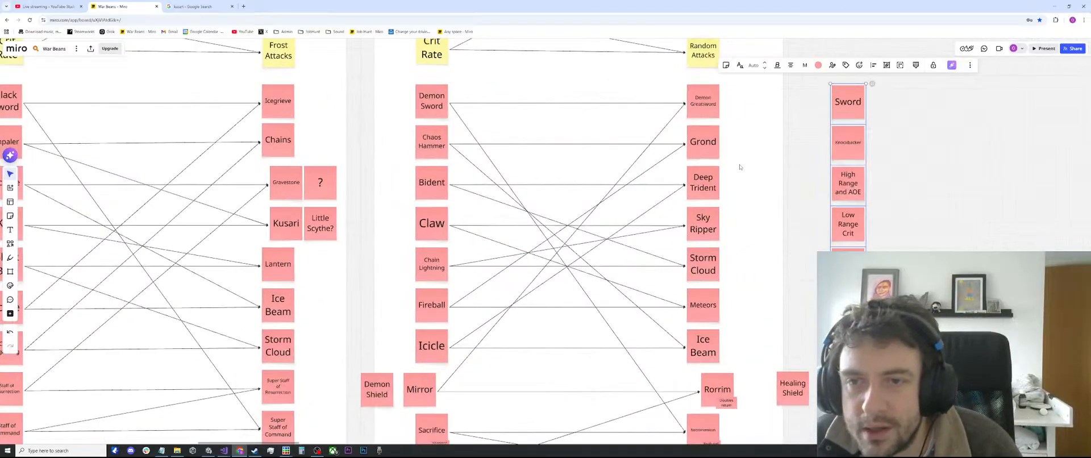
left_click_drag(853, 188, 361, 187)
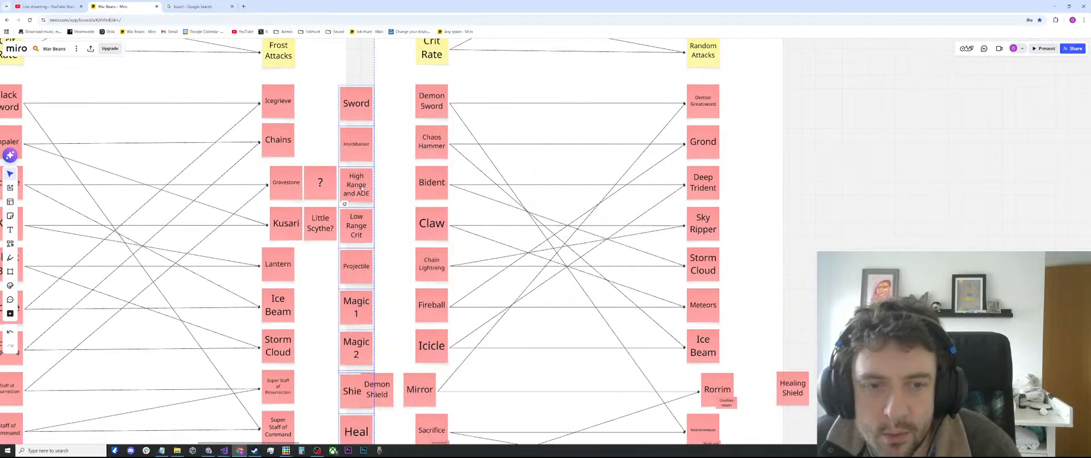
Step: Compare the category notes row by row with the neighbouring weapon notes from Icegrieve down to Super Staff of Command
scroll(362, 188, "down", 5)
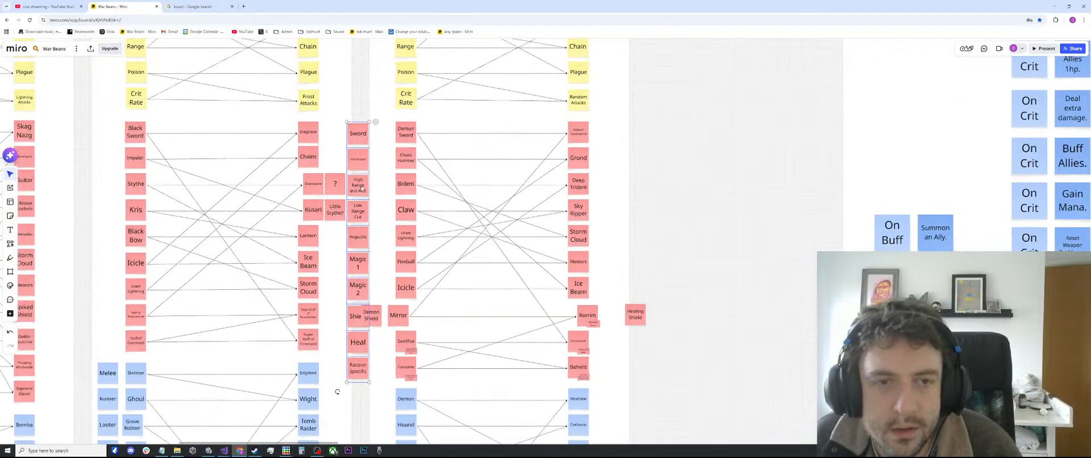
scroll(419, 168, "up", 5)
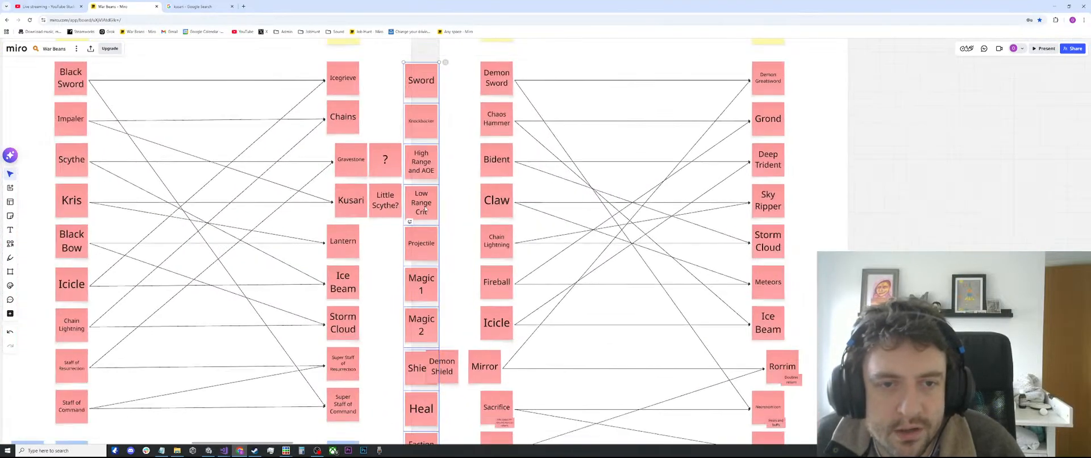
scroll(425, 203, "down", 5)
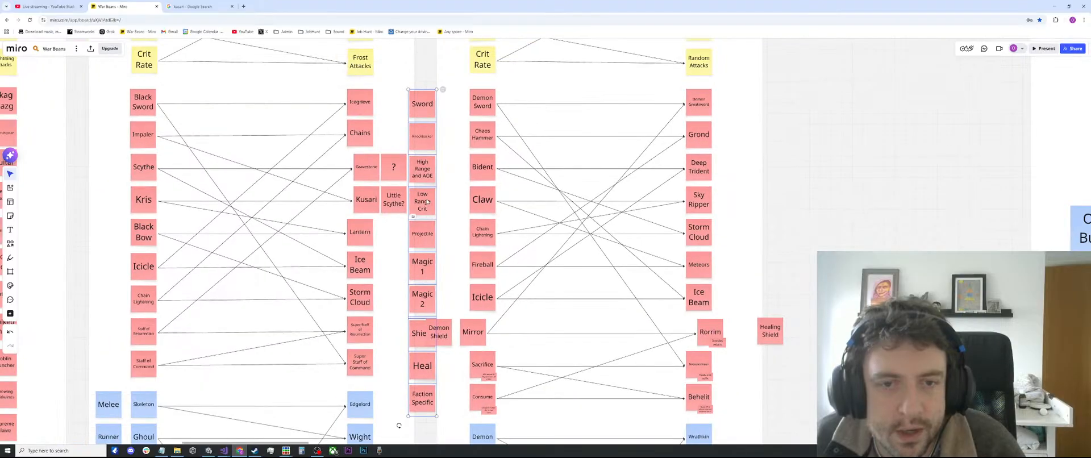
scroll(426, 203, "up", 4)
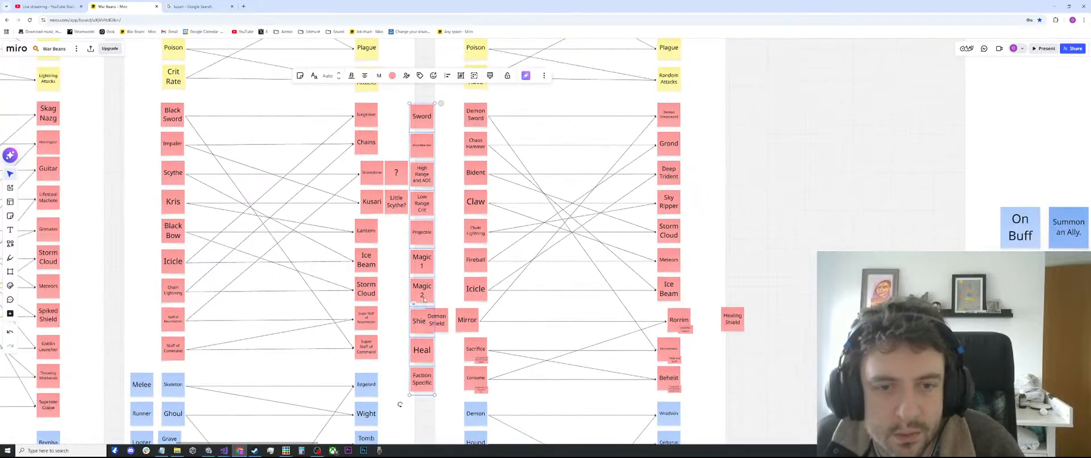
scroll(424, 300, "down", 5)
scroll(424, 358, "up", 6)
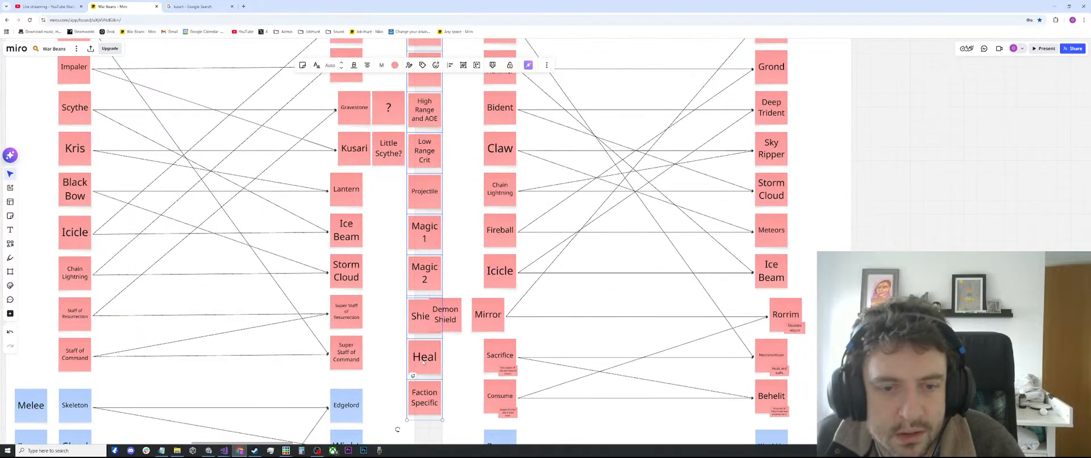
scroll(424, 362, "down", 5)
scroll(452, 215, "up", 2)
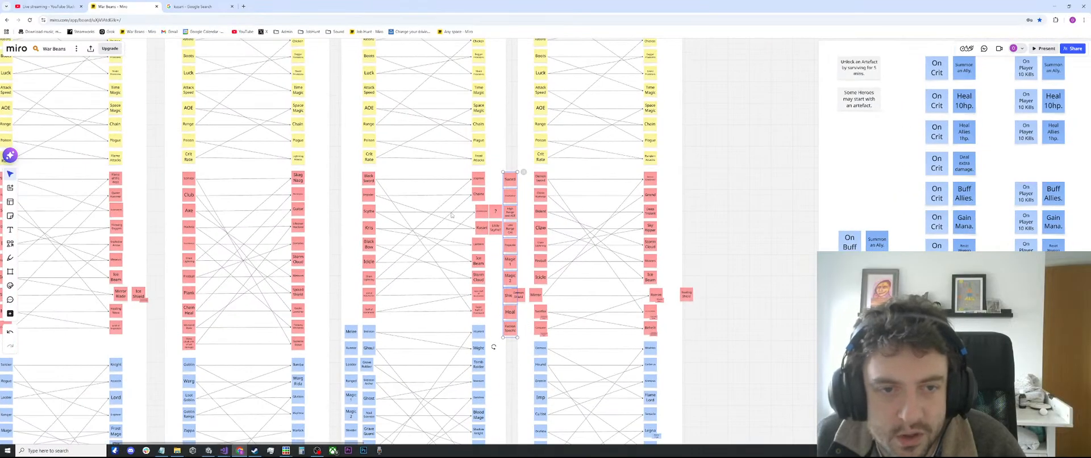
Step: Move the column of weapon category notes back to the outer side of the first weapon column
scroll(452, 215, "down", 1)
left_click_drag(452, 214, 582, 214)
left_click_drag(638, 185, 147, 191)
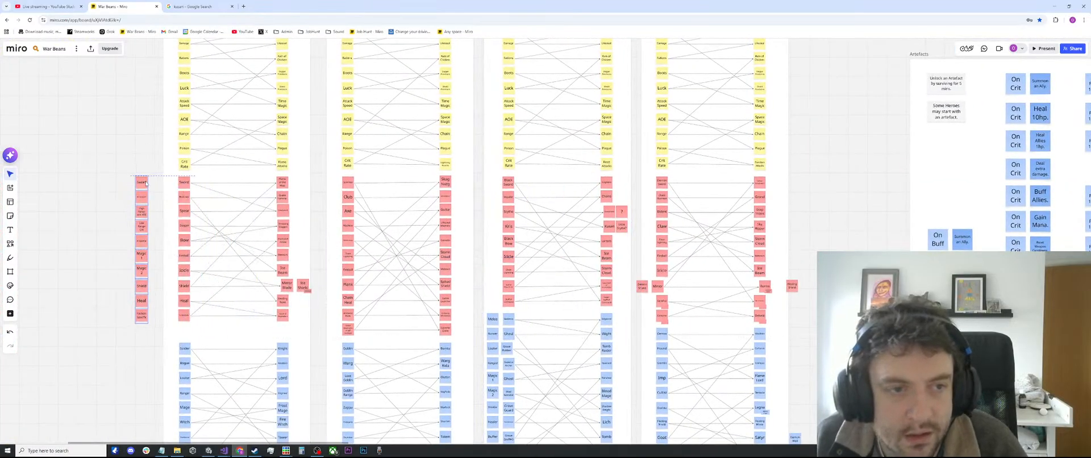
Step: Examine the weapon notes around Gravestone and Kusari and compare them with the neighbouring Demon Sword to Icicle column
left_click(117, 191)
scroll(620, 216, "up", 5)
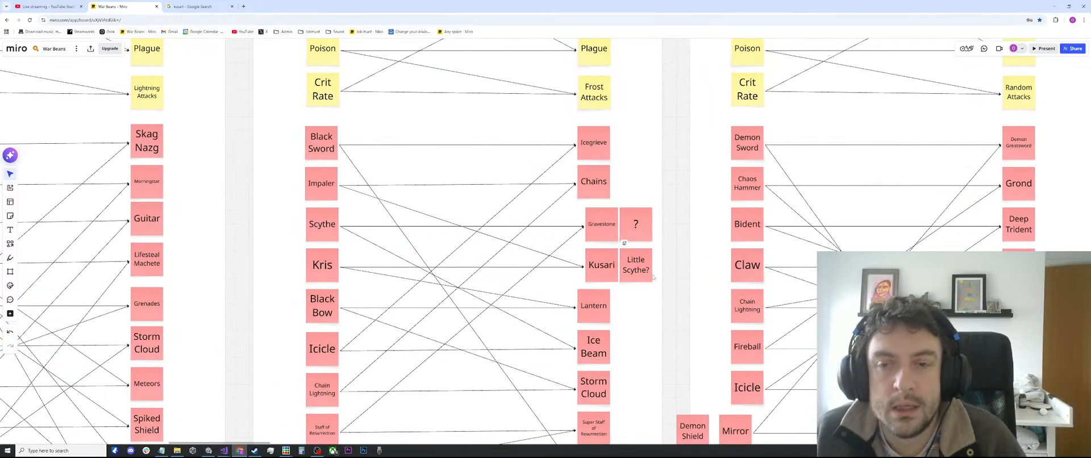
scroll(648, 245, "down", 1)
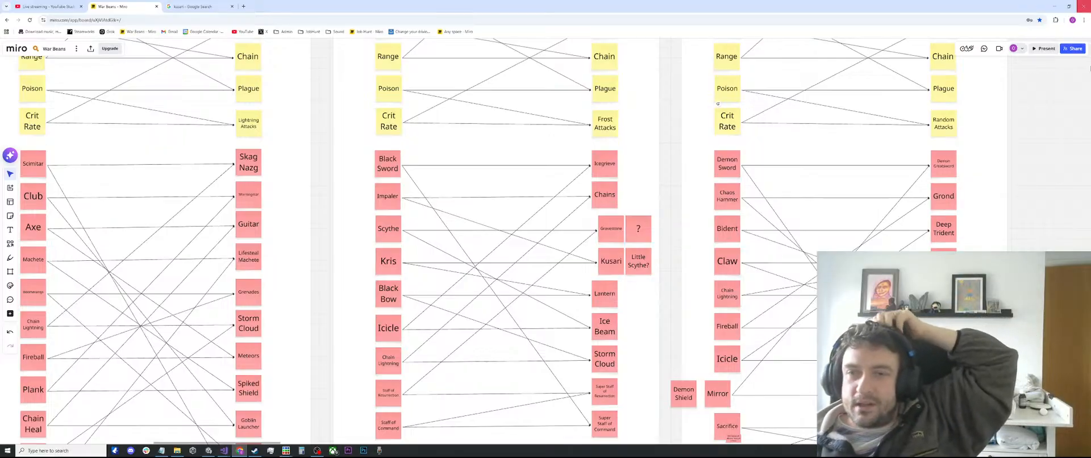
scroll(634, 183, "down", 2)
scroll(634, 183, "right", 2)
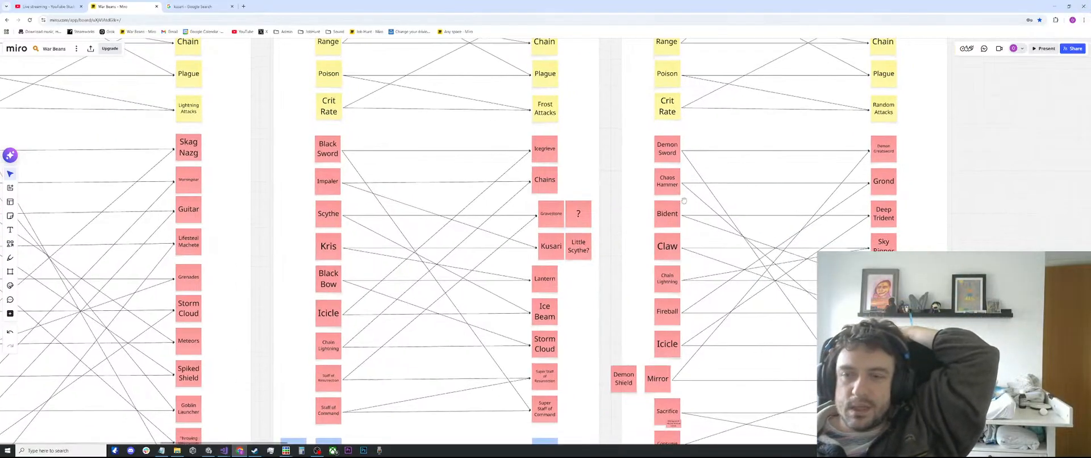
scroll(719, 242, "down", 1)
left_click_drag(720, 242, 773, 203)
scroll(760, 234, "down", 2)
scroll(774, 204, "up", 1)
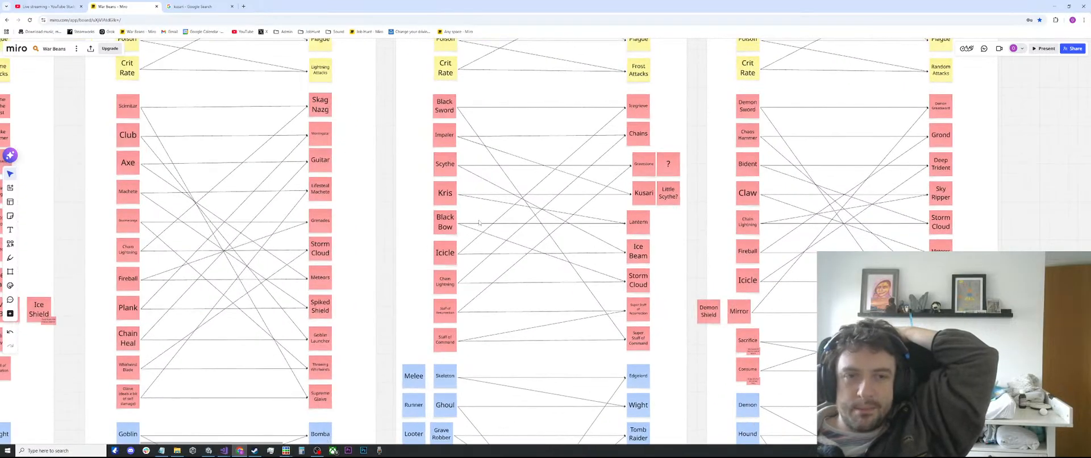
left_click_drag(645, 222, 655, 221)
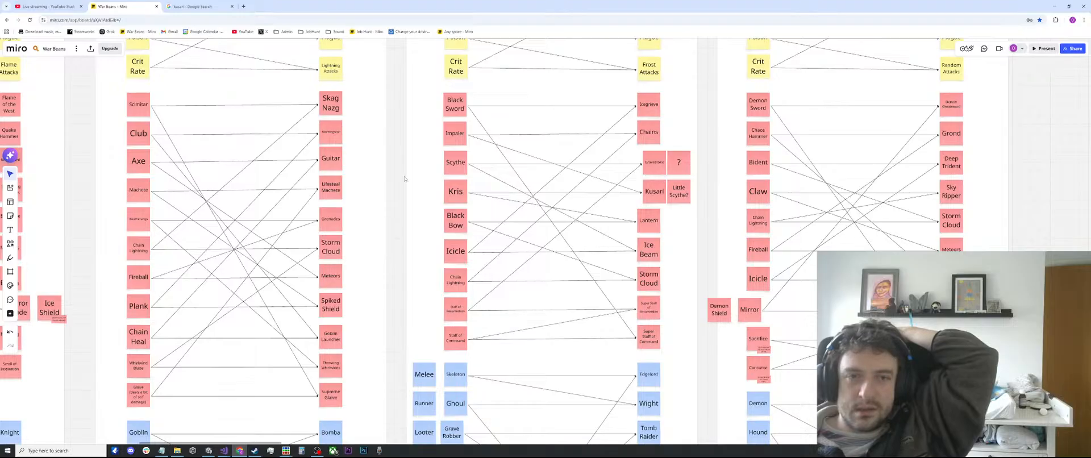
Step: Examine the Scimitar to Glaive weapon column and its upgrades from Skag Nazg down to Supreme Glaive
scroll(324, 203, "up", 1)
left_click_drag(318, 266, 378, 241)
scroll(385, 329, "up", 2)
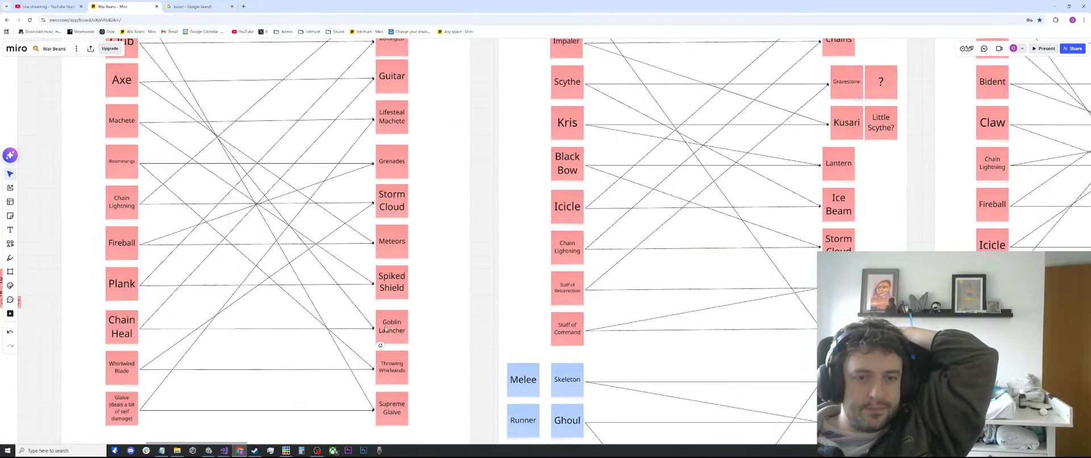
left_click_drag(385, 329, 391, 358)
left_click_drag(395, 231, 475, 182)
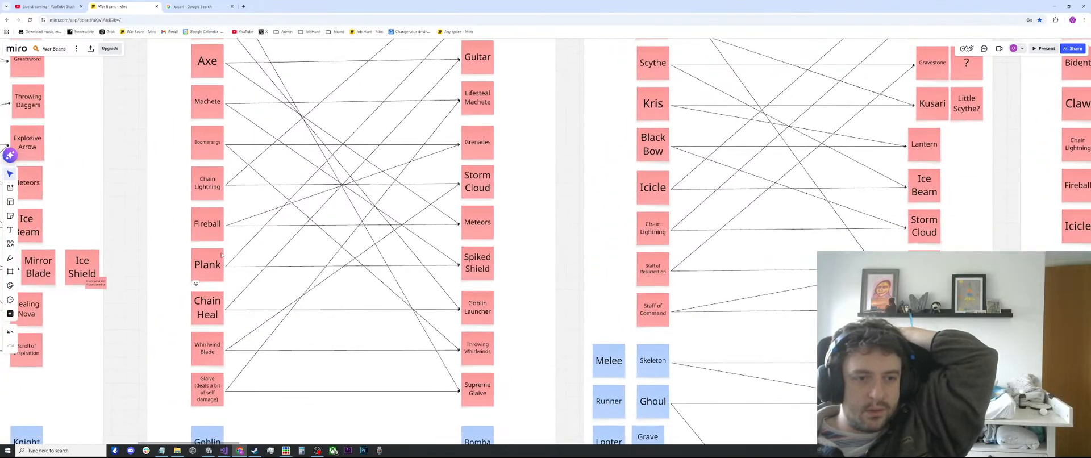
scroll(222, 255, "up", 5)
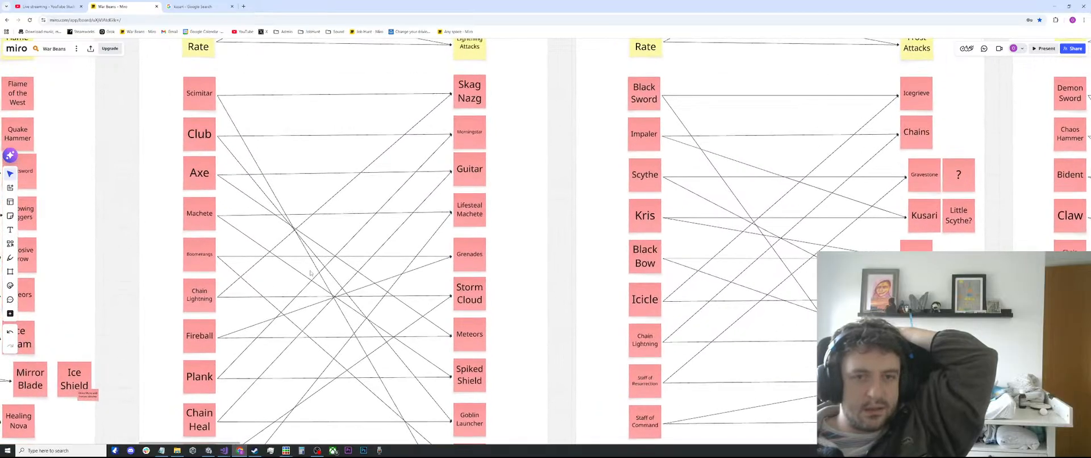
scroll(457, 228, "down", 1)
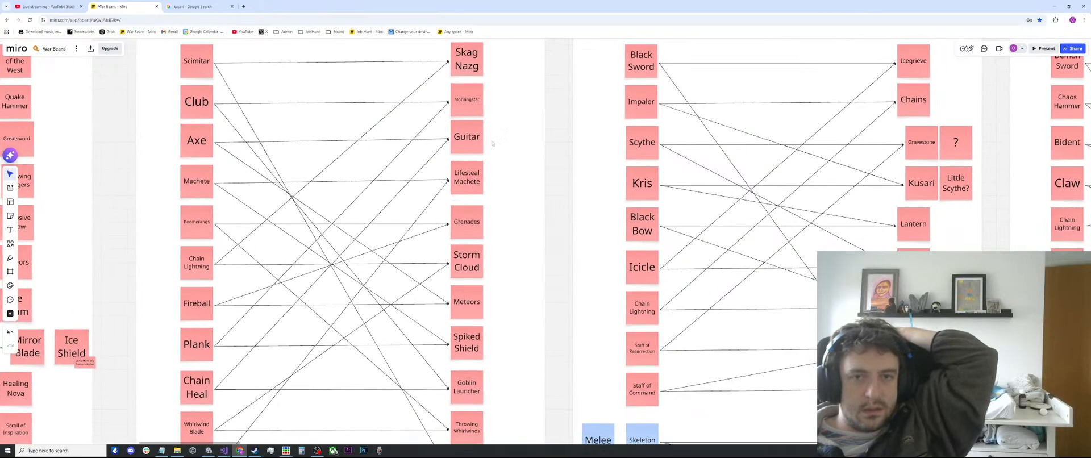
left_click_drag(512, 238, 483, 198)
scroll(531, 215, "down", 3)
Step: Change the text of the "?" note beside Gravestone to "Mace?"
left_click_drag(646, 261, 392, 227)
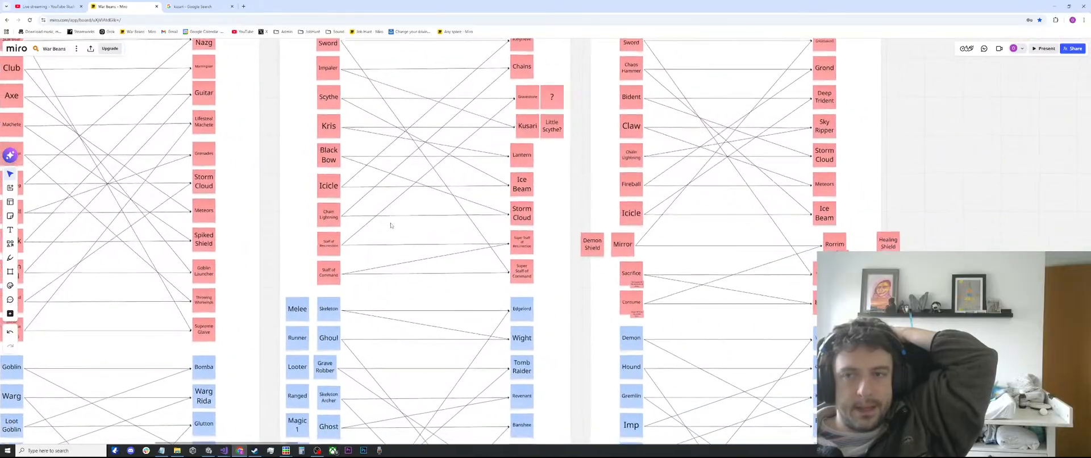
scroll(586, 253, "down", 1)
left_click_drag(586, 253, 494, 274)
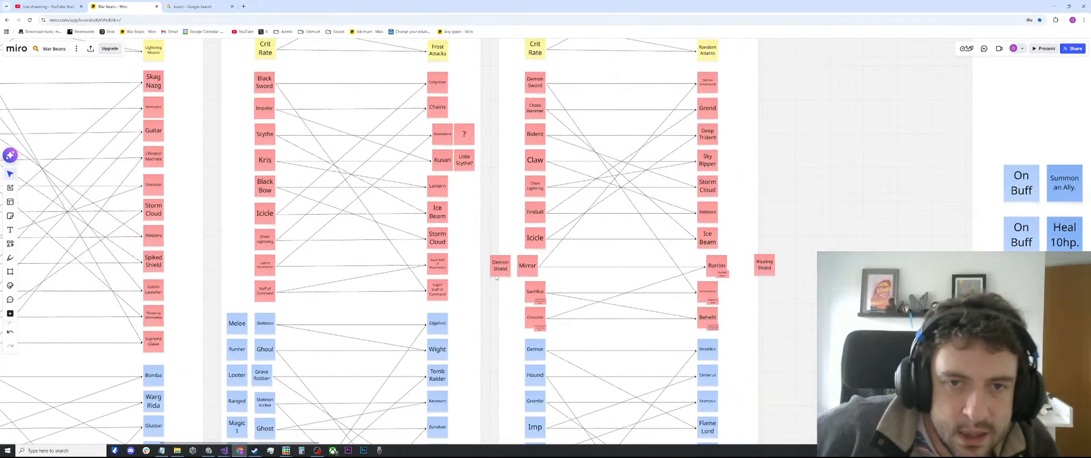
scroll(496, 276, "up", 1)
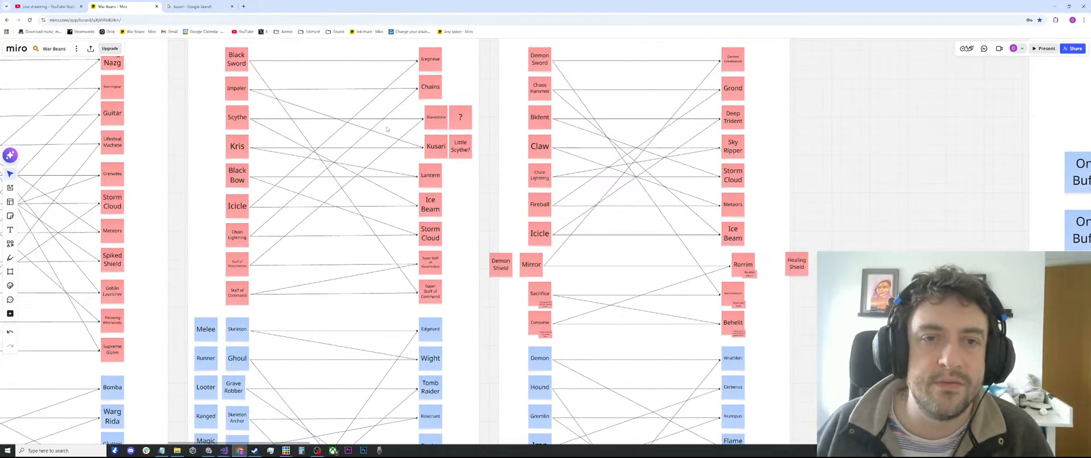
left_click_drag(381, 165, 389, 179)
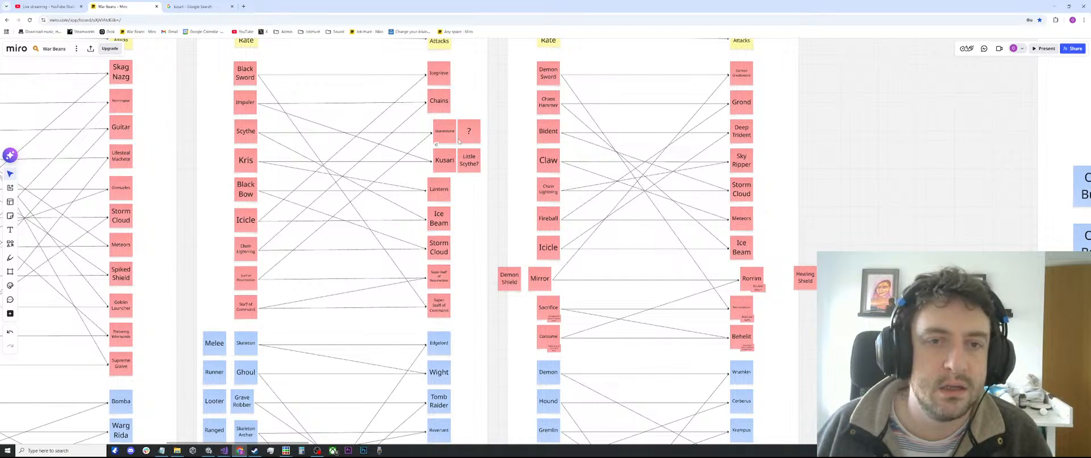
left_click_drag(461, 139, 487, 172)
double_click(496, 167)
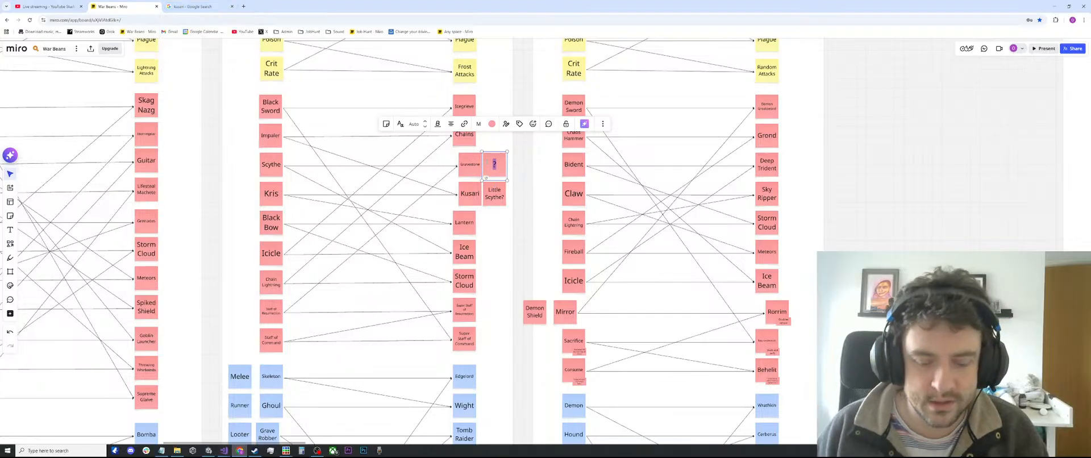
type("Mace?")
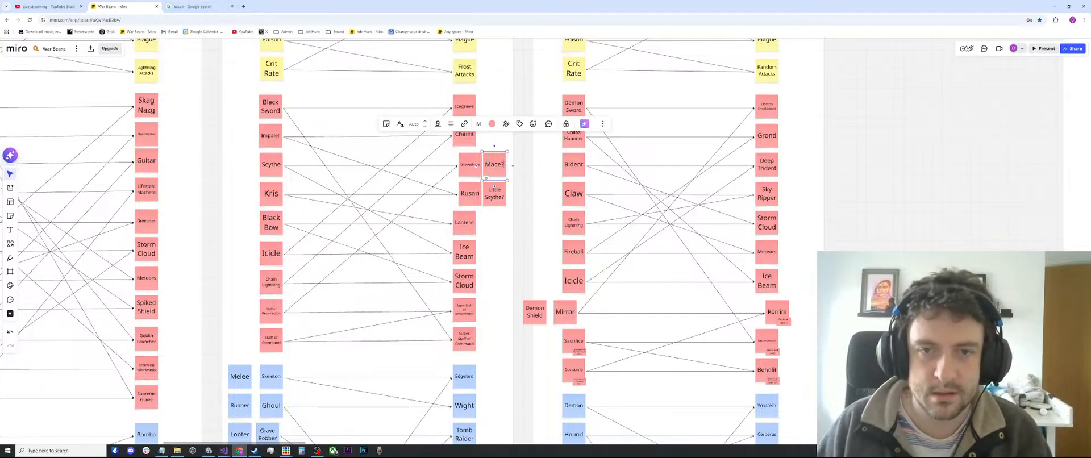
left_click(931, 202)
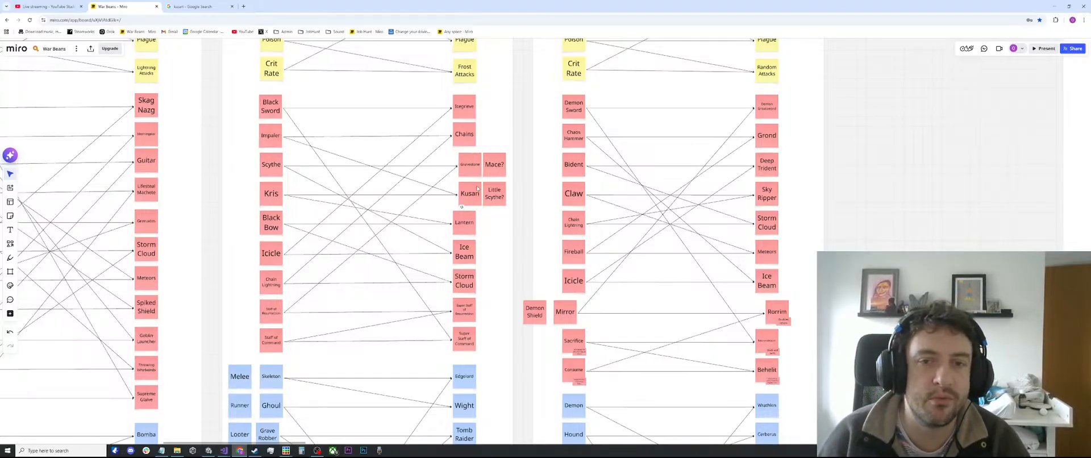
Step: Review the Mace? and Little Scythe? notes against the Black Sword to Staff of Command column and its upgrade connections
scroll(531, 262, "up", 5)
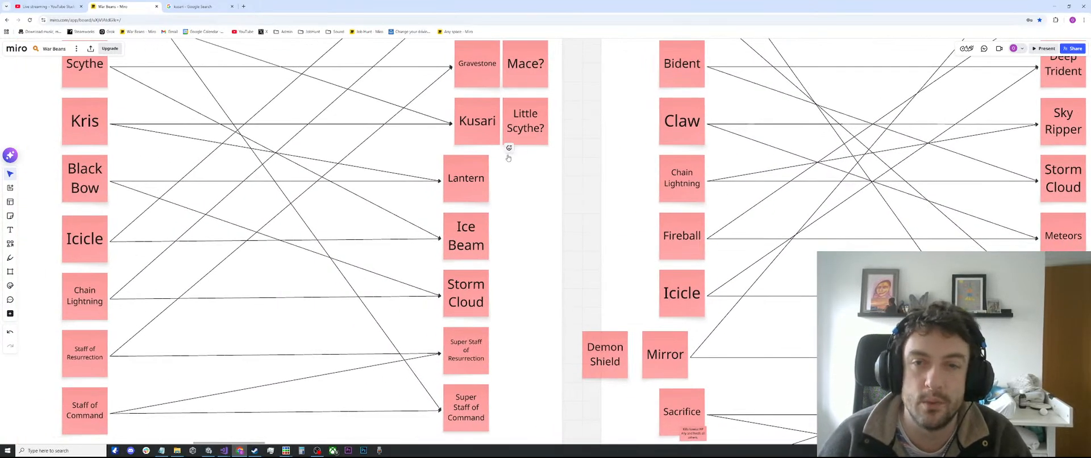
scroll(544, 170, "down", 5)
scroll(646, 133, "up", 2)
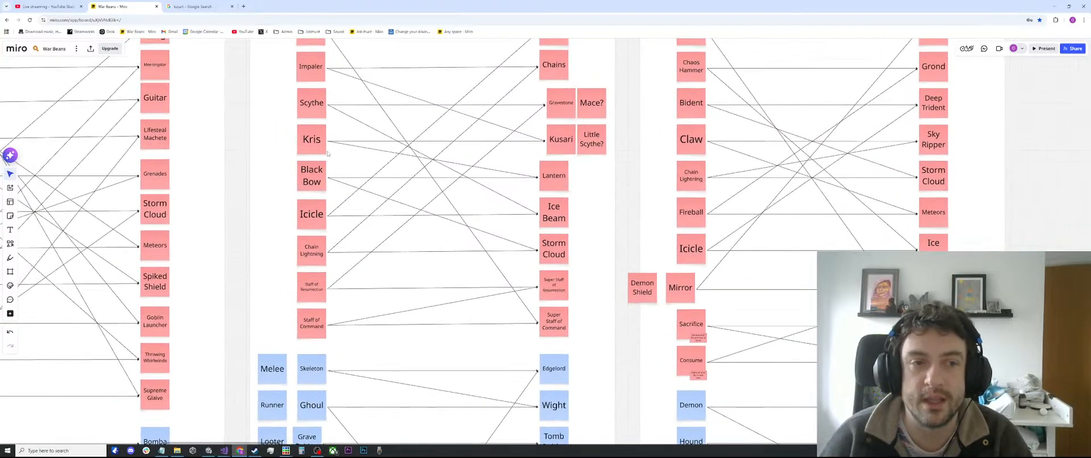
left_click_drag(328, 154, 299, 216)
scroll(521, 139, "down", 1)
left_click_drag(529, 216, 553, 202)
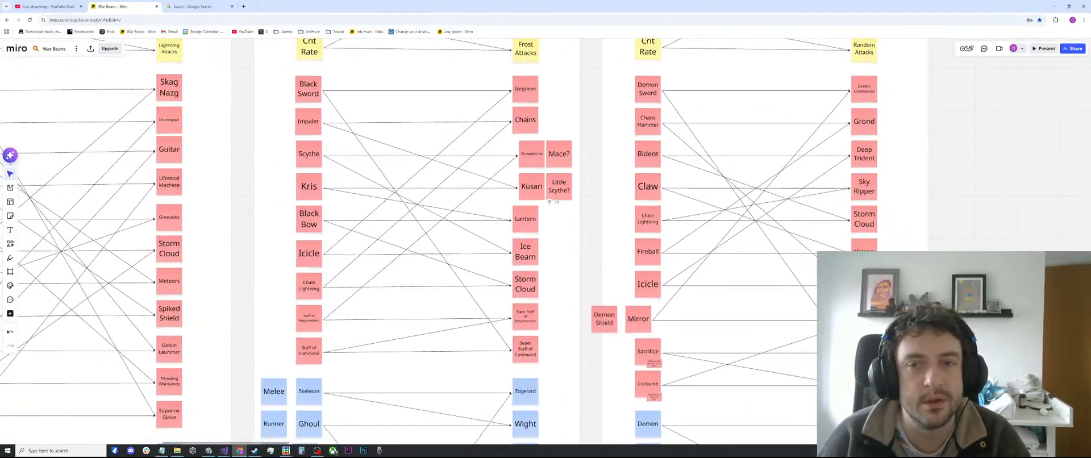
scroll(529, 189, "up", 2)
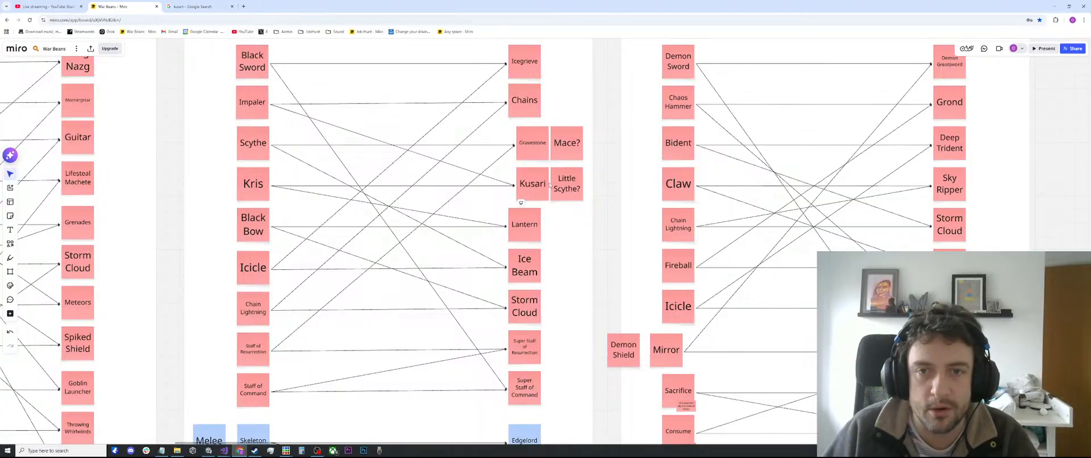
scroll(551, 185, "down", 3)
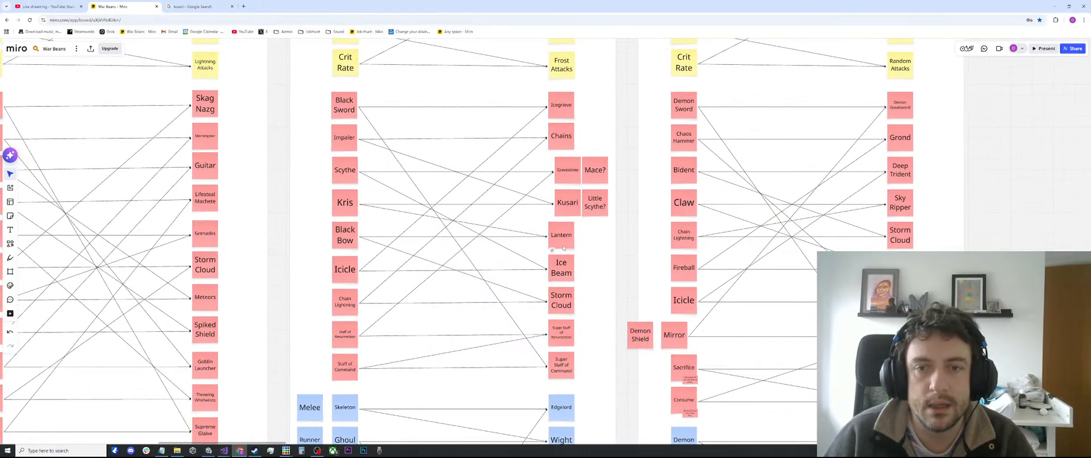
scroll(567, 245, "down", 1)
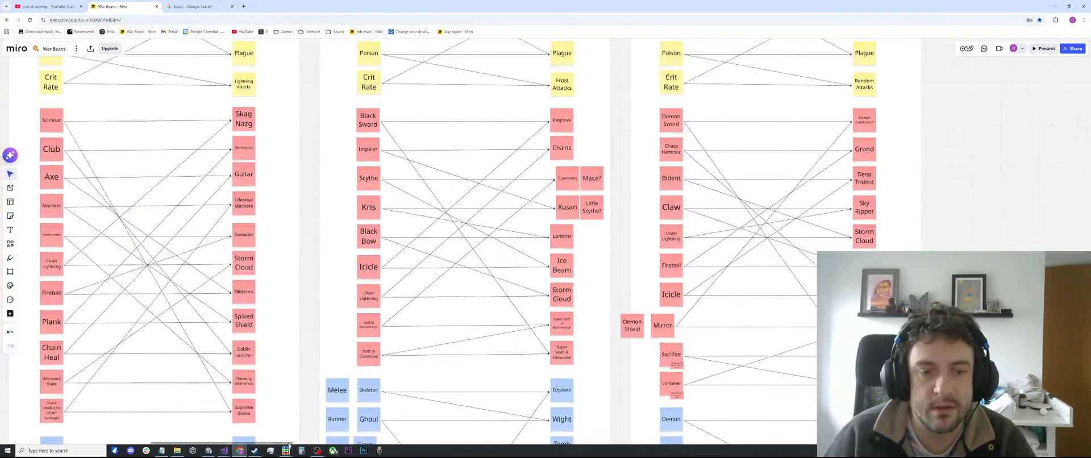
Step: Switch to the BlackWeapons sprite in Piskel and look through its earlier weapon frames, returning to the empty last frame
mouse_move(283, 452)
left_click(319, 421)
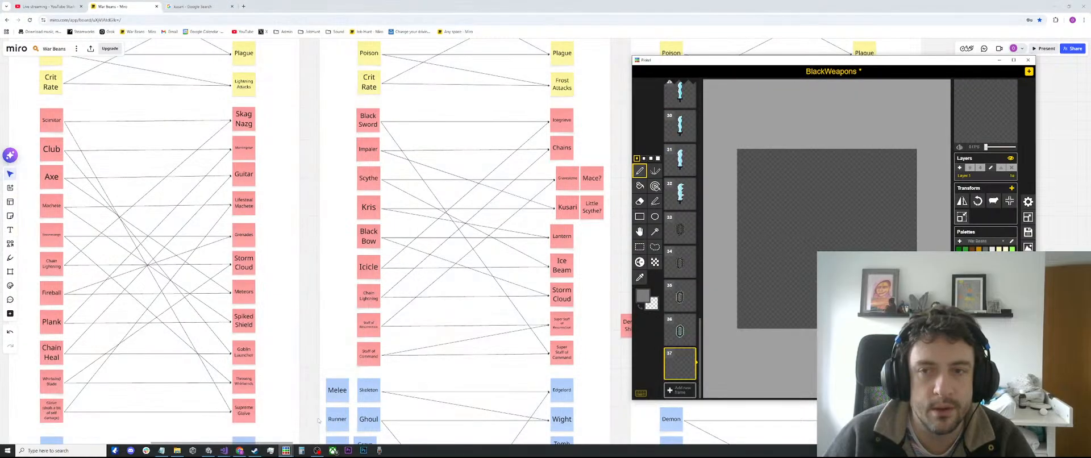
scroll(682, 259, "up", 8)
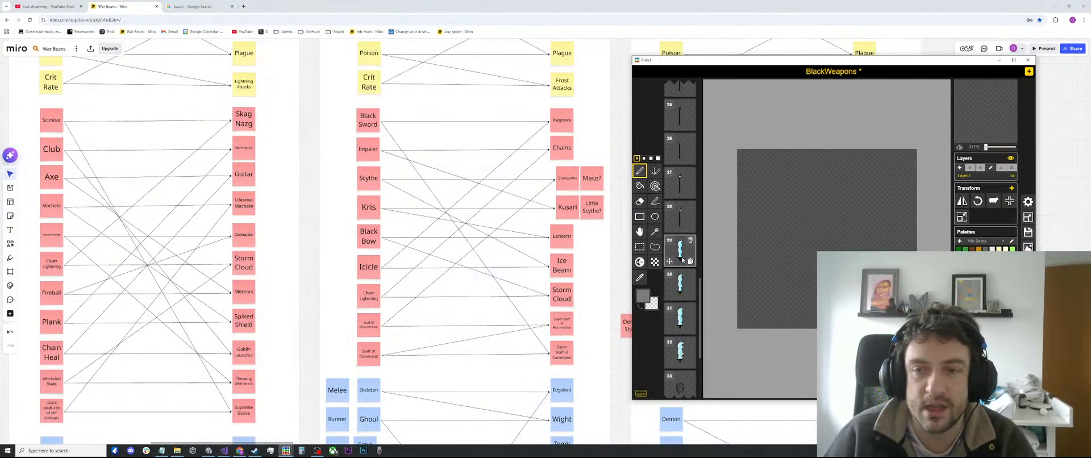
scroll(682, 260, "up", 5)
scroll(683, 260, "down", 15)
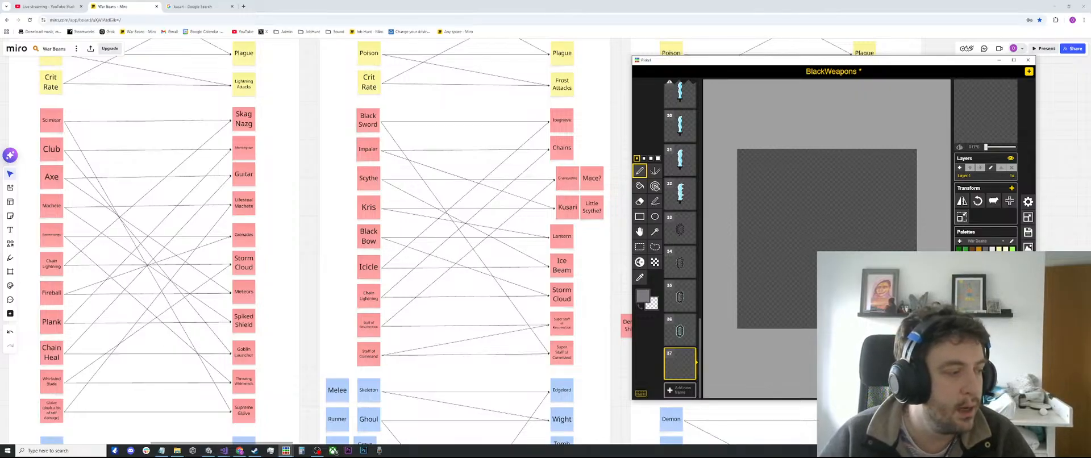
Step: Minimize the browser with the Miro board so the Weapons, GreenWeapons and BlackWeapons sprite windows are in view
key("alt+Tab")
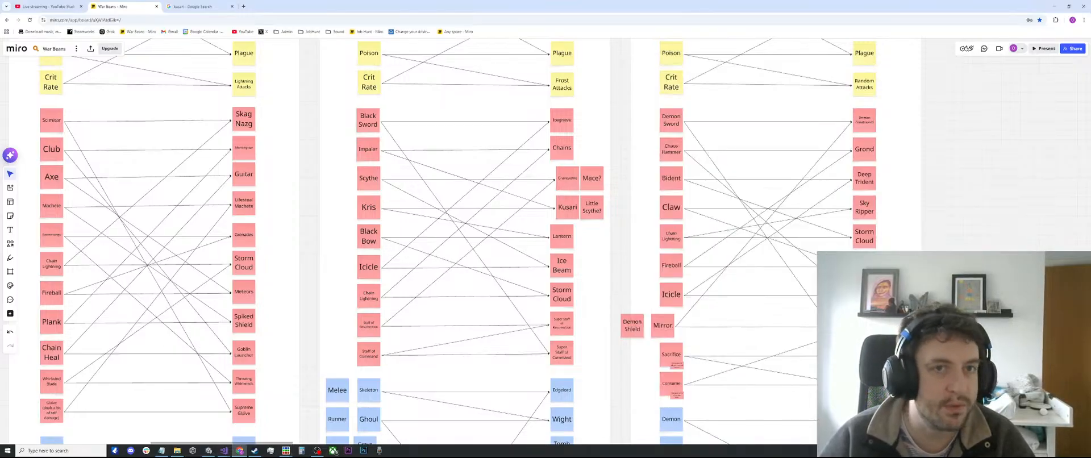
key("super+Down")
key("super+Down")
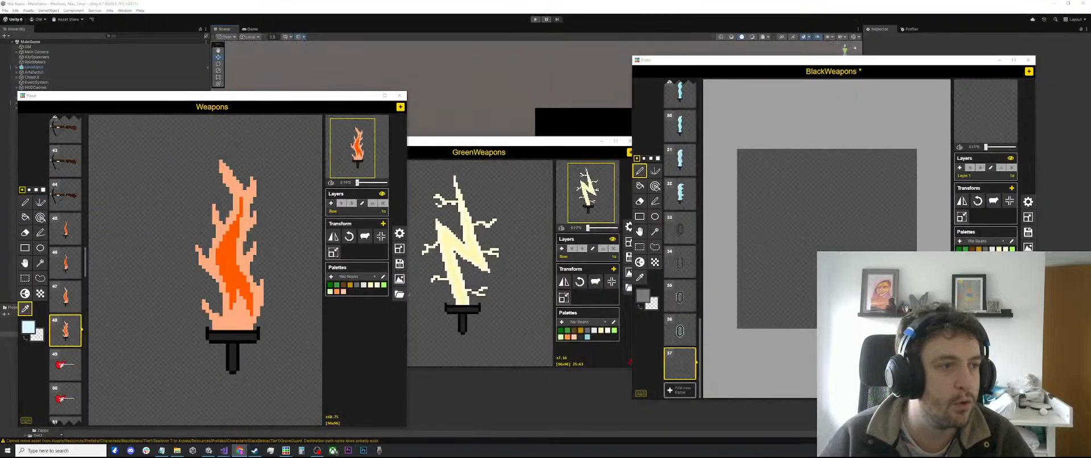